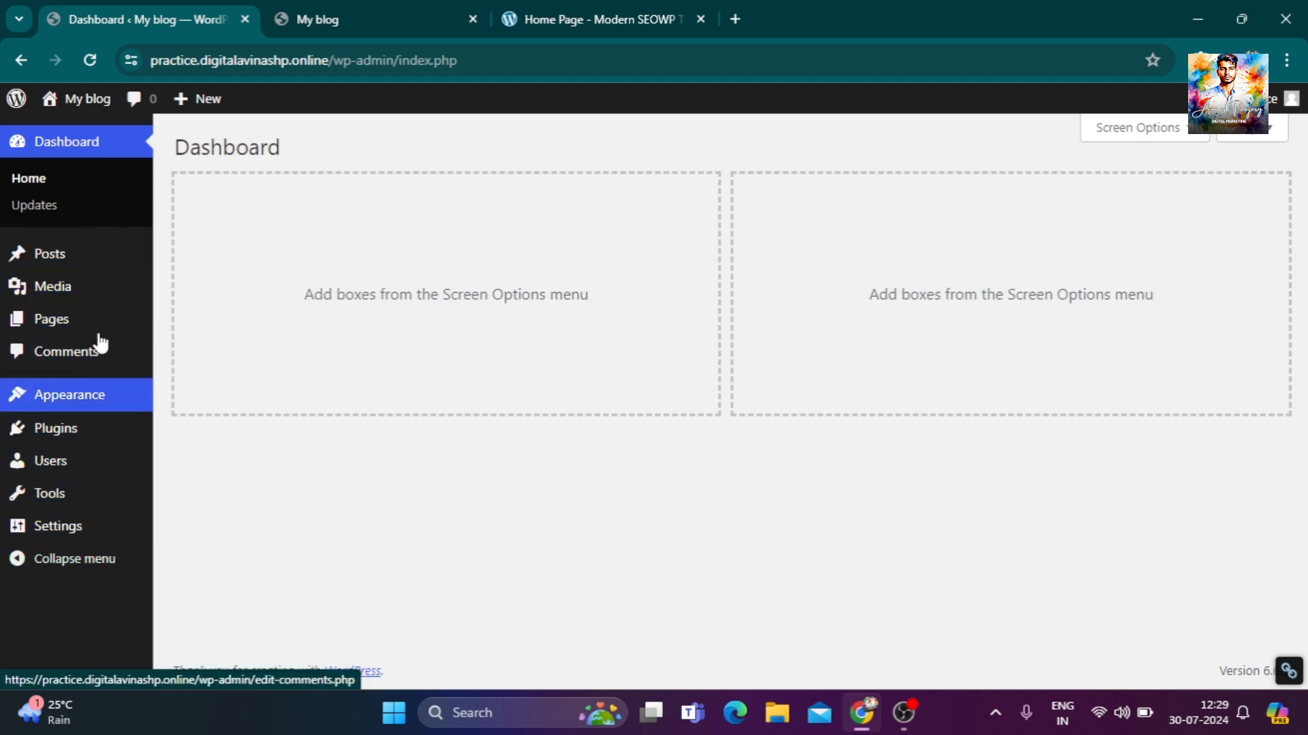
# Install the Astra theme from the popular themes in the theme directory and activate it.
pyautogui.moveTo(101, 324)
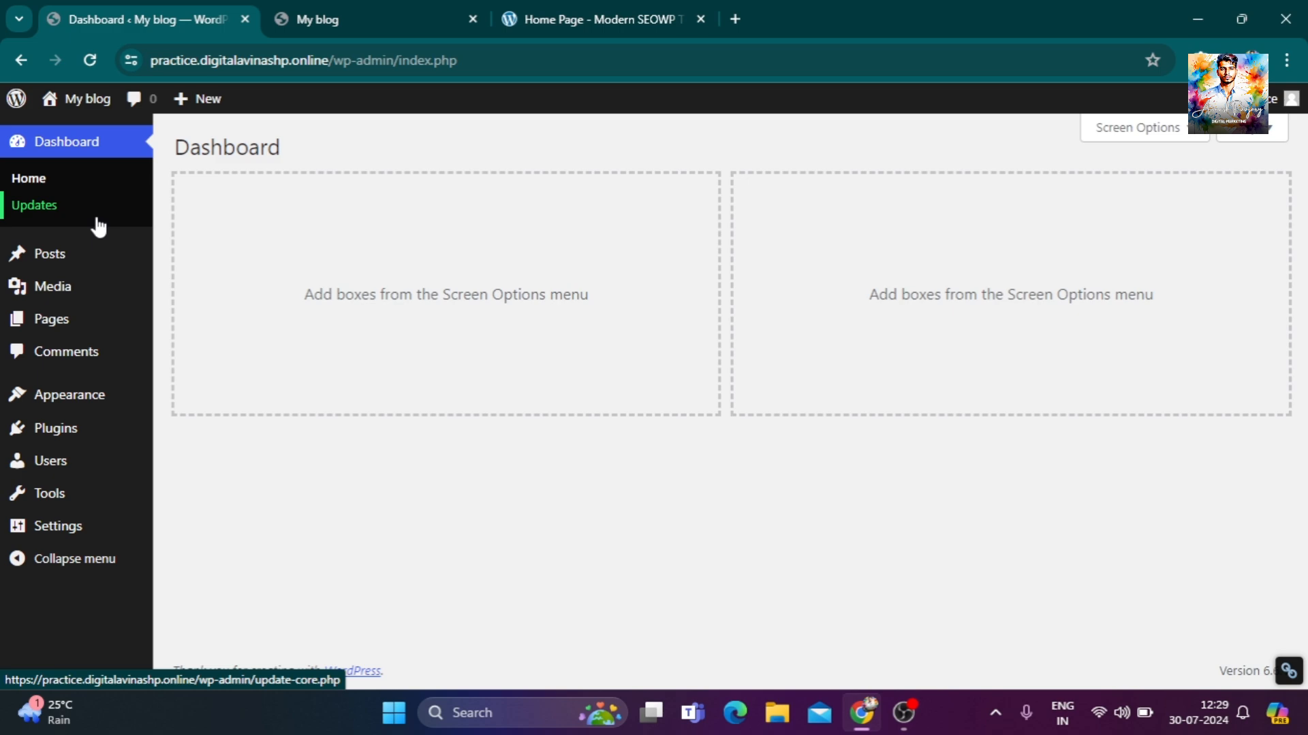
pyautogui.moveTo(106, 402)
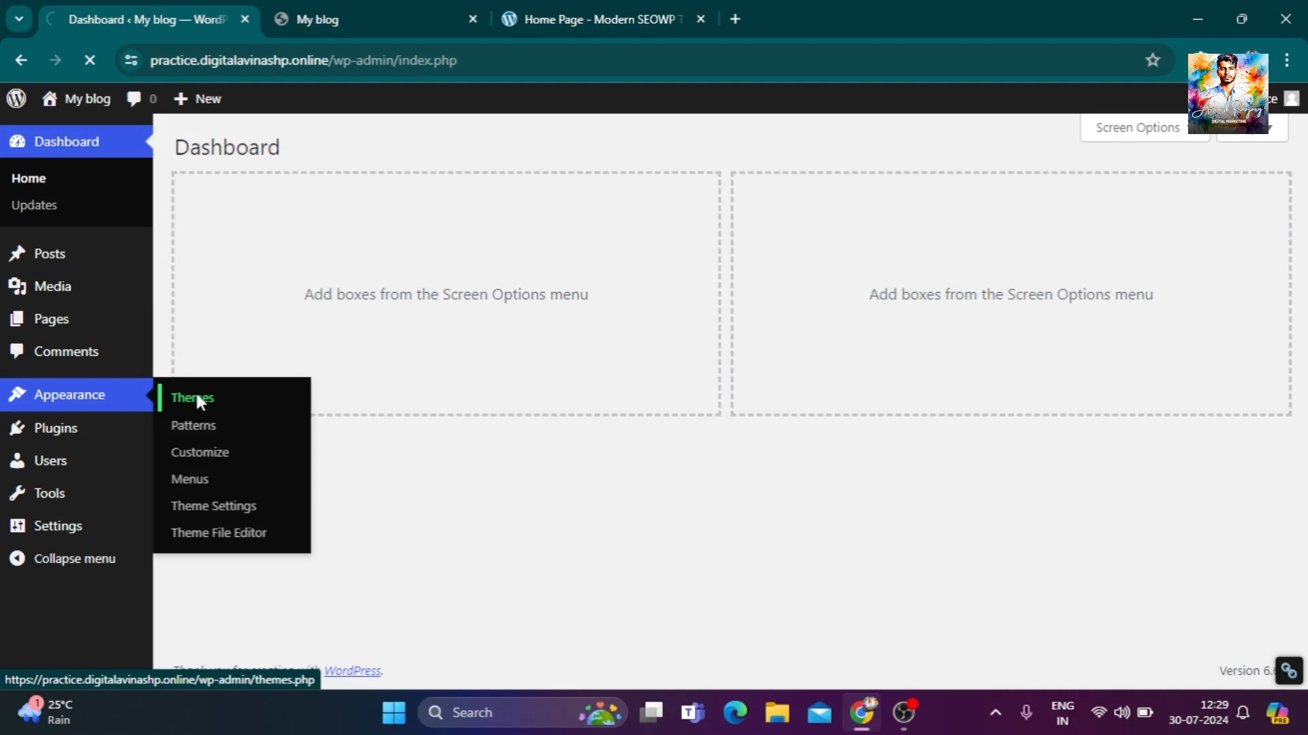
pyautogui.click(195, 398)
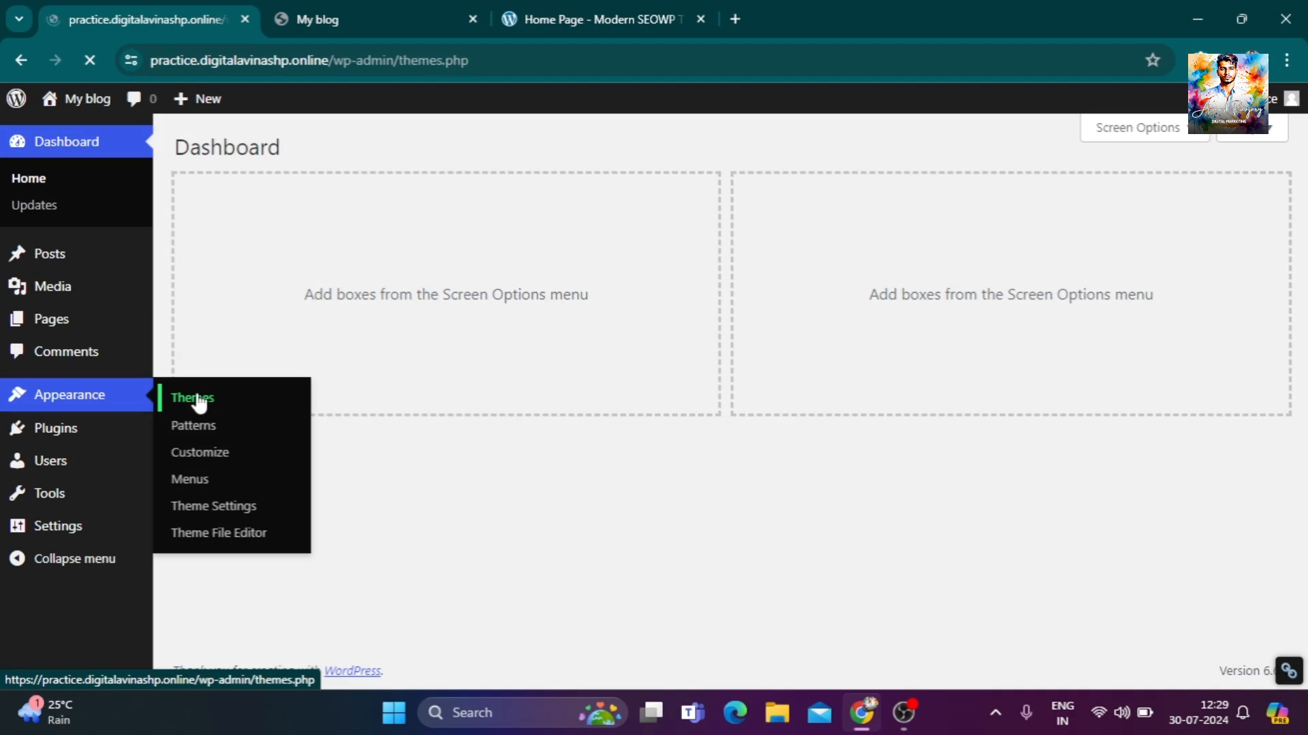
pyautogui.click(198, 393)
pyautogui.scroll(-2, 204, 391)
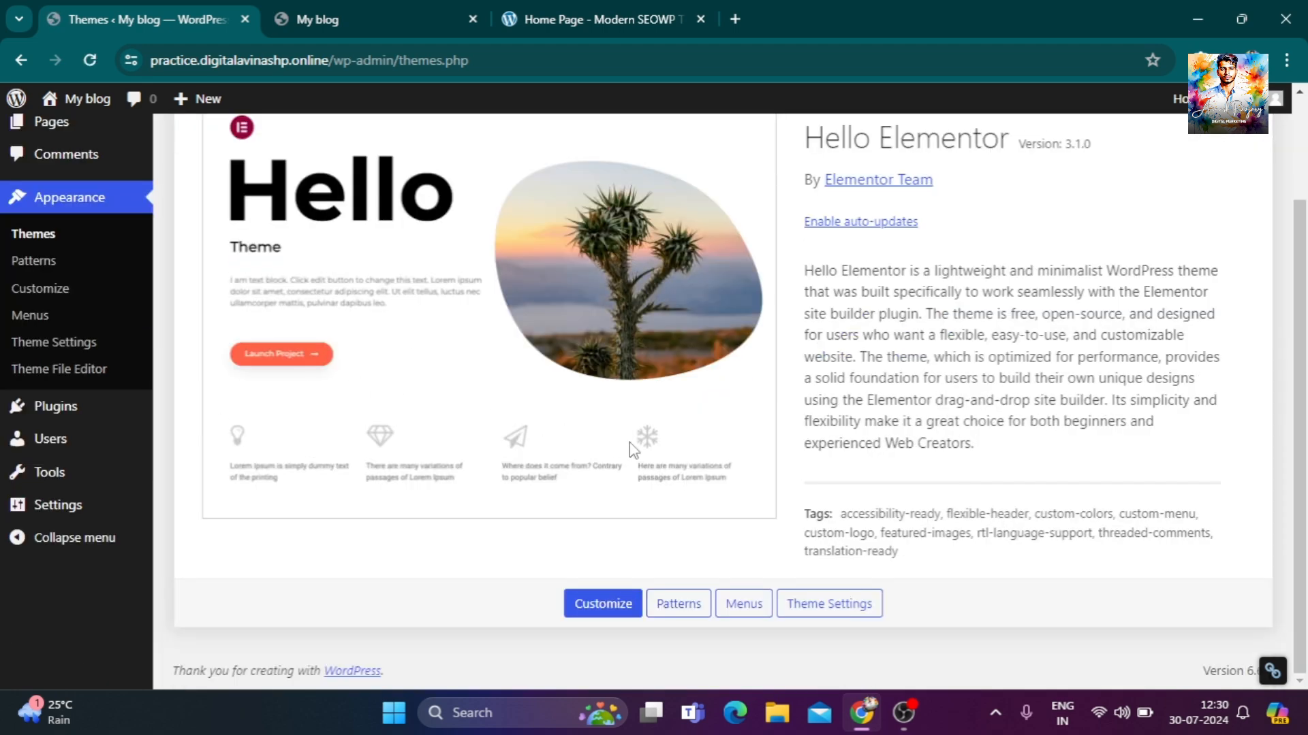
pyautogui.scroll(2, 700, 452)
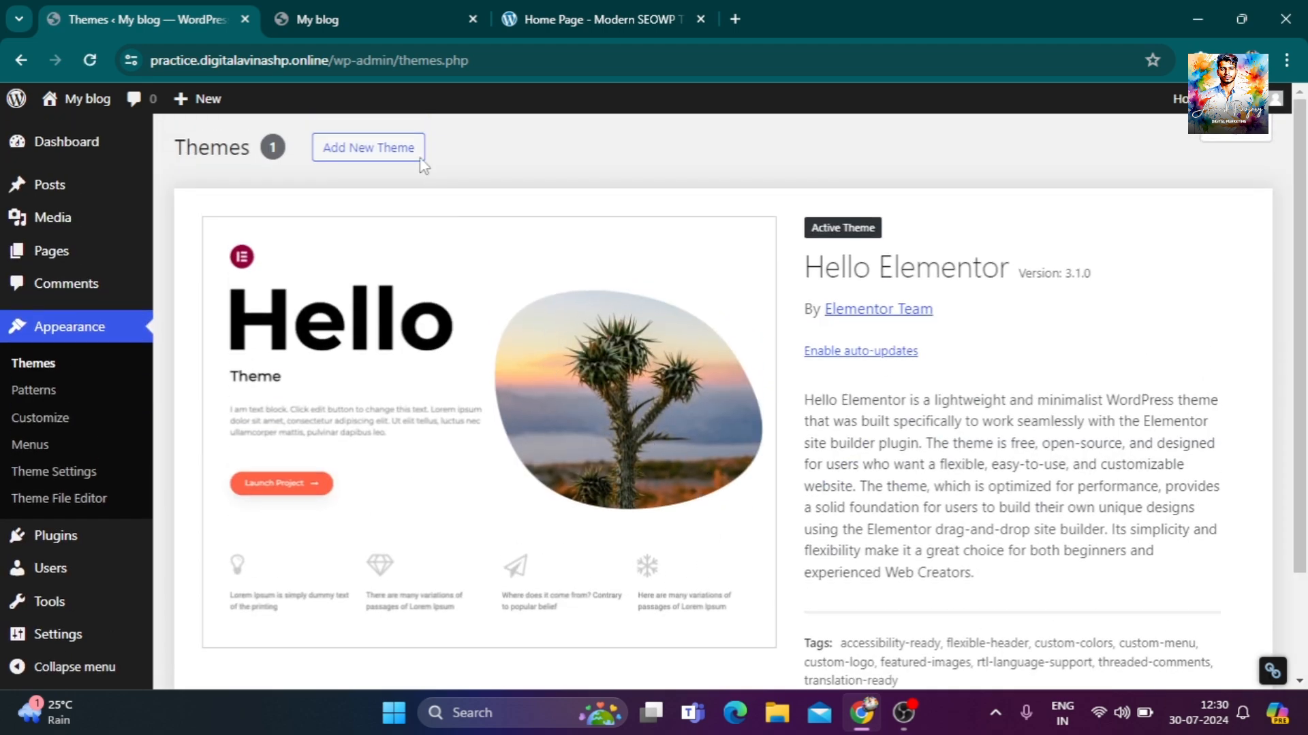
pyautogui.click(418, 158)
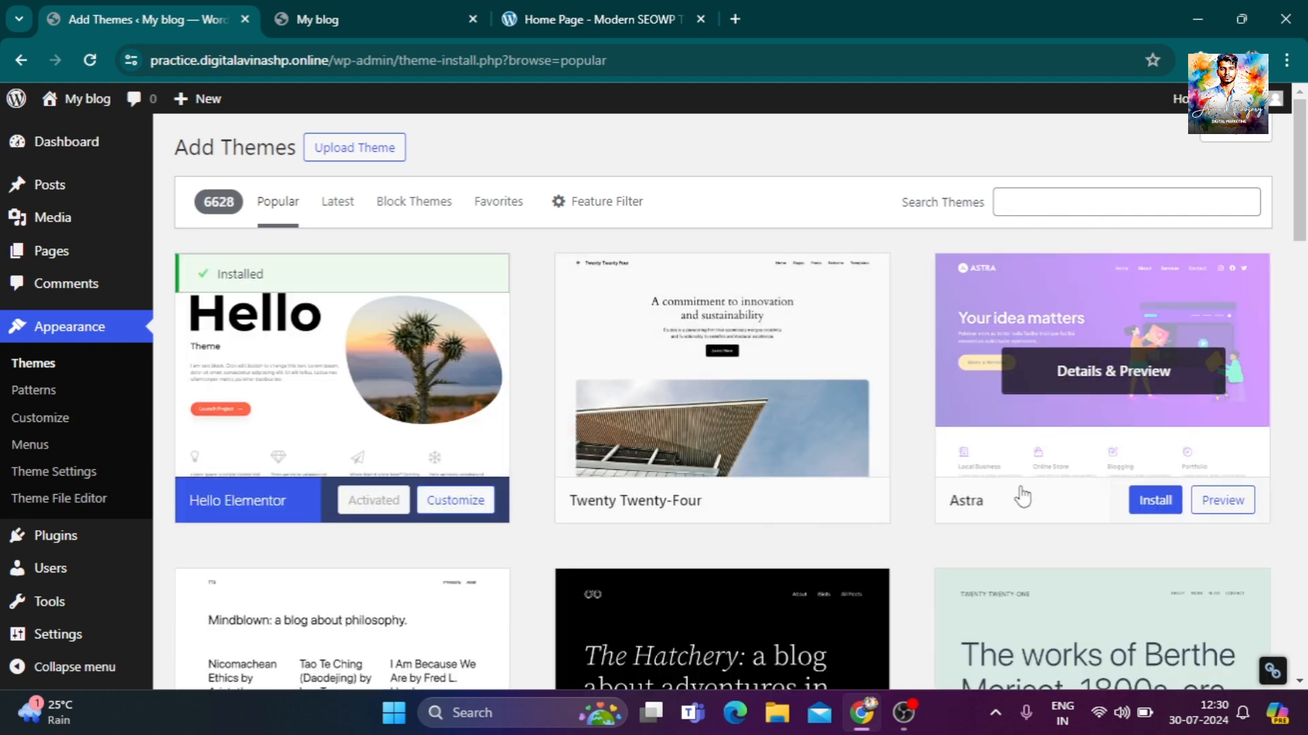
pyautogui.click(1151, 509)
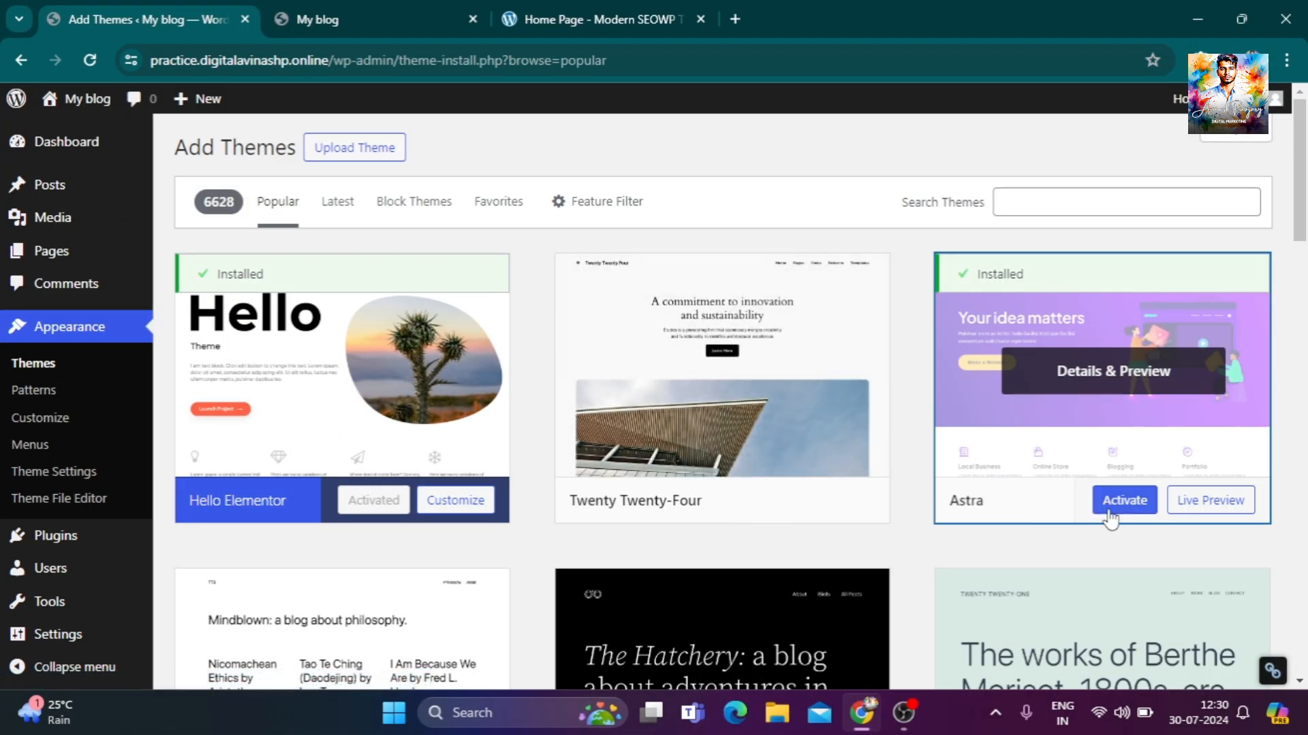
pyautogui.click(1125, 507)
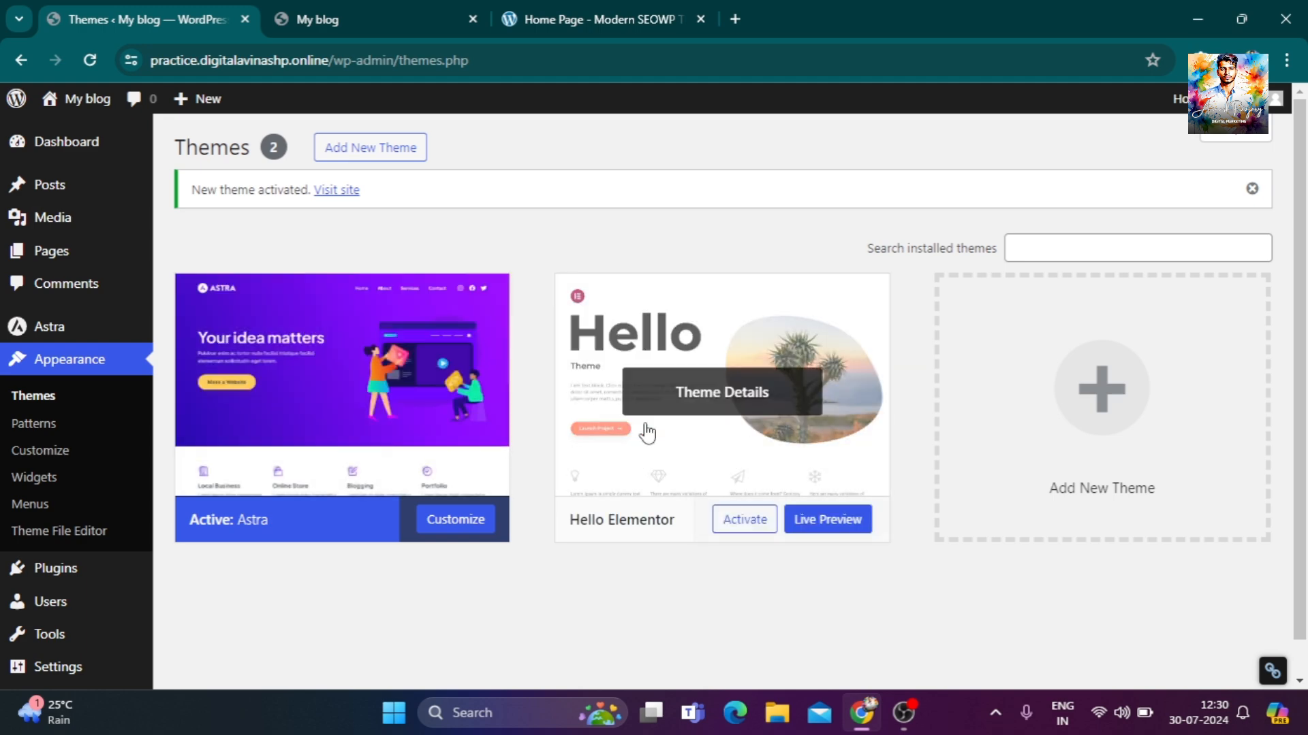
# Delete the inactive Hello Elementor theme from the installed themes and confirm the deletion.
pyautogui.click(737, 470)
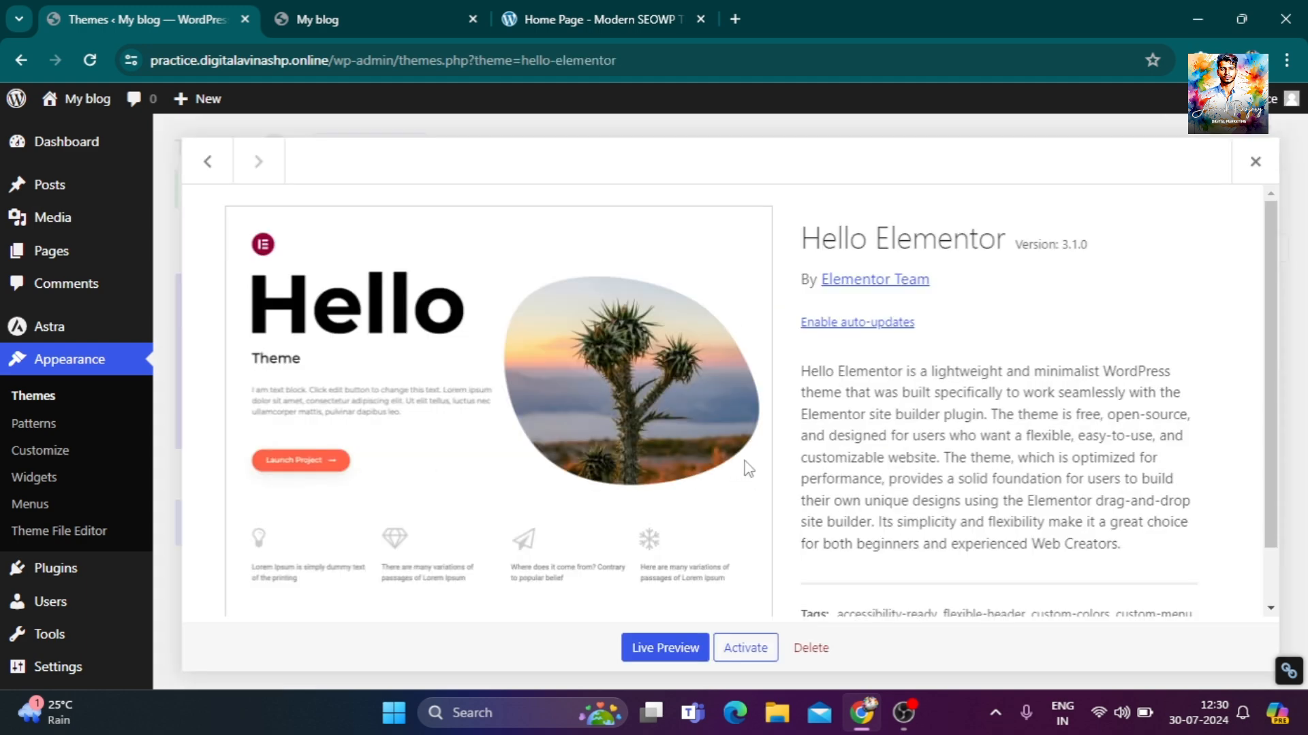
pyautogui.scroll(-1, 745, 463)
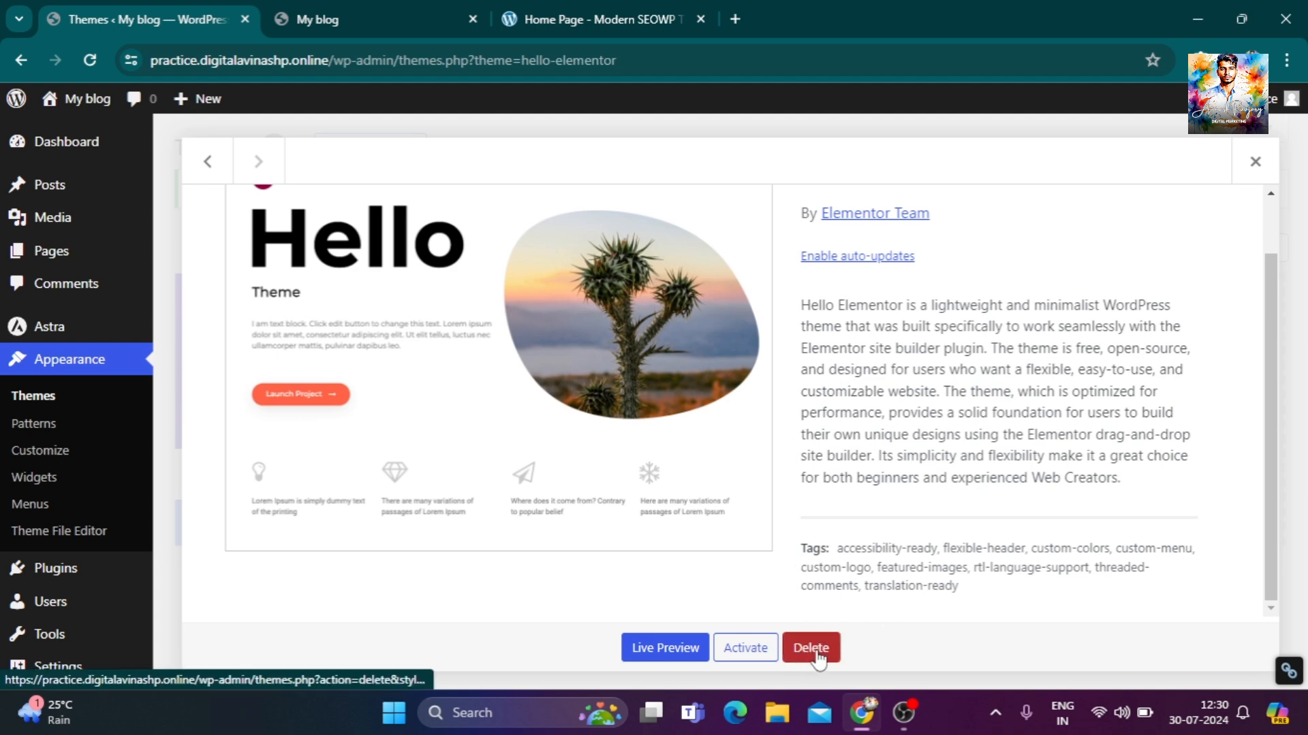
pyautogui.click(793, 649)
pyautogui.click(757, 222)
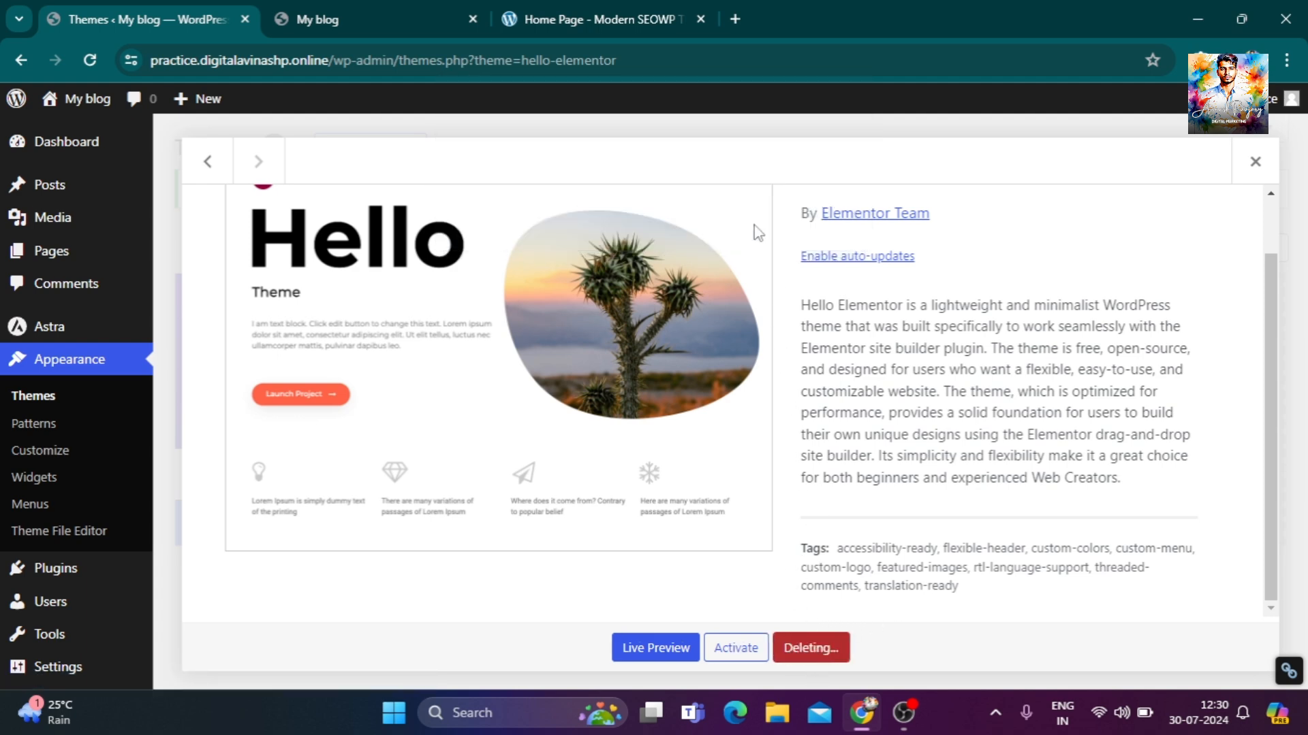
pyautogui.scroll(-5, 749, 306)
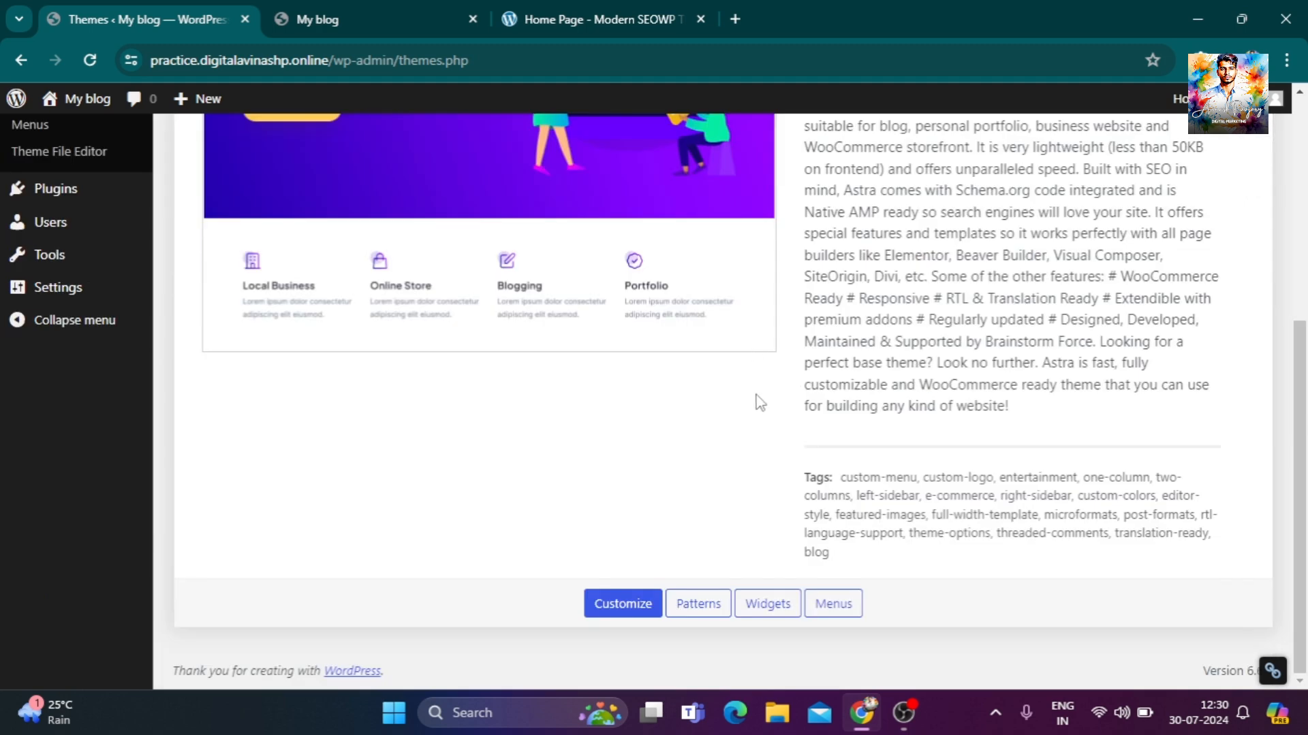
pyautogui.scroll(5, 783, 459)
pyautogui.scroll(1, 776, 449)
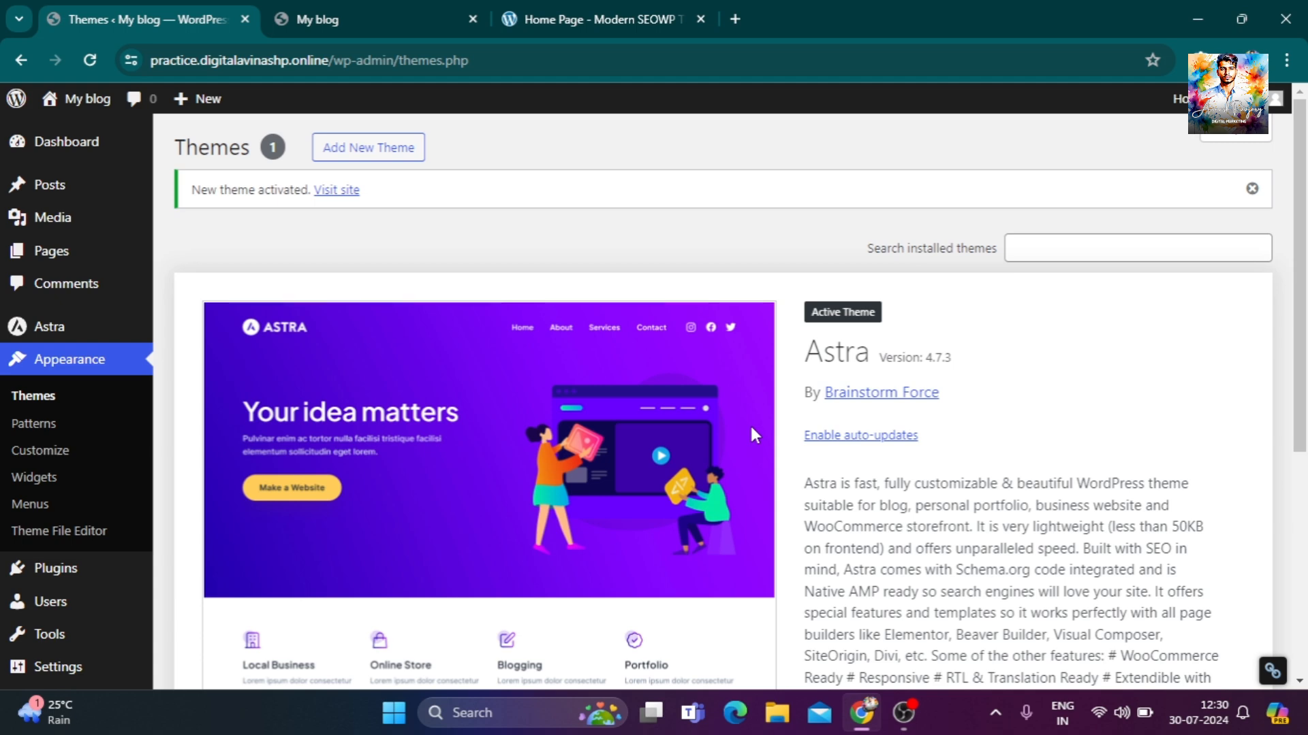
# Search the plugin directory for "elementor", then install and activate the Elementor Website Builder plugin.
pyautogui.moveTo(59, 586)
pyautogui.click(234, 576)
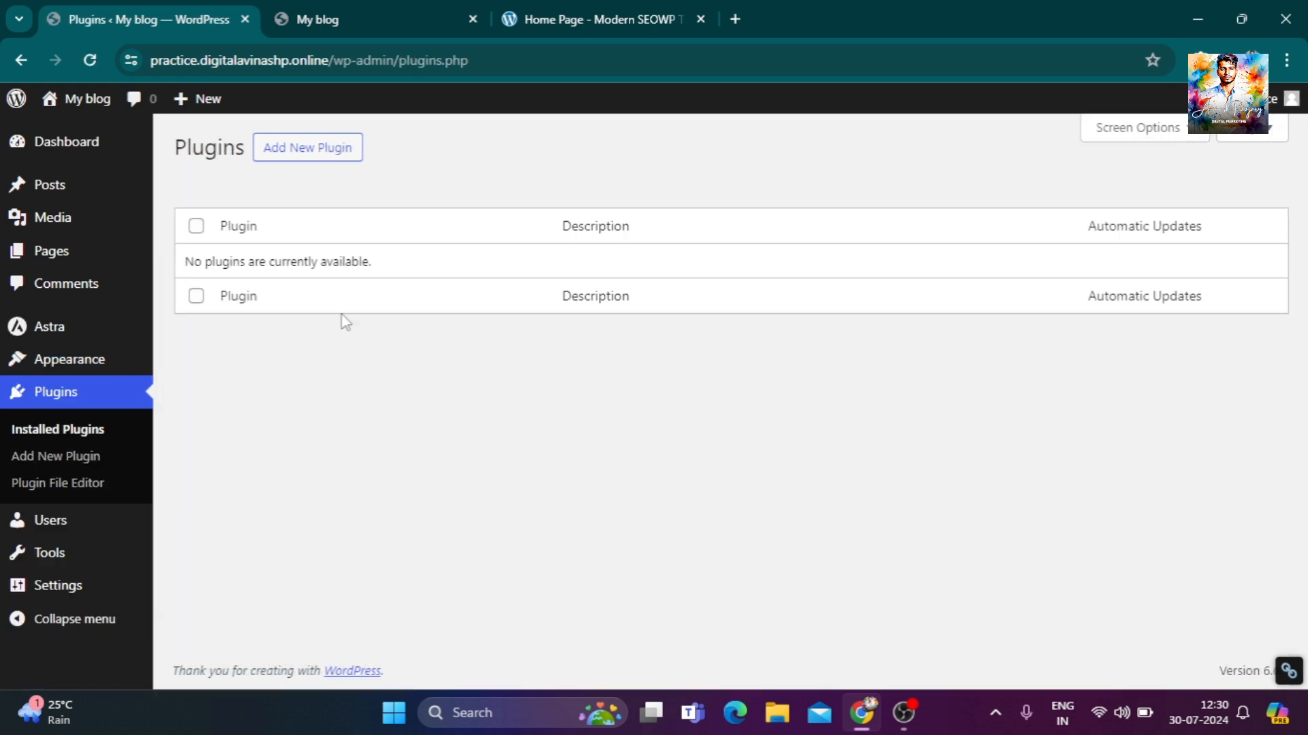
pyautogui.click(330, 160)
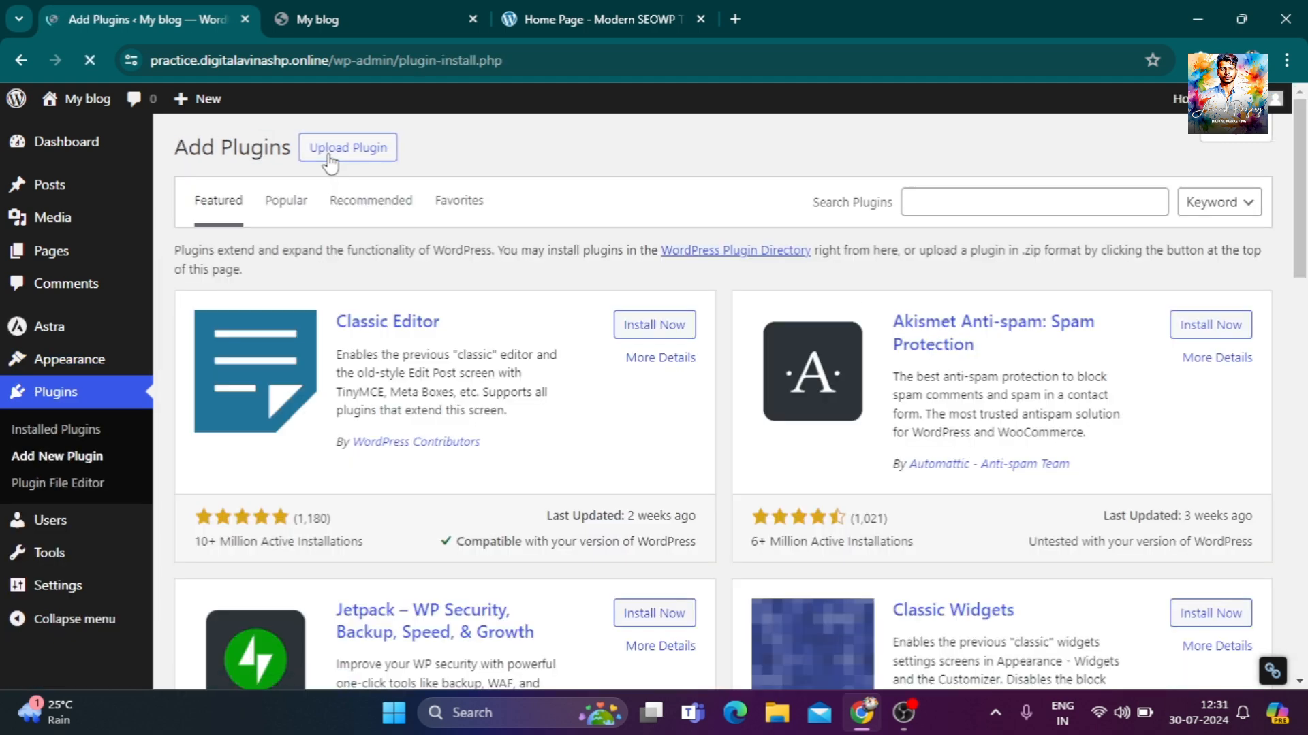
pyautogui.click(977, 203)
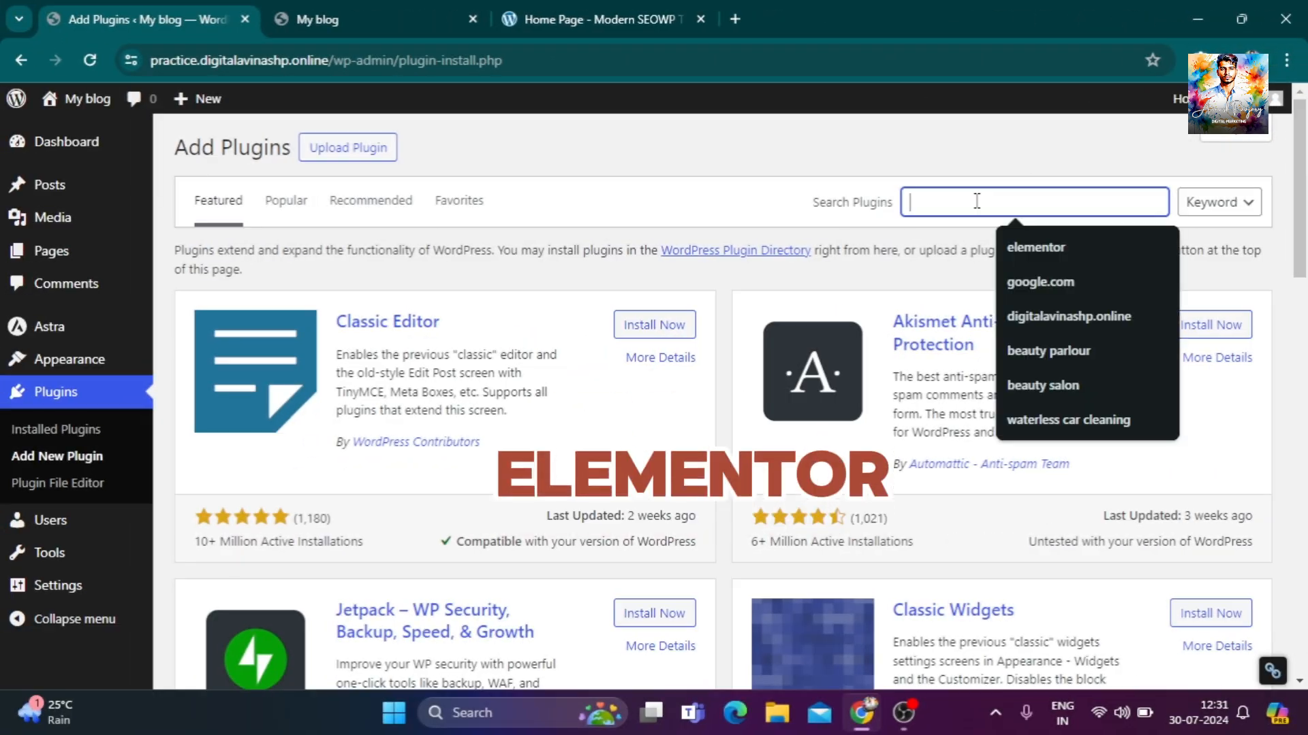
pyautogui.write('e')
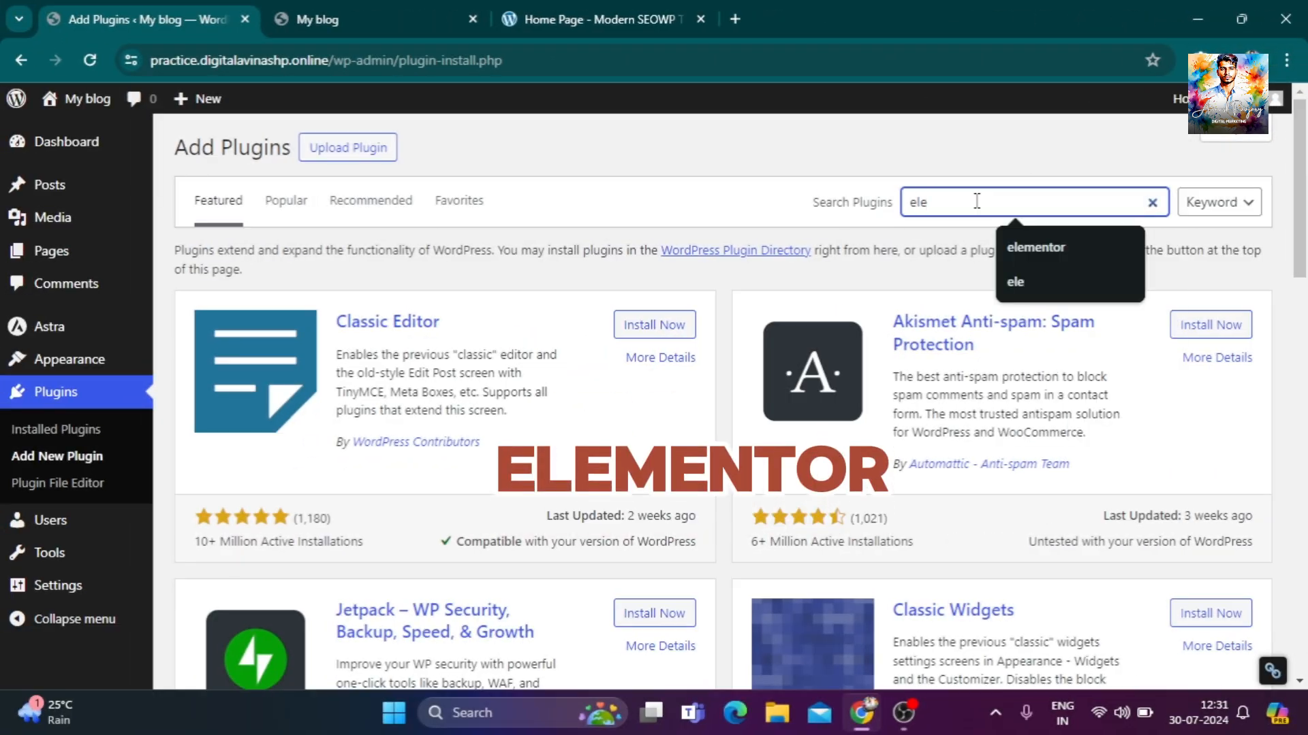
pyautogui.write('le')
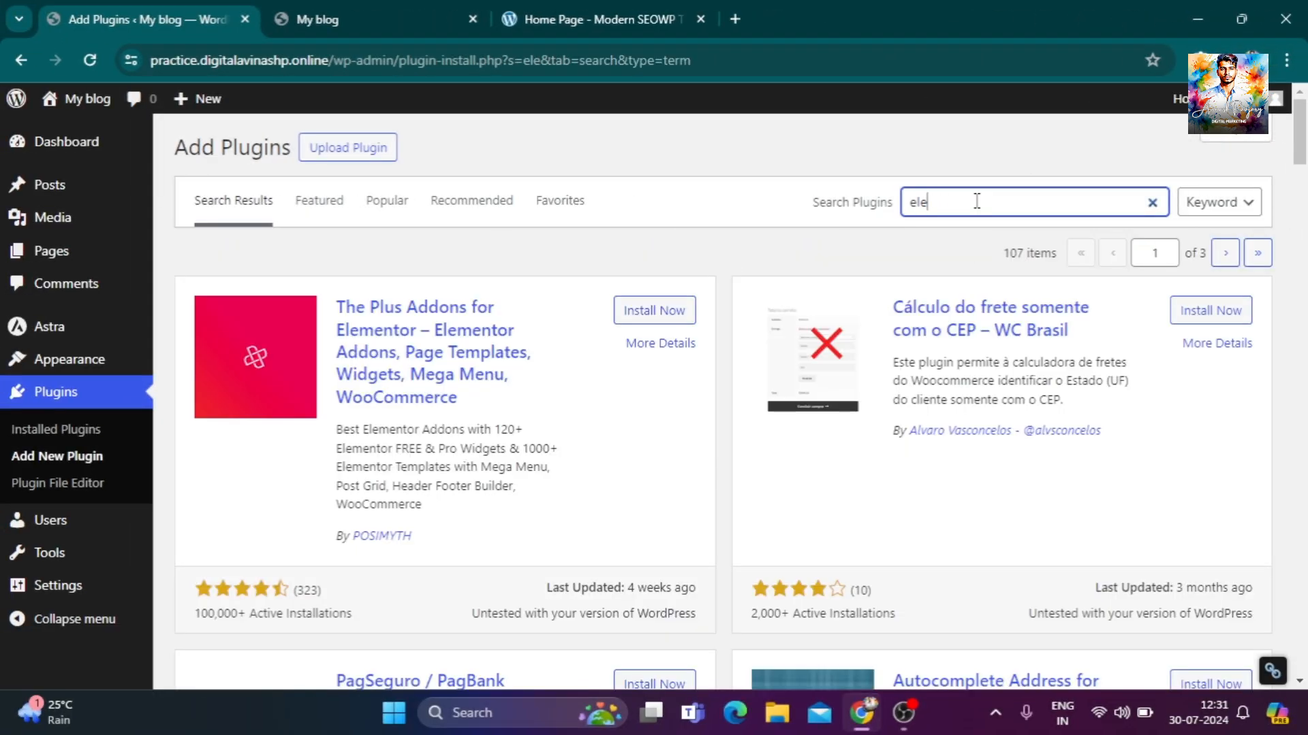
pyautogui.write('men')
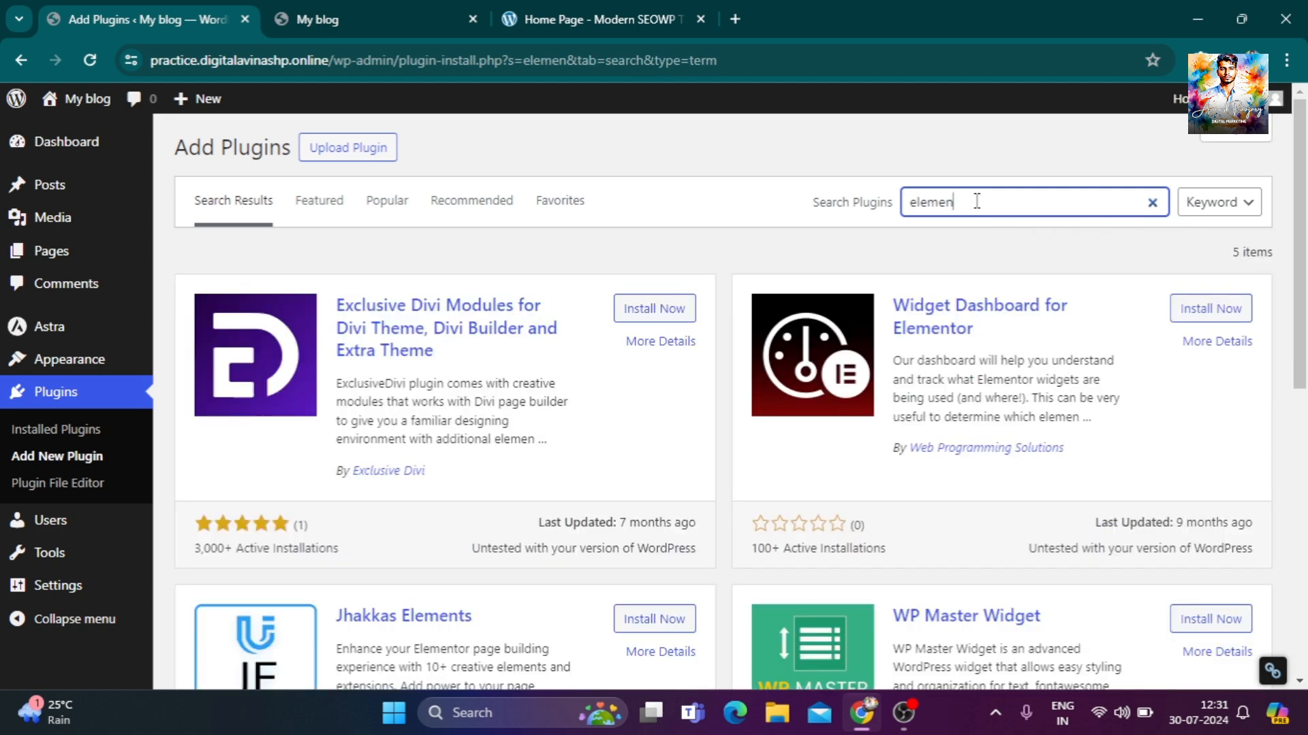
pyautogui.write('tor')
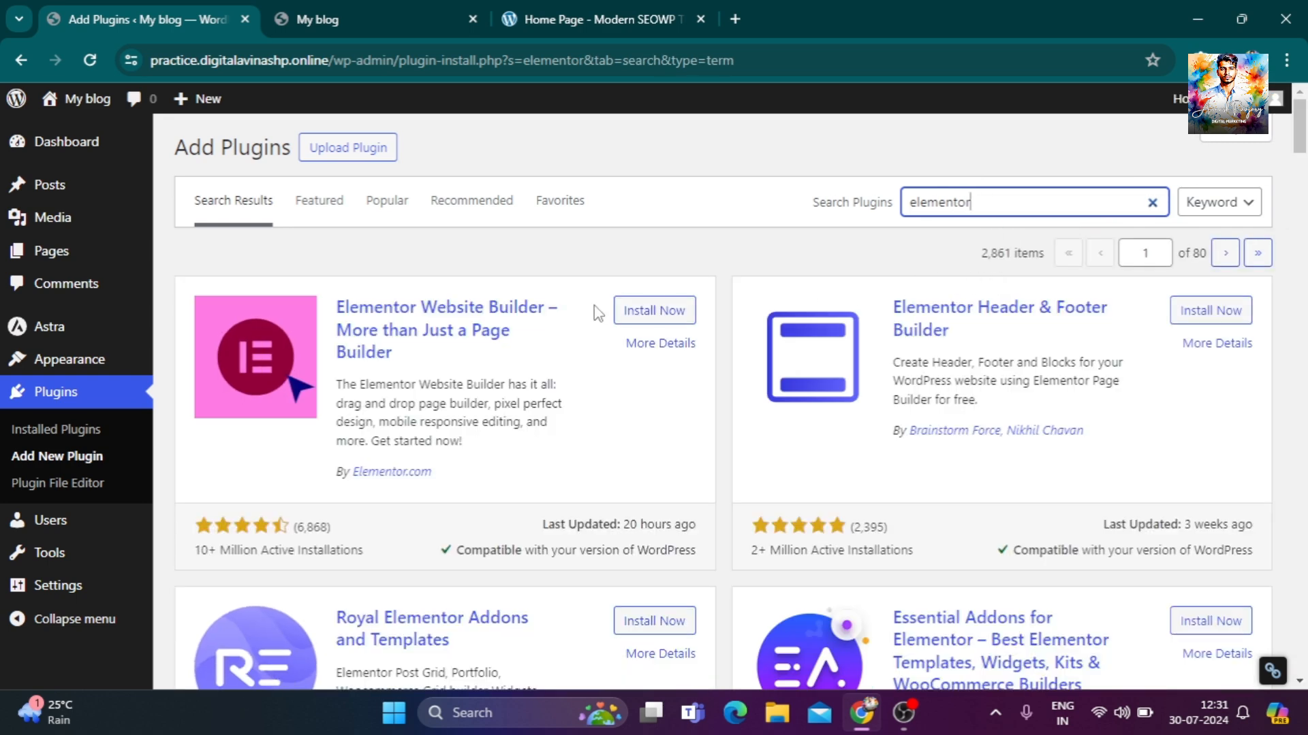
pyautogui.click(650, 312)
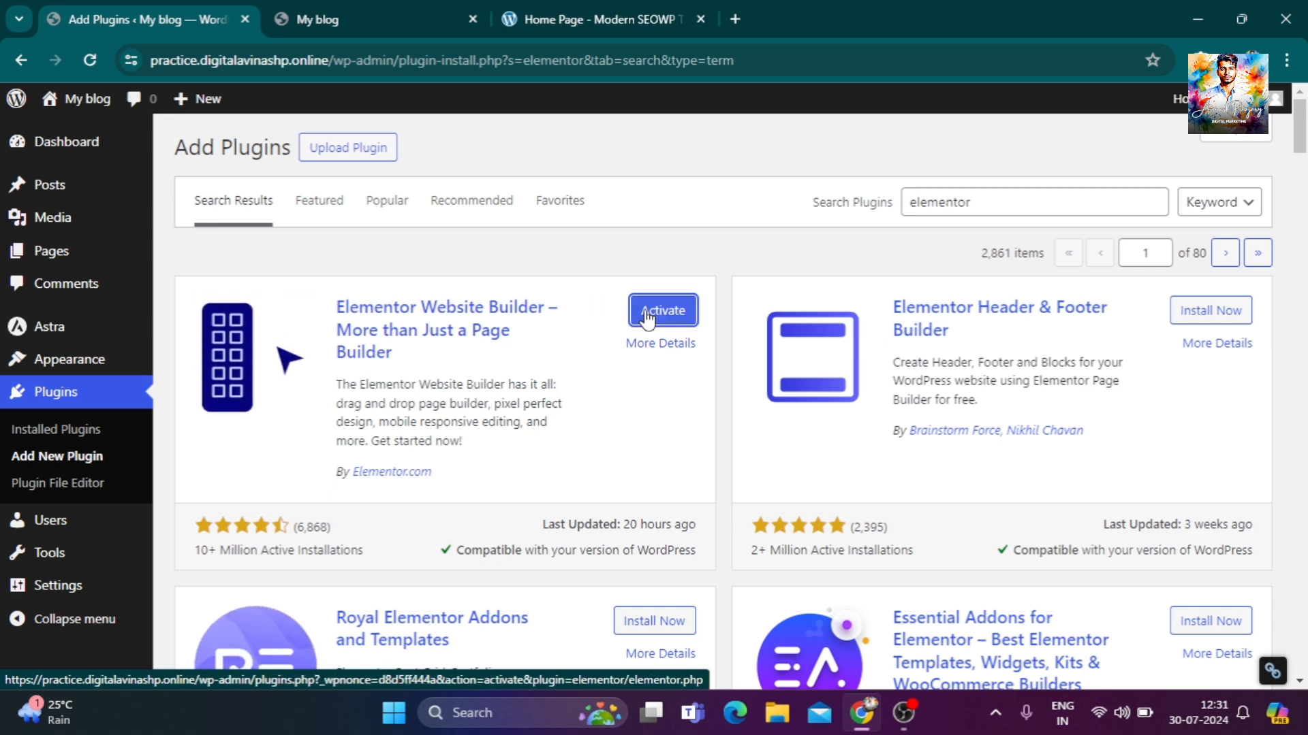
pyautogui.click(646, 315)
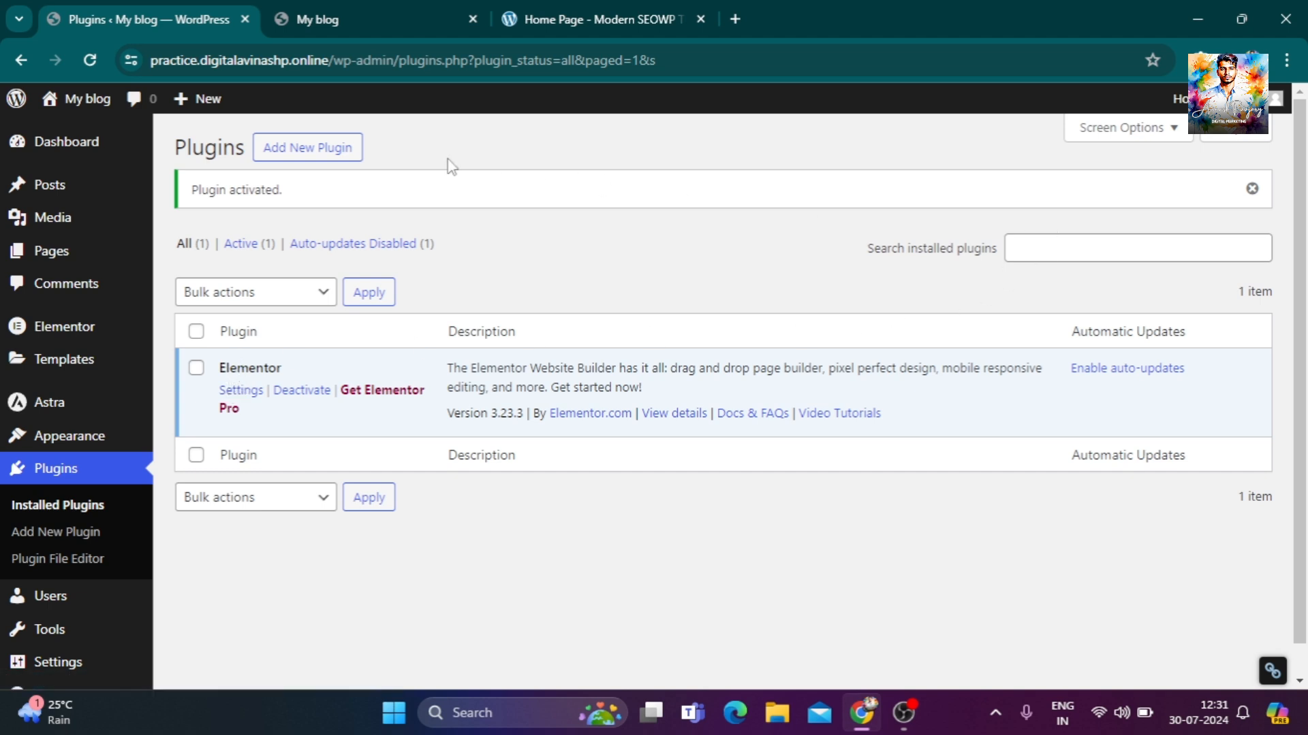
# Search the plugin directory for "disable", then install and activate the Disable Gutenberg plugin.
pyautogui.click(350, 147)
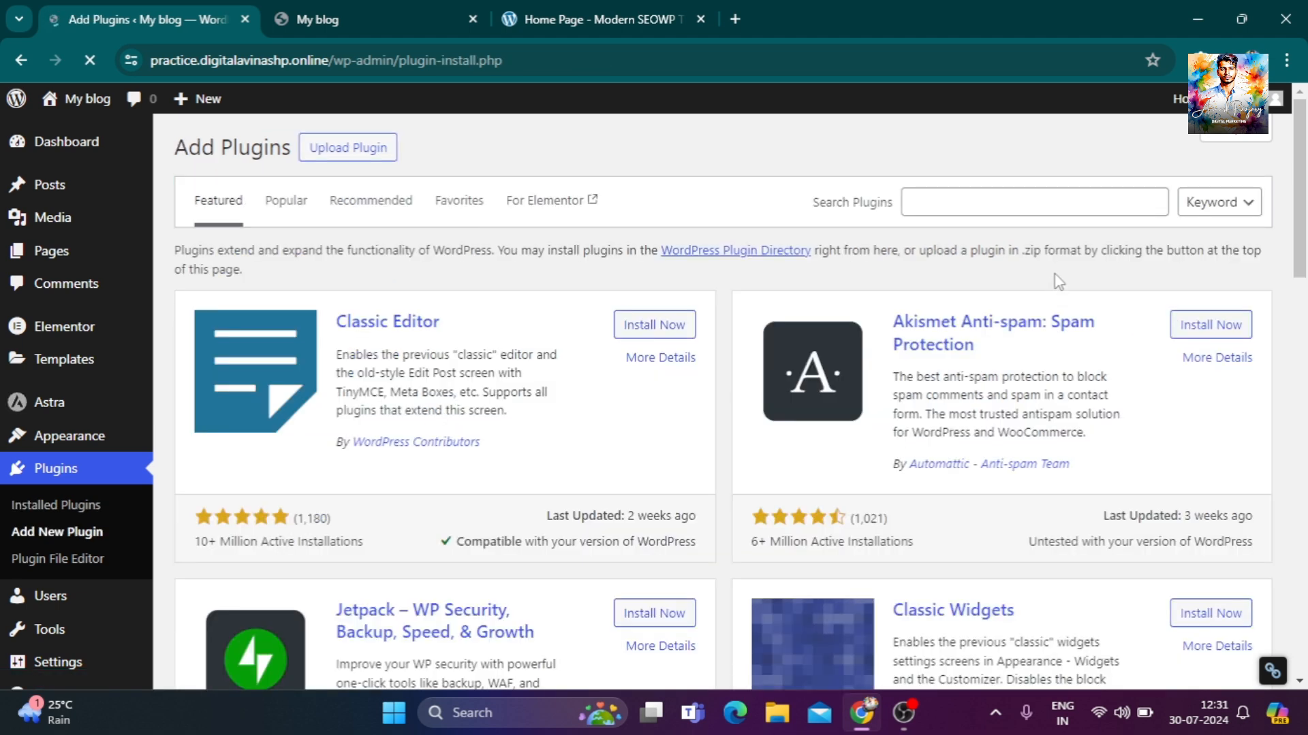
pyautogui.click(987, 202)
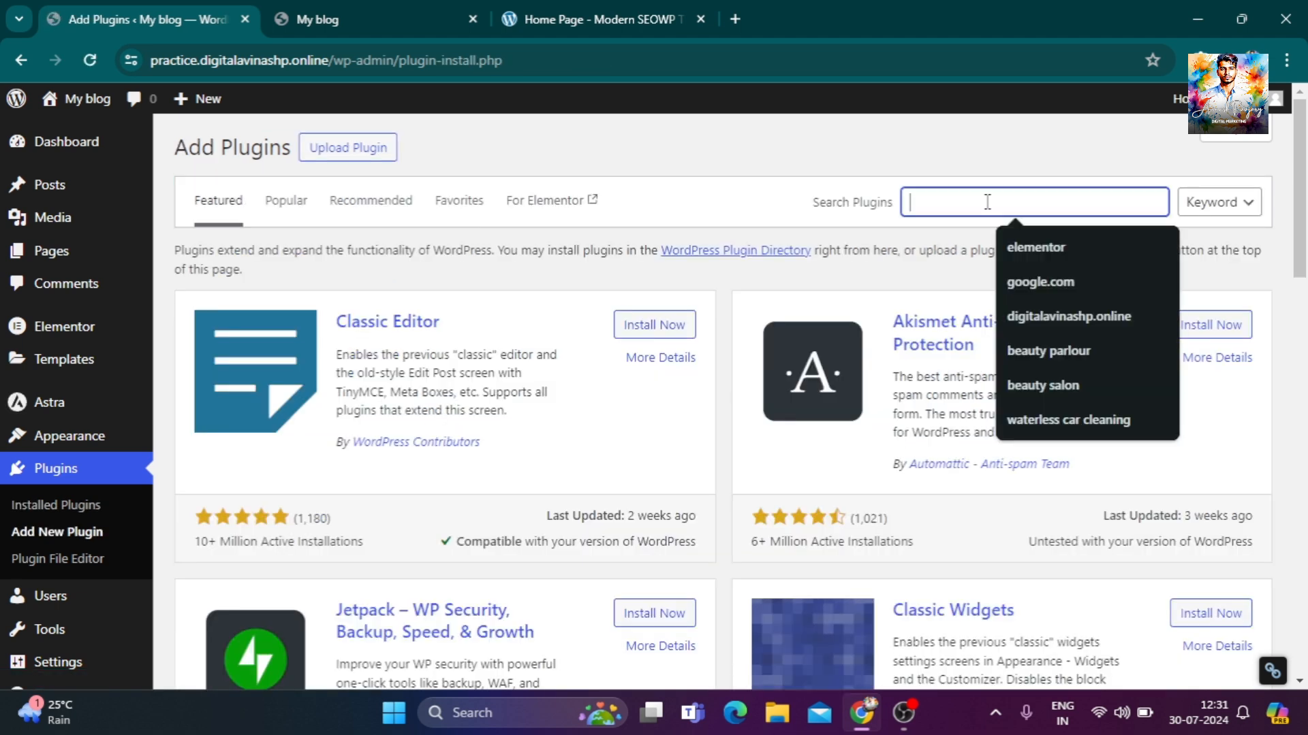
pyautogui.write('di')
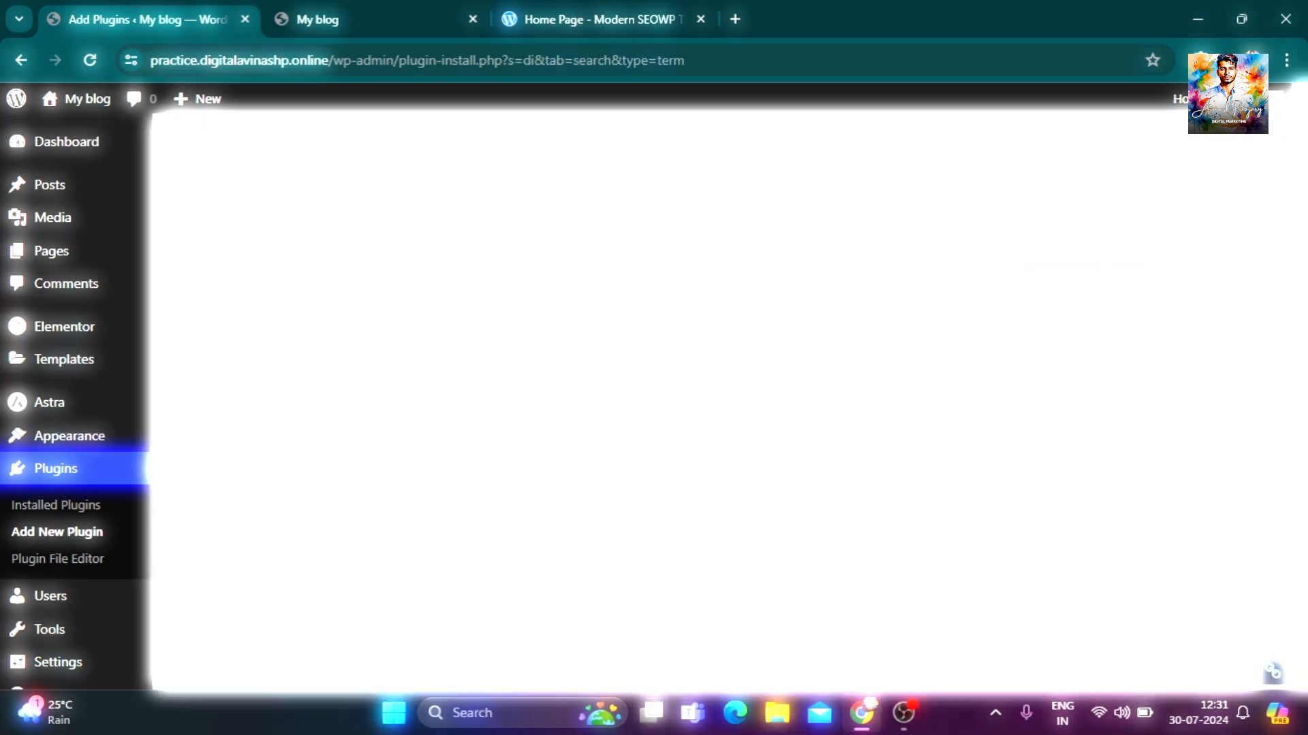
pyautogui.write('able')
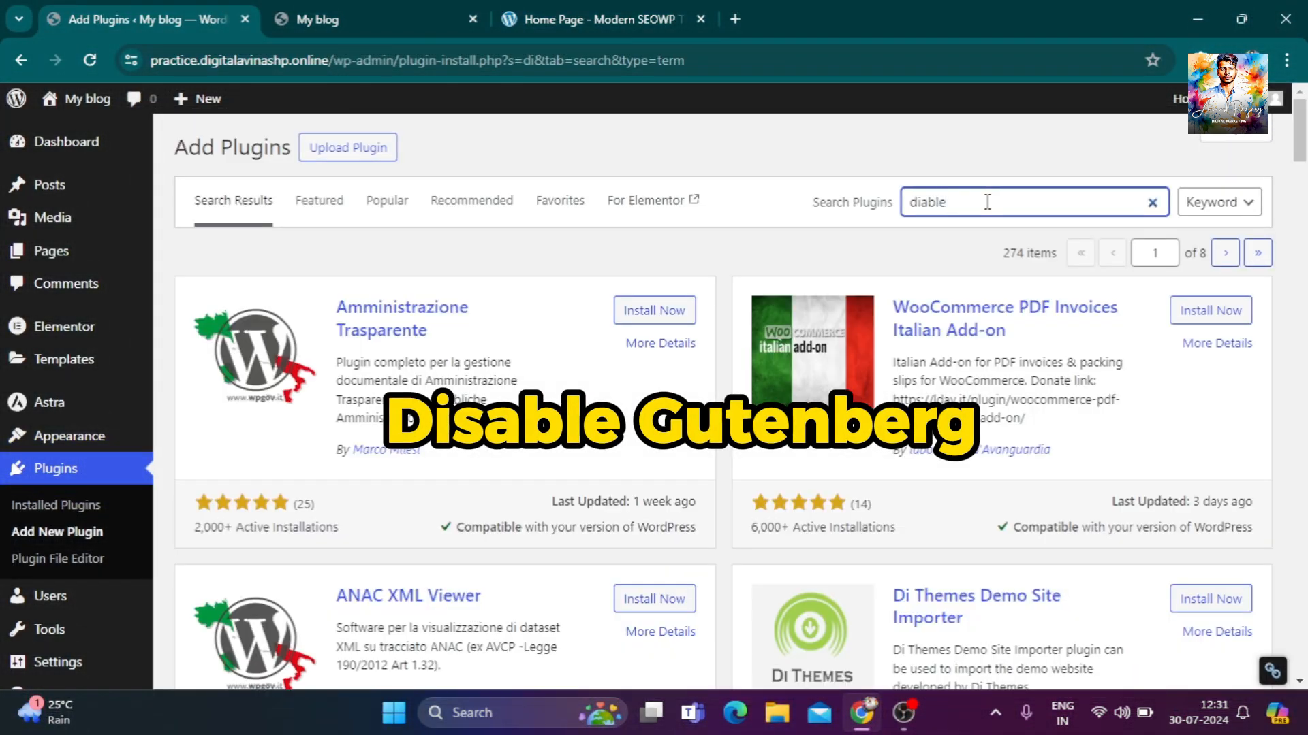
pyautogui.press('BackSpace')
pyautogui.press('BackSpace')
pyautogui.press('BackSpace')
pyautogui.press('BackSpace')
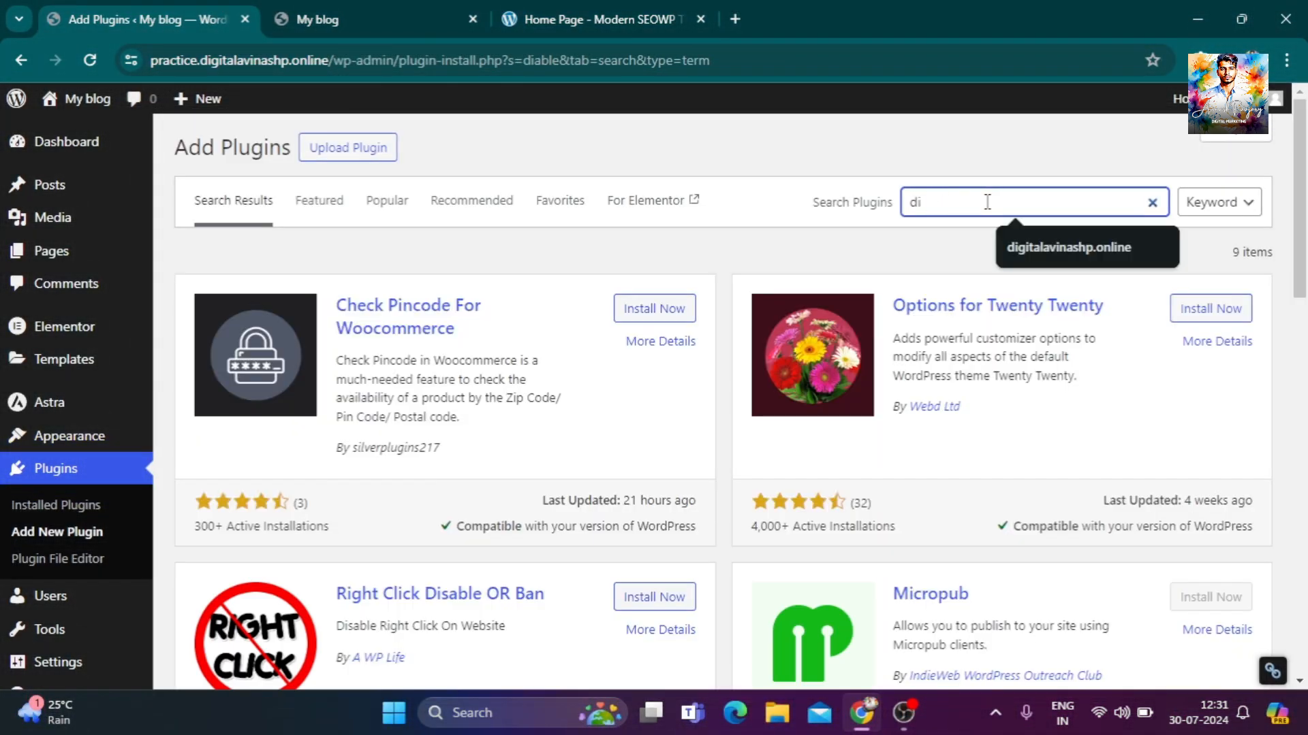
pyautogui.write('sable')
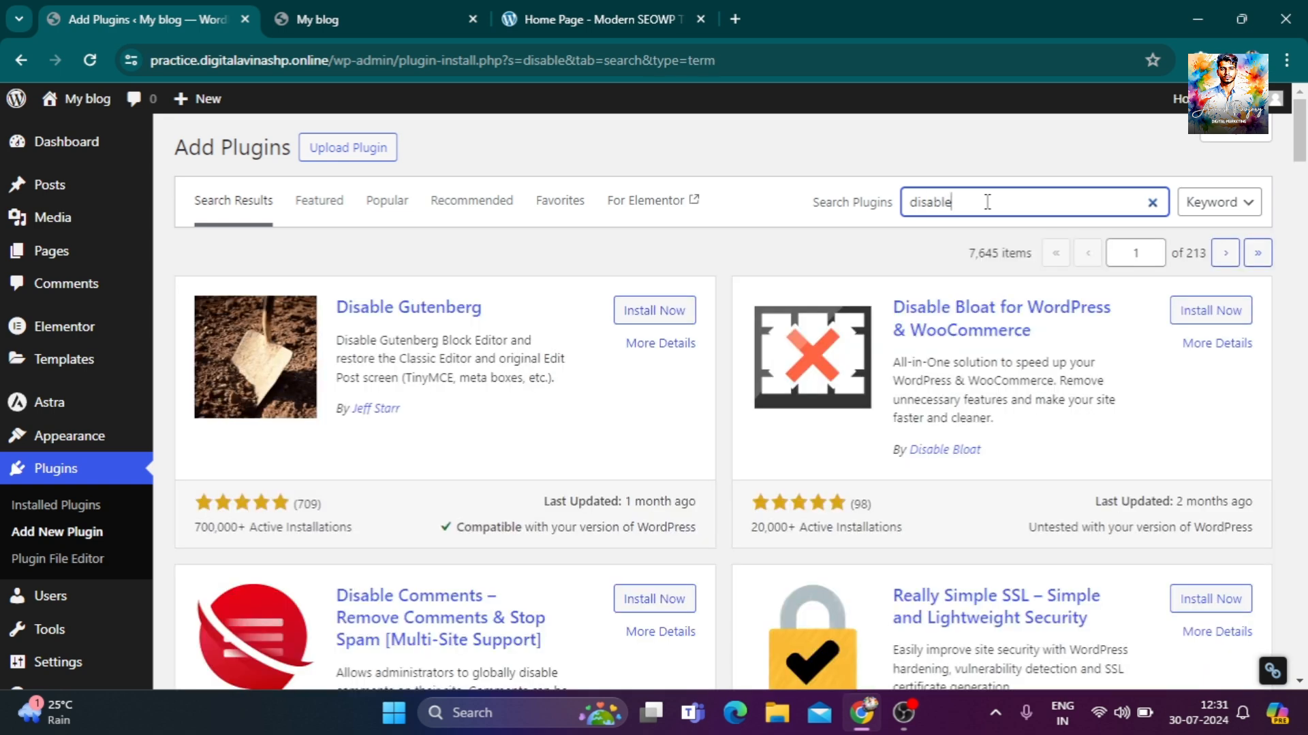
pyautogui.click(674, 315)
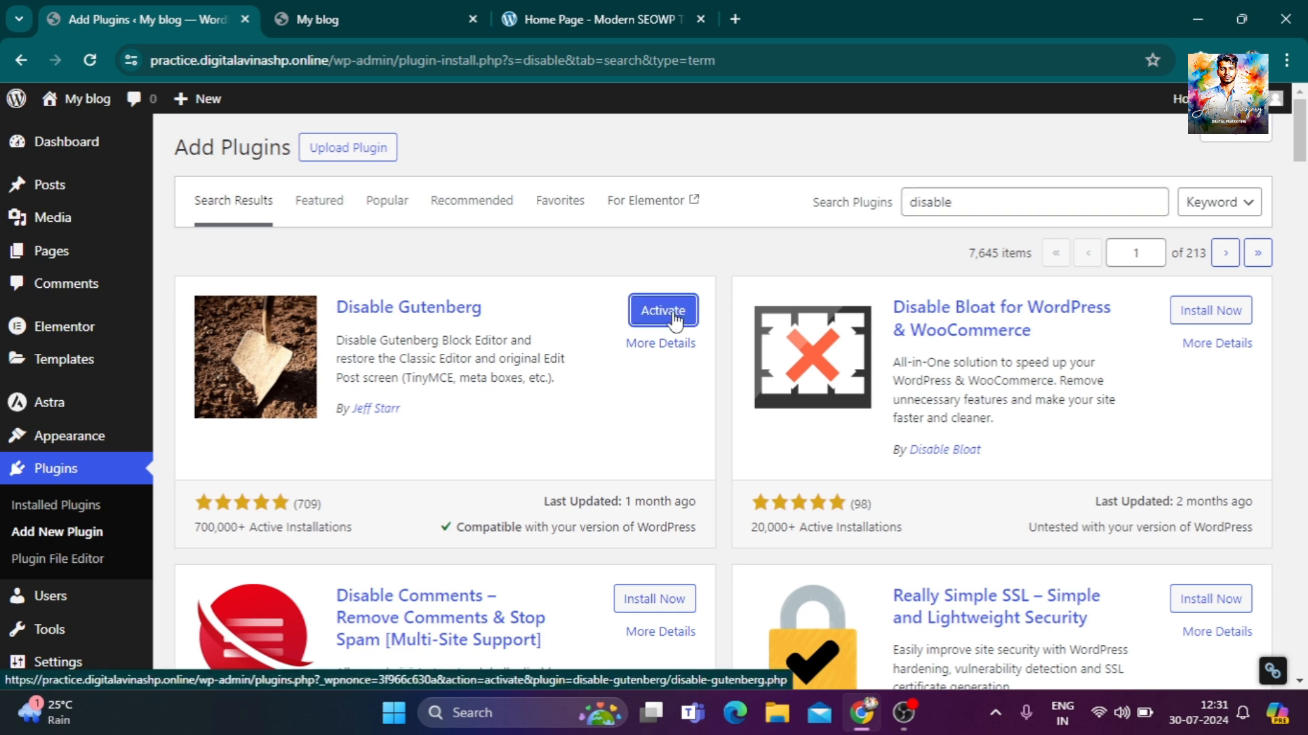
pyautogui.click(675, 320)
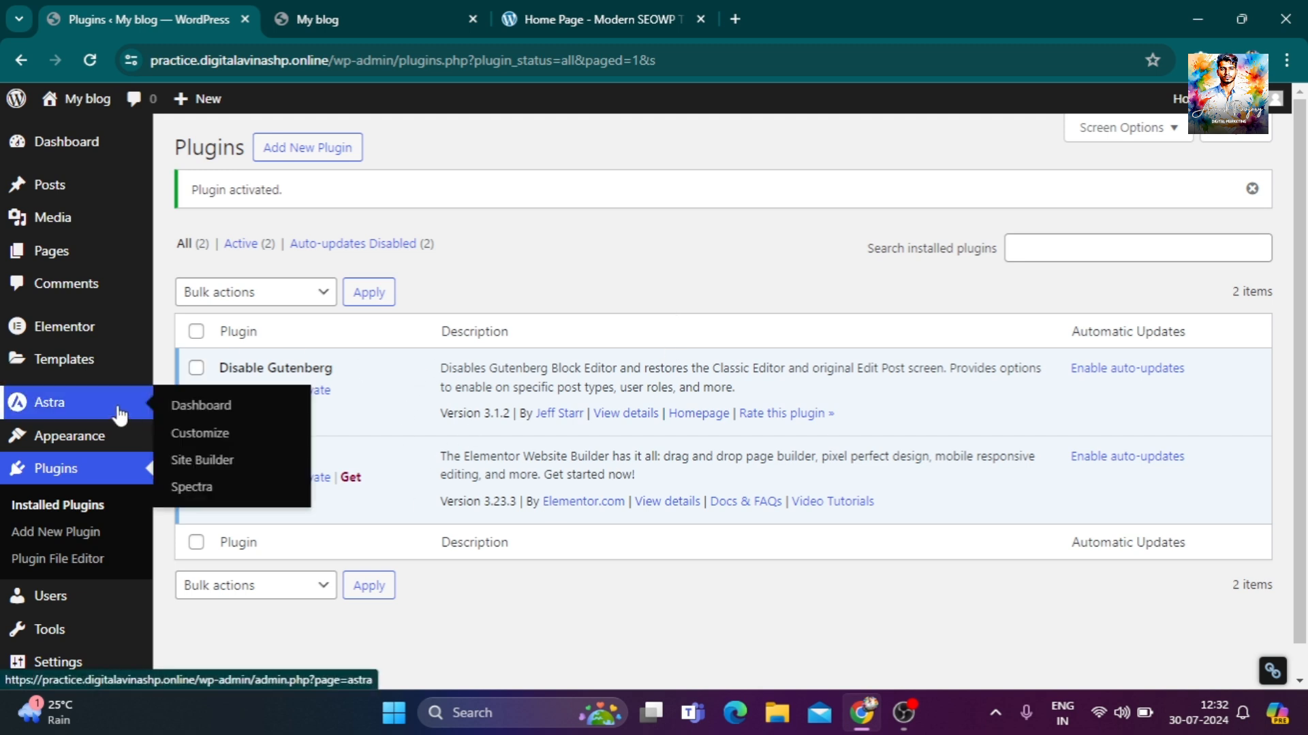
# Start a new blank page on the site.
pyautogui.moveTo(126, 453)
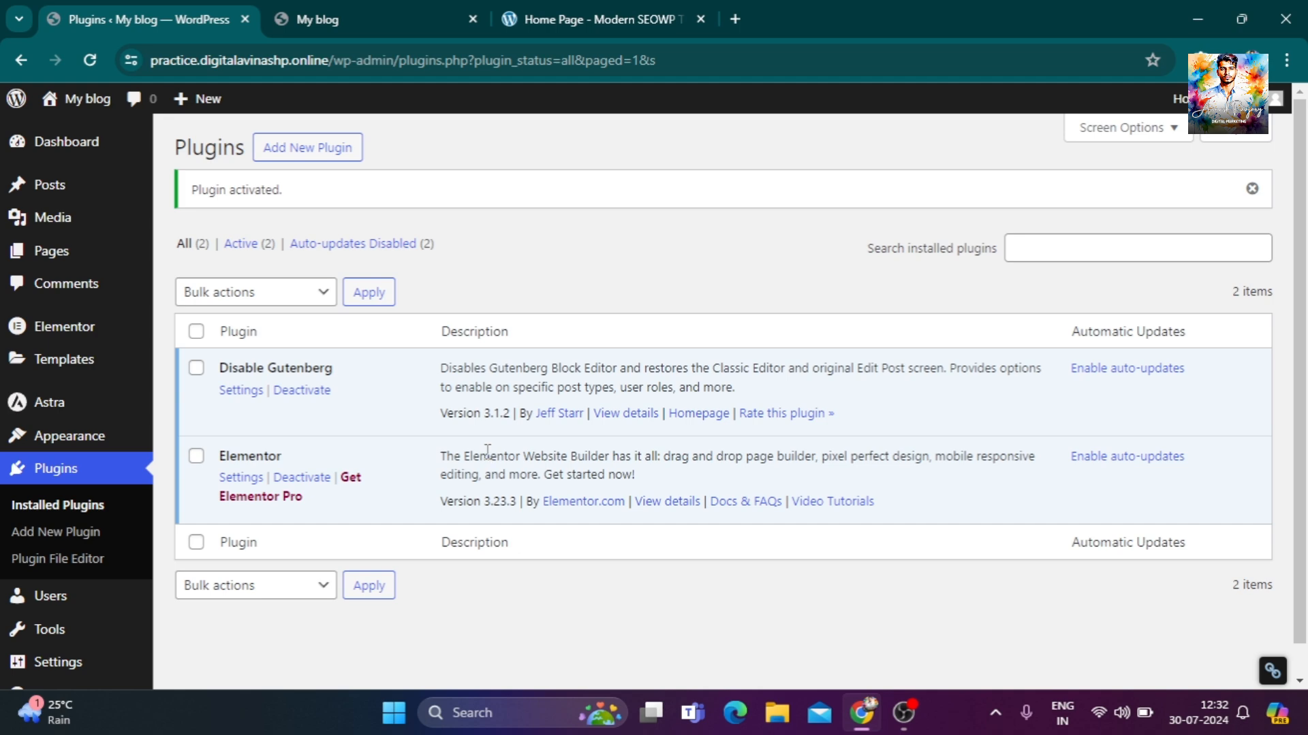
pyautogui.moveTo(102, 254)
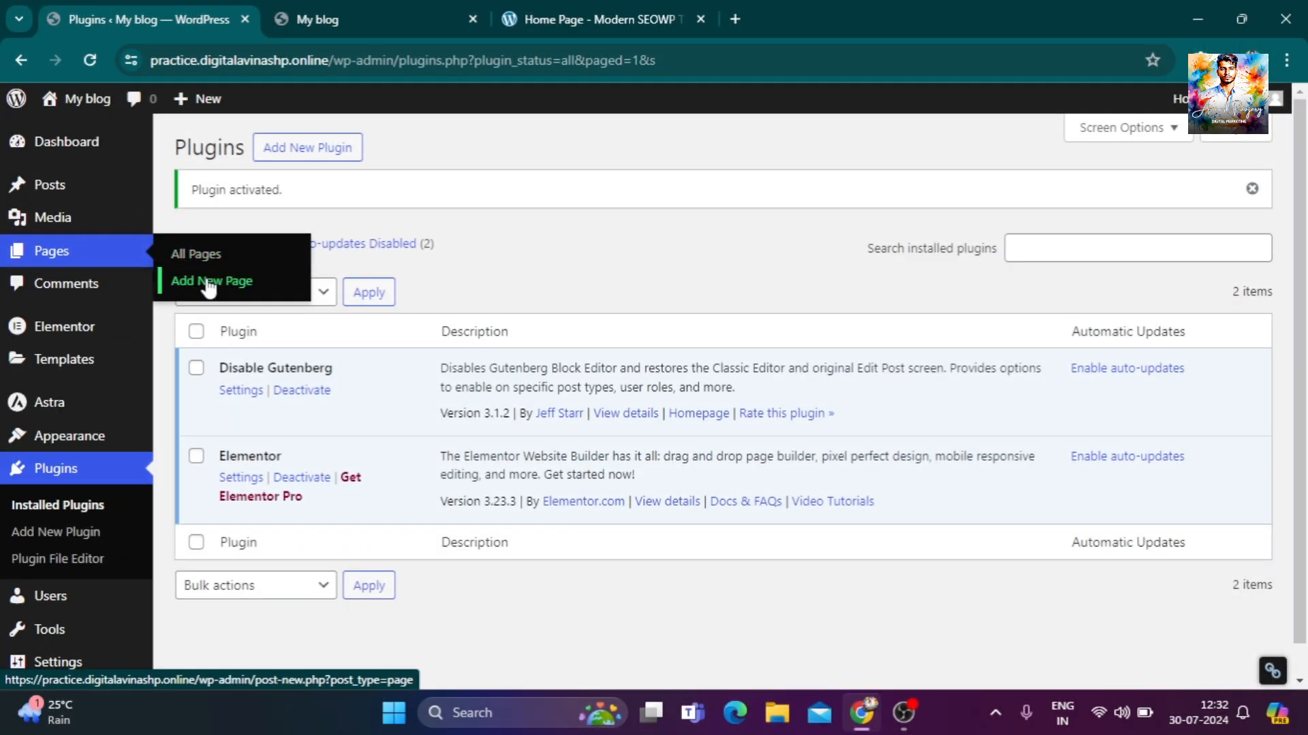
pyautogui.click(208, 286)
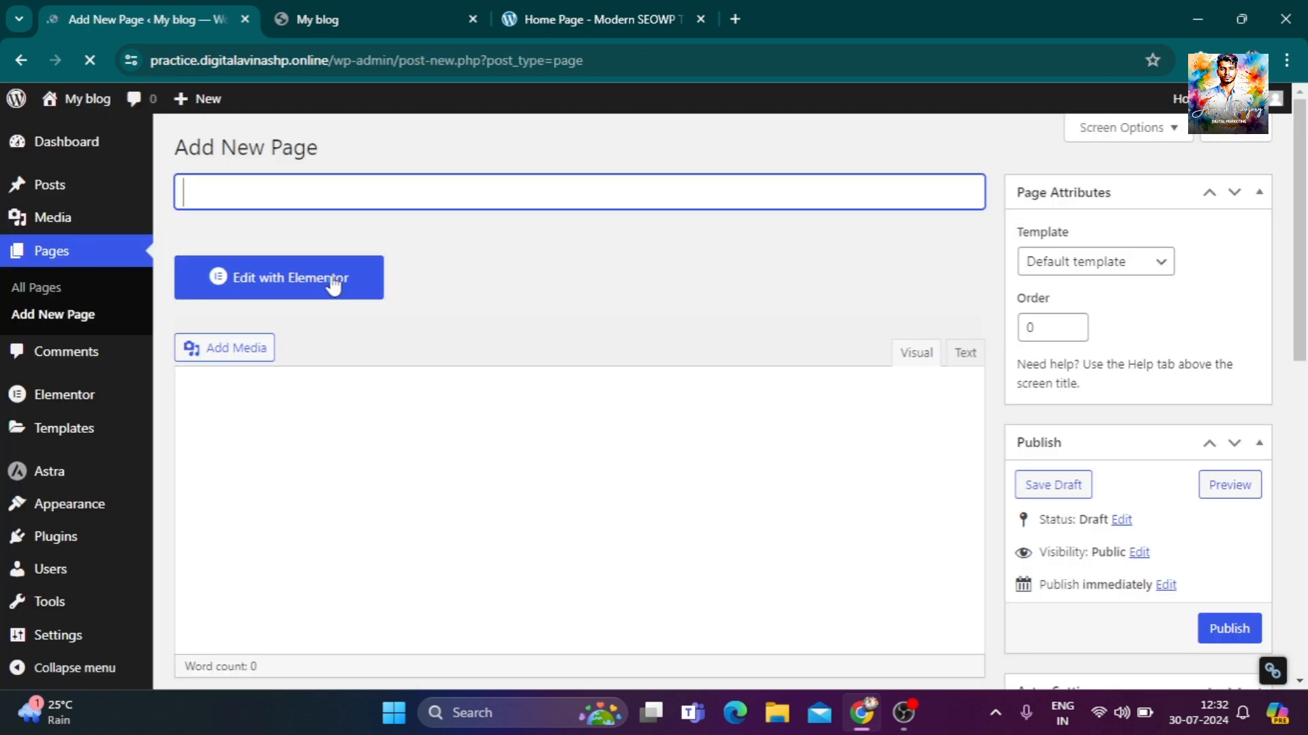
pyautogui.write('hom')
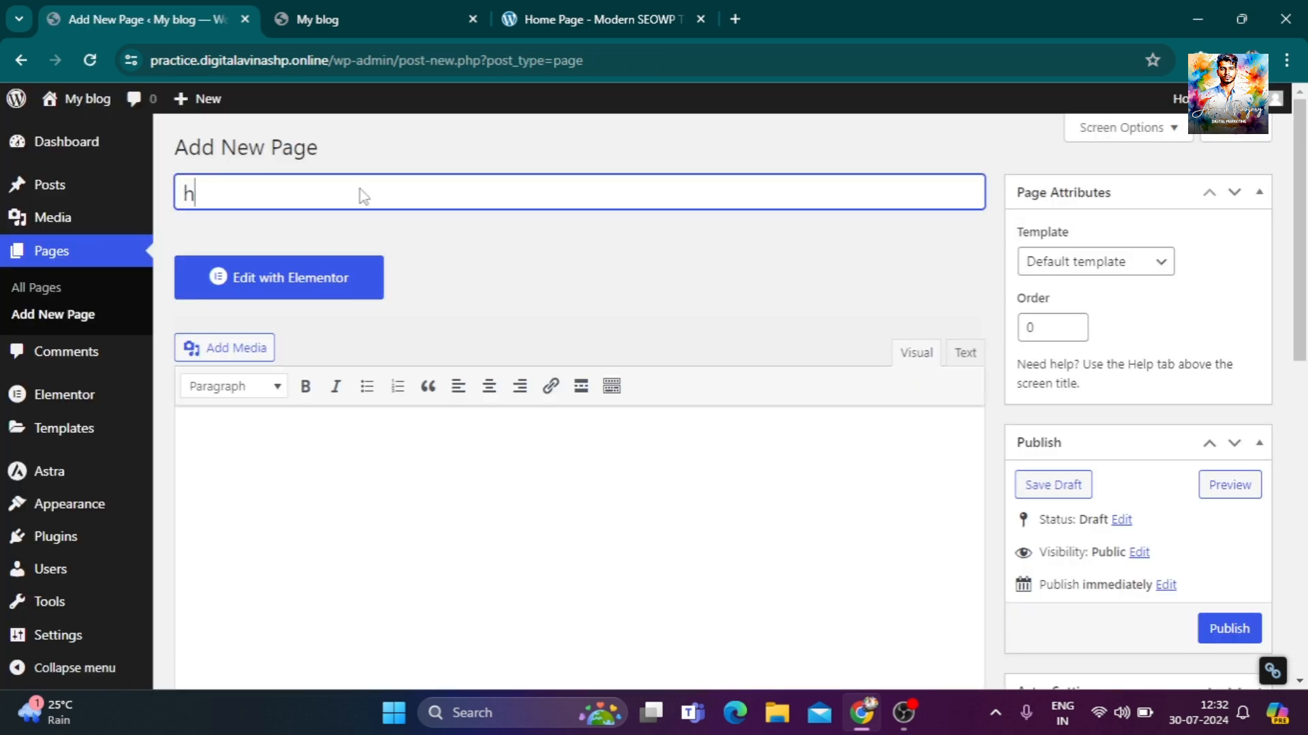
pyautogui.press('BackSpace')
pyautogui.press('BackSpace')
pyautogui.press('BackSpace')
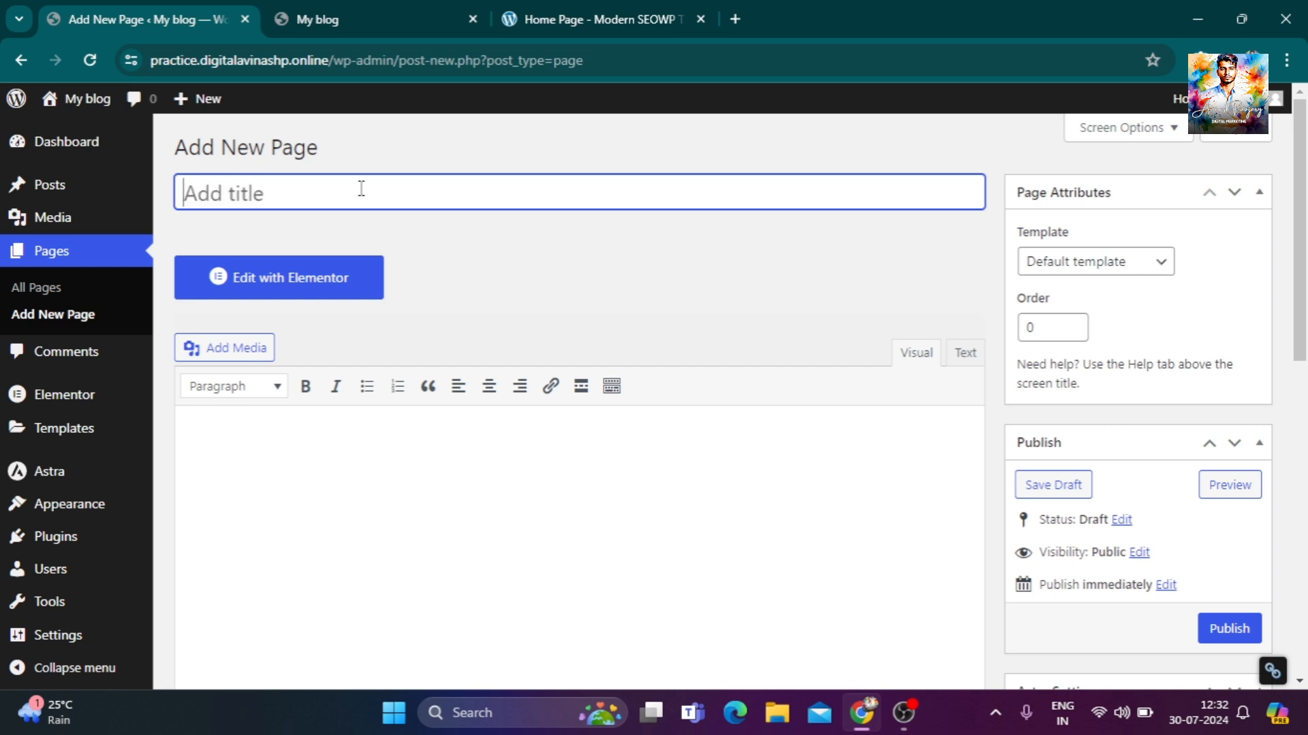
# Title the new page "Home" and publish it.
pyautogui.write('Home')
pyautogui.click(1236, 627)
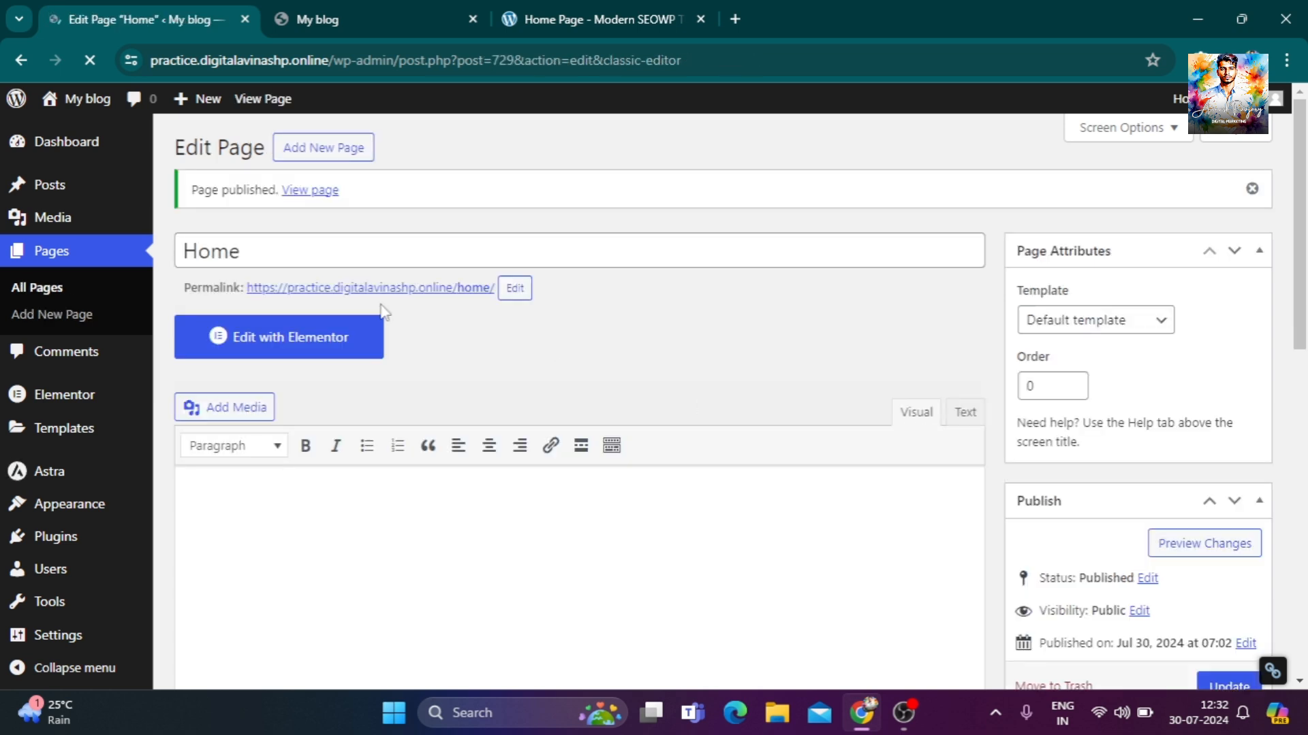
# Add another new page titled "About us" and publish it.
pyautogui.click(90, 325)
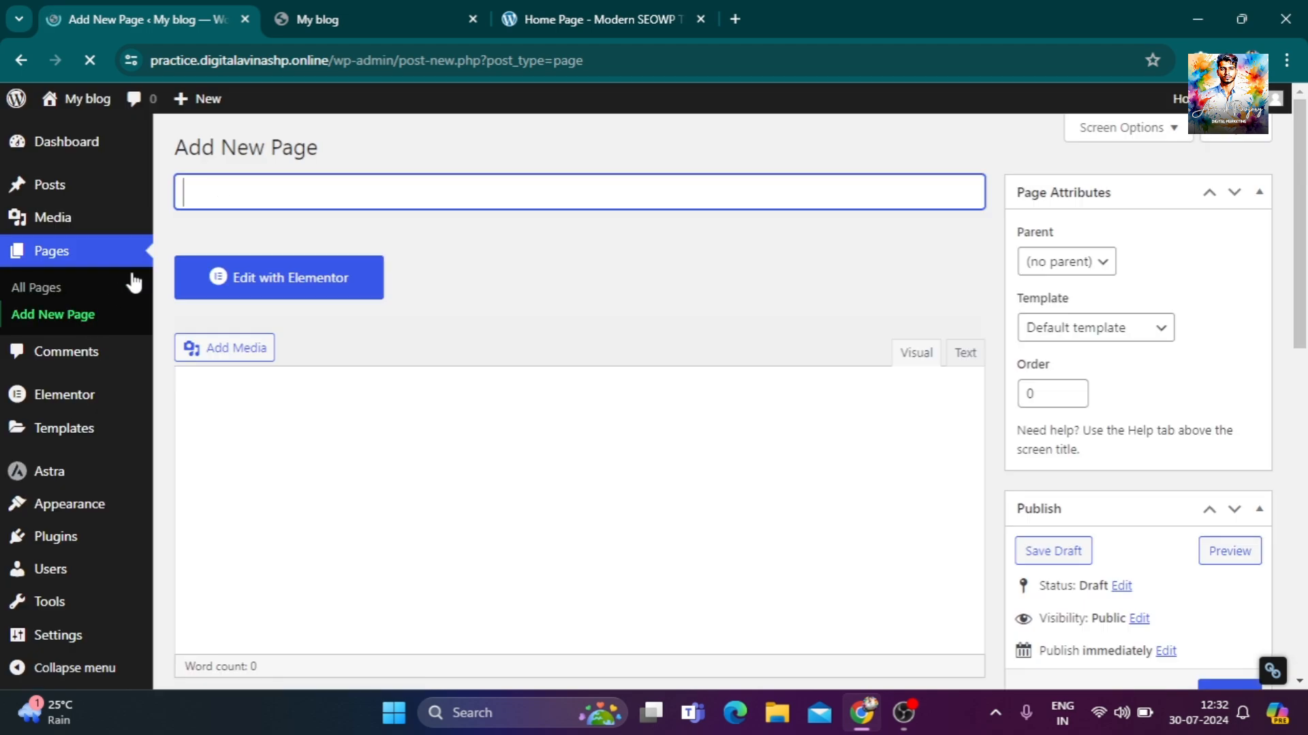
pyautogui.write('A')
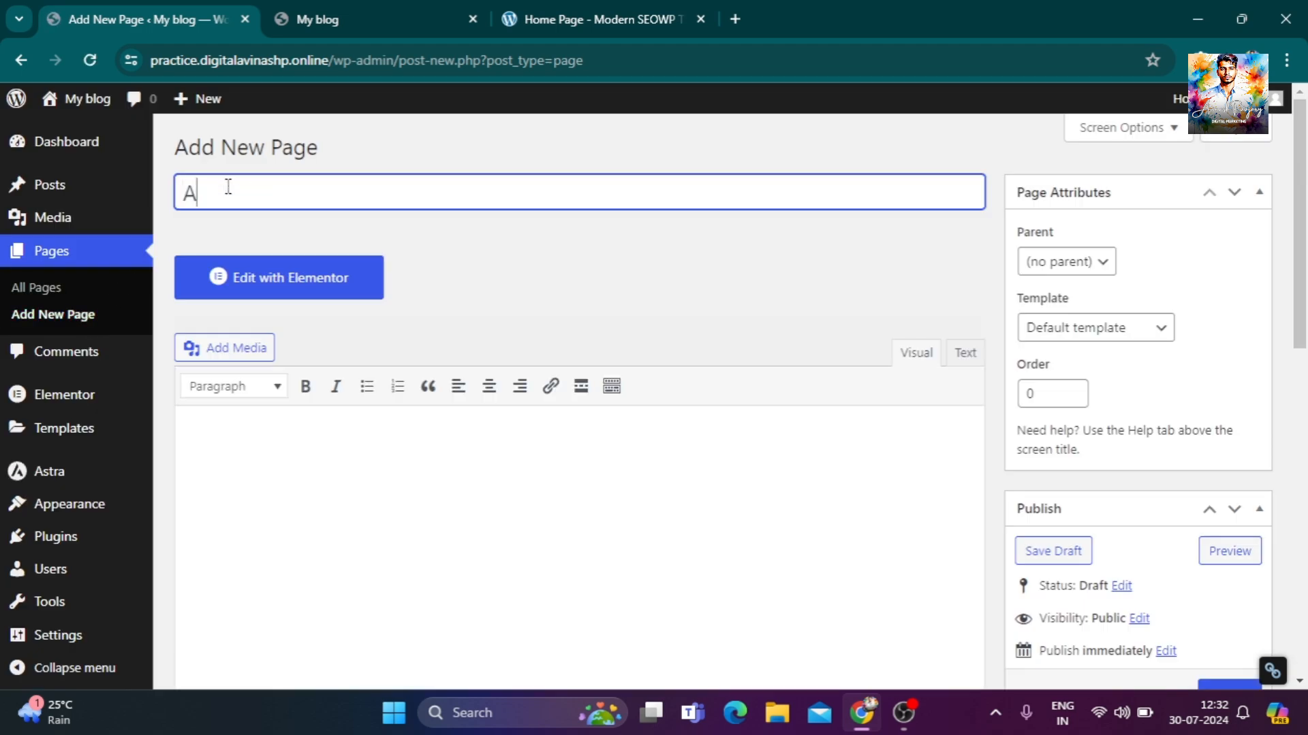
pyautogui.write('bop')
pyautogui.write('t us')
pyautogui.scroll(-3, 1209, 613)
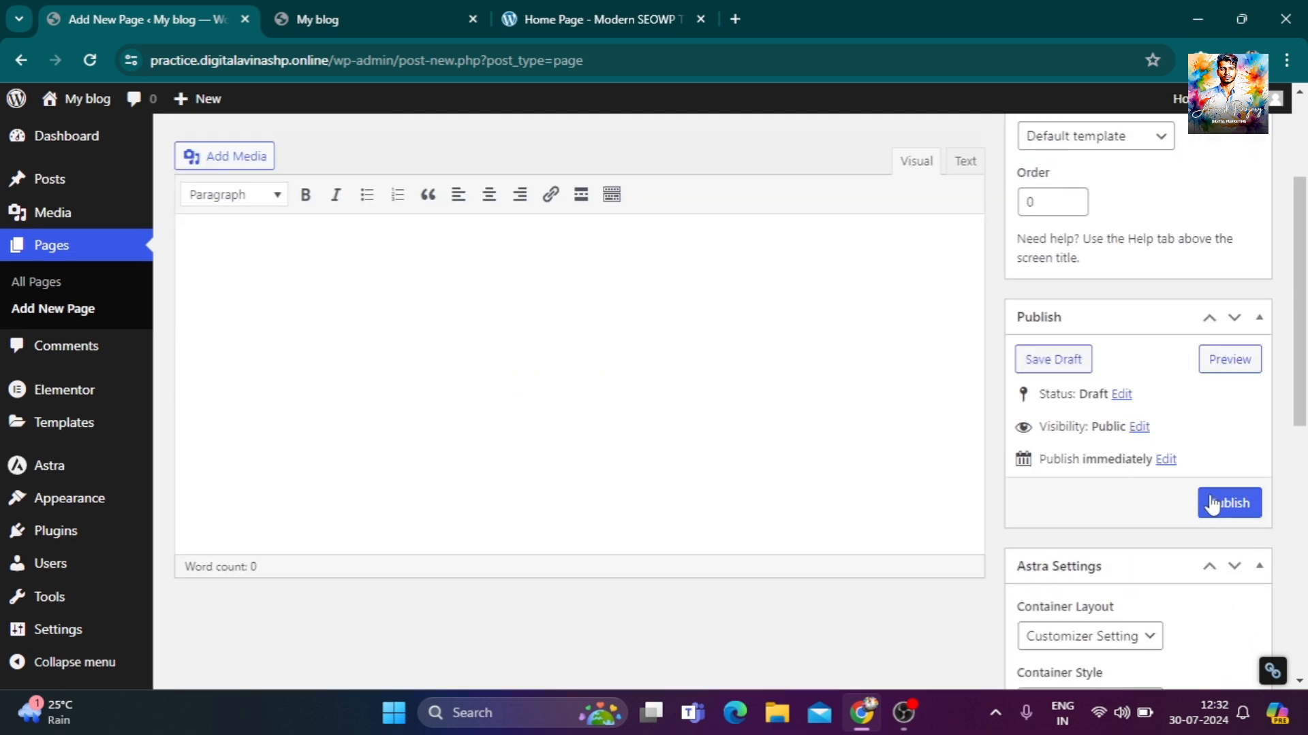
pyautogui.click(1211, 505)
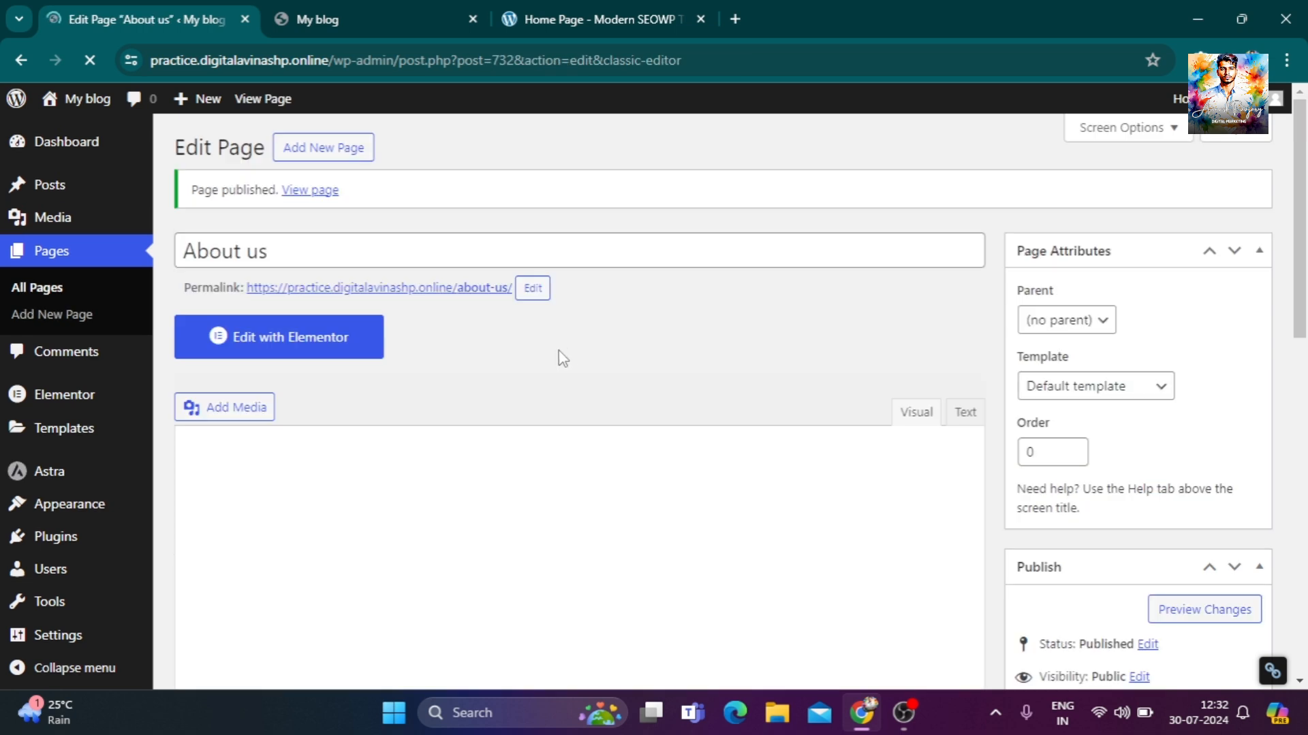
# Create a page titled "Contact Us" and publish it.
pyautogui.click(329, 154)
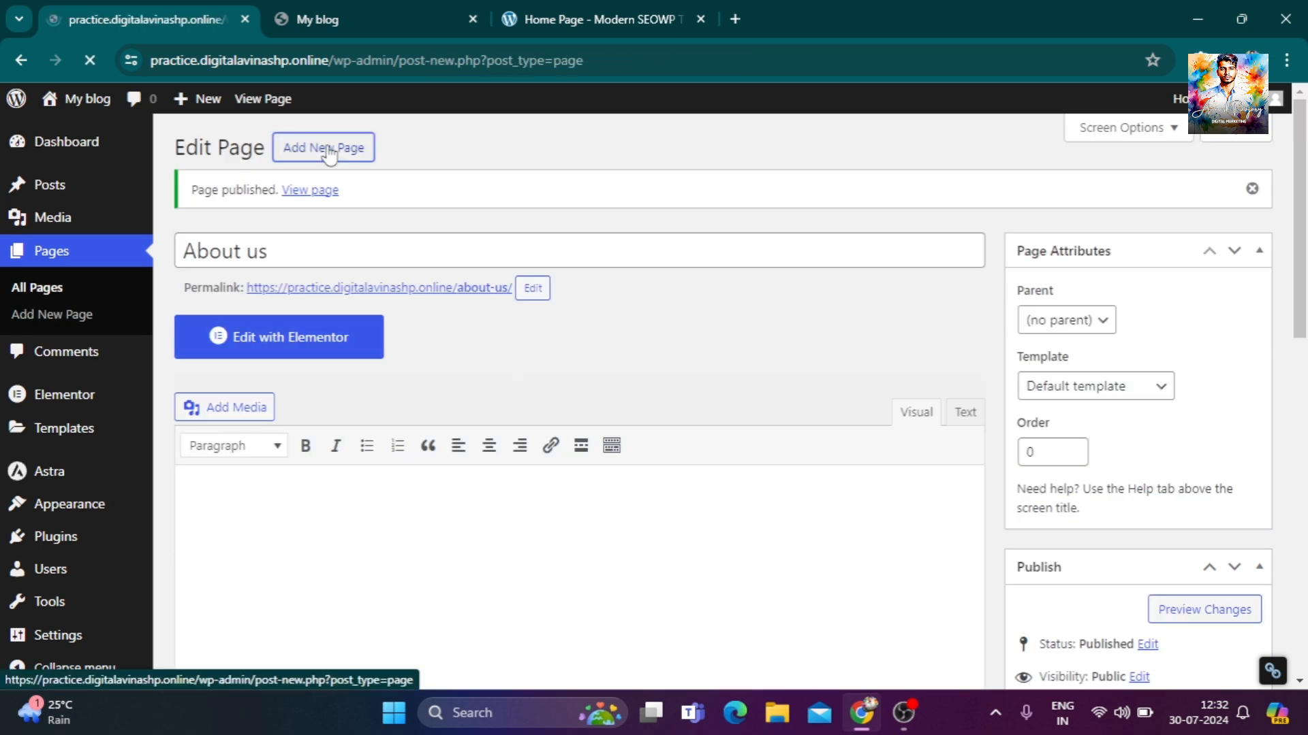
pyautogui.write('Contact')
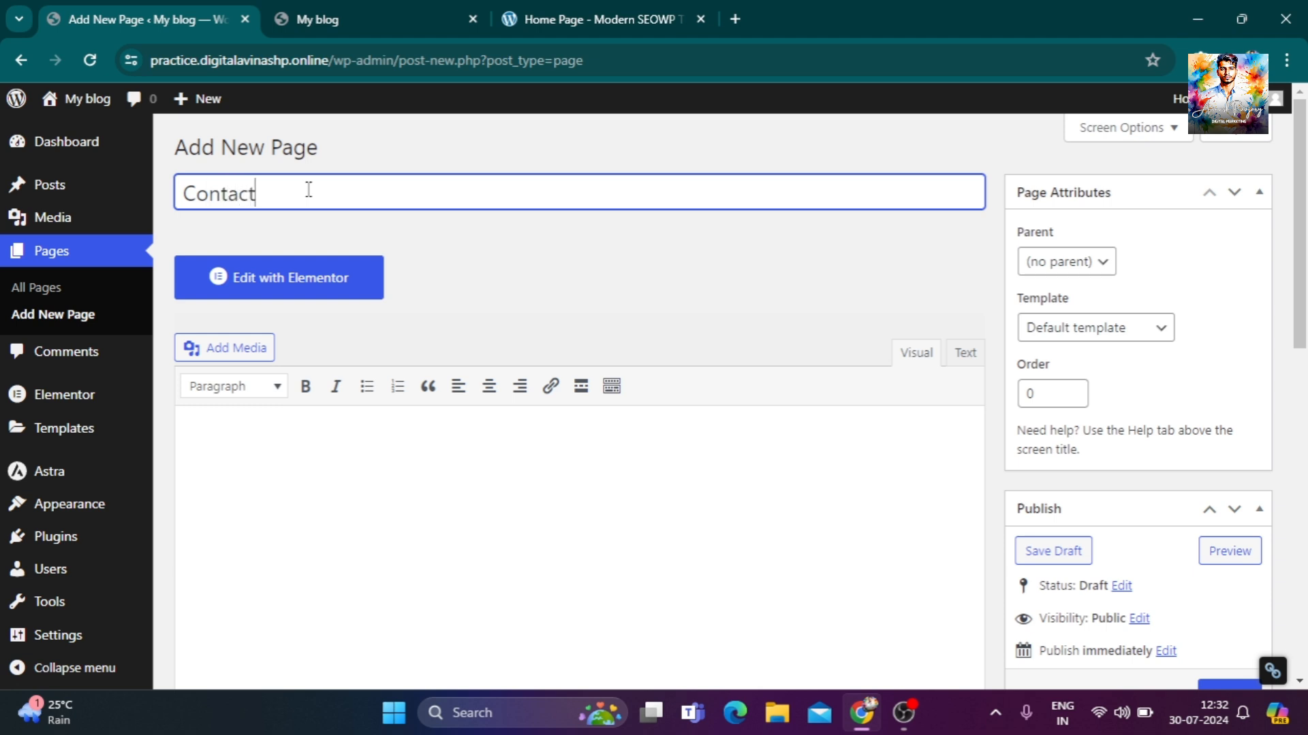
pyautogui.write(' Us')
pyautogui.scroll(-3, 1252, 488)
pyautogui.click(1227, 512)
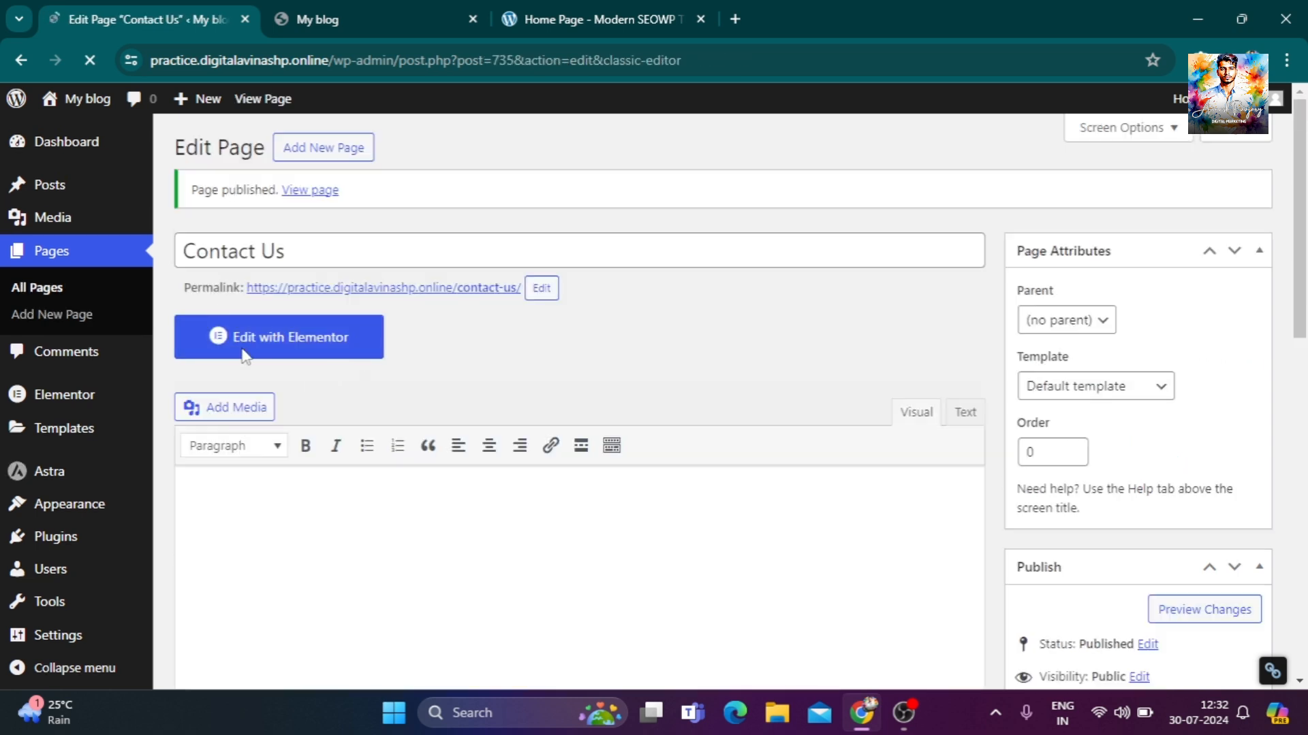
# Create a page titled "Services" and publish it.
pyautogui.click(346, 163)
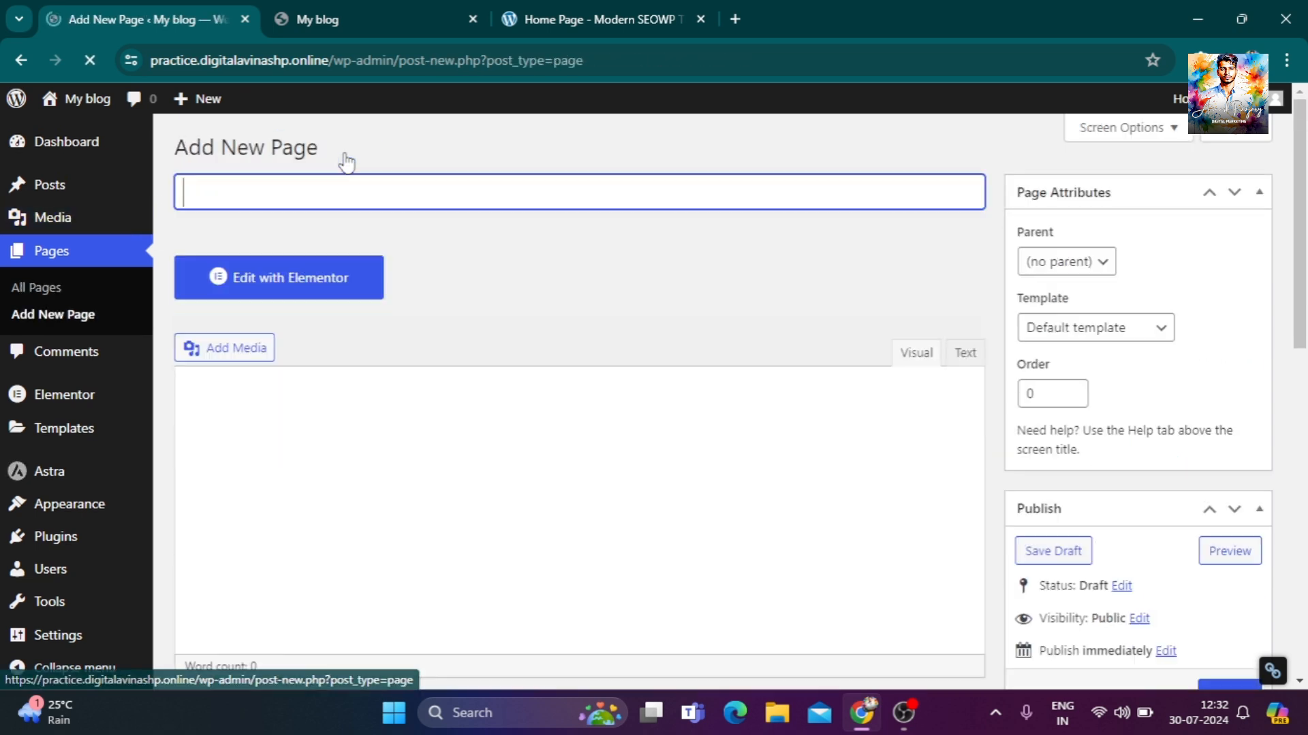
pyautogui.write('Ser')
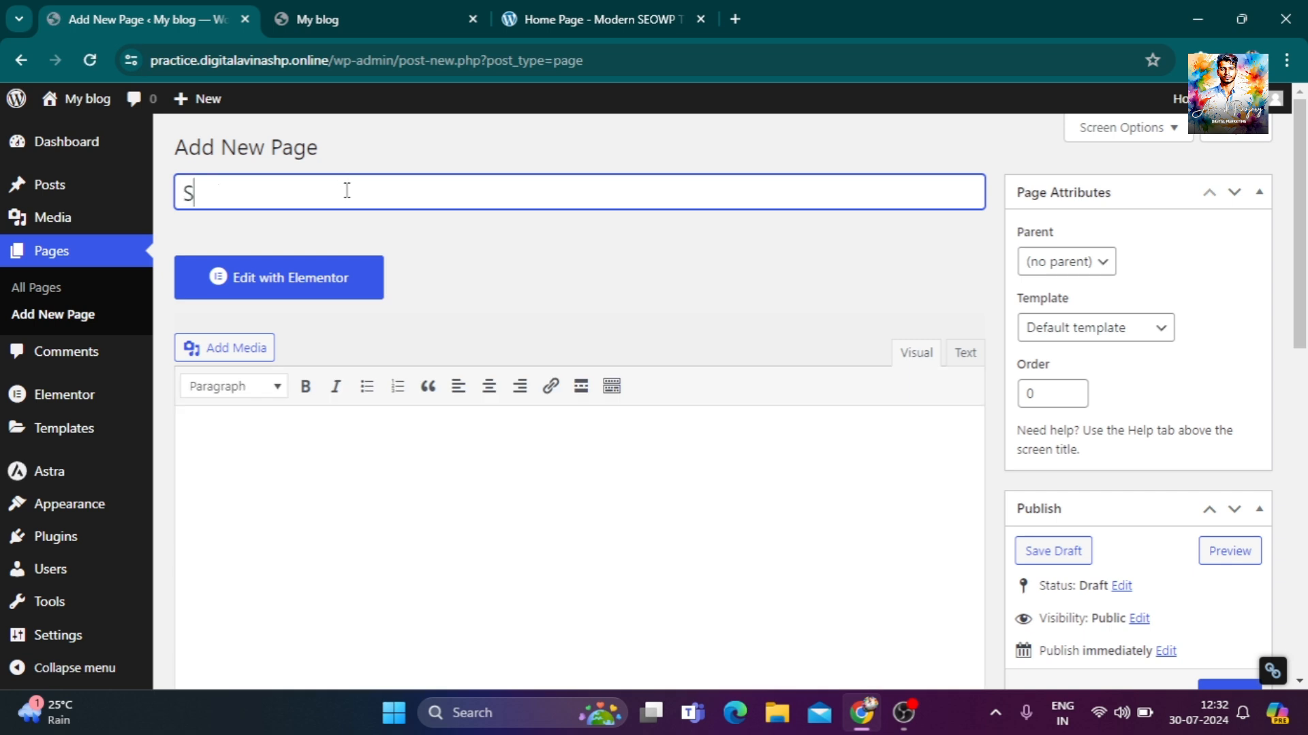
pyautogui.write('vices')
pyautogui.scroll(-3, 963, 399)
pyautogui.click(1221, 511)
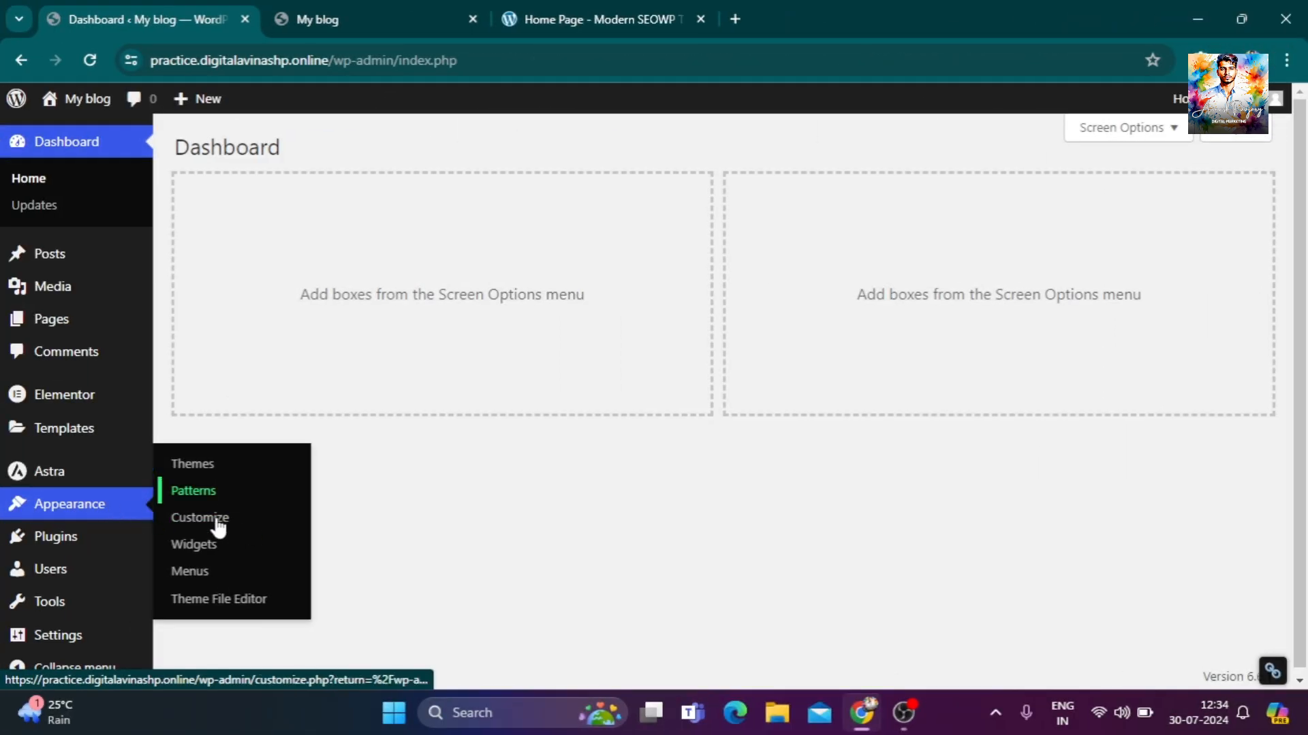
# Create a new navigation menu for the site named "new menu".
pyautogui.click(207, 576)
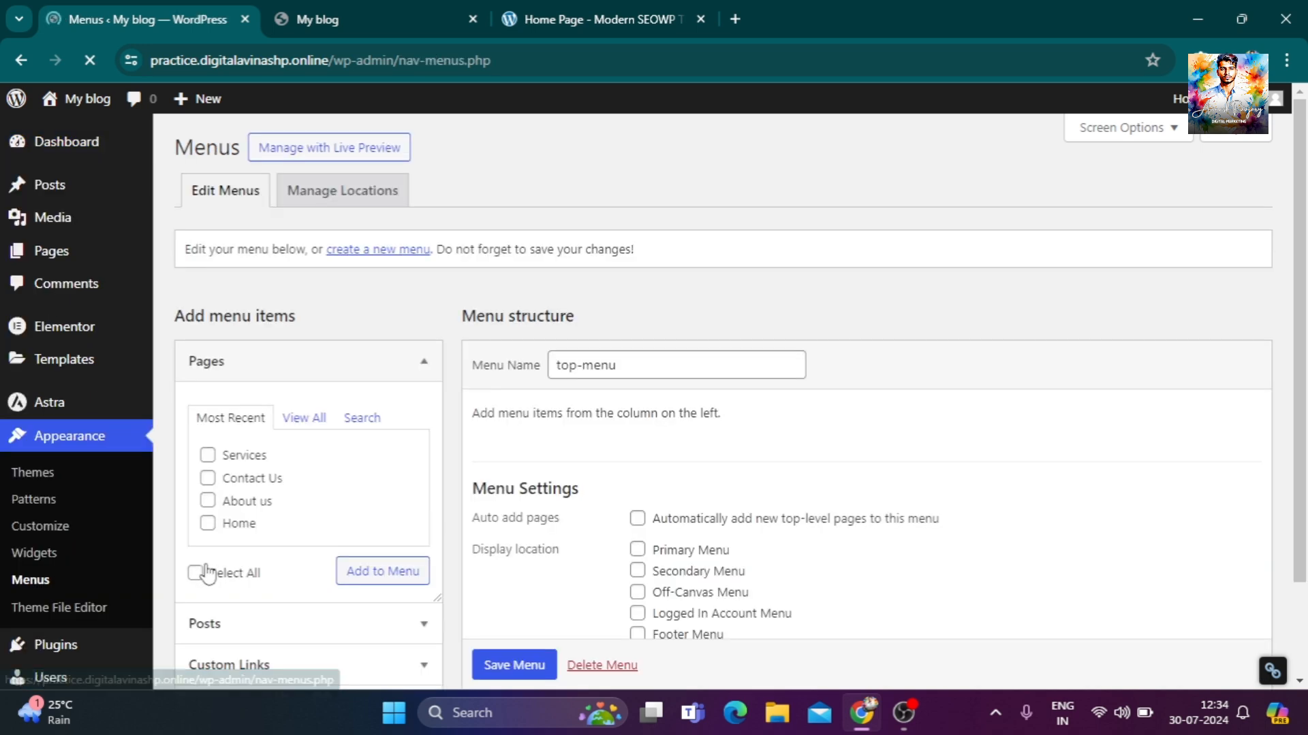
pyautogui.click(395, 251)
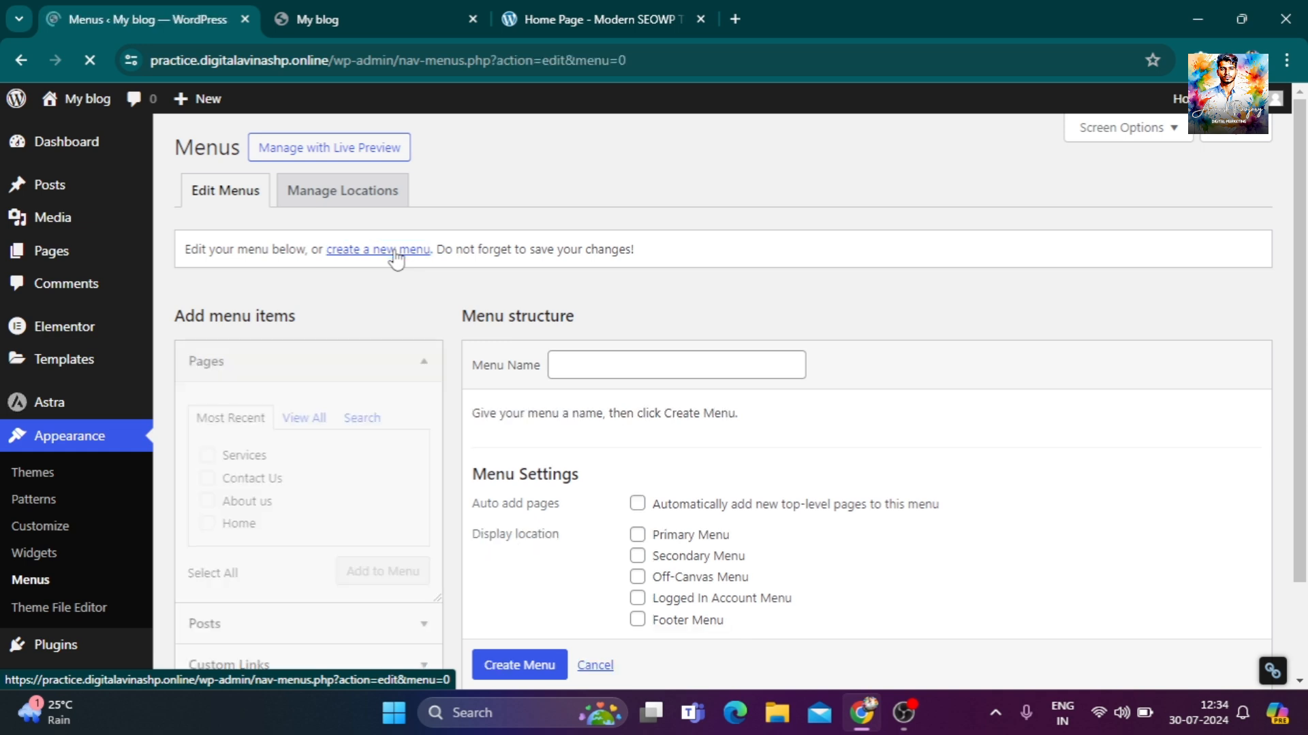
pyautogui.click(611, 361)
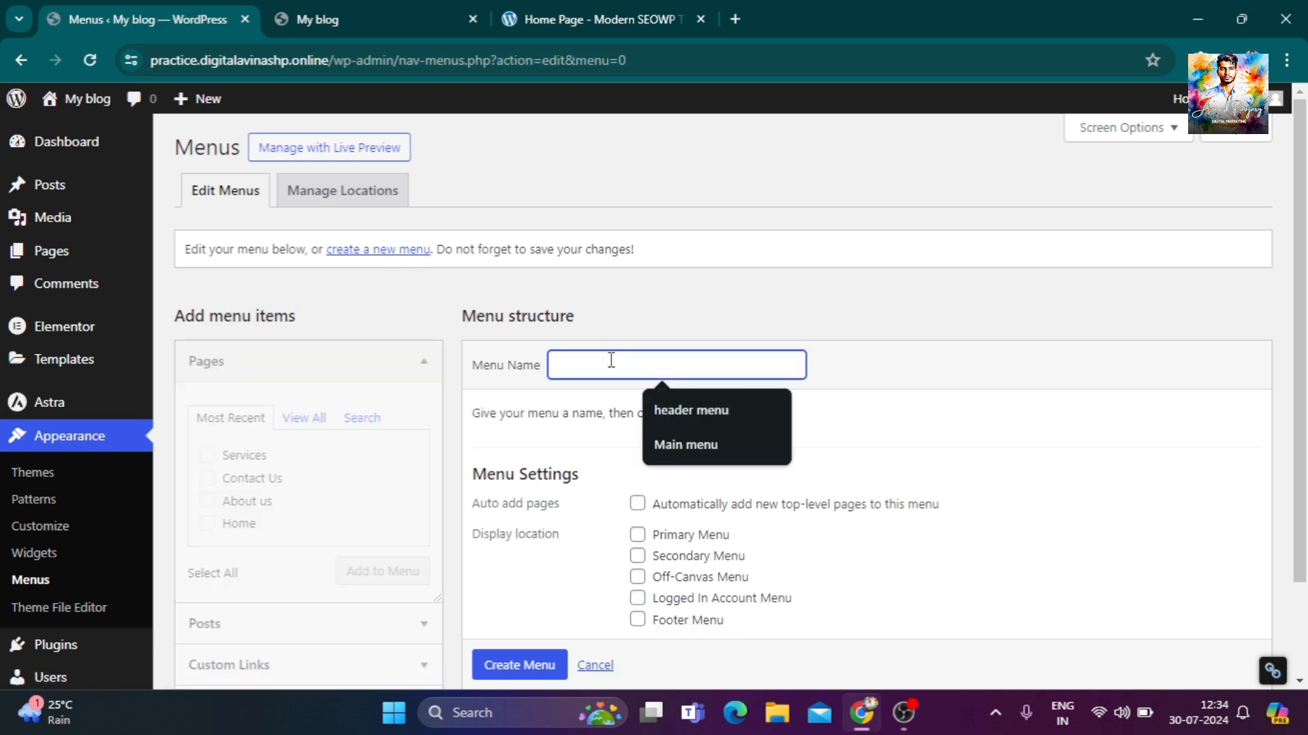
pyautogui.write('new menu')
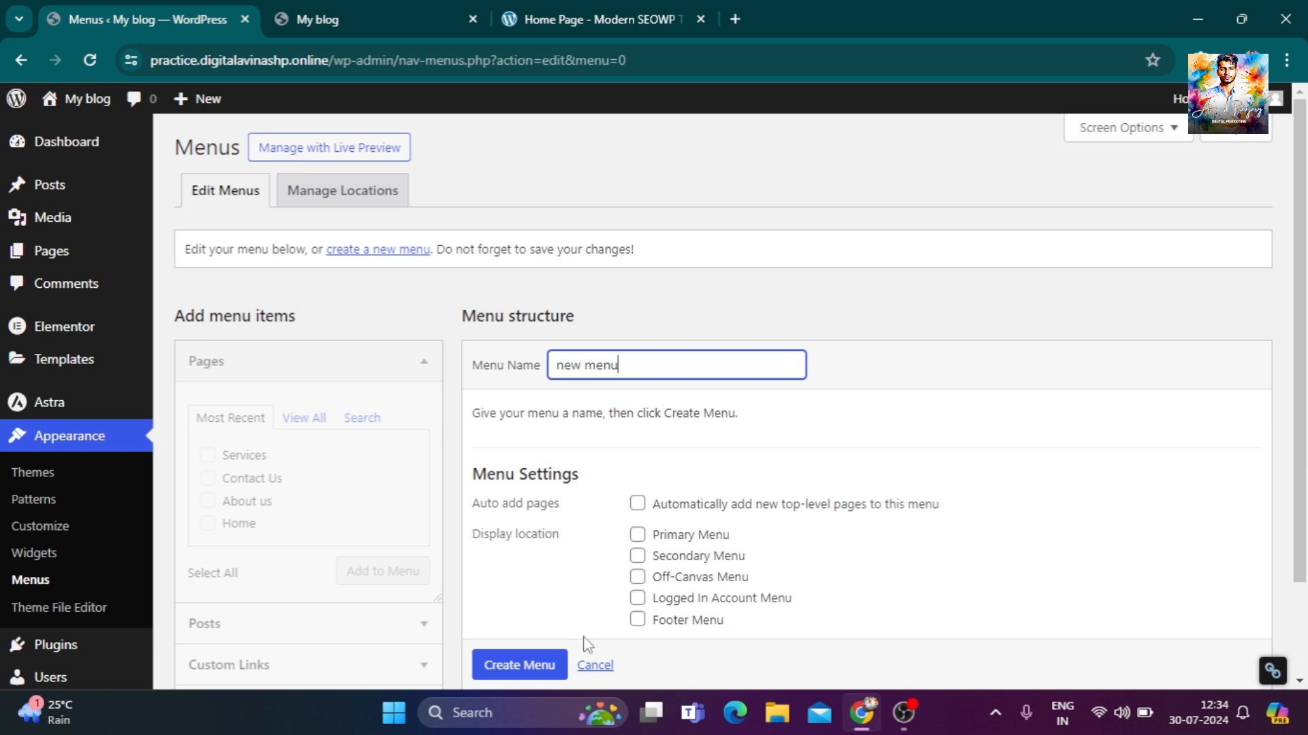
pyautogui.click(549, 670)
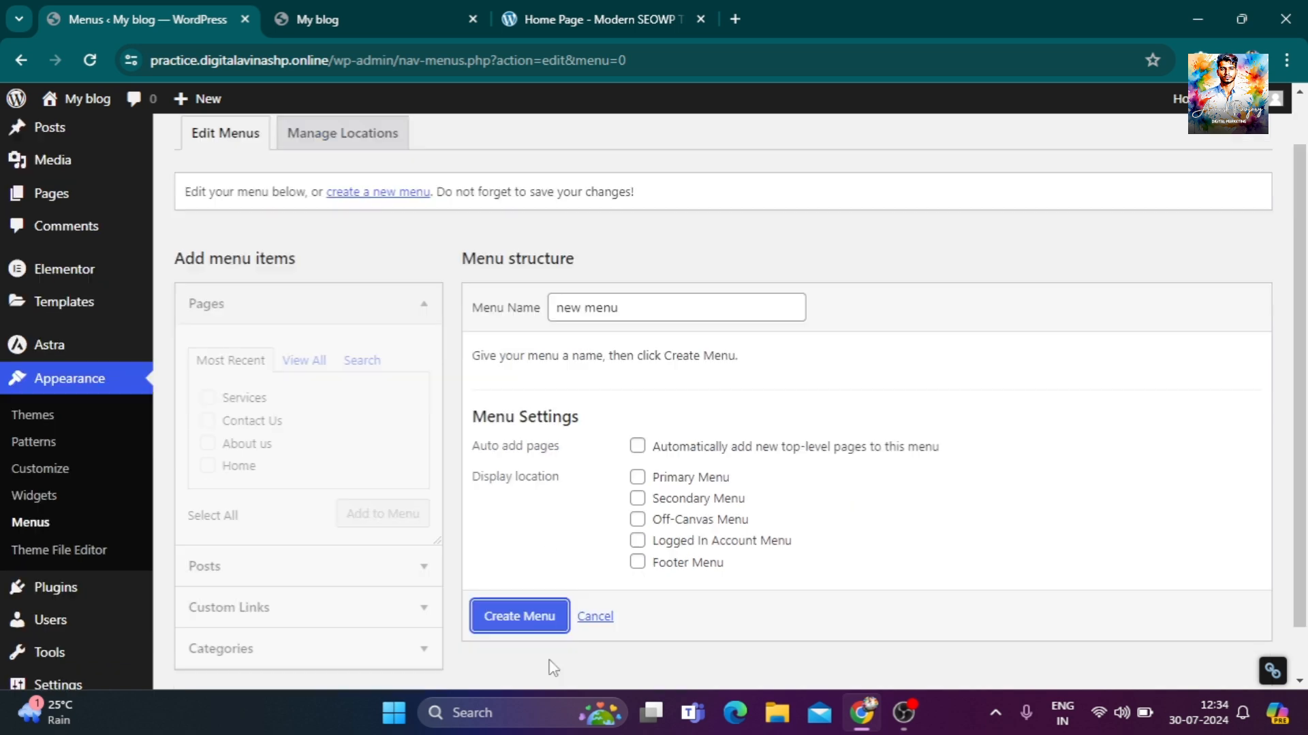
pyautogui.click(530, 620)
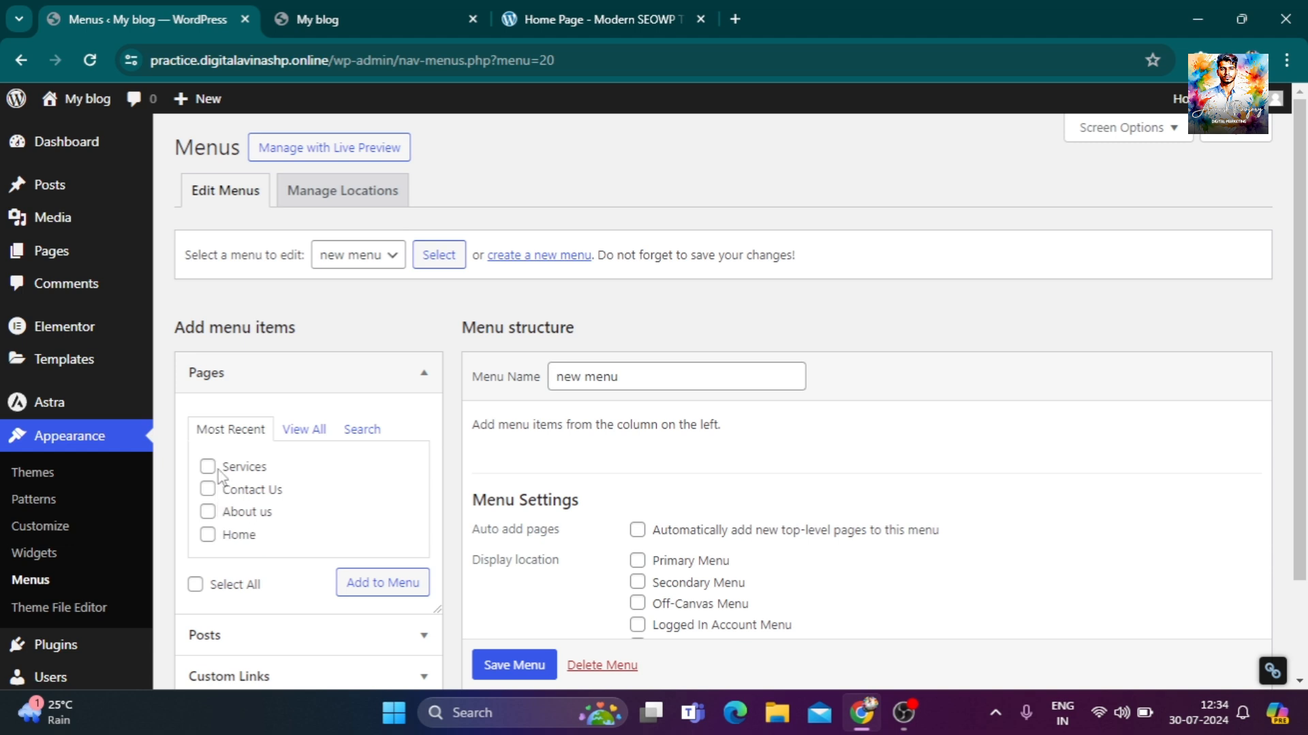
# Add the recent Services, Contact Us, About us and Home pages to the new menu.
pyautogui.click(305, 431)
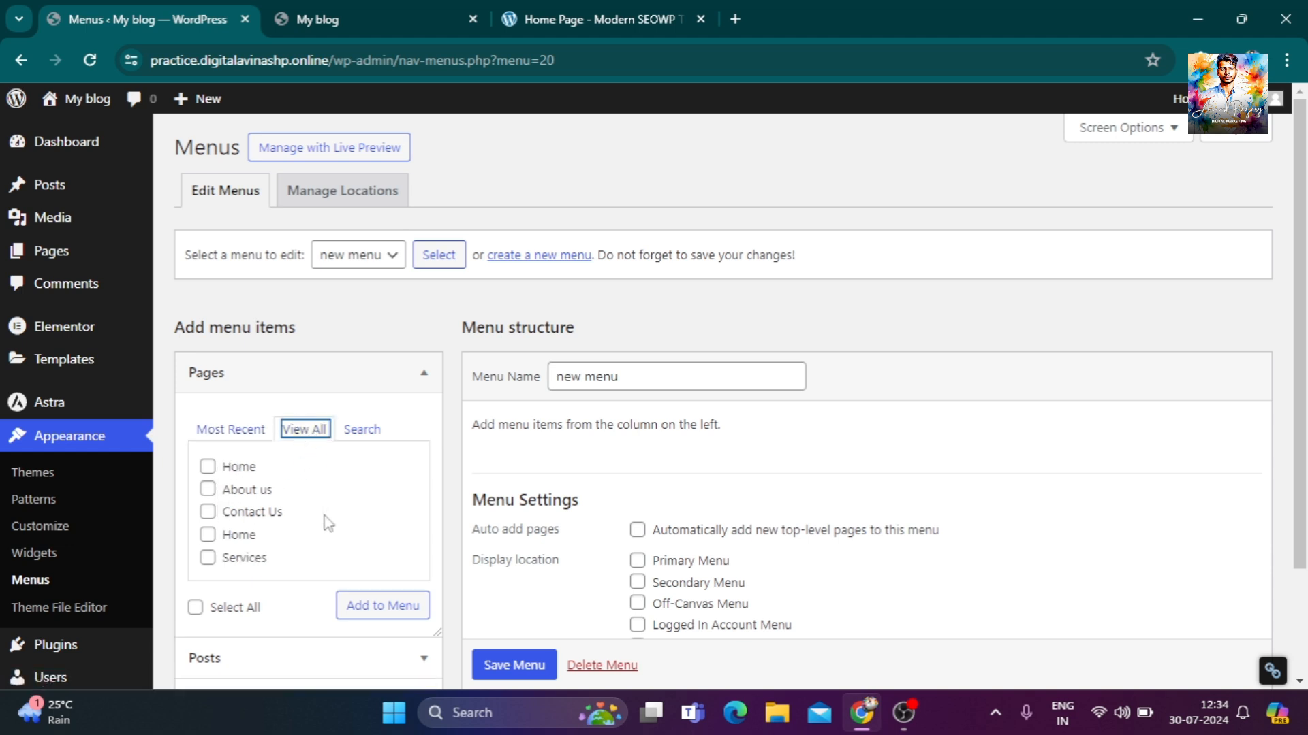
pyautogui.scroll(-2, 326, 523)
pyautogui.scroll(2, 326, 523)
pyautogui.click(231, 429)
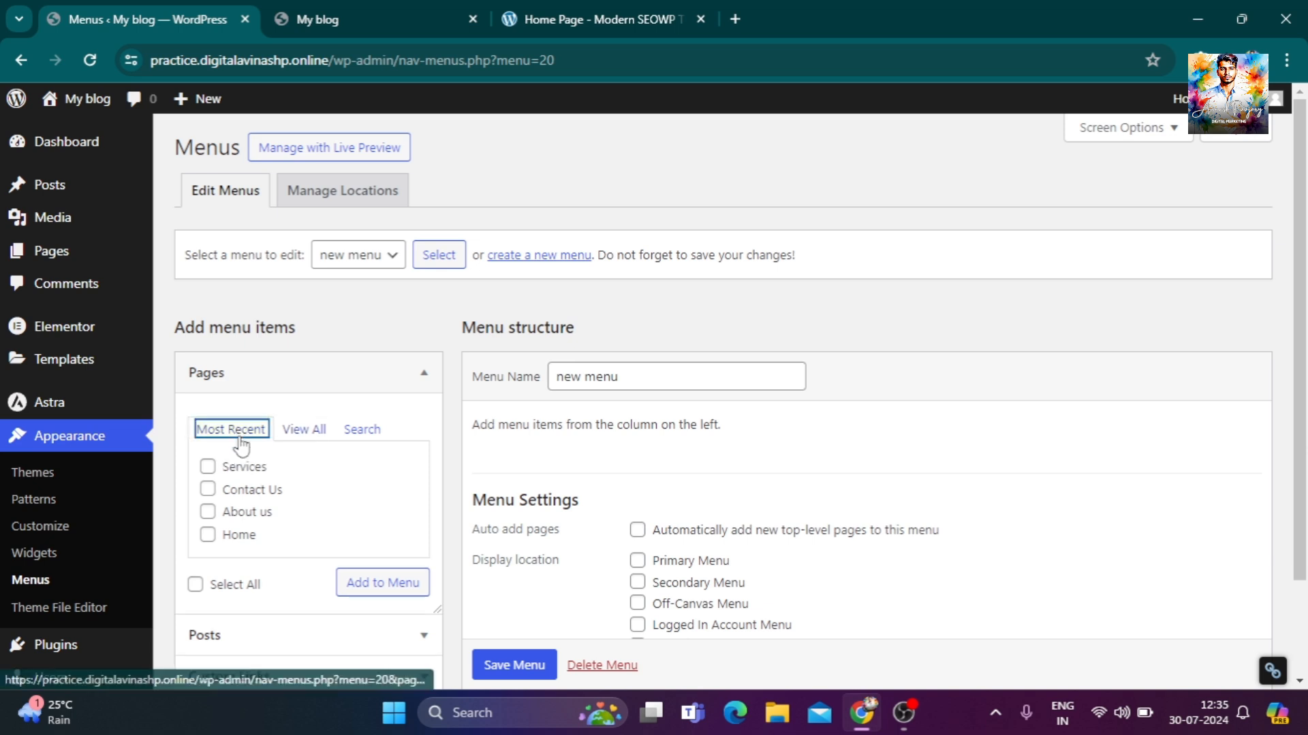
pyautogui.click(208, 467)
pyautogui.click(207, 489)
pyautogui.click(207, 511)
pyautogui.click(207, 535)
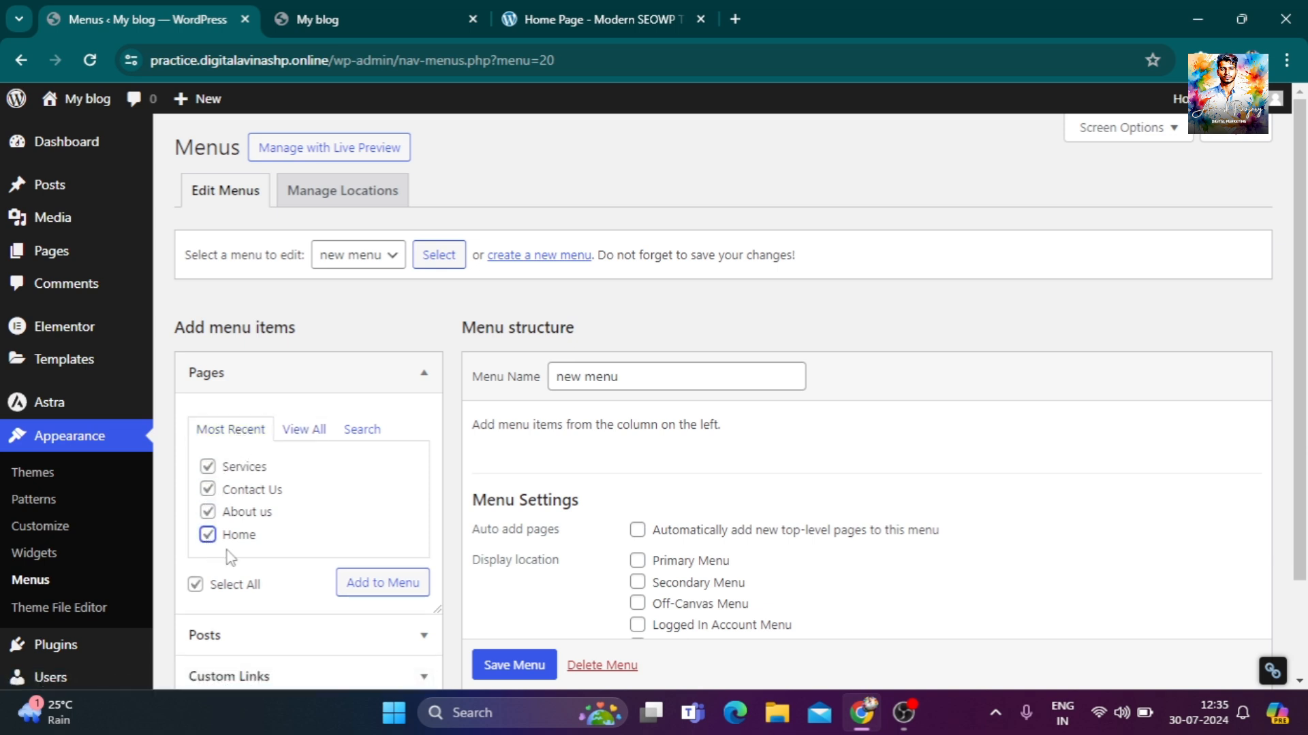
pyautogui.click(372, 587)
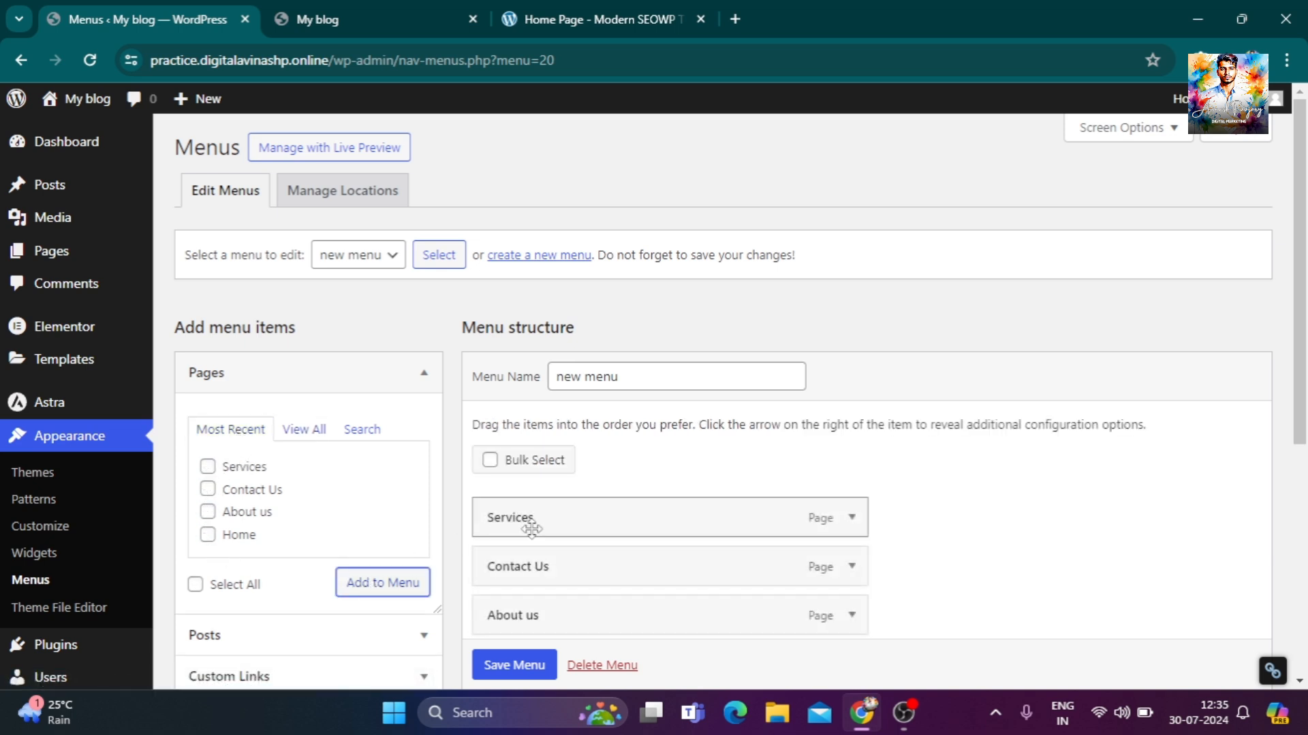
# Reorder the menu items as Home, About us, Contact Us and Services.
pyautogui.scroll(-3, 698, 515)
pyautogui.scroll(1, 687, 516)
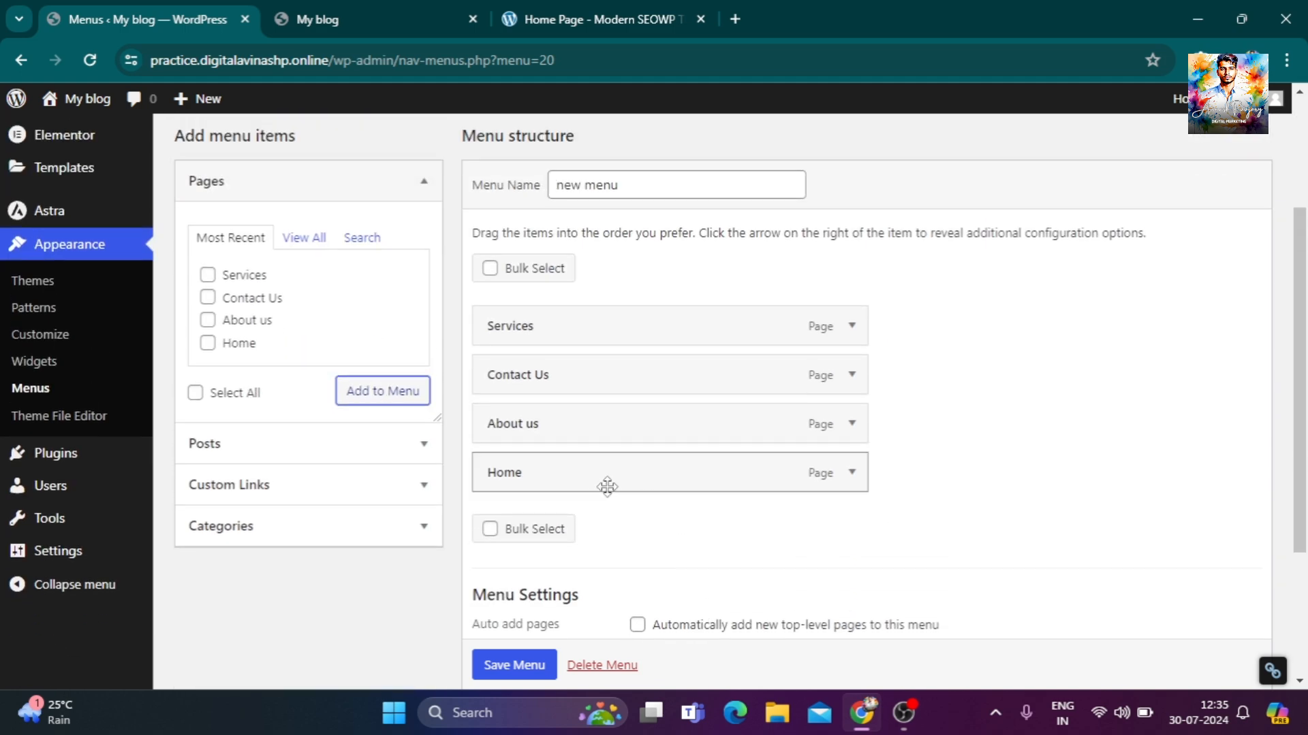
pyautogui.moveTo(518, 479); pyautogui.dragTo(520, 323)
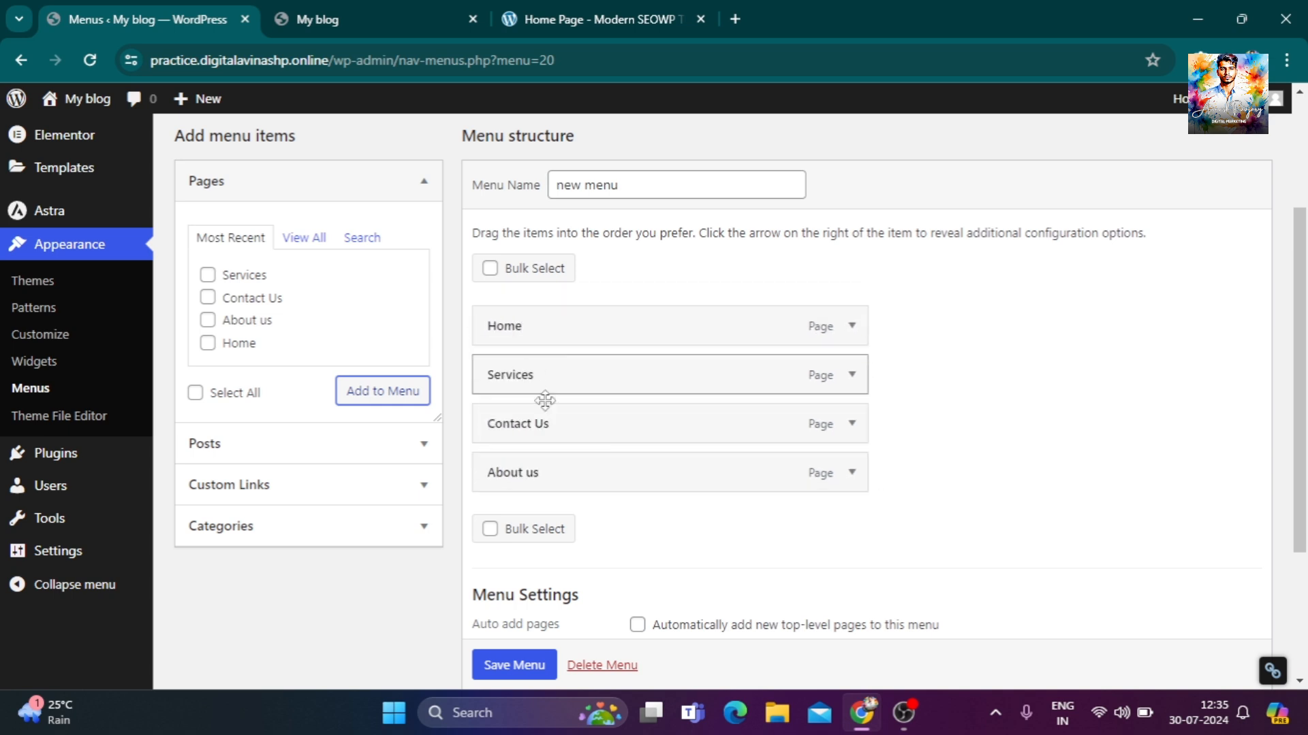
pyautogui.moveTo(517, 475); pyautogui.dragTo(515, 371)
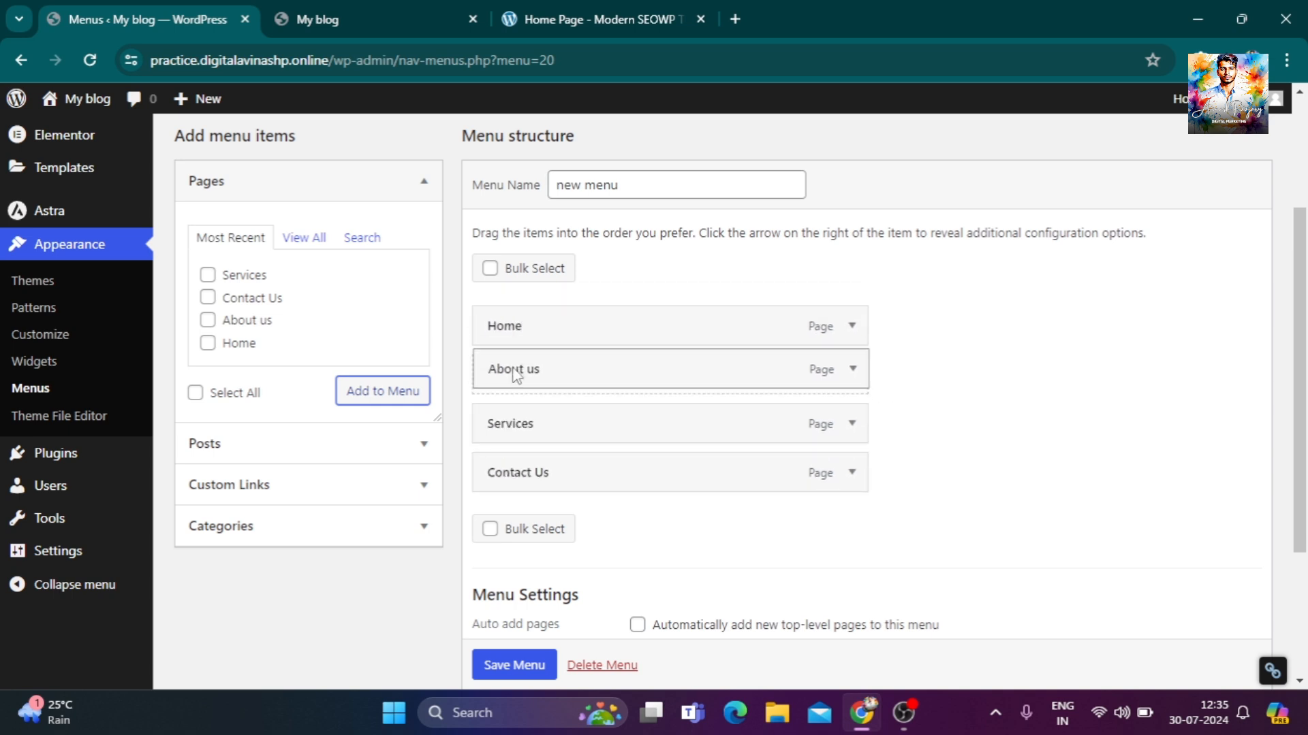
pyautogui.moveTo(519, 481); pyautogui.dragTo(540, 426)
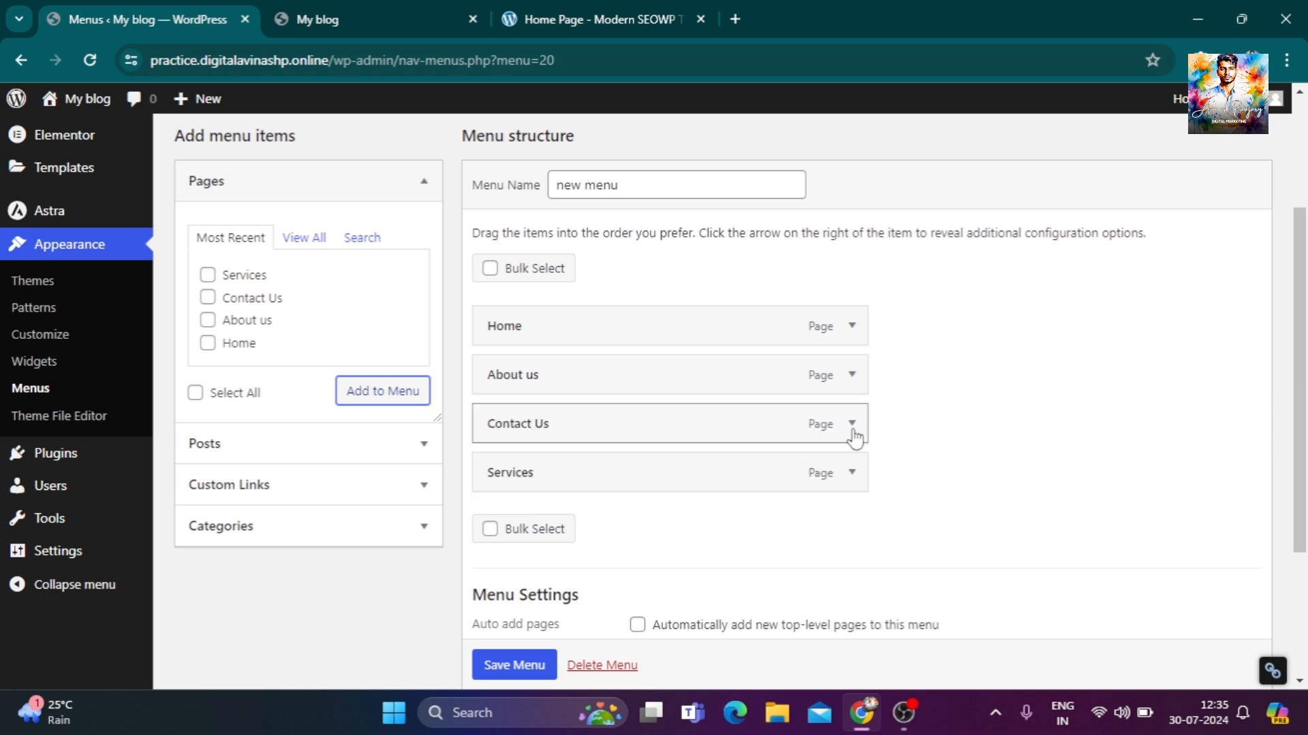
# Assign the menu to the Primary Menu display location, save it, and check the header on the live site.
pyautogui.scroll(-3, 721, 533)
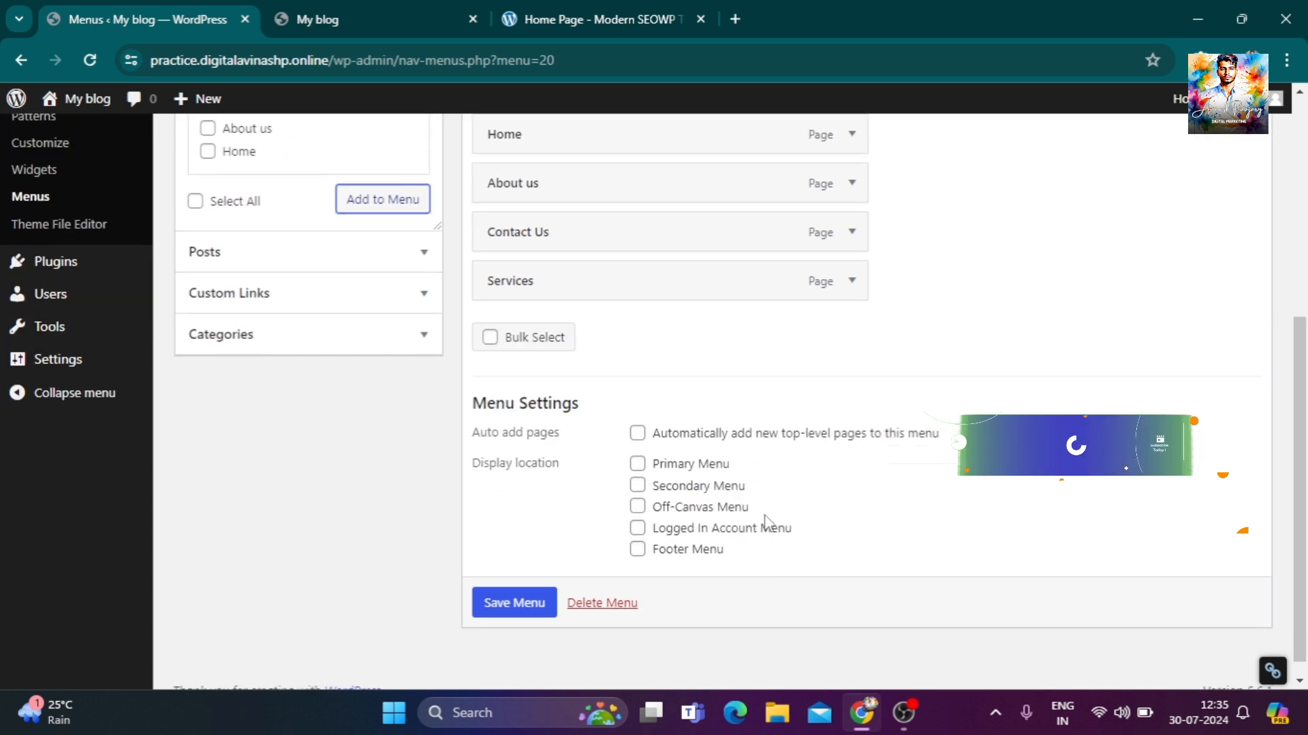
pyautogui.click(638, 465)
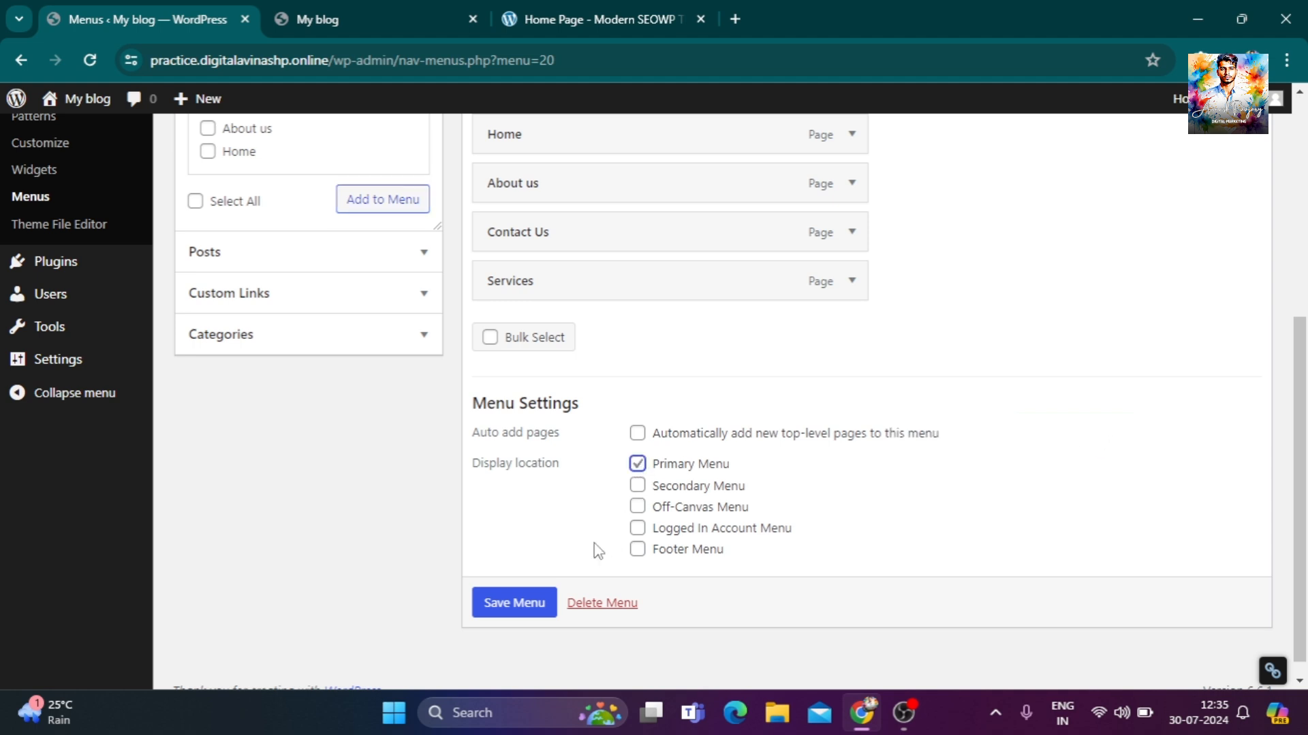
pyautogui.click(531, 602)
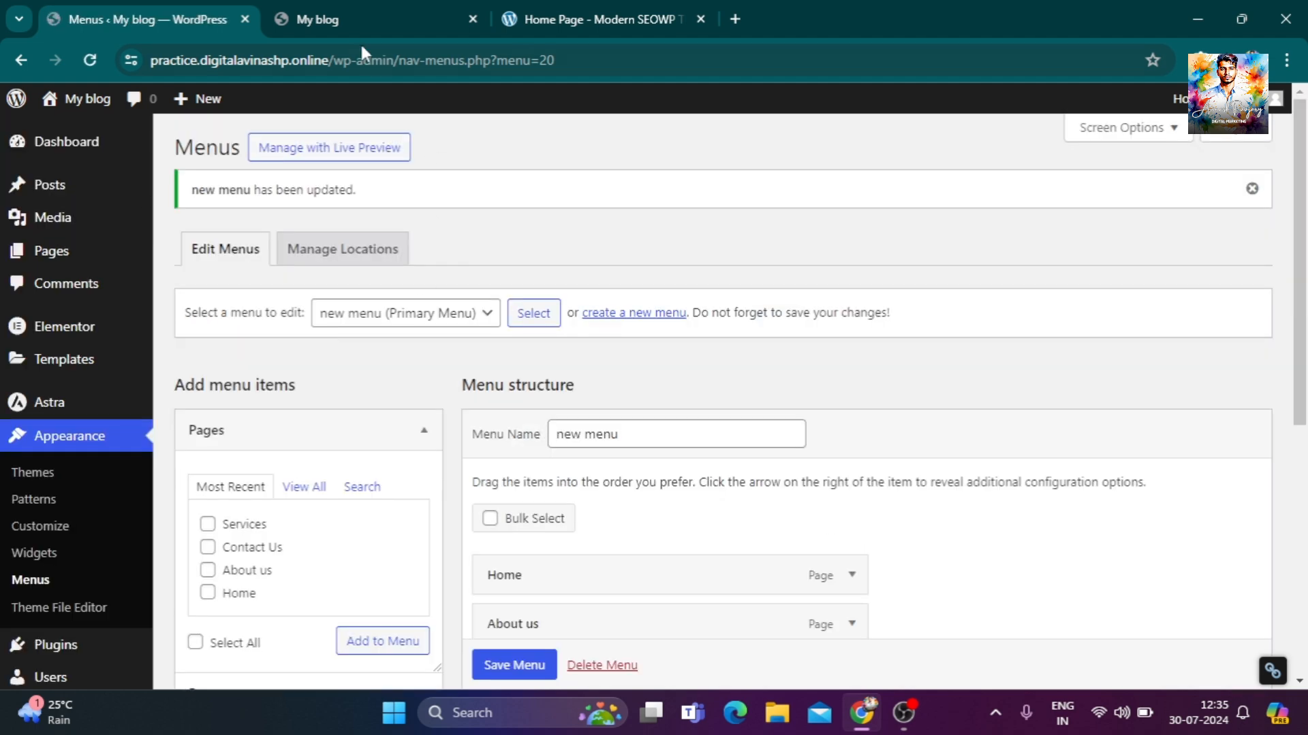
pyautogui.click(361, 18)
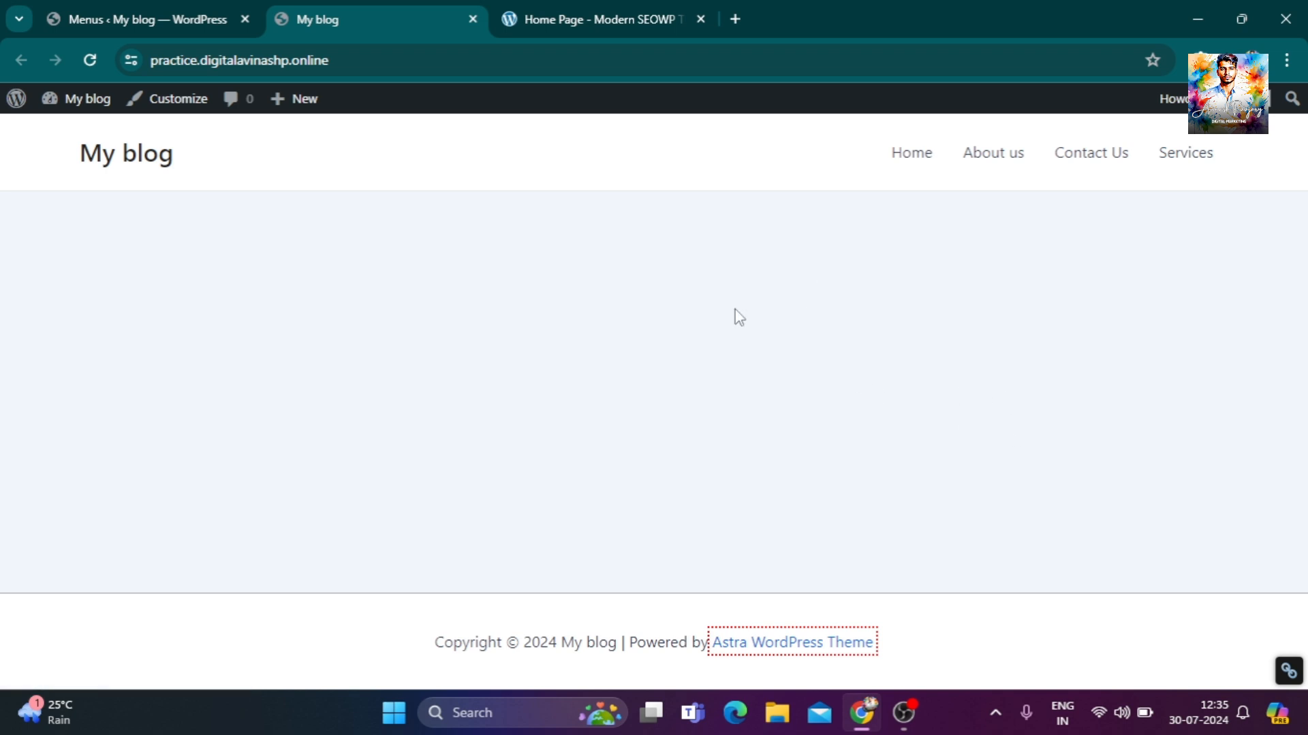
# Return to the site's admin area and open the Home page for editing from the list of all pages.
pyautogui.click(213, 9)
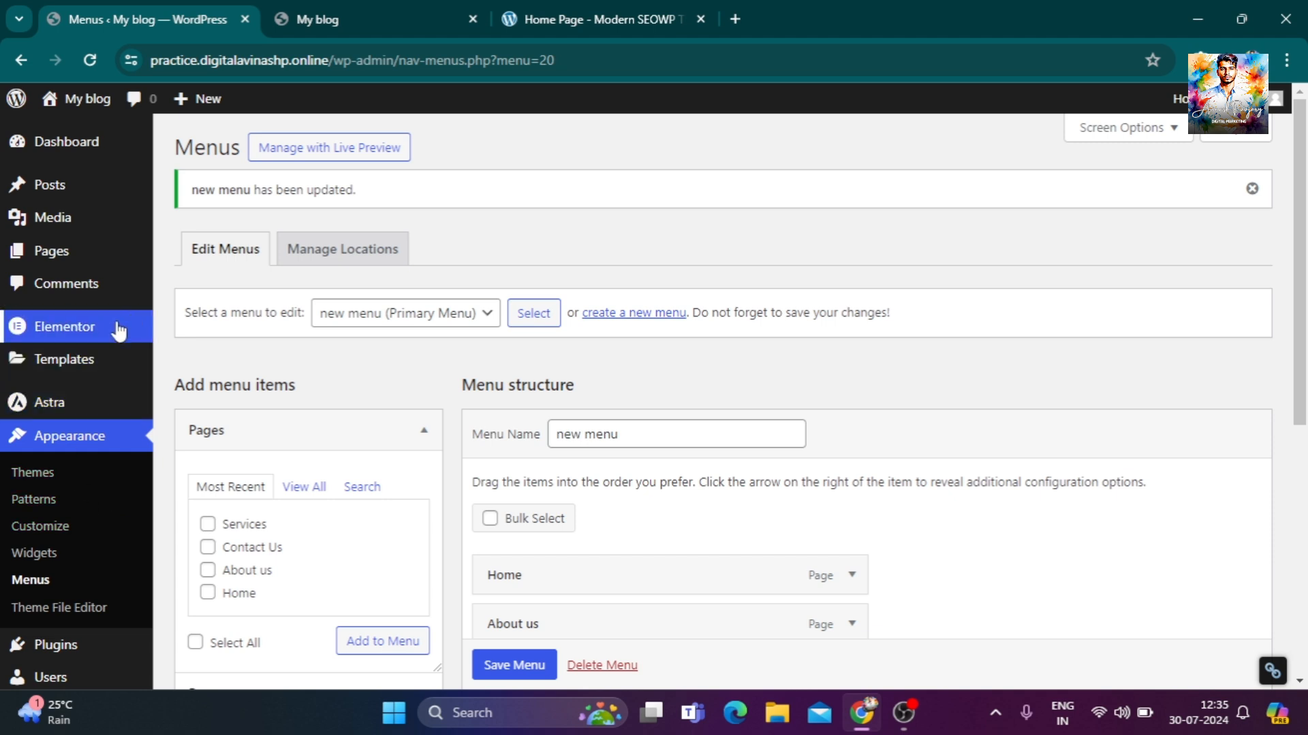
pyautogui.moveTo(73, 259)
pyautogui.click(228, 260)
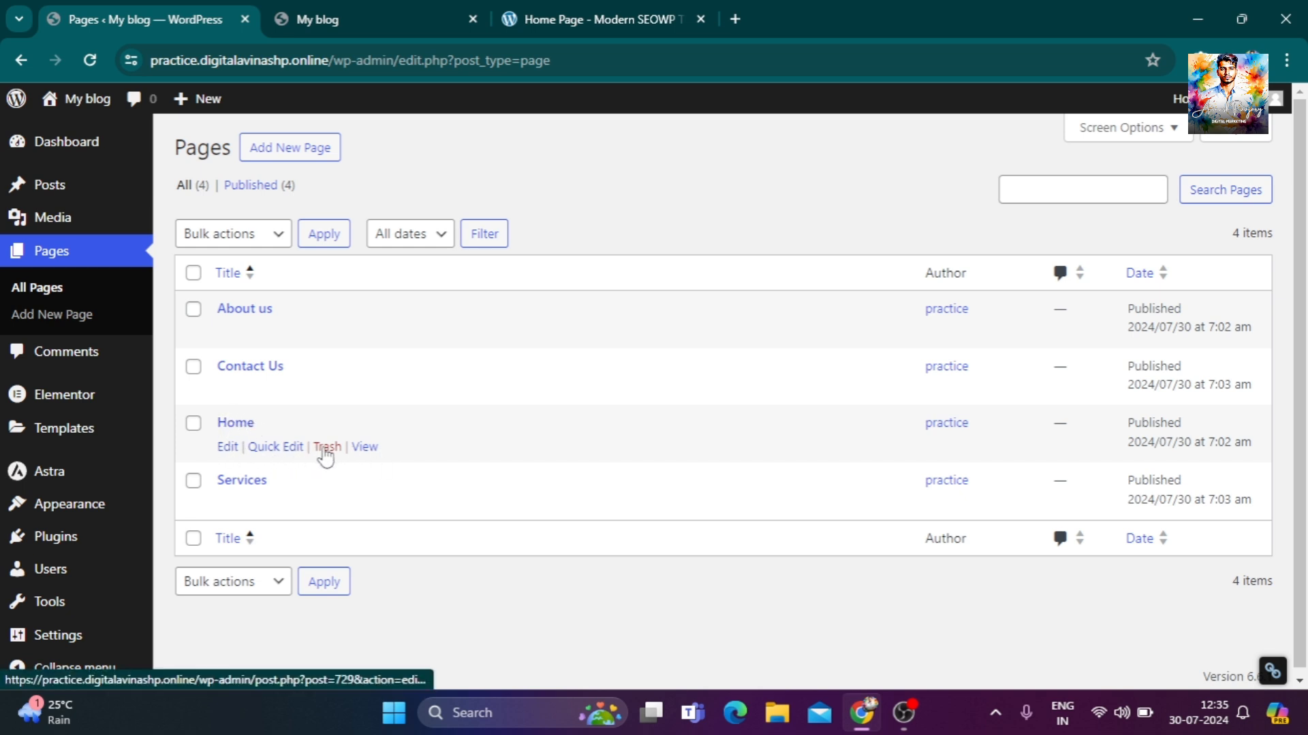
pyautogui.click(226, 450)
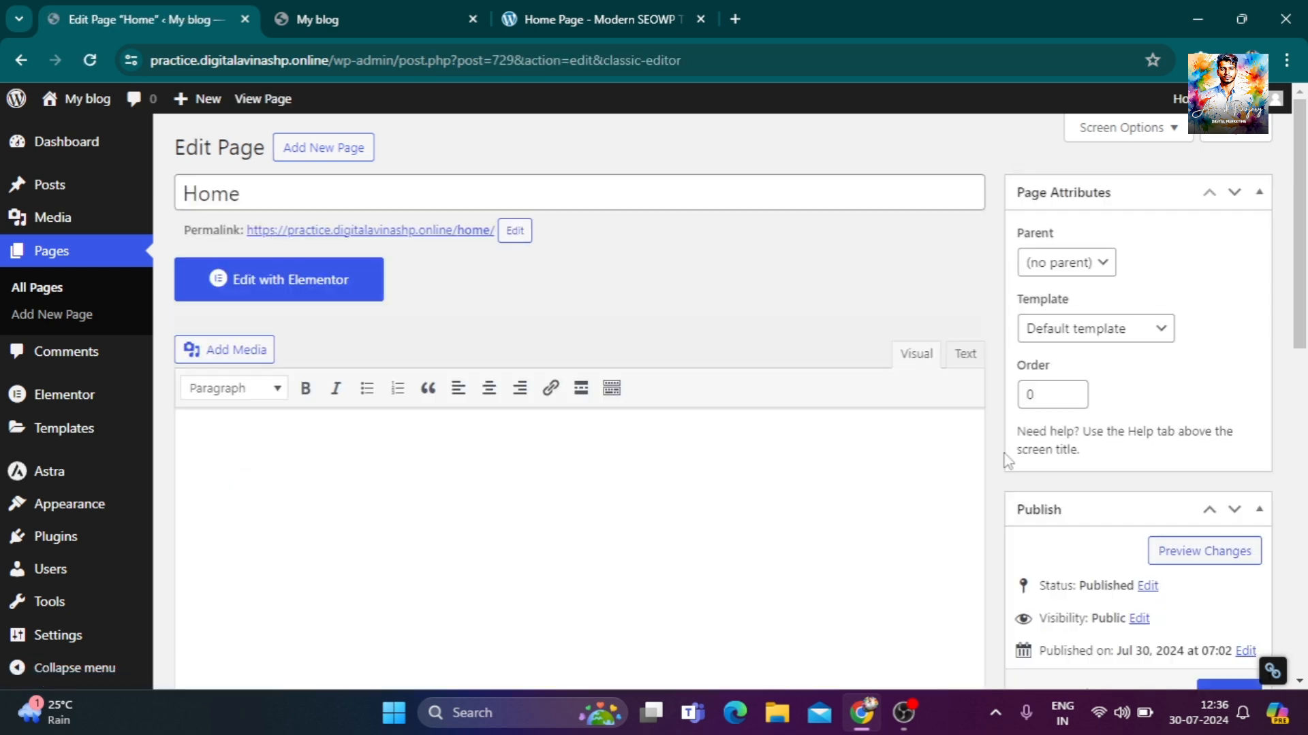
# Set the Home page's Astra container layout to Full Width and its sidebar layout to No Sidebar.
pyautogui.scroll(-6, 1131, 415)
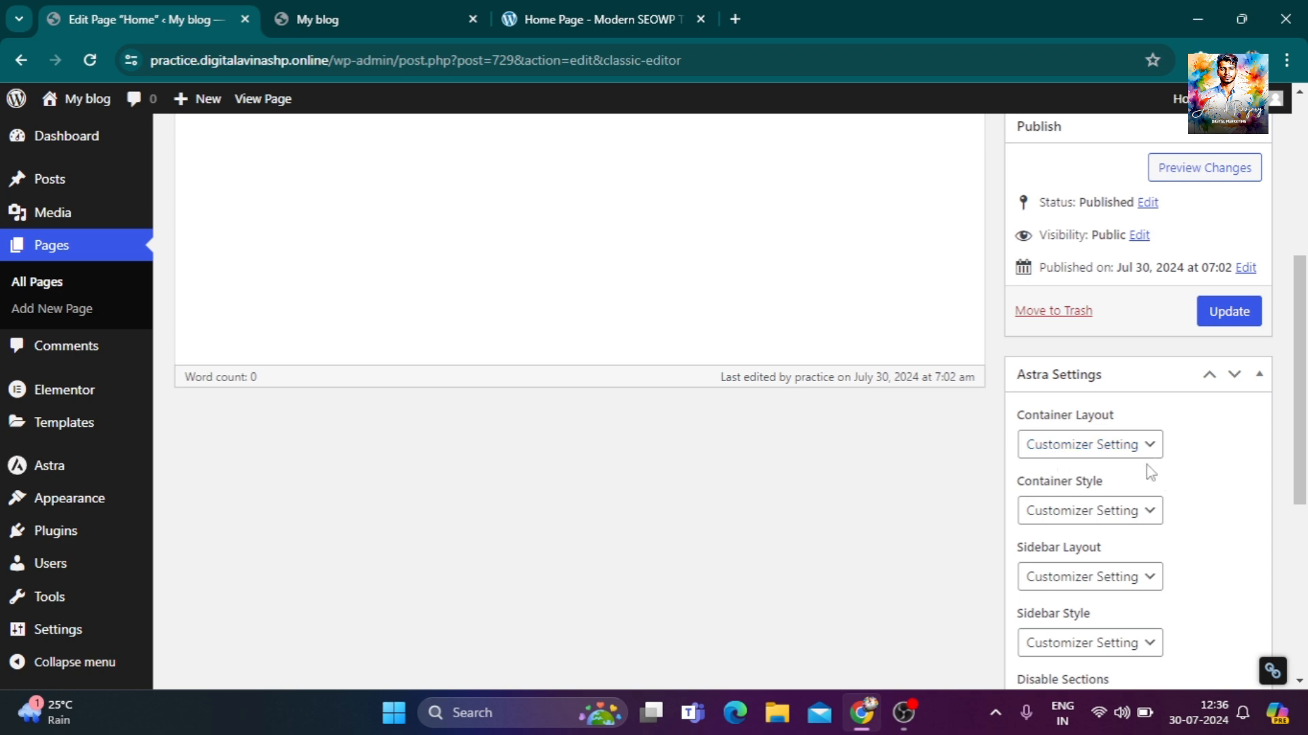
pyautogui.scroll(-4, 1149, 497)
pyautogui.scroll(3, 1162, 513)
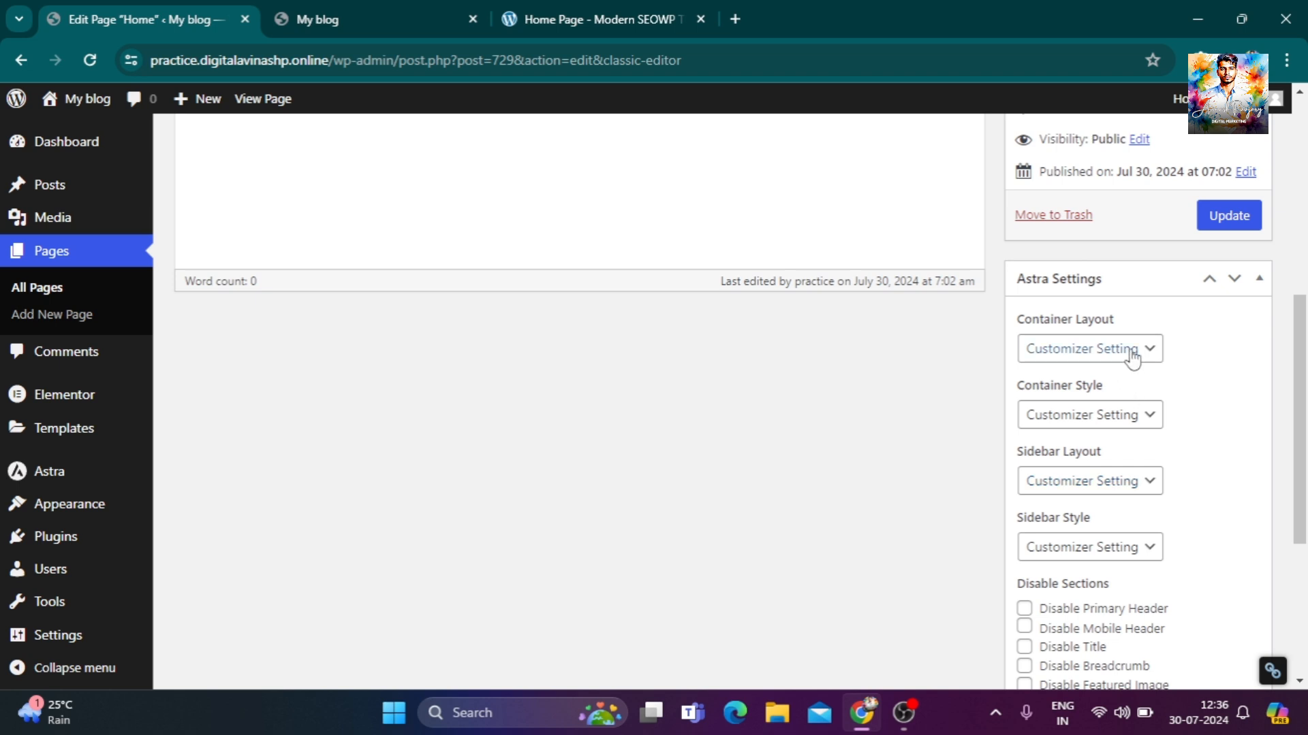
pyautogui.click(1131, 352)
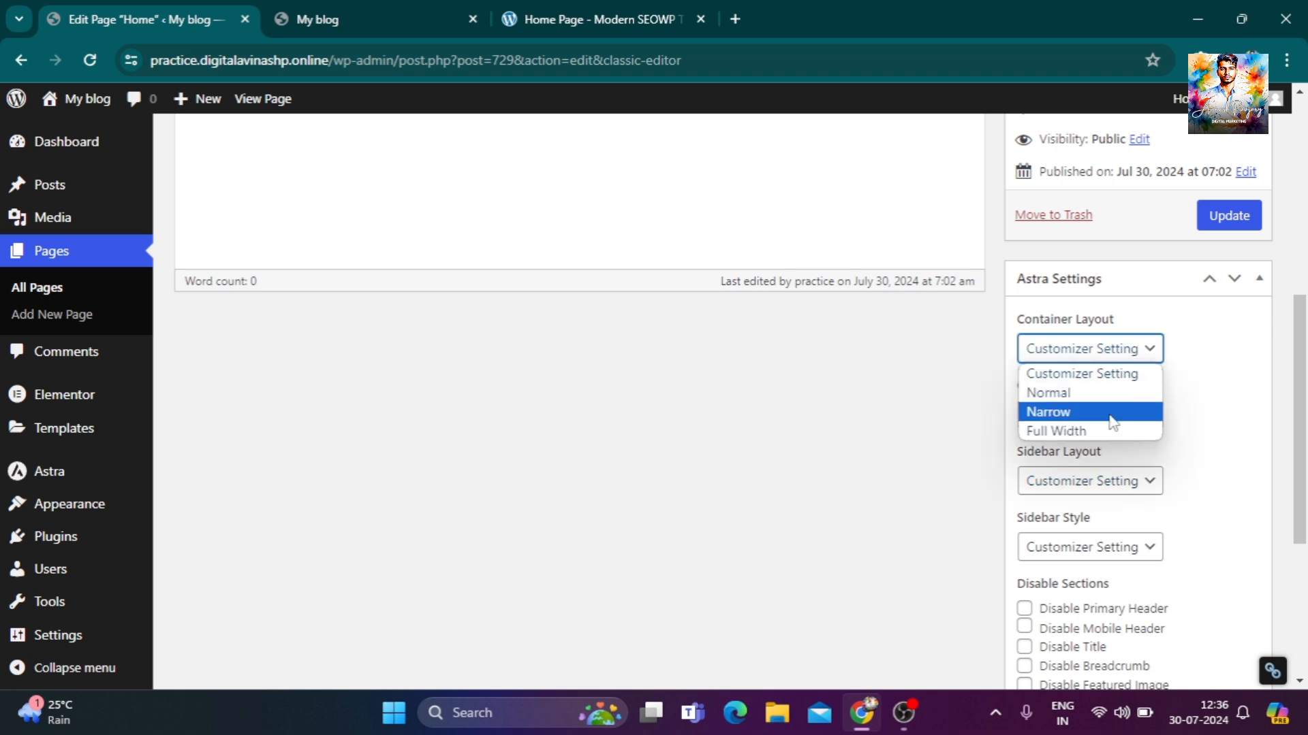
pyautogui.click(1110, 432)
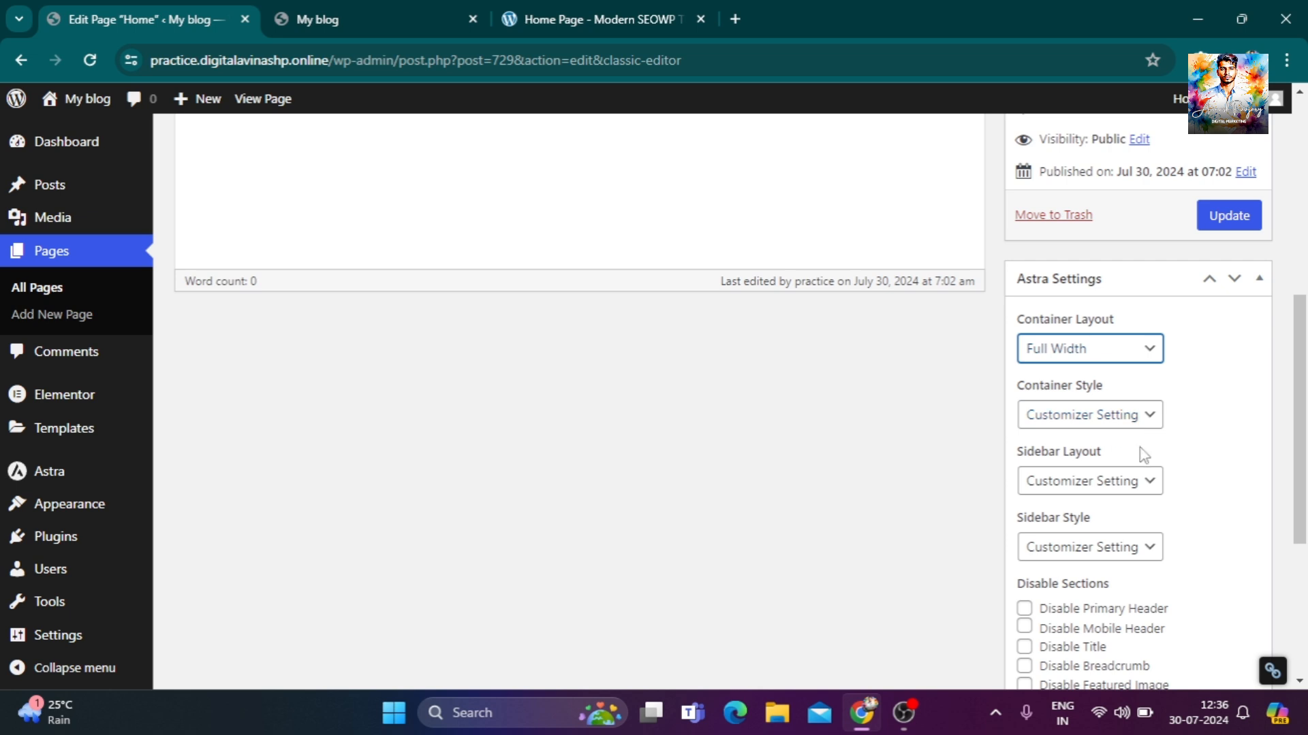
pyautogui.click(1144, 482)
pyautogui.click(1101, 565)
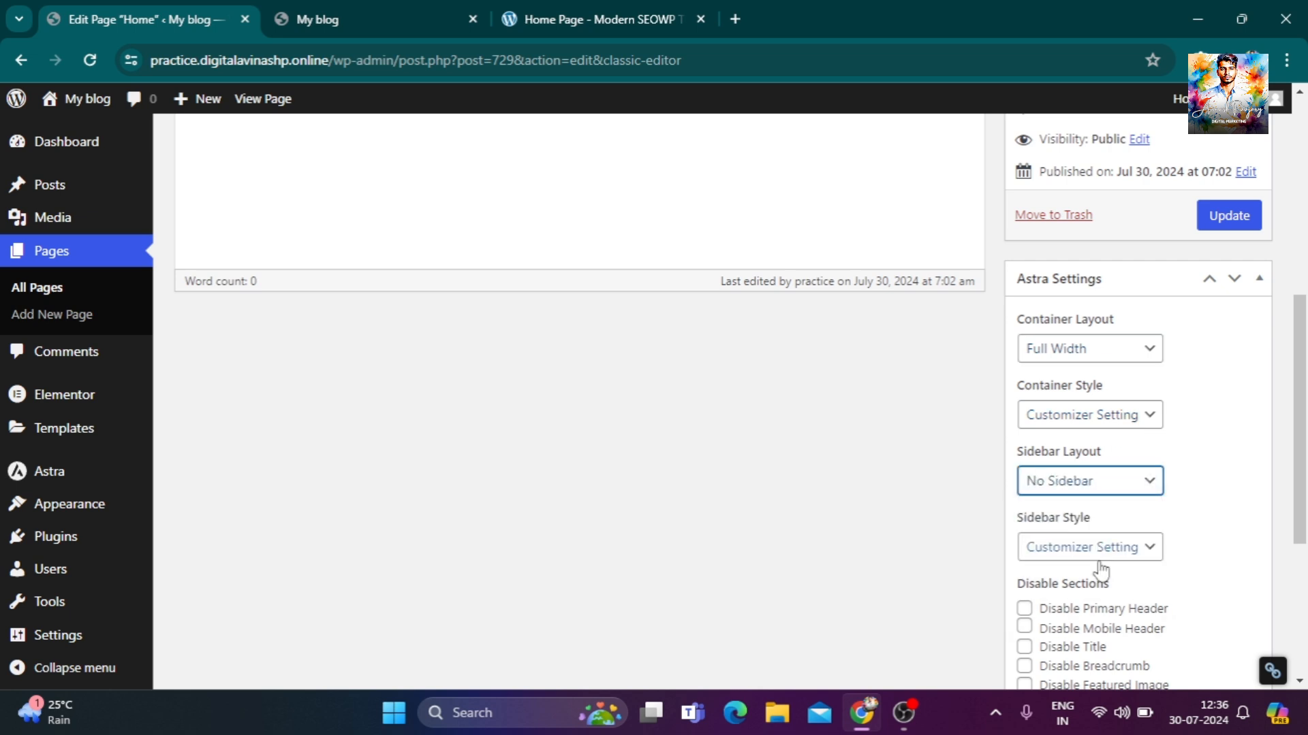
# Disable the title, breadcrumb, featured image and banner area sections for the Home page and update it.
pyautogui.scroll(-3, 1166, 518)
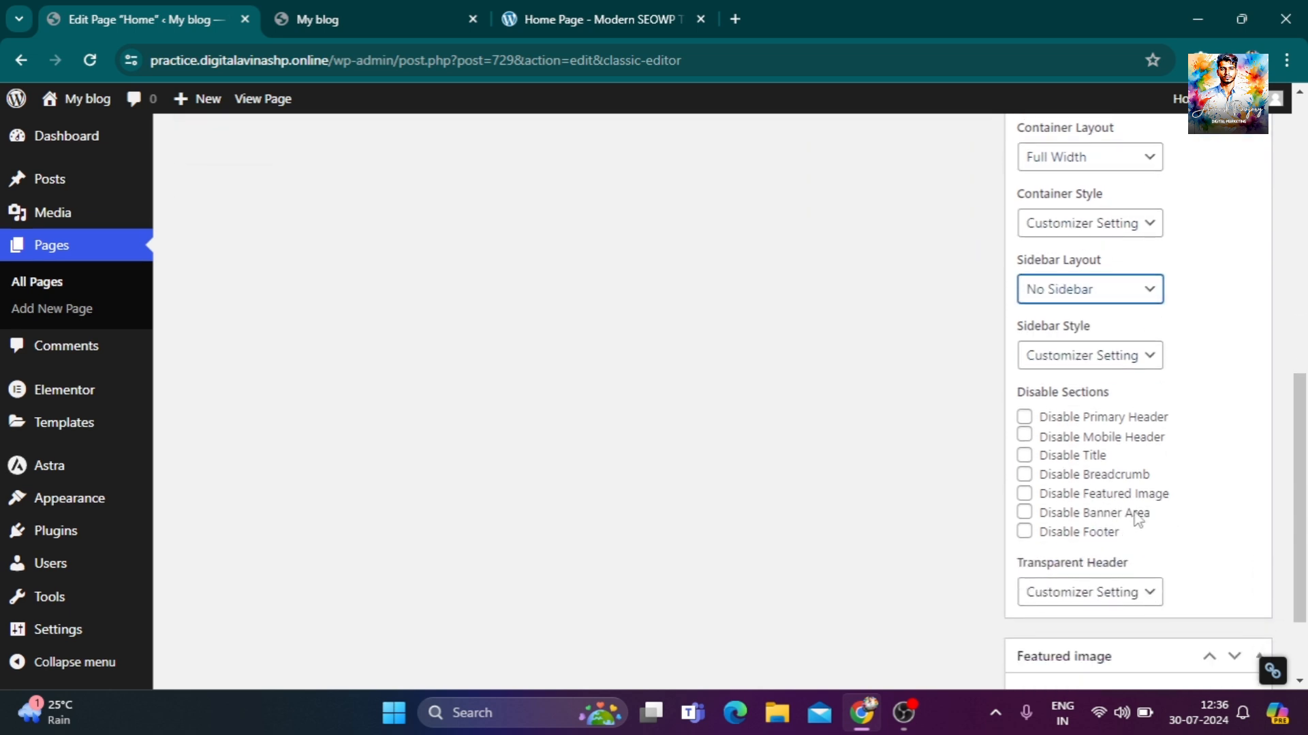
pyautogui.click(1024, 455)
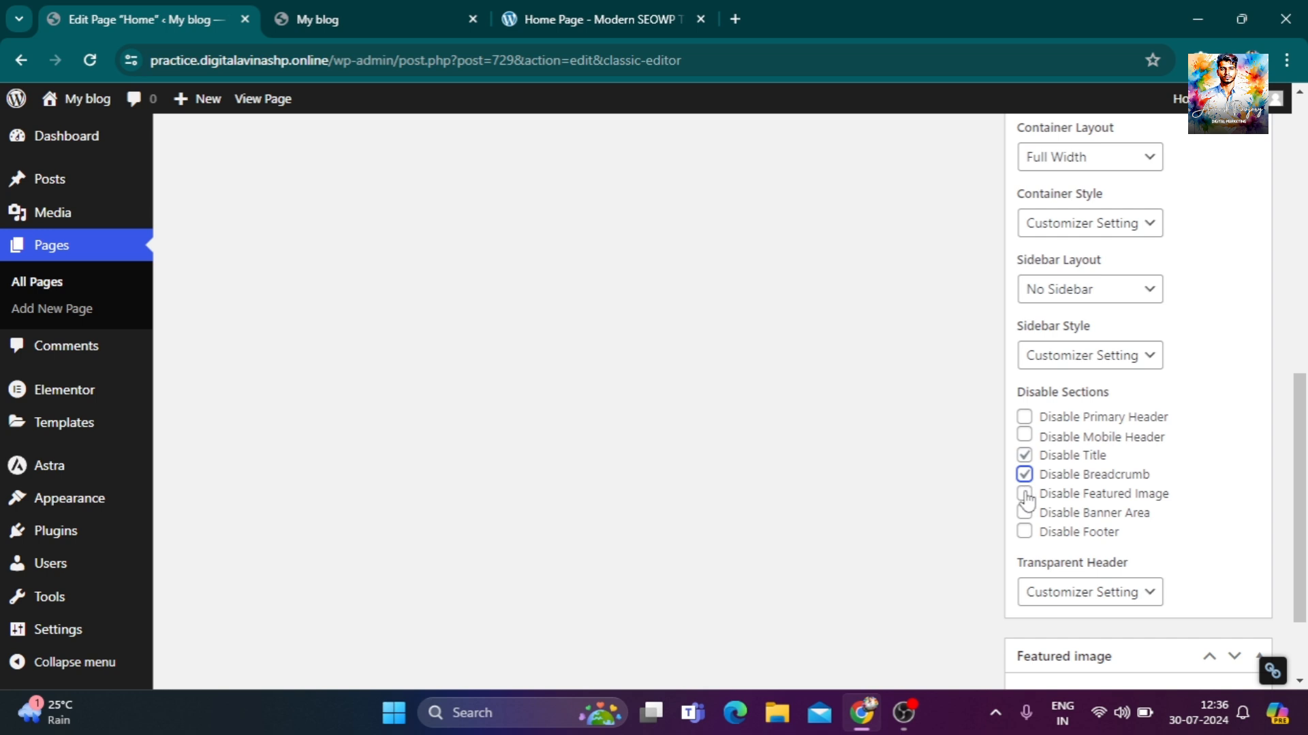
pyautogui.click(1024, 493)
pyautogui.click(1025, 514)
pyautogui.scroll(-2, 1156, 492)
pyautogui.scroll(7, 1156, 495)
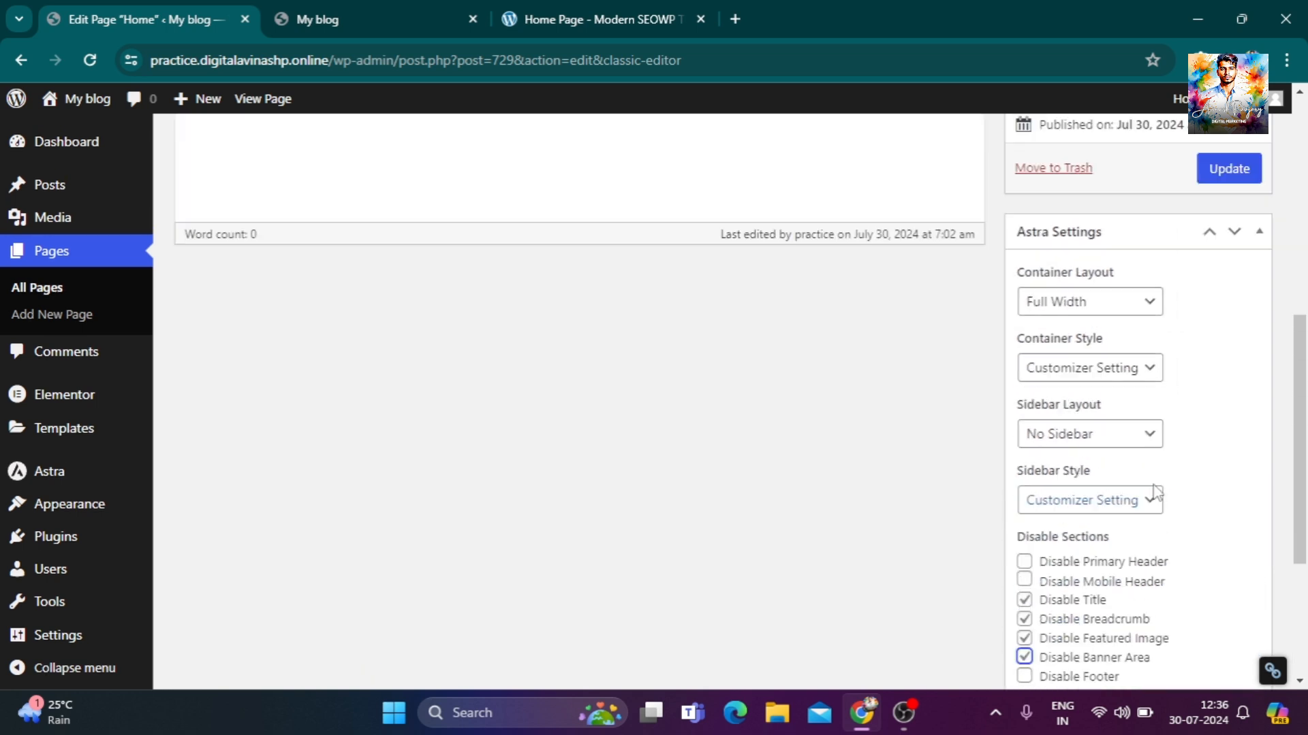
pyautogui.scroll(3, 1158, 494)
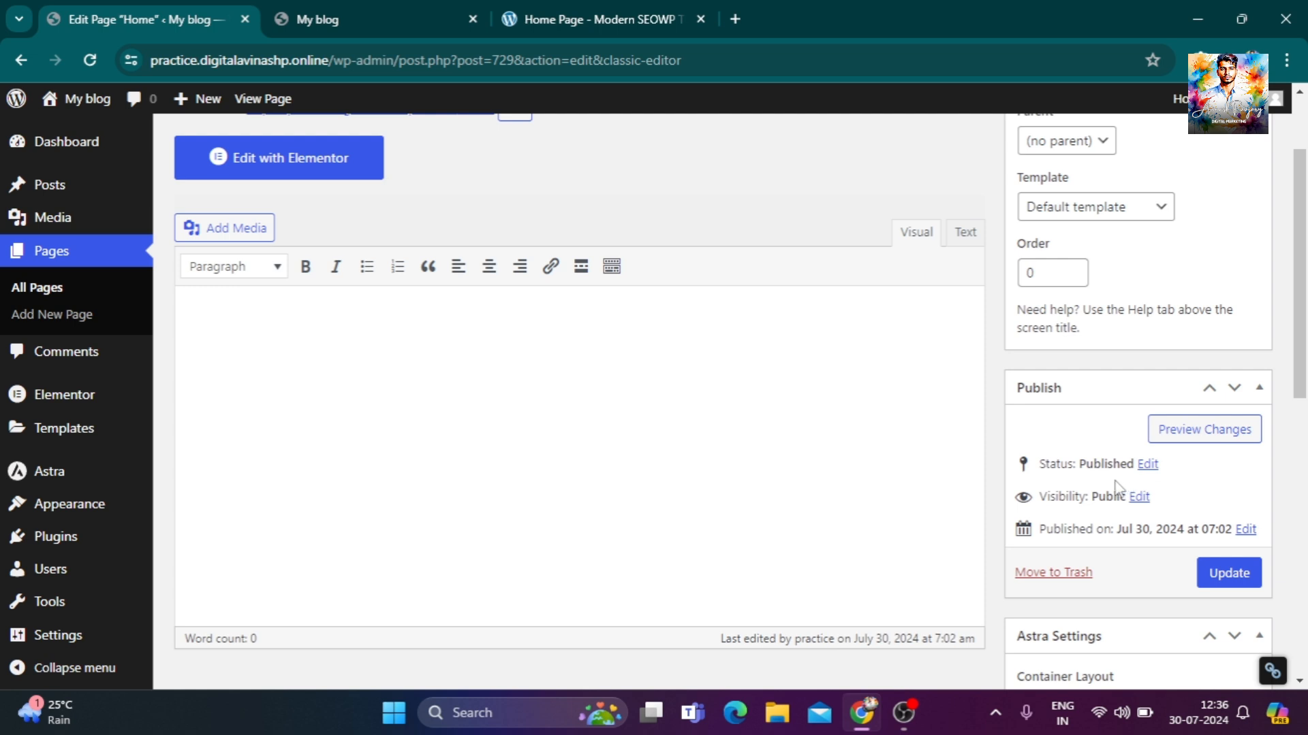
pyautogui.scroll(-10, 1118, 485)
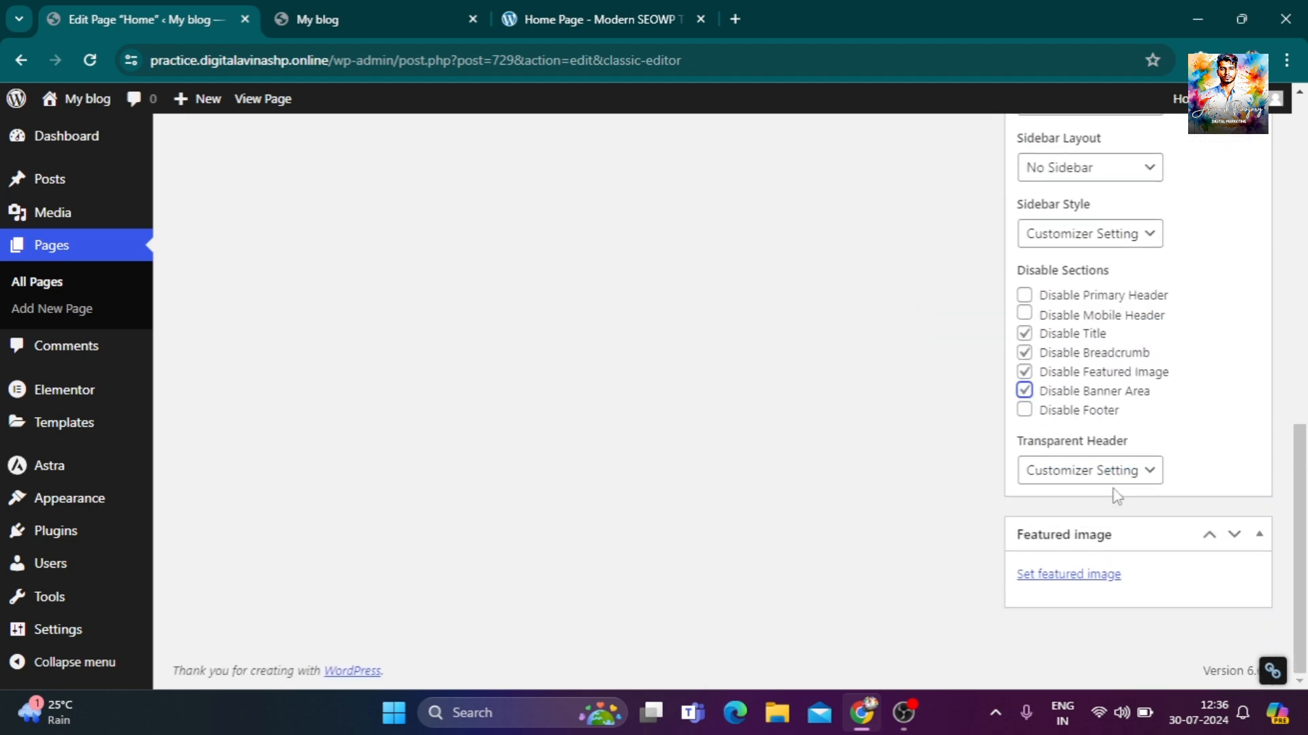
pyautogui.scroll(8, 1118, 496)
pyautogui.click(1213, 484)
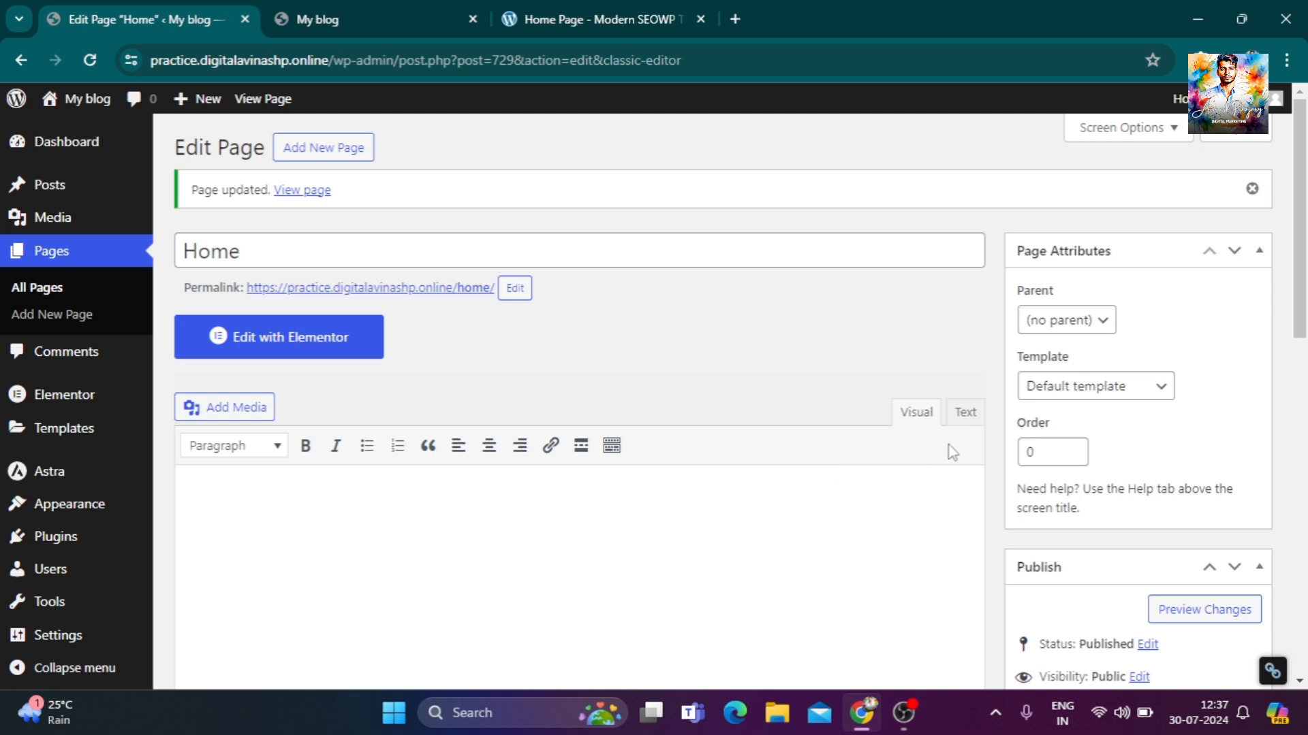
# Review the saved Astra settings, check the live Home page in a new browser tab, and close that tab.
pyautogui.scroll(-7, 1130, 389)
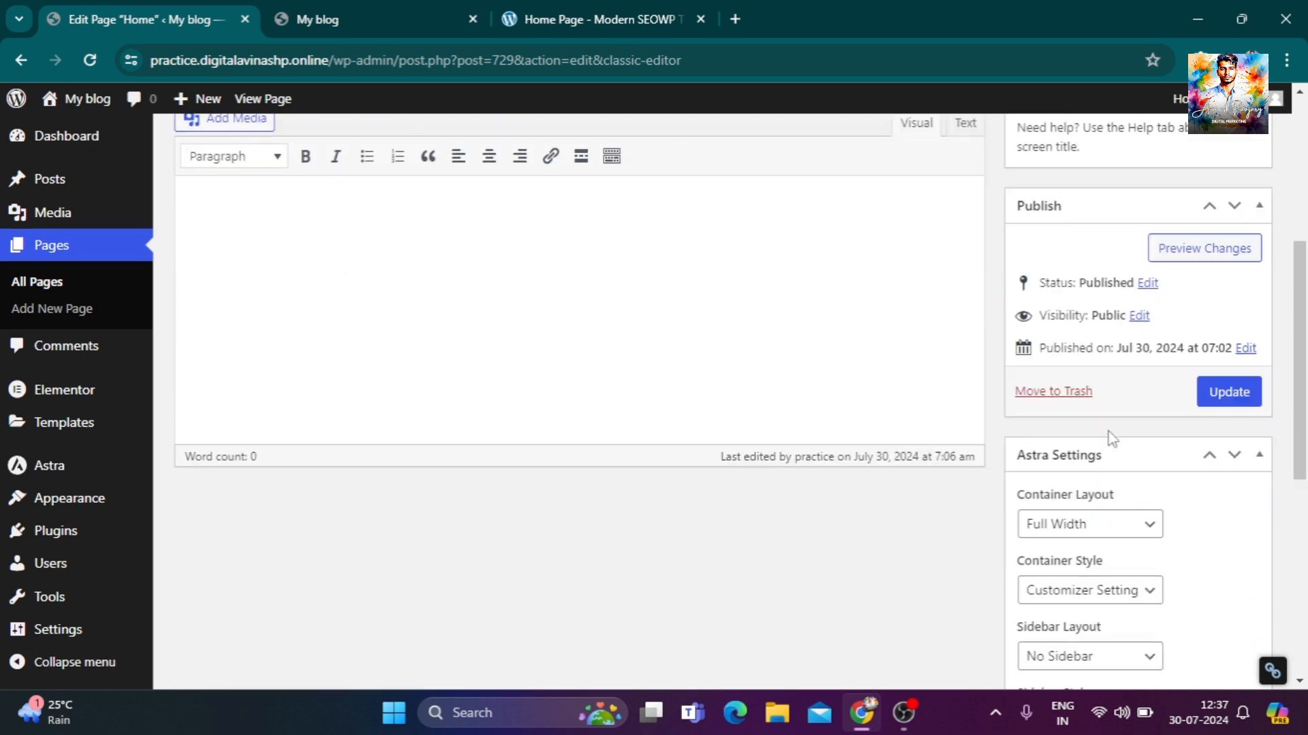
pyautogui.scroll(-5, 1089, 436)
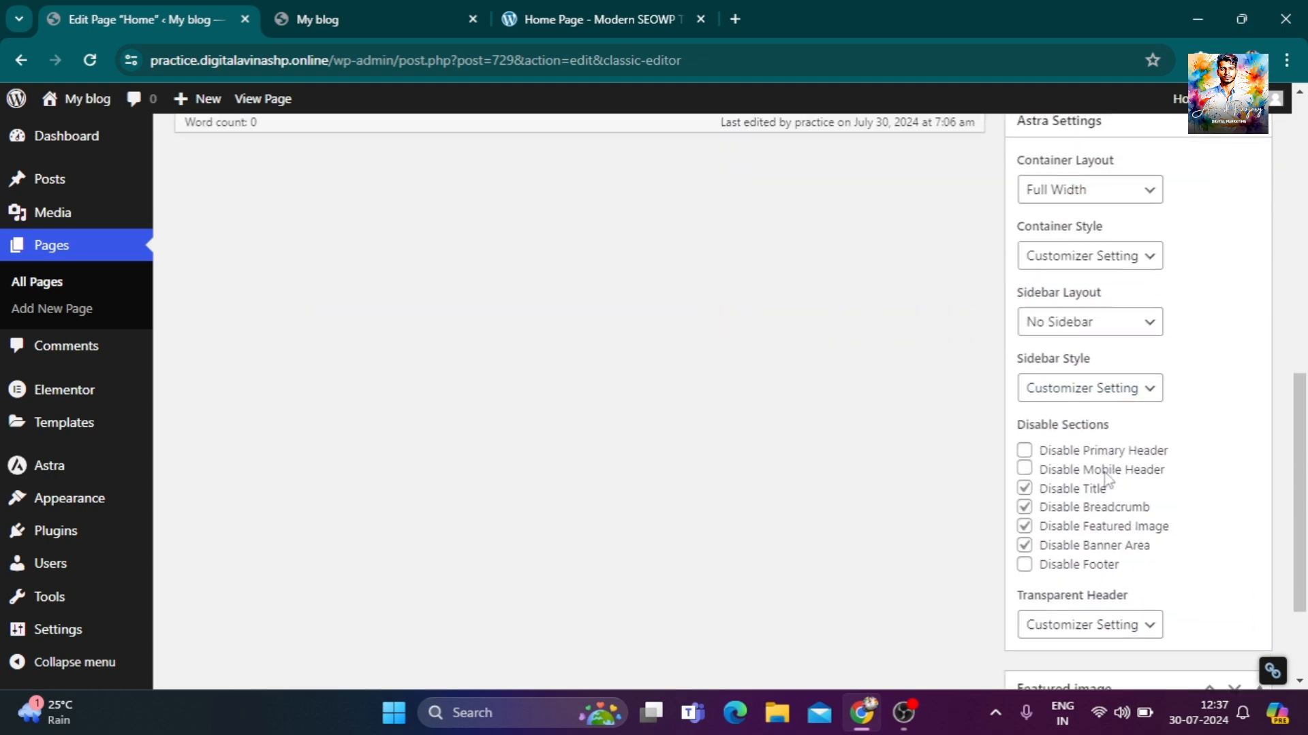
pyautogui.scroll(12, 1076, 490)
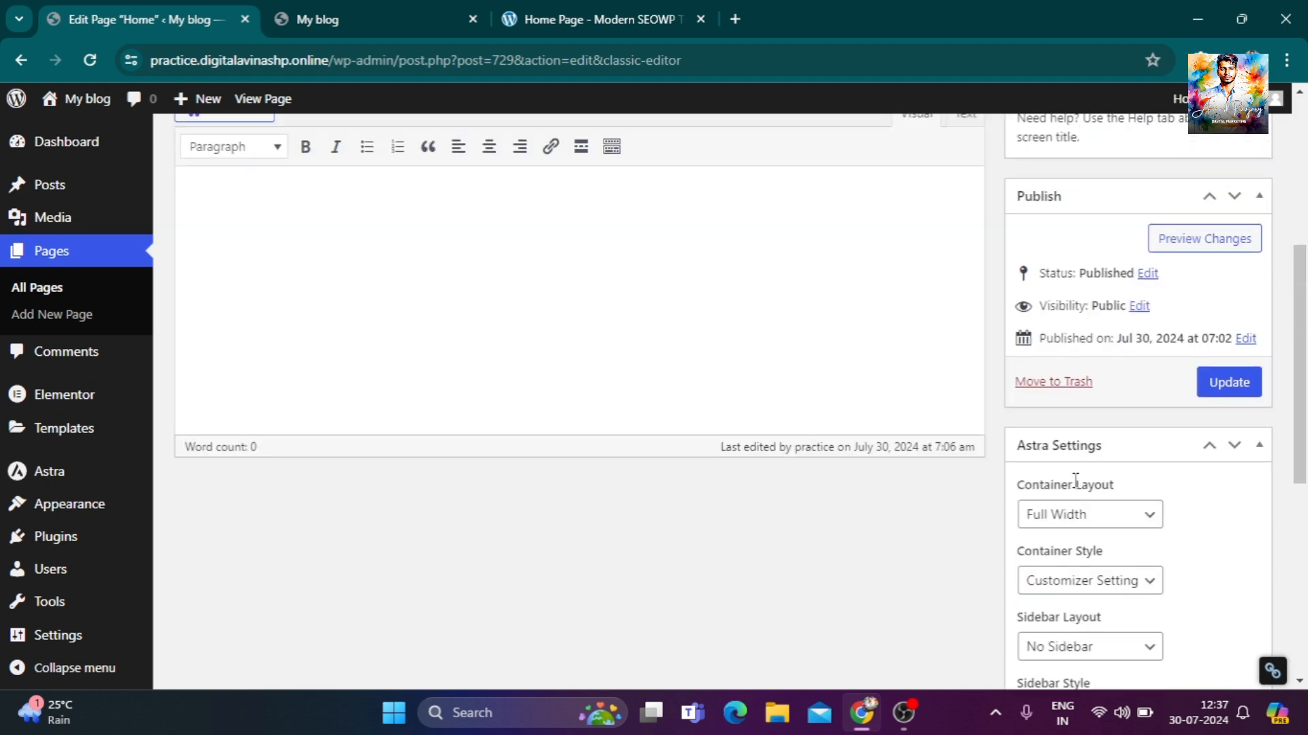
pyautogui.scroll(1, 1069, 474)
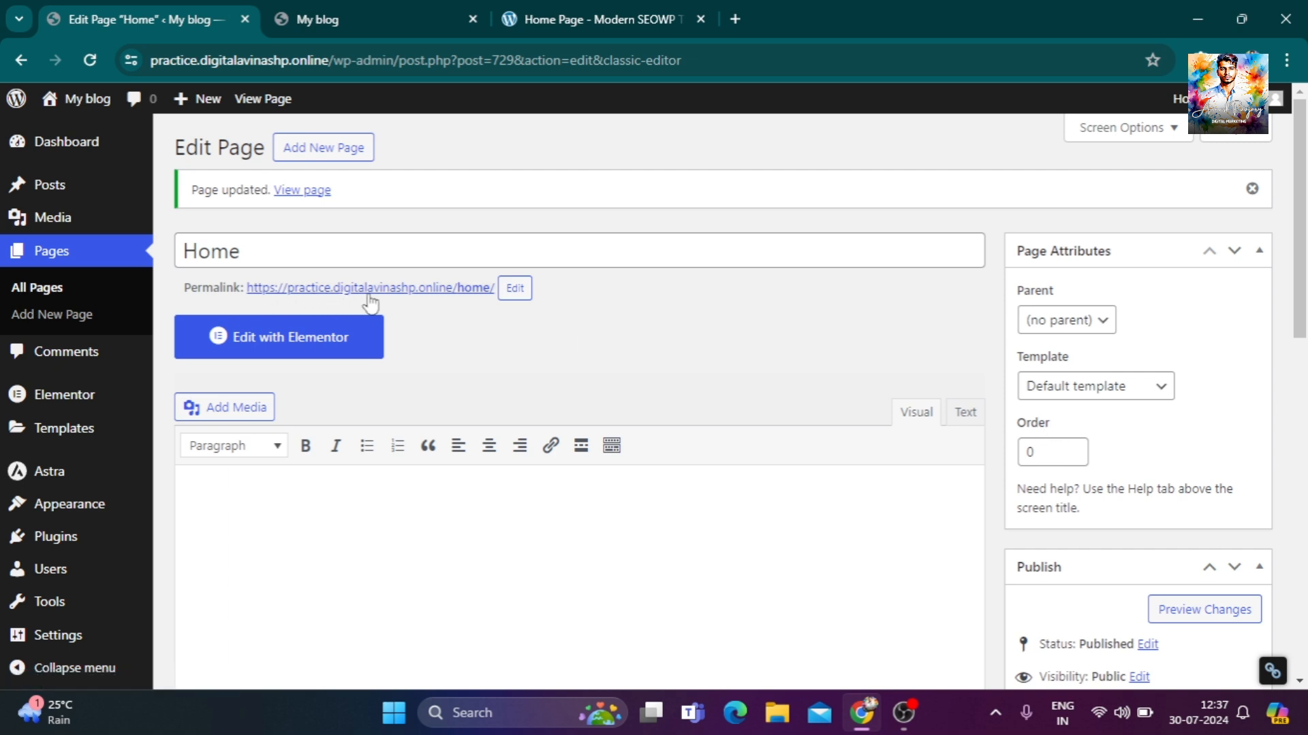
pyautogui.rightClick(446, 290)
pyautogui.click(487, 314)
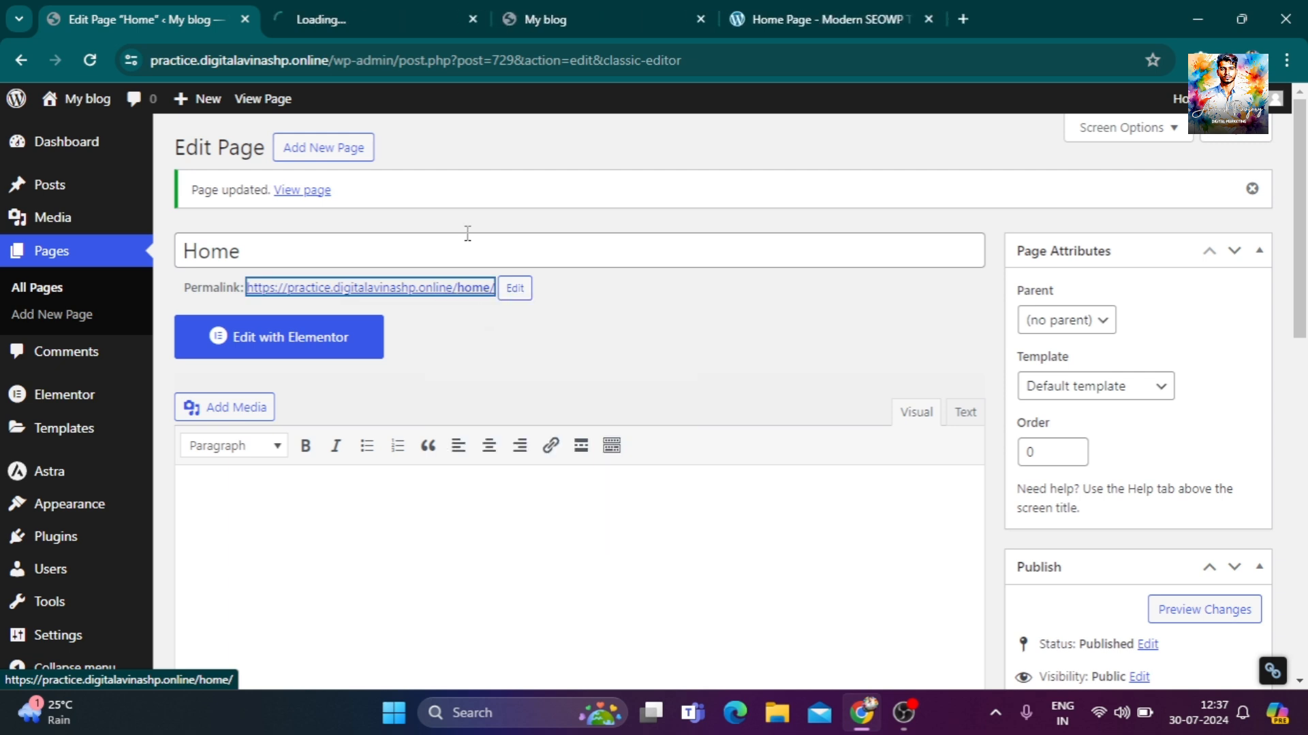
pyautogui.click(369, 16)
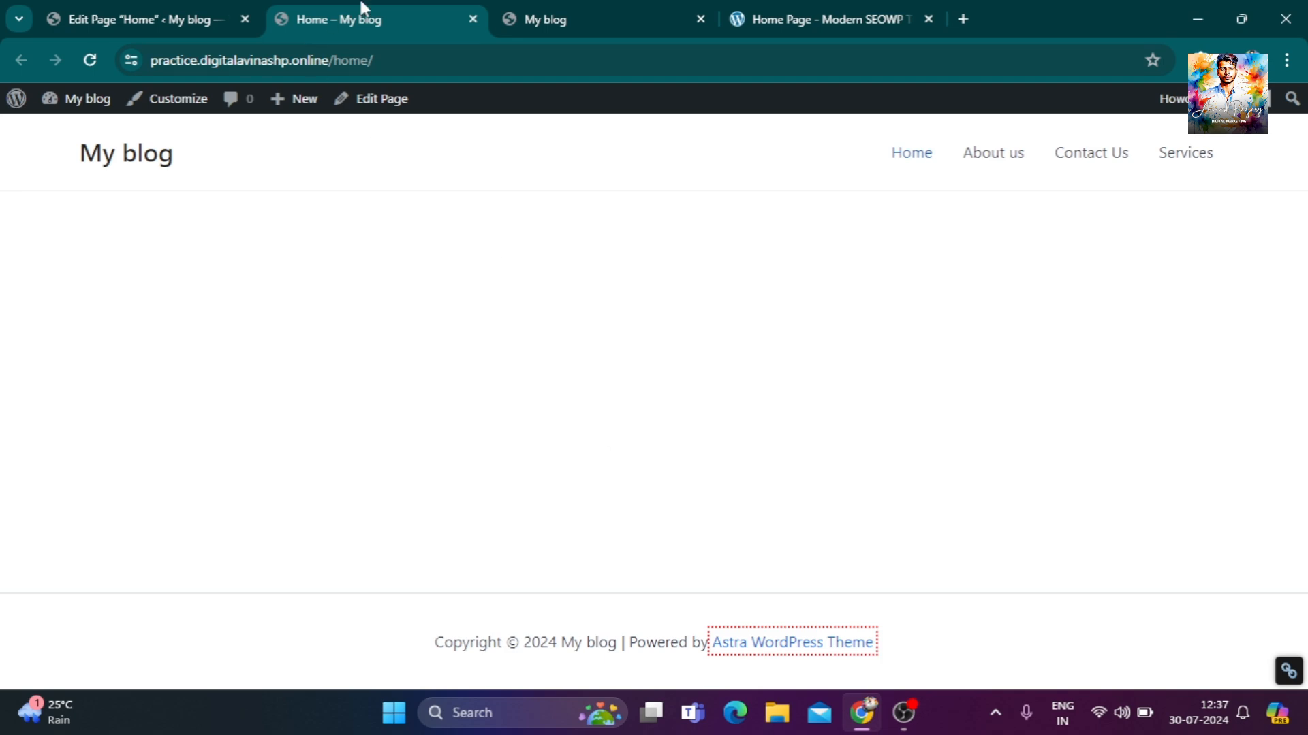
pyautogui.click(472, 19)
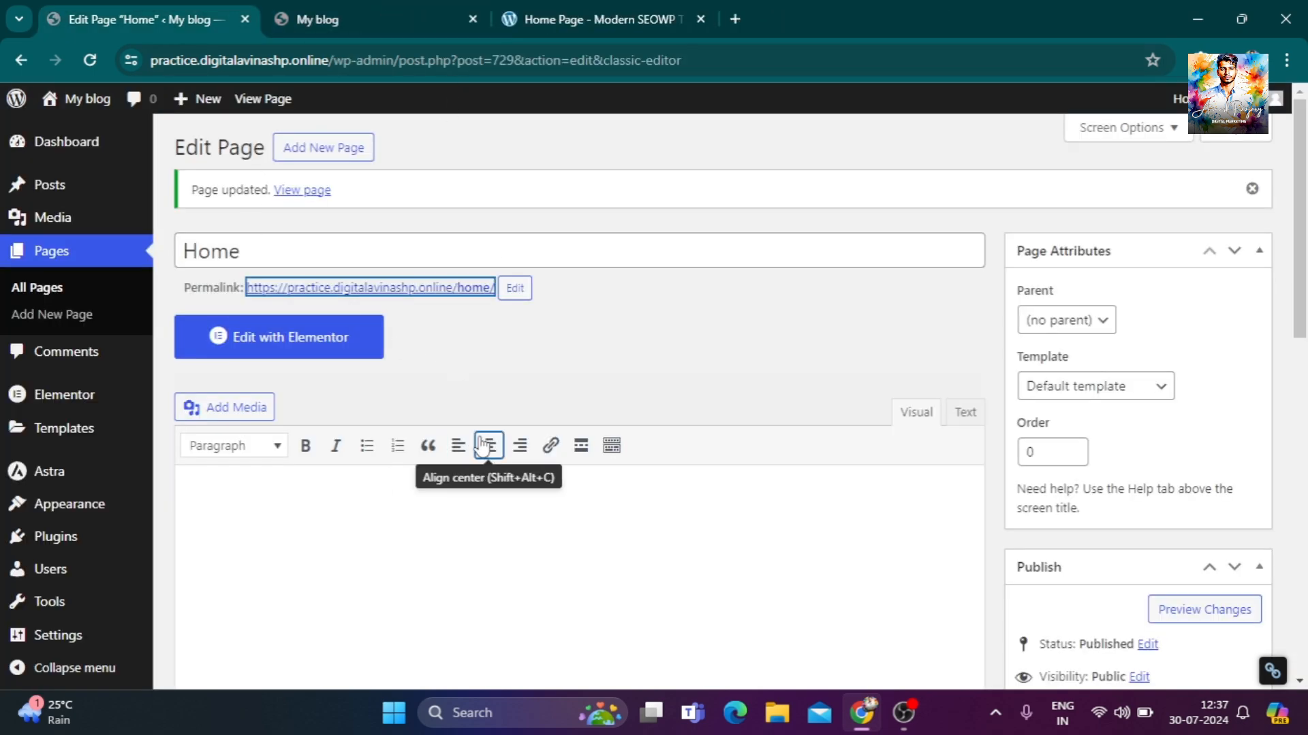
pyautogui.scroll(-5, 766, 398)
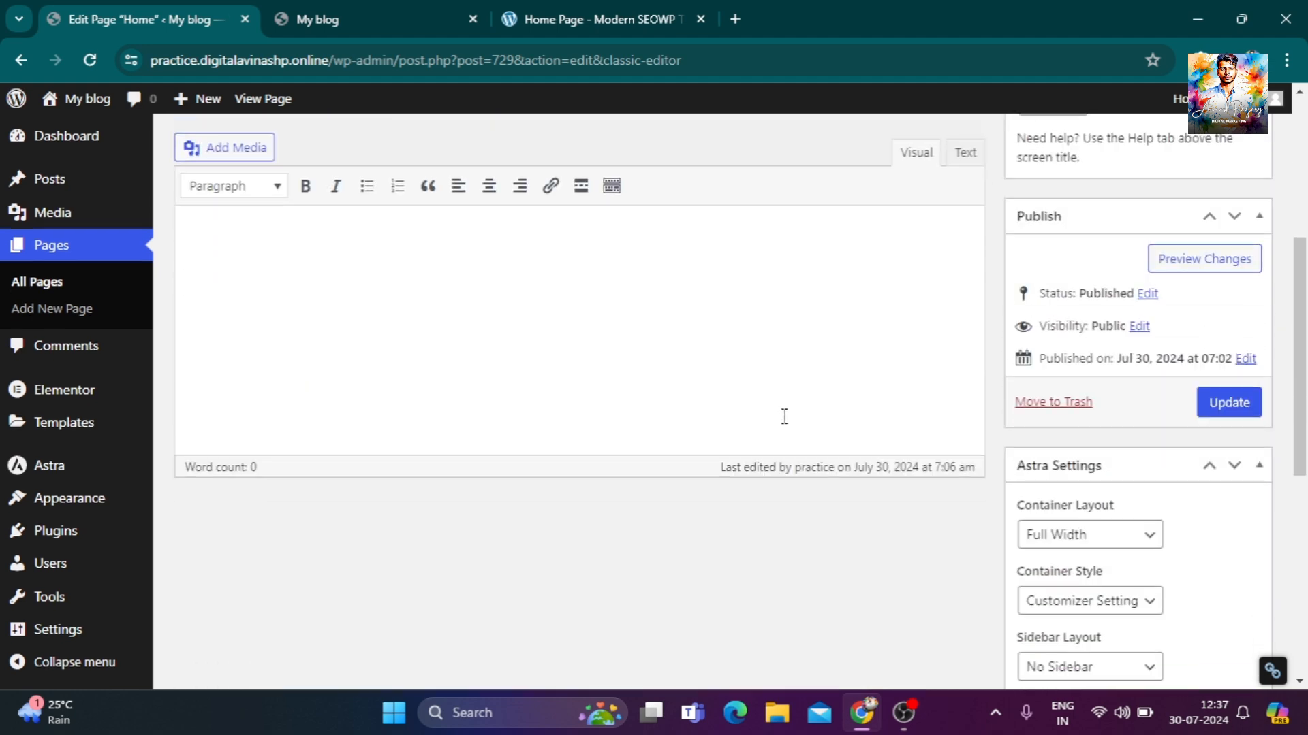
pyautogui.scroll(-4, 790, 435)
pyautogui.scroll(-1, 790, 450)
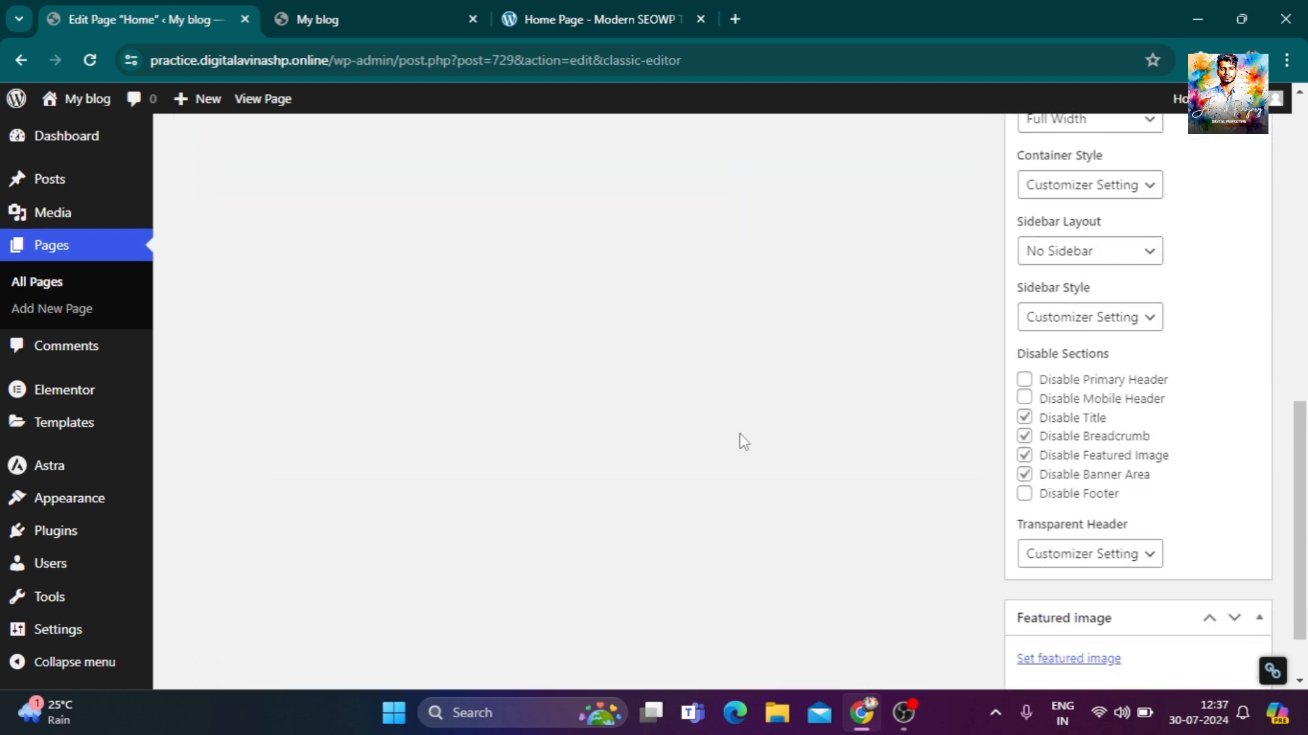
pyautogui.scroll(10, 738, 441)
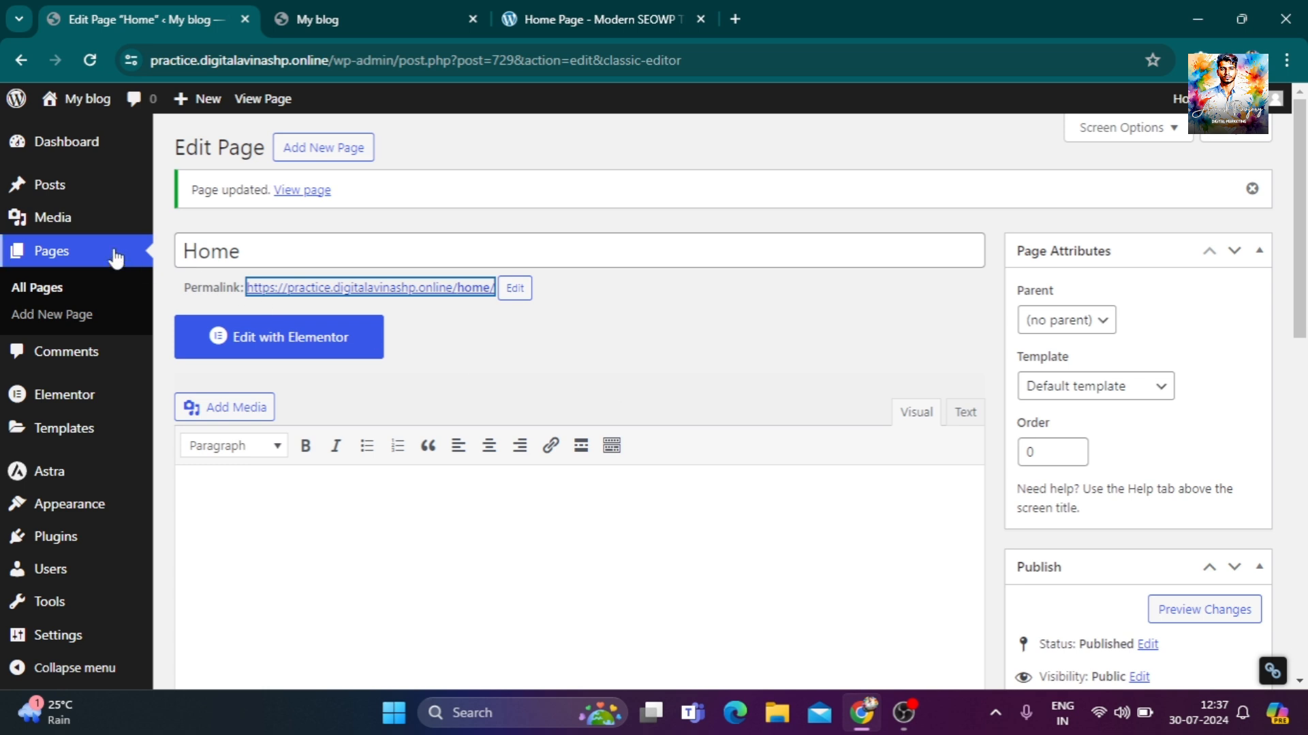
# Return to the admin dashboard and open the list of all pages.
pyautogui.click(82, 140)
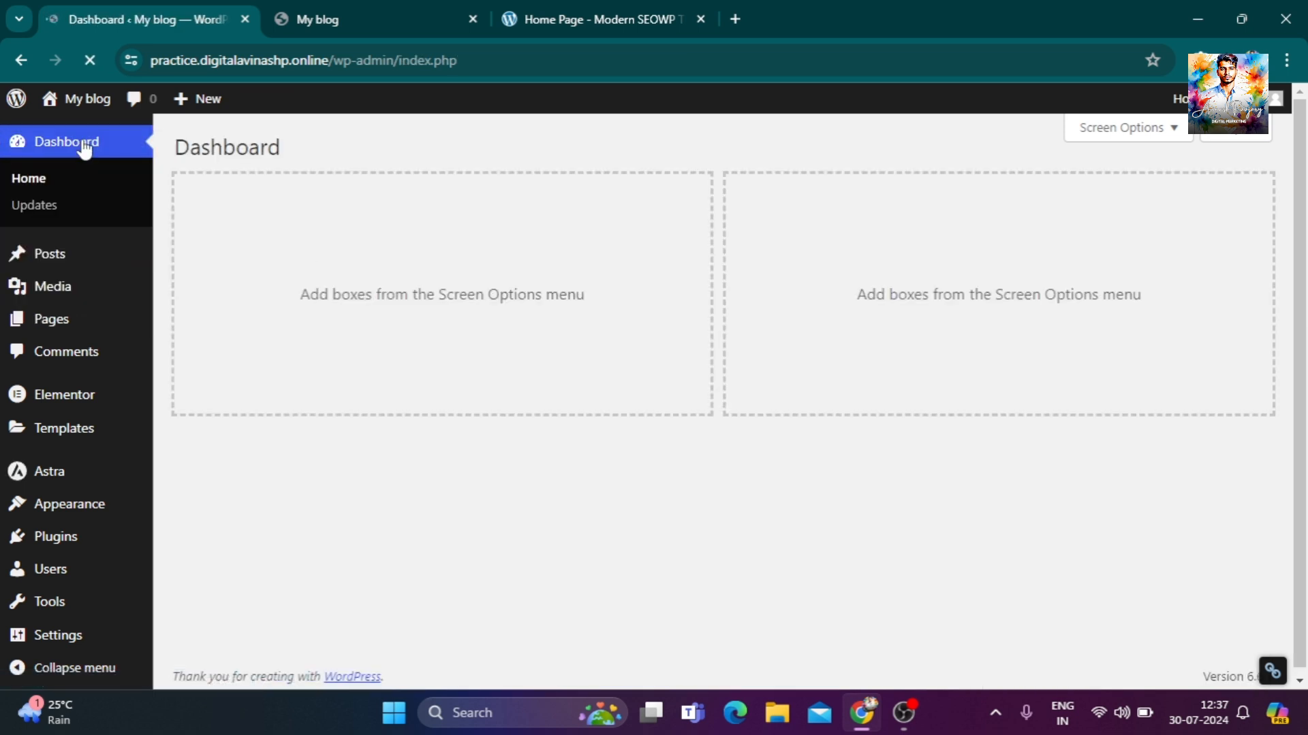
pyautogui.moveTo(66, 397)
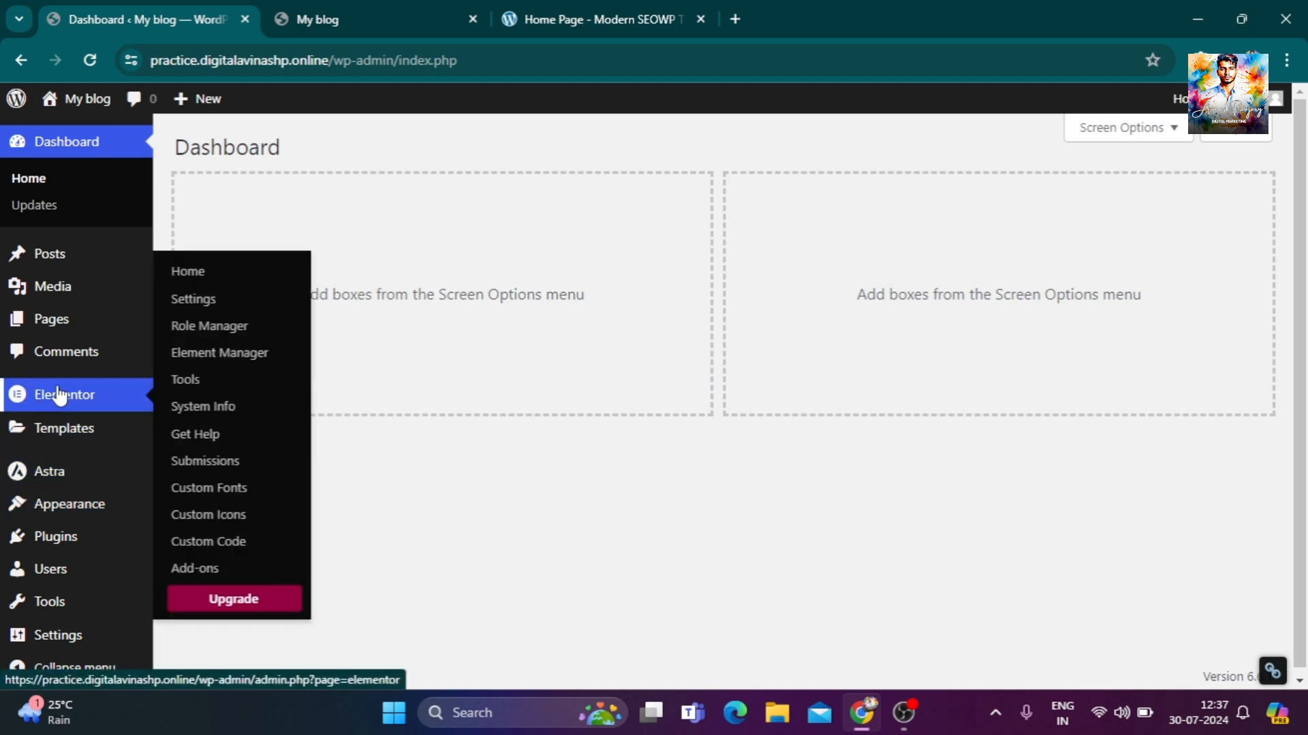
pyautogui.moveTo(88, 331)
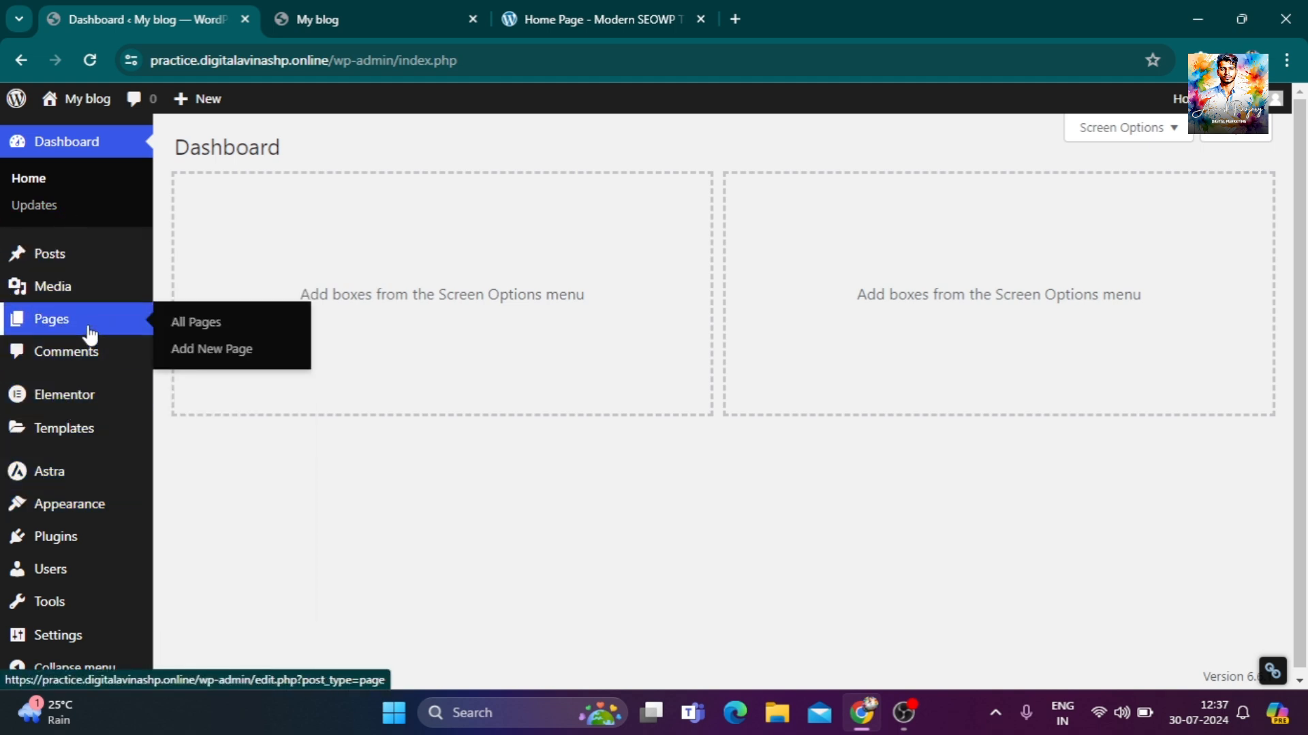
pyautogui.click(234, 329)
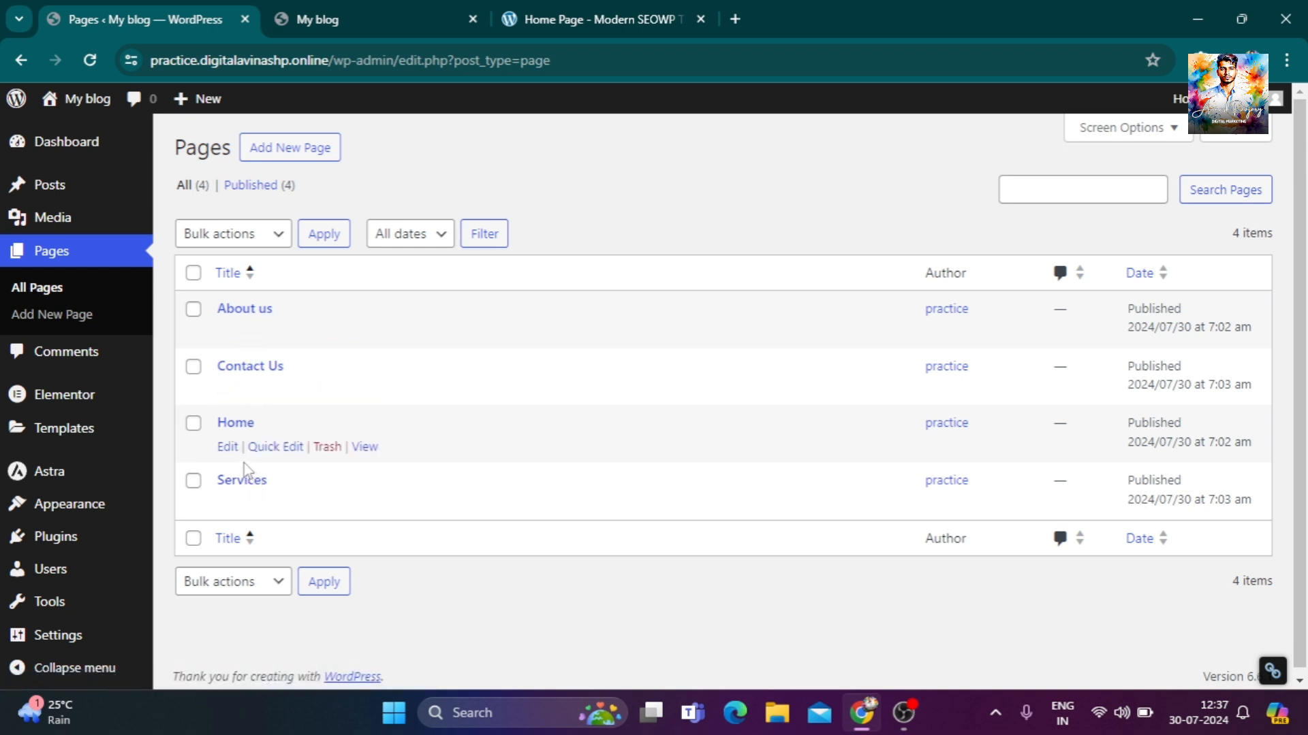
# Search Google for "wpbeginner blog" in a new browser tab and open the WordPress for Beginners Blog.
pyautogui.click(736, 21)
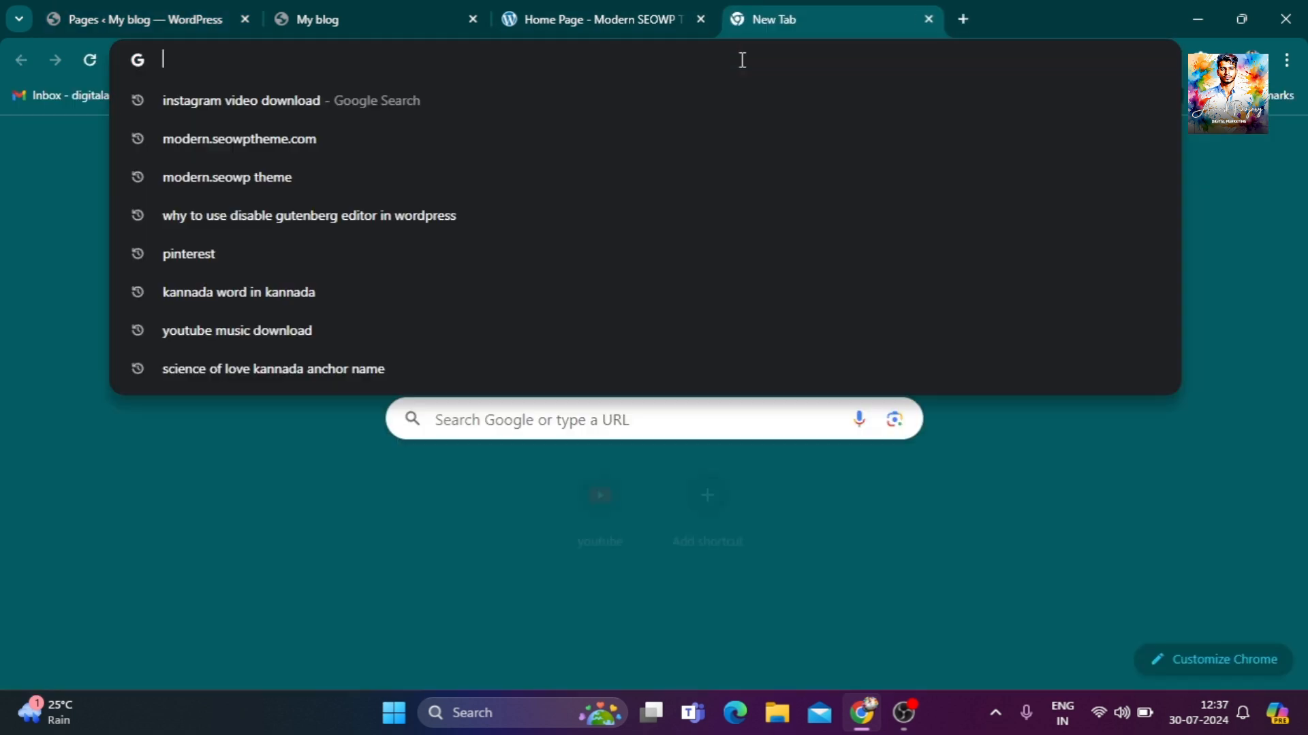
pyautogui.write('wp')
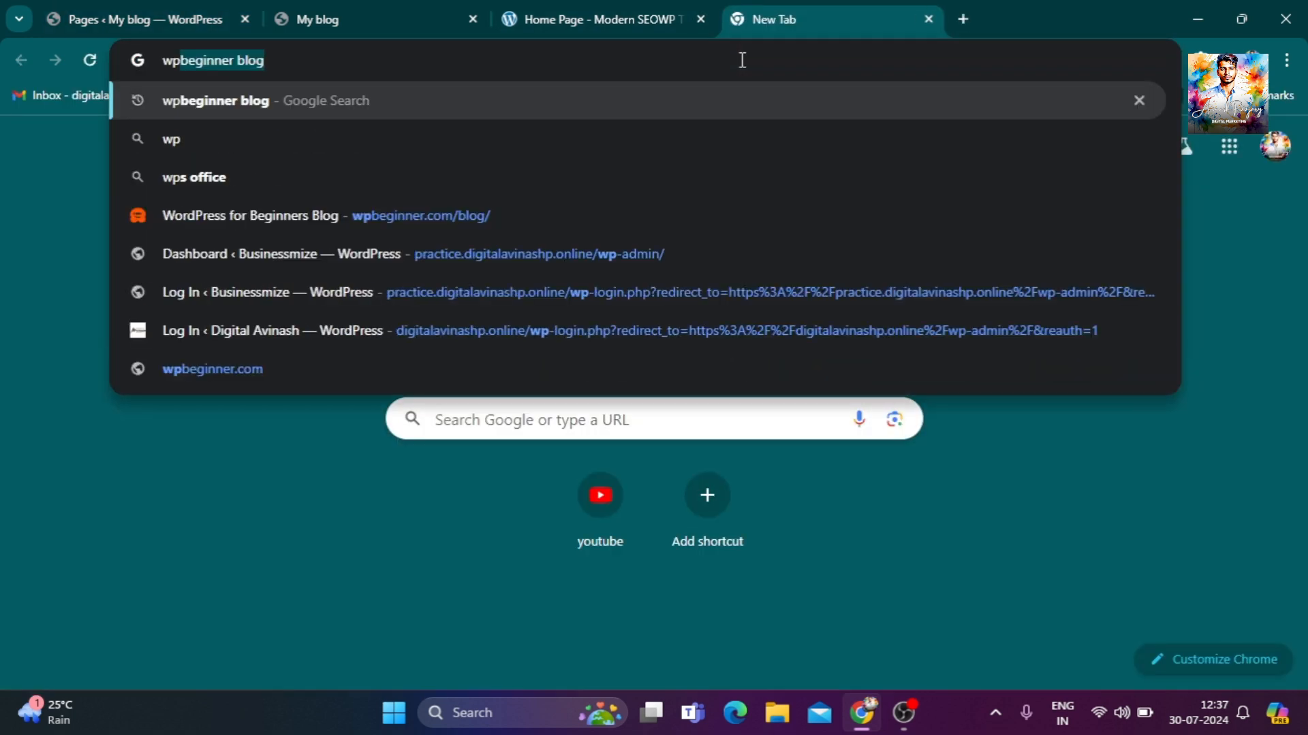
pyautogui.write('bi')
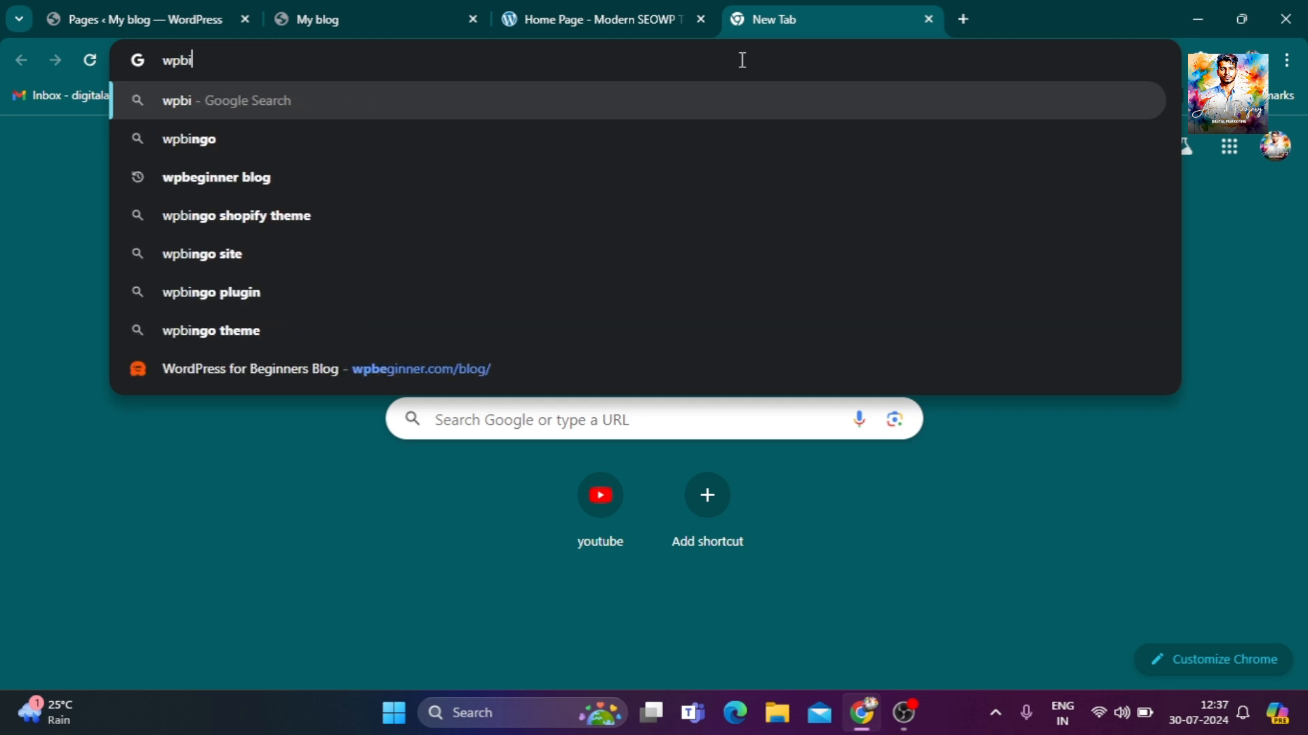
pyautogui.press('Down')
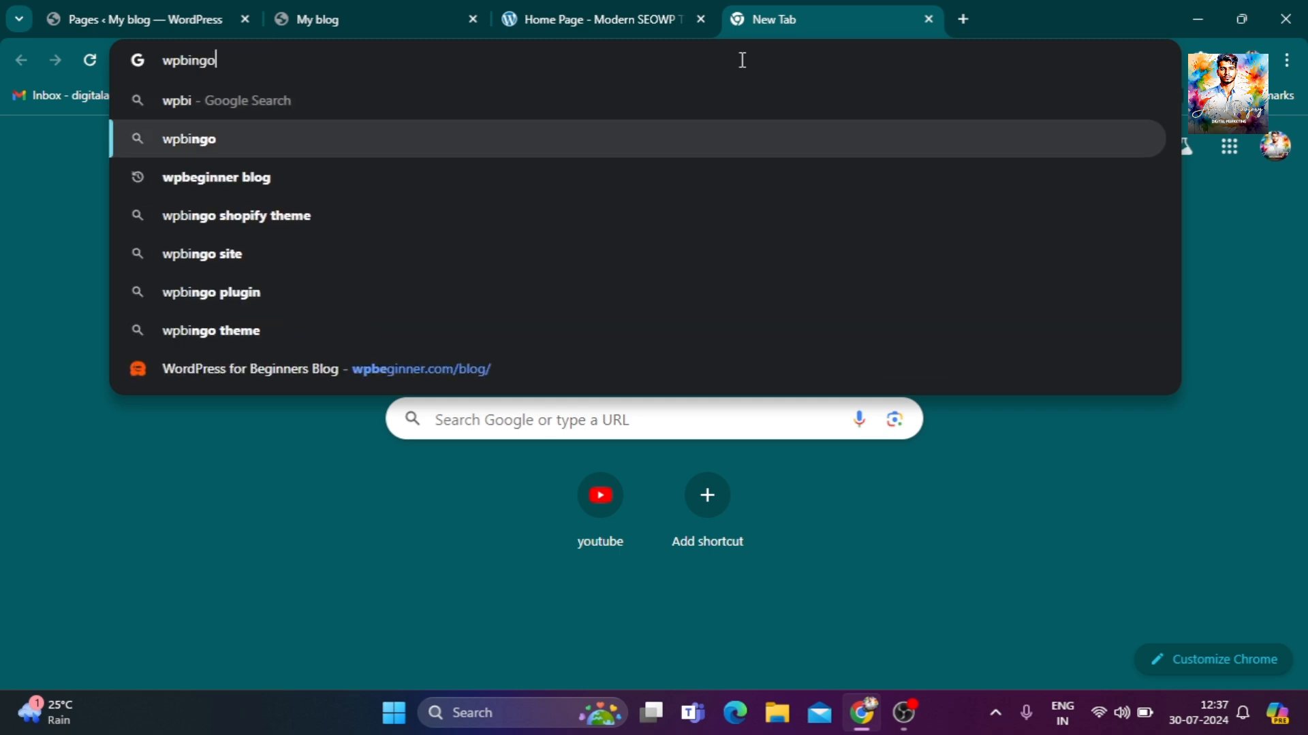
pyautogui.press('Down')
pyautogui.press('Return')
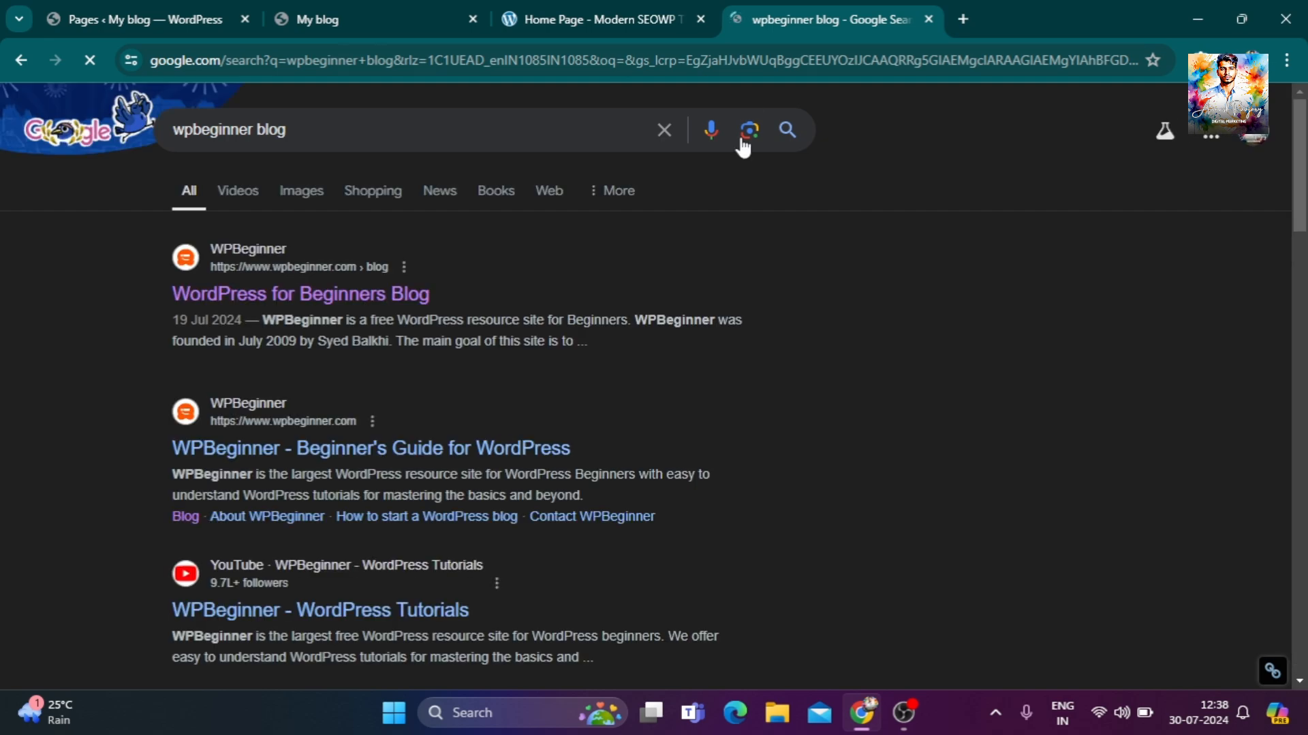
pyautogui.click(278, 273)
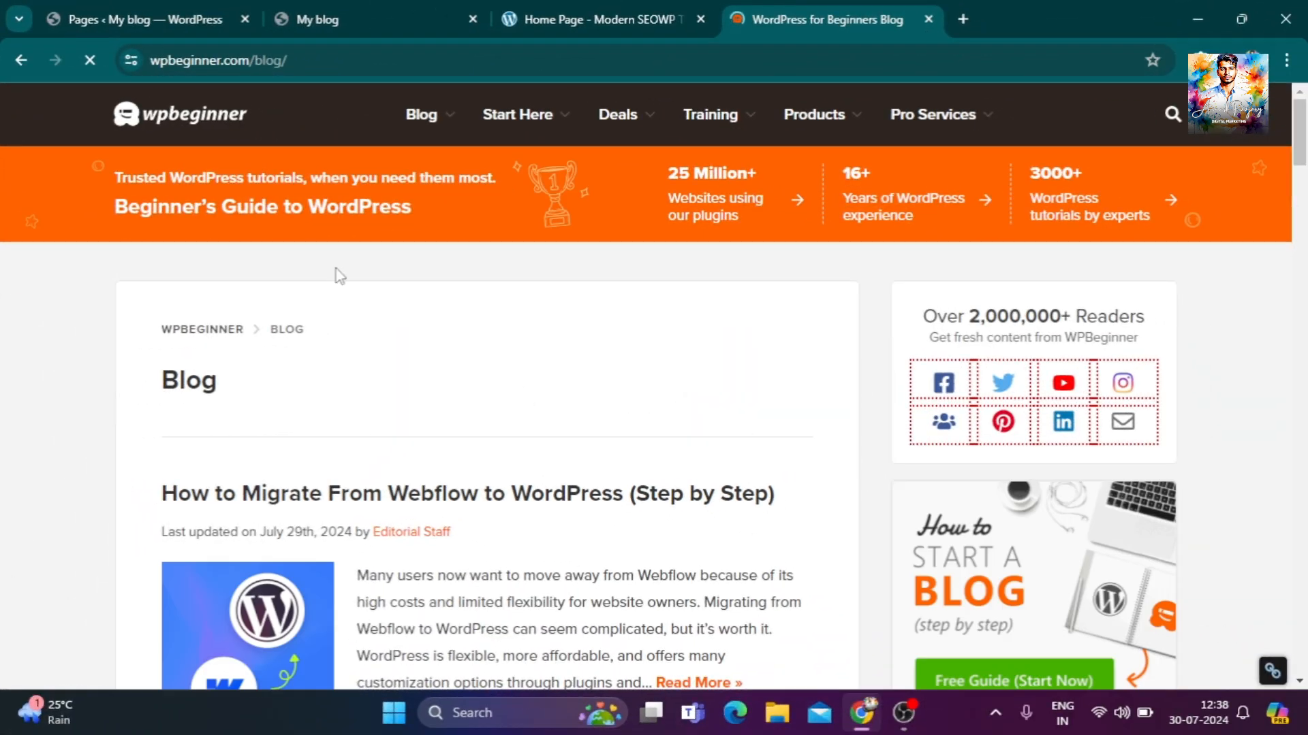
# Browse the WPBeginner blog's post list and sidebar layout, dismissing the free training popup.
pyautogui.scroll(-5, 599, 293)
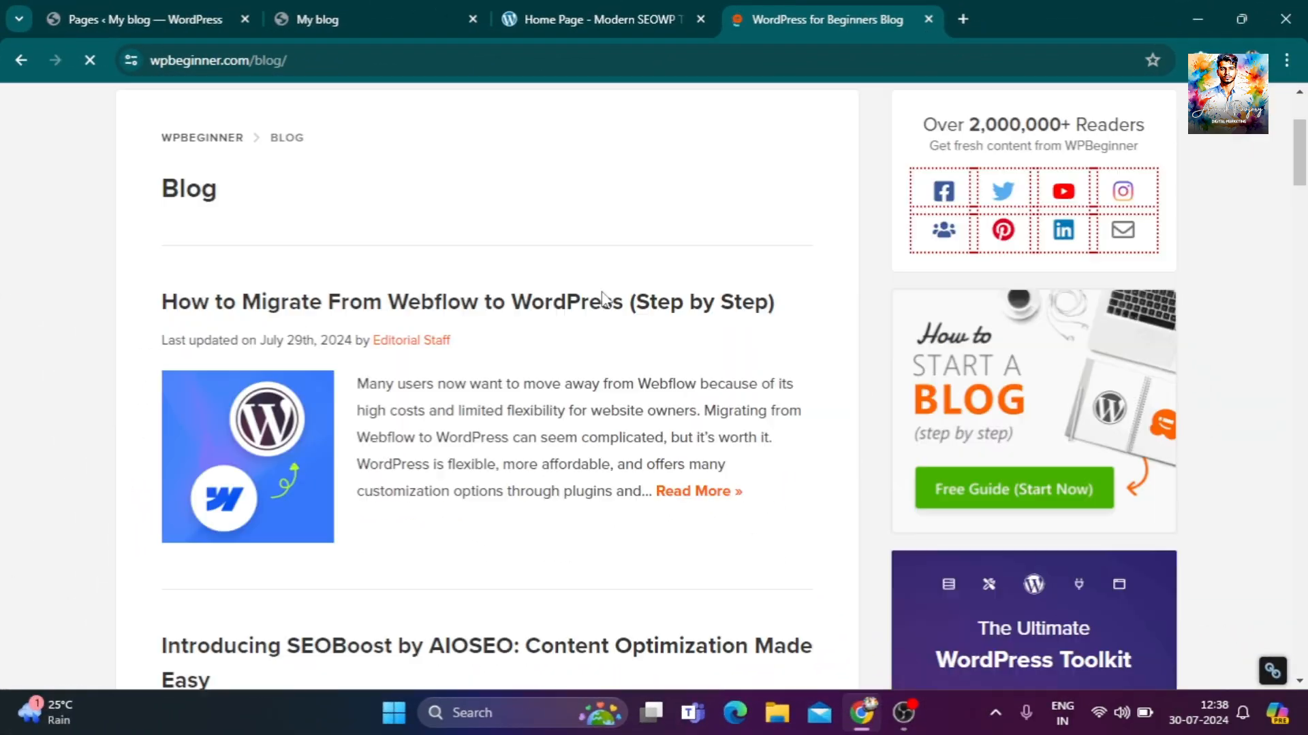
pyautogui.scroll(-7, 600, 340)
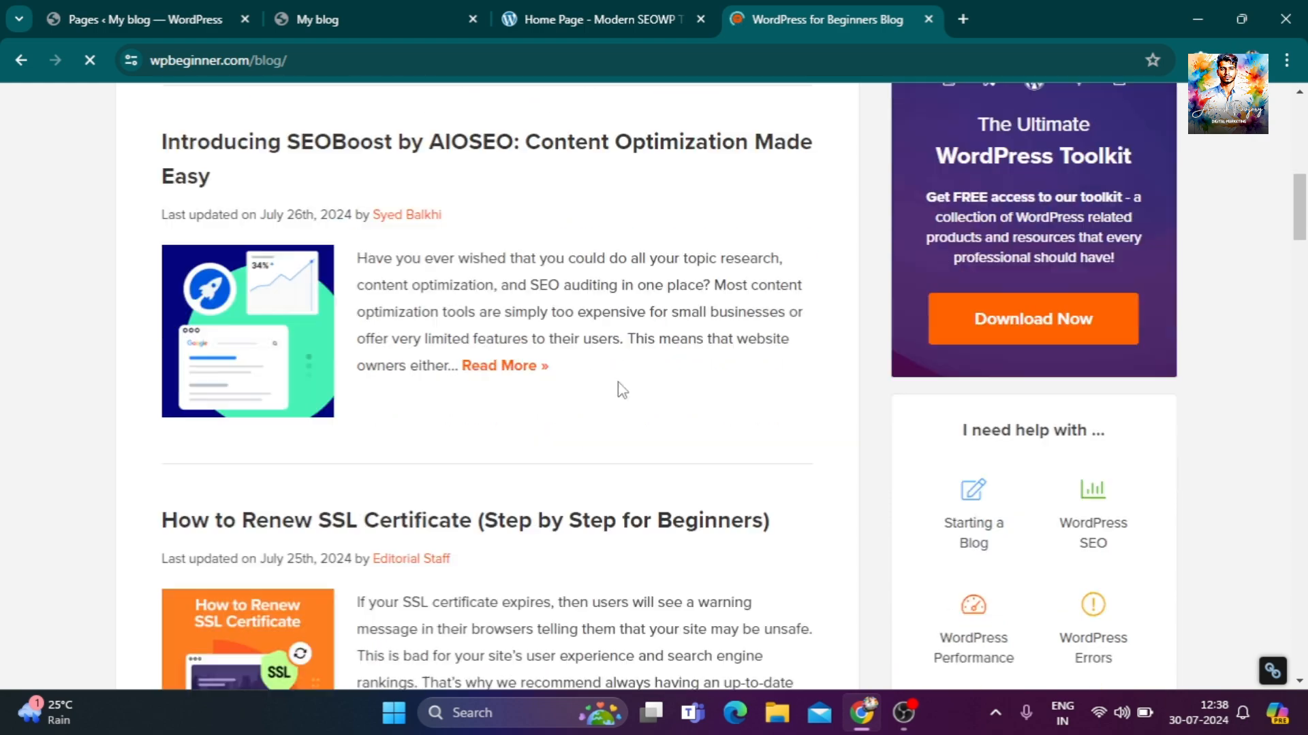
pyautogui.scroll(-5, 549, 453)
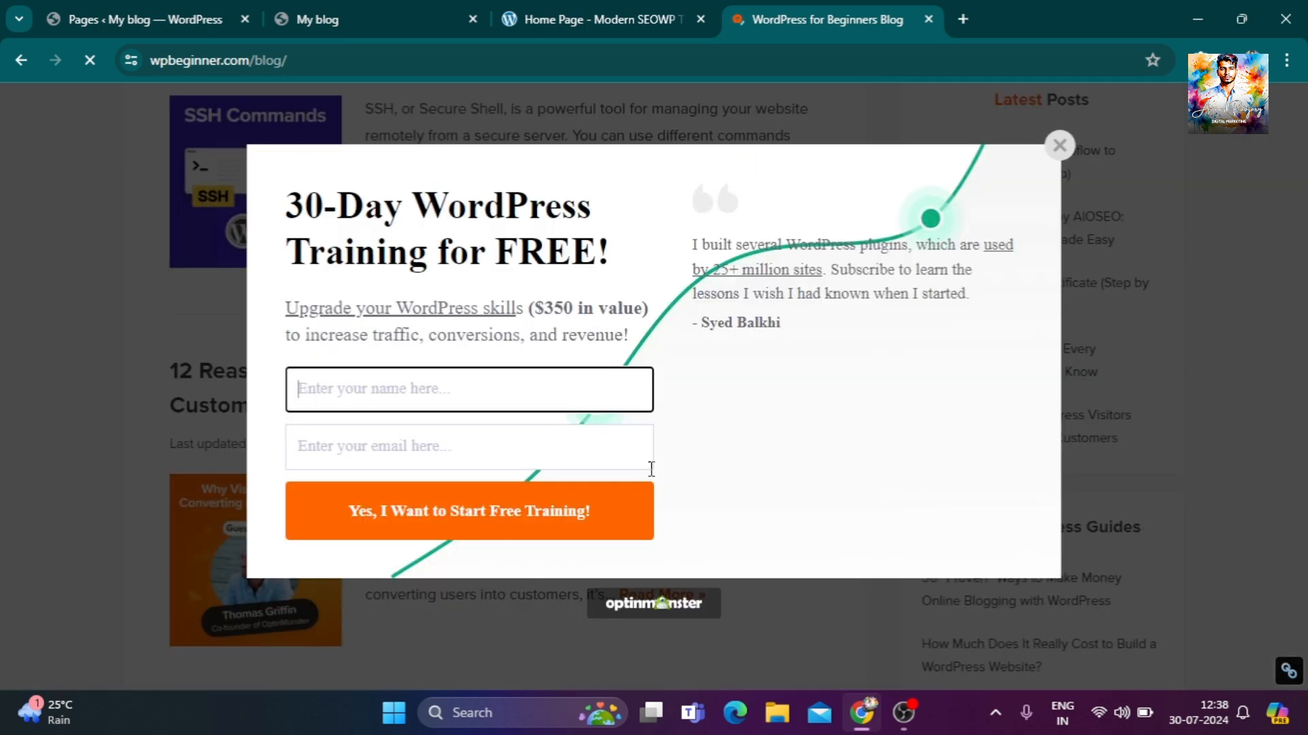
pyautogui.click(1058, 144)
pyautogui.scroll(-5, 505, 459)
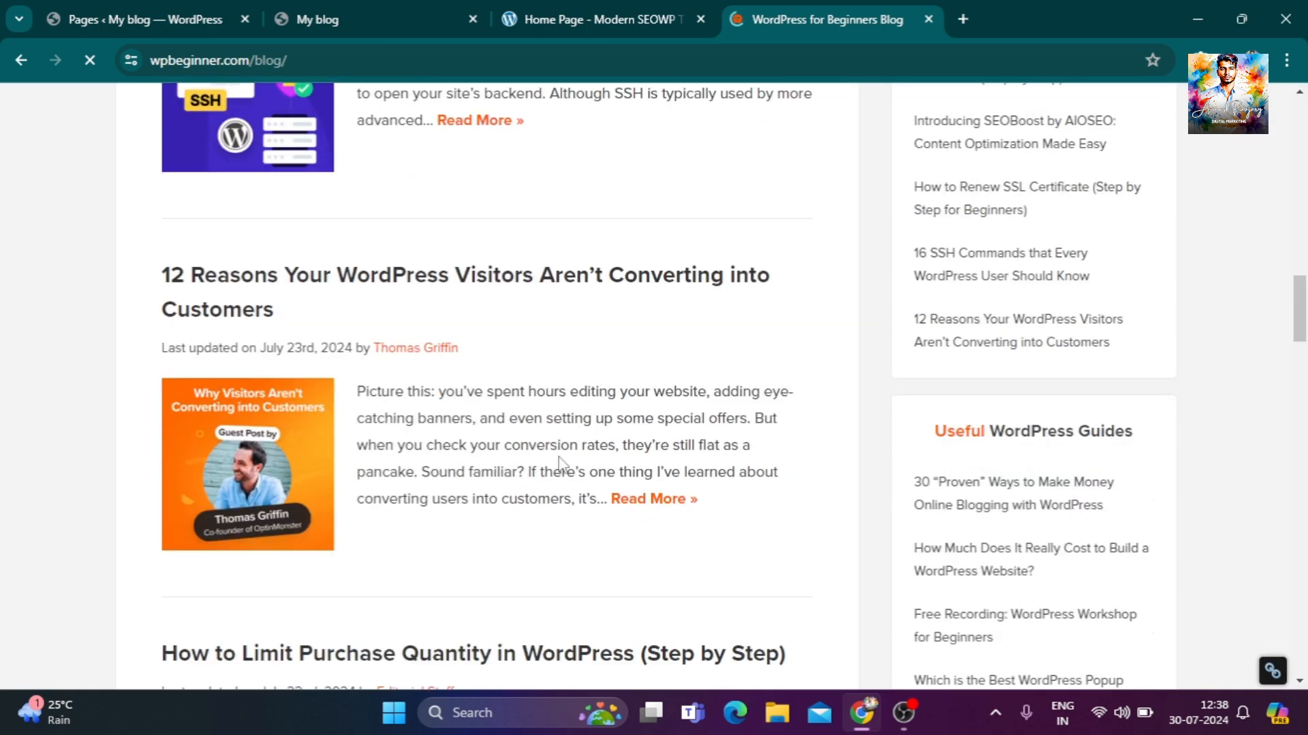
# Examine the upper sidebar of the WPBeginner blog: the social links, free guide, WordPress Toolkit banner and help topics.
pyautogui.scroll(20, 546, 441)
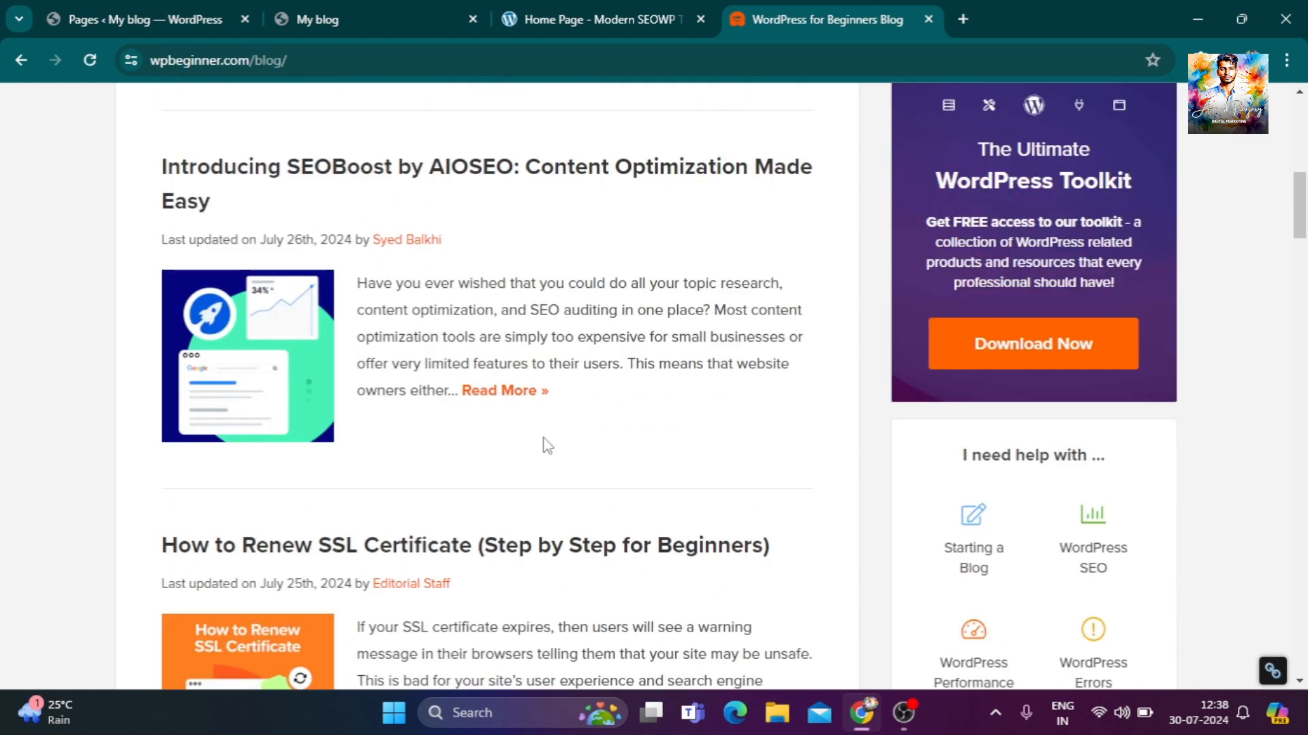
pyautogui.scroll(2, 545, 443)
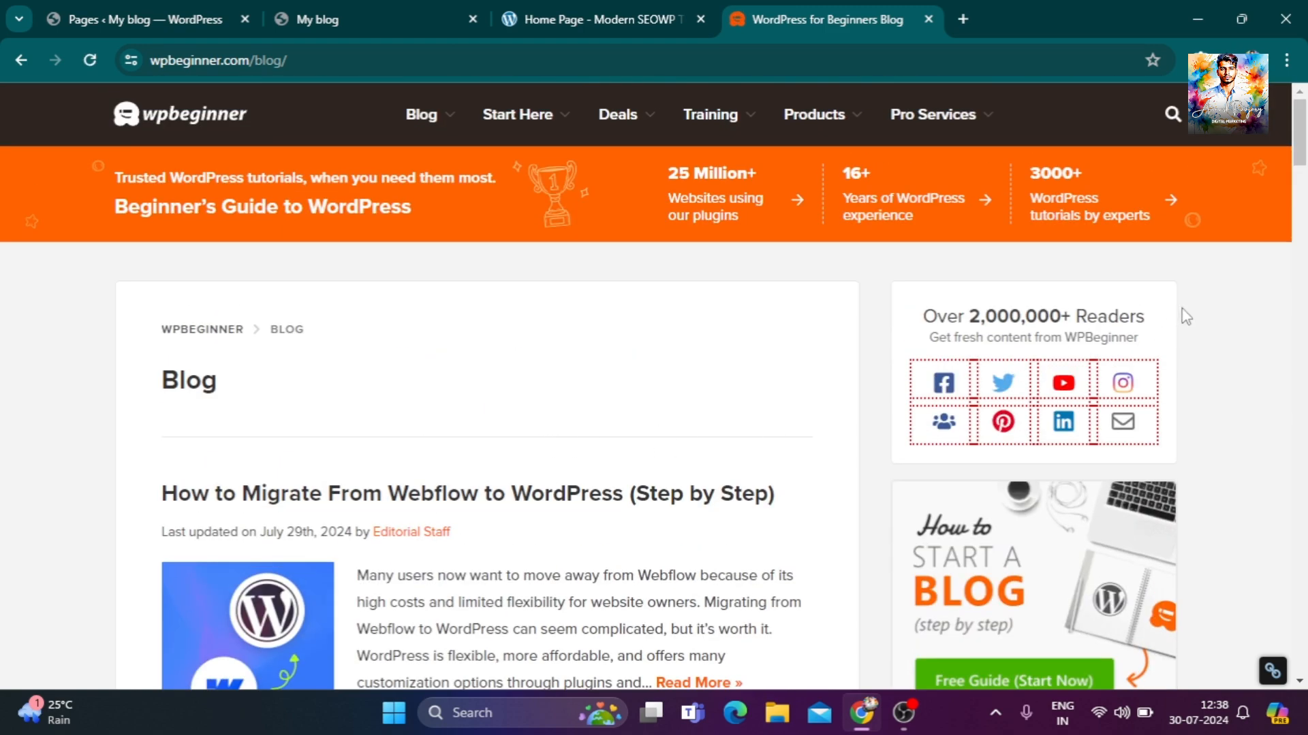
pyautogui.scroll(-2, 1158, 344)
pyautogui.scroll(-3, 1096, 501)
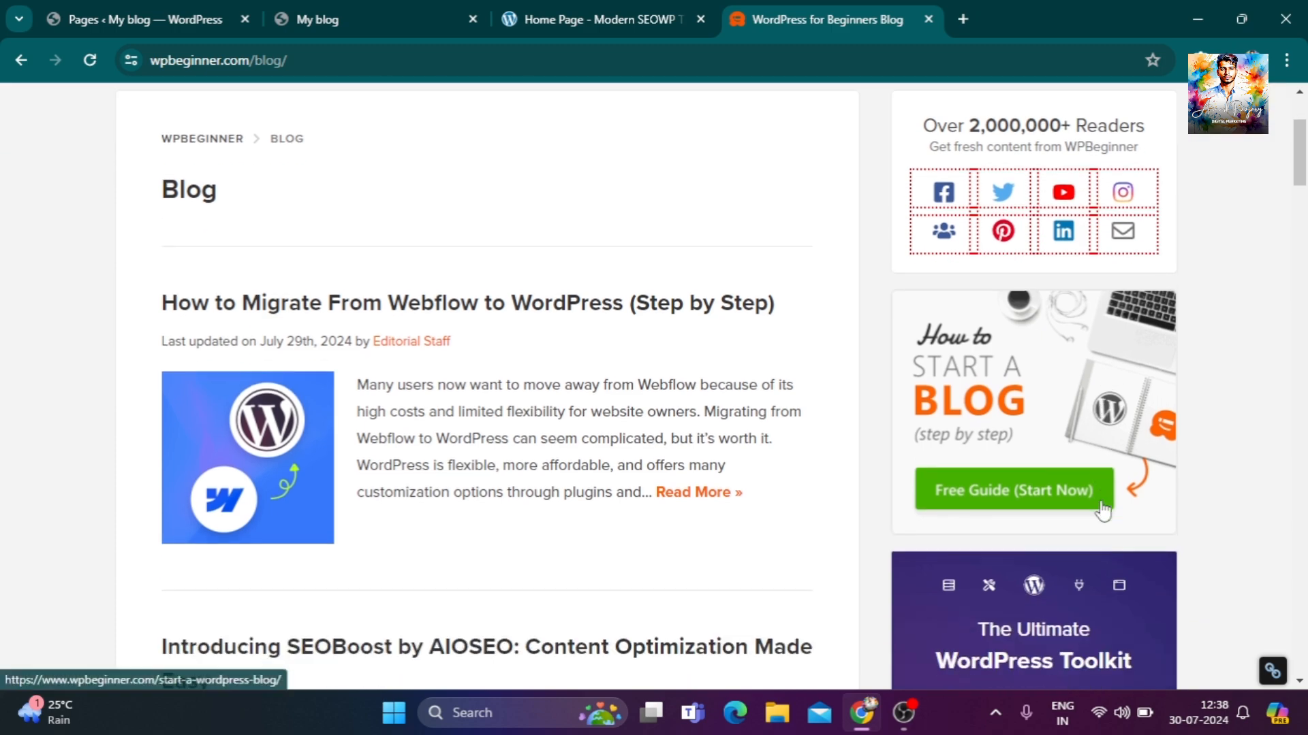
pyautogui.scroll(-8, 1068, 499)
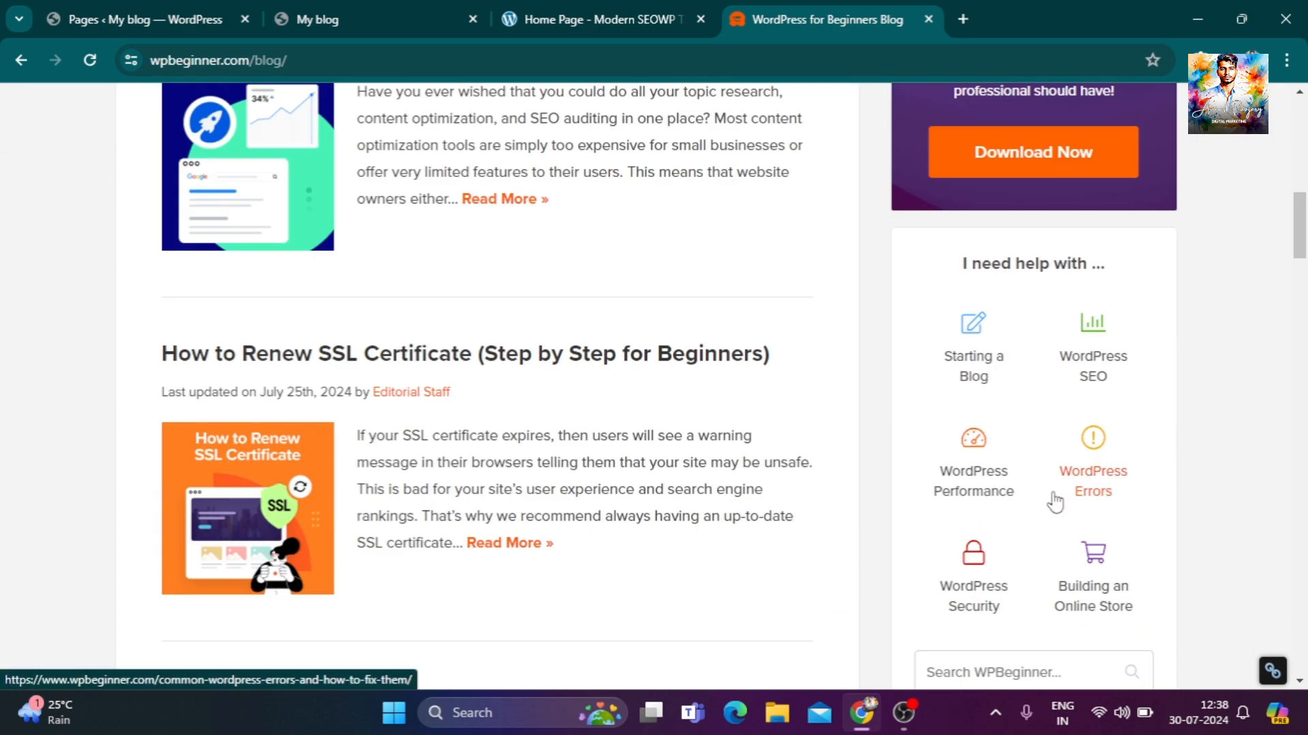
pyautogui.scroll(2, 1054, 497)
pyautogui.scroll(3, 1050, 492)
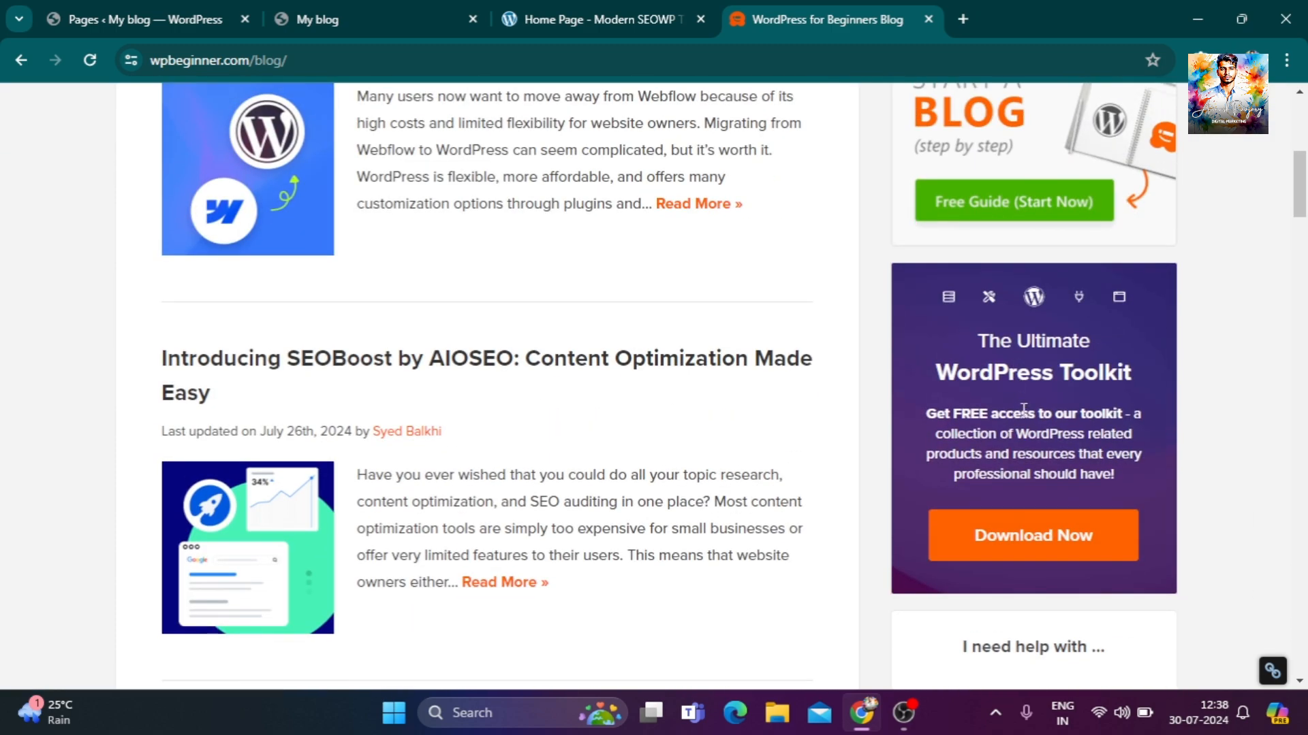
pyautogui.scroll(4, 1023, 409)
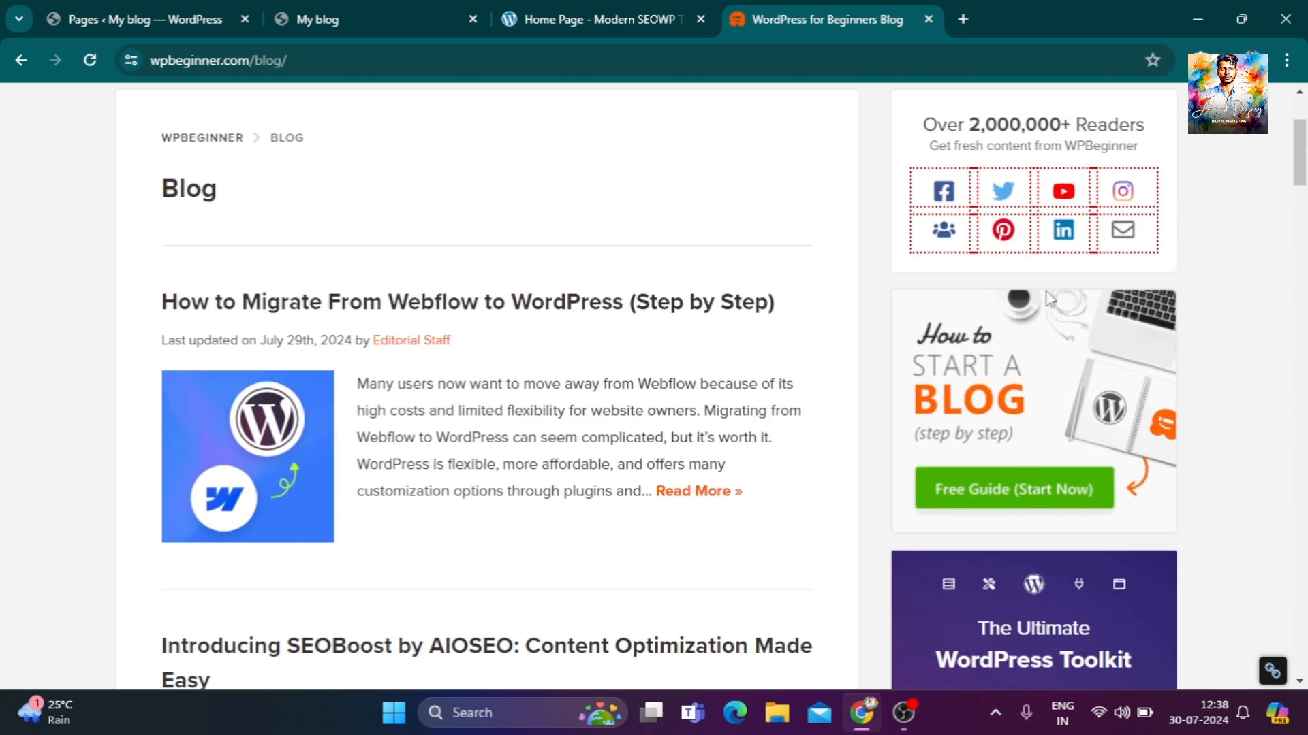
pyautogui.scroll(-3, 1050, 300)
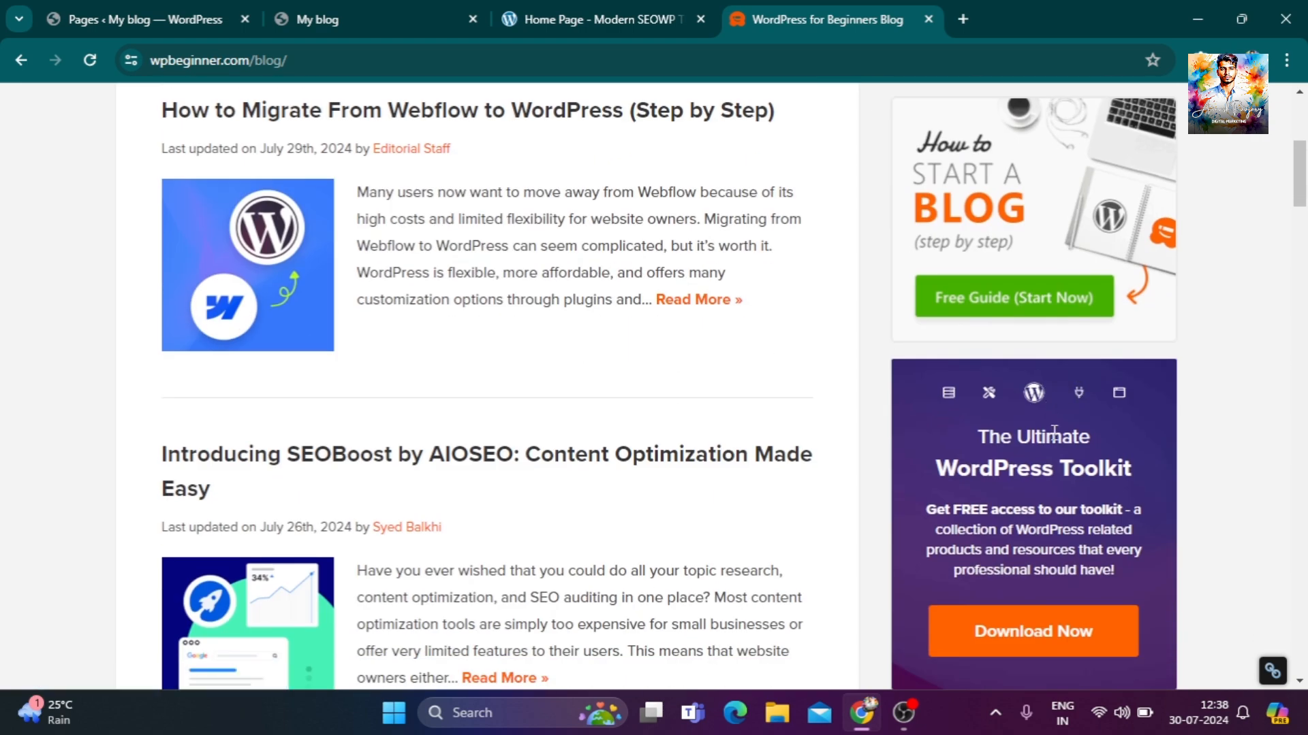
pyautogui.scroll(-6, 1054, 434)
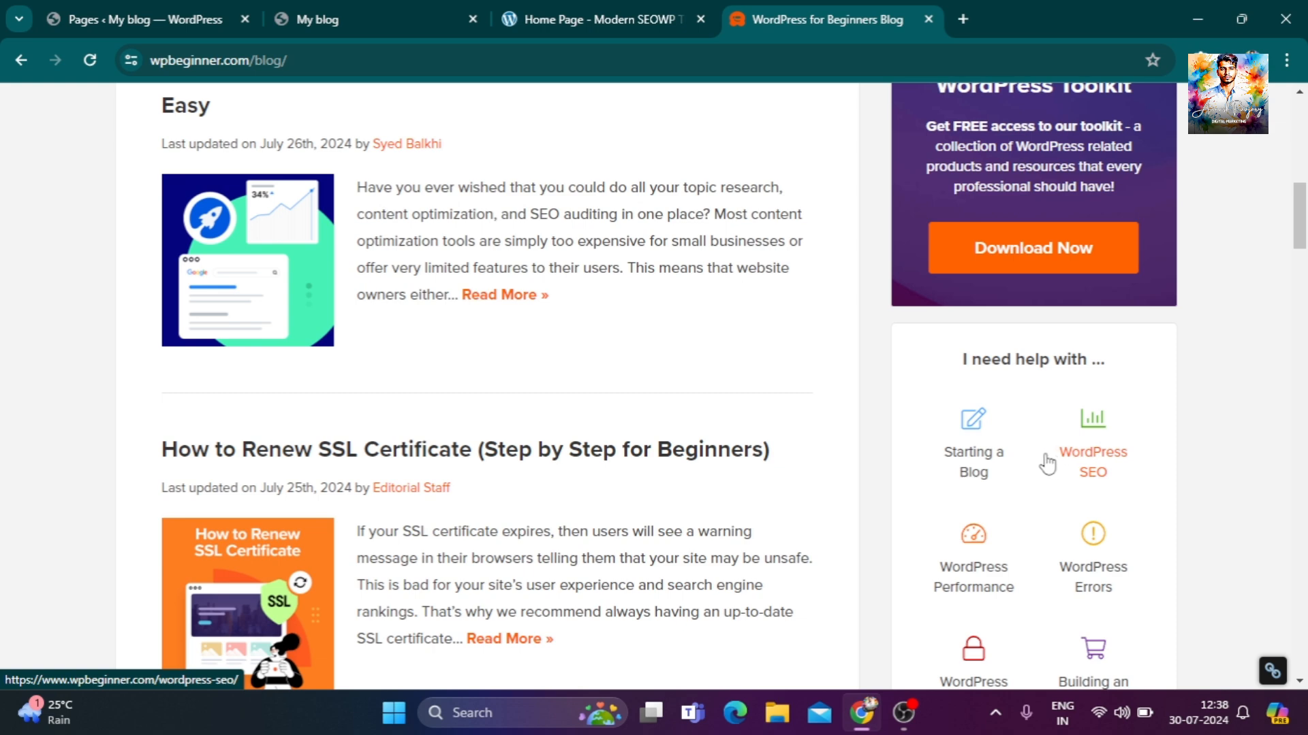
pyautogui.scroll(-4, 1046, 466)
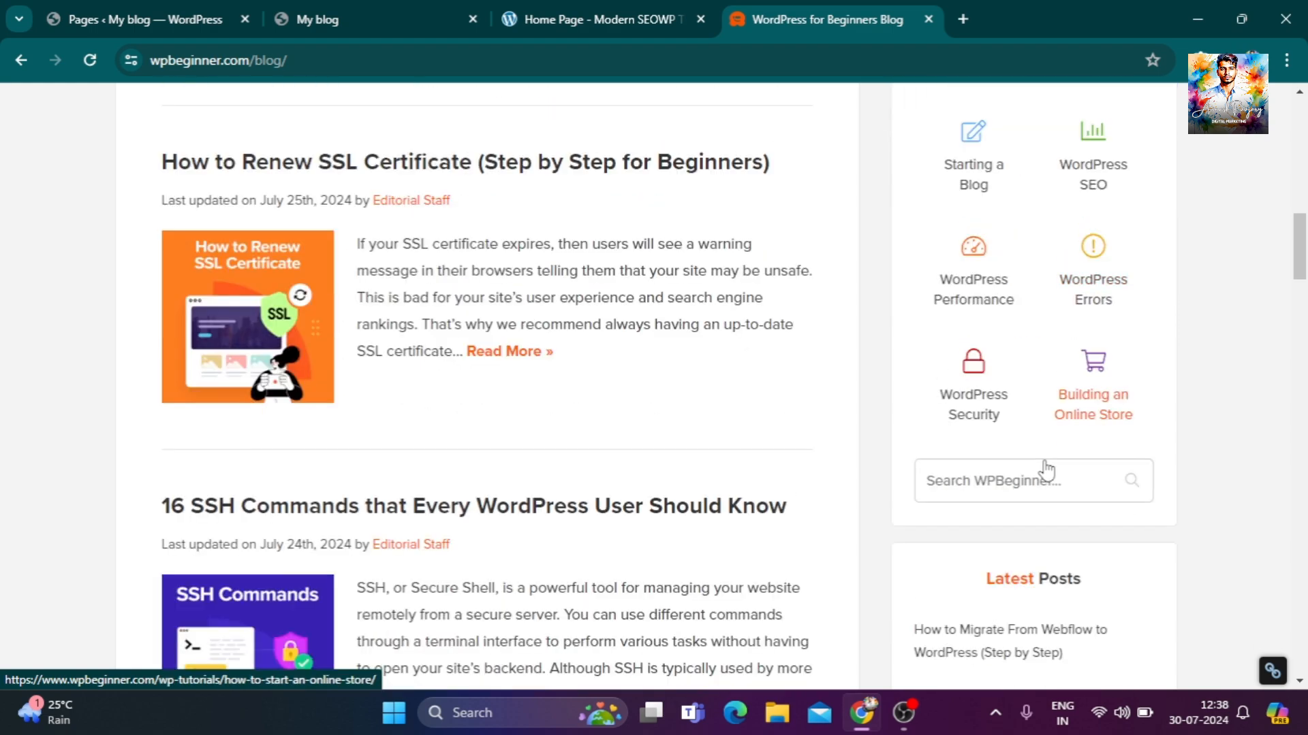
# Examine the lower sidebar sections of the blog: Latest Posts, Useful WordPress Guides and the top commenters list.
pyautogui.scroll(-4, 1062, 498)
pyautogui.scroll(-5, 1079, 527)
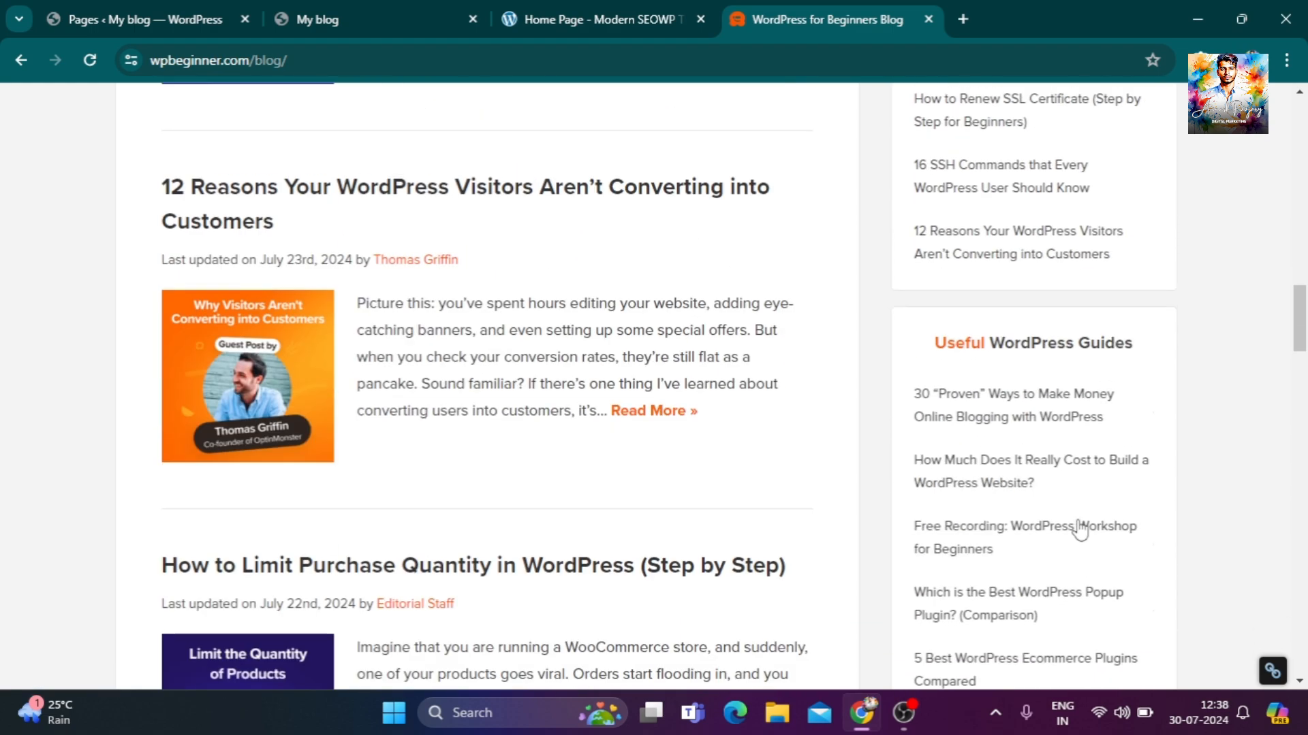
pyautogui.scroll(-3, 1074, 527)
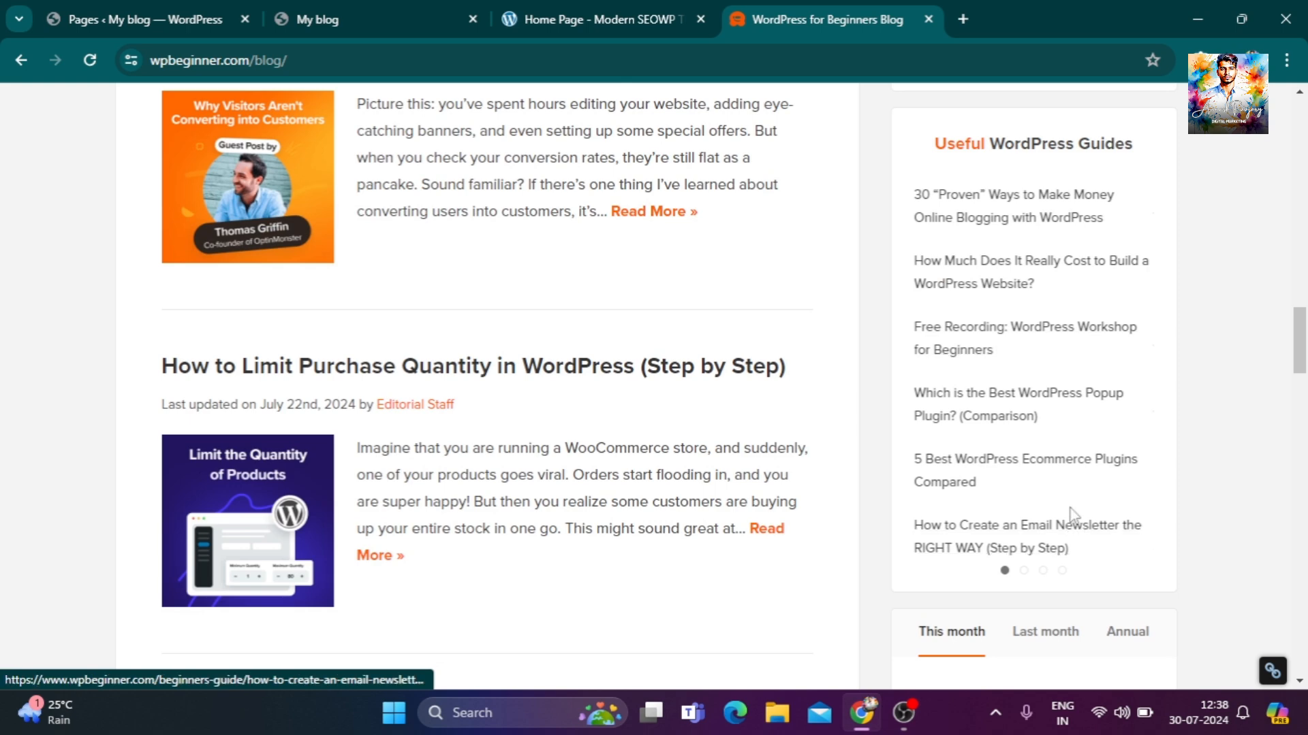
pyautogui.scroll(-4, 1072, 524)
pyautogui.scroll(-1, 1070, 520)
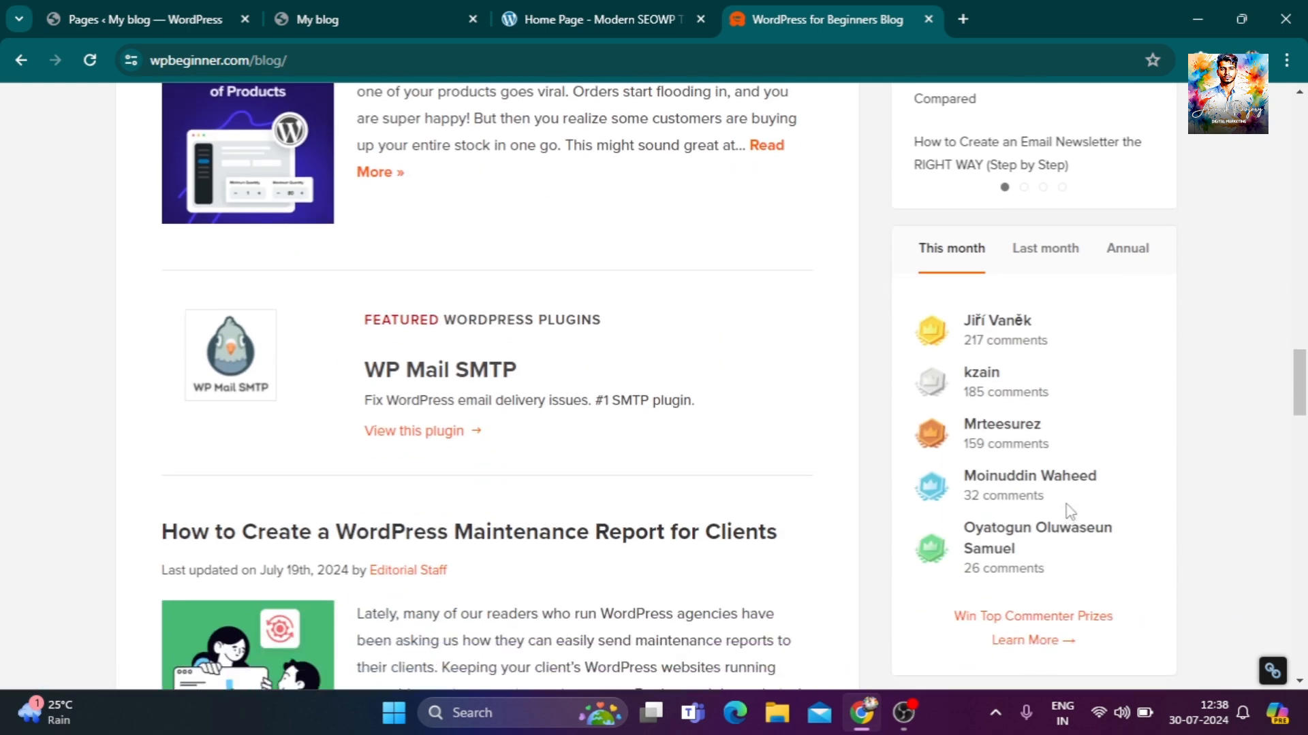
pyautogui.scroll(-5, 1063, 512)
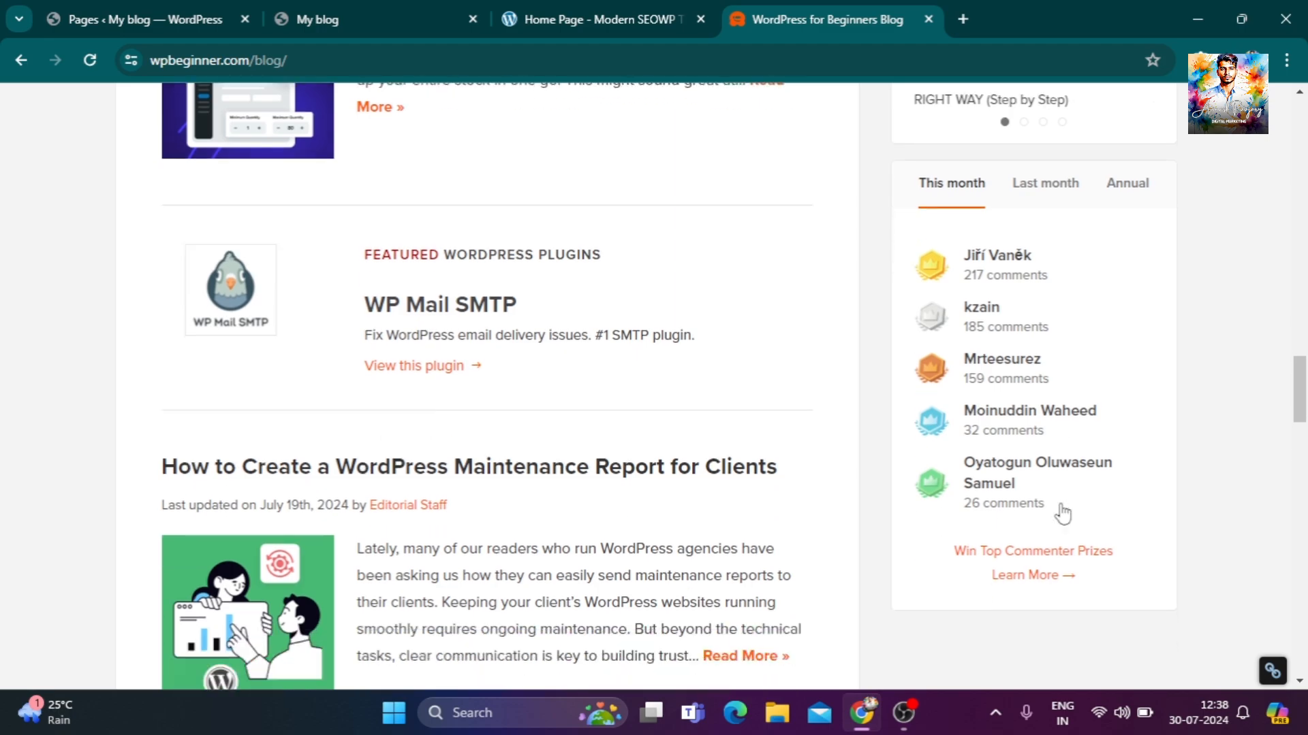
# Review the blog's sidebar once more from beginning to end, and close the WPBeginner browser tab.
pyautogui.scroll(6, 1066, 512)
pyautogui.scroll(20, 1065, 512)
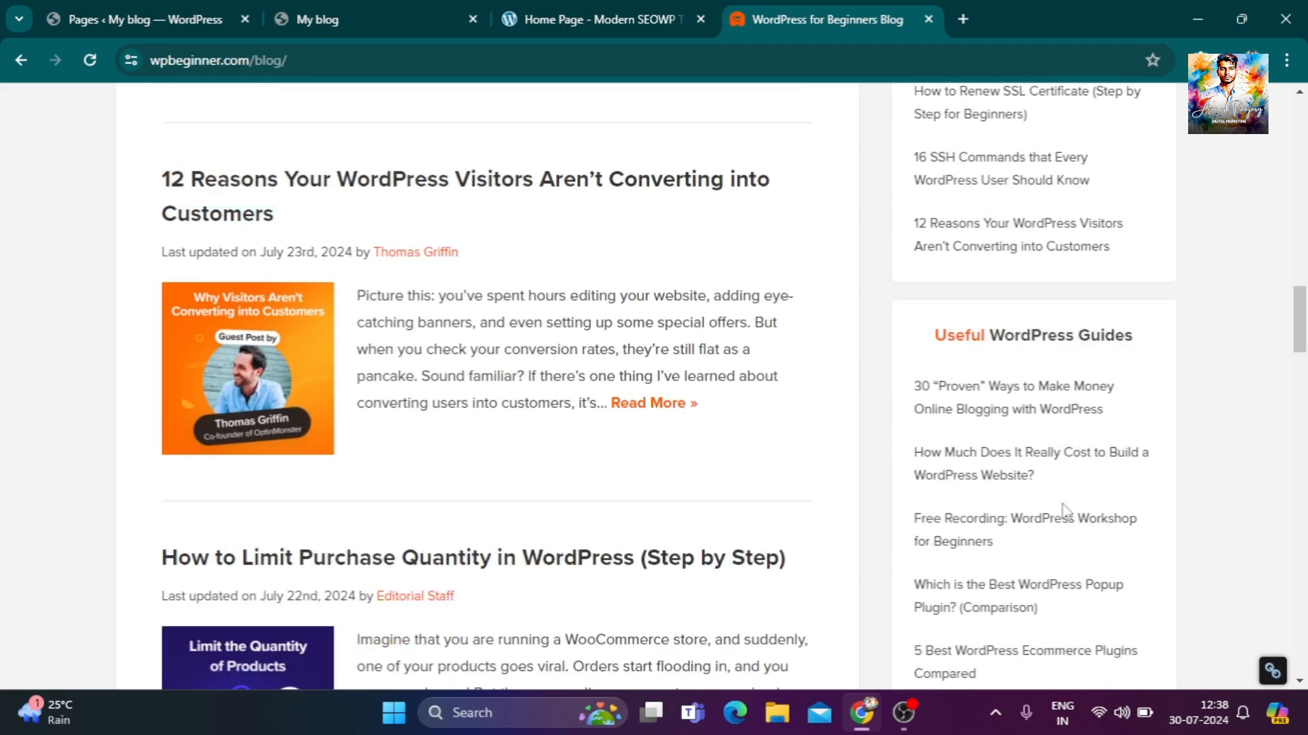
pyautogui.scroll(2, 1065, 512)
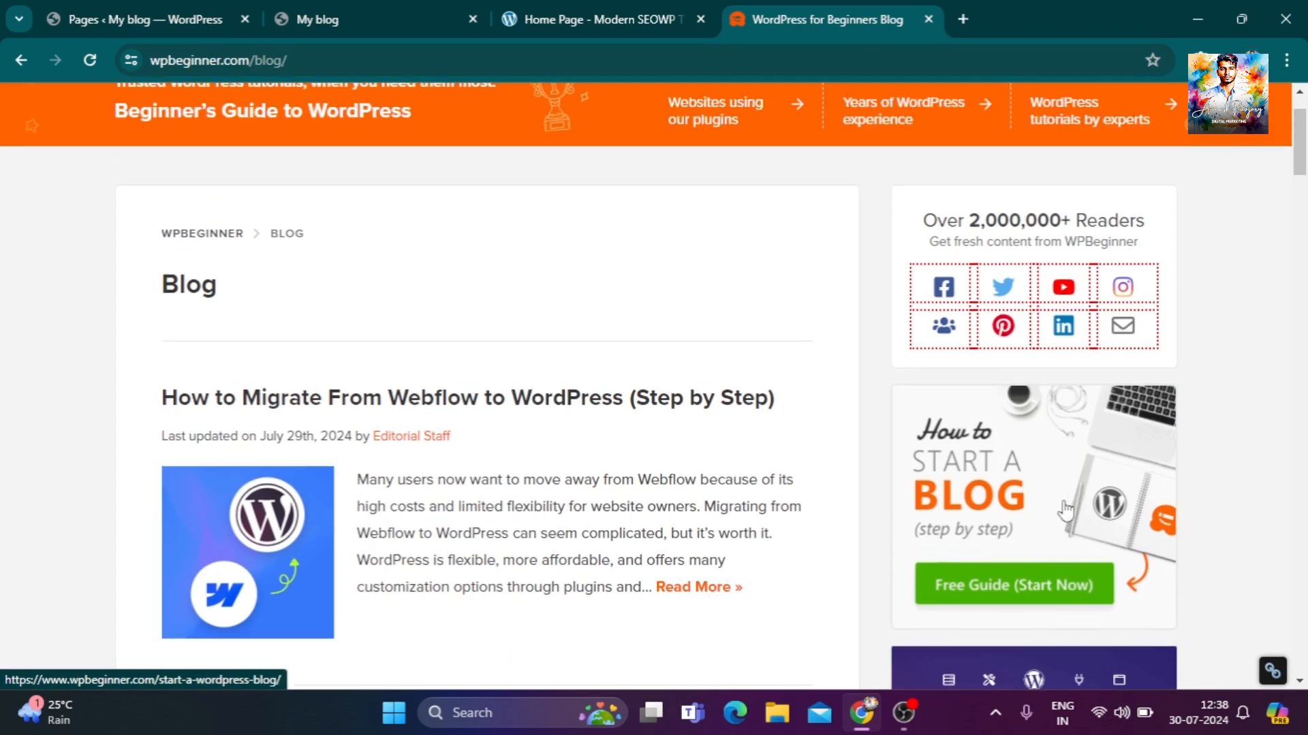
pyautogui.scroll(-4, 1065, 513)
pyautogui.scroll(-20, 1066, 513)
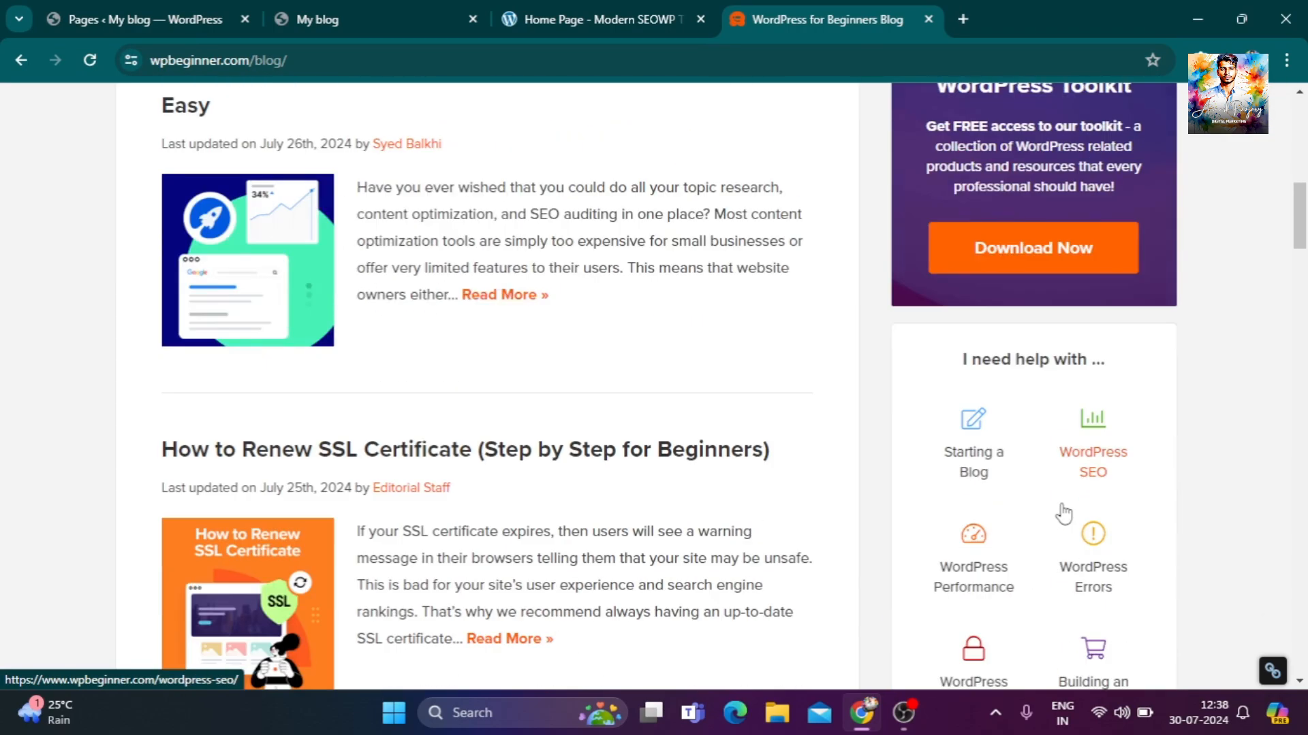
pyautogui.scroll(-15, 1065, 512)
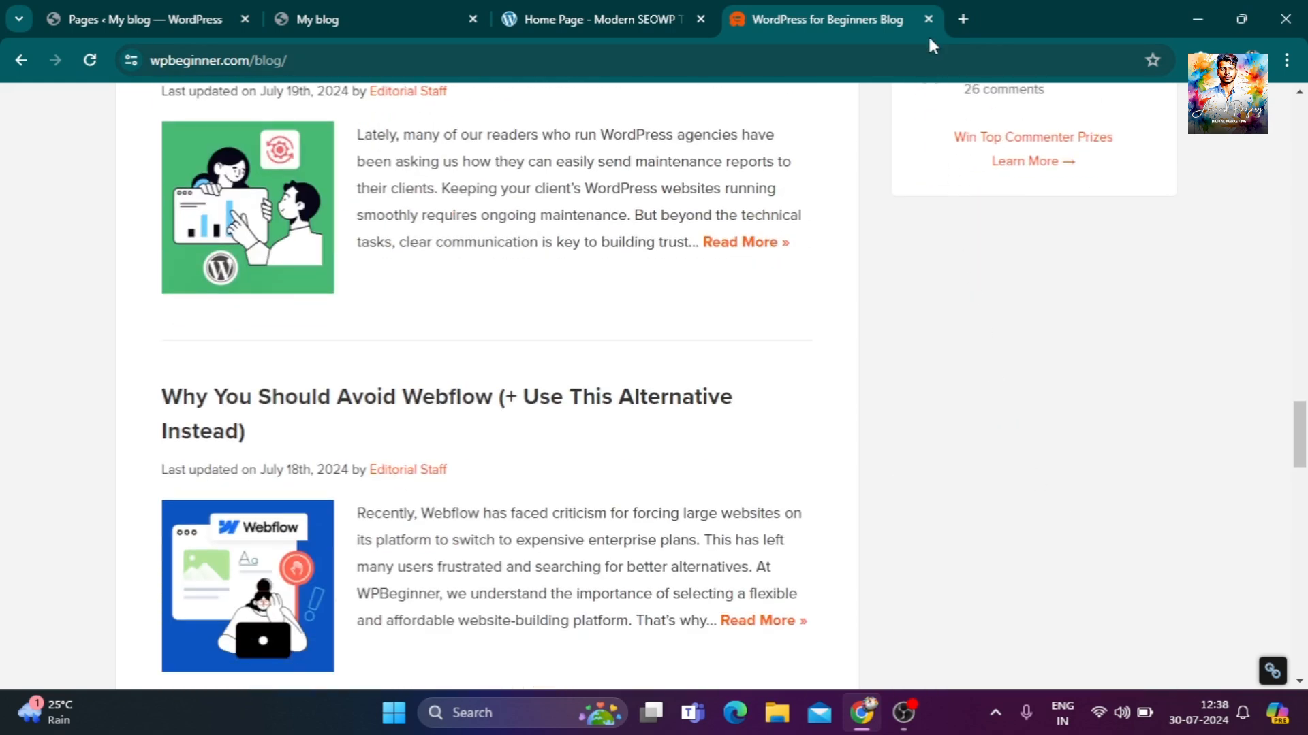
pyautogui.click(928, 19)
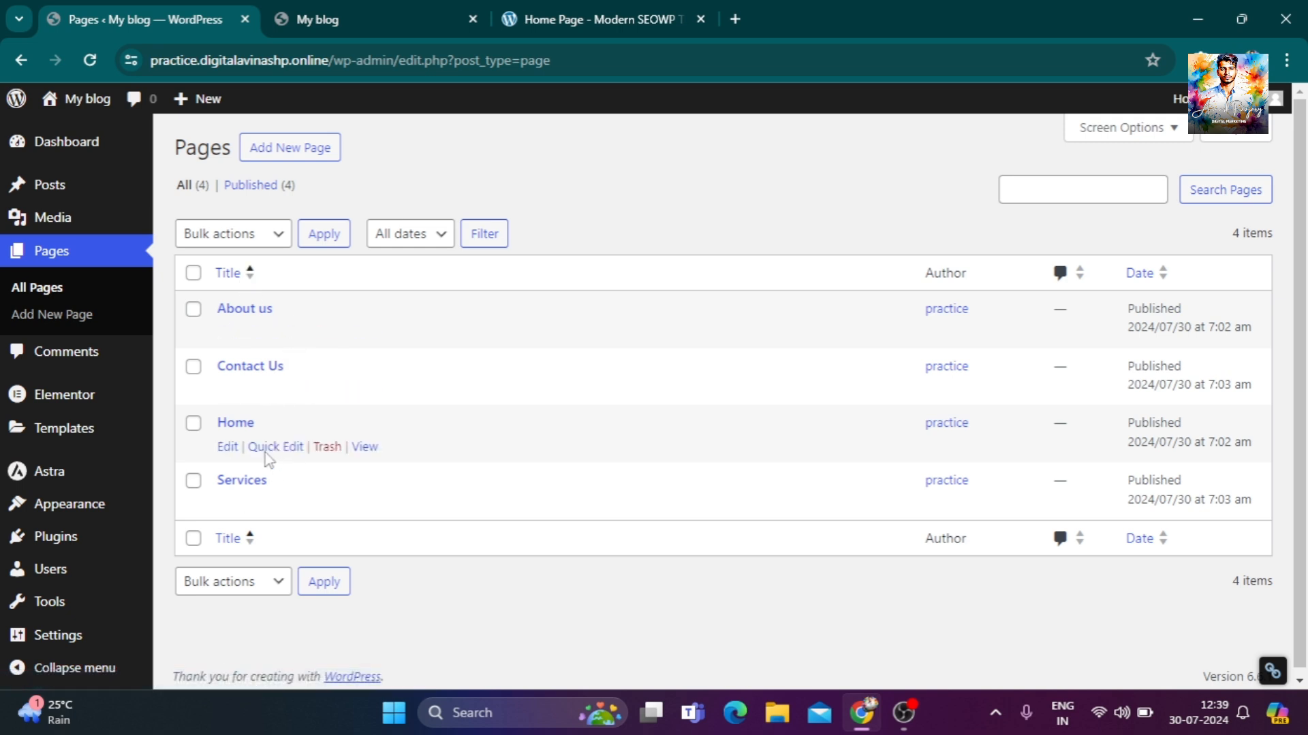
# Open the Home page for editing from the page list, check its Astra settings, and launch it in Elementor.
pyautogui.click(225, 450)
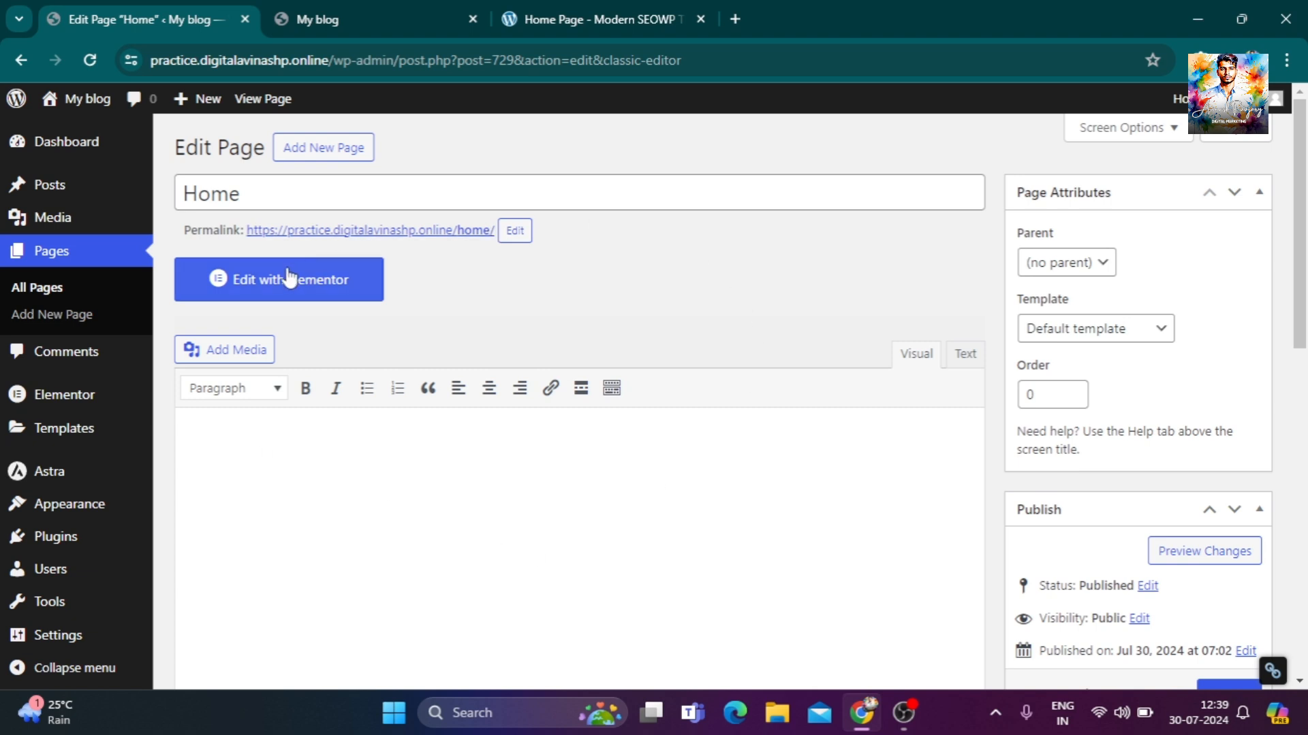
pyautogui.rightClick(297, 275)
pyautogui.click(640, 374)
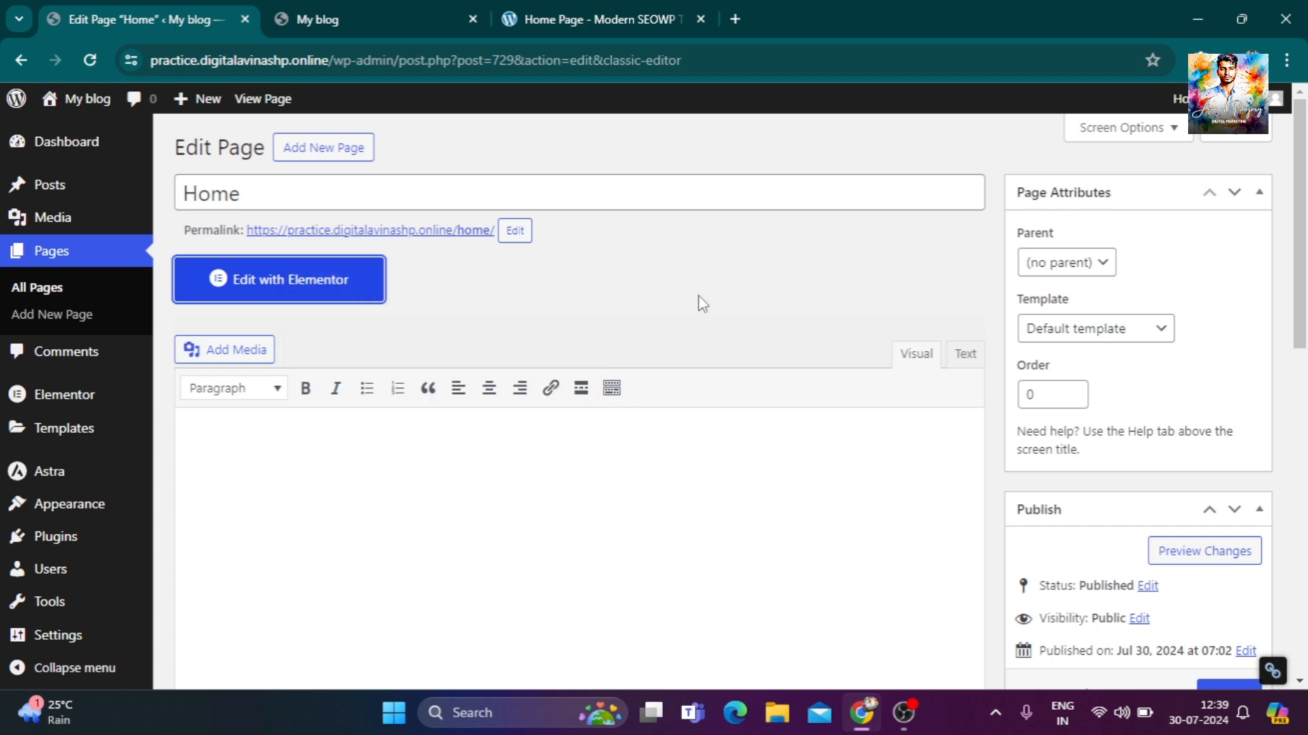
pyautogui.scroll(-5, 947, 481)
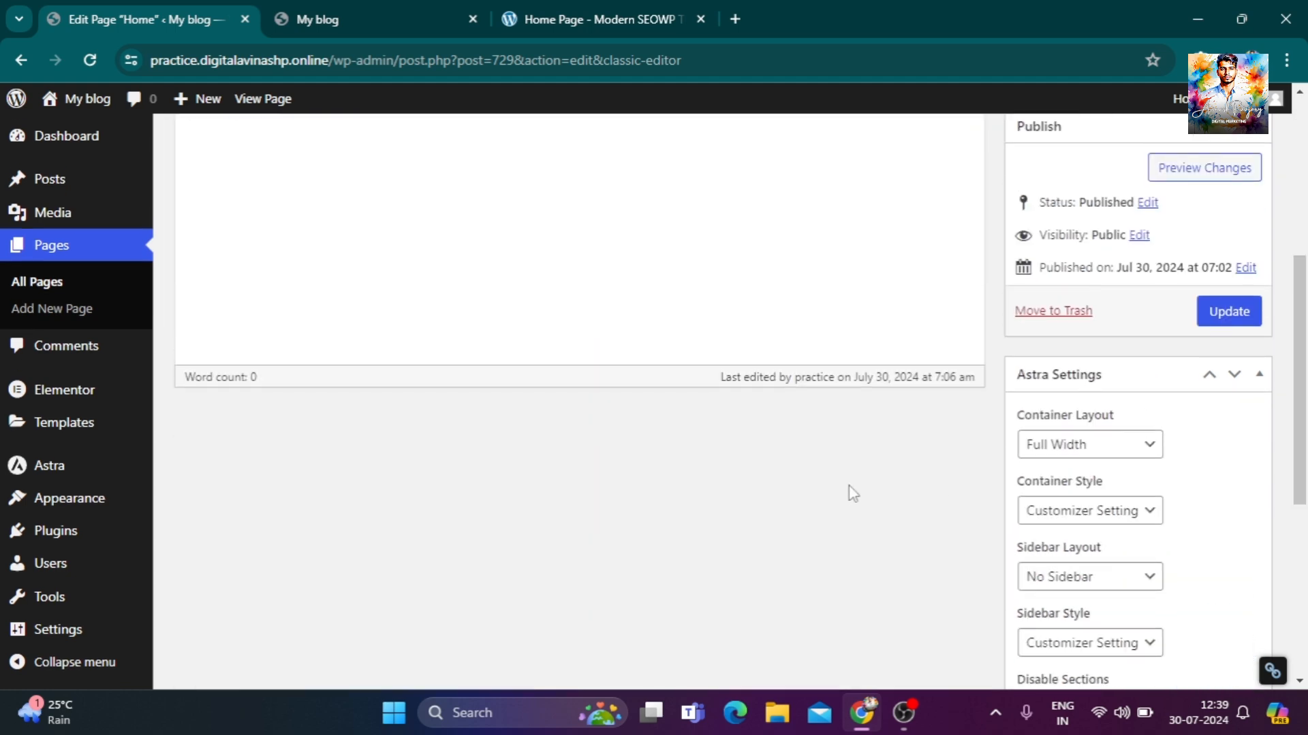
pyautogui.scroll(5, 850, 490)
pyautogui.click(292, 289)
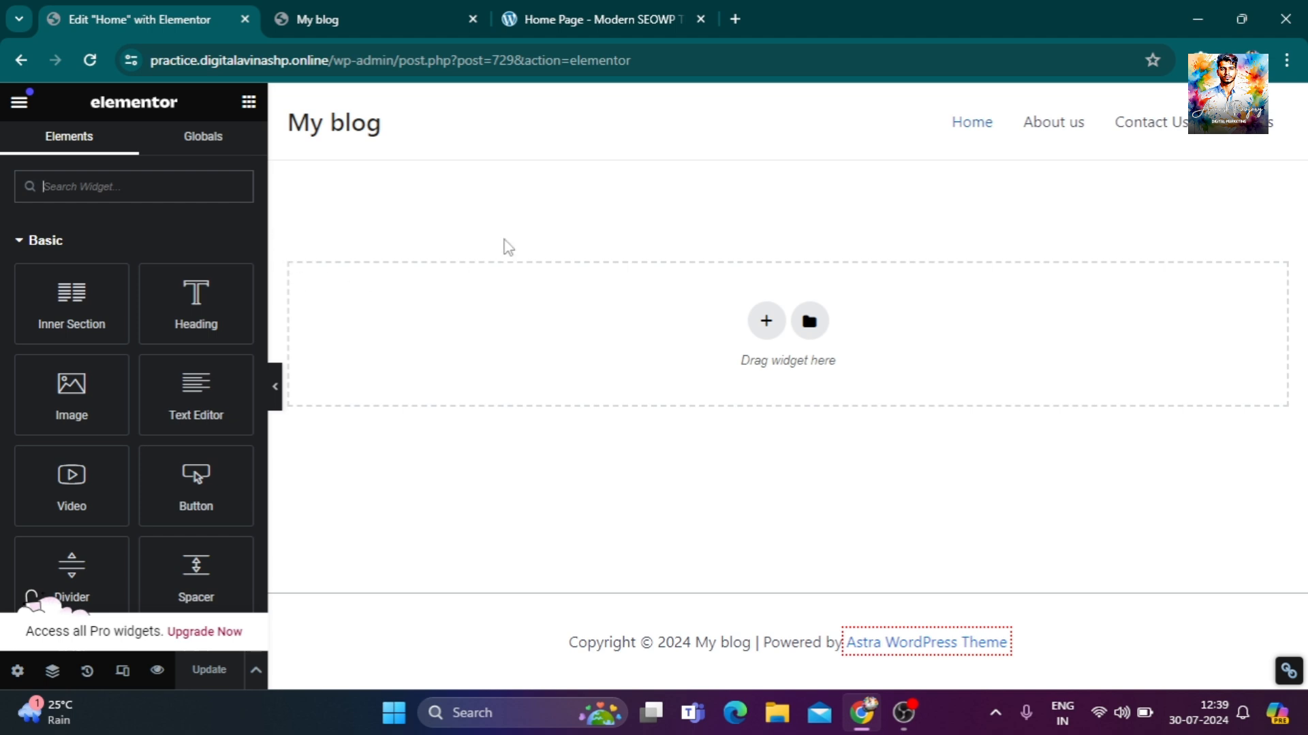
# Review the hero section and service cards of the Modern SEOWP demo home page, and return to the Elementor editor.
pyautogui.click(657, 21)
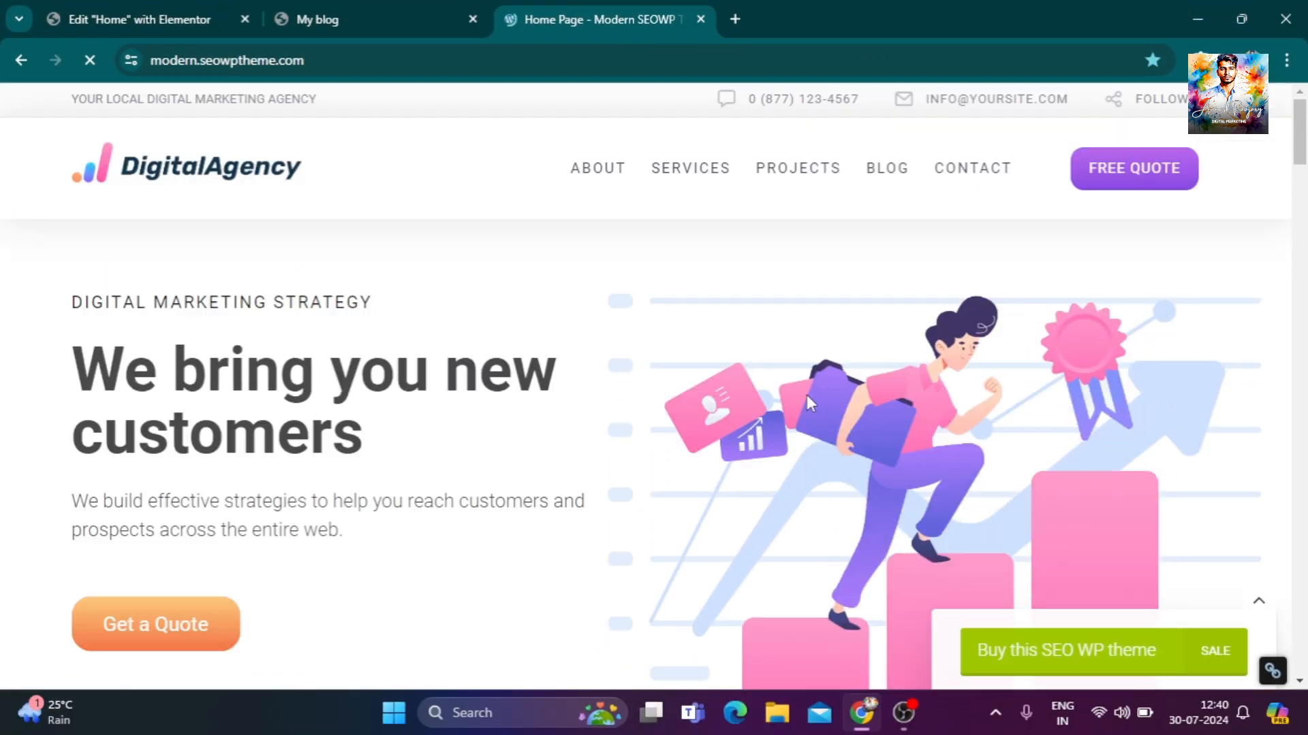
pyautogui.scroll(-5, 807, 401)
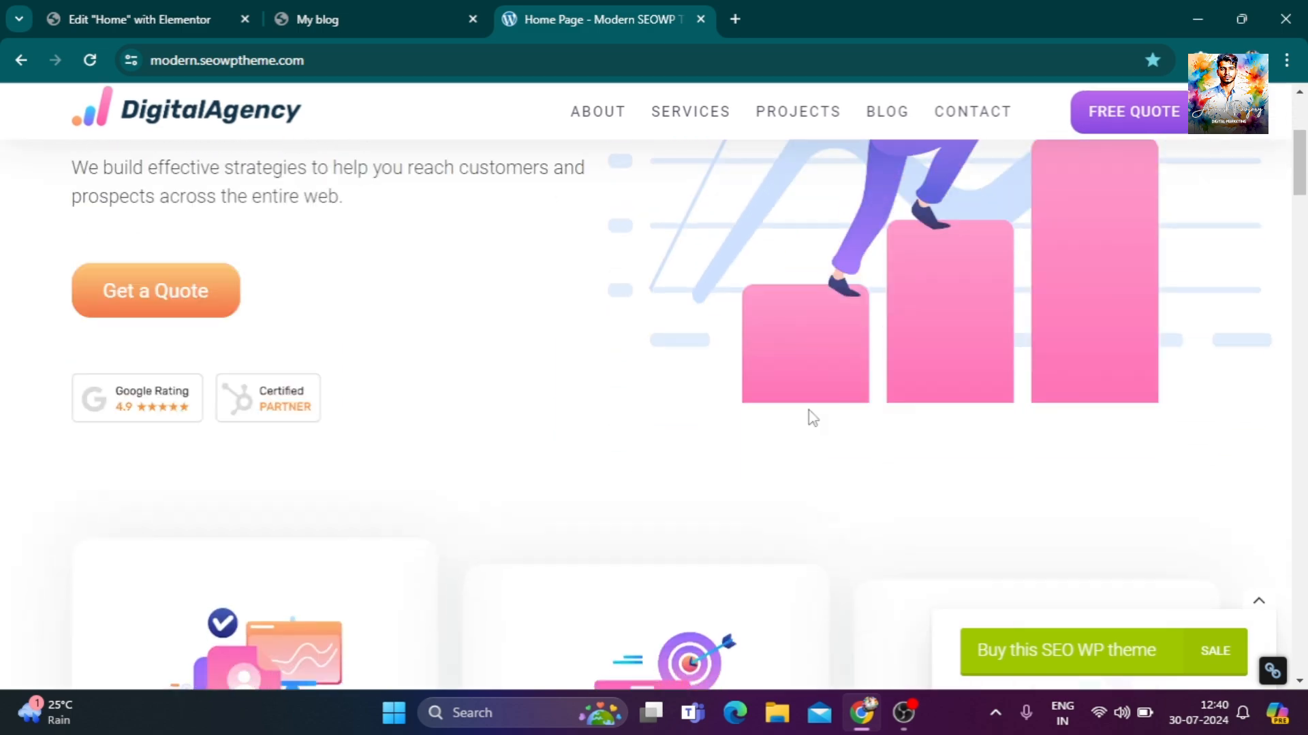
pyautogui.scroll(-10, 811, 426)
pyautogui.scroll(5, 819, 446)
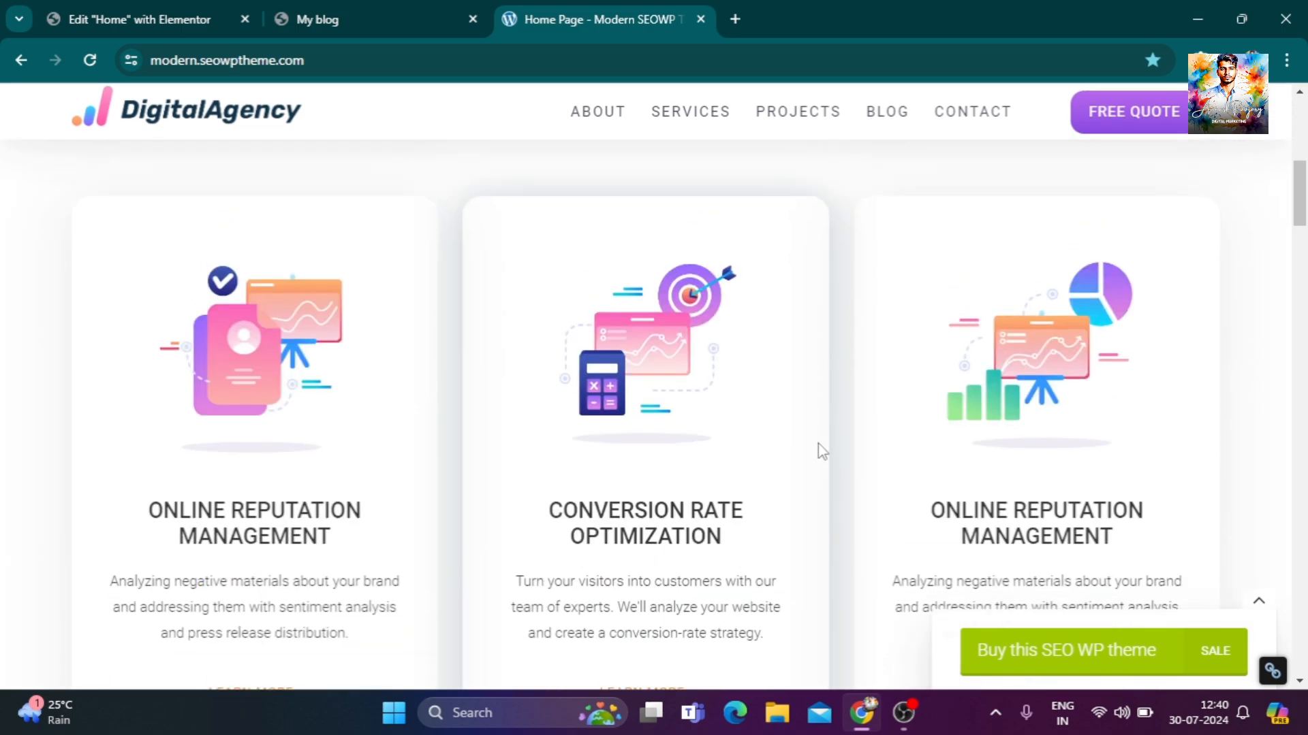
pyautogui.scroll(7, 822, 450)
pyautogui.scroll(-1, 824, 447)
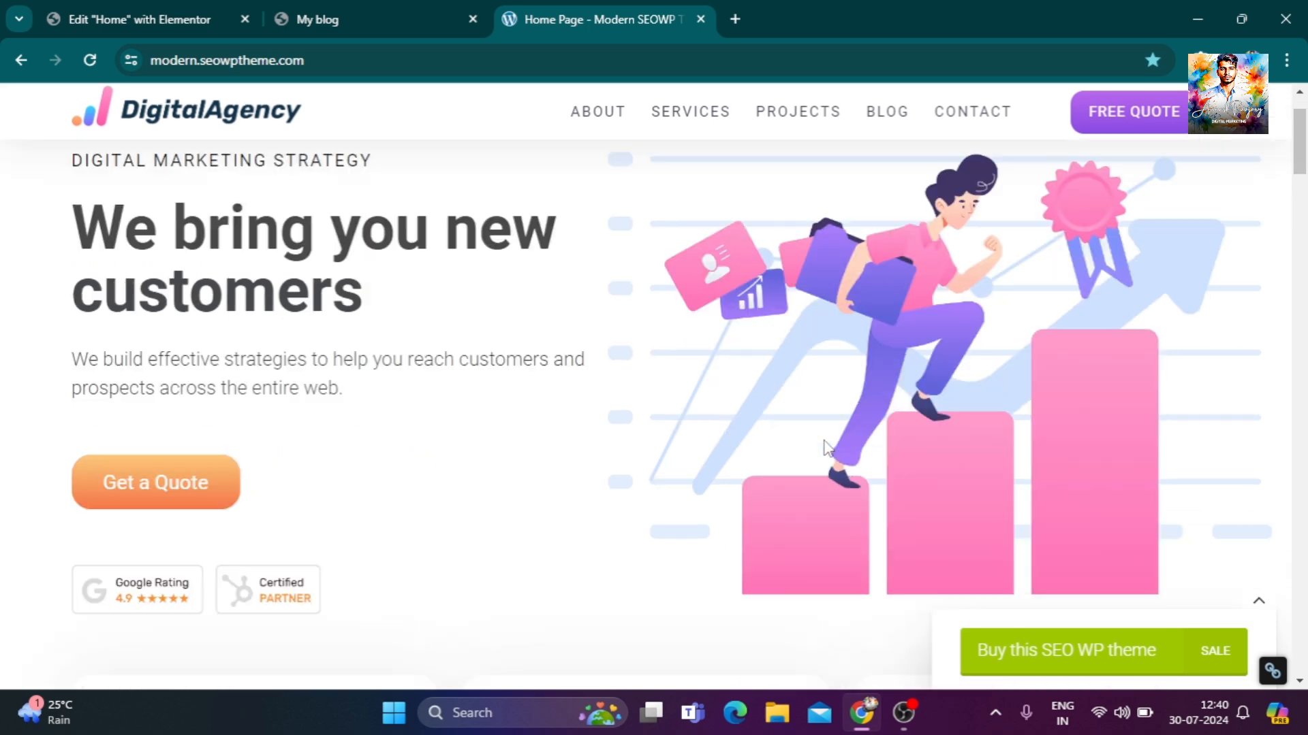
pyautogui.click(170, 10)
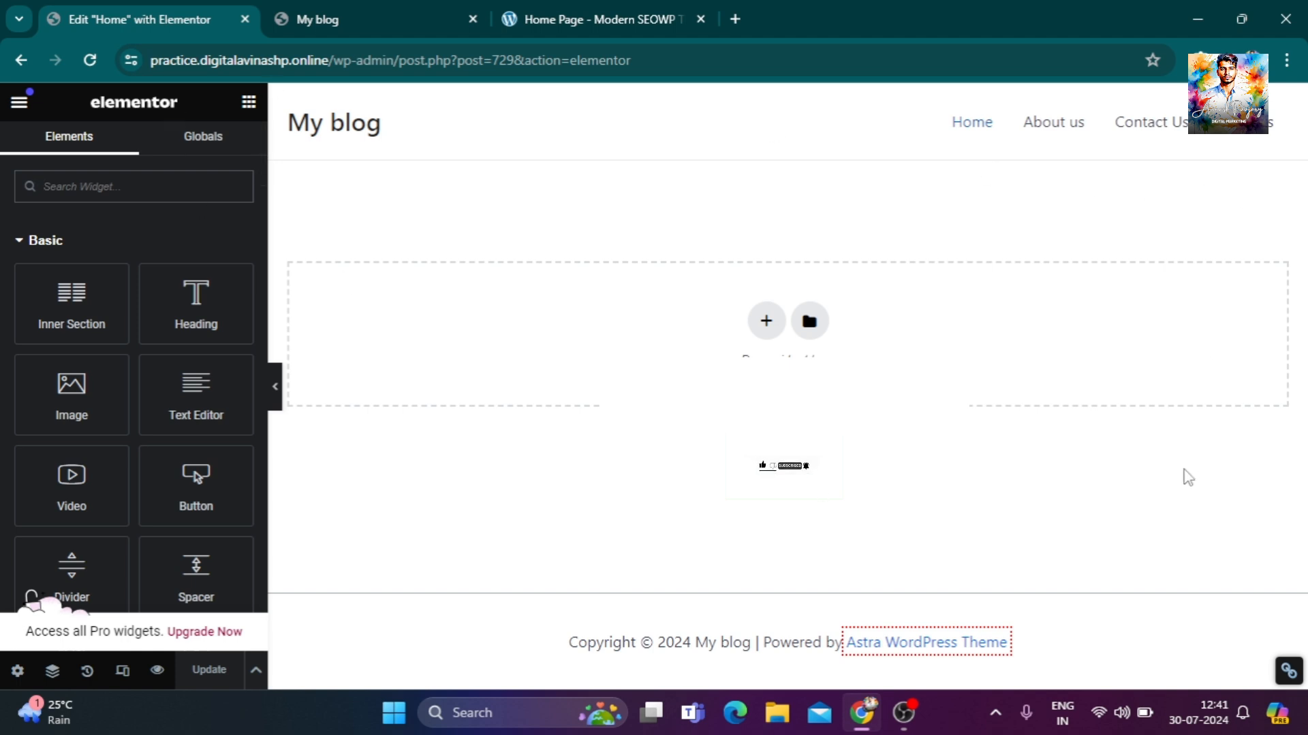
# Look through Elementor's Basic and Pro widgets and return to the start of the list.
pyautogui.scroll(-5, 166, 324)
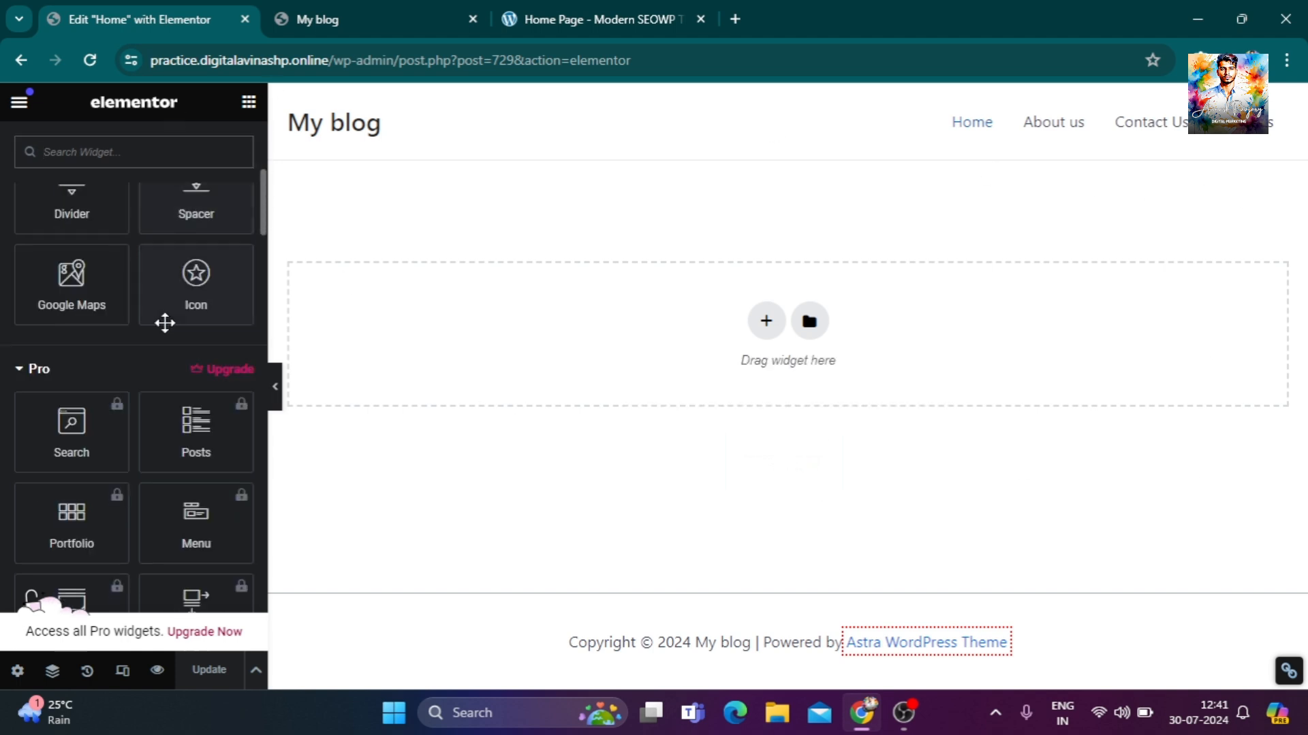
pyautogui.scroll(-4, 199, 415)
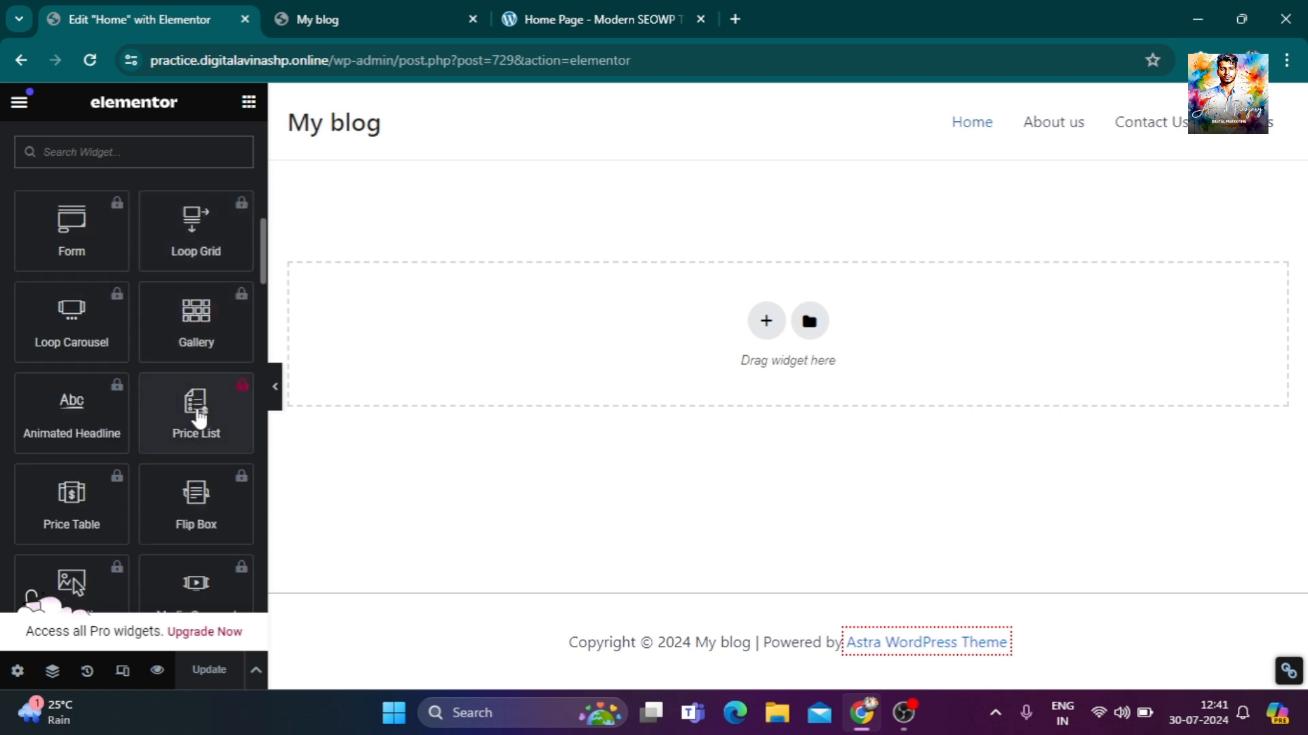
pyautogui.scroll(4, 201, 422)
pyautogui.scroll(5, 204, 429)
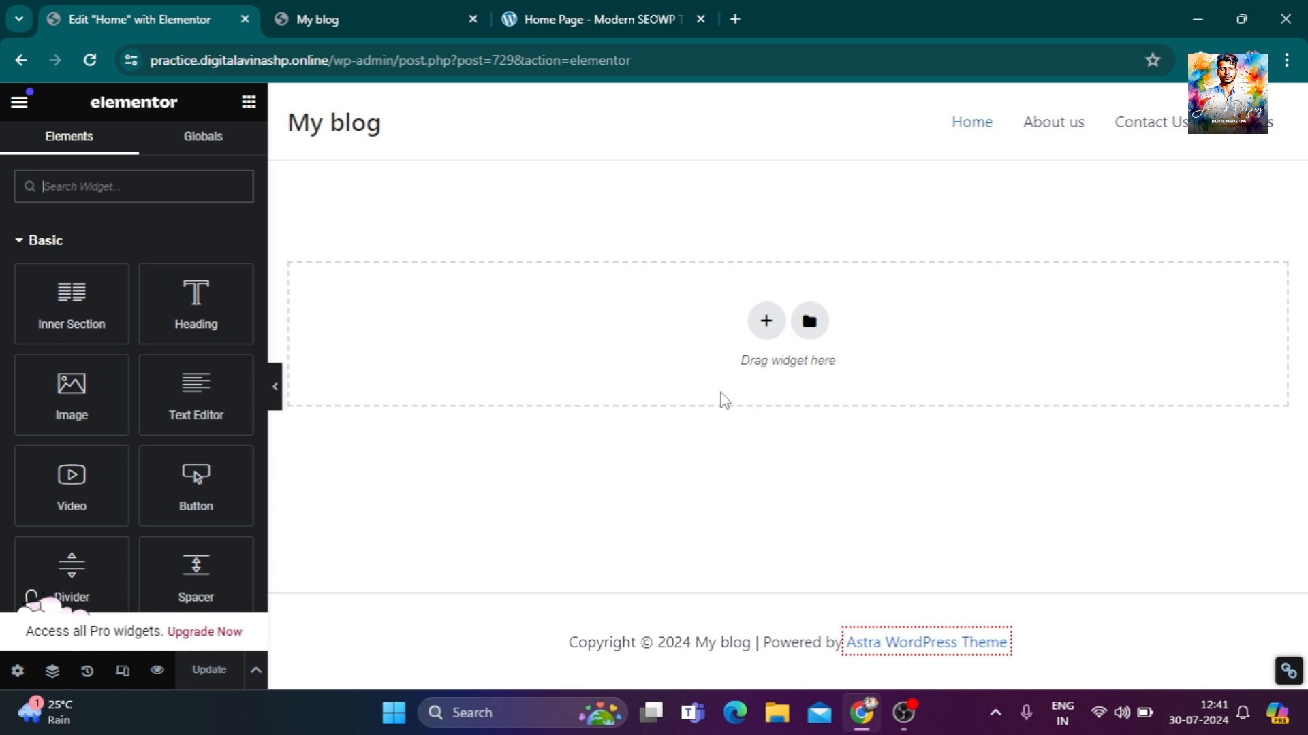
# Compare the demo site's header and hero section with the empty Home page in the Elementor editor.
pyautogui.click(631, 19)
pyautogui.scroll(2, 729, 423)
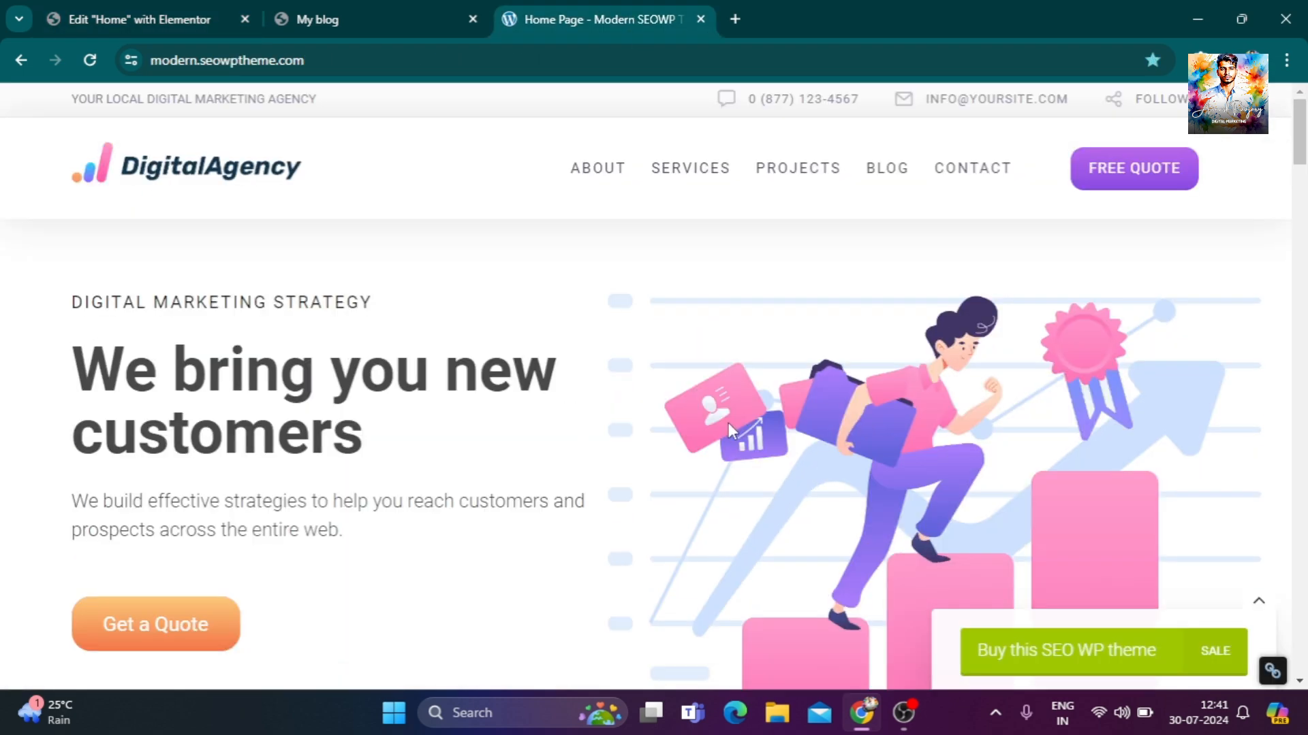
pyautogui.scroll(-3, 729, 424)
pyautogui.scroll(1, 724, 425)
pyautogui.click(213, 12)
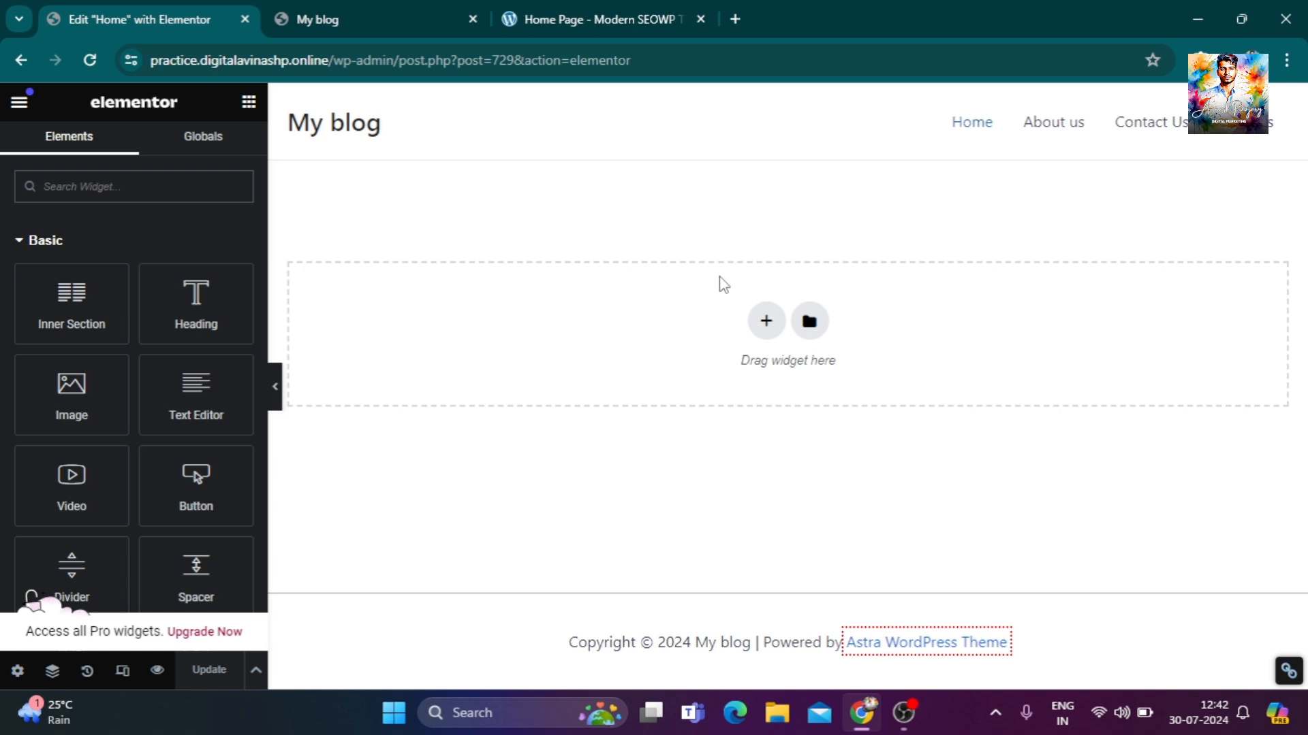
# Check Elementor's widget list again for elements needed to recreate the demo's hero section.
pyautogui.scroll(-3, 231, 385)
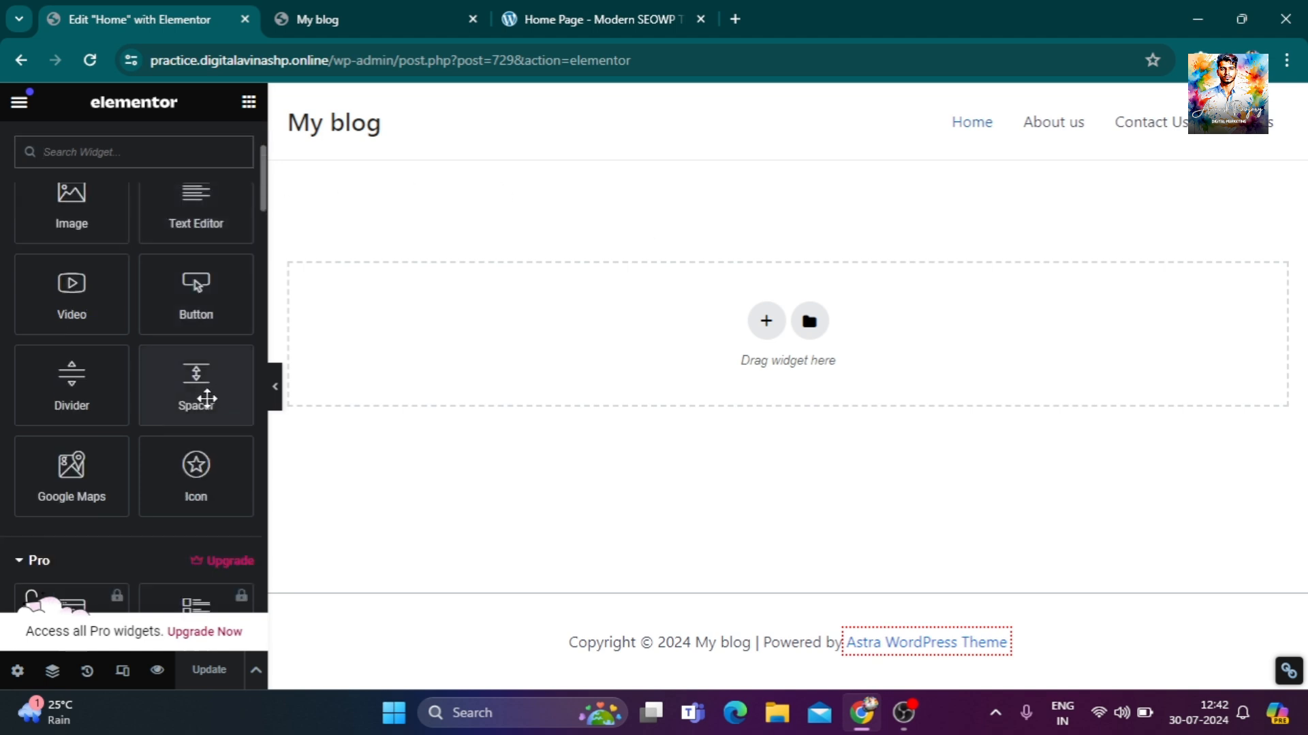
pyautogui.scroll(-3, 207, 398)
pyautogui.scroll(-5, 207, 414)
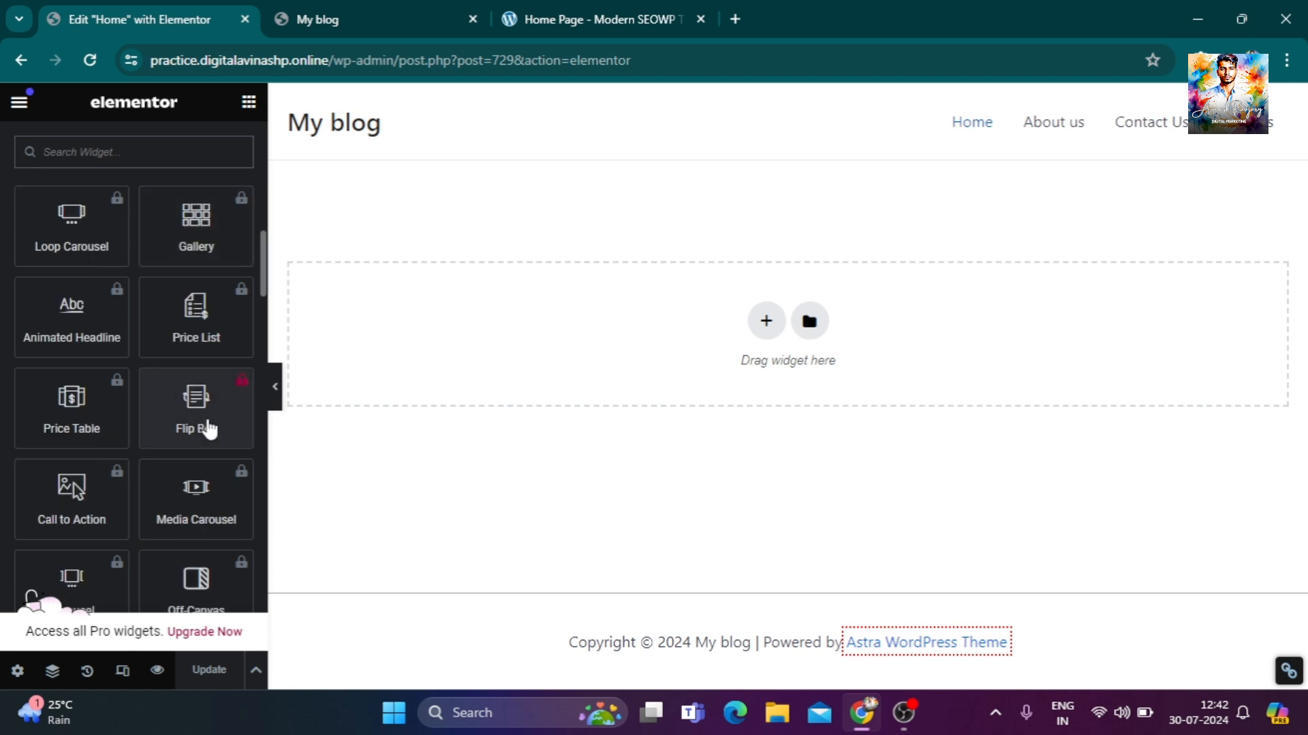
pyautogui.scroll(8, 205, 413)
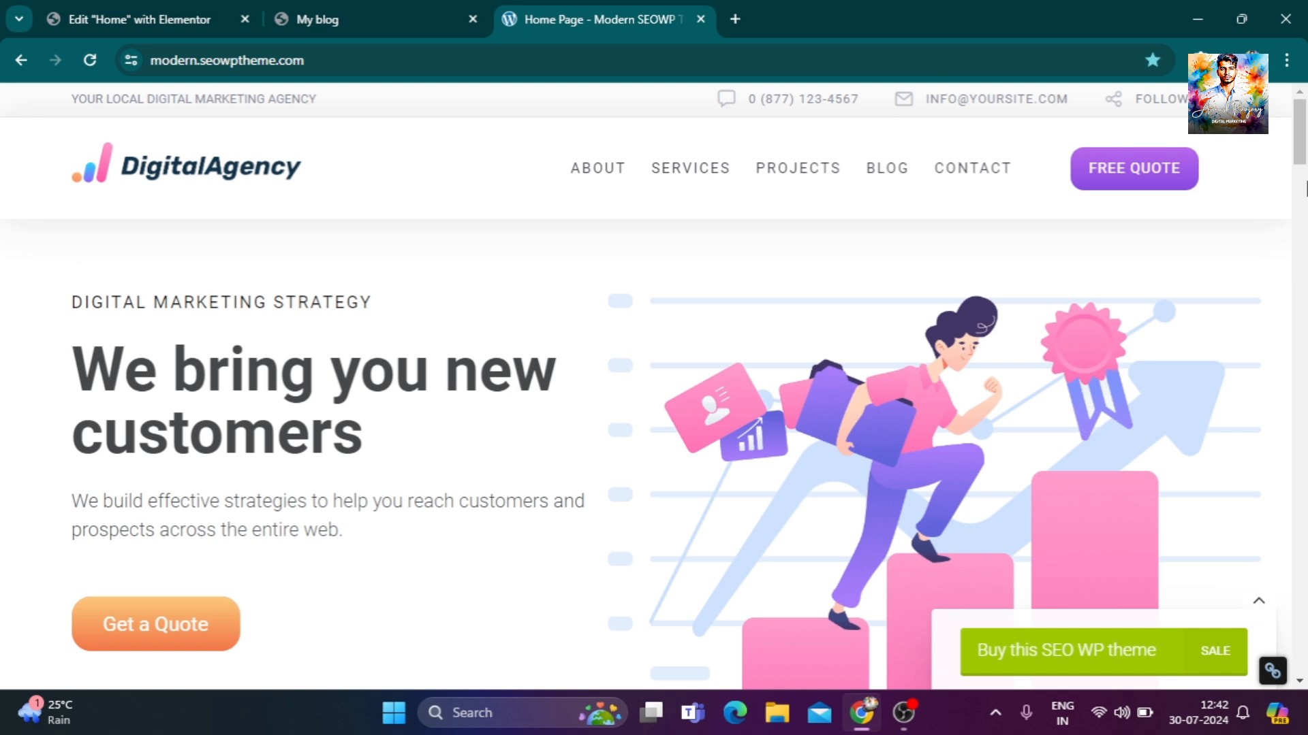
# Check the demo's hero layout, return to the Elementor editor and add a section with two equal columns to the Home page.
pyautogui.scroll(-2, 1304, 153)
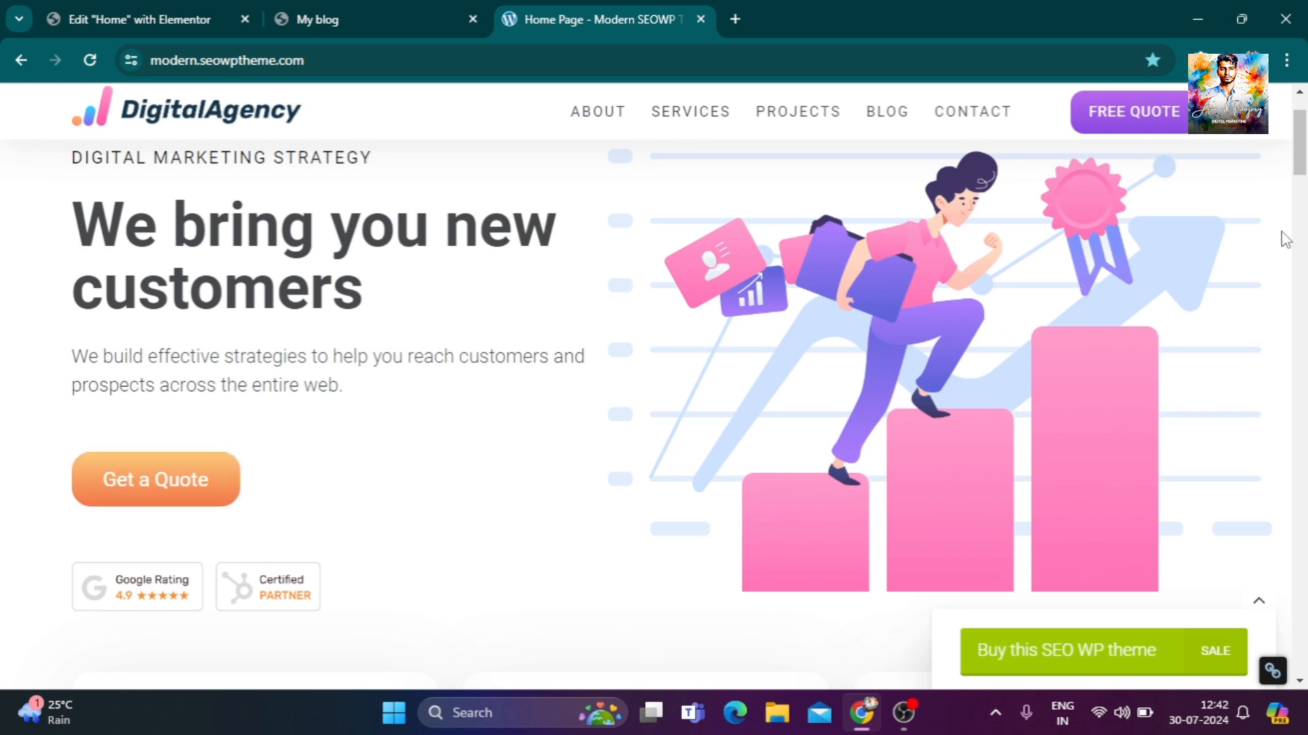
pyautogui.click(398, 13)
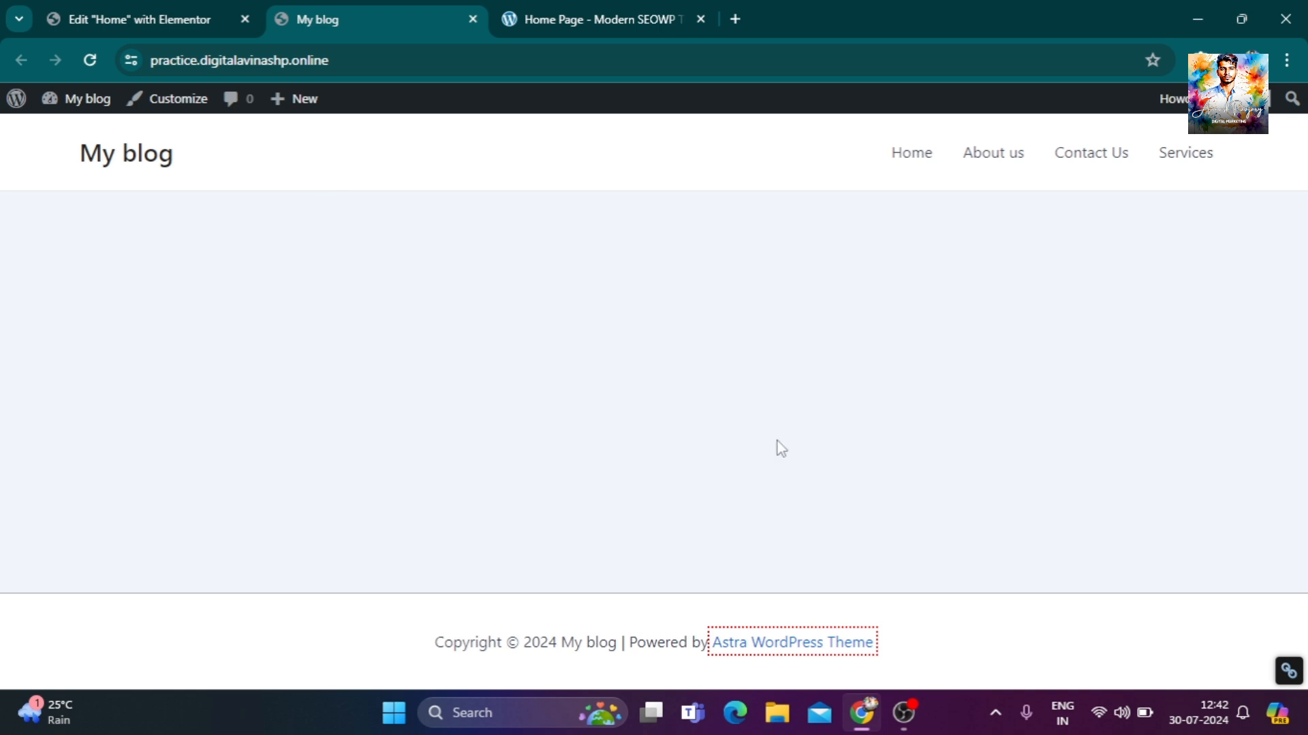
pyautogui.click(217, 8)
pyautogui.click(760, 325)
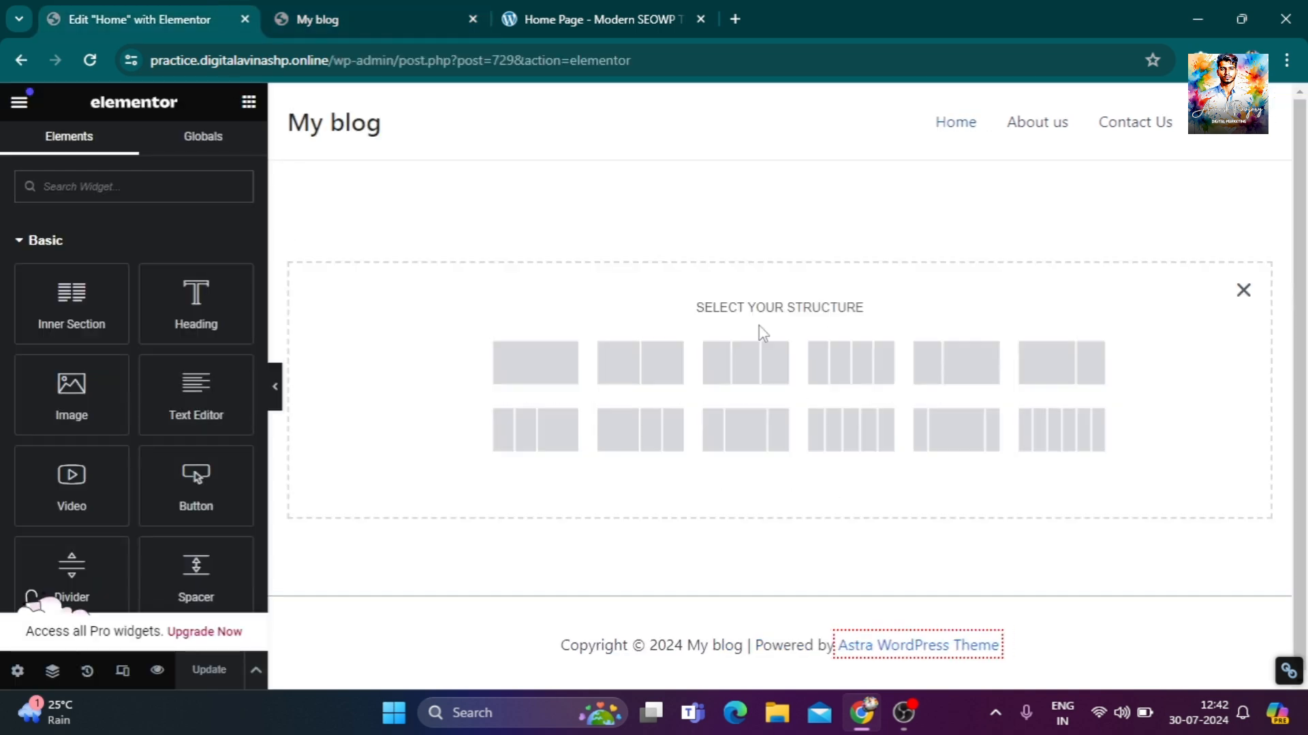
pyautogui.click(650, 380)
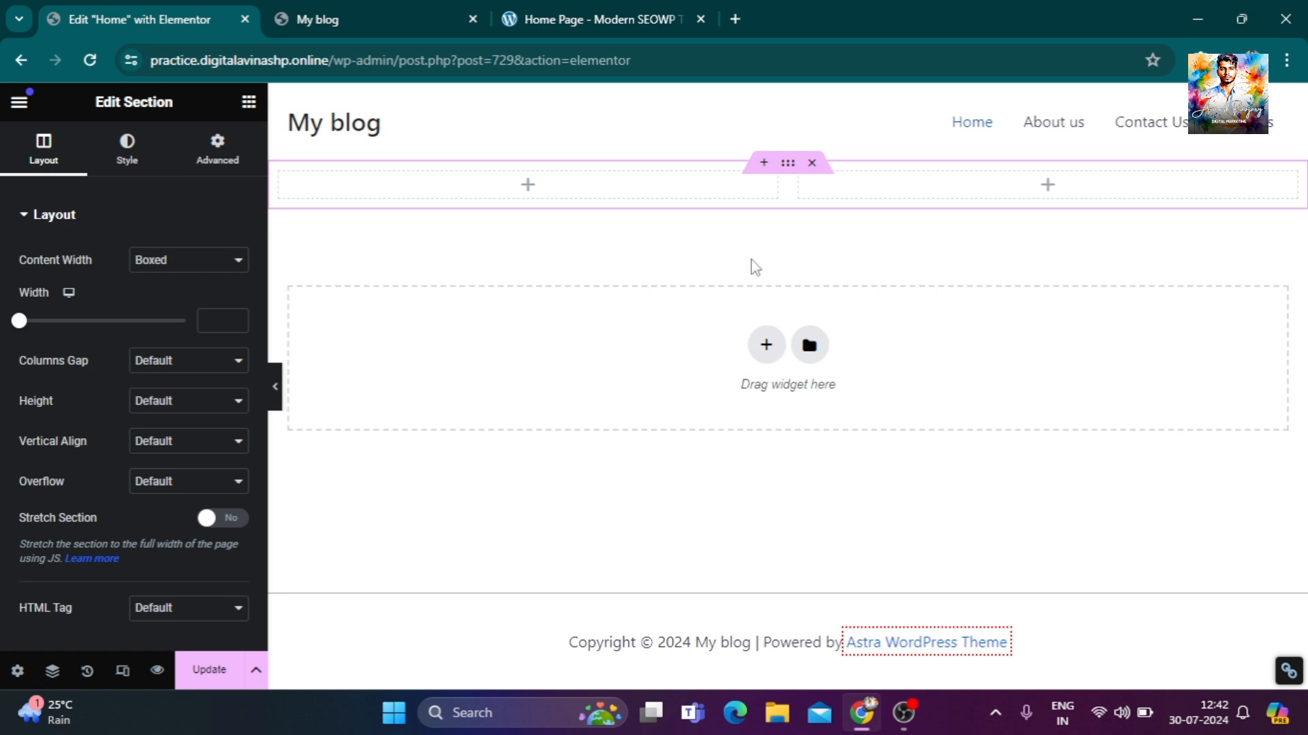
# Compare with the demo's hero text and place a Heading widget in the left column of the new section.
pyautogui.click(596, 15)
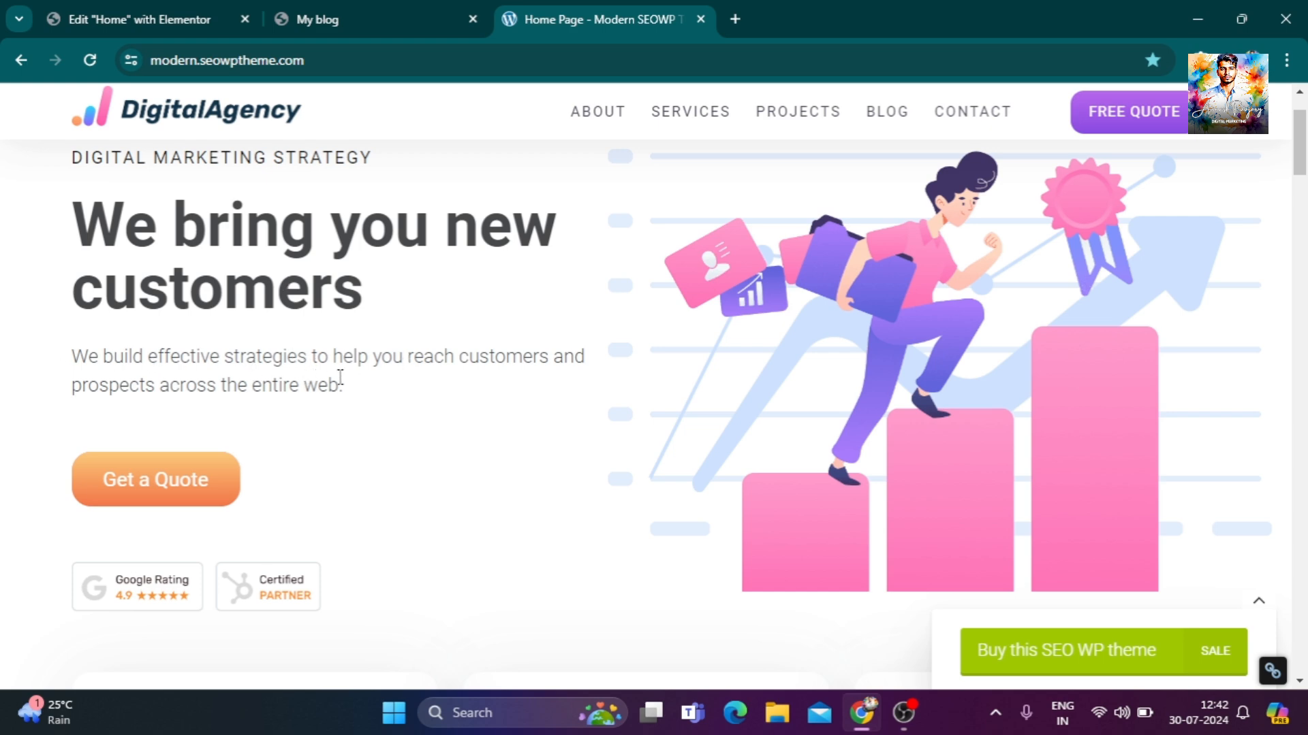
pyautogui.click(374, 9)
pyautogui.click(141, 11)
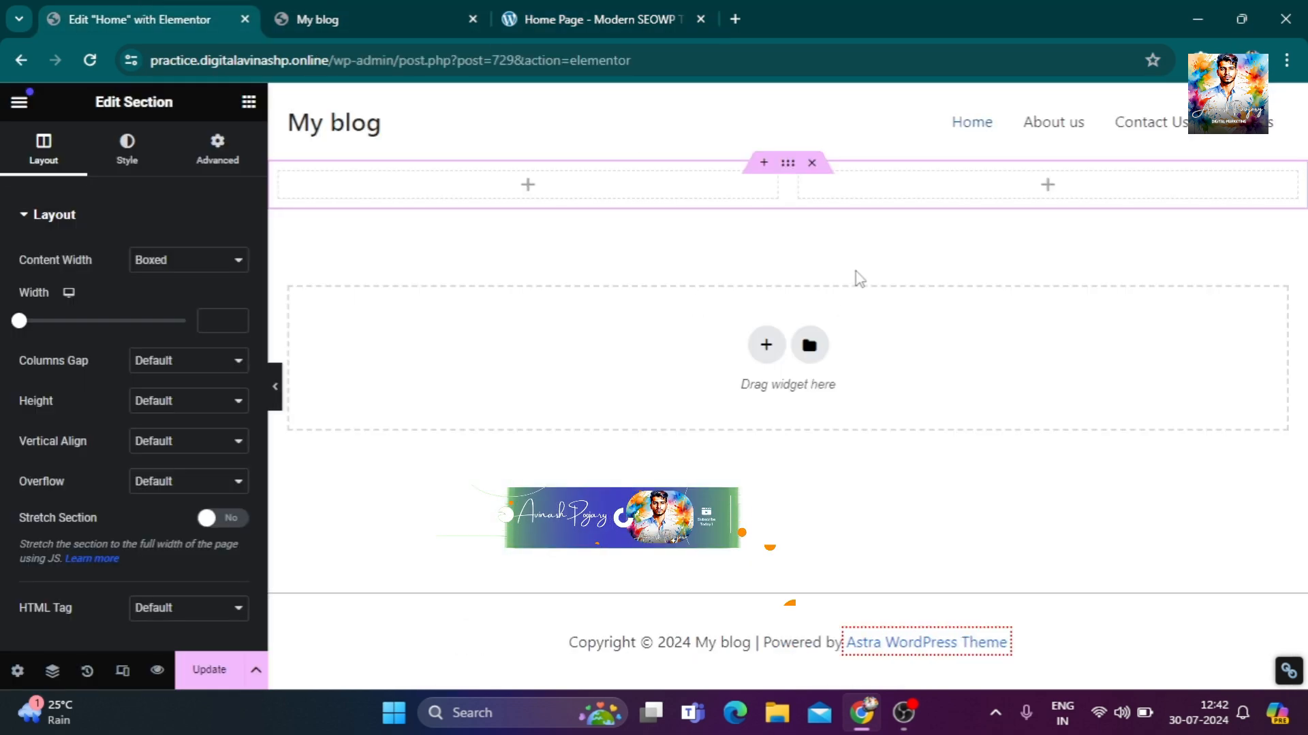
pyautogui.click(529, 186)
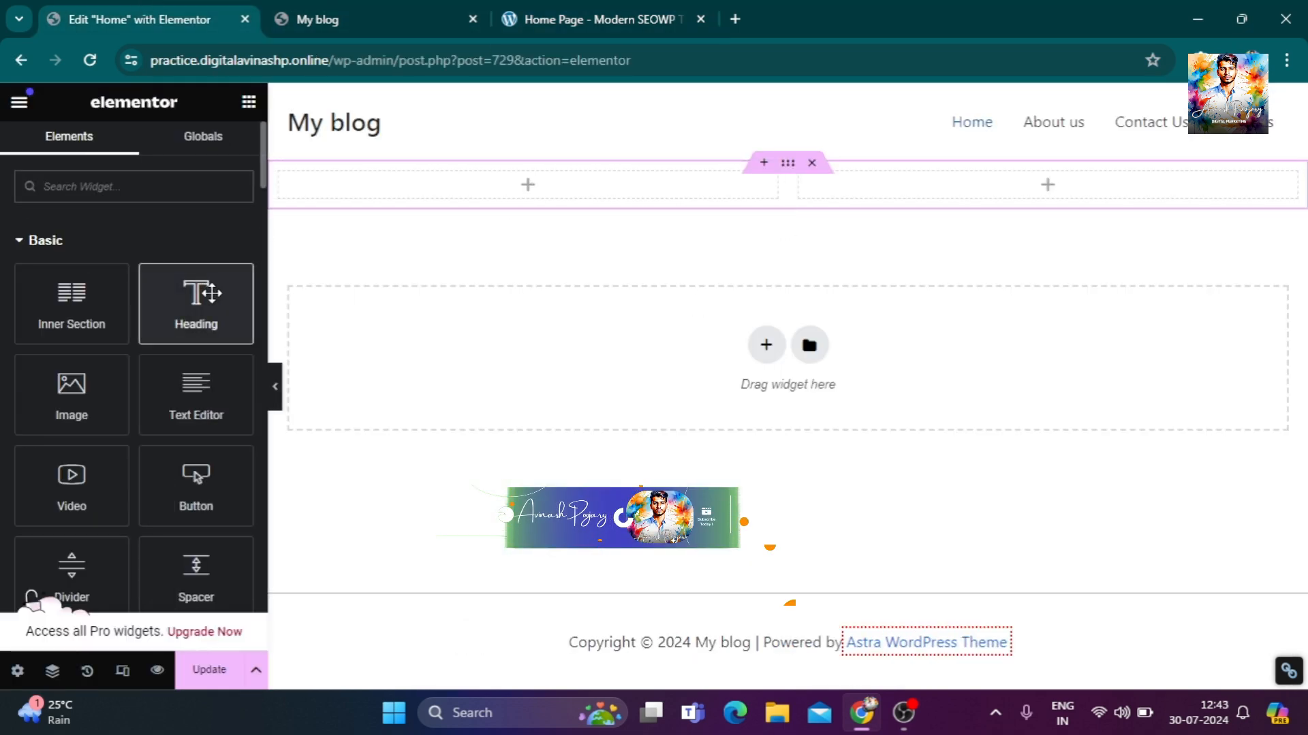
pyautogui.moveTo(204, 293); pyautogui.dragTo(525, 172)
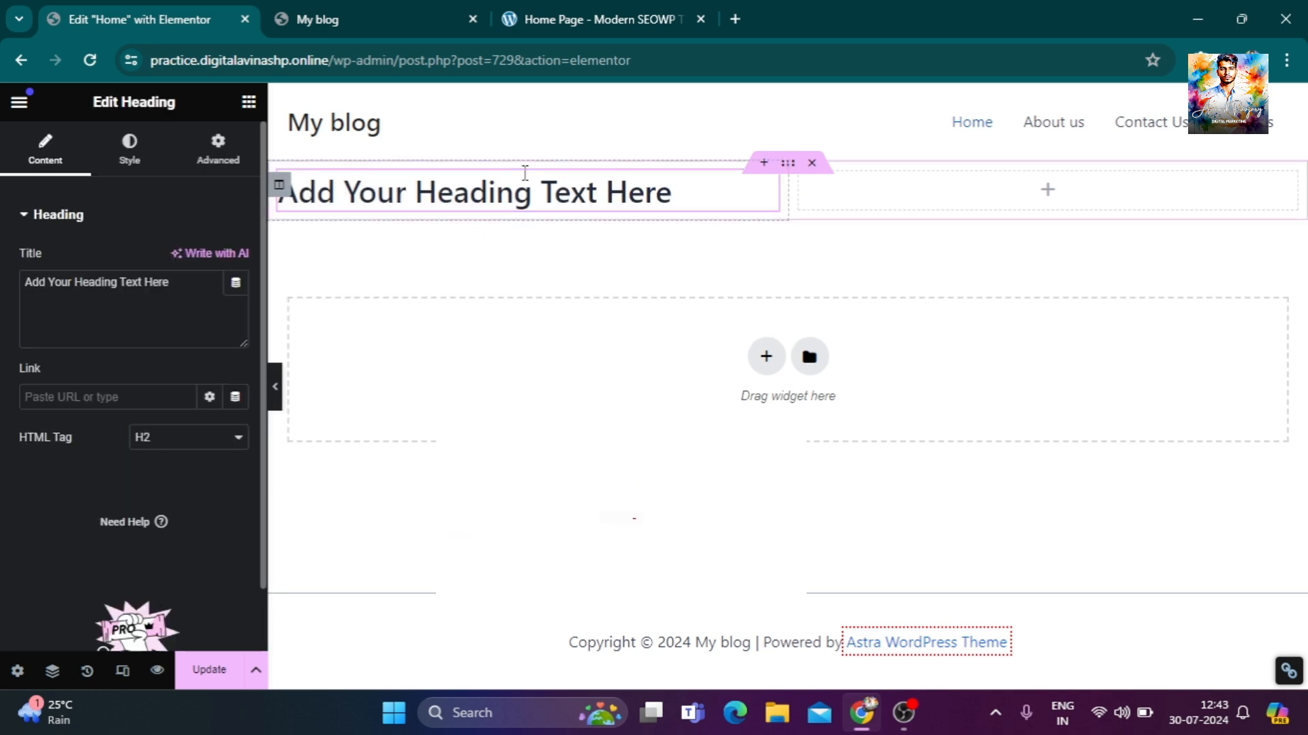
# Copy the demo's small hero title and set the heading's title to "DIGITAL MARKETING STRATEGY".
pyautogui.click(589, 15)
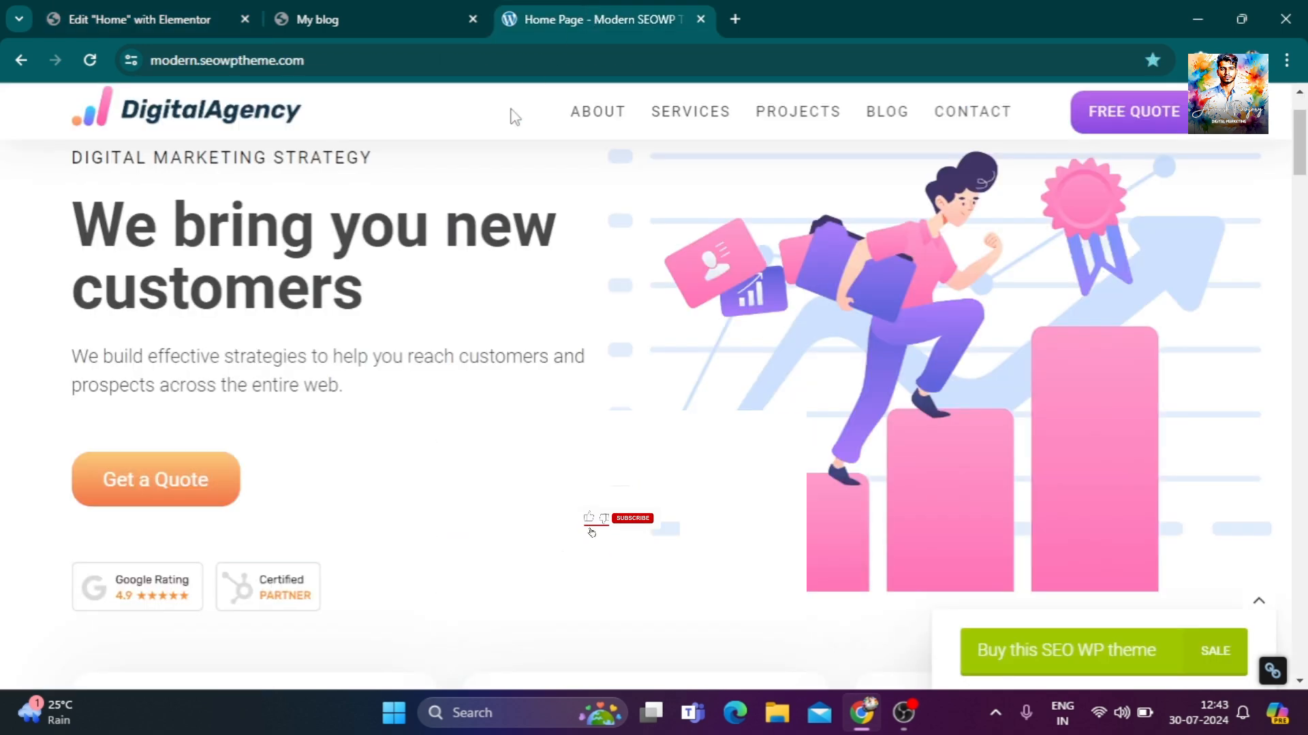
pyautogui.scroll(2, 401, 304)
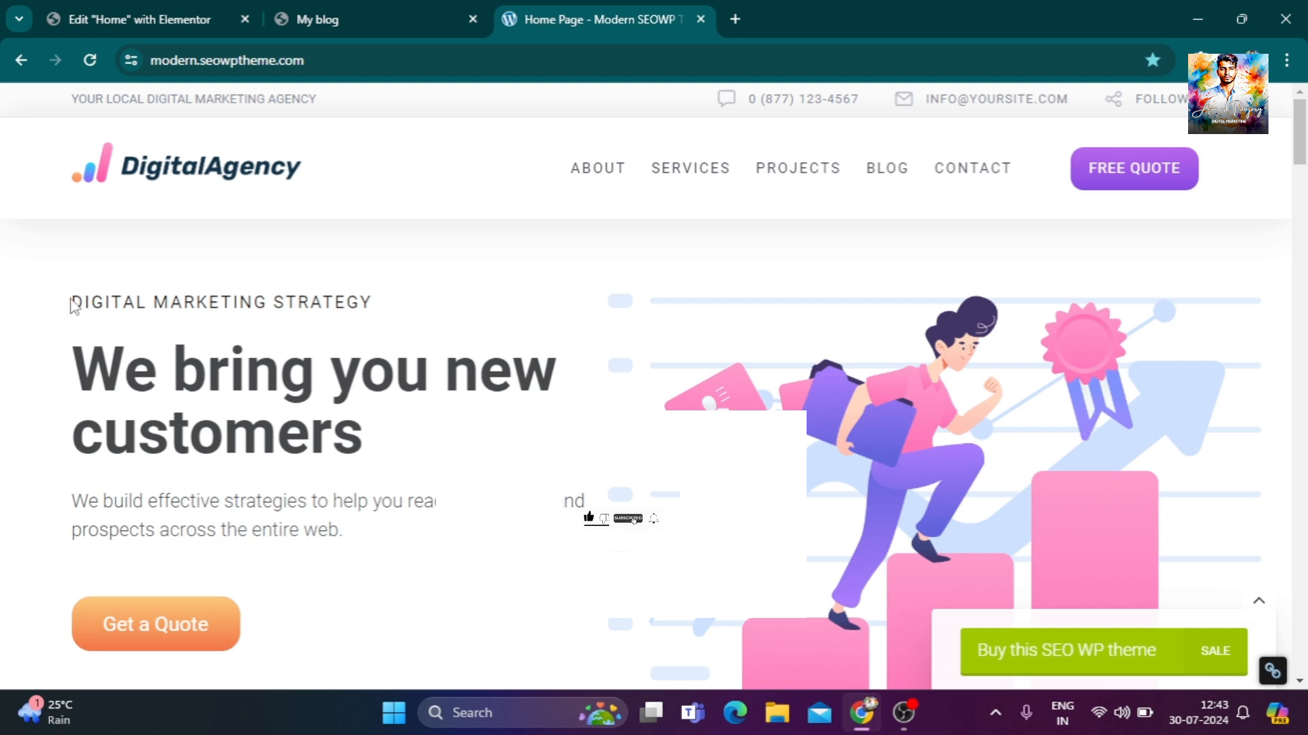
pyautogui.moveTo(71, 302); pyautogui.dragTo(377, 303)
pyautogui.hotkey('ctrl', 'c')
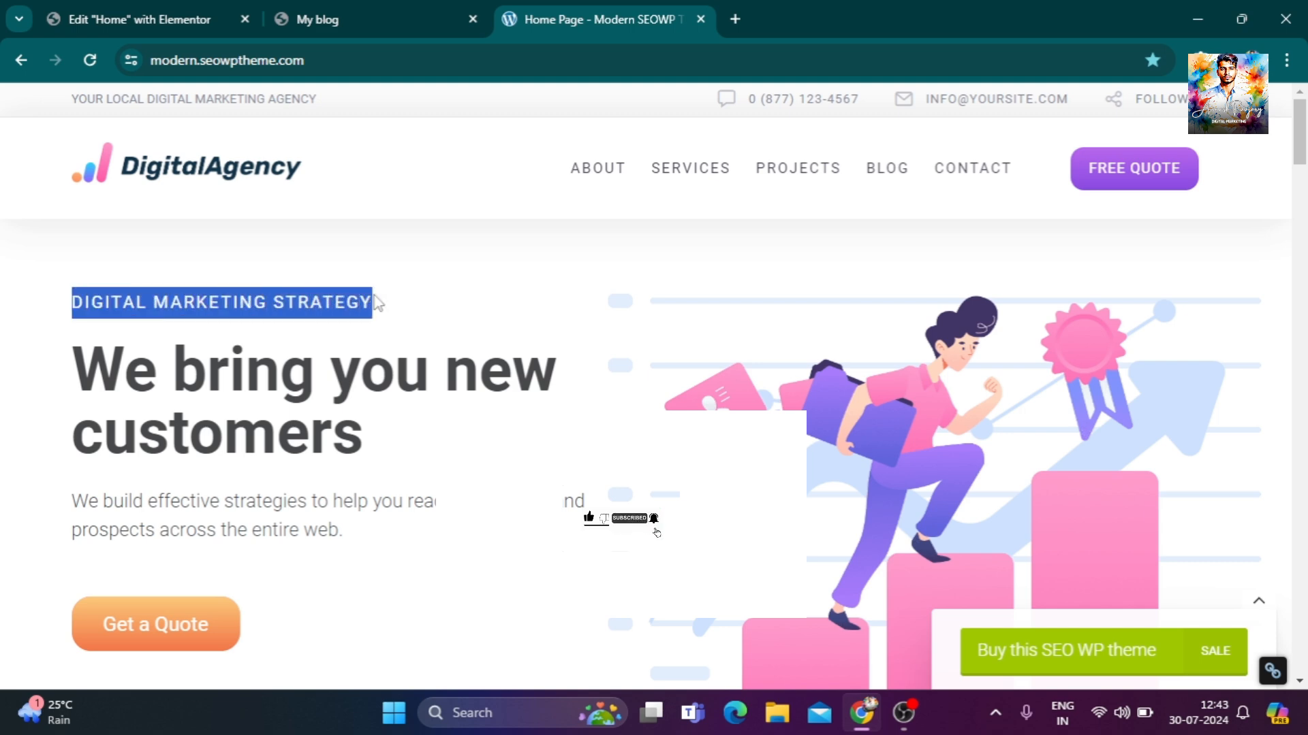
pyautogui.click(357, 23)
pyautogui.click(212, 26)
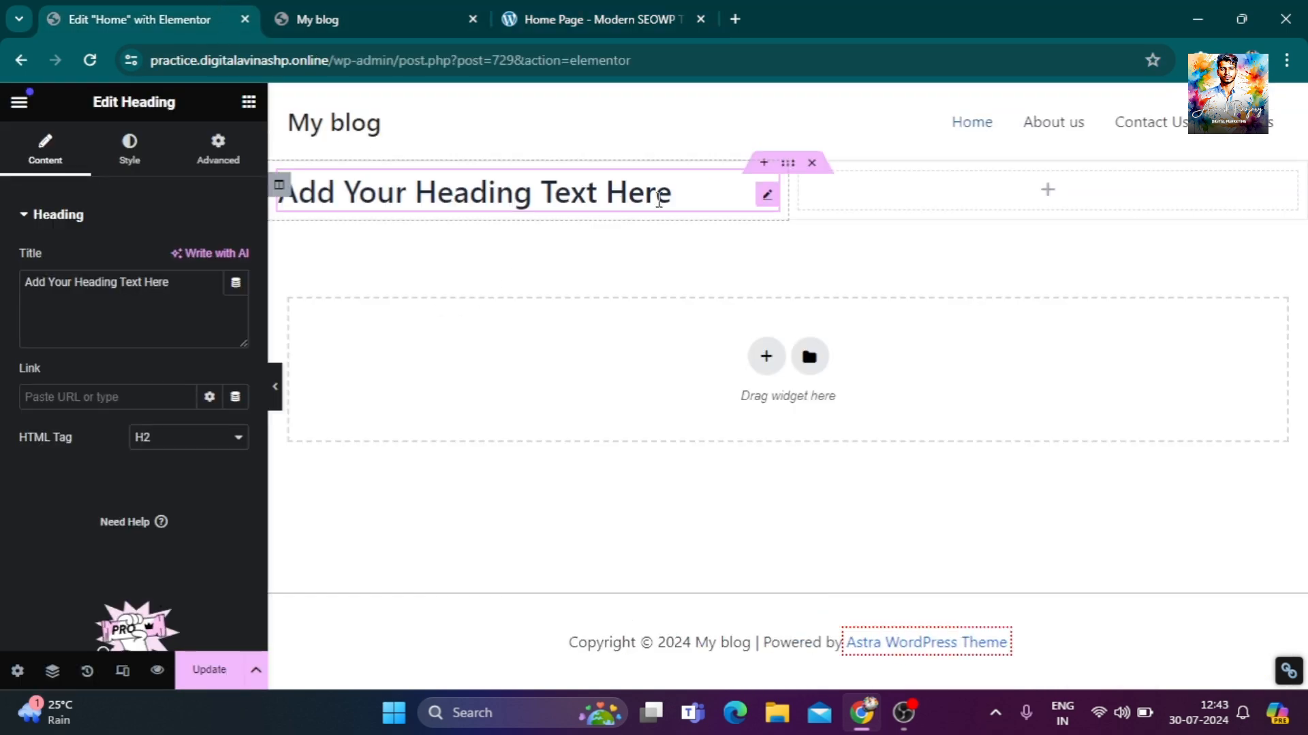
pyautogui.click(682, 197)
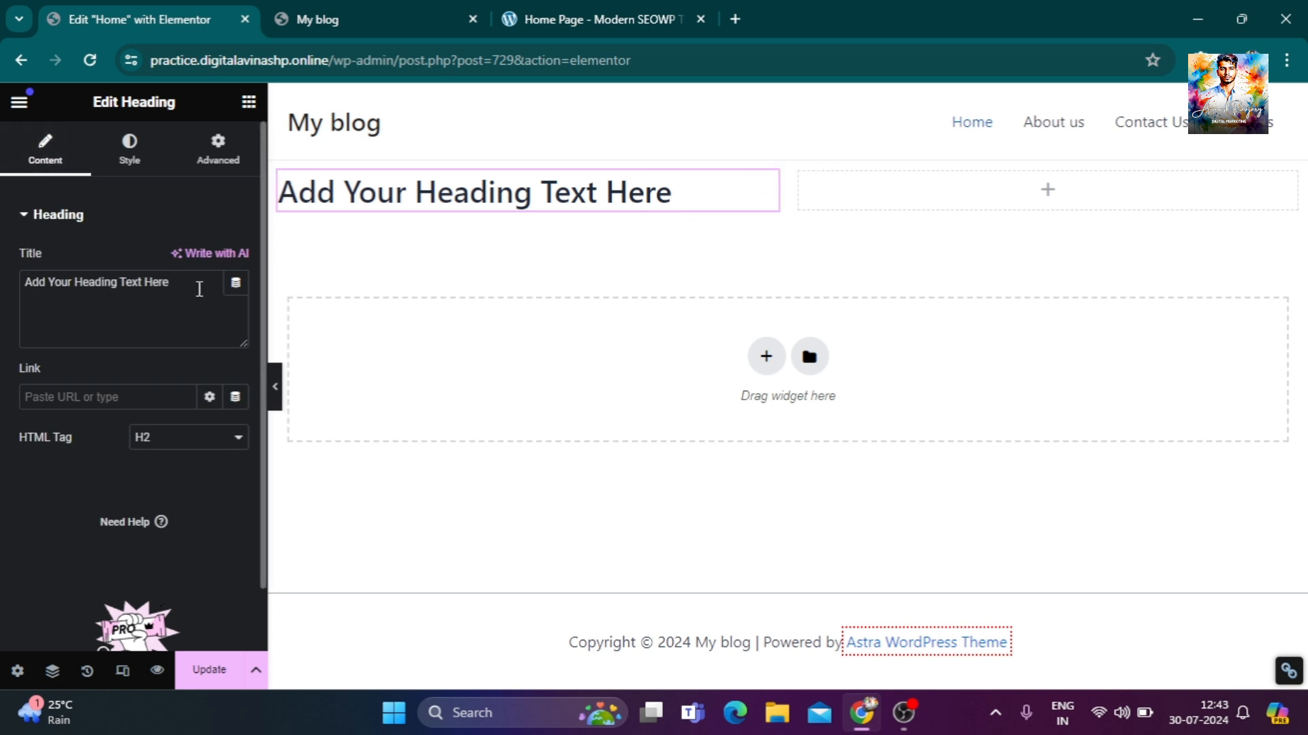
pyautogui.moveTo(200, 290); pyautogui.dragTo(7, 280)
pyautogui.hotkey('ctrl', 'v')
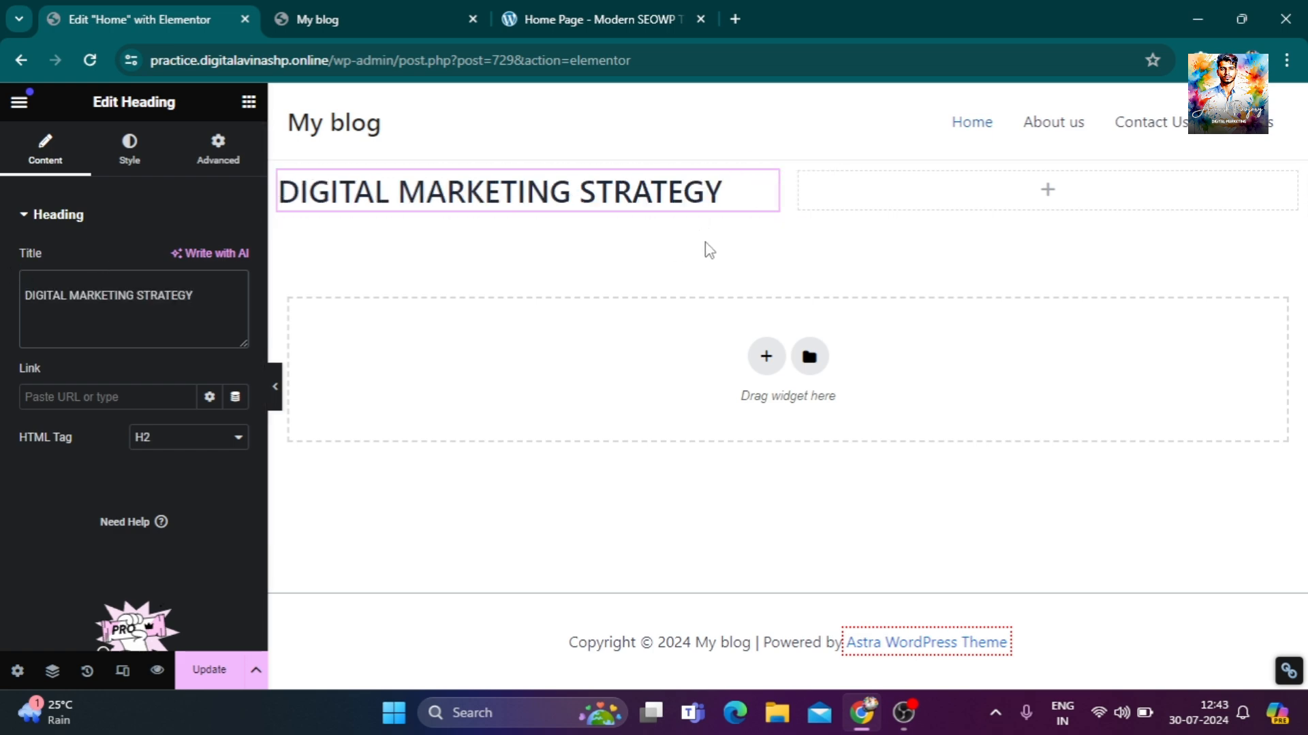
# Check the demo's hero text again and duplicate the "DIGITAL MARKETING STRATEGY" heading in the left column.
pyautogui.click(590, 19)
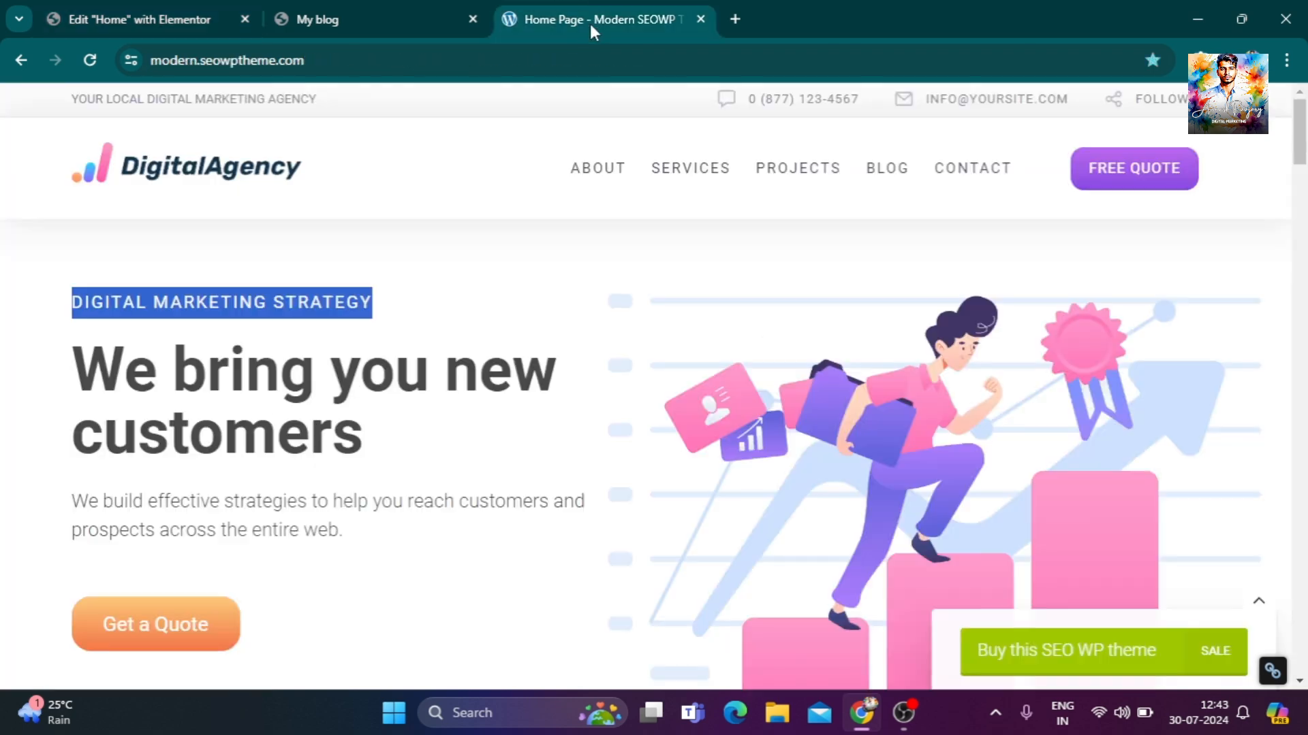
pyautogui.click(139, 19)
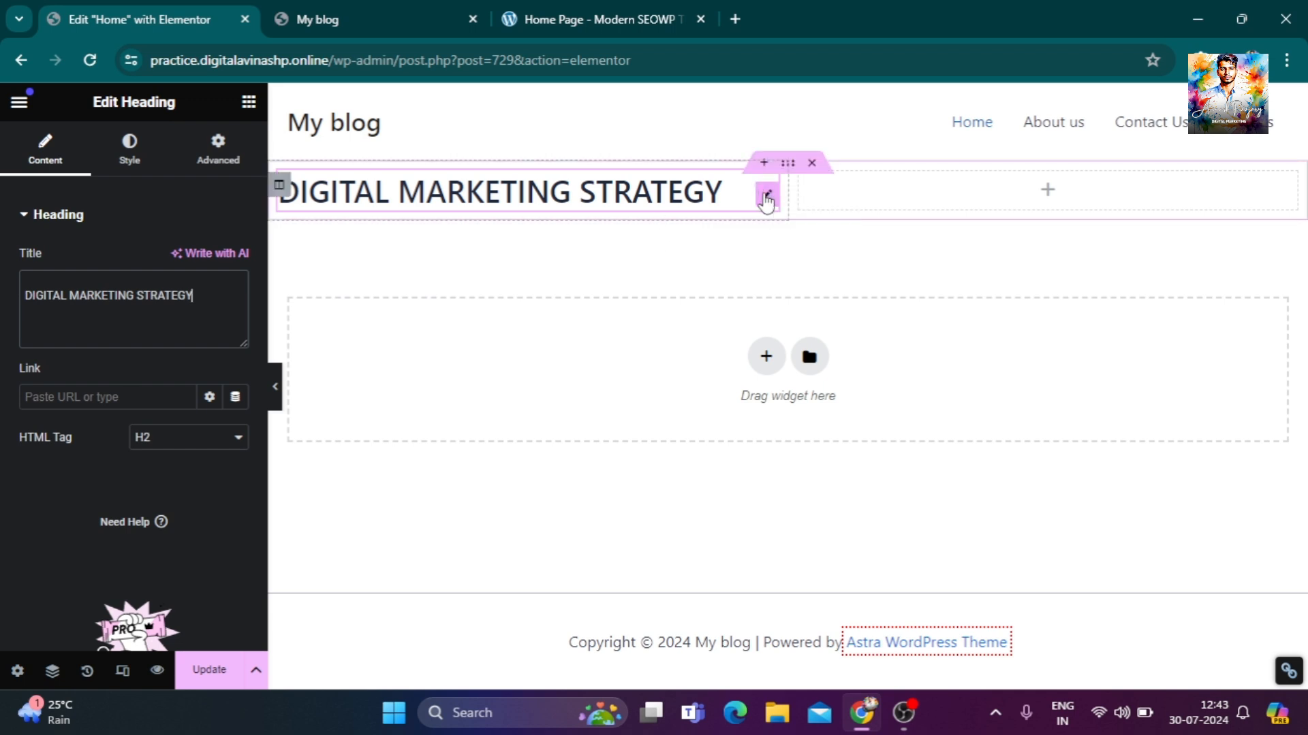
pyautogui.click(766, 197)
pyautogui.rightClick(766, 198)
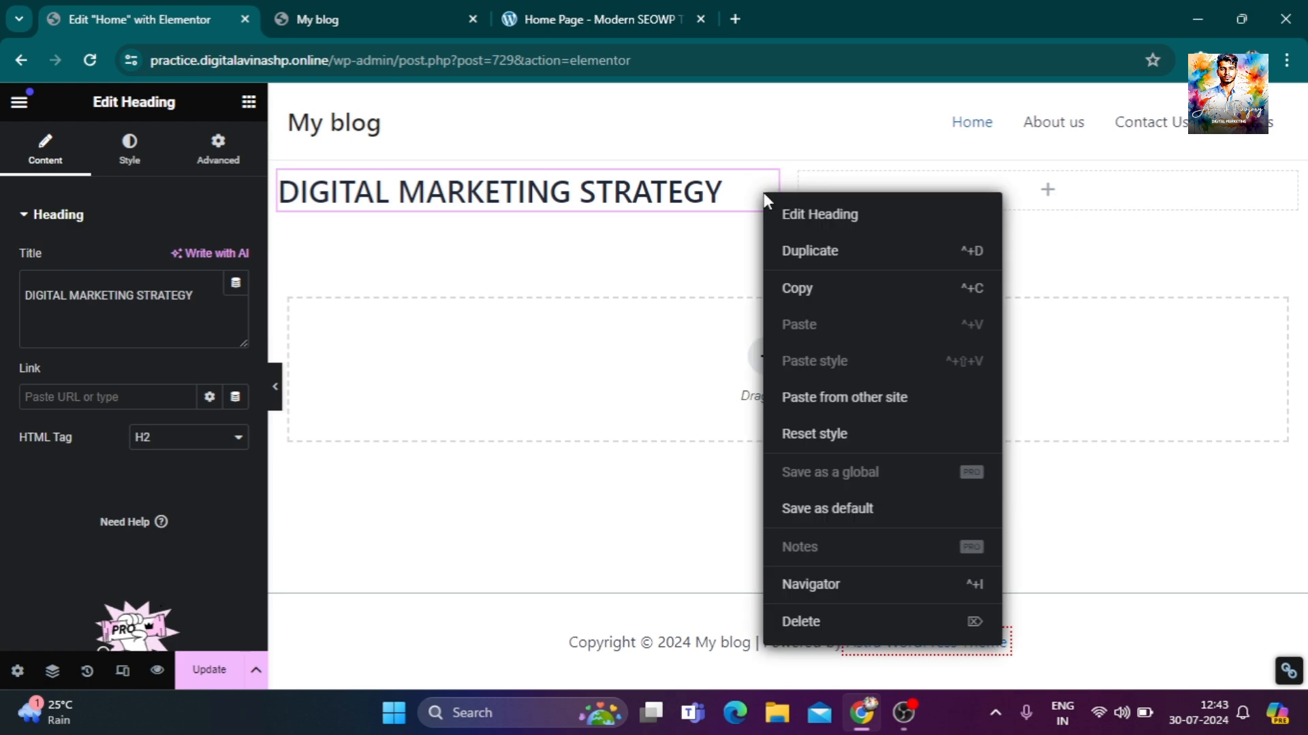
pyautogui.click(797, 251)
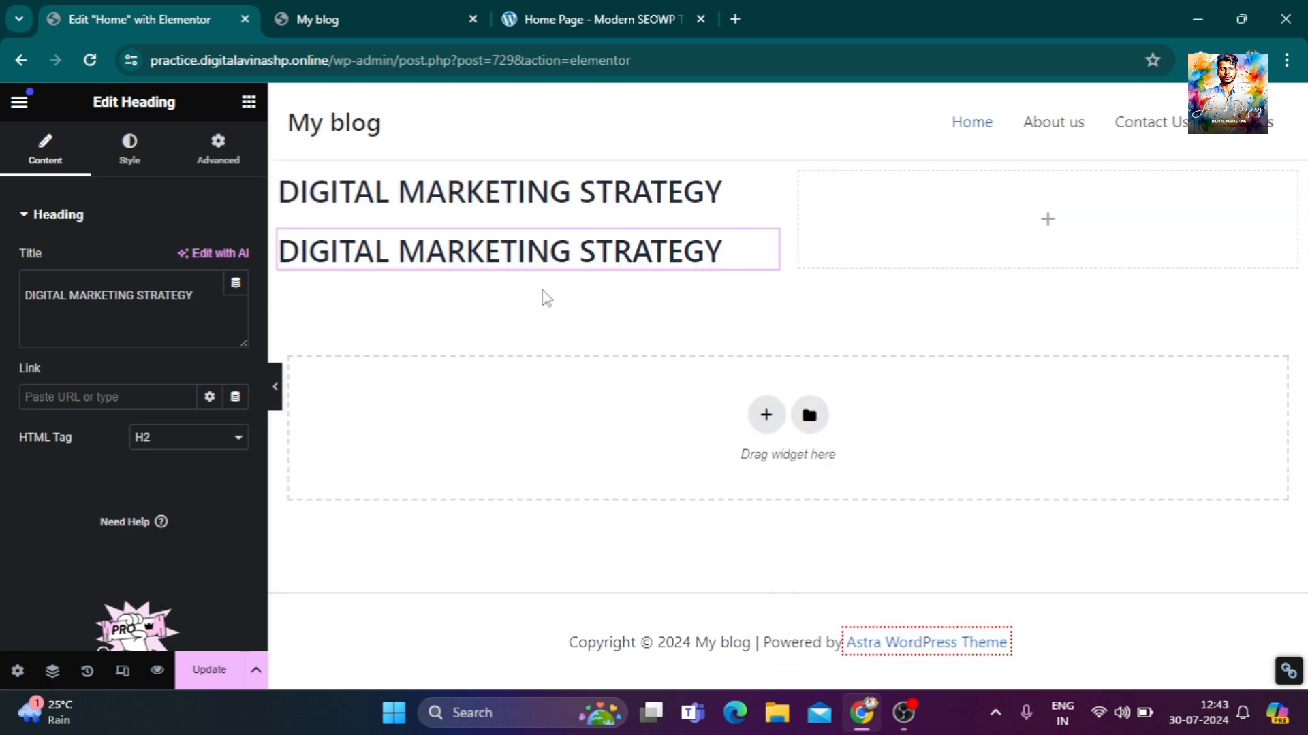
# Add a Text Editor widget below the duplicated heading and a Button widget beneath it, following the demo's hero layout.
pyautogui.click(249, 102)
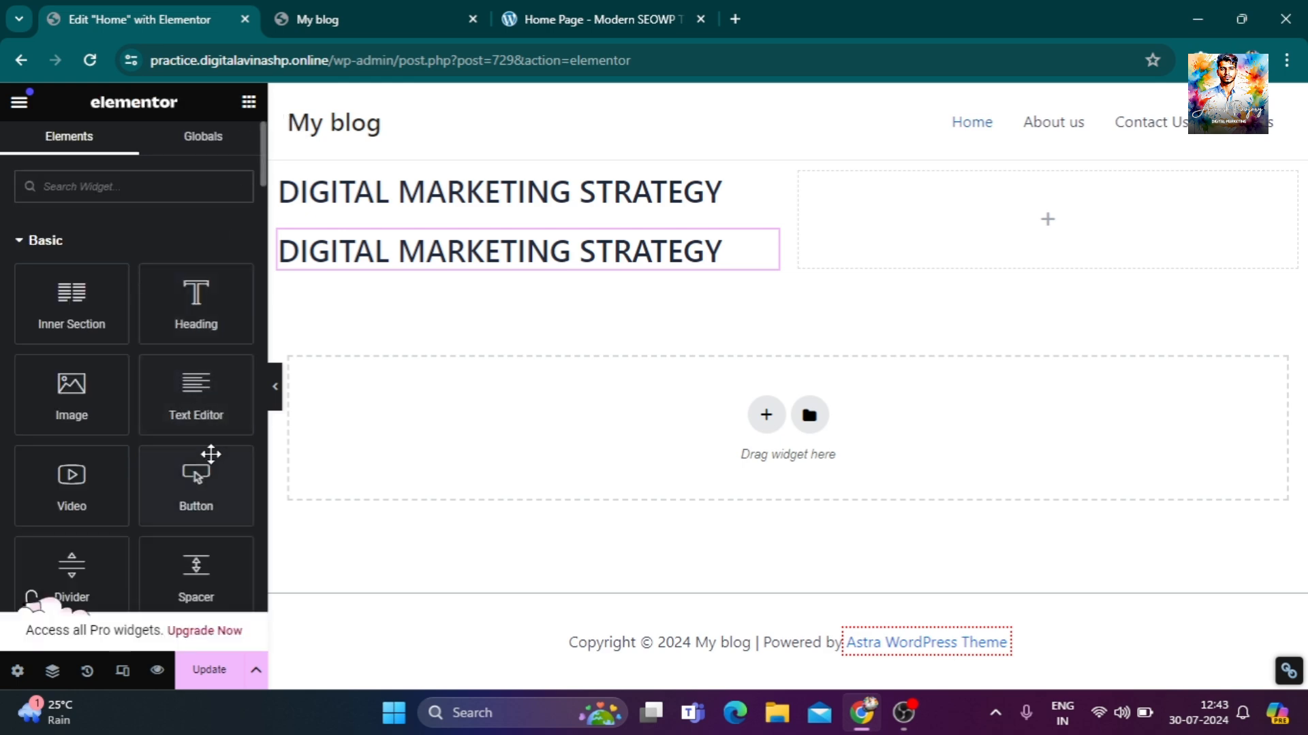
pyautogui.moveTo(187, 408); pyautogui.dragTo(452, 258)
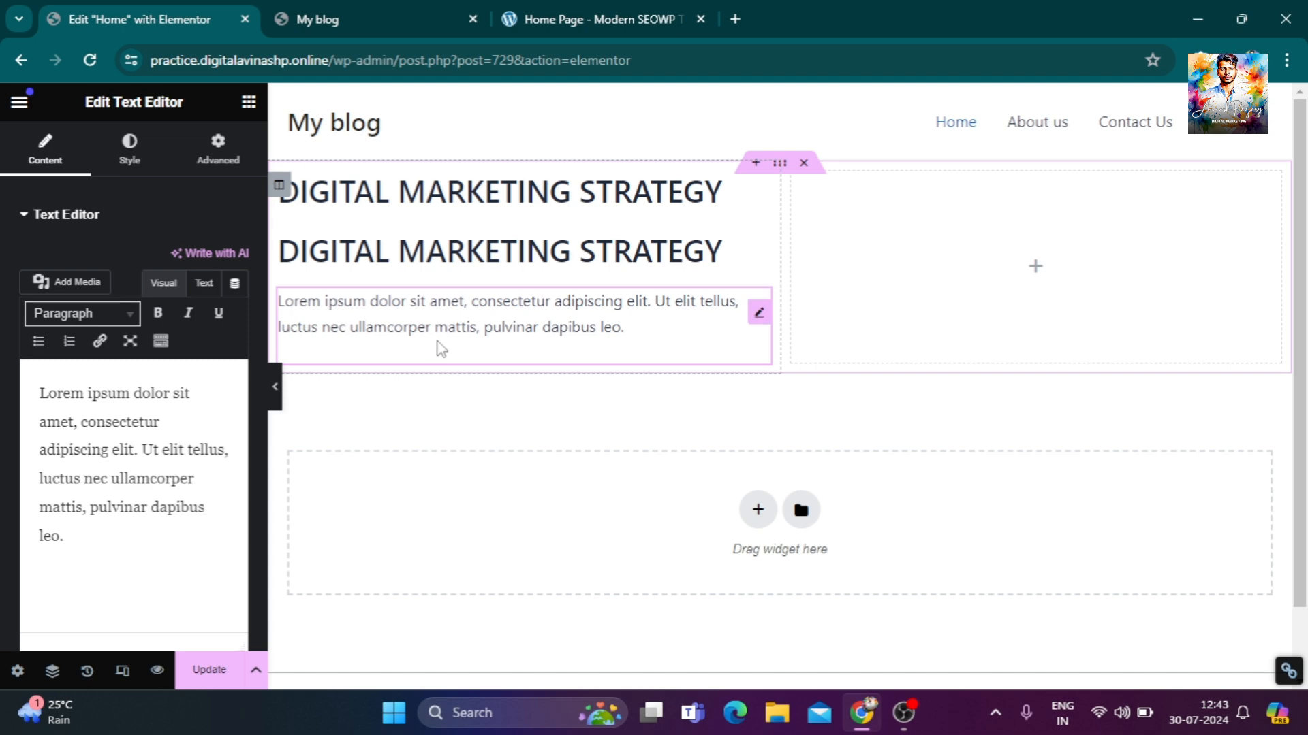
pyautogui.click(526, 7)
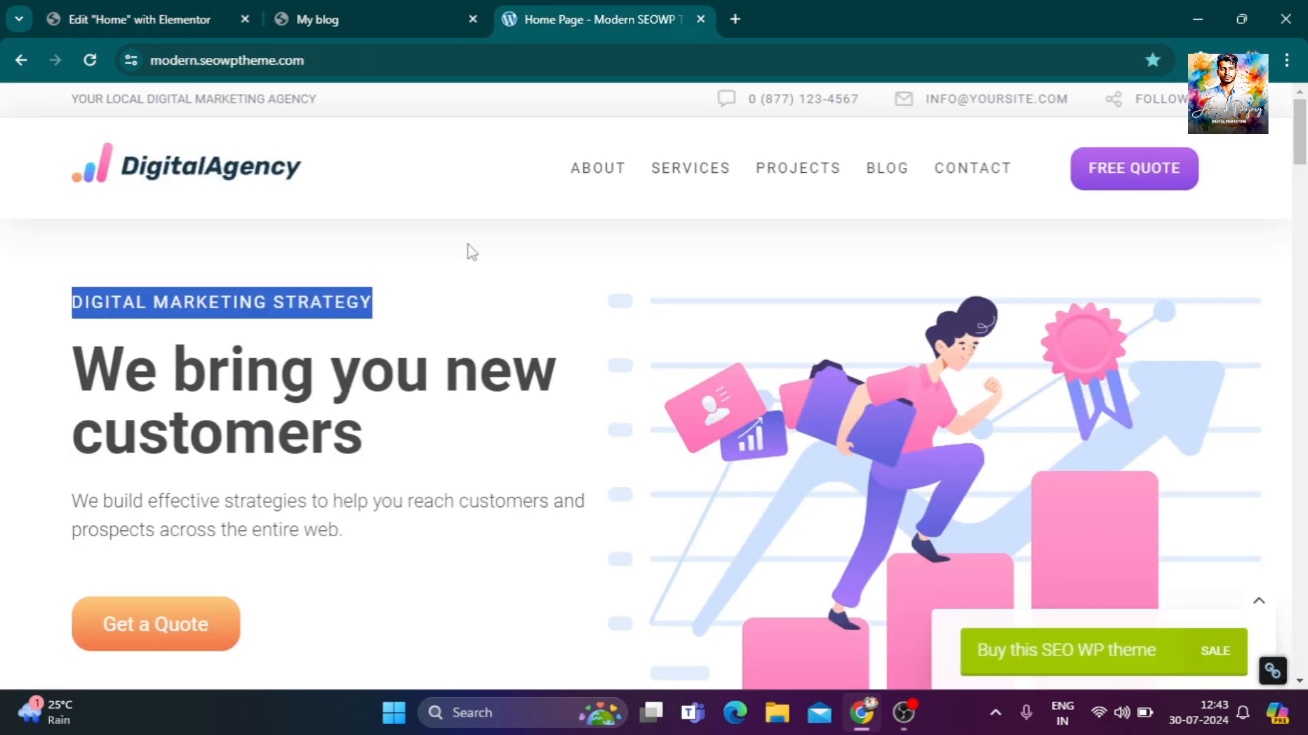
pyautogui.scroll(-2, 269, 605)
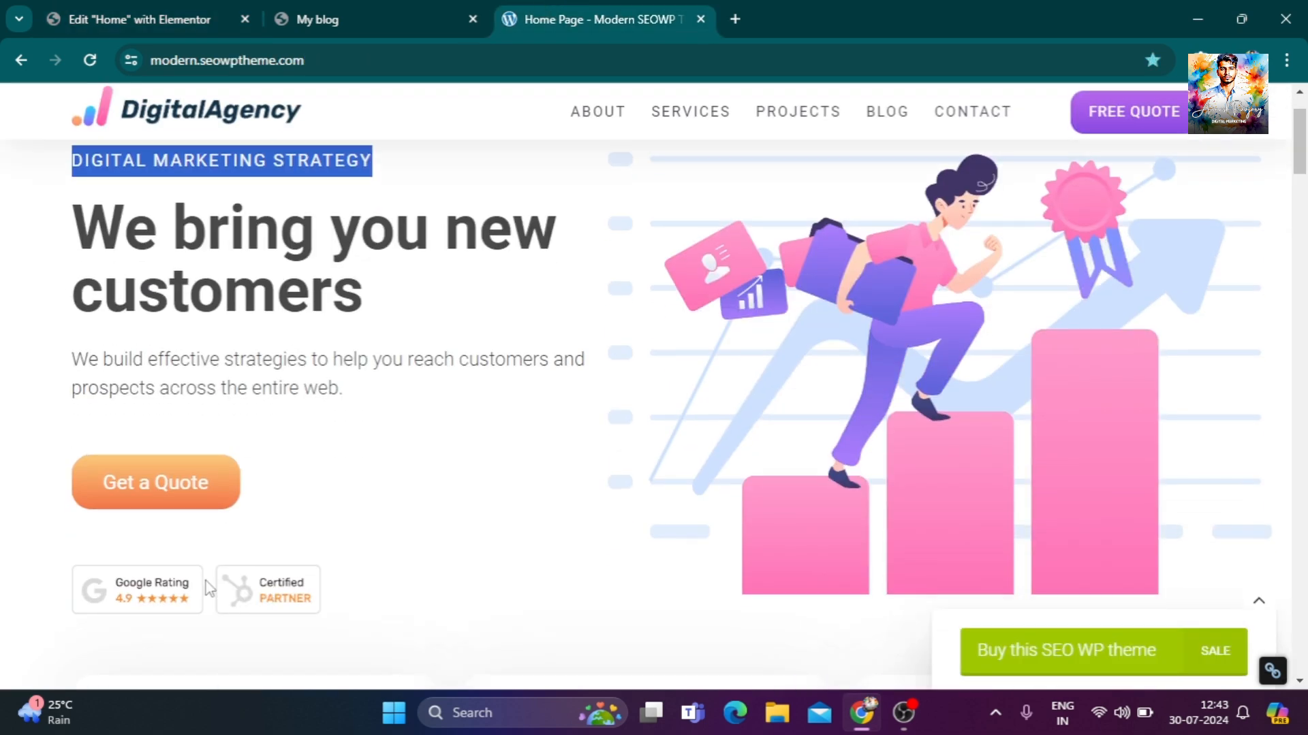
pyautogui.click(226, 8)
pyautogui.click(249, 102)
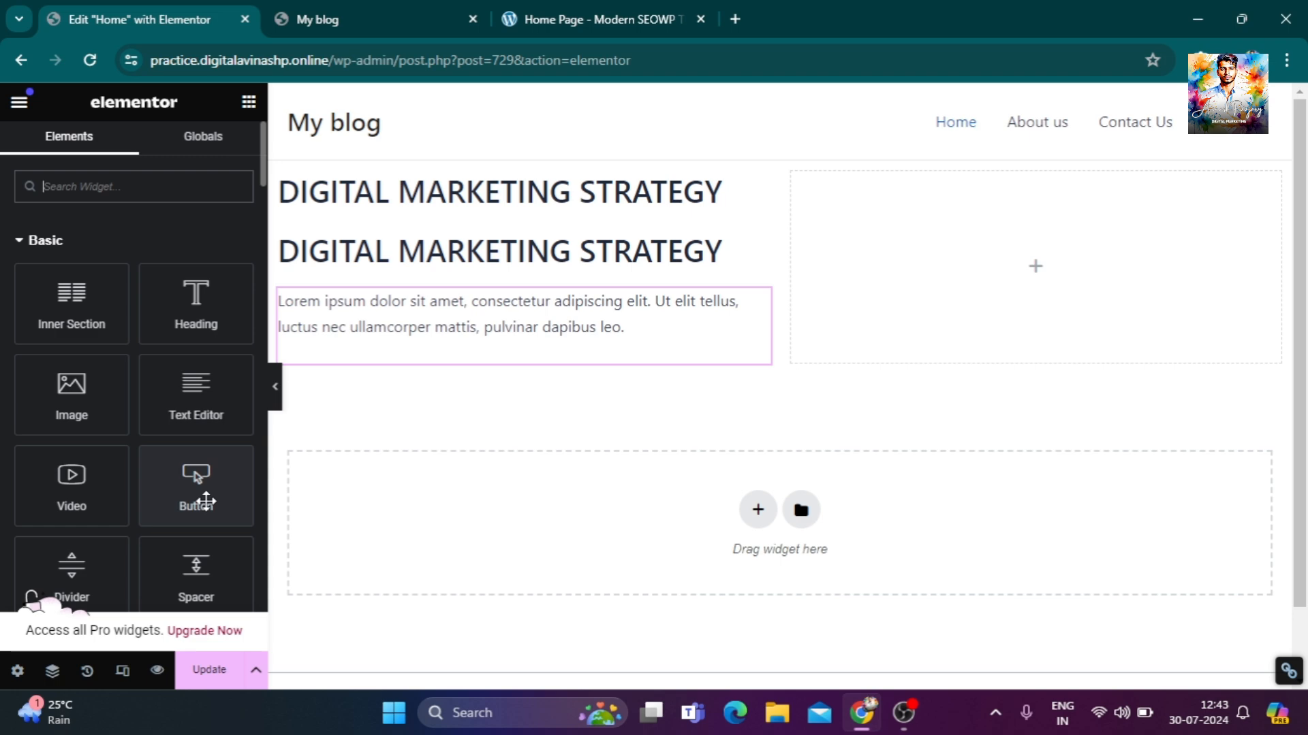
pyautogui.moveTo(206, 501); pyautogui.dragTo(483, 363)
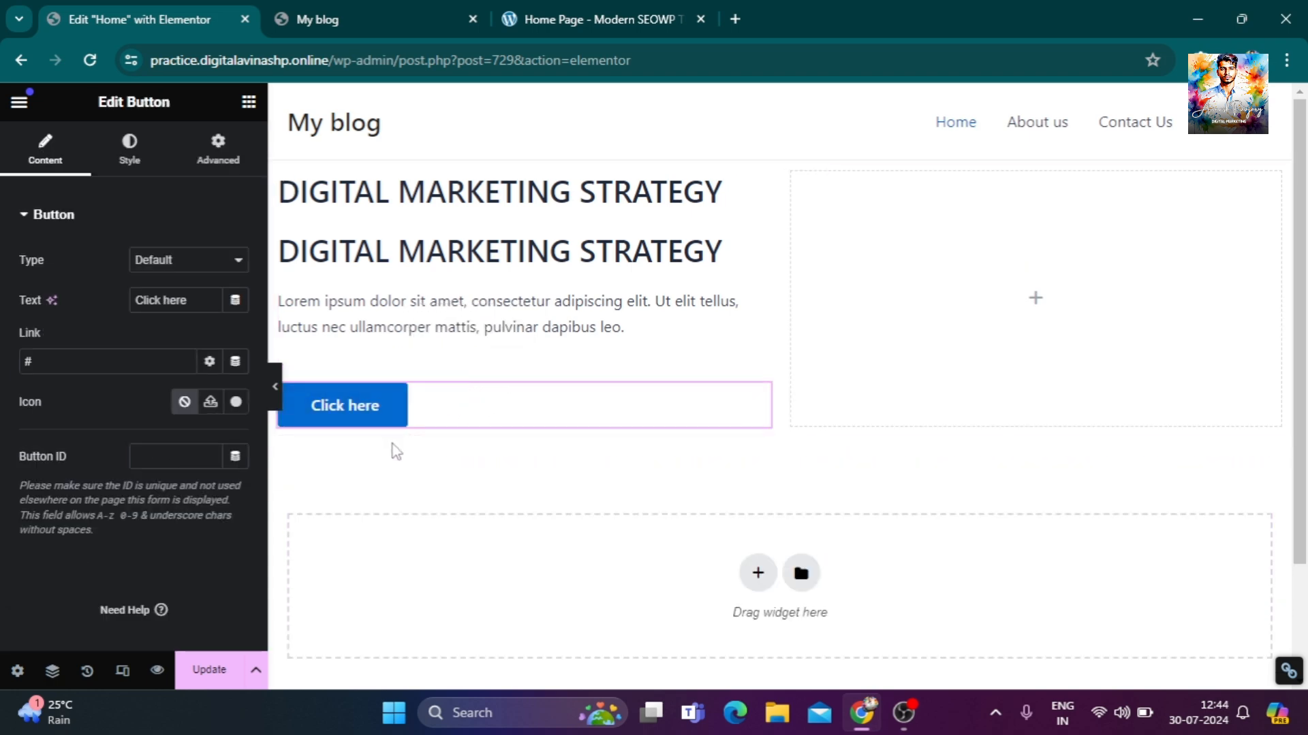
# Examine the rating and partner badges and the illustration in the demo site's hero section.
pyautogui.click(532, 18)
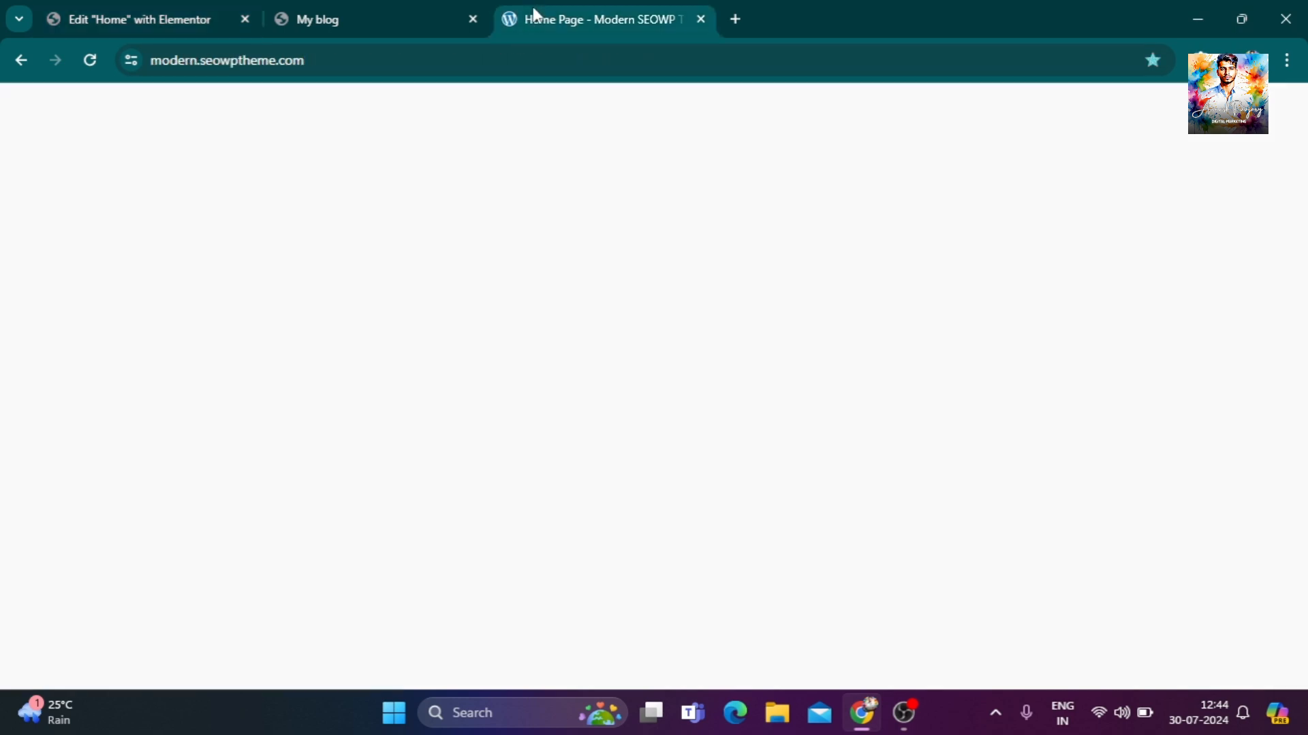
pyautogui.scroll(-3, 256, 586)
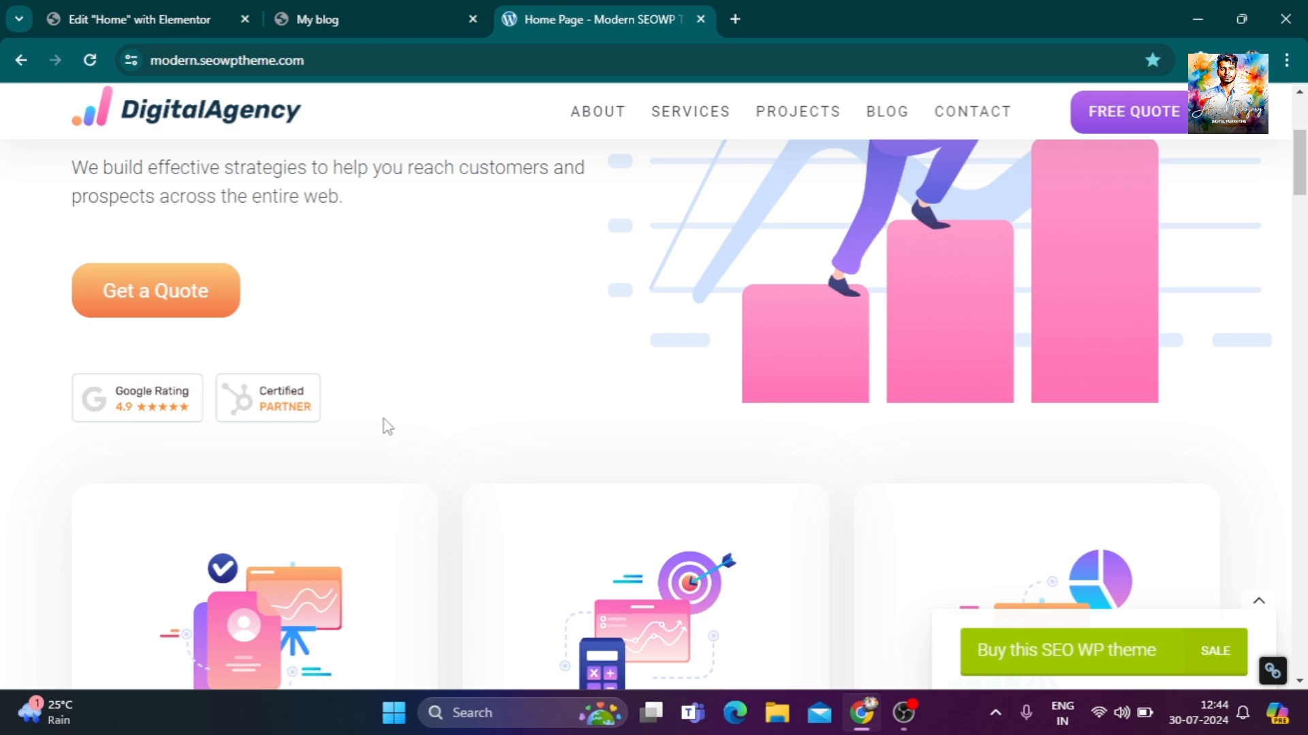
pyautogui.scroll(1, 388, 435)
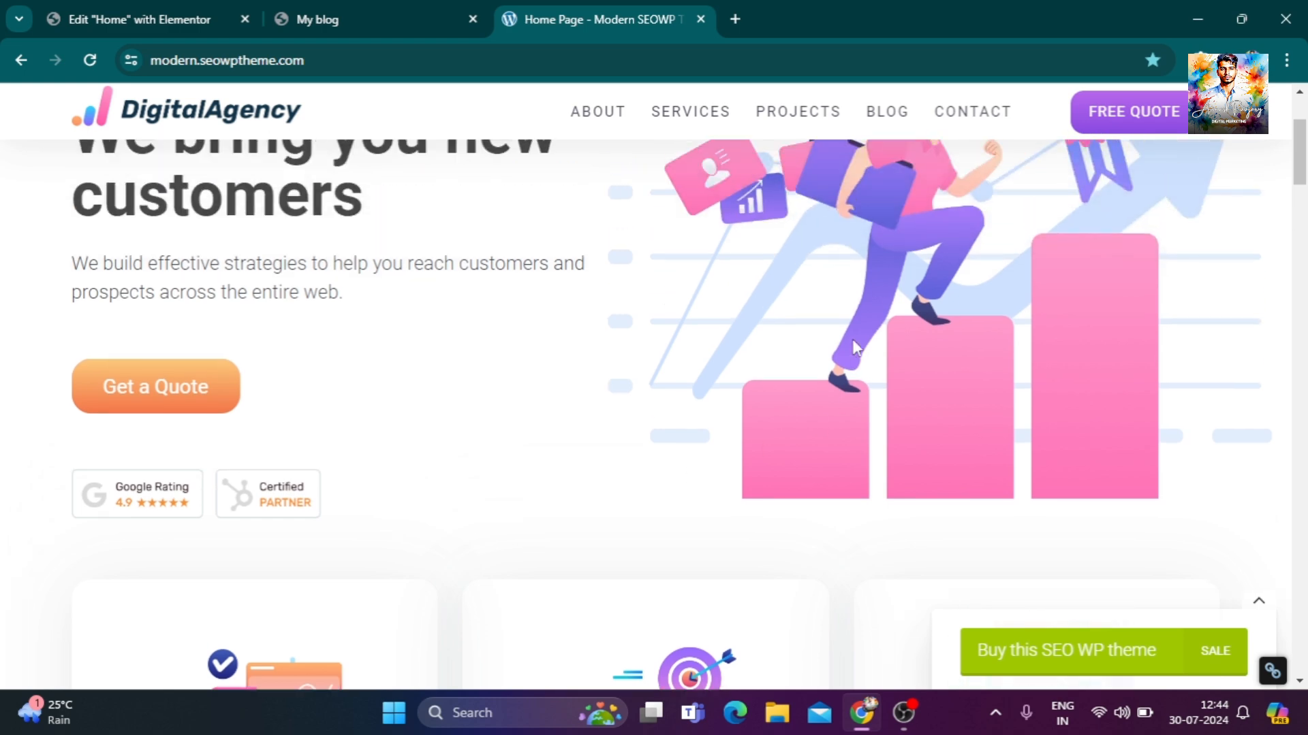
pyautogui.scroll(3, 773, 427)
pyautogui.scroll(-1, 791, 460)
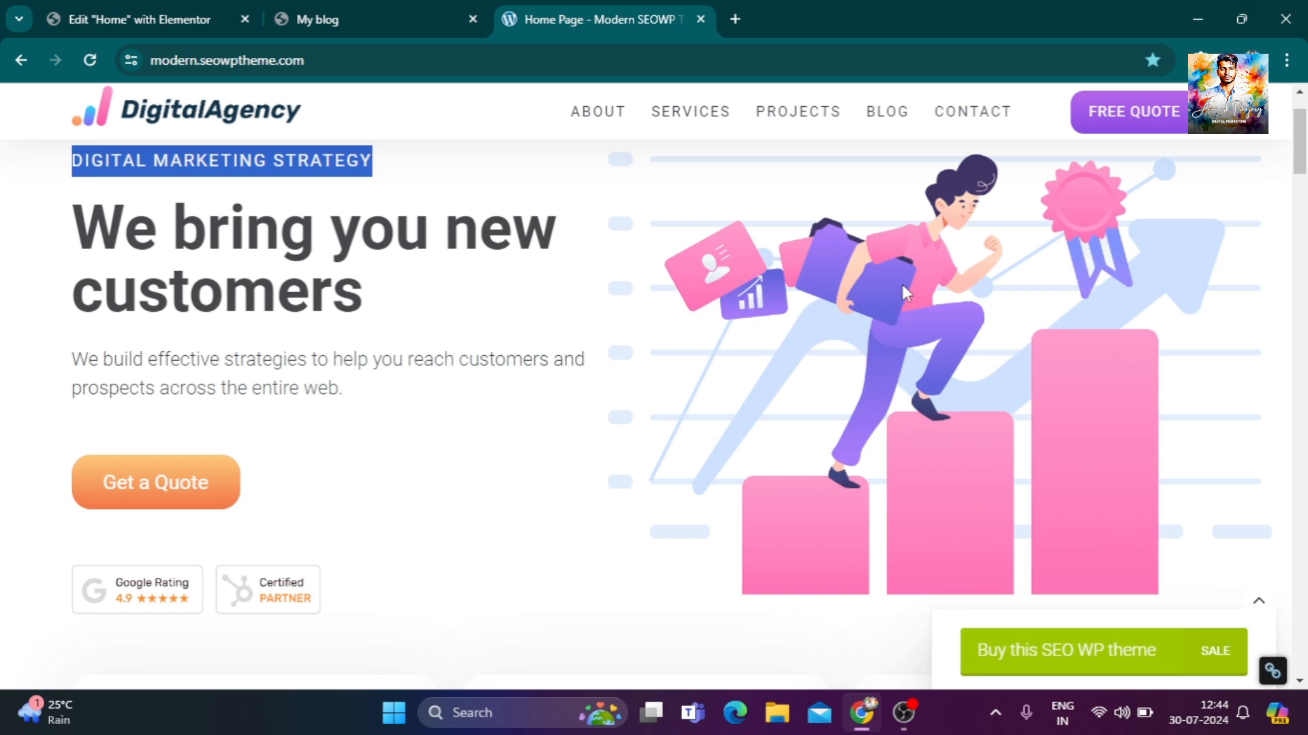
pyautogui.moveTo(902, 285); pyautogui.dragTo(652, 407)
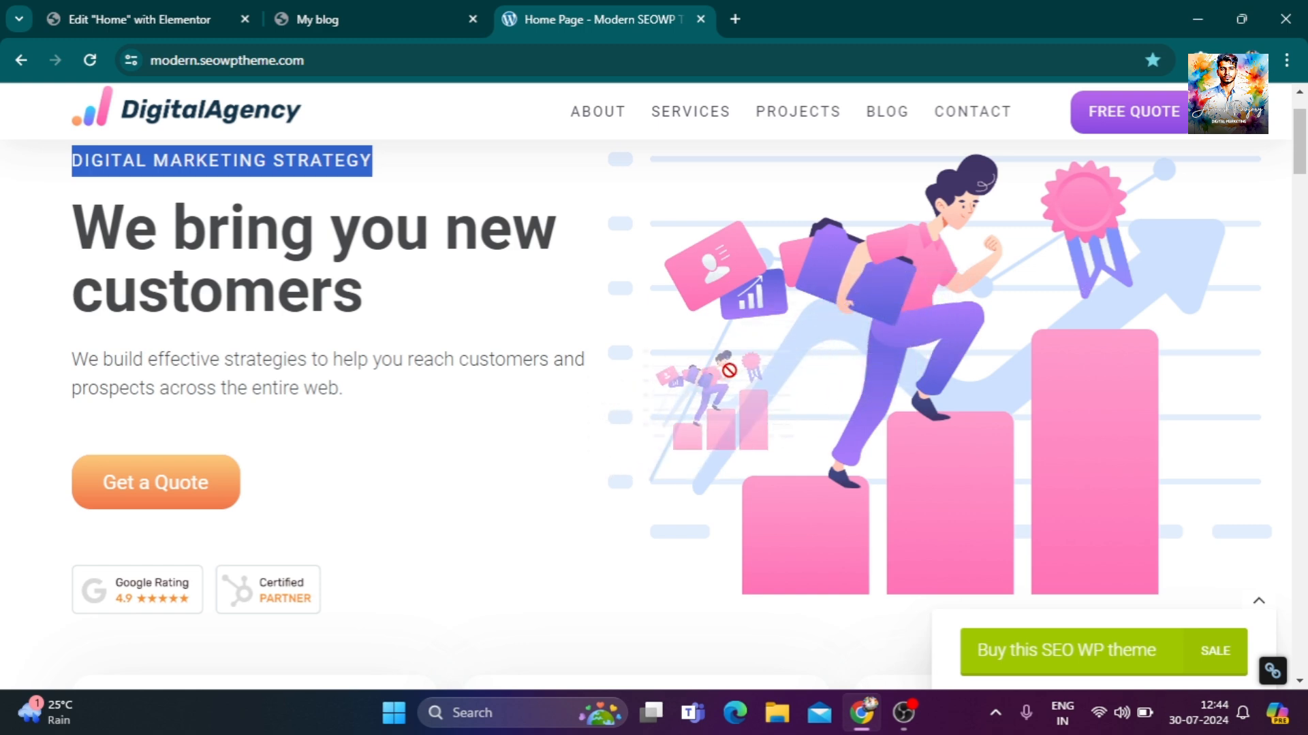
pyautogui.moveTo(161, 594)
pyautogui.mouseDown()
pyautogui.moveTo(399, 572)
pyautogui.moveTo(183, 588)
pyautogui.mouseUp()
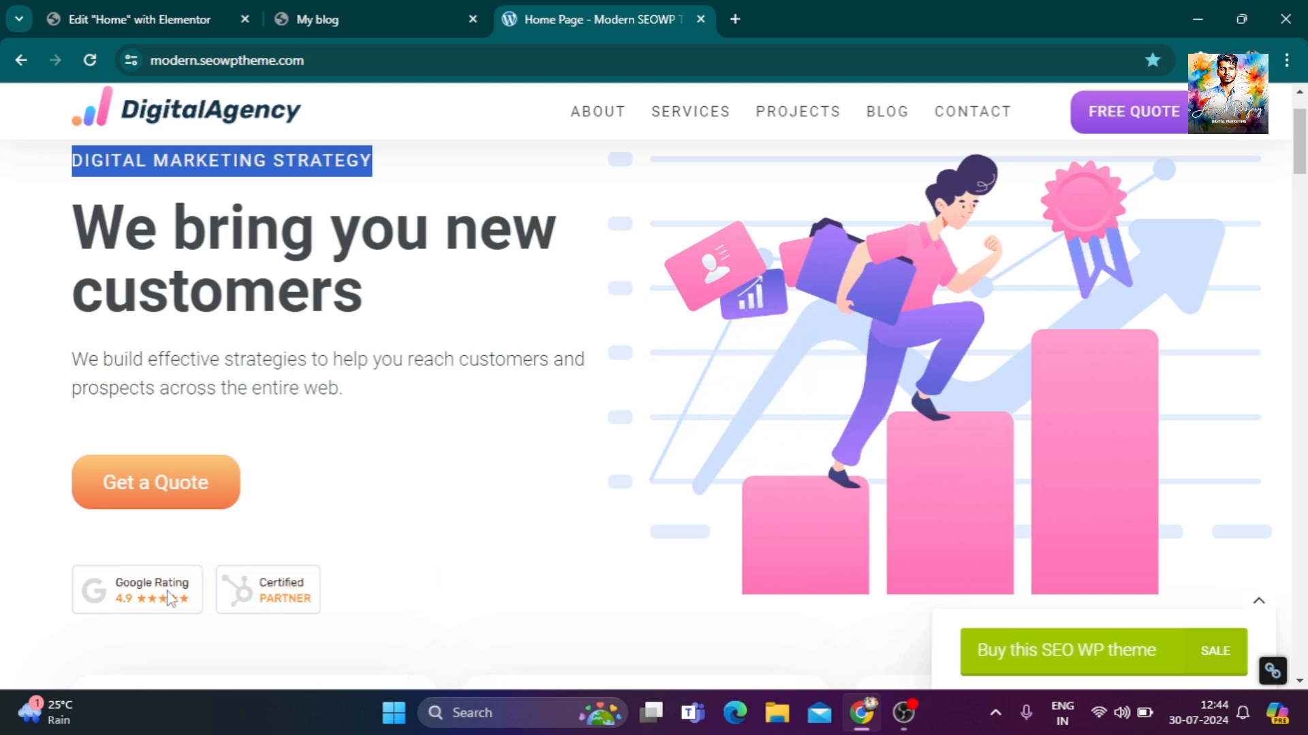
# Back in the Elementor editor, add an Image widget below the button and another in the empty right column.
pyautogui.click(178, 12)
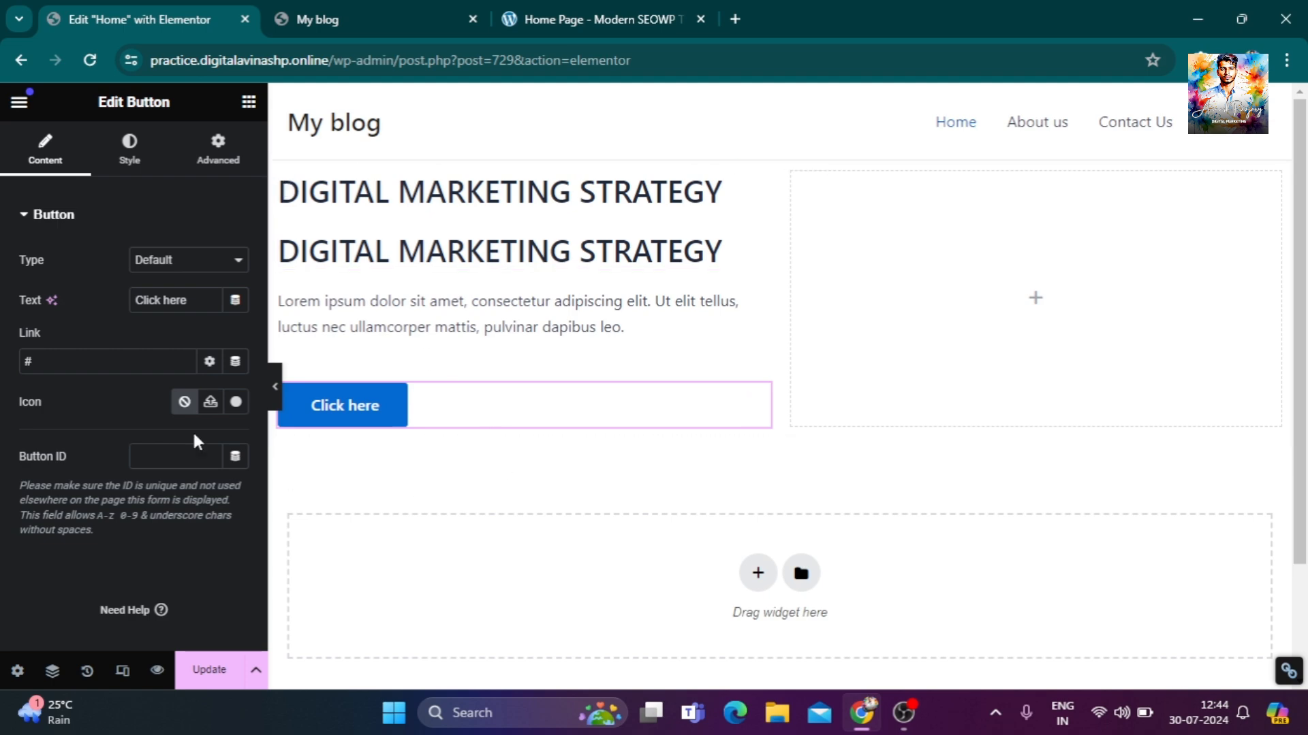
pyautogui.click(247, 103)
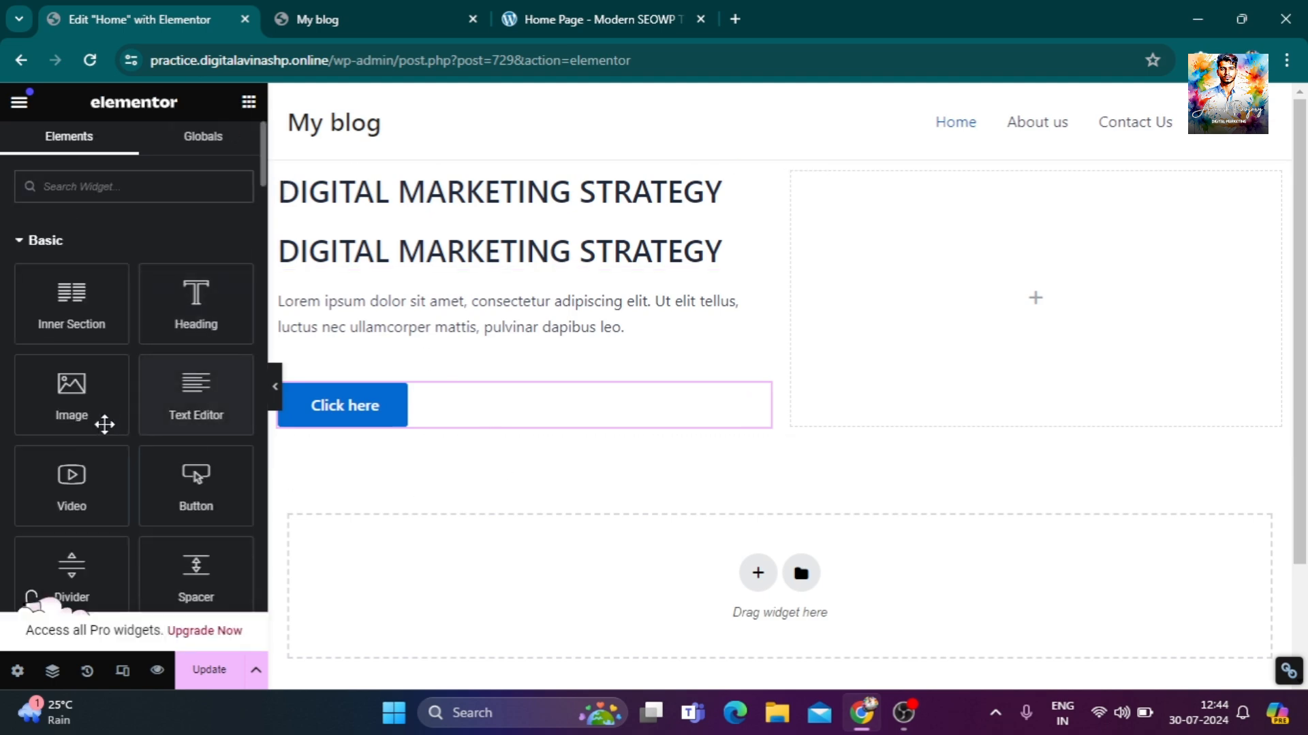
pyautogui.moveTo(102, 422); pyautogui.dragTo(467, 476)
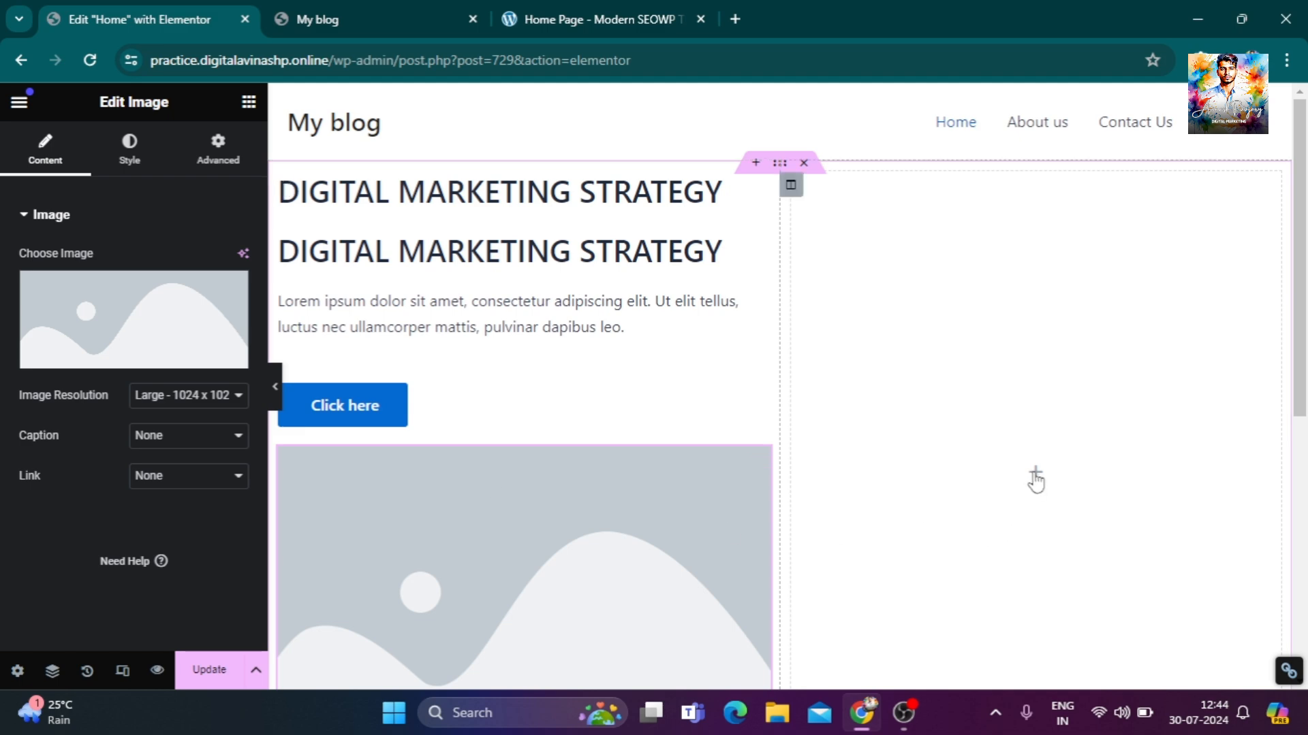
pyautogui.click(1035, 481)
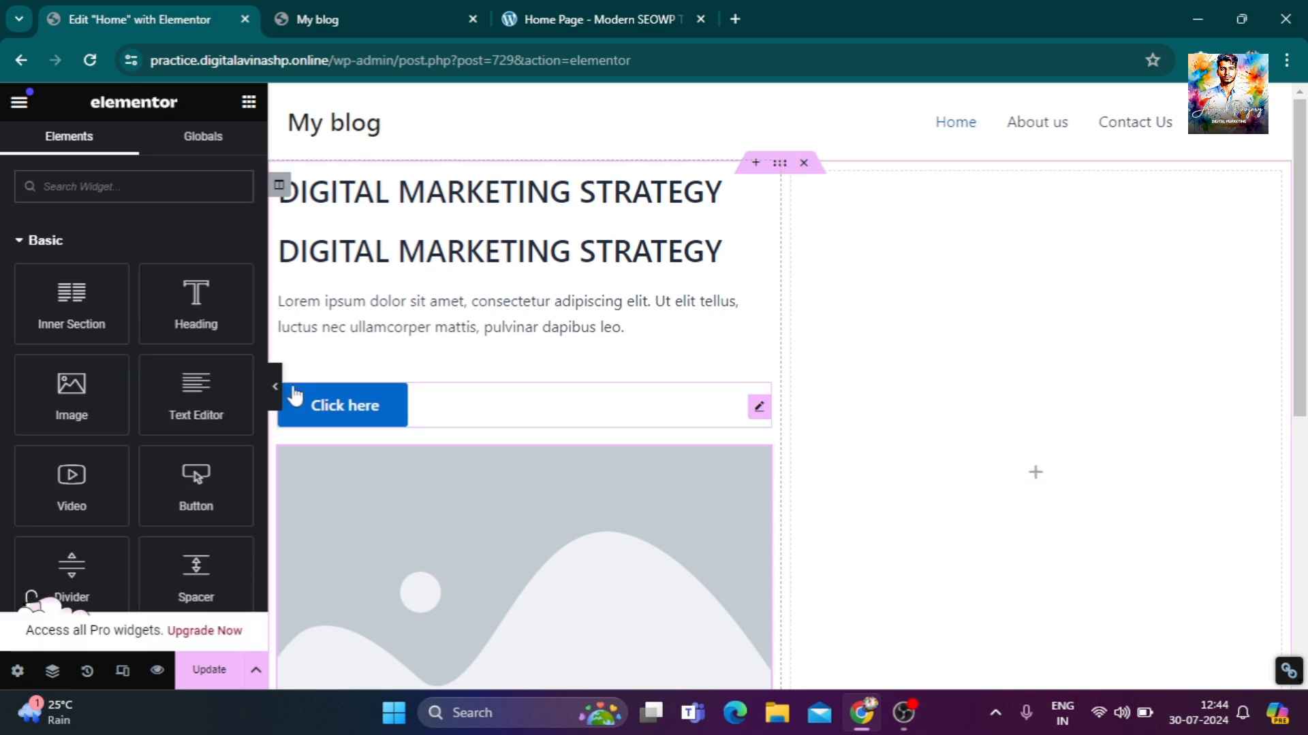
pyautogui.moveTo(70, 382); pyautogui.dragTo(1046, 463)
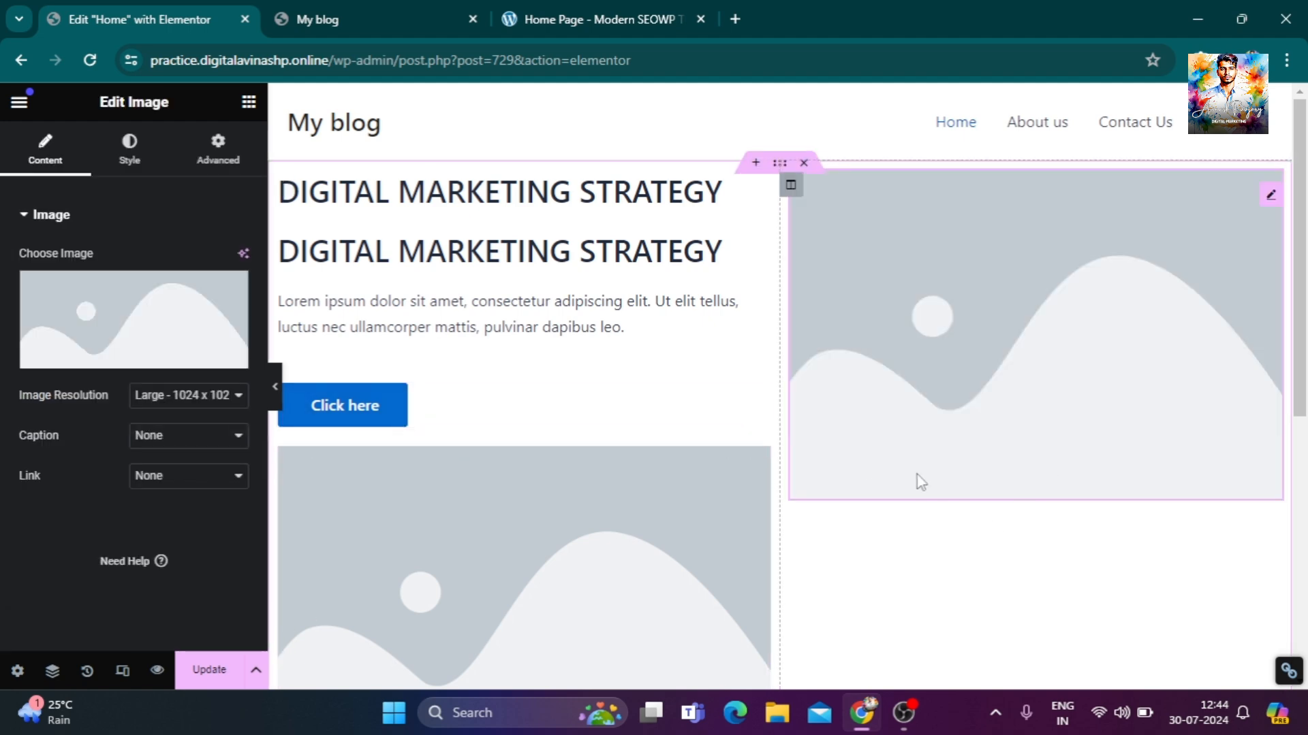
# Save the Home page changes in Elementor and reload the live site's front page to check them.
pyautogui.scroll(-3, 940, 504)
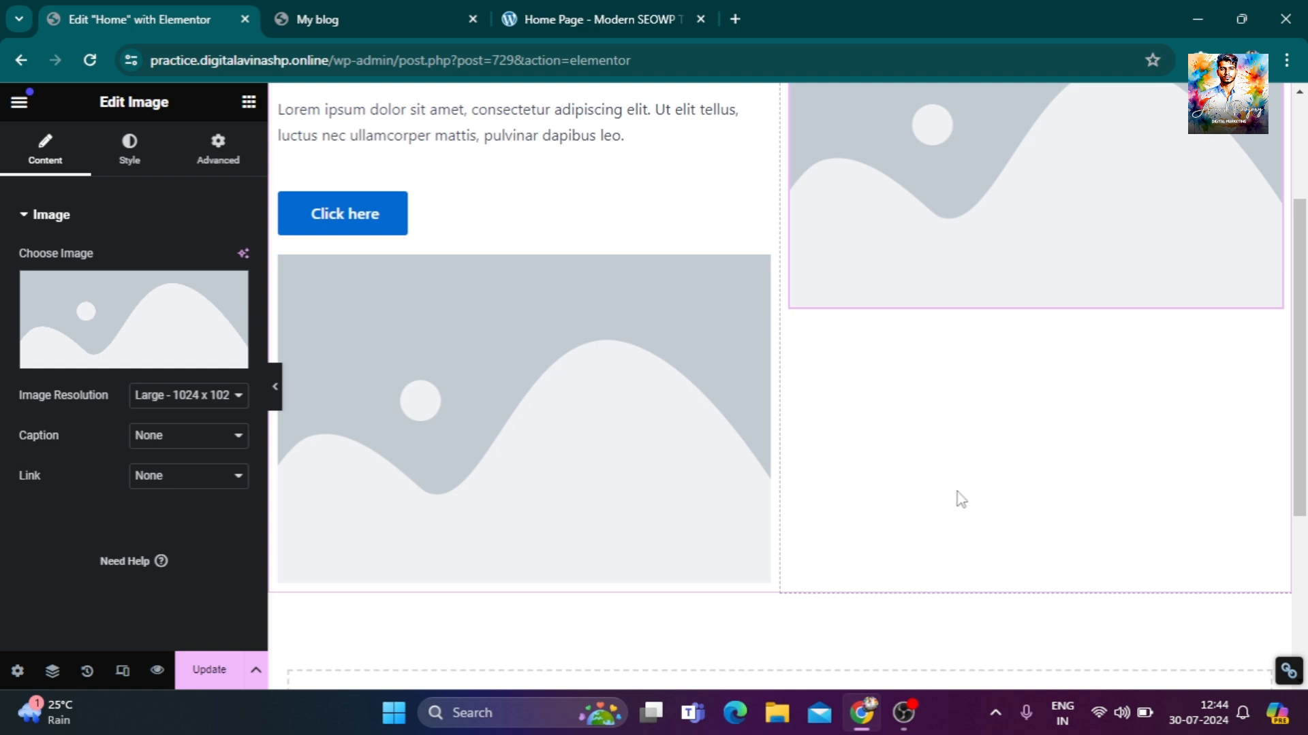
pyautogui.click(220, 672)
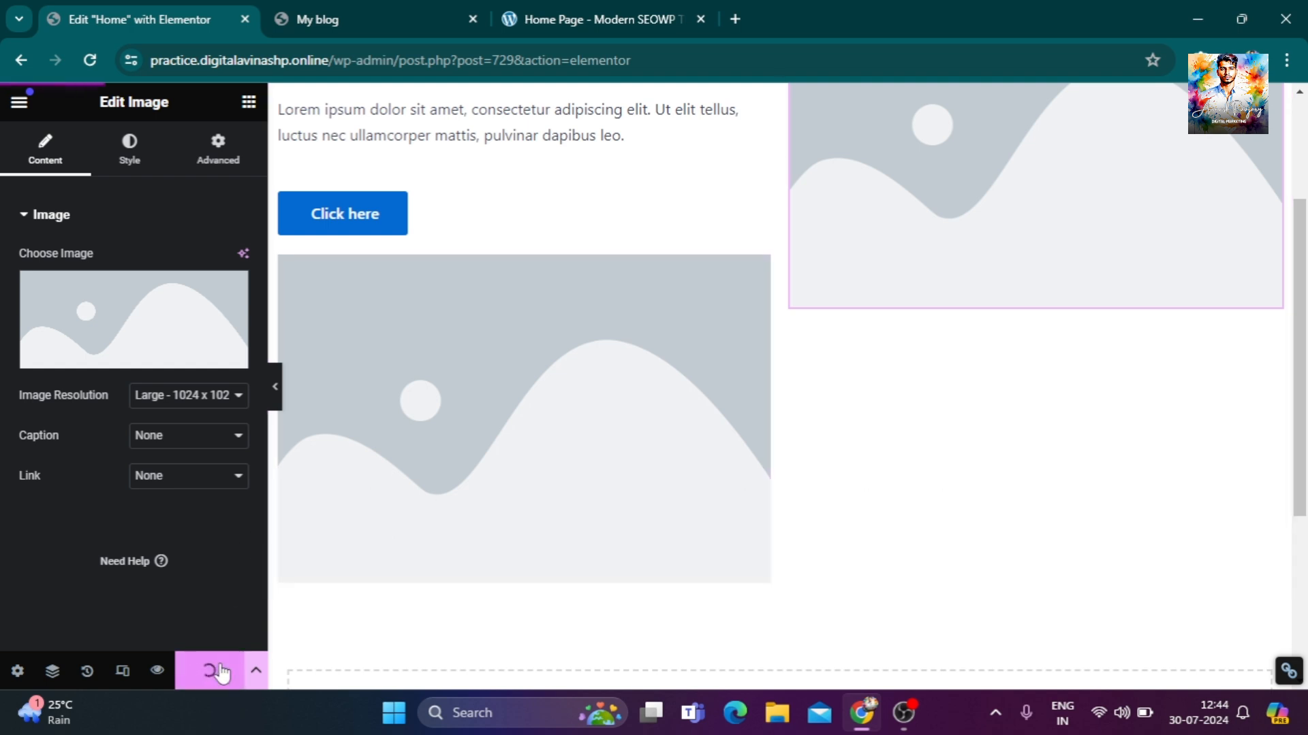
pyautogui.click(354, 9)
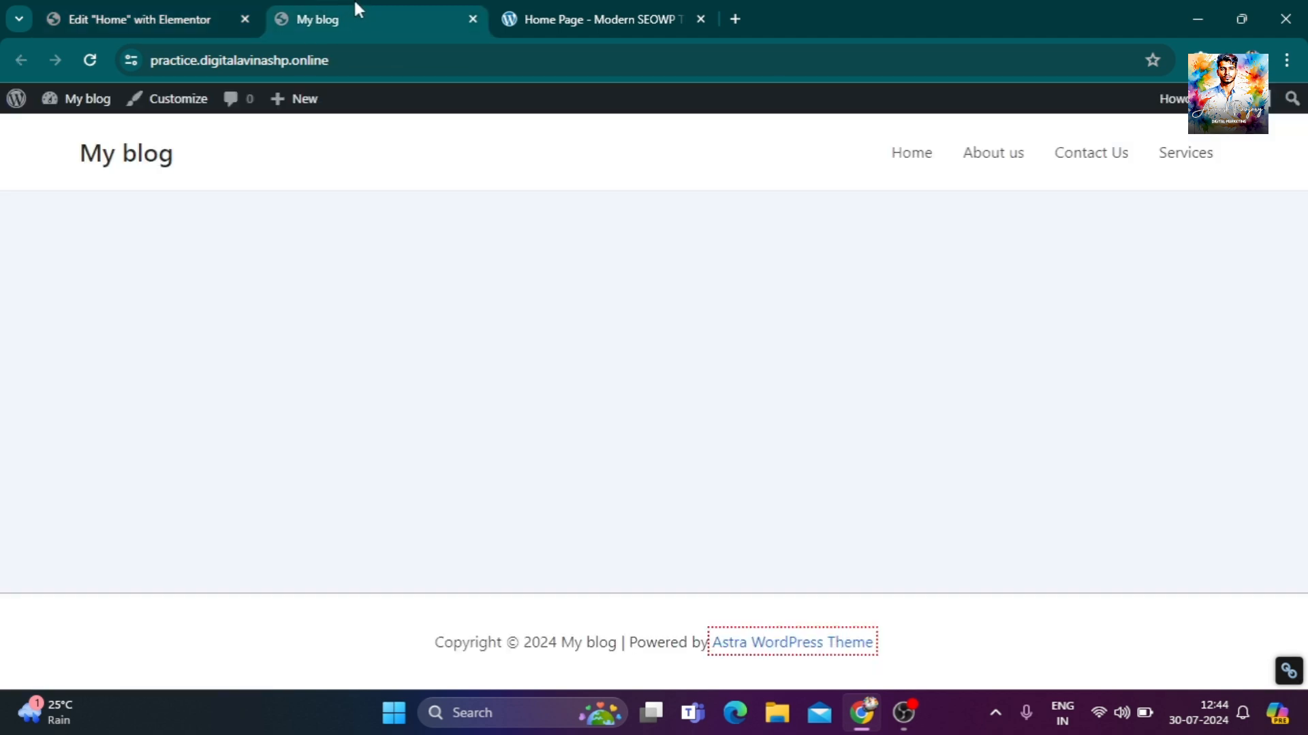
pyautogui.click(91, 60)
pyautogui.click(926, 167)
# In the site's Reading settings, make the homepage display a static page, choose Home as the homepage, and save the changes.
pyautogui.moveTo(75, 107)
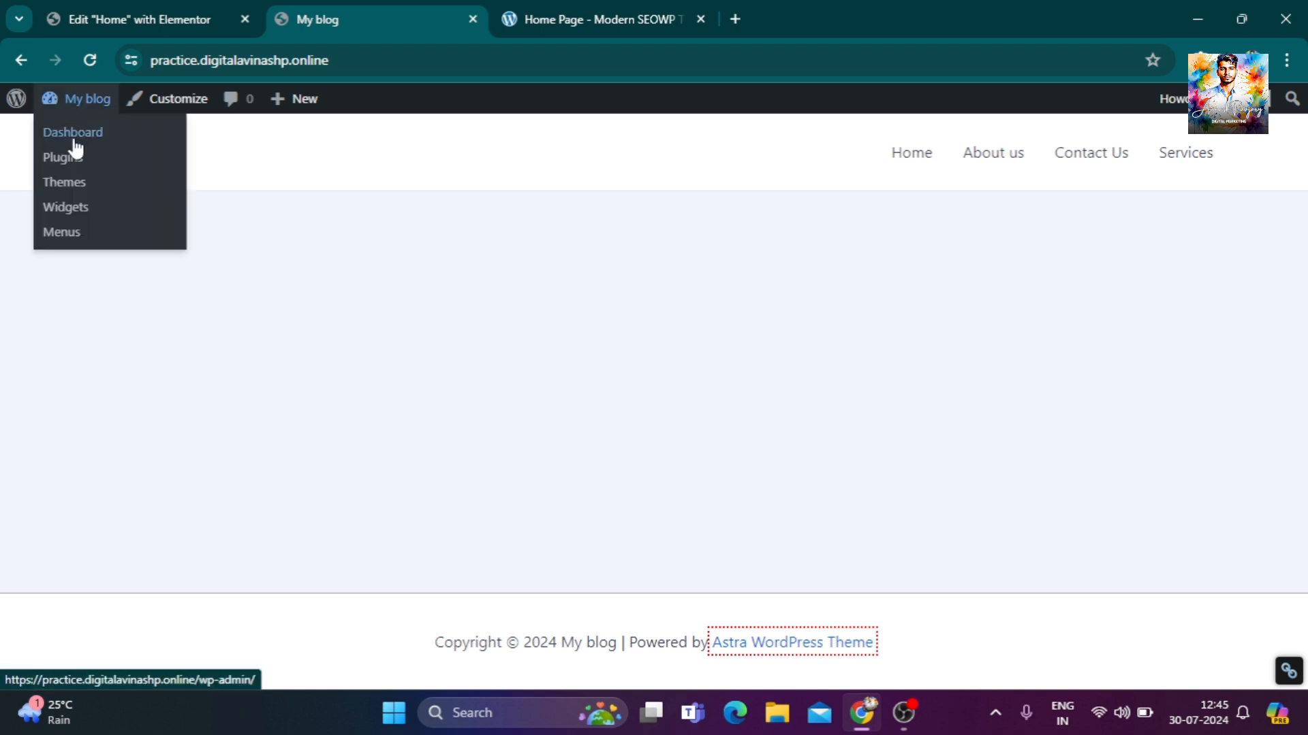
pyautogui.click(73, 142)
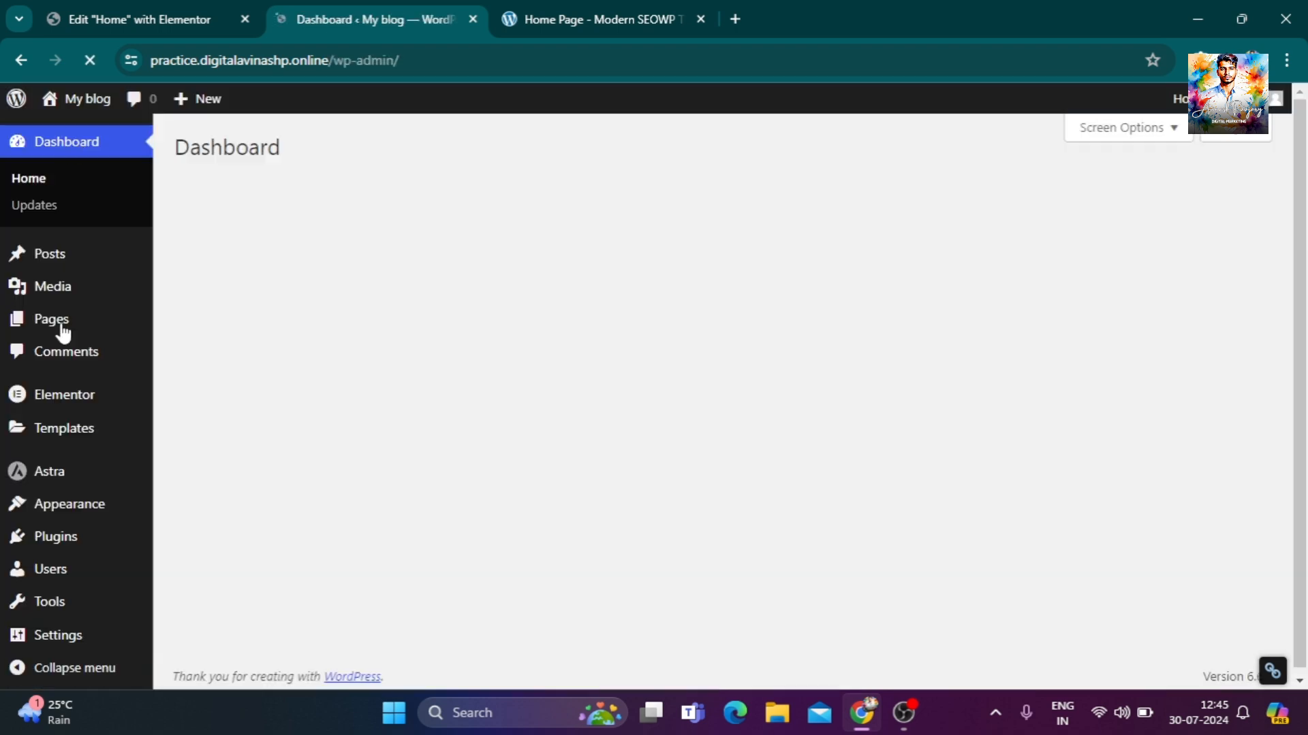
pyautogui.moveTo(91, 632)
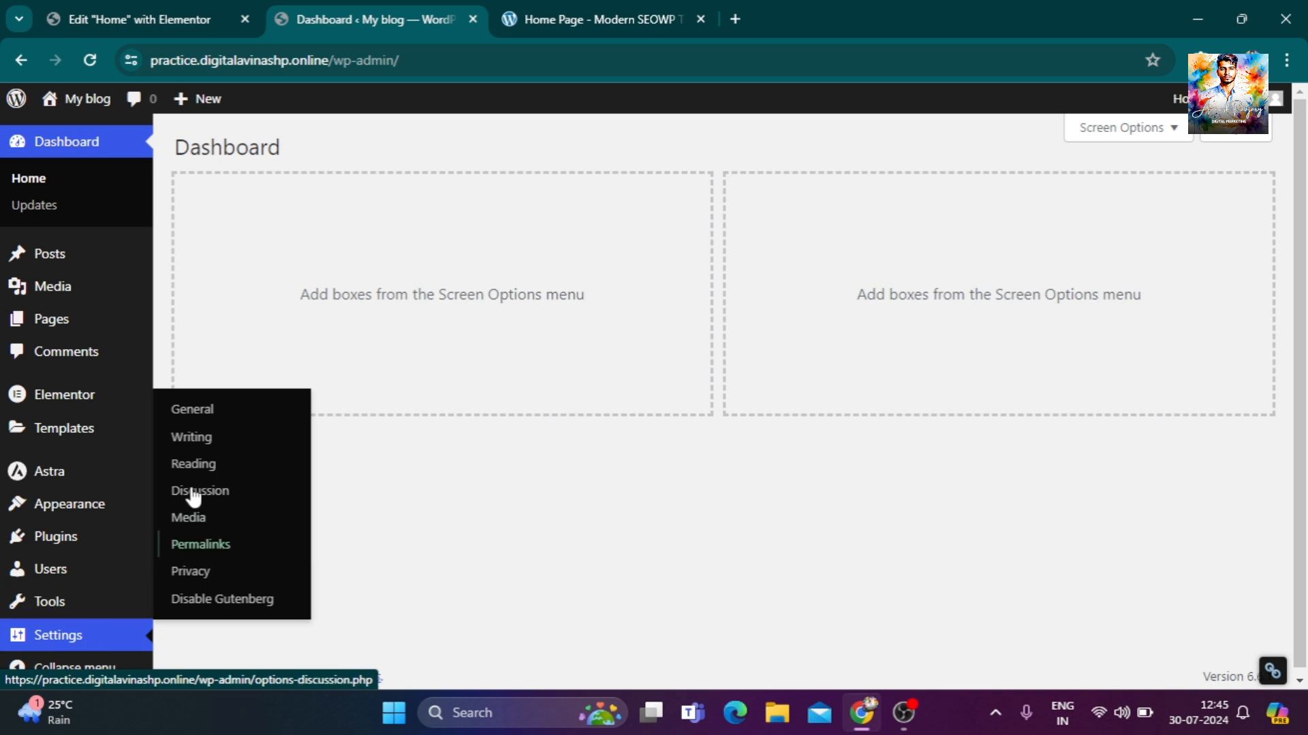
pyautogui.click(208, 477)
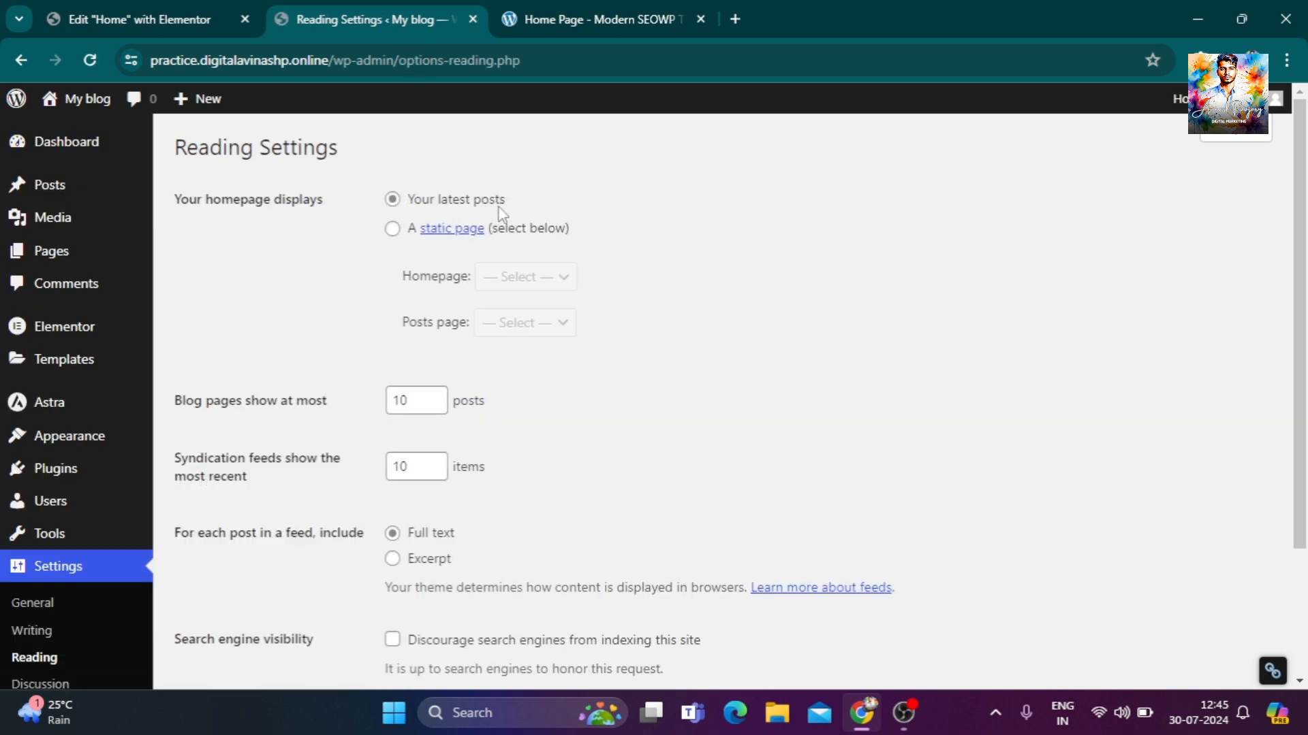
pyautogui.click(395, 232)
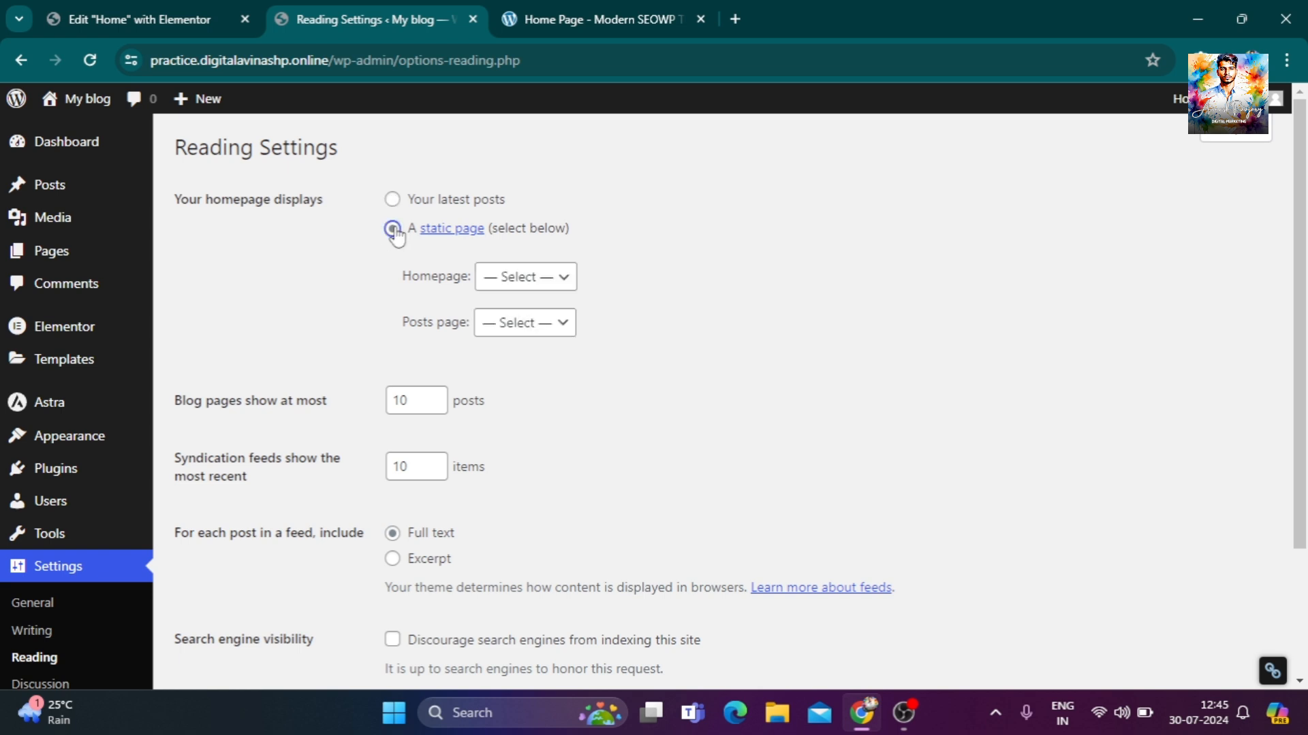
pyautogui.click(537, 281)
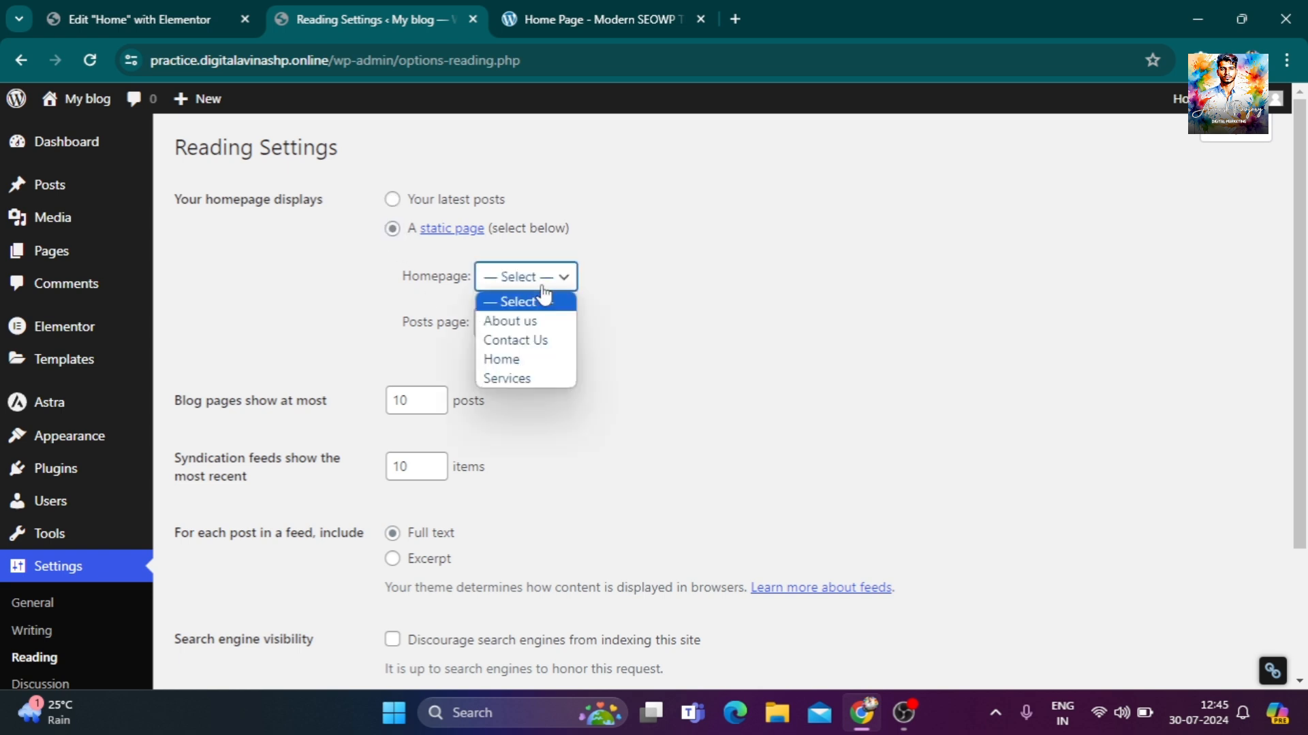
pyautogui.click(518, 361)
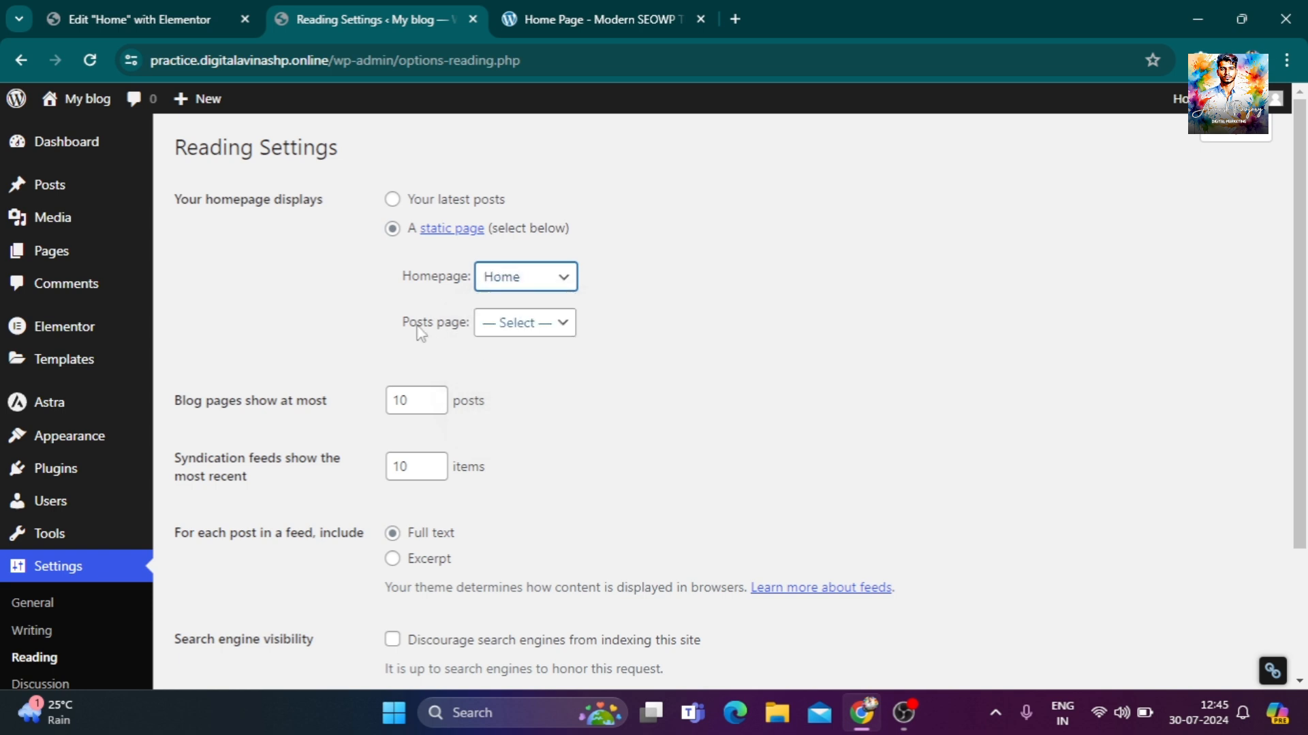
pyautogui.click(528, 323)
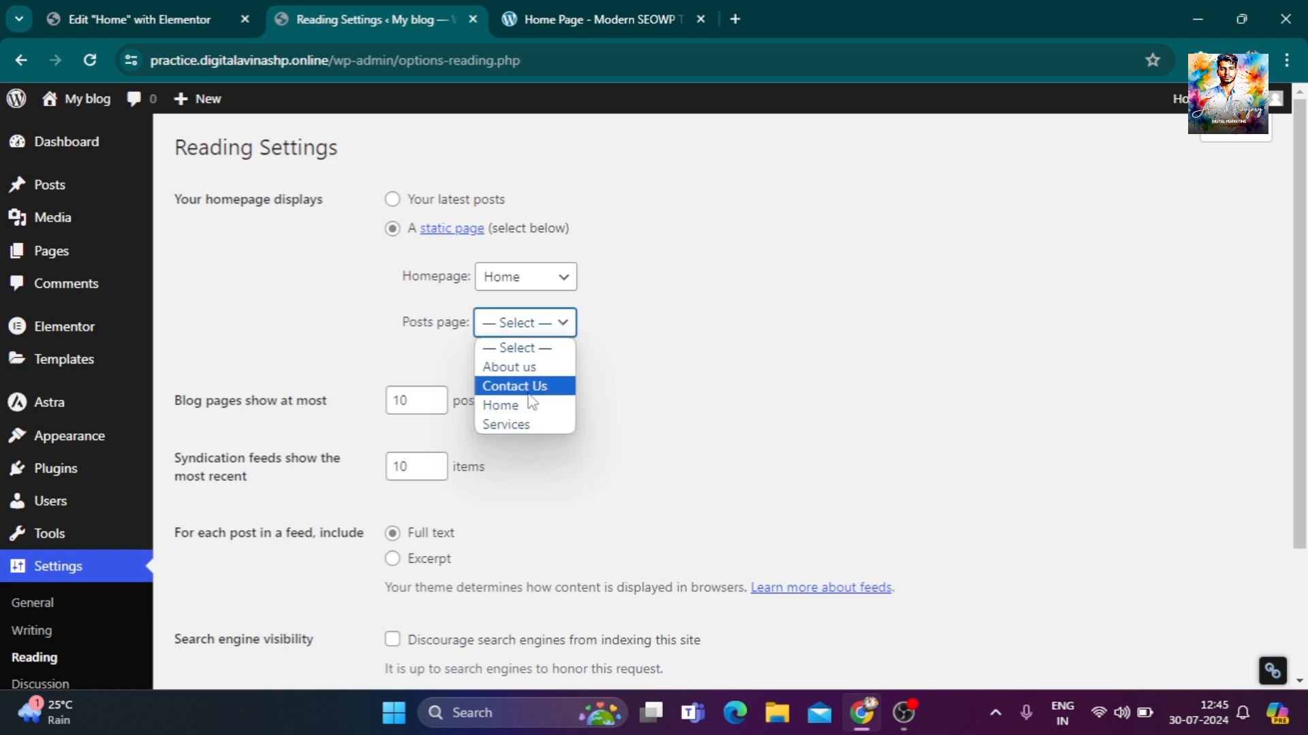
pyautogui.click(640, 359)
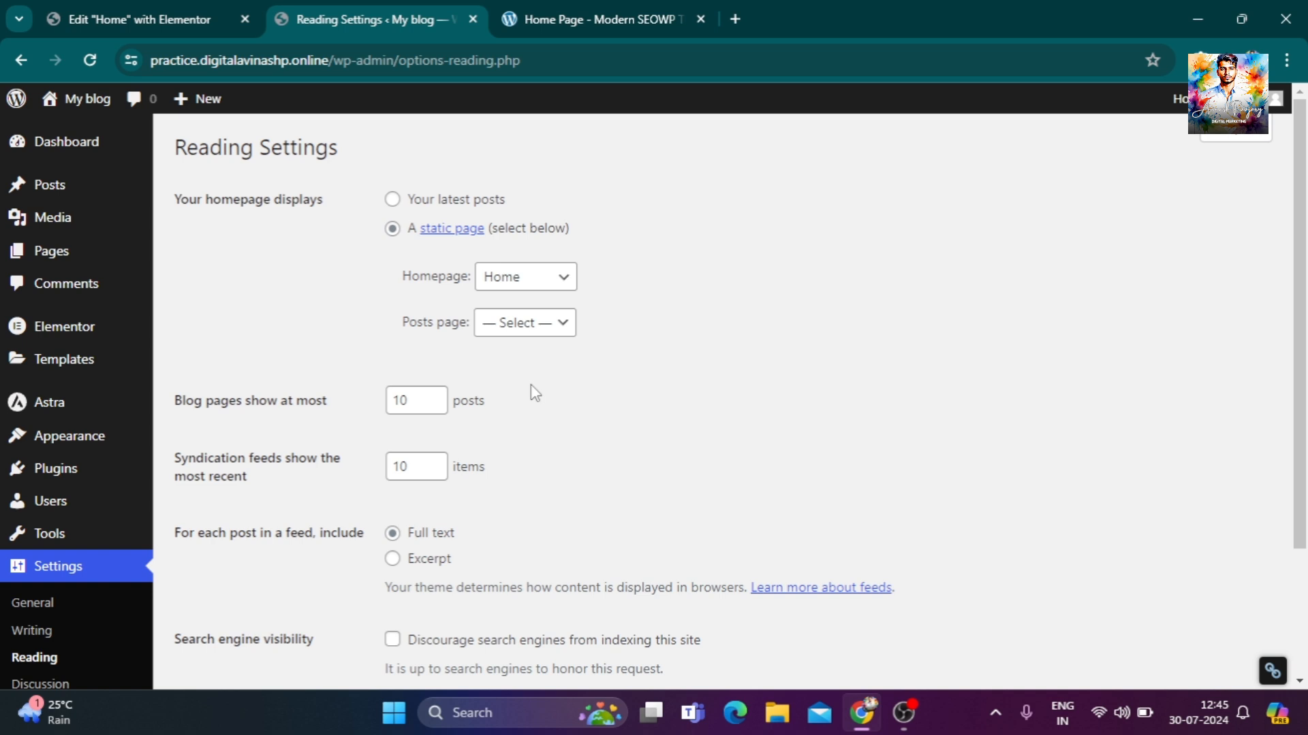
pyautogui.scroll(-3, 530, 384)
pyautogui.click(207, 560)
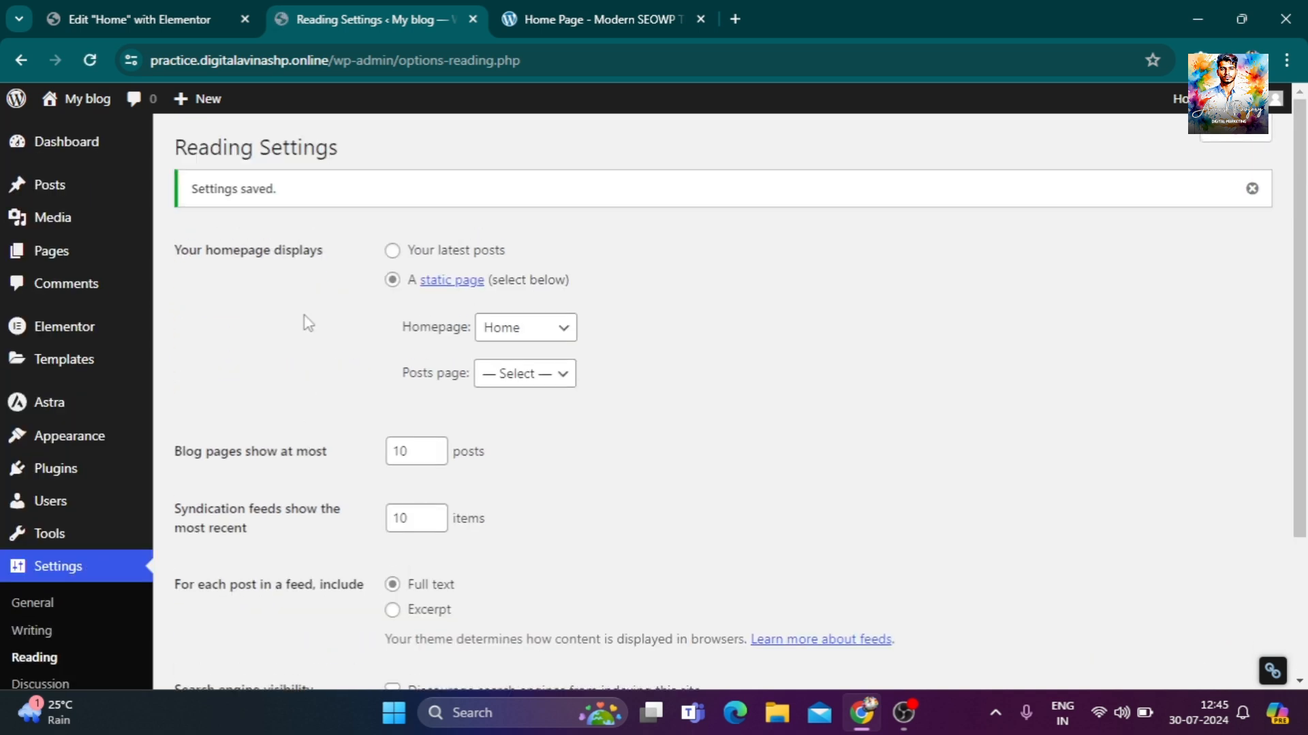
# View the live site in a new tab, close the settings tab, and look through the front page down to the footer.
pyautogui.moveTo(72, 102)
pyautogui.rightClick(67, 133)
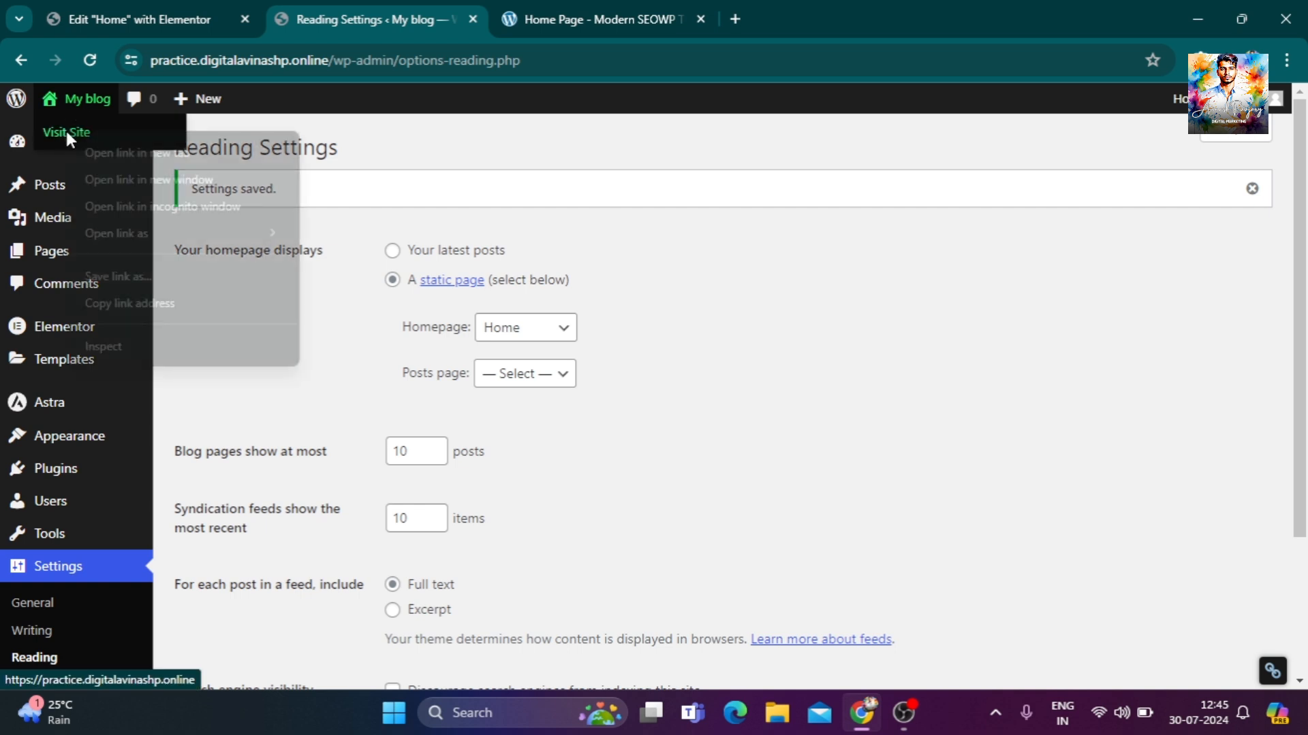
pyautogui.click(102, 153)
pyautogui.click(476, 18)
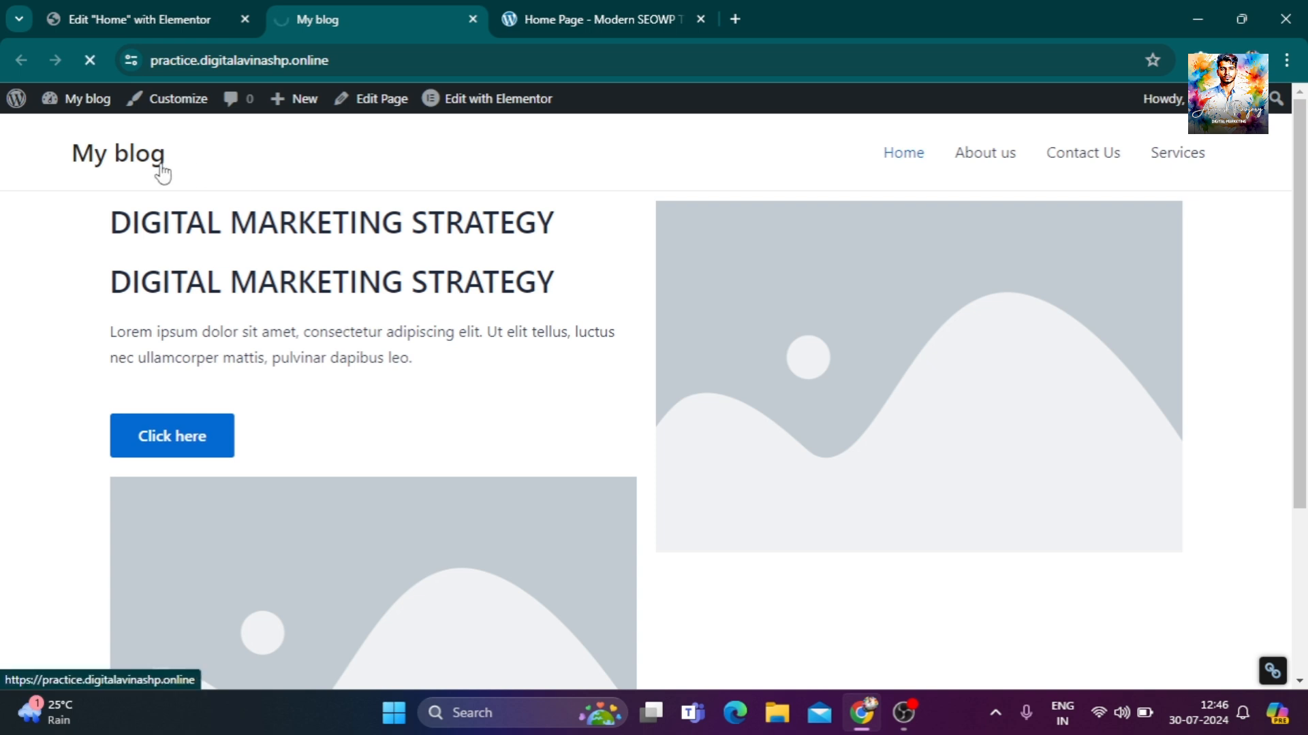
pyautogui.scroll(-3, 934, 354)
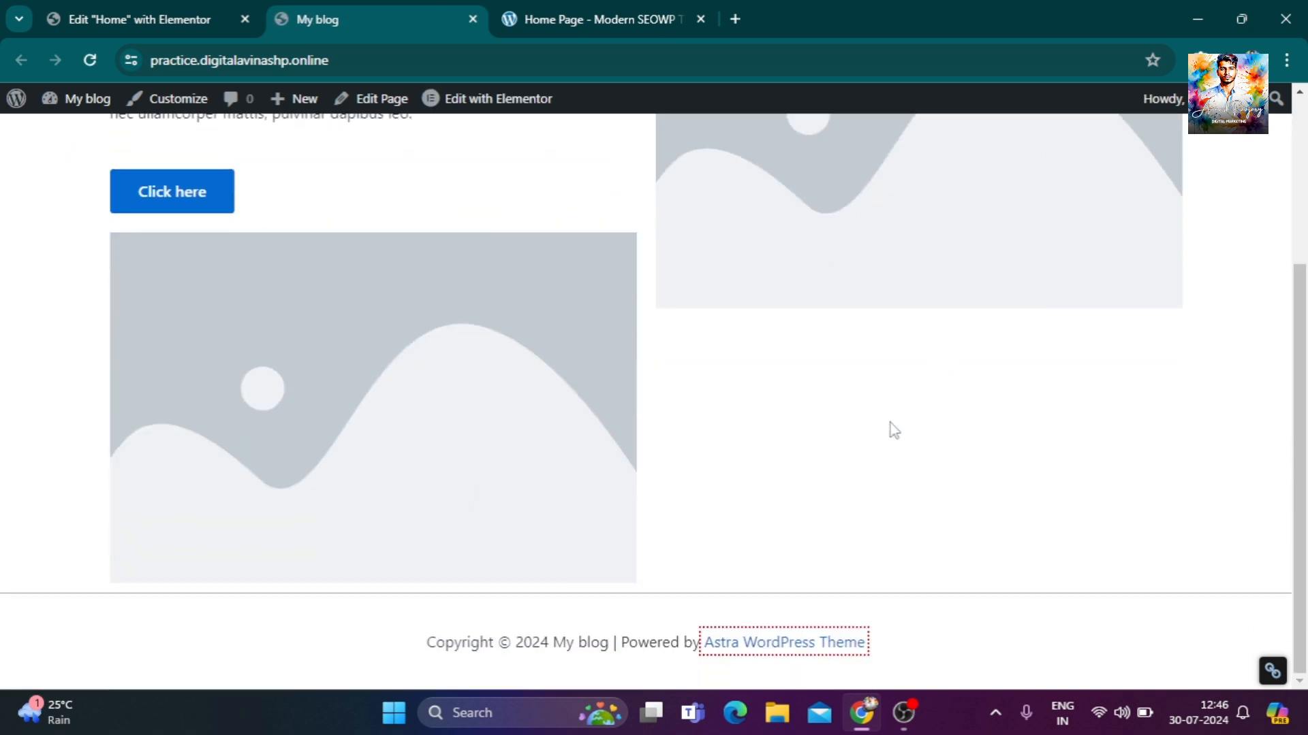
pyautogui.scroll(3, 773, 464)
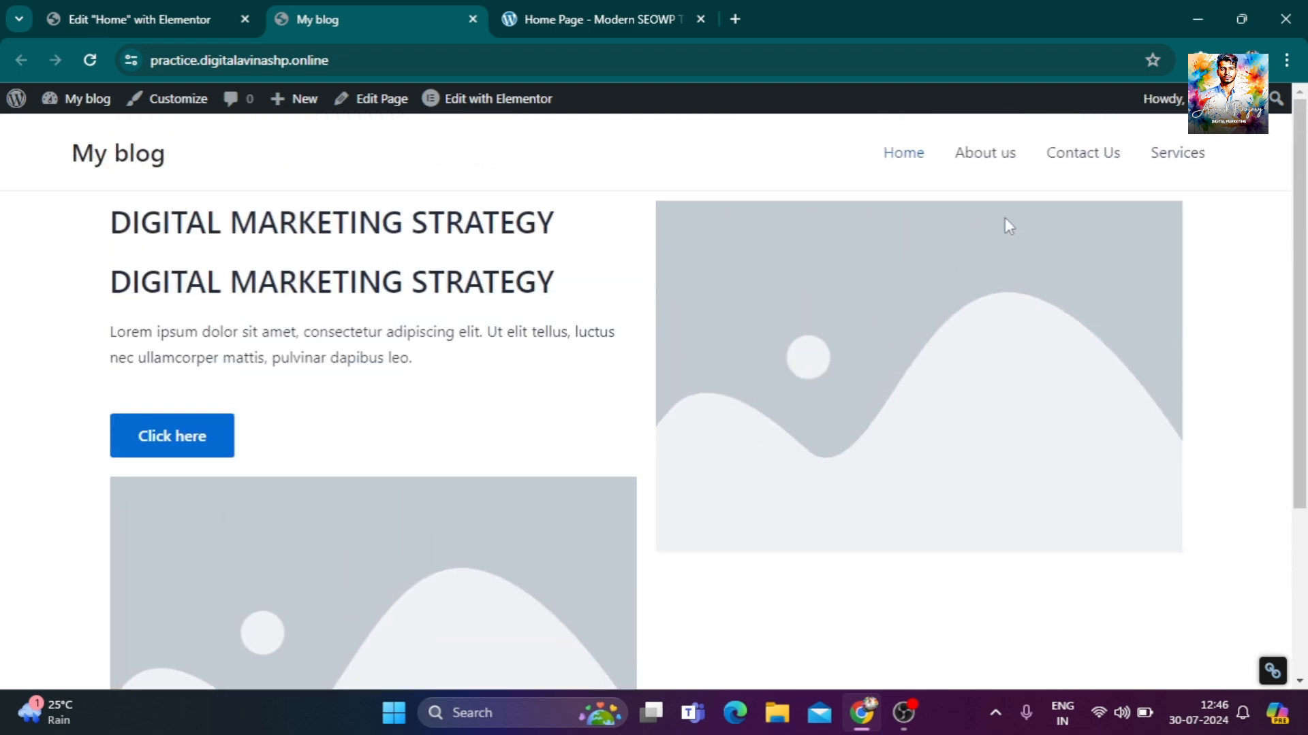
# Compare the SEOWP demo's hero section with the live front page and the layout in the Elementor editor.
pyautogui.click(699, 11)
pyautogui.scroll(-1, 1188, 389)
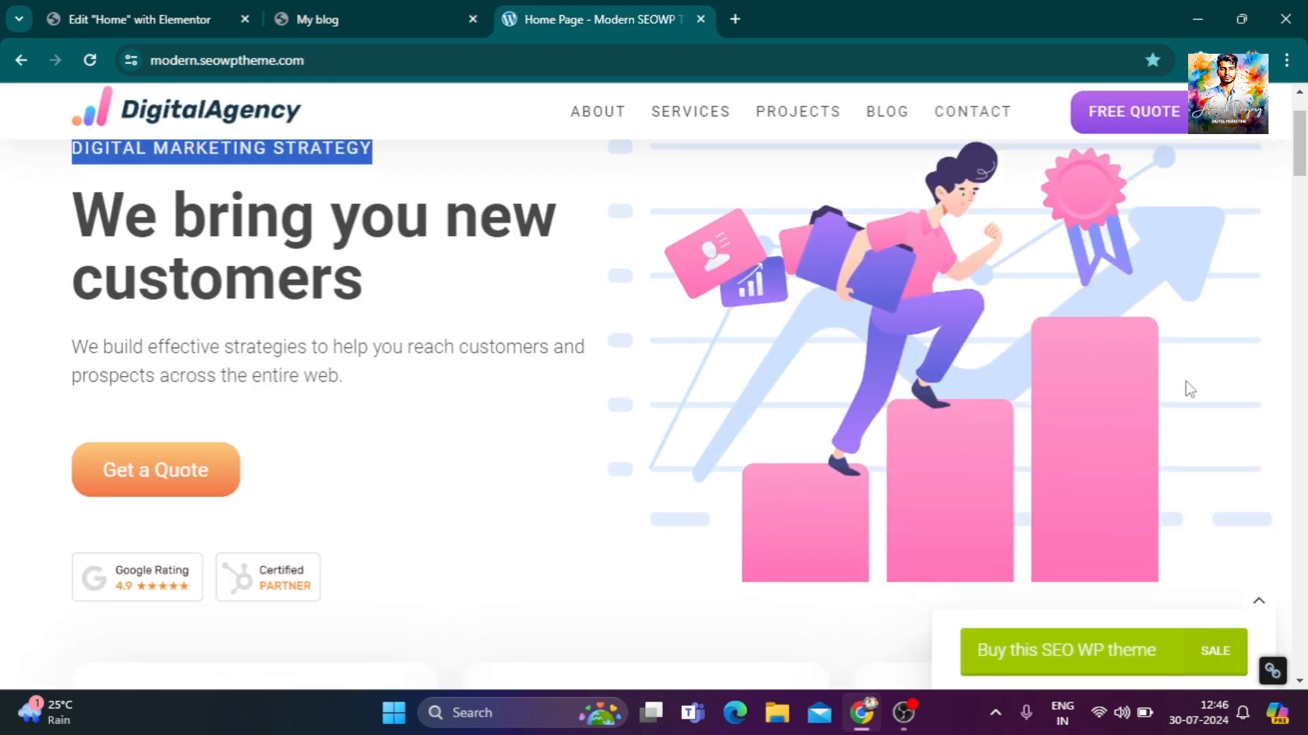
pyautogui.scroll(-3, 1188, 388)
pyautogui.scroll(3, 1160, 445)
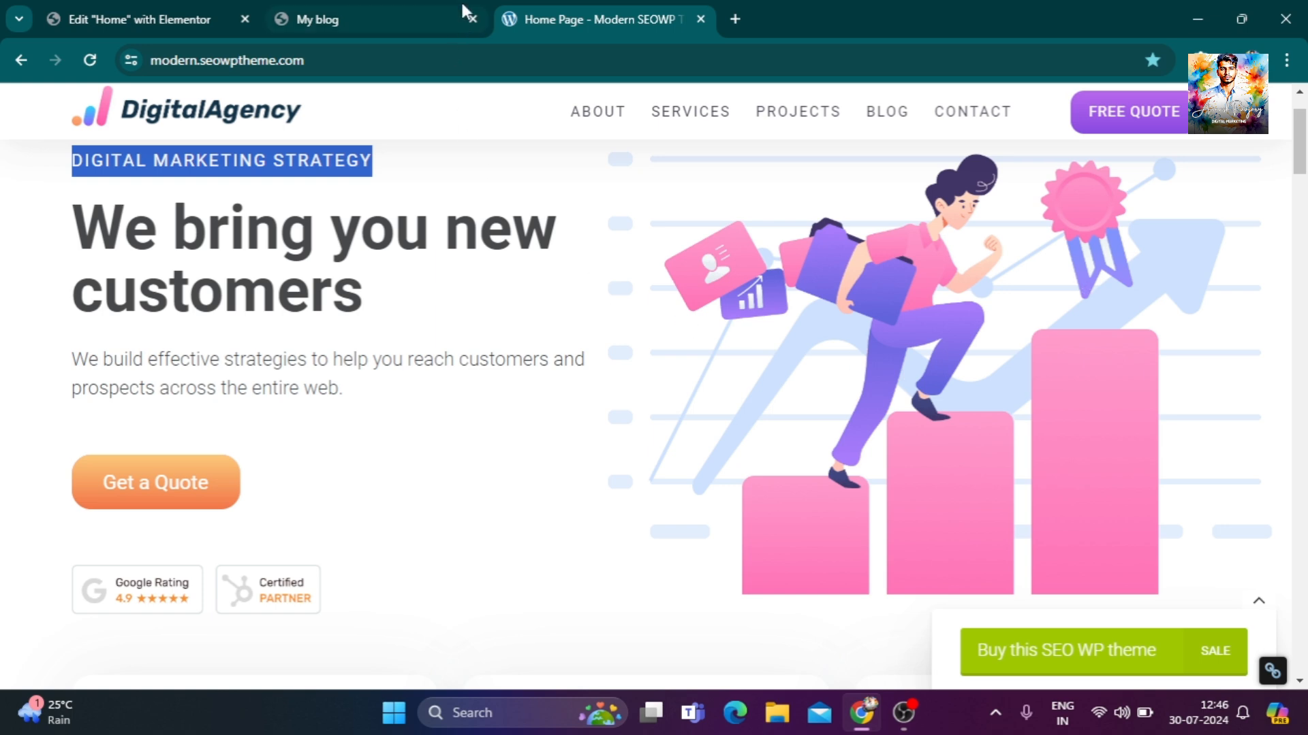
pyautogui.click(422, 10)
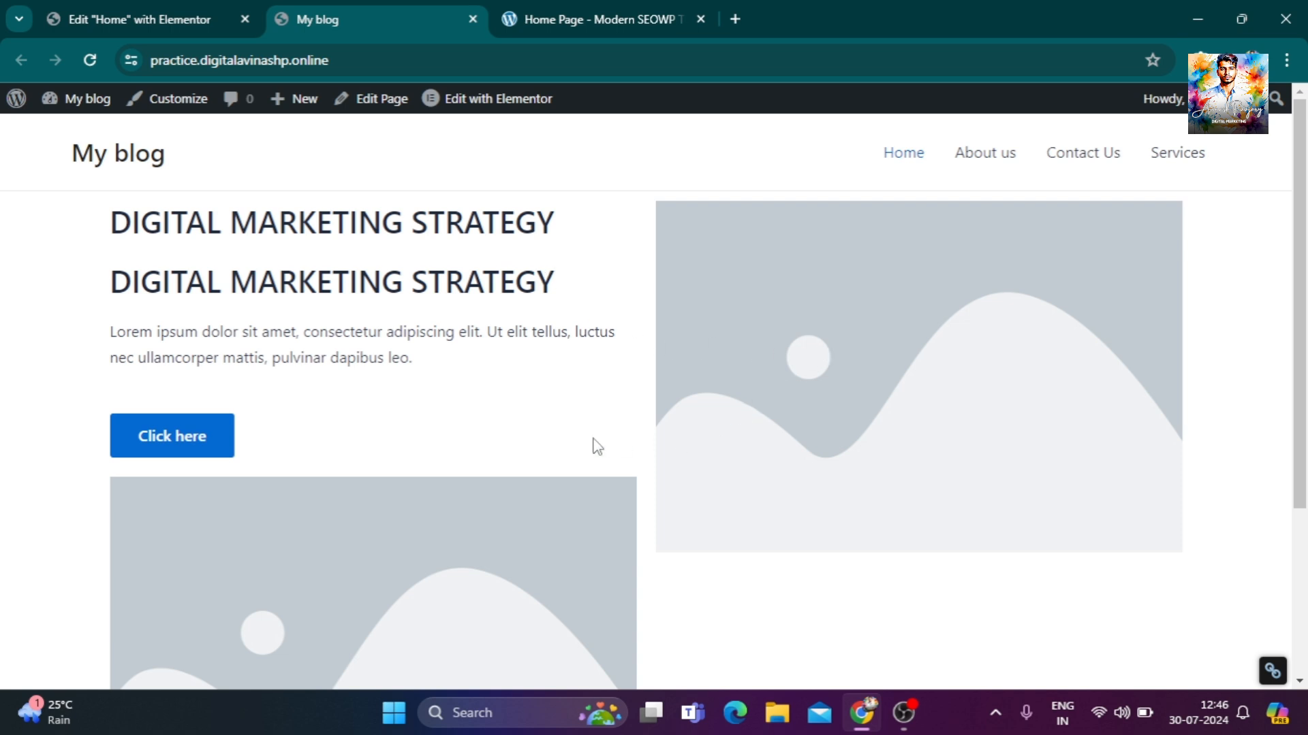
pyautogui.click(181, 10)
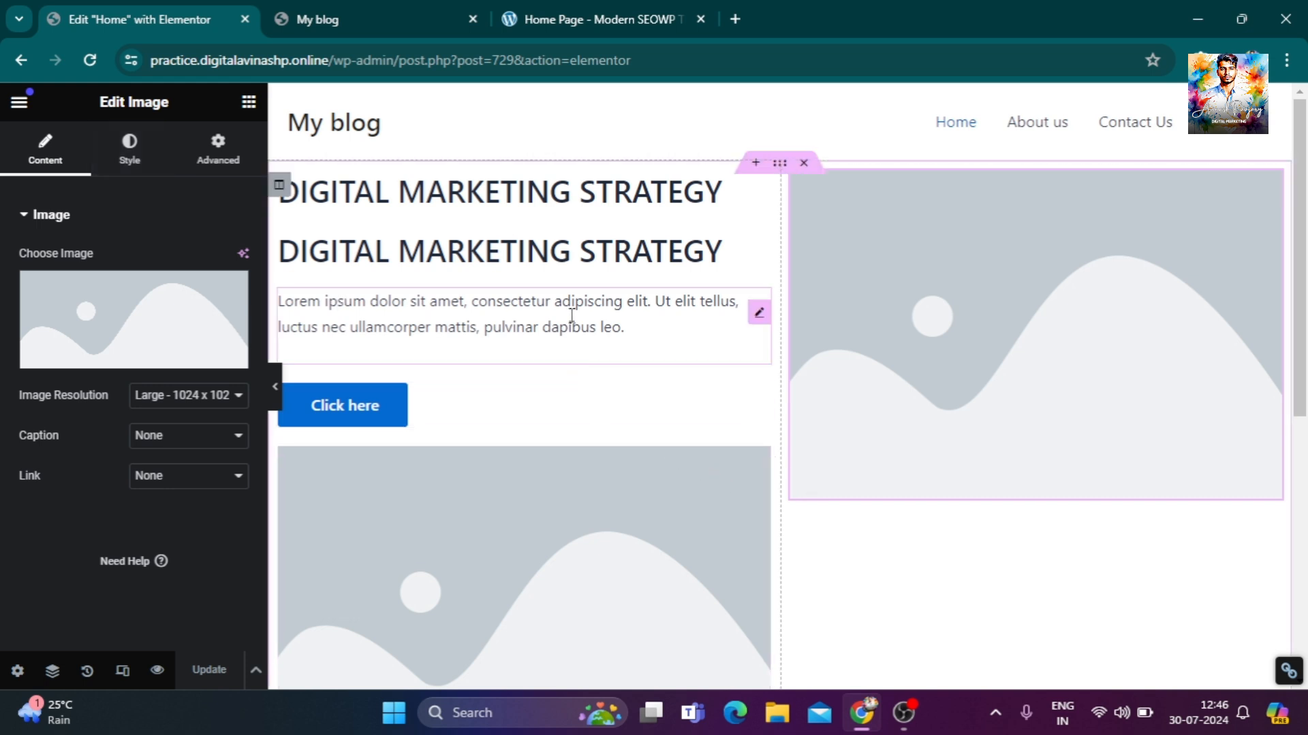
pyautogui.click(565, 19)
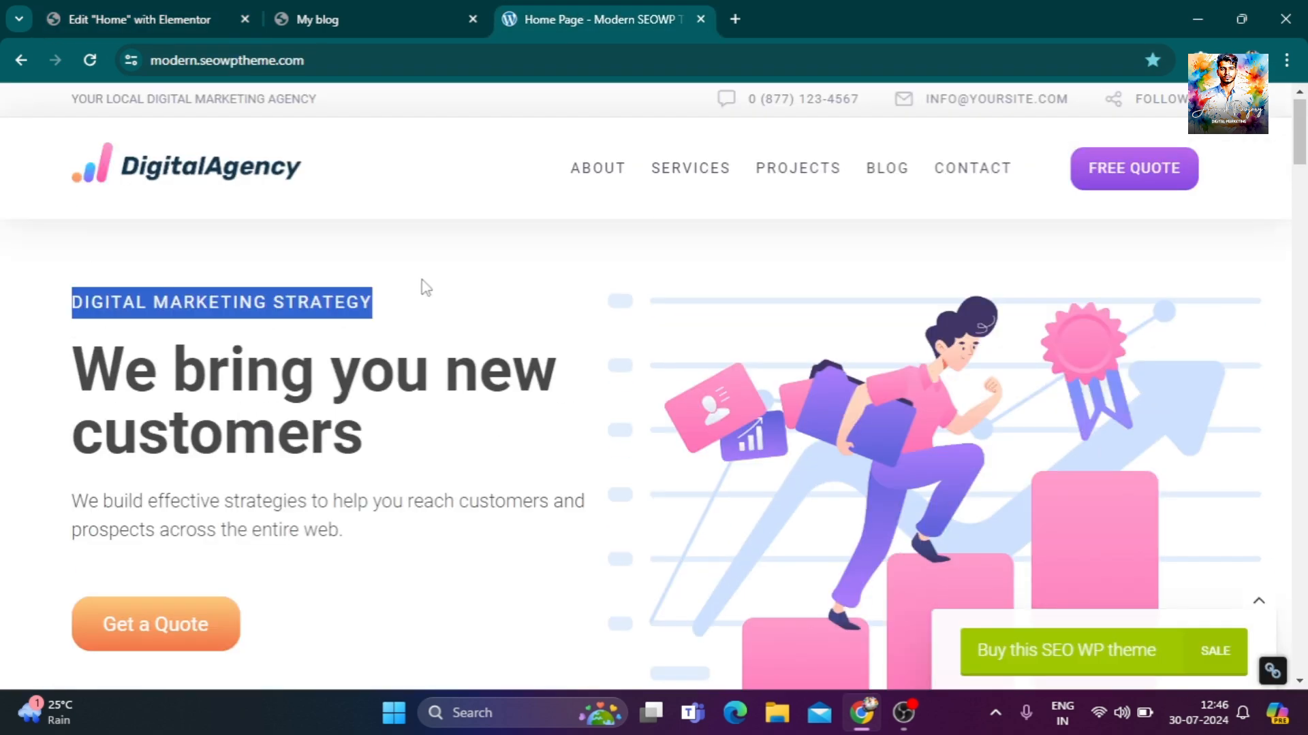
pyautogui.click(382, 308)
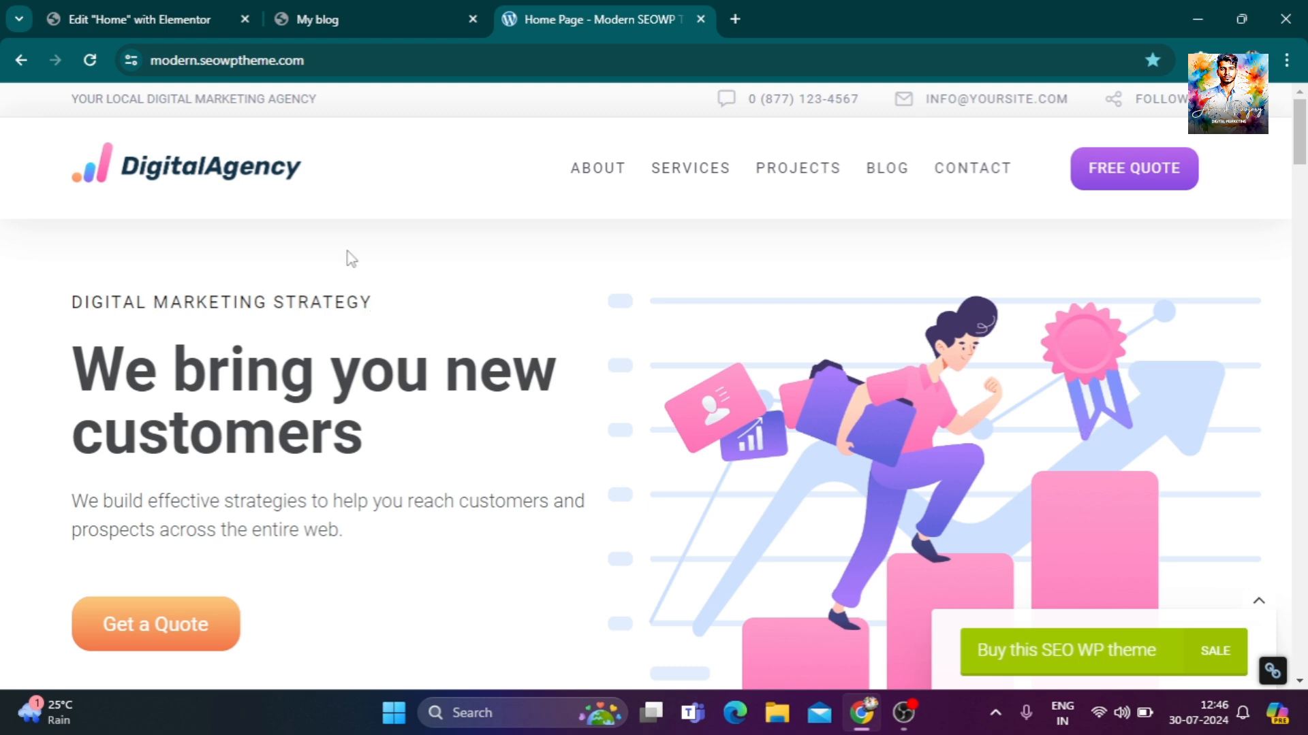
pyautogui.click(352, 19)
# In the Elementor editor, set the typography size of the first "DIGITAL MARKETING STRATEGY" heading to 16 px.
pyautogui.click(156, 19)
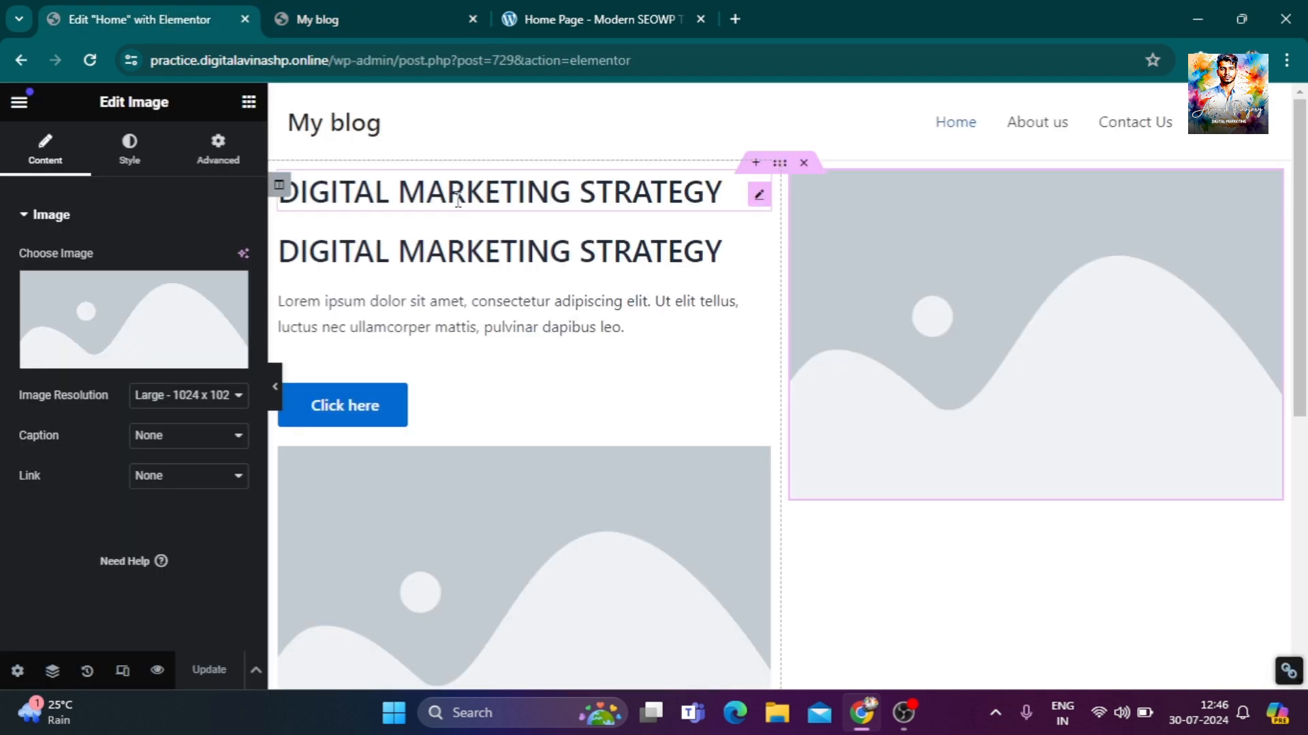
pyautogui.click(760, 197)
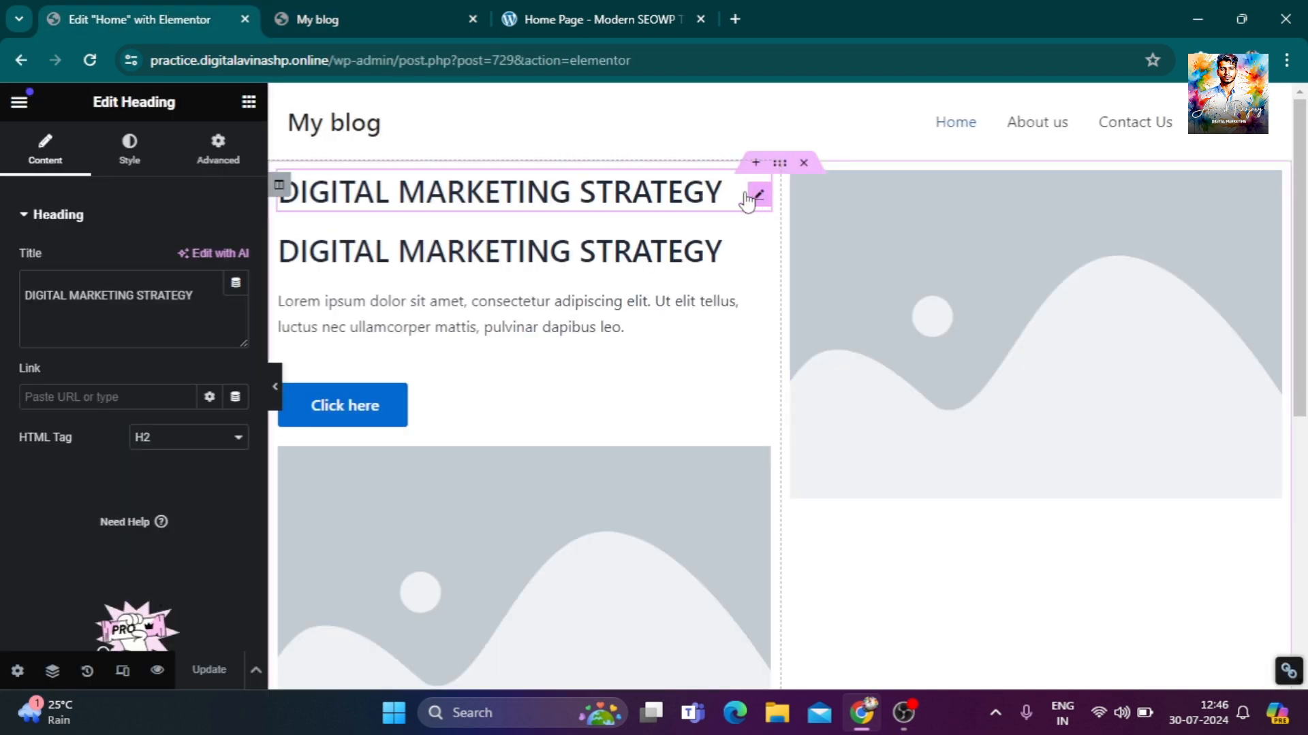
pyautogui.click(149, 163)
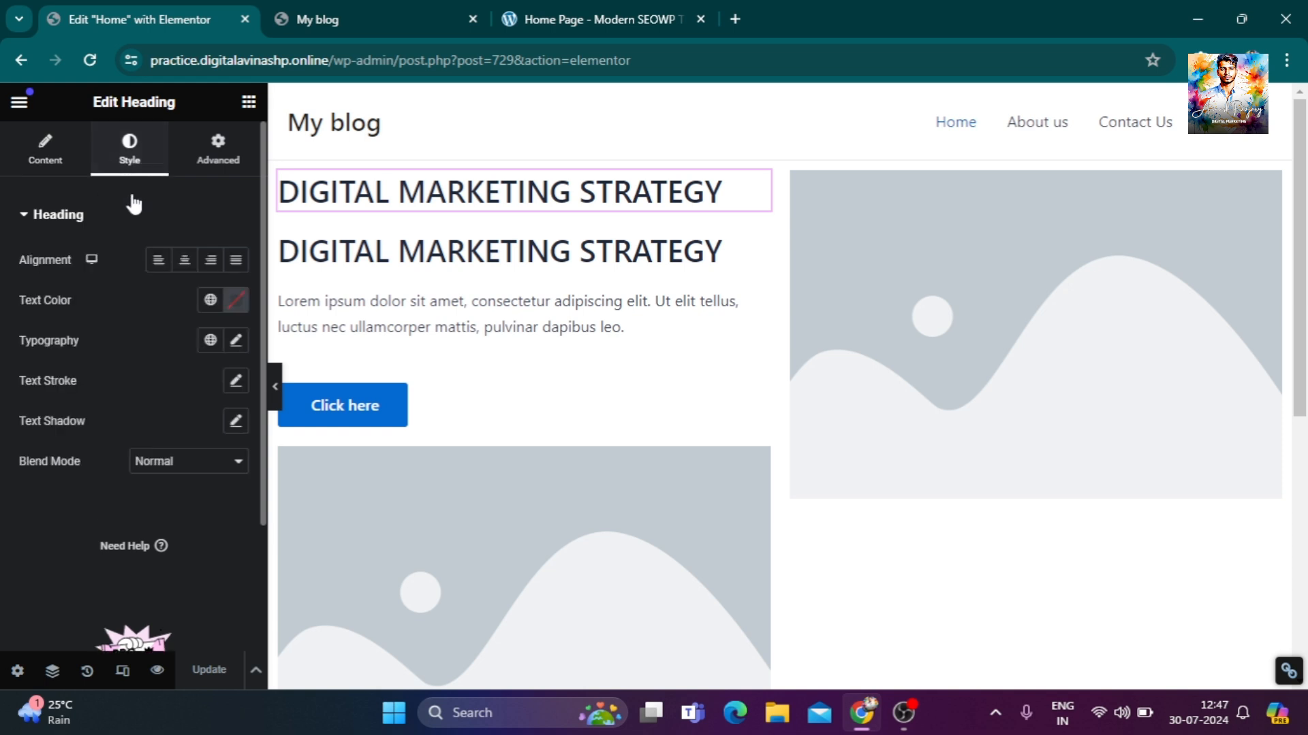
pyautogui.click(235, 343)
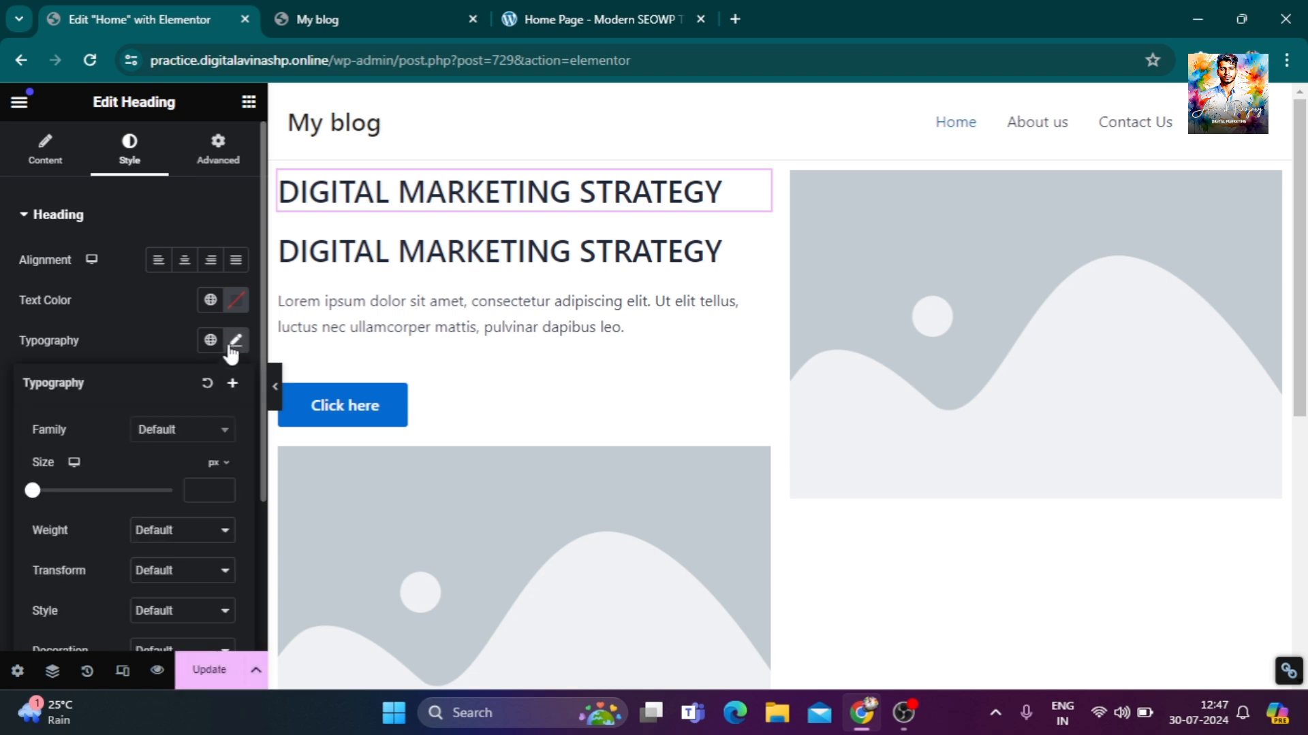
pyautogui.moveTo(36, 495)
pyautogui.mouseDown()
pyautogui.moveTo(100, 499)
pyautogui.moveTo(46, 498)
pyautogui.mouseUp()
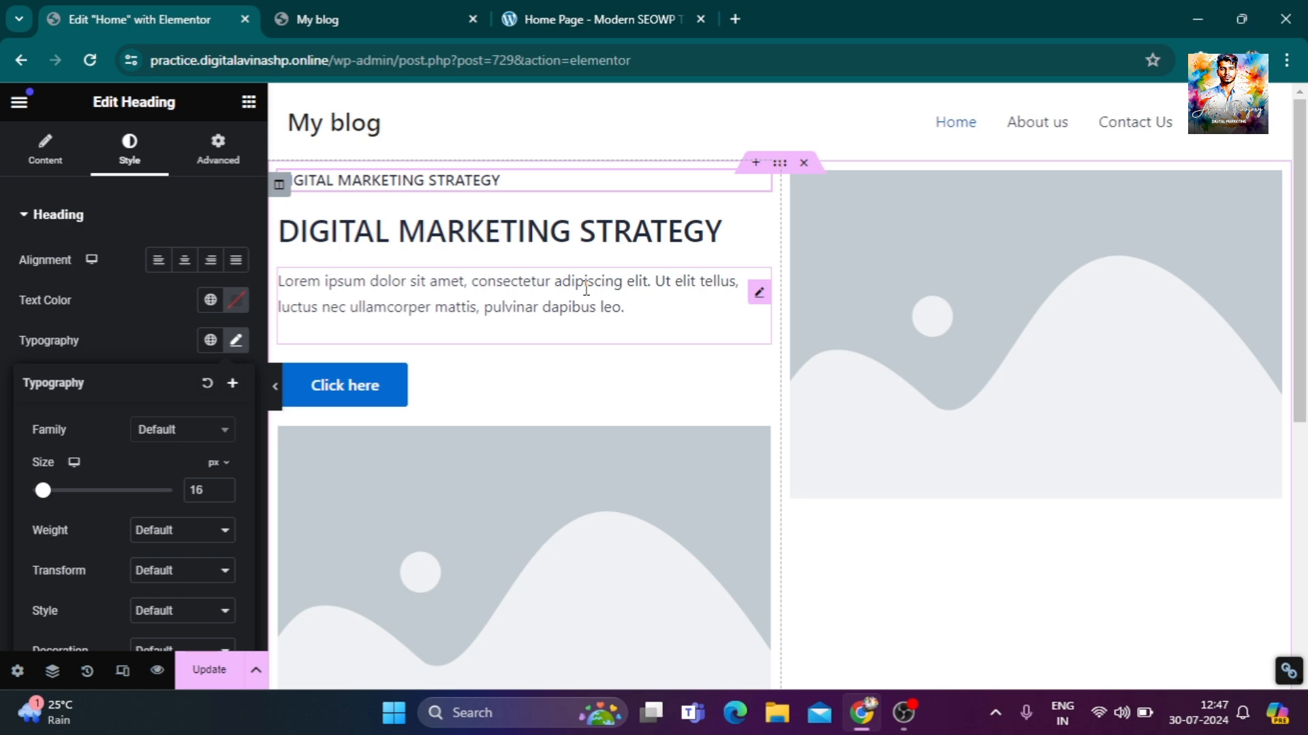
# Replace the second heading's title with "We bring you new customers", copied from the demo site's hero section.
pyautogui.click(603, 15)
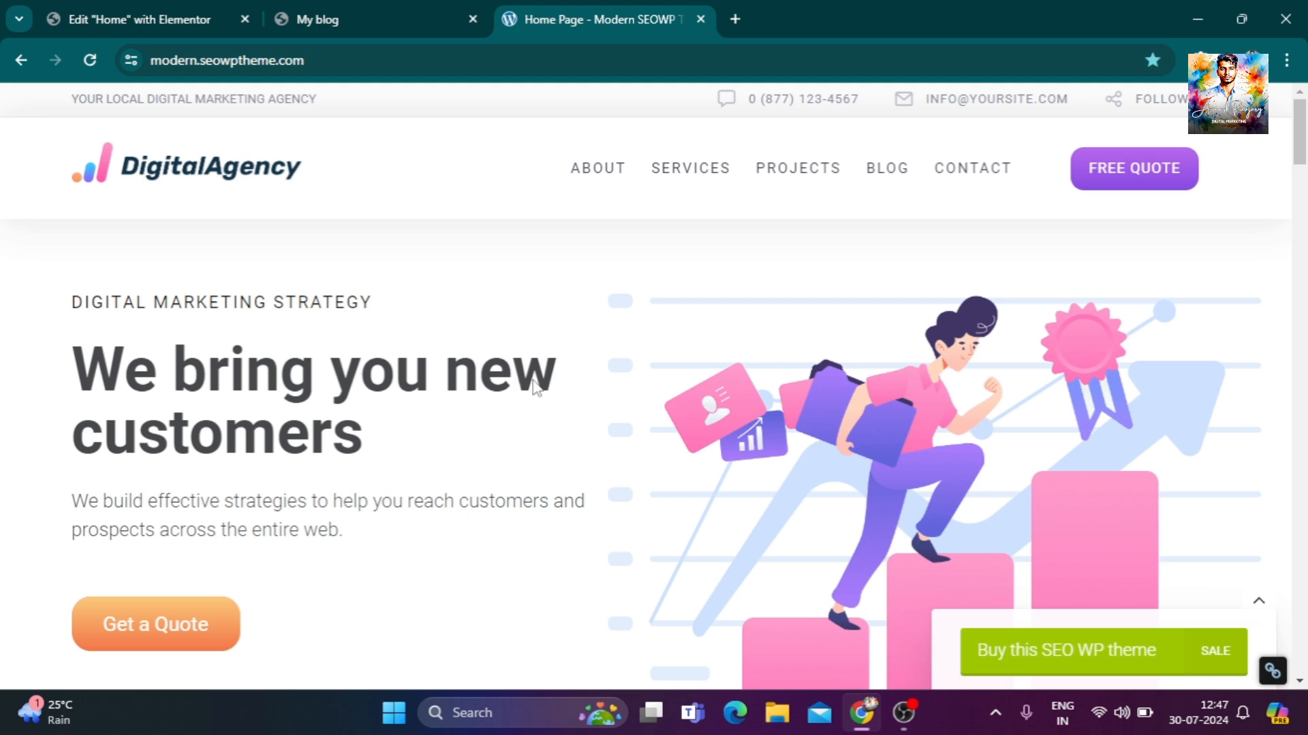
pyautogui.click(175, 13)
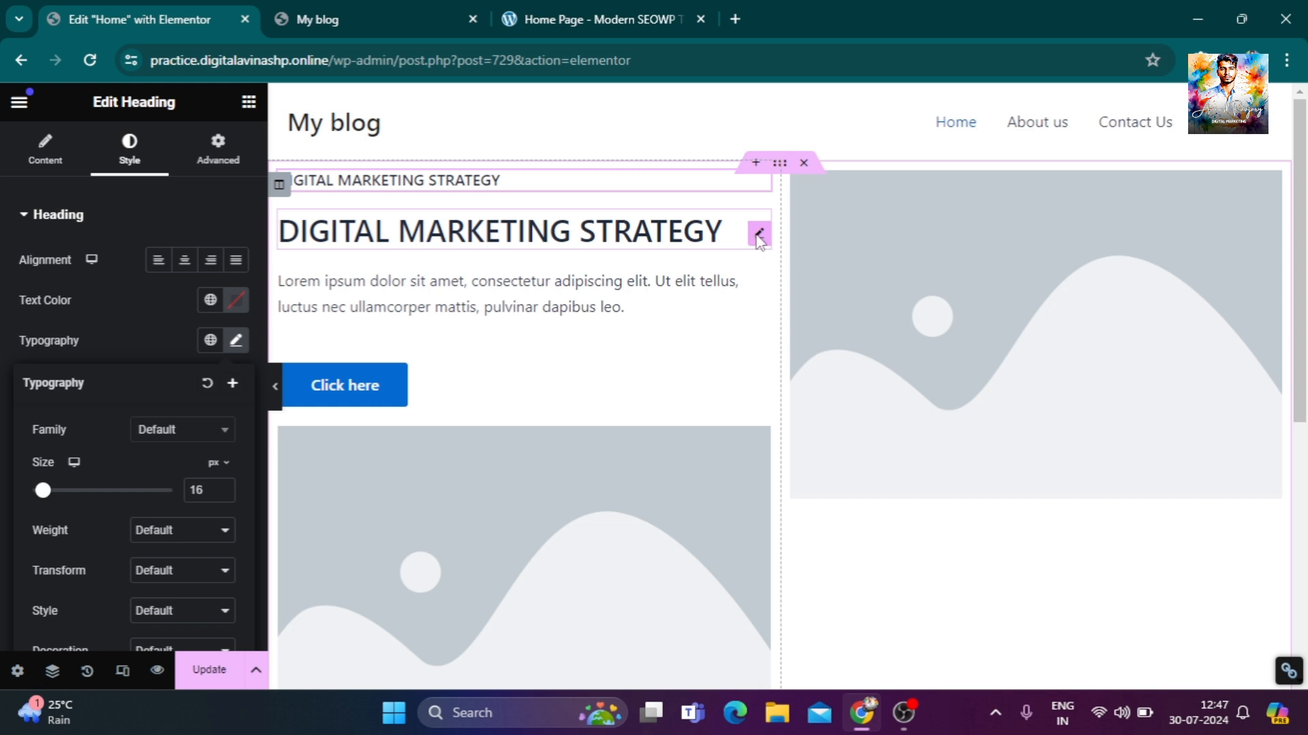
pyautogui.rightClick(757, 237)
pyautogui.click(778, 263)
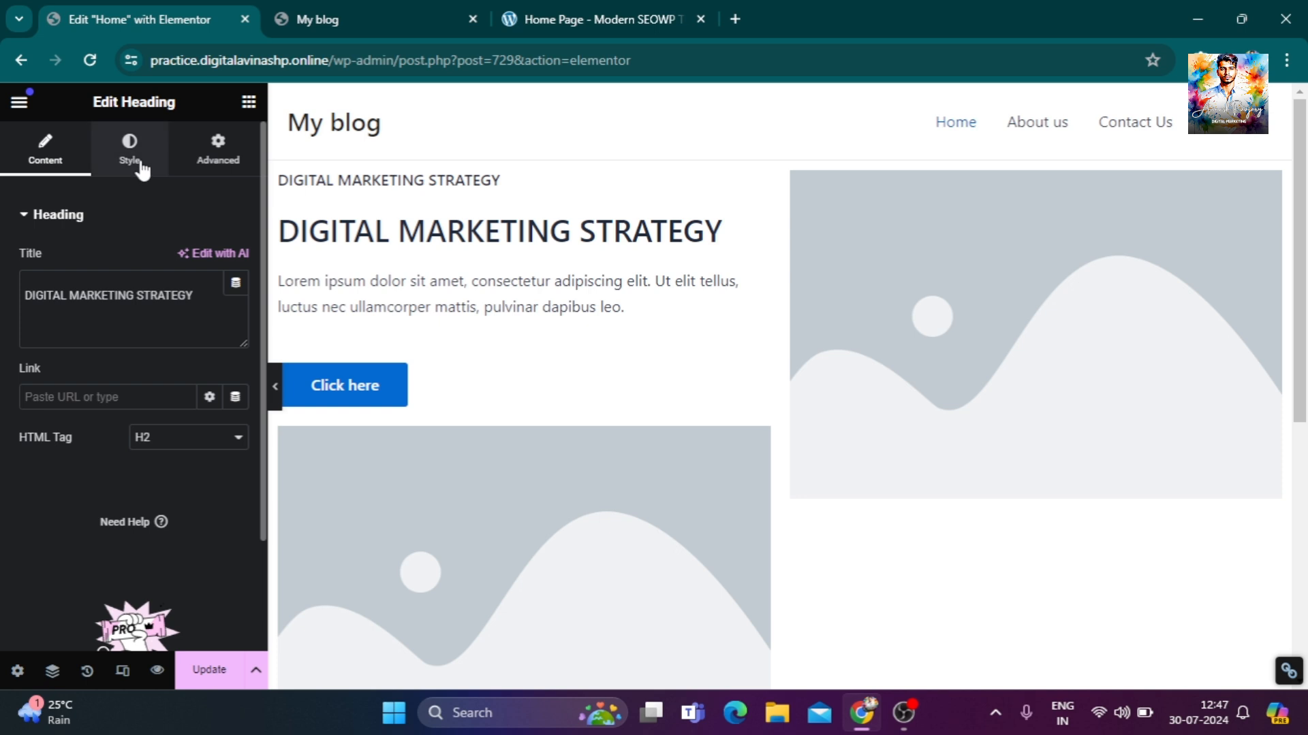
pyautogui.click(541, 13)
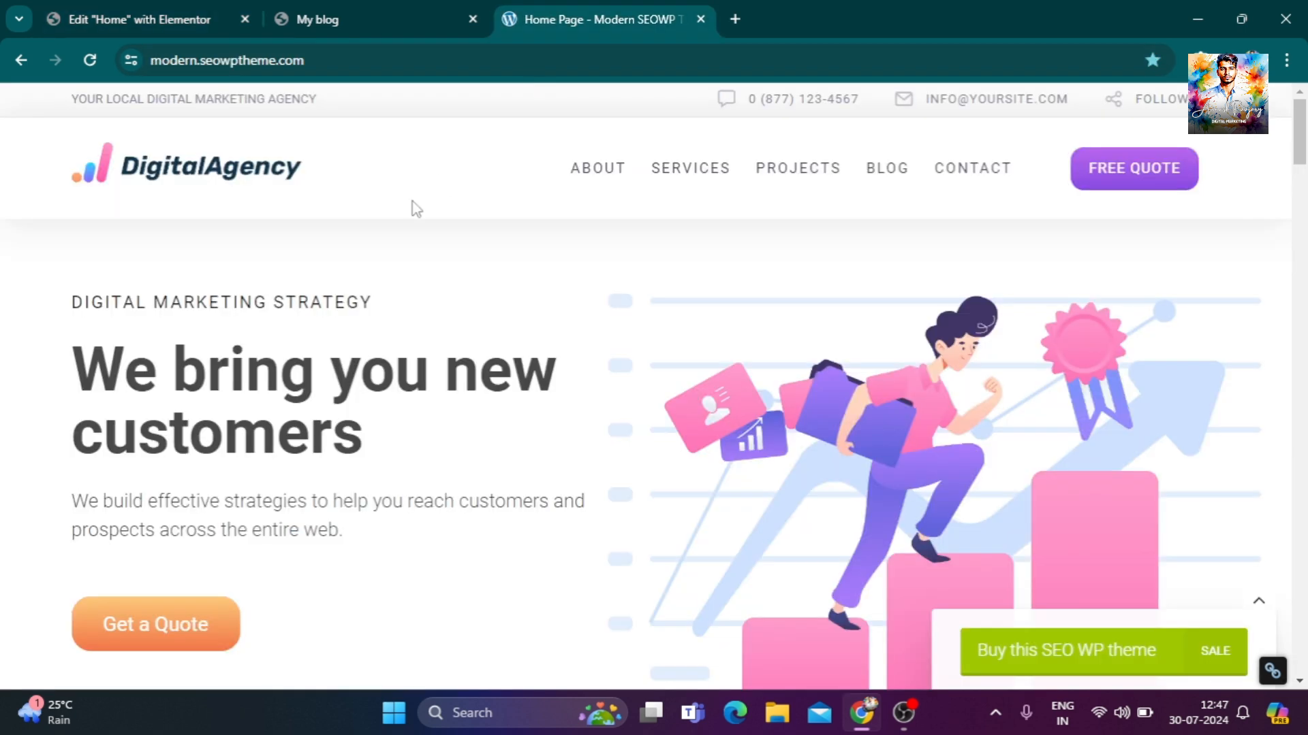
pyautogui.moveTo(83, 359); pyautogui.dragTo(400, 444)
pyautogui.hotkey('ctrl', 'c')
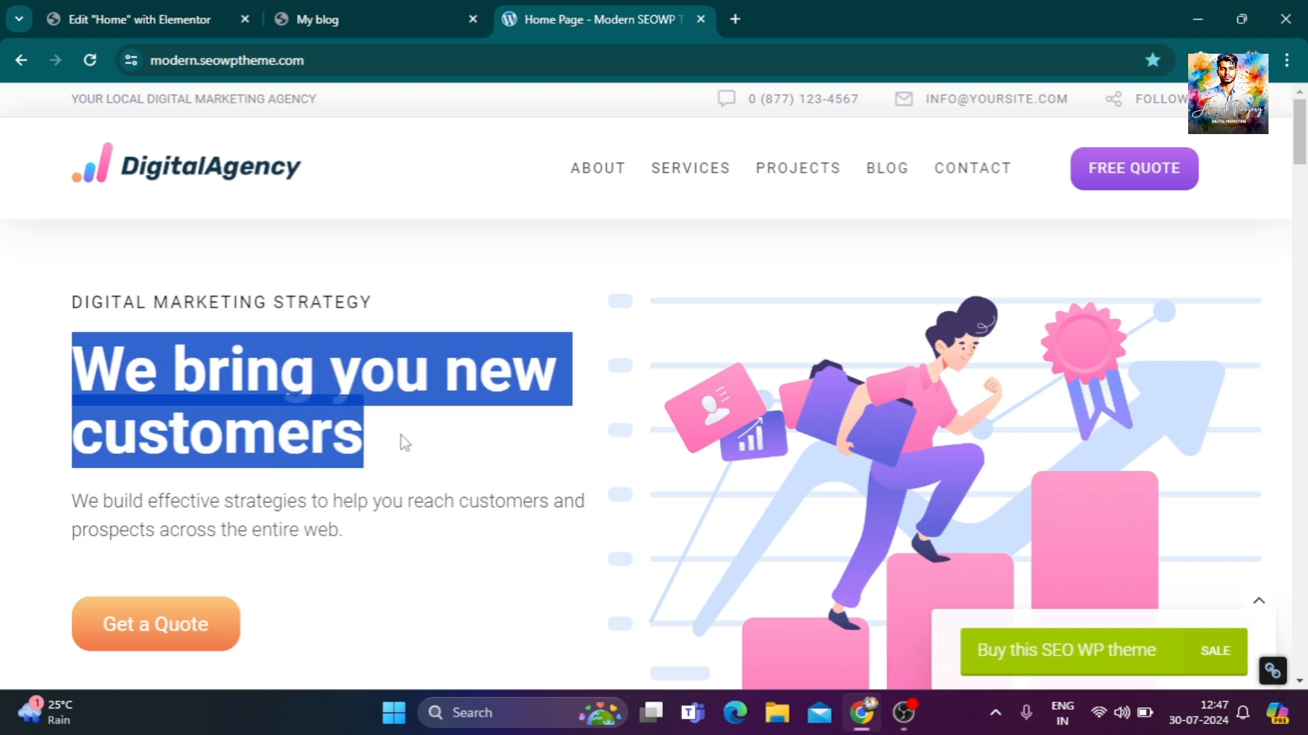
pyautogui.click(210, 10)
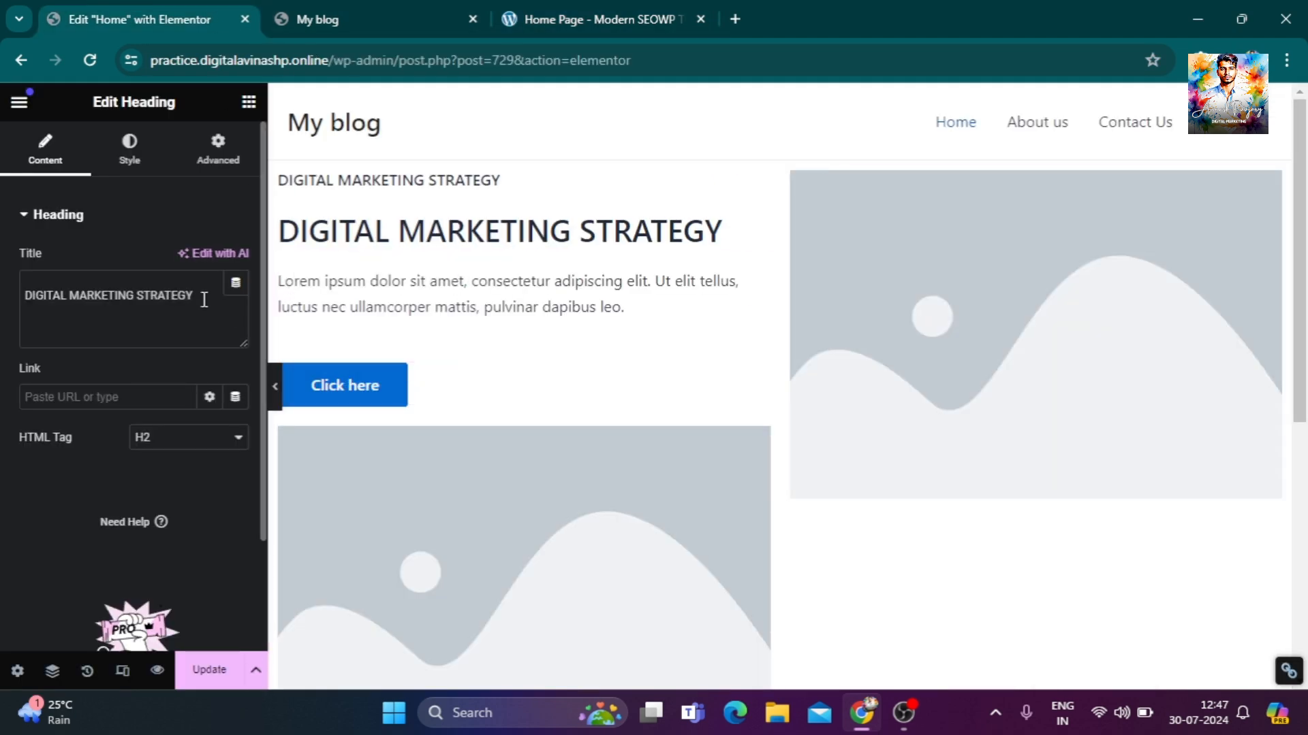
pyautogui.moveTo(197, 295); pyautogui.dragTo(3, 298)
pyautogui.hotkey('ctrl', 'v')
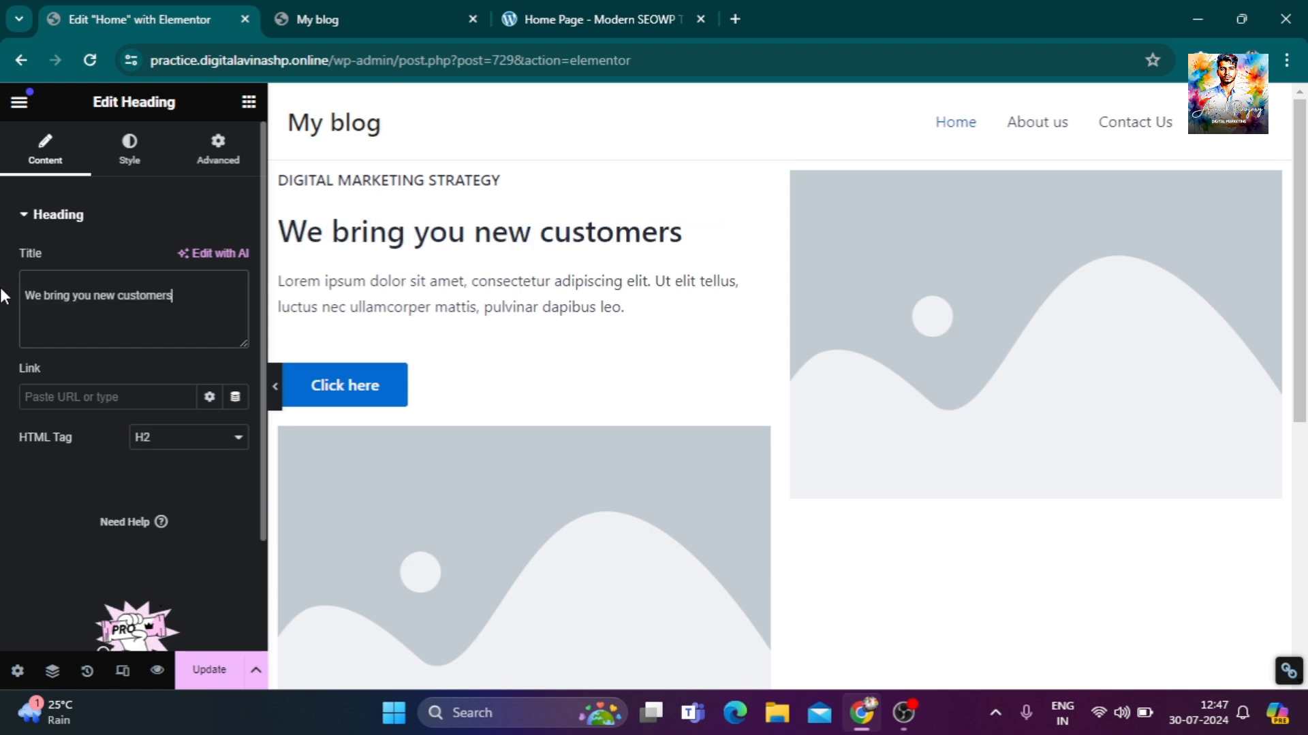
# Compare the demo site's hero heading with the editor, and run the WhatFont extension on the demo page to identify its fonts.
pyautogui.click(573, 19)
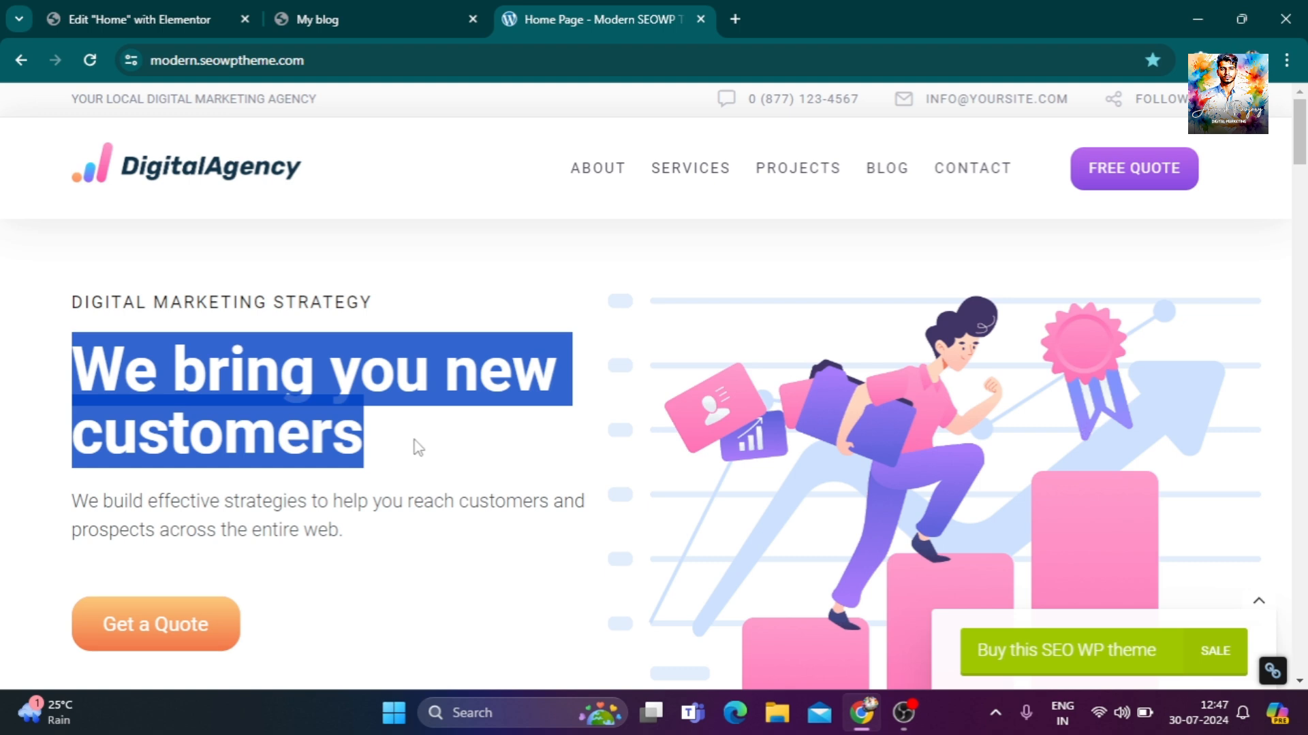
pyautogui.click(184, 13)
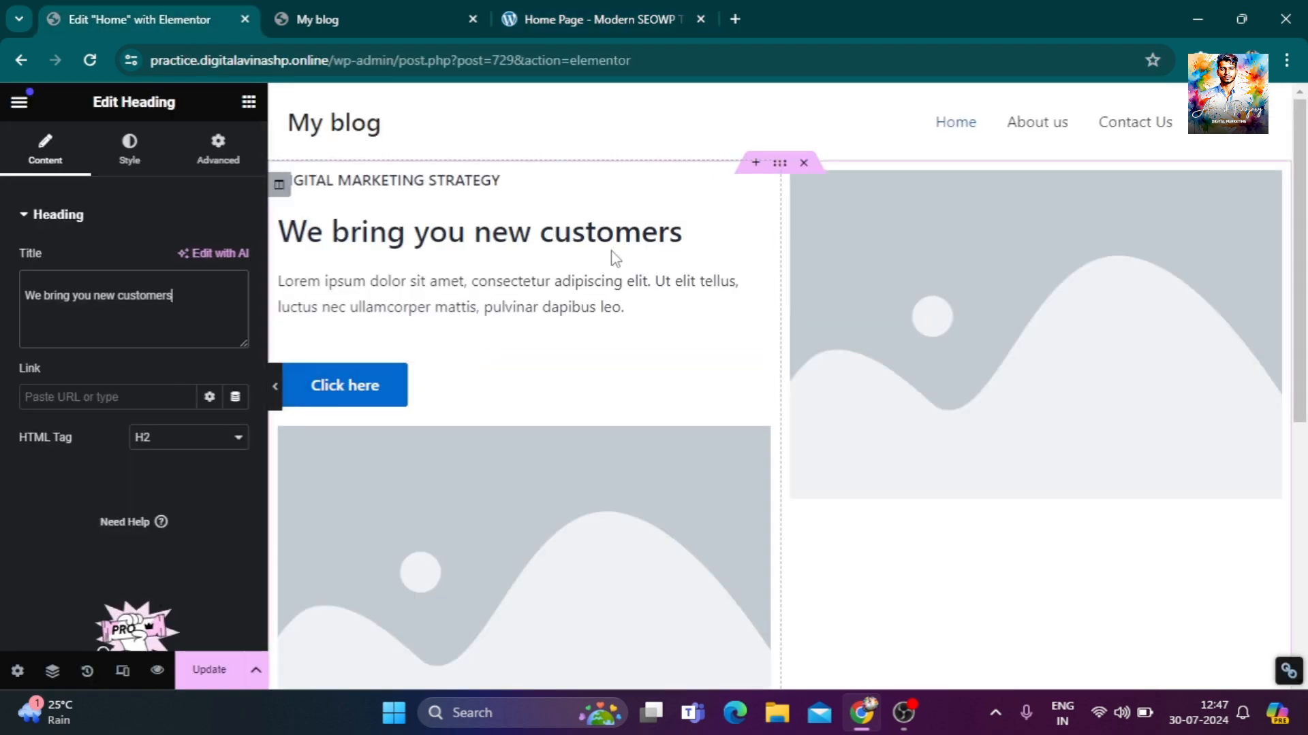
pyautogui.click(594, 17)
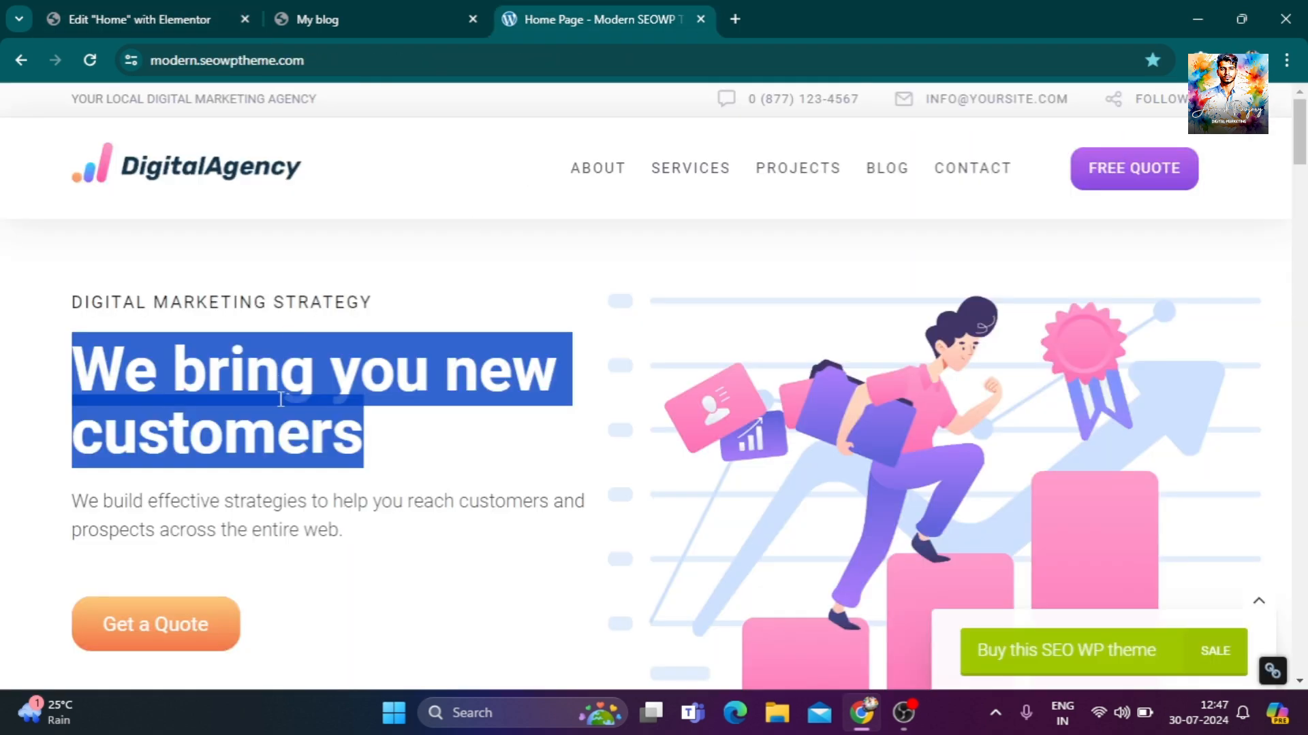
pyautogui.click(434, 430)
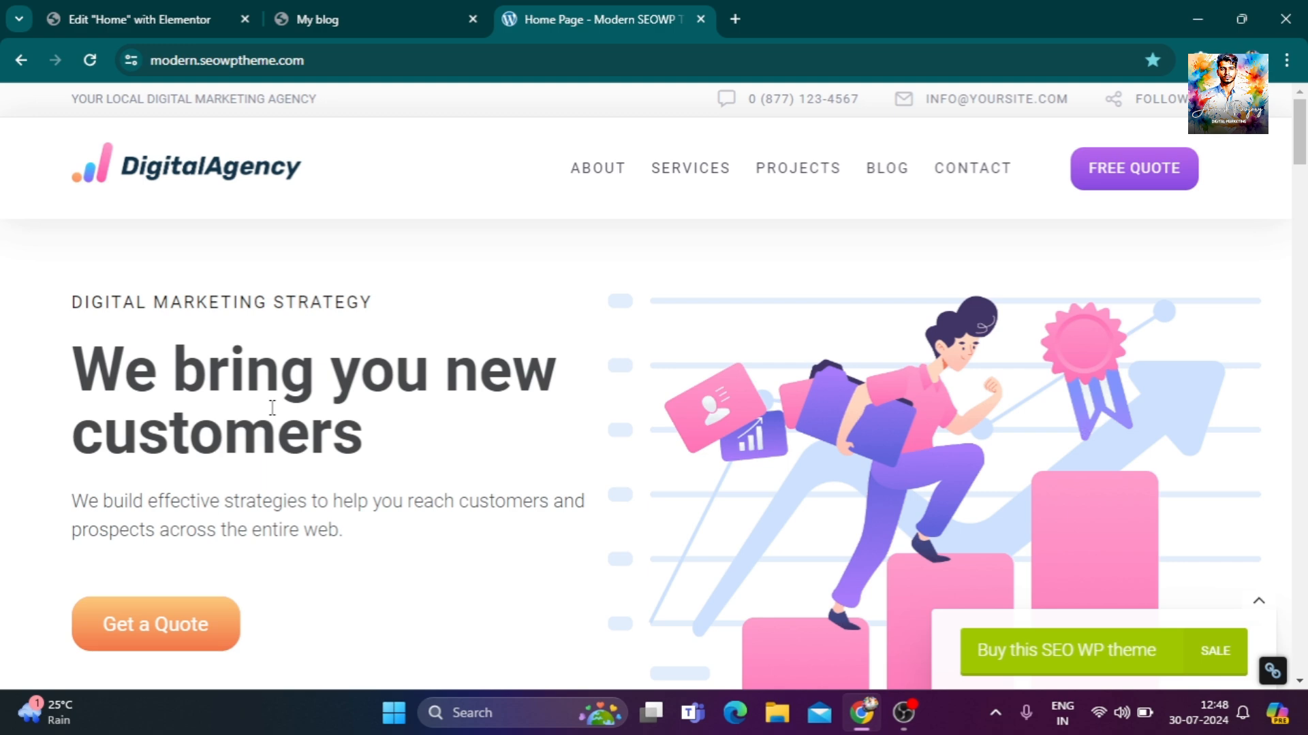
pyautogui.click(1199, 60)
pyautogui.scroll(-3, 1102, 408)
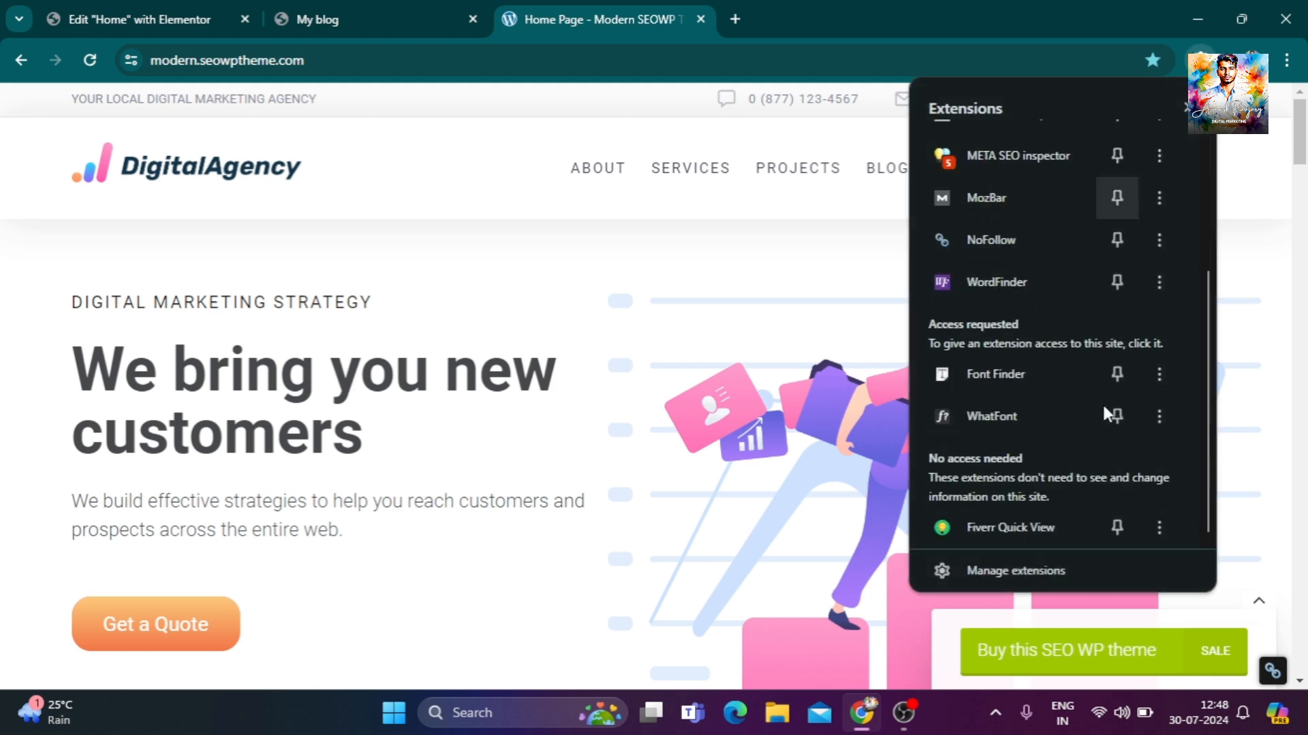
pyautogui.click(1004, 417)
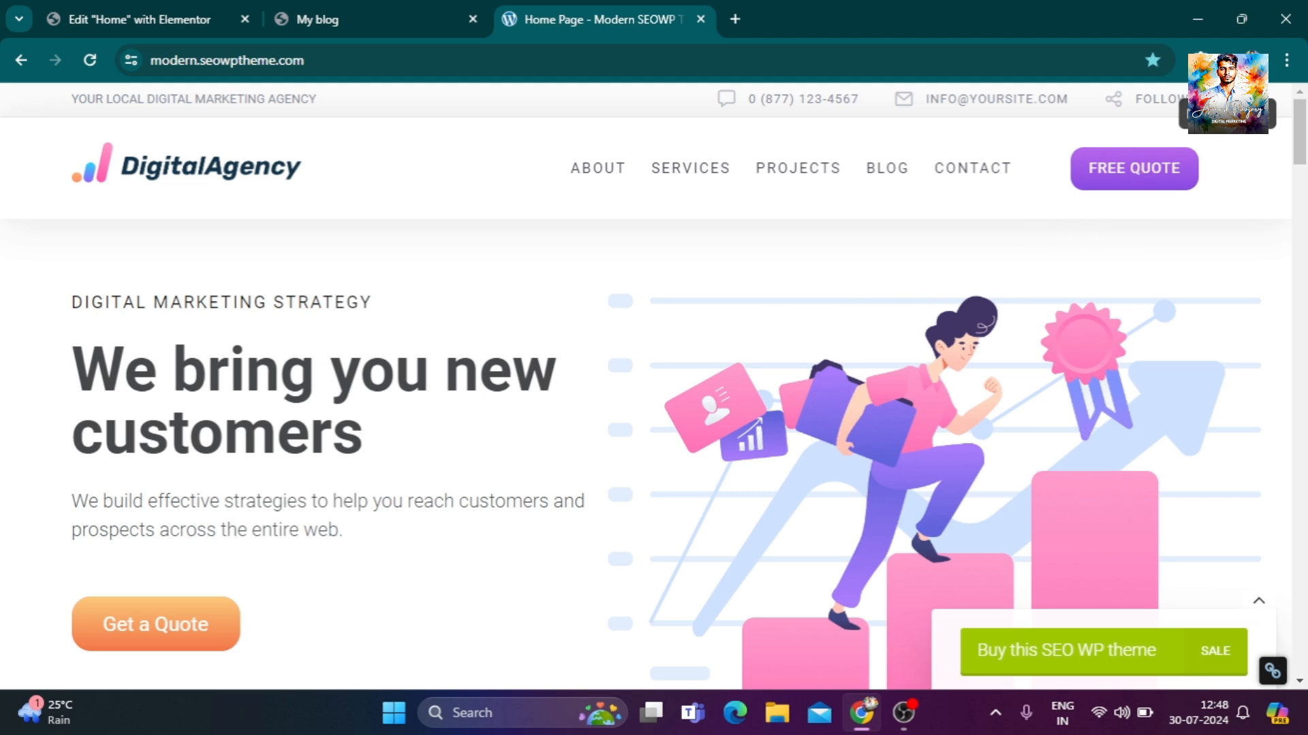
# In the Elementor editor, set the font family of the "DIGITAL MARKETING STRATEGY" heading to Roboto.
pyautogui.click(141, 18)
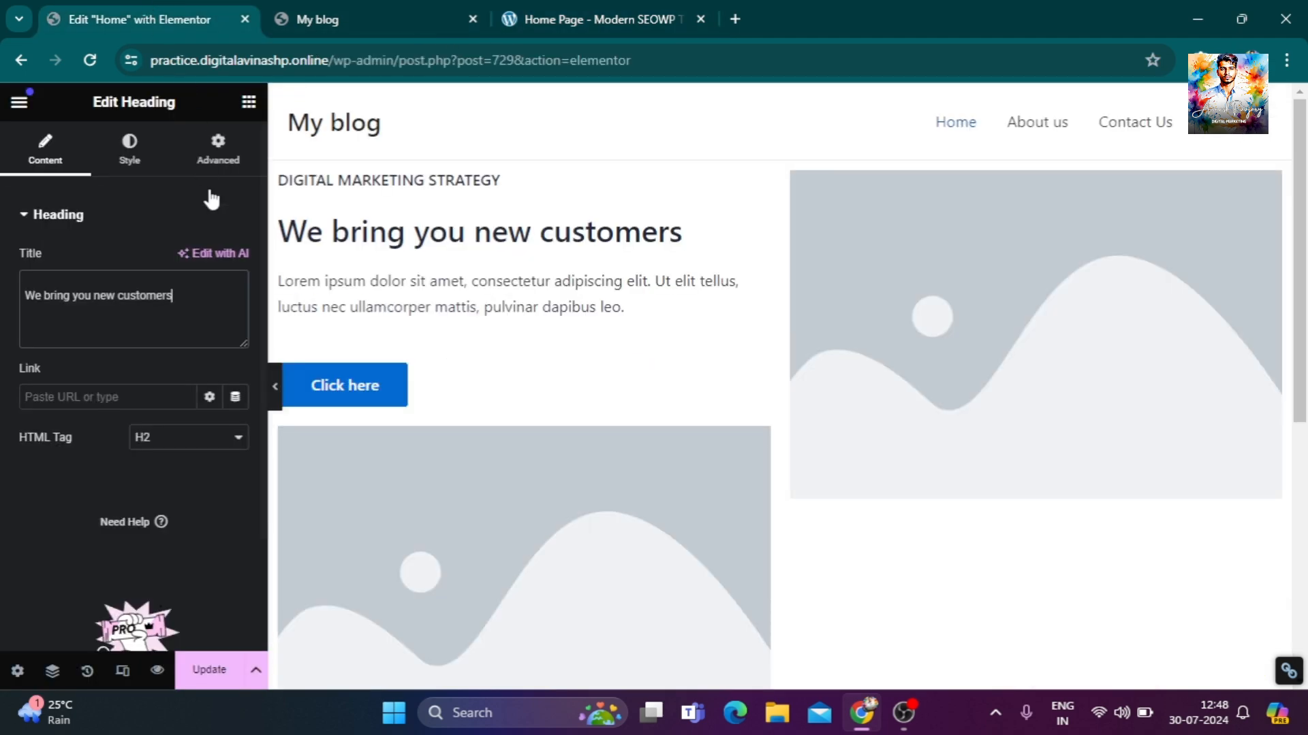
pyautogui.click(706, 181)
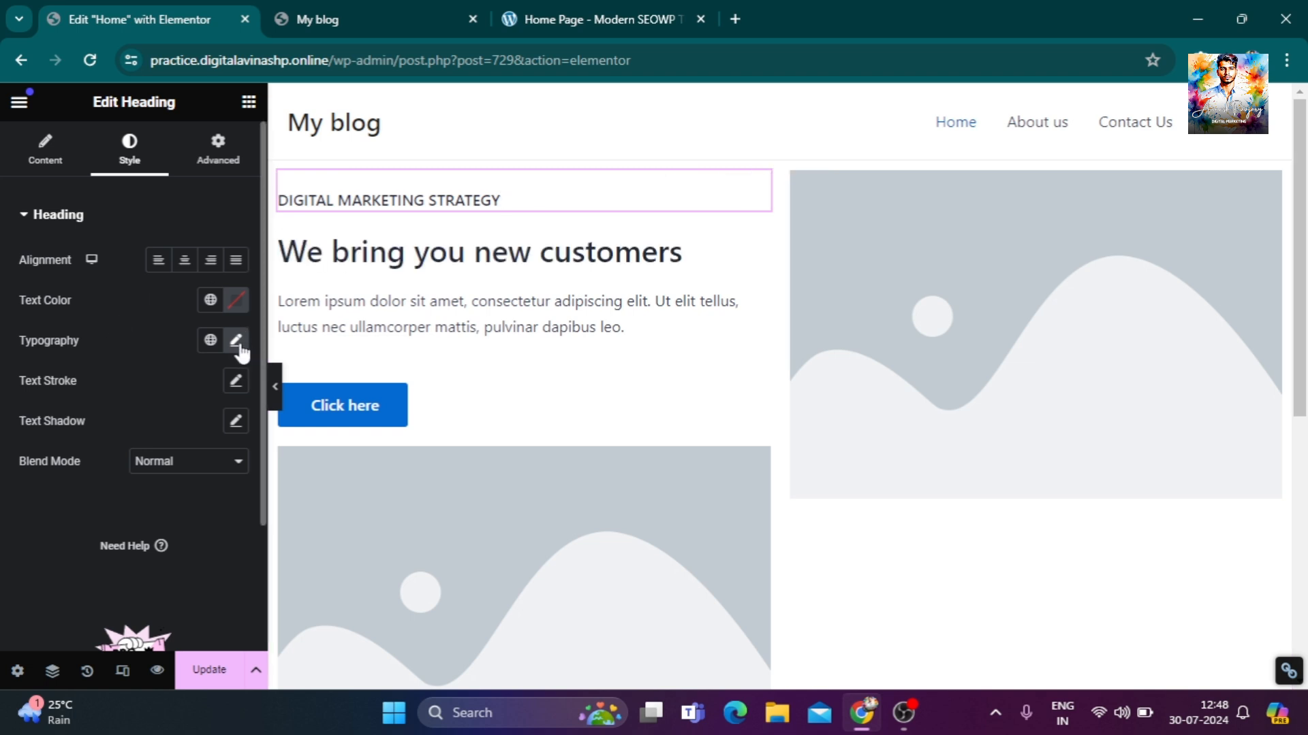
pyautogui.click(235, 342)
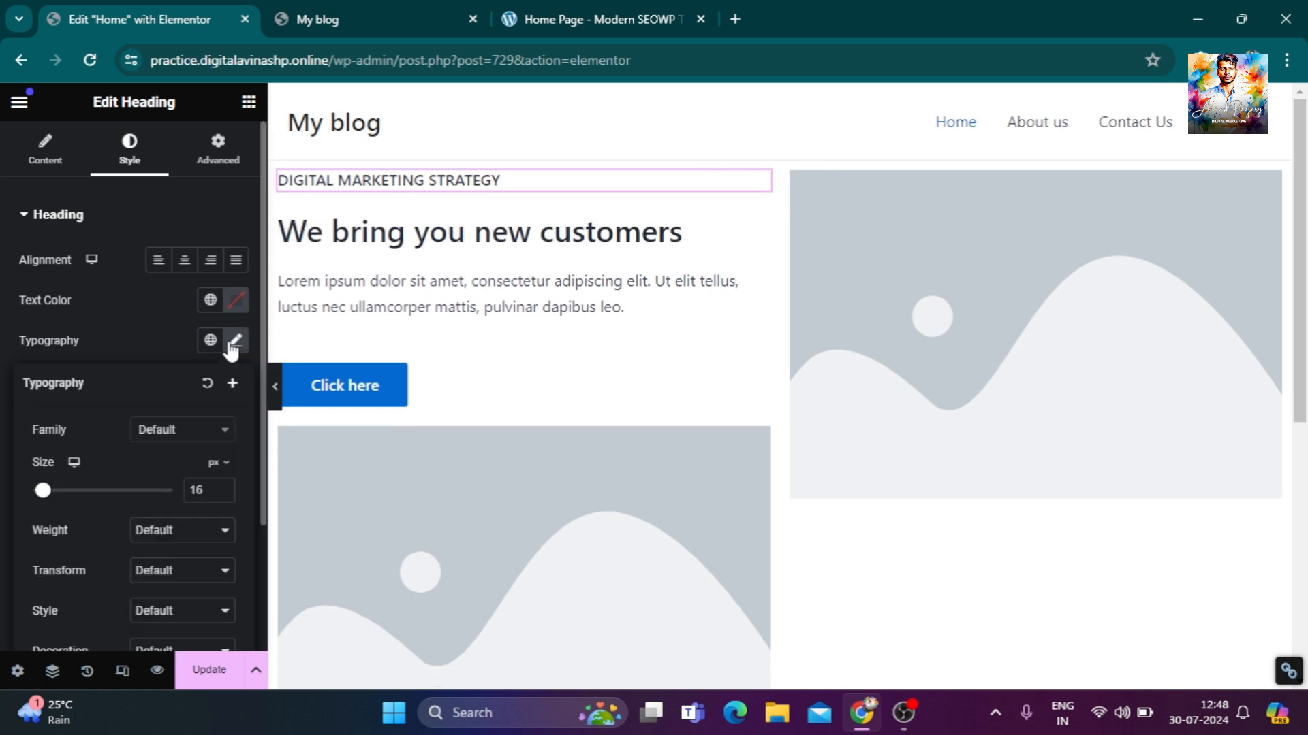
pyautogui.click(216, 431)
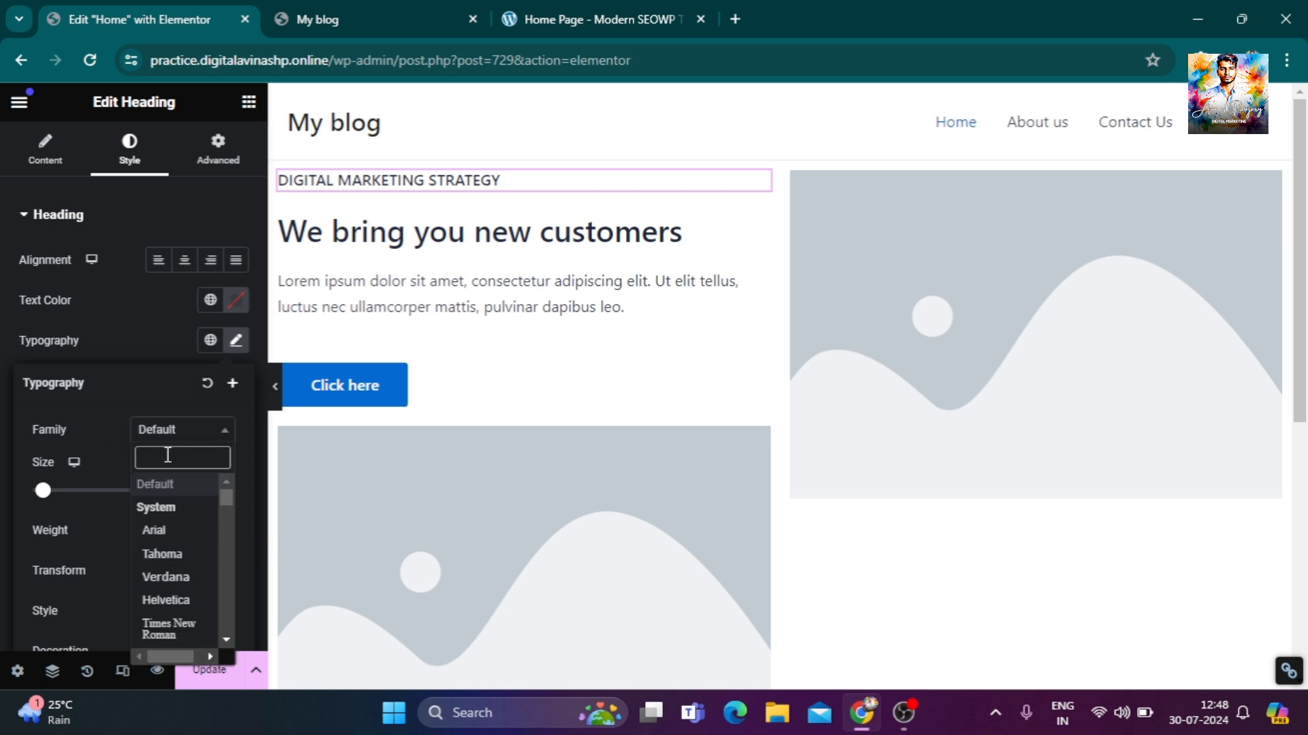
pyautogui.write('rob')
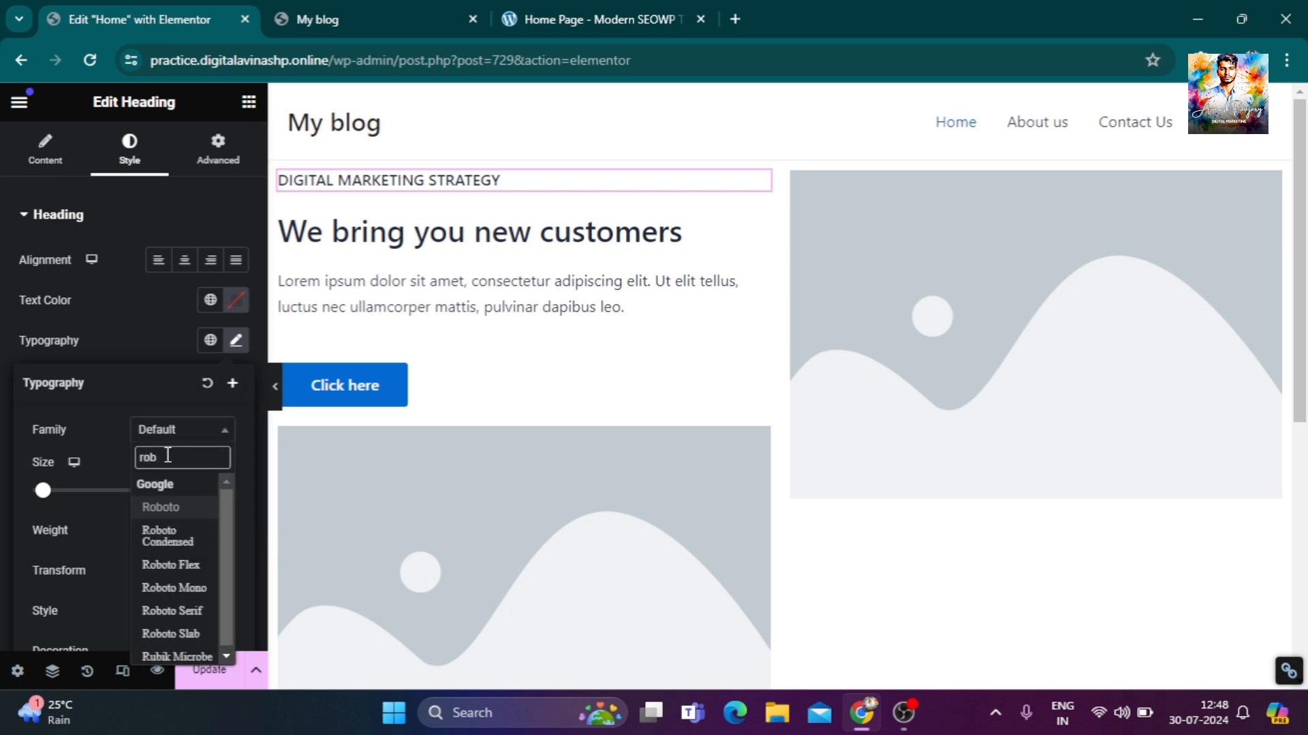
pyautogui.write('o')
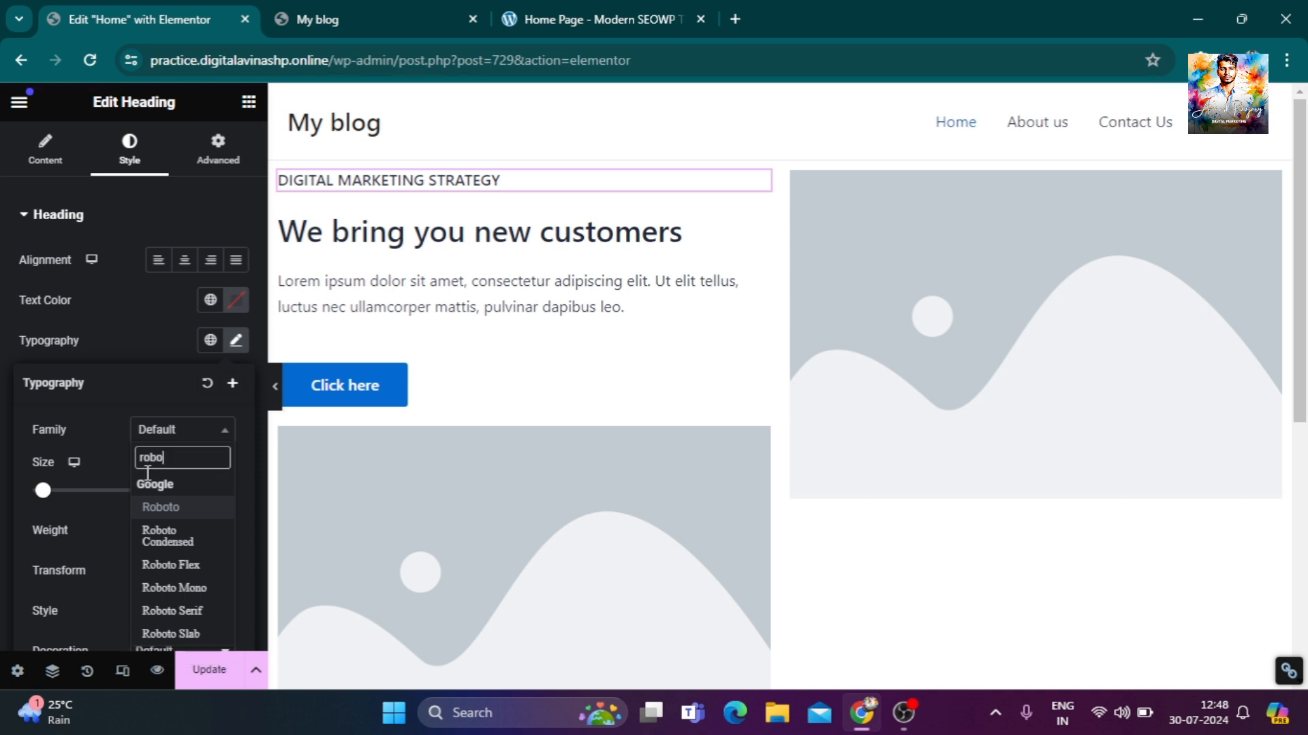
pyautogui.click(190, 511)
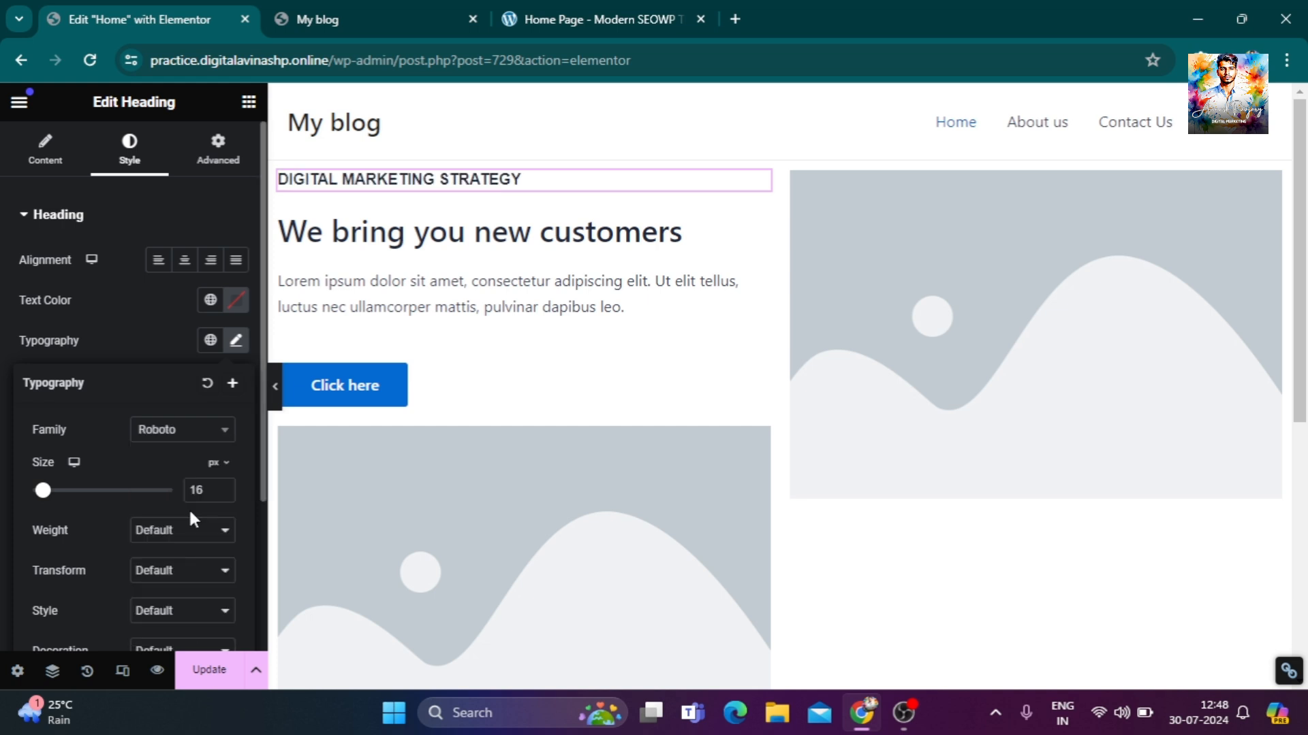
# Set the font family of the "We bring you new customers" heading to Roboto.
pyautogui.click(728, 245)
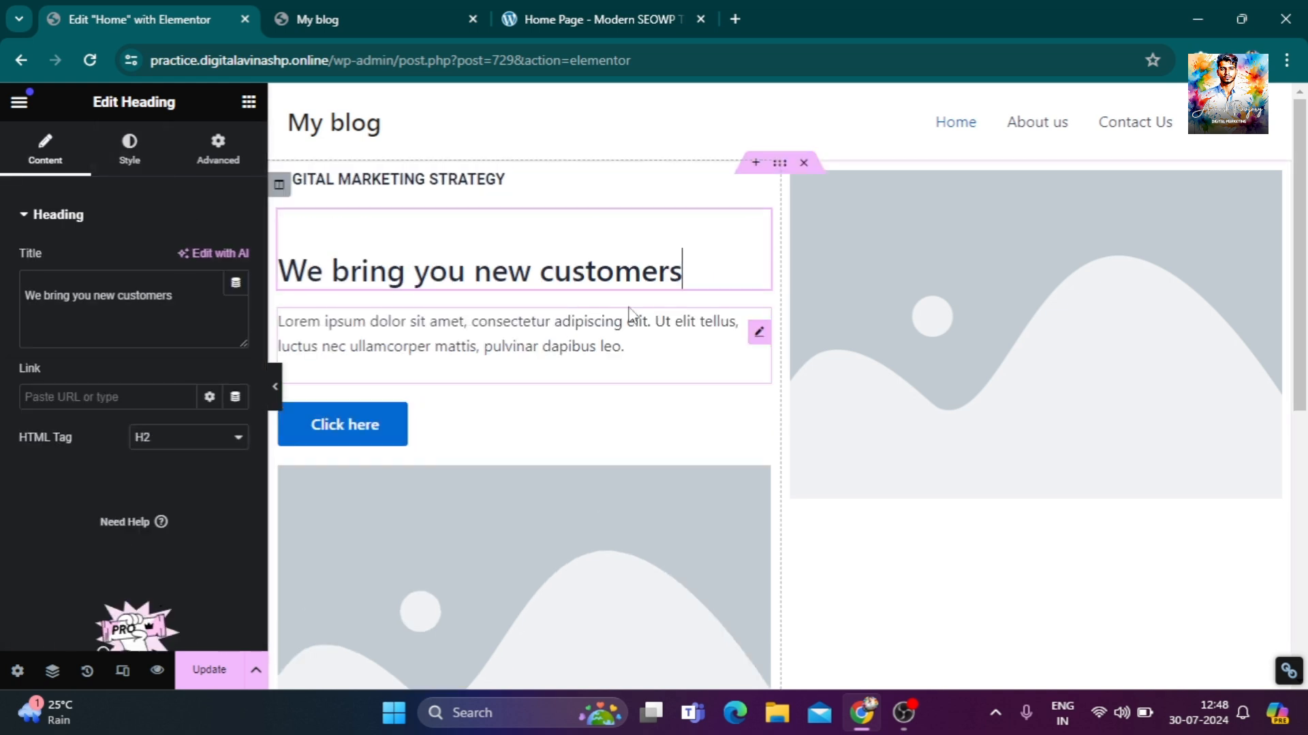
pyautogui.click(139, 153)
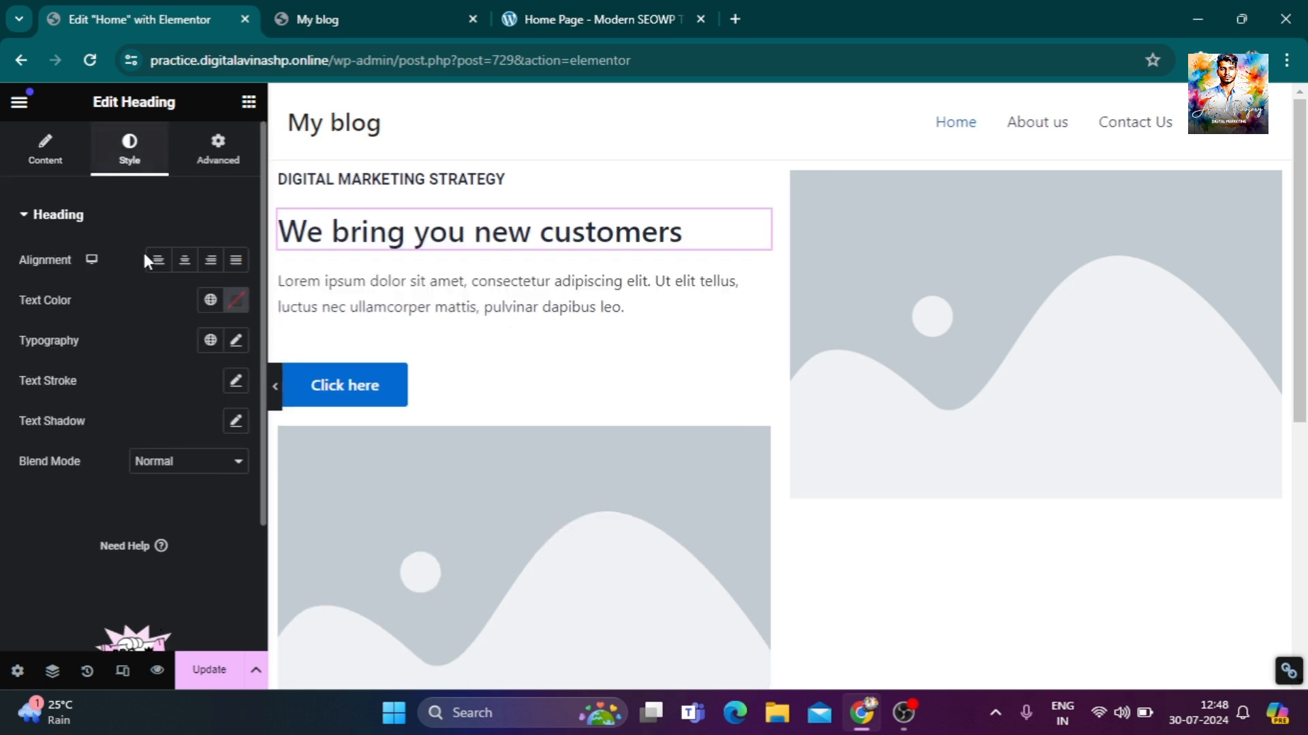
pyautogui.click(243, 343)
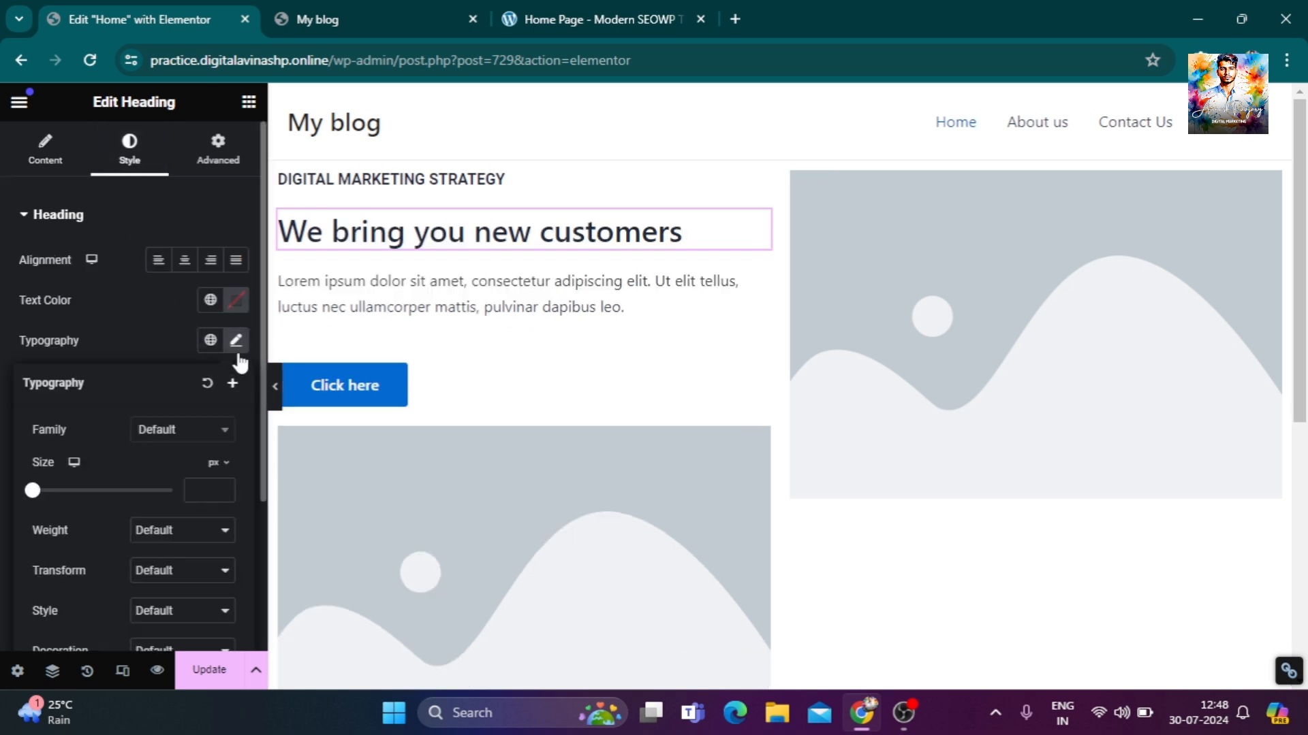
pyautogui.click(211, 444)
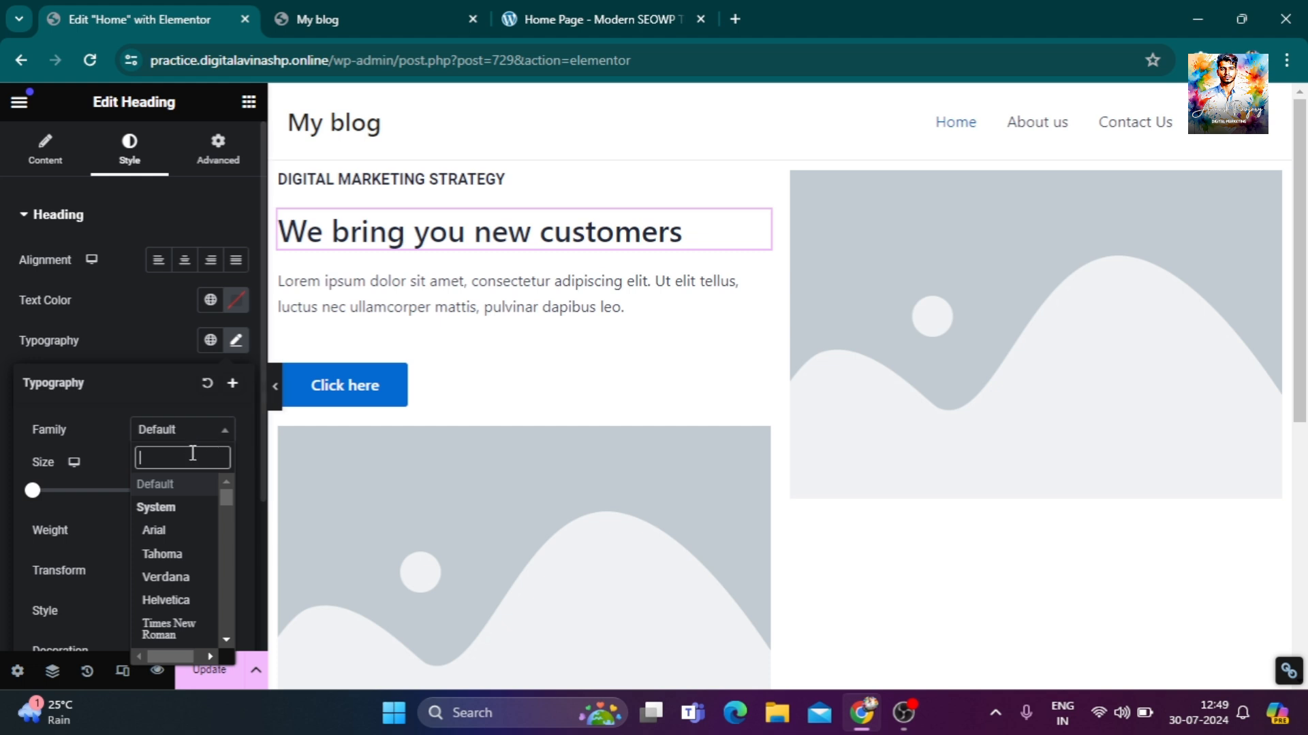
pyautogui.write('robot')
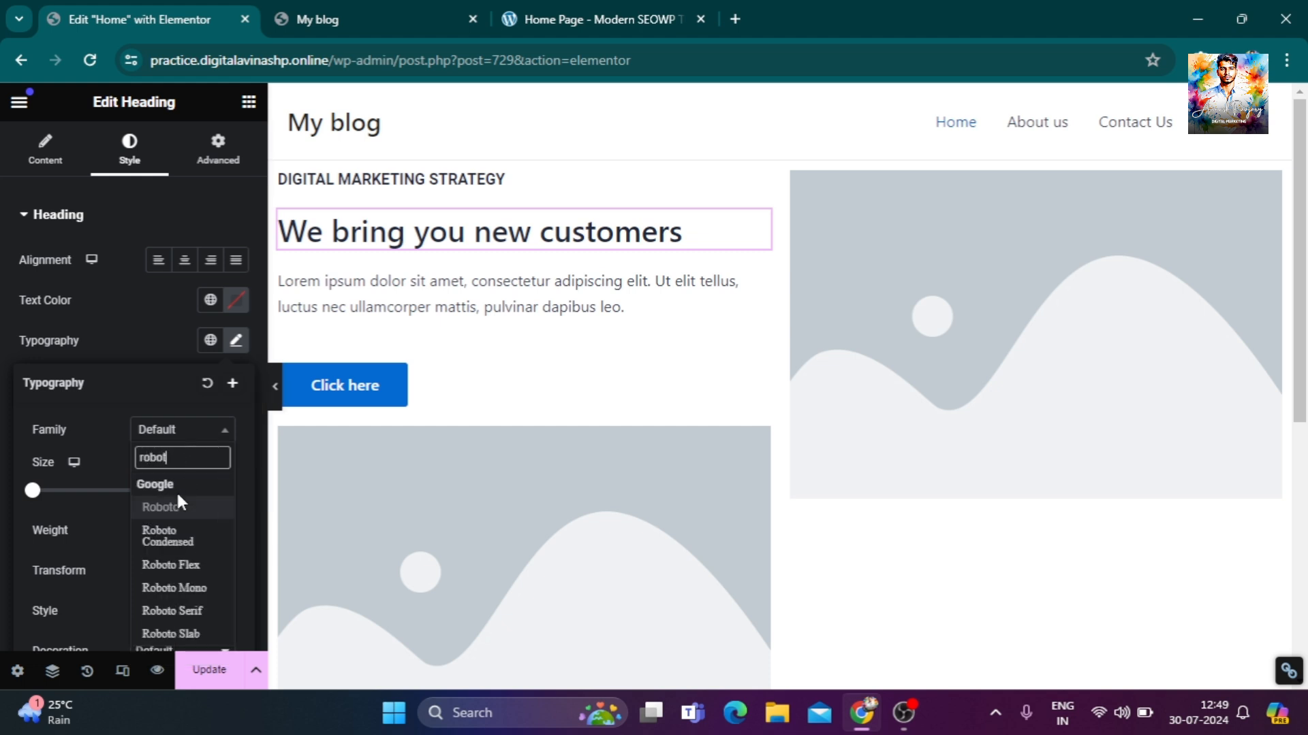
pyautogui.click(176, 511)
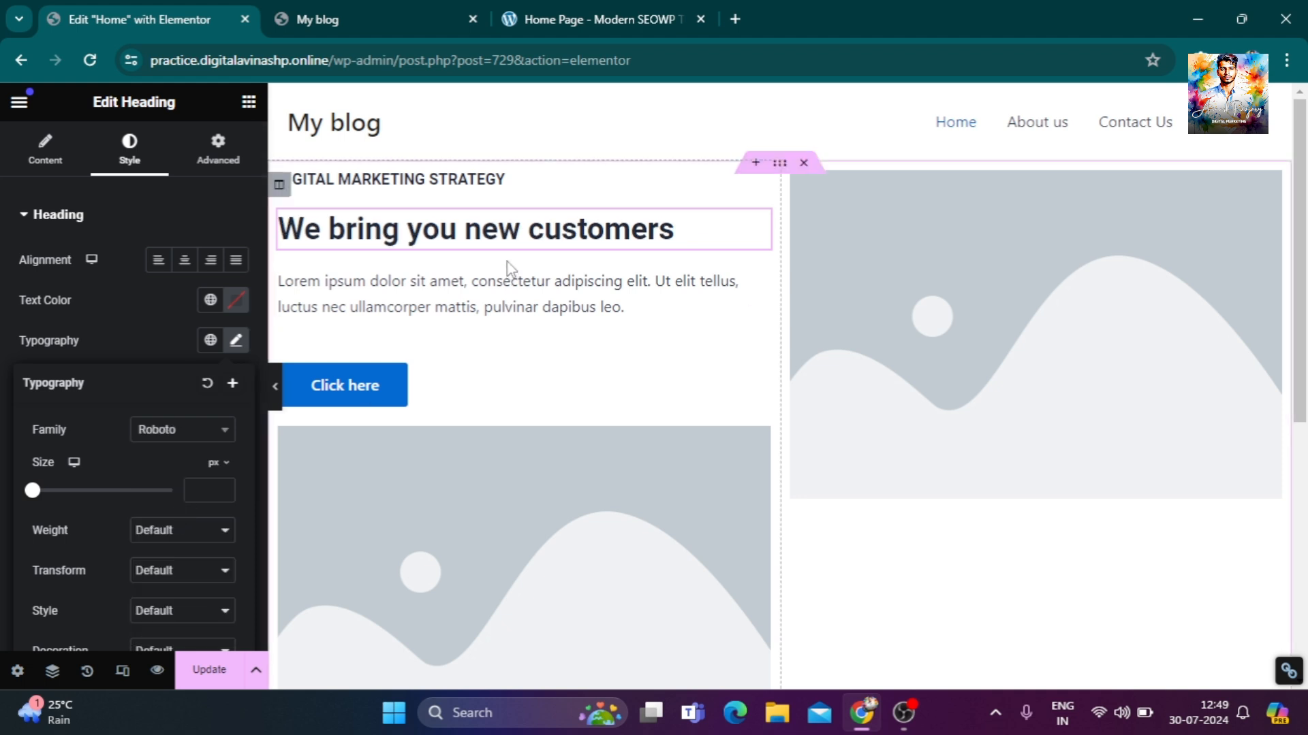
# Set the "We bring you new customers" heading's font size to 42 px and compare it with the demo site's heading.
pyautogui.click(562, 10)
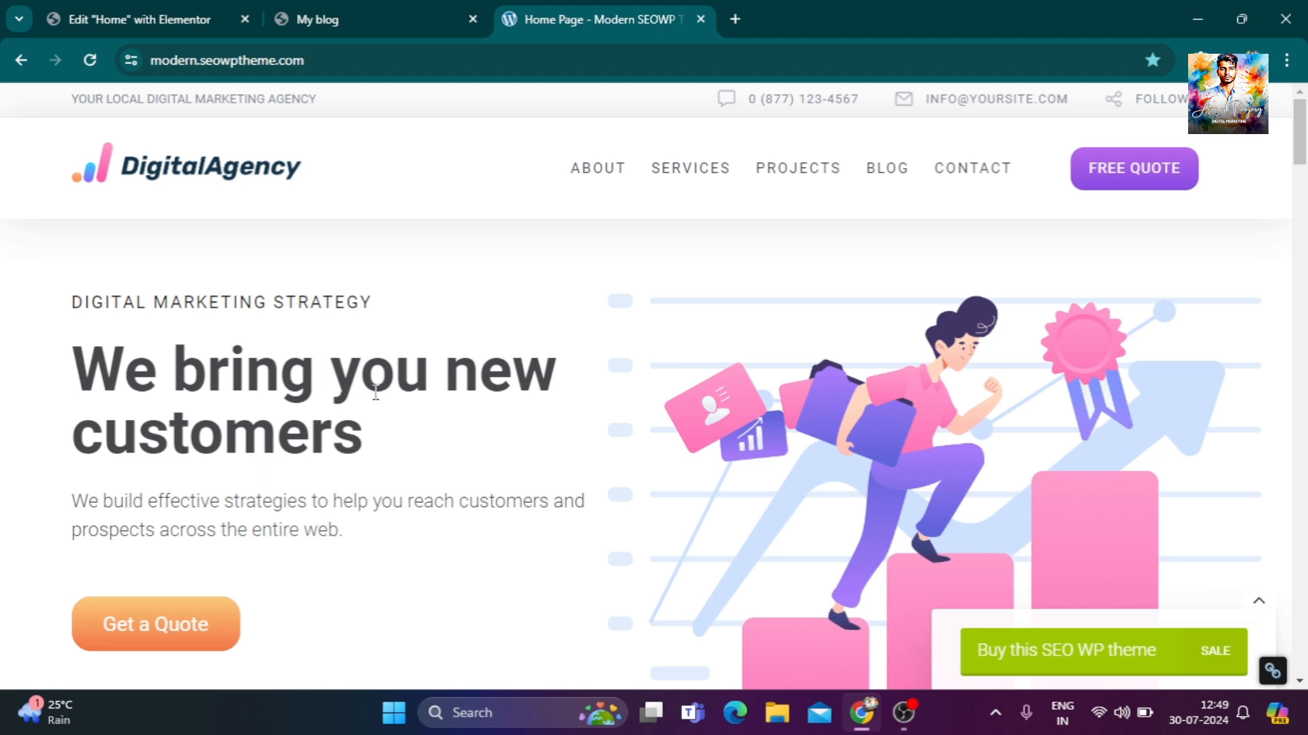
pyautogui.click(185, 11)
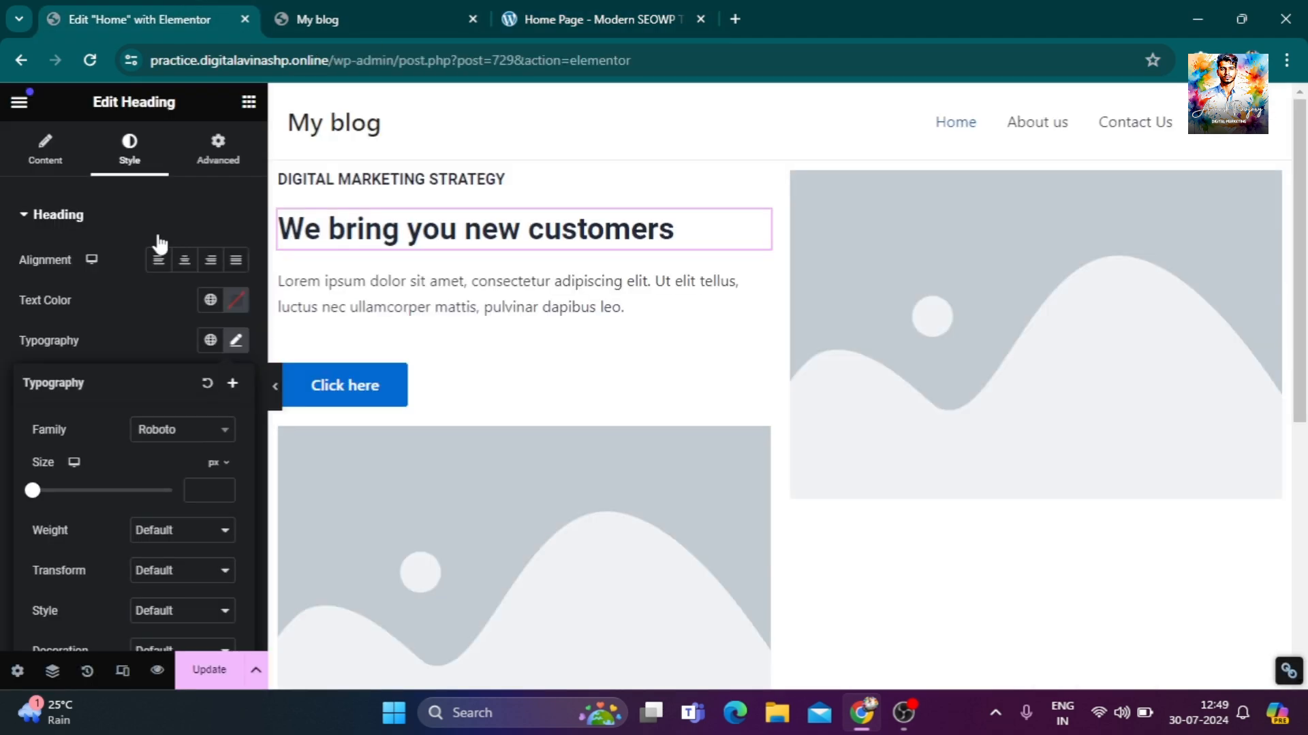
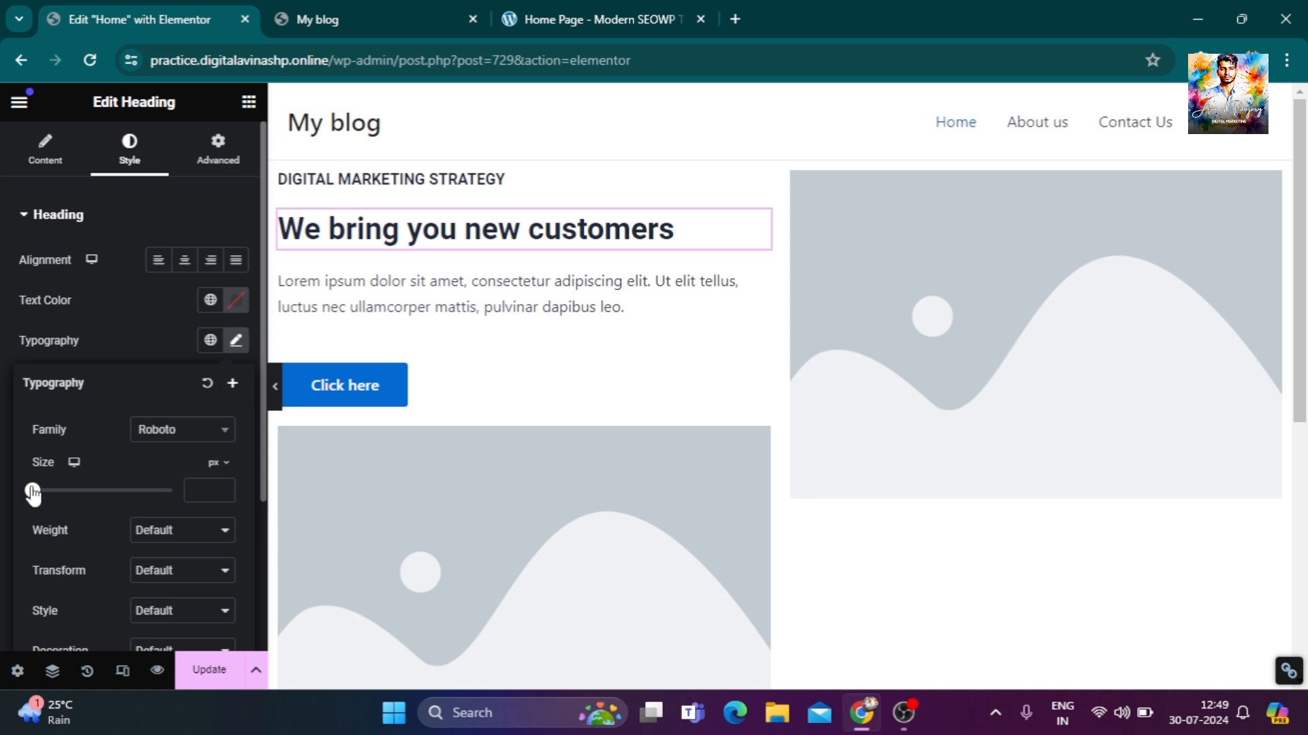
pyautogui.moveTo(33, 491); pyautogui.dragTo(64, 499)
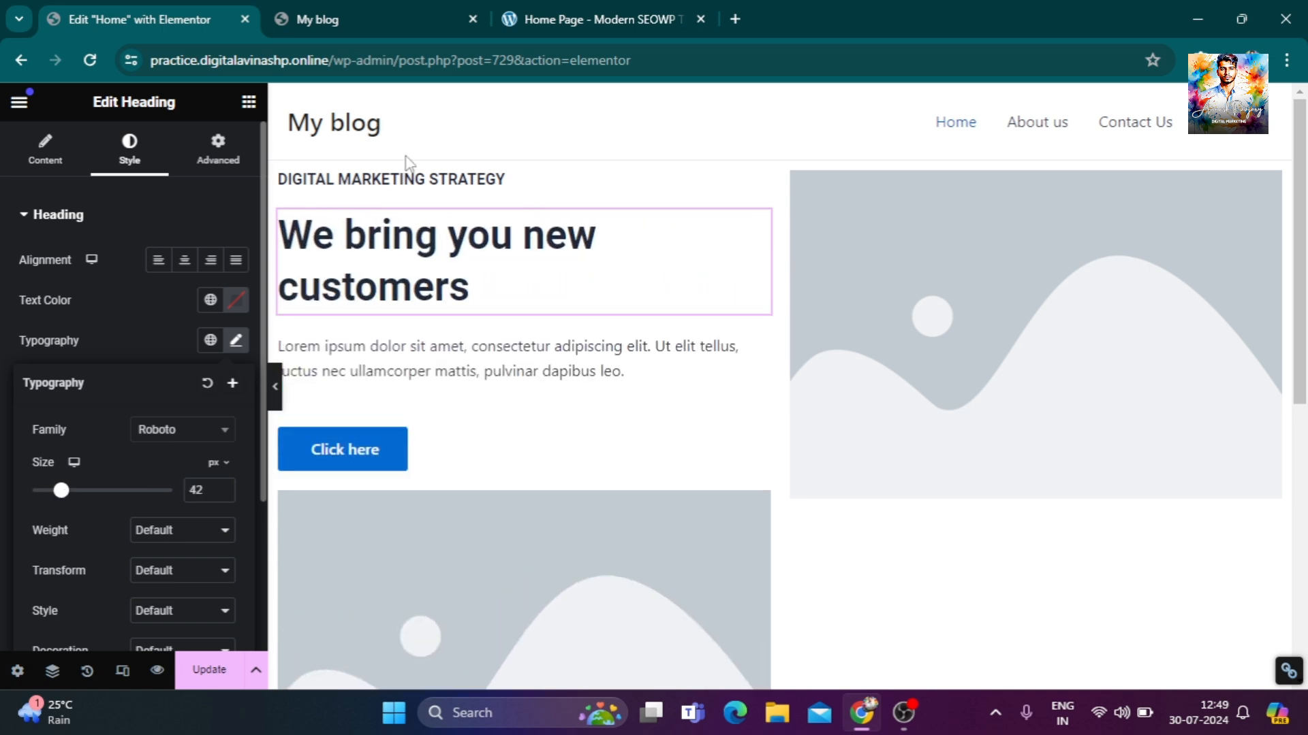
pyautogui.click(577, 10)
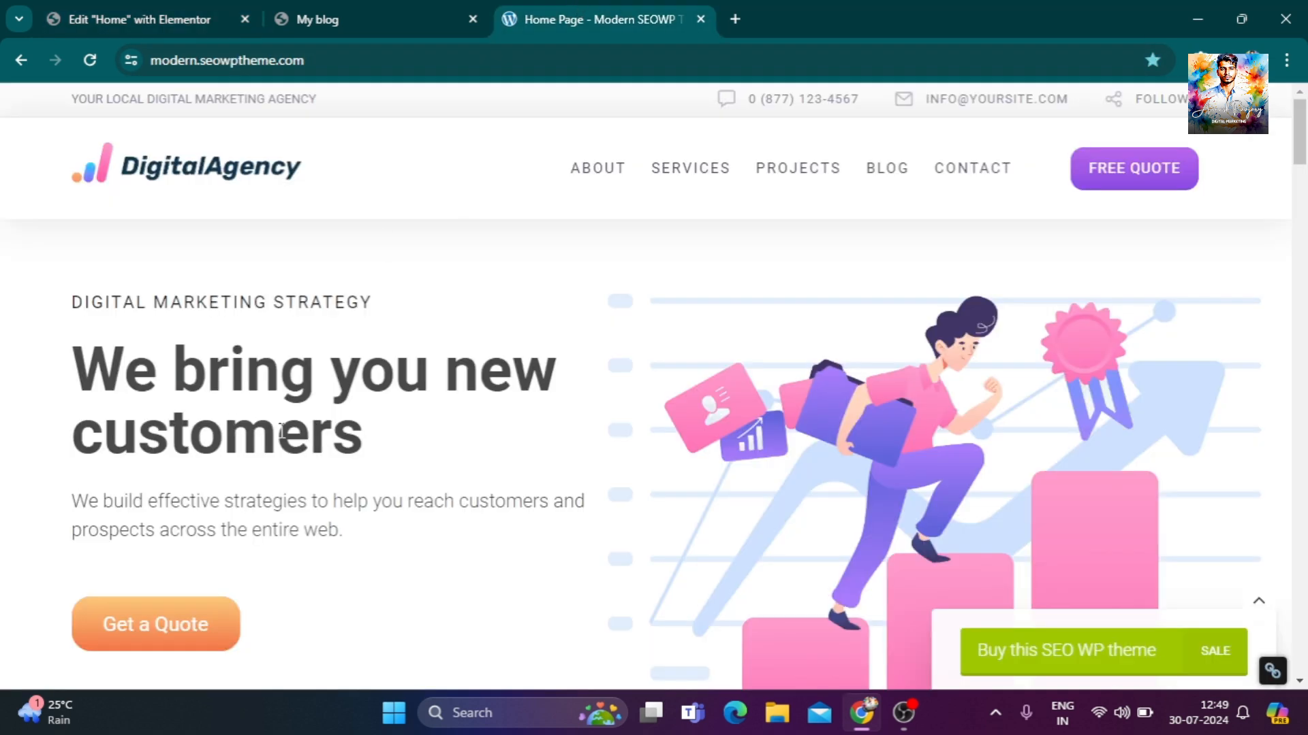
pyautogui.click(186, 17)
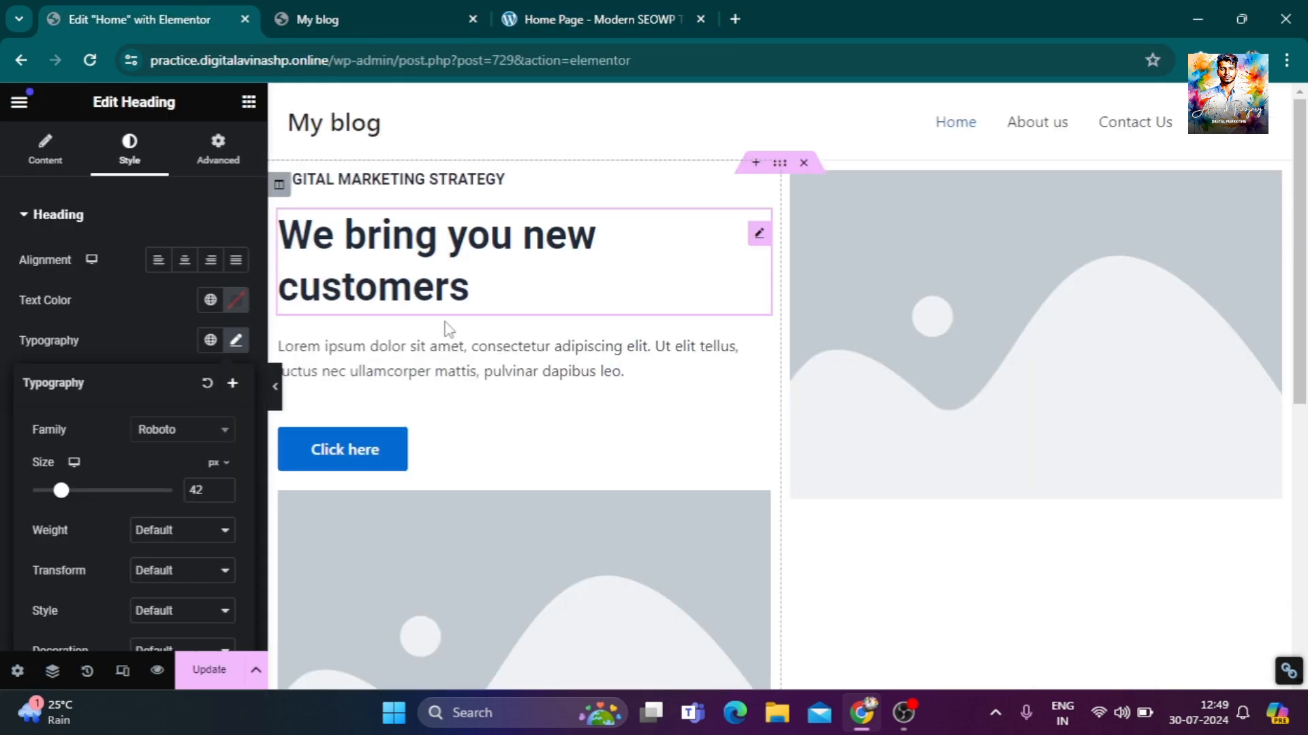
pyautogui.click(585, 19)
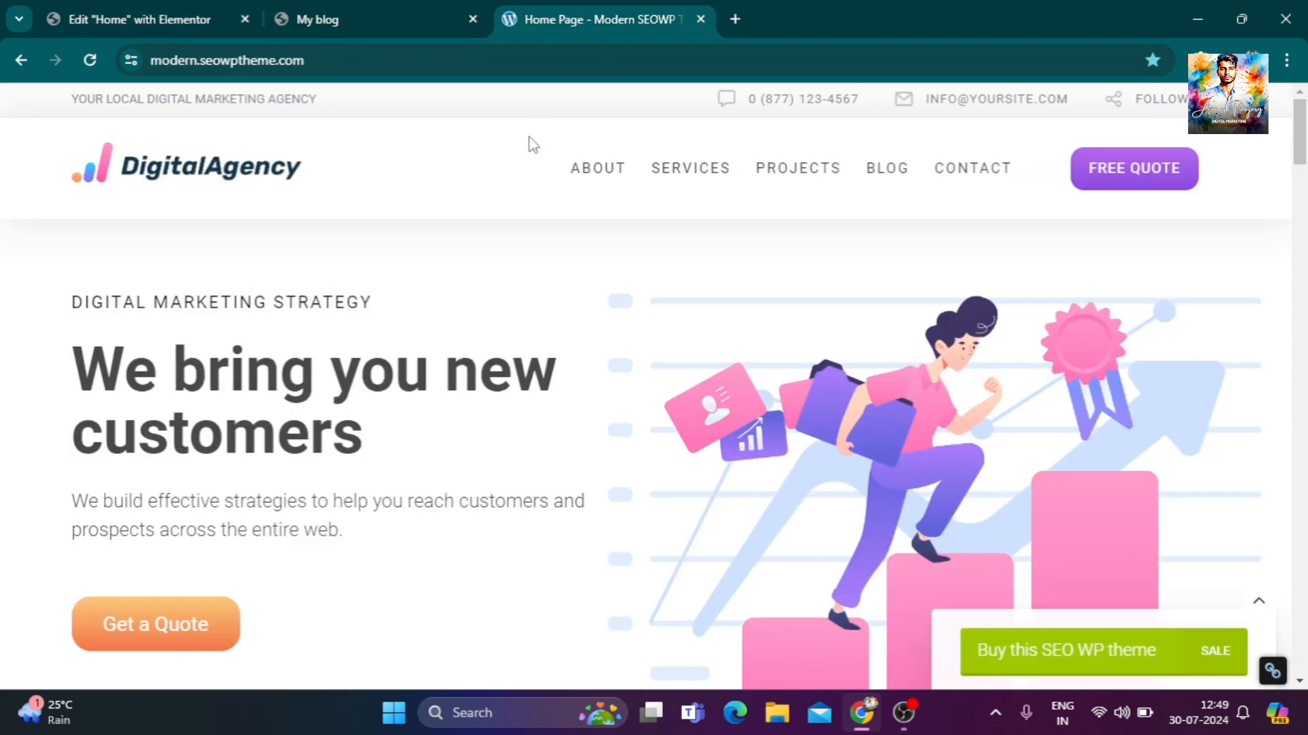
pyautogui.click(140, 10)
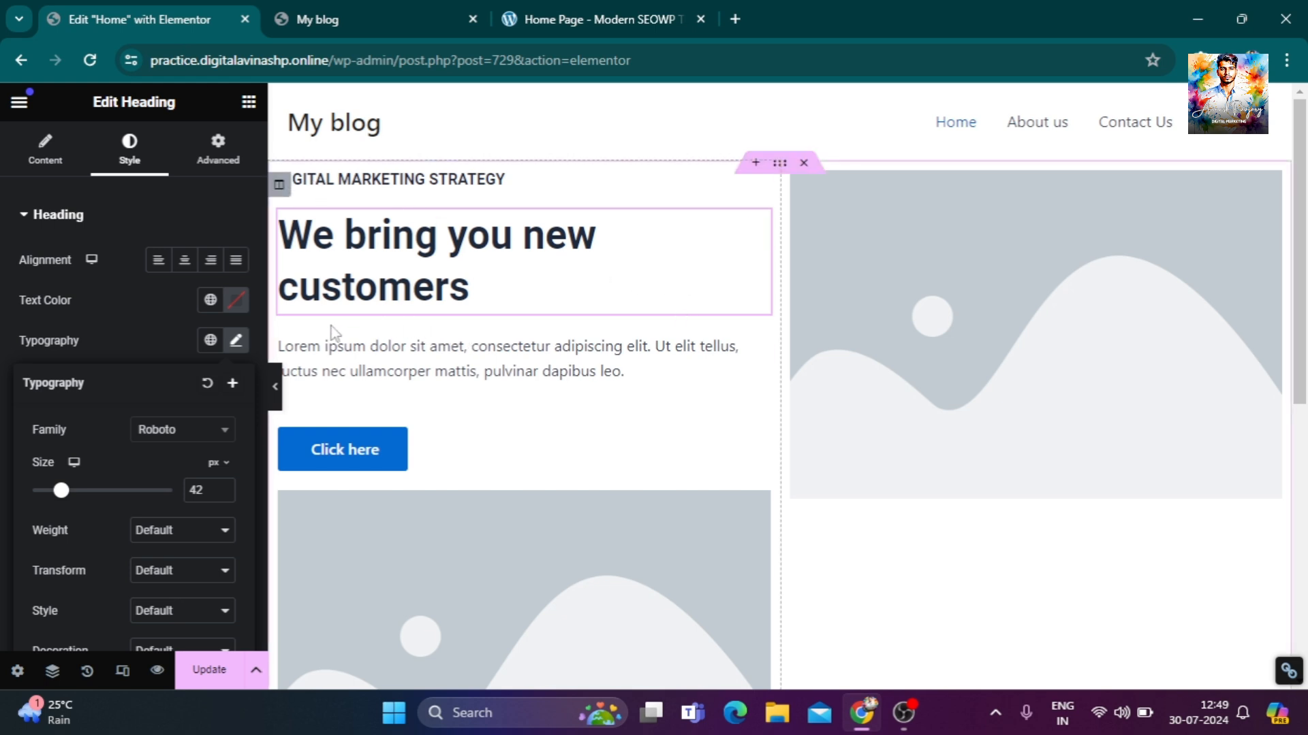
pyautogui.click(610, 7)
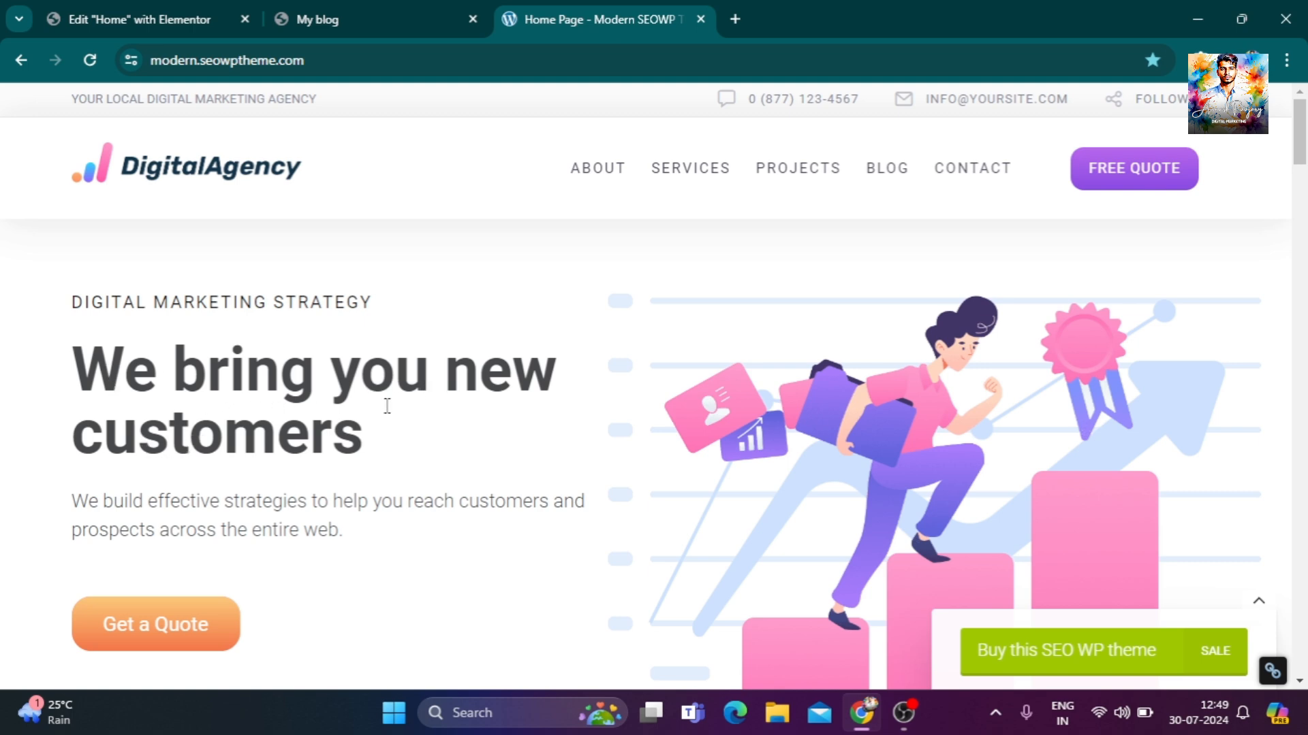
pyautogui.click(239, 12)
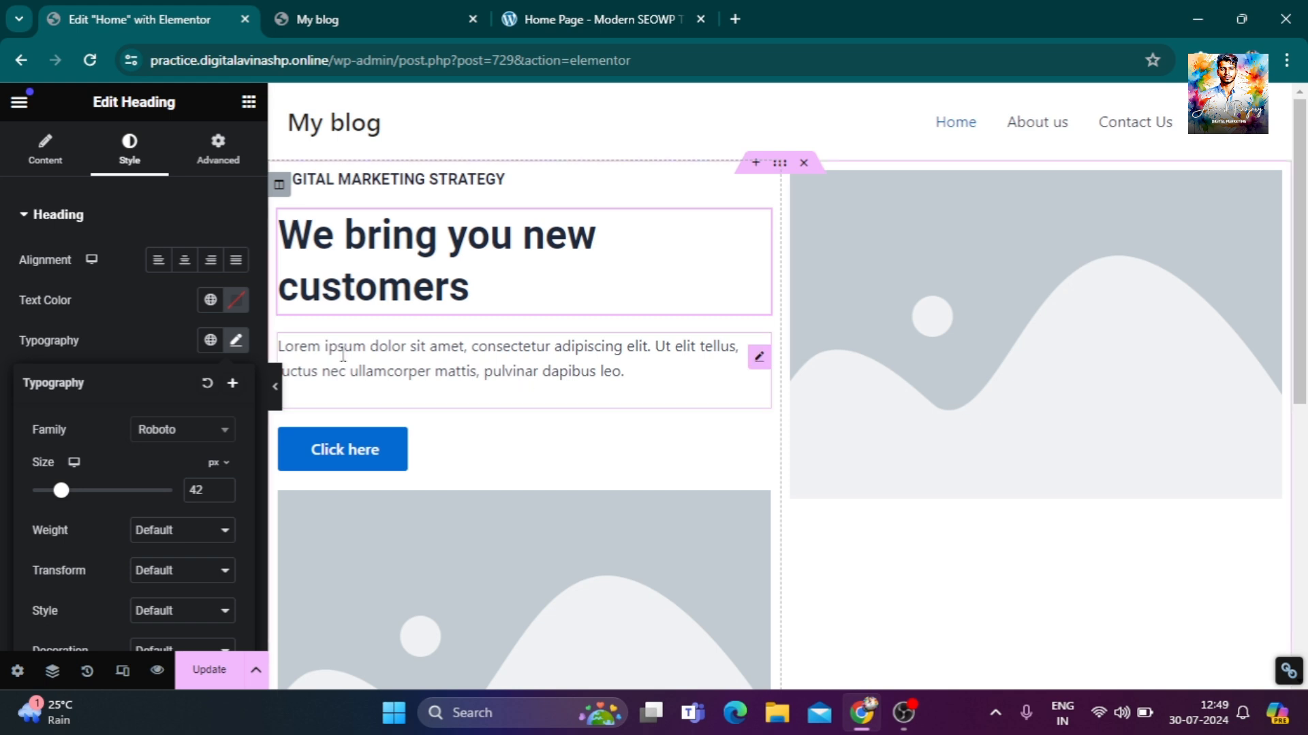
# Try the Medium, Normal and Light font weights on the "We bring you new customers" heading, and settle on 600 (Semi Bold).
pyautogui.scroll(-2, 157, 476)
pyautogui.click(188, 437)
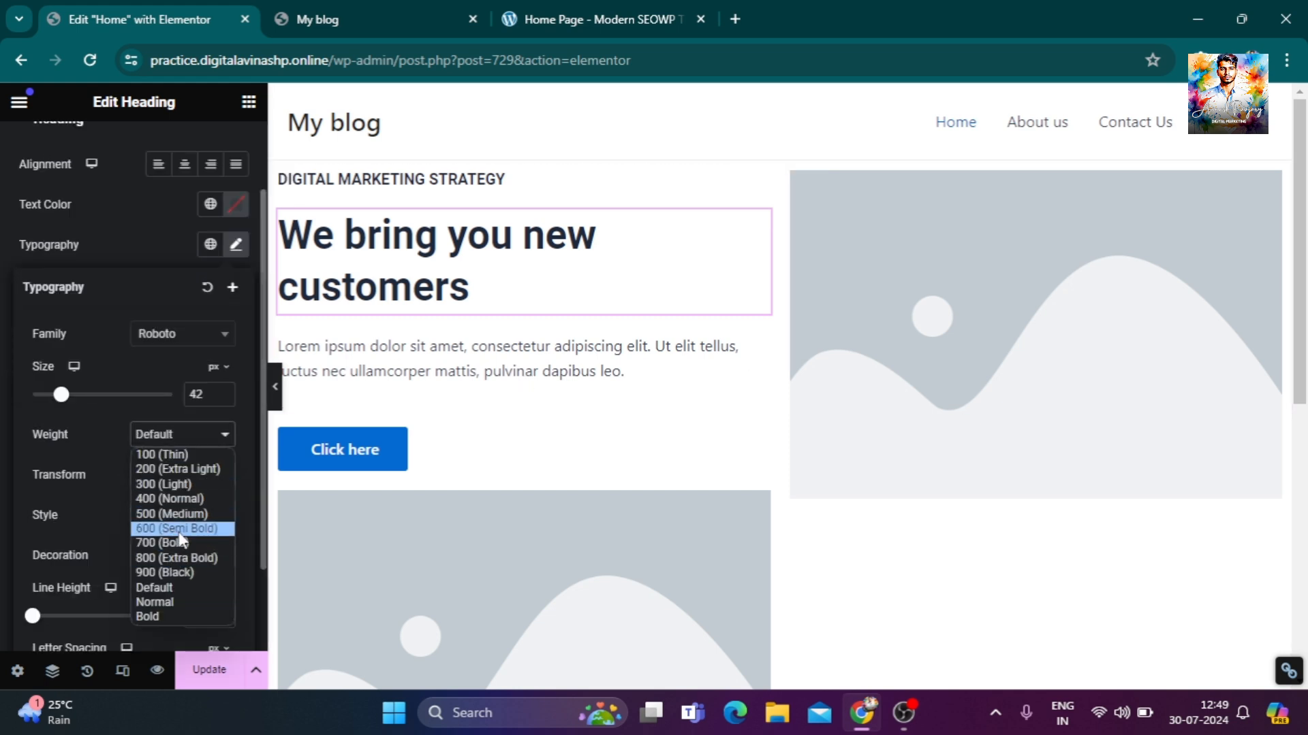
pyautogui.click(179, 538)
pyautogui.click(184, 443)
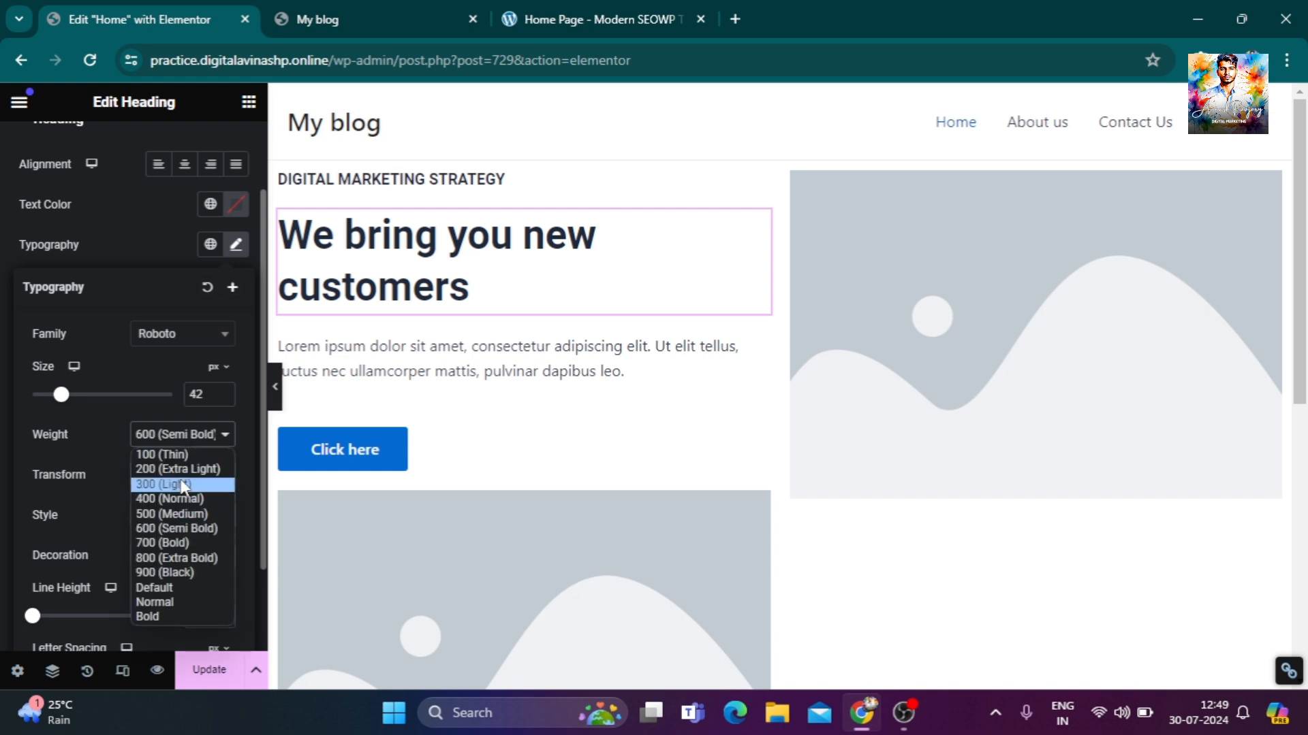
pyautogui.click(176, 514)
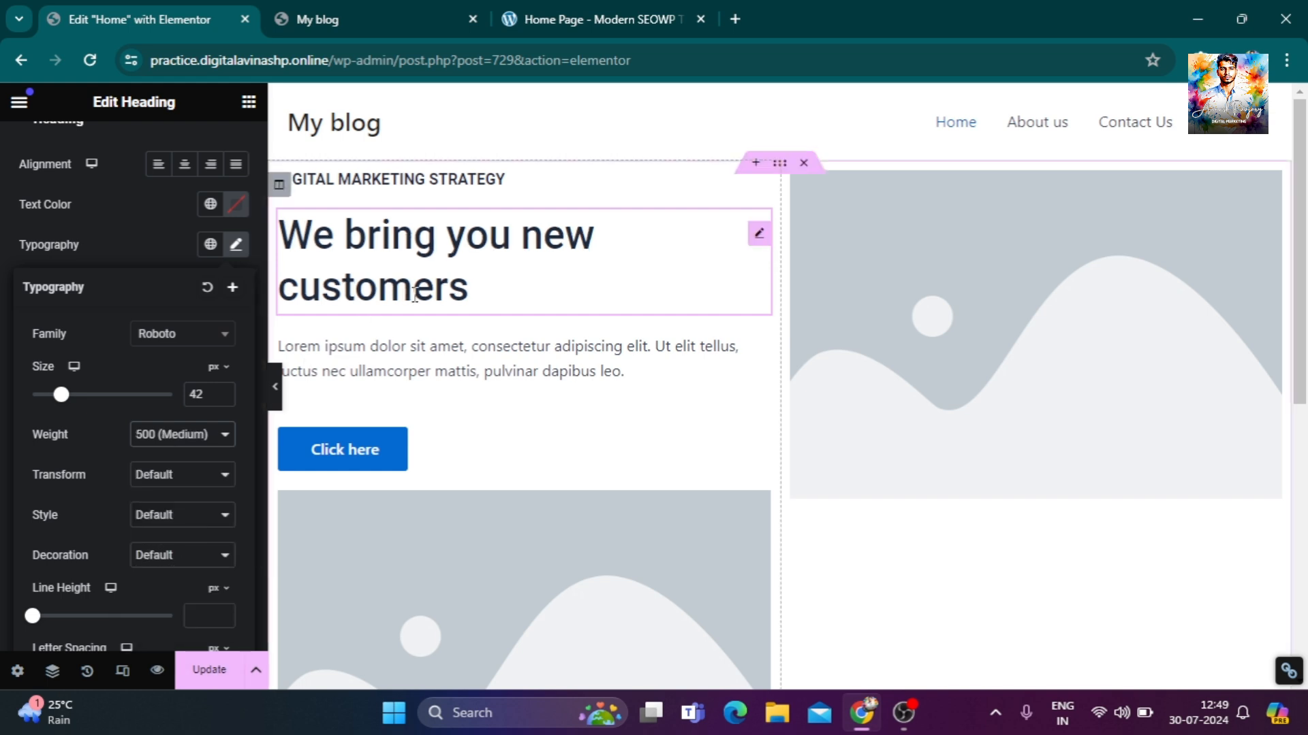
pyautogui.click(217, 436)
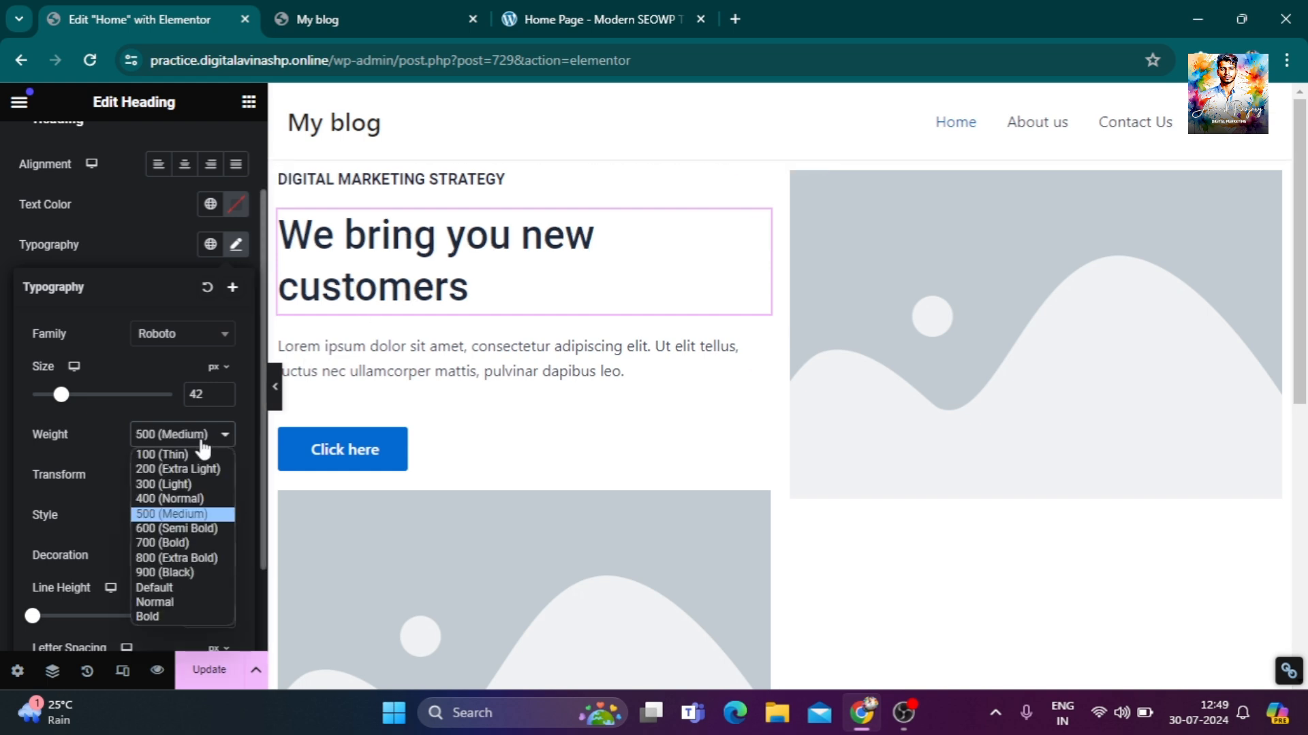
pyautogui.click(185, 498)
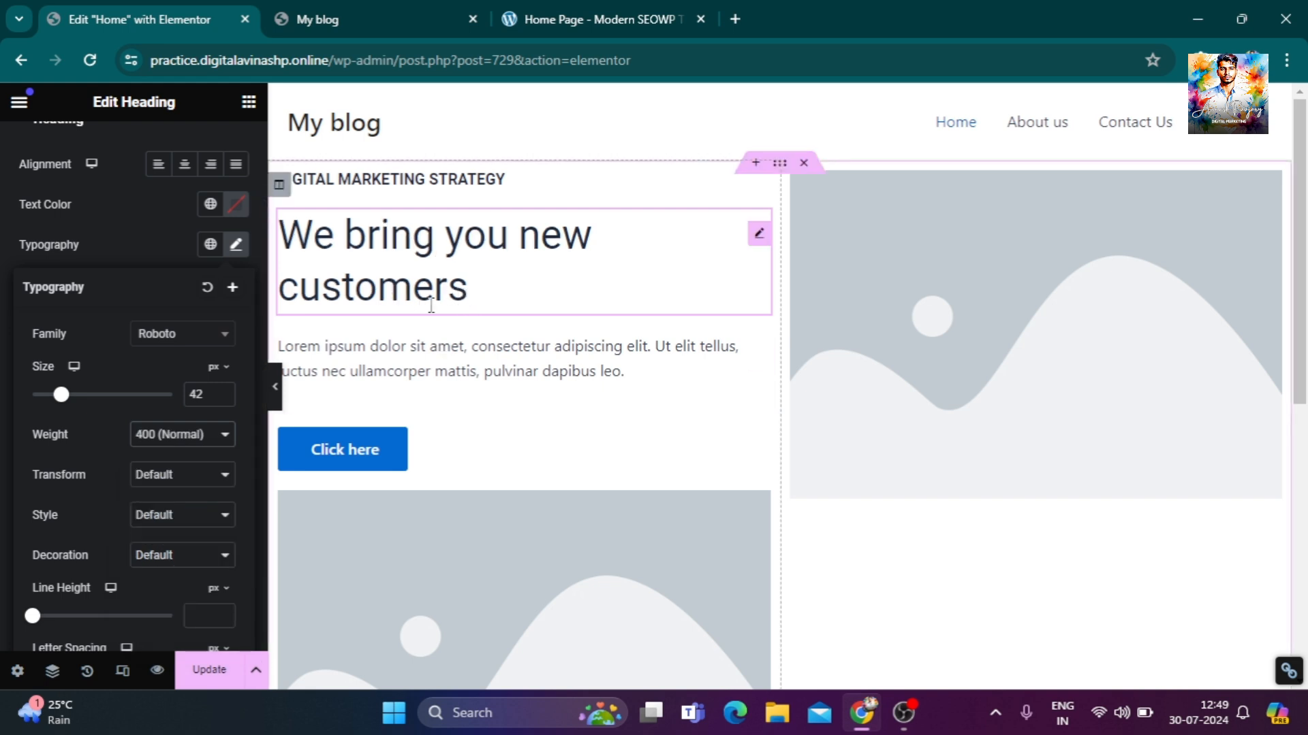
pyautogui.click(220, 449)
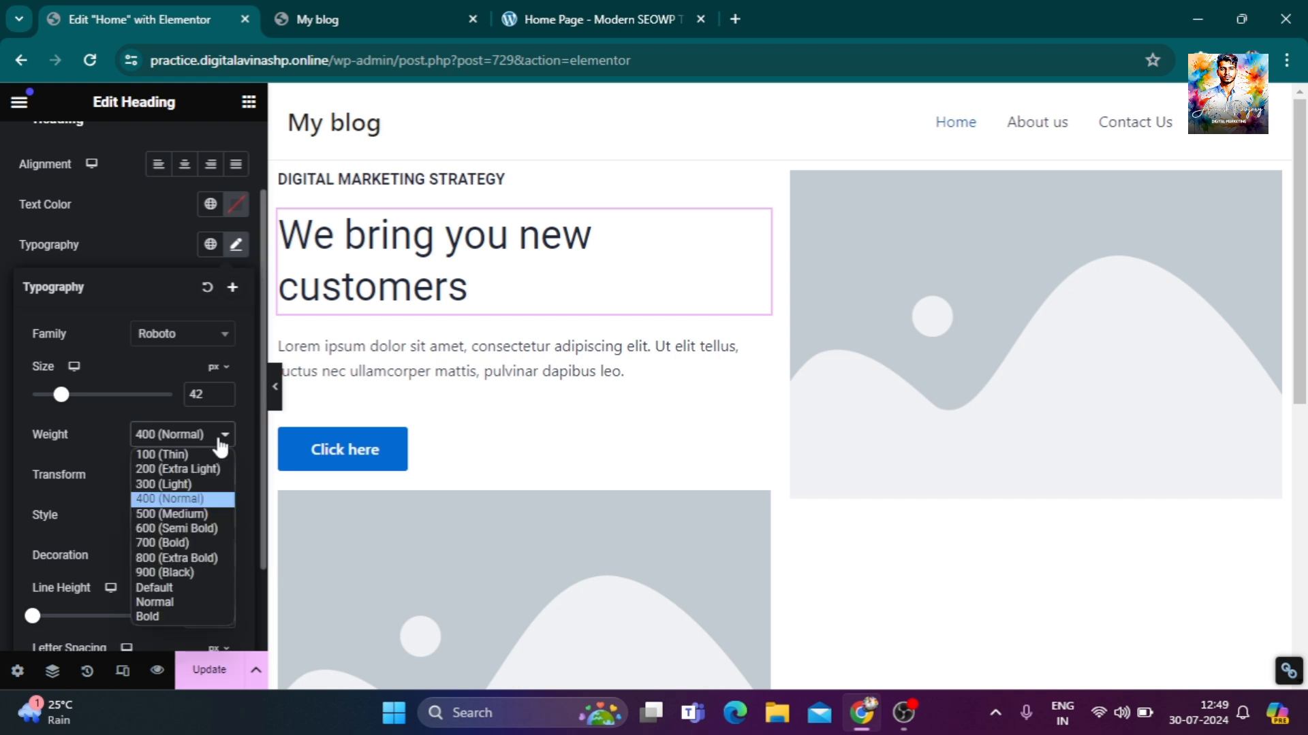
pyautogui.click(197, 484)
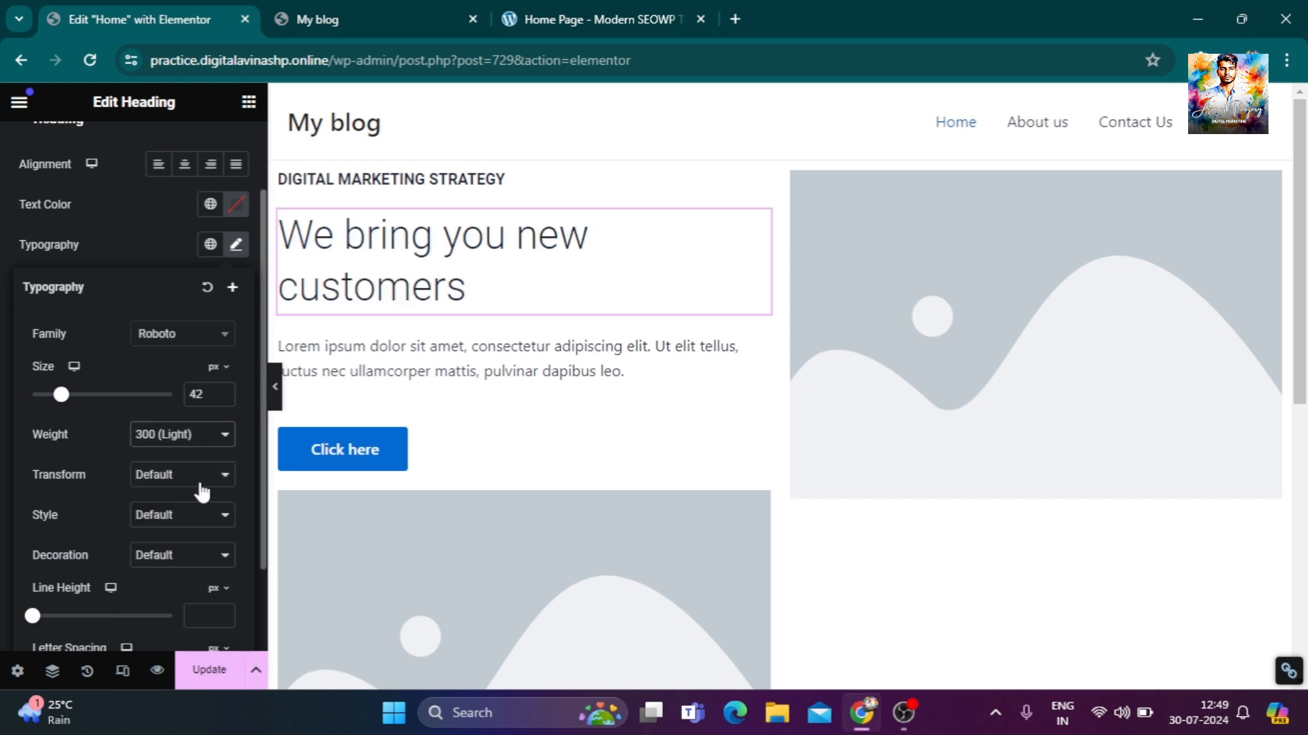
pyautogui.click(201, 440)
pyautogui.click(191, 529)
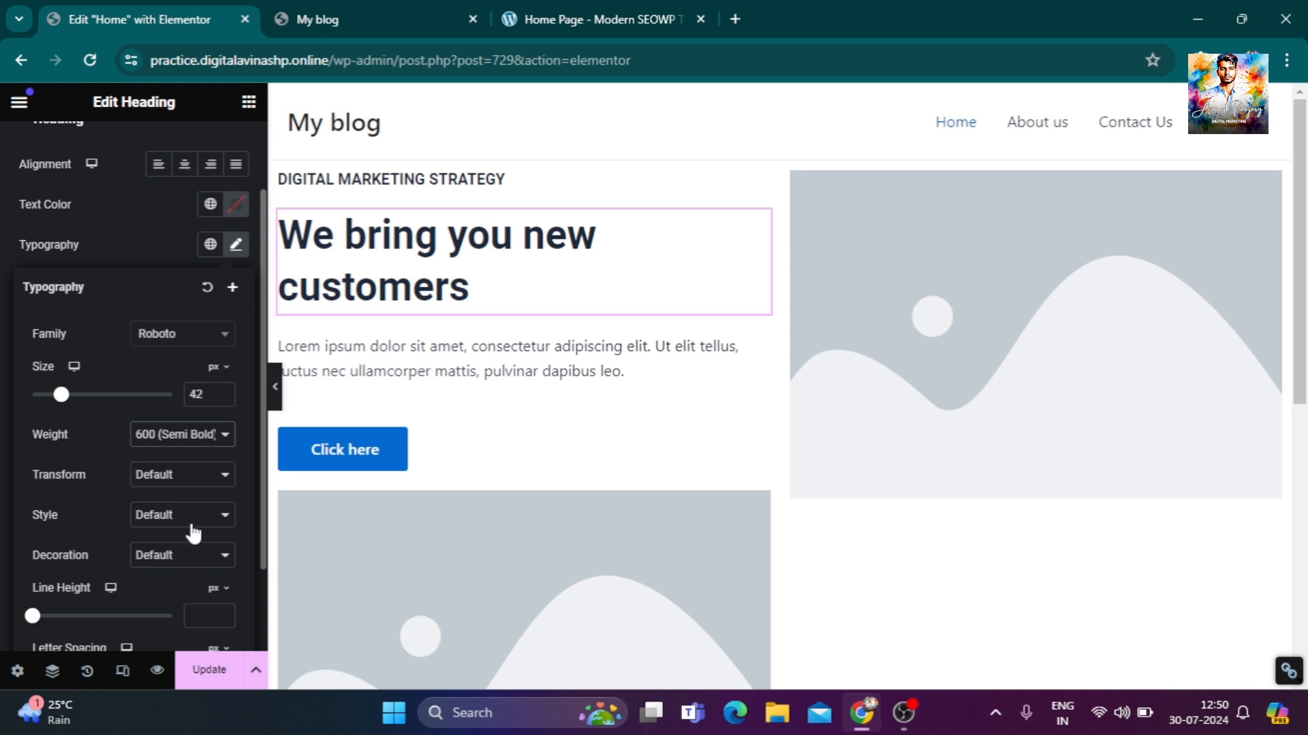
# Try the Uppercase, Lowercase and Capitalize text transforms on the heading, set it to Normal, and compare it with the demo site's heading.
pyautogui.click(192, 479)
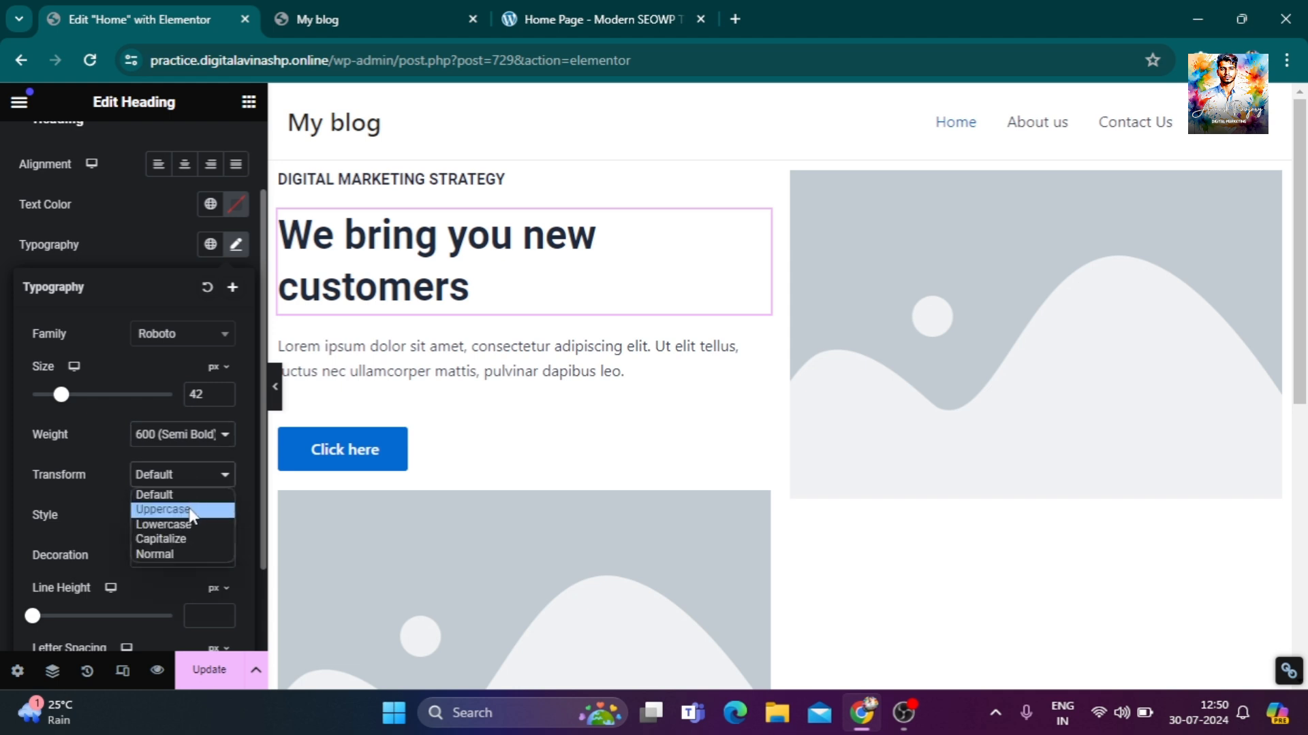
pyautogui.click(188, 510)
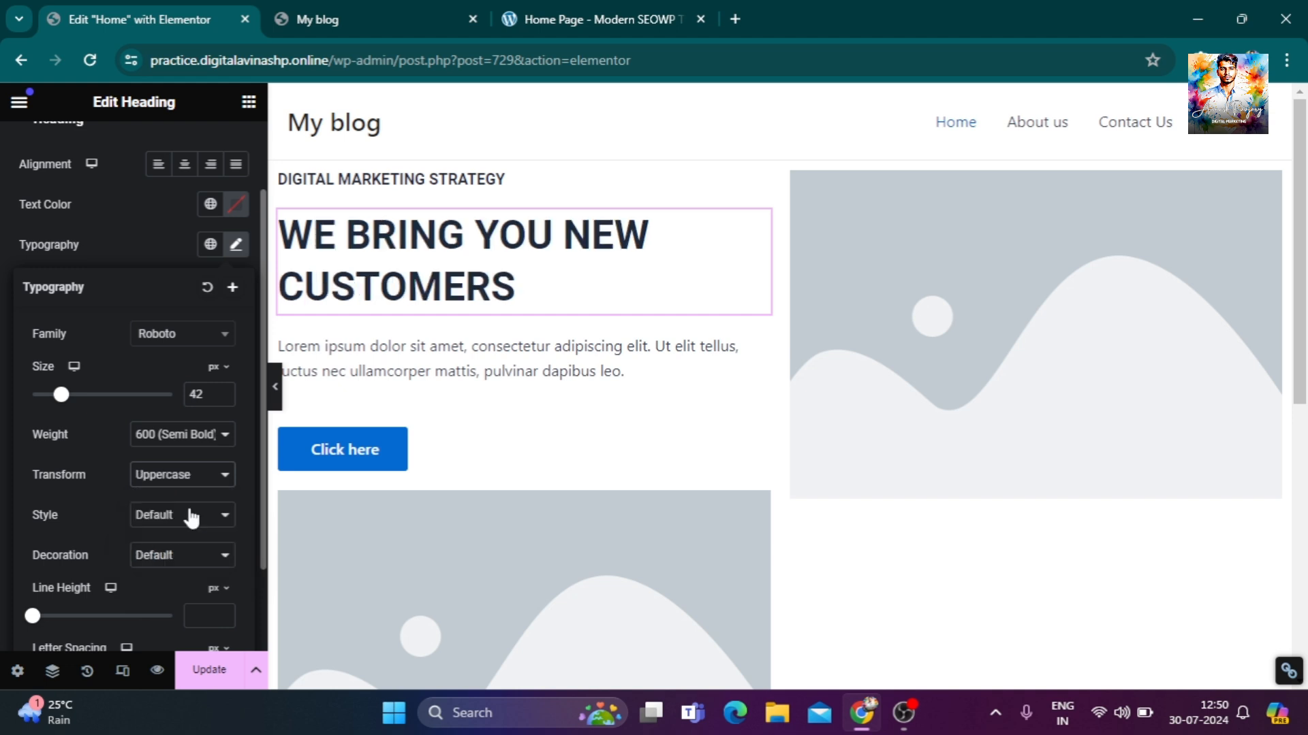
pyautogui.click(208, 475)
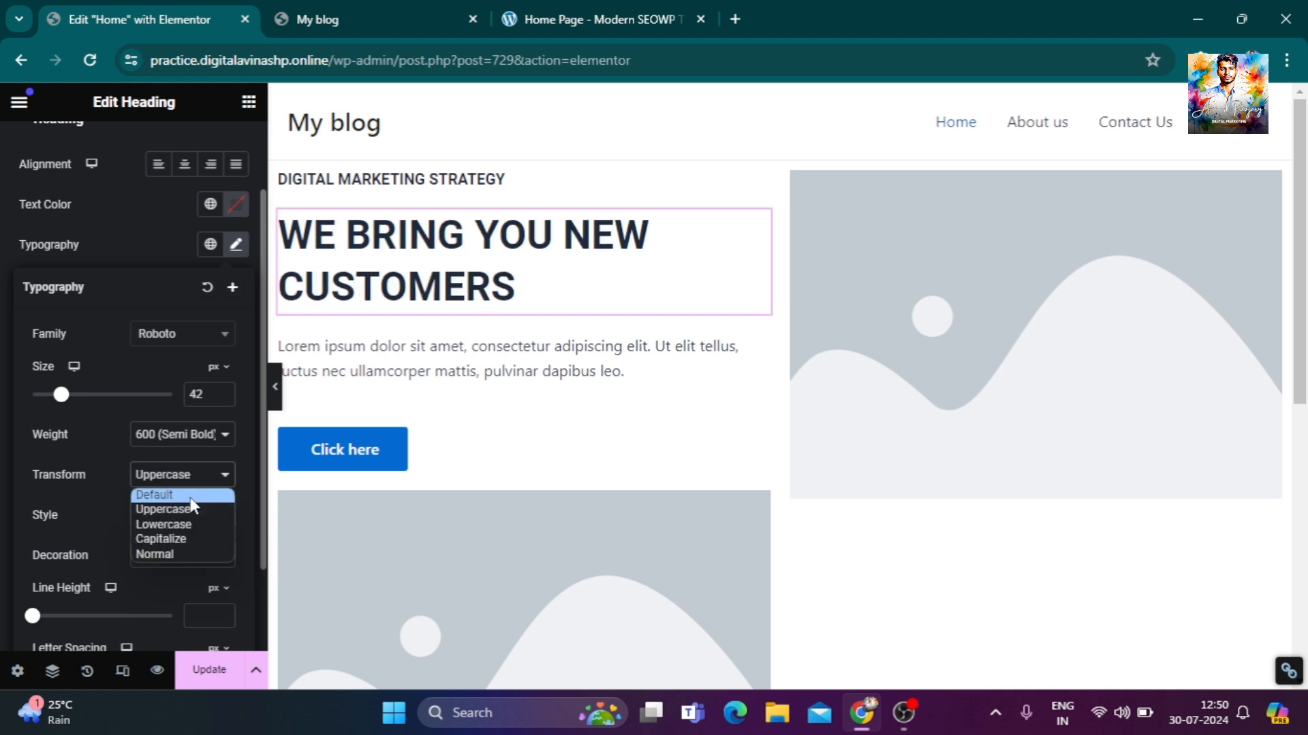
pyautogui.click(193, 526)
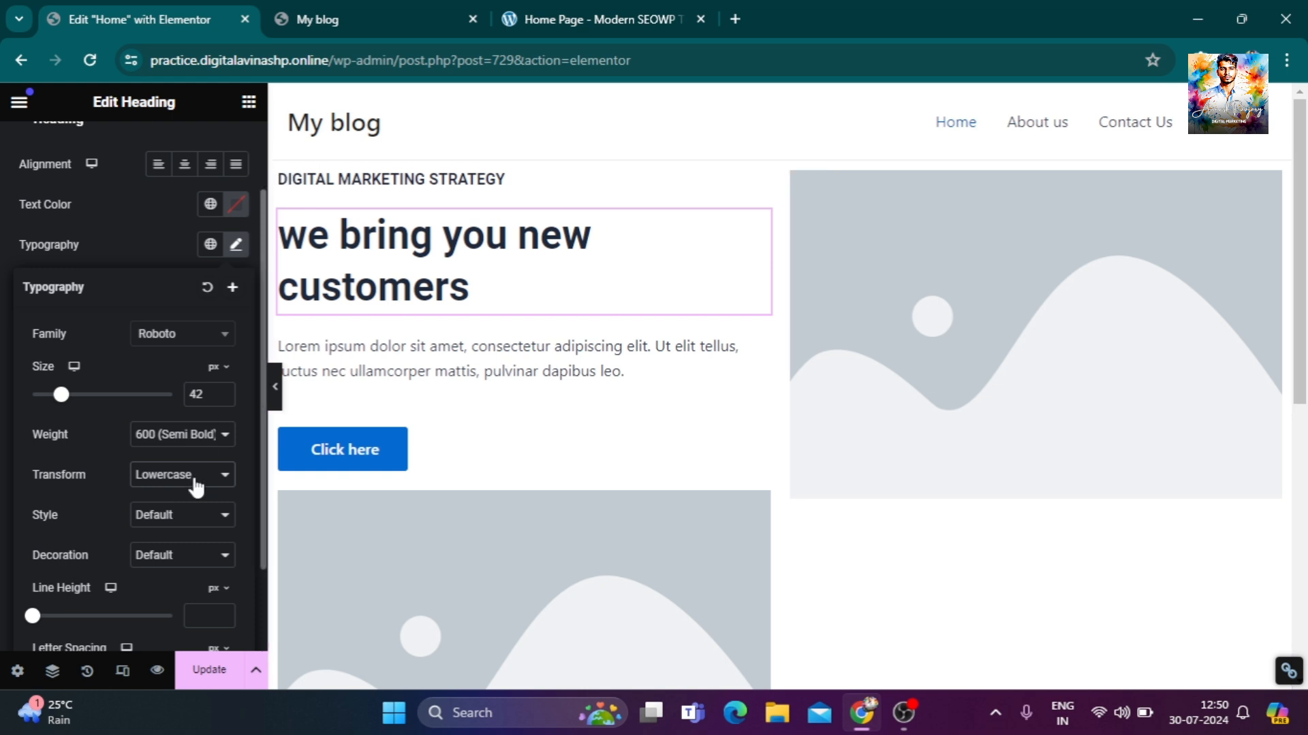
pyautogui.click(195, 482)
pyautogui.click(175, 538)
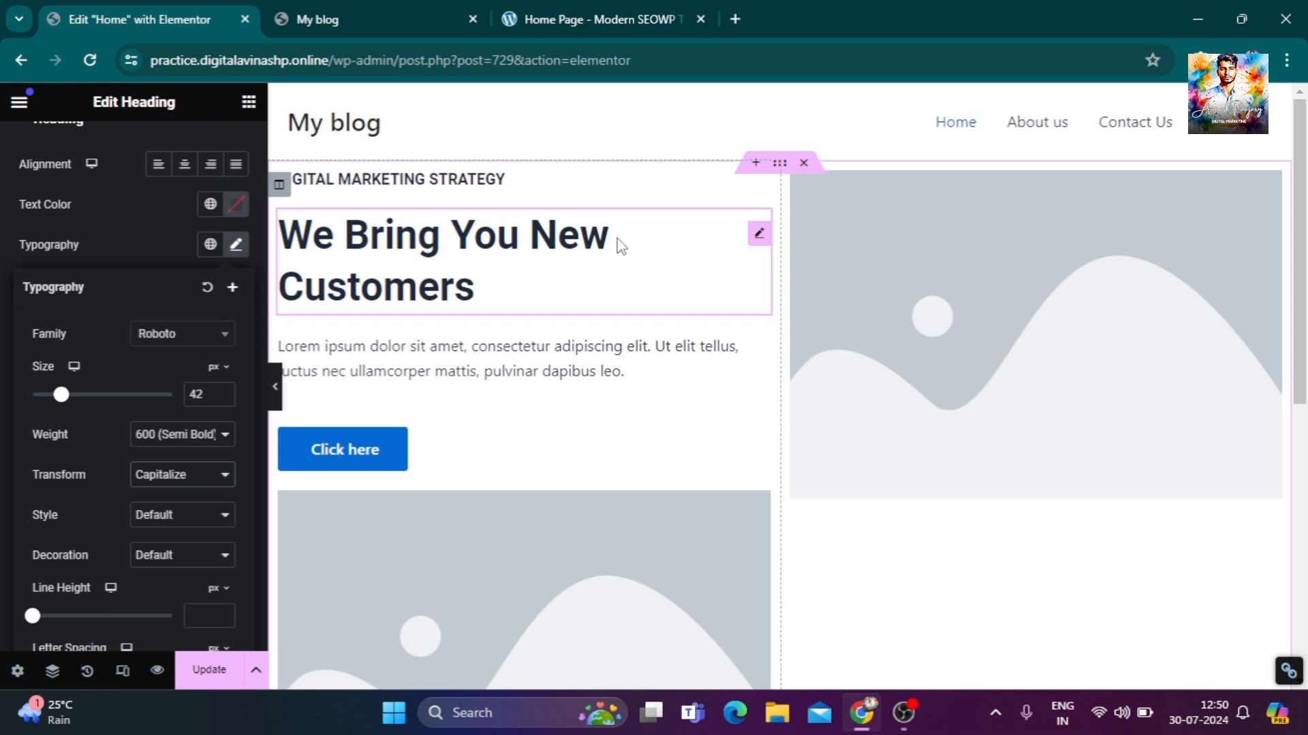
pyautogui.click(181, 479)
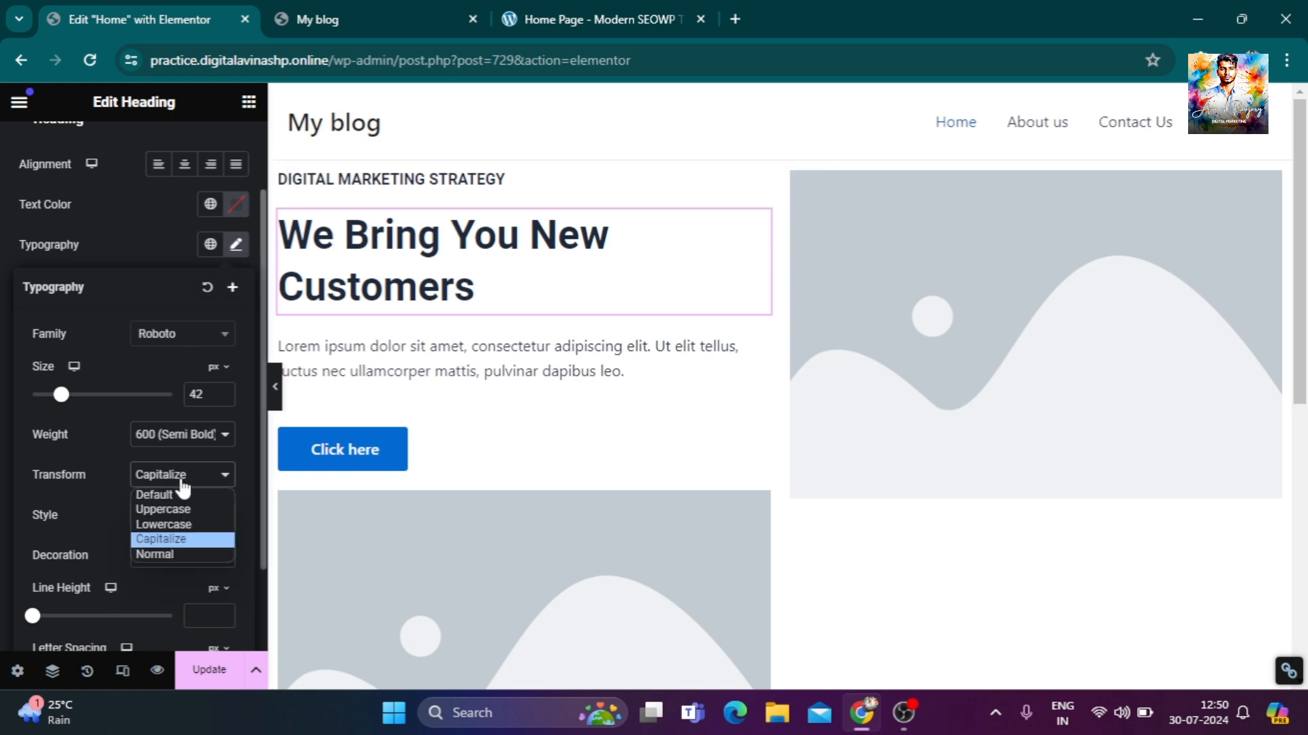
pyautogui.click(178, 553)
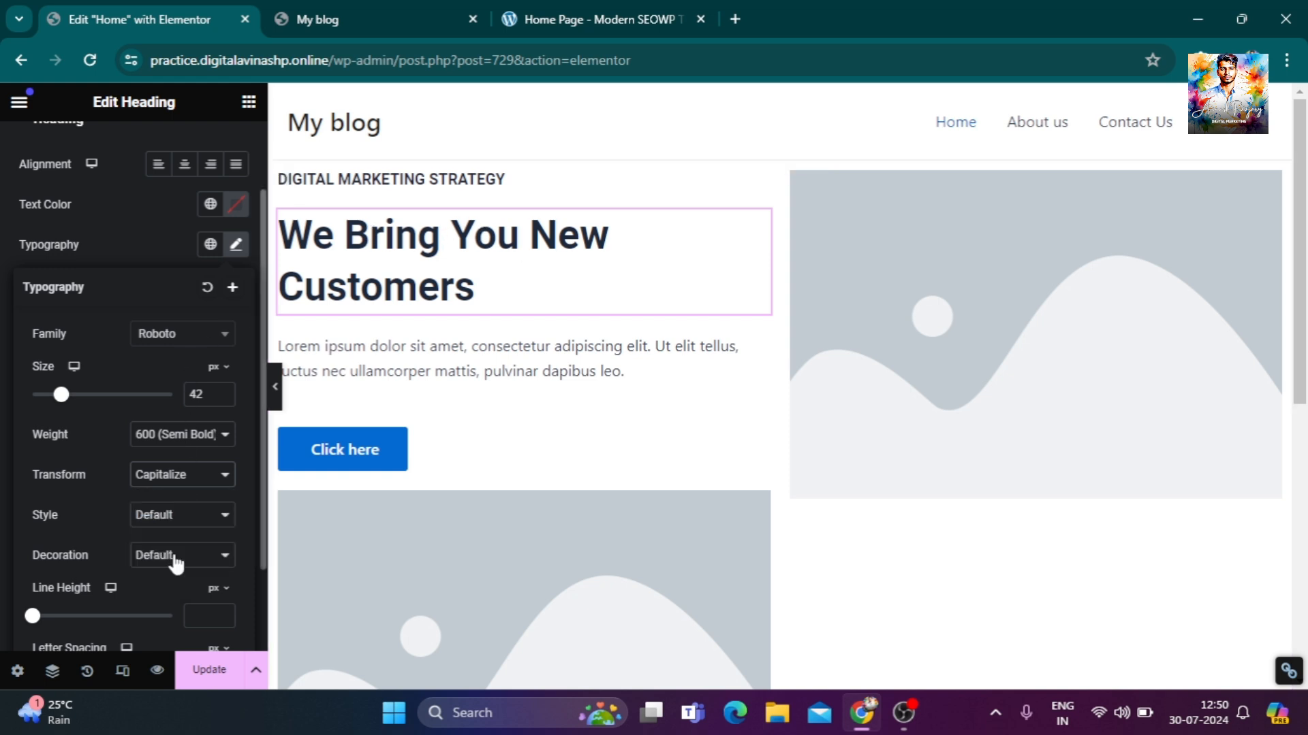
pyautogui.click(573, 19)
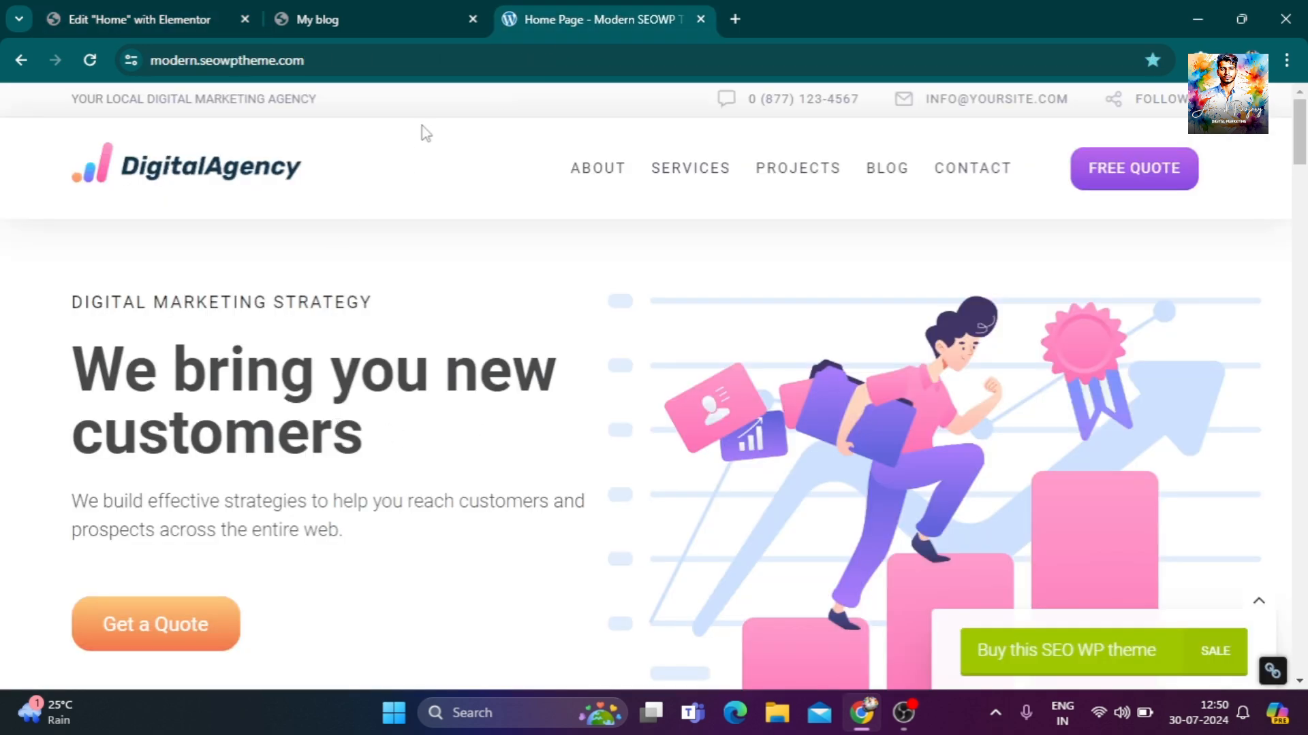
pyautogui.click(169, 13)
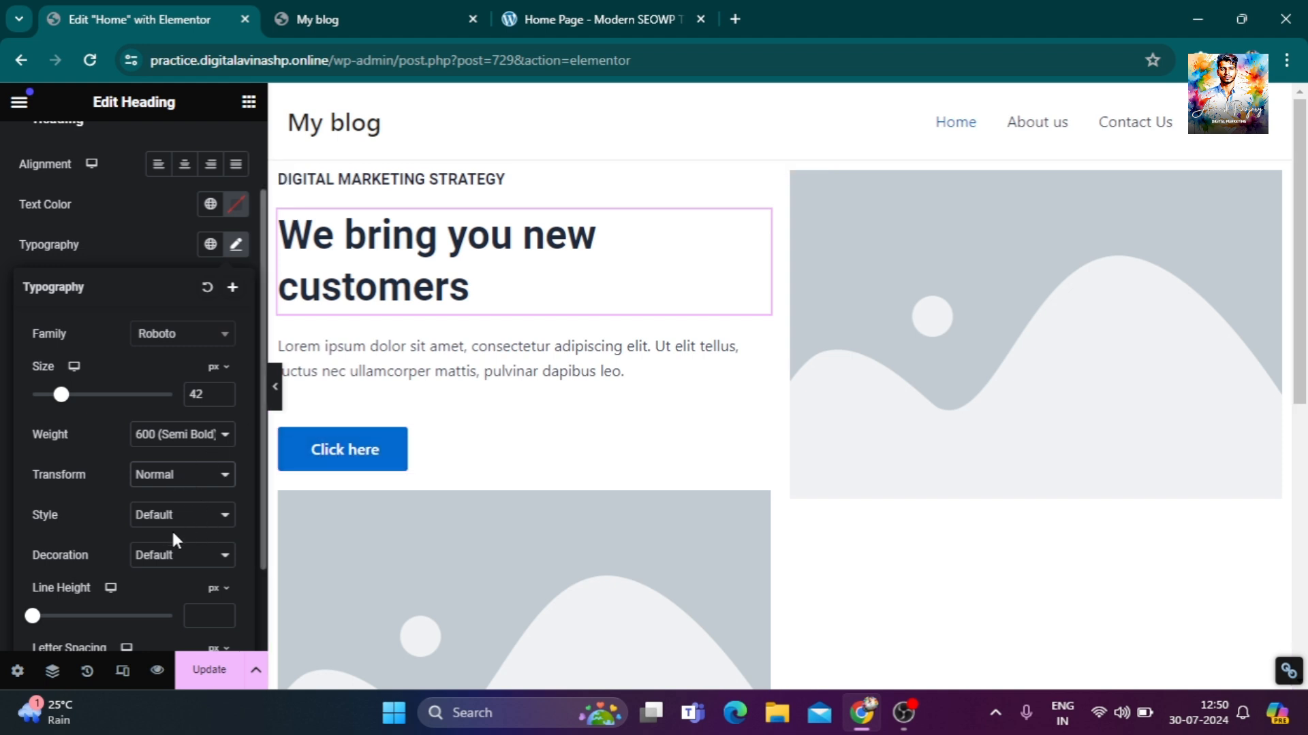
# Try the Italic and Oblique font styles on the "We bring you new customers" heading, and return the style to Default.
pyautogui.click(192, 518)
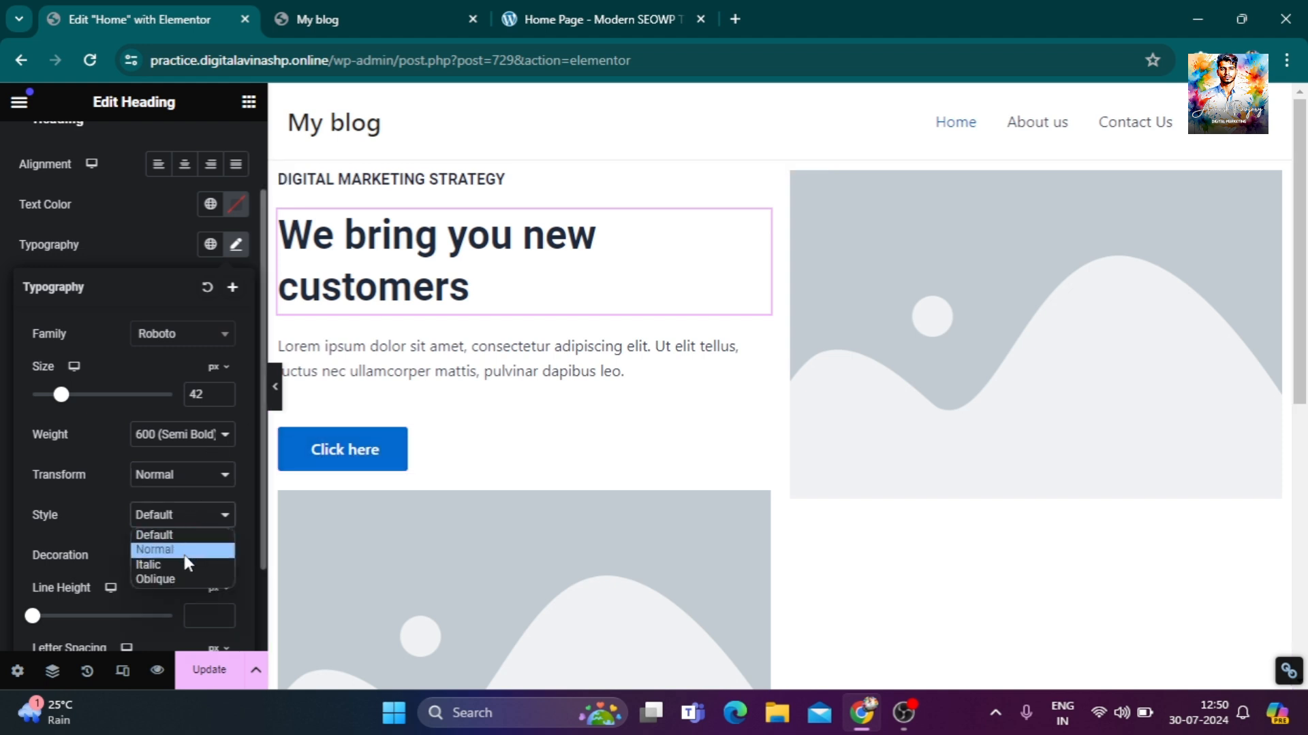
pyautogui.click(188, 564)
pyautogui.click(192, 519)
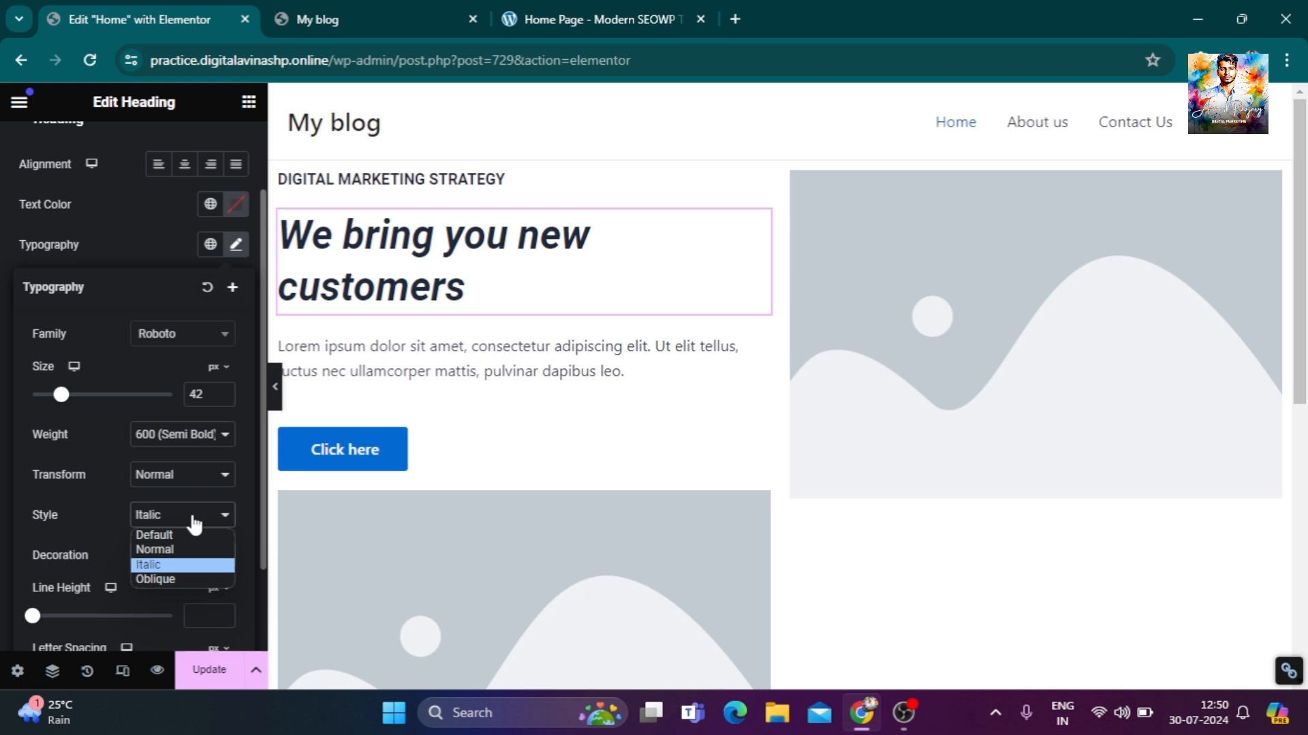
pyautogui.click(178, 580)
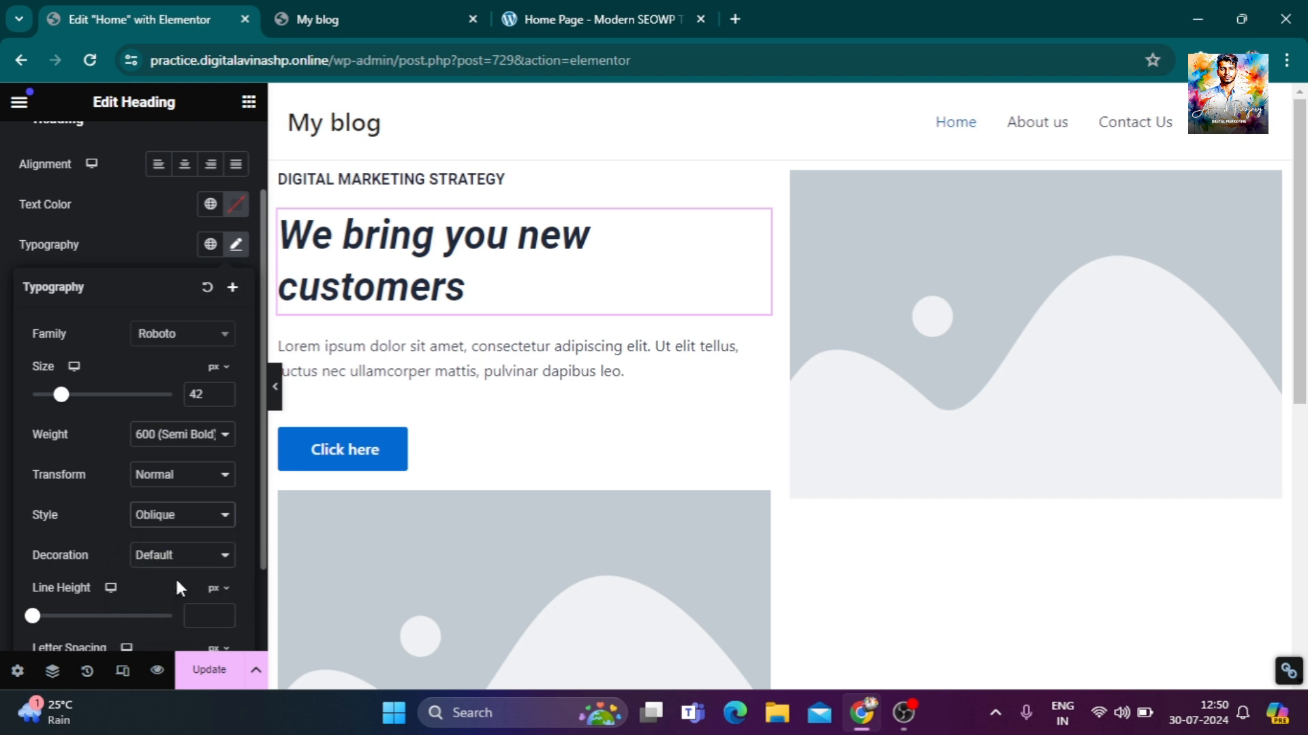
pyautogui.click(194, 517)
pyautogui.click(197, 532)
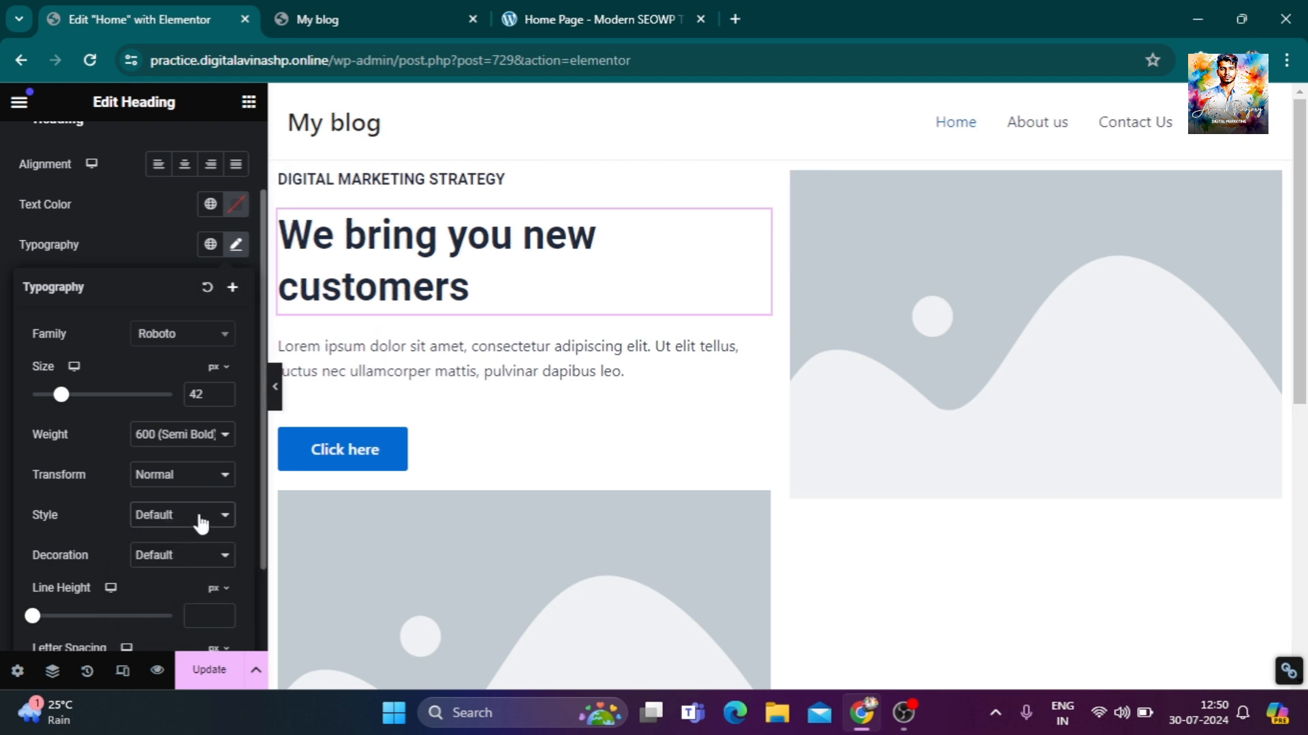
# Try the Underline, Overline and Line Through decorations on the "We bring you new customers" heading, and set the decoration to None.
pyautogui.scroll(-2, 200, 524)
pyautogui.click(193, 463)
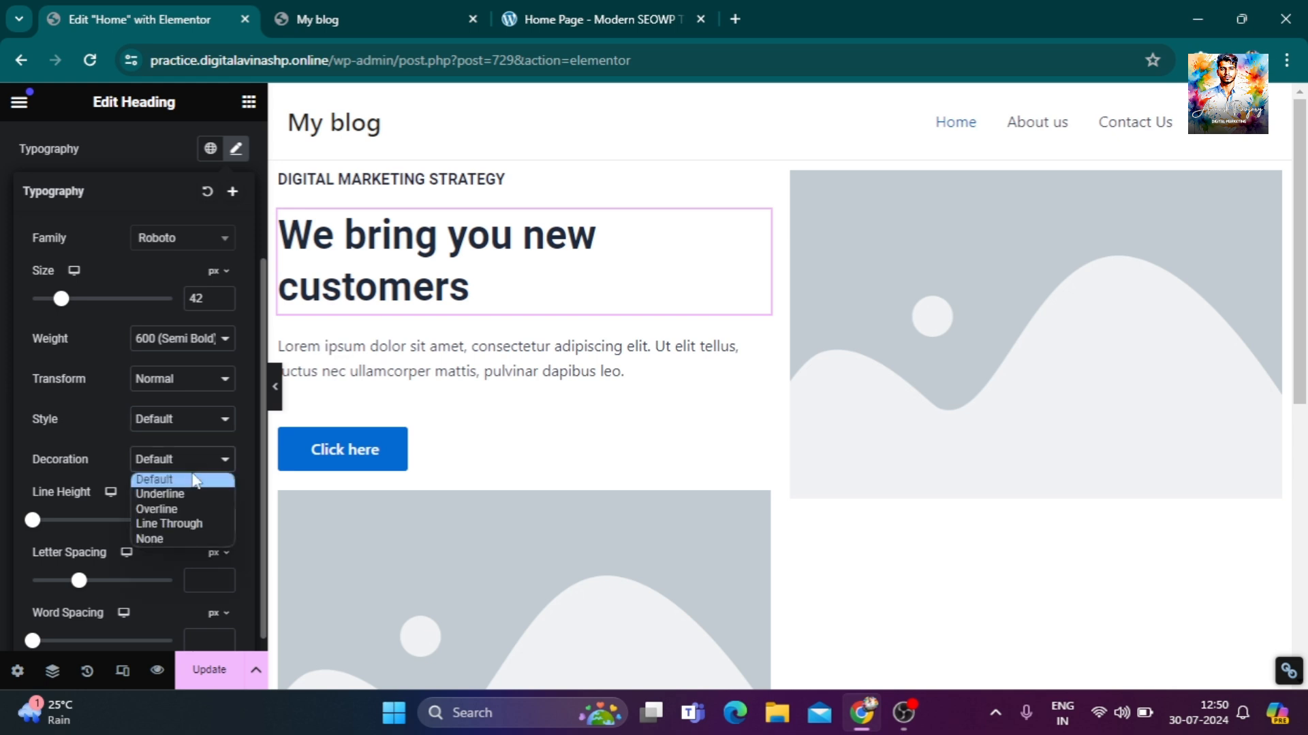
pyautogui.click(184, 494)
pyautogui.click(184, 461)
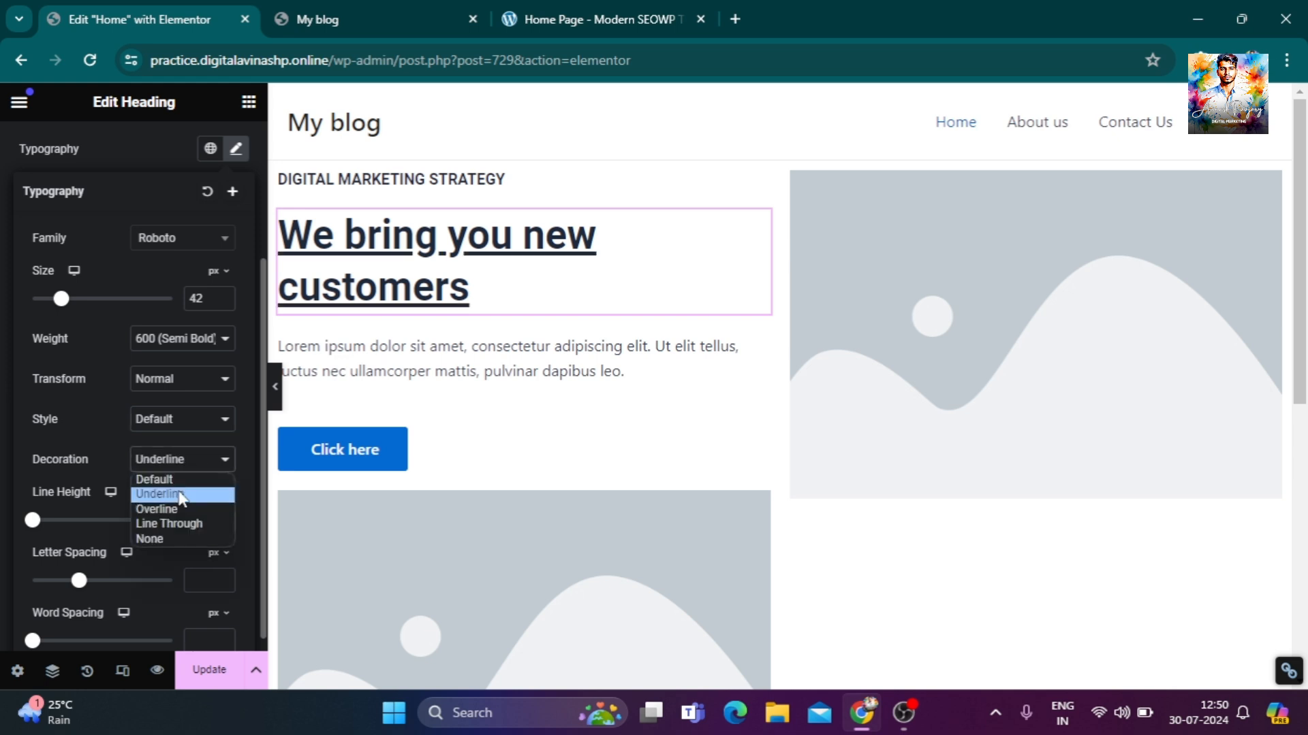
pyautogui.click(174, 509)
pyautogui.click(177, 463)
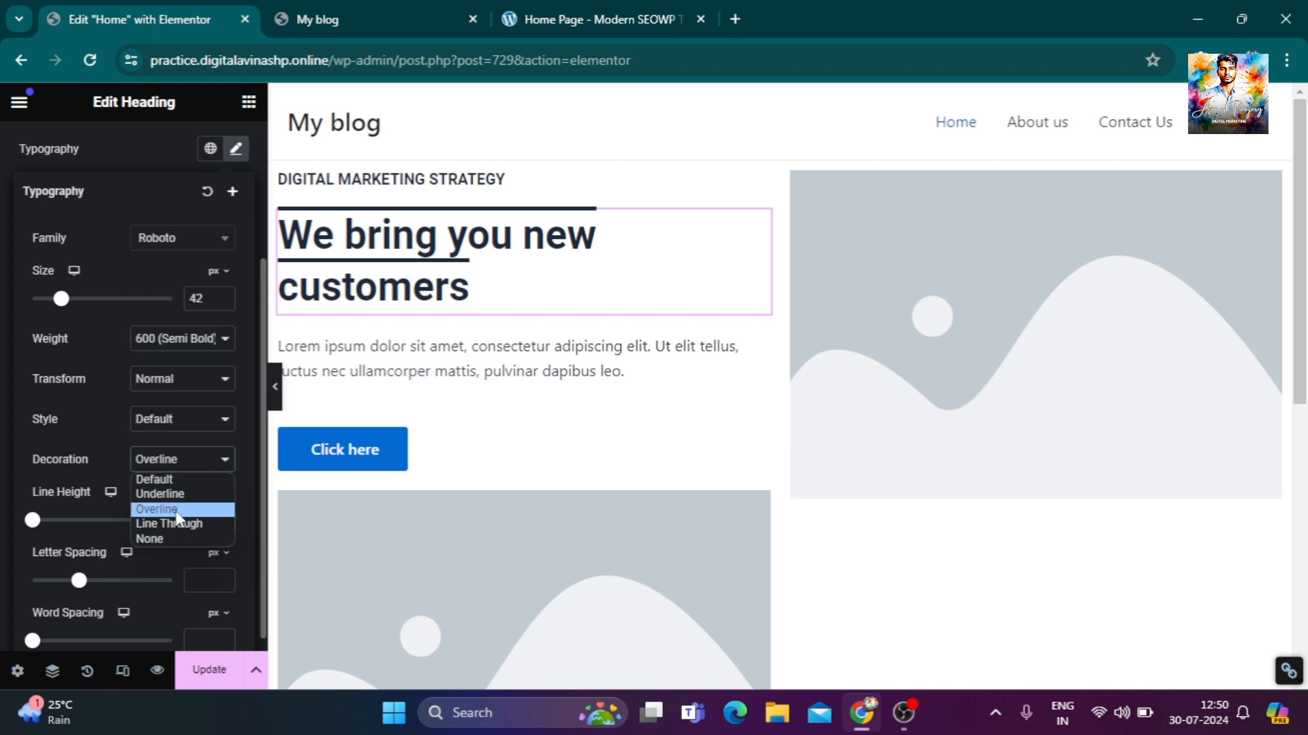
pyautogui.click(178, 523)
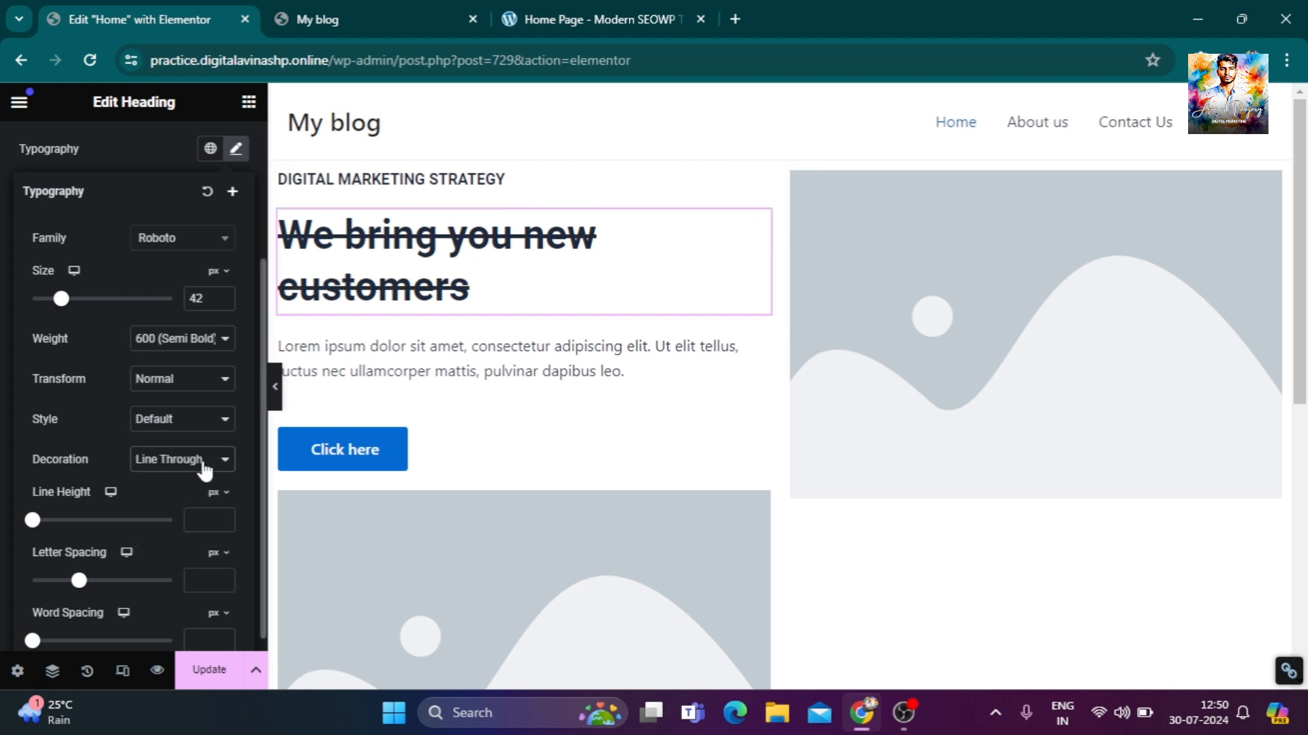
pyautogui.click(204, 463)
pyautogui.click(189, 539)
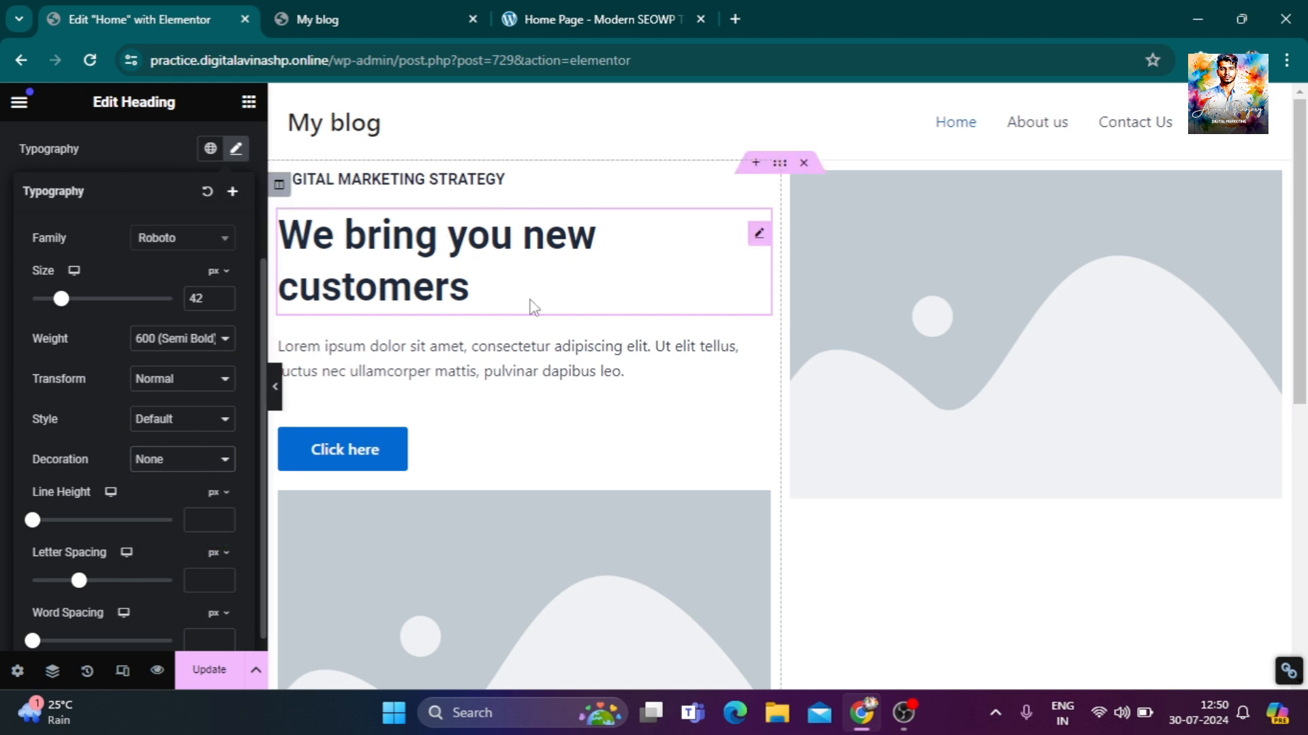
# Replace the Lorem ipsum paragraph with the demo site's text "We build effective strategies to help you reach customers and prospects across the entire web.".
pyautogui.click(573, 19)
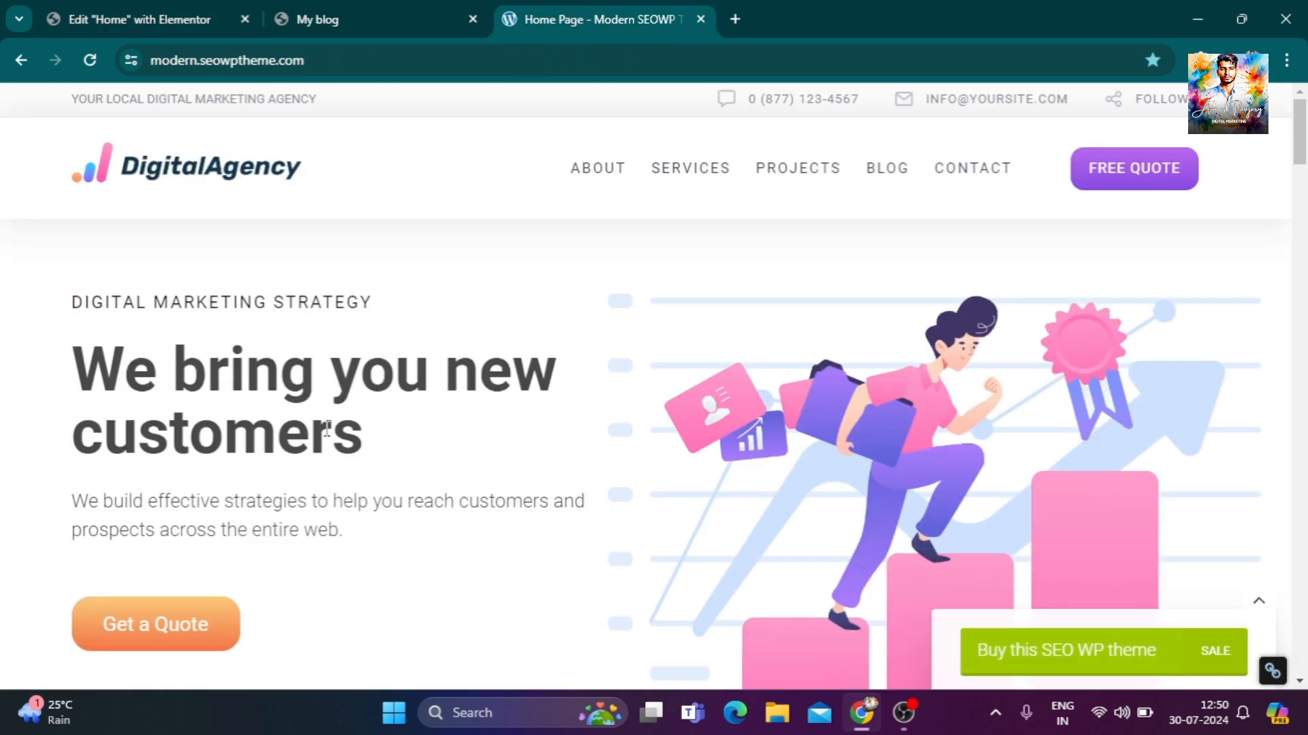
pyautogui.scroll(-3, 326, 433)
pyautogui.moveTo(77, 262); pyautogui.dragTo(366, 291)
pyautogui.hotkey('ctrl', 'c')
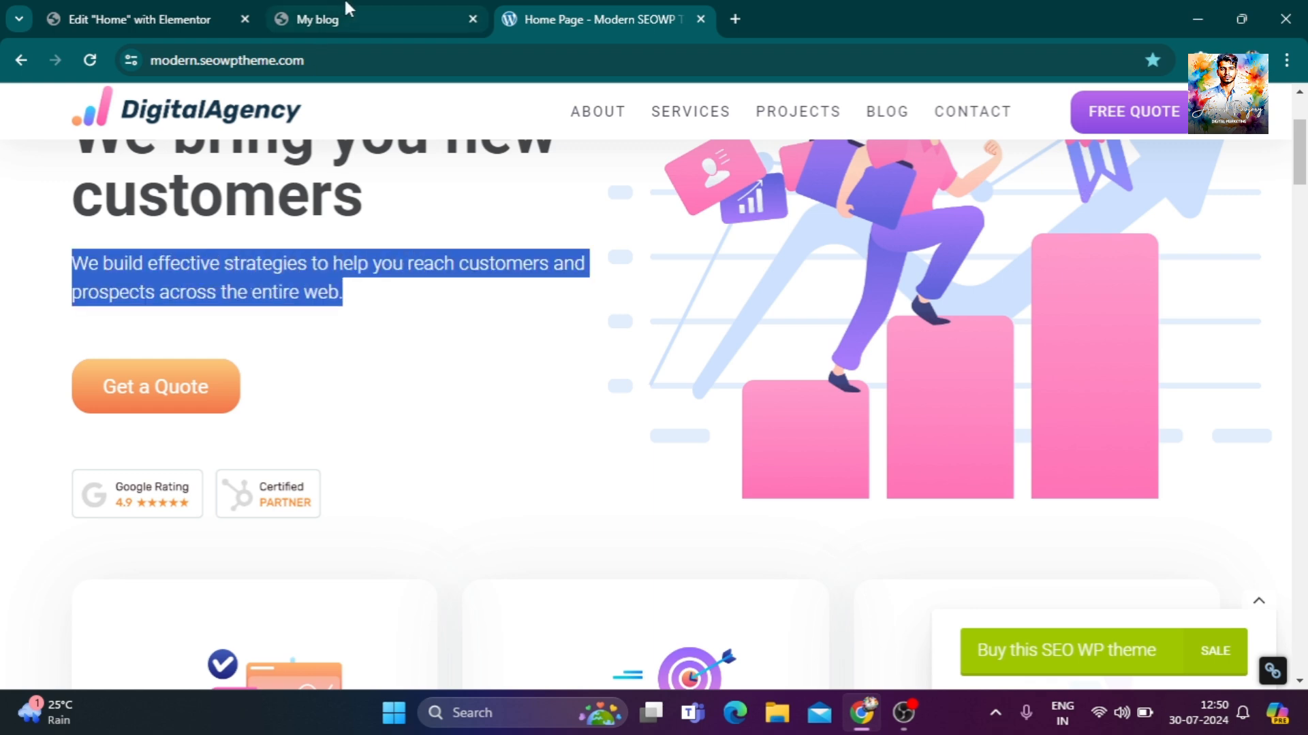
pyautogui.click(211, 10)
pyautogui.click(554, 371)
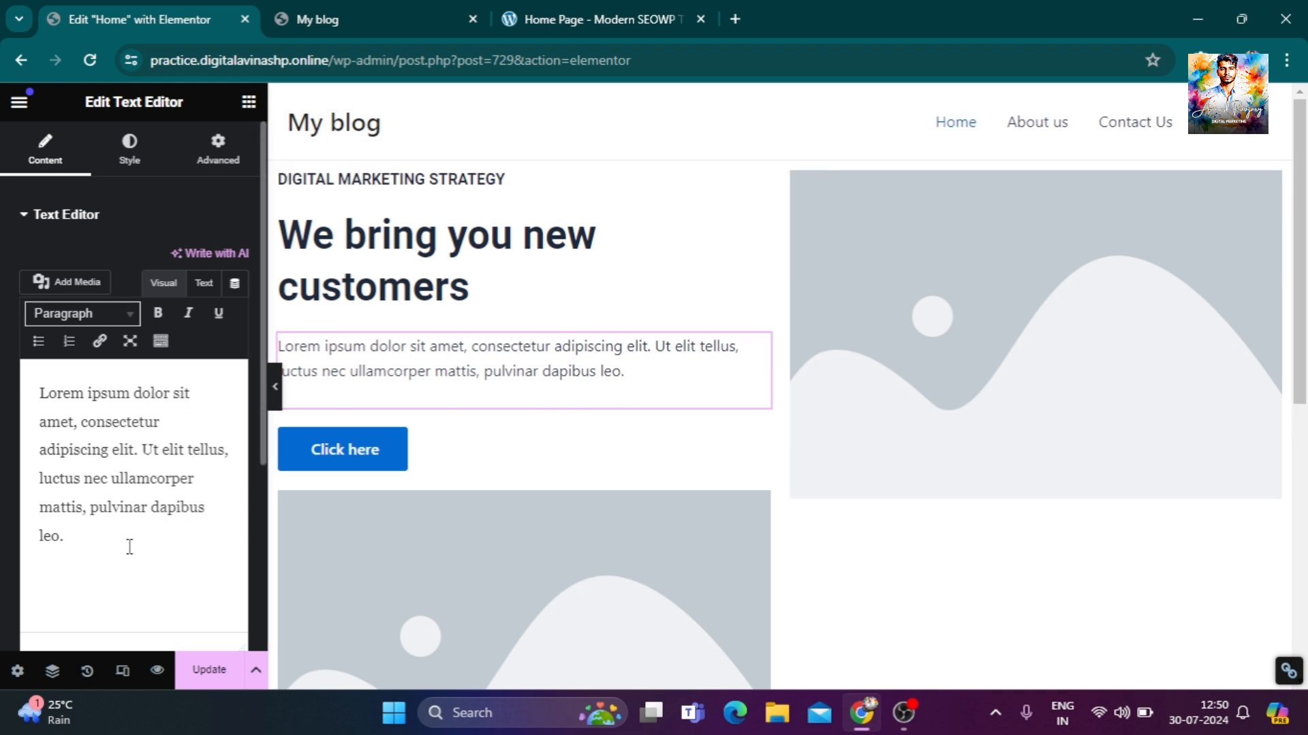
pyautogui.moveTo(129, 547); pyautogui.dragTo(38, 390)
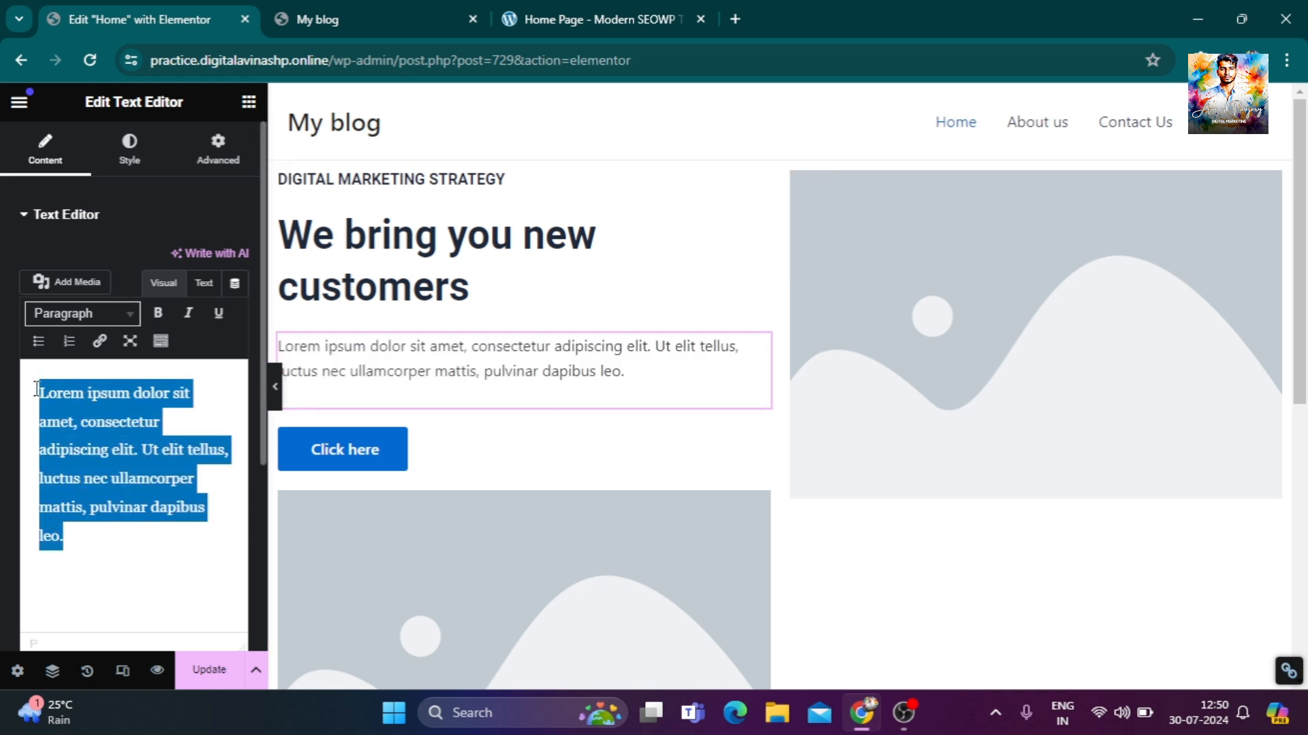
pyautogui.hotkey('ctrl', 'v')
# Check the demo site's hero paragraph and set the font size of the paragraph in the Elementor editor to 20 px.
pyautogui.click(627, 9)
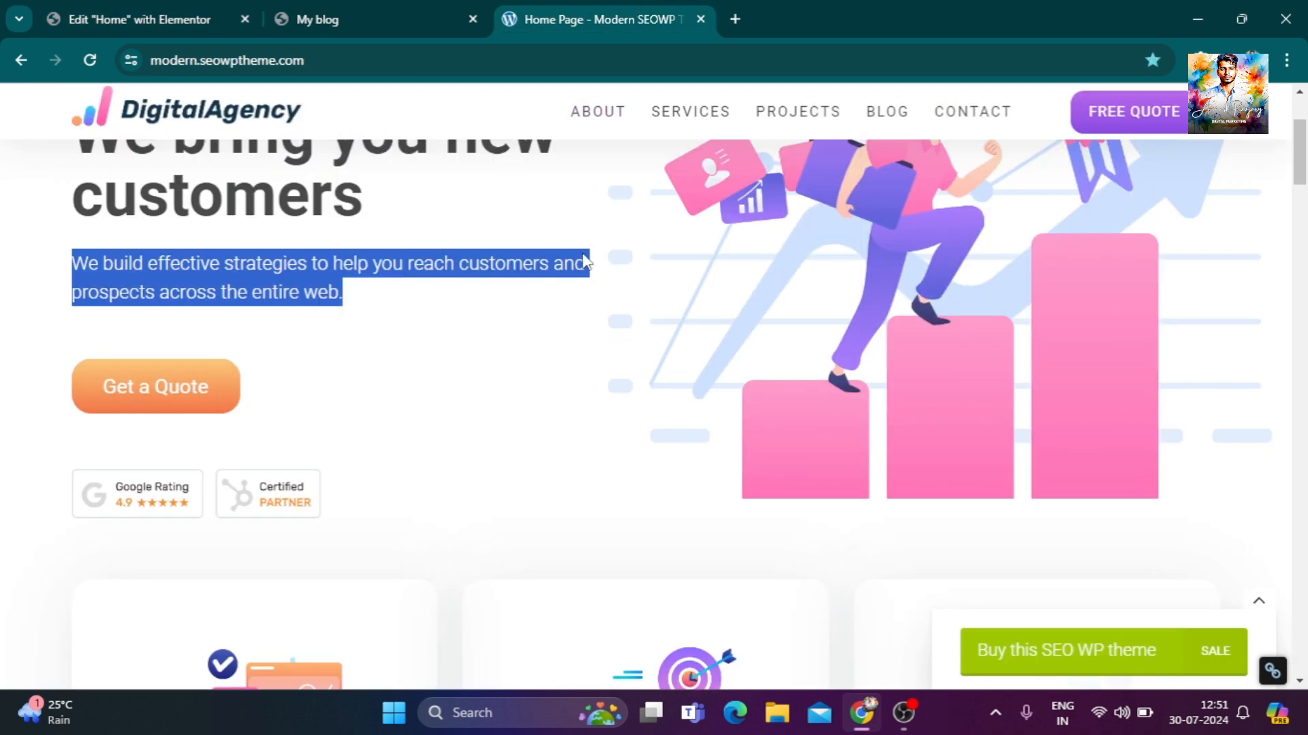
pyautogui.click(211, 14)
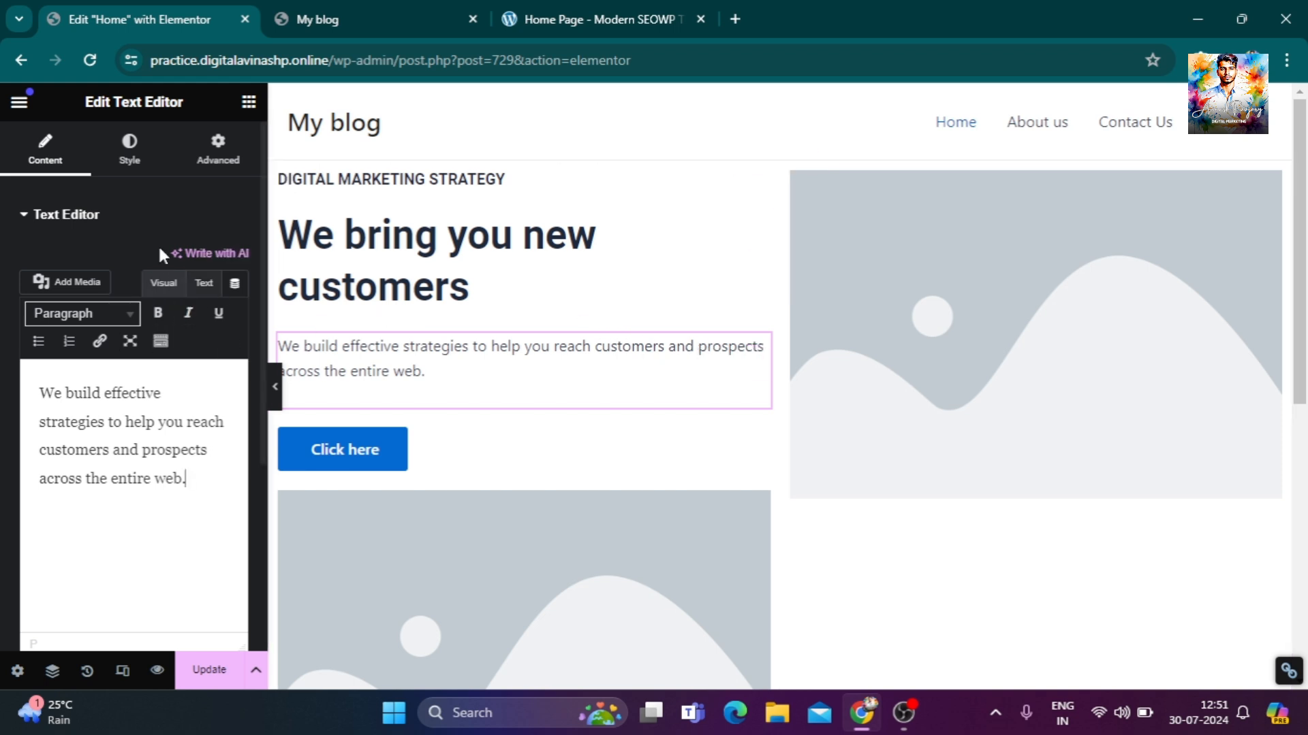
pyautogui.click(129, 144)
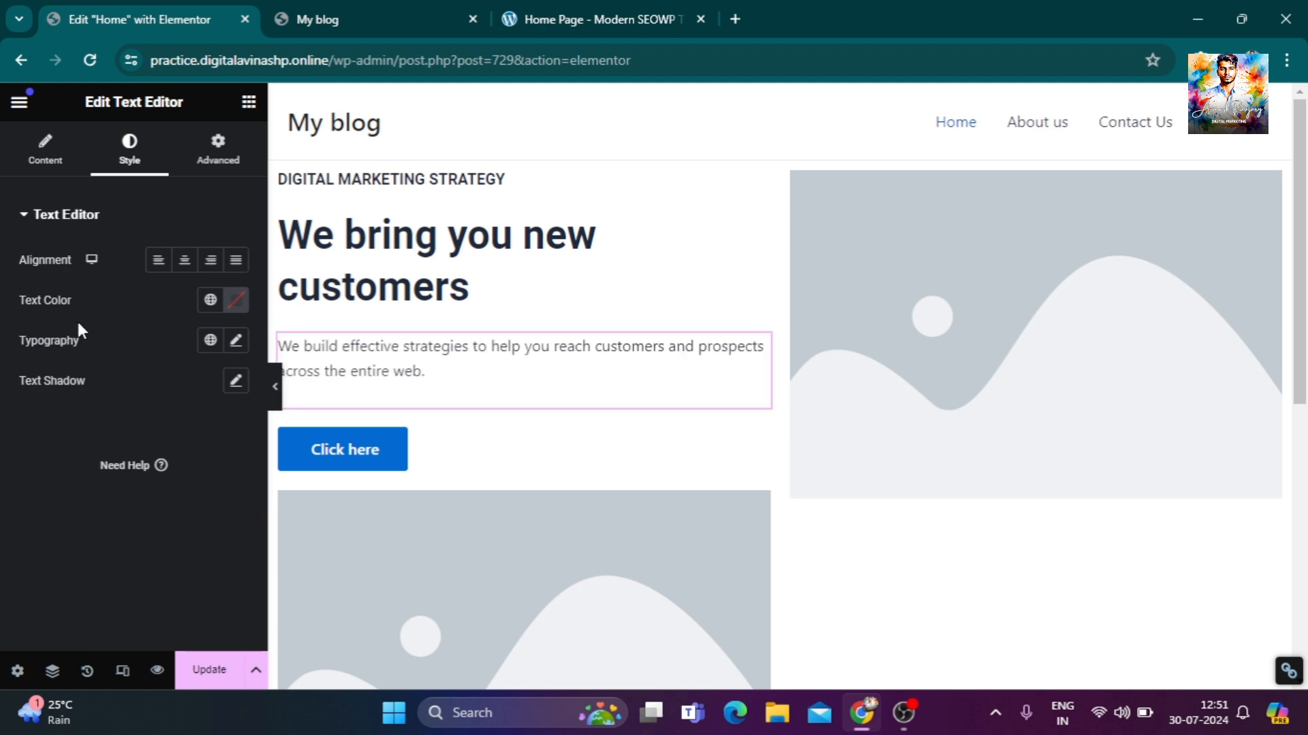
pyautogui.click(236, 340)
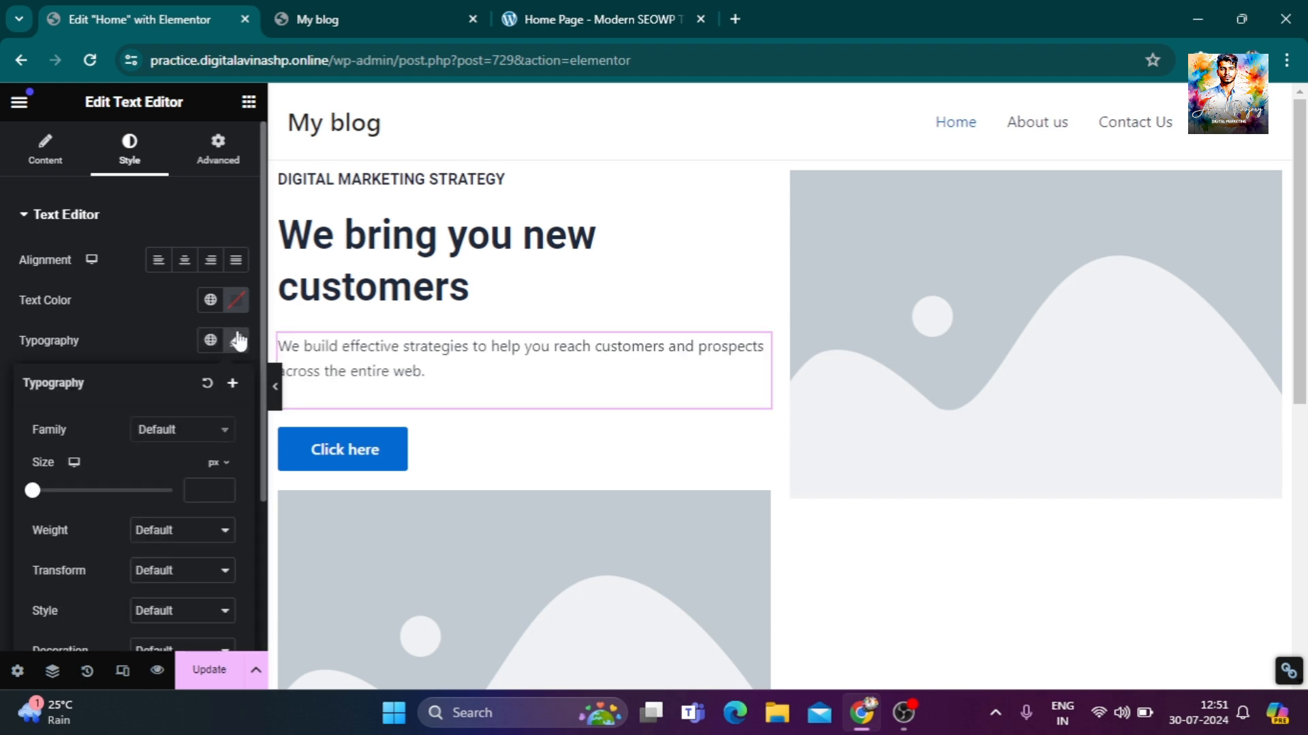
pyautogui.moveTo(35, 490); pyautogui.dragTo(48, 493)
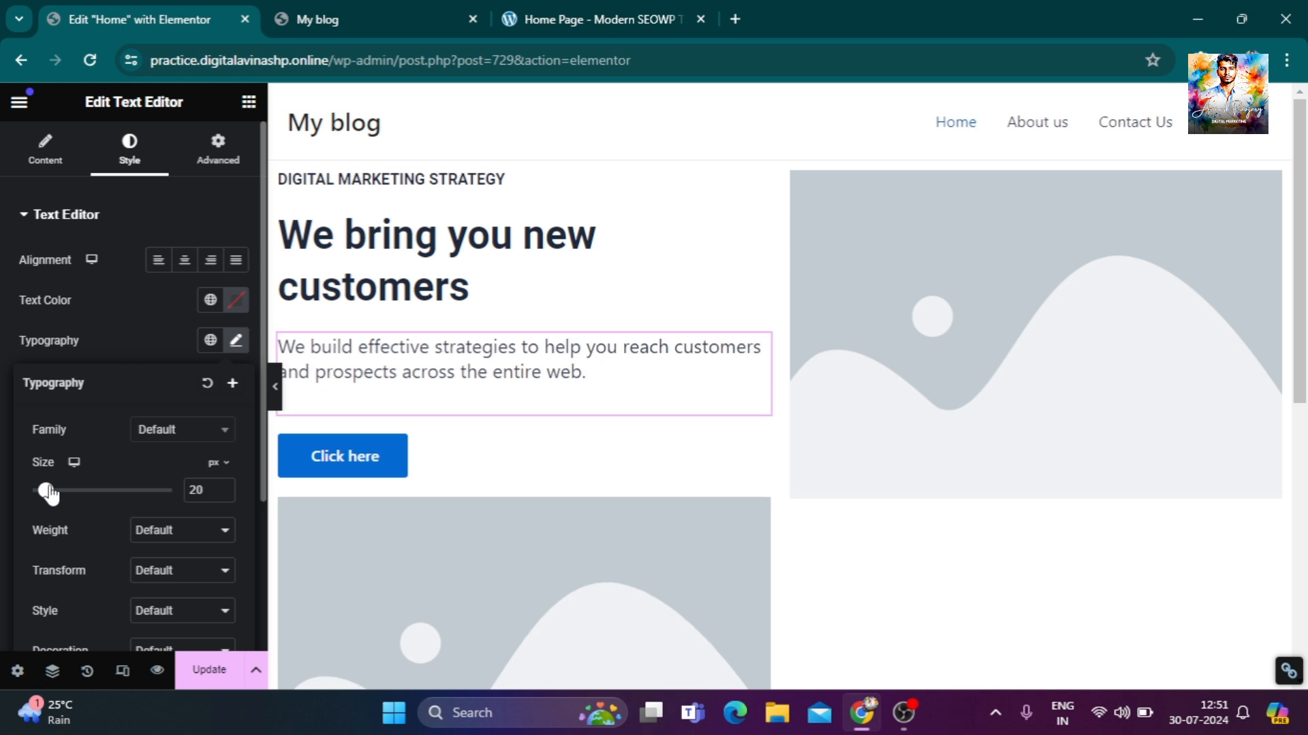
# Try sizes between 19 and 22 px on the hero paragraph and set its font size to 18 px.
pyautogui.click(221, 496)
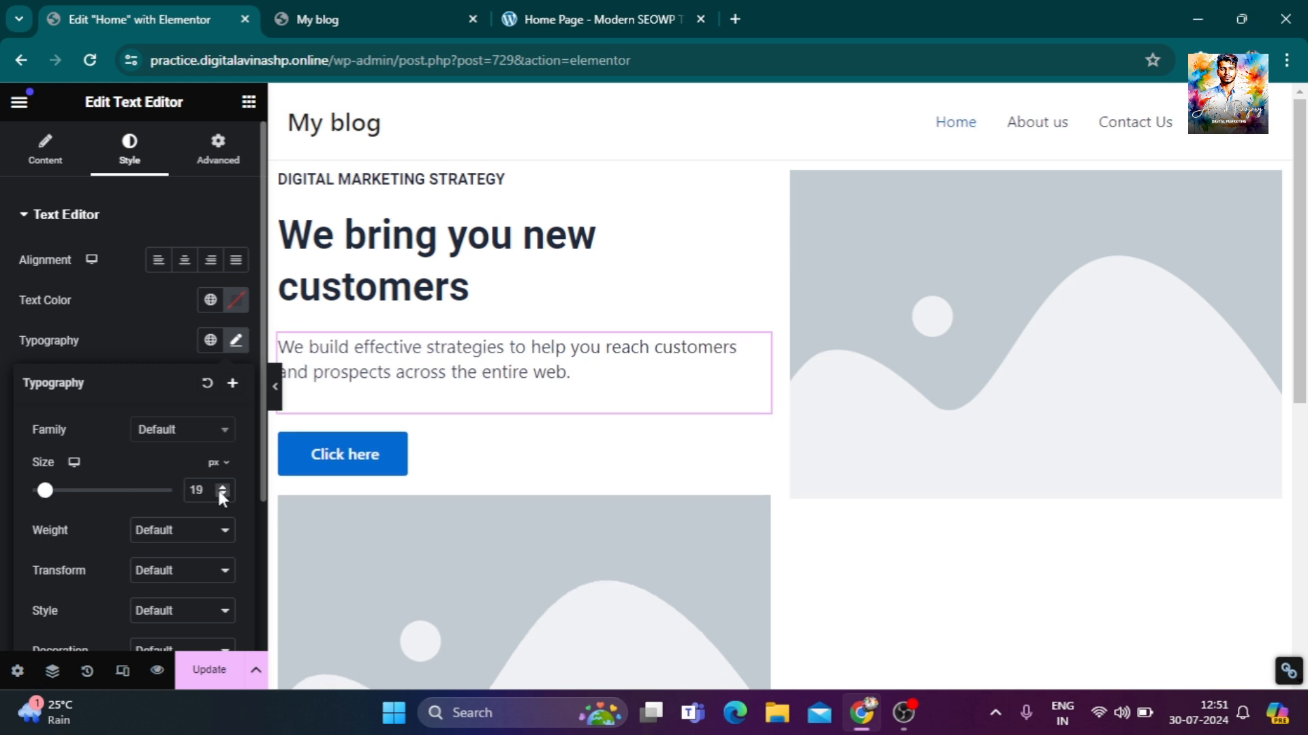
pyautogui.click(222, 485)
pyautogui.click(222, 486)
pyautogui.click(222, 485)
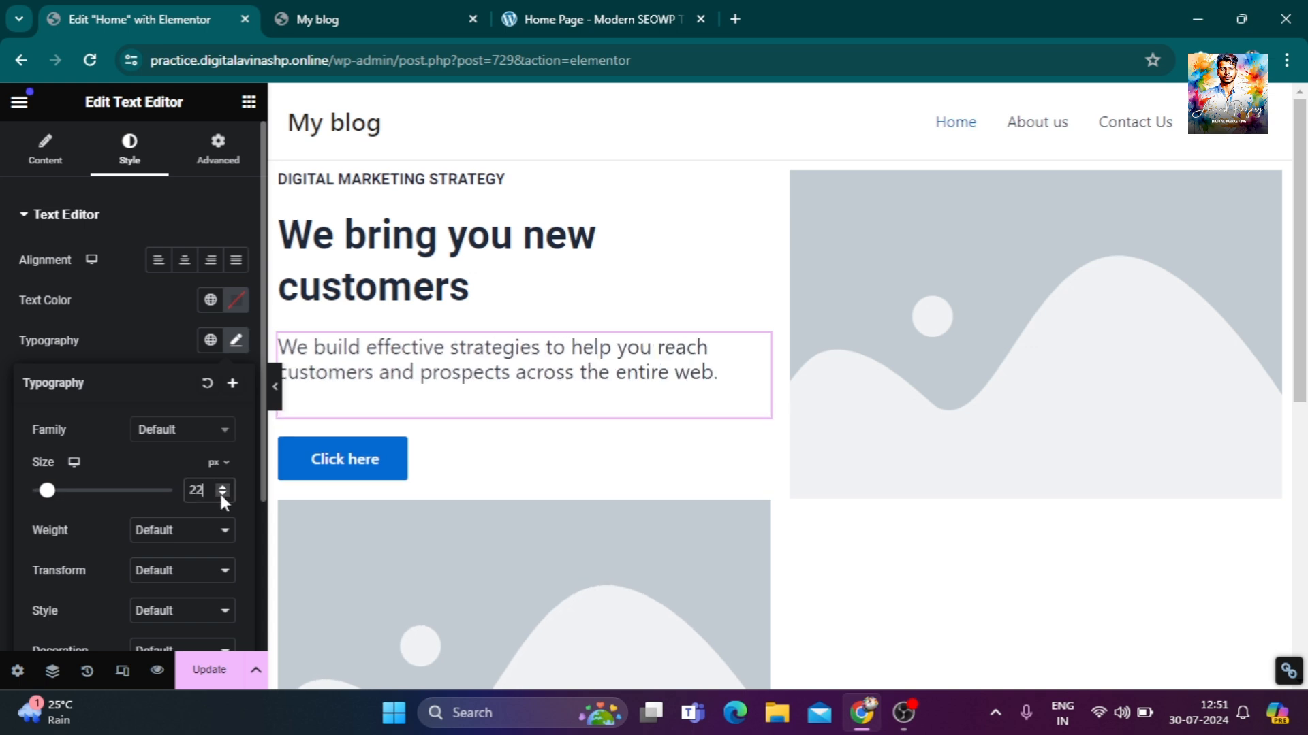
pyautogui.click(222, 495)
pyautogui.click(221, 495)
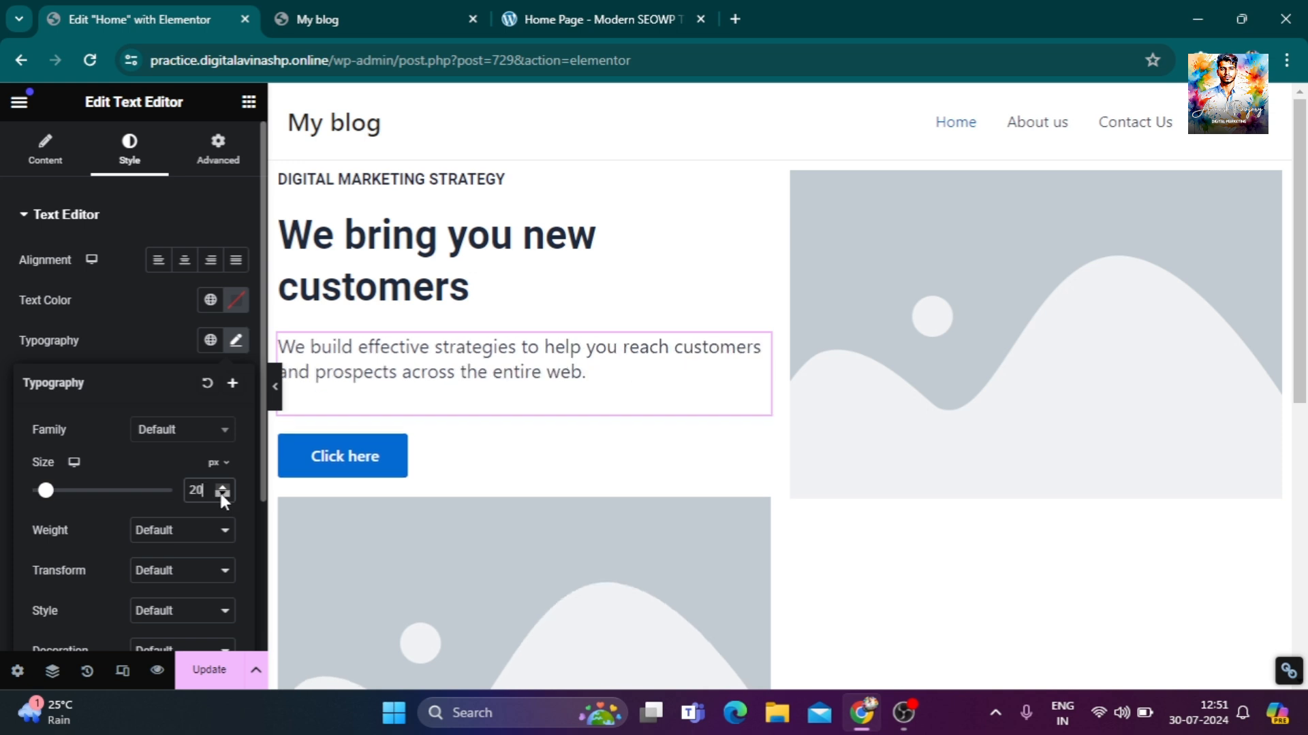
pyautogui.click(222, 495)
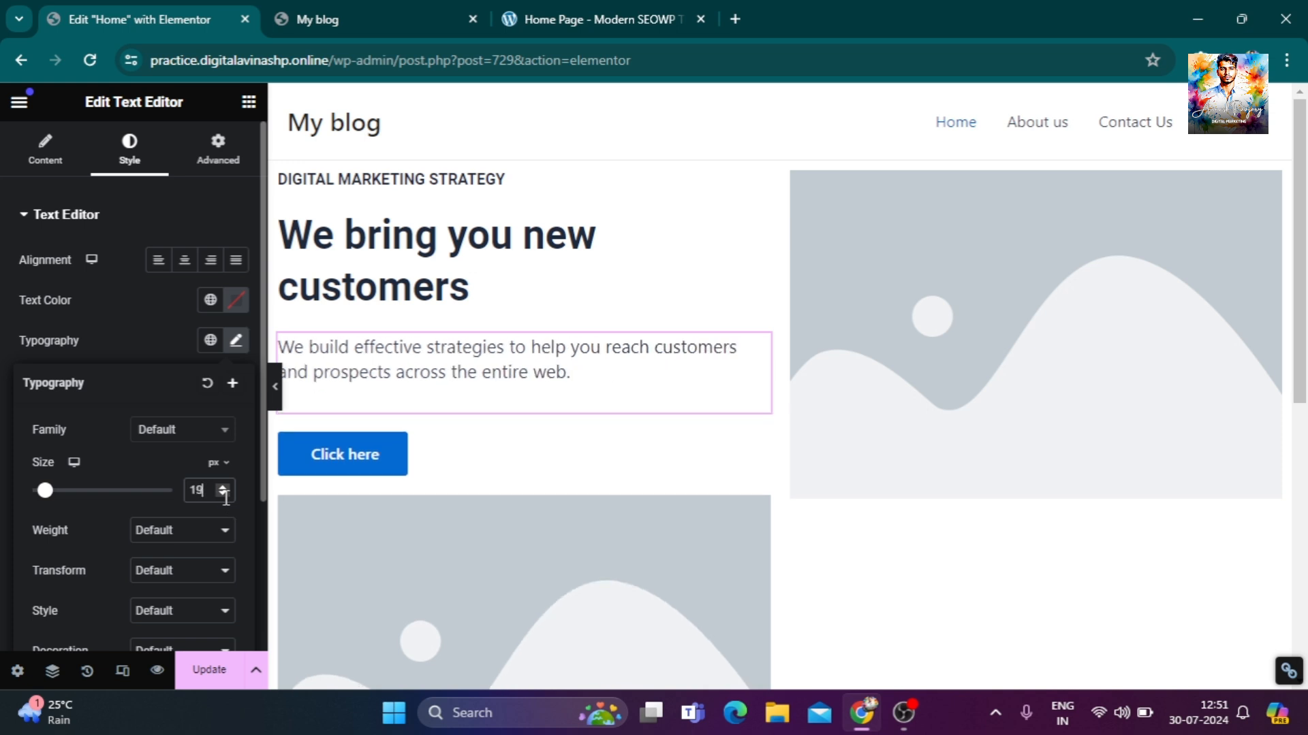
pyautogui.click(222, 495)
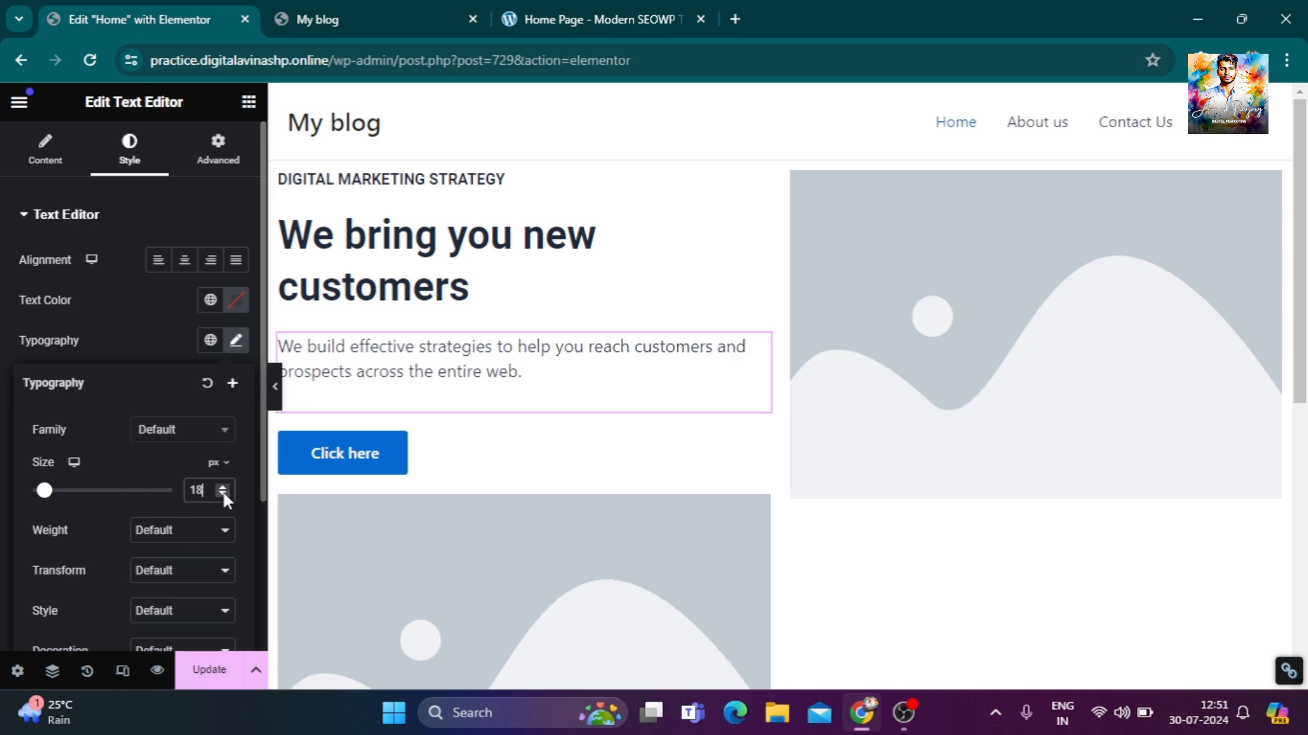
# Compare the demo site's hero paragraph with the resized paragraph in the Elementor editor.
pyautogui.click(579, 18)
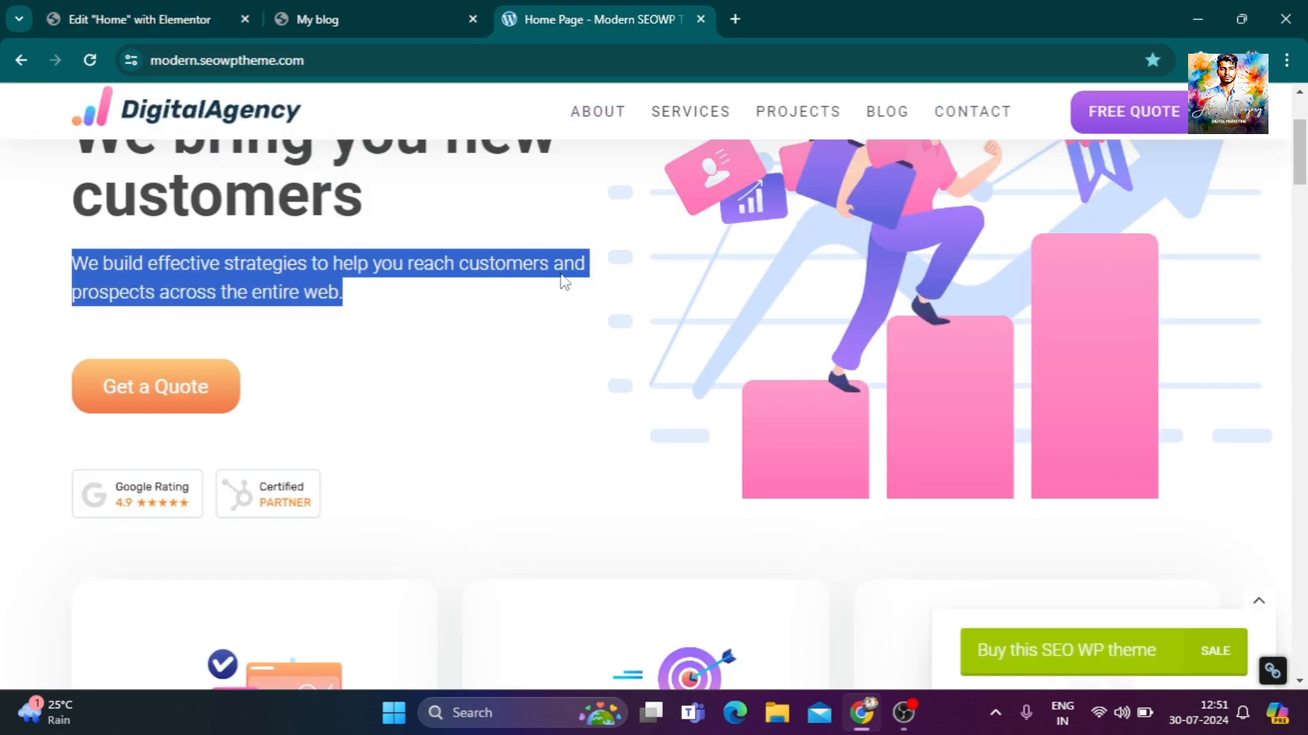
pyautogui.scroll(1, 377, 367)
pyautogui.scroll(3, 373, 361)
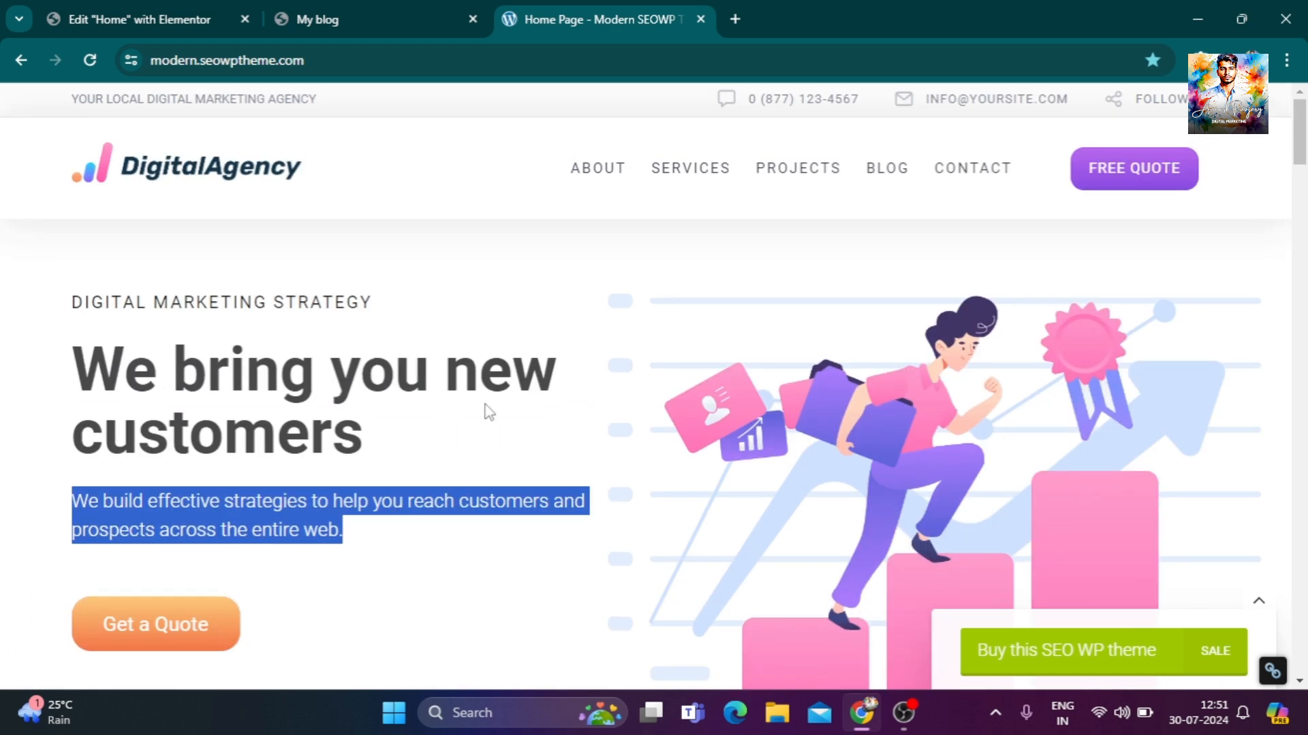
pyautogui.click(228, 10)
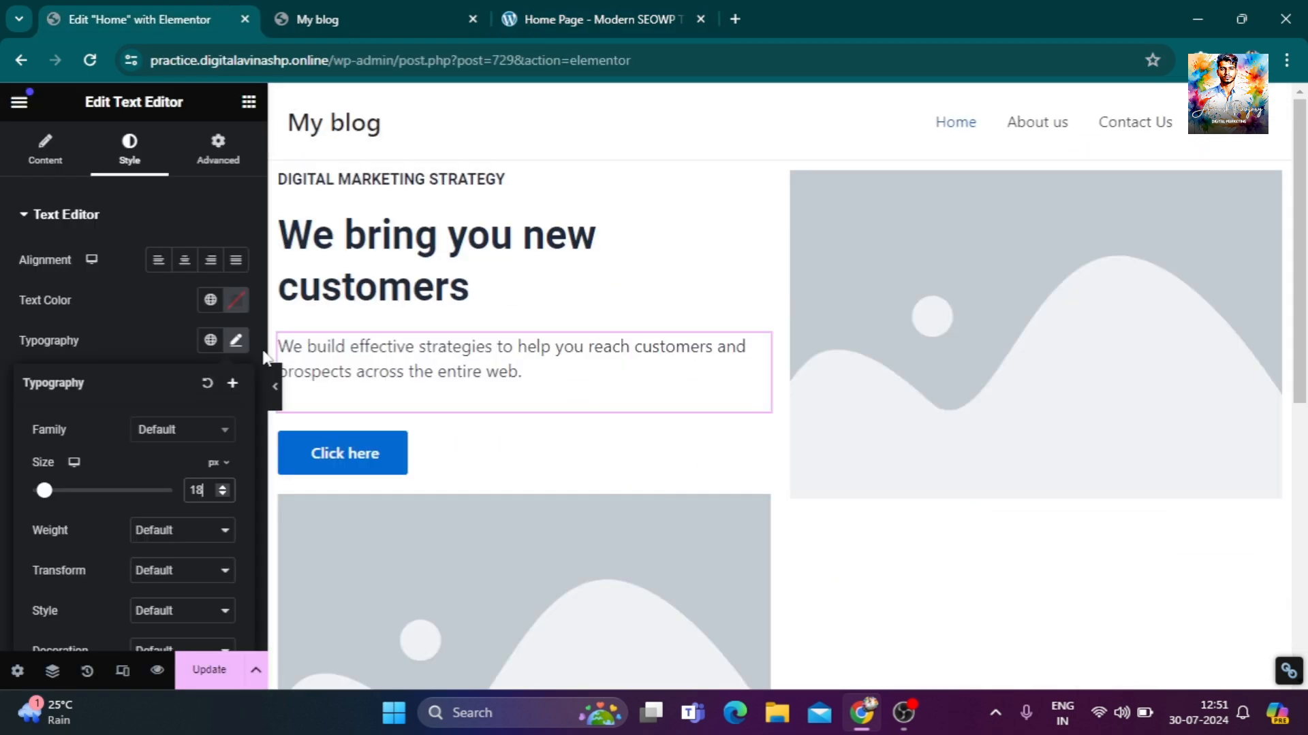
pyautogui.click(587, 19)
pyautogui.click(419, 541)
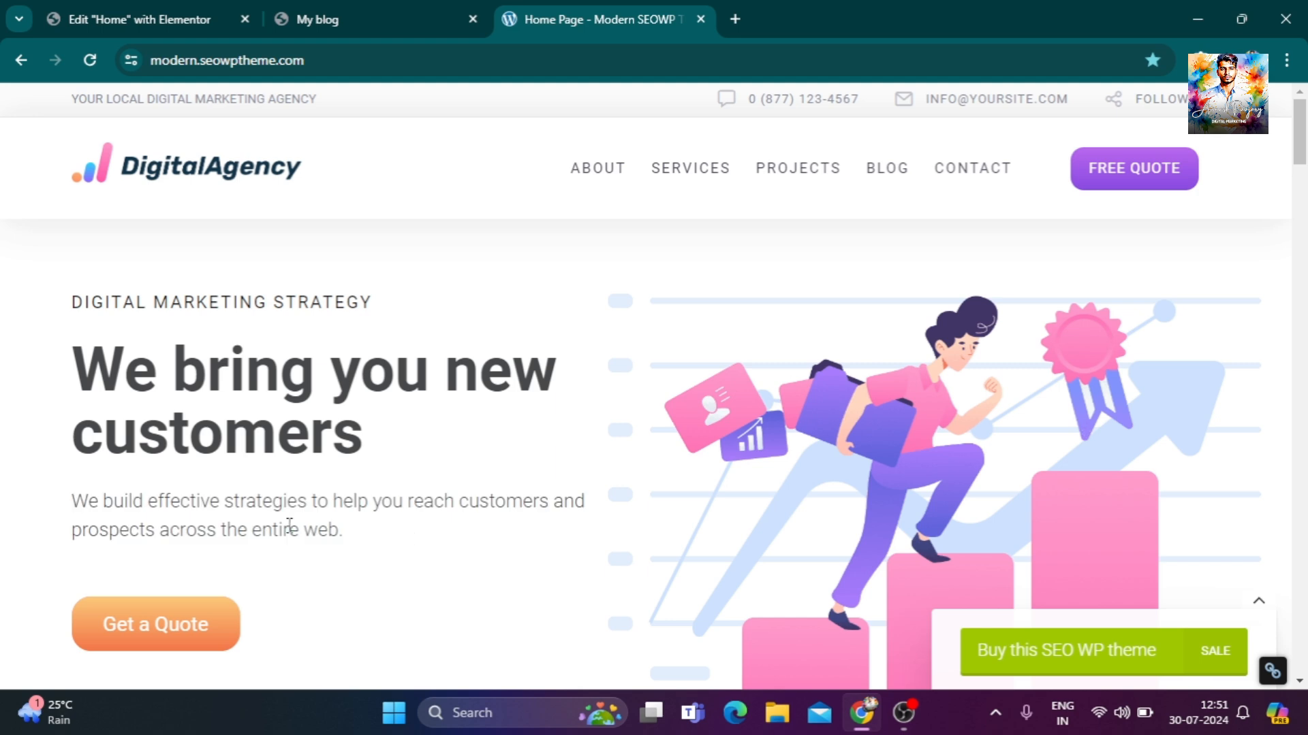
pyautogui.click(198, 19)
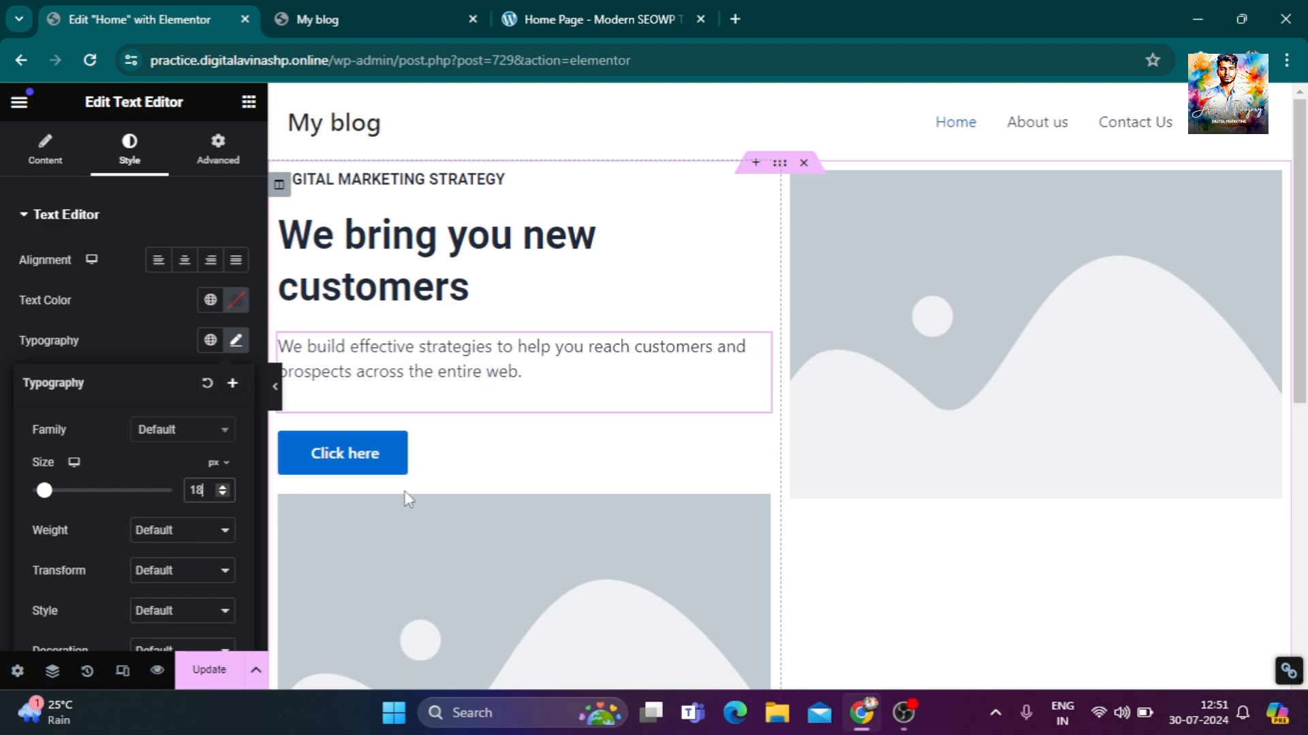
# Copy the demo site's hero button label and replace the "Click here" button text in Elementor with "Get a Quote".
pyautogui.click(636, 10)
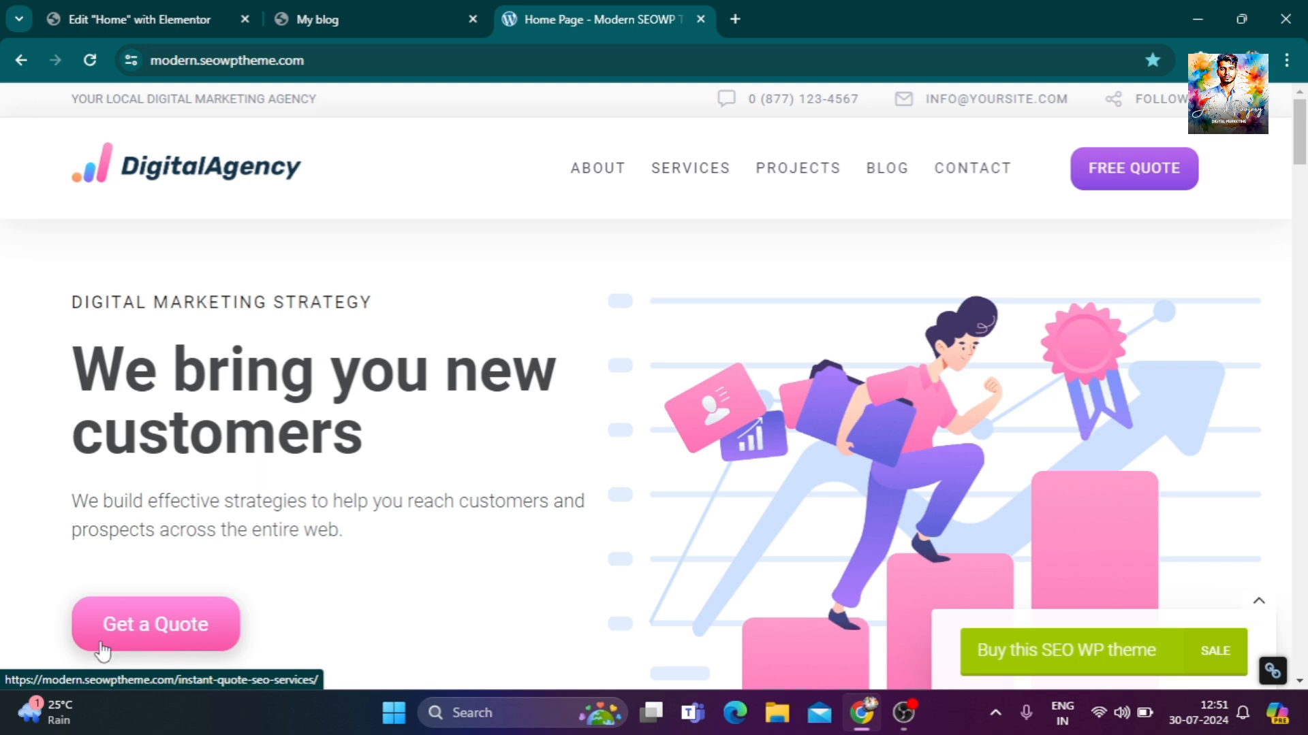
pyautogui.moveTo(57, 621); pyautogui.dragTo(226, 635)
pyautogui.moveTo(317, 632); pyautogui.dragTo(102, 625)
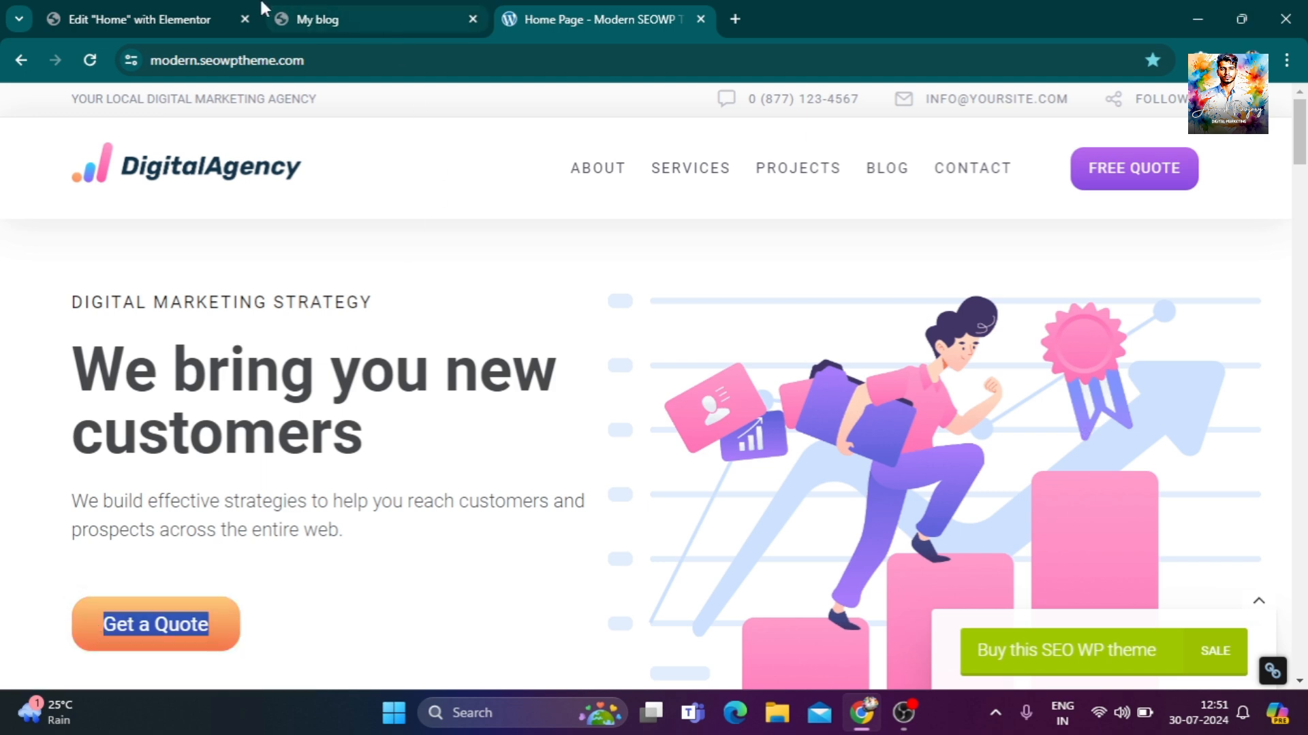
pyautogui.click(165, 17)
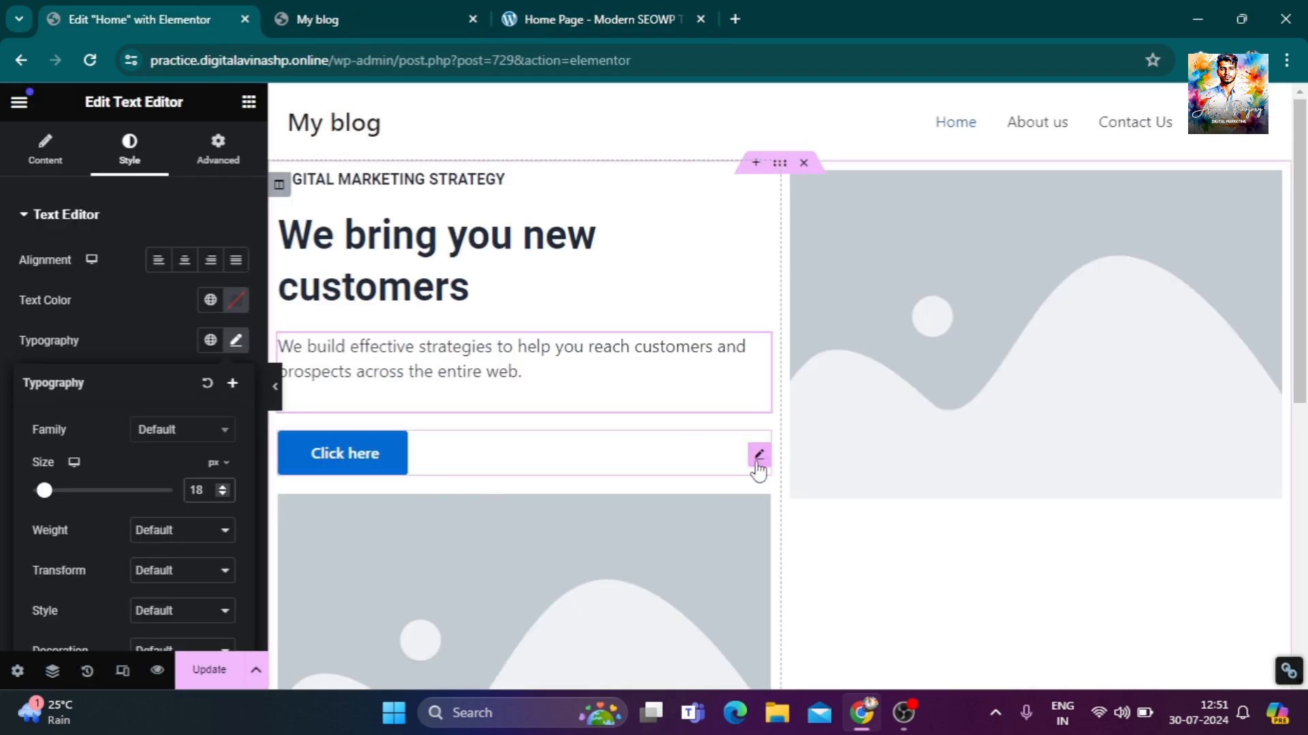
pyautogui.rightClick(757, 463)
pyautogui.click(803, 261)
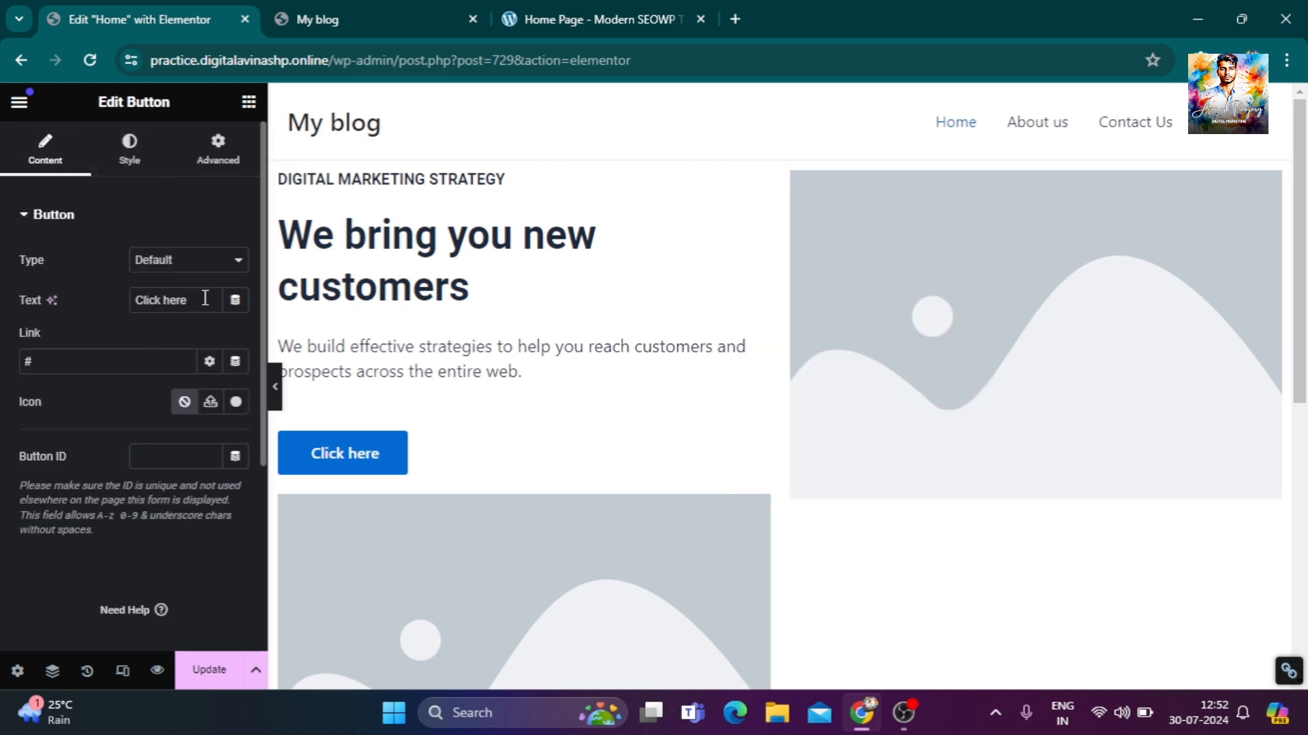
pyautogui.moveTo(205, 298); pyautogui.dragTo(130, 302)
pyautogui.write('Get a Quote')
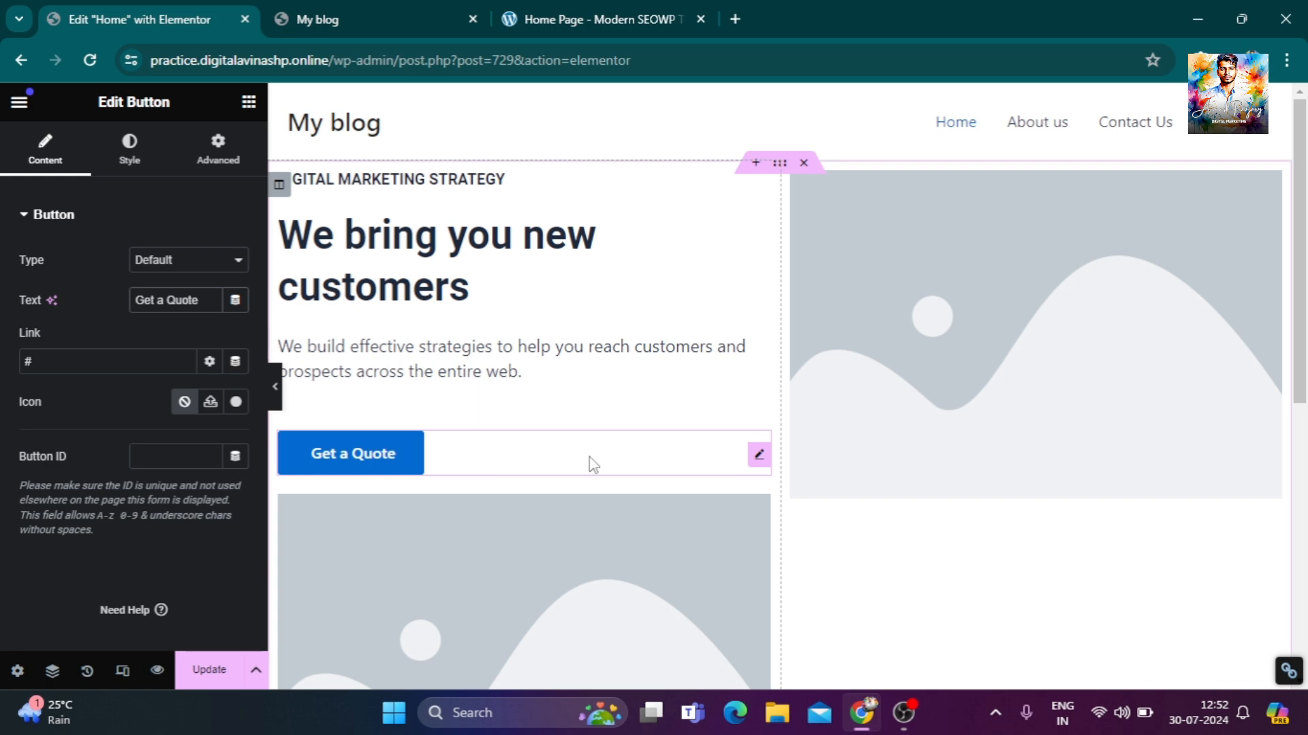
# Save the demo site's hero illustration to the Downloads folder as the PNG image illustrations-climbthechart.
pyautogui.click(565, 19)
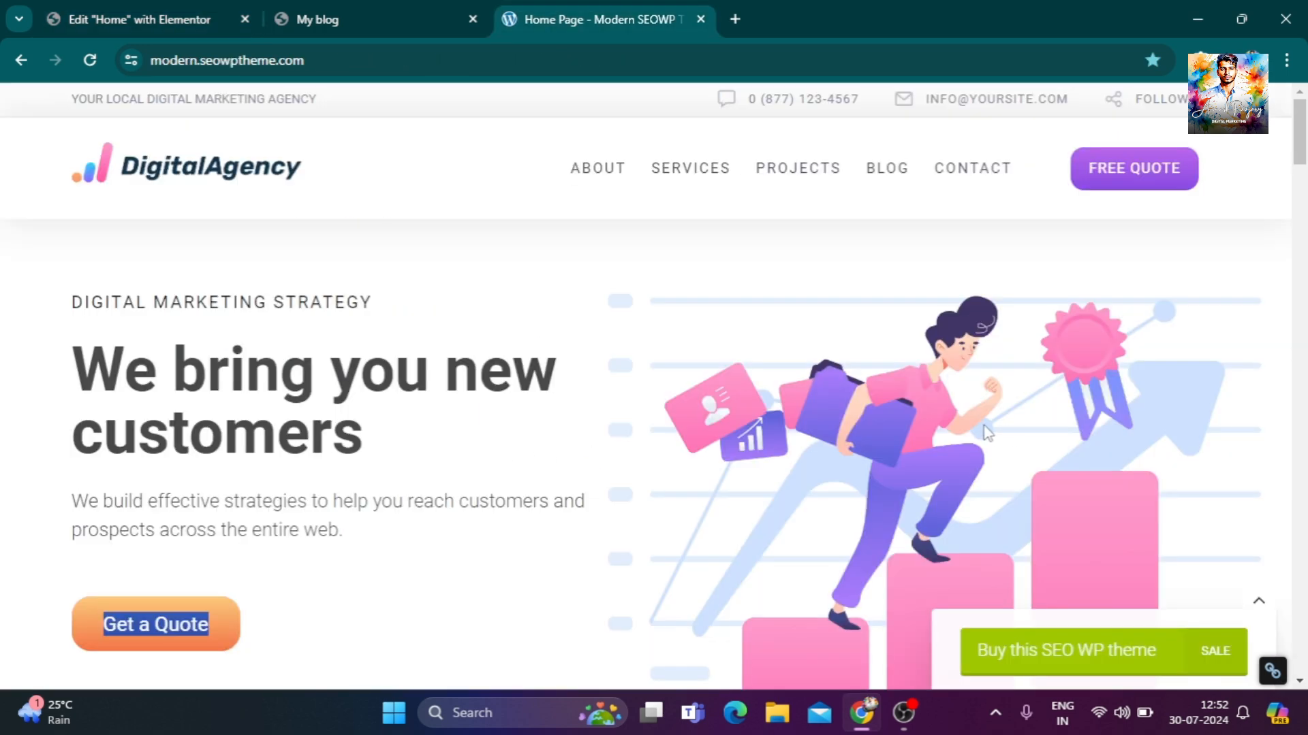
pyautogui.scroll(-3, 987, 433)
pyautogui.scroll(4, 958, 436)
pyautogui.scroll(-2, 958, 437)
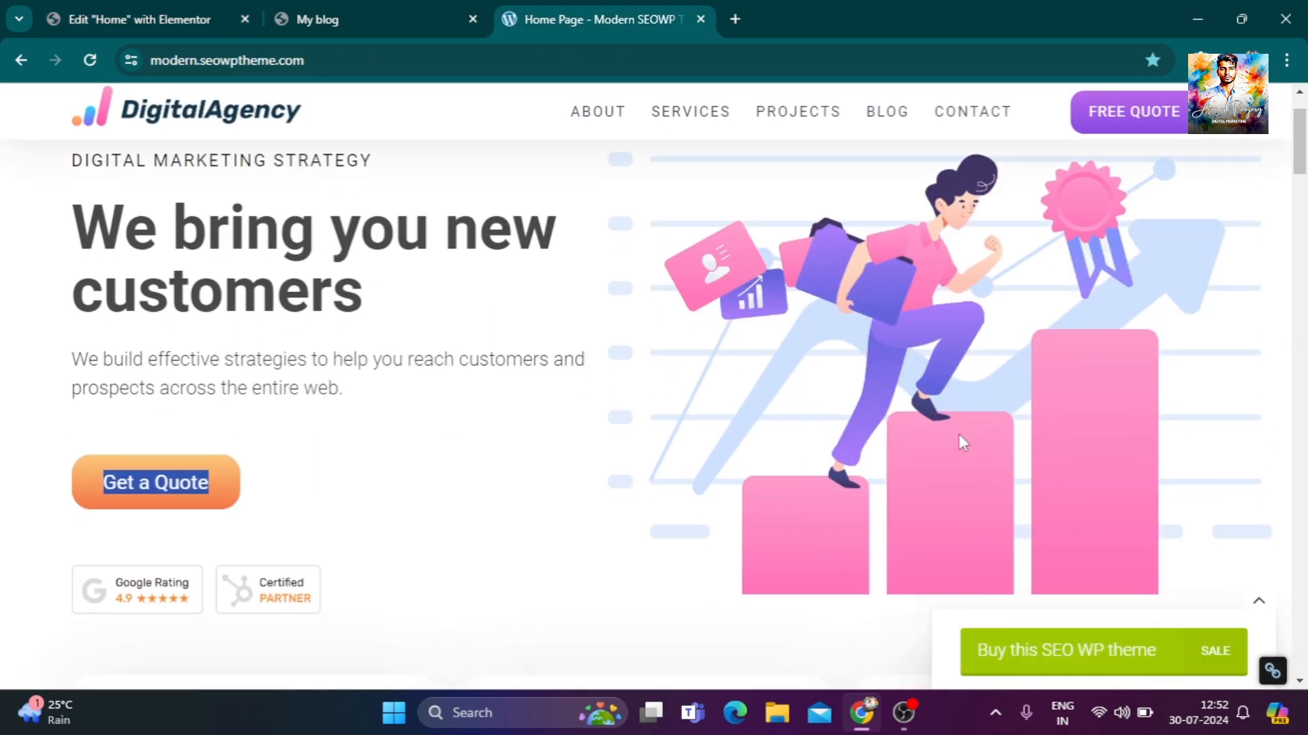
pyautogui.moveTo(948, 327); pyautogui.dragTo(905, 301)
pyautogui.rightClick(905, 297)
pyautogui.click(991, 341)
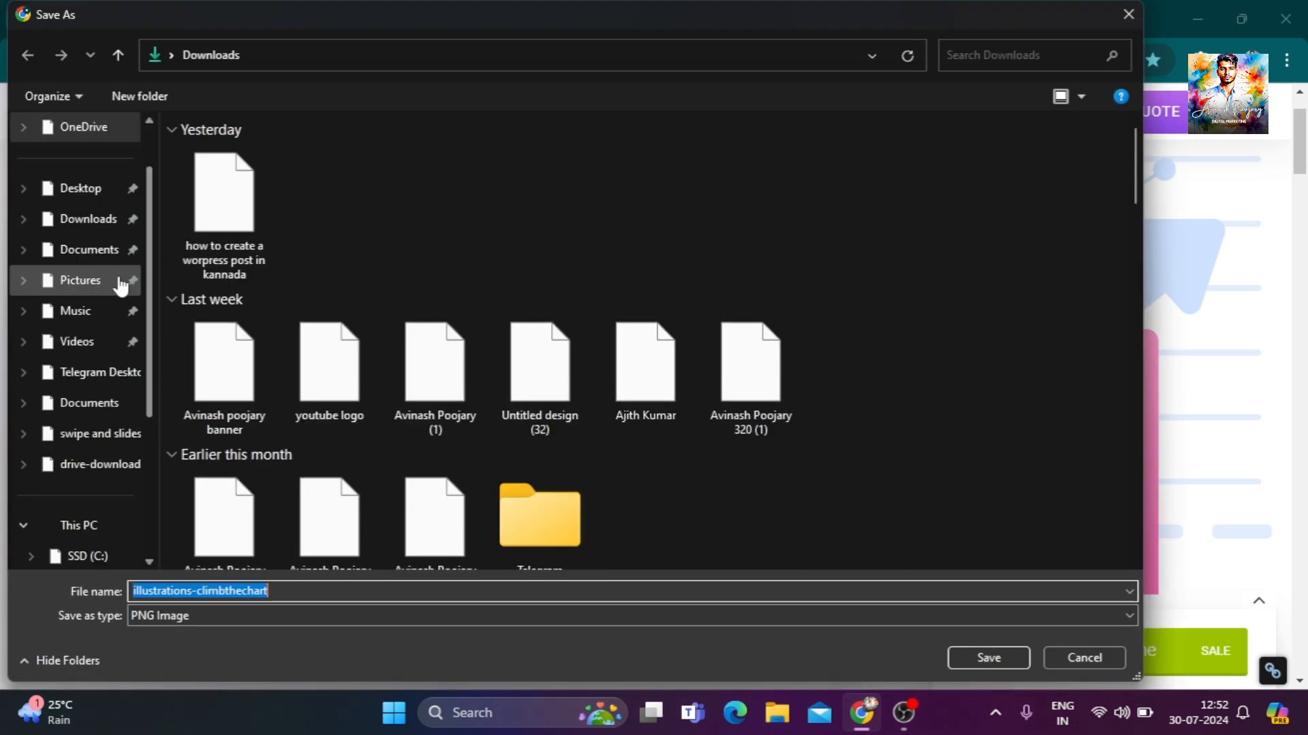
pyautogui.click(111, 223)
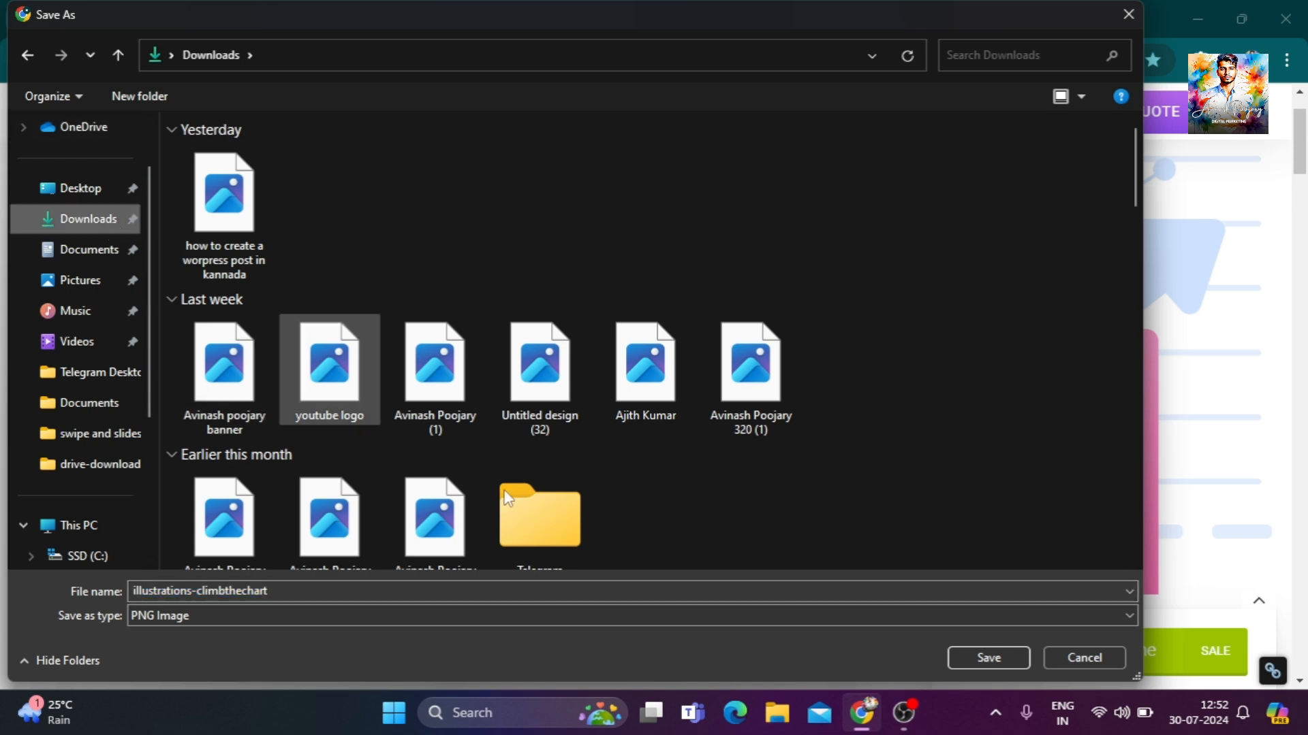
pyautogui.click(999, 656)
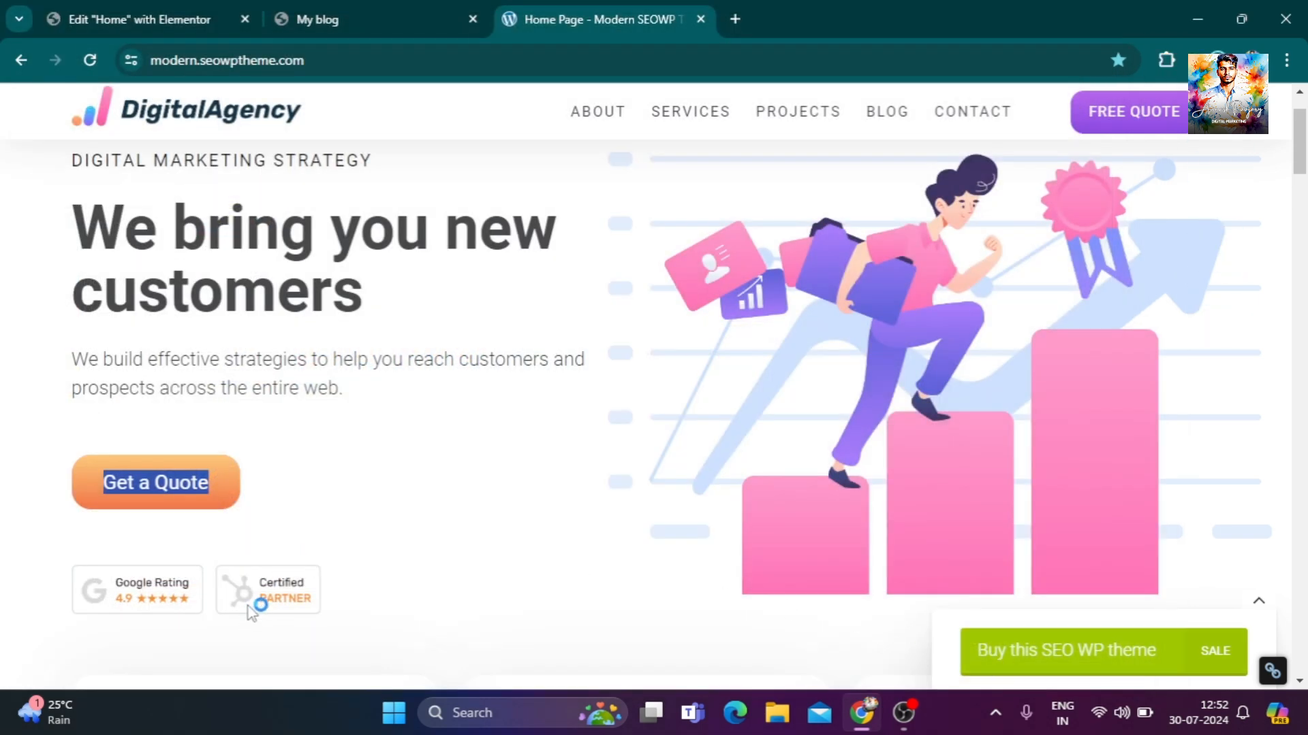
# Save the Certified Partner badge image from the demo site's hero section.
pyautogui.rightClick(290, 589)
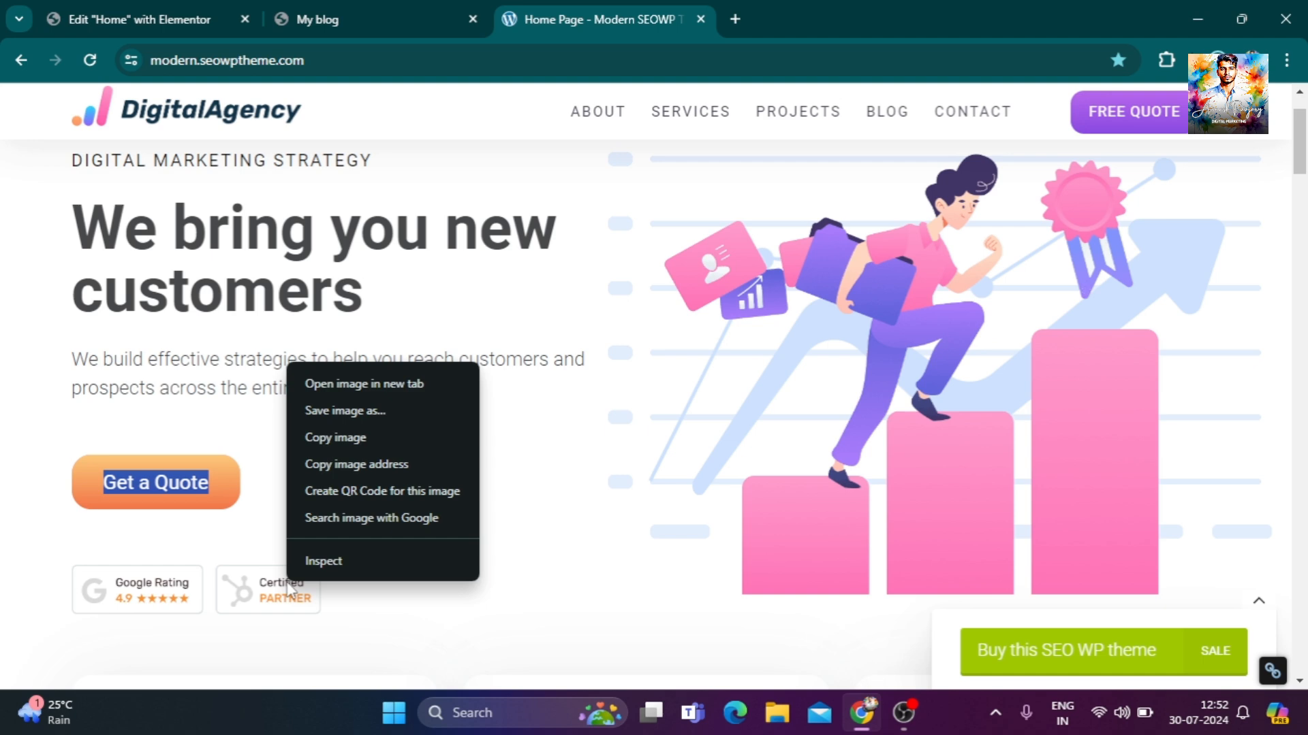
# Save the rating and partner badges image from the reference site as the PNG marketing-badges in the Downloads folder.
pyautogui.click(357, 411)
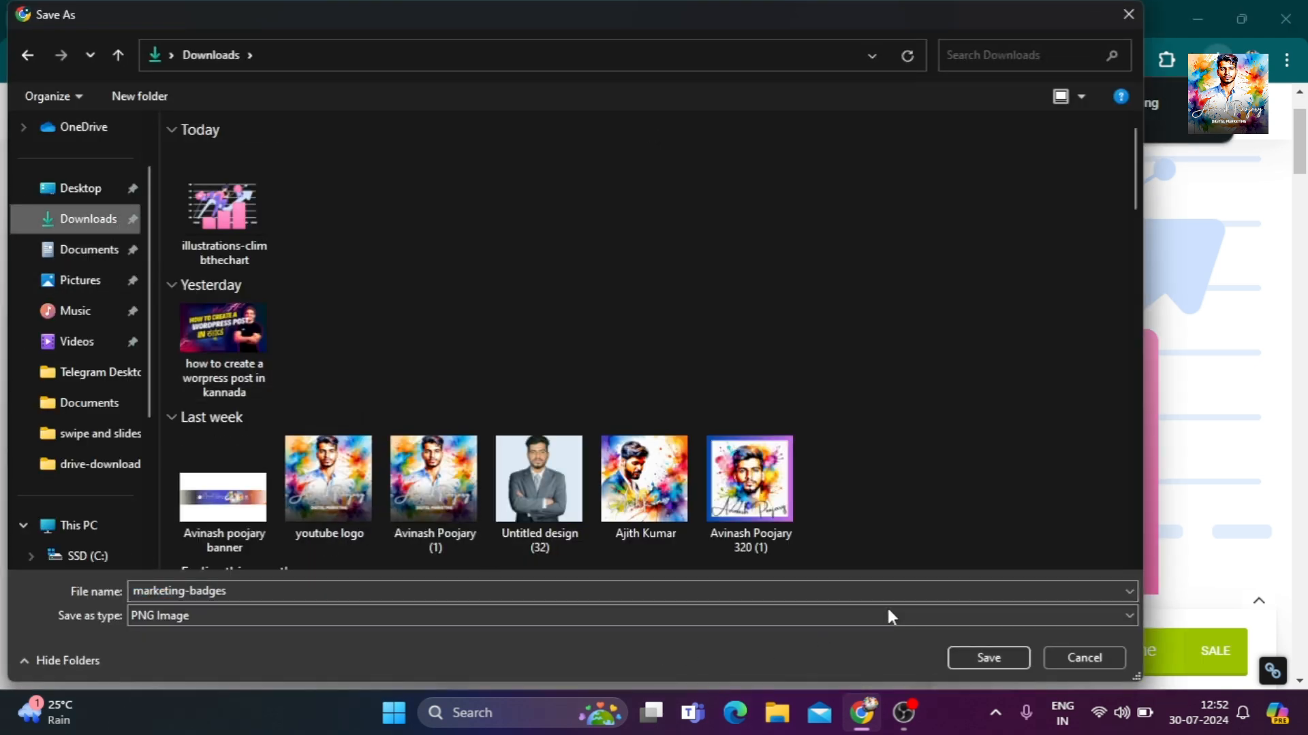
pyautogui.click(970, 655)
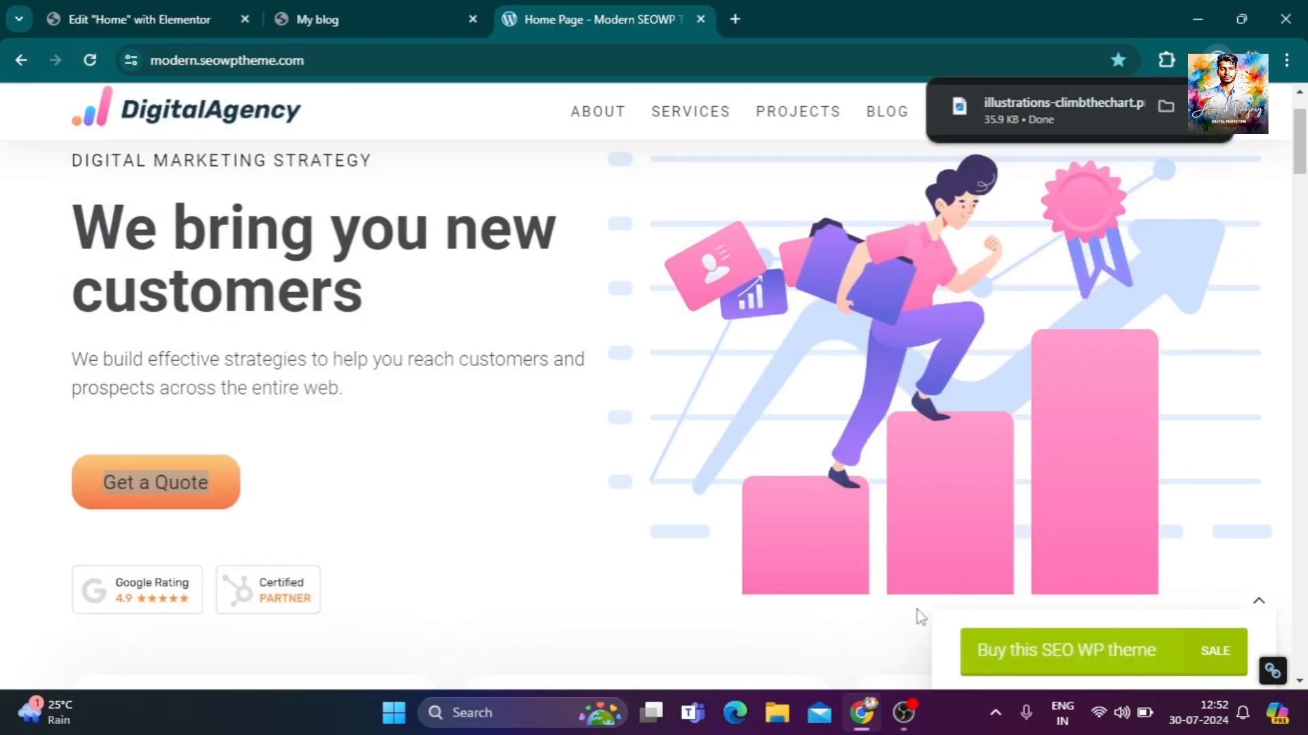
# Upload marketing-badges and illustrations-climbthechart to the home page's media library and insert illustrations-climbthechart into the right column's image widget.
pyautogui.click(112, 9)
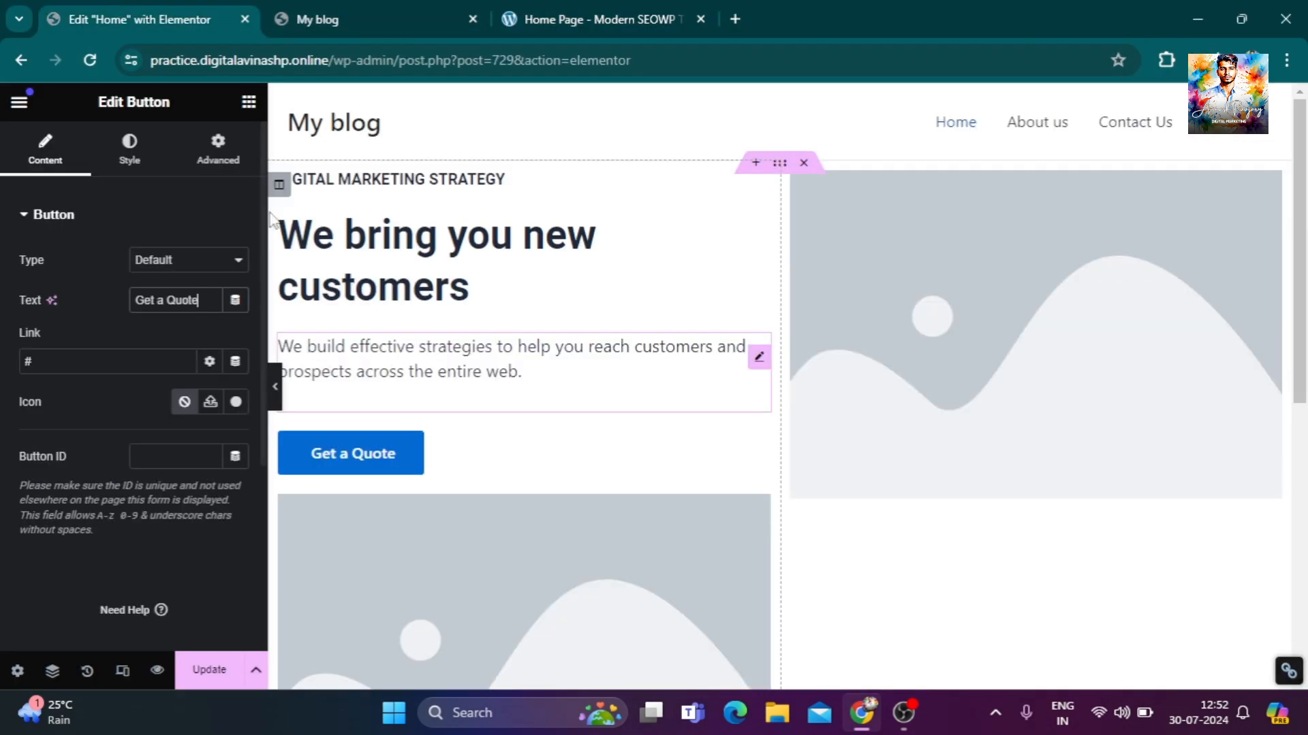
pyautogui.click(987, 341)
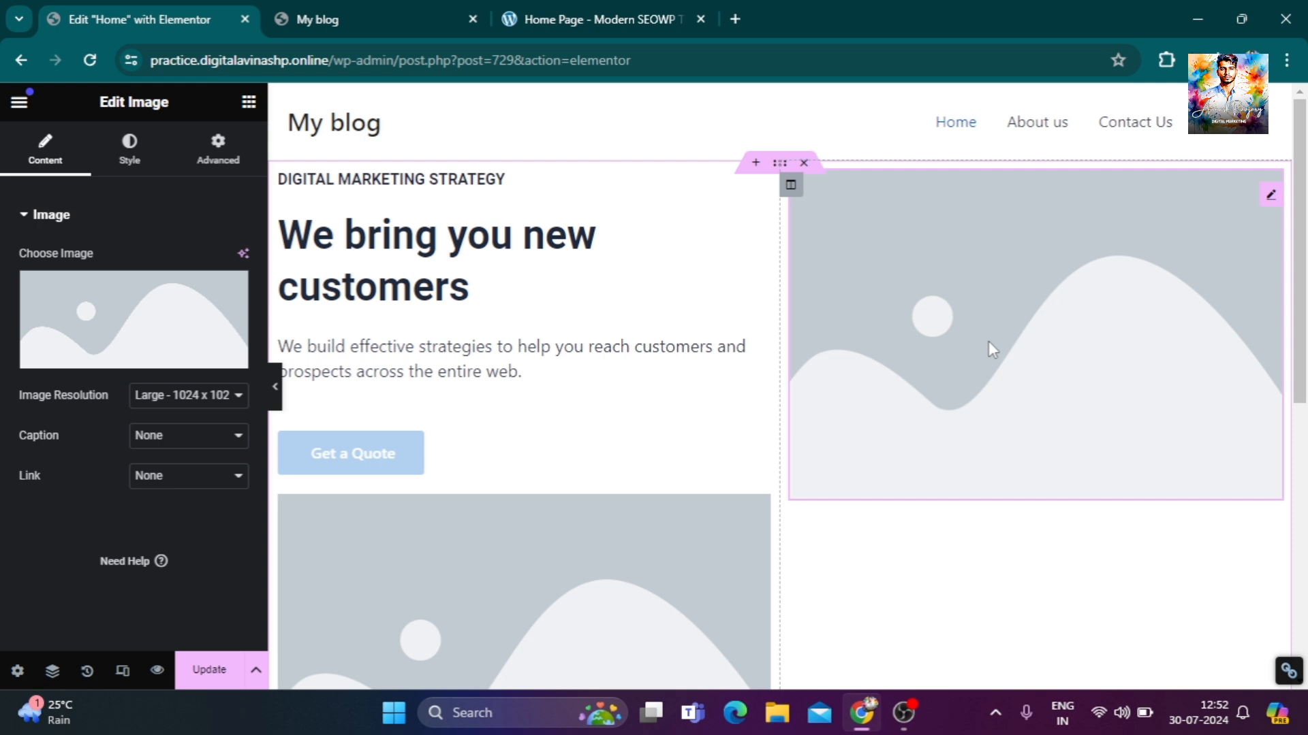
pyautogui.moveTo(115, 344)
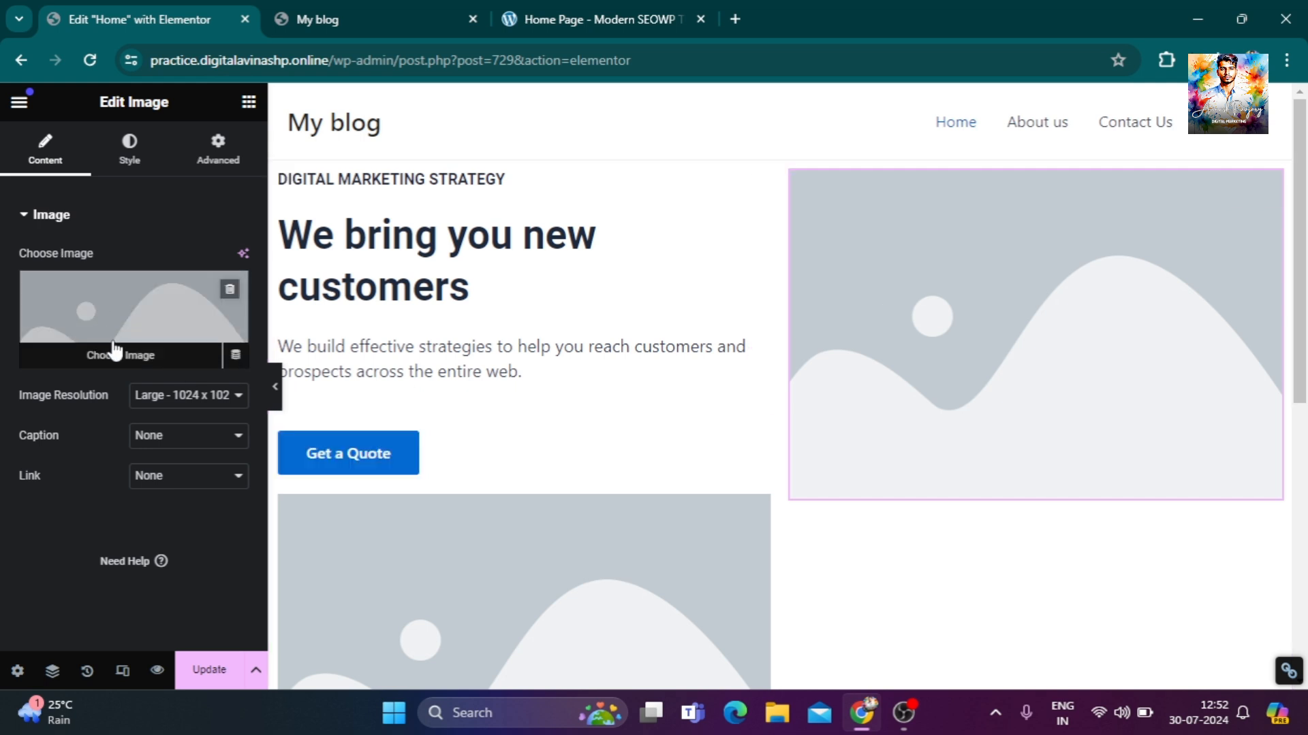
pyautogui.click(125, 369)
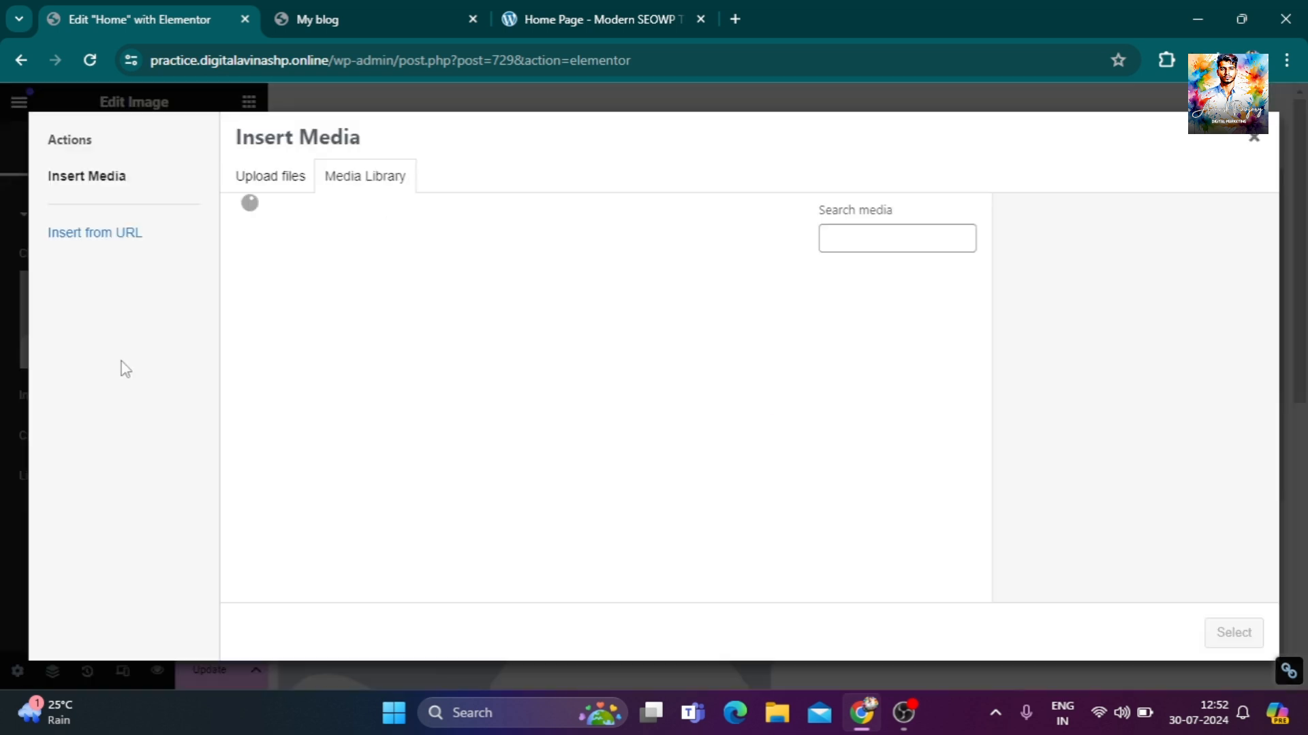
pyautogui.click(289, 190)
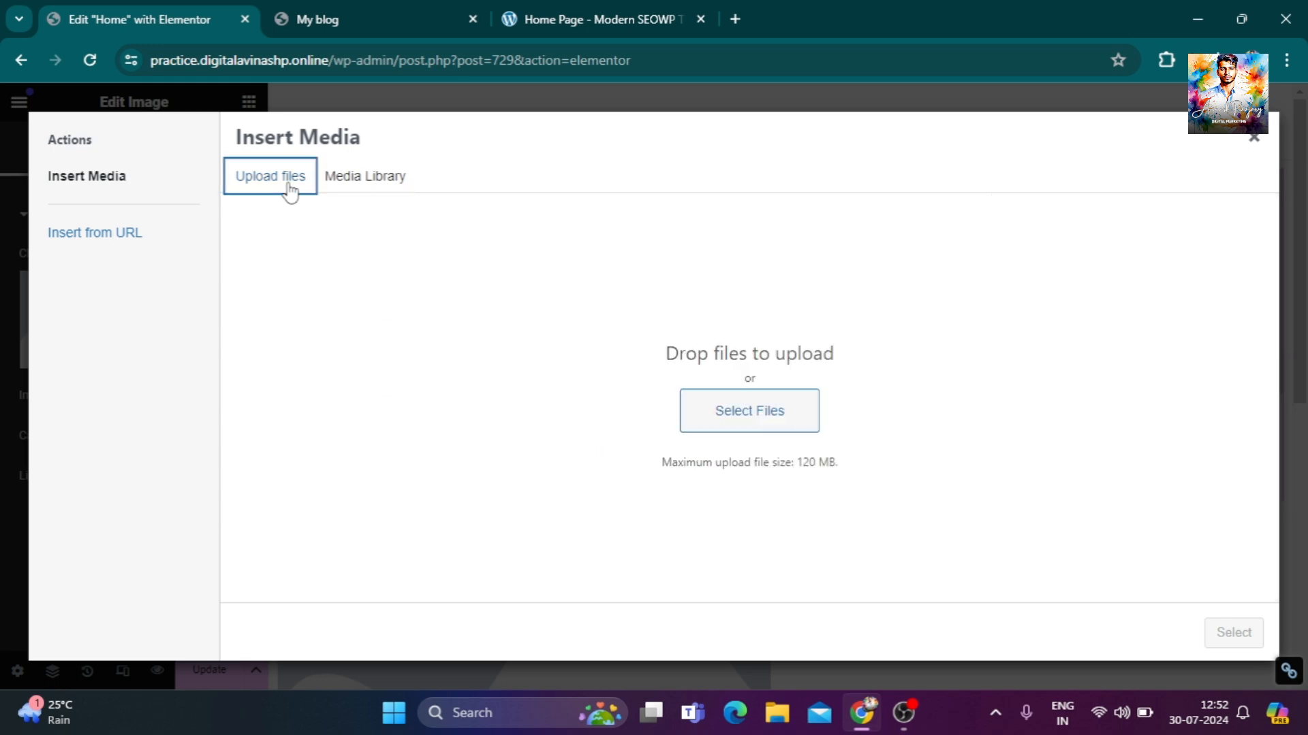
pyautogui.click(766, 424)
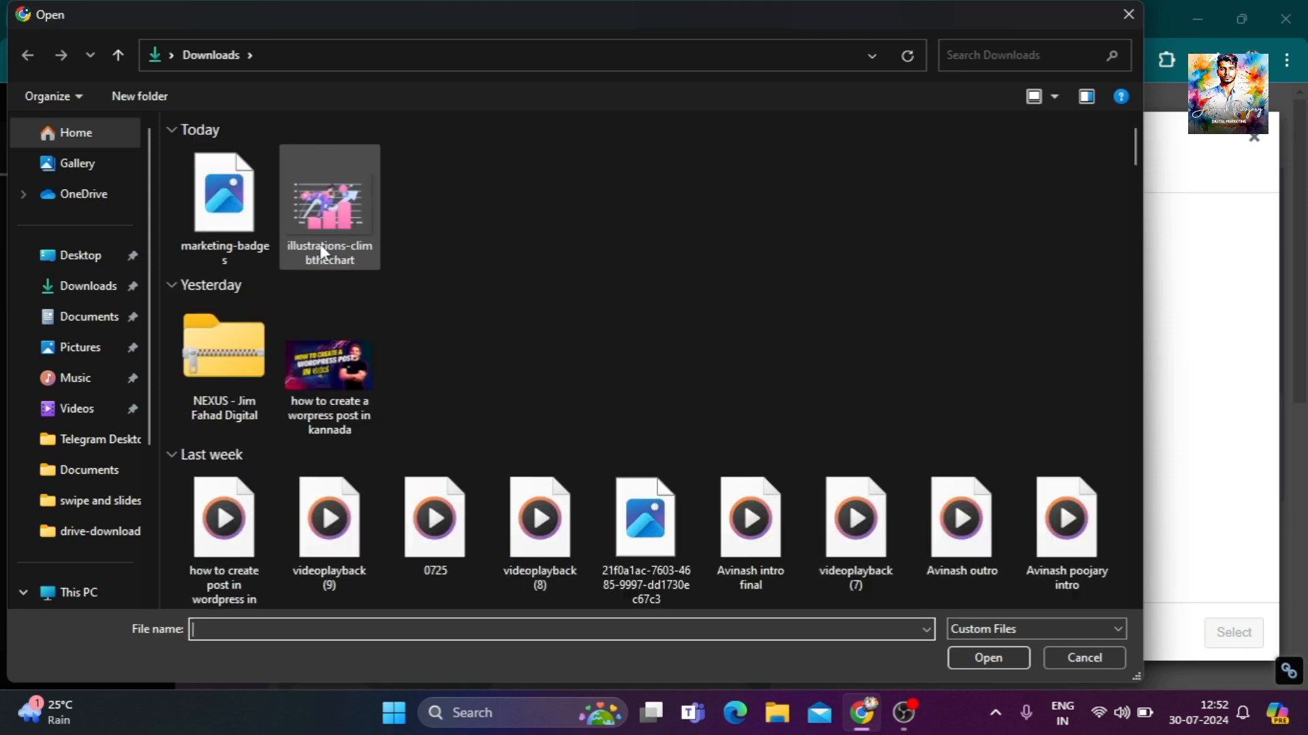
pyautogui.click(325, 252)
pyautogui.keyDown('ctrl'); pyautogui.click(250, 239); pyautogui.keyUp('ctrl')
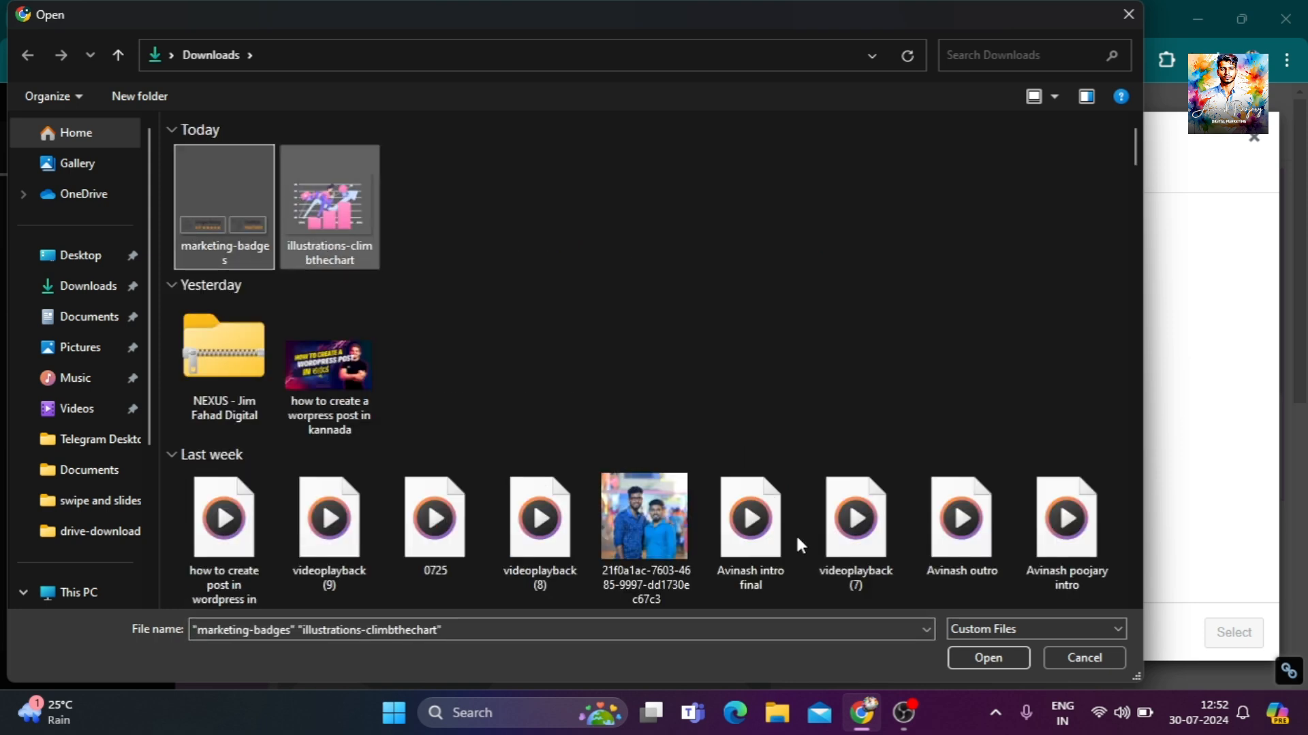
pyautogui.click(990, 660)
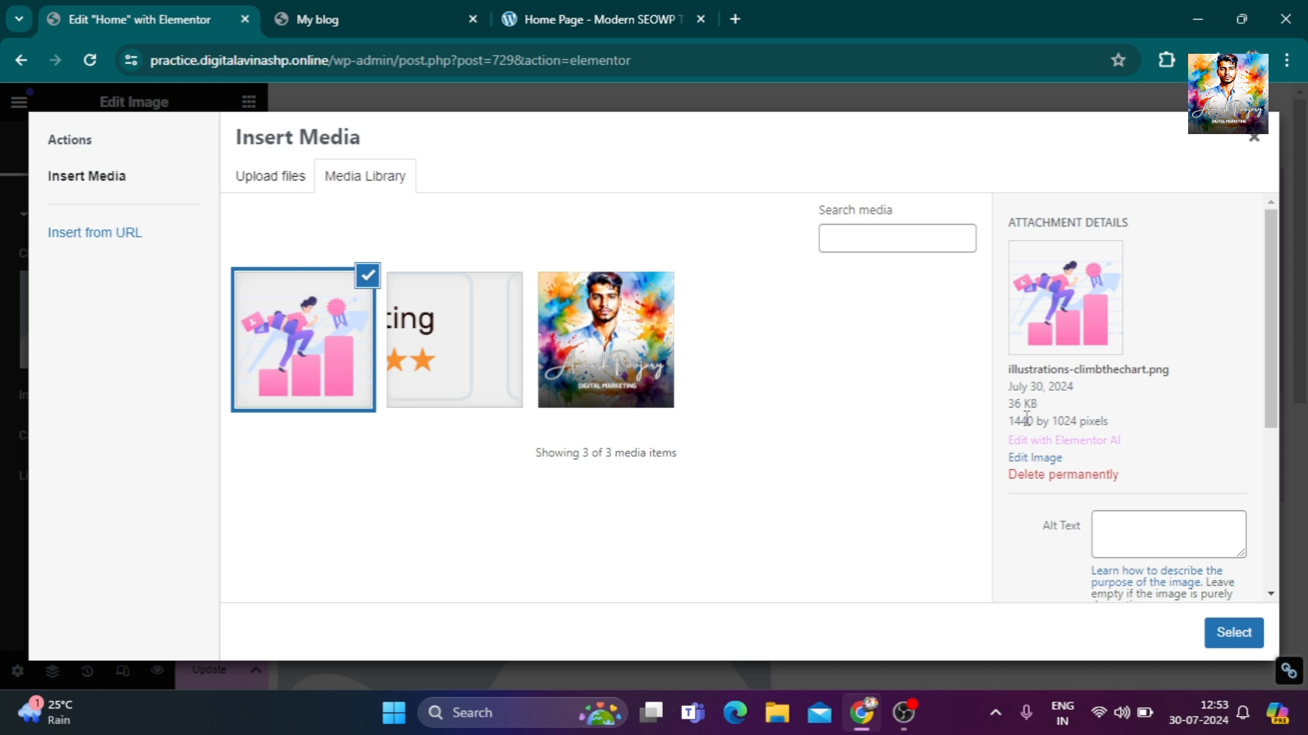
pyautogui.click(1243, 640)
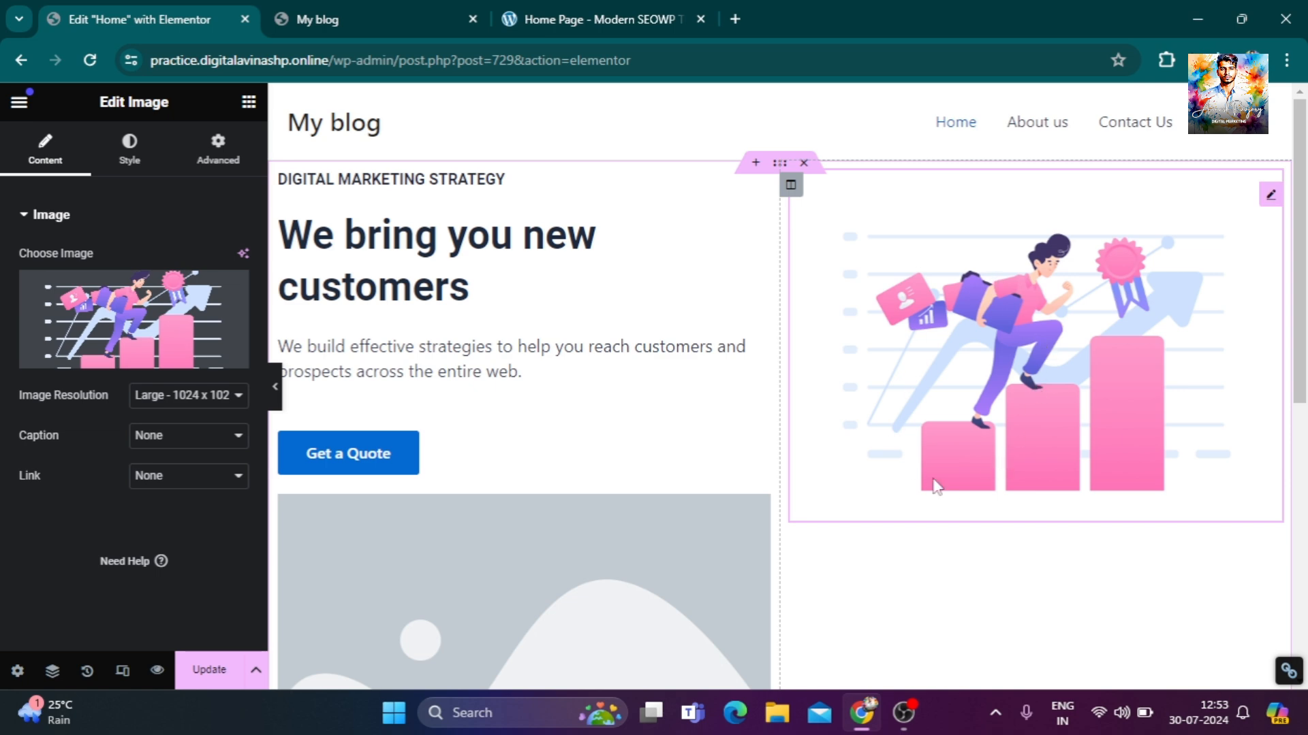
# Replace the placeholder image below the Get a Quote button with the uploaded marketing-badges image.
pyautogui.scroll(-3, 652, 519)
pyautogui.click(629, 547)
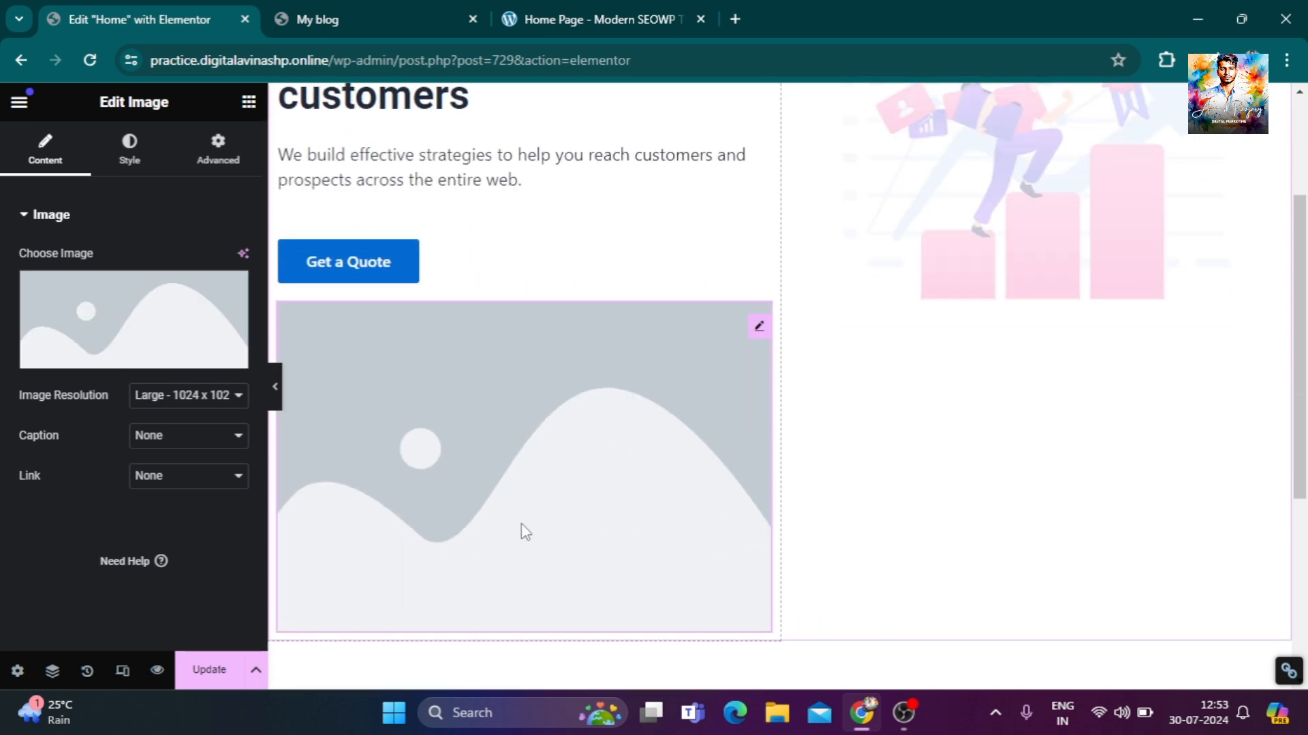
pyautogui.click(118, 357)
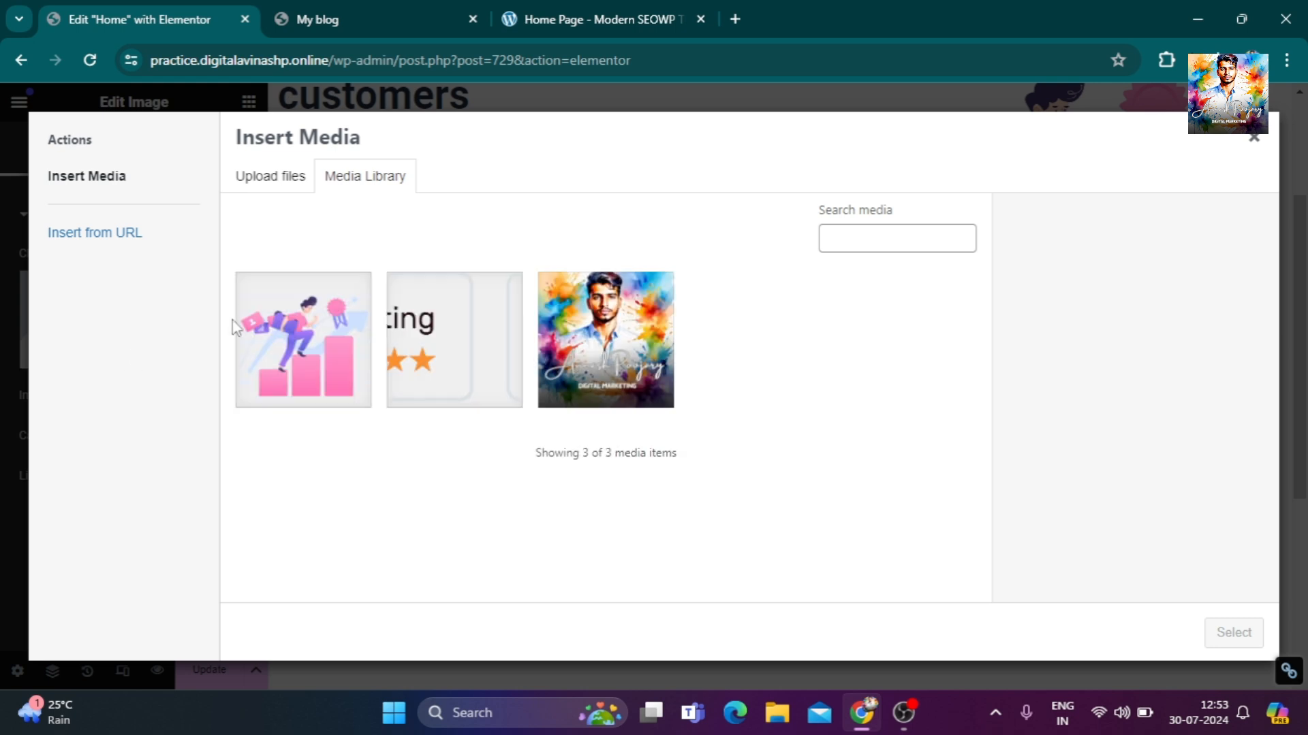
pyautogui.click(446, 365)
pyautogui.click(1225, 635)
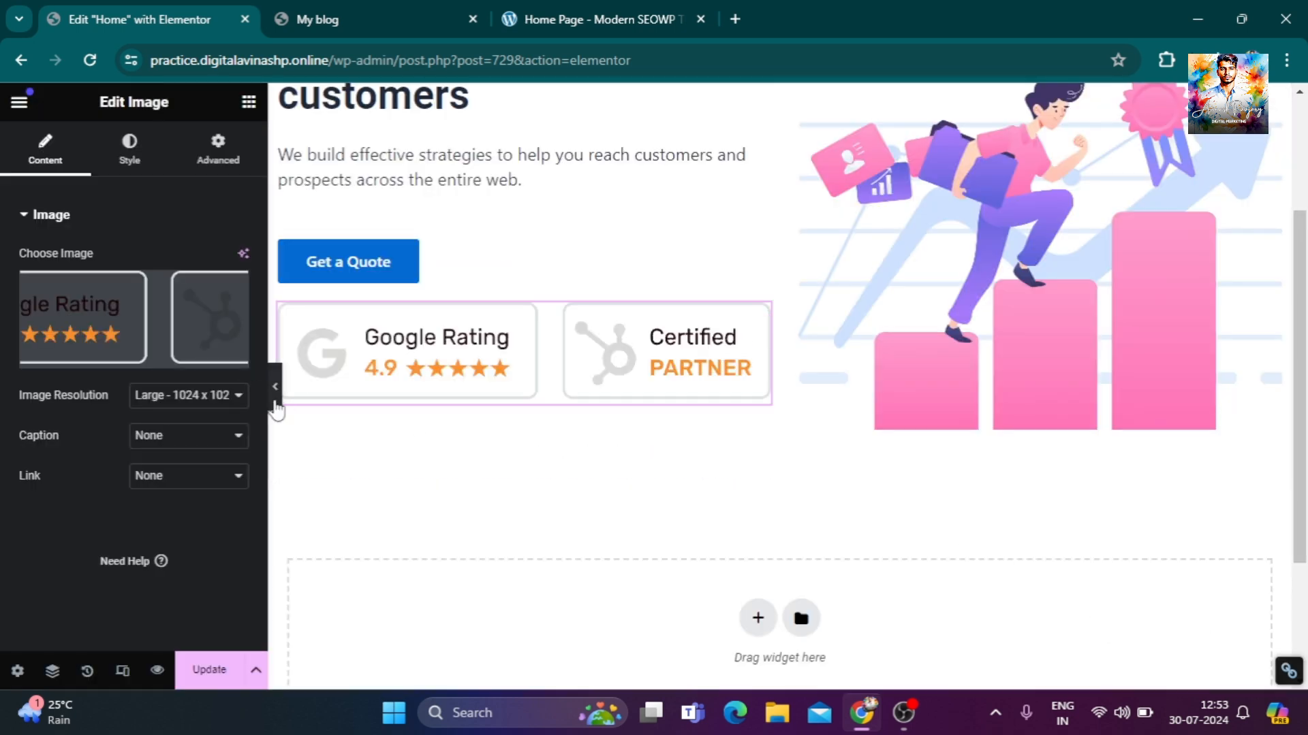
# Update the home page and reload the live blog page to review the new hero section.
pyautogui.click(209, 670)
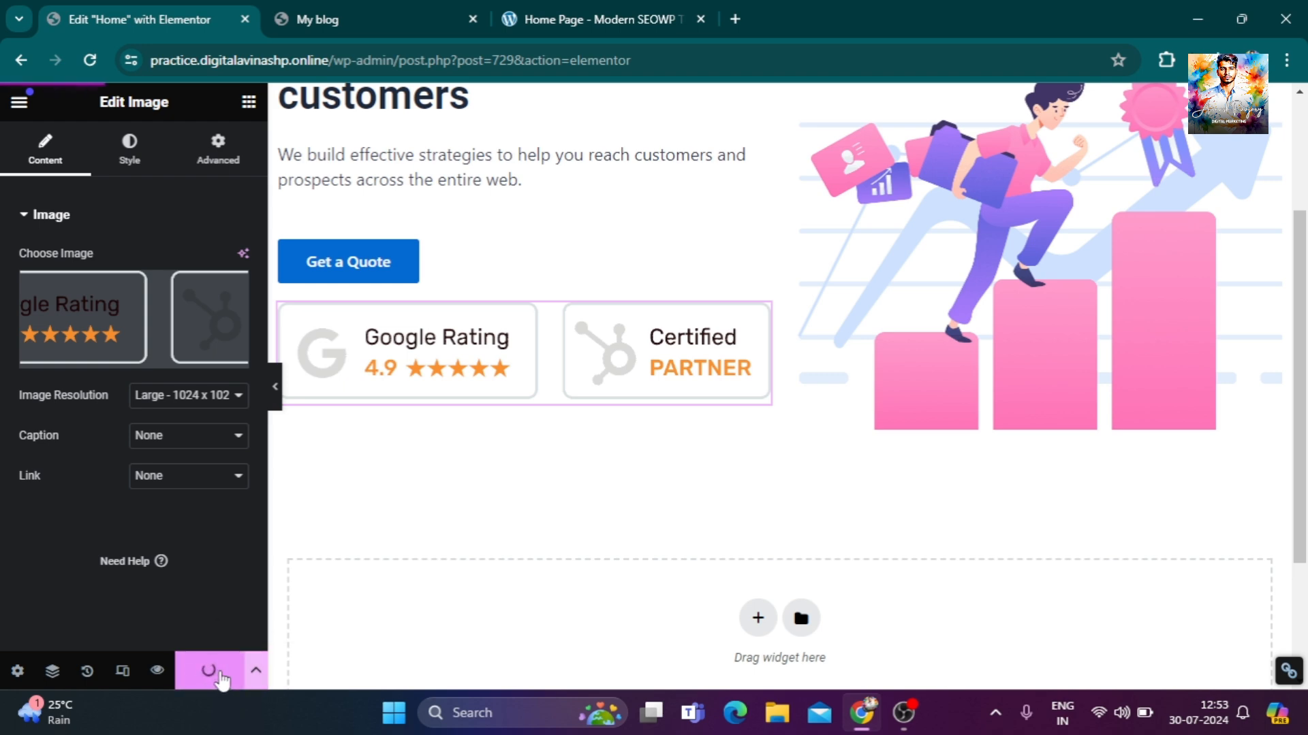
pyautogui.click(385, 22)
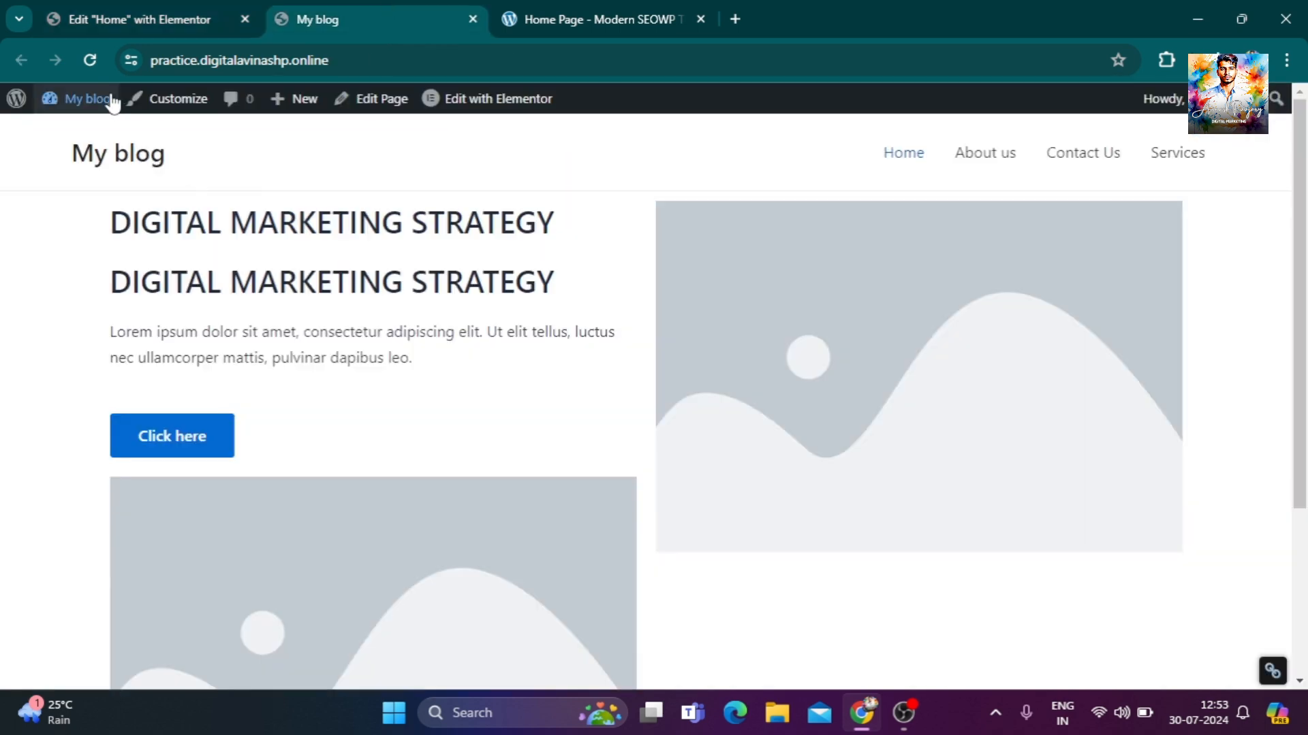
pyautogui.click(90, 62)
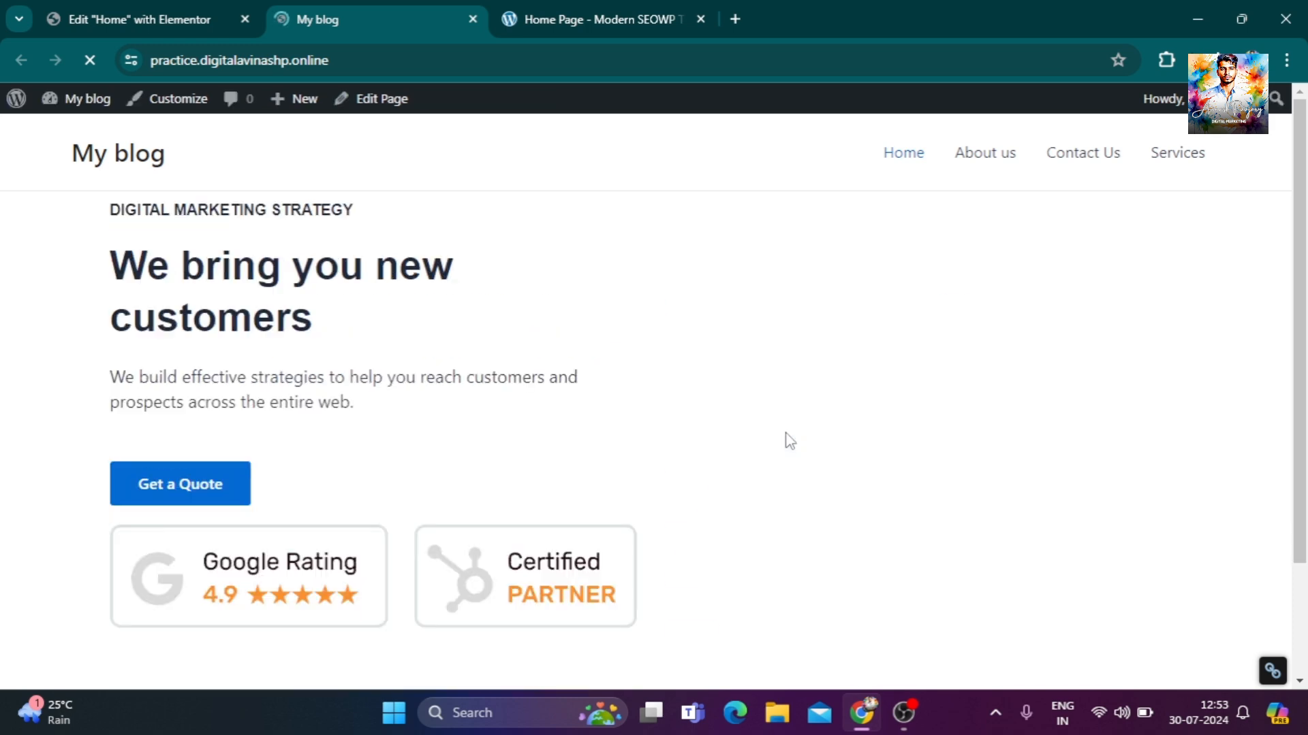
pyautogui.scroll(-3, 870, 395)
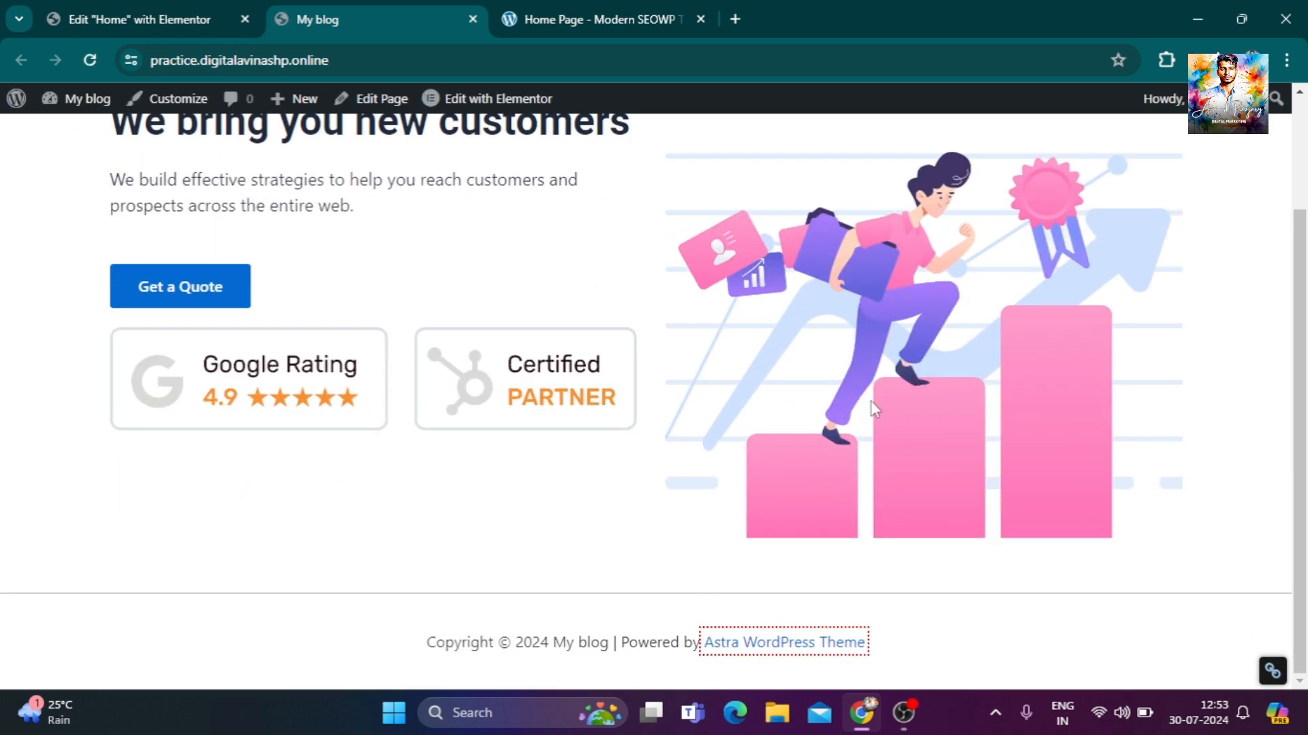
pyautogui.scroll(3, 908, 514)
# Compare the reference site's hero section with the live blog page, checking heading, button, badges and illustration.
pyautogui.click(600, 19)
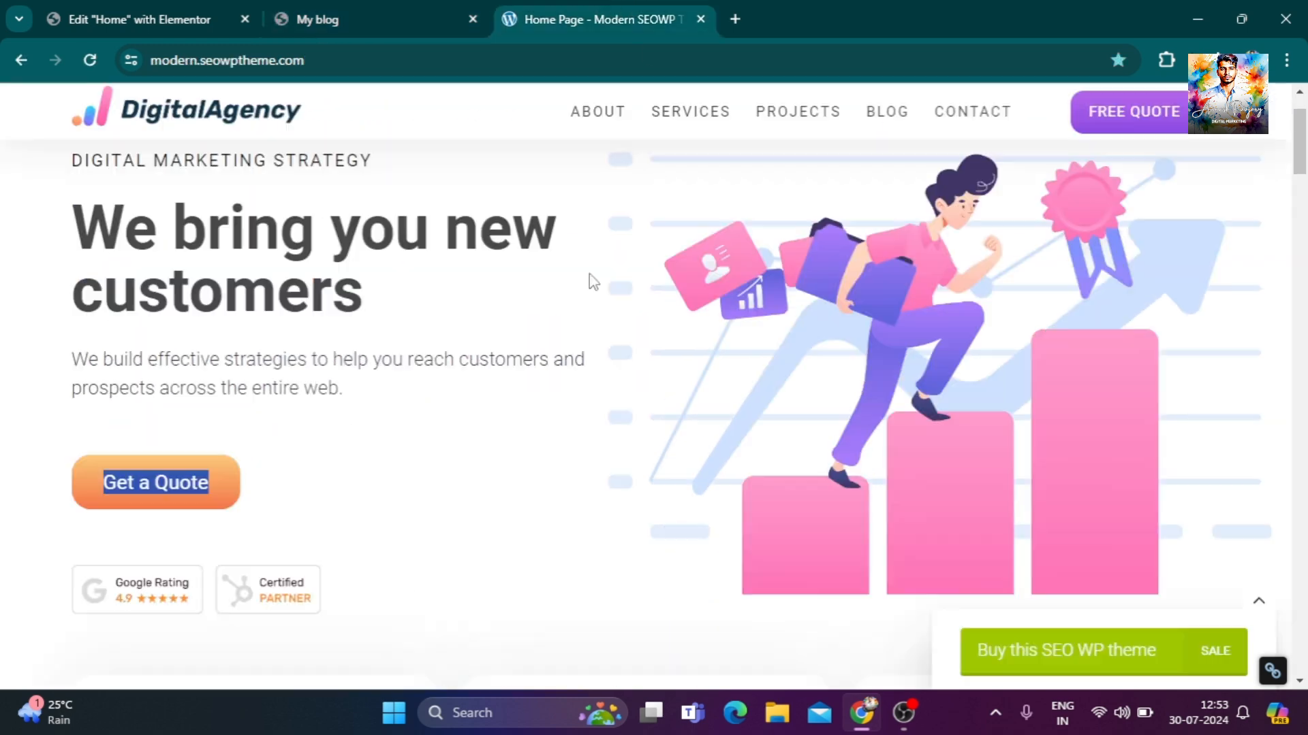
pyautogui.scroll(2, 1246, 395)
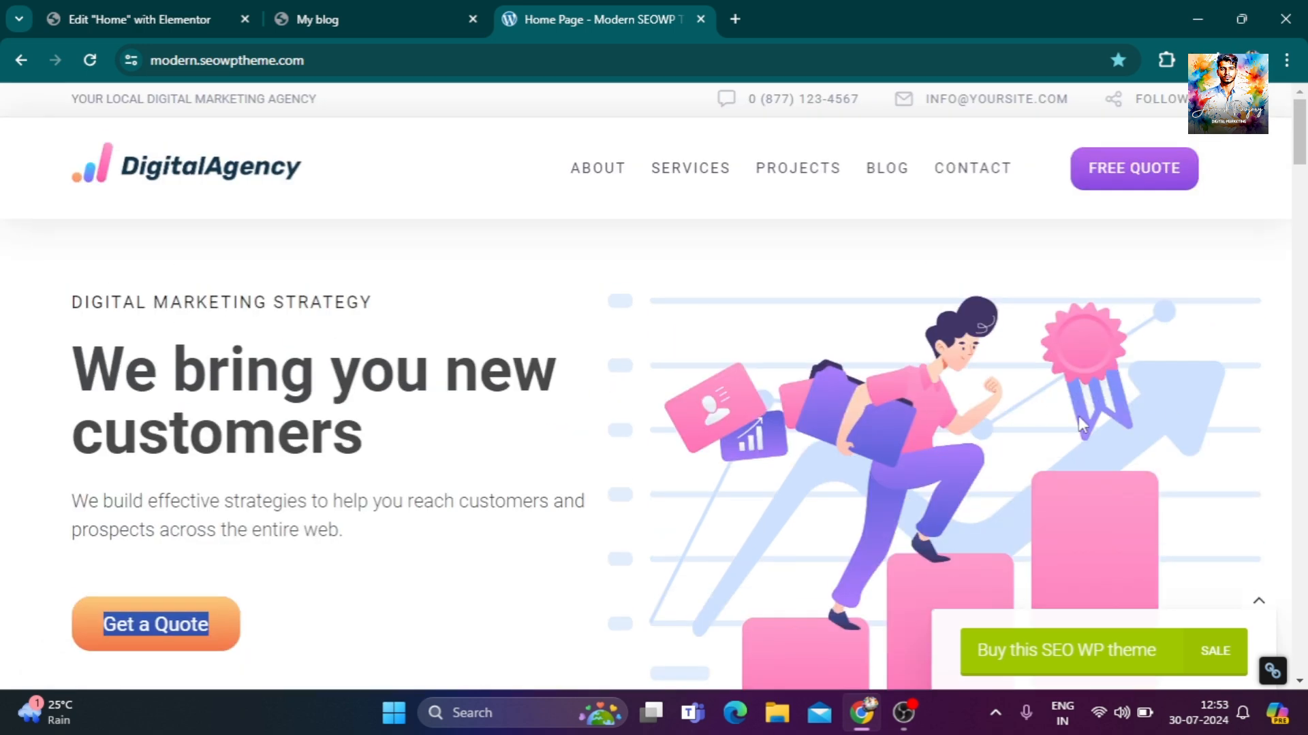
pyautogui.scroll(-3, 1083, 429)
pyautogui.scroll(1, 1079, 464)
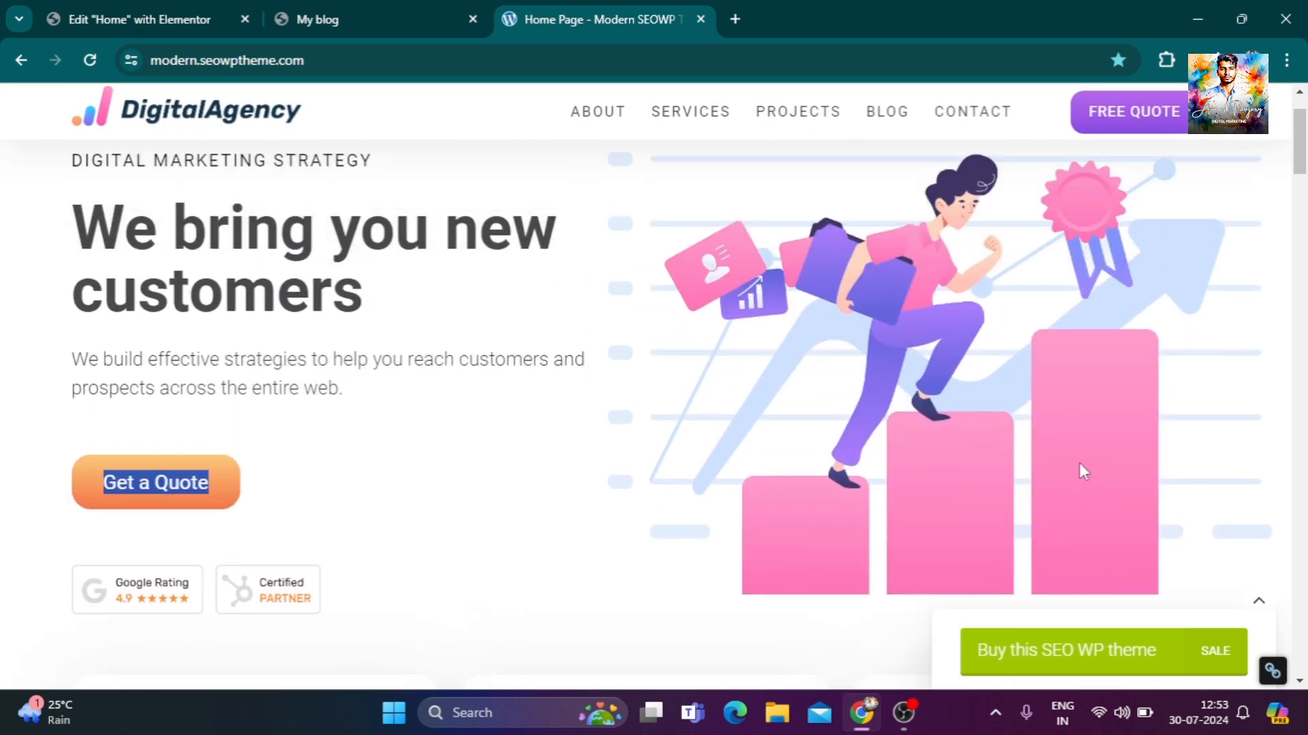
pyautogui.click(420, 484)
pyautogui.click(330, 14)
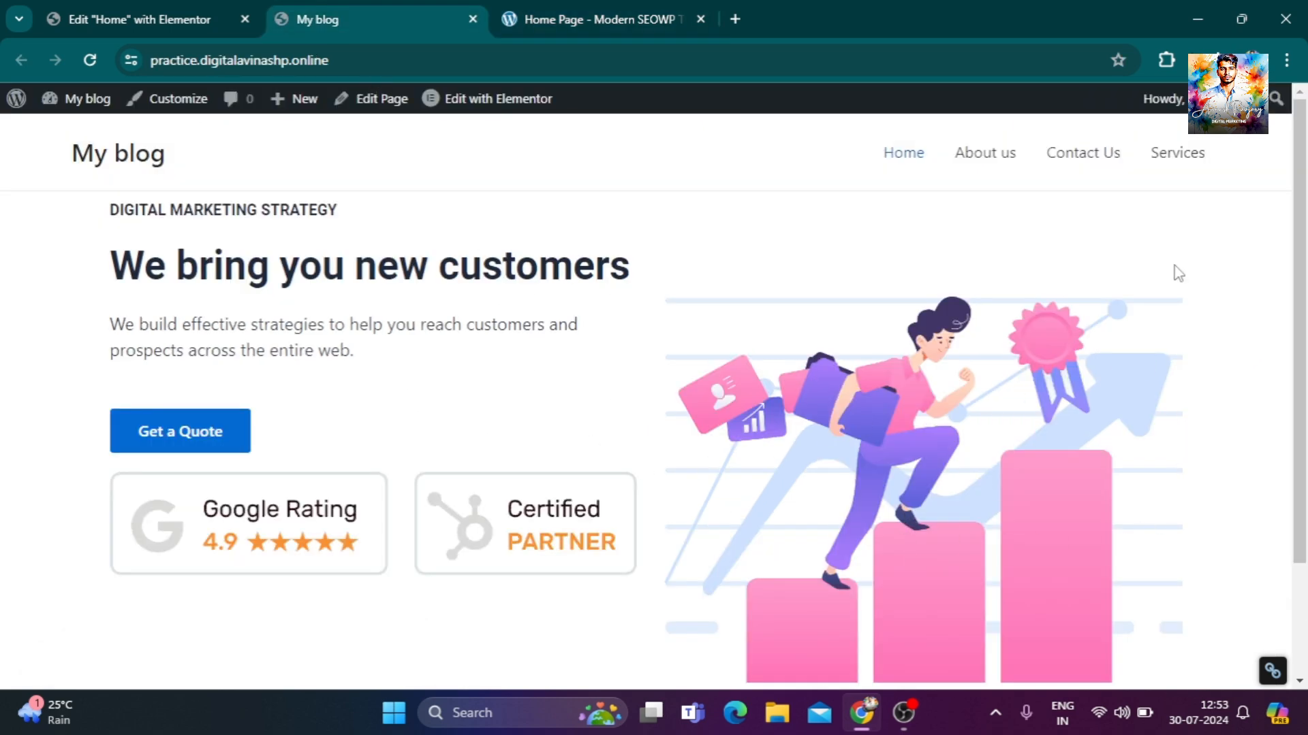
pyautogui.click(187, 8)
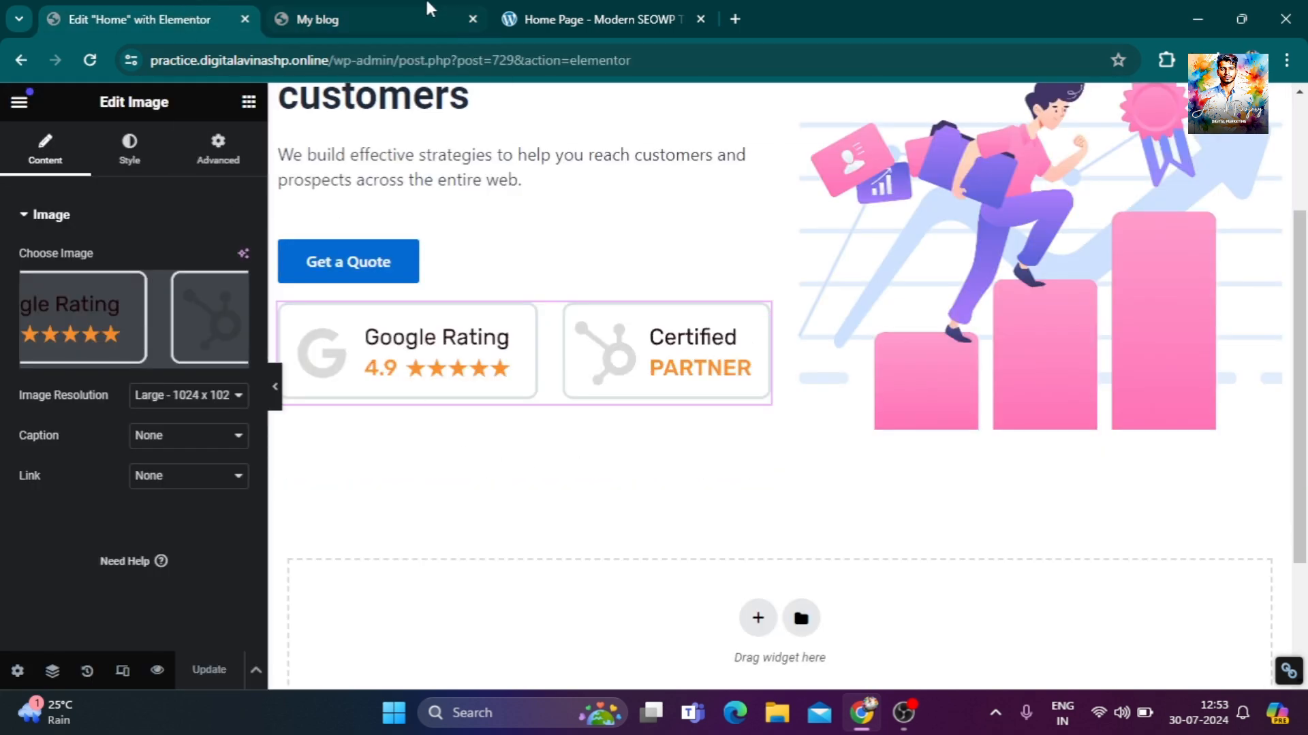
pyautogui.click(414, 26)
# Set the font size of the "We bring you new customers" heading to 64 px in Elementor and update the page.
pyautogui.click(204, 19)
pyautogui.scroll(3, 587, 493)
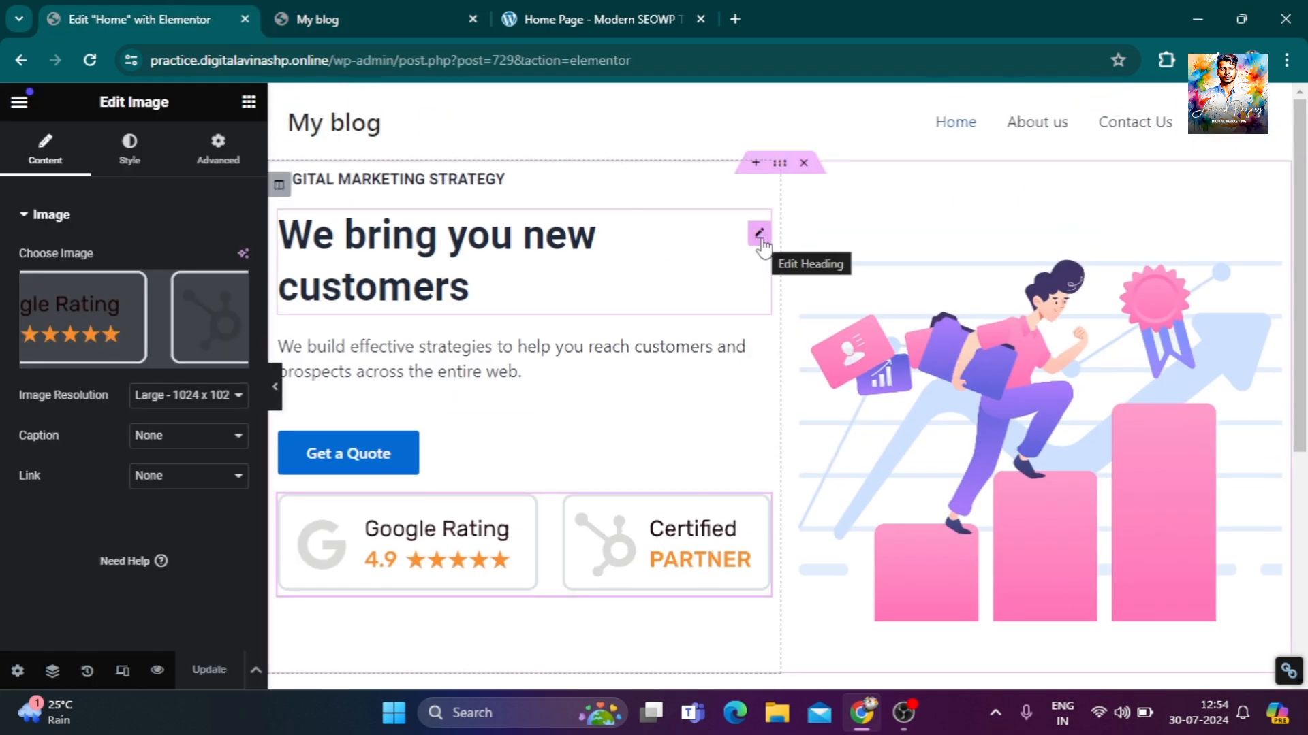
pyautogui.click(759, 235)
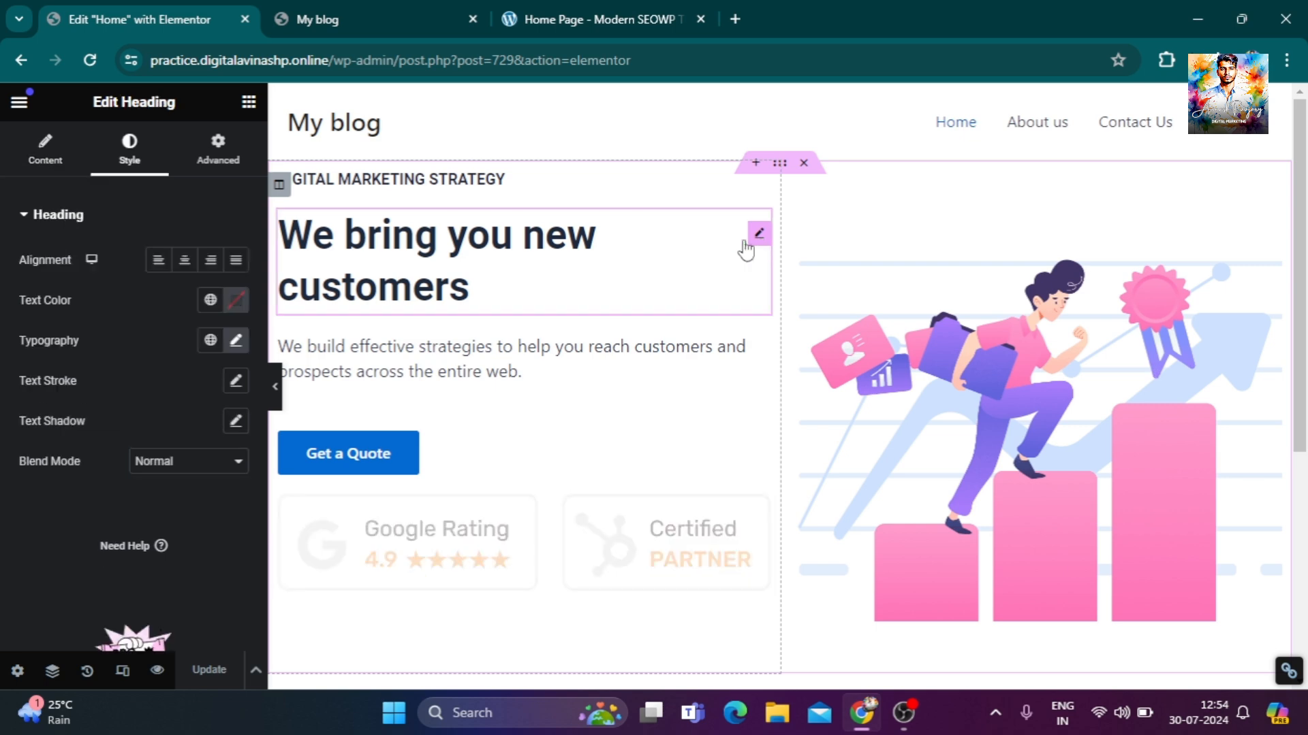
pyautogui.click(236, 341)
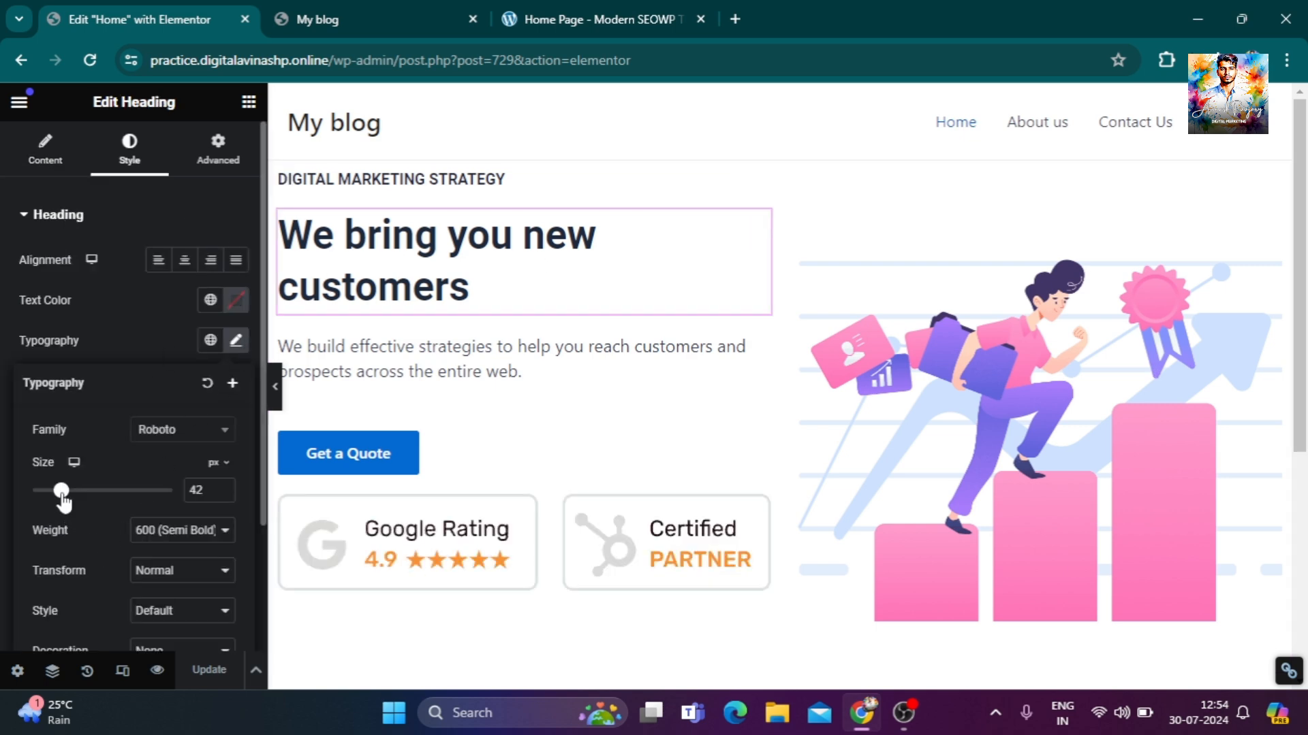
pyautogui.moveTo(62, 497); pyautogui.dragTo(77, 497)
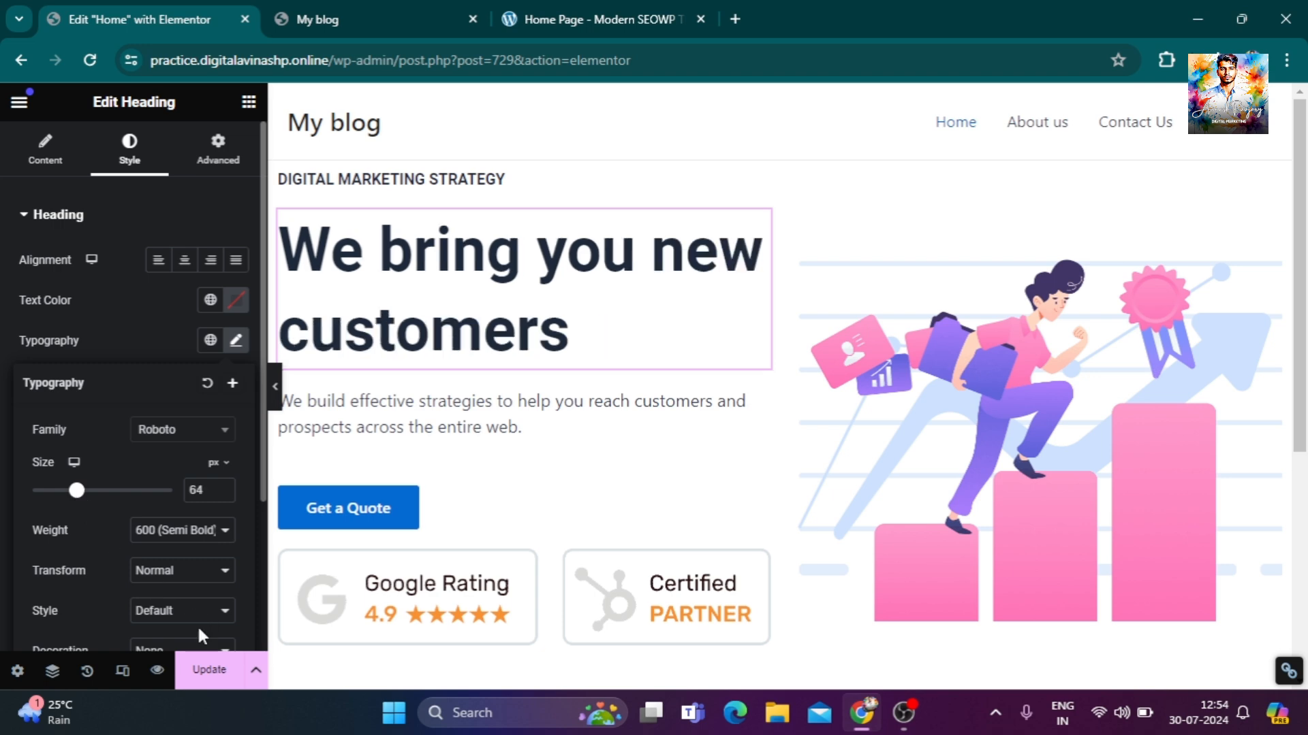
pyautogui.click(208, 671)
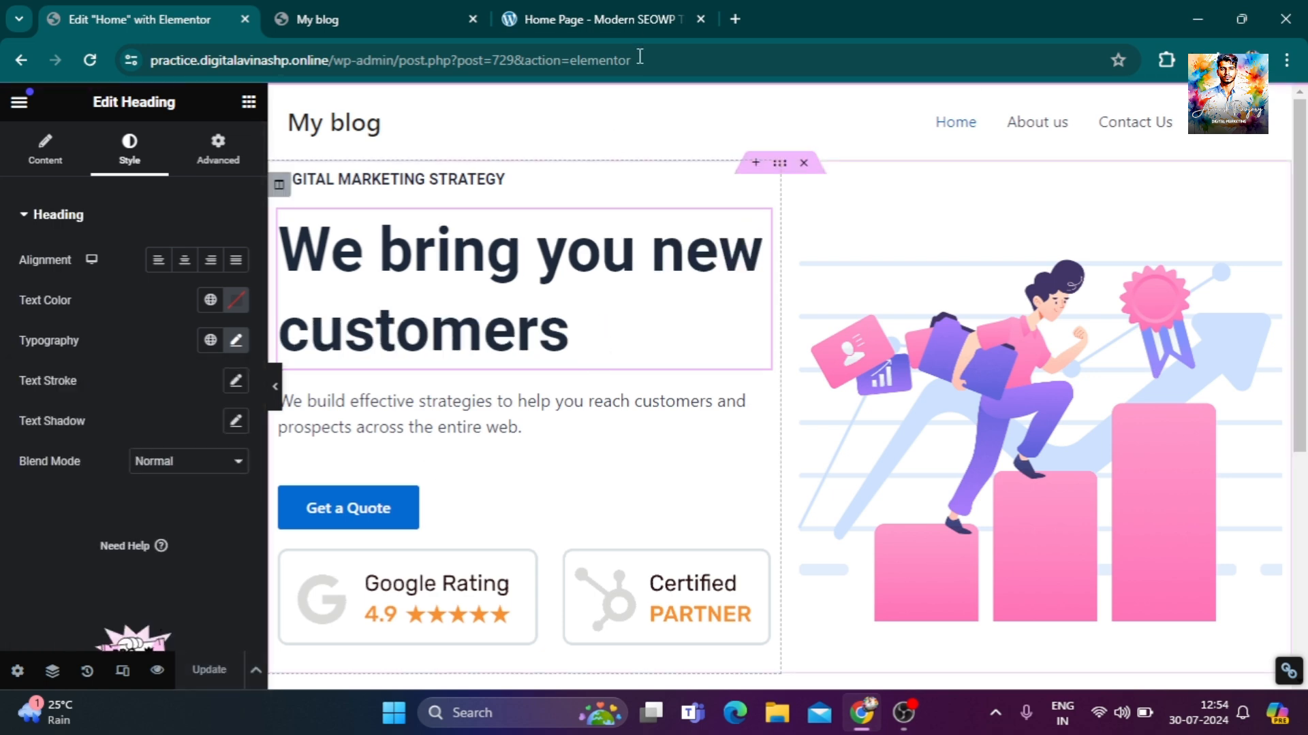
# Compare the hero heading, text and badges on the reference site with the version in the Elementor editor.
pyautogui.click(636, 11)
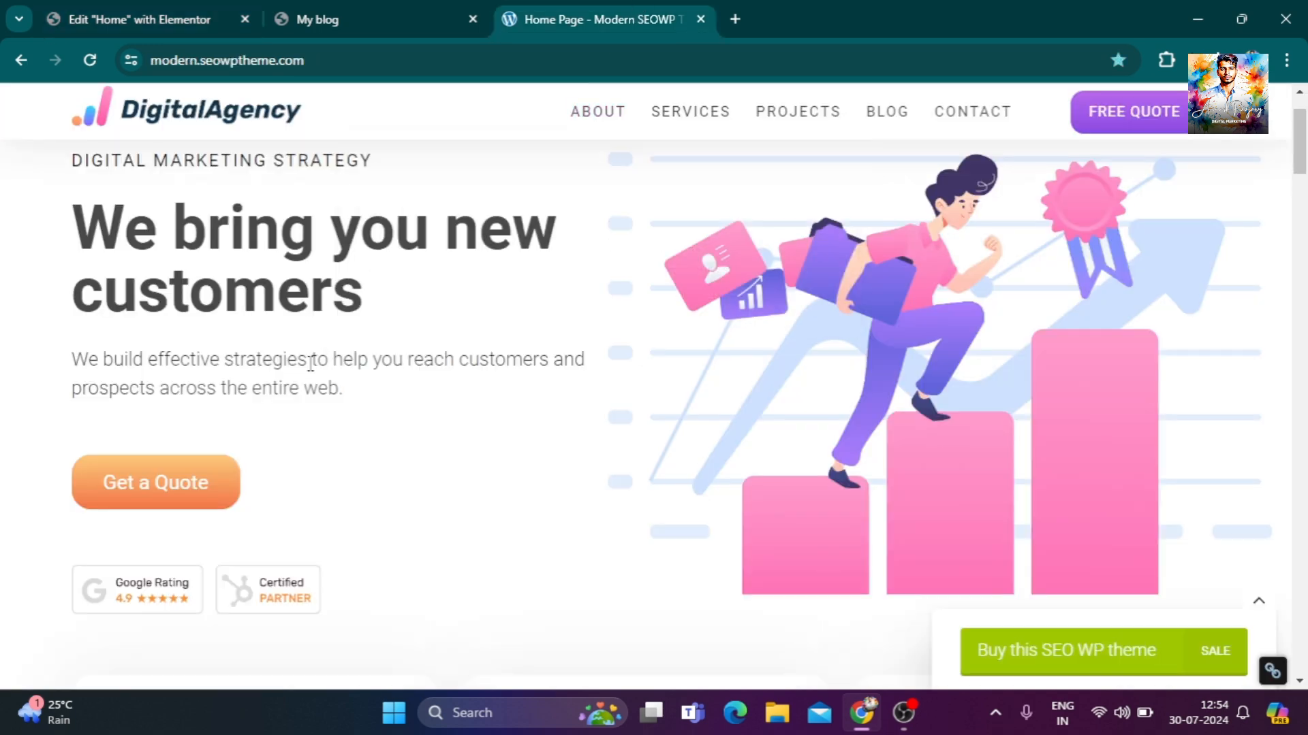
pyautogui.scroll(2, 372, 374)
pyautogui.scroll(-3, 324, 519)
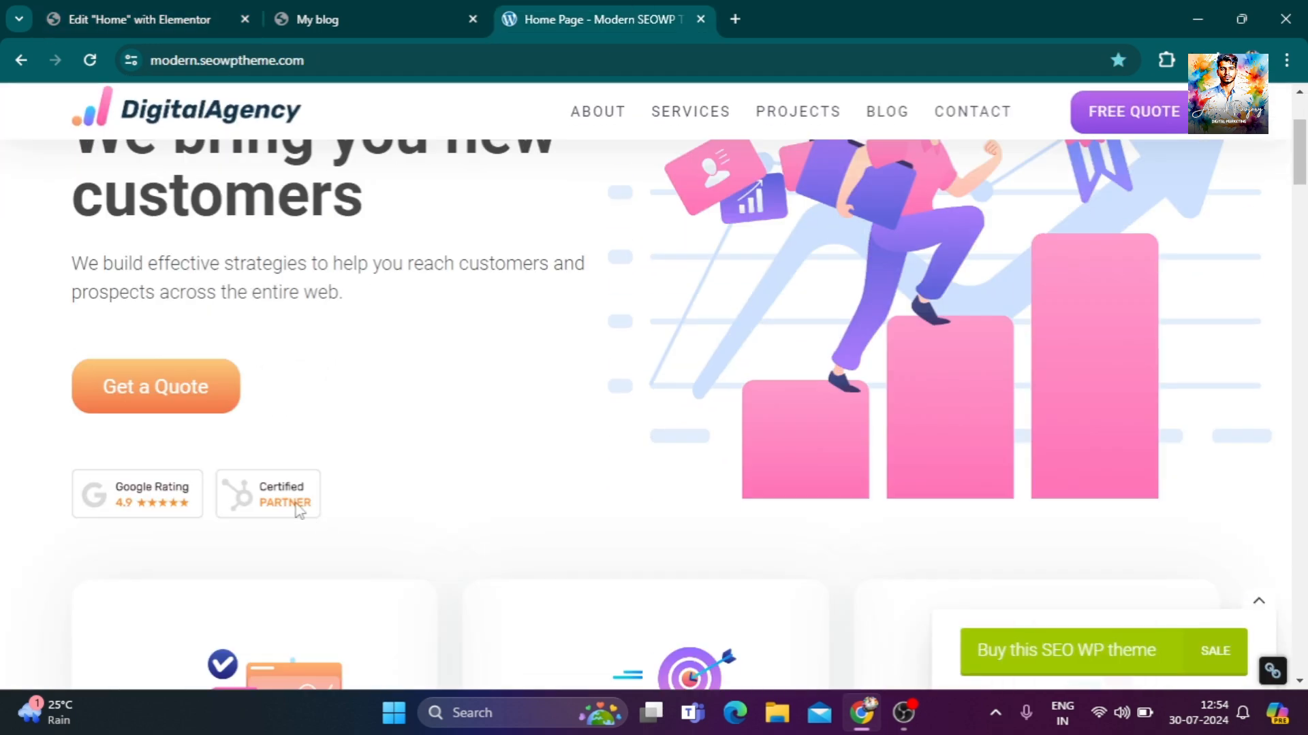
pyautogui.click(163, 14)
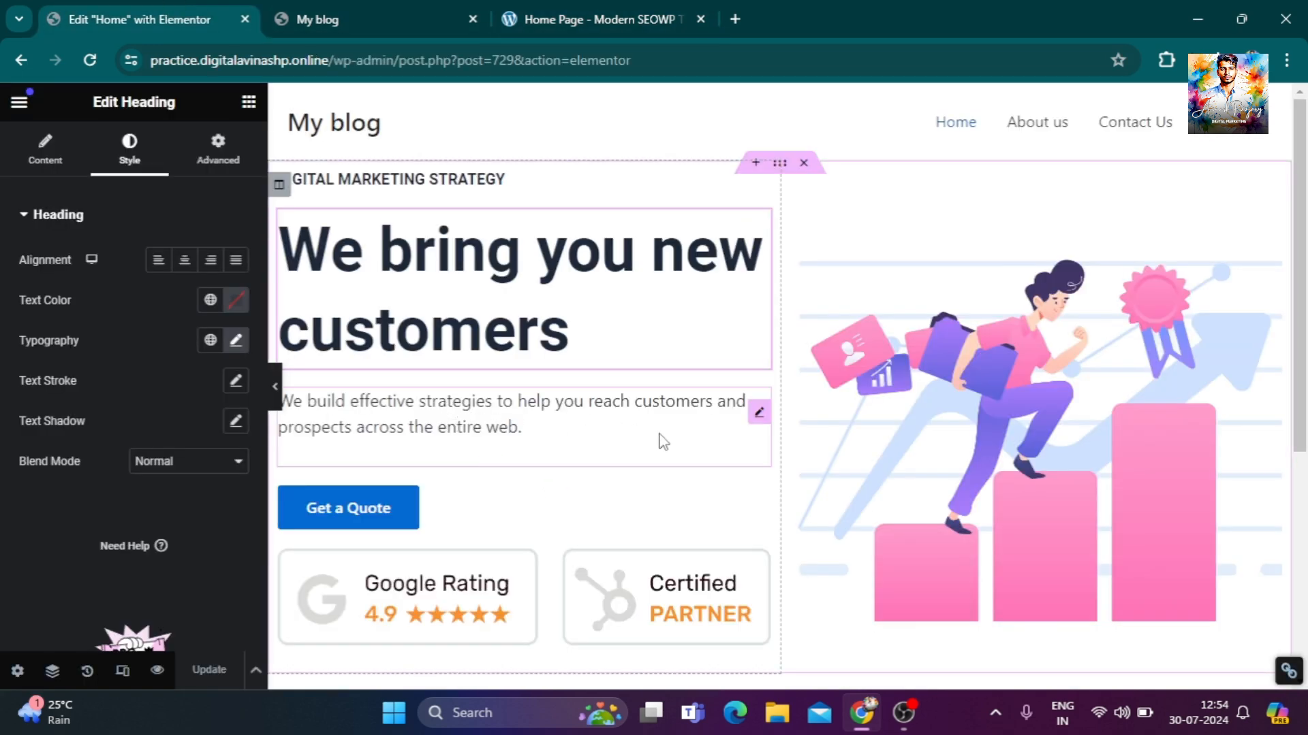
pyautogui.click(592, 19)
pyautogui.scroll(3, 350, 394)
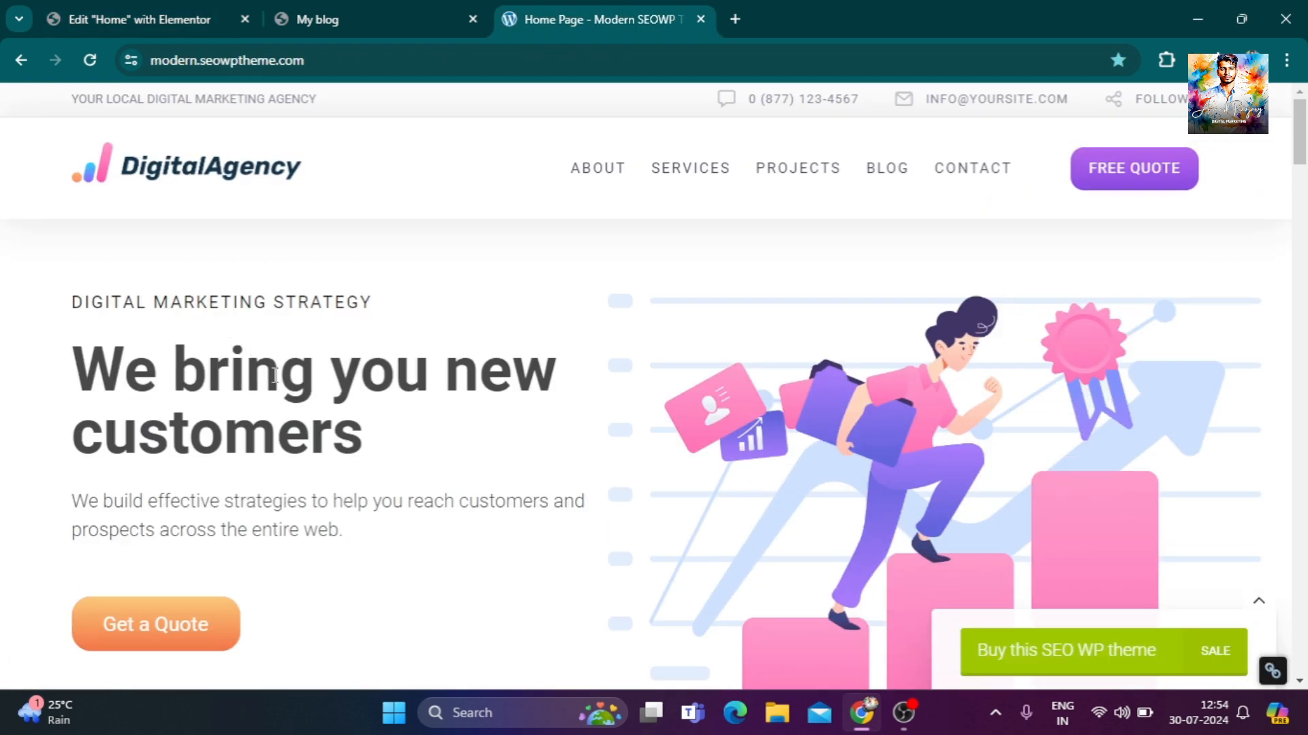
# Set the font weight of the "DIGITAL MARKETING STRATEGY" heading to 400 (Normal) in Elementor and check it in the full-width preview.
pyautogui.click(156, 19)
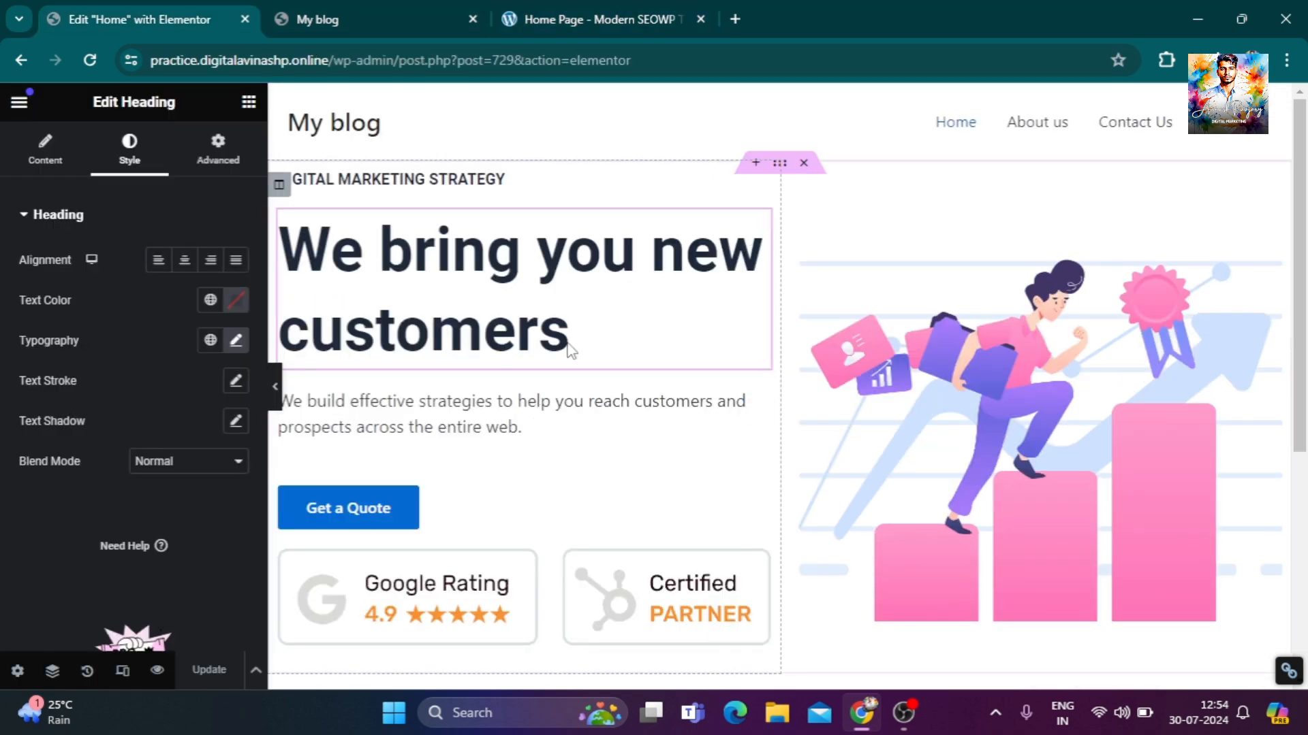
pyautogui.click(585, 185)
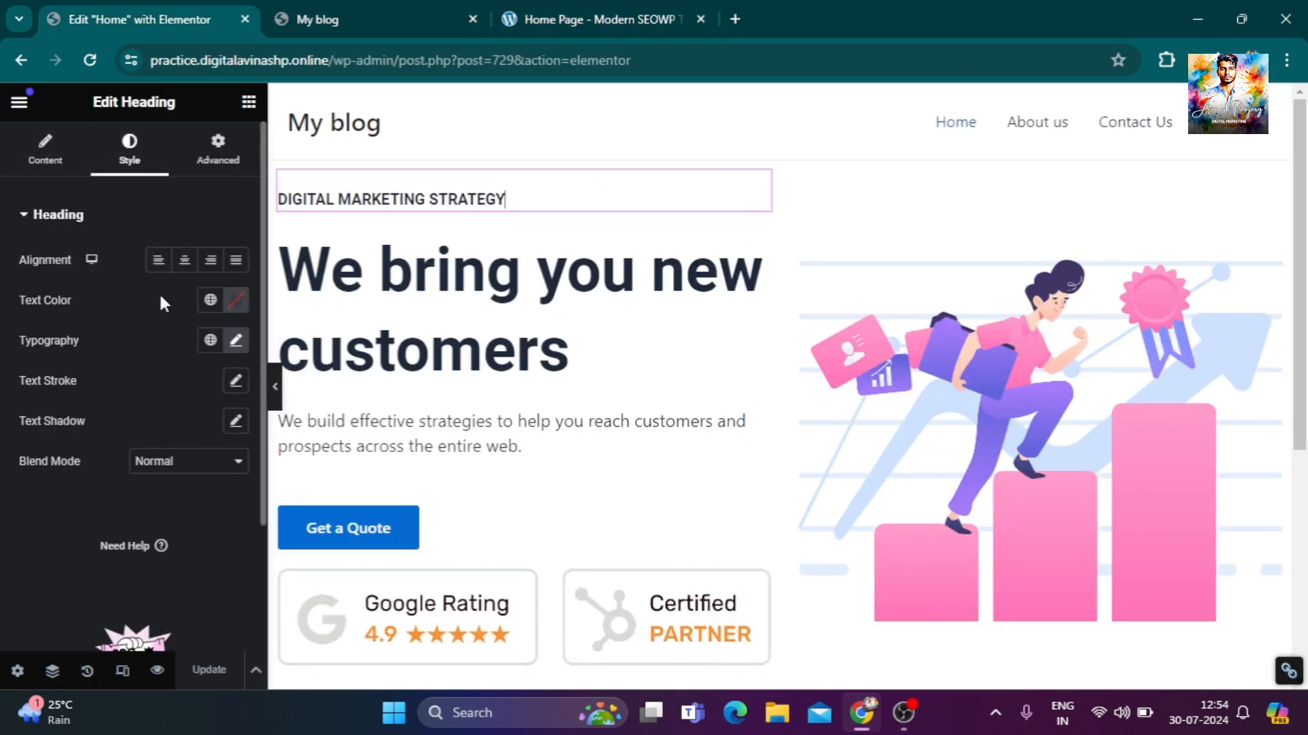
pyautogui.click(236, 340)
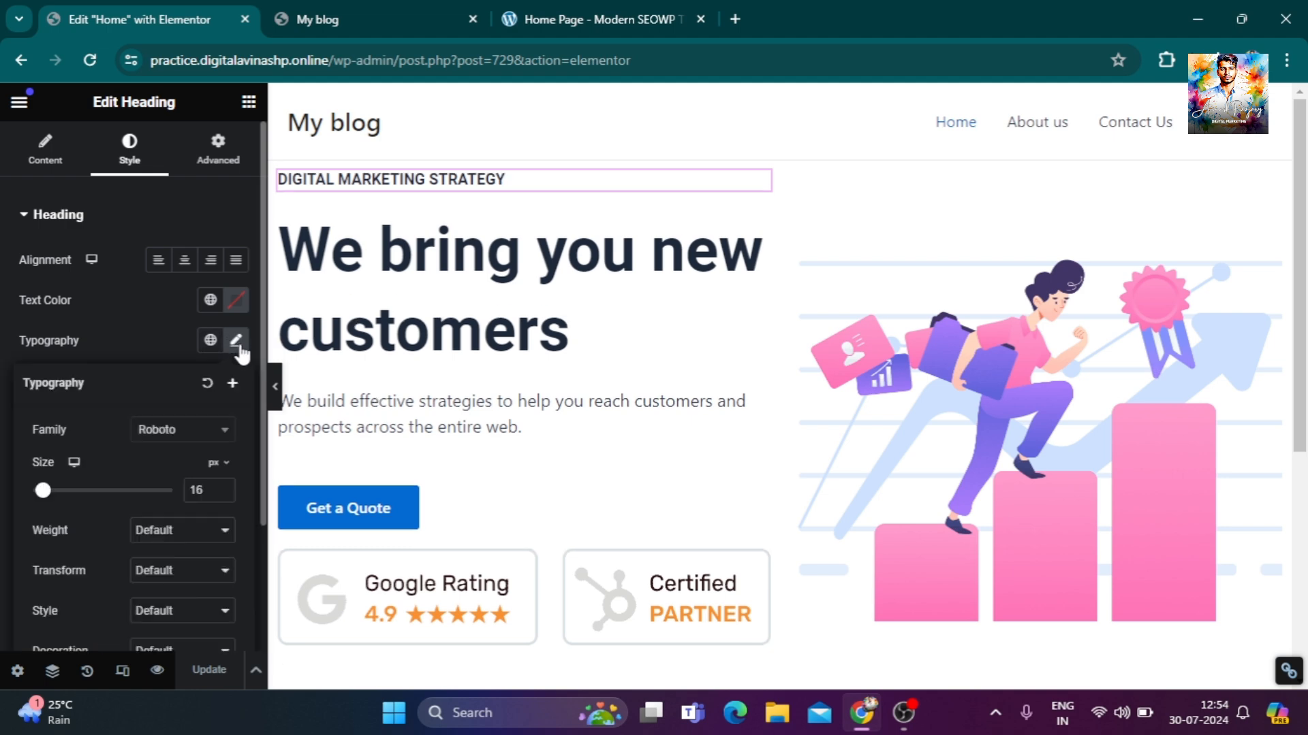
pyautogui.click(193, 534)
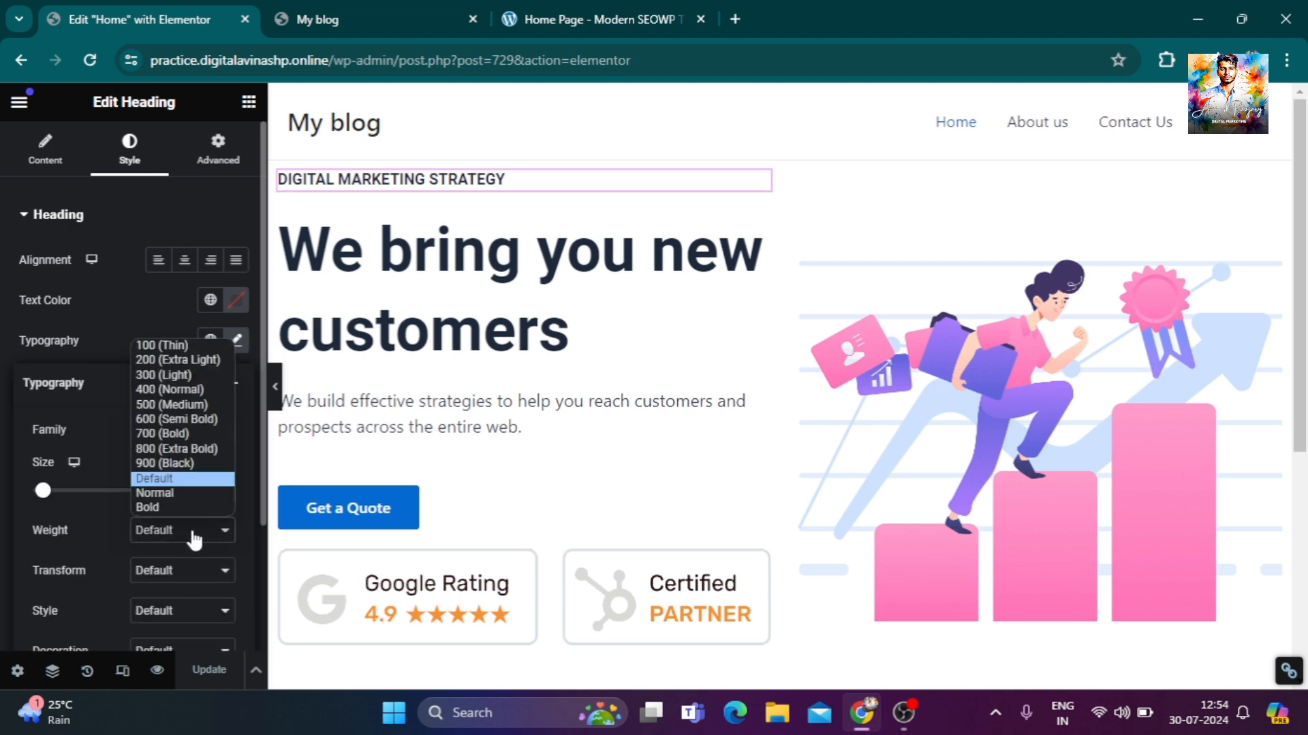
pyautogui.click(189, 391)
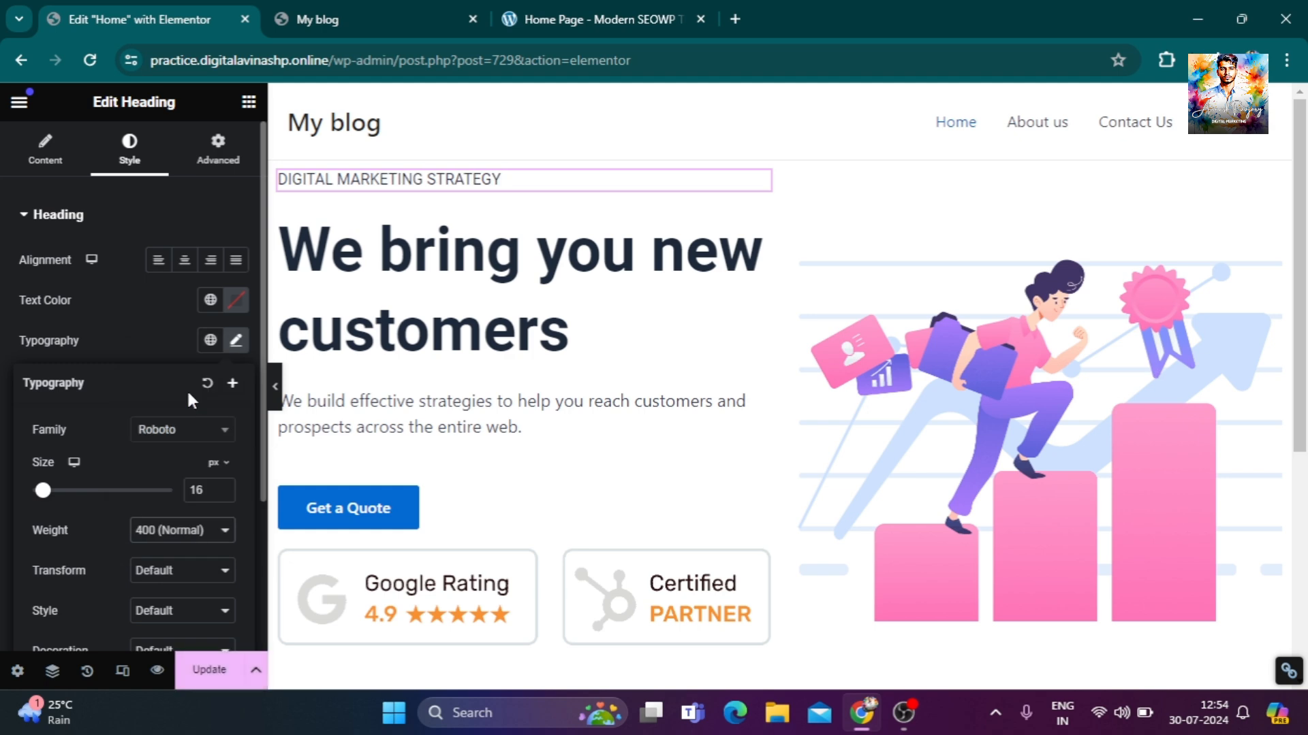
pyautogui.click(275, 401)
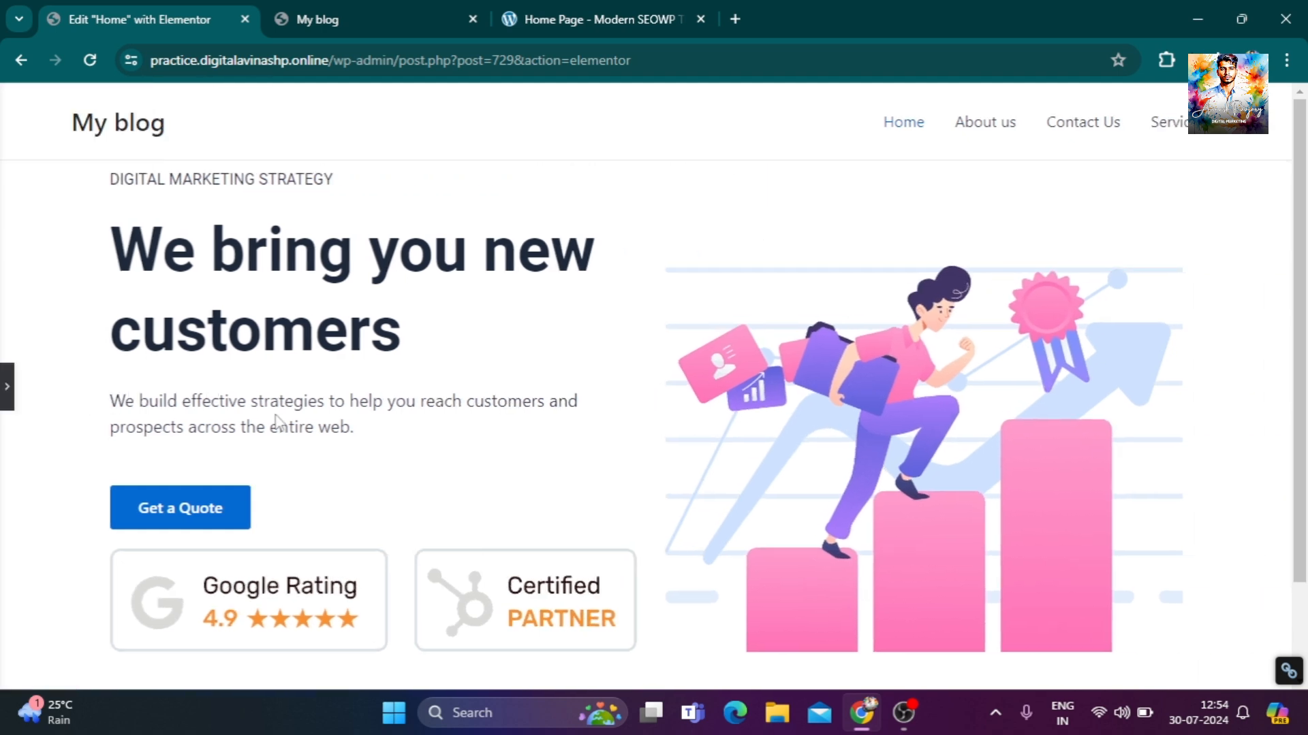
pyautogui.click(9, 390)
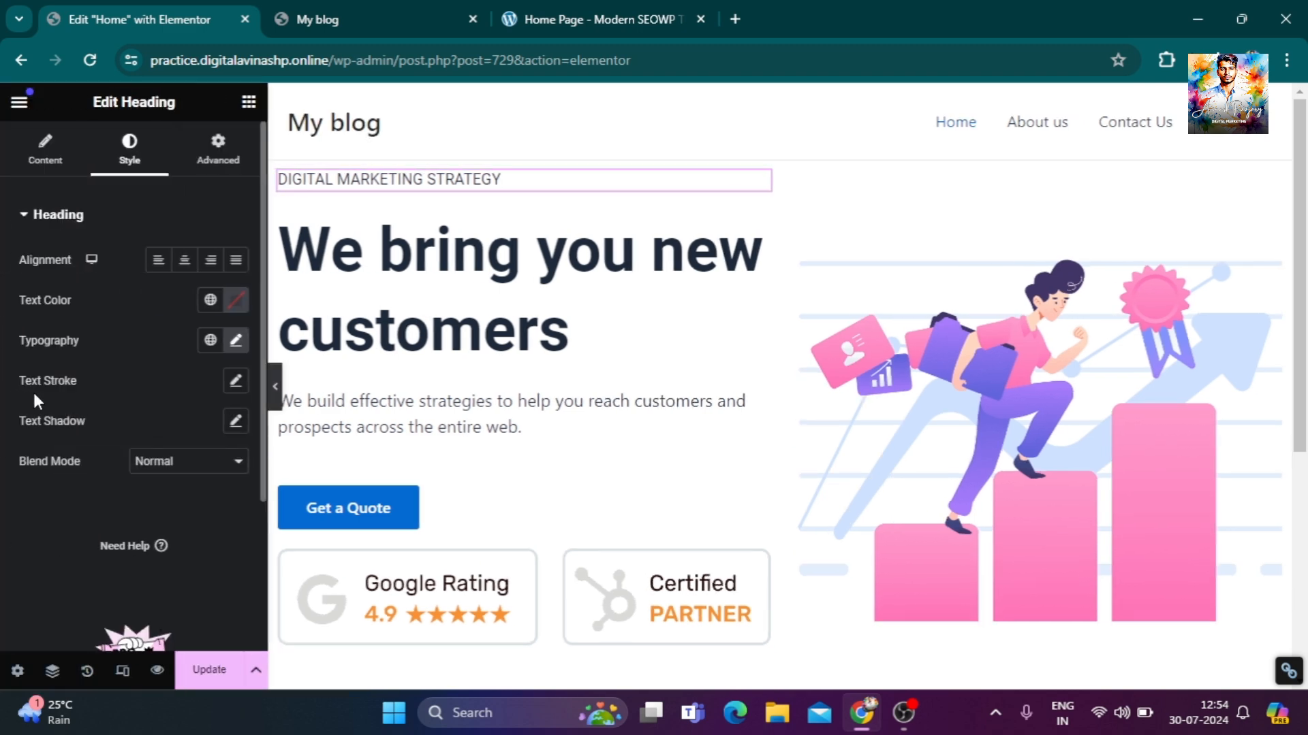
# Try right and center alignment on the "DIGITAL MARKETING STRATEGY" heading, set it to left, and update the page.
pyautogui.click(210, 266)
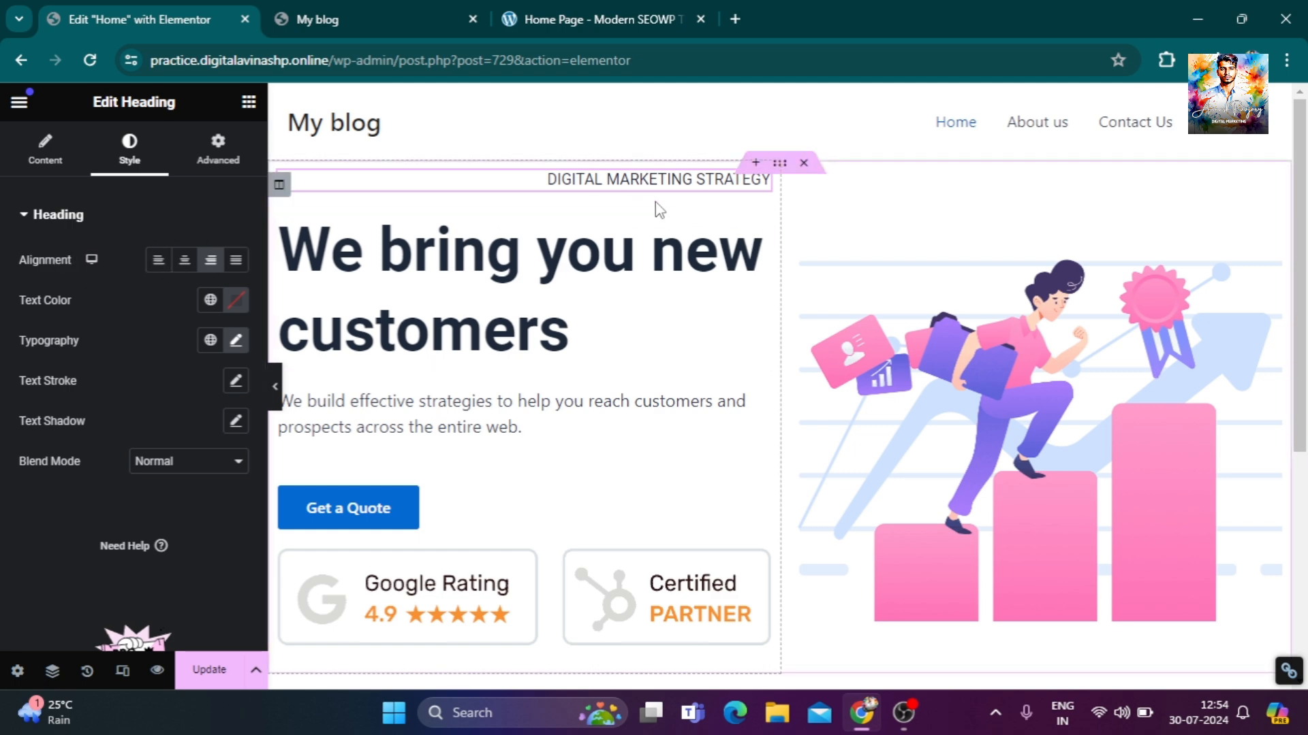
pyautogui.click(184, 264)
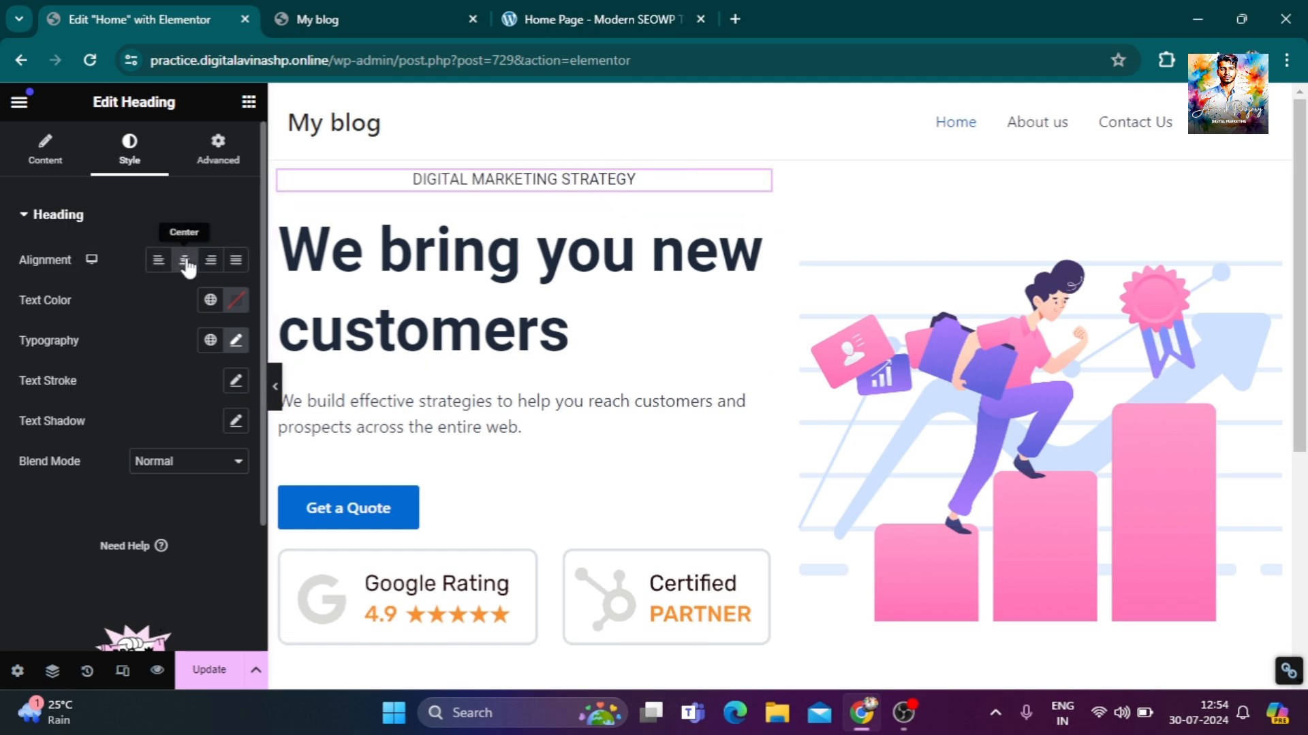
pyautogui.click(164, 262)
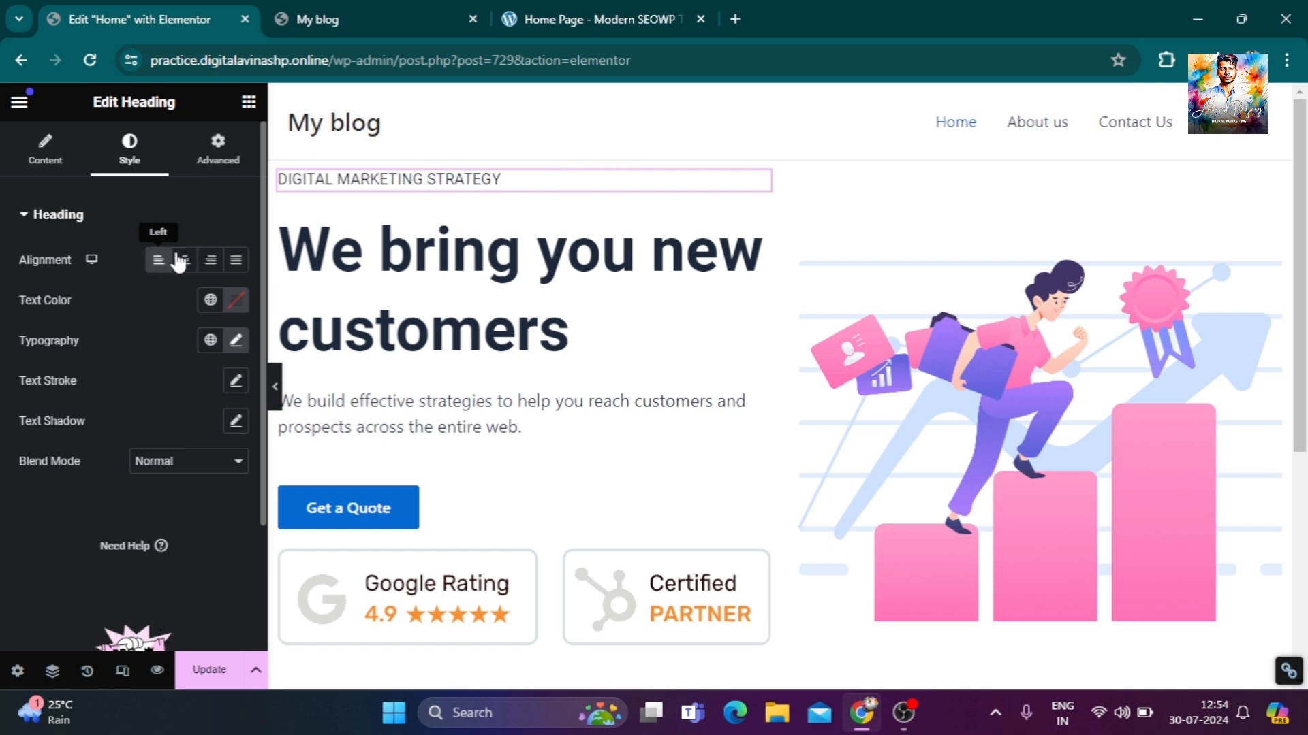
pyautogui.click(198, 670)
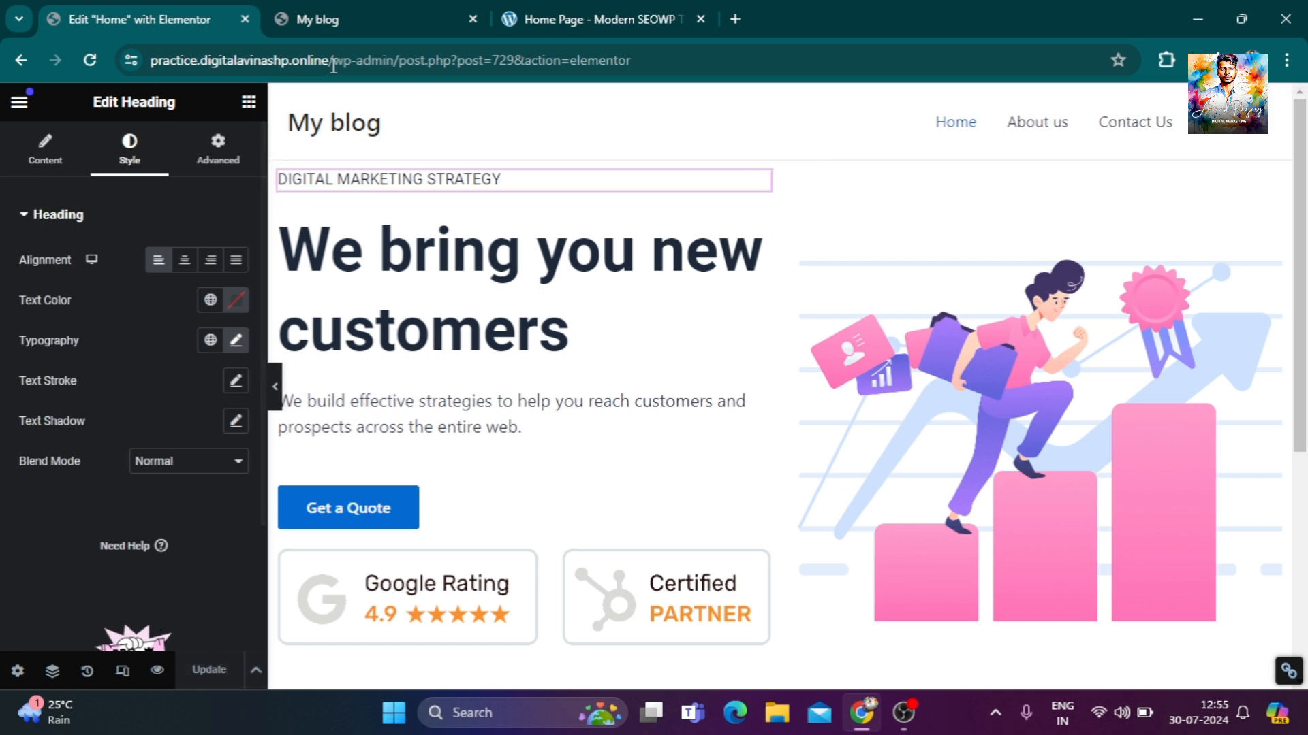
# Reload the live blog page and compare its hero section, especially the "Get a Quote" button, with the reference site.
pyautogui.click(317, 19)
pyautogui.click(86, 58)
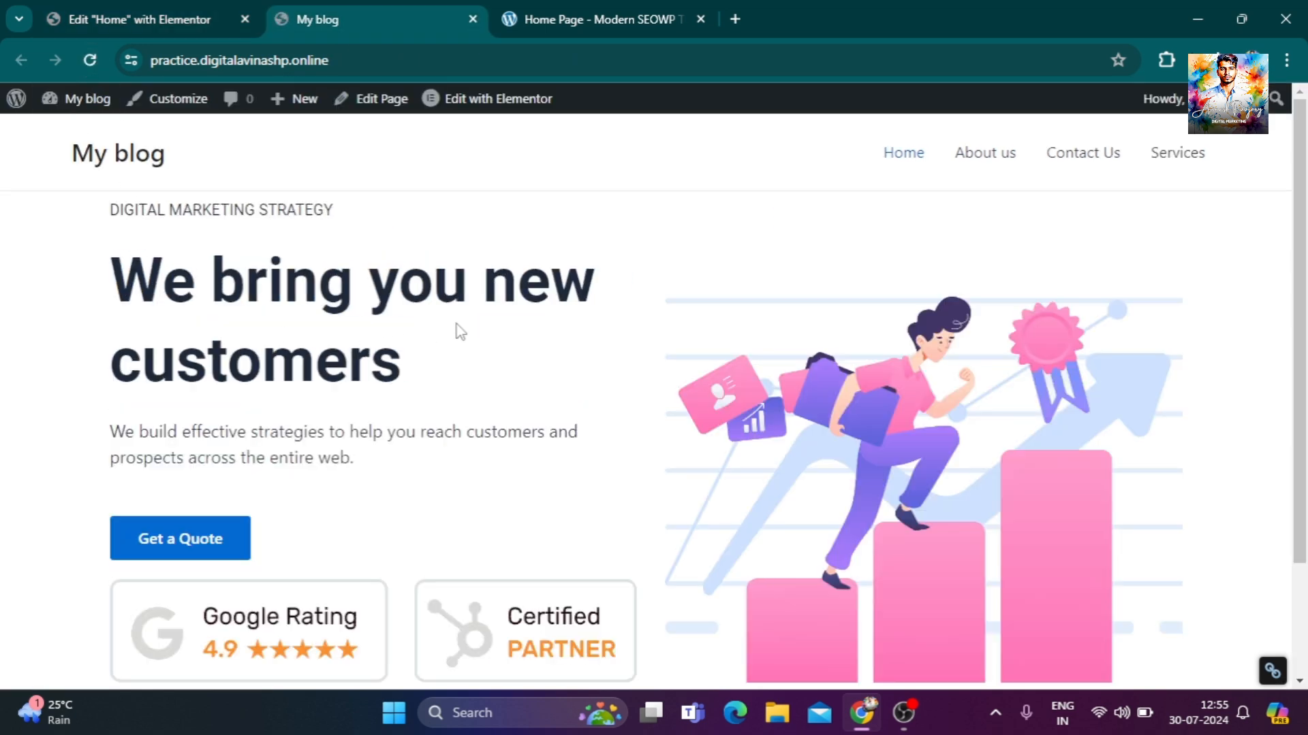
pyautogui.click(579, 18)
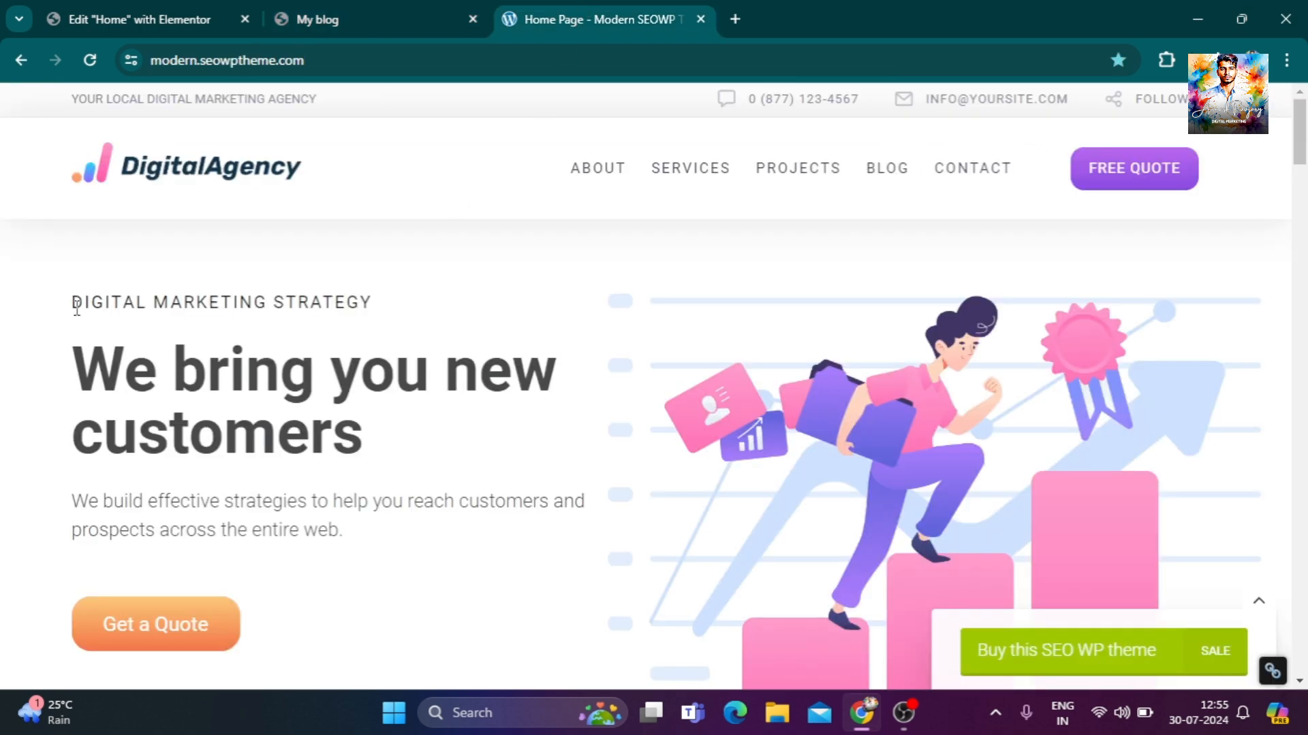
pyautogui.scroll(-1, 862, 487)
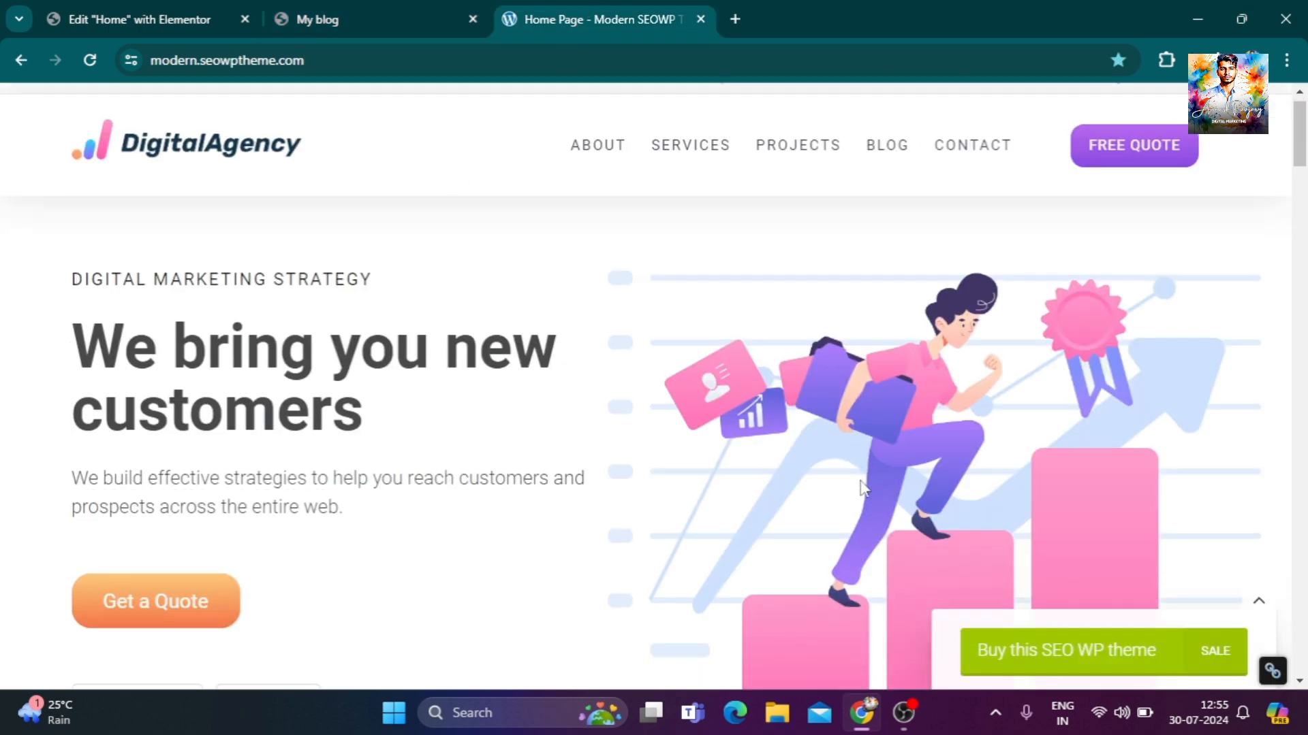
pyautogui.scroll(-2, 862, 488)
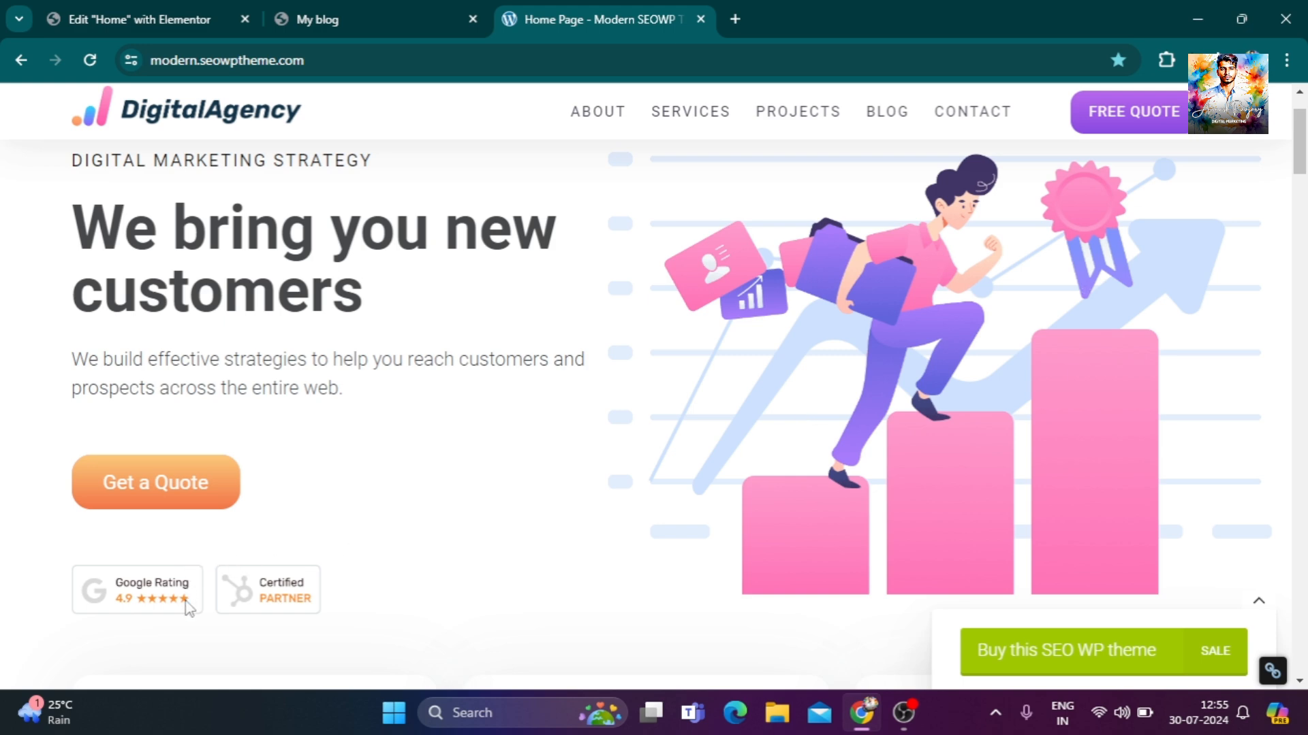
pyautogui.click(204, 13)
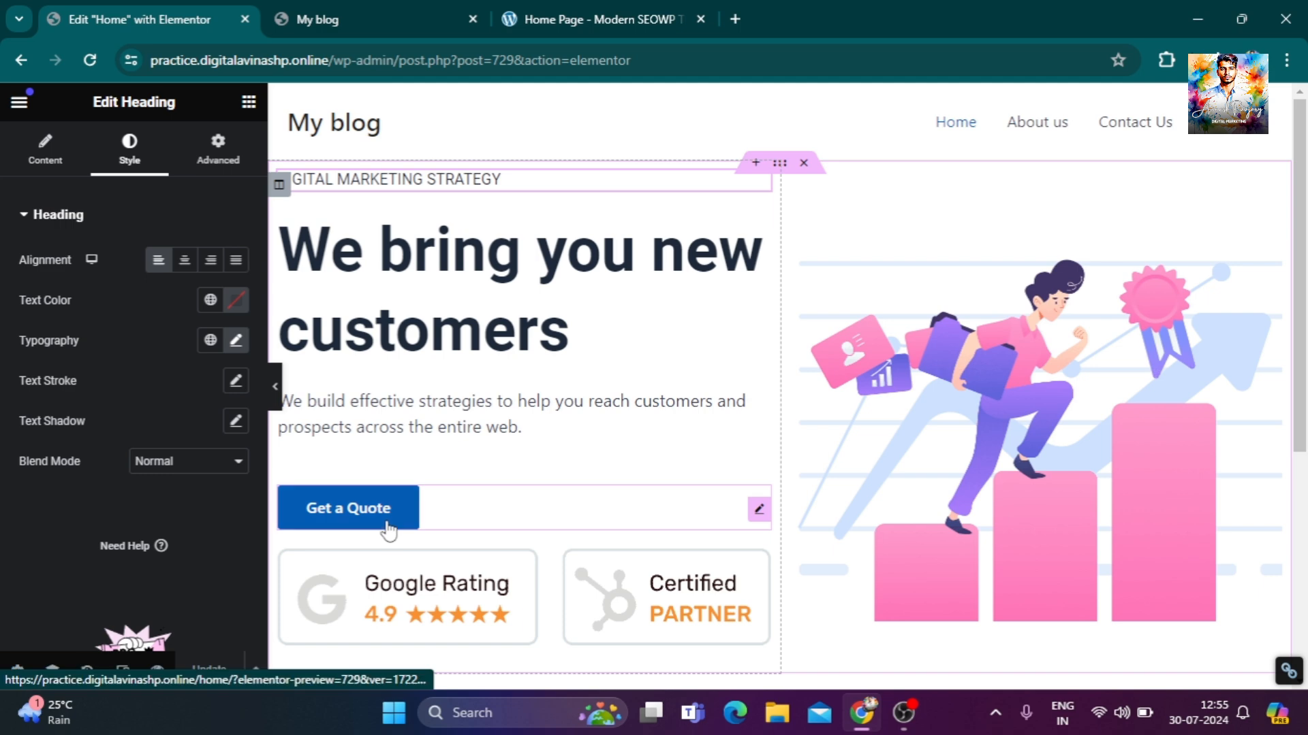
pyautogui.click(621, 8)
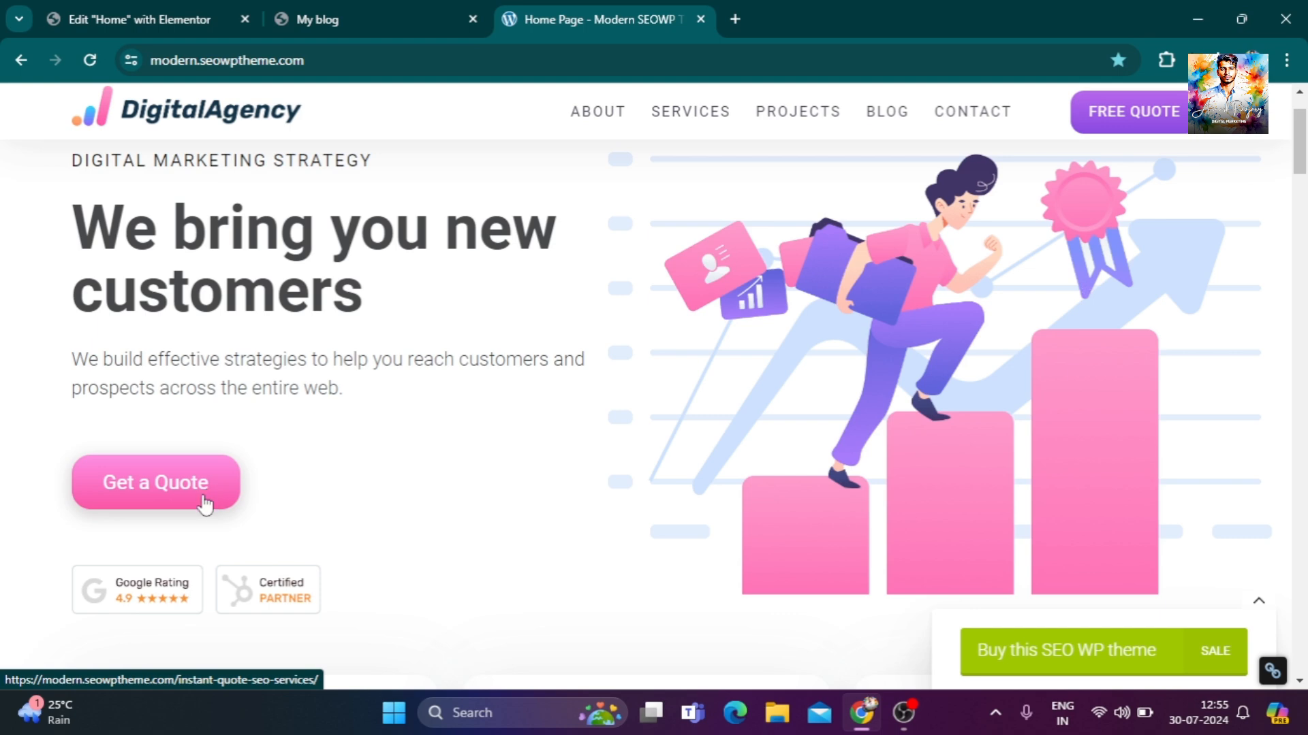
# Set the "Get a Quote" button's normal background color to orange #E7770E in Elementor, following the reference site's button.
pyautogui.click(145, 3)
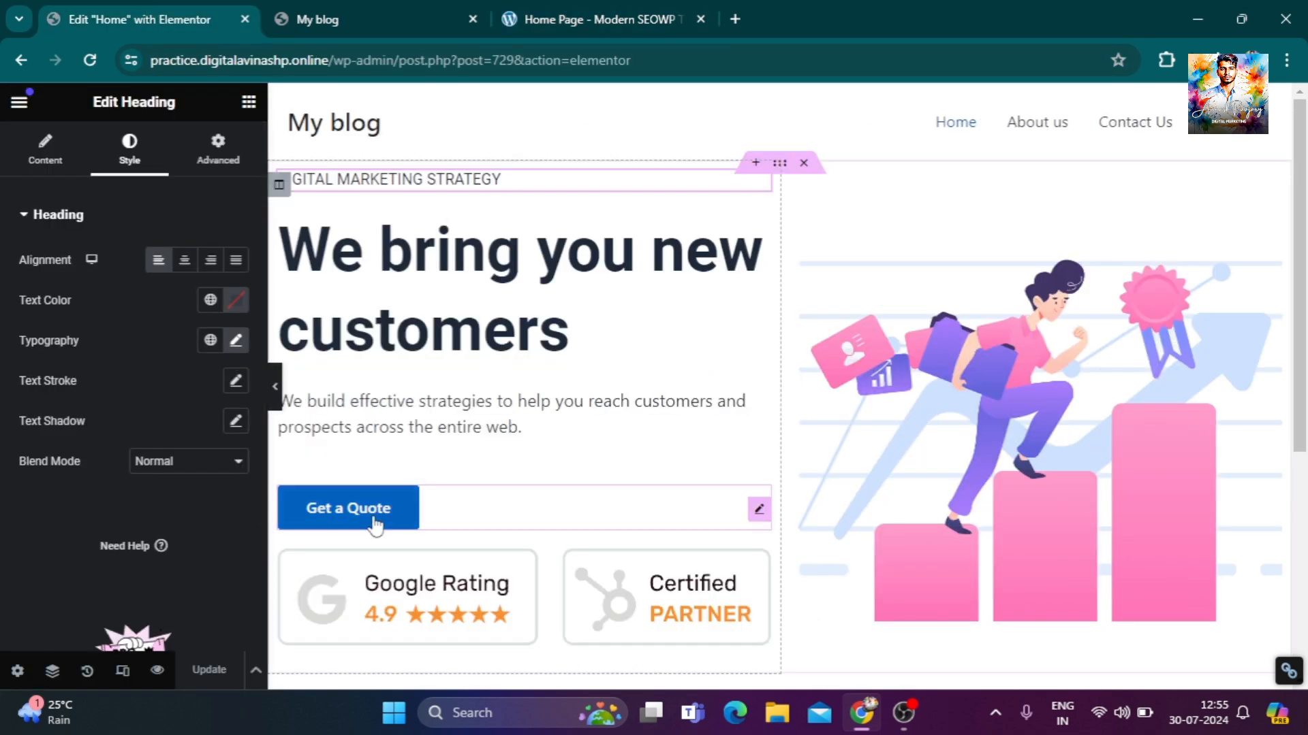
pyautogui.rightClick(759, 516)
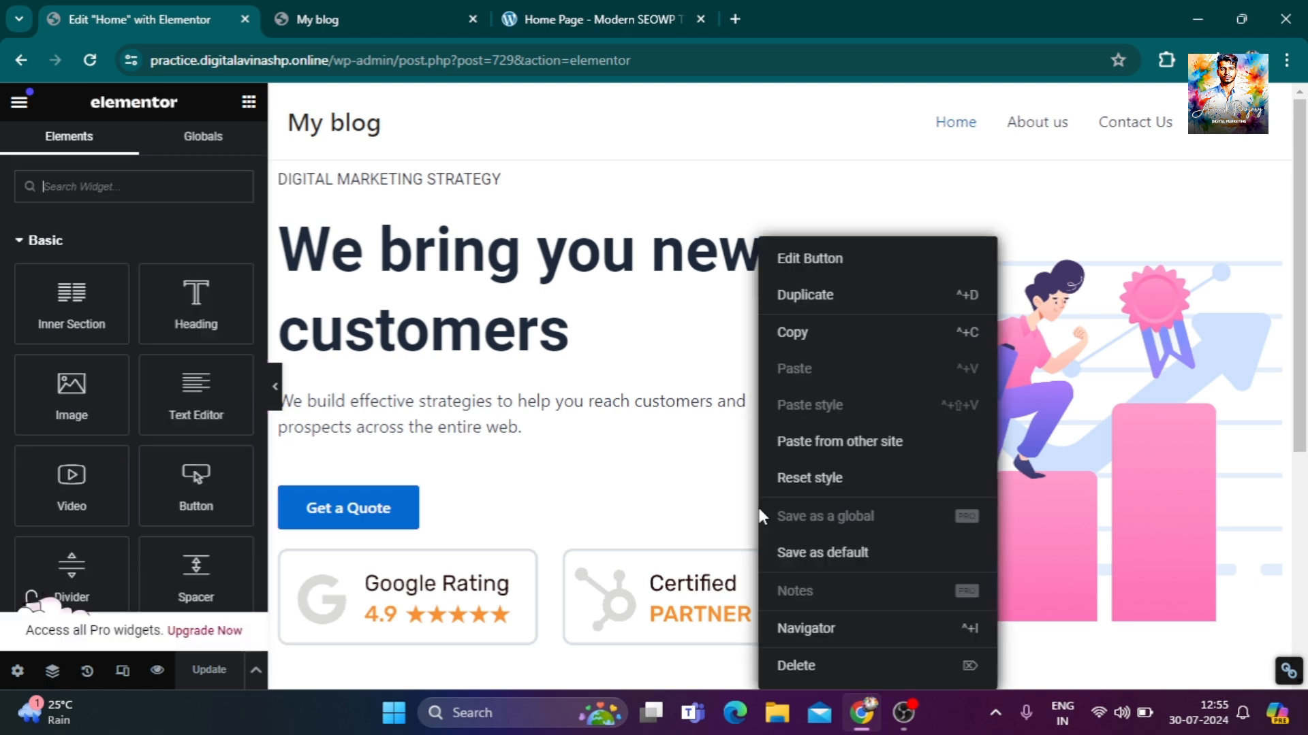
pyautogui.click(809, 261)
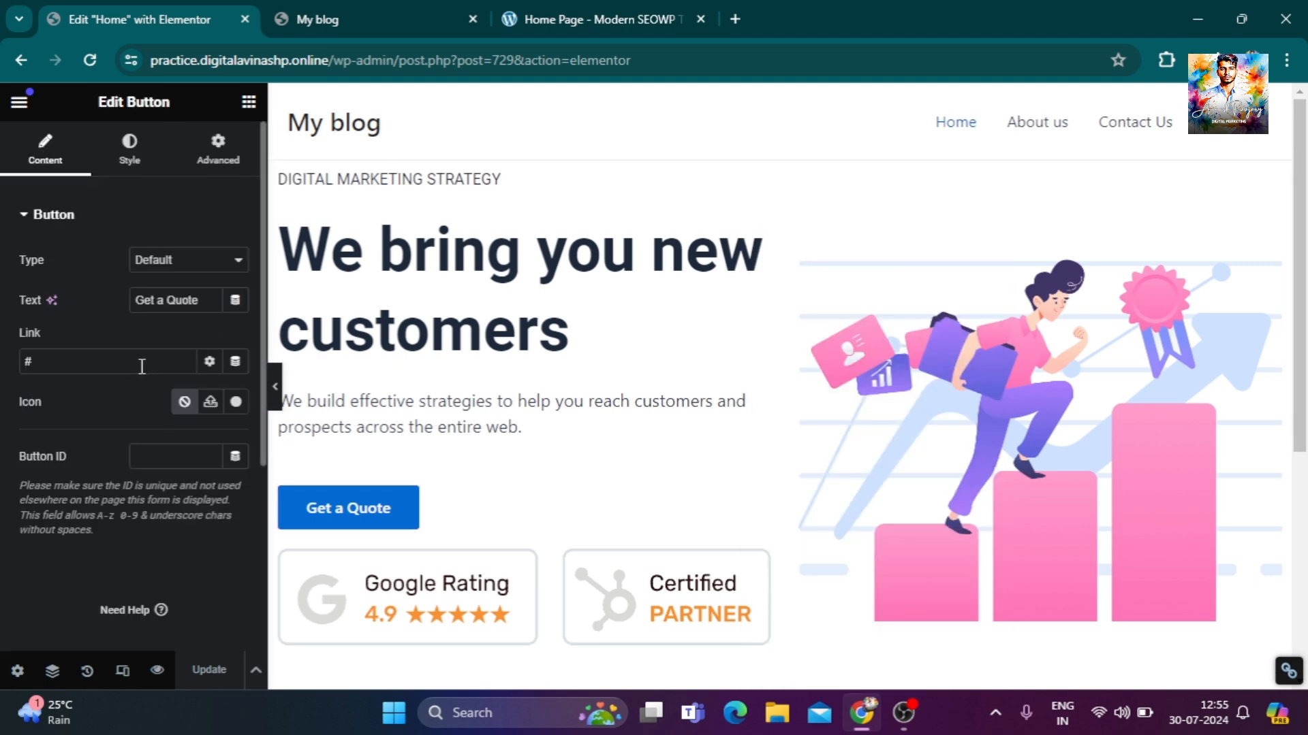
pyautogui.click(139, 164)
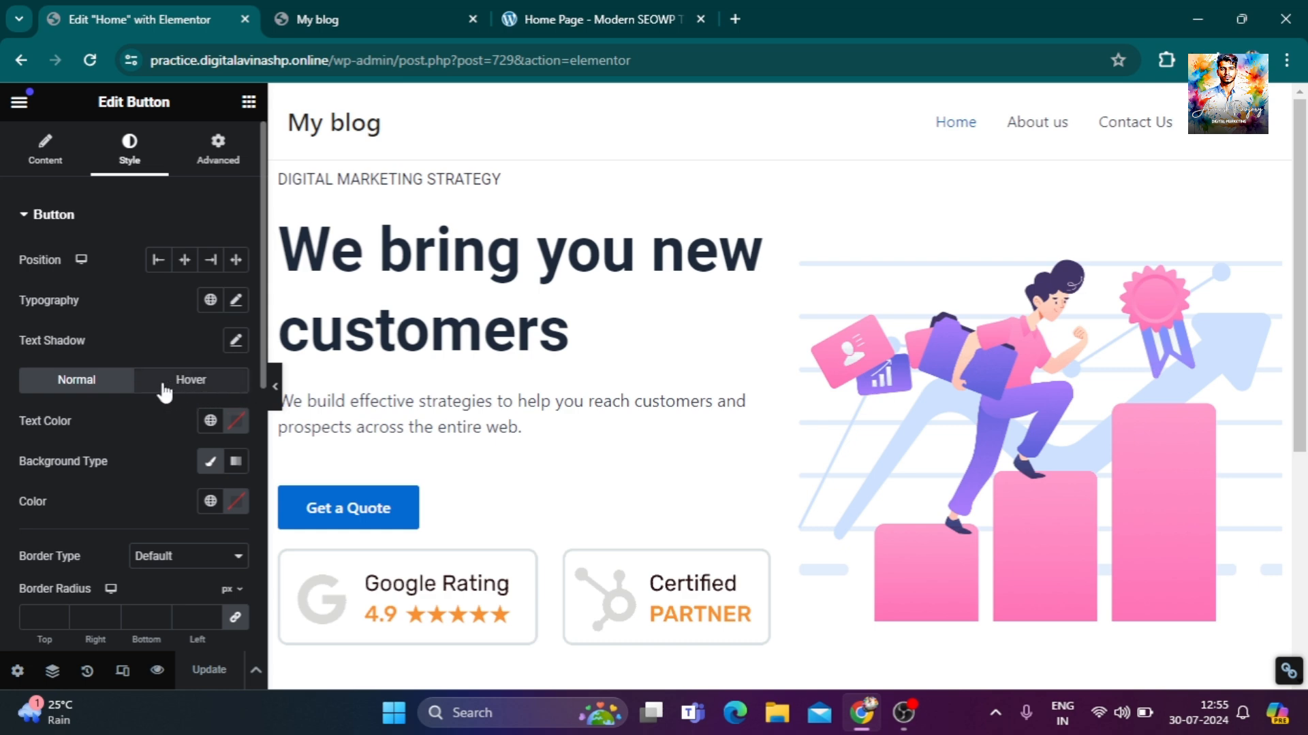
pyautogui.click(607, 19)
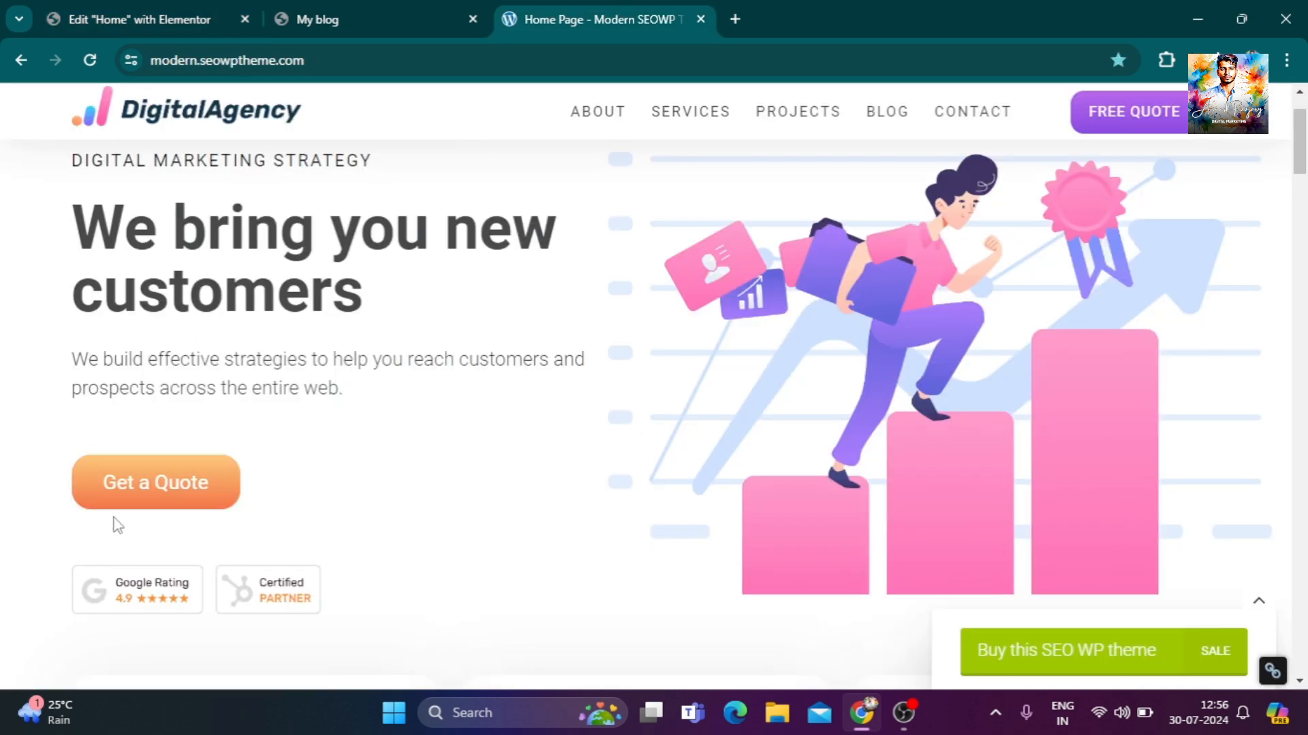
pyautogui.click(200, 9)
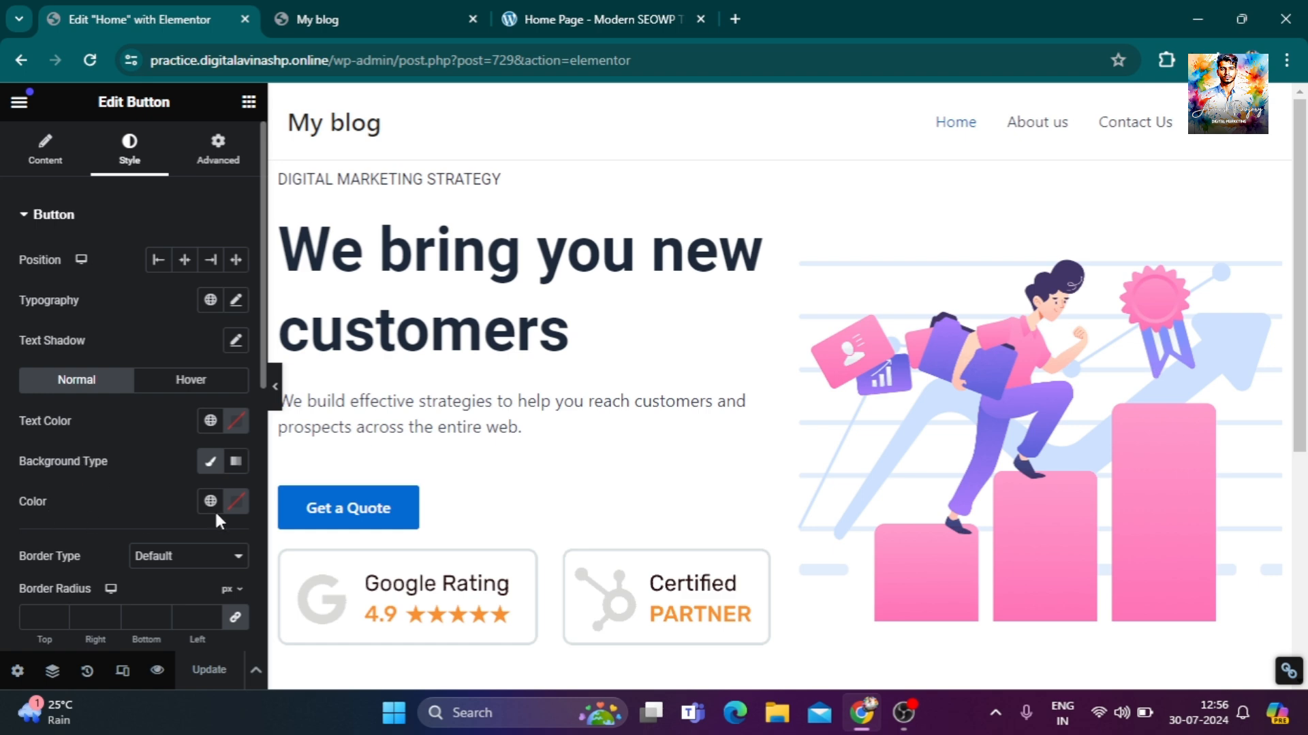
pyautogui.click(239, 504)
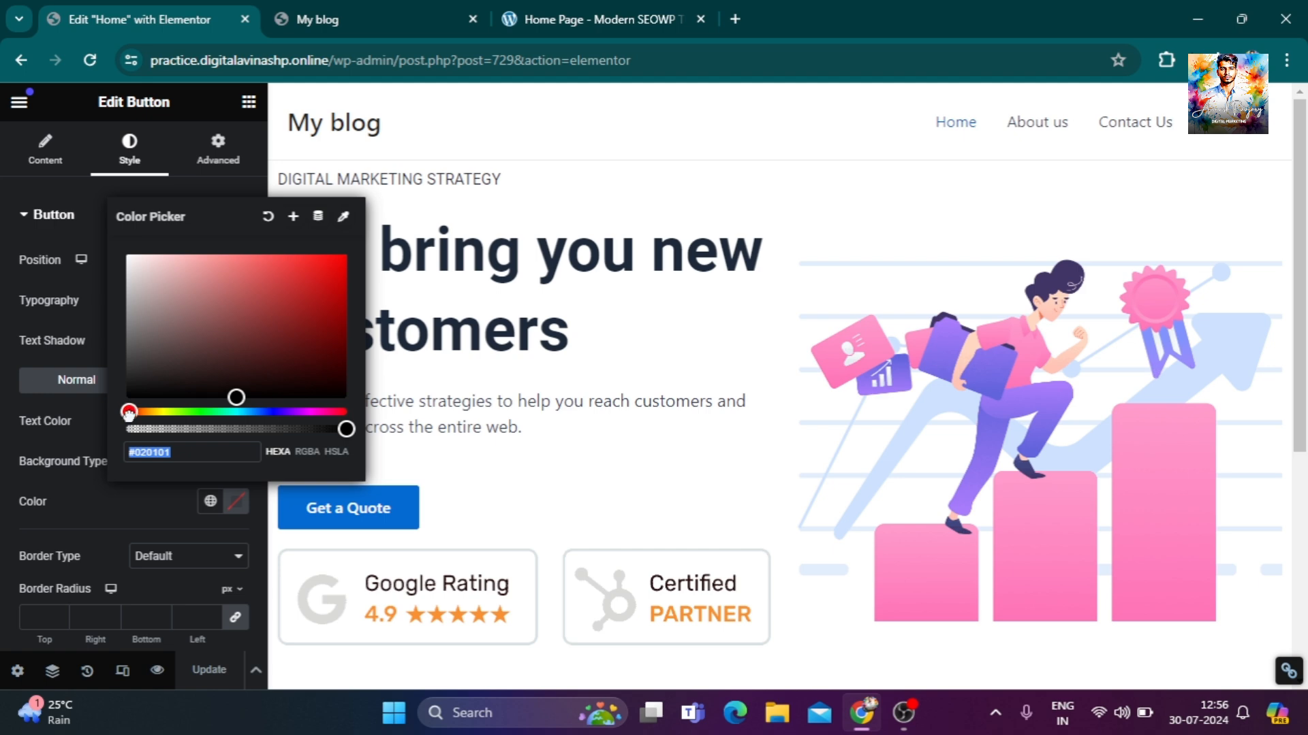
pyautogui.moveTo(130, 409); pyautogui.dragTo(143, 412)
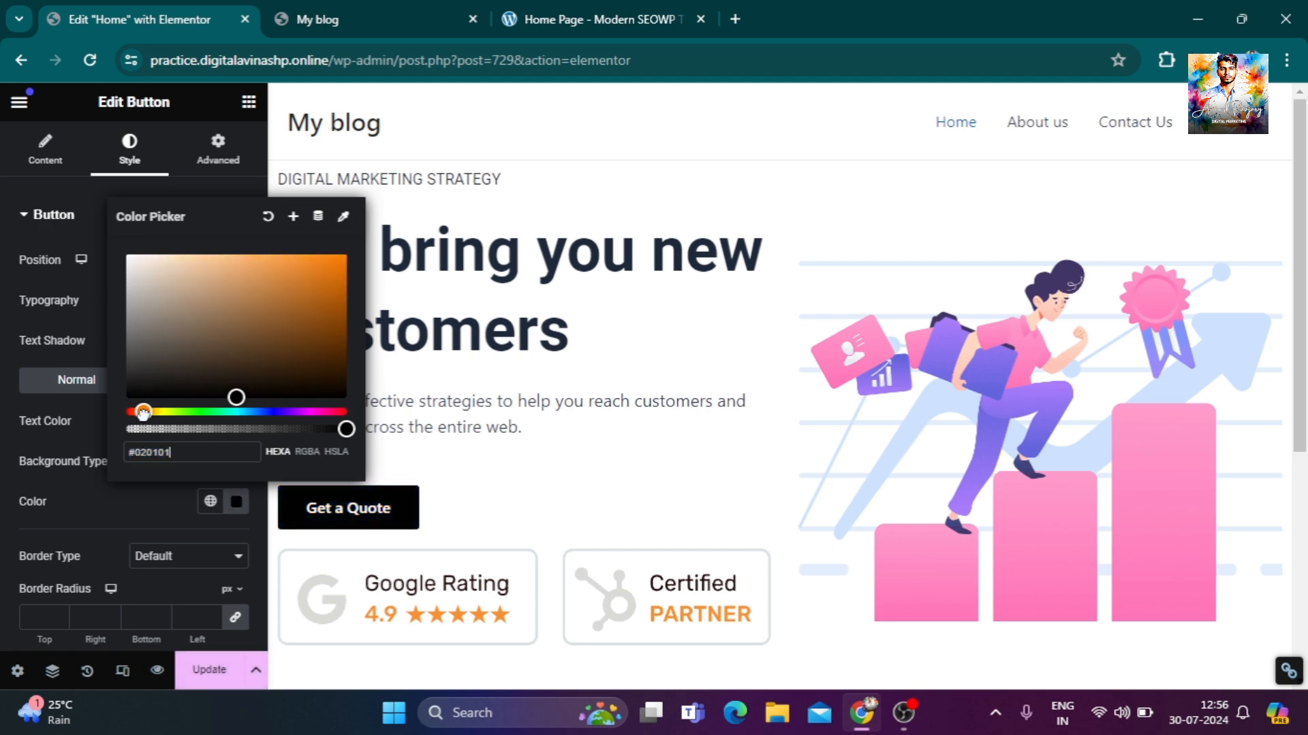
pyautogui.moveTo(237, 393); pyautogui.dragTo(333, 268)
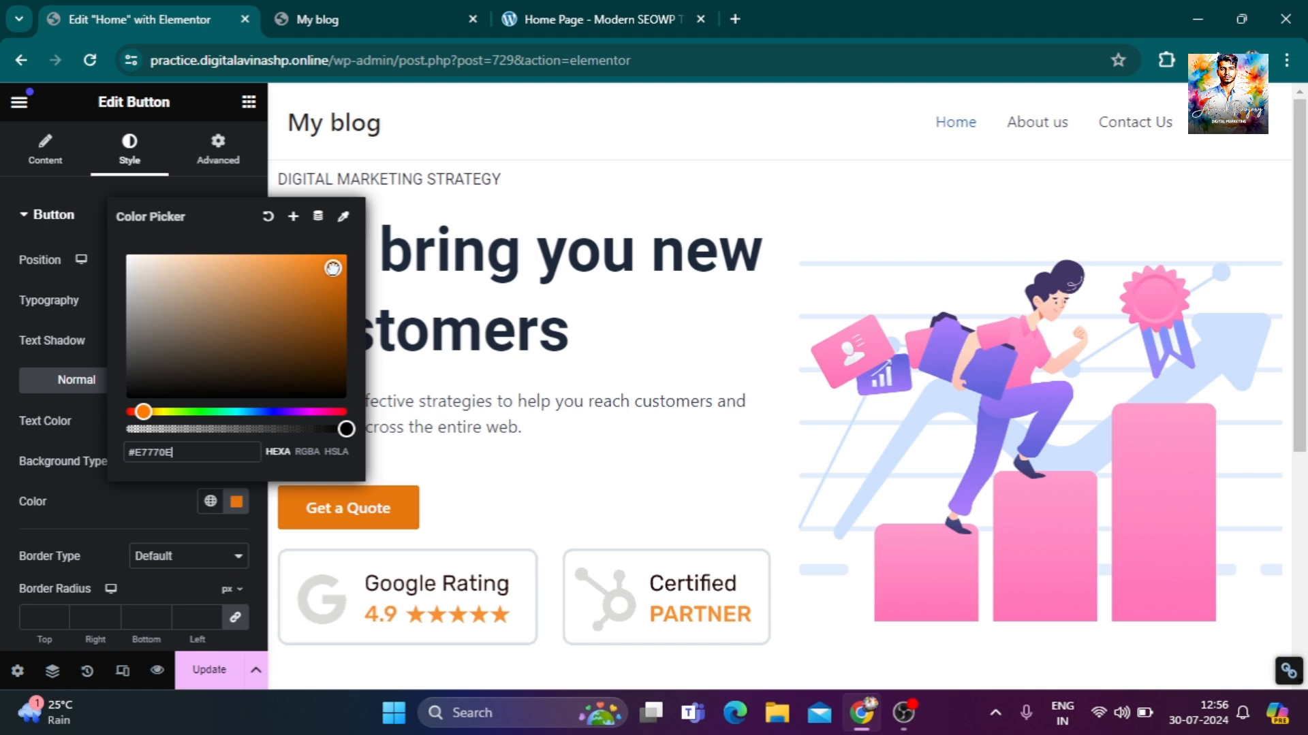
pyautogui.click(79, 410)
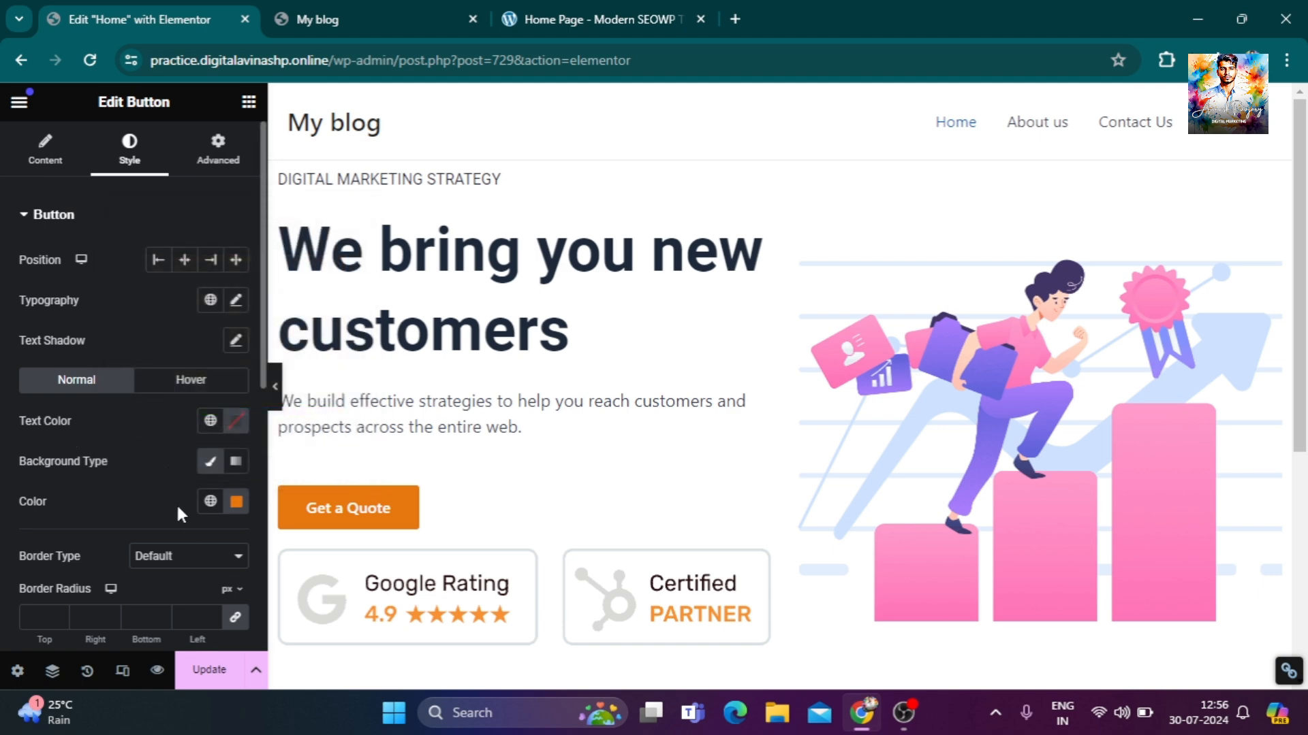
# Round the "Get a Quote" button's corners with a linked border radius of 30 px on all sides.
pyautogui.scroll(-1, 176, 503)
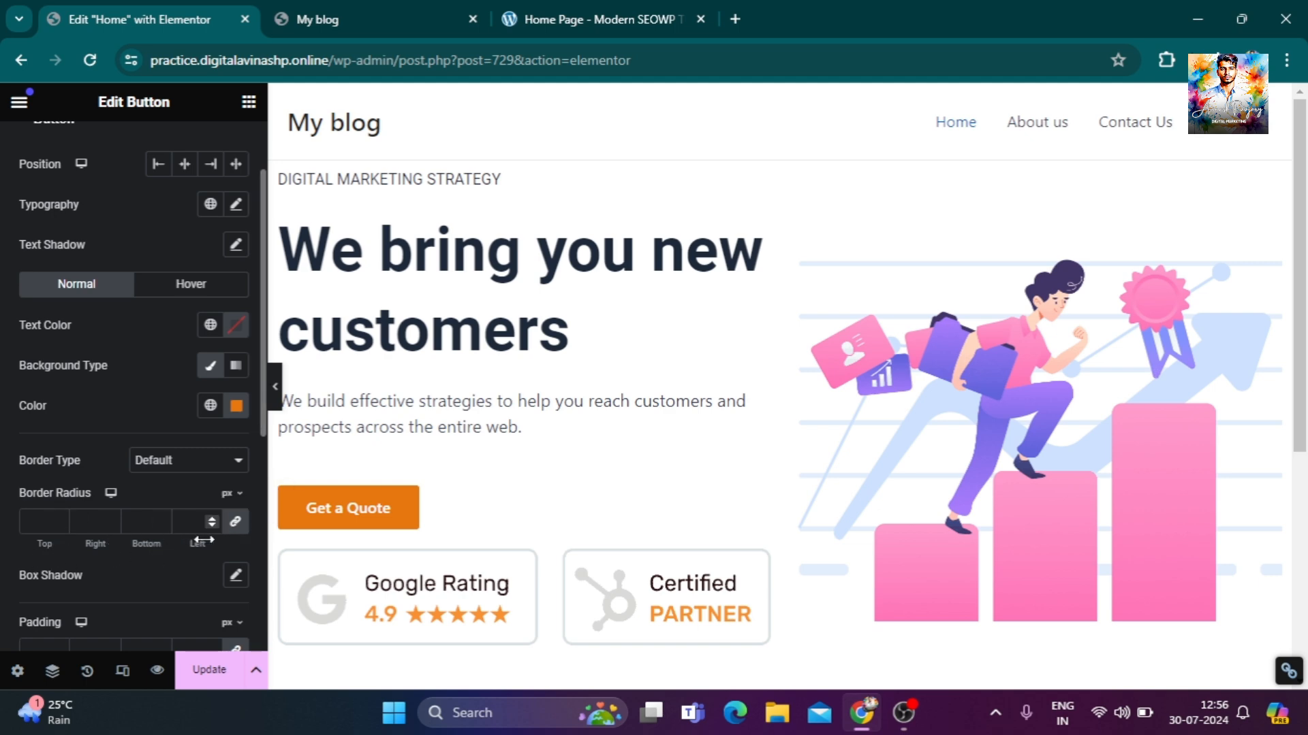
pyautogui.click(59, 518)
pyautogui.moveTo(58, 517); pyautogui.dragTo(58, 517)
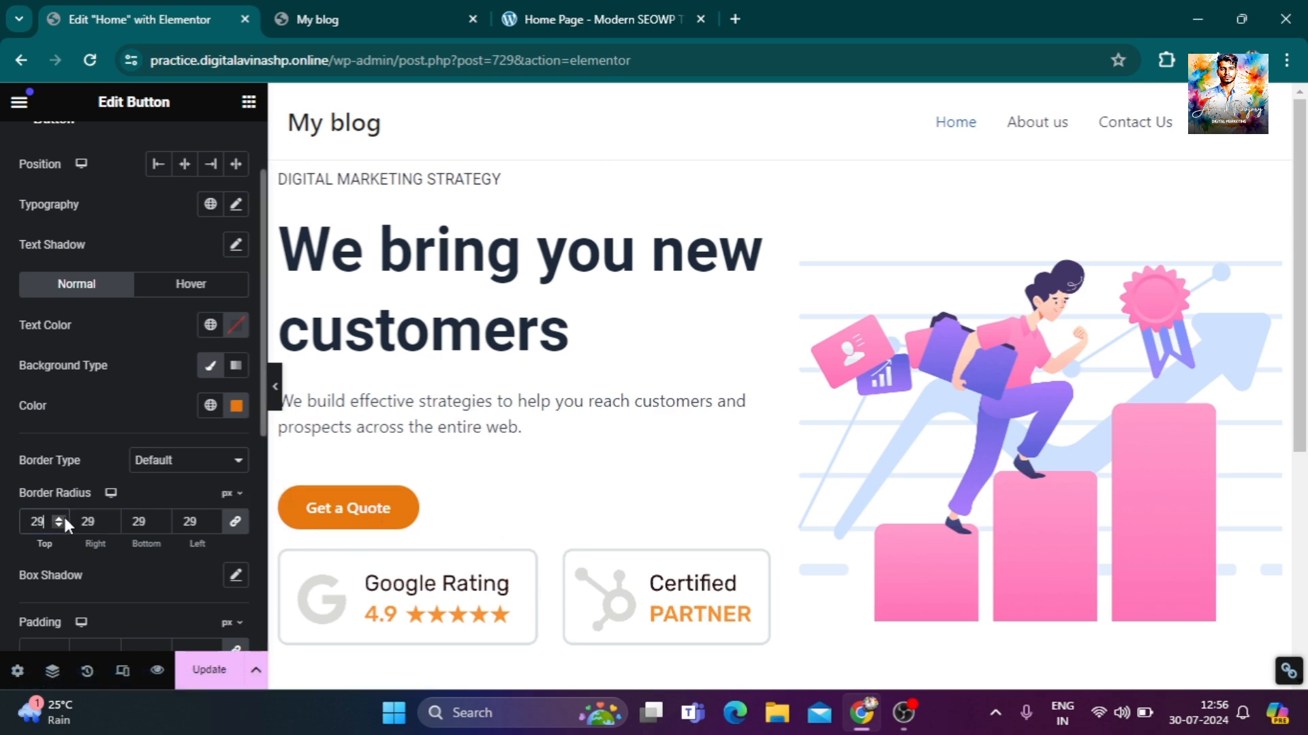
pyautogui.click(60, 517)
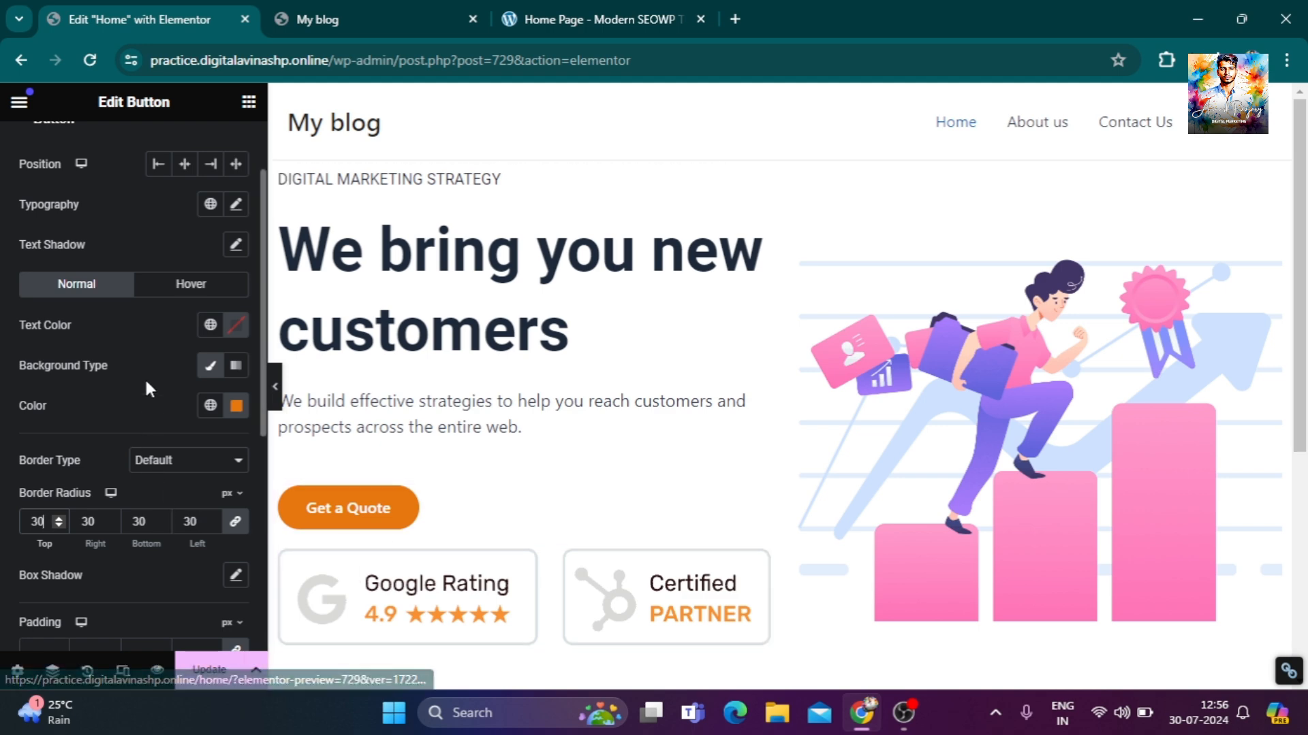
# Set the "Get a Quote" button's hover background color to pink #E916C3 and compare it with the reference site's hover effect.
pyautogui.click(169, 291)
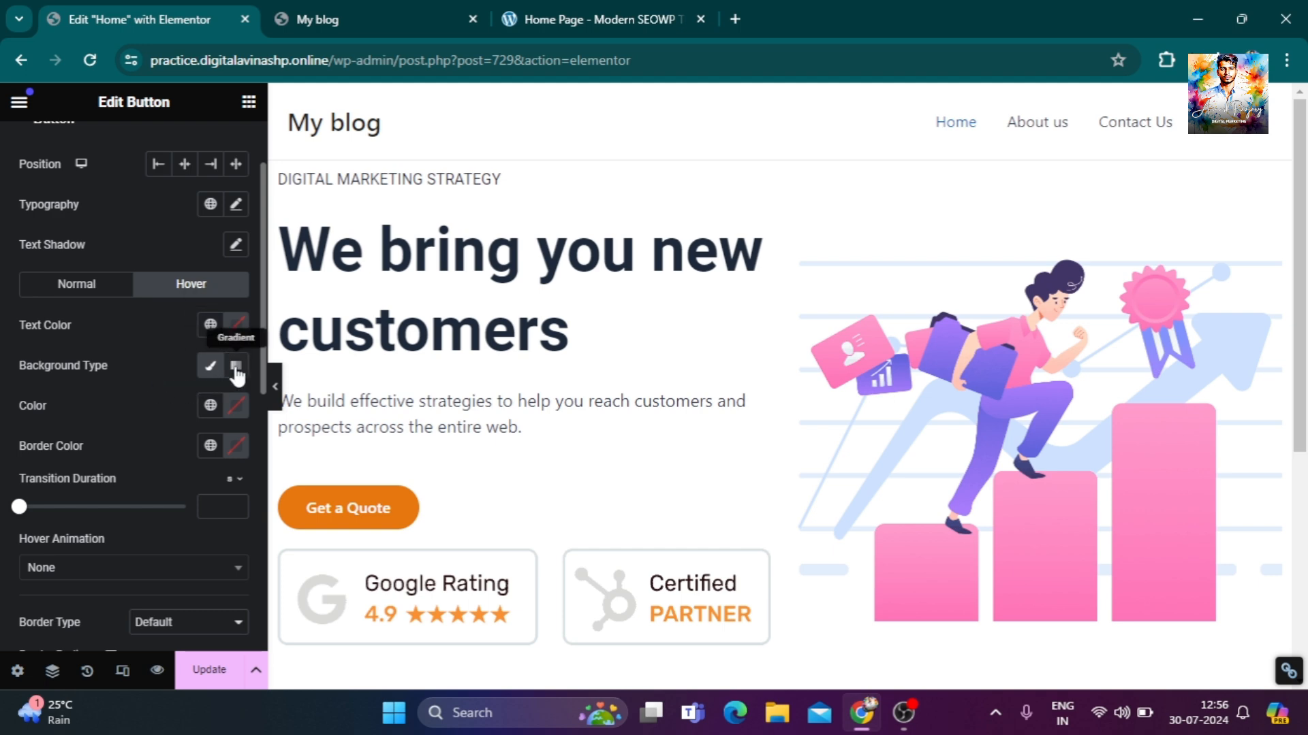
pyautogui.click(238, 409)
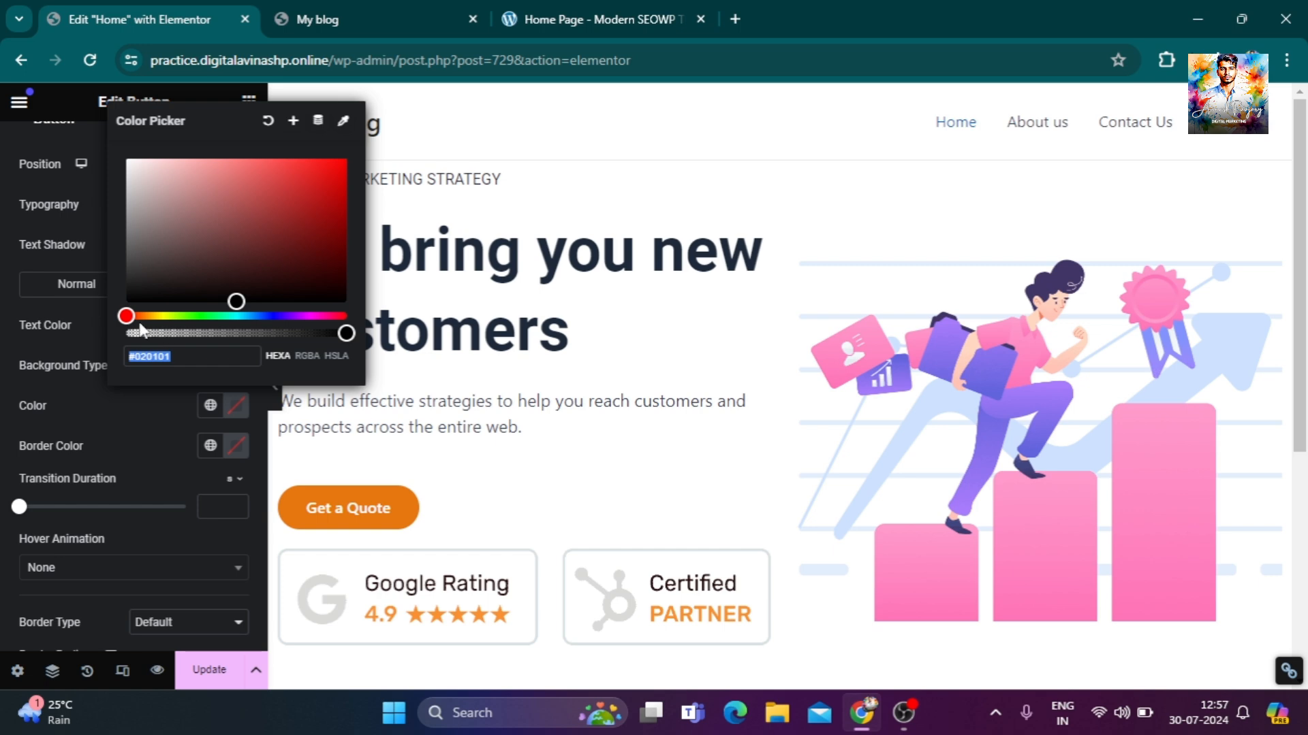
pyautogui.moveTo(126, 316); pyautogui.dragTo(316, 312)
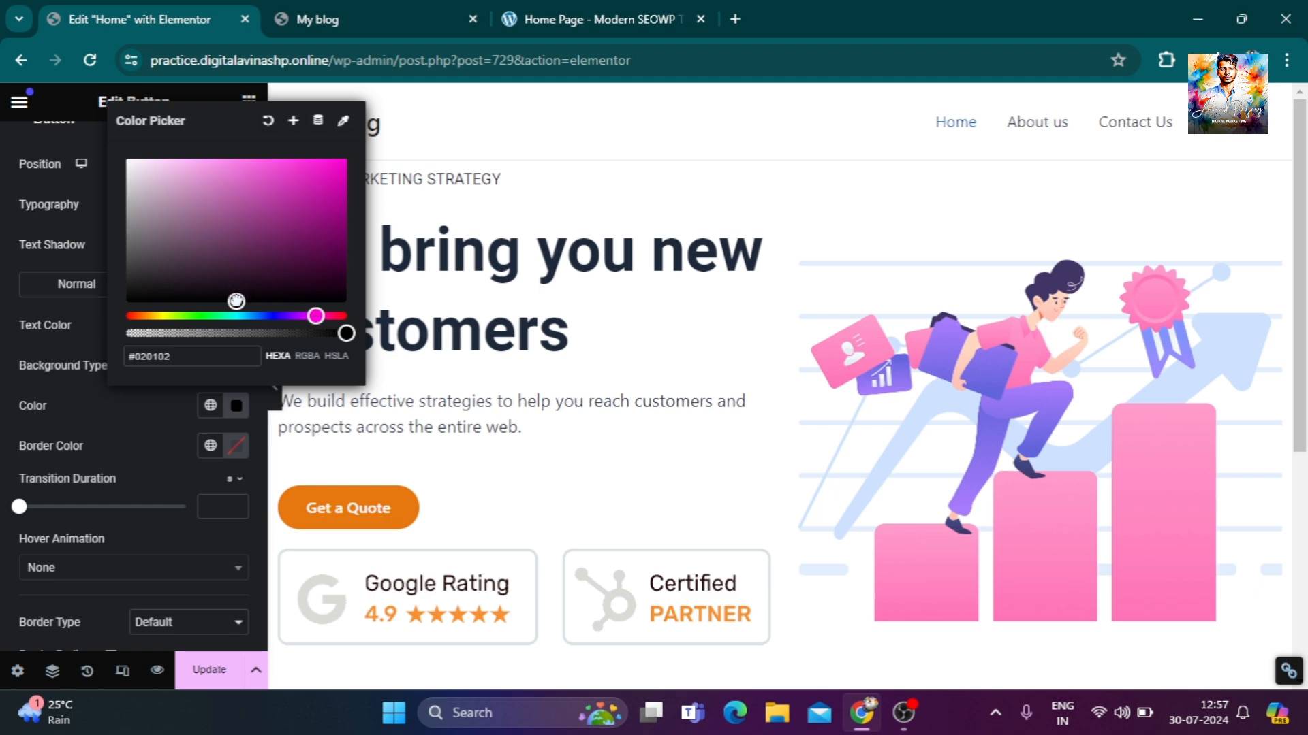
pyautogui.moveTo(236, 300); pyautogui.dragTo(324, 171)
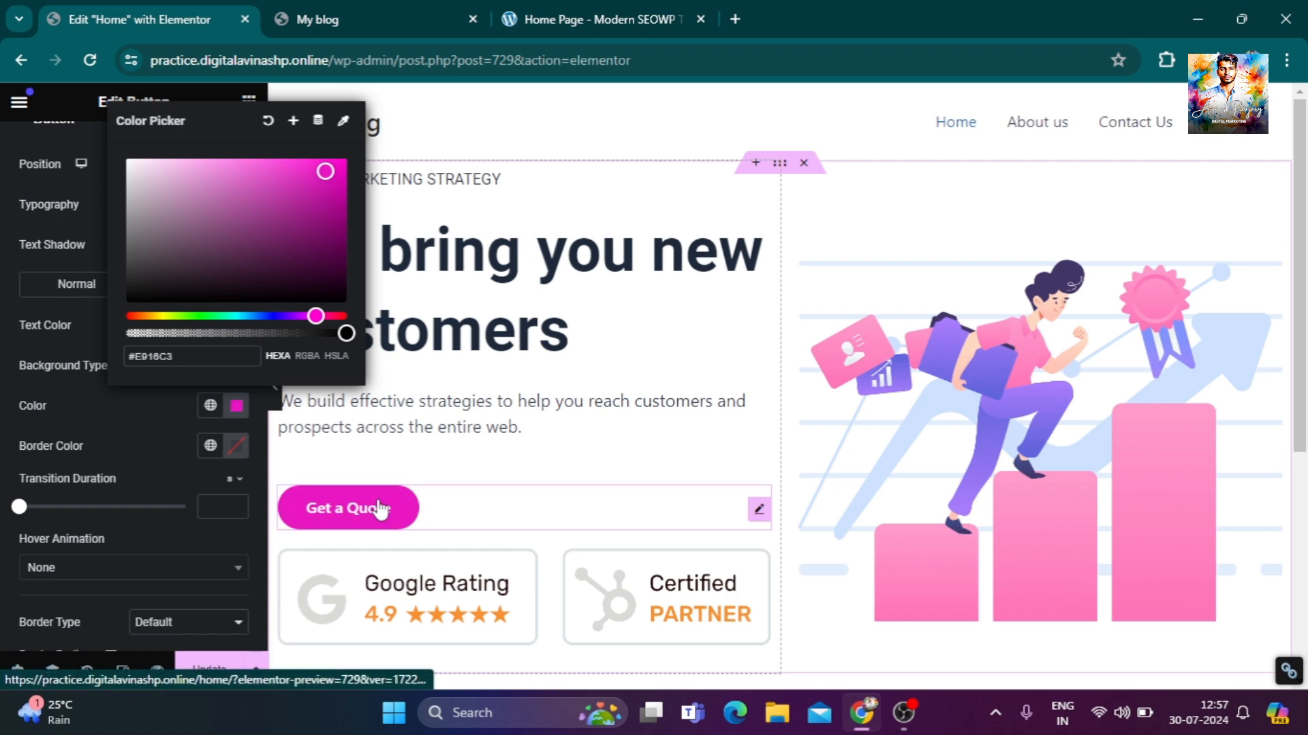
pyautogui.click(587, 10)
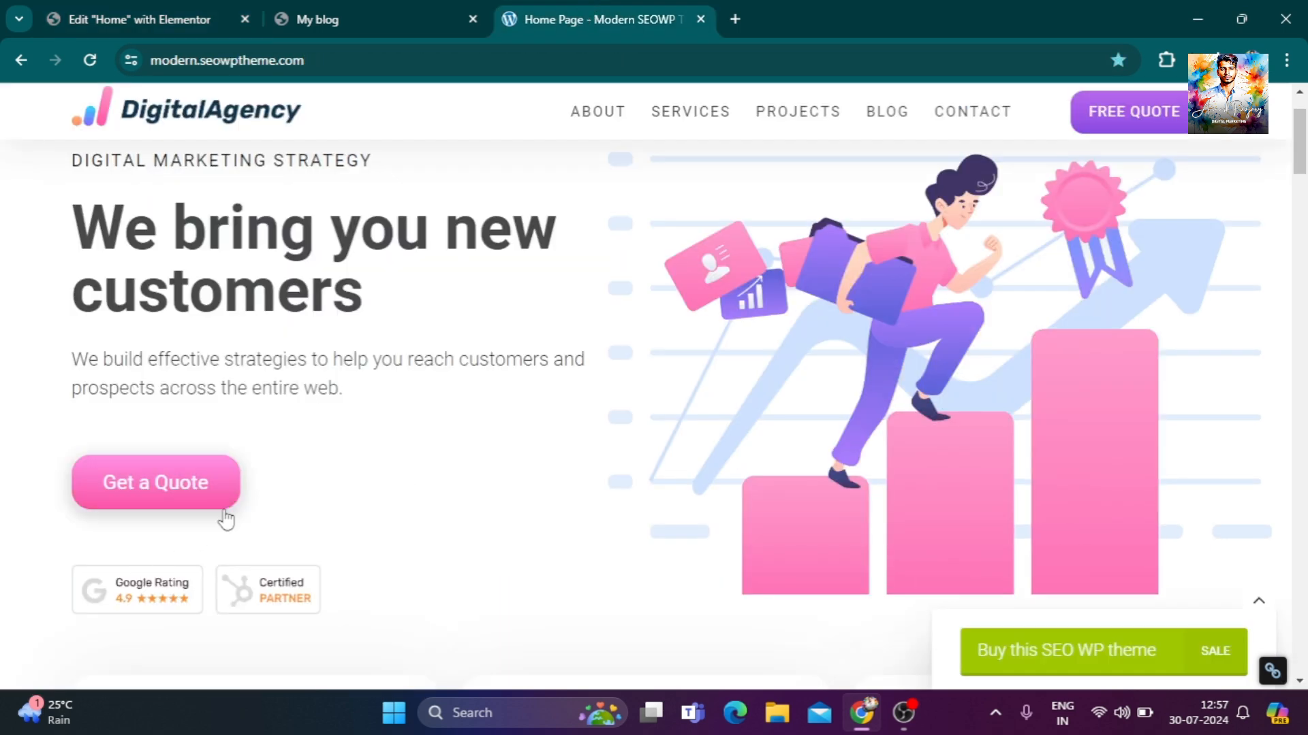
# Compare the "Get a Quote" button's hover effect in the Elementor preview with the reference site's button, and look at the reference's rating badges.
pyautogui.click(181, 13)
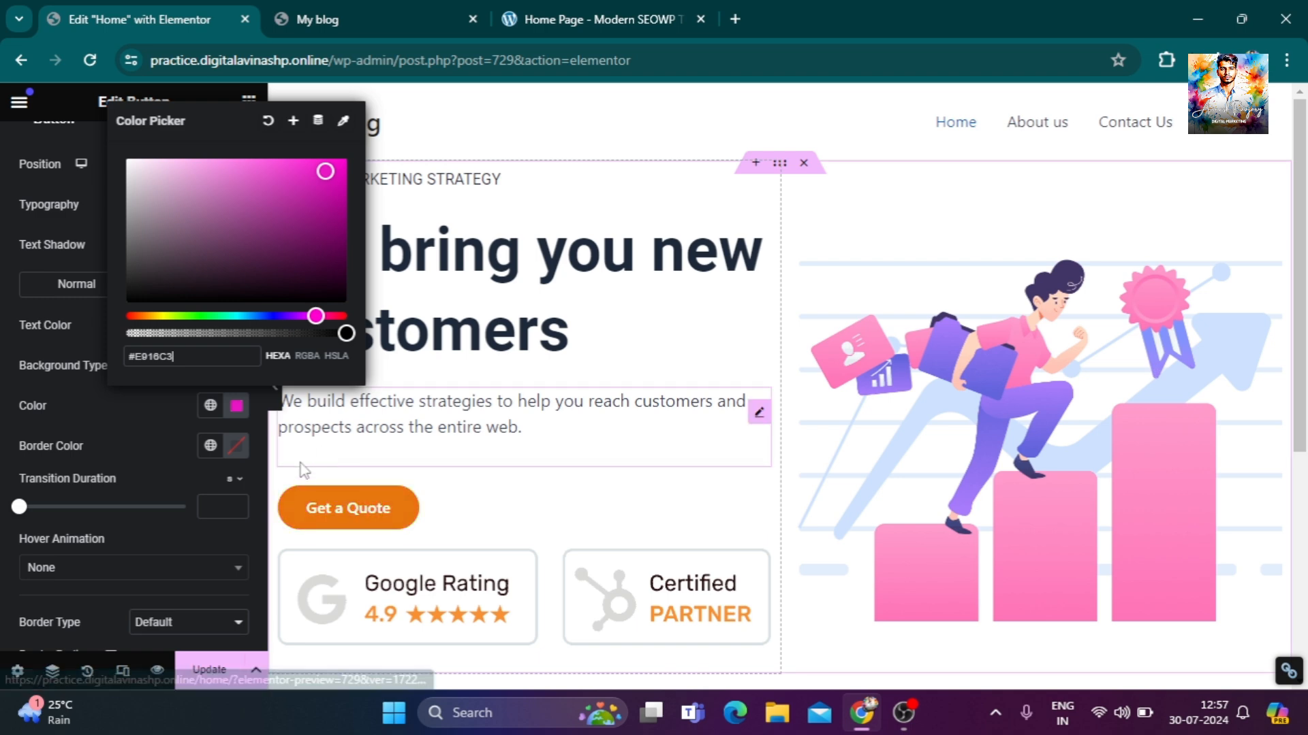
pyautogui.click(294, 485)
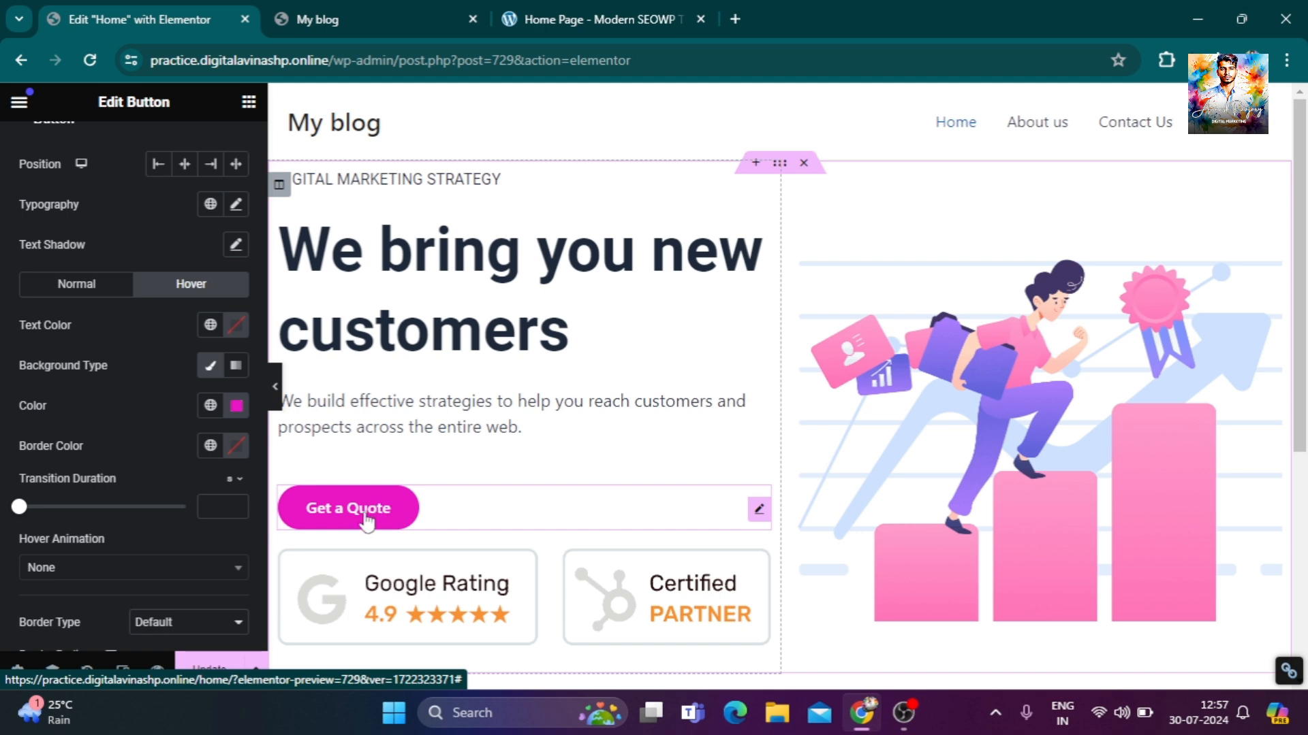
pyautogui.click(521, 15)
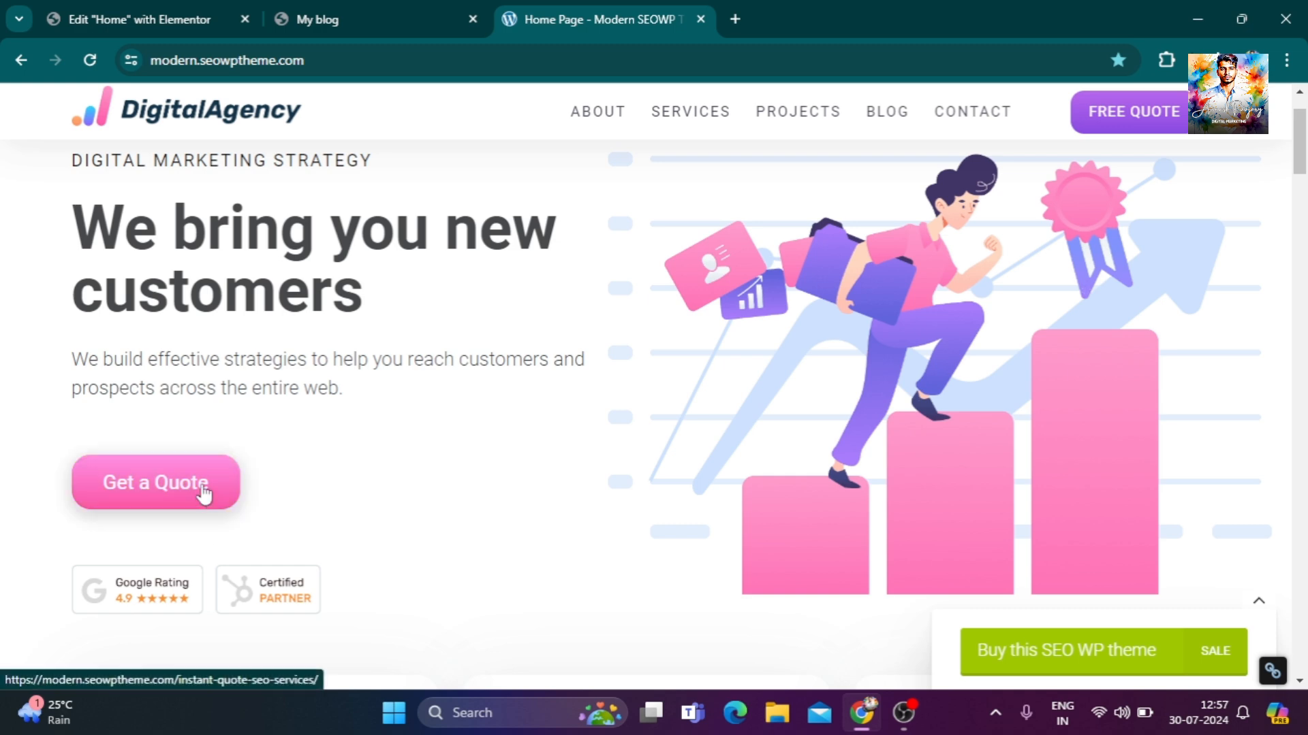
pyautogui.click(130, 29)
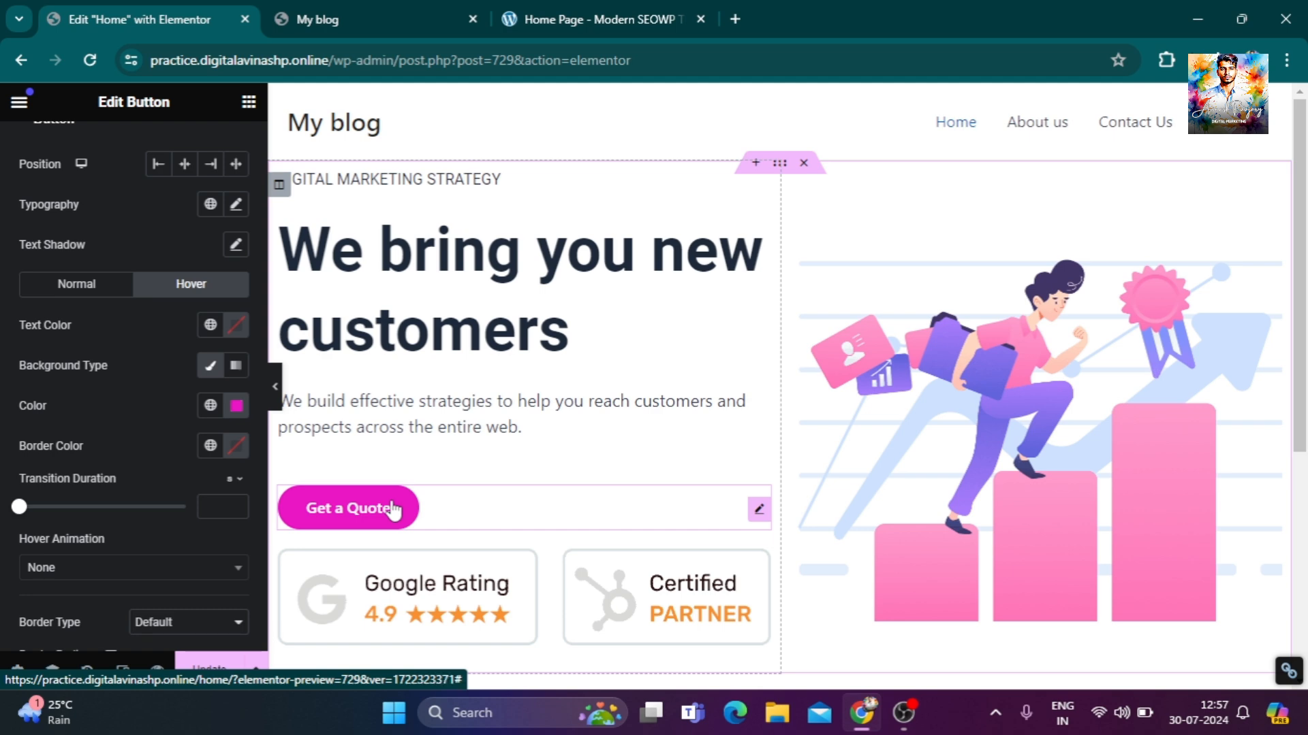
pyautogui.click(574, 20)
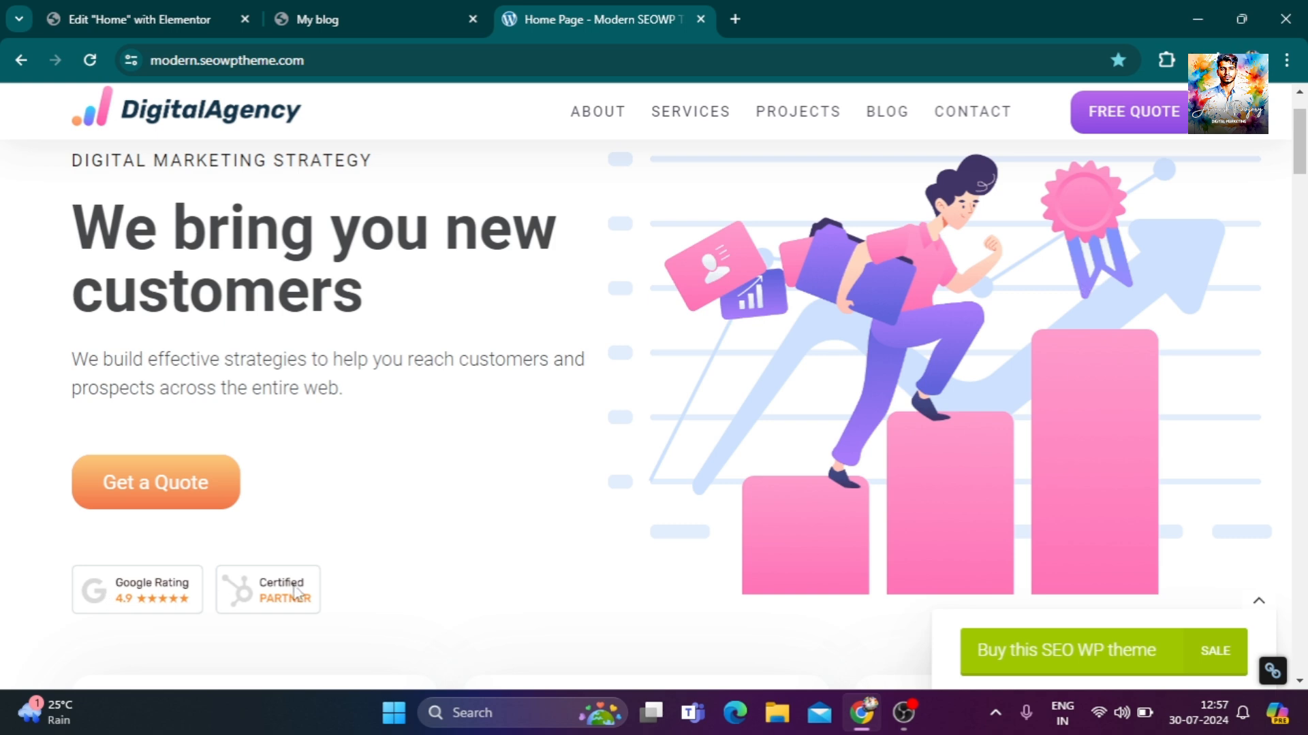
# Try to shrink the Google Rating and Certified Partner badge image with a custom resolution width of 200, and update the page.
pyautogui.click(139, 19)
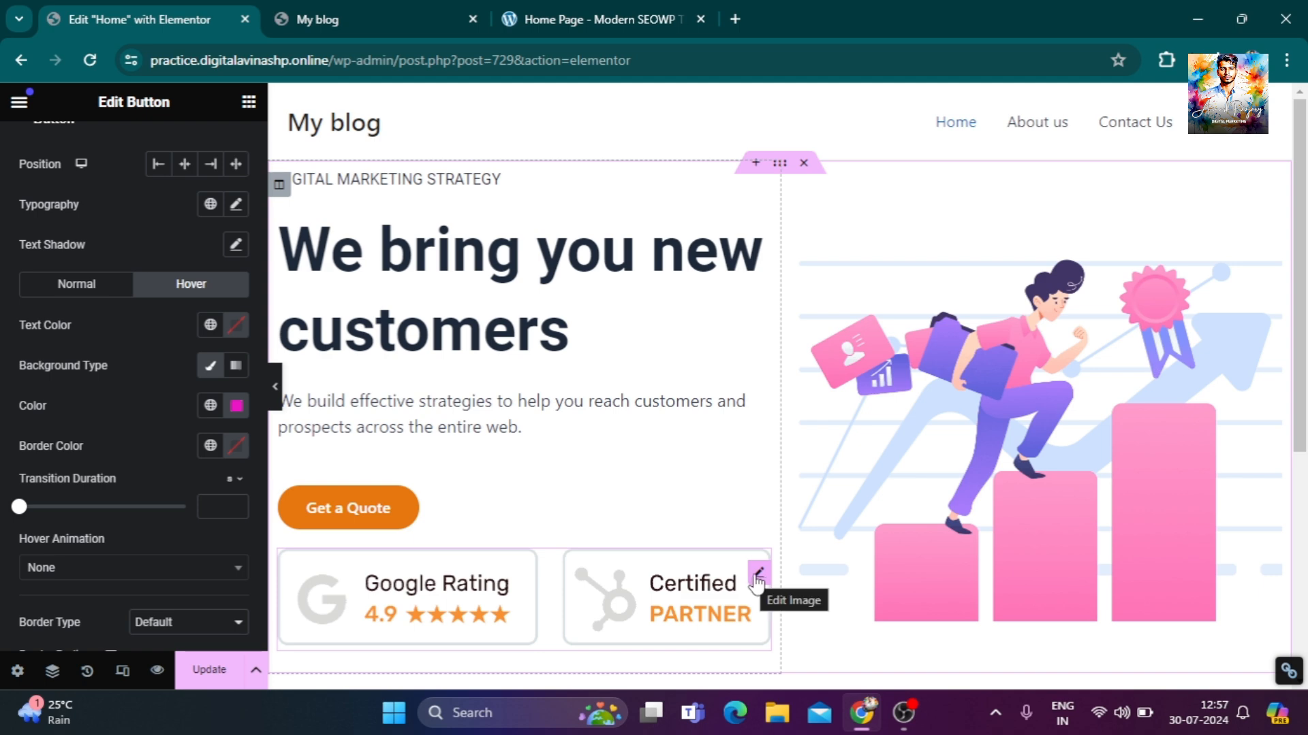
pyautogui.rightClick(755, 577)
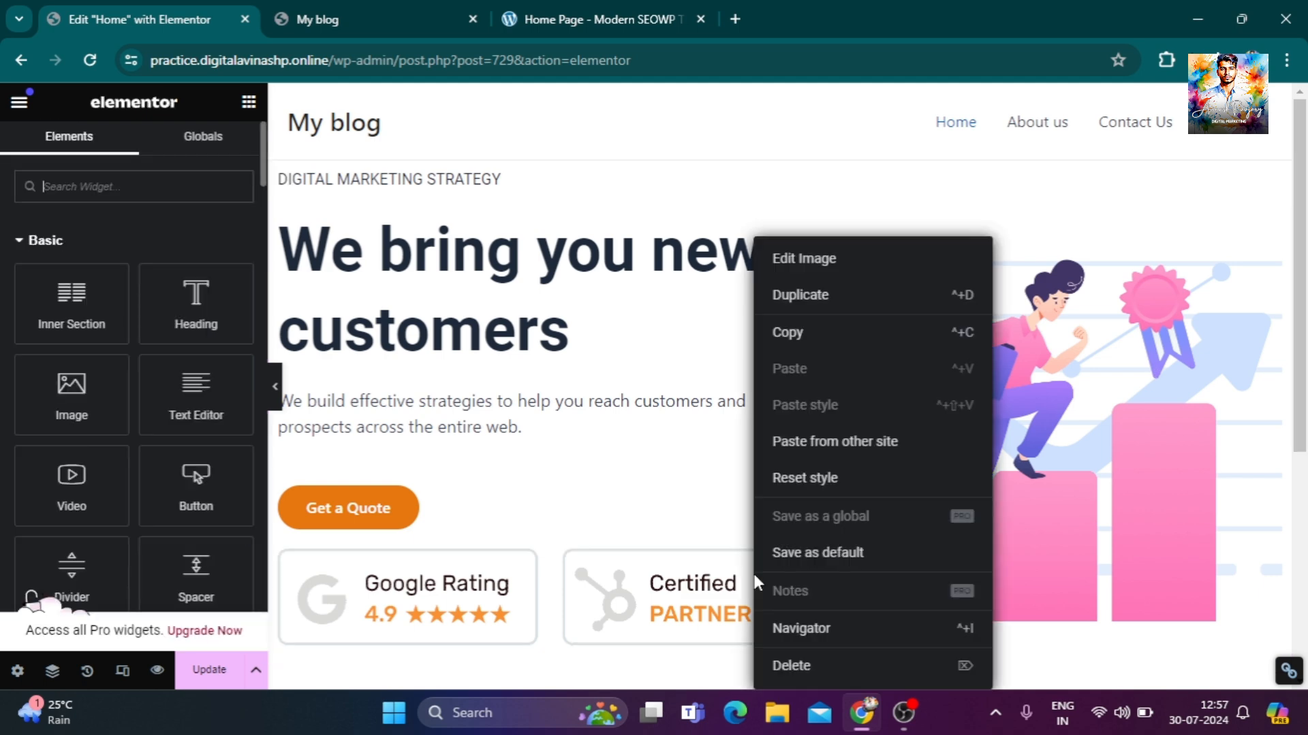
pyautogui.click(817, 274)
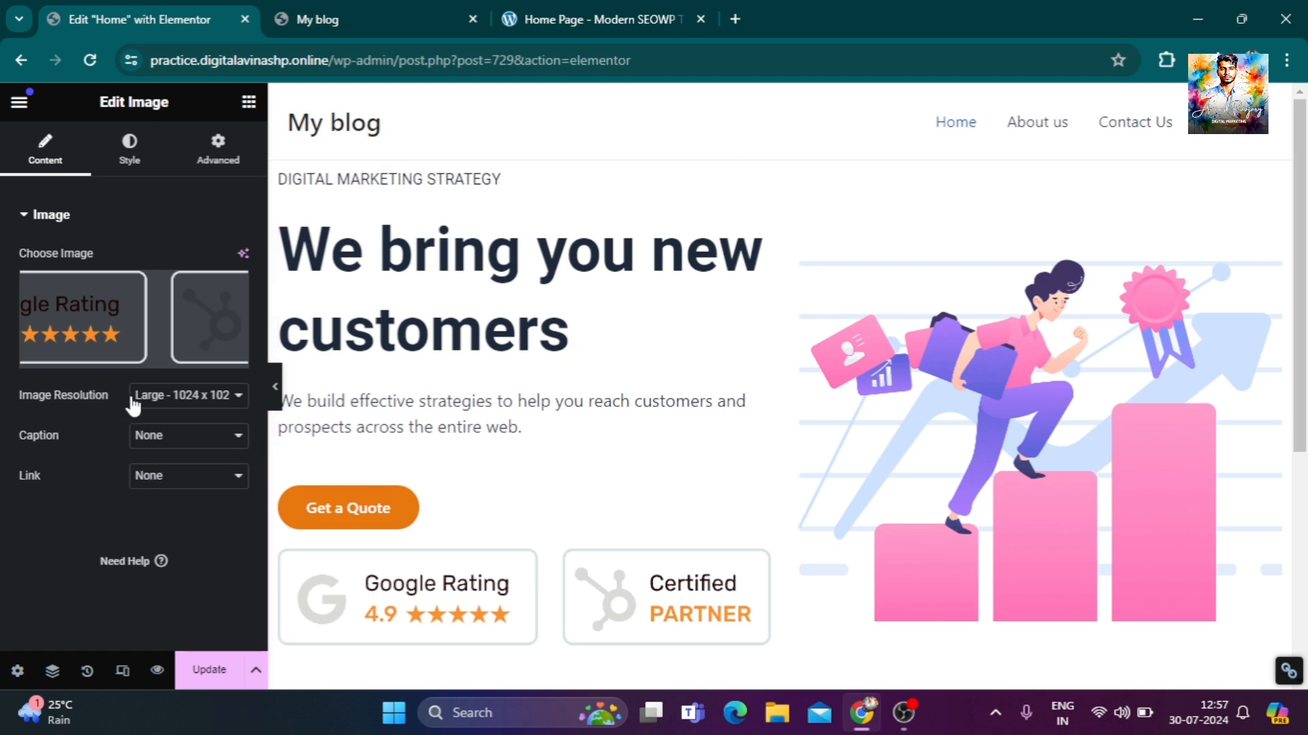
pyautogui.click(203, 401)
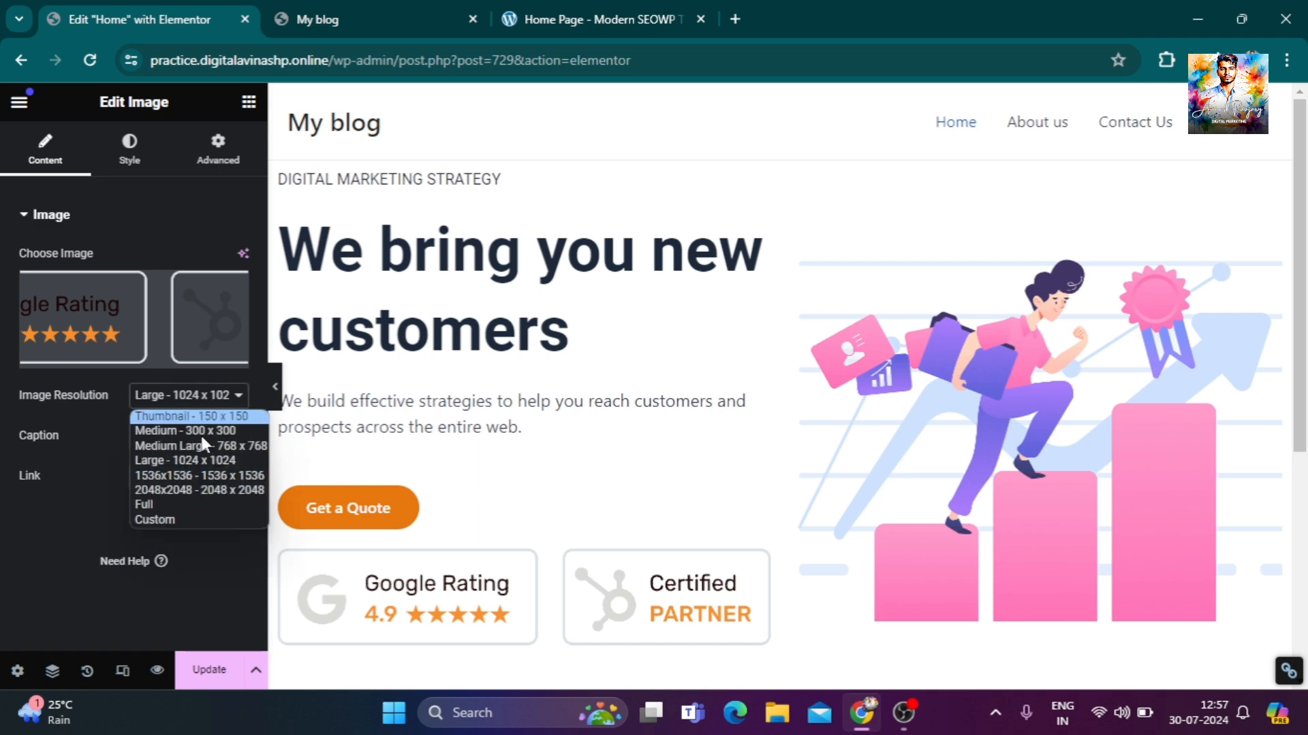
pyautogui.click(187, 521)
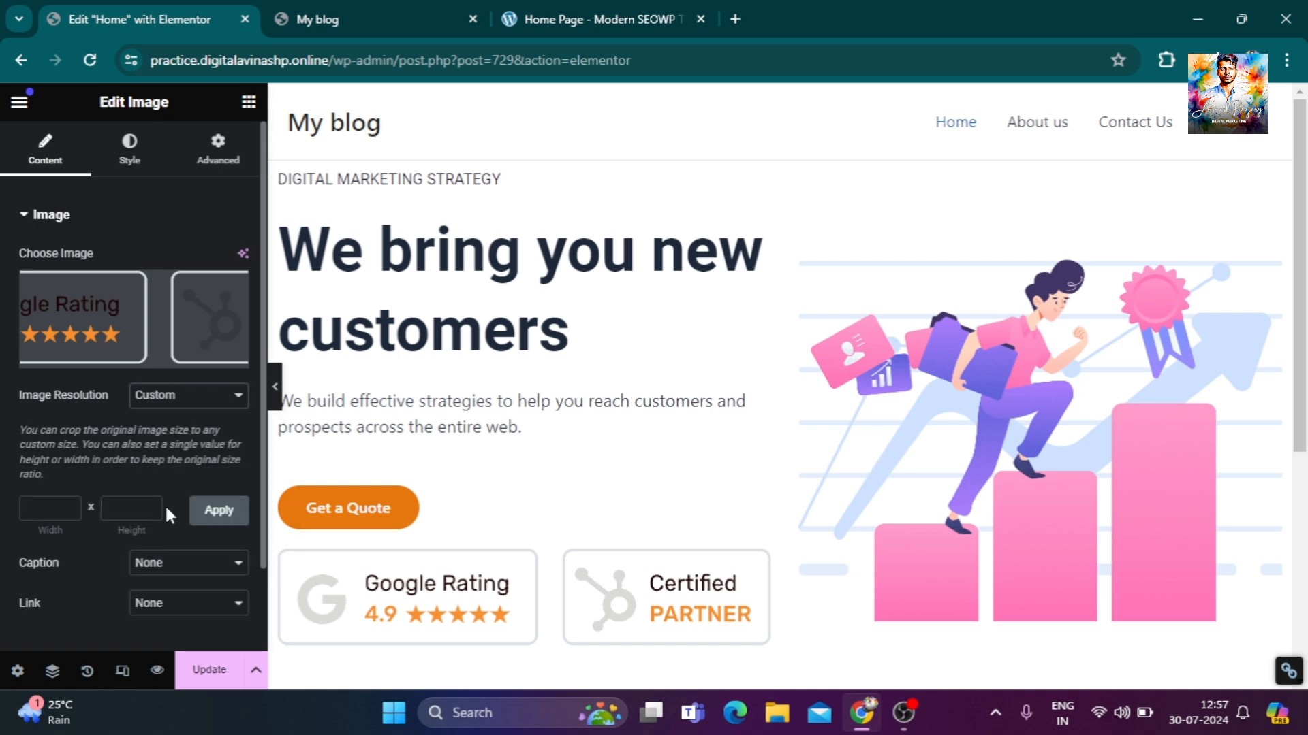
pyautogui.click(56, 505)
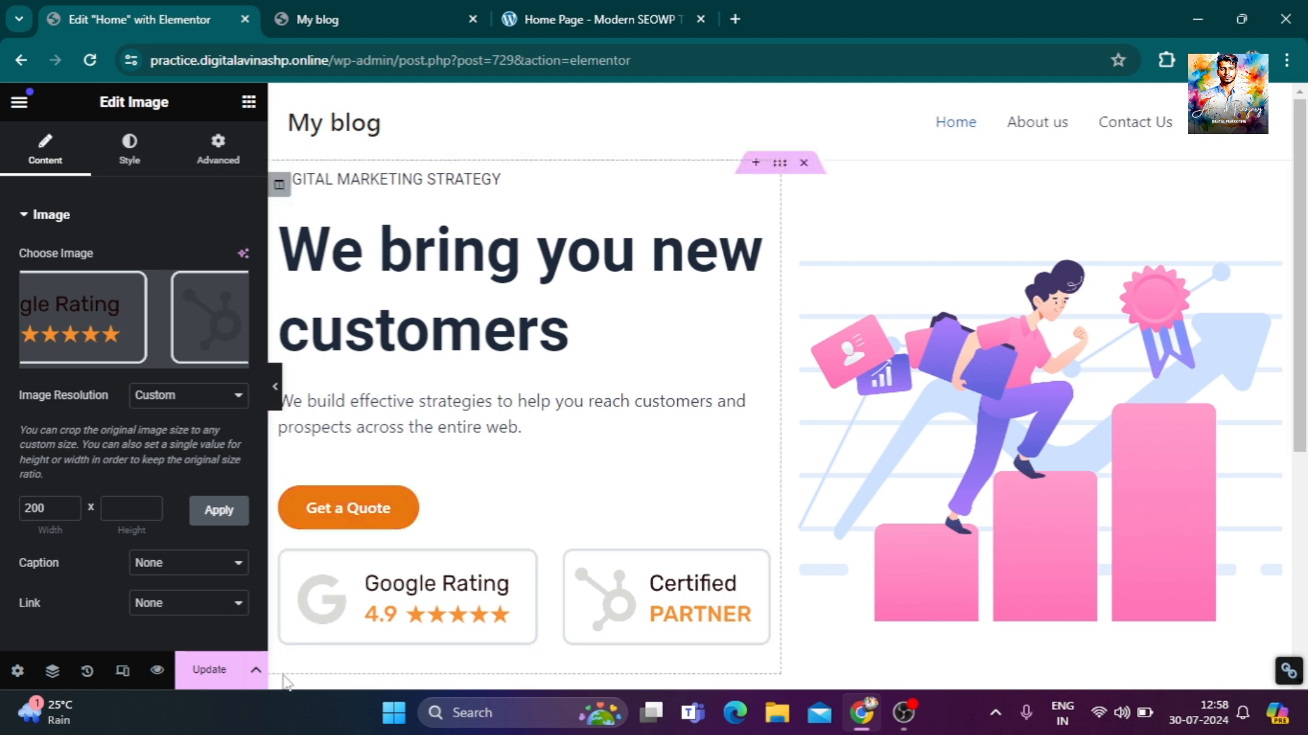
pyautogui.click(222, 674)
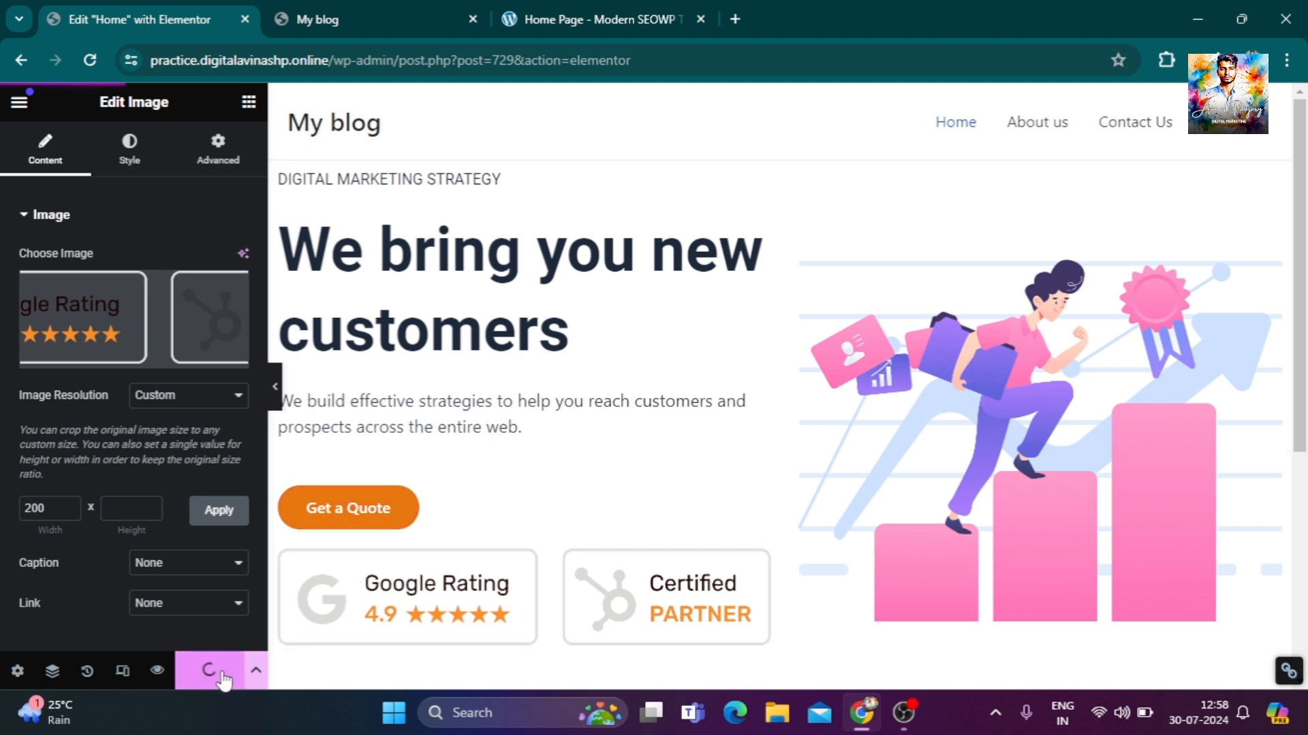
# Reload the live blog page and check the "Get a Quote" button and the badge image beneath it.
pyautogui.click(395, 13)
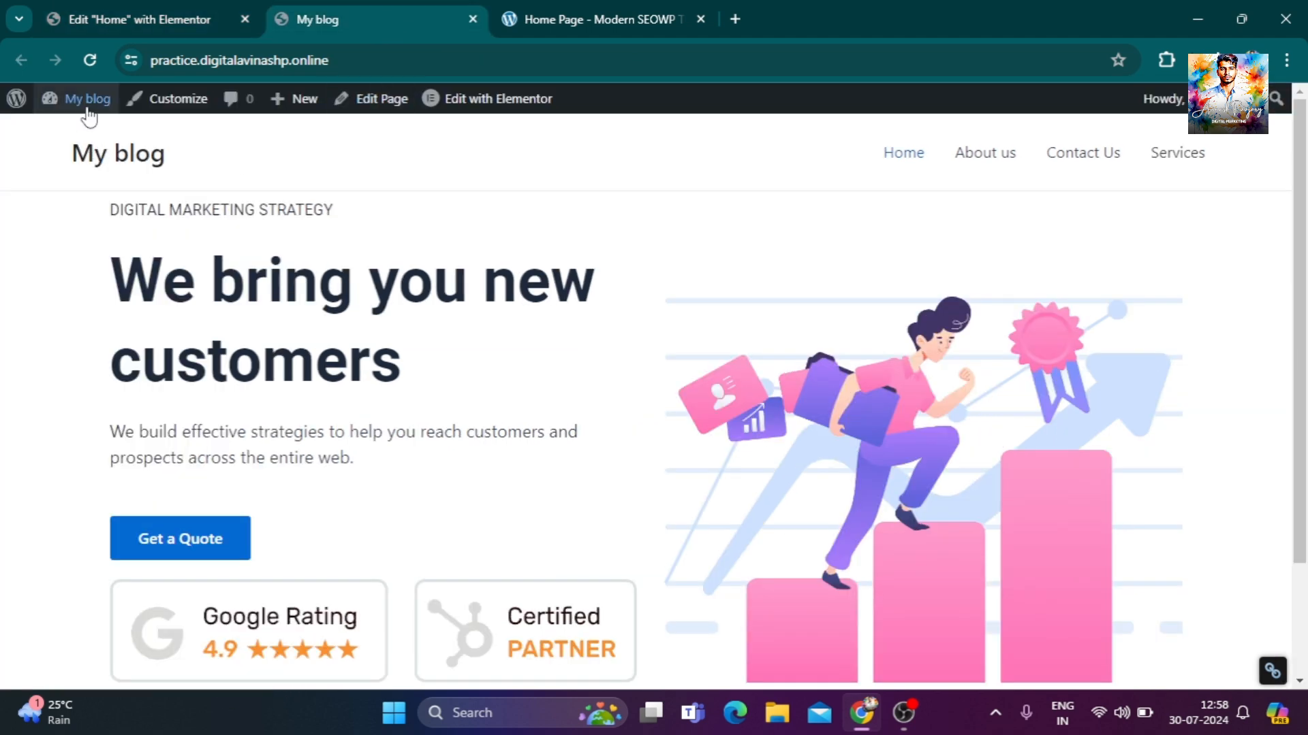
pyautogui.click(90, 61)
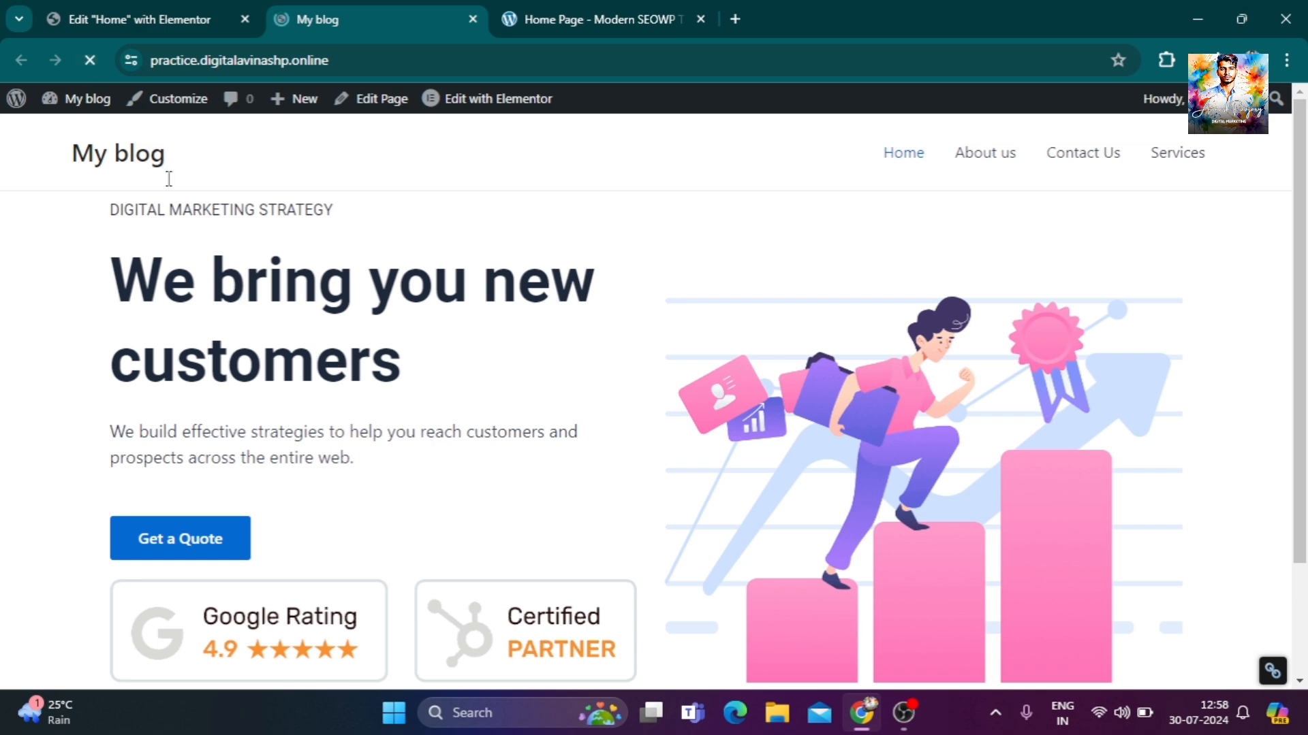
pyautogui.scroll(-1, 395, 240)
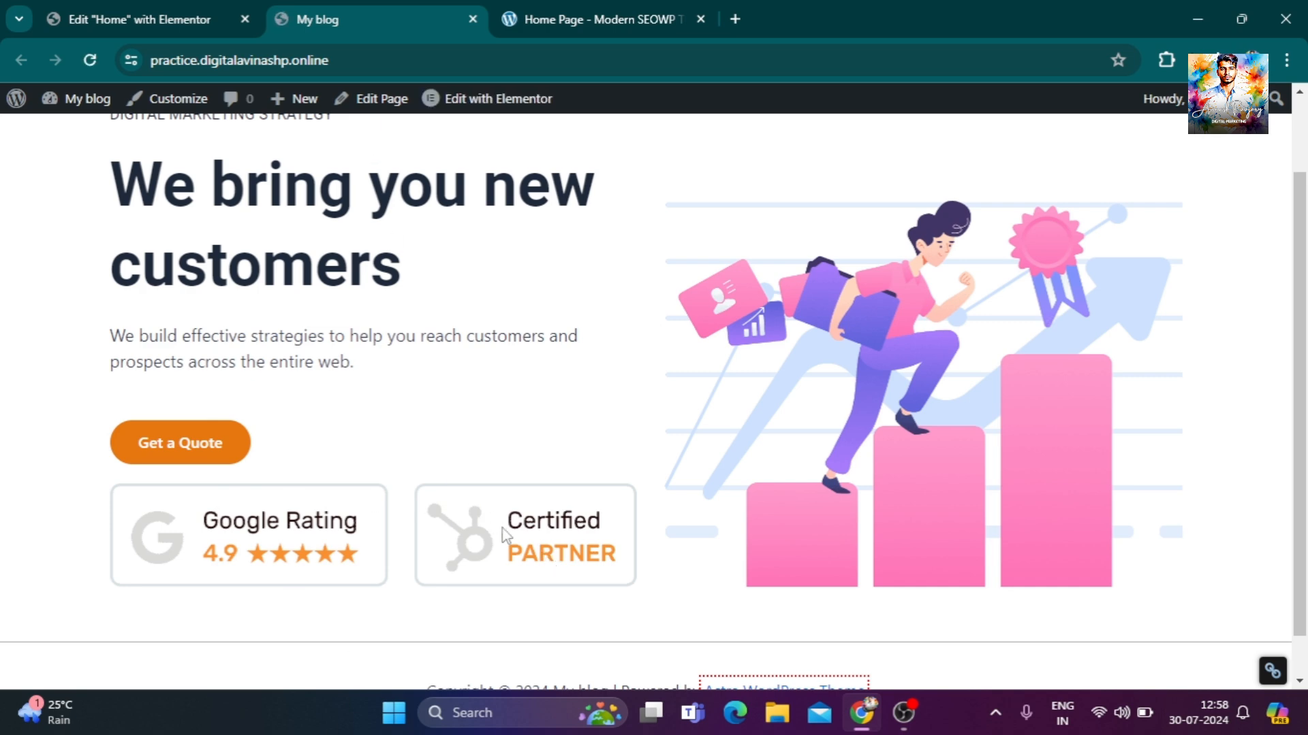
# Set the badge image's custom resolution width to 250 in Elementor and apply the size.
pyautogui.click(140, 19)
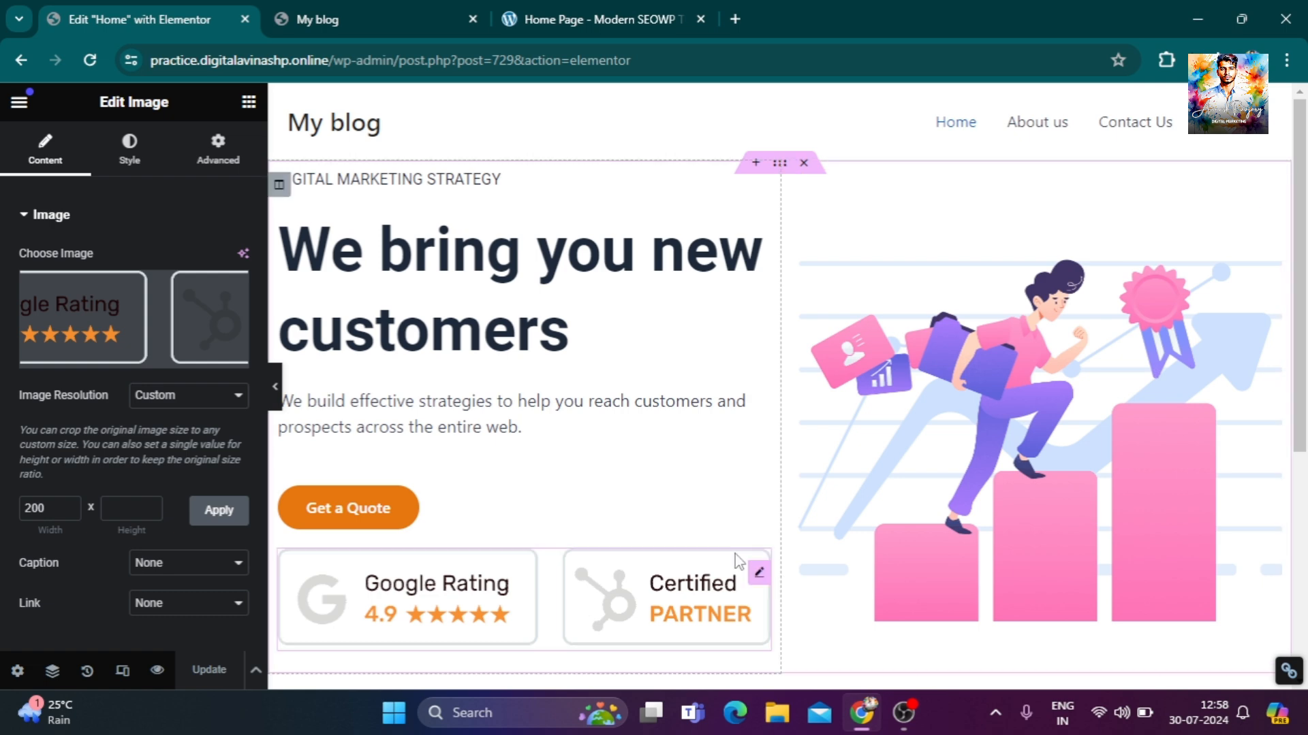
pyautogui.rightClick(751, 575)
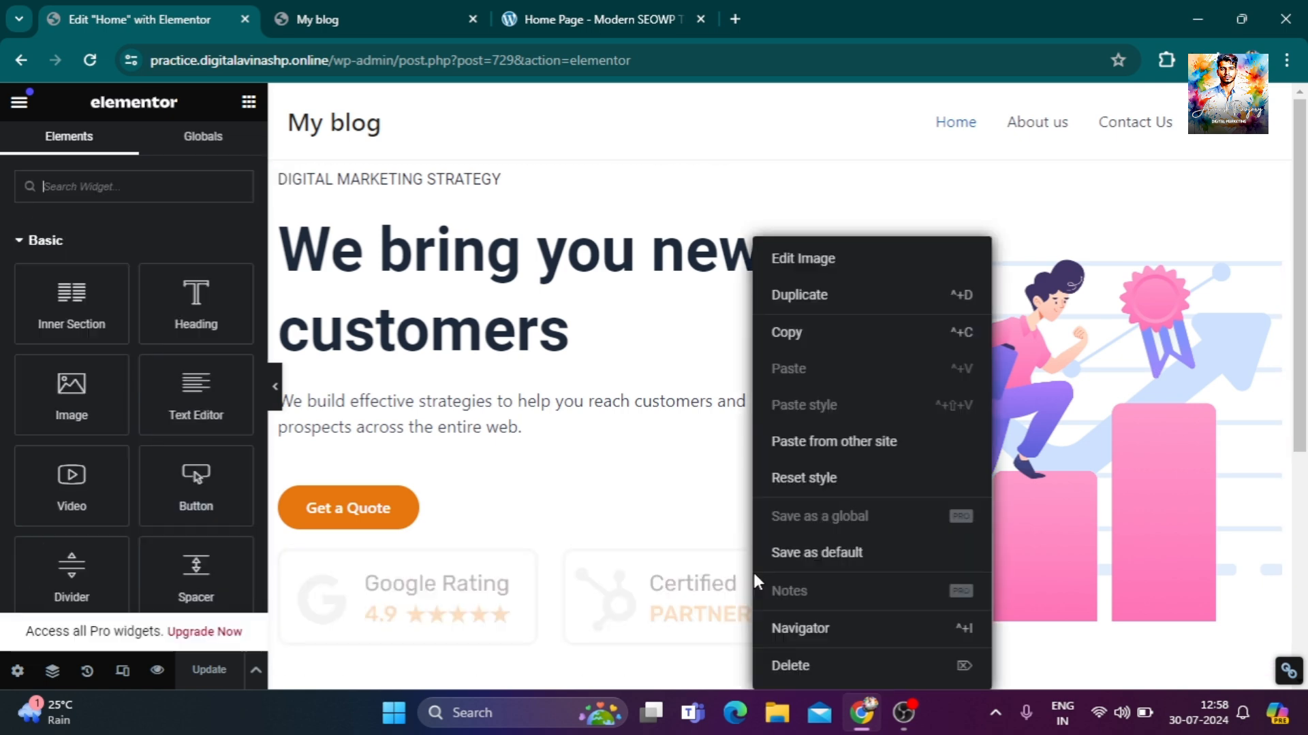
pyautogui.click(794, 264)
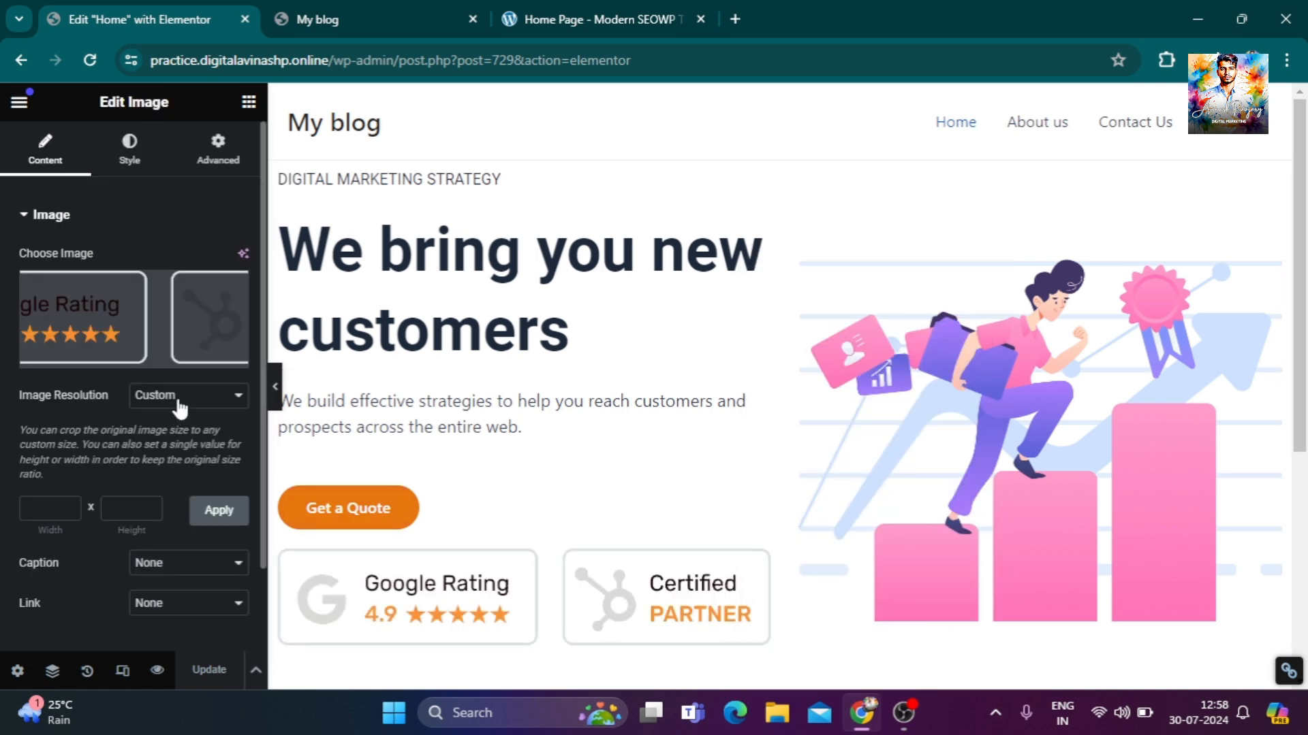
pyautogui.click(193, 397)
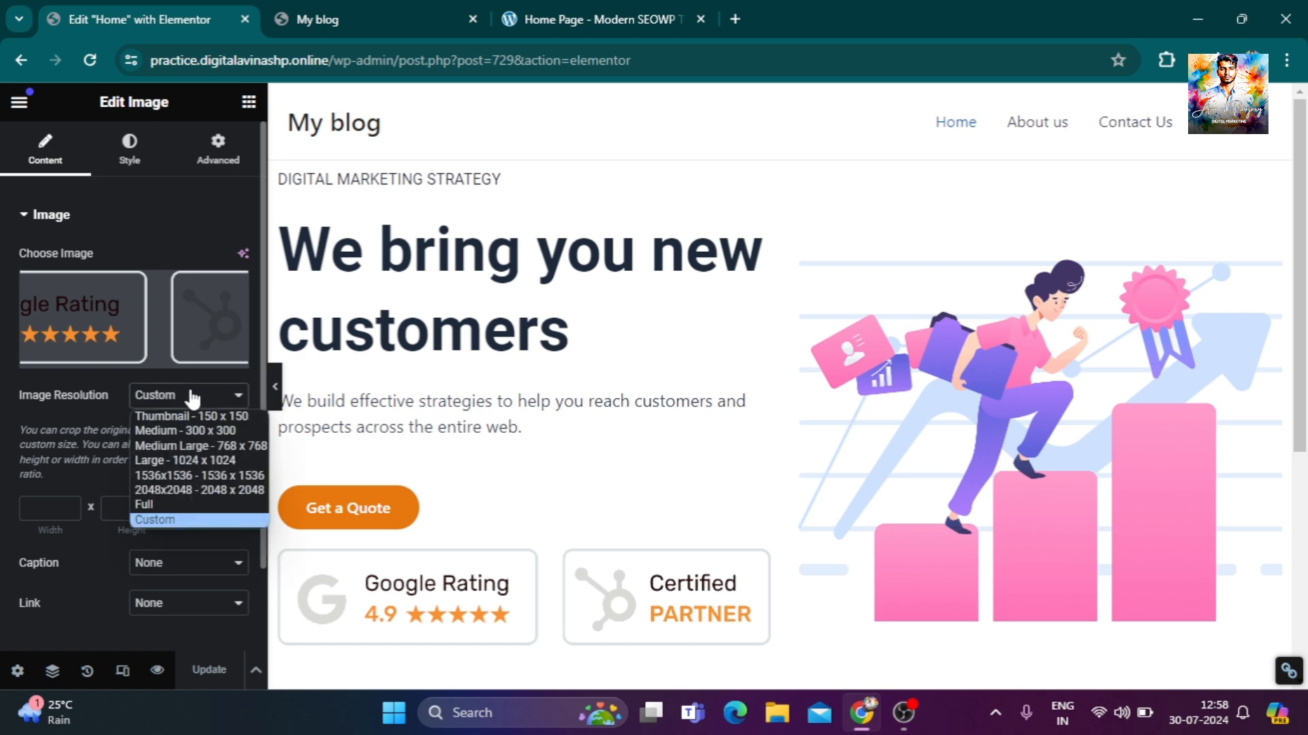
pyautogui.click(60, 510)
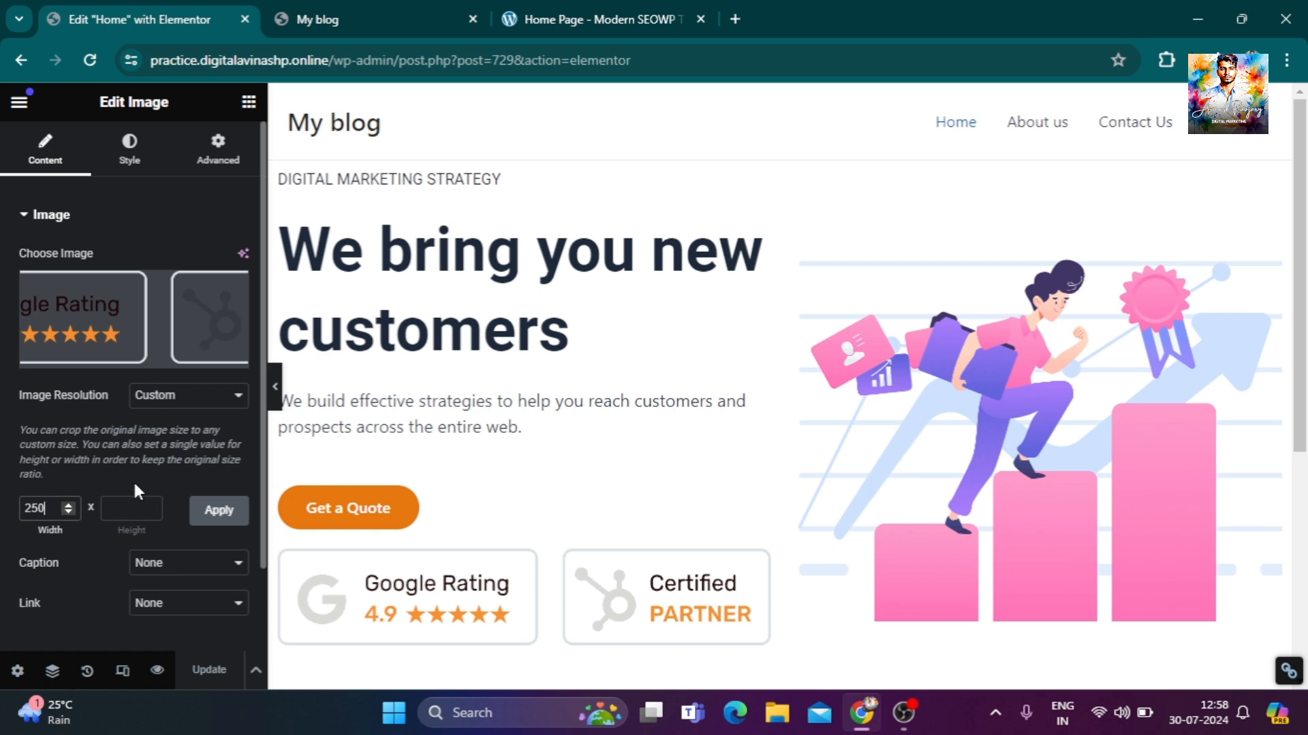
pyautogui.click(227, 519)
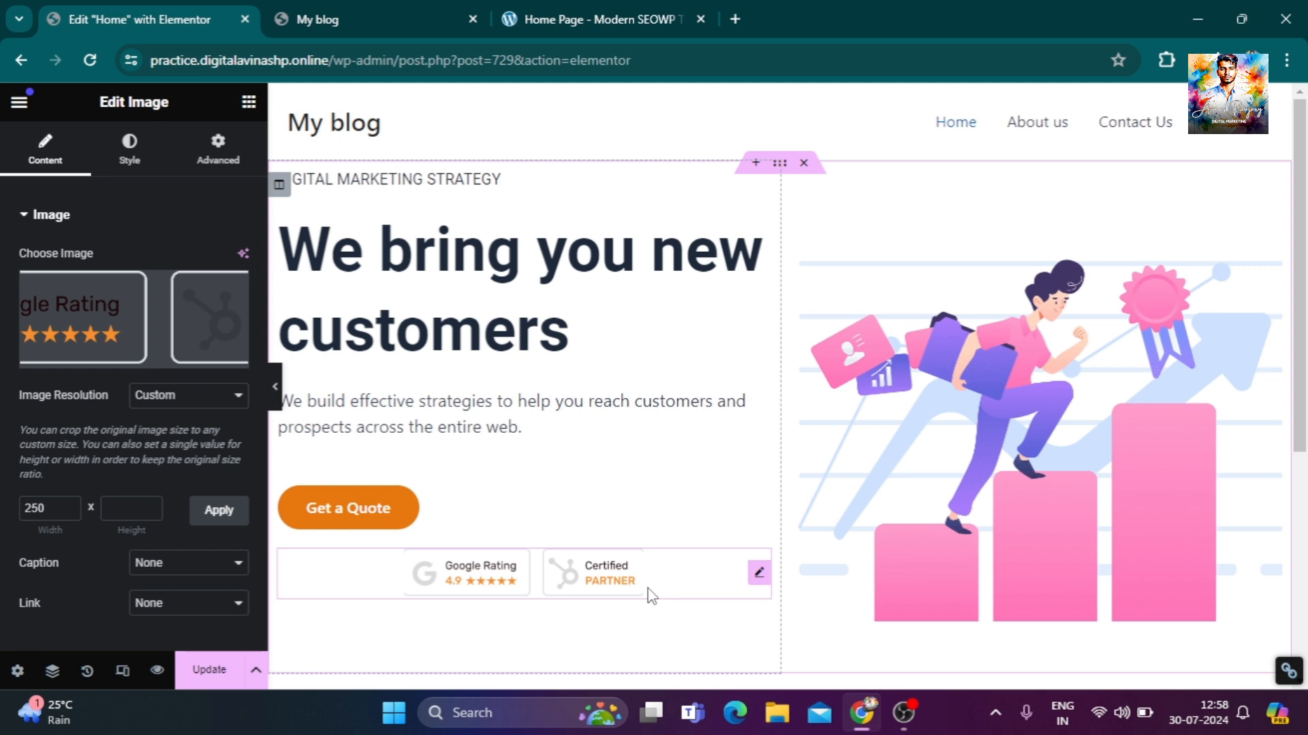
# Align the badge image to the left beneath the "Get a Quote" button.
pyautogui.scroll(-2, 82, 518)
pyautogui.scroll(2, 113, 533)
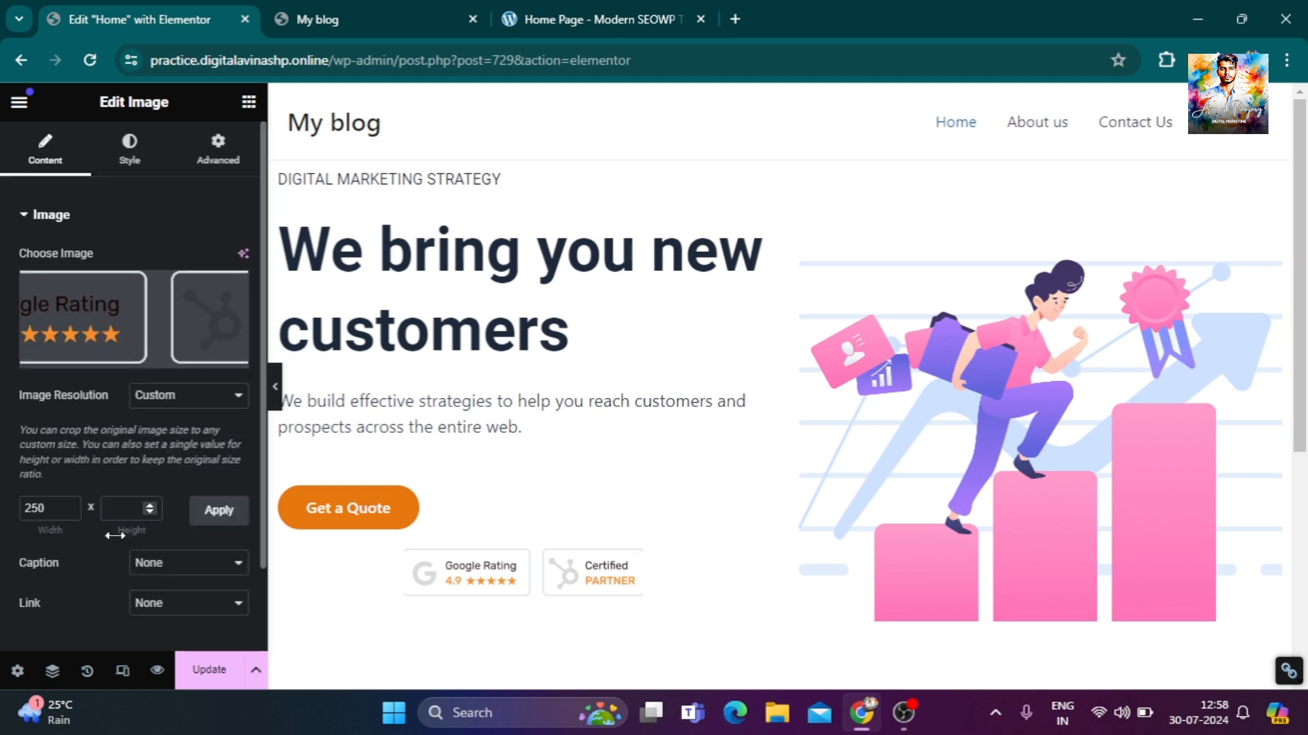
pyautogui.click(125, 146)
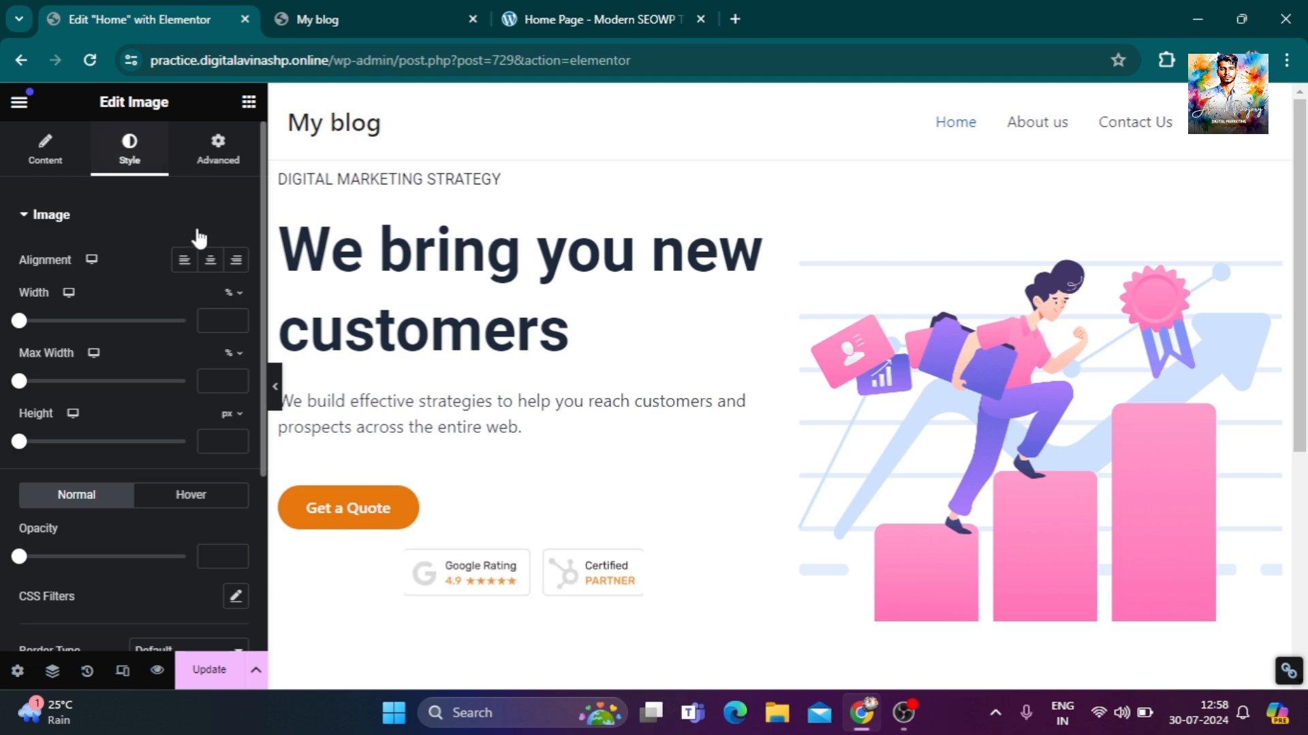
pyautogui.click(183, 267)
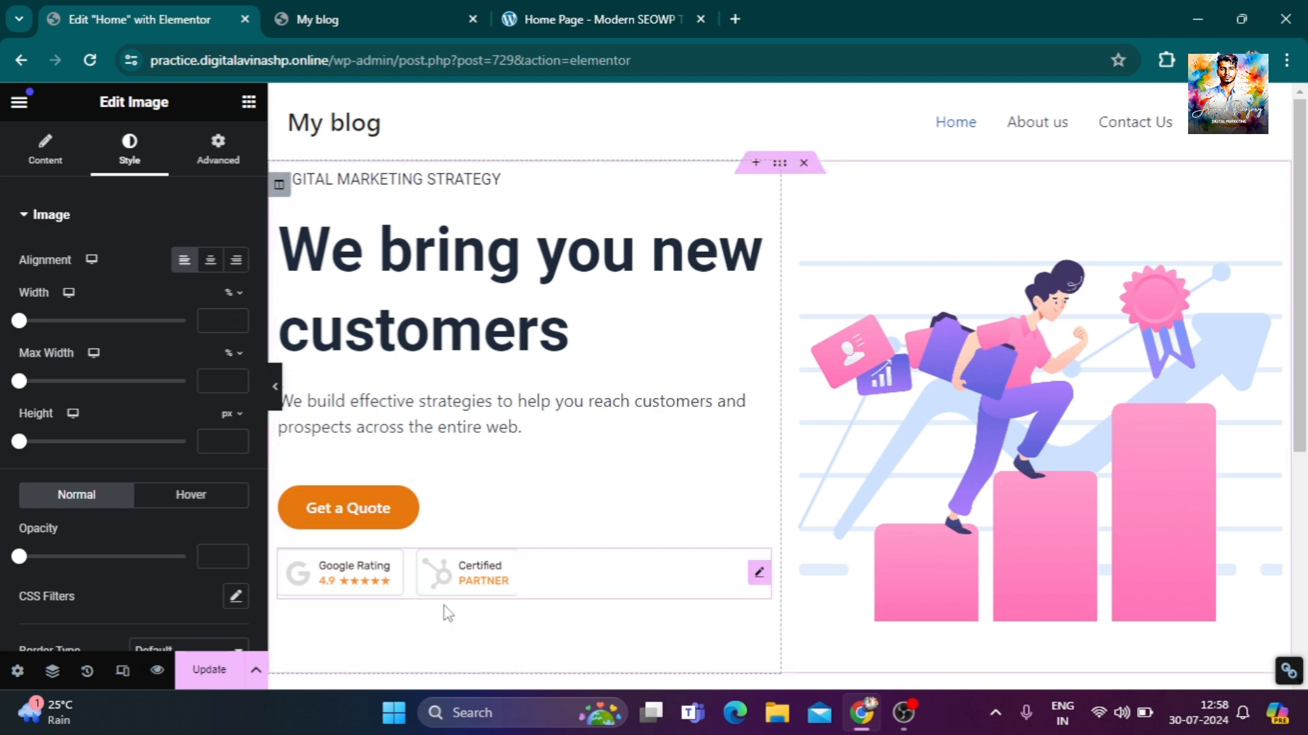
# Examine the reference site's hero section for its badge placement, spacing and illustration.
pyautogui.click(610, 30)
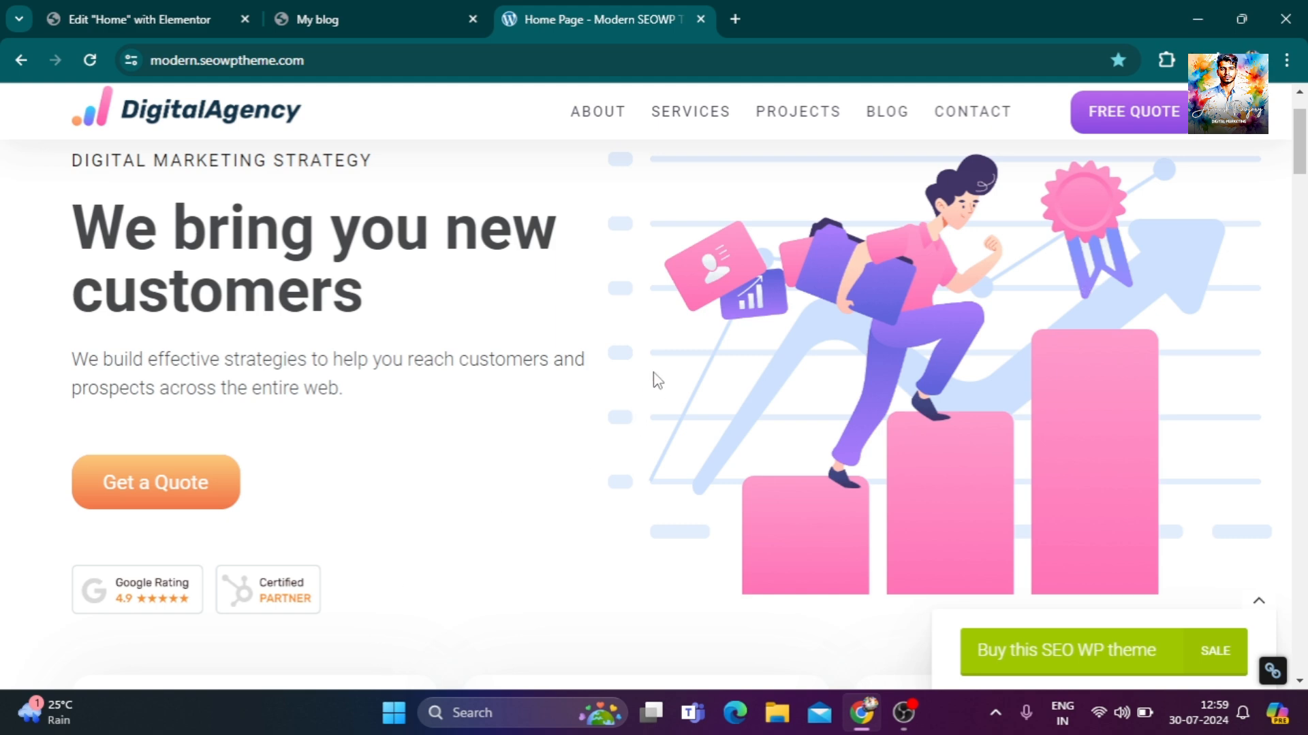
pyautogui.scroll(2, 671, 404)
pyautogui.scroll(-3, 1156, 381)
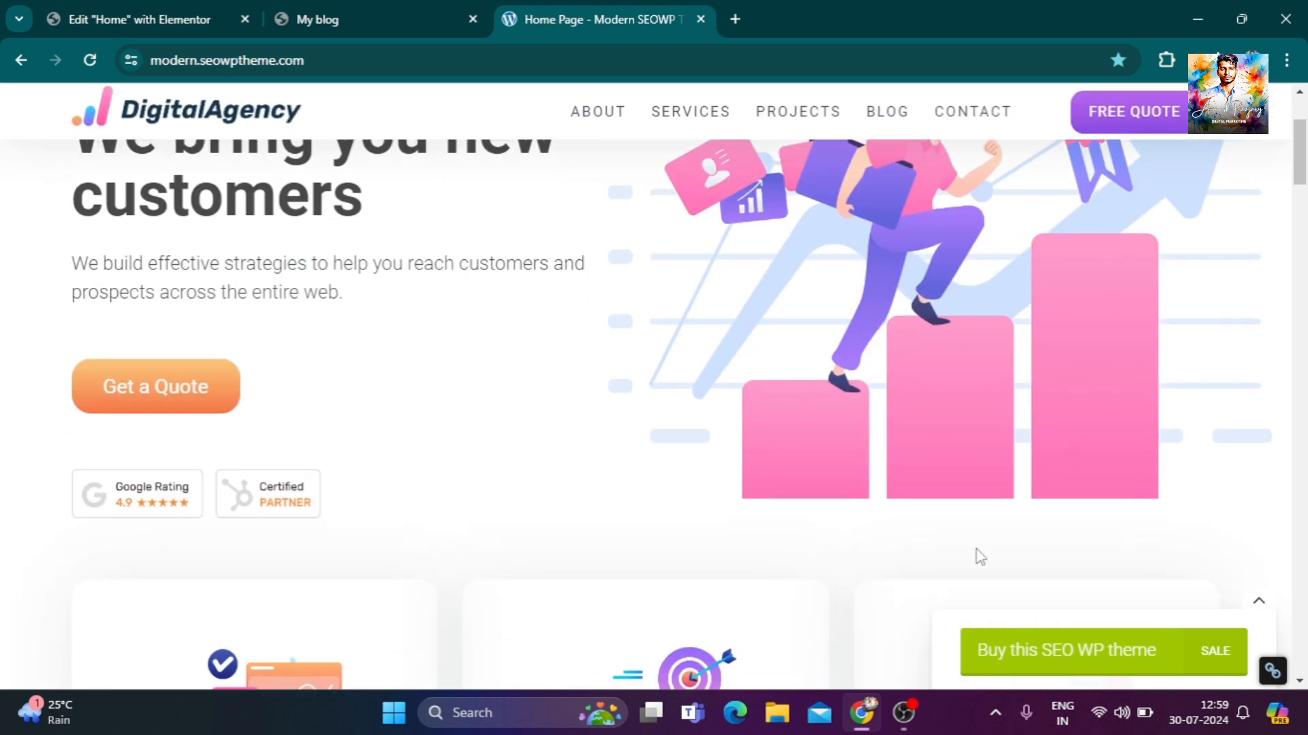
pyautogui.scroll(4, 675, 477)
# Preview the whole hero section in Elementor at full width with the editing panel hidden.
pyautogui.click(148, 8)
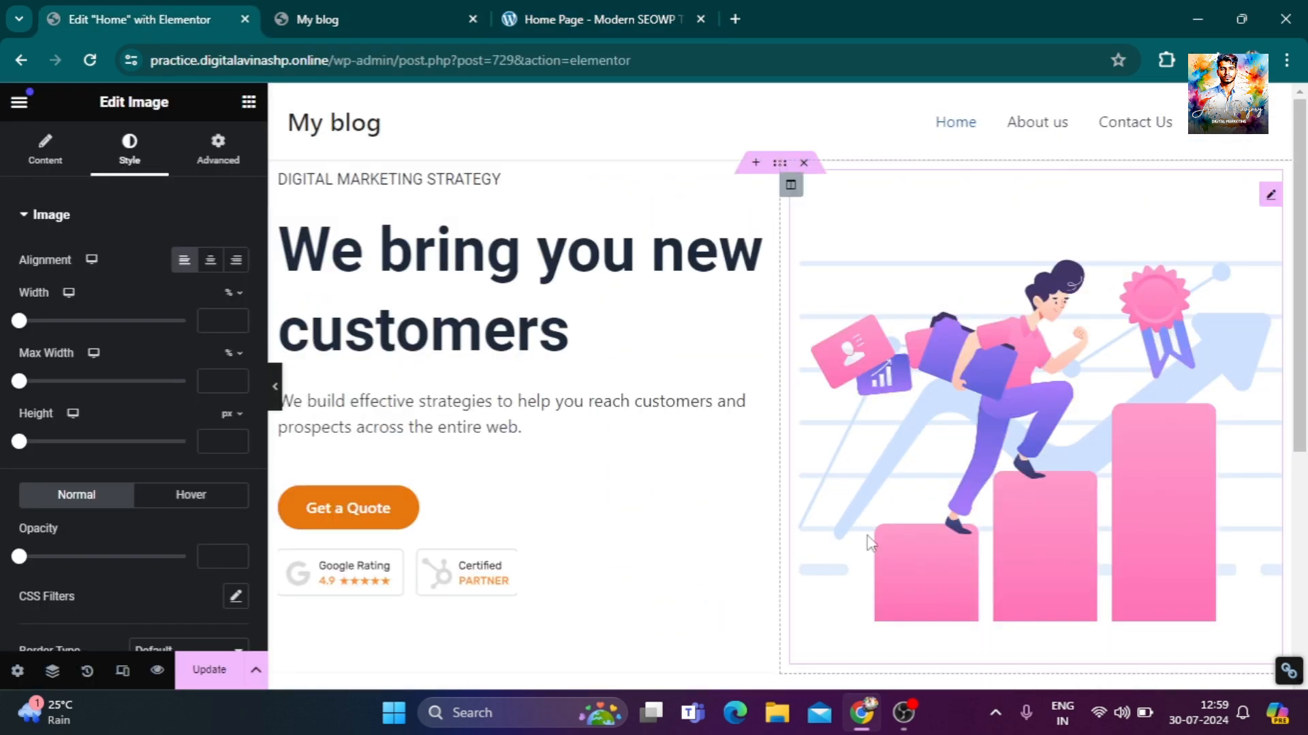
pyautogui.scroll(-3, 1005, 604)
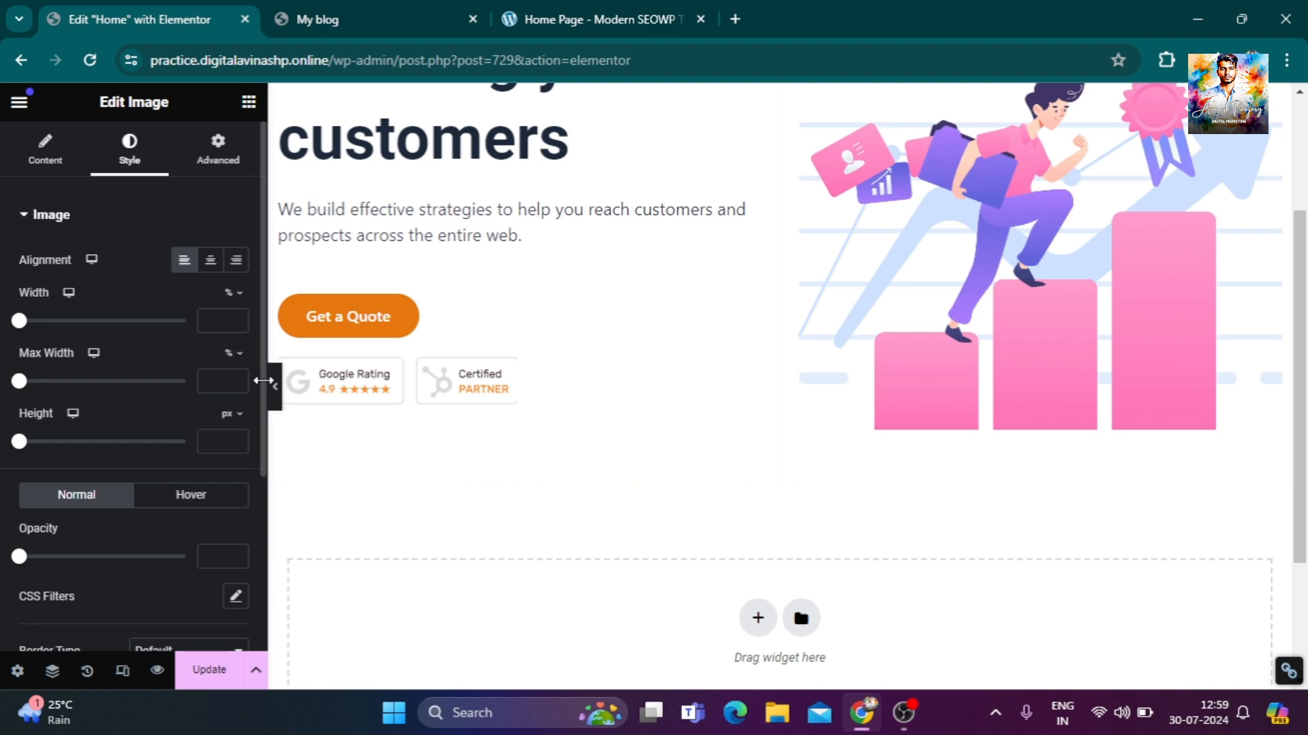
pyautogui.click(276, 387)
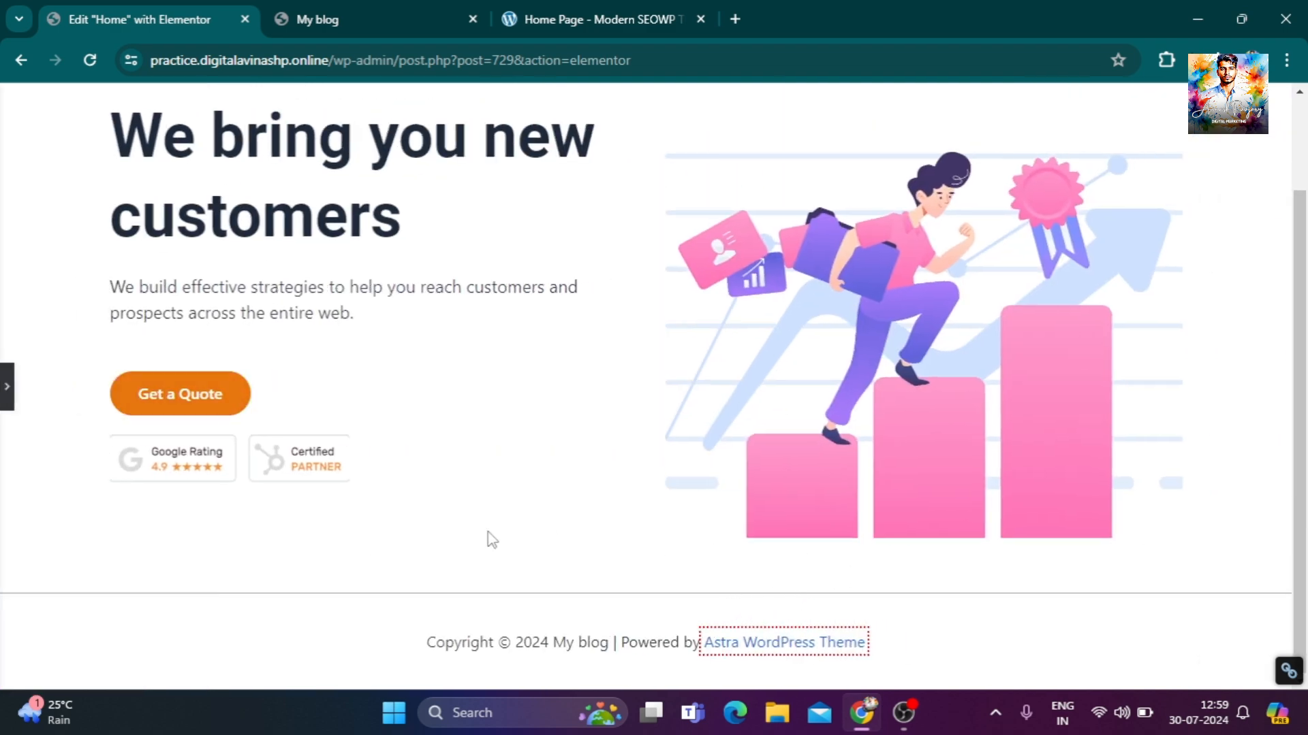
pyautogui.scroll(2, 724, 551)
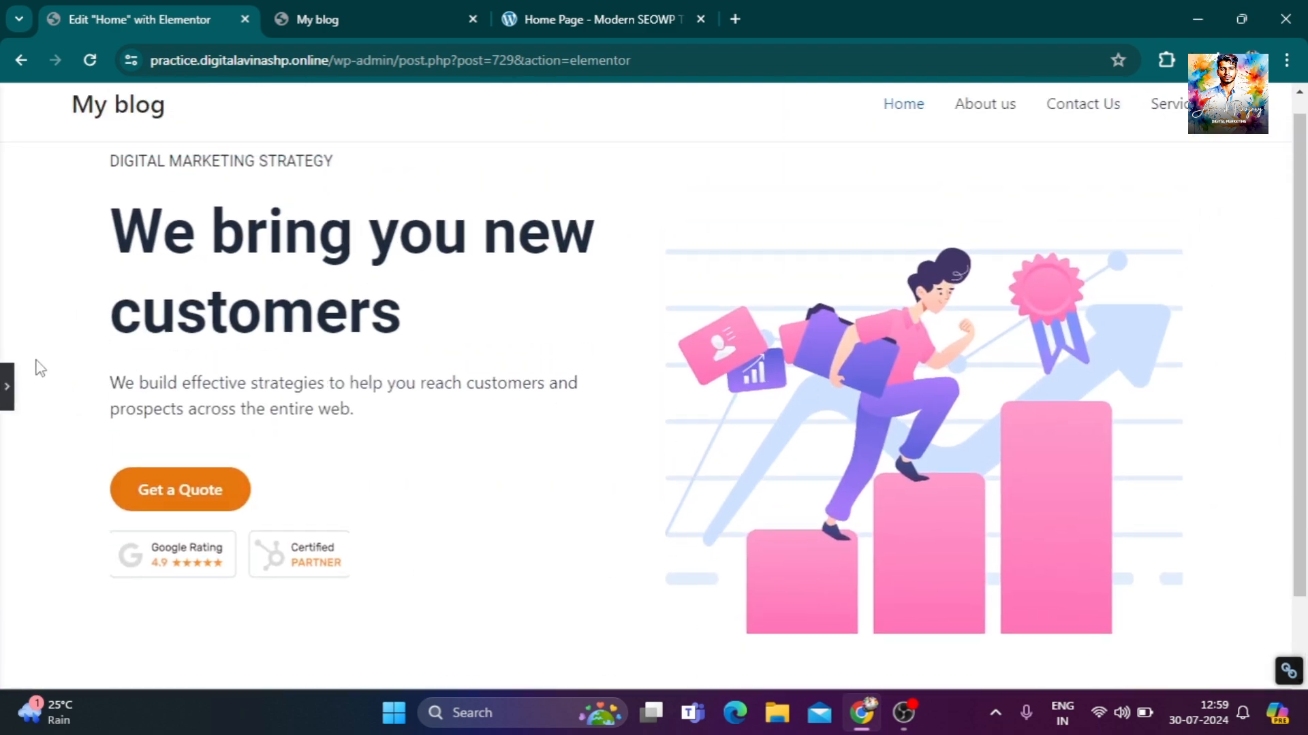
# Restore the editing panel, widen the hero's text column slightly so the illustration column narrows, and update the page.
pyautogui.click(8, 387)
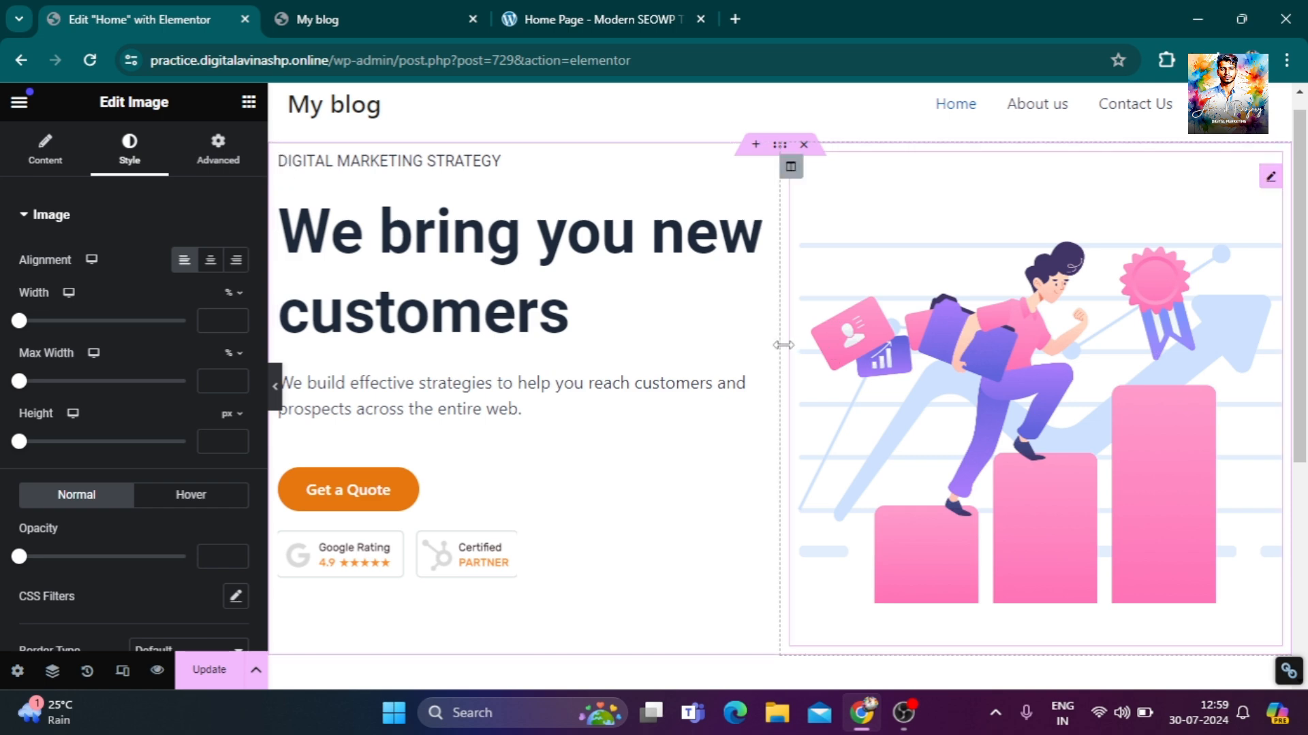
pyautogui.moveTo(783, 346); pyautogui.dragTo(810, 323)
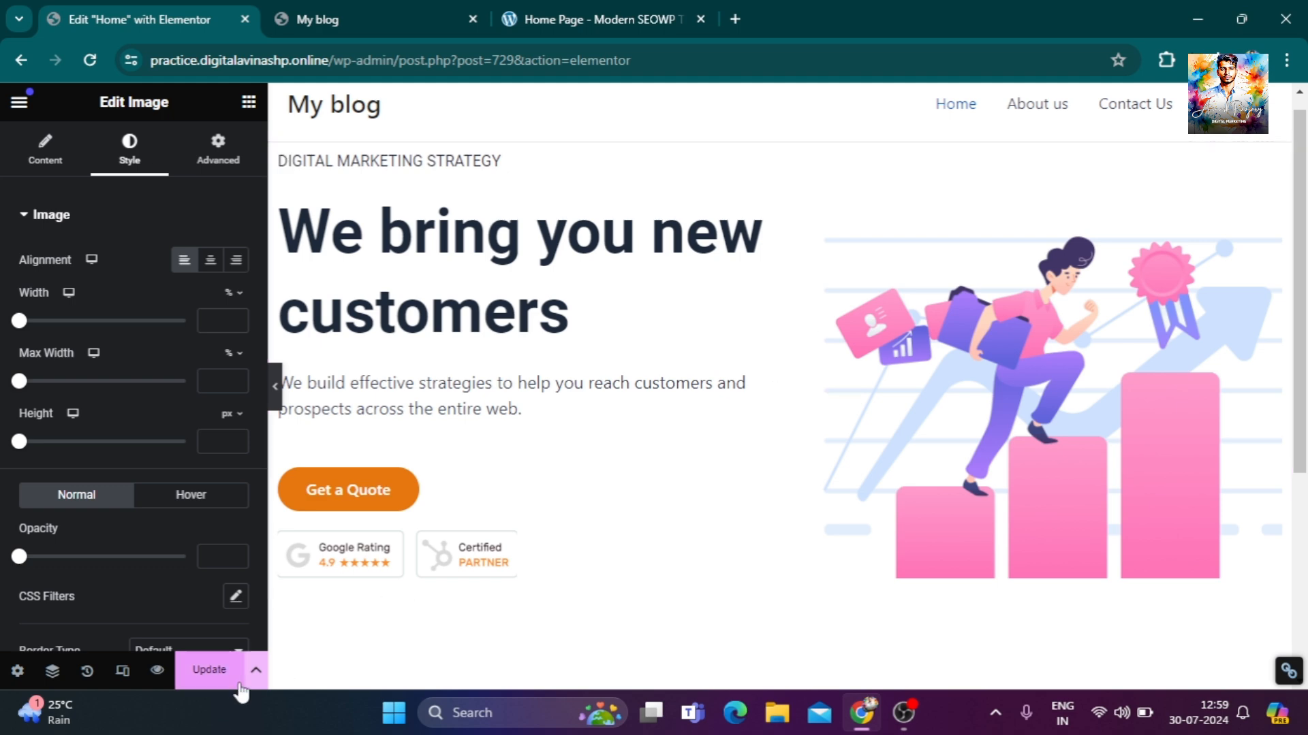
pyautogui.click(220, 673)
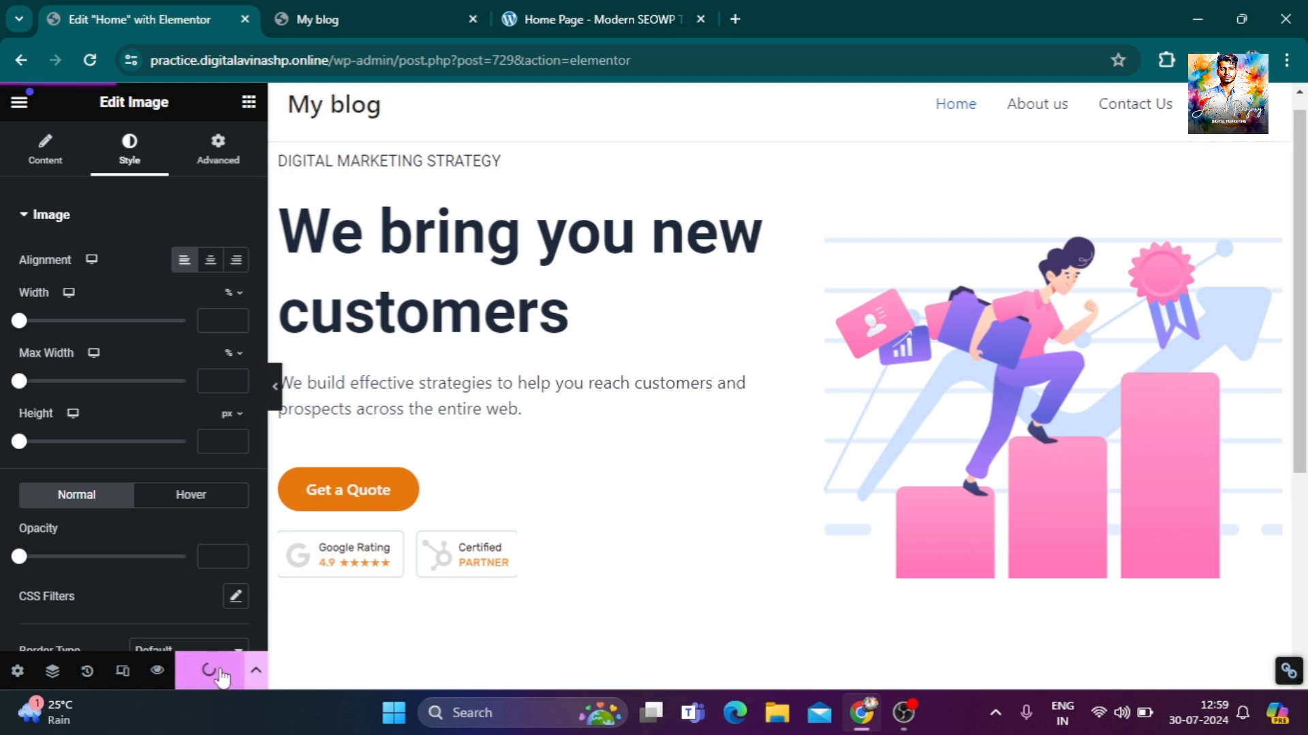
# Reload the live blog page and check the hero's column layout, button and badge image.
pyautogui.click(357, 14)
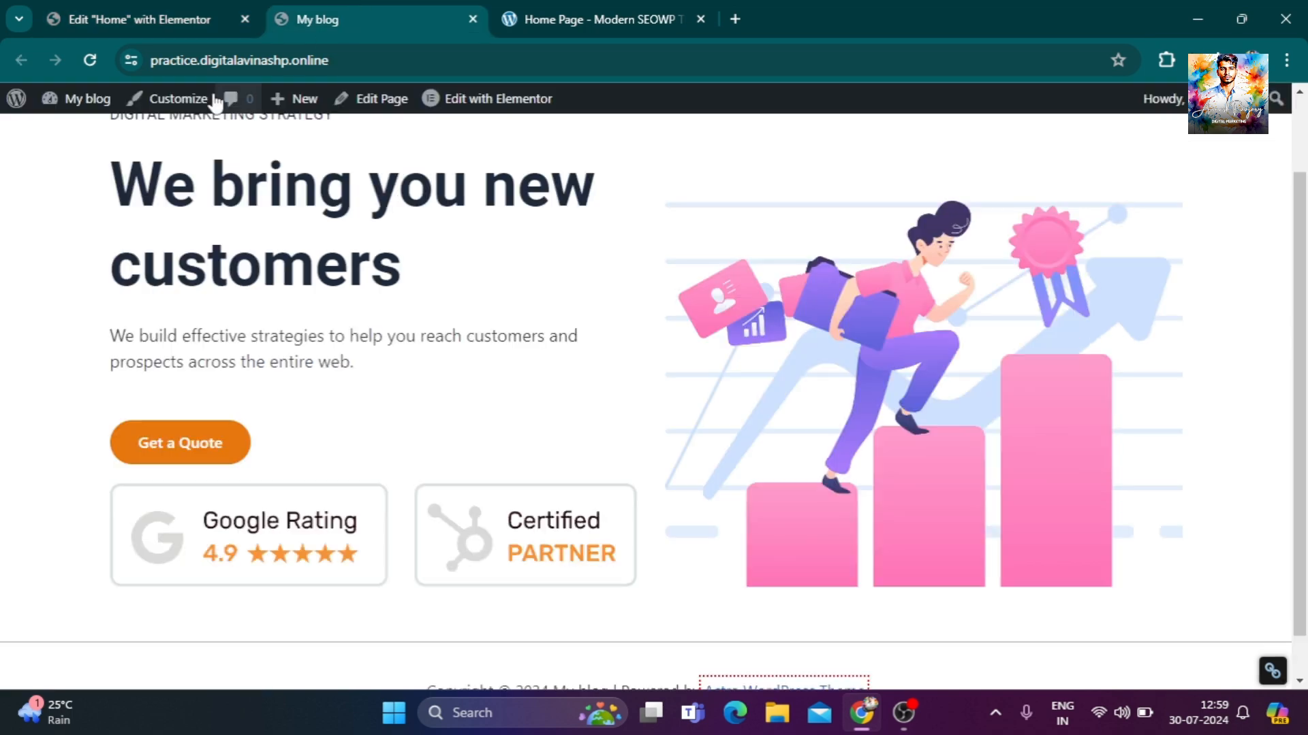
pyautogui.click(91, 62)
pyautogui.scroll(2, 563, 452)
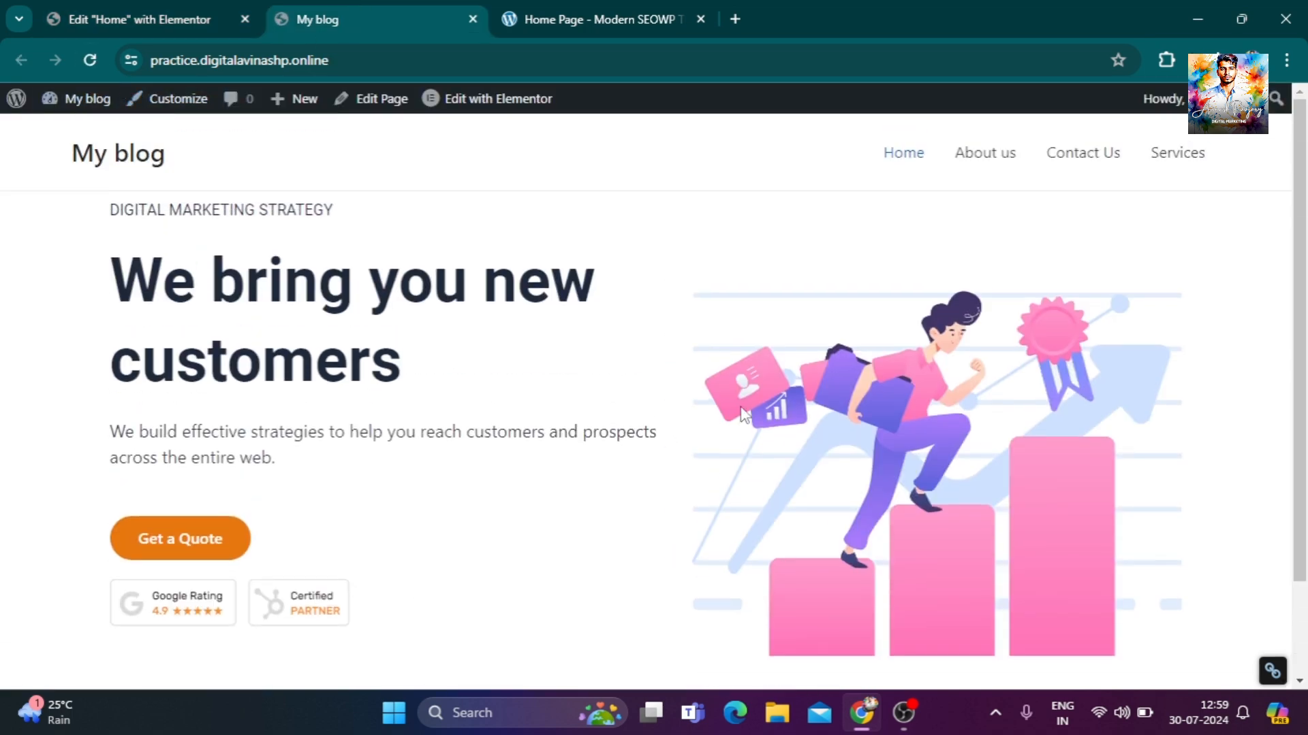
# Compare the live blog page's hero with the reference site's hero for top spacing, column layout and overall appearance.
pyautogui.click(587, 8)
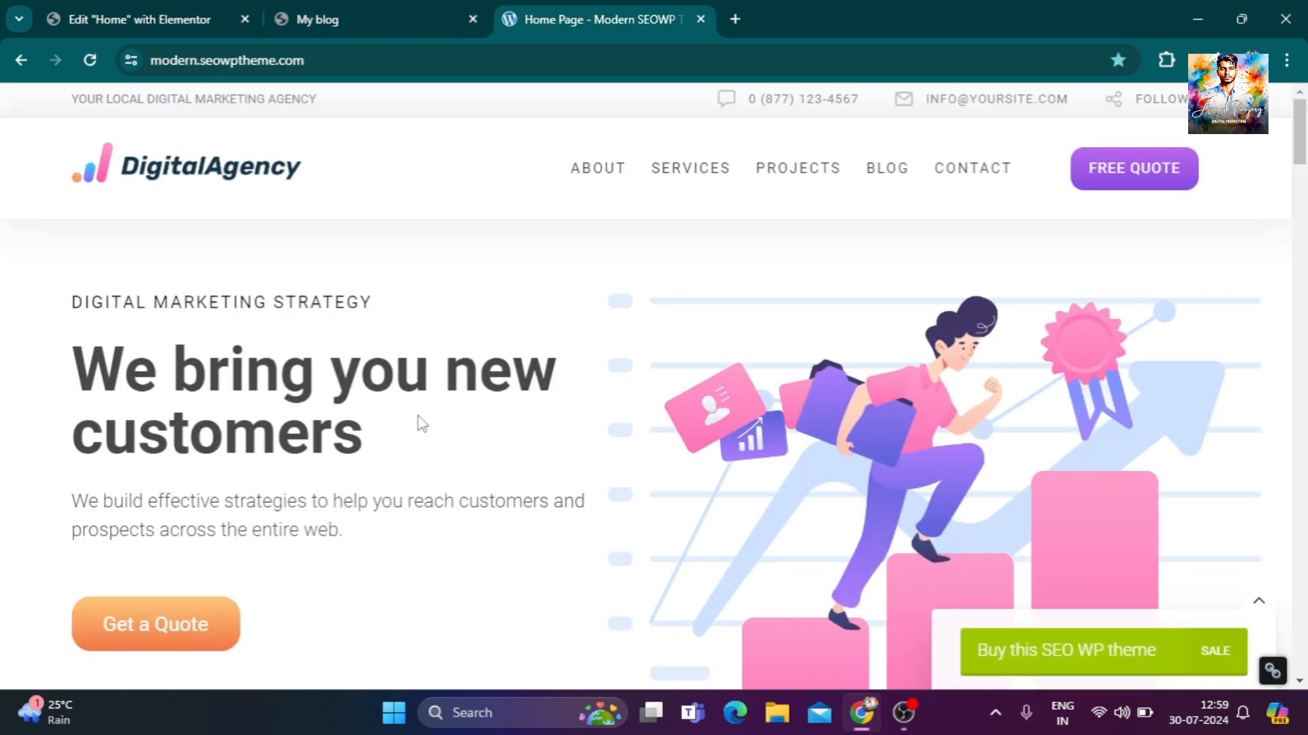
pyautogui.scroll(-2, 667, 392)
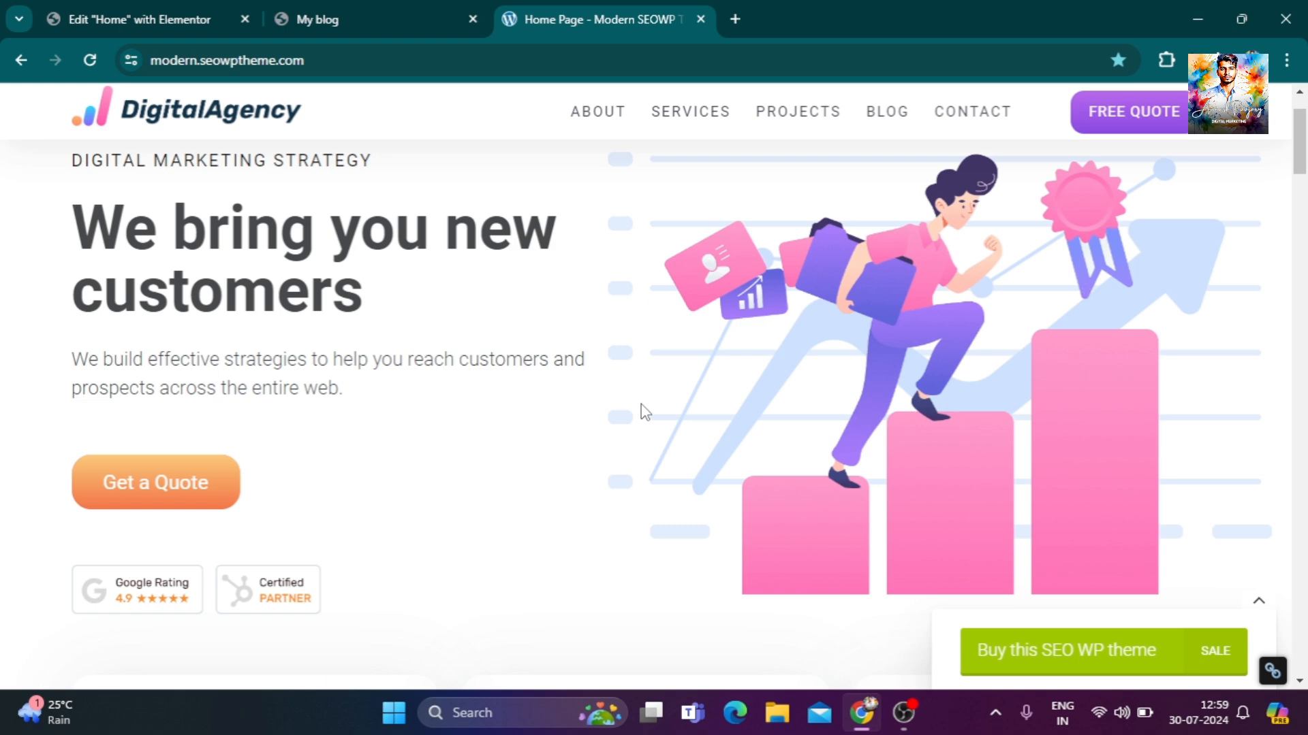
pyautogui.click(355, 19)
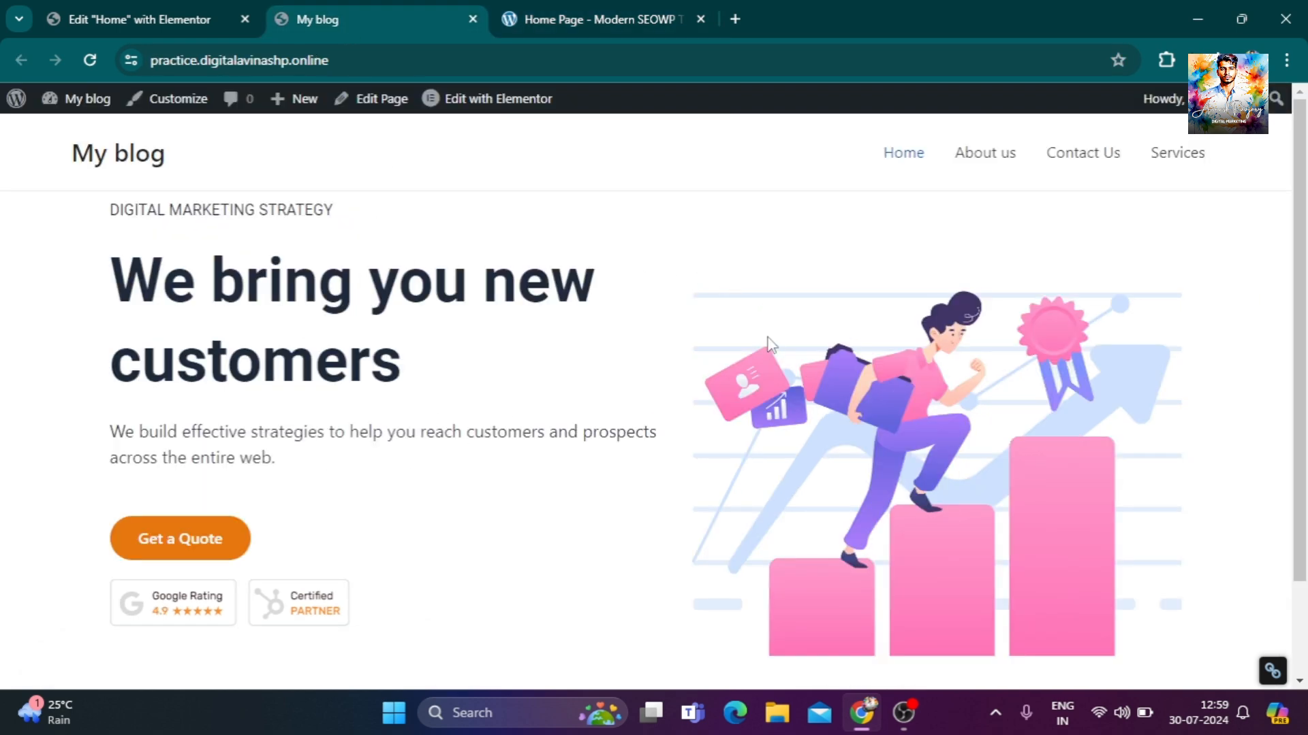
pyautogui.scroll(-2, 515, 486)
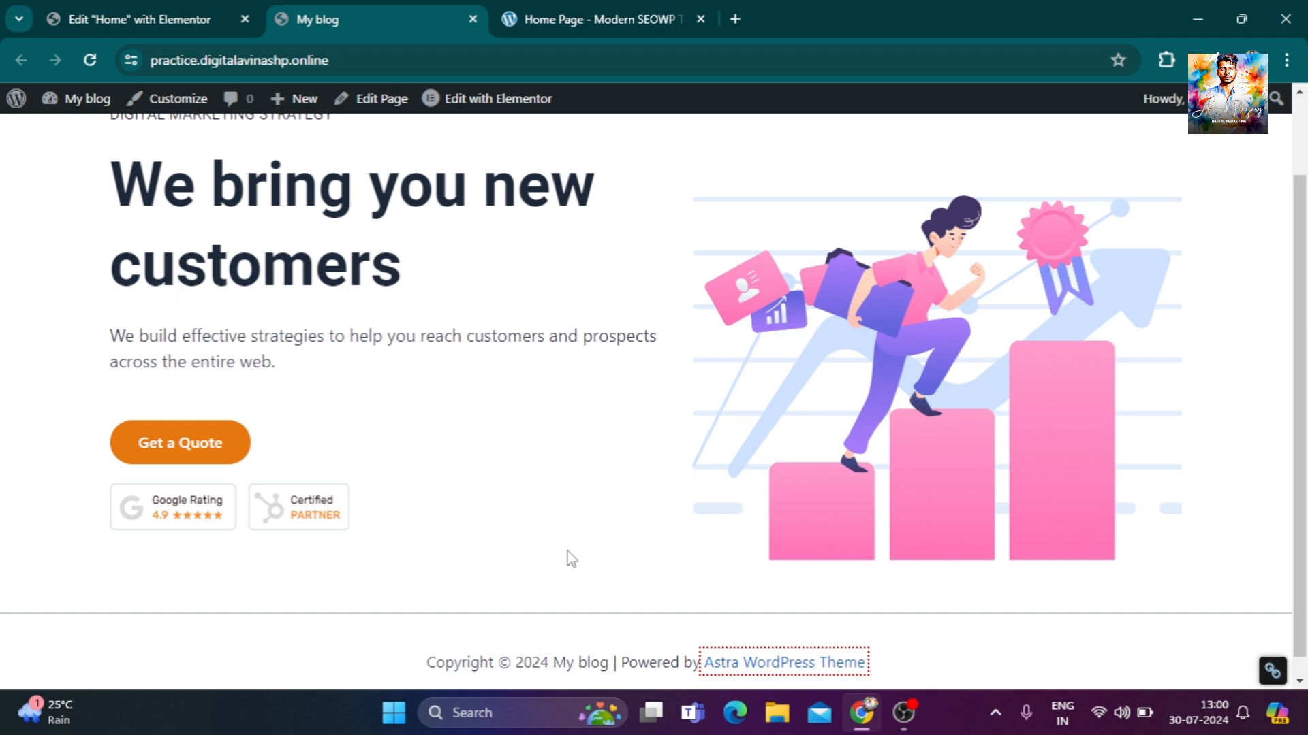
pyautogui.scroll(2, 572, 559)
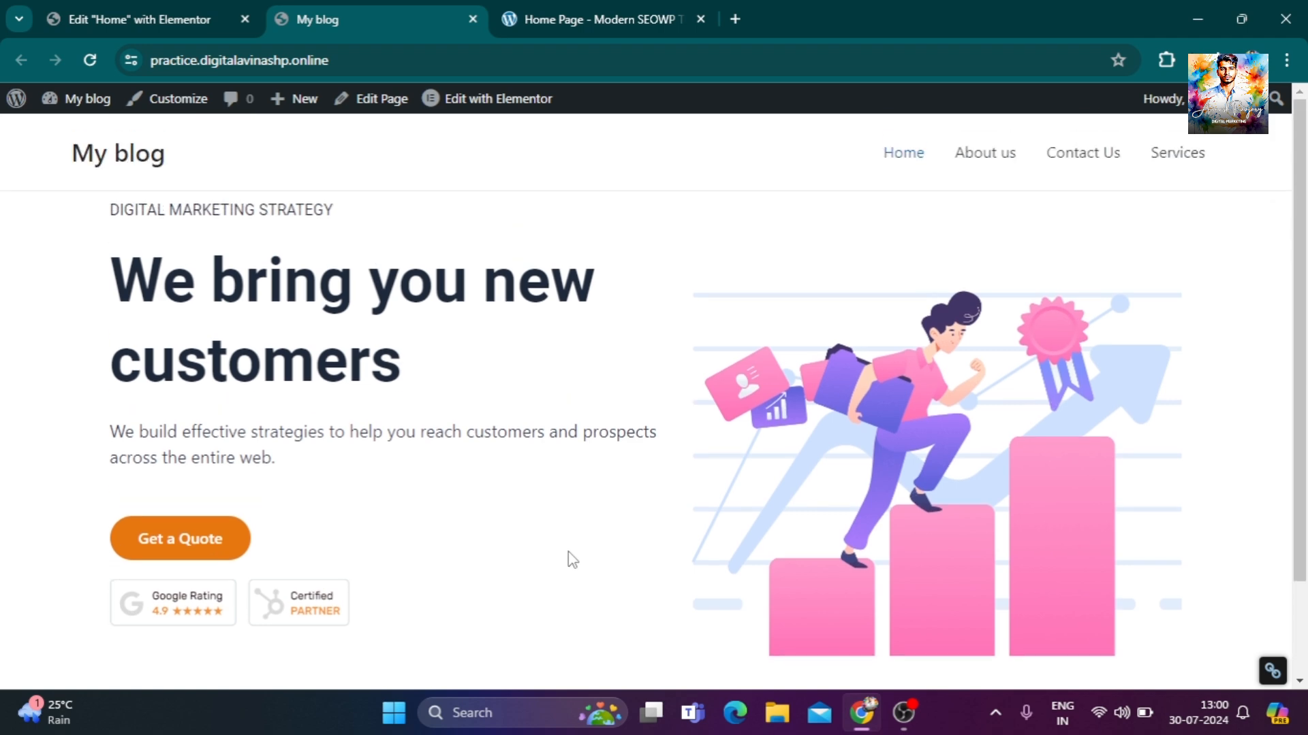
pyautogui.scroll(-2, 568, 553)
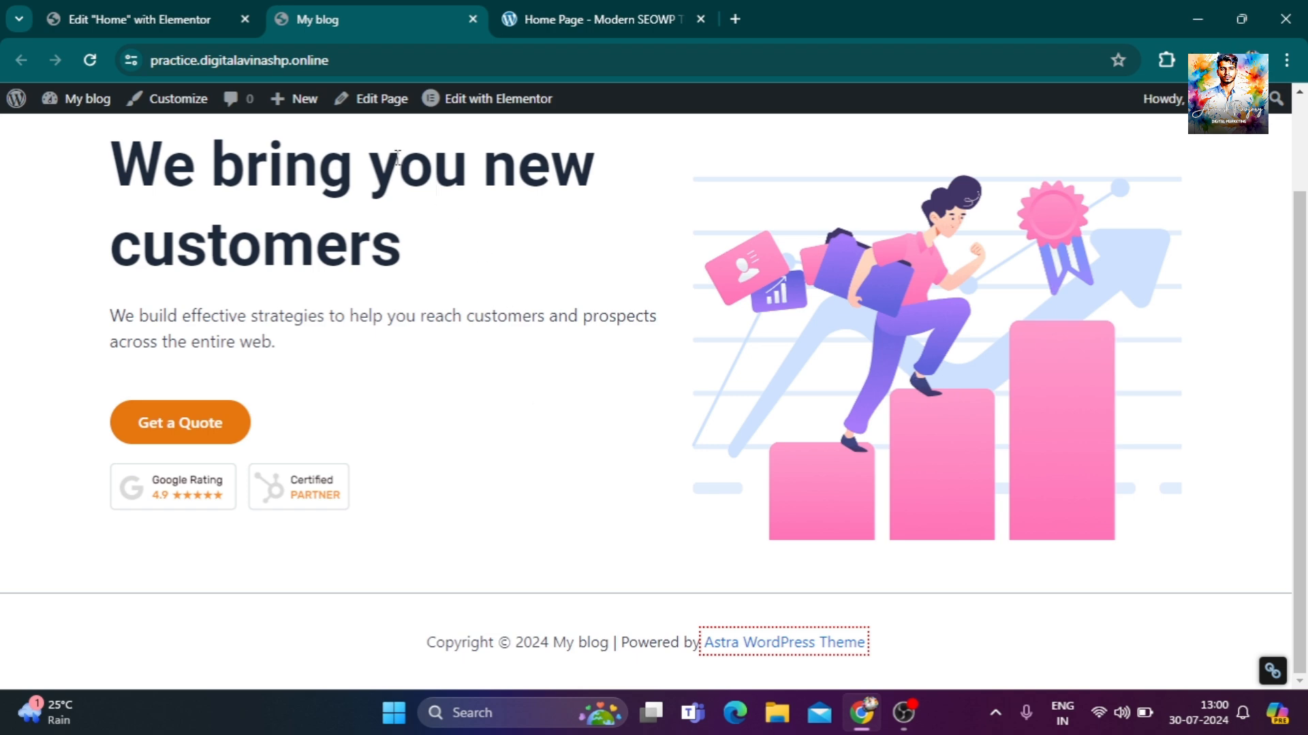
pyautogui.click(189, 12)
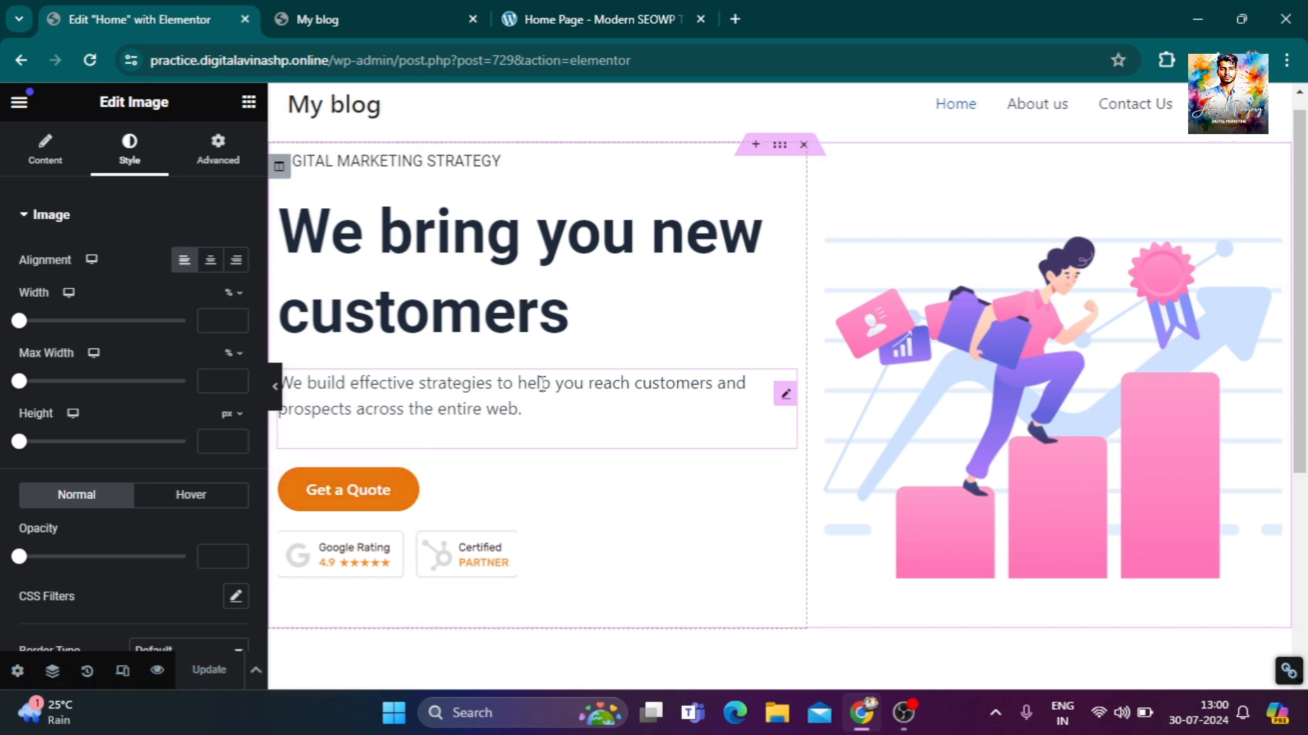
pyautogui.click(411, 9)
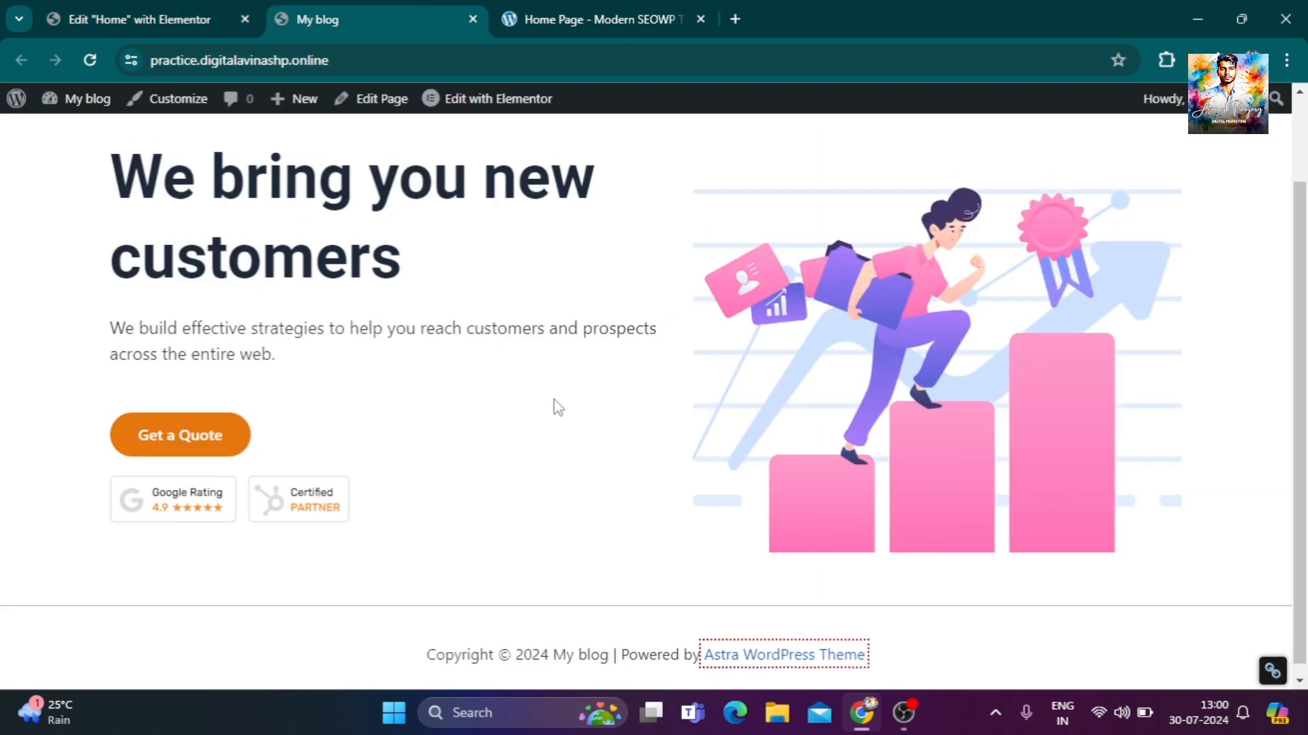
pyautogui.scroll(2, 557, 406)
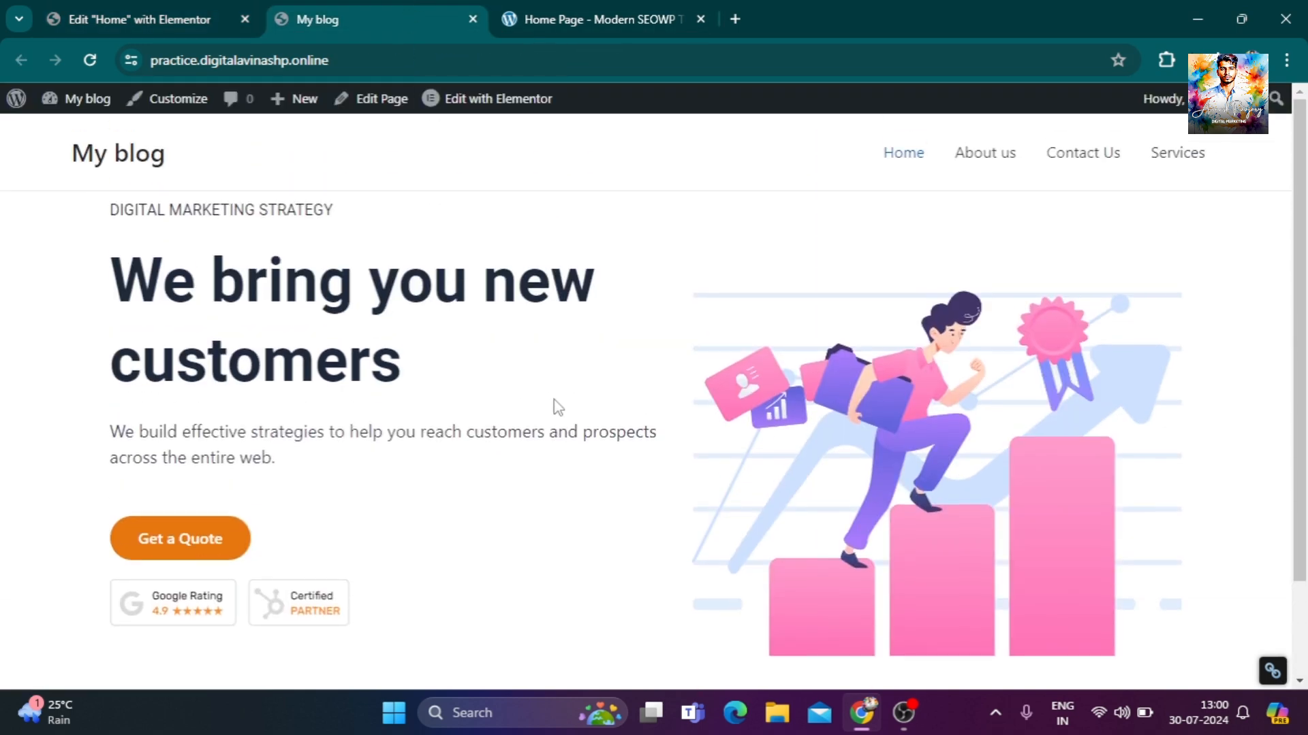
pyautogui.click(555, 11)
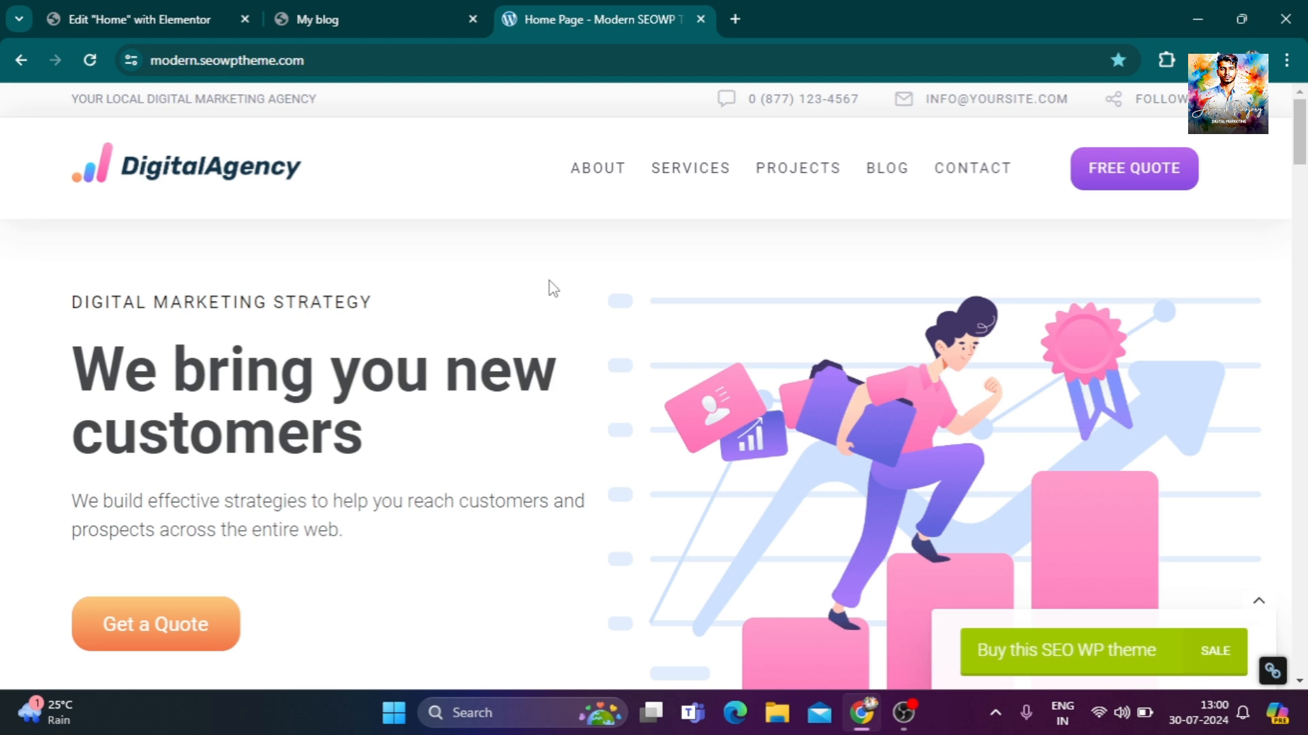
# Unlink the hero section's margin values in Elementor, set its top margin to 25 px, and update the page.
pyautogui.click(181, 15)
pyautogui.scroll(1, 798, 569)
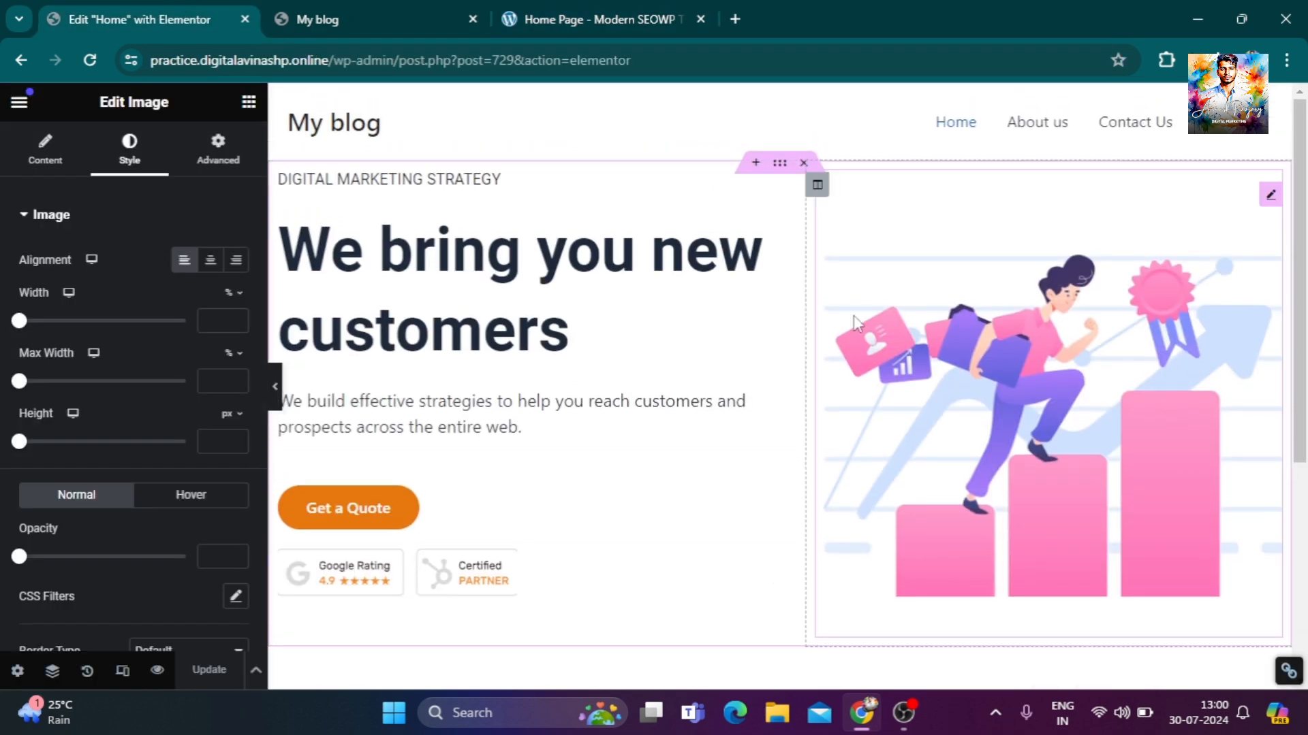
pyautogui.click(783, 167)
pyautogui.click(240, 156)
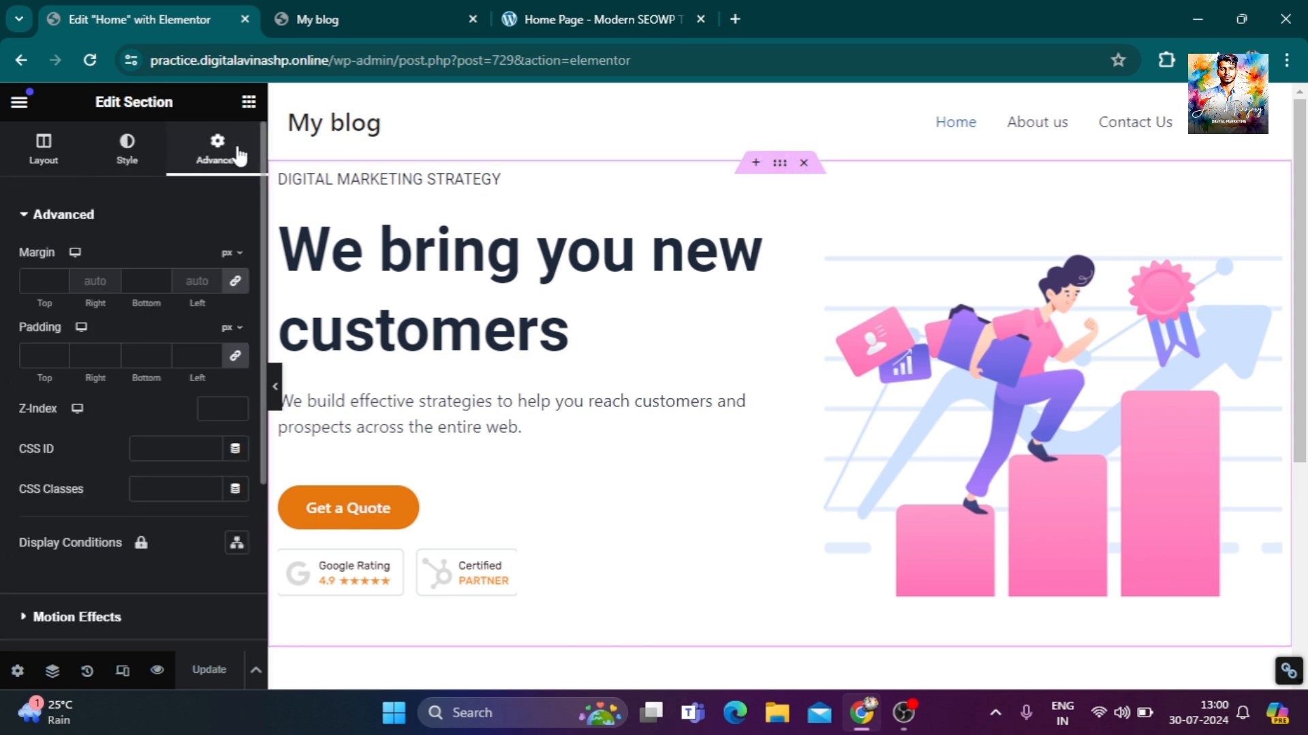
pyautogui.click(235, 281)
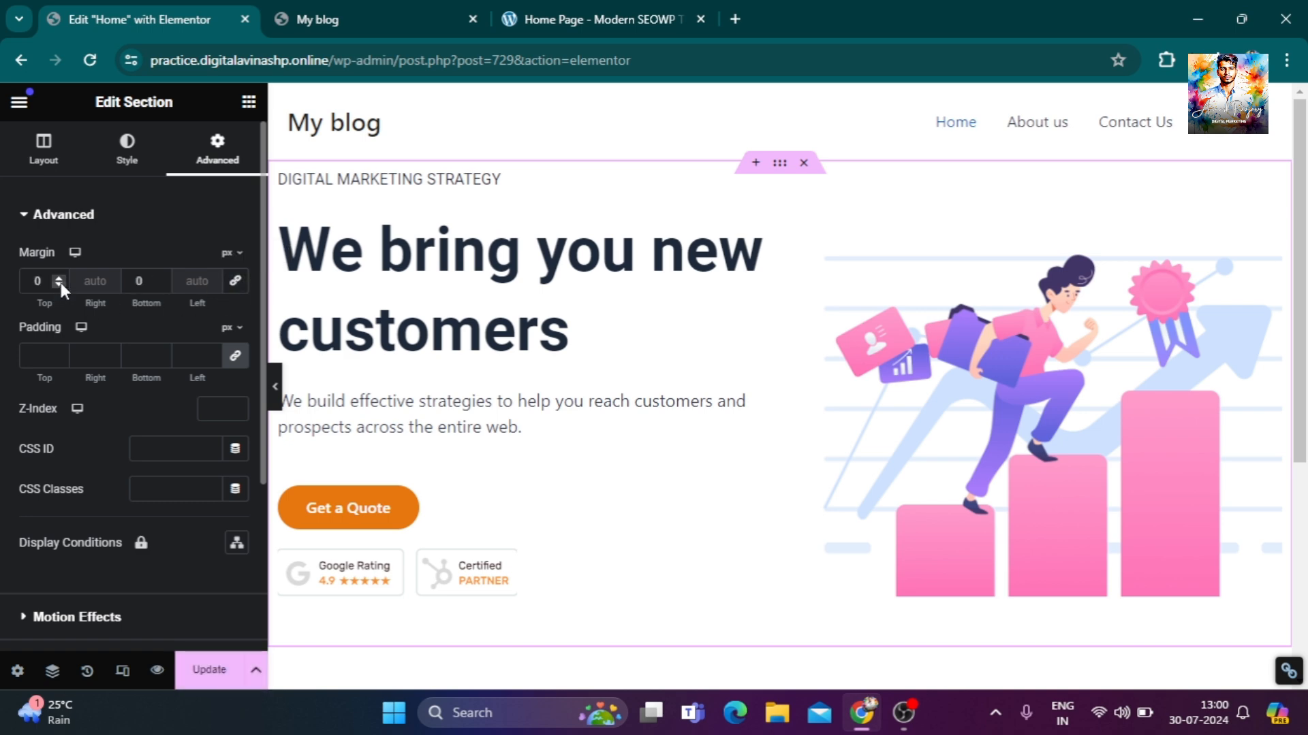
pyautogui.moveTo(60, 278); pyautogui.dragTo(60, 278)
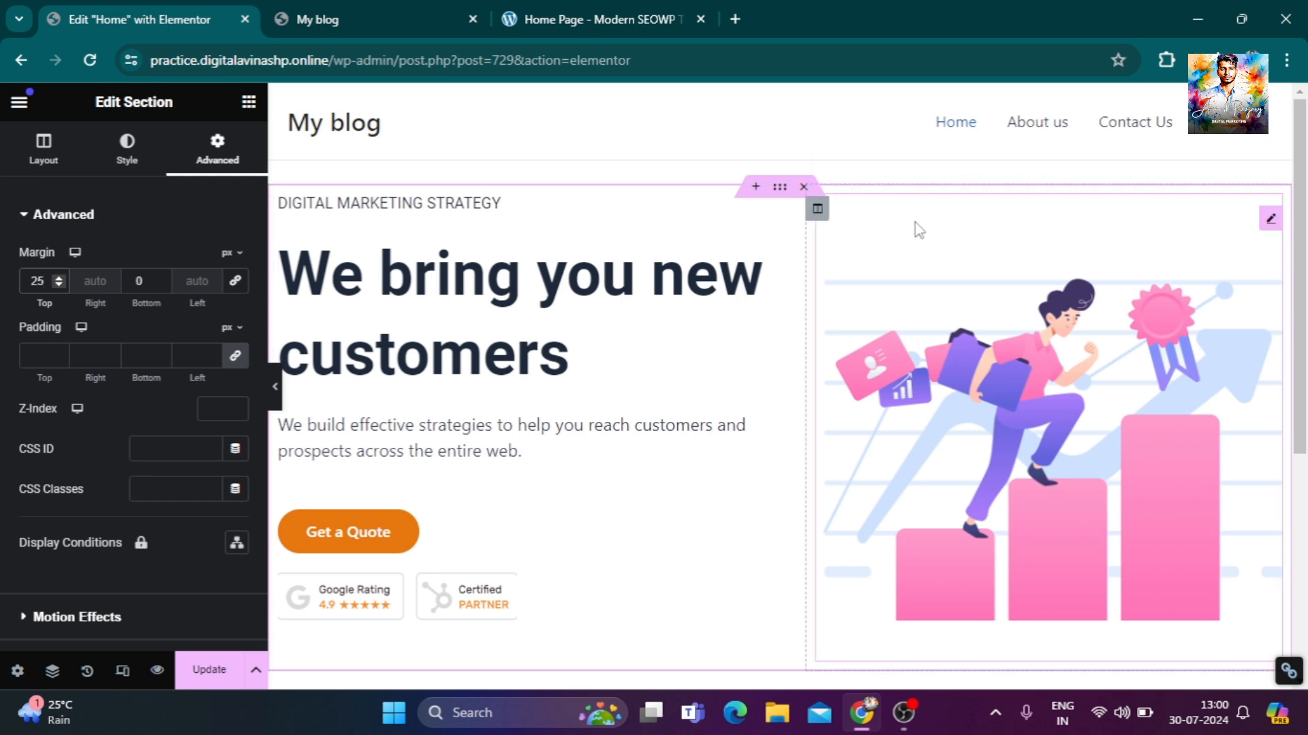
pyautogui.click(212, 669)
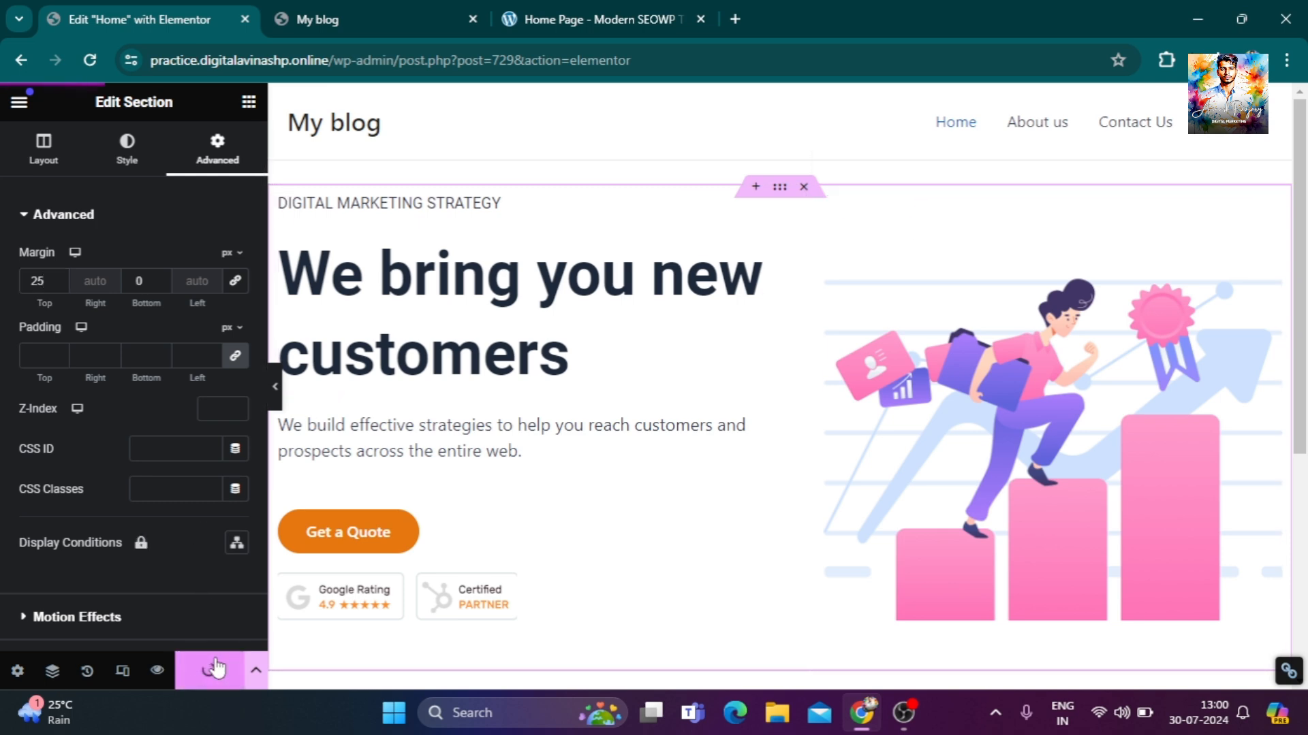
# Check the hero's top spacing and badge image on the live blog page.
pyautogui.click(356, 23)
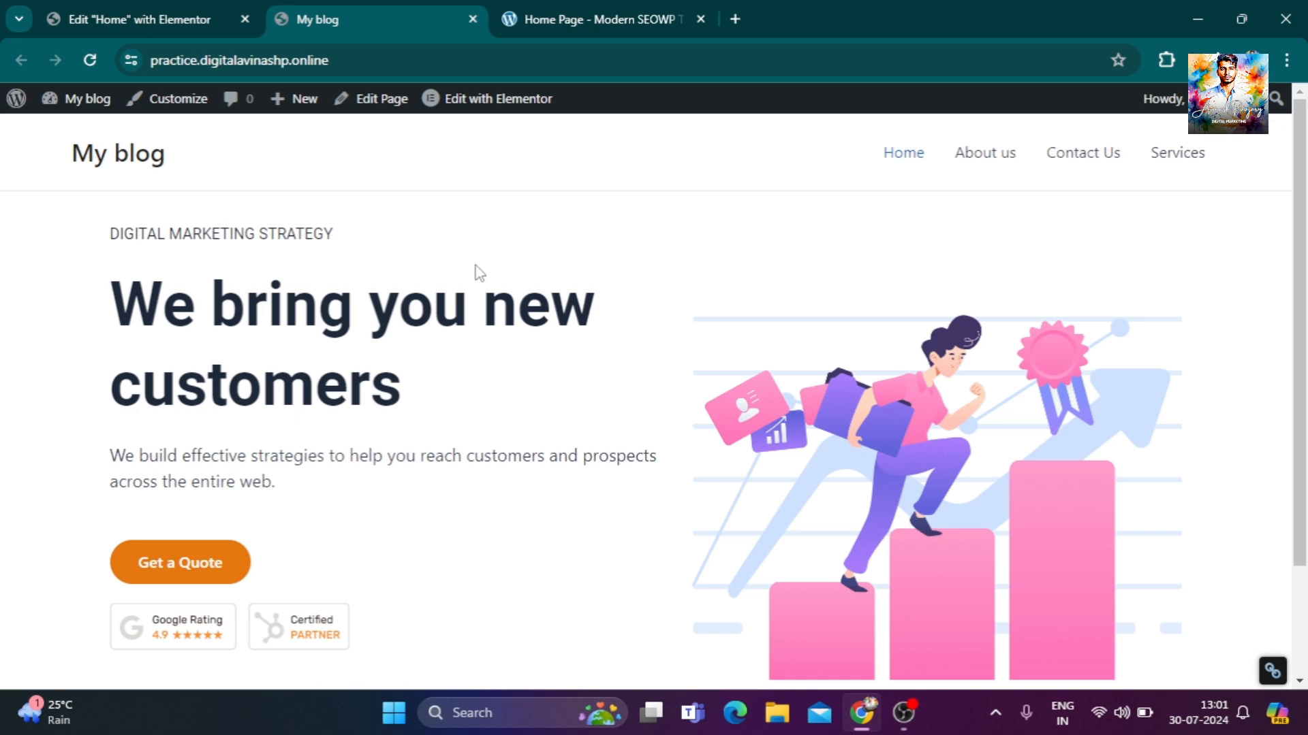
pyautogui.scroll(-2, 371, 402)
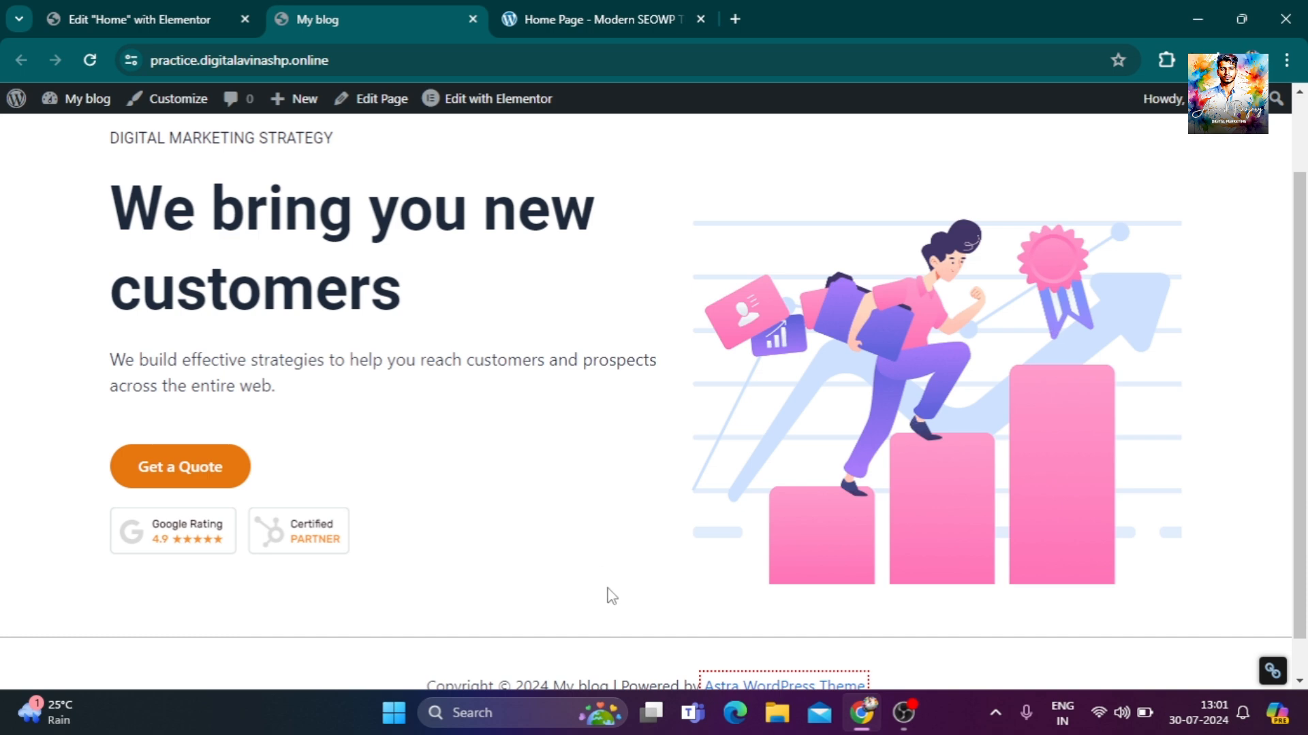
pyautogui.scroll(2, 608, 595)
# Examine the service cards below the reference site's hero for their column structure, illustrations, headings and text.
pyautogui.click(196, 8)
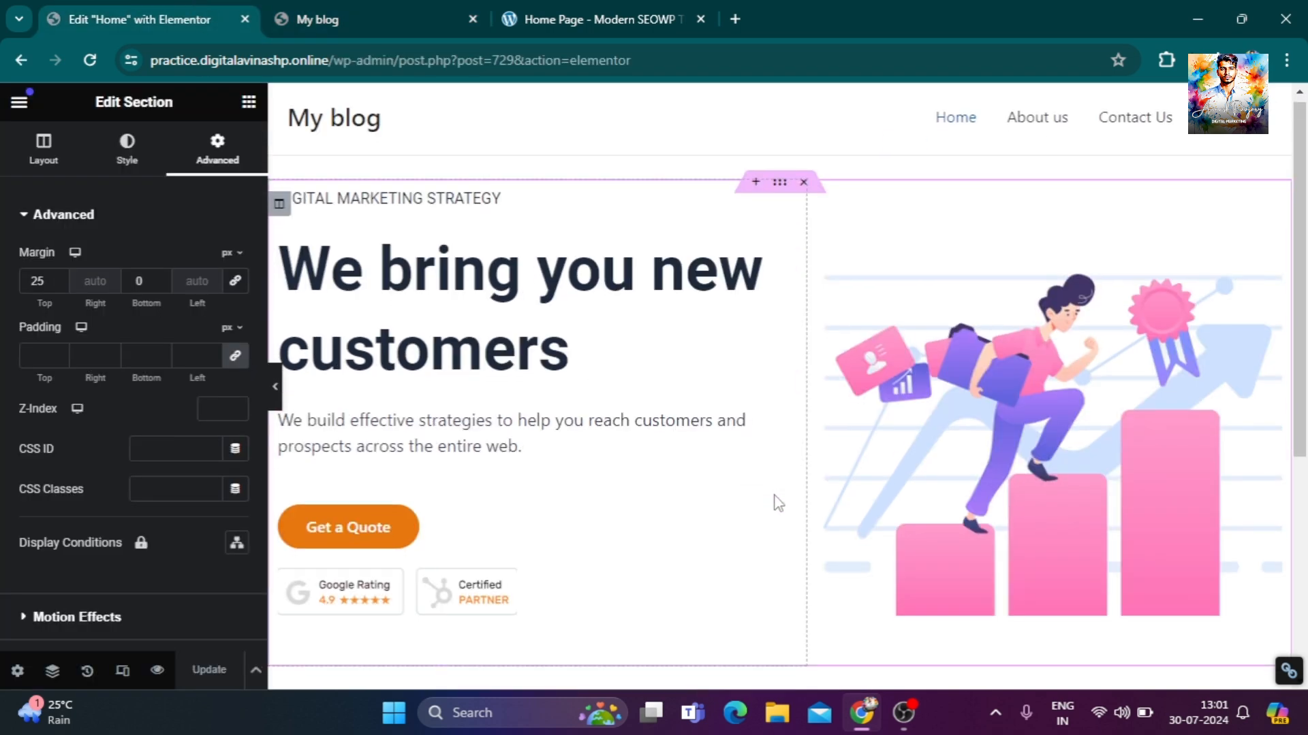
pyautogui.scroll(-2, 778, 499)
pyautogui.click(592, 16)
pyautogui.scroll(-9, 805, 431)
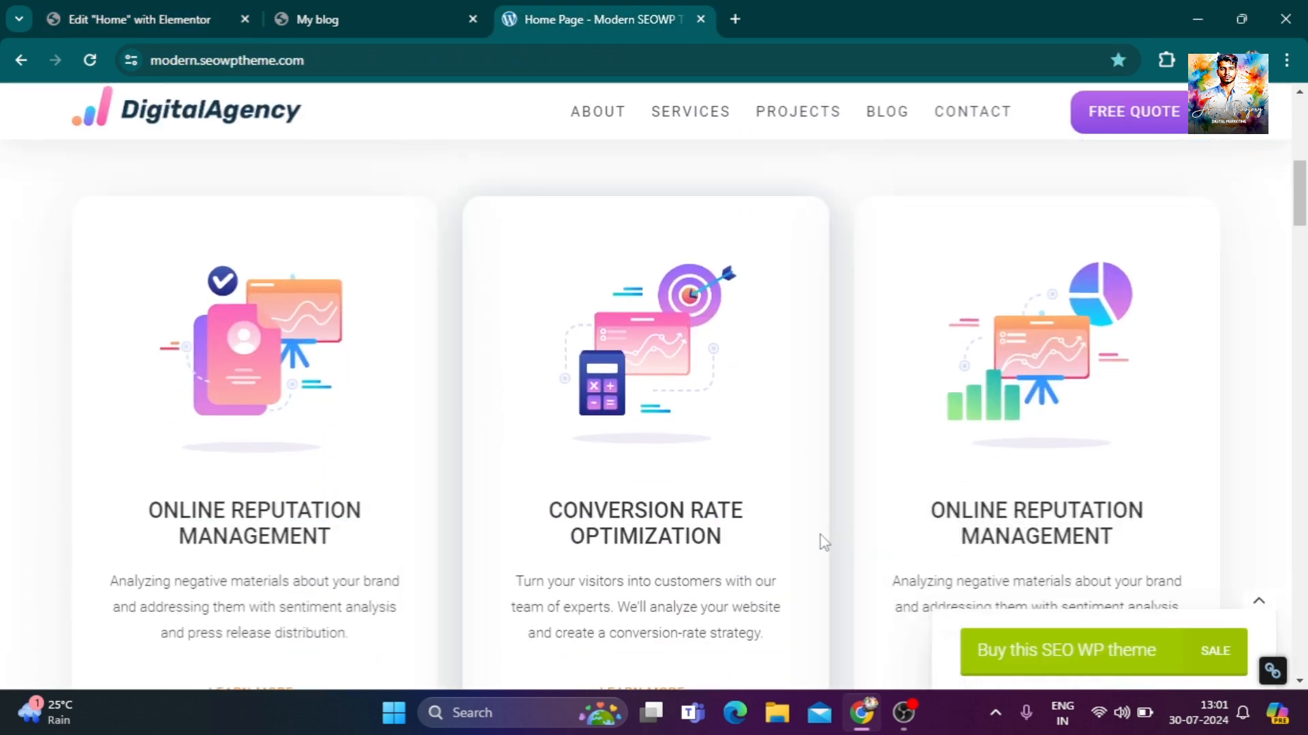
pyautogui.scroll(-3, 810, 558)
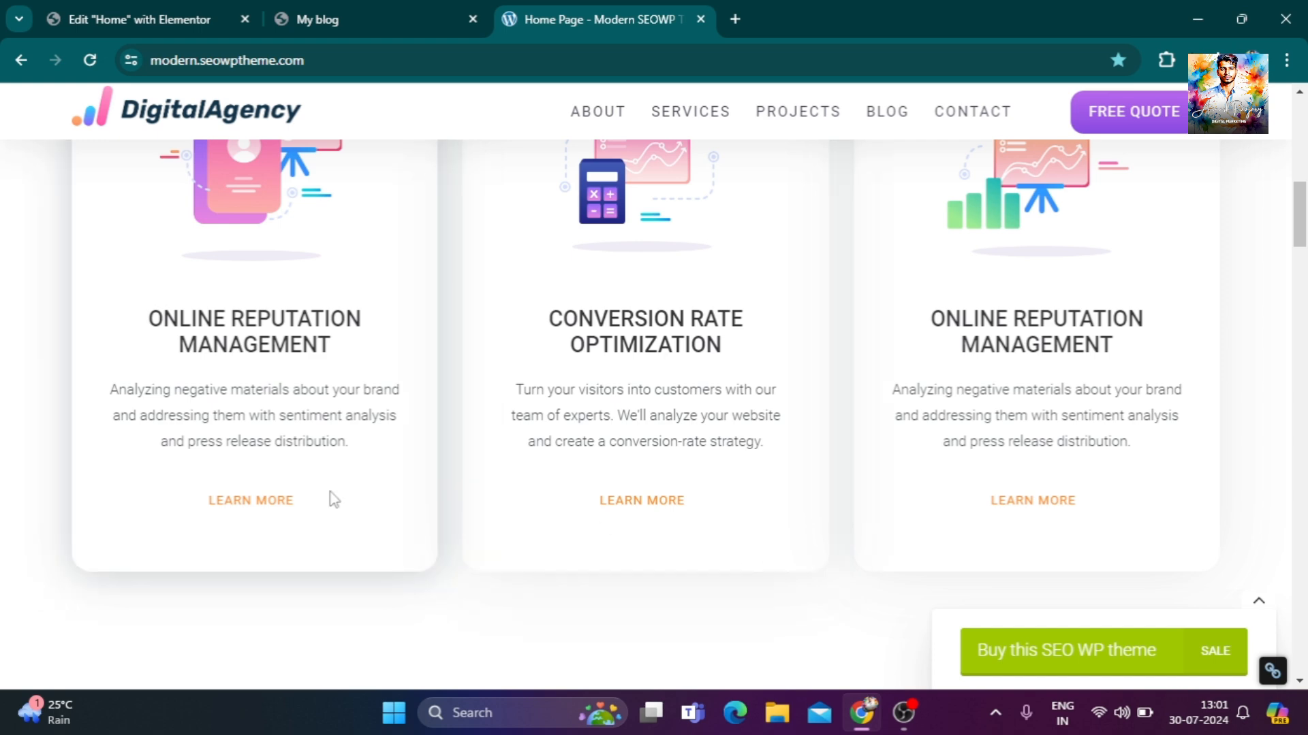
pyautogui.scroll(3, 988, 491)
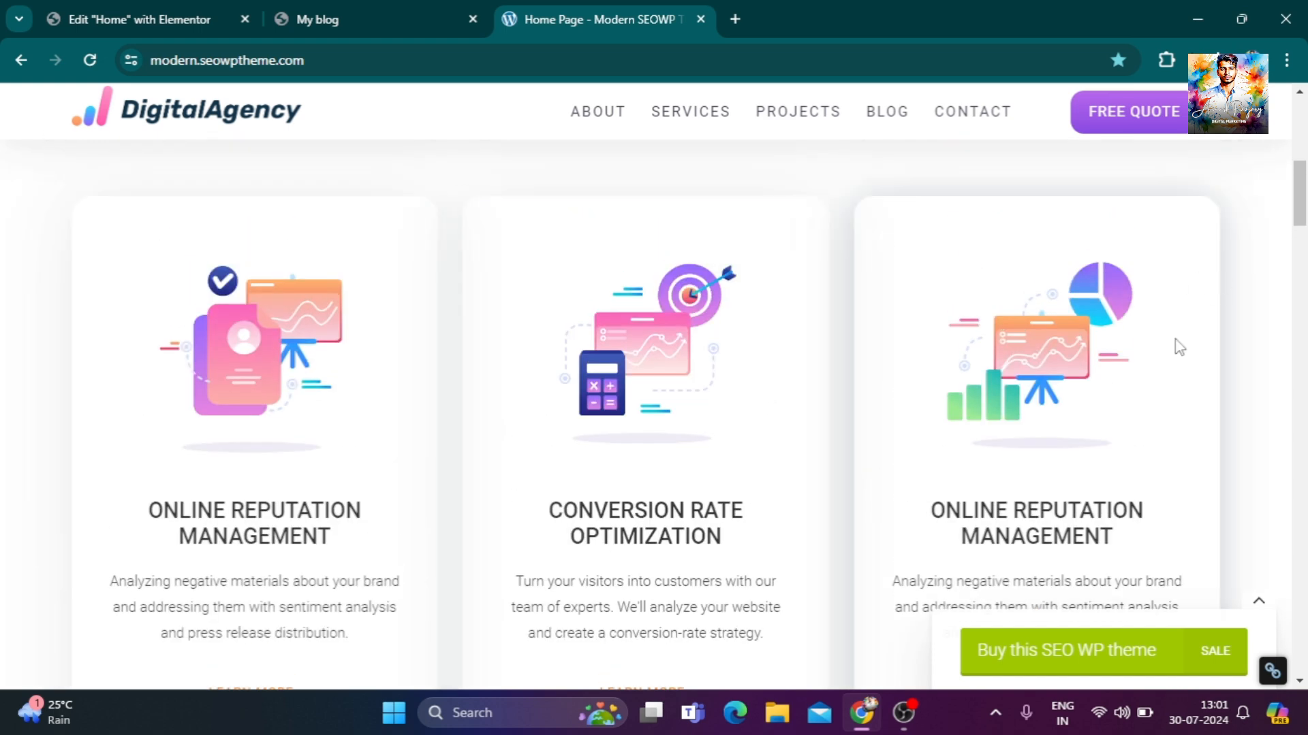
pyautogui.scroll(-3, 1085, 455)
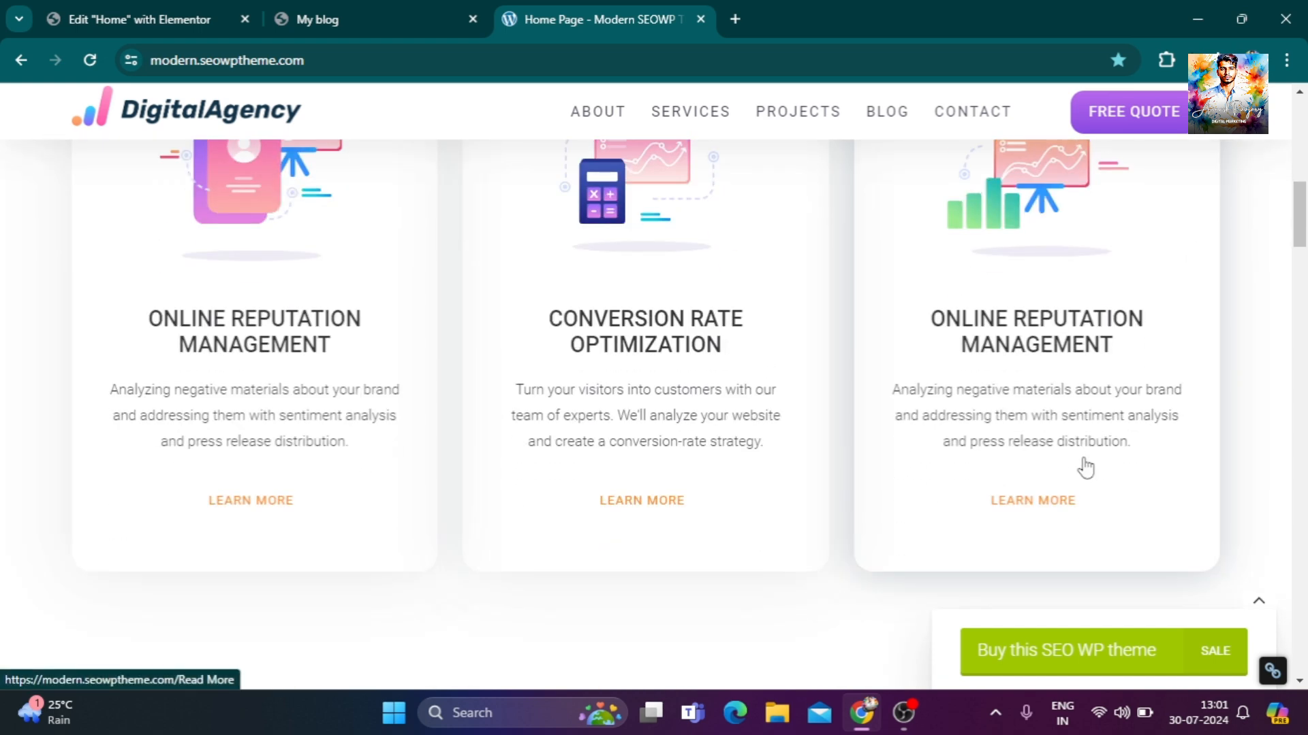
pyautogui.scroll(5, 463, 564)
pyautogui.scroll(-2, 463, 564)
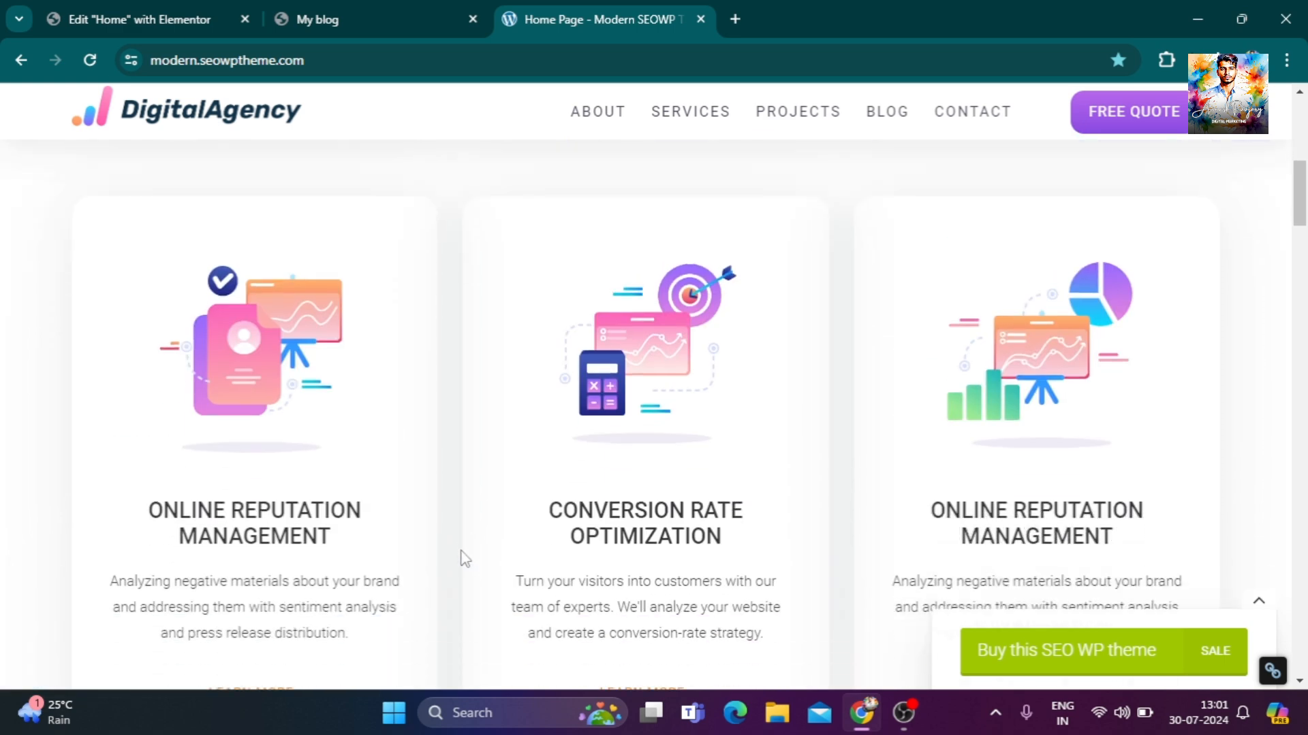
# Add an empty section with three equal columns below the hero section in Elementor.
pyautogui.click(162, 8)
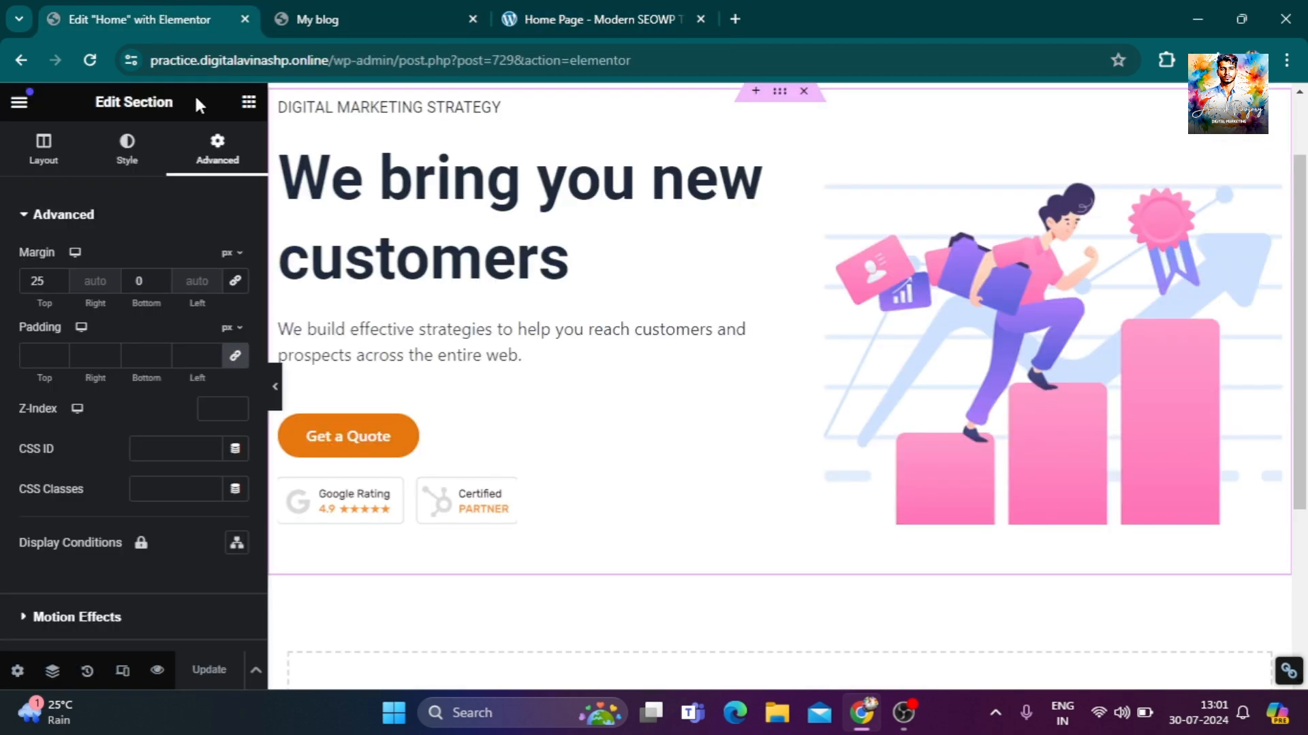
pyautogui.scroll(-3, 1020, 383)
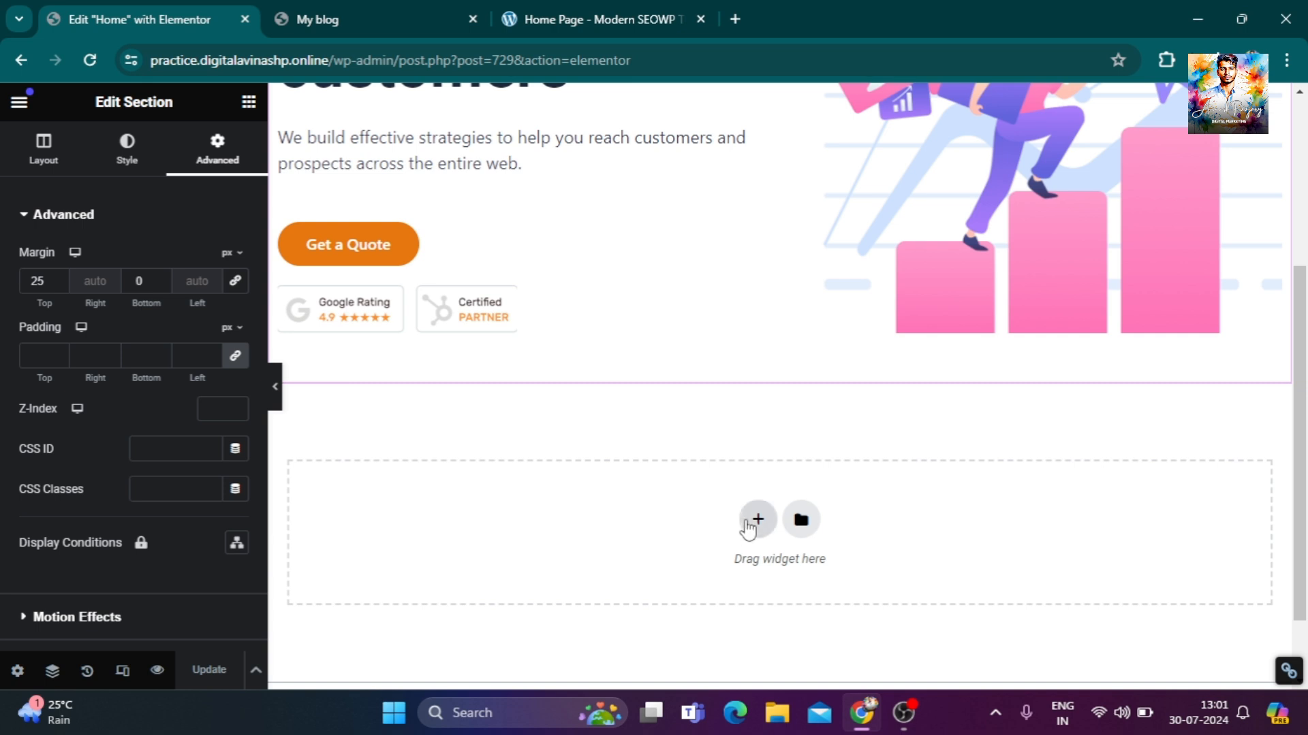
pyautogui.click(748, 526)
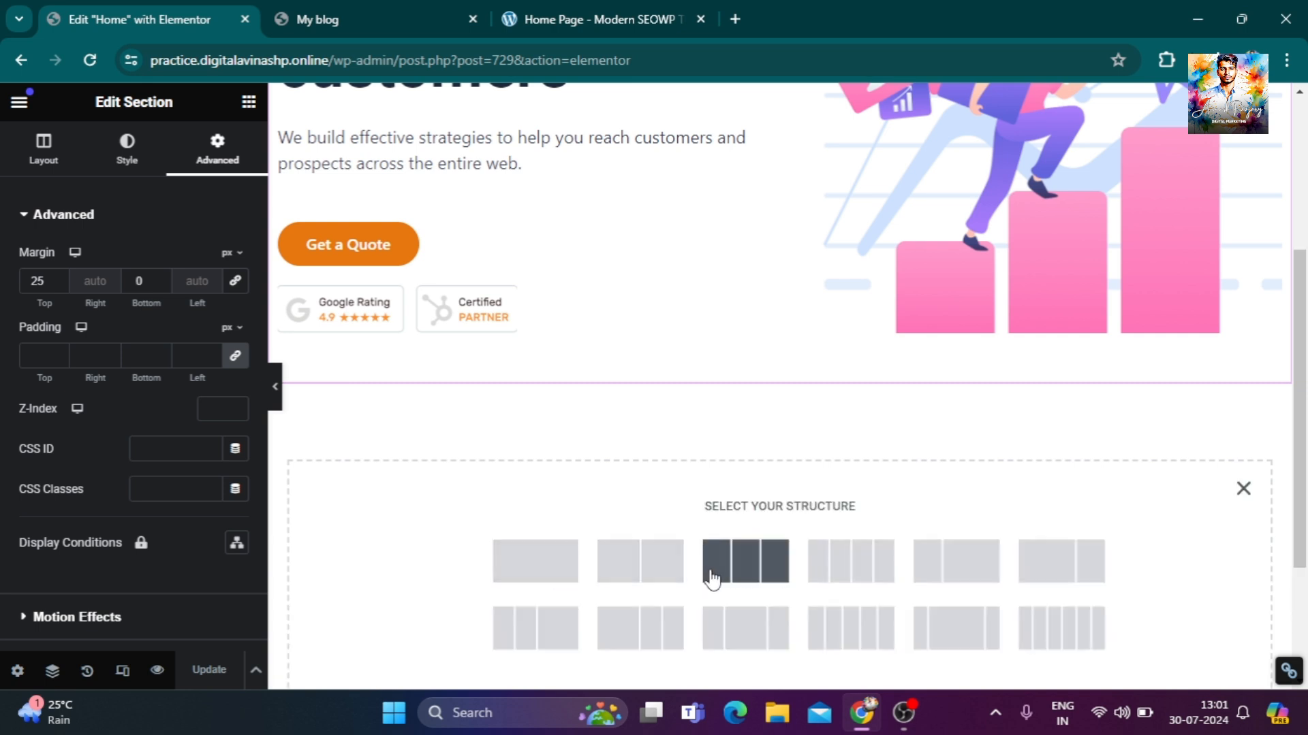
pyautogui.click(756, 584)
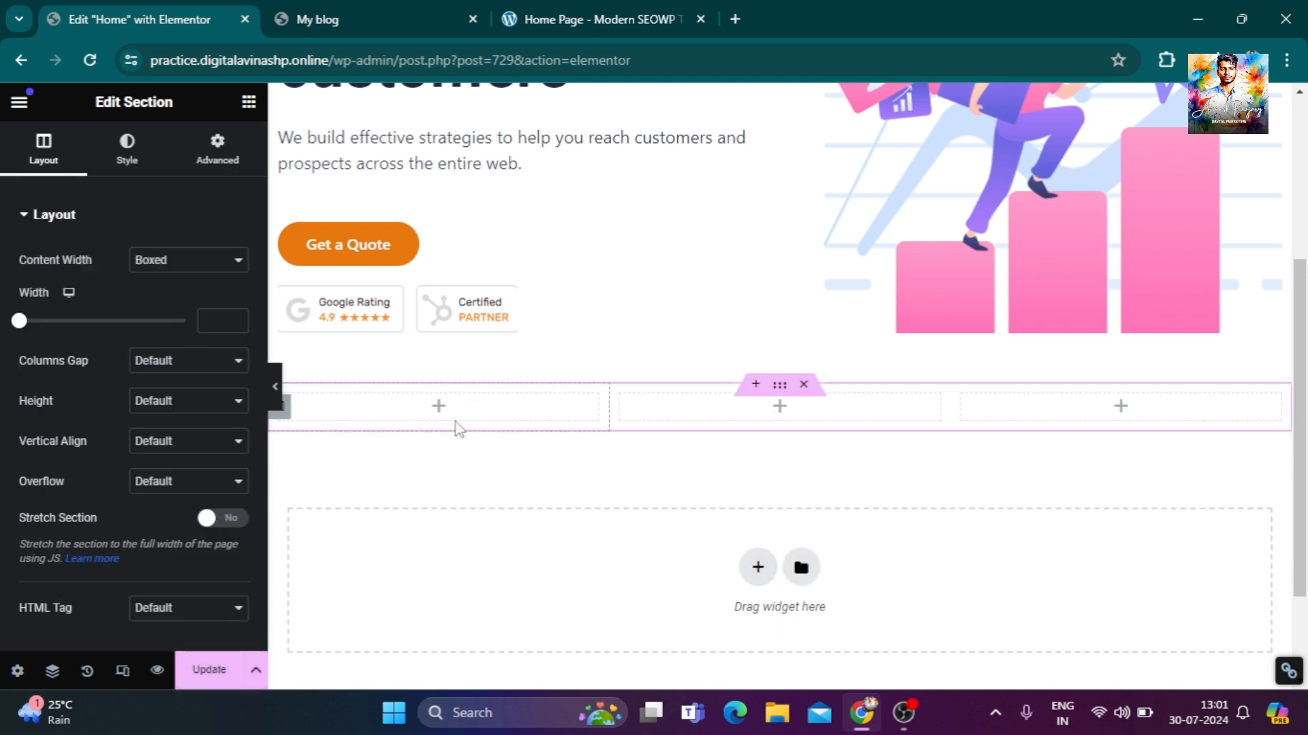
# Examine the reference site's service cards for their borders, spacing, images, text and Learn More link styling.
pyautogui.click(587, 8)
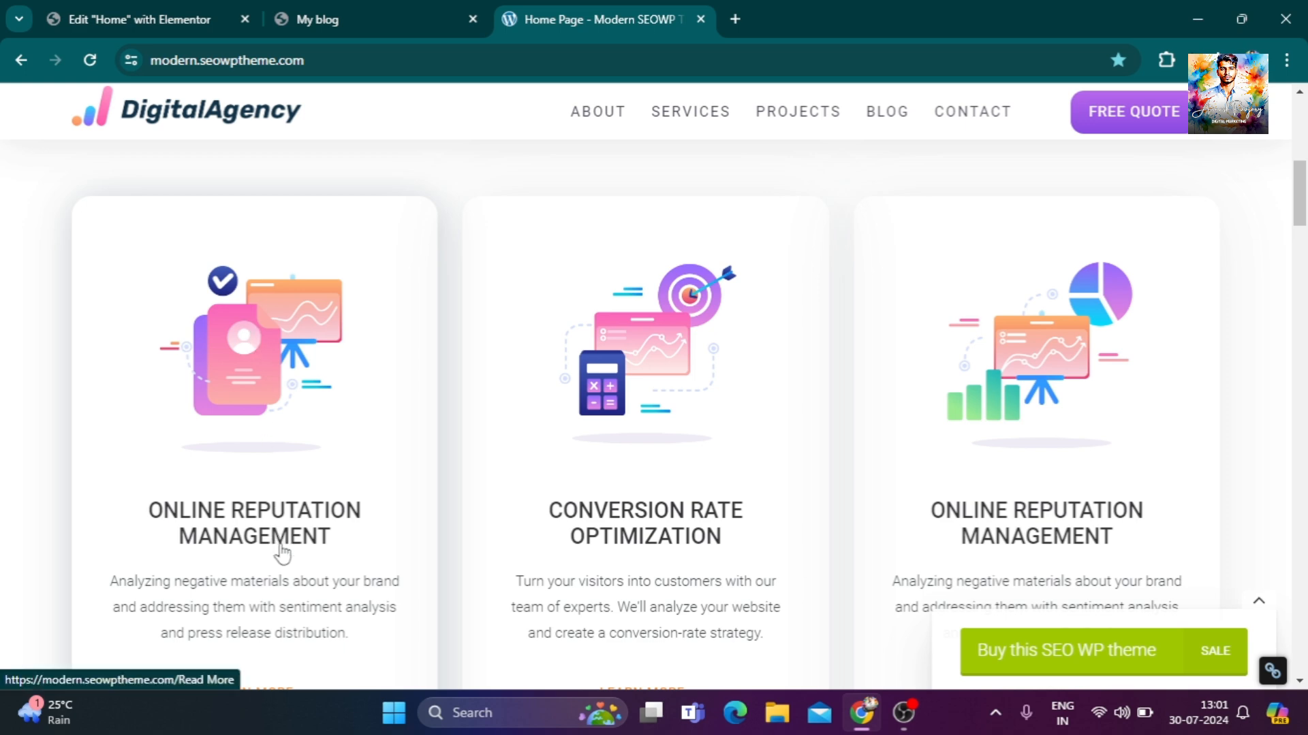
pyautogui.scroll(-3, 281, 553)
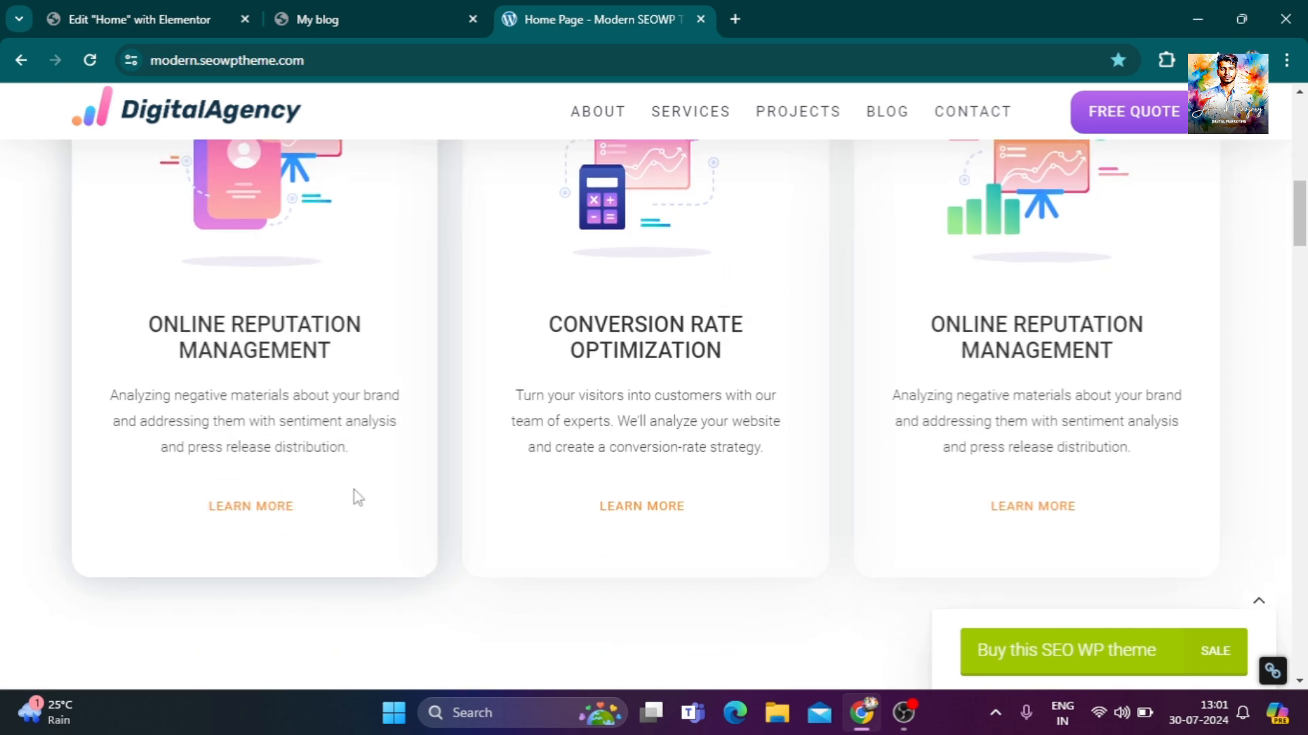
pyautogui.scroll(1, 354, 490)
pyautogui.click(167, 8)
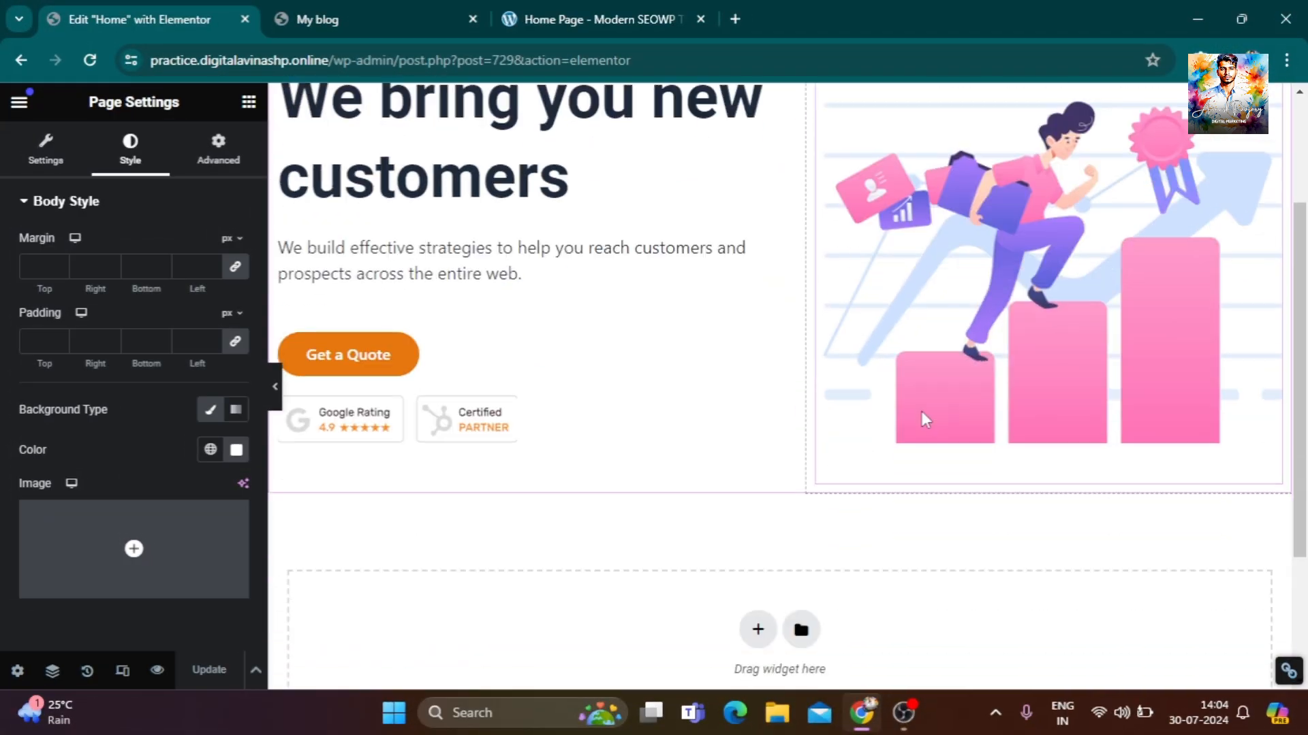
pyautogui.click(598, 11)
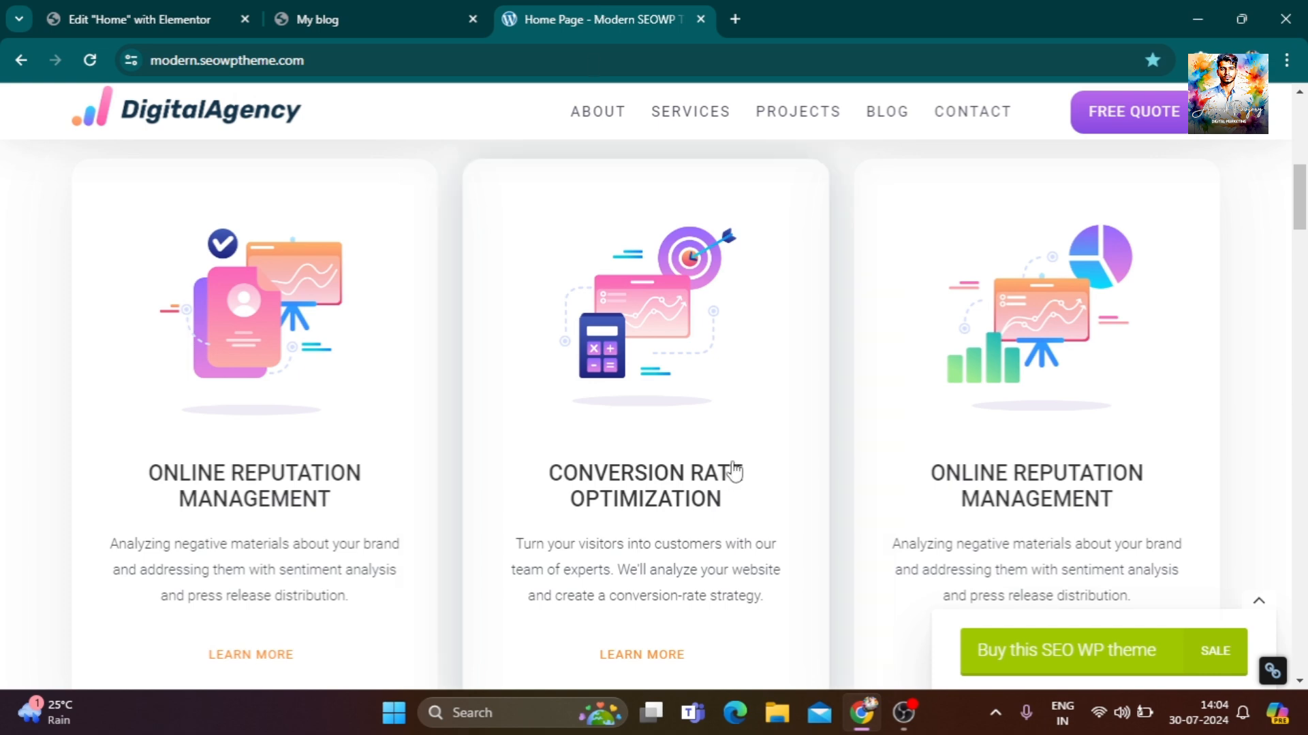
pyautogui.scroll(3, 740, 469)
pyautogui.scroll(-2, 744, 469)
pyautogui.scroll(-1, 742, 468)
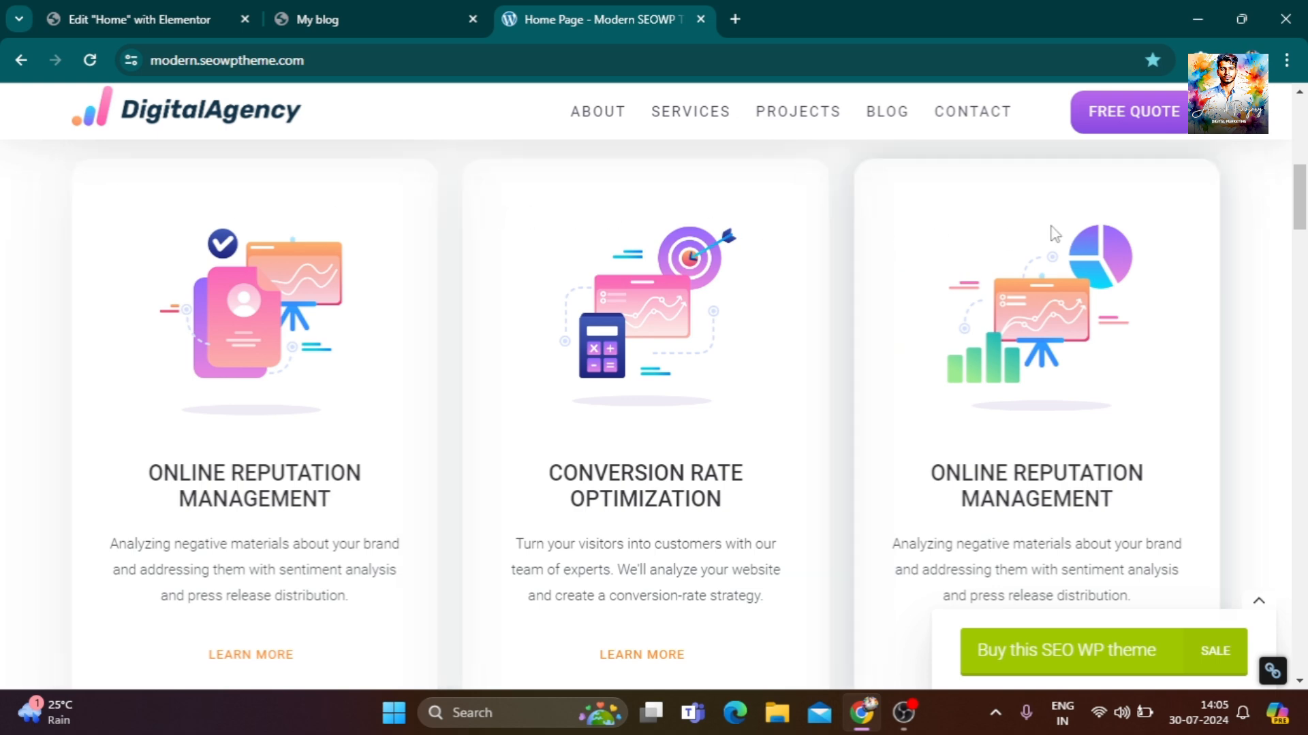
pyautogui.scroll(-3, 1055, 234)
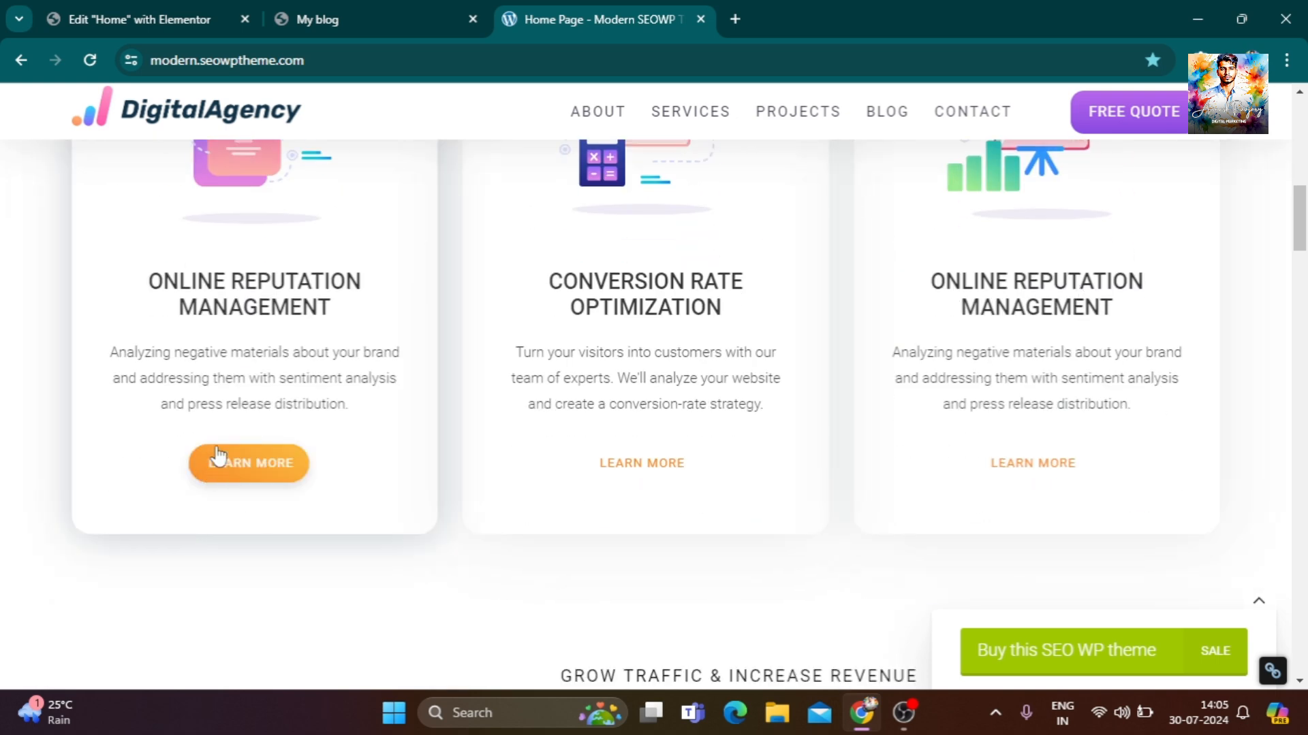
pyautogui.scroll(4, 218, 456)
# Add a section with three equal columns below the hero section of the Home page in Elementor.
pyautogui.click(173, 22)
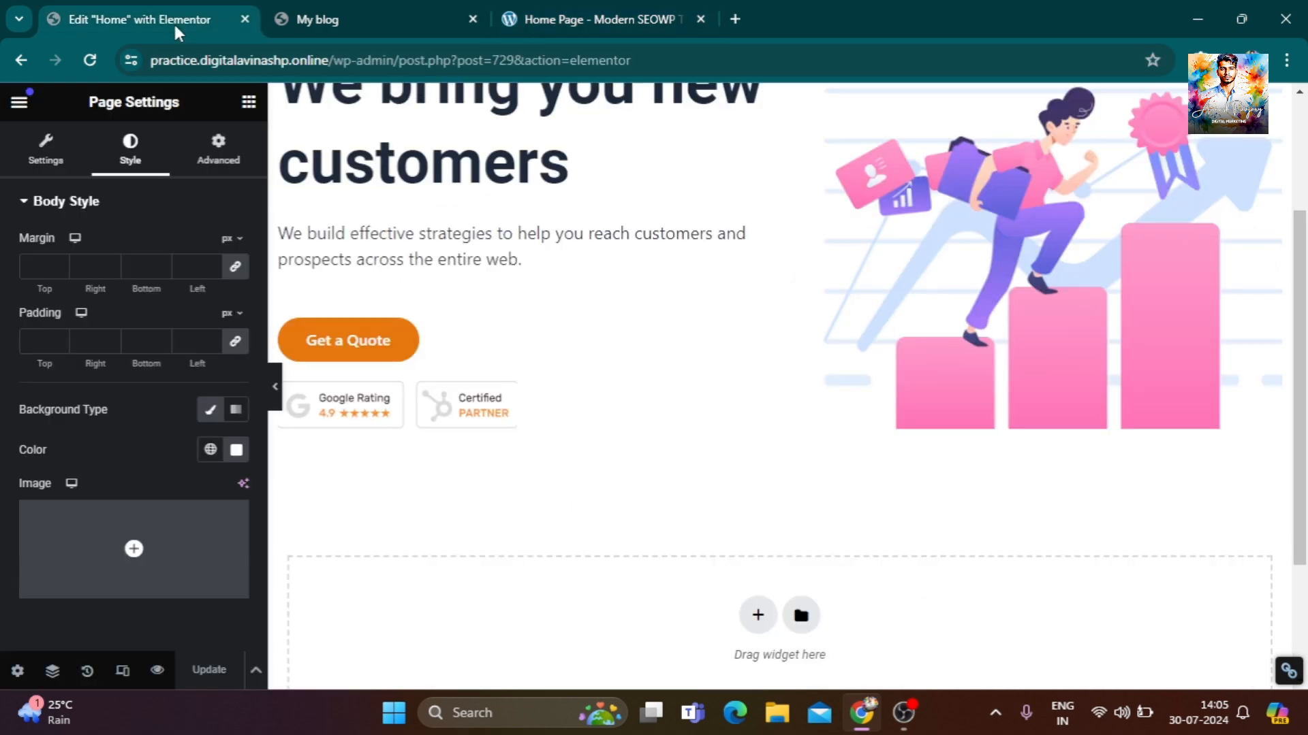
pyautogui.scroll(-3, 736, 463)
pyautogui.click(758, 433)
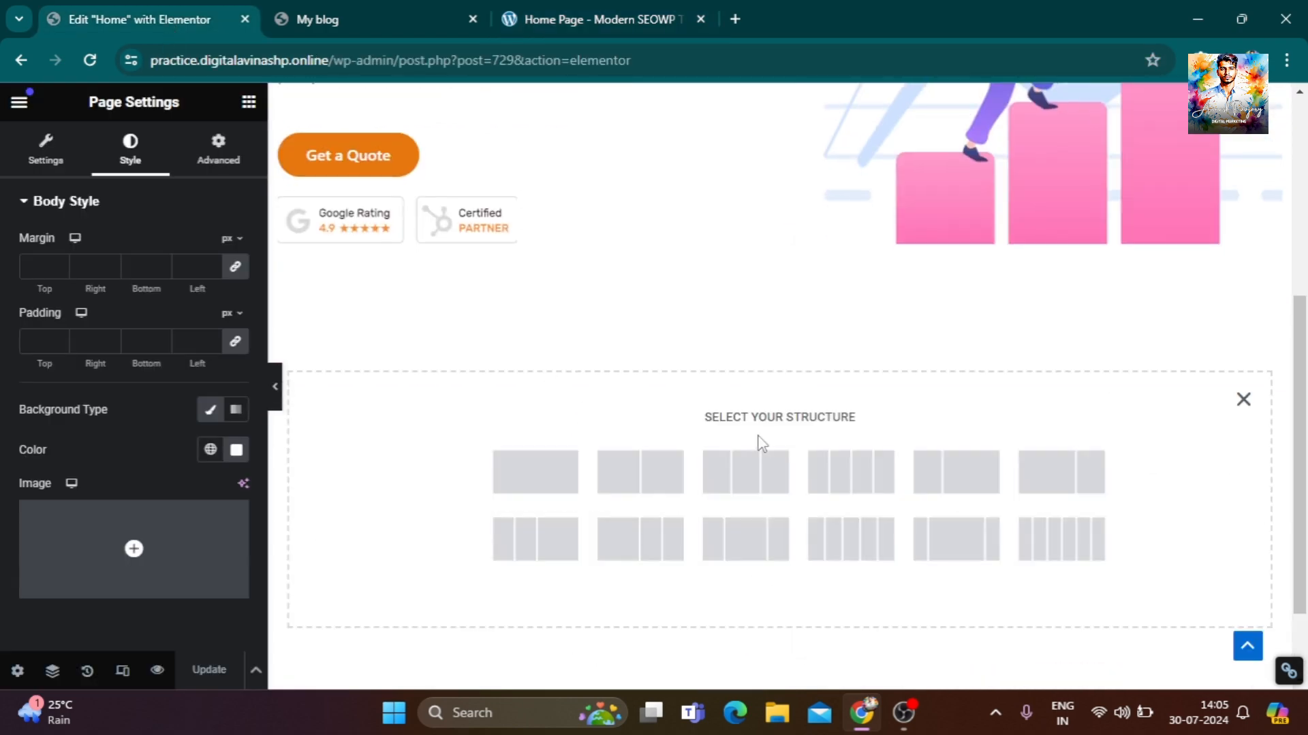
pyautogui.click(747, 490)
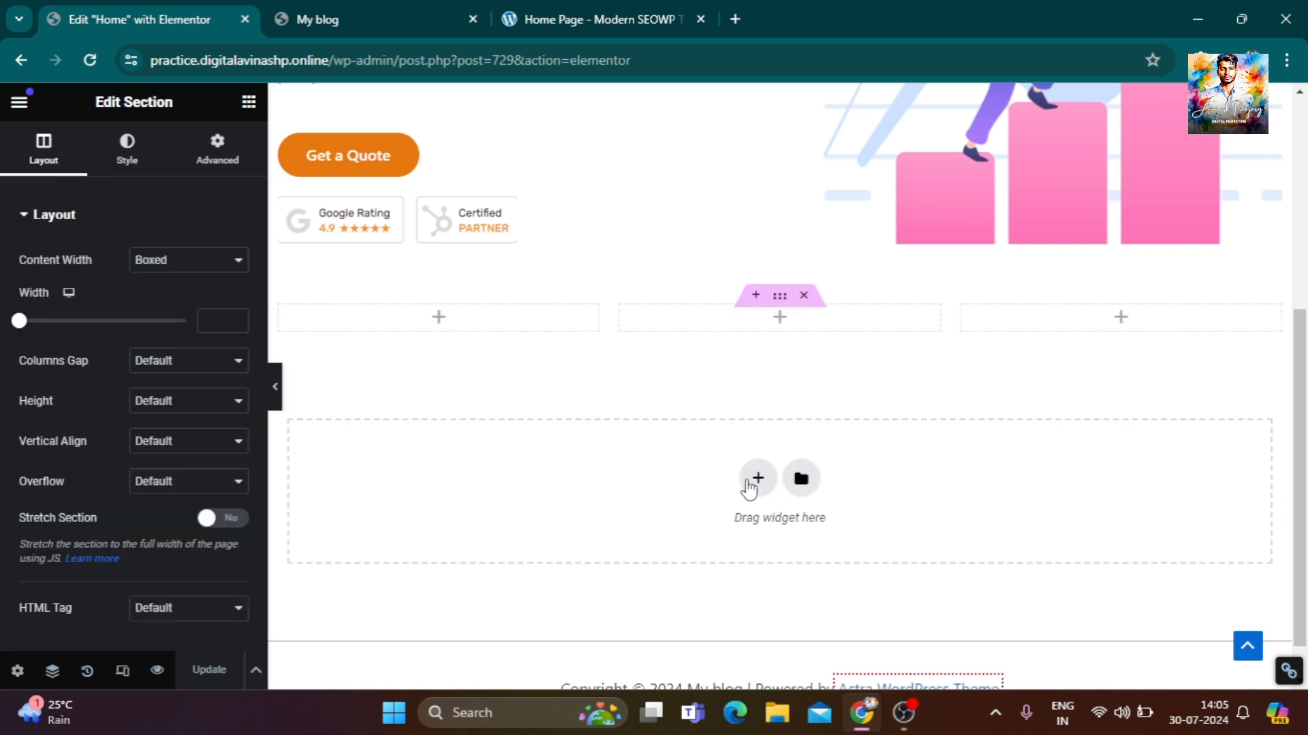
# Check the reference site's service card layout and add an Image widget to the first column of the new section.
pyautogui.click(570, 21)
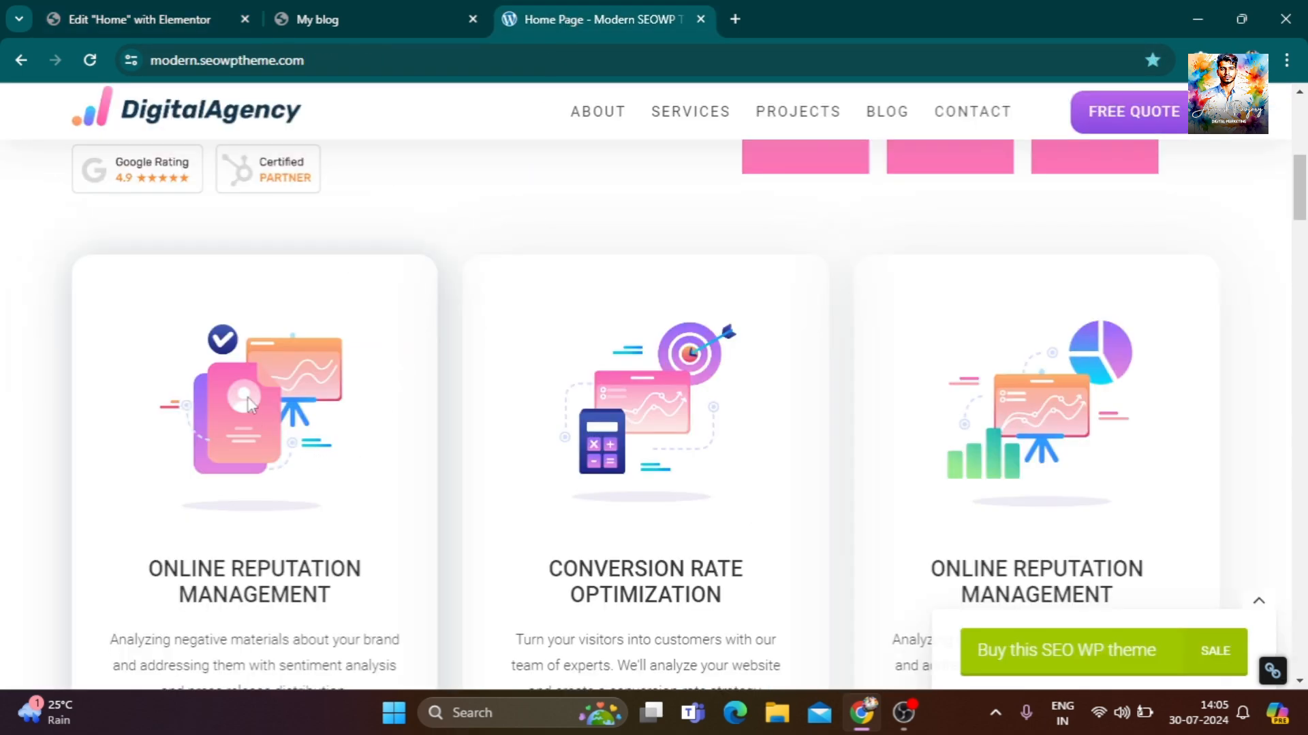
pyautogui.scroll(-3, 249, 405)
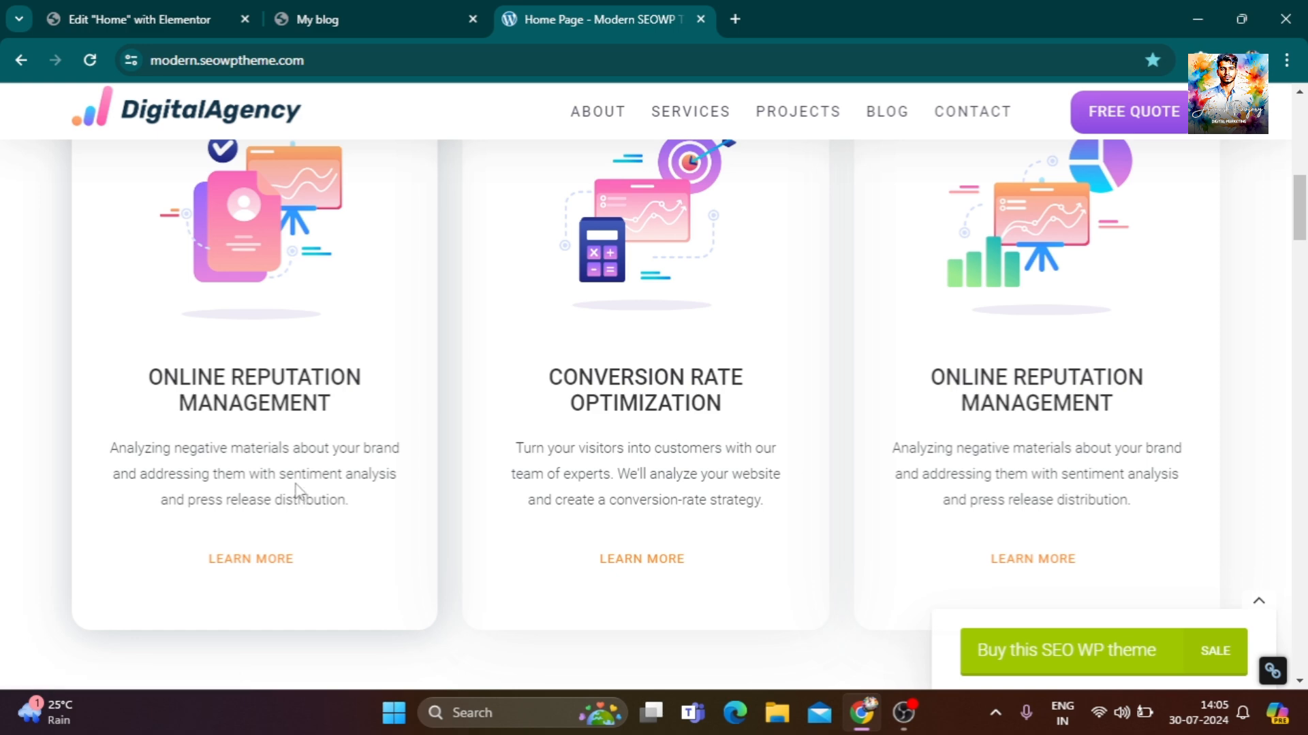
pyautogui.scroll(6, 357, 514)
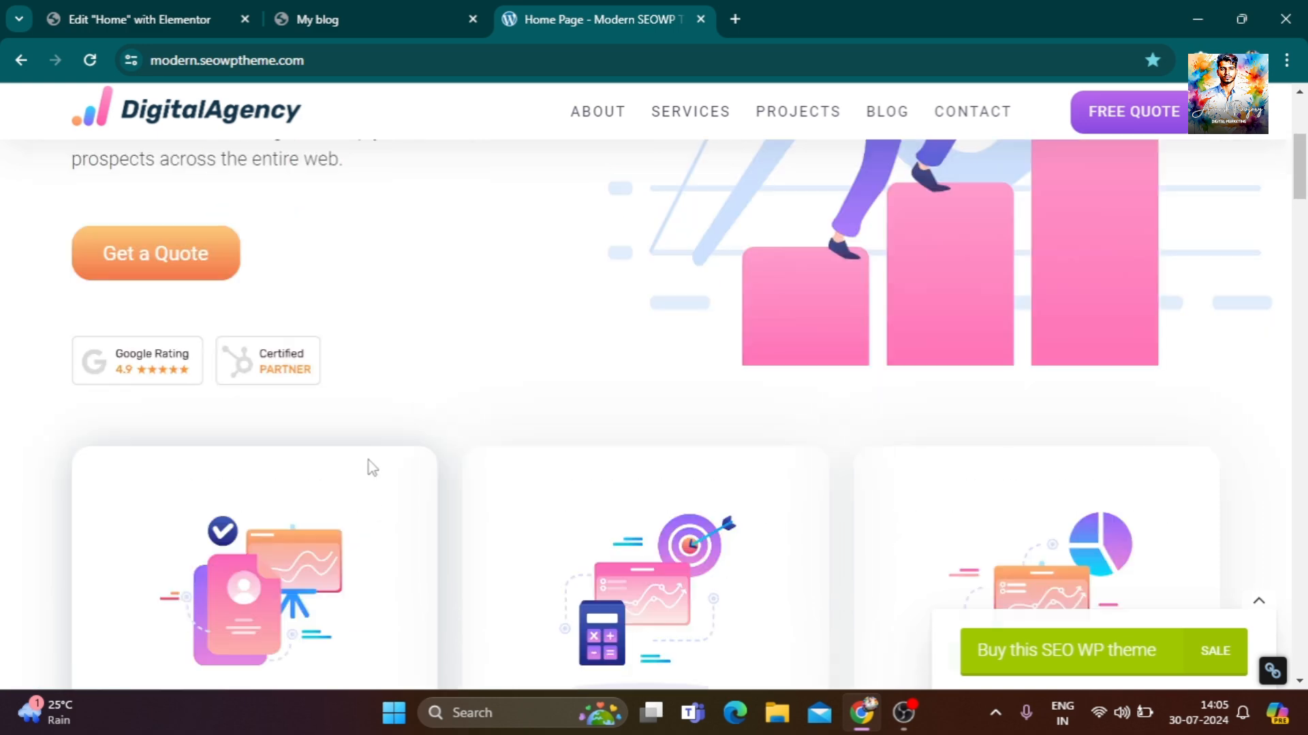
pyautogui.click(204, 19)
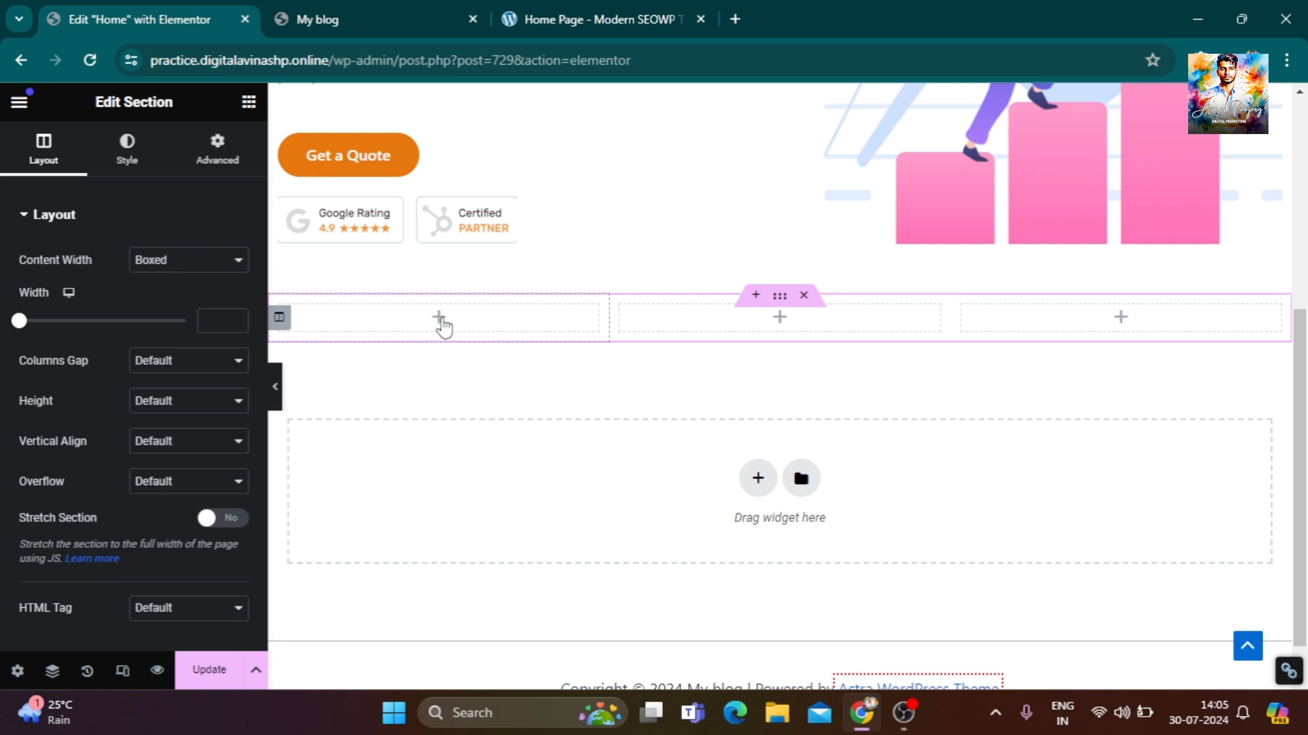
pyautogui.click(439, 319)
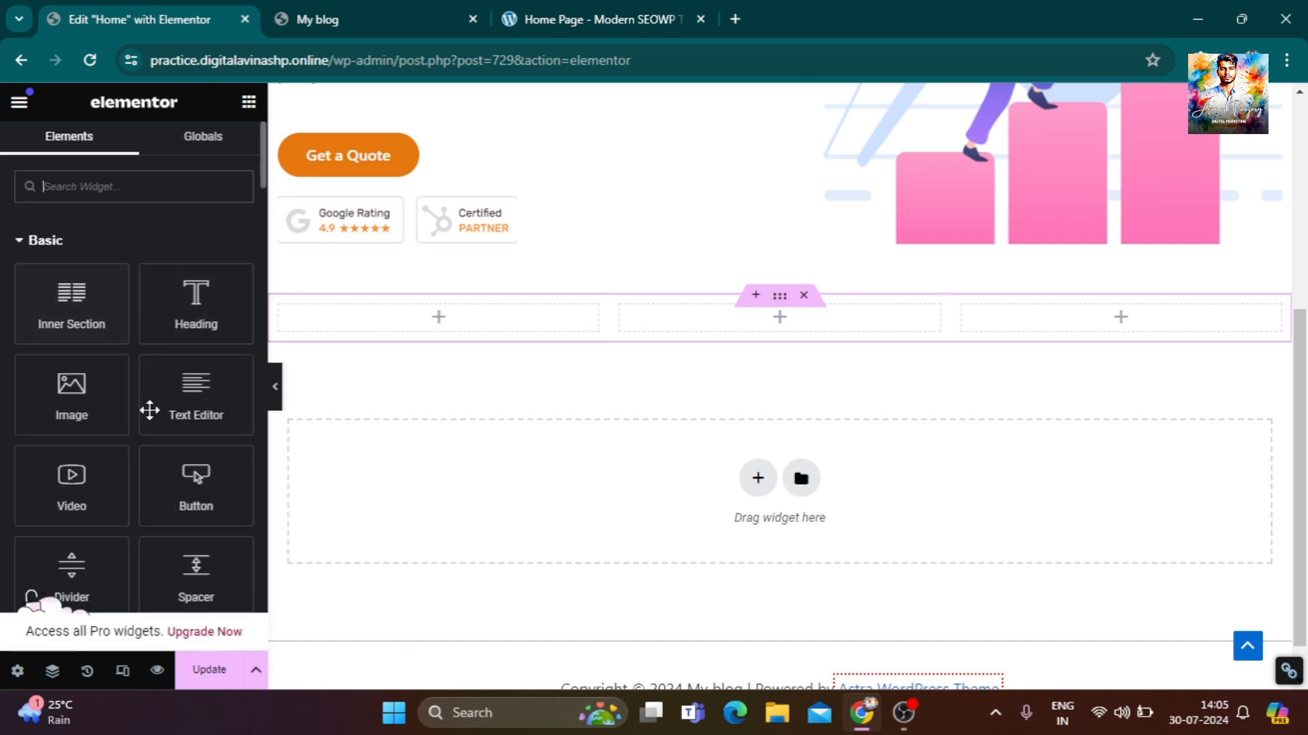
pyautogui.moveTo(94, 415); pyautogui.dragTo(456, 338)
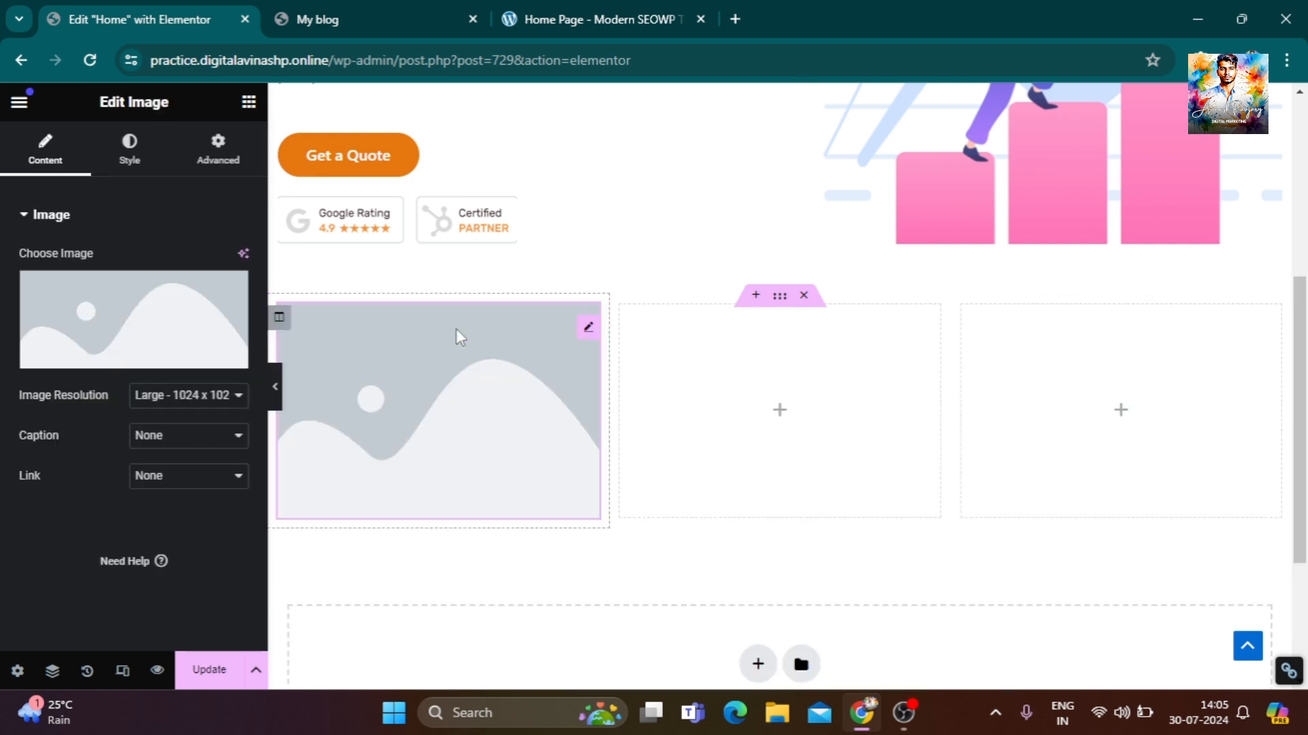
# Add a Heading widget and a Text Editor widget below the image placeholder in the first column.
pyautogui.click(250, 102)
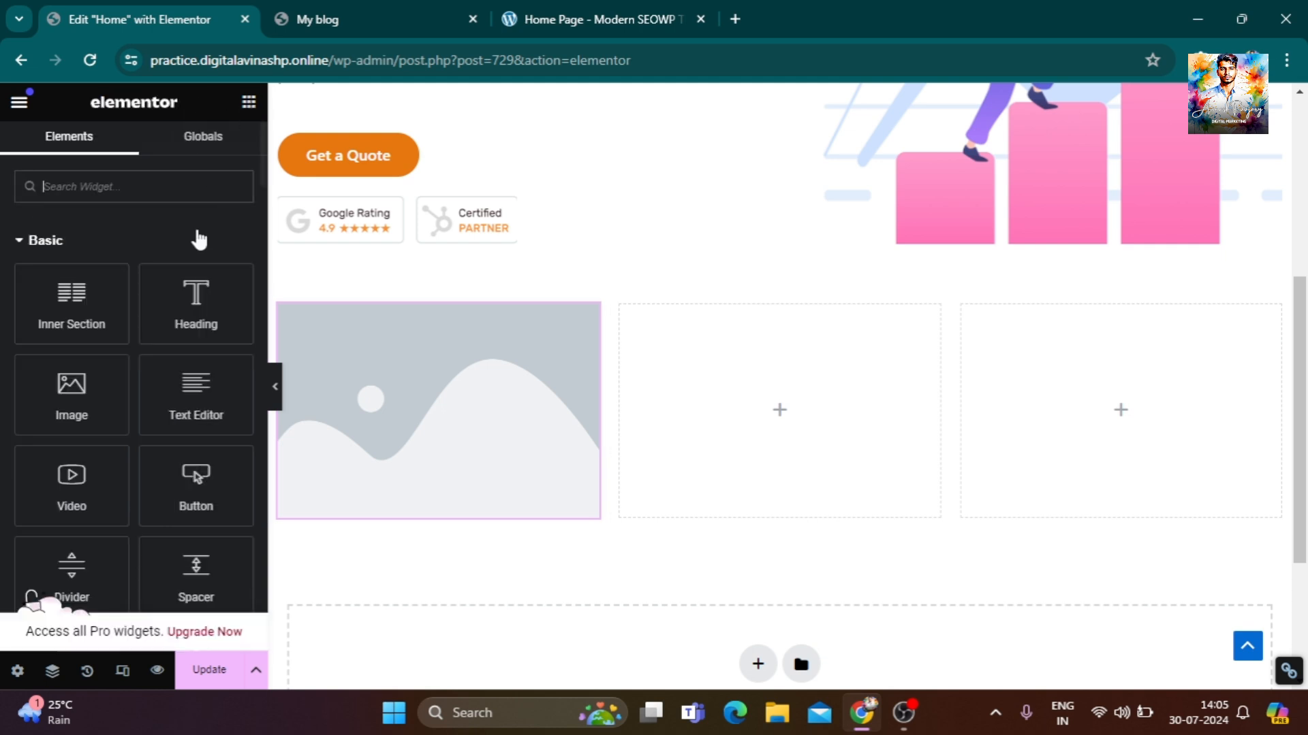
pyautogui.moveTo(195, 299); pyautogui.dragTo(425, 521)
pyautogui.click(248, 102)
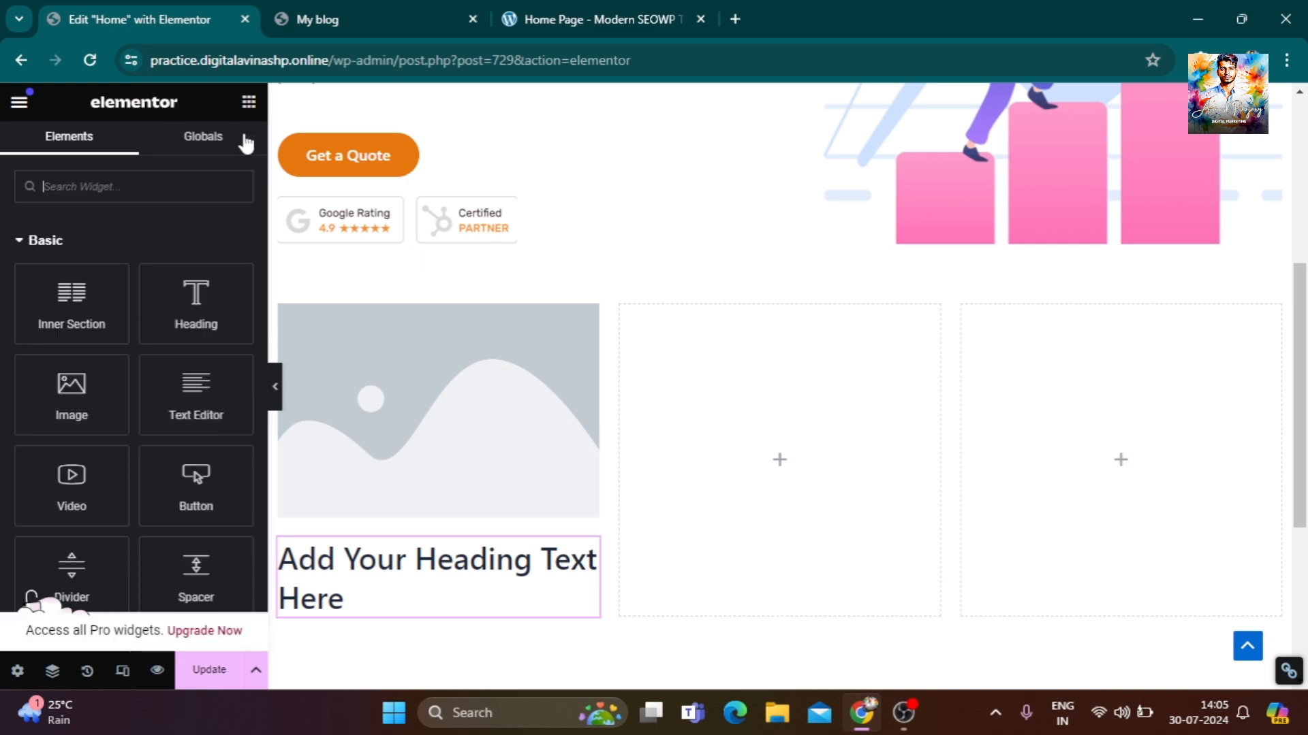
pyautogui.moveTo(201, 406); pyautogui.dragTo(480, 616)
pyautogui.scroll(-3, 513, 532)
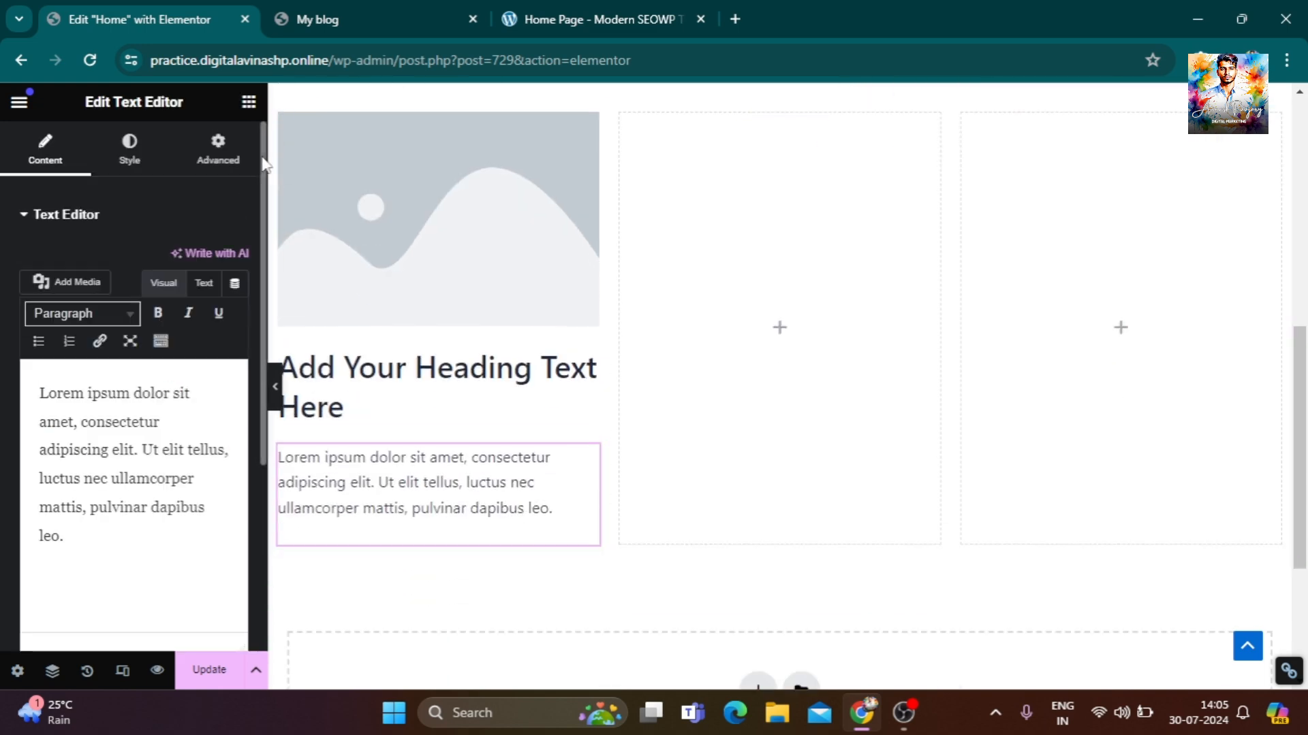
pyautogui.click(249, 102)
pyautogui.scroll(-2, 192, 463)
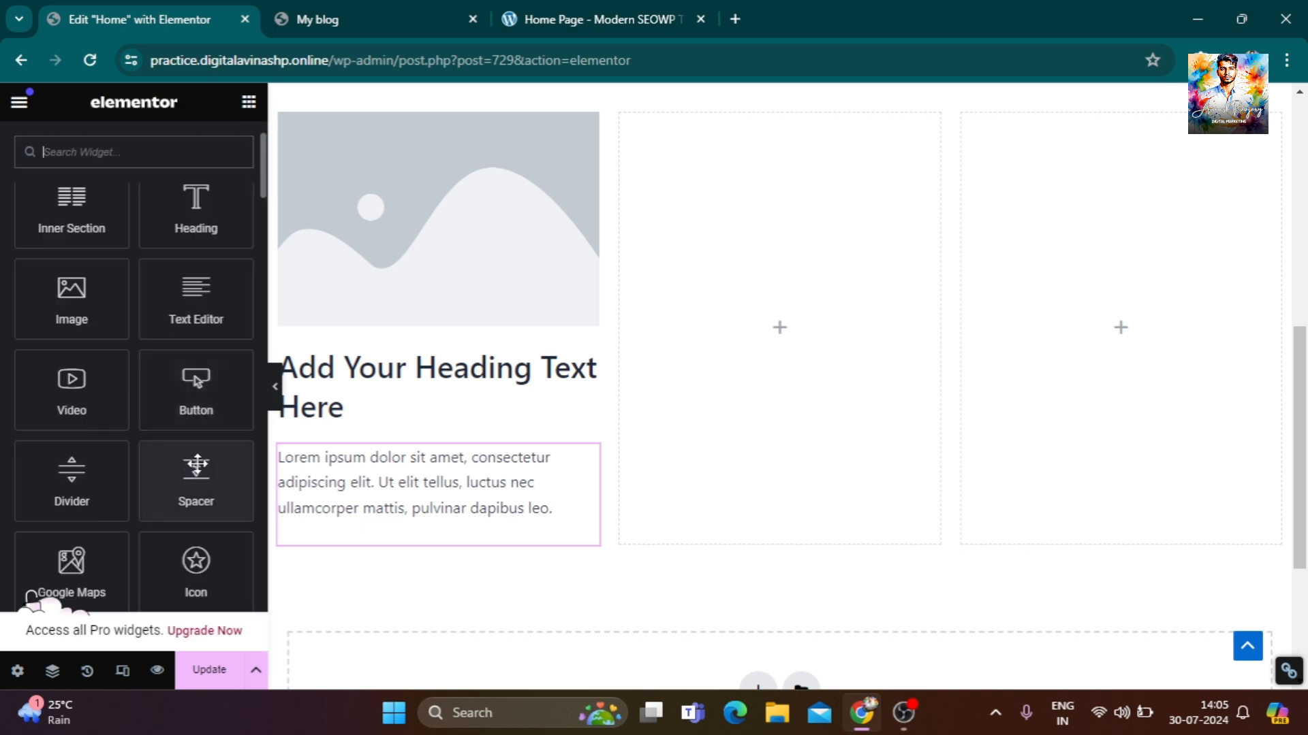
pyautogui.moveTo(195, 472); pyautogui.dragTo(417, 532)
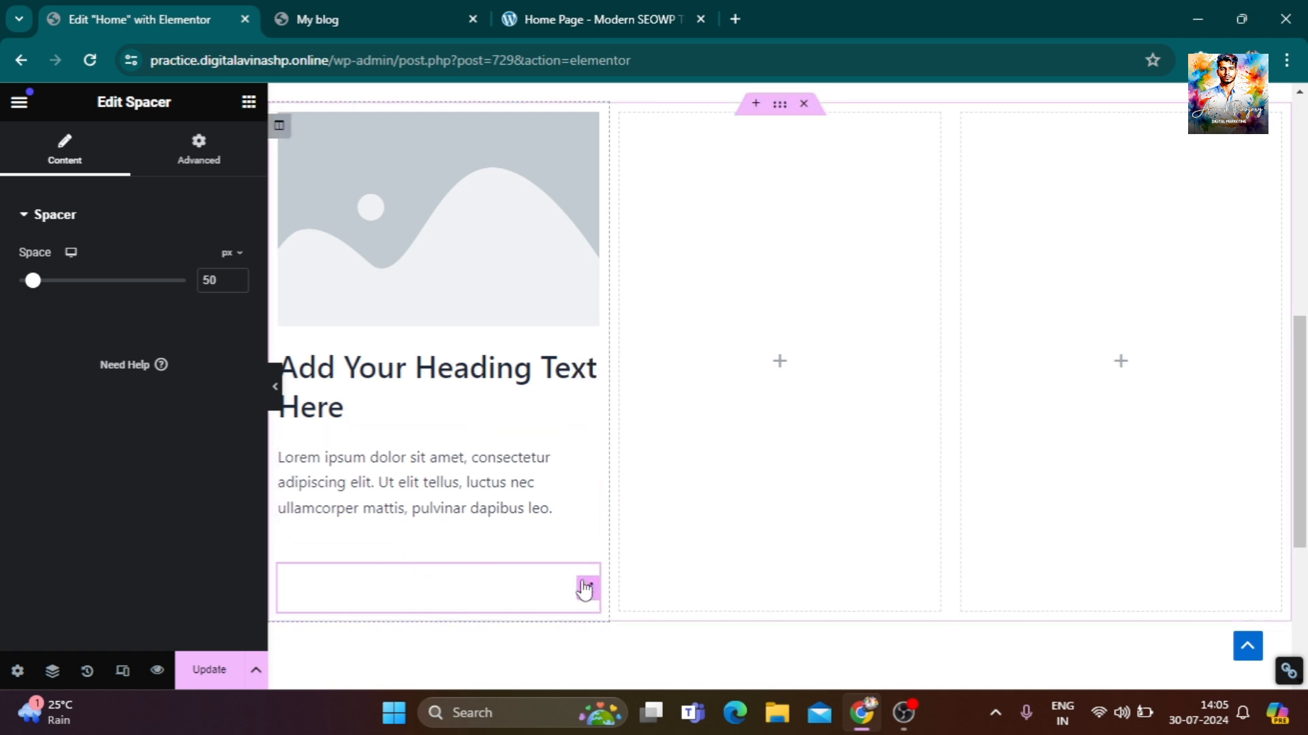
pyautogui.rightClick(584, 589)
pyautogui.click(646, 660)
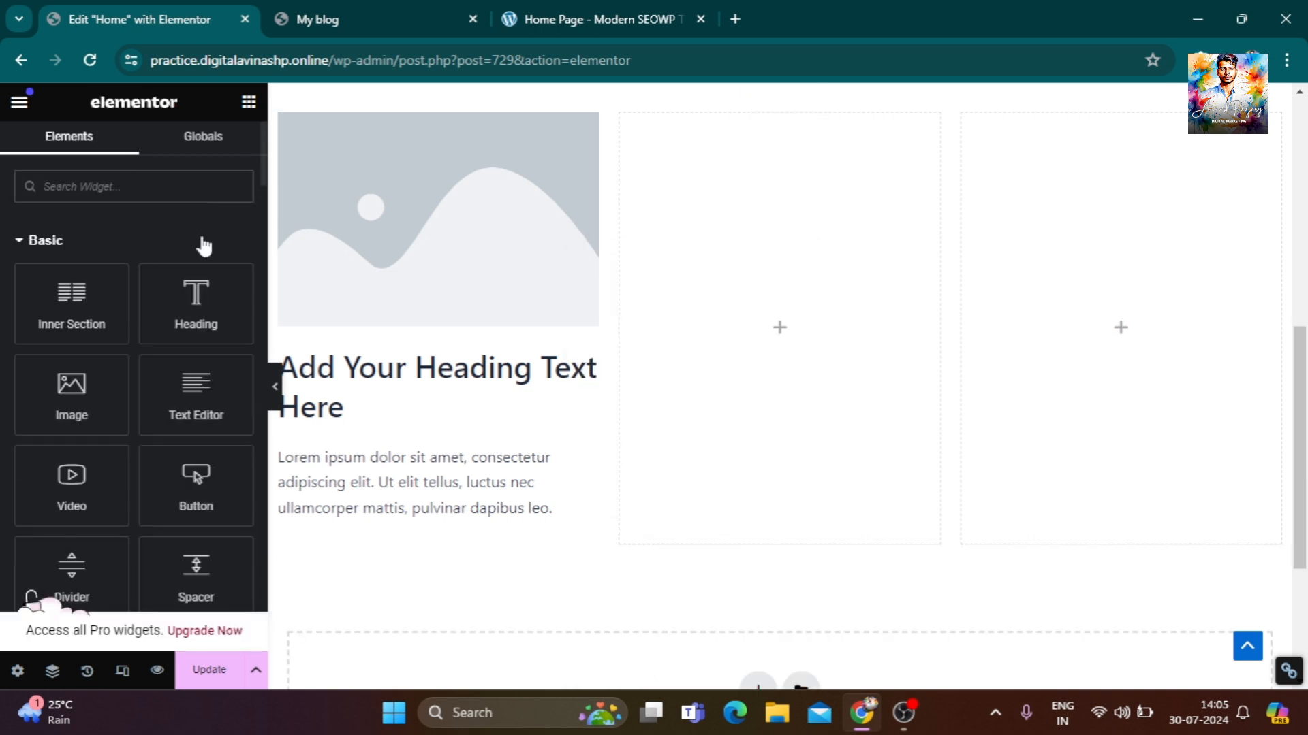
# Add a Button widget below the placeholder paragraph in the first column.
pyautogui.moveTo(211, 500); pyautogui.dragTo(415, 517)
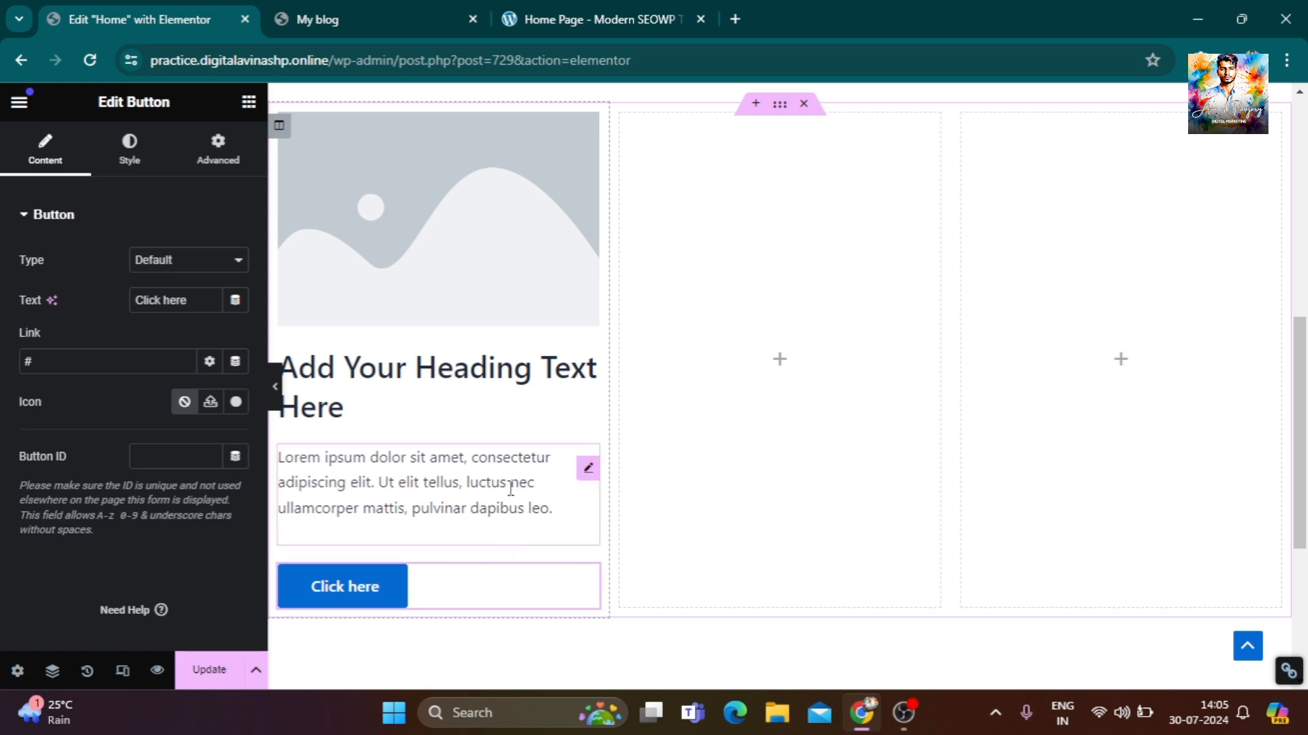
pyautogui.scroll(3, 511, 461)
pyautogui.scroll(-2, 486, 404)
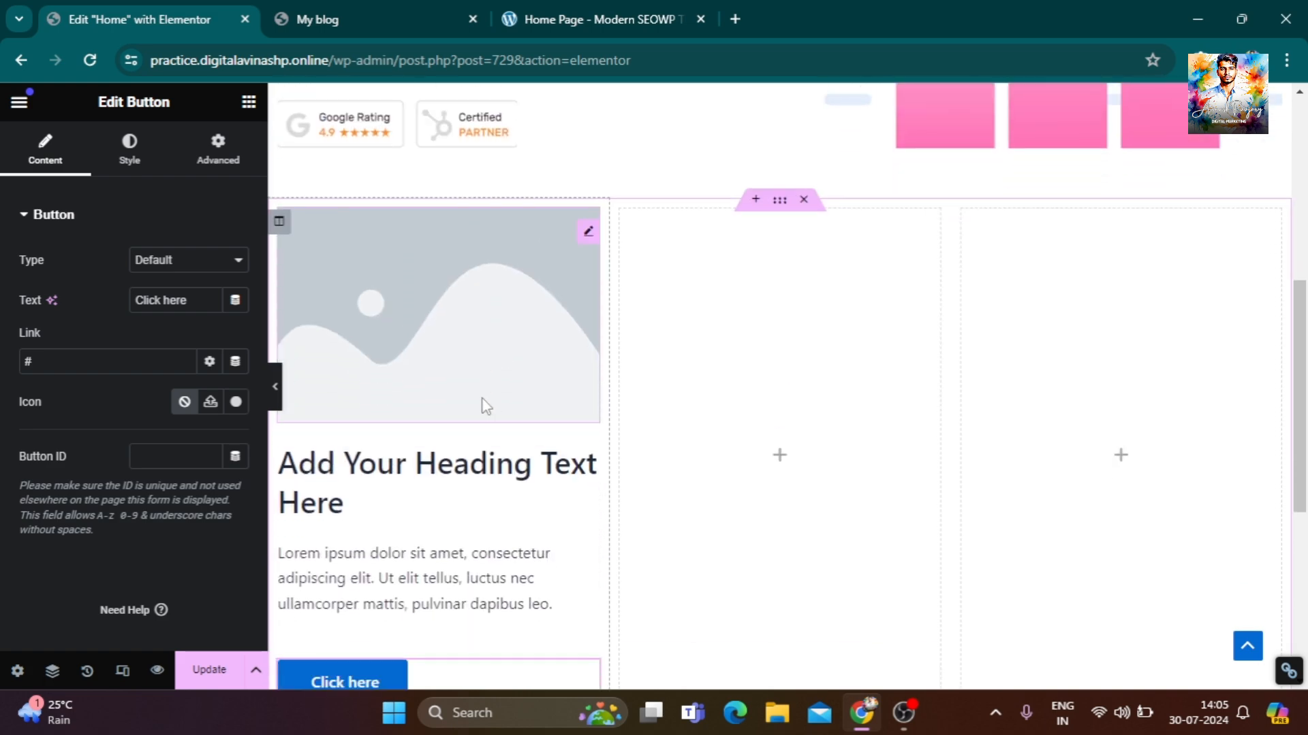
# Replace the first column's image placeholder with the media library illustration of a pink profile document with a check mark, matching the reference card.
pyautogui.click(560, 19)
pyautogui.scroll(-3, 475, 289)
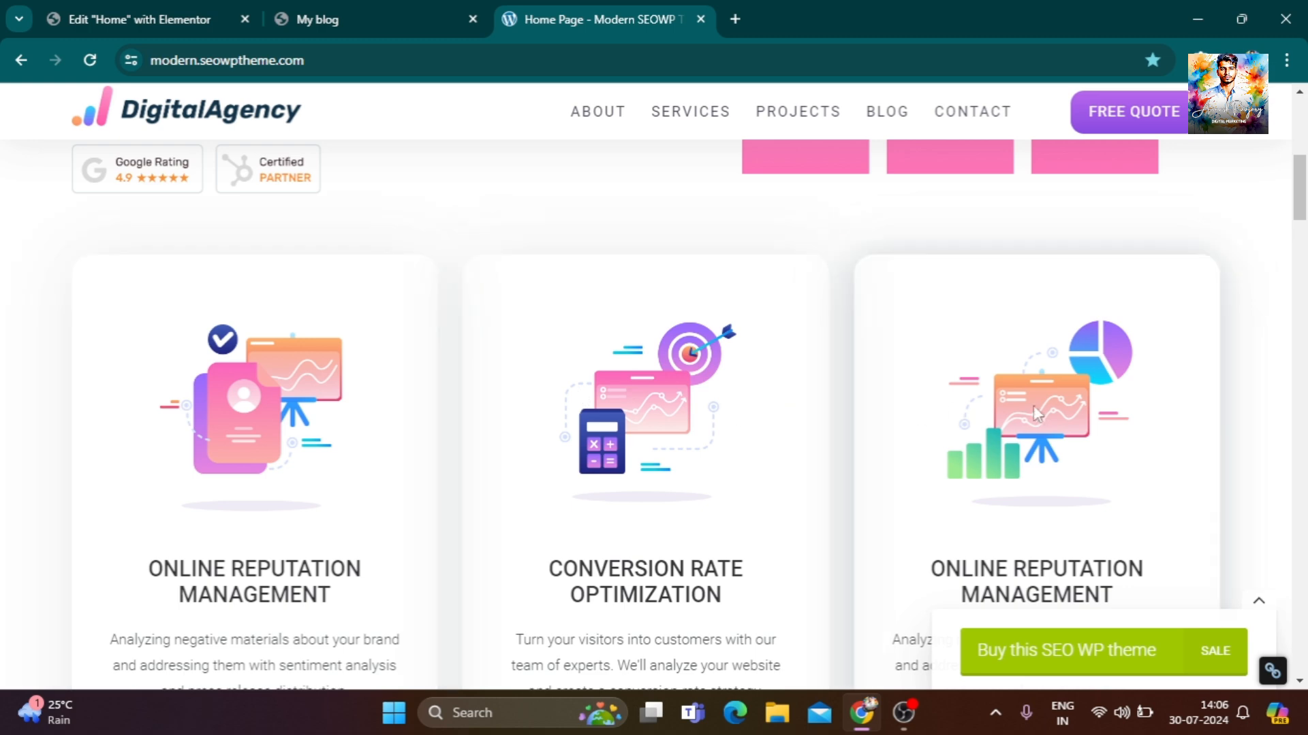
pyautogui.click(193, 22)
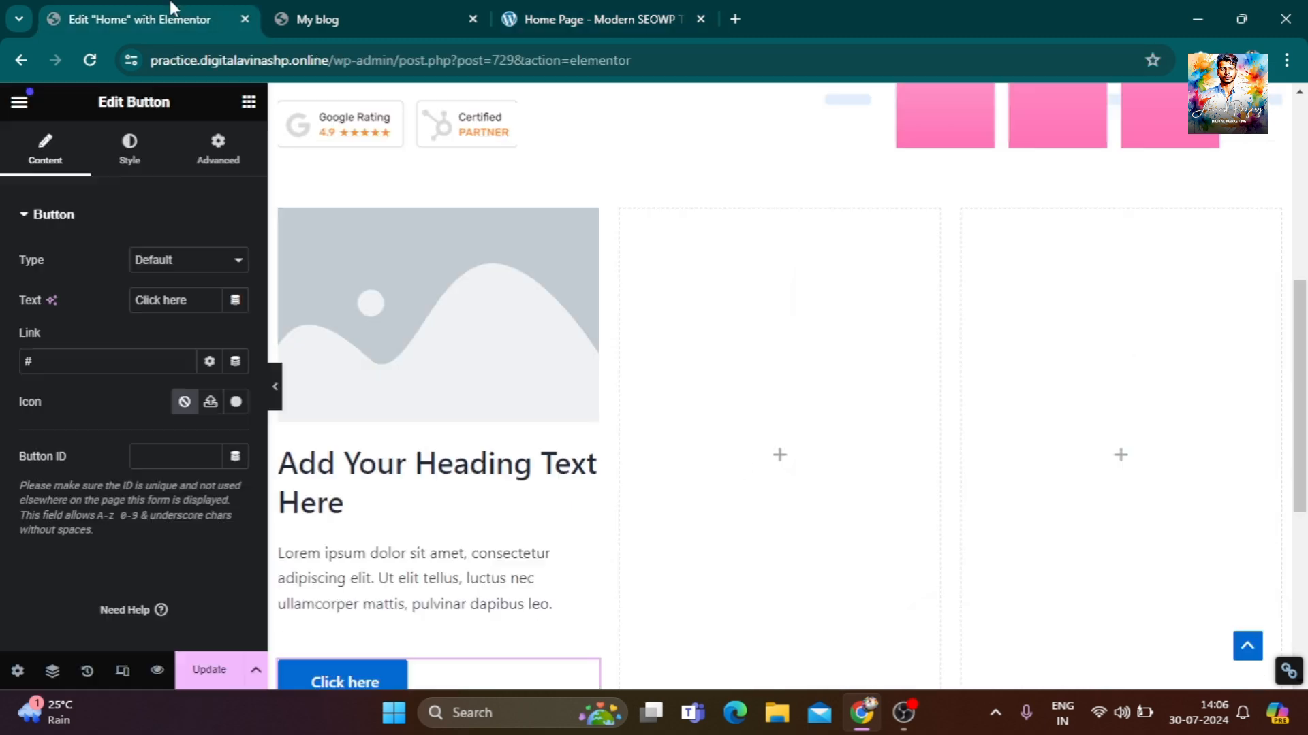
pyautogui.click(409, 395)
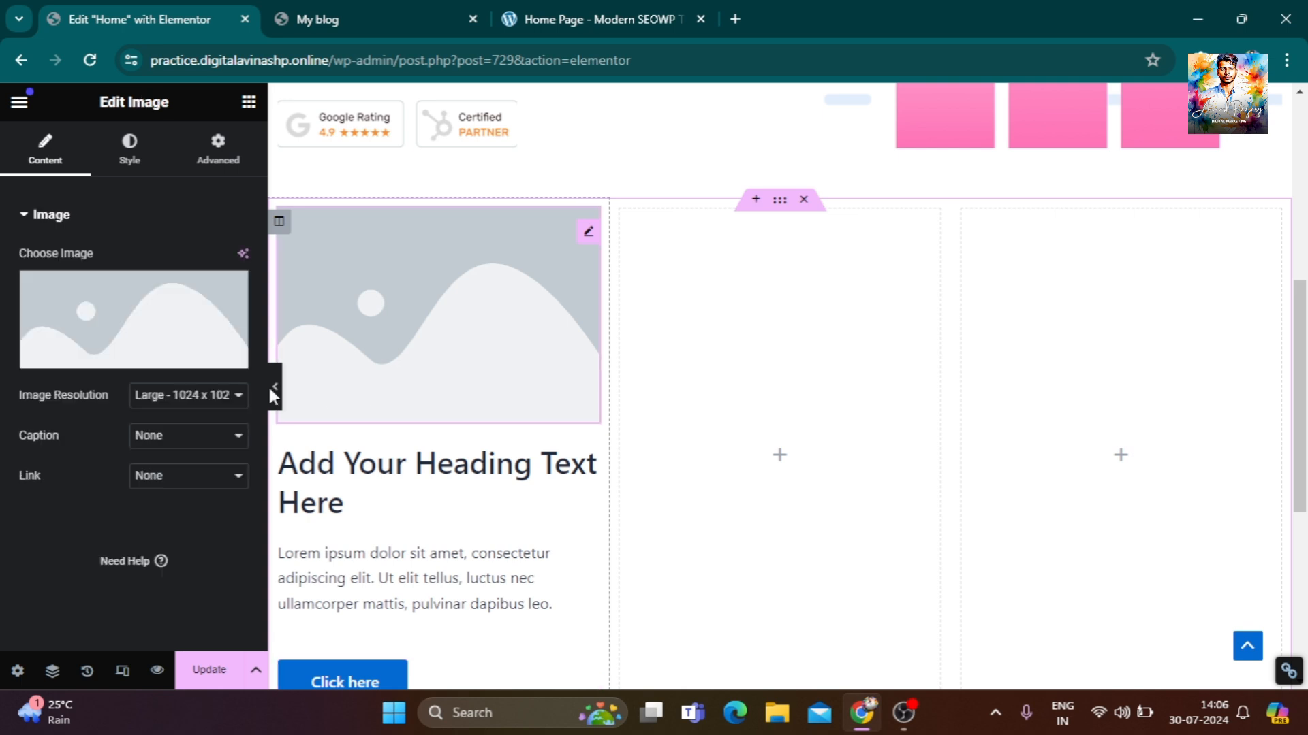
pyautogui.click(96, 361)
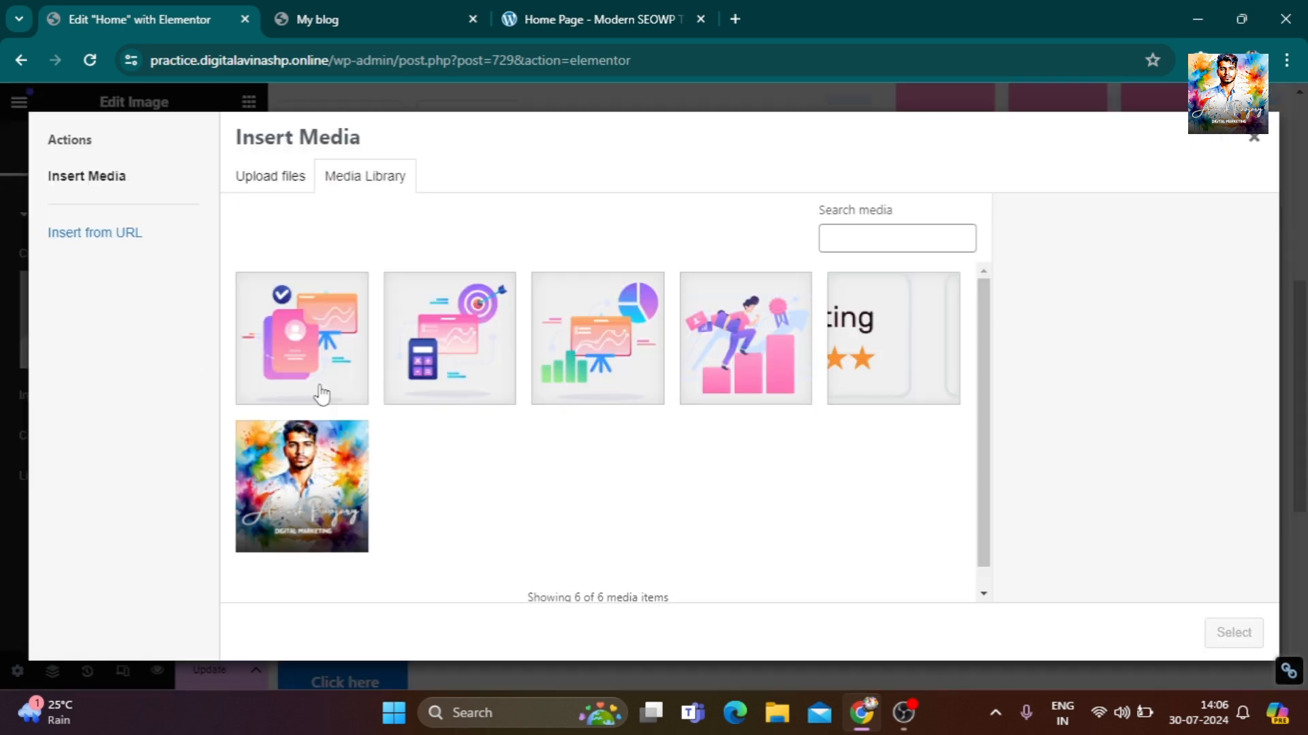
pyautogui.click(317, 392)
pyautogui.click(1233, 634)
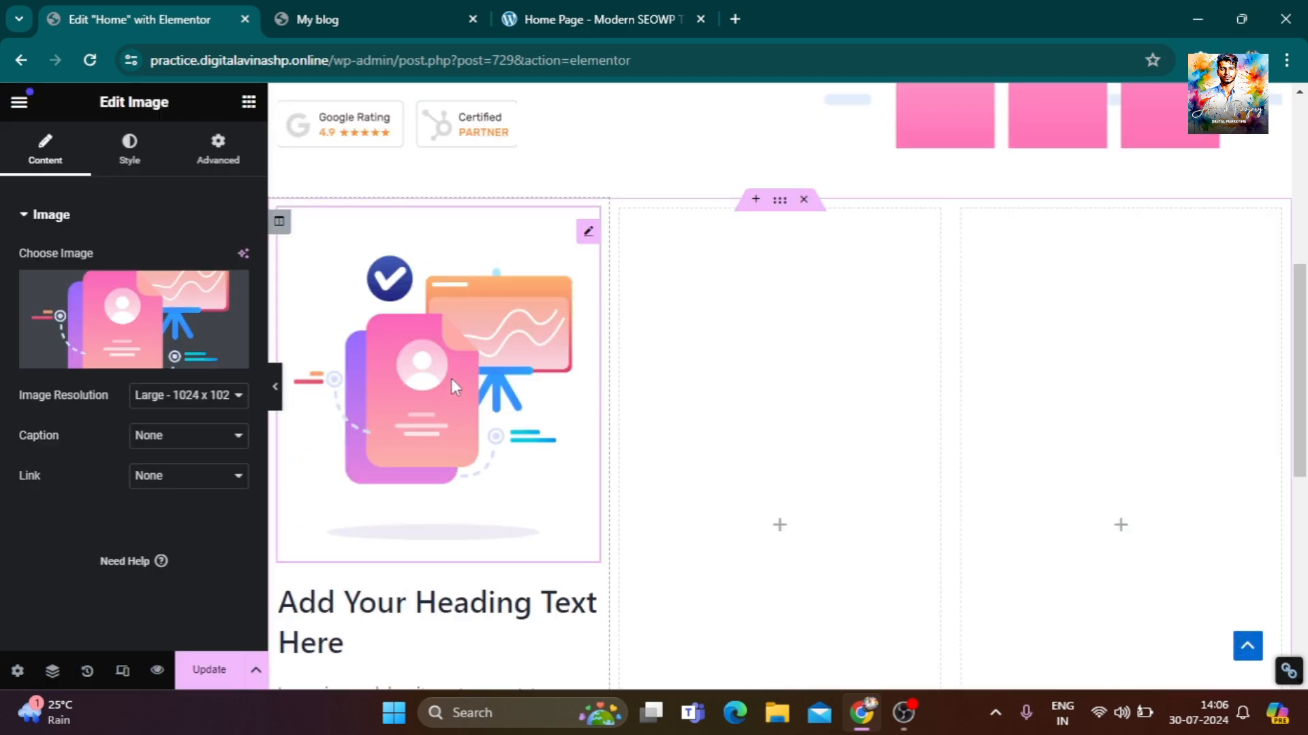
# Compare the illustration's size with the reference card and apply a custom image resolution with a width of 200.
pyautogui.click(579, 20)
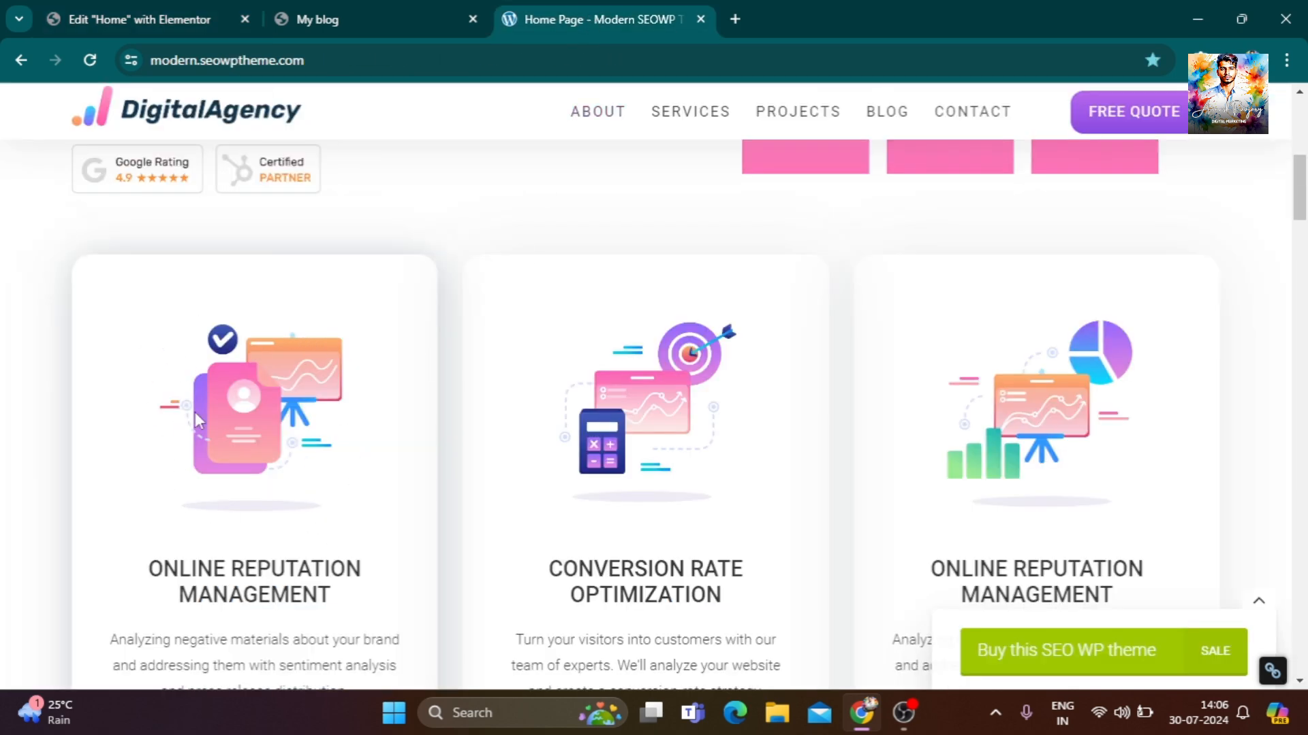
pyautogui.click(175, 10)
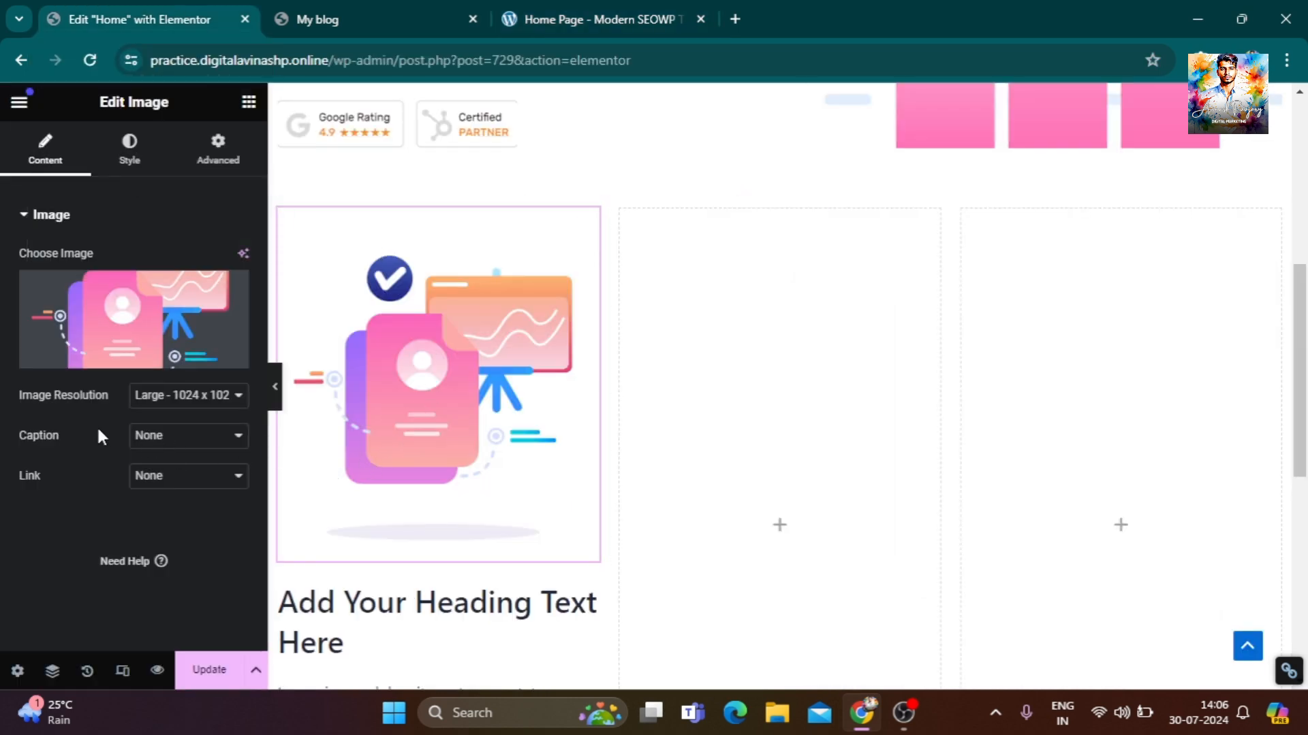
pyautogui.click(170, 402)
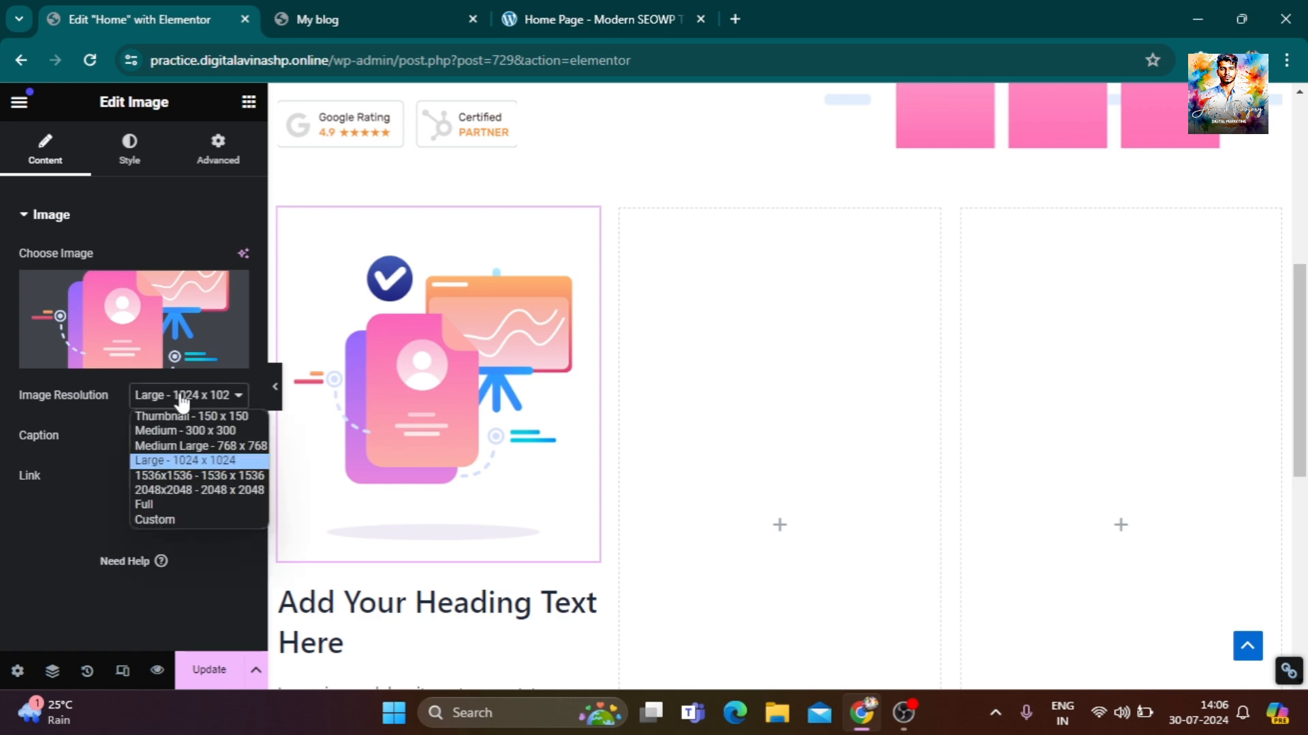
pyautogui.click(159, 521)
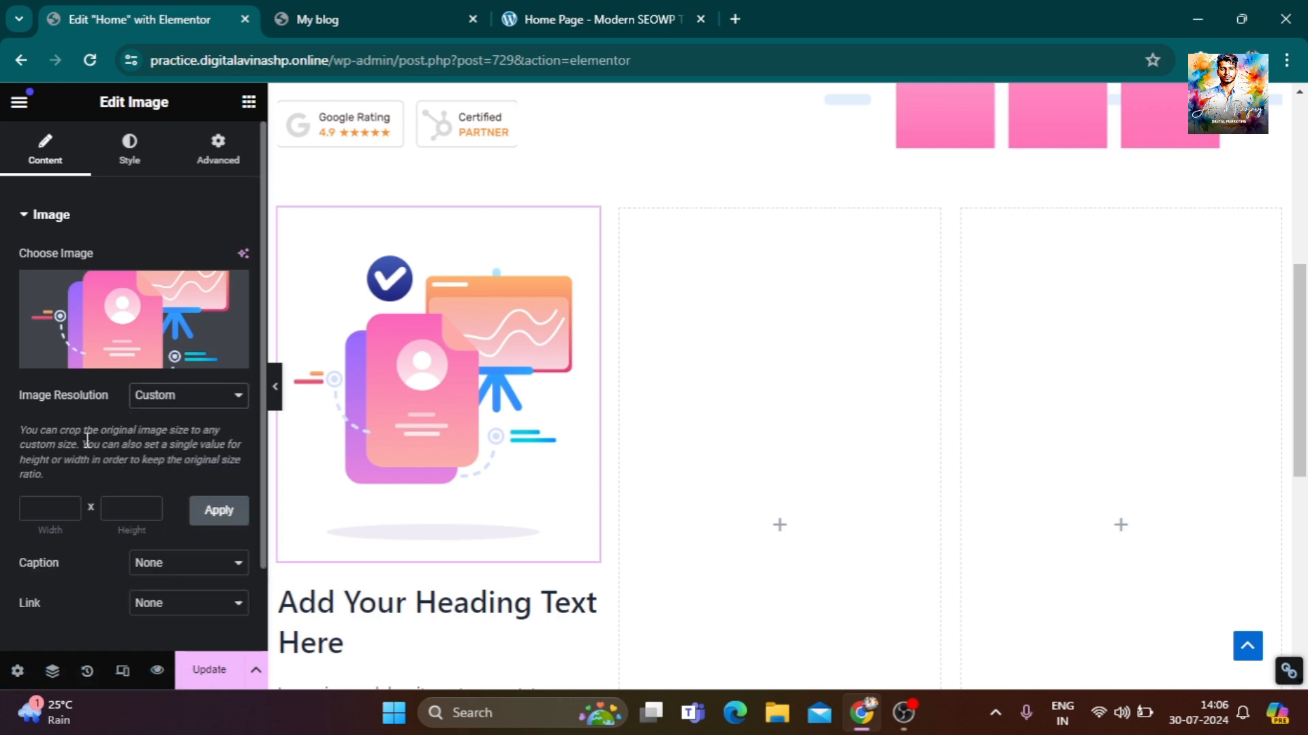
pyautogui.click(54, 504)
pyautogui.click(215, 514)
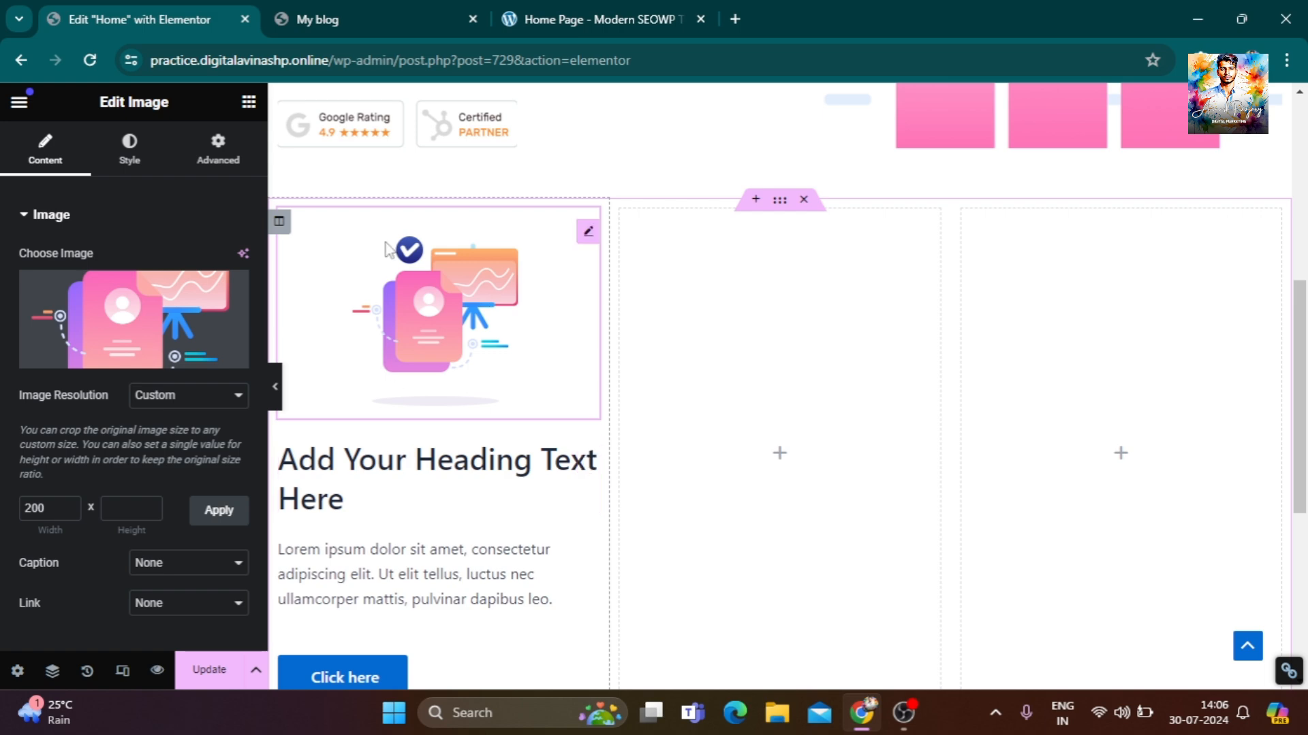
# Copy the first reference card's title and set the first column's heading to "ONLINE REPUTATION MANAGEMENT".
pyautogui.click(555, 20)
pyautogui.scroll(-3, 273, 539)
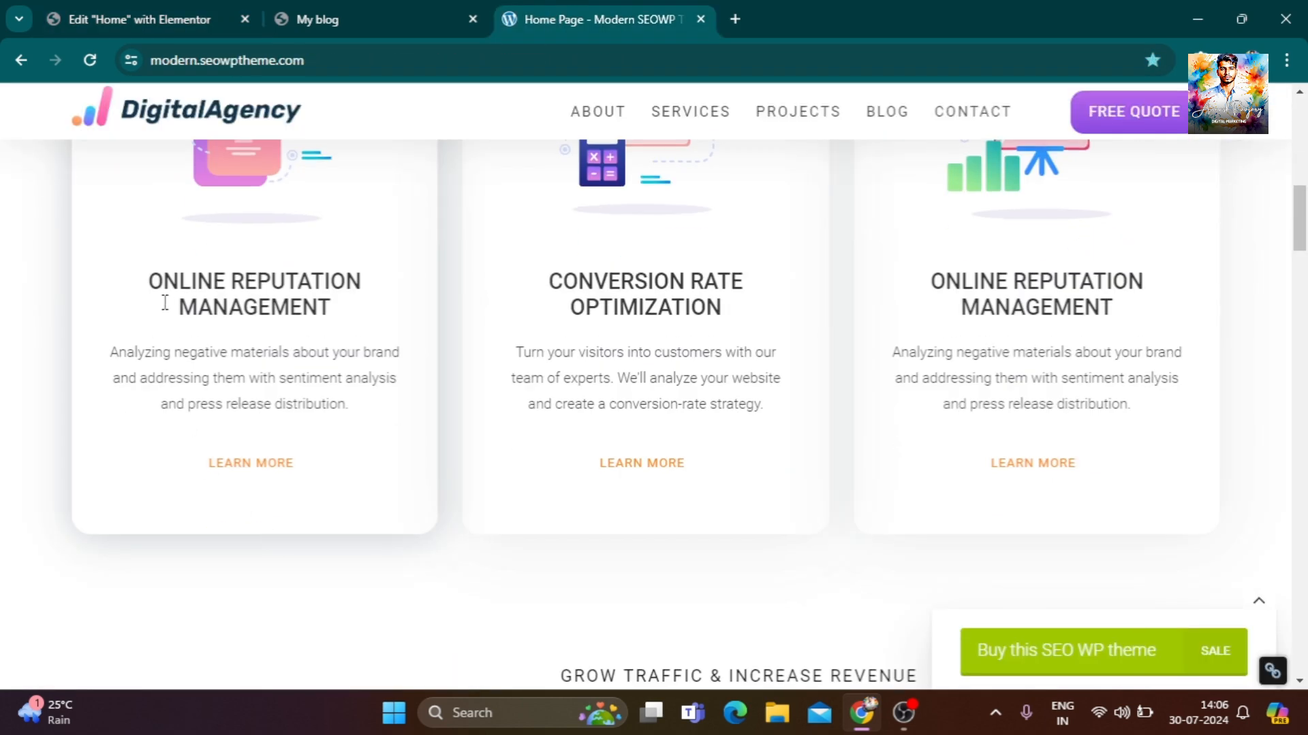
pyautogui.moveTo(145, 278); pyautogui.dragTo(367, 312)
pyautogui.hotkey('ctrl', 'c')
pyautogui.click(172, 14)
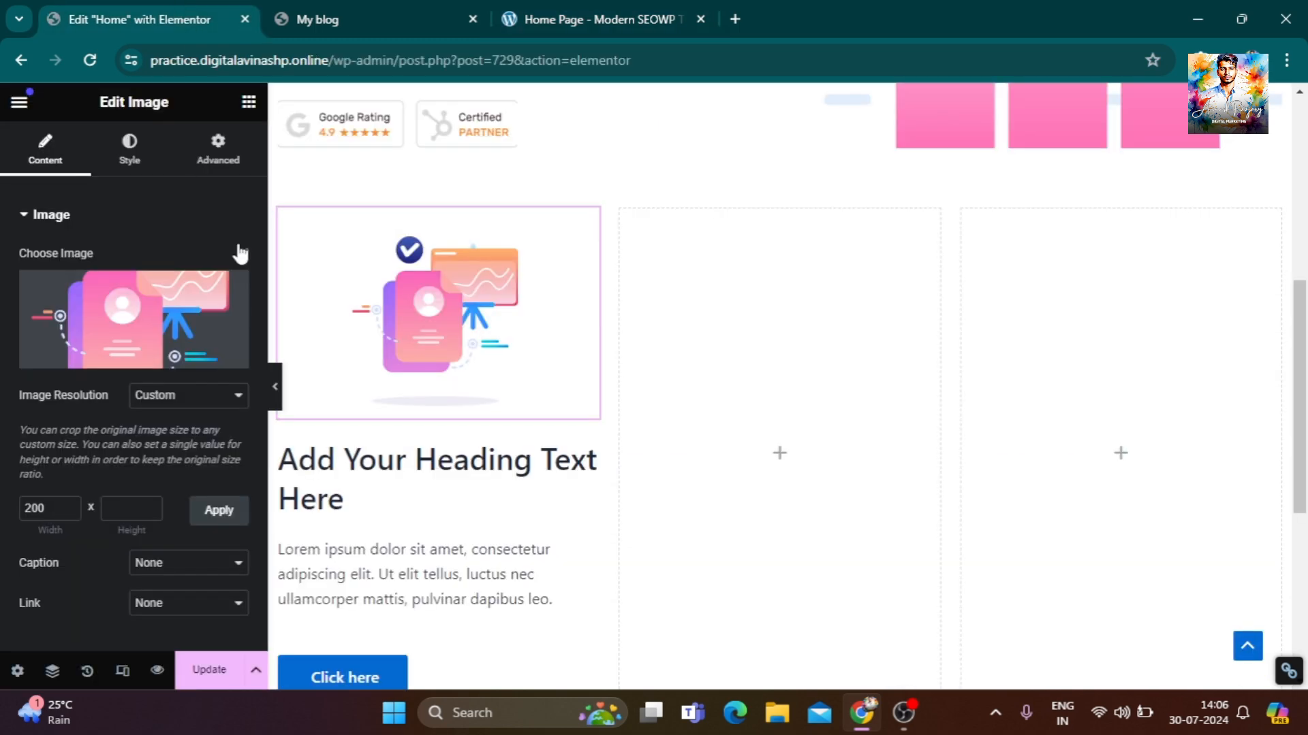
pyautogui.click(410, 504)
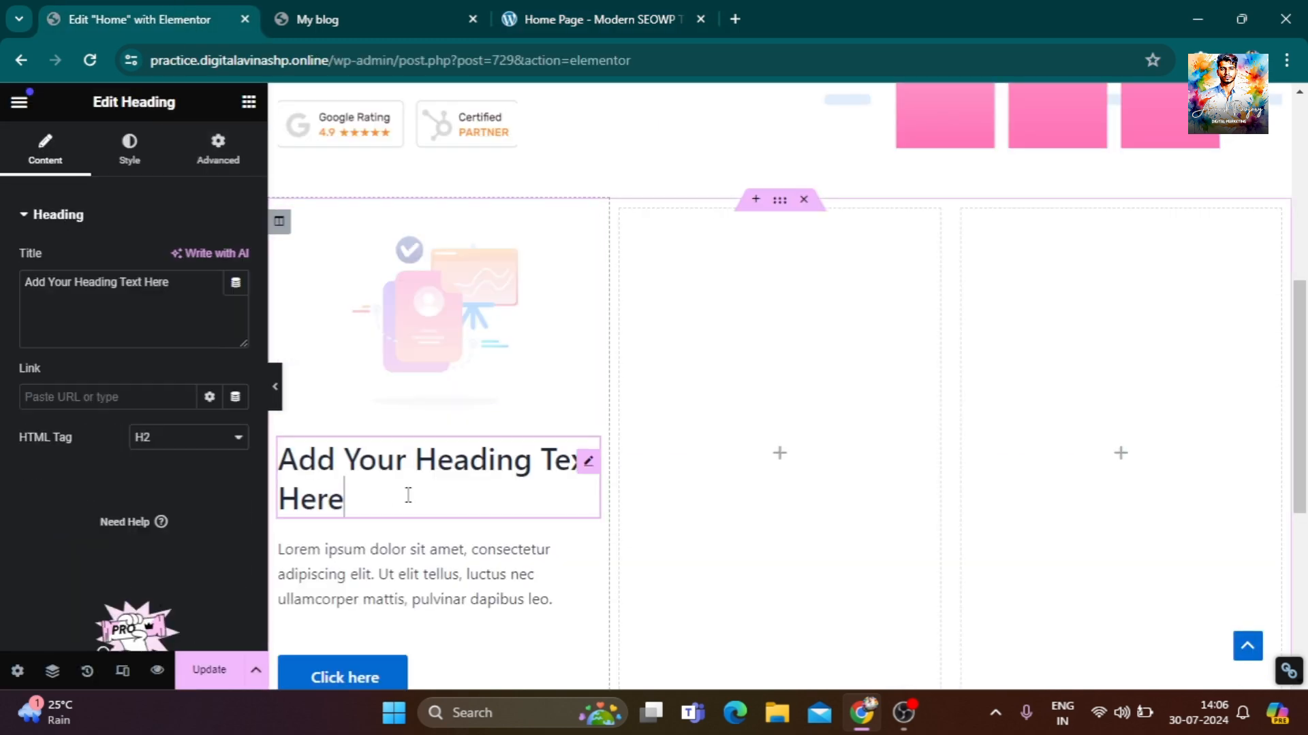
pyautogui.moveTo(180, 289); pyautogui.dragTo(27, 283)
pyautogui.hotkey('ctrl', 'v')
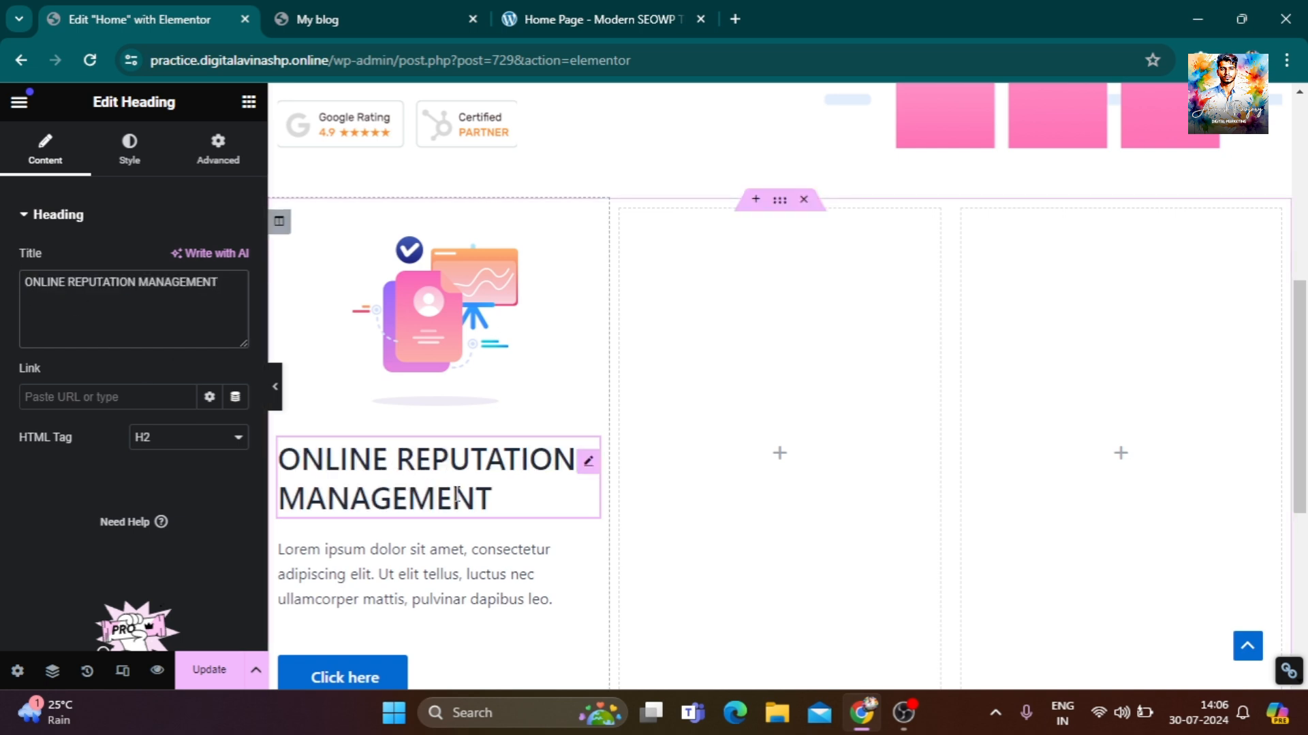
# Center-align the first column's heading and compare its style with the reference card's title.
pyautogui.click(129, 153)
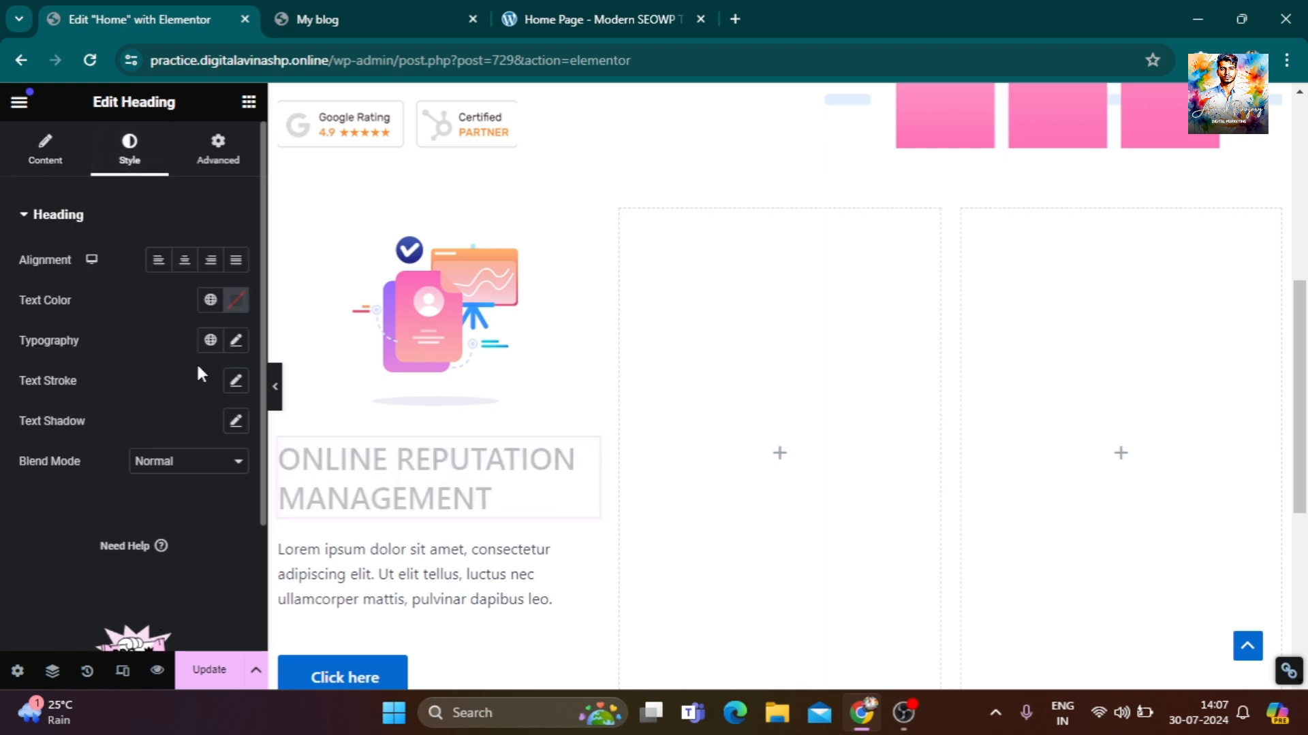
pyautogui.click(542, 19)
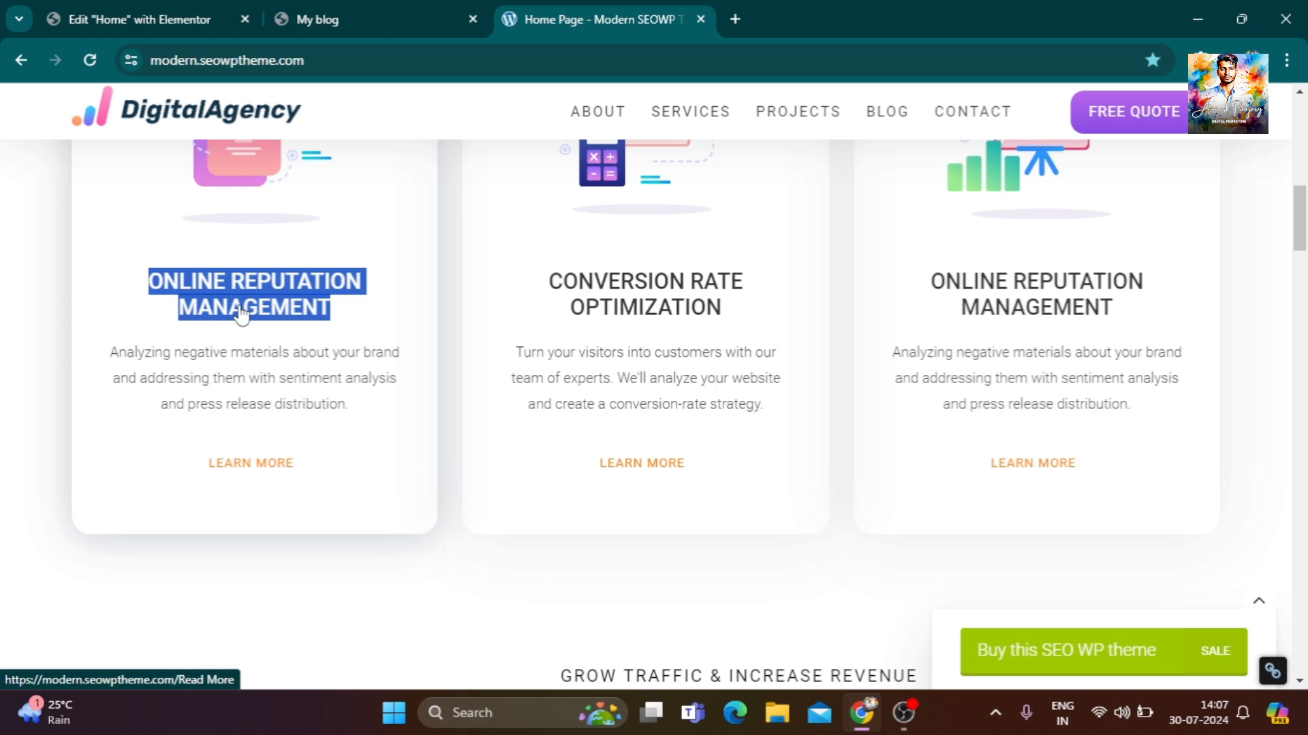
pyautogui.click(195, 12)
pyautogui.click(185, 262)
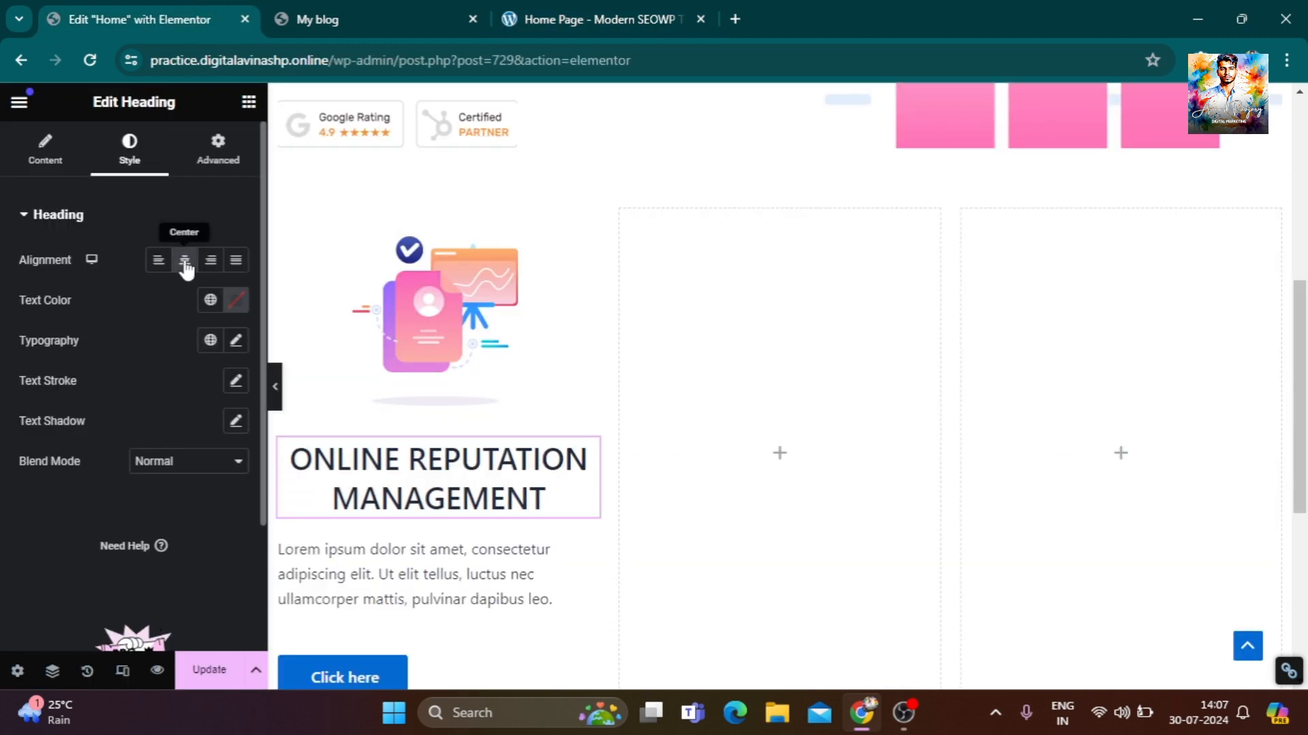
pyautogui.click(599, 19)
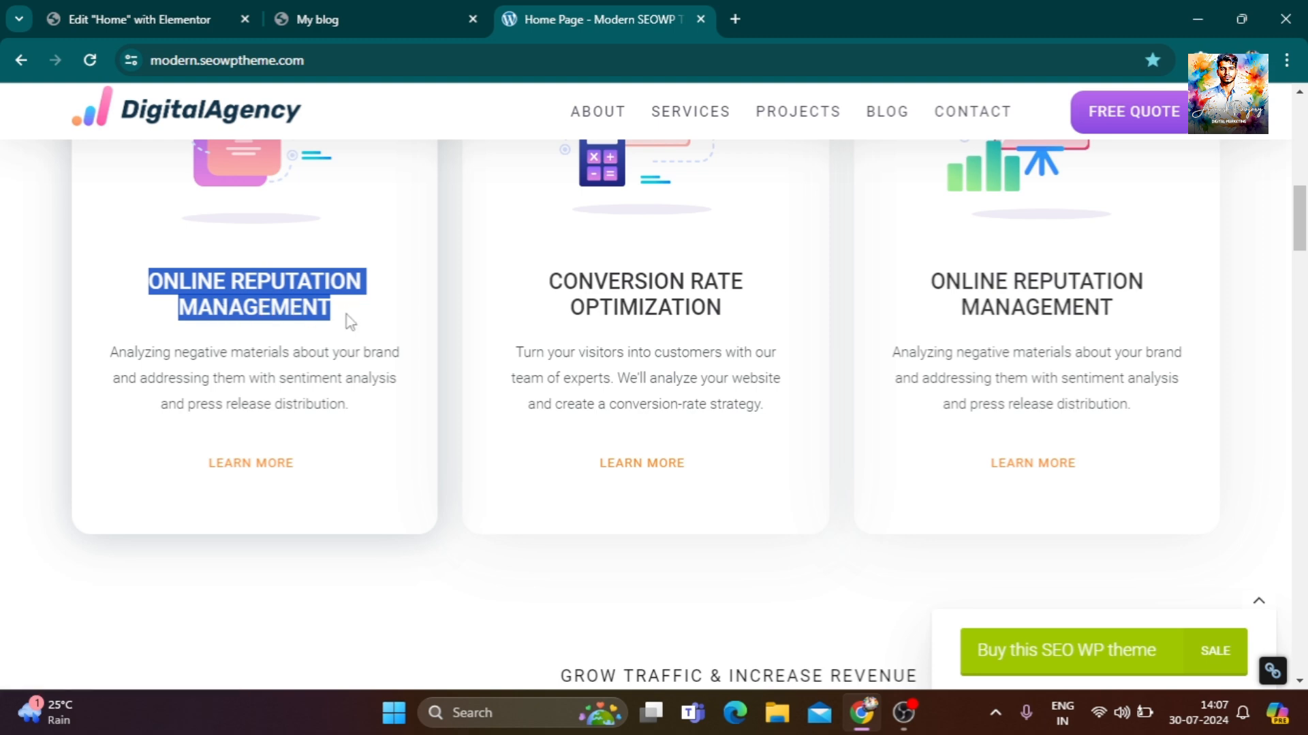
# Set the first column's heading typography to the Roboto family with a 500 (Medium) weight.
pyautogui.click(37, 315)
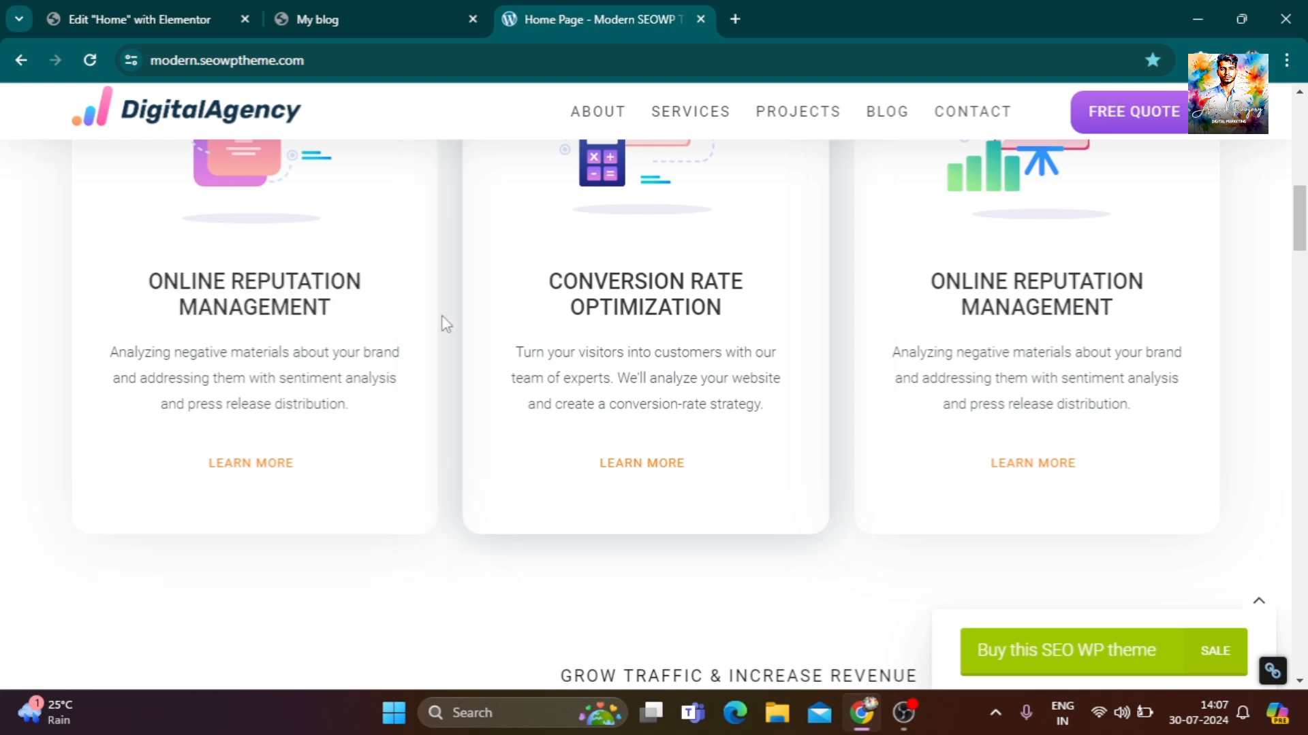
pyautogui.click(183, 13)
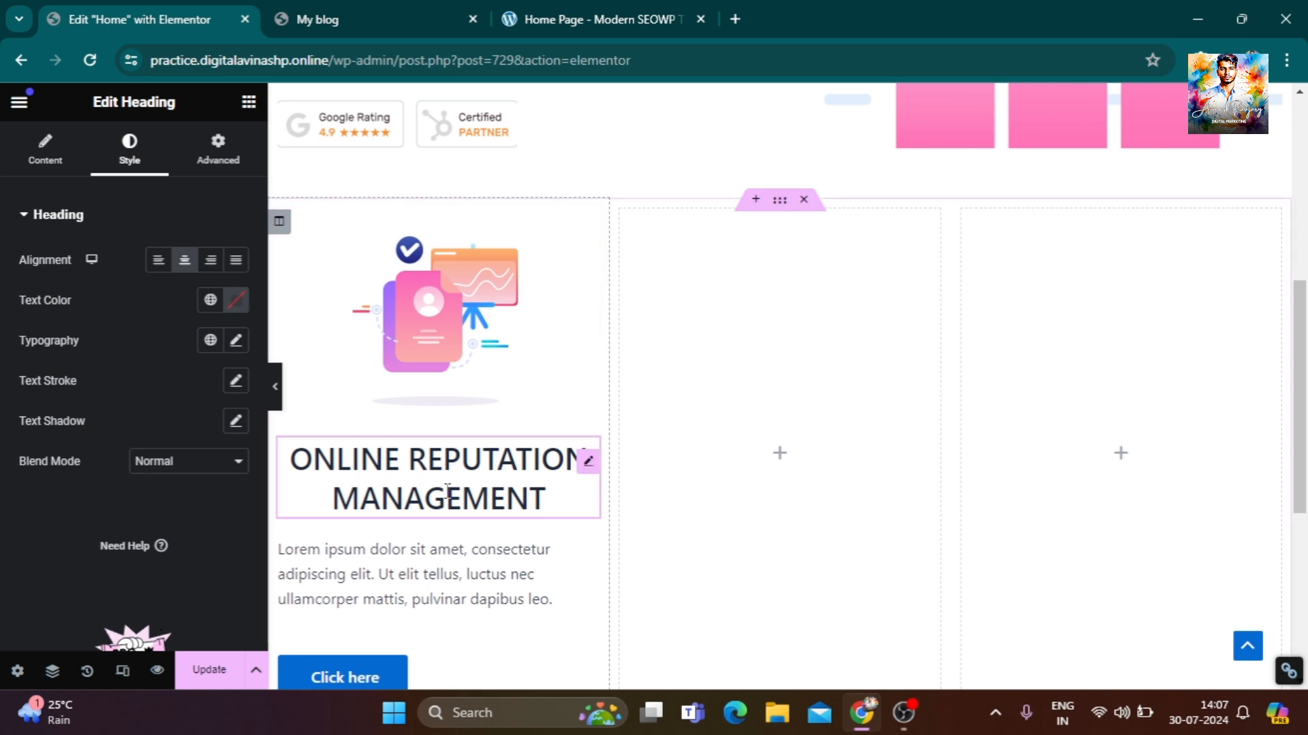
pyautogui.click(236, 342)
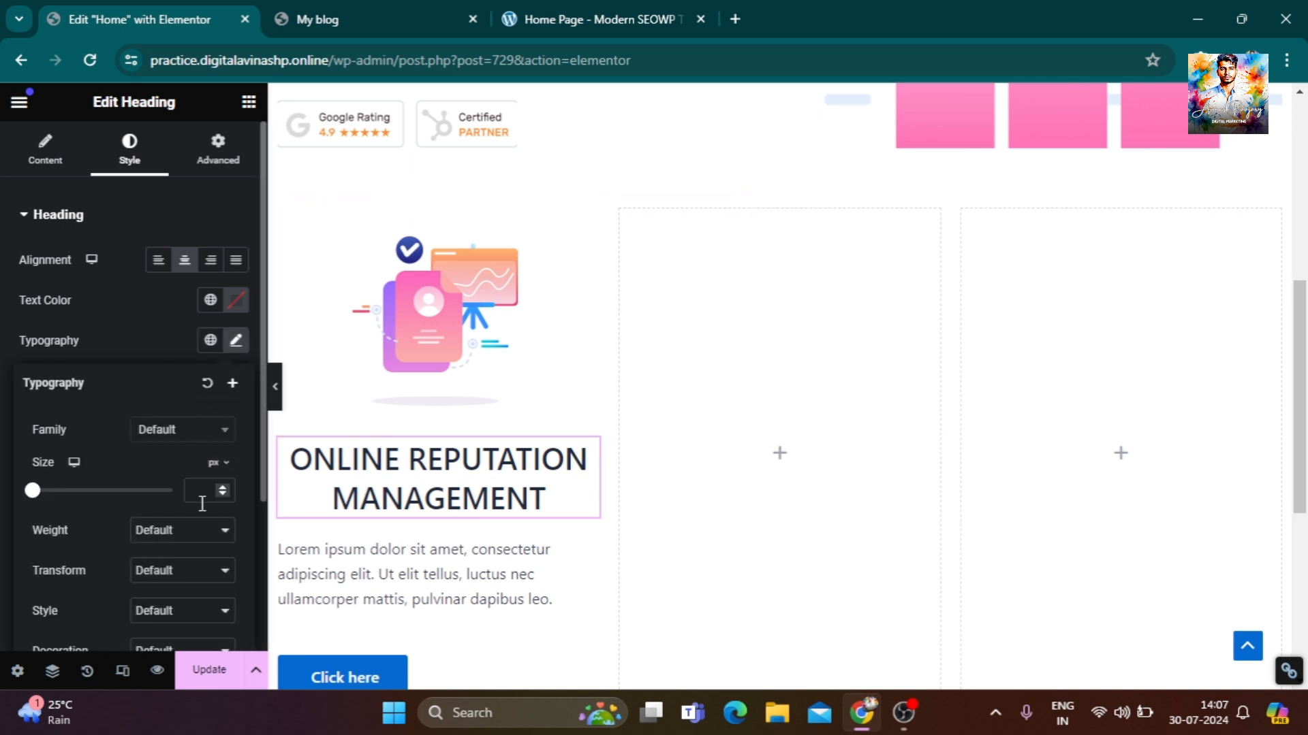
pyautogui.click(190, 443)
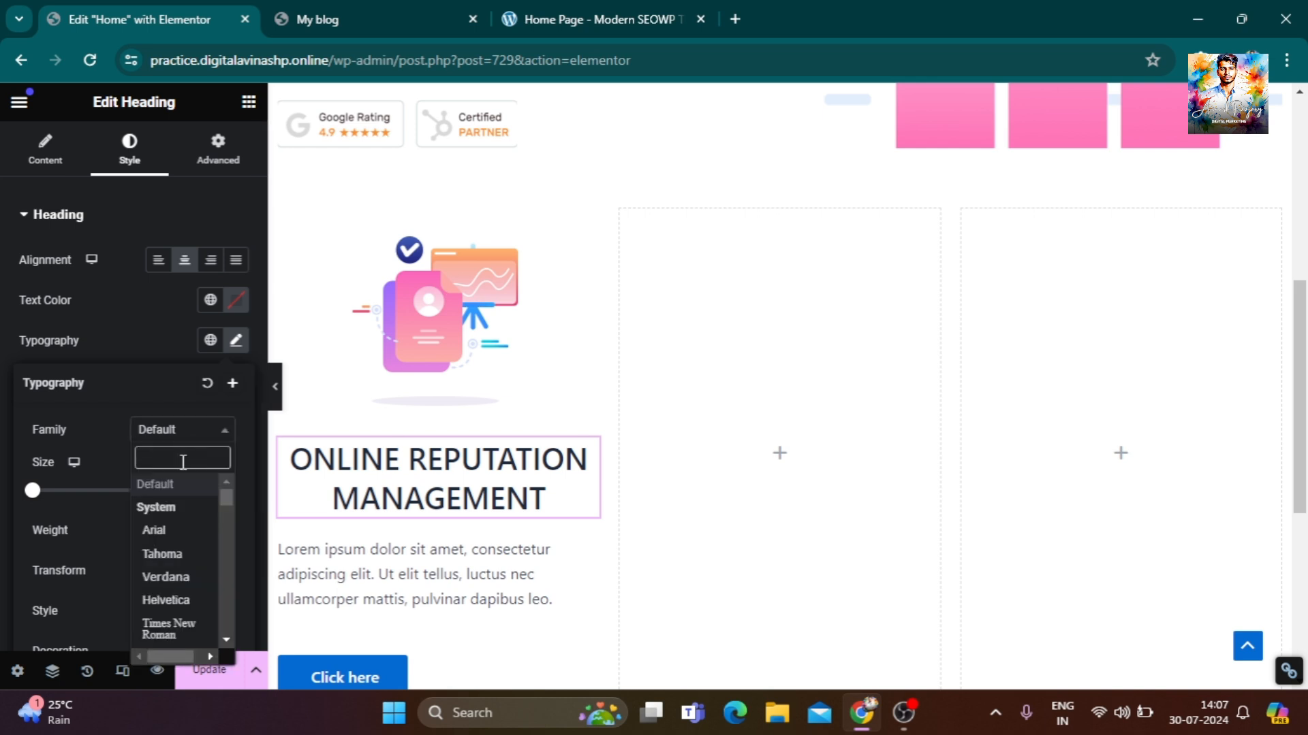
pyautogui.write('Ro')
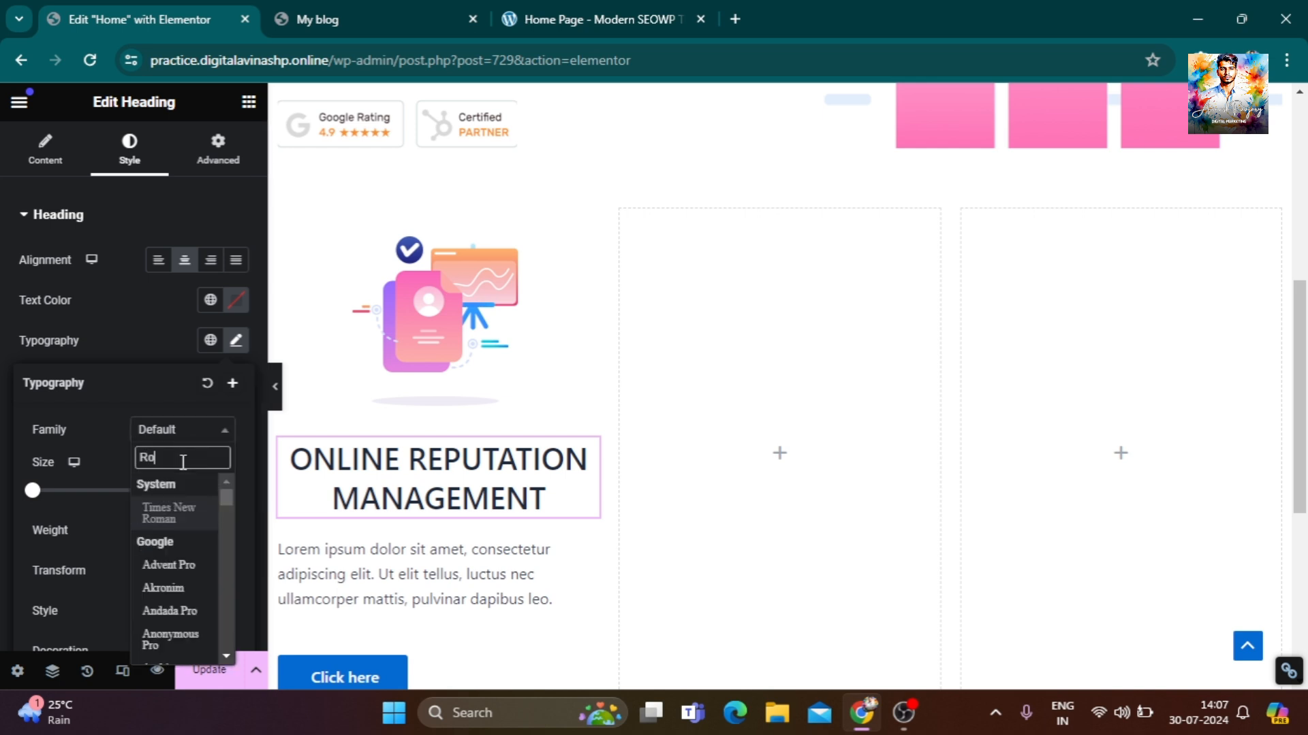
pyautogui.write('boto')
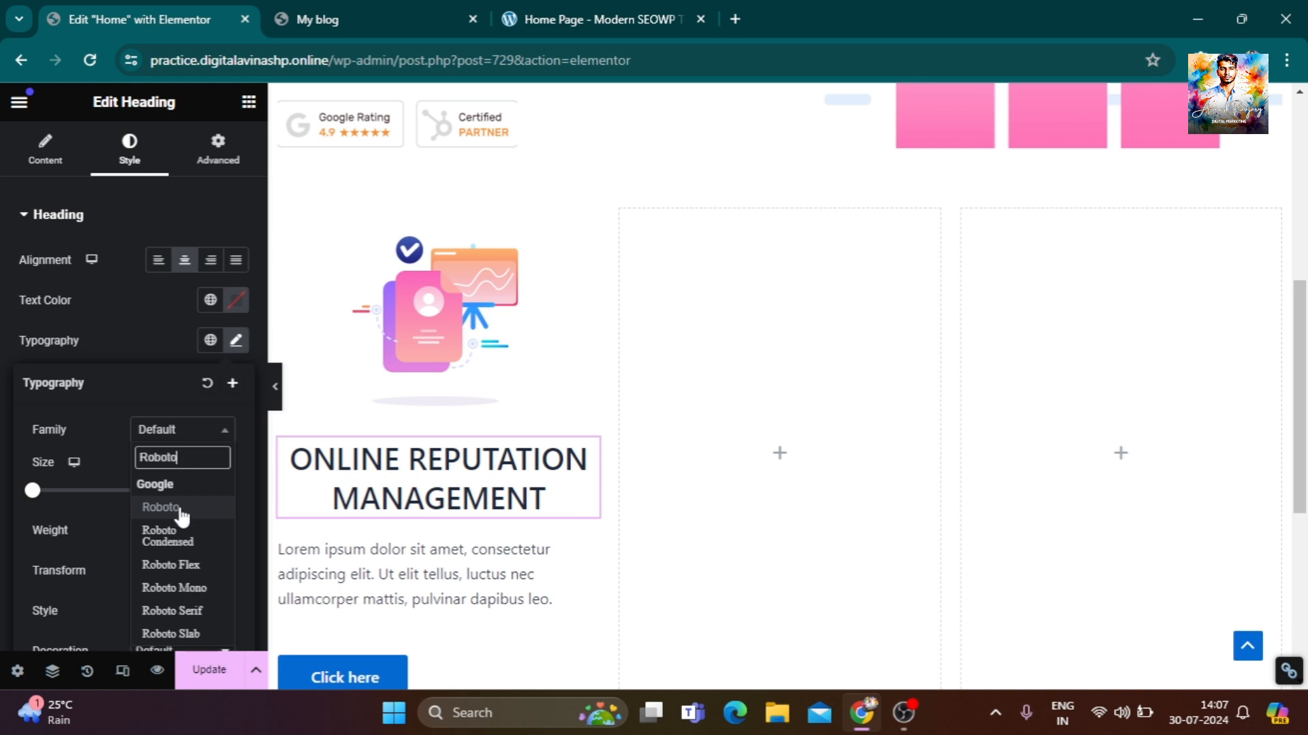
pyautogui.click(181, 511)
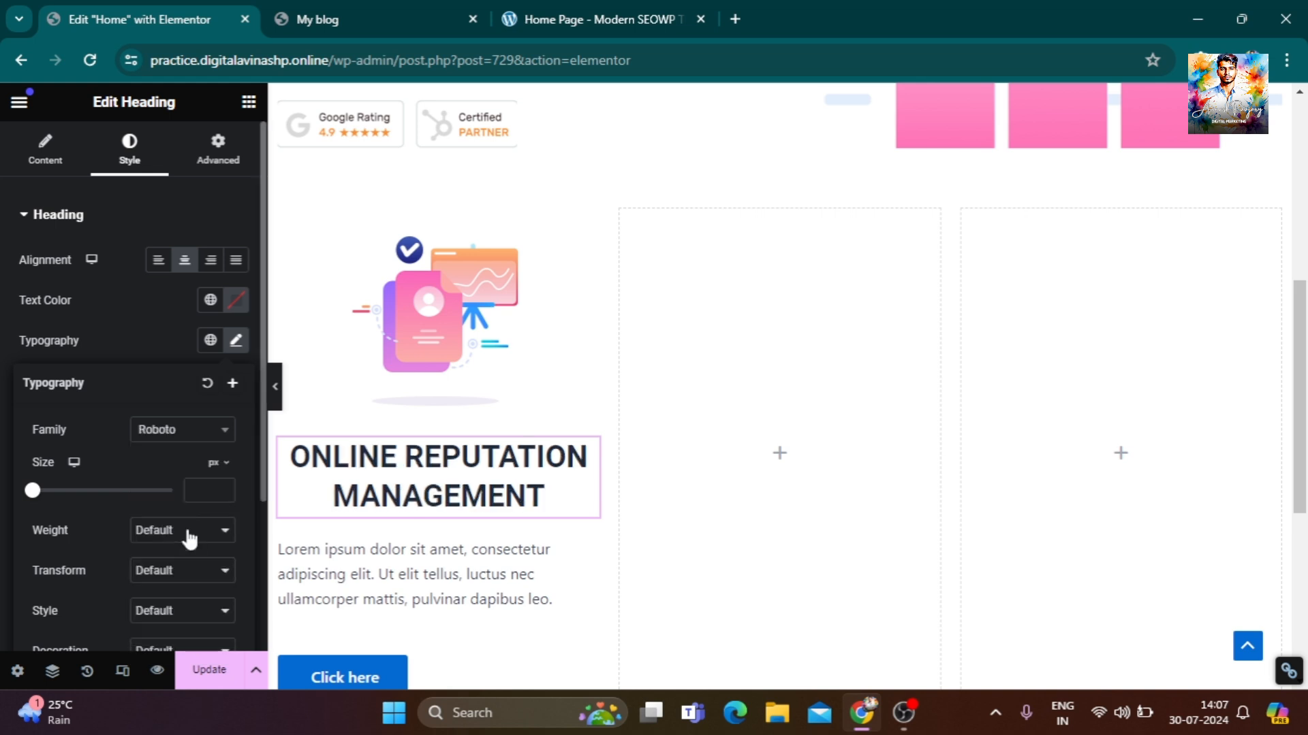
pyautogui.click(190, 539)
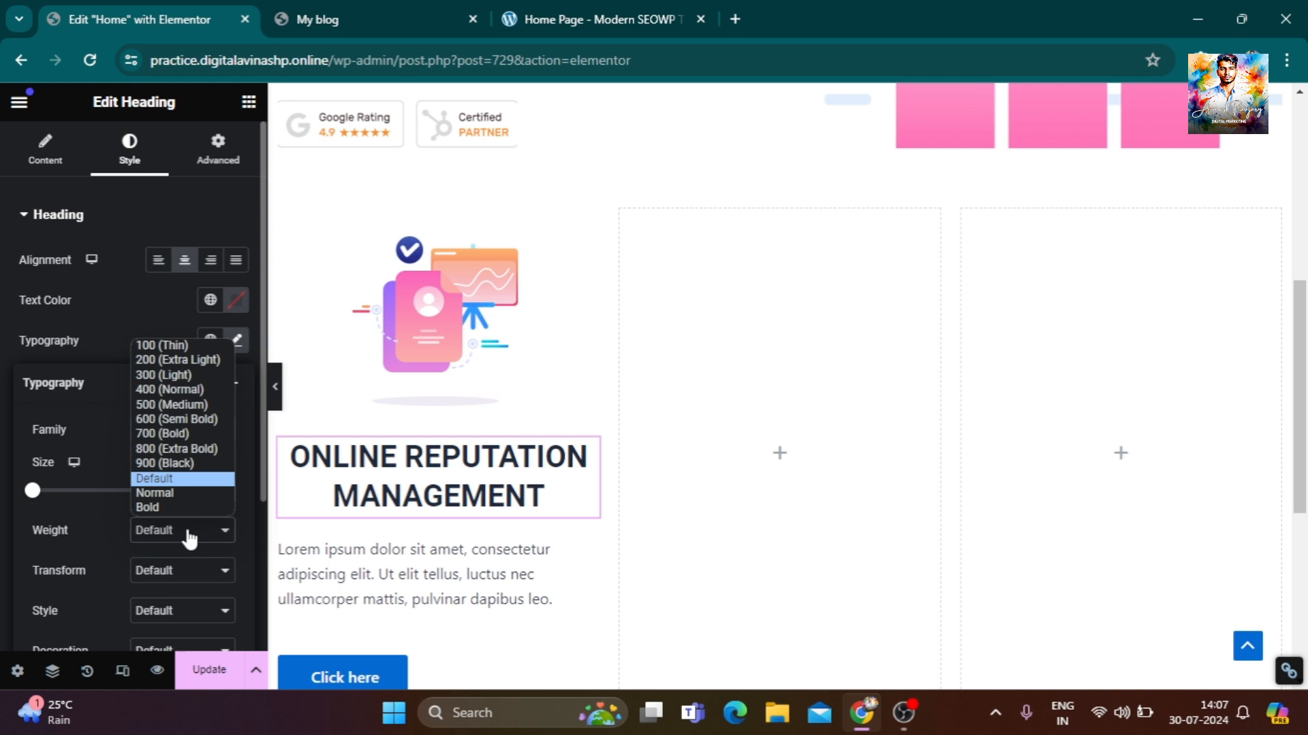
pyautogui.click(189, 419)
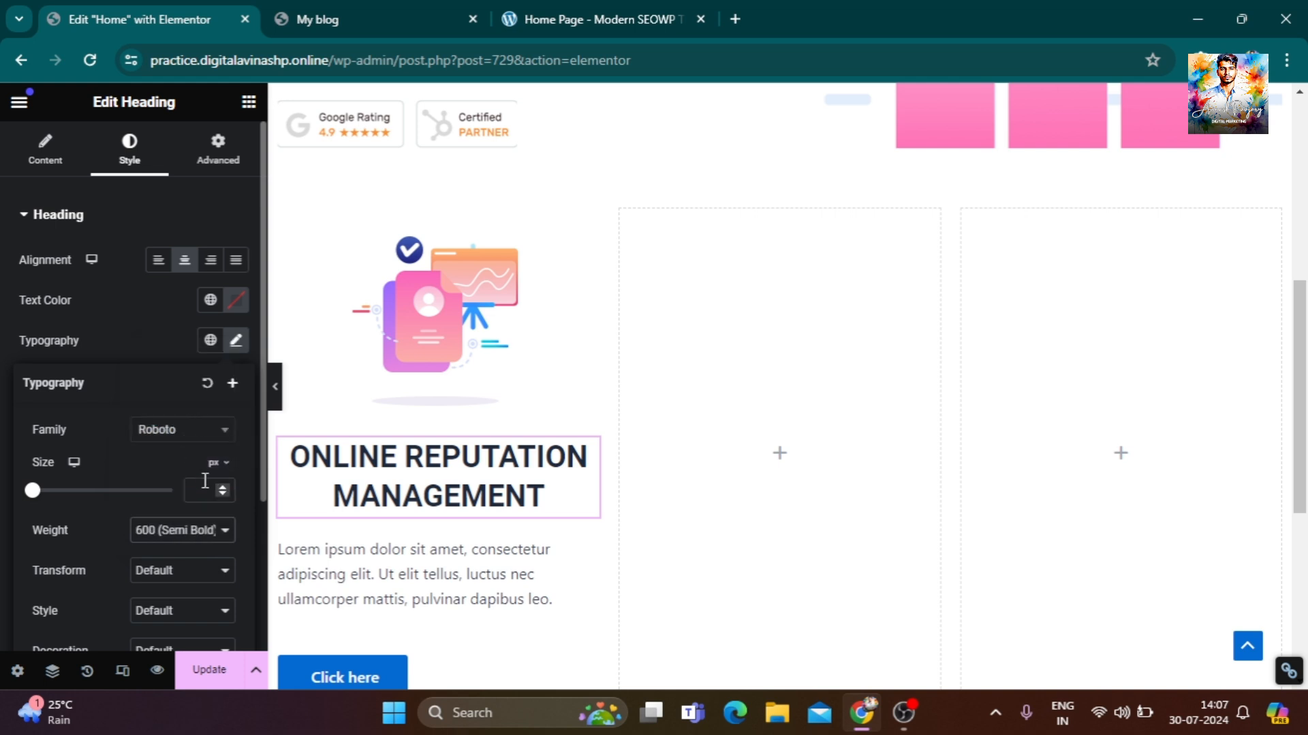
pyautogui.click(205, 531)
pyautogui.click(185, 407)
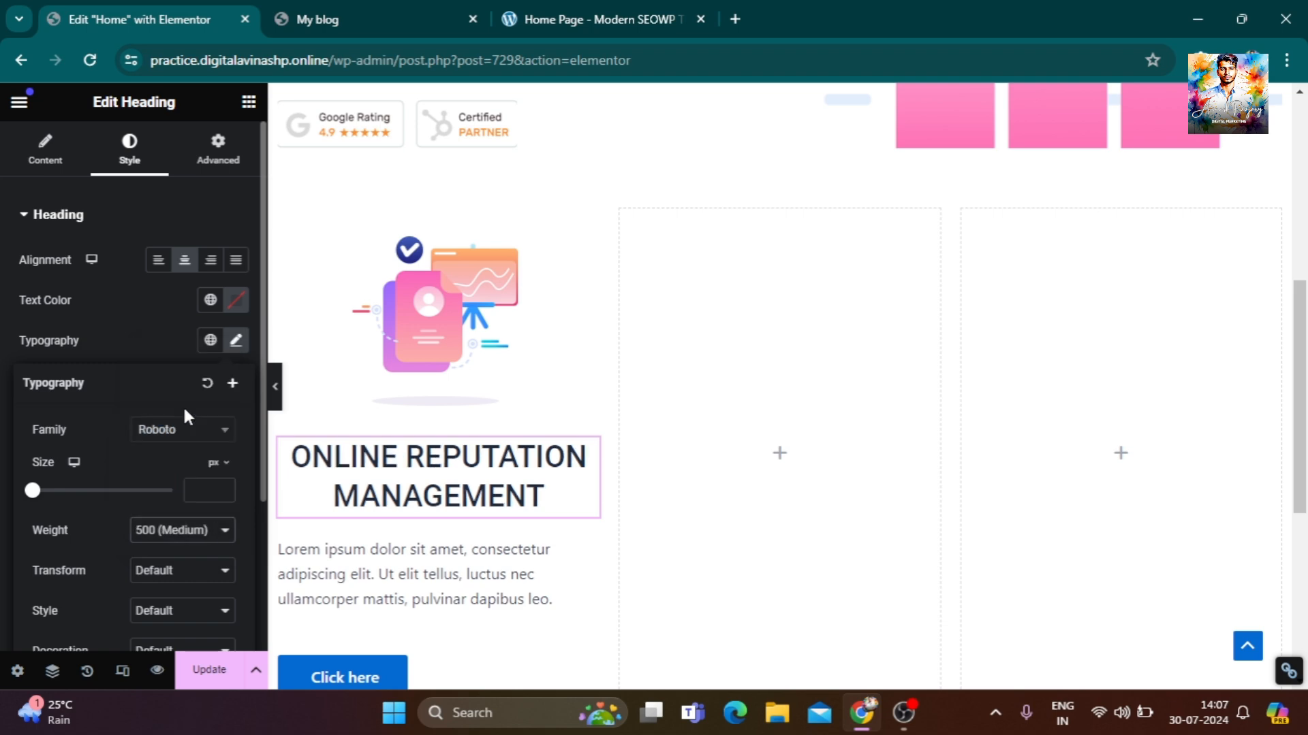
# Set the first column's heading font size to 22 px, comparing it with the reference card's title.
pyautogui.click(590, 20)
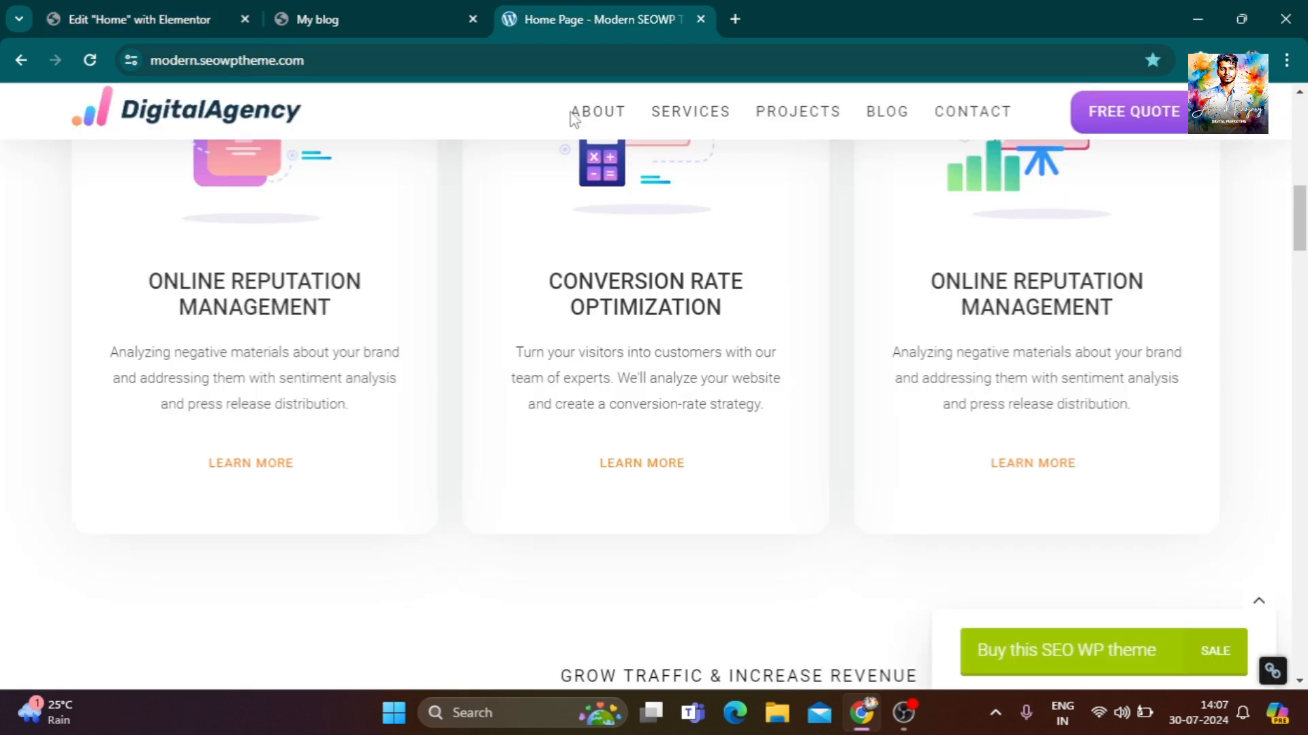
pyautogui.click(201, 11)
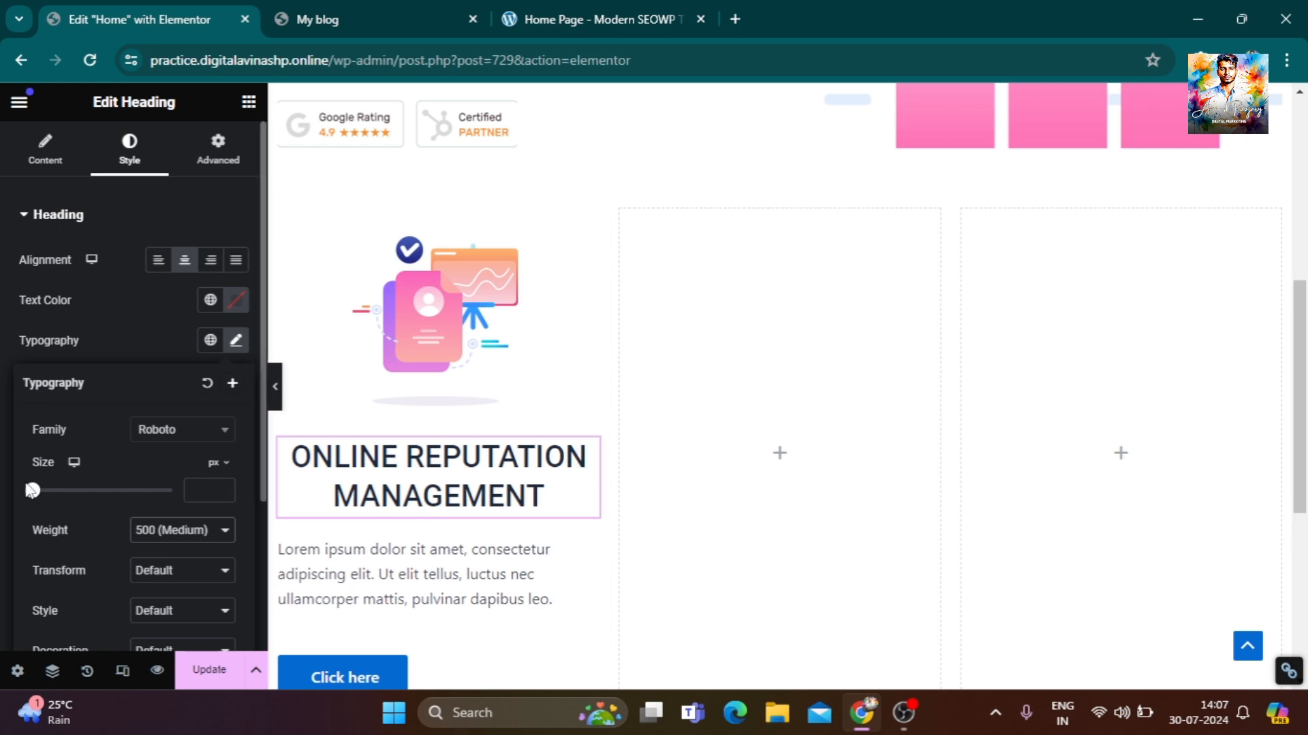
pyautogui.moveTo(39, 496); pyautogui.dragTo(53, 498)
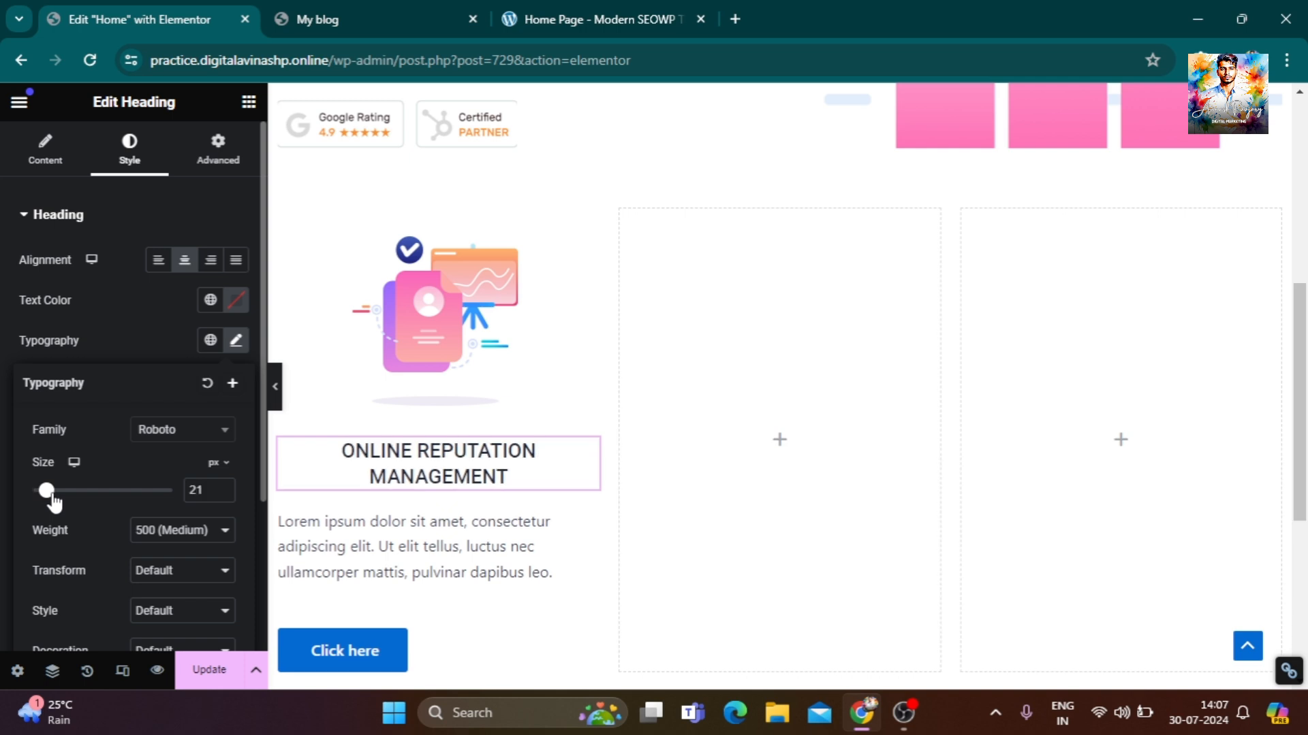
pyautogui.click(220, 495)
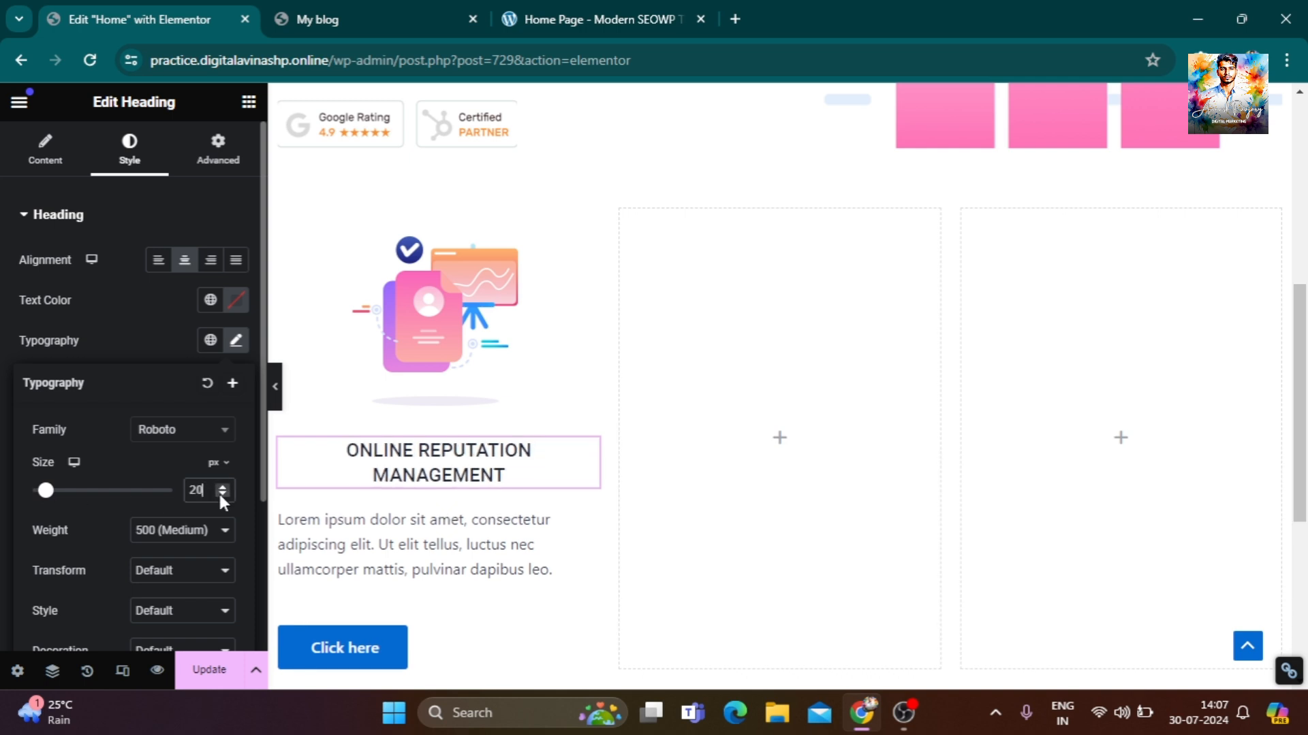
pyautogui.click(613, 18)
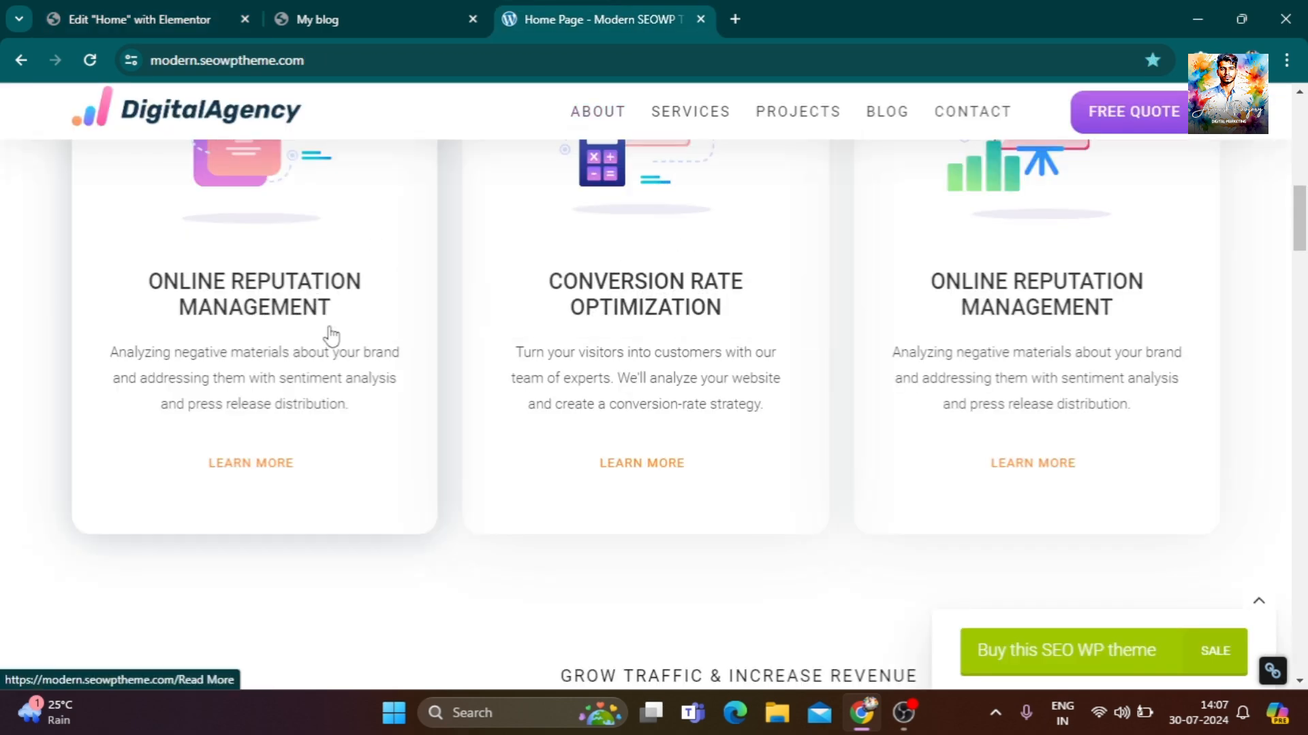
pyautogui.scroll(1, 348, 490)
pyautogui.click(129, 18)
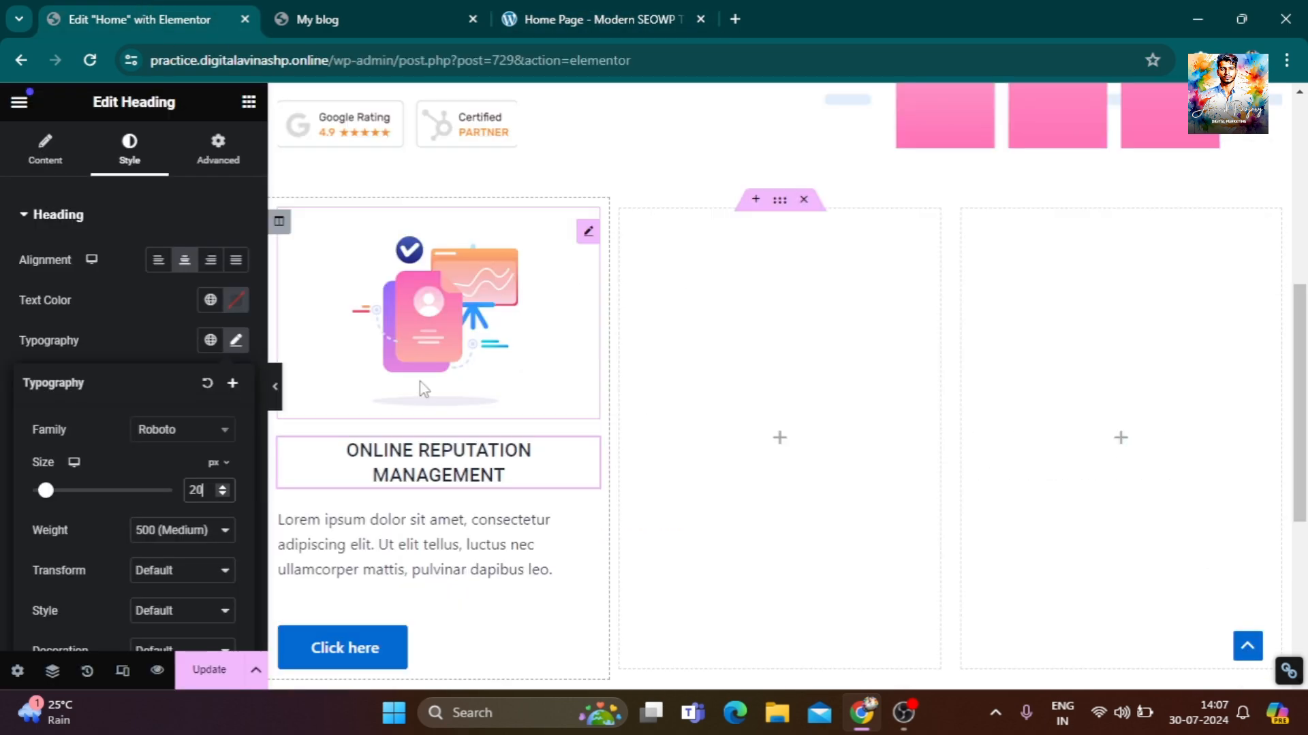
pyautogui.click(223, 487)
pyautogui.click(223, 487)
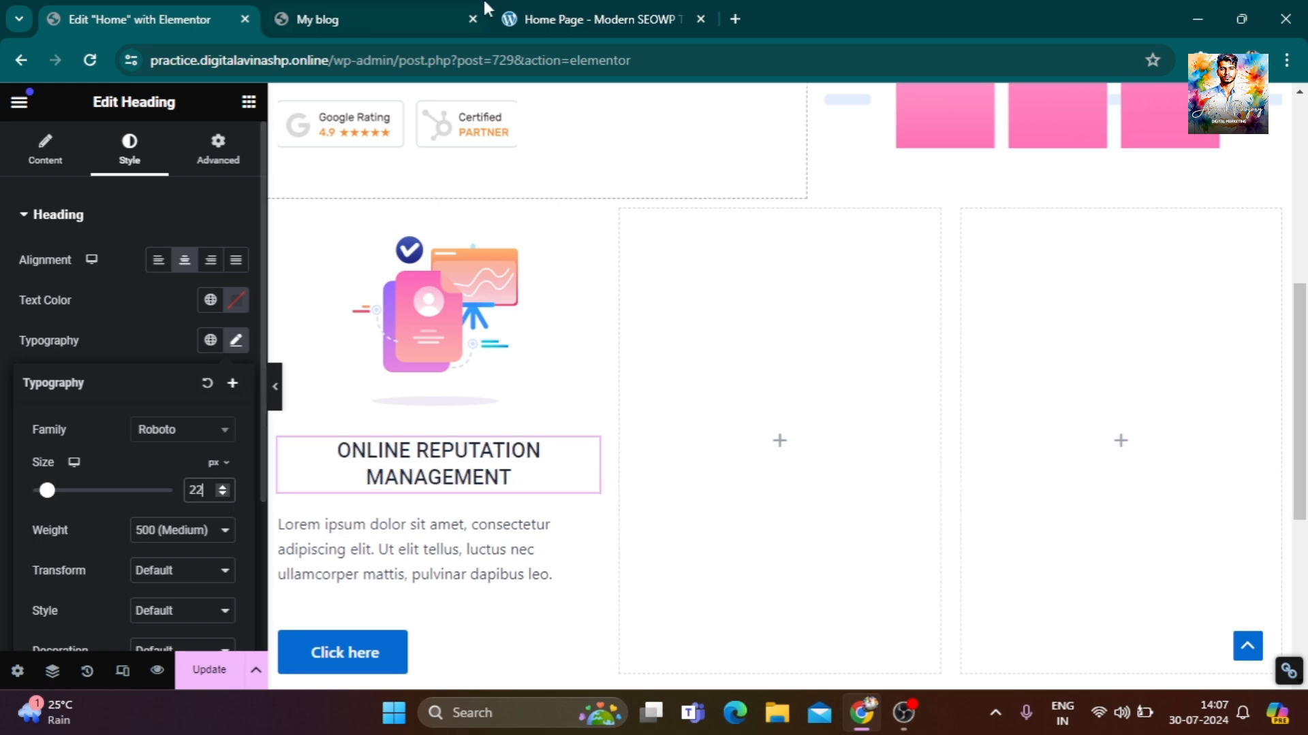
# Copy the first reference card's description about analyzing negative materials and replace the first column's placeholder paragraph with it.
pyautogui.click(593, 19)
pyautogui.moveTo(107, 449); pyautogui.dragTo(382, 515)
pyautogui.hotkey('ctrl', 'c')
pyautogui.click(160, 9)
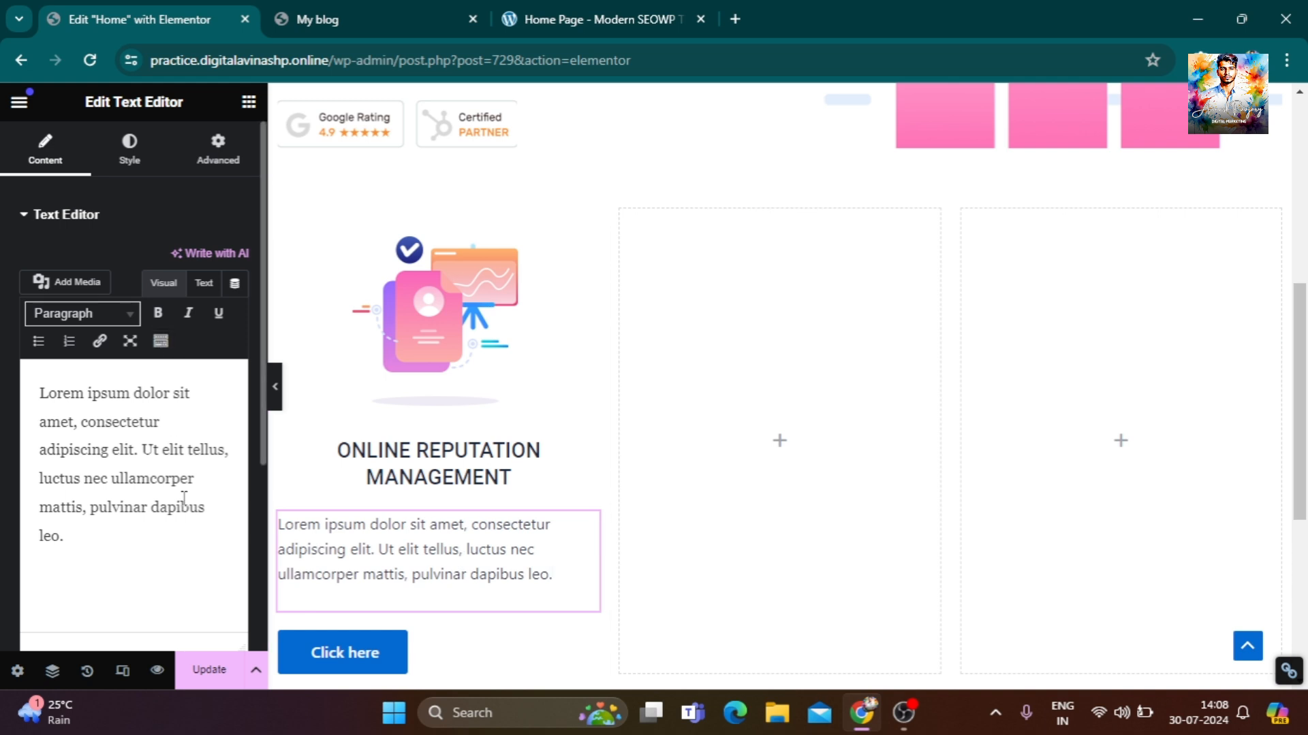
pyautogui.moveTo(64, 536); pyautogui.dragTo(23, 411)
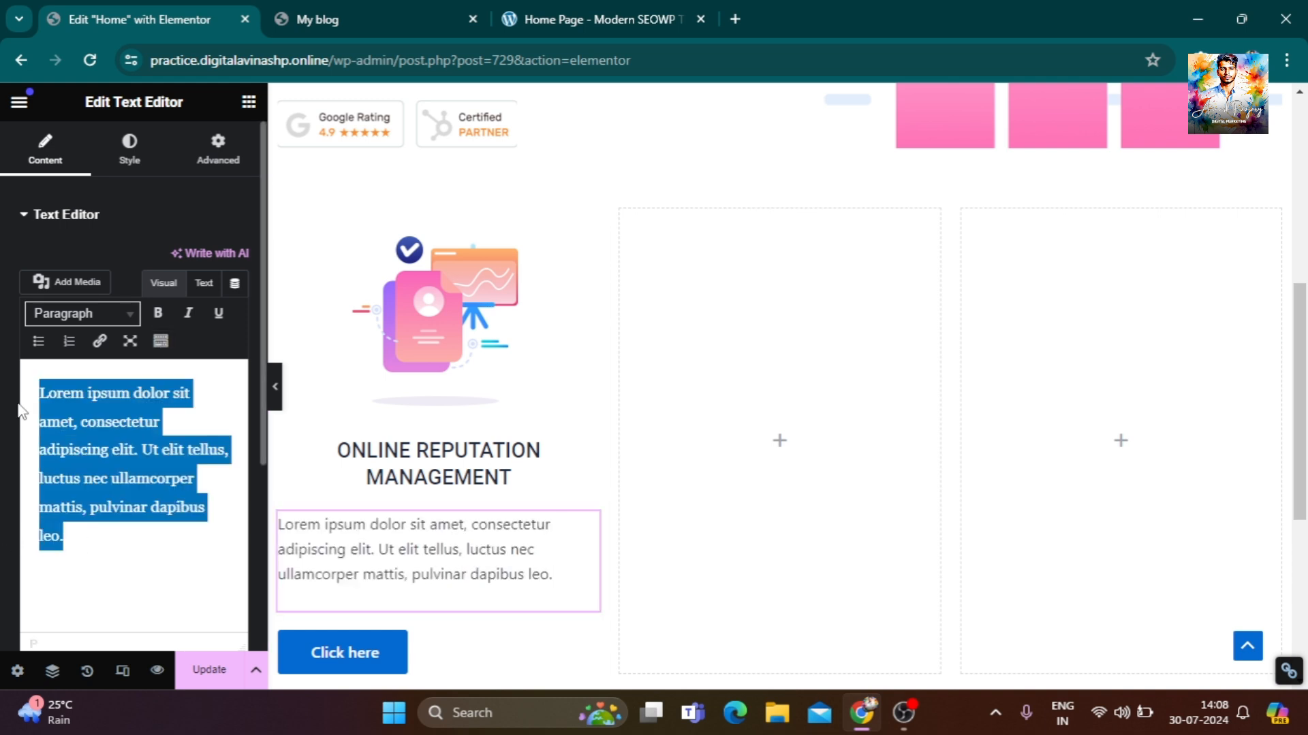
pyautogui.hotkey('ctrl', 'v')
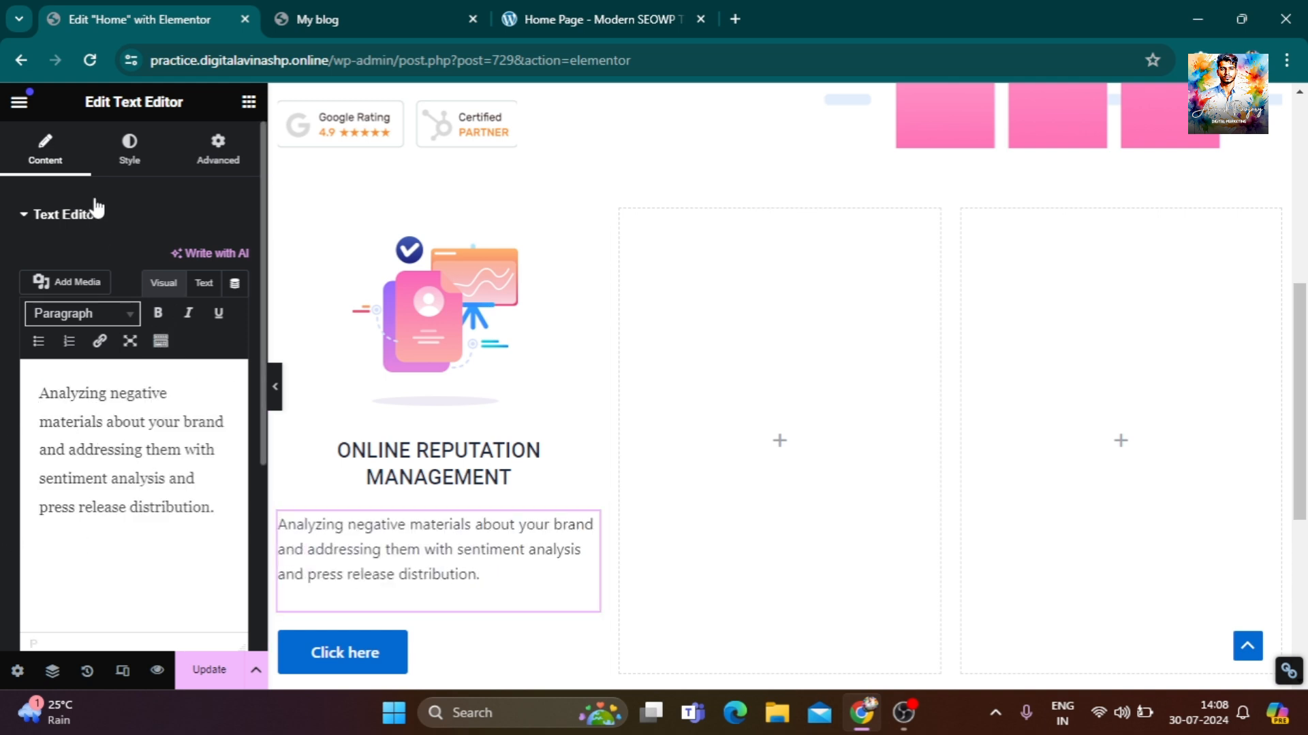
# Center-align the first column's description text and compare it with the reference card's description.
pyautogui.click(128, 155)
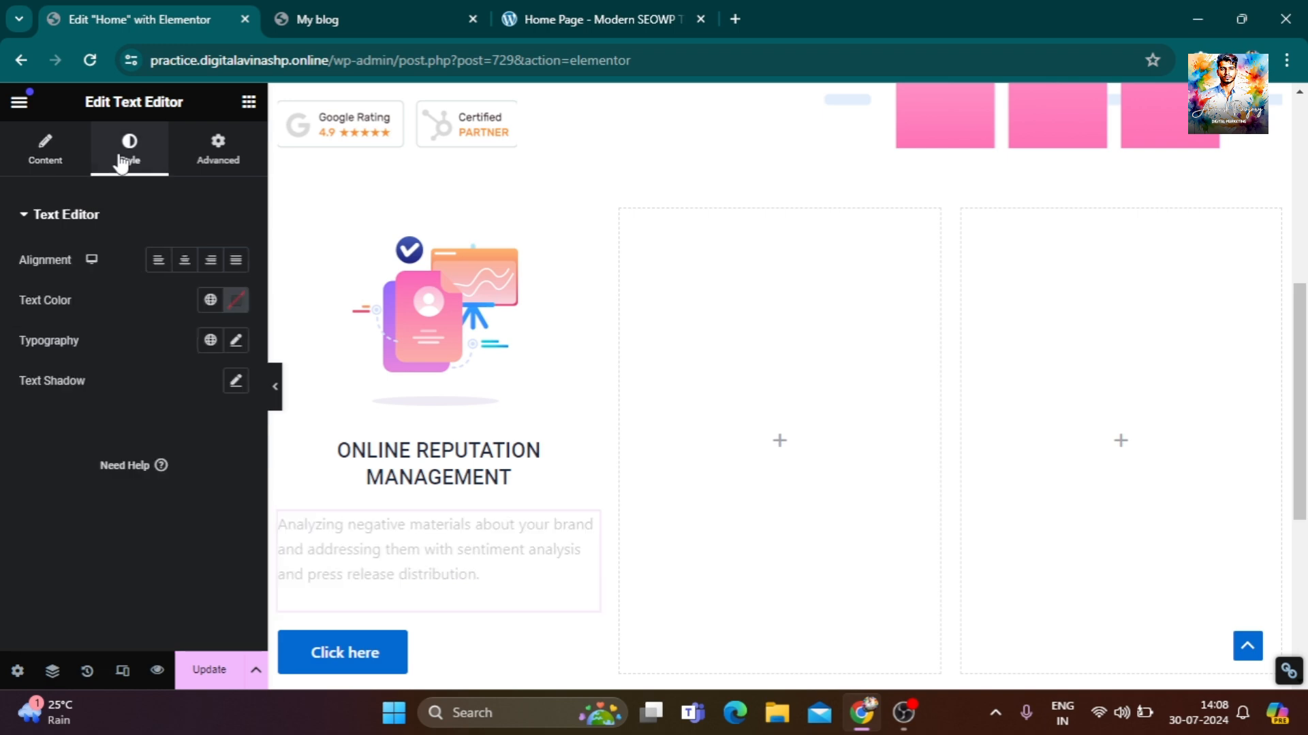
pyautogui.click(185, 261)
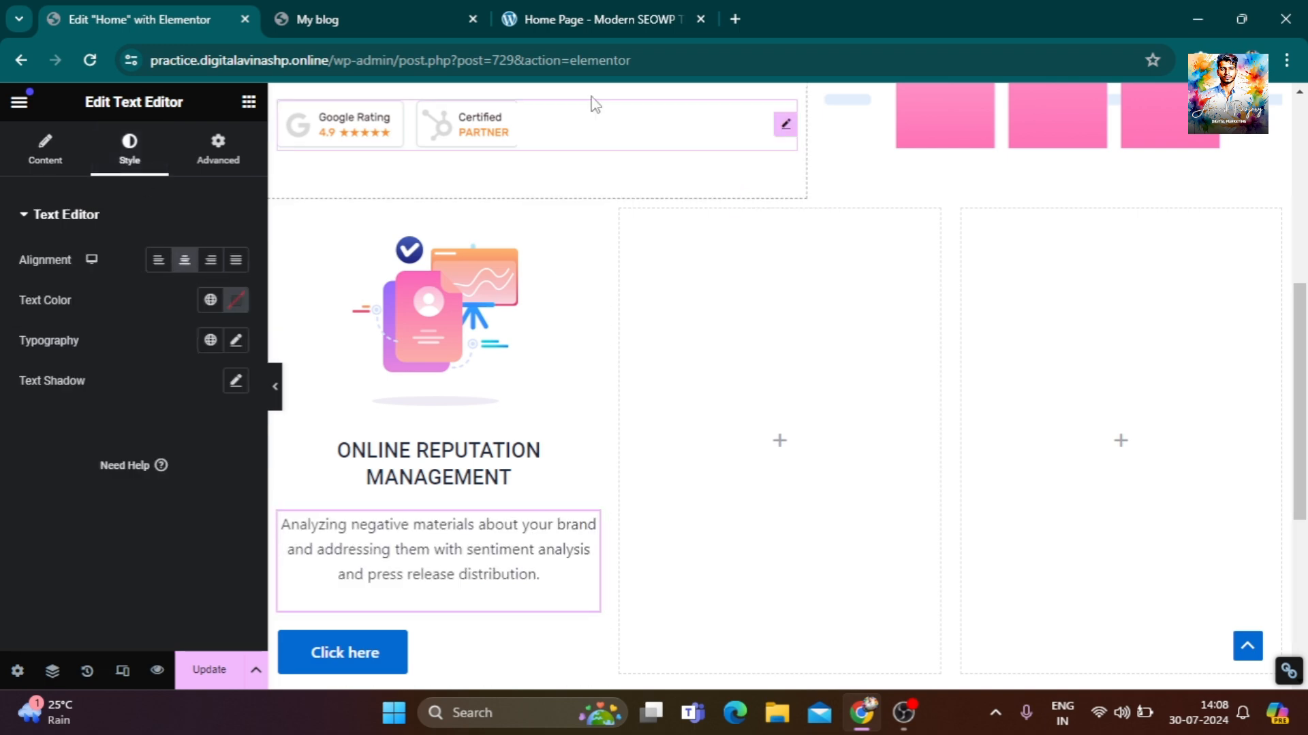
pyautogui.click(586, 19)
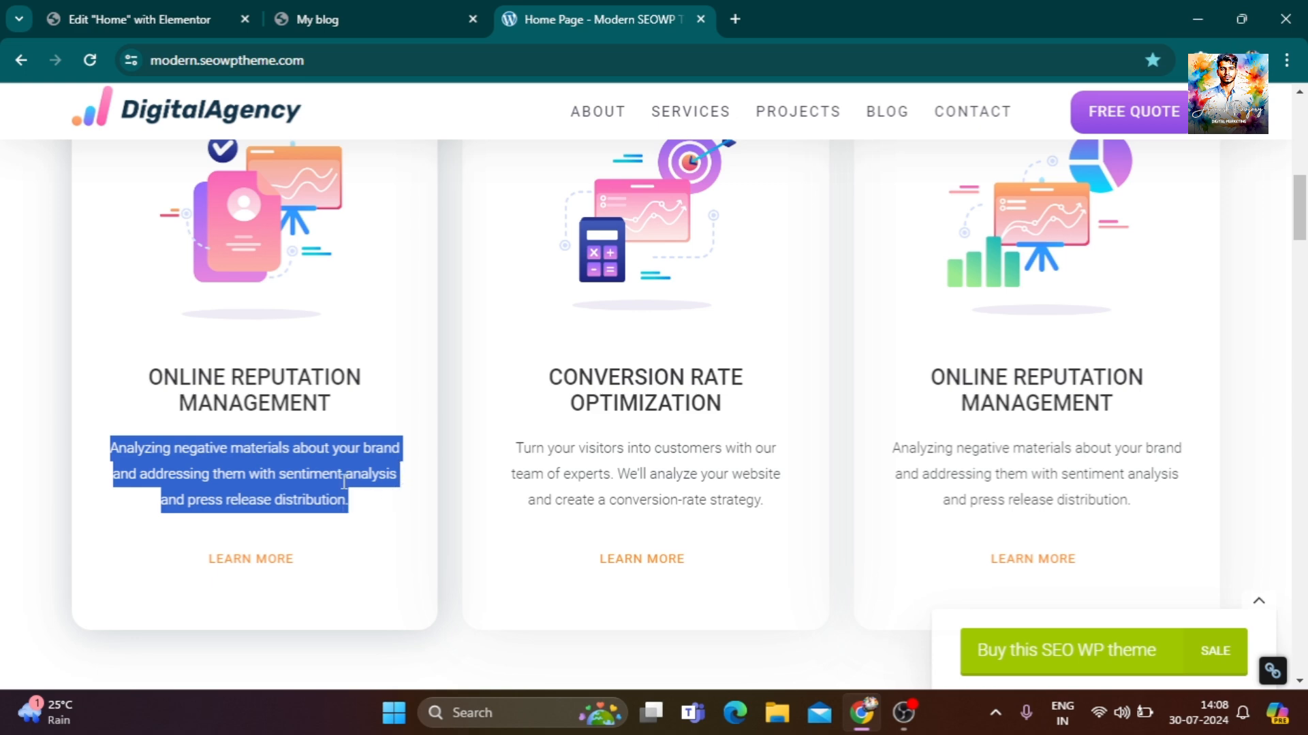
pyautogui.click(179, 19)
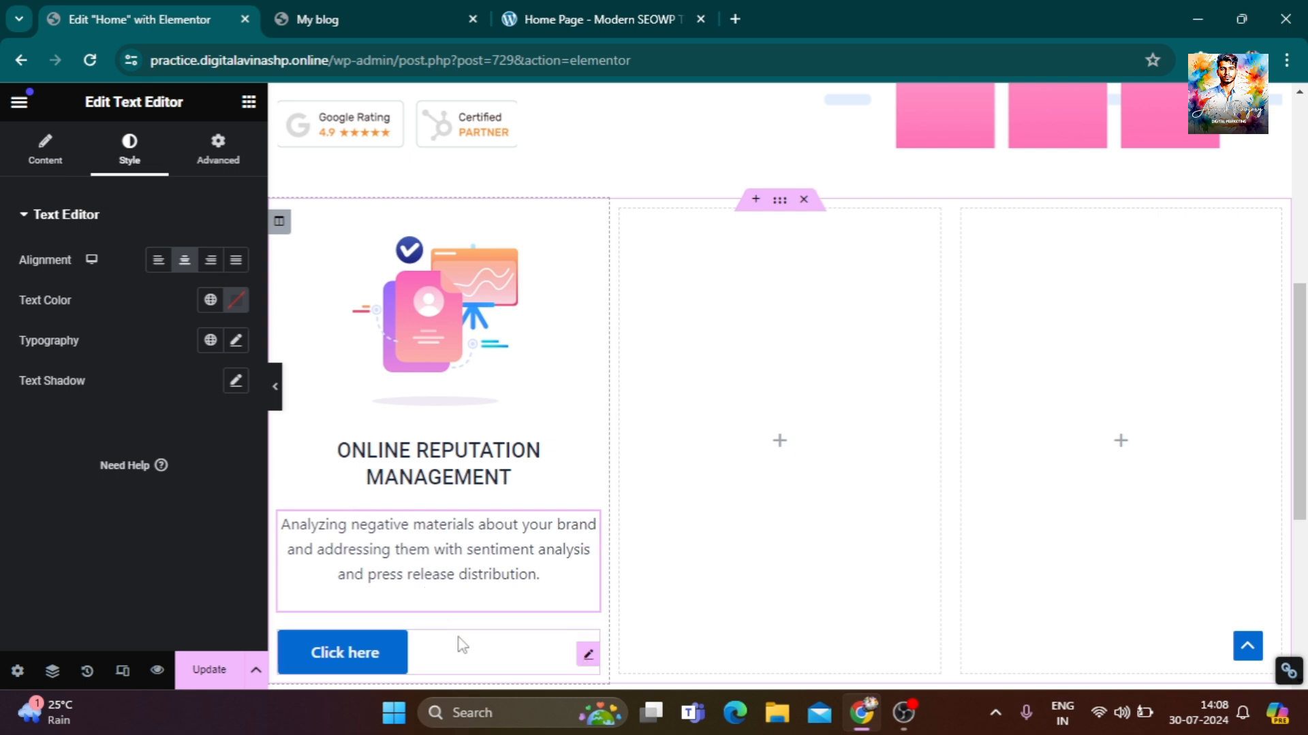
# Set the first column's heading text color to blue #0C16E9 and compare it with the reference card's title.
pyautogui.click(563, 486)
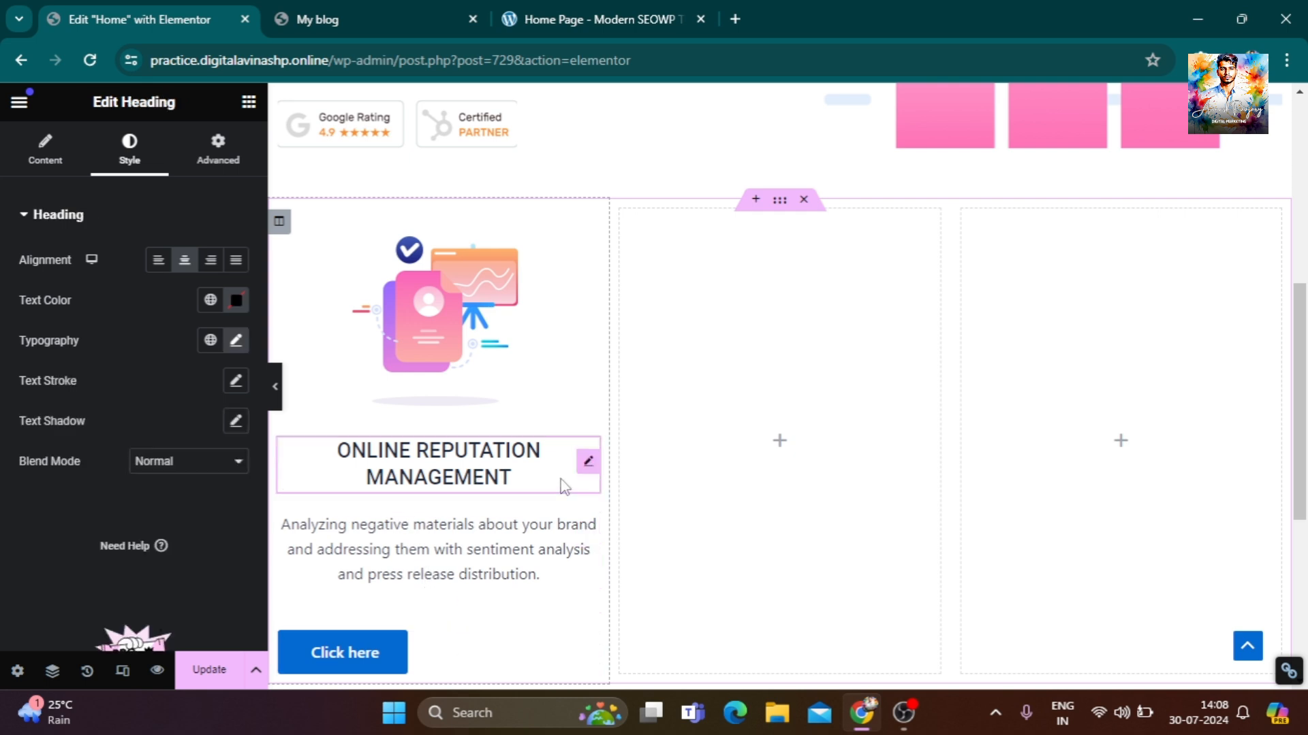
pyautogui.click(562, 485)
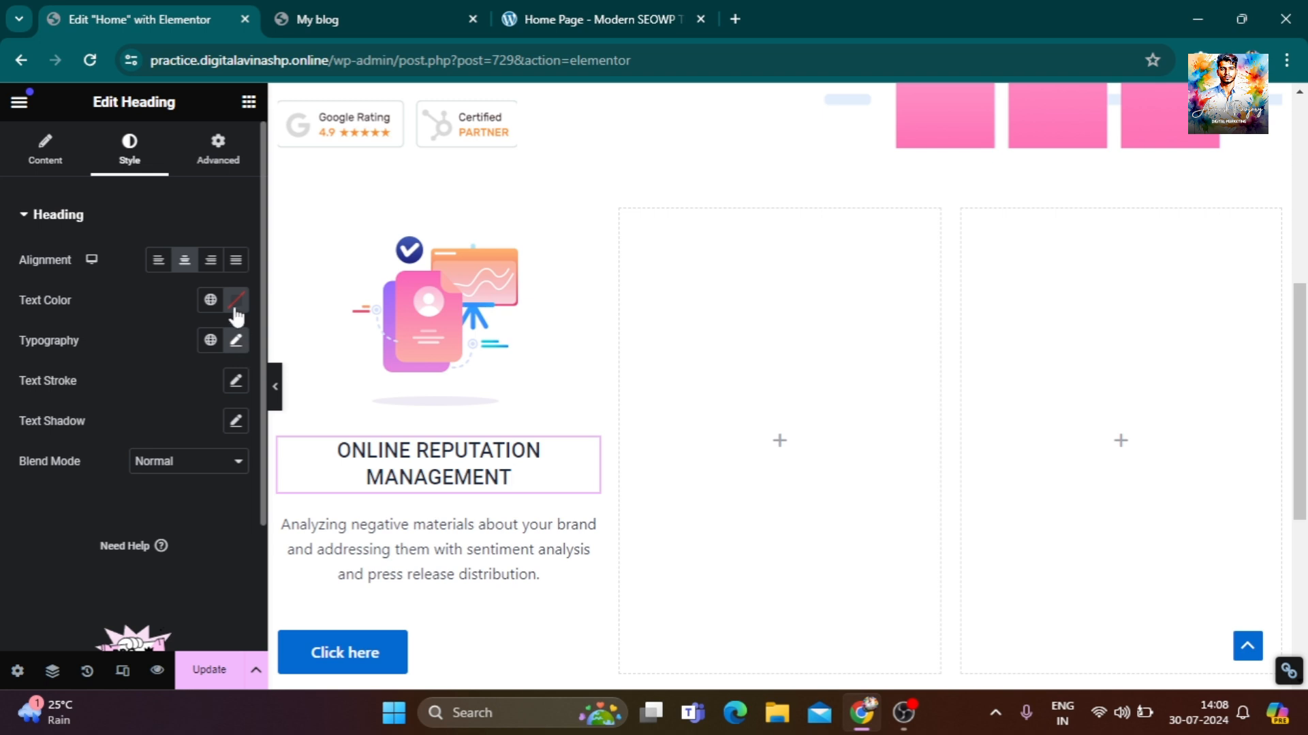
pyautogui.click(235, 308)
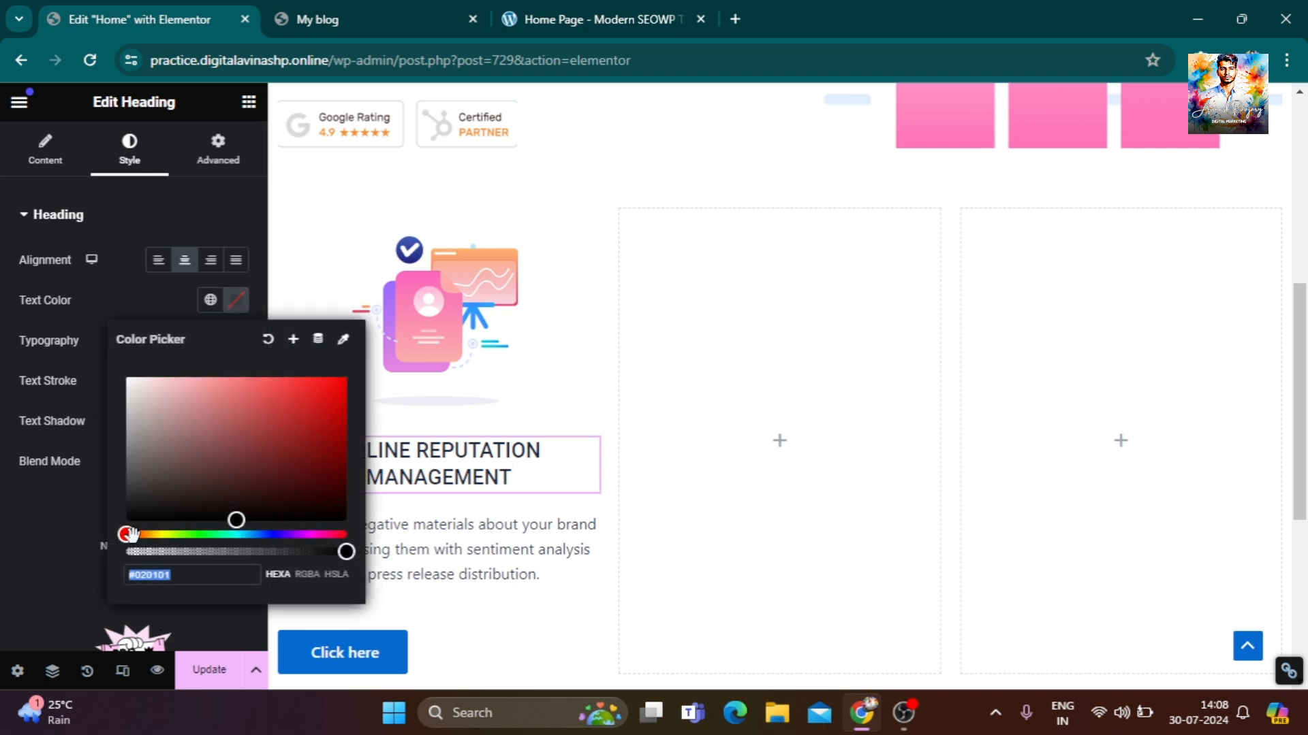
pyautogui.moveTo(128, 534); pyautogui.dragTo(335, 389)
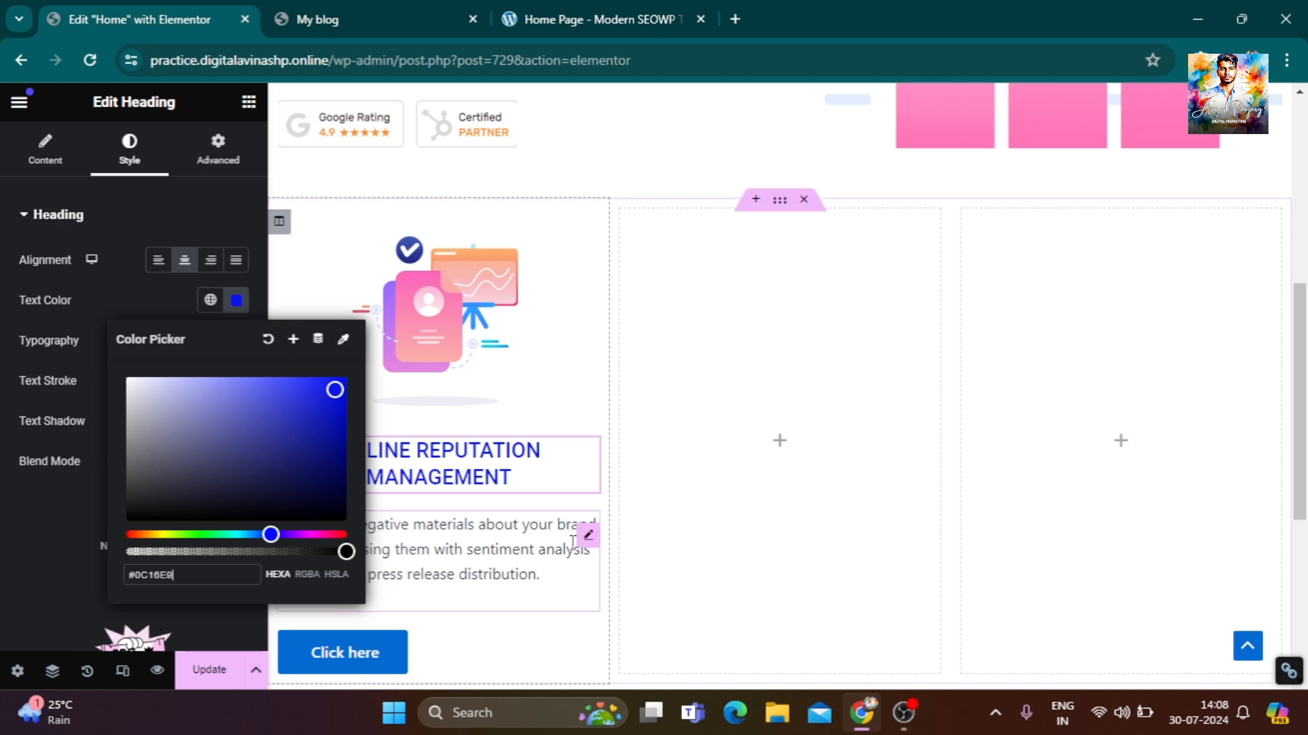
pyautogui.click(587, 19)
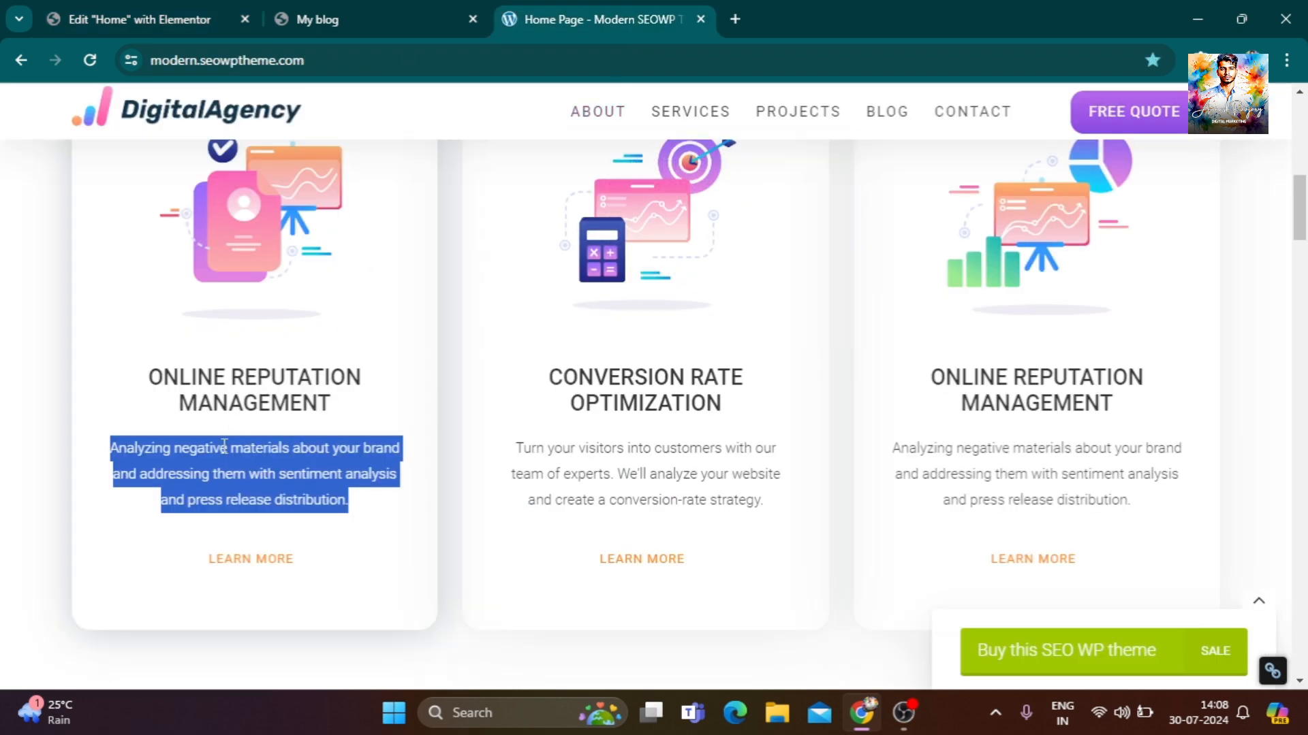
pyautogui.click(152, 417)
pyautogui.click(170, 19)
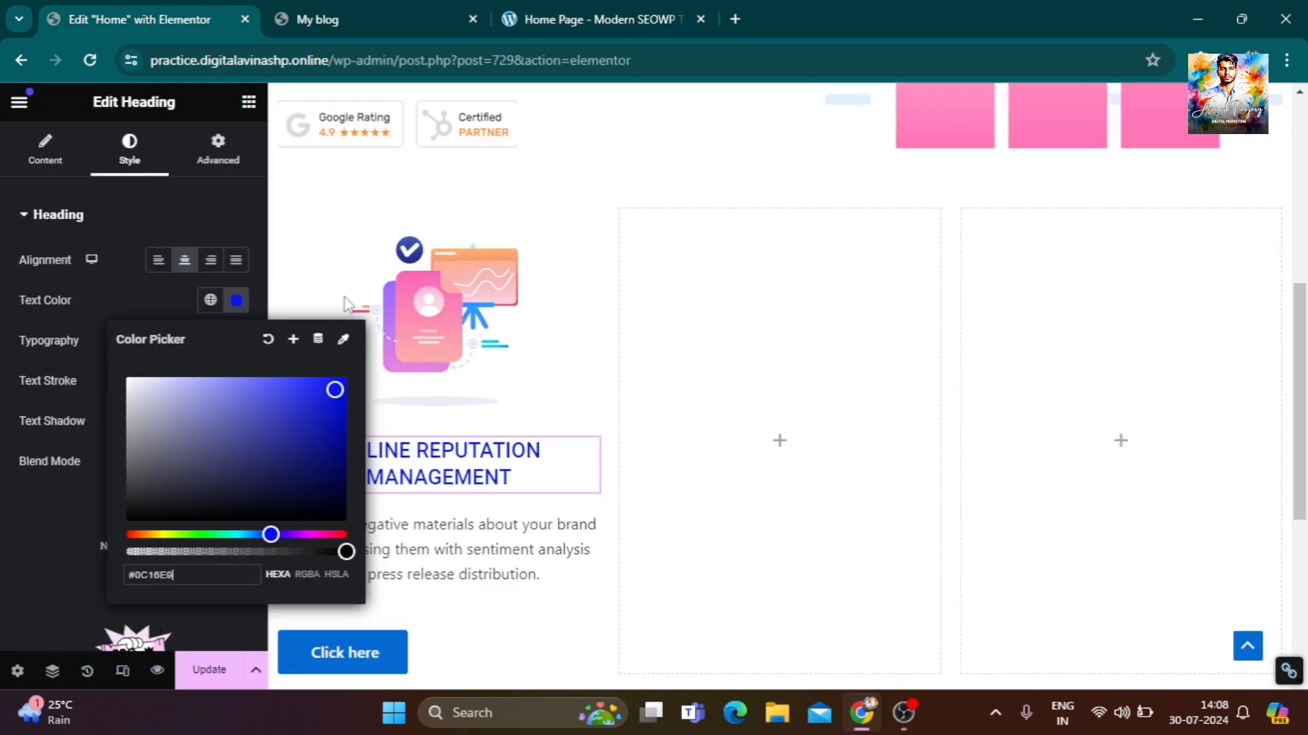
# Set the first column's heading weight to 600 (Semi Bold) and check the card's lower part against the reference card.
pyautogui.click(516, 480)
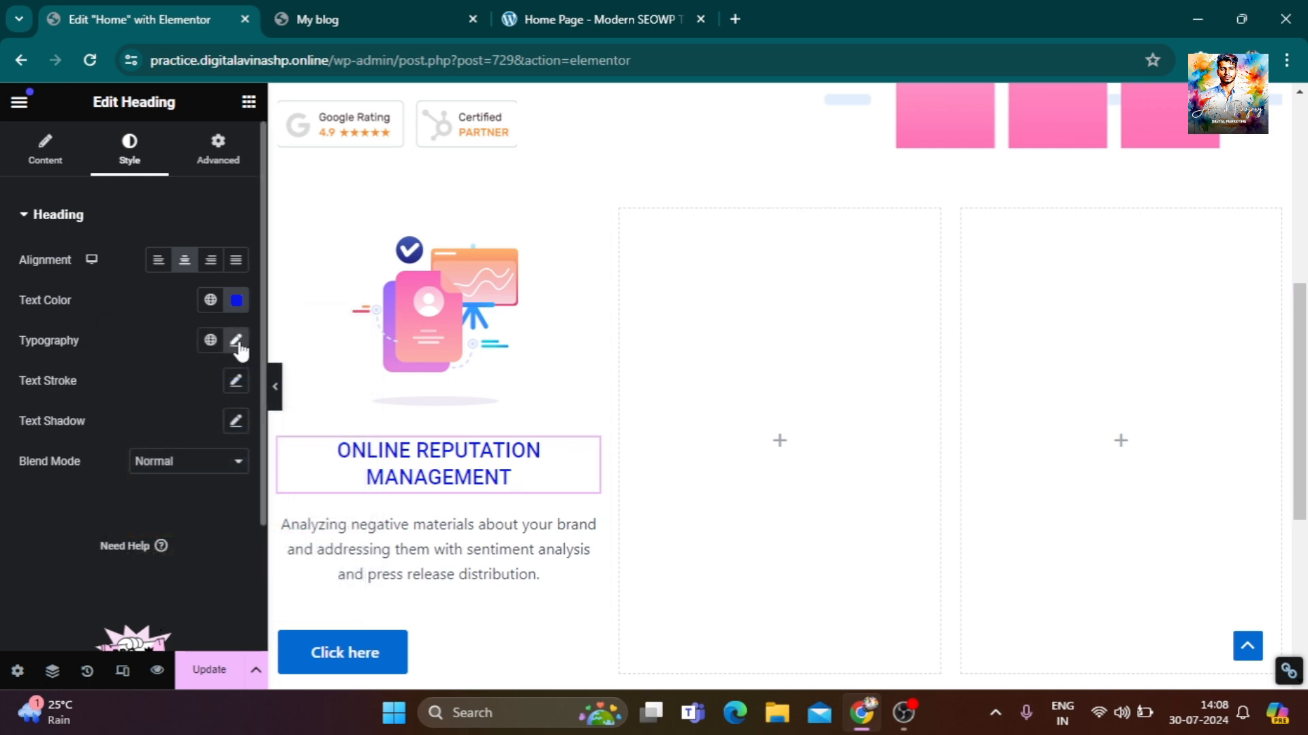
pyautogui.click(237, 342)
pyautogui.click(213, 532)
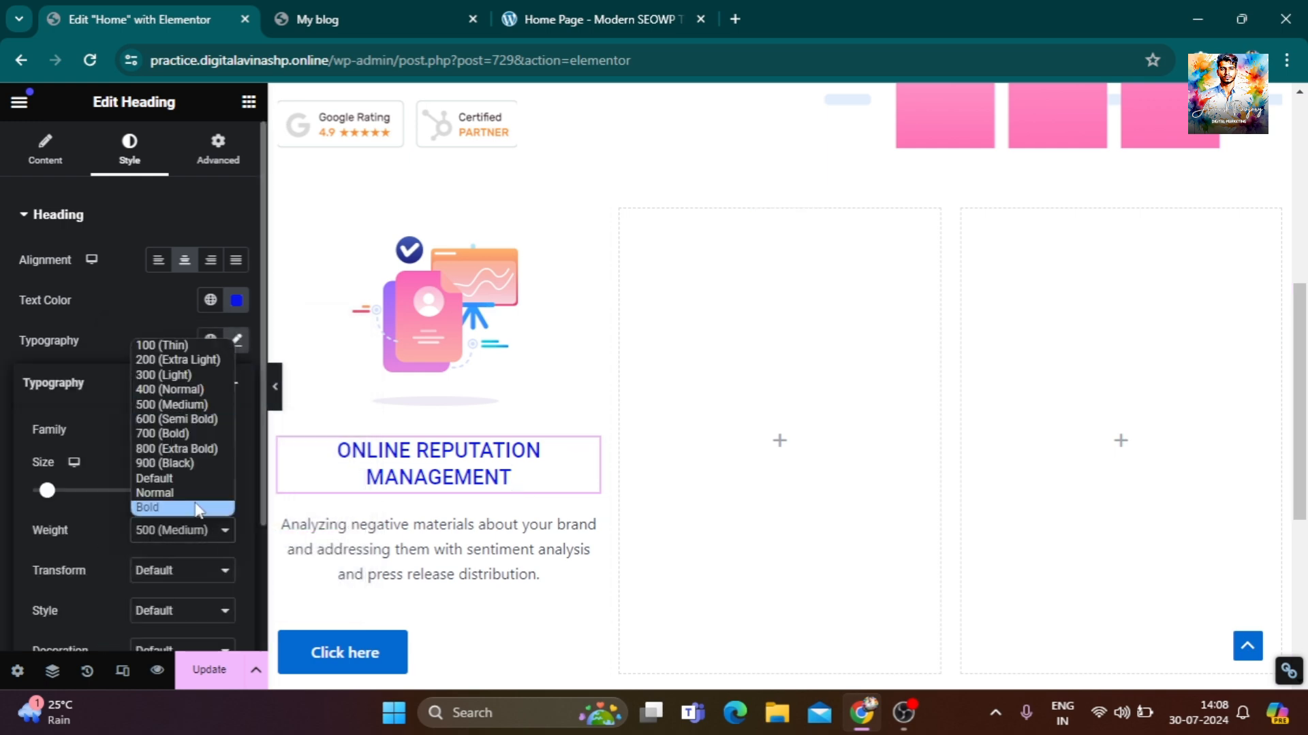
pyautogui.click(185, 422)
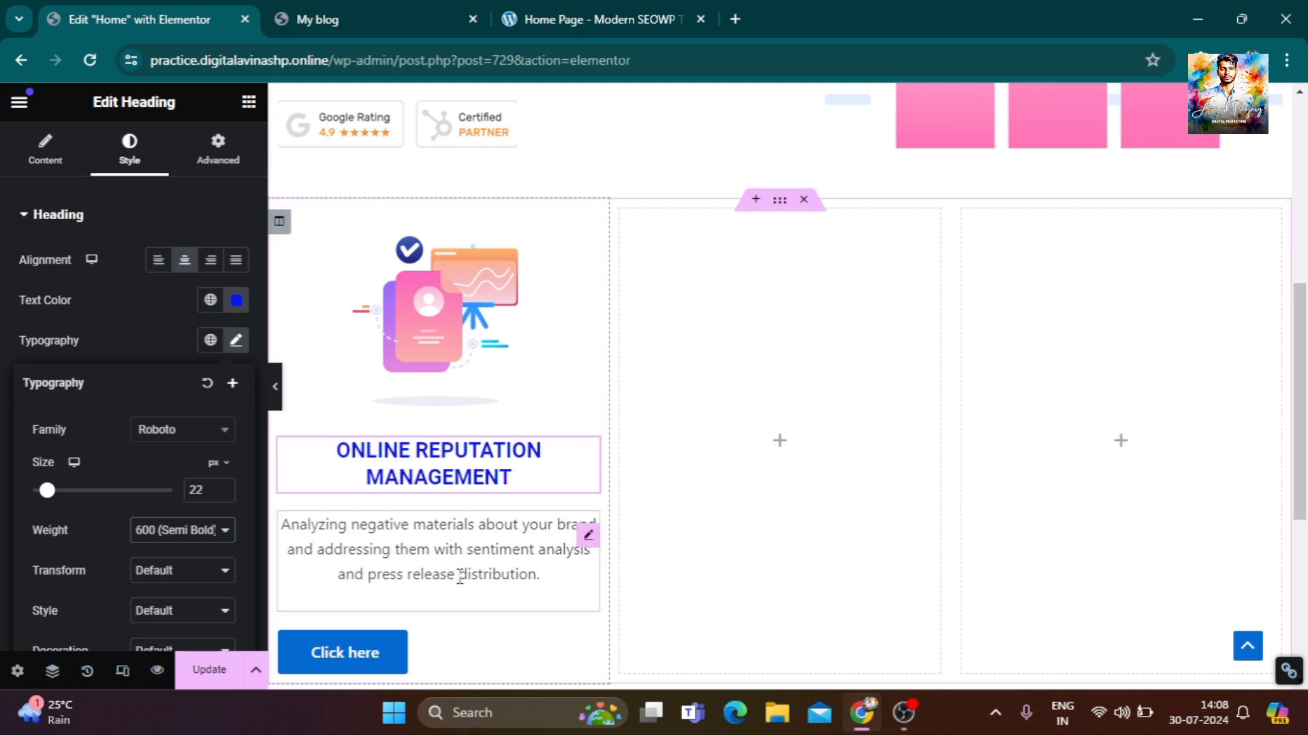
pyautogui.scroll(-1, 470, 593)
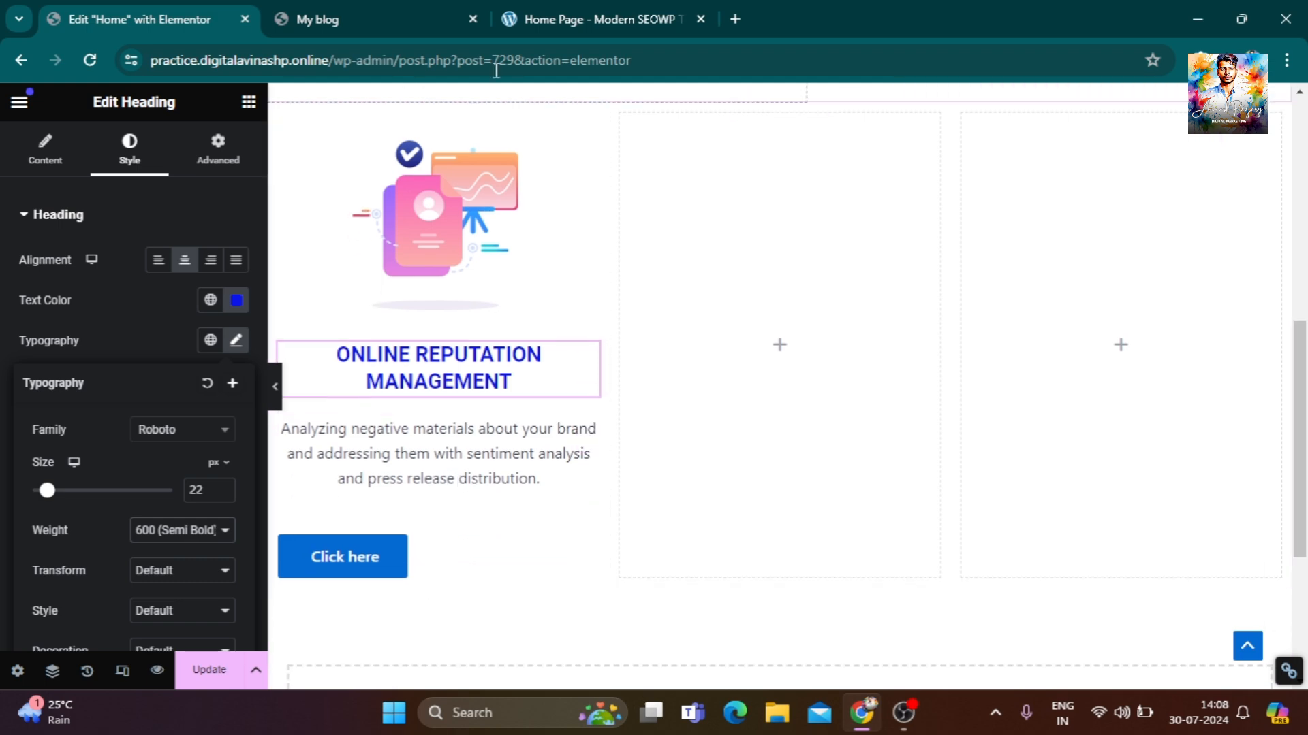
pyautogui.click(558, 15)
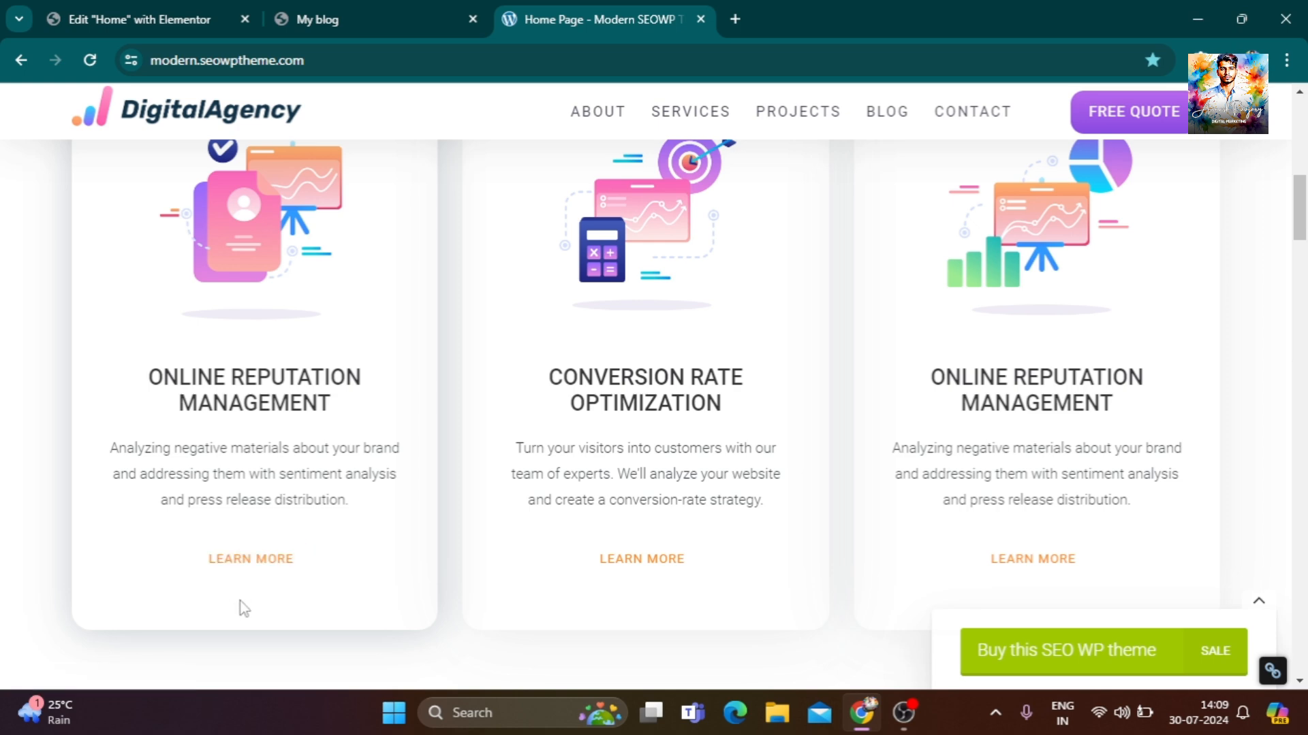
# Return to the Elementor editor and change the first column's button text to "Learn More".
pyautogui.click(109, 13)
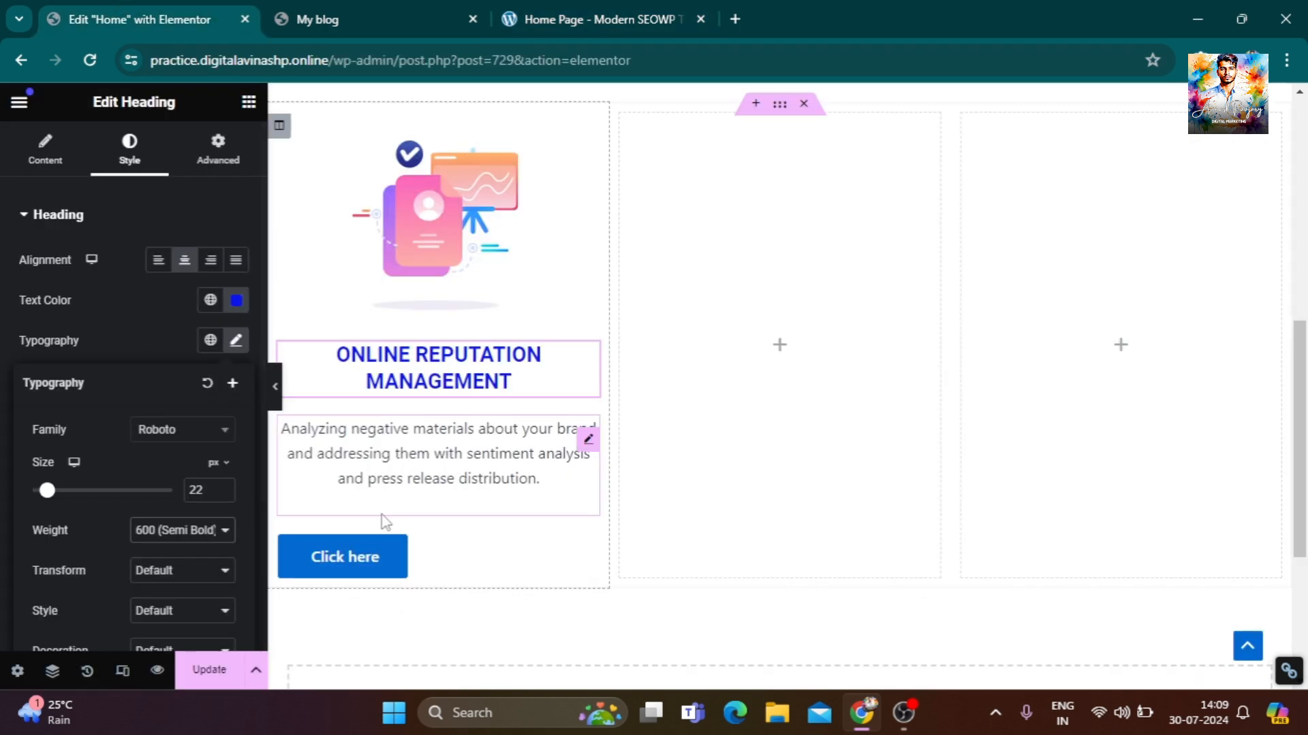
pyautogui.rightClick(587, 556)
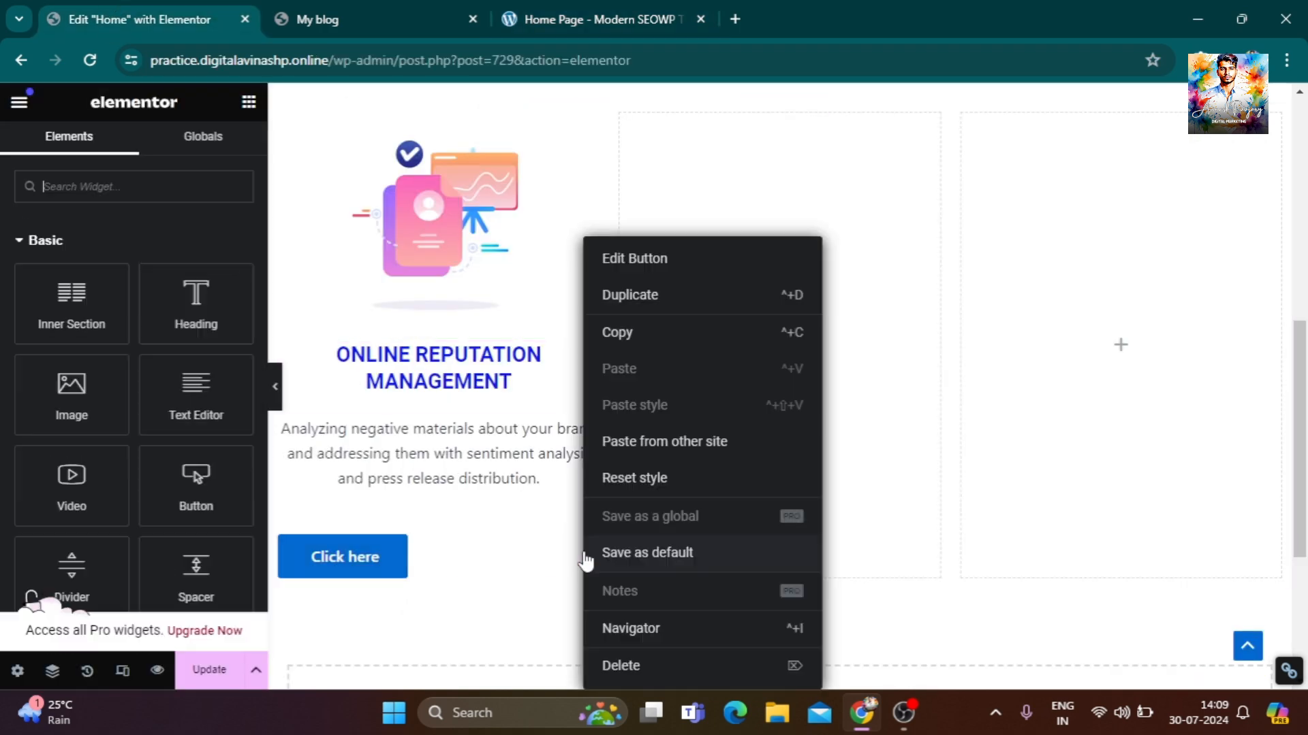
pyautogui.click(632, 267)
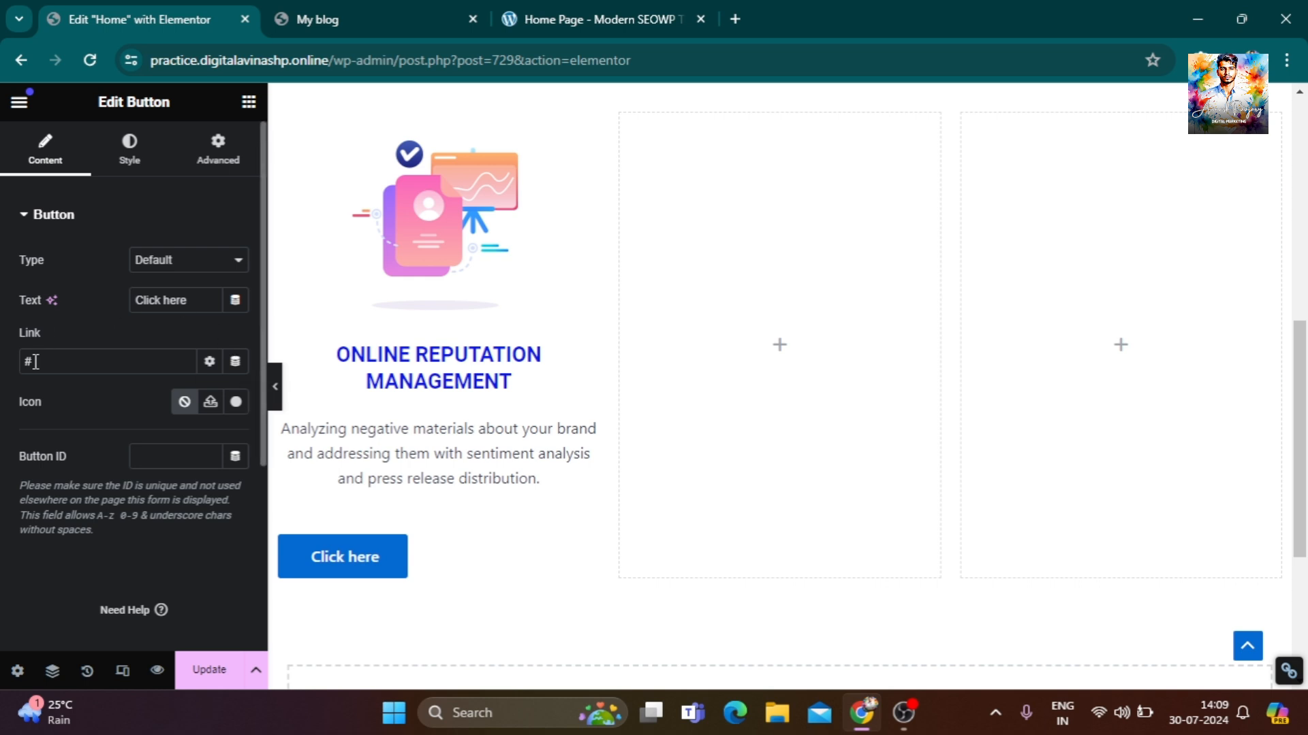
pyautogui.click(123, 163)
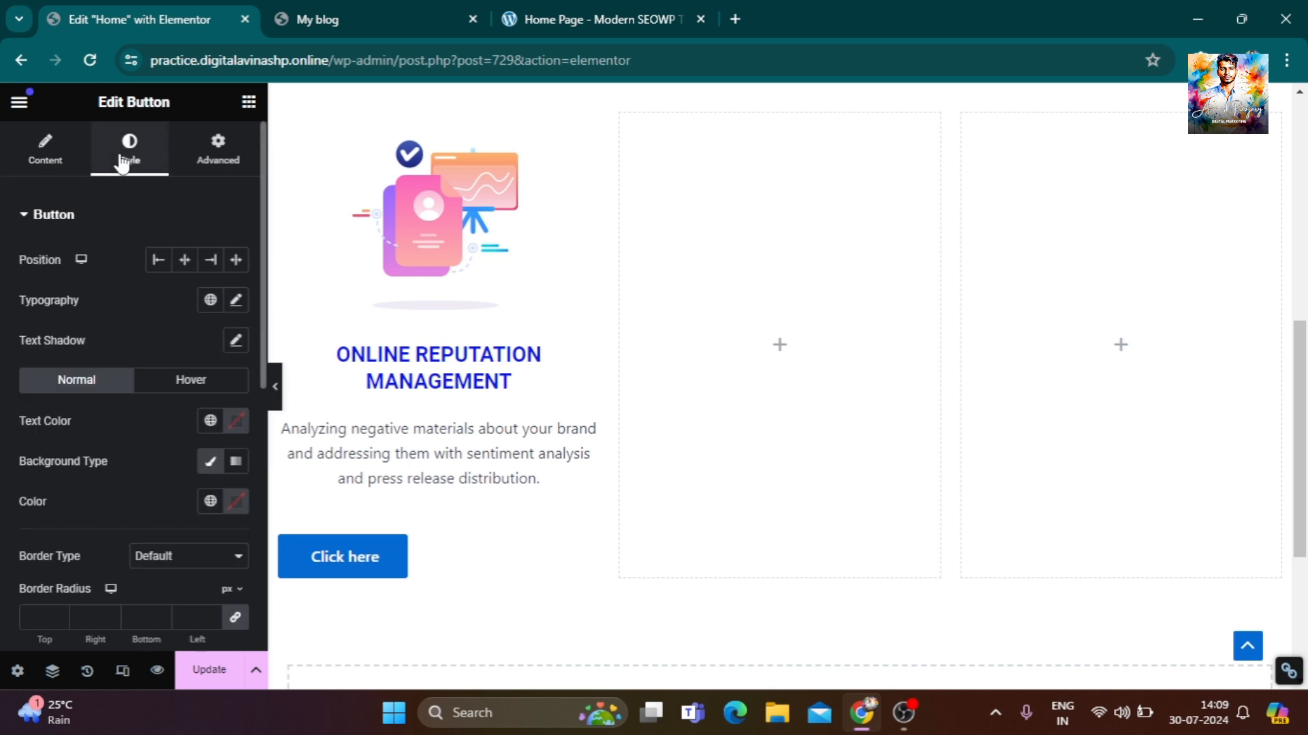
pyautogui.click(55, 165)
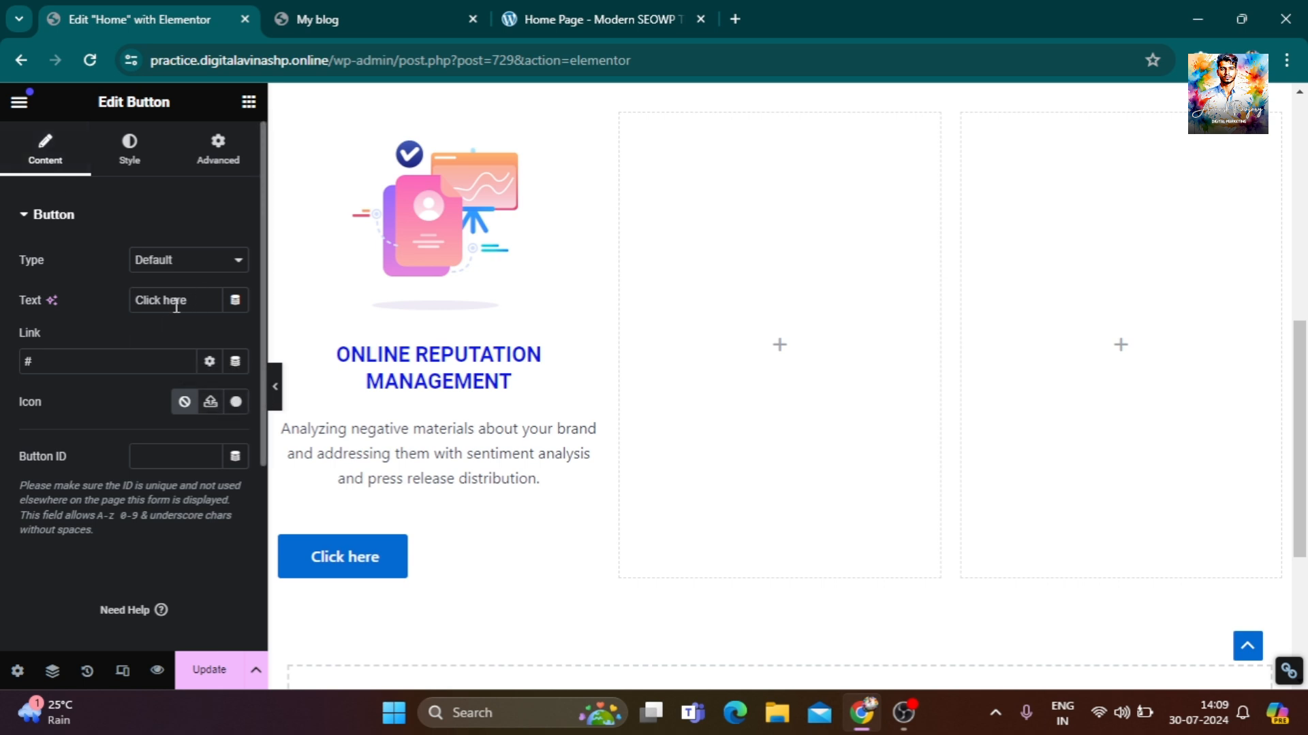
pyautogui.moveTo(197, 299); pyautogui.dragTo(105, 303)
pyautogui.write('Learn More')
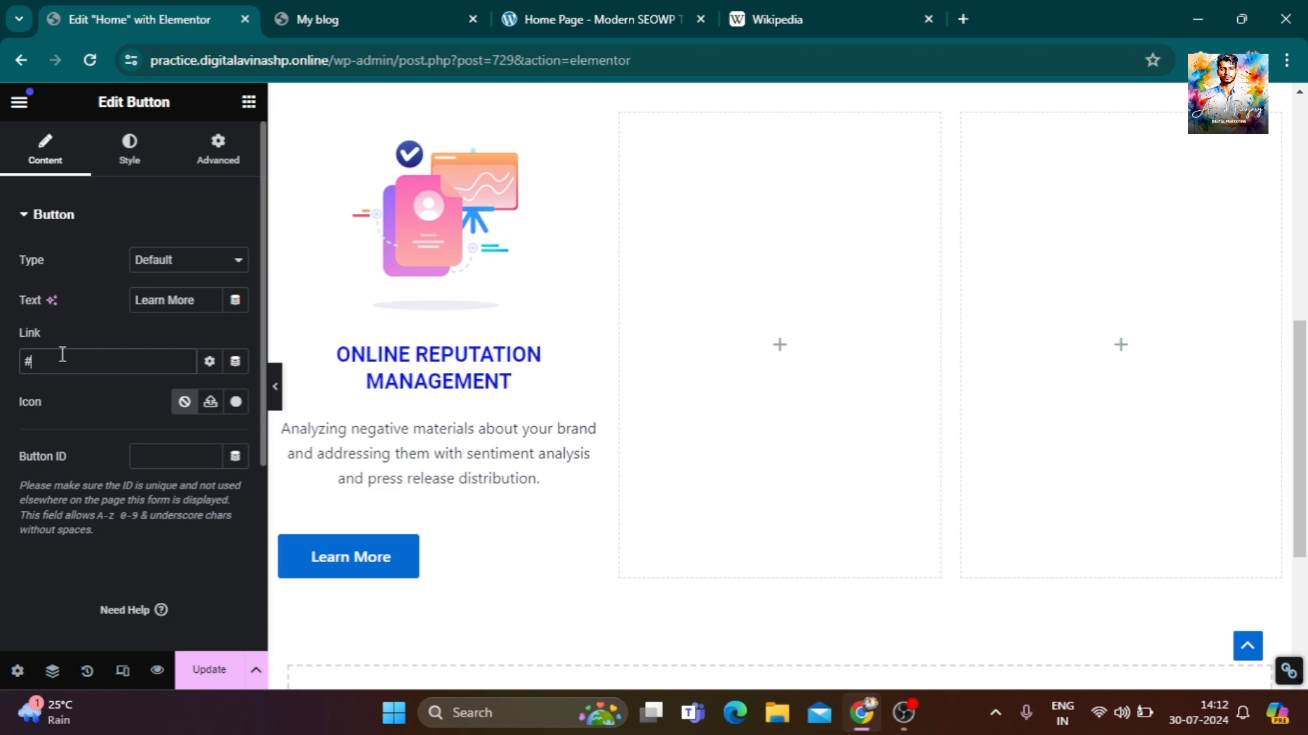
pyautogui.click(790, 8)
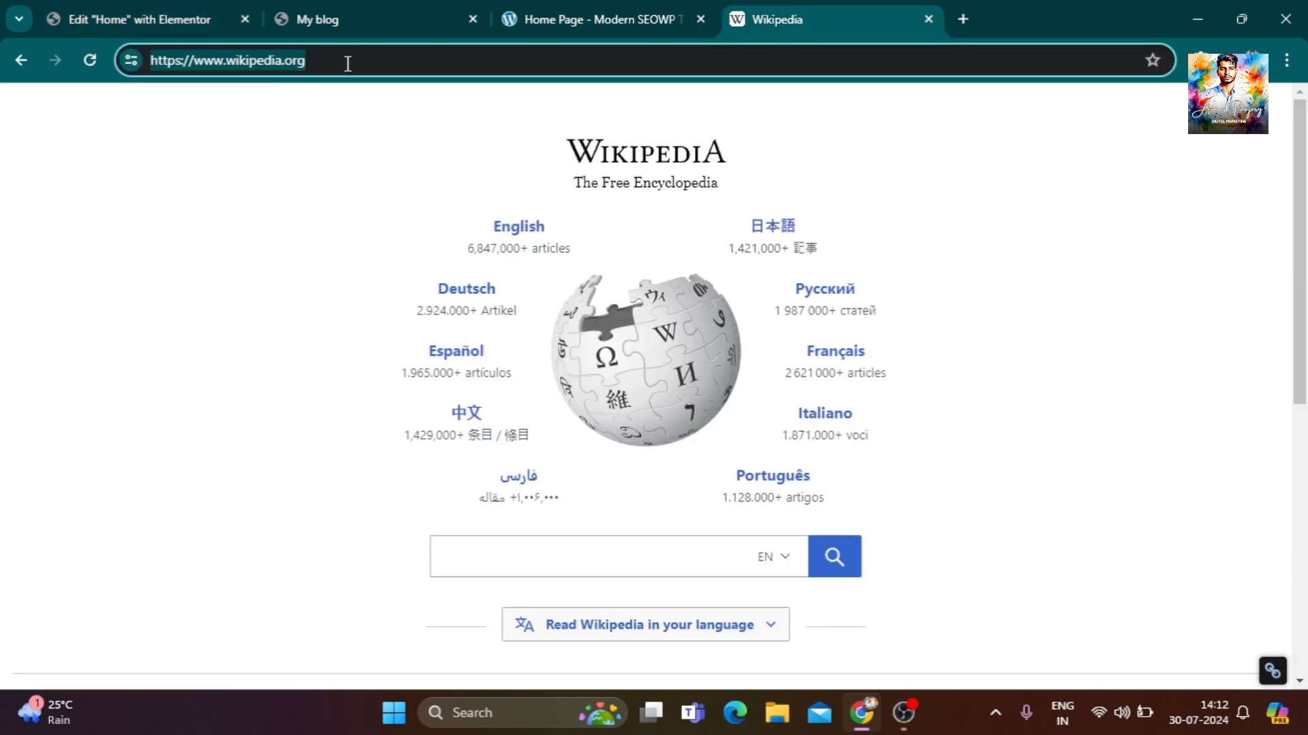
pyautogui.click(143, 10)
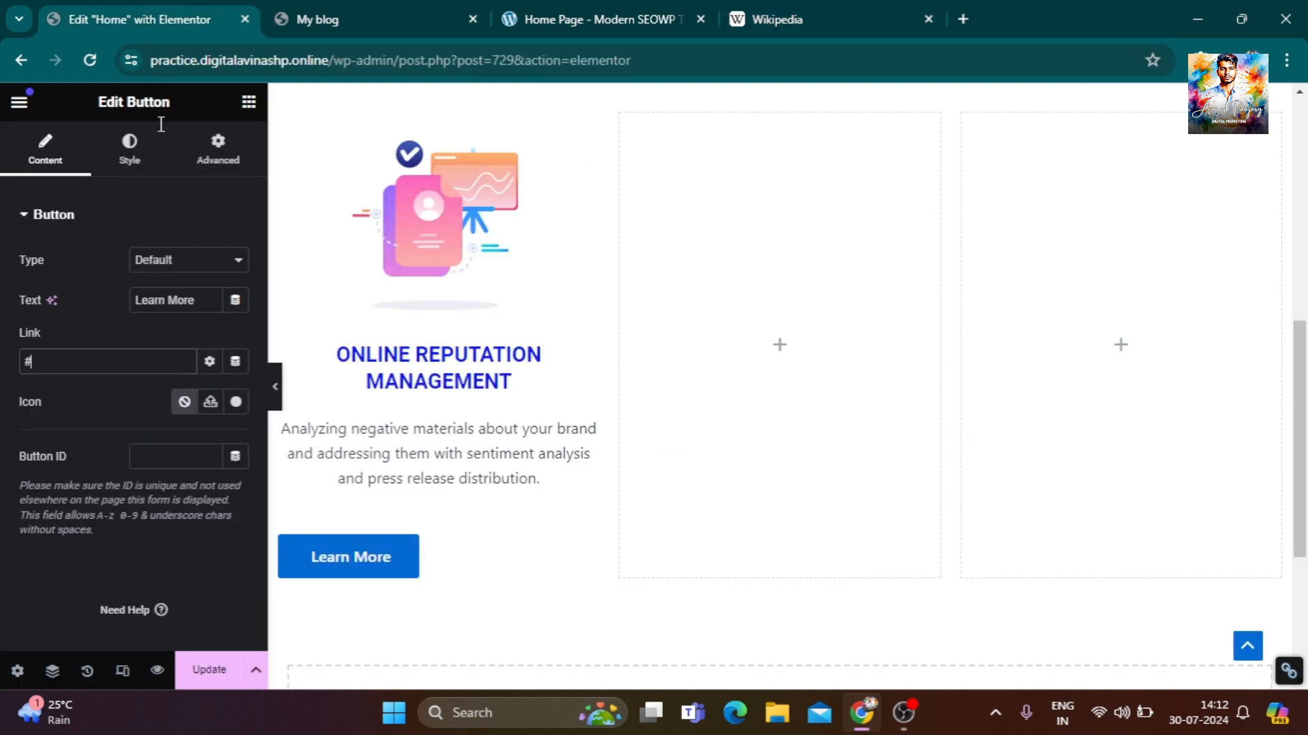
pyautogui.write('https://www.wikipedia.org/')
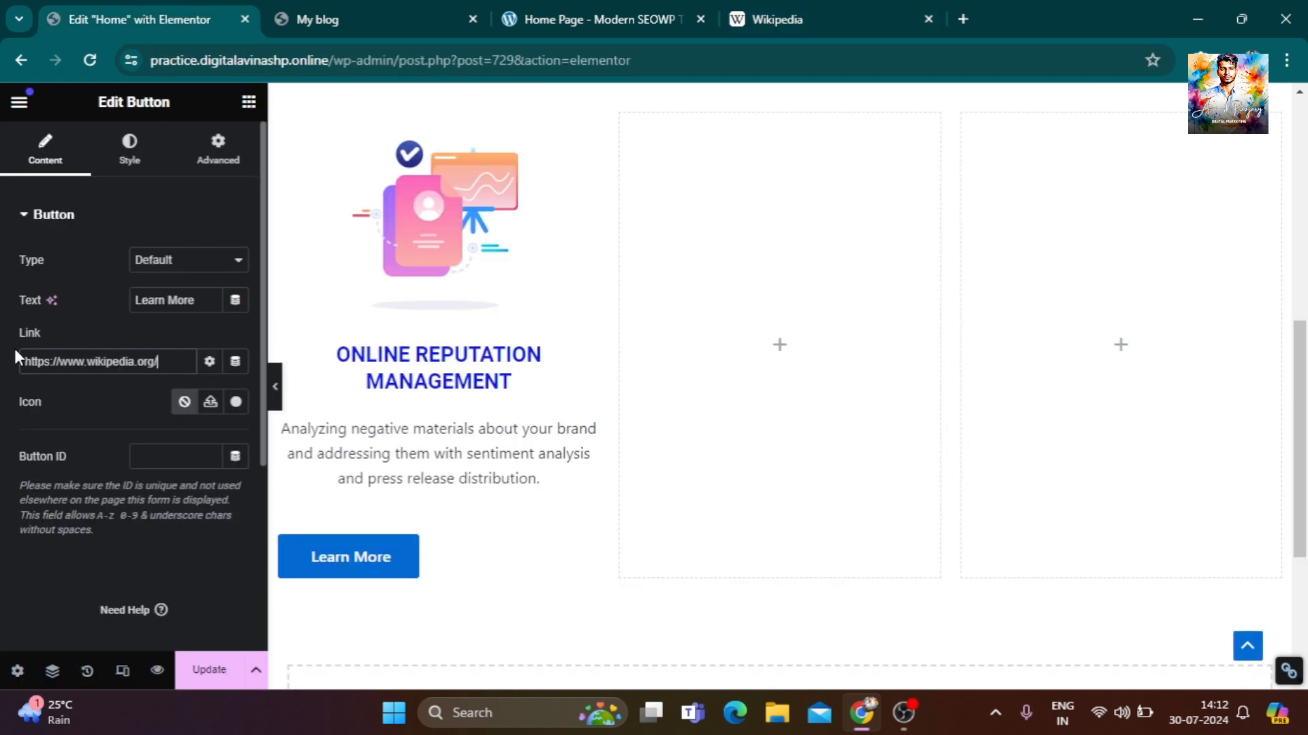
pyautogui.click(230, 680)
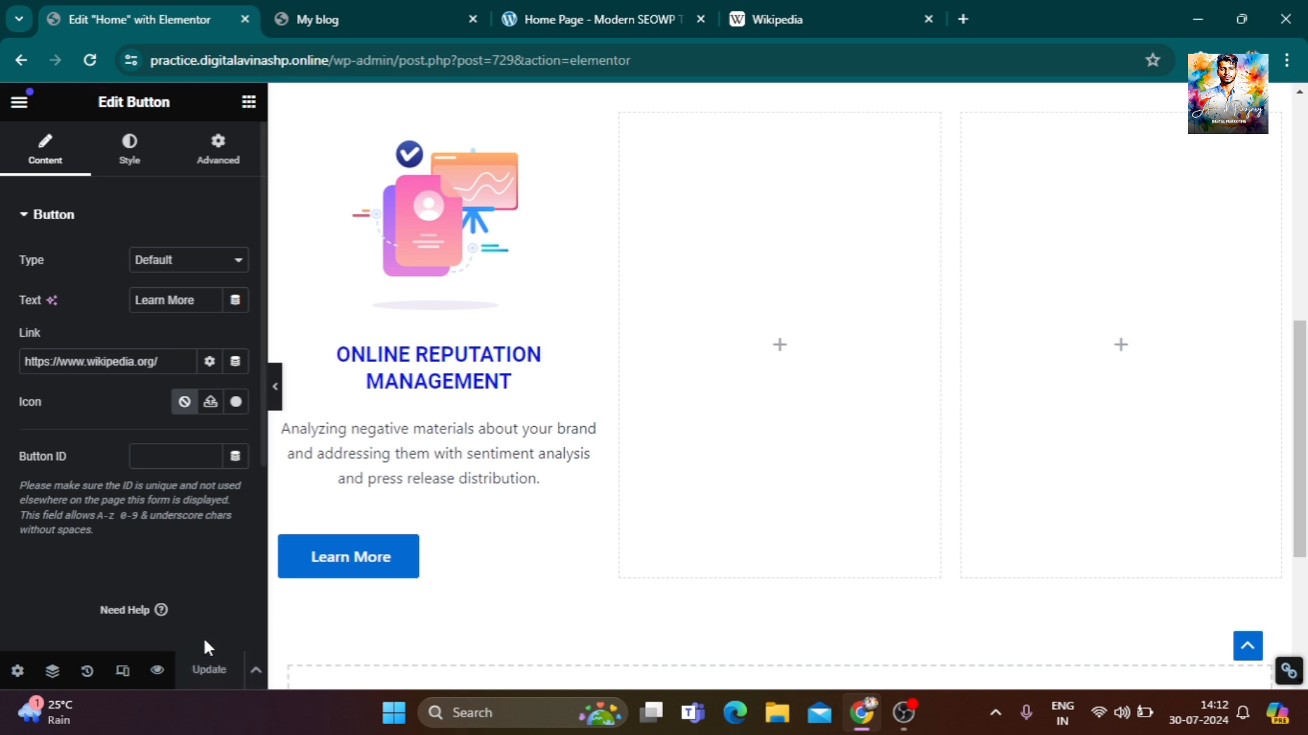
# Reload the live blog page, test the Learn More button's link, and return to the Elementor editor.
pyautogui.click(320, 19)
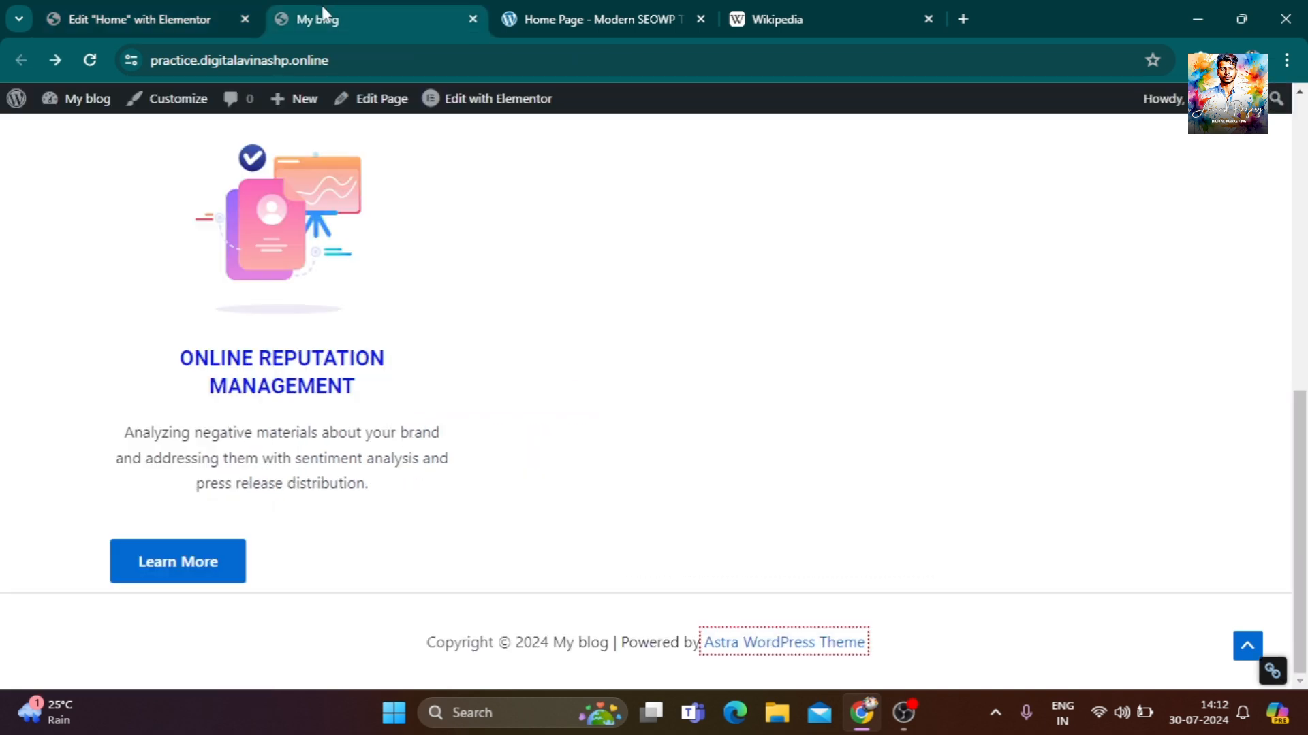
pyautogui.click(90, 60)
pyautogui.click(161, 571)
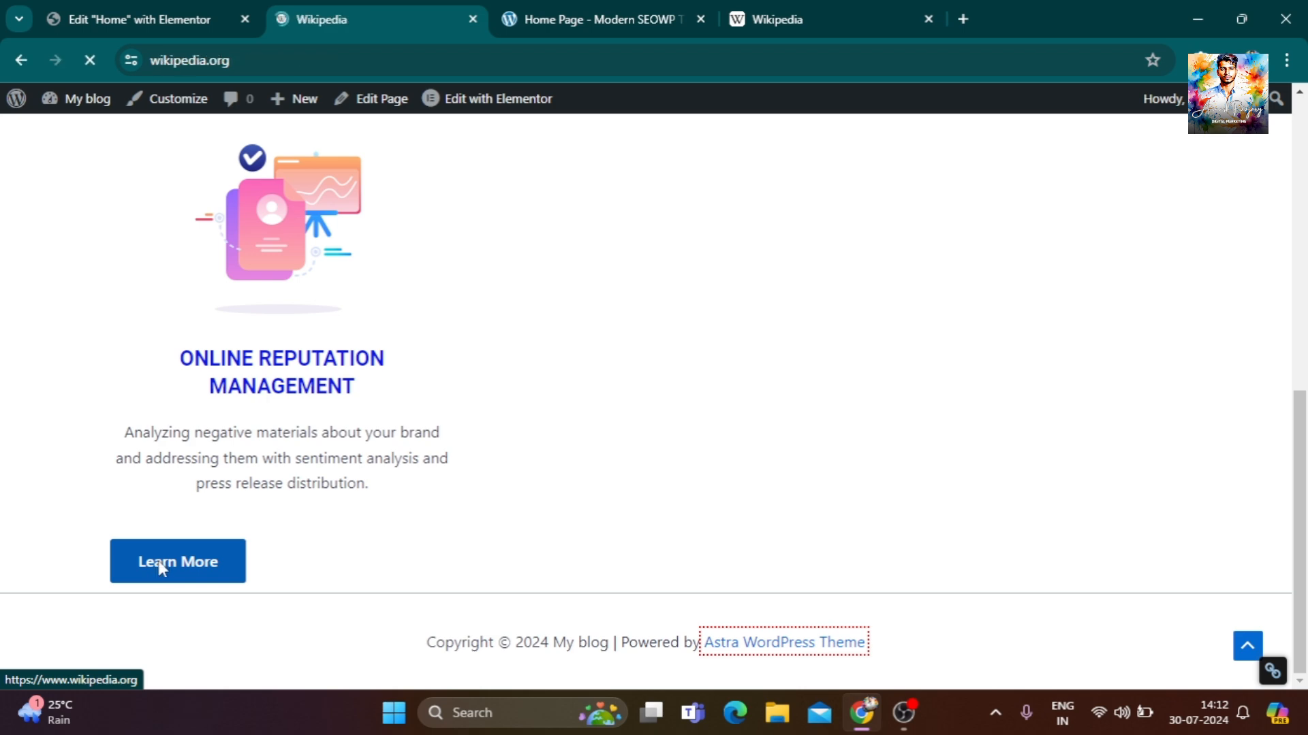
pyautogui.scroll(-8, 788, 379)
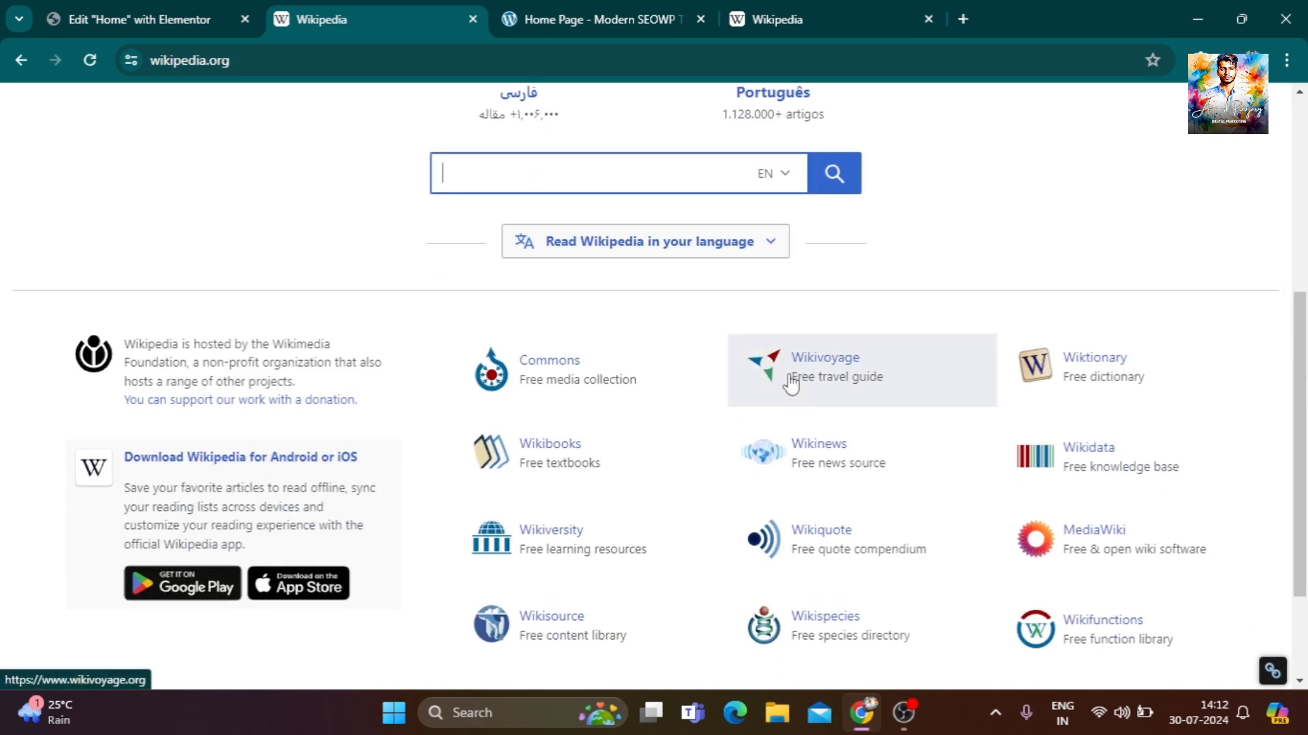
pyautogui.scroll(6, 809, 497)
pyautogui.scroll(2, 810, 501)
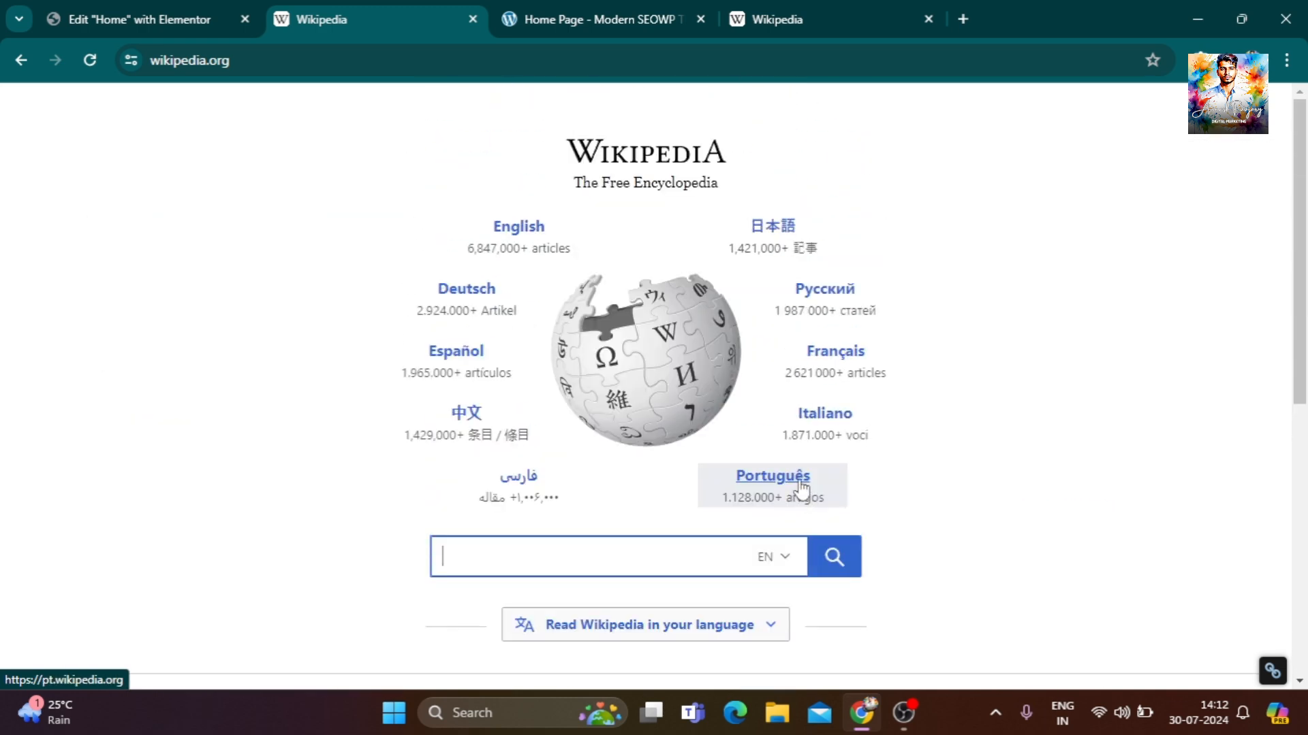
pyautogui.click(21, 61)
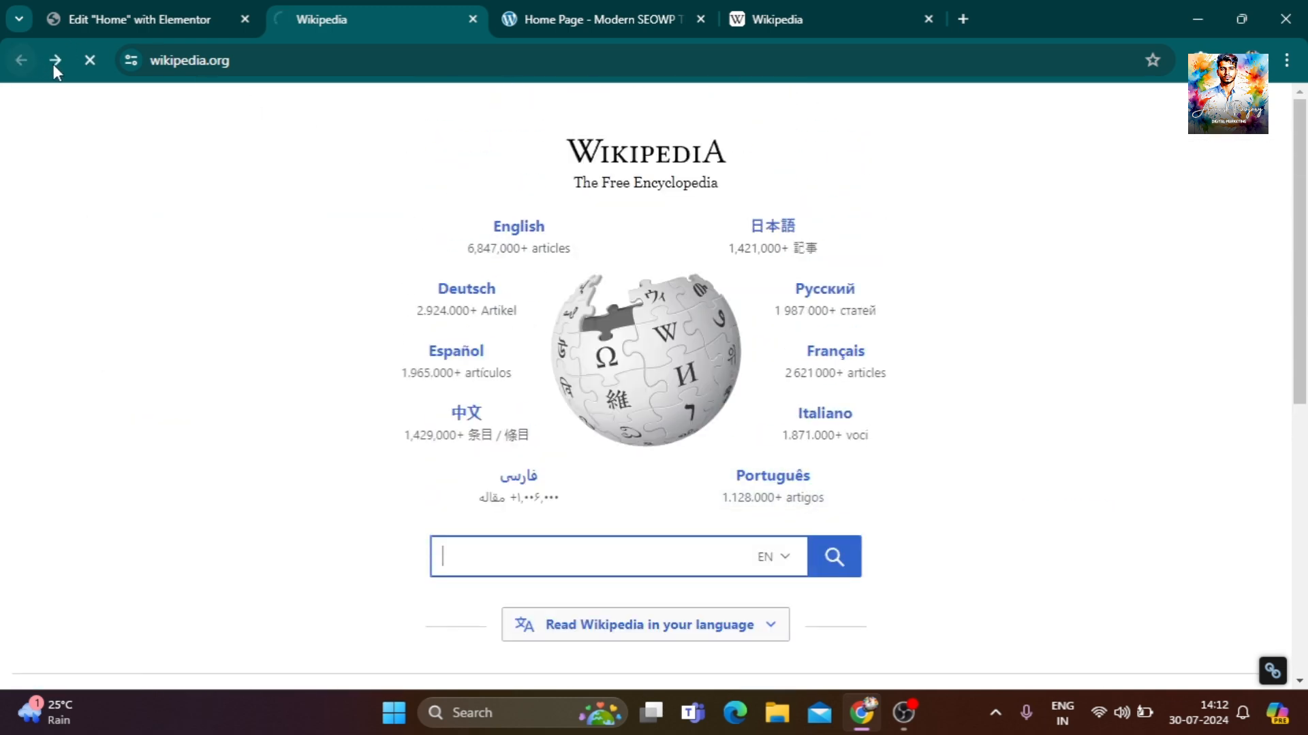
pyautogui.click(170, 10)
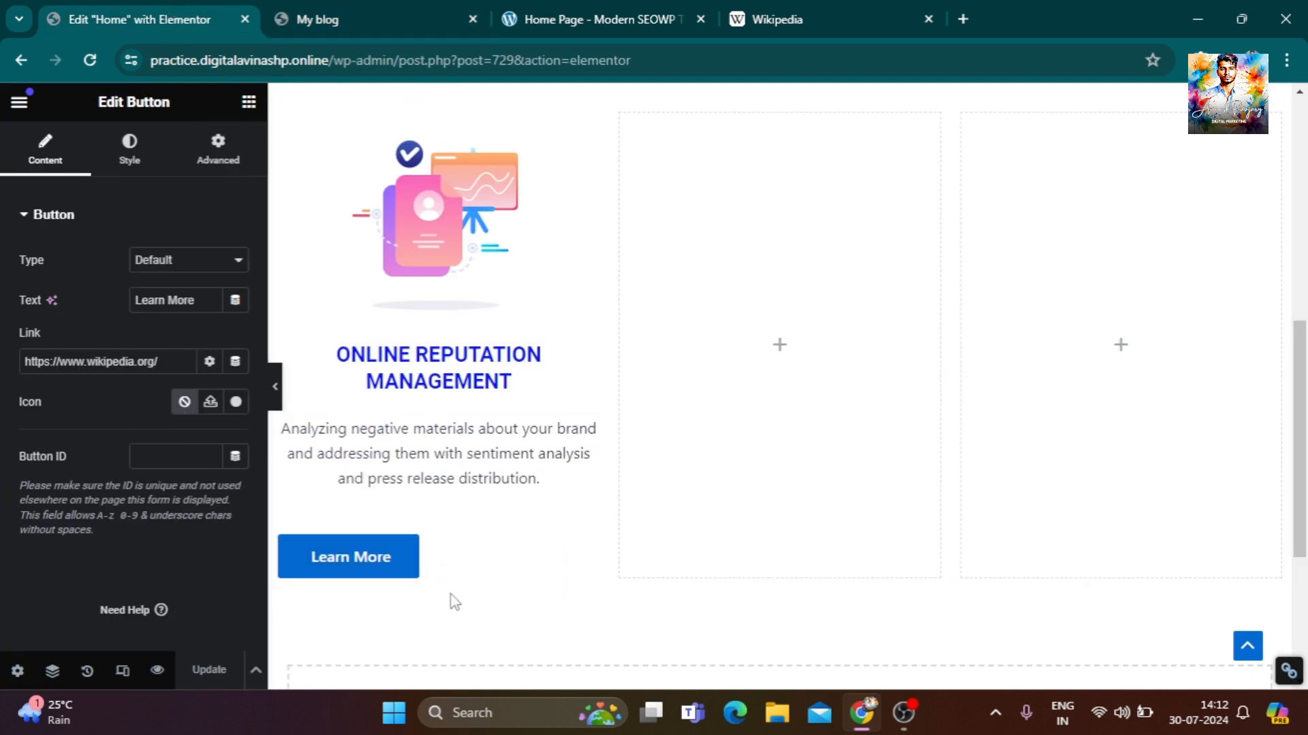
# Set the Learn More button's normal text color to orange #EE7D09.
pyautogui.click(120, 160)
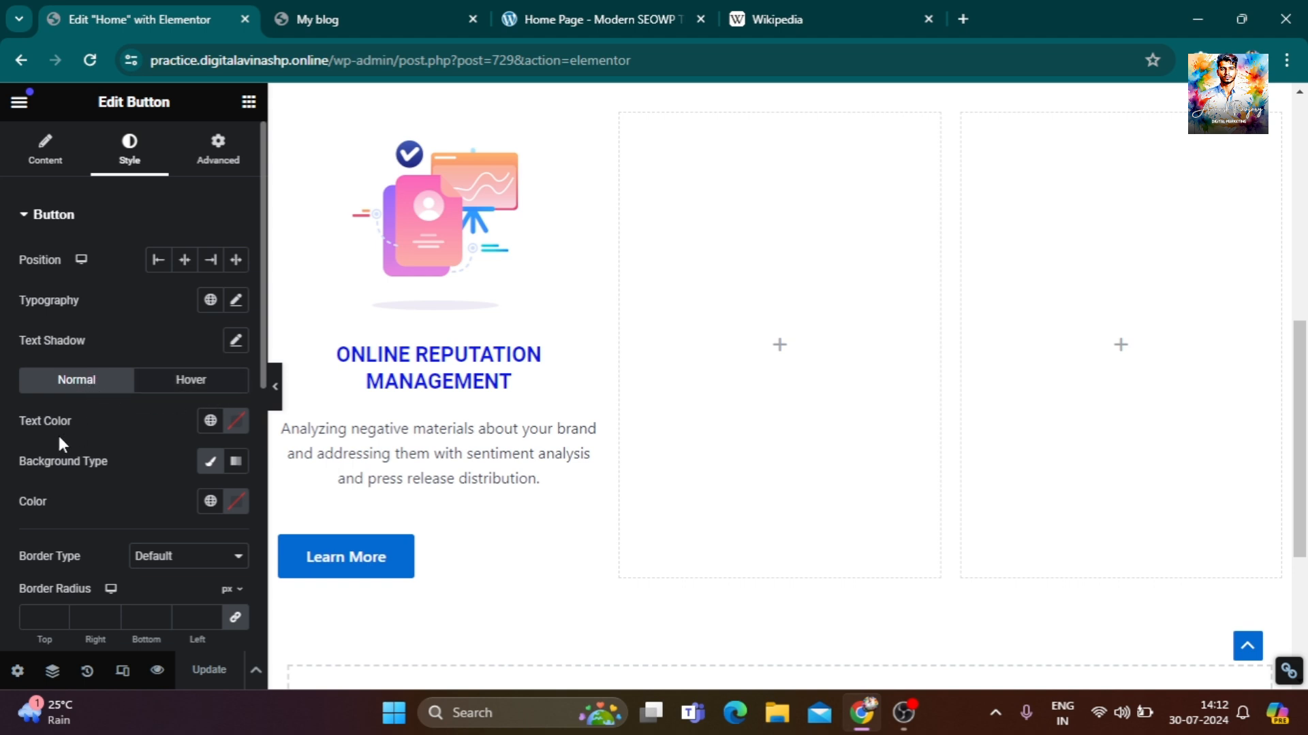
pyautogui.click(242, 425)
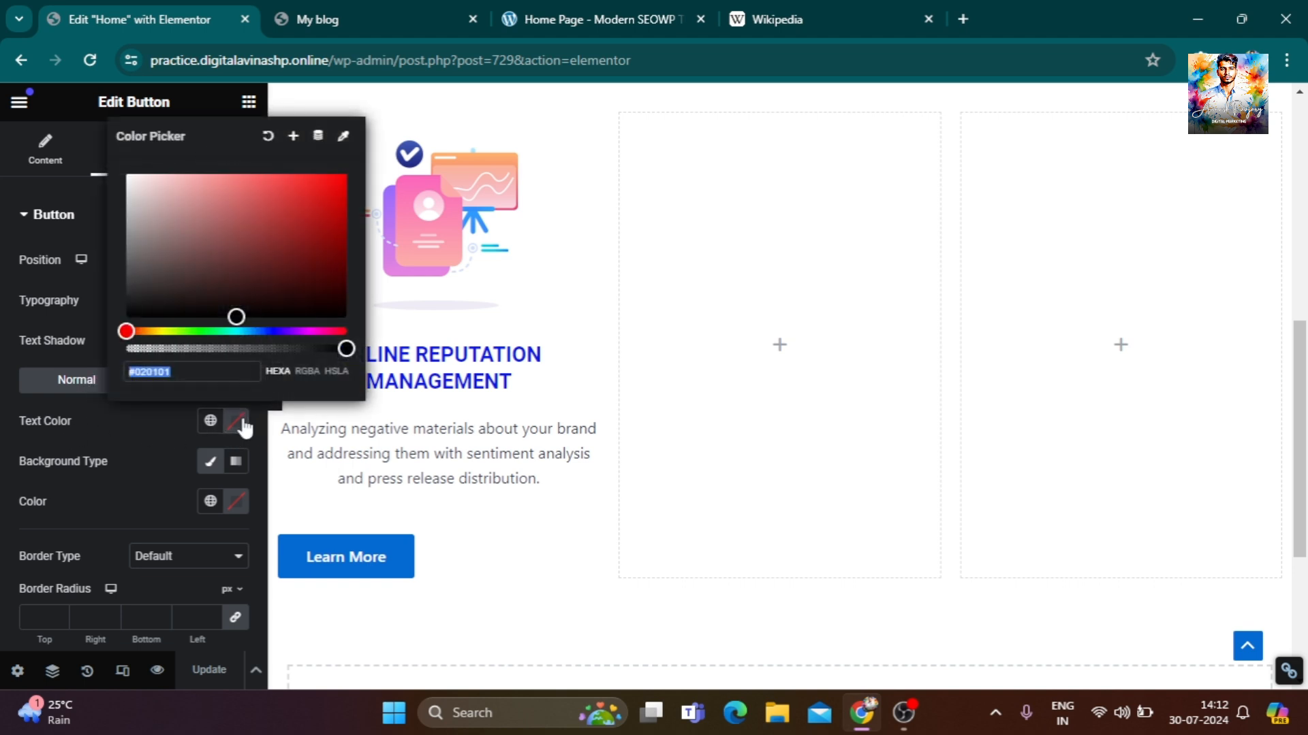
pyautogui.moveTo(126, 330)
pyautogui.mouseDown()
pyautogui.moveTo(155, 332)
pyautogui.moveTo(144, 331)
pyautogui.mouseUp()
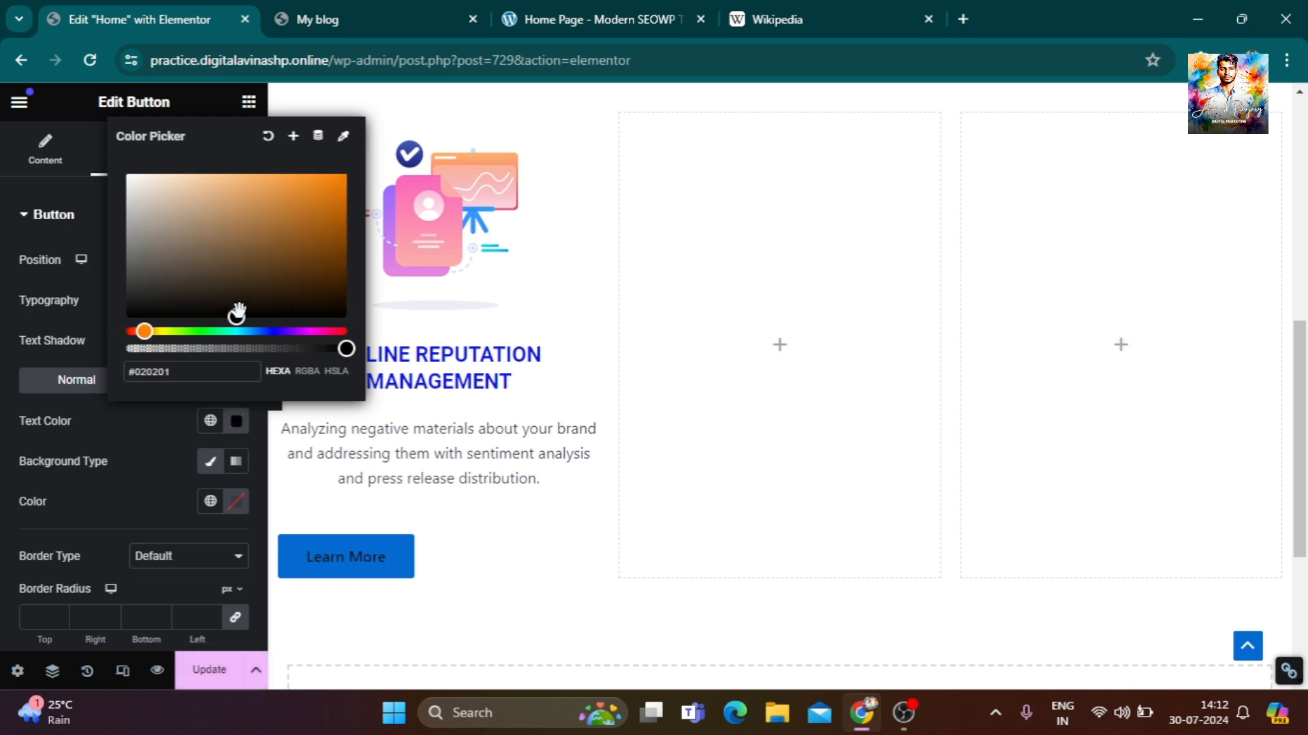
pyautogui.moveTo(326, 204); pyautogui.dragTo(338, 184)
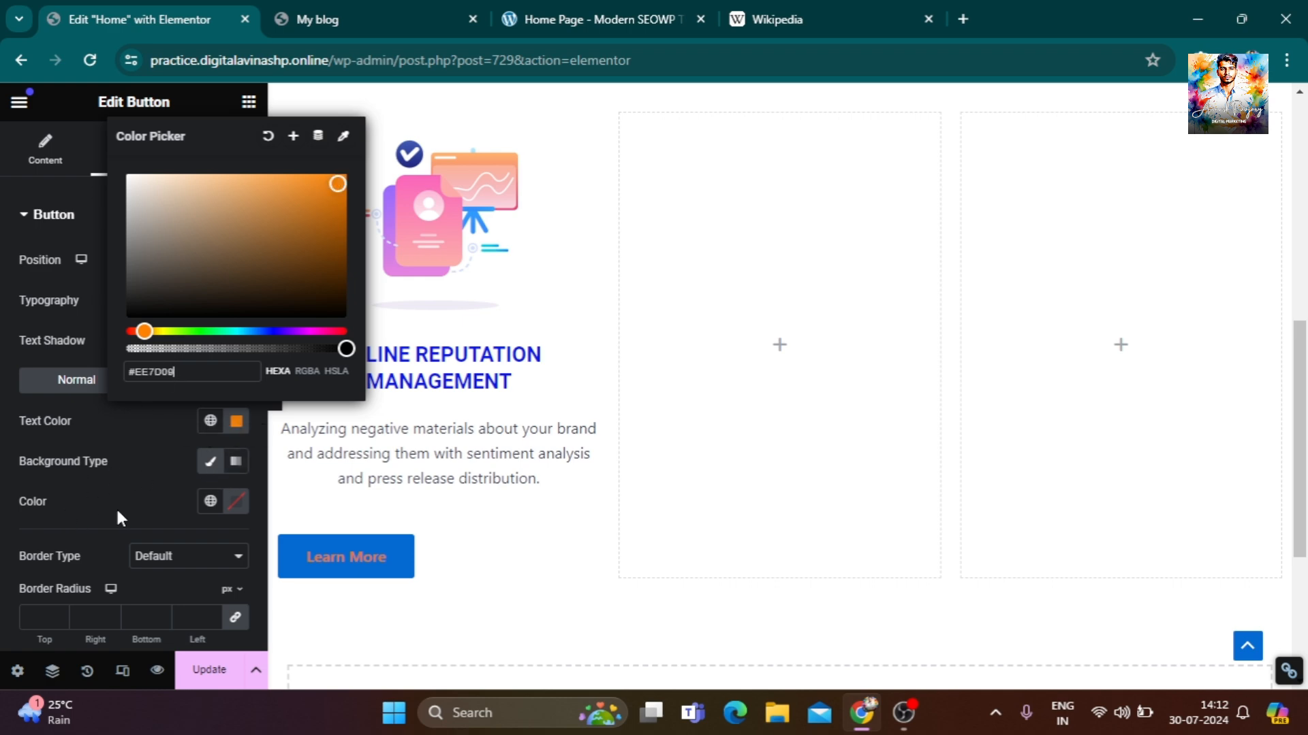
# Set the Learn More button's normal background color to white #FFFFFF.
pyautogui.click(237, 505)
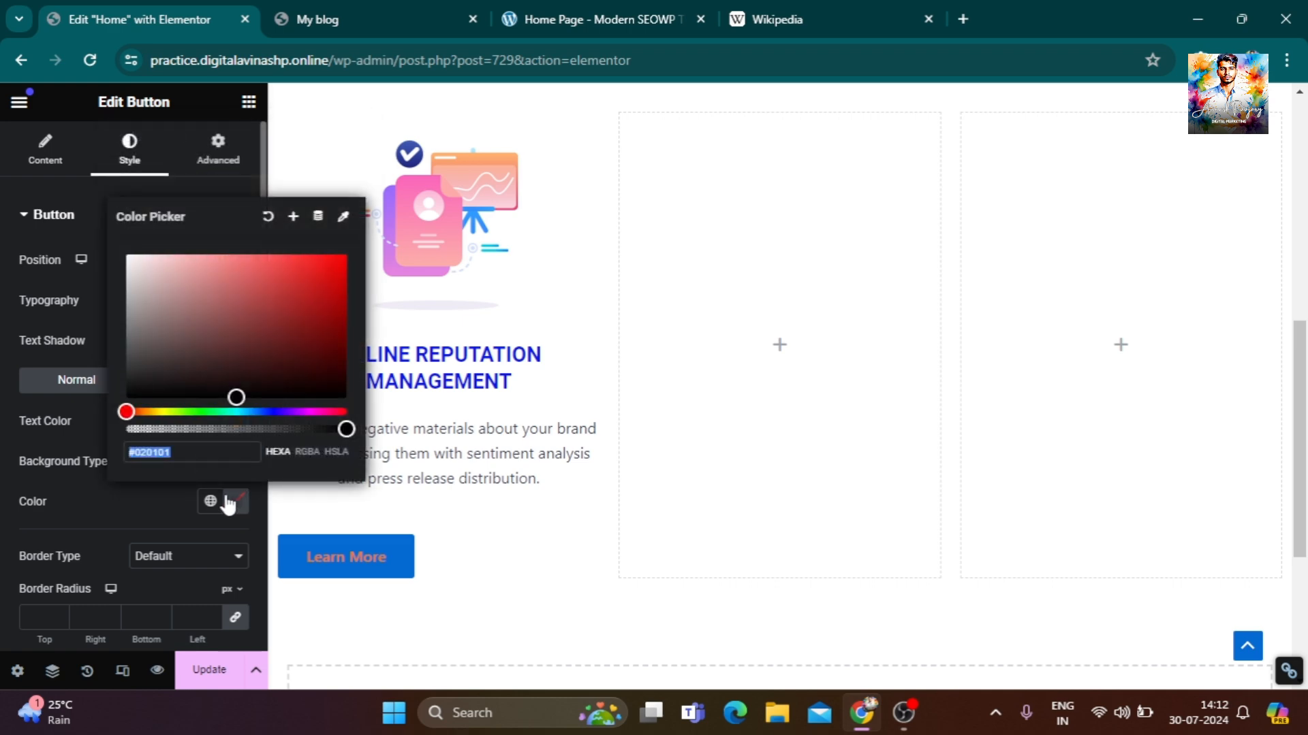
pyautogui.moveTo(237, 395); pyautogui.dragTo(125, 254)
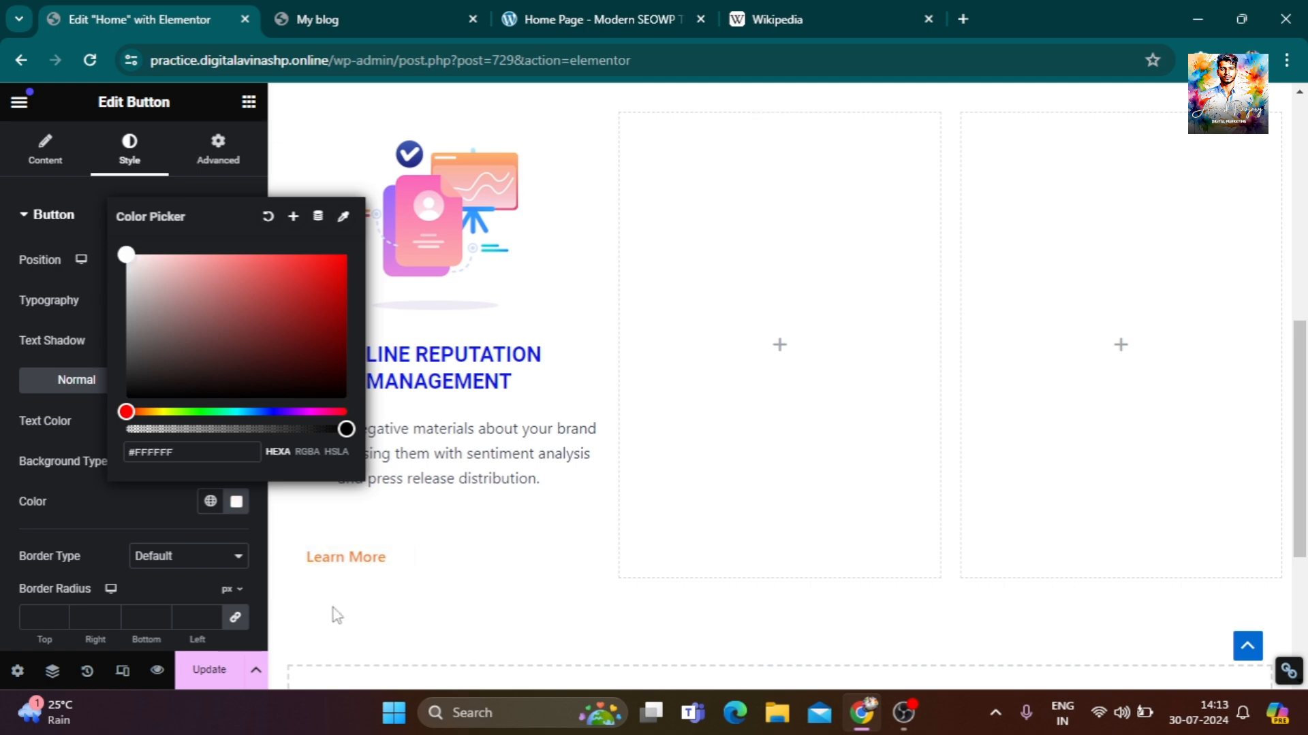
pyautogui.click(128, 506)
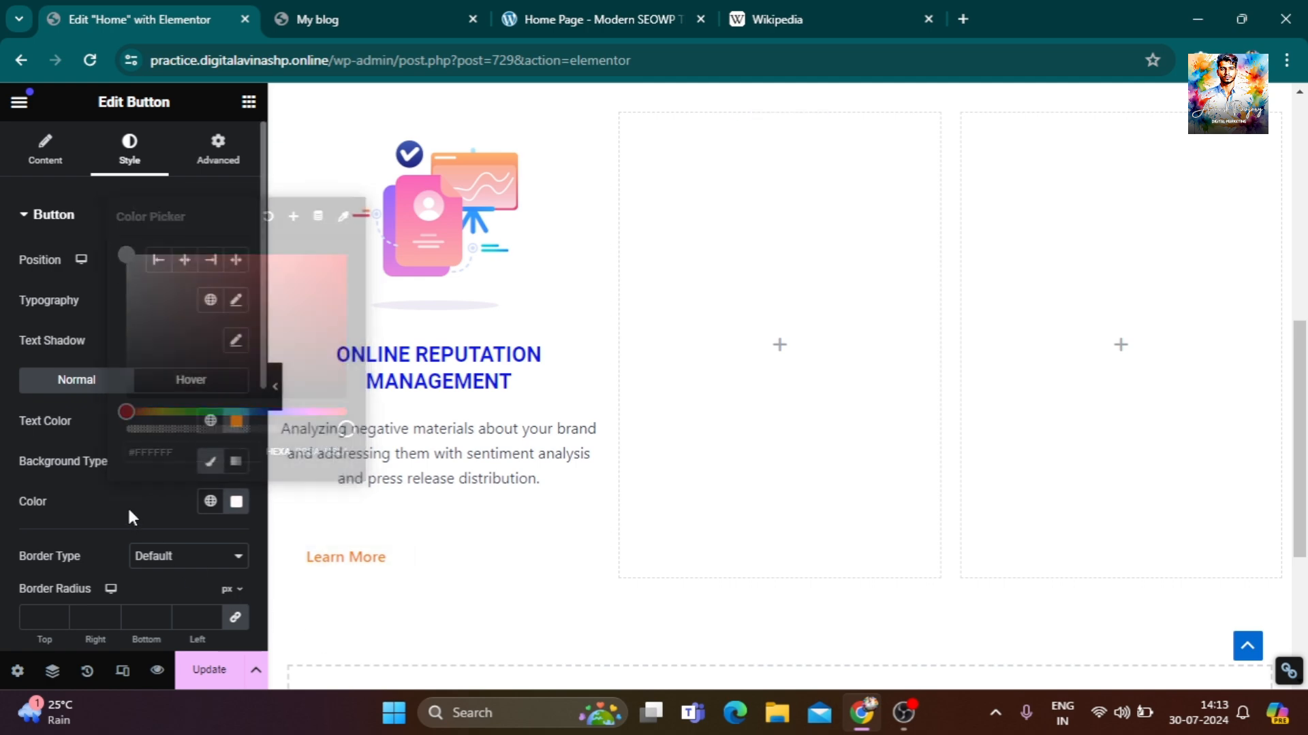
# Set the Learn More button's hover text color to near-white #FDFBFB.
pyautogui.click(198, 386)
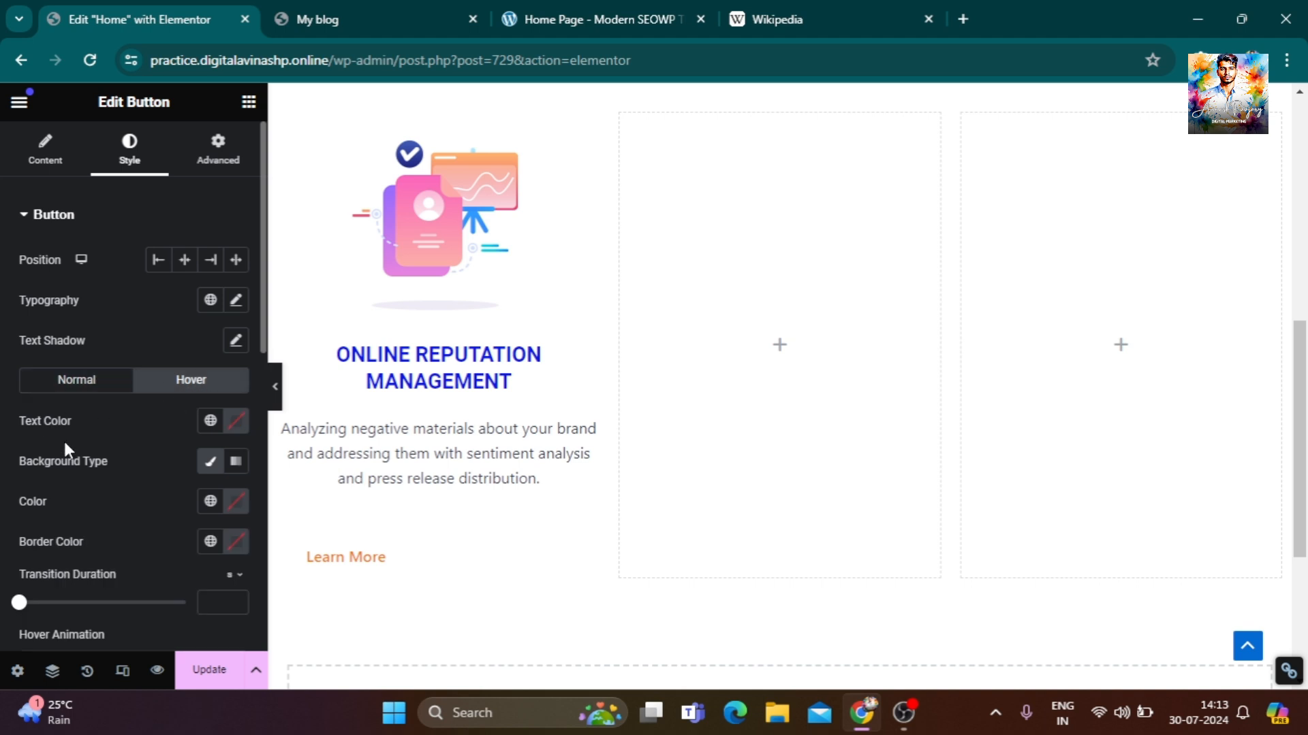
pyautogui.click(236, 422)
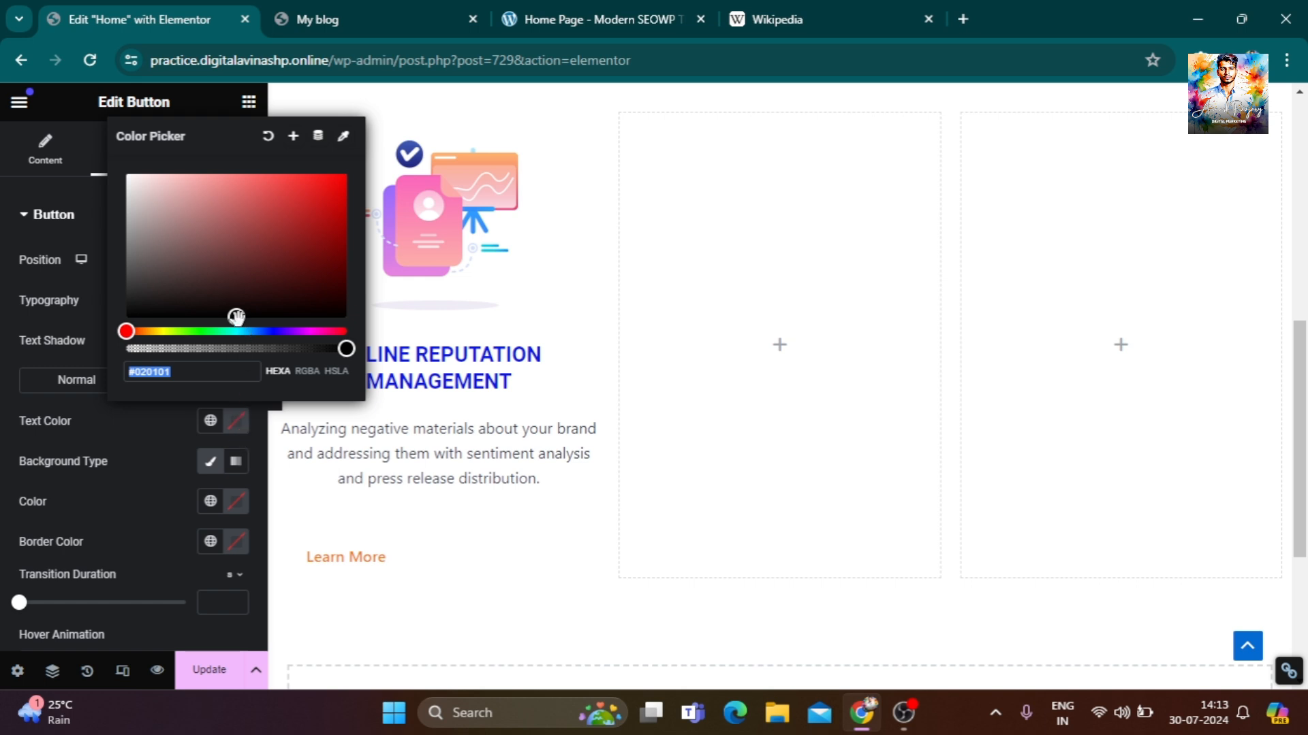
pyautogui.moveTo(236, 316); pyautogui.dragTo(128, 175)
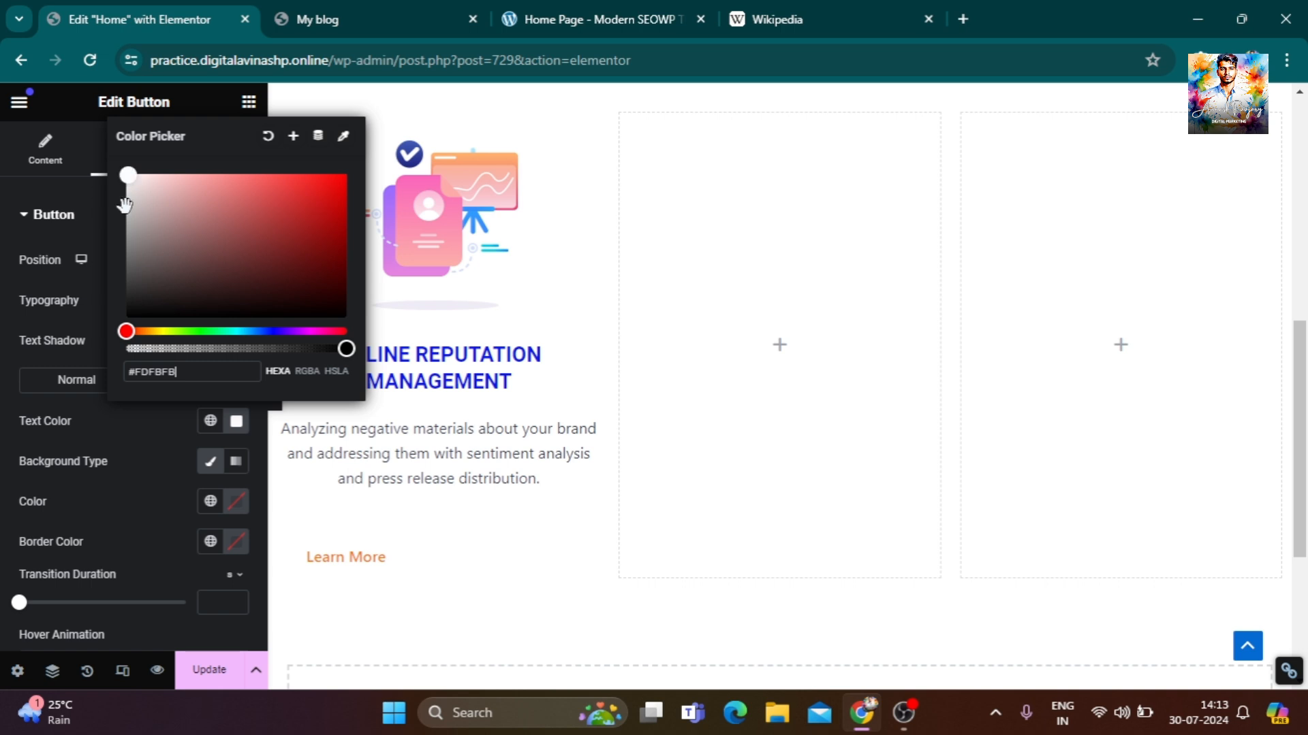
pyautogui.click(134, 500)
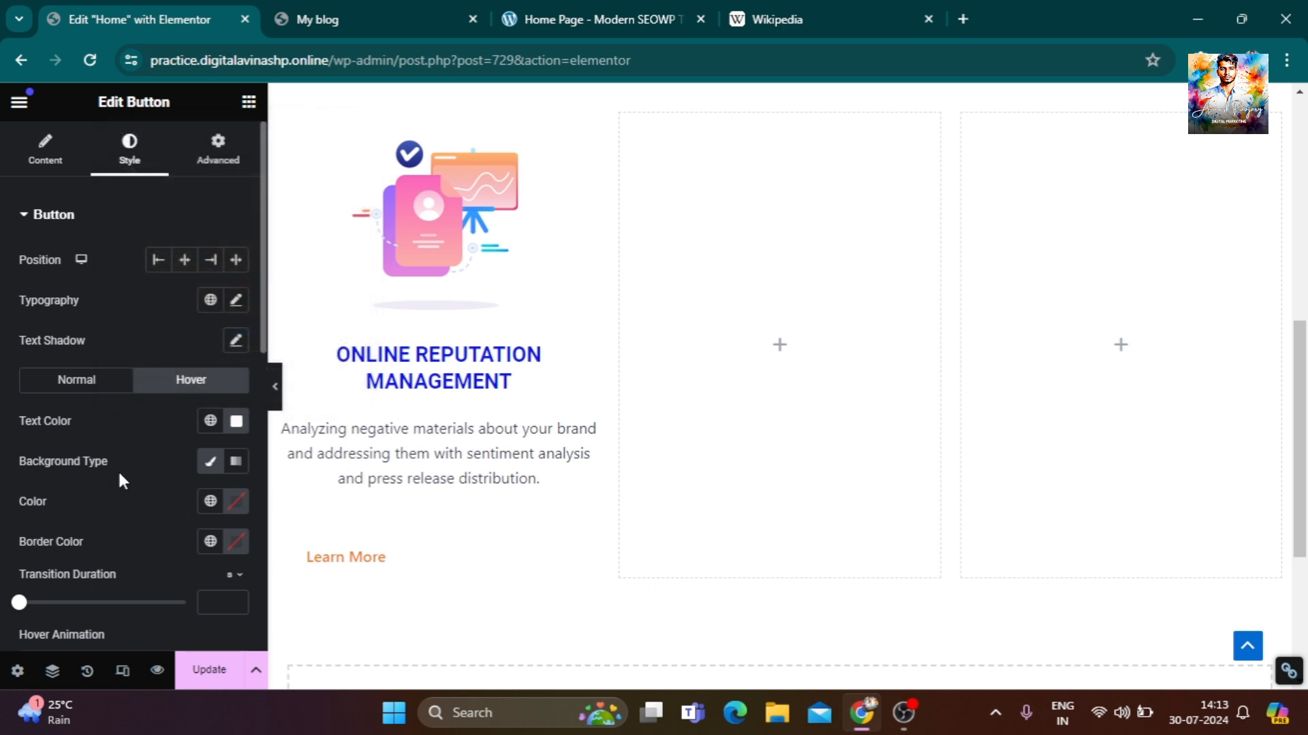
# Set the Learn More button's hover background color to orange #EB6F08 and preview the hover effect.
pyautogui.click(235, 506)
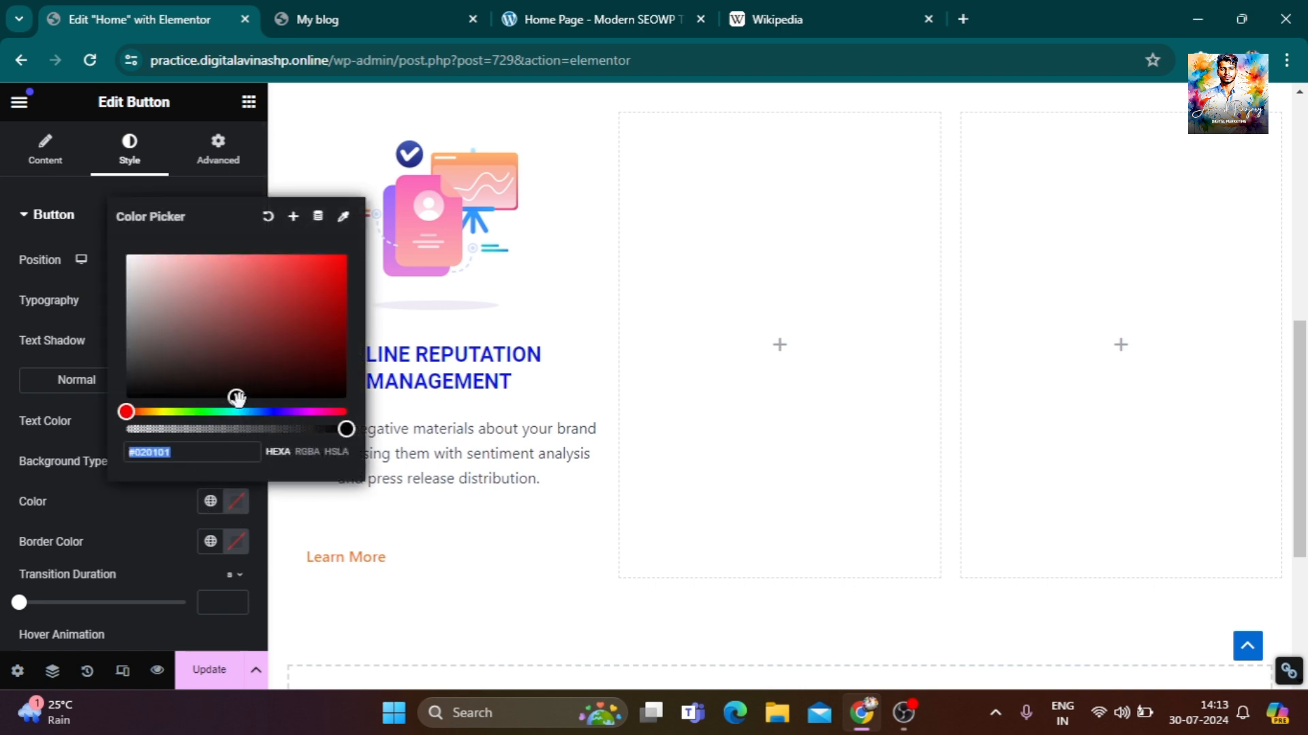
pyautogui.click(133, 412)
pyautogui.moveTo(133, 412)
pyautogui.mouseDown()
pyautogui.moveTo(163, 413)
pyautogui.moveTo(143, 416)
pyautogui.mouseUp()
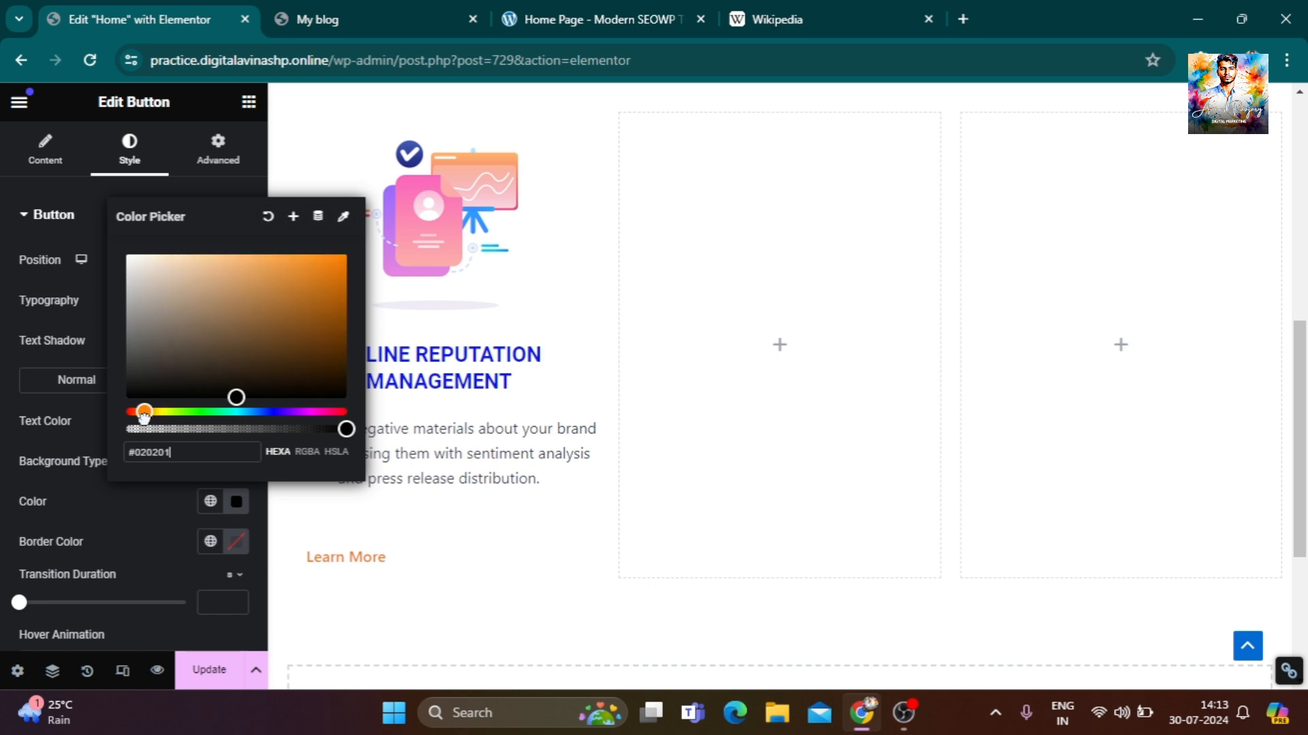
pyautogui.moveTo(235, 397); pyautogui.dragTo(338, 266)
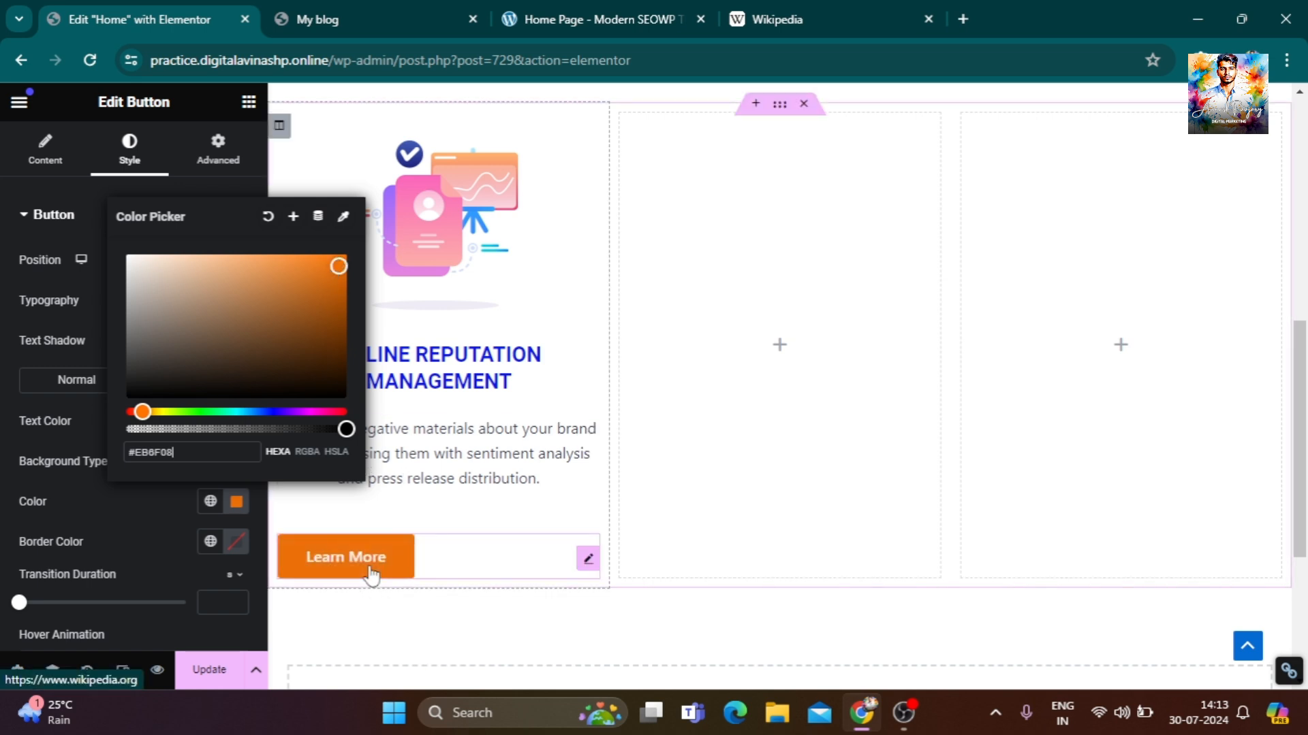
pyautogui.click(130, 508)
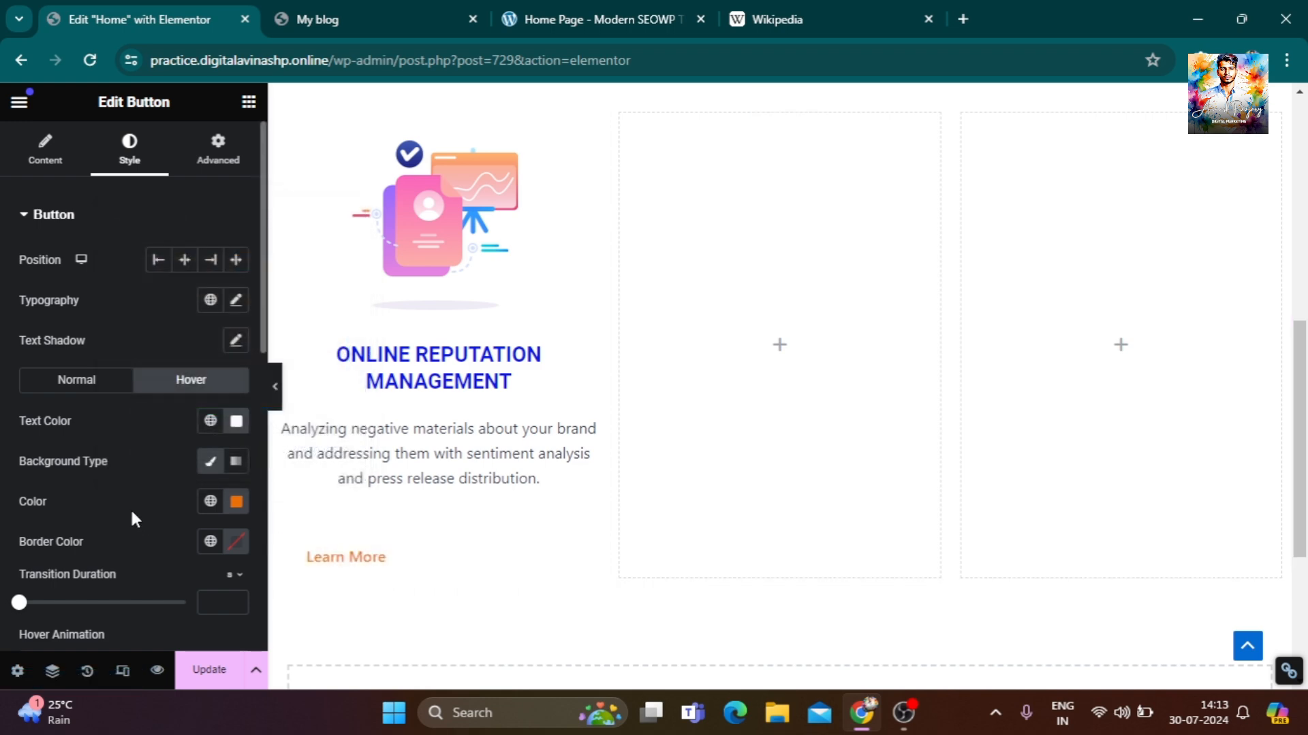
# Set the Learn More button's border radius to 20 px on all corners, checking the shape against the reference site's button.
pyautogui.scroll(-1, 133, 509)
pyautogui.scroll(-3, 132, 509)
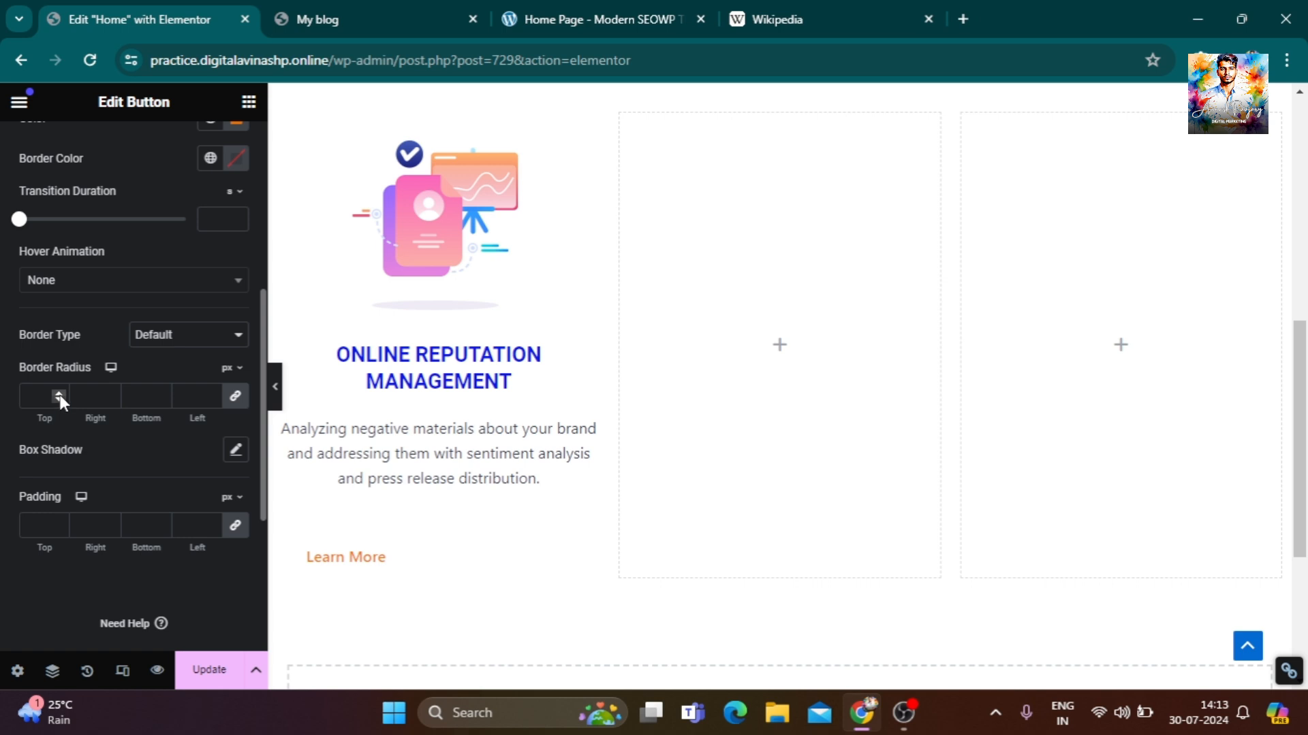
pyautogui.click(587, 22)
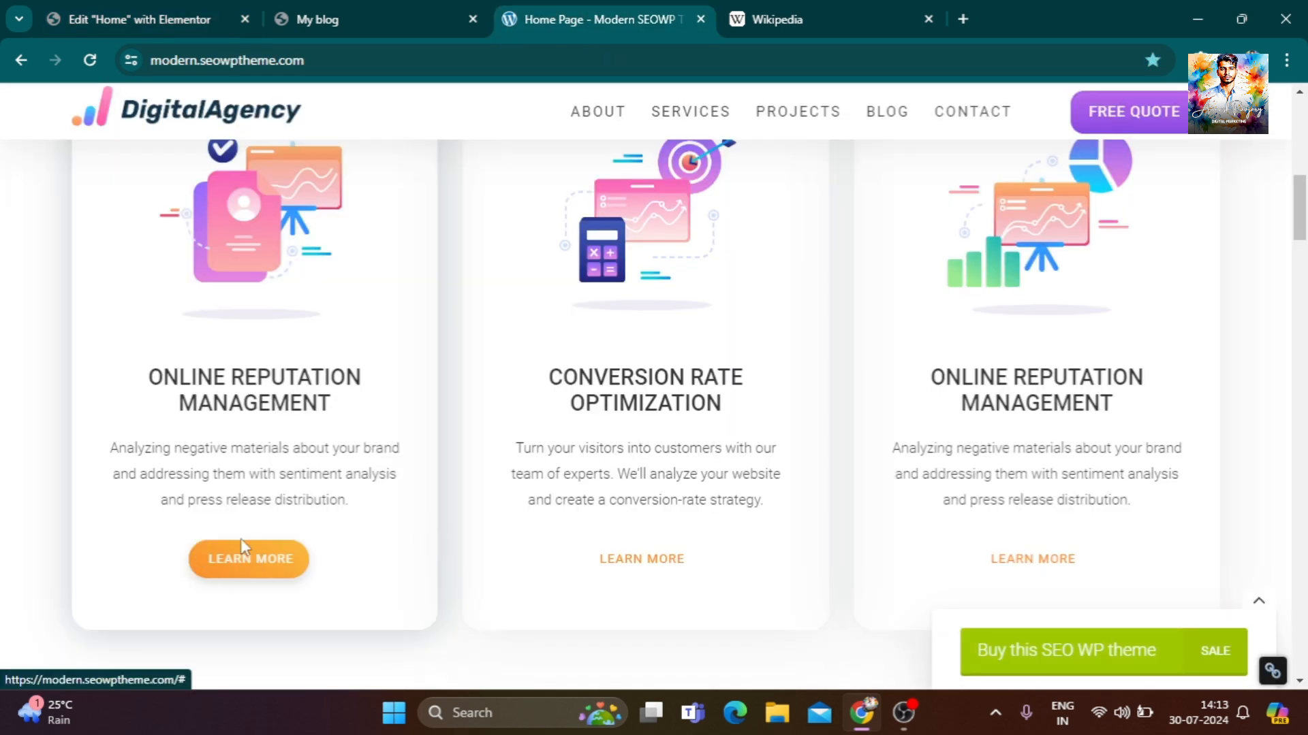
pyautogui.hotkey('ctrl', '1')
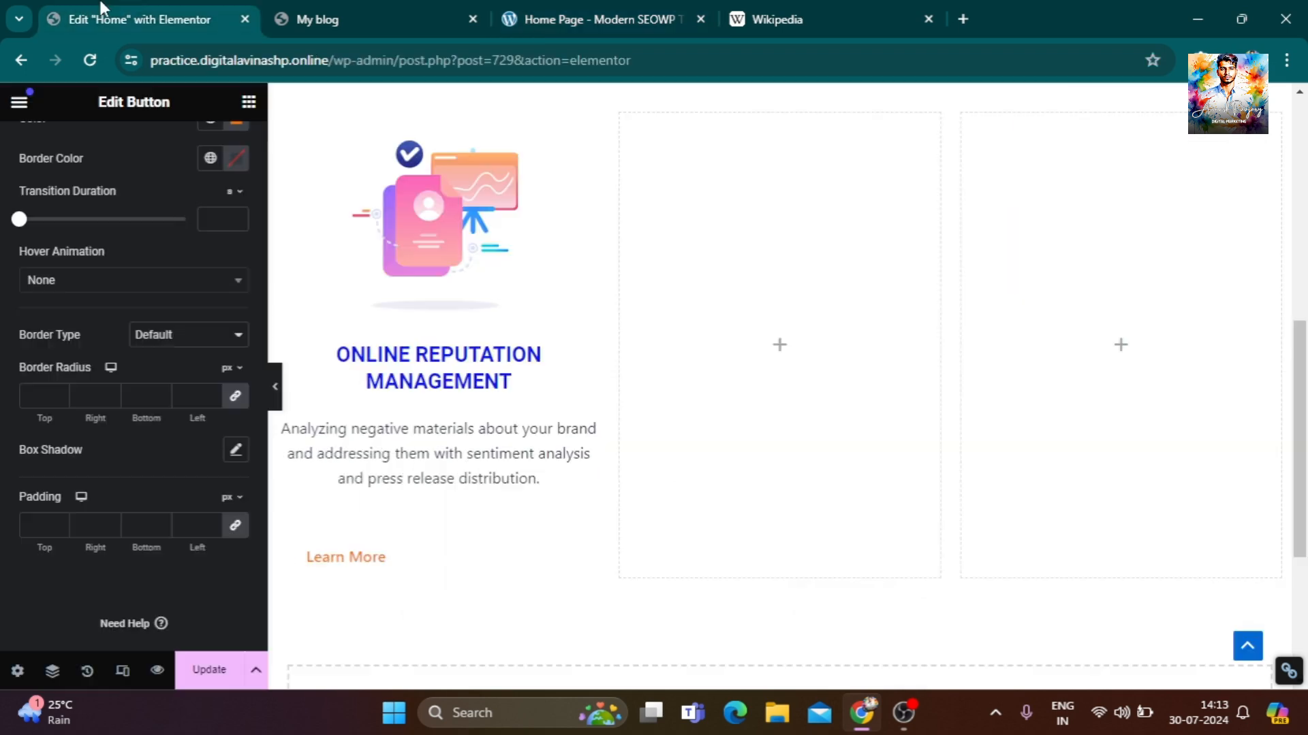
pyautogui.click(60, 392)
pyautogui.click(59, 392)
pyautogui.click(59, 392)
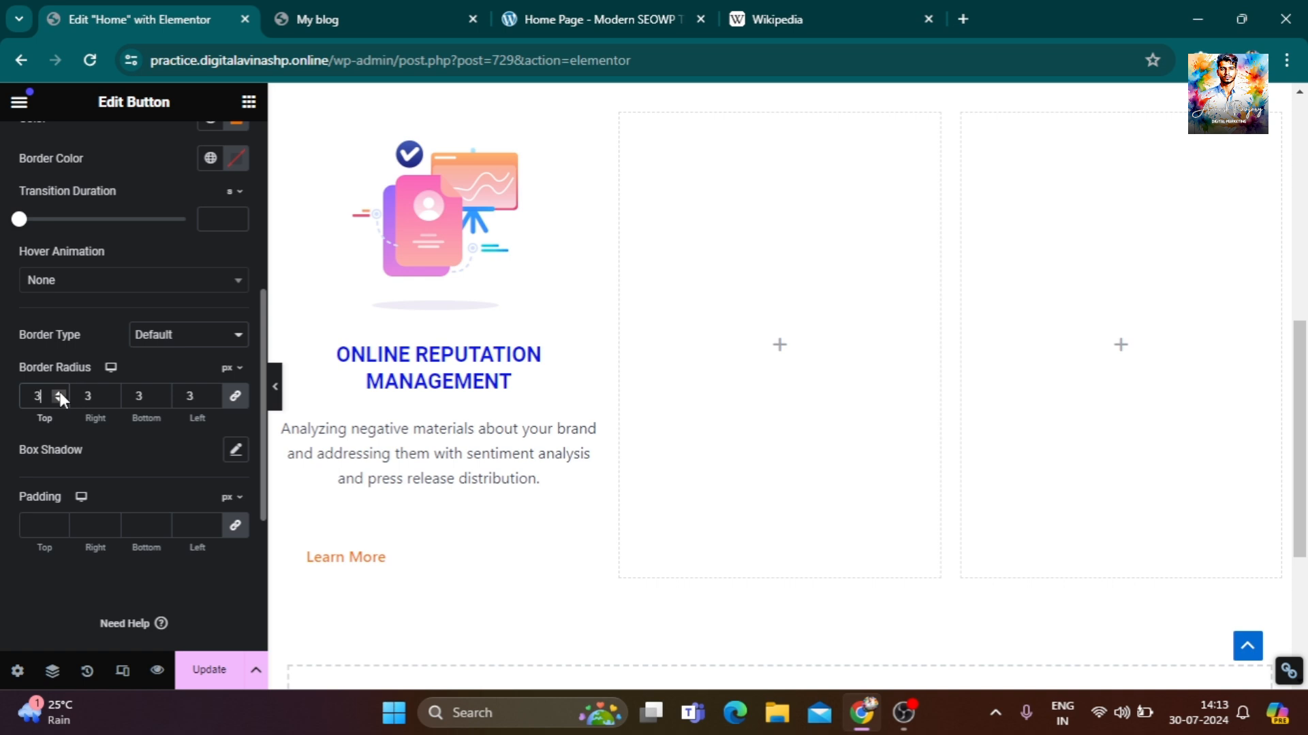
pyautogui.click(60, 392)
pyautogui.click(60, 392)
pyautogui.click(60, 392)
pyautogui.click(60, 392)
pyautogui.click(60, 392)
pyautogui.click(60, 393)
pyautogui.click(60, 393)
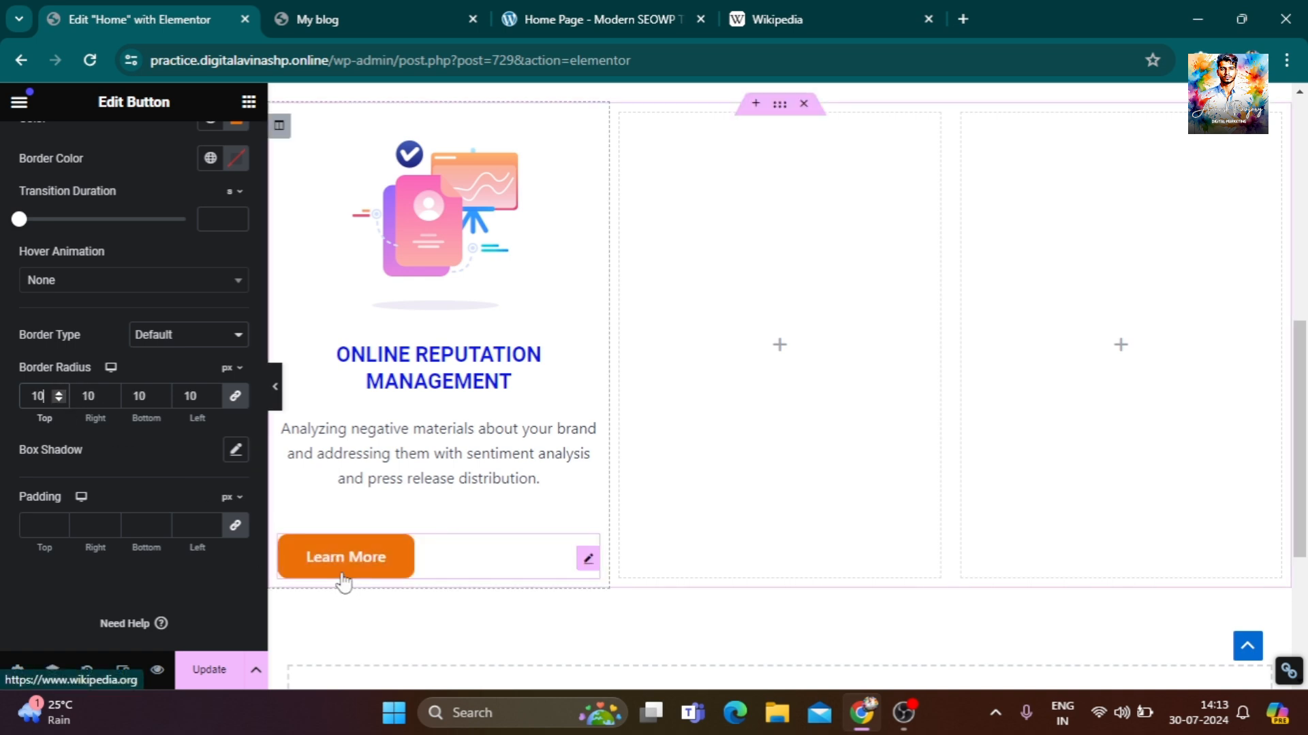
pyautogui.click(59, 393)
pyautogui.click(59, 393)
pyautogui.click(59, 393)
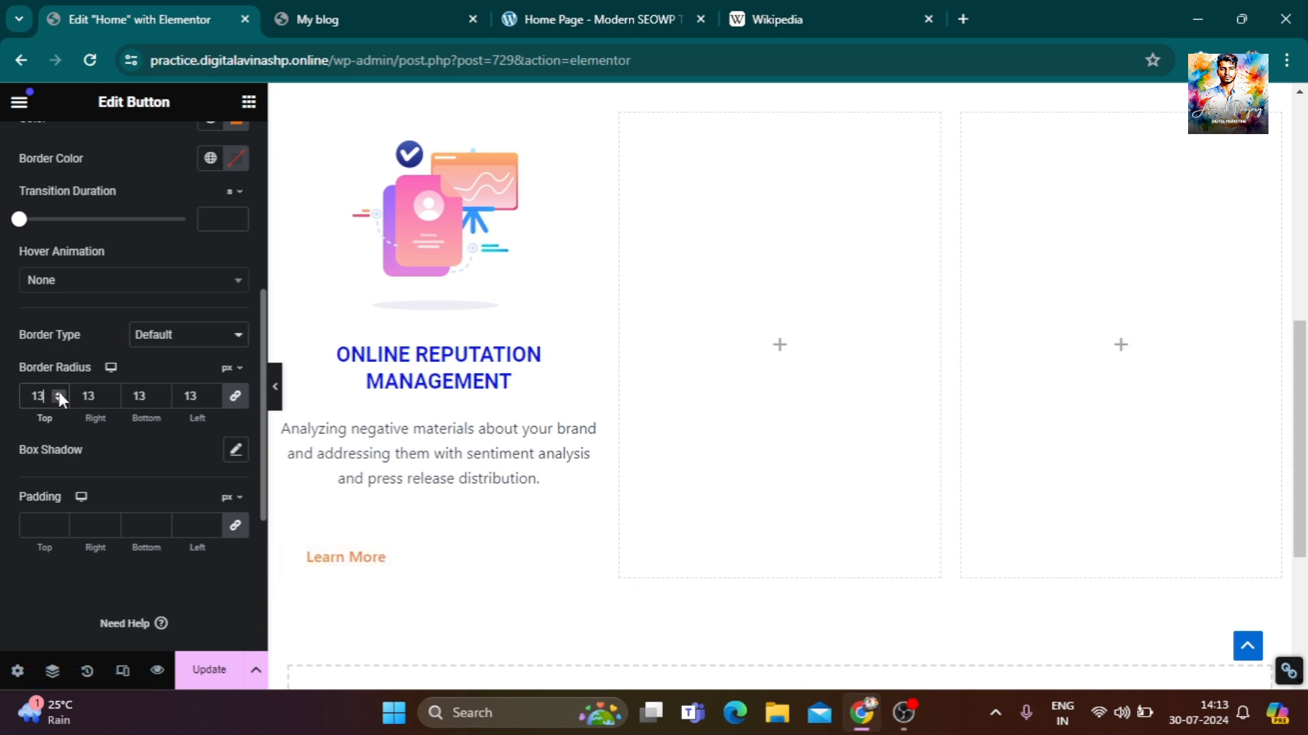
pyautogui.click(60, 393)
pyautogui.click(60, 393)
pyautogui.click(60, 393)
pyautogui.click(60, 392)
pyautogui.click(60, 393)
pyautogui.click(60, 392)
pyautogui.click(60, 393)
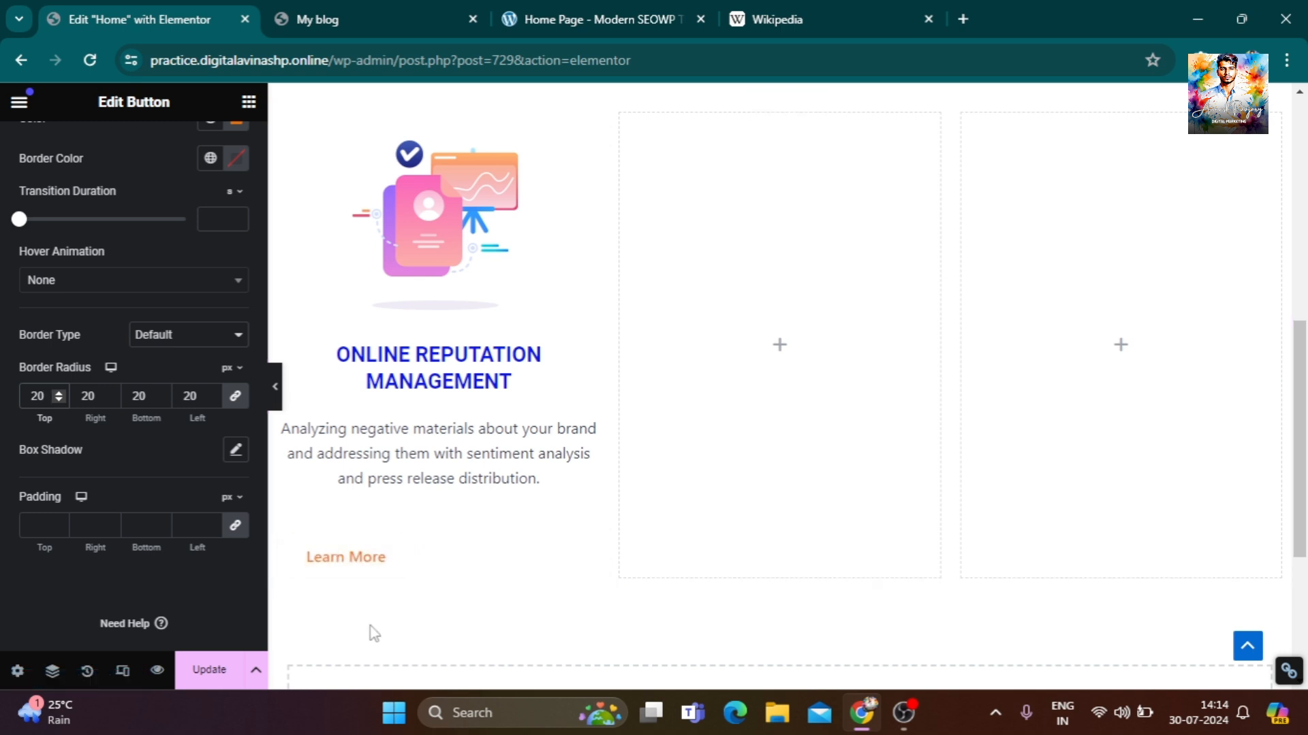
# Center the Learn More button in the first service card and preview the page without the editing panel.
pyautogui.scroll(5, 185, 463)
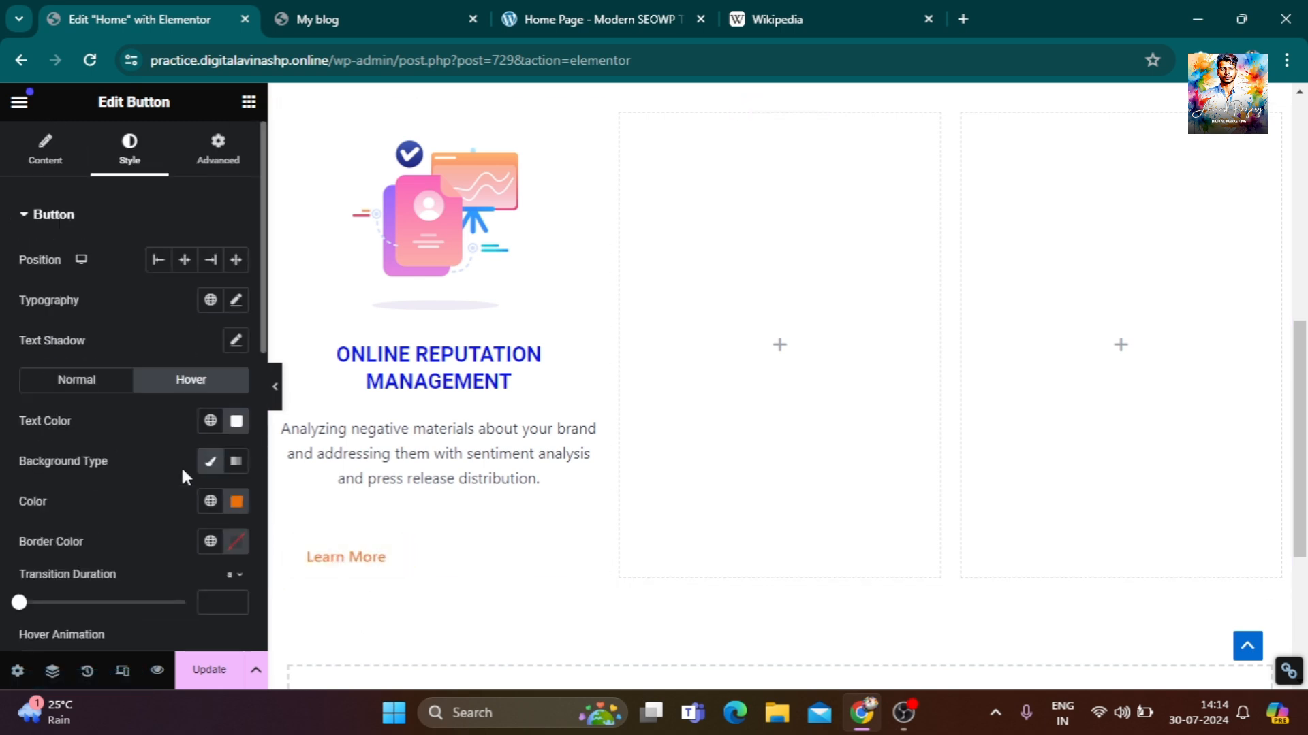
pyautogui.click(184, 259)
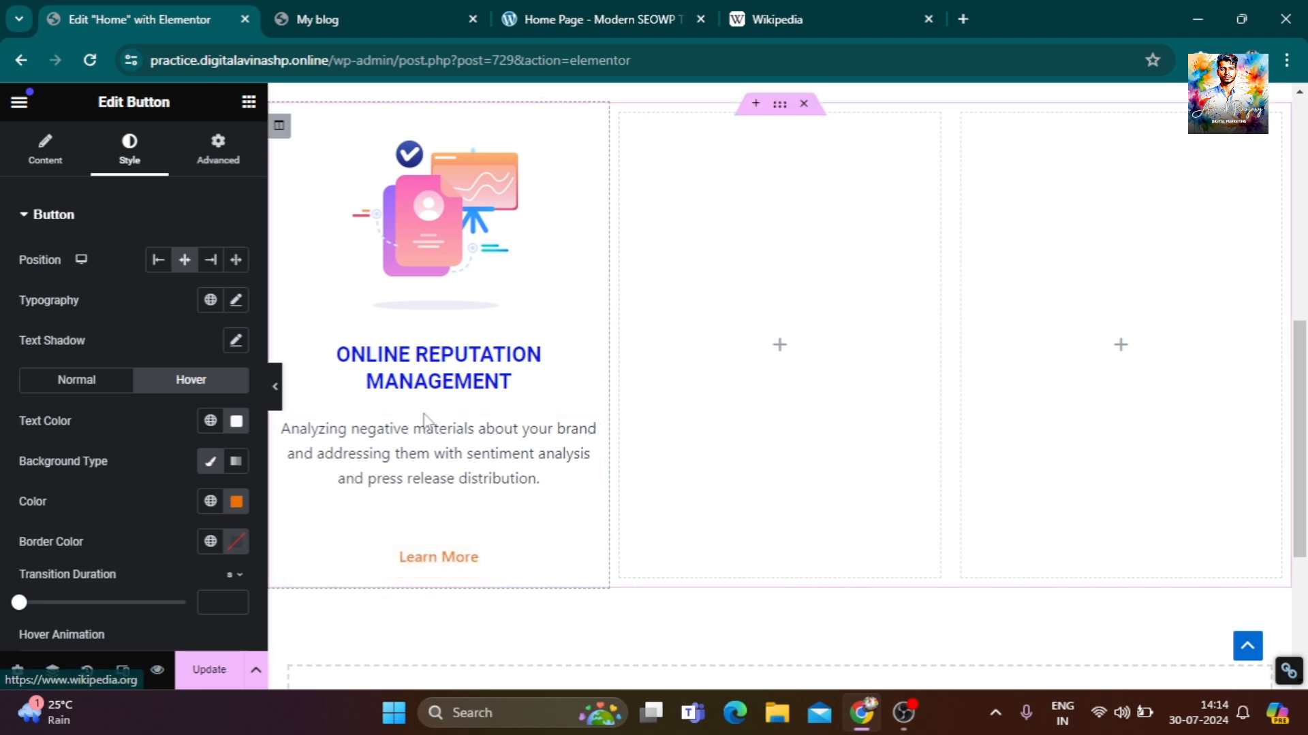
pyautogui.click(276, 387)
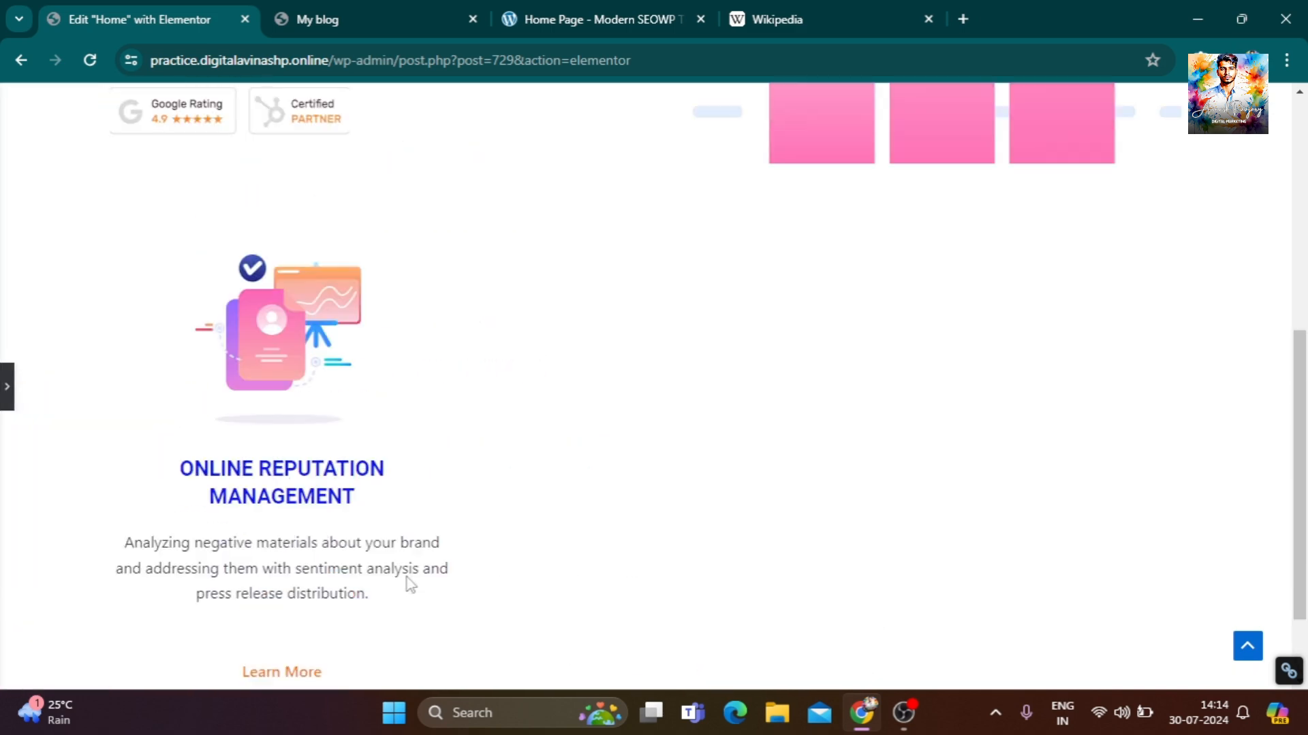
pyautogui.click(6, 387)
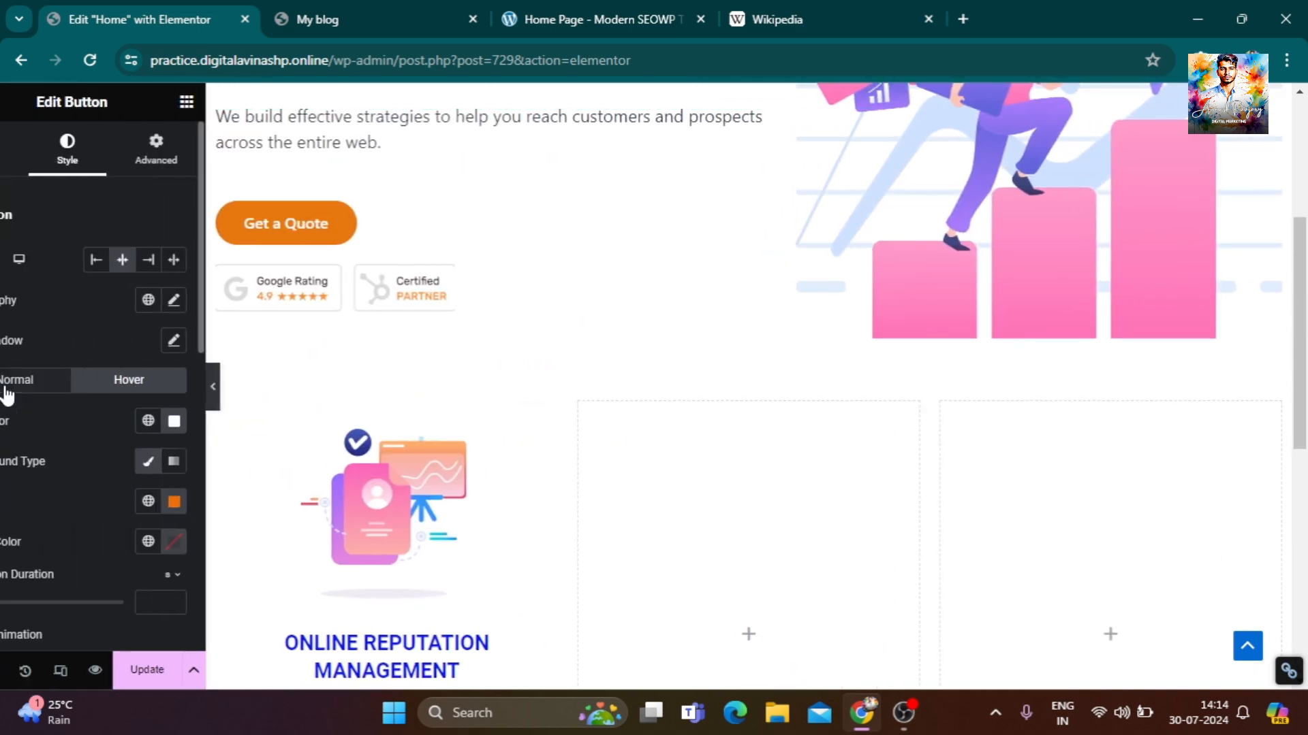
pyautogui.scroll(-2, 530, 463)
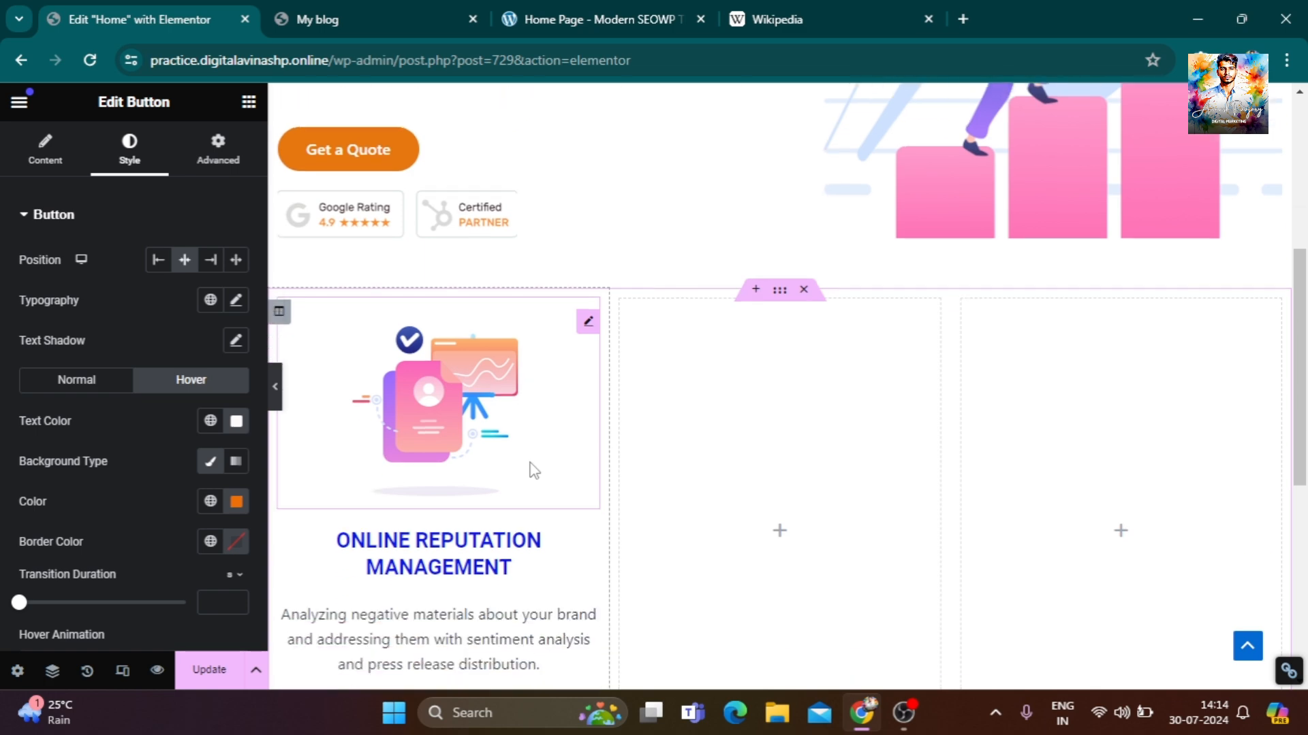
# Close the Wikipedia page and examine the spacing around the service cards on the reference site.
pyautogui.click(831, 27)
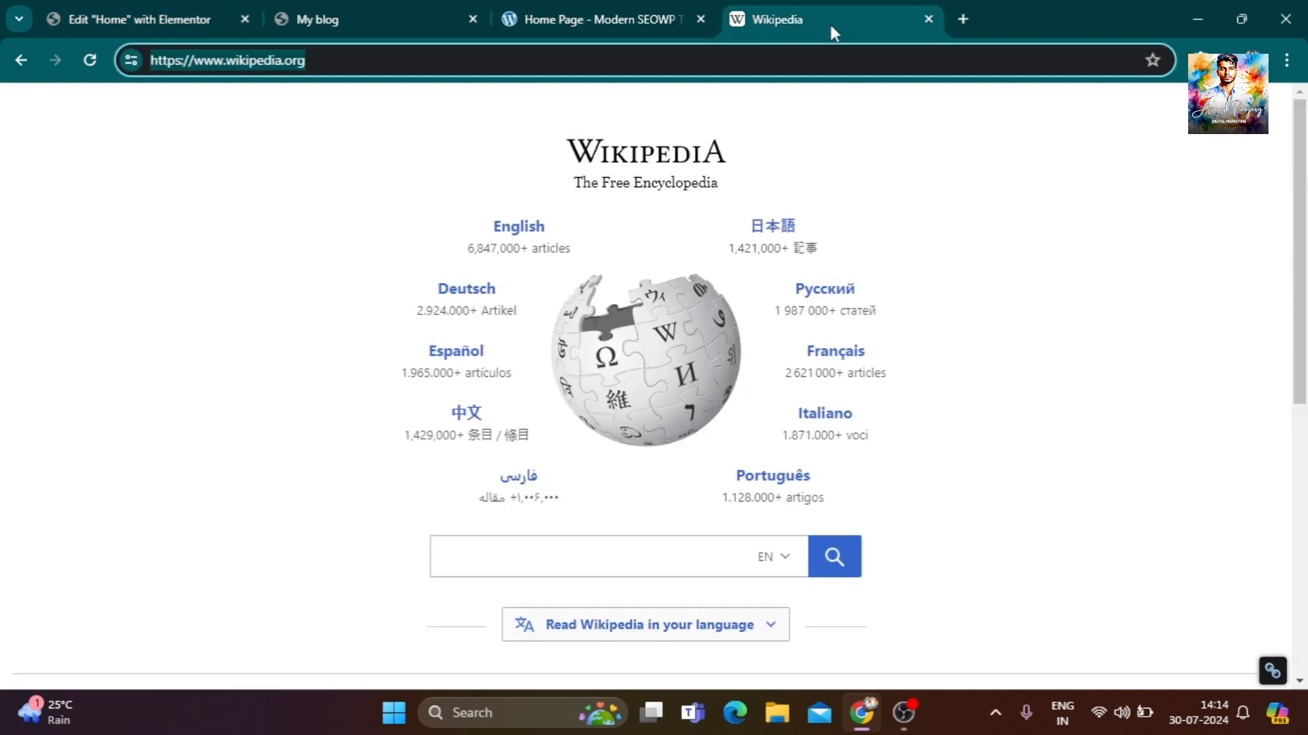
pyautogui.click(927, 19)
pyautogui.scroll(3, 385, 470)
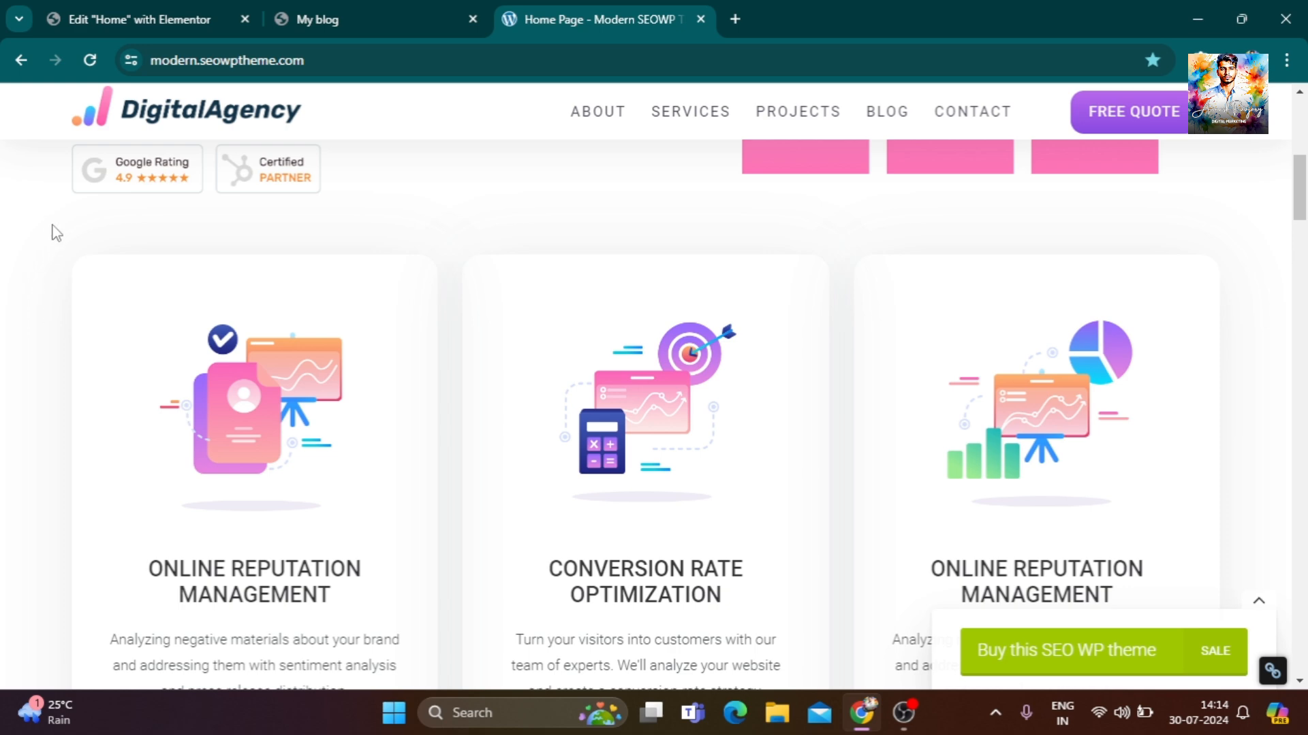
pyautogui.scroll(3, 578, 251)
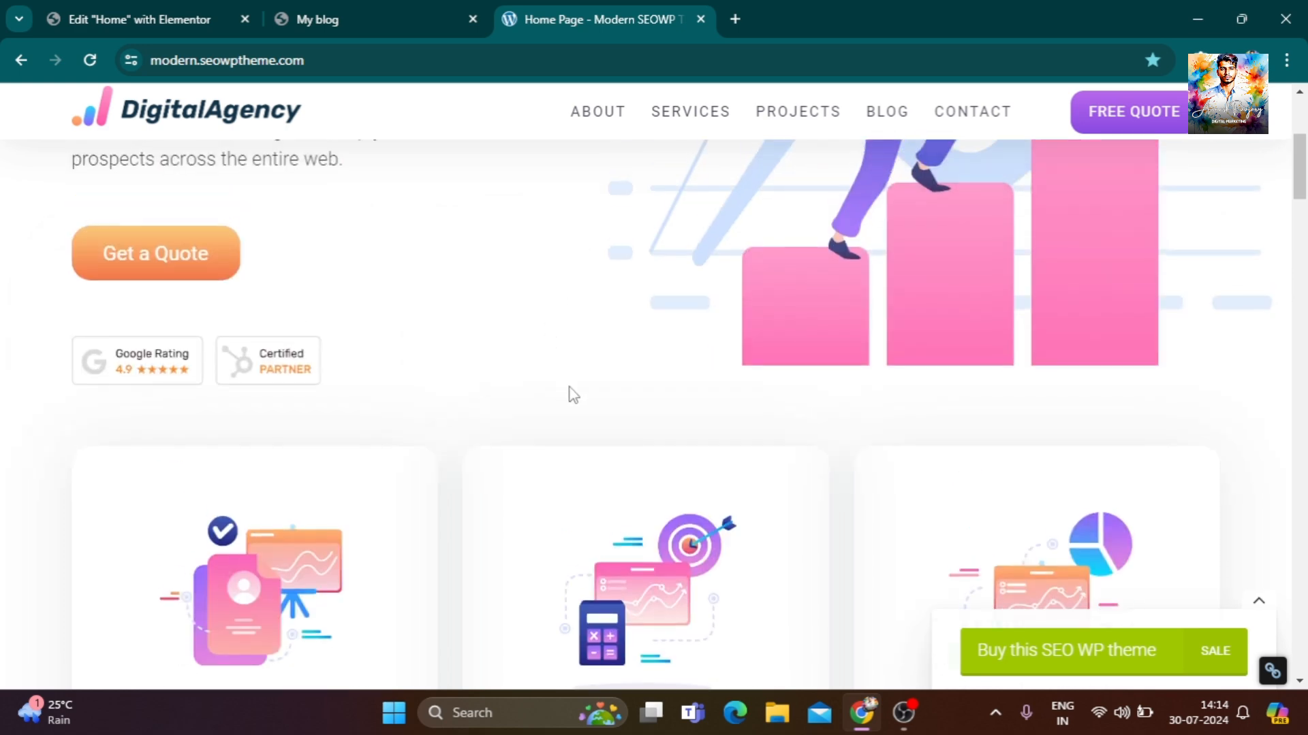
pyautogui.scroll(-3, 570, 394)
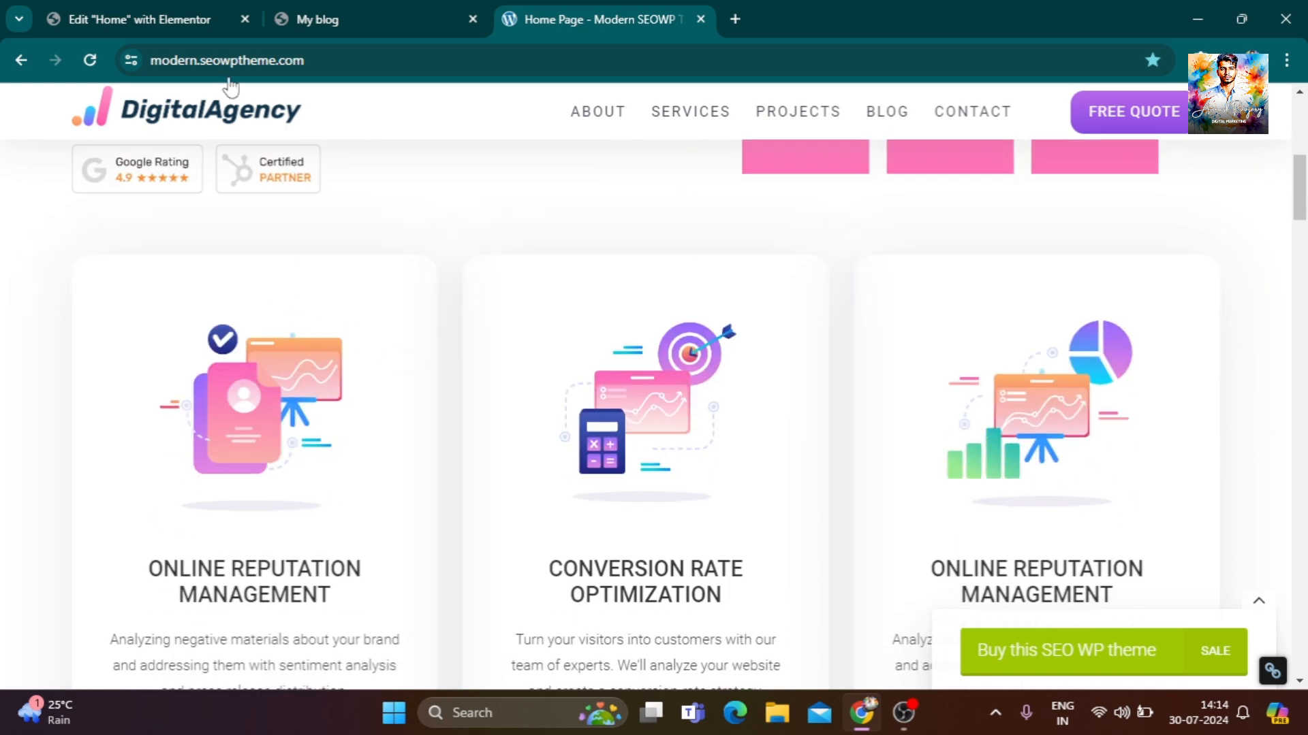
# Unlink the first service card column's margins in the Elementor editor and set its top margin to 15 px.
pyautogui.click(209, 23)
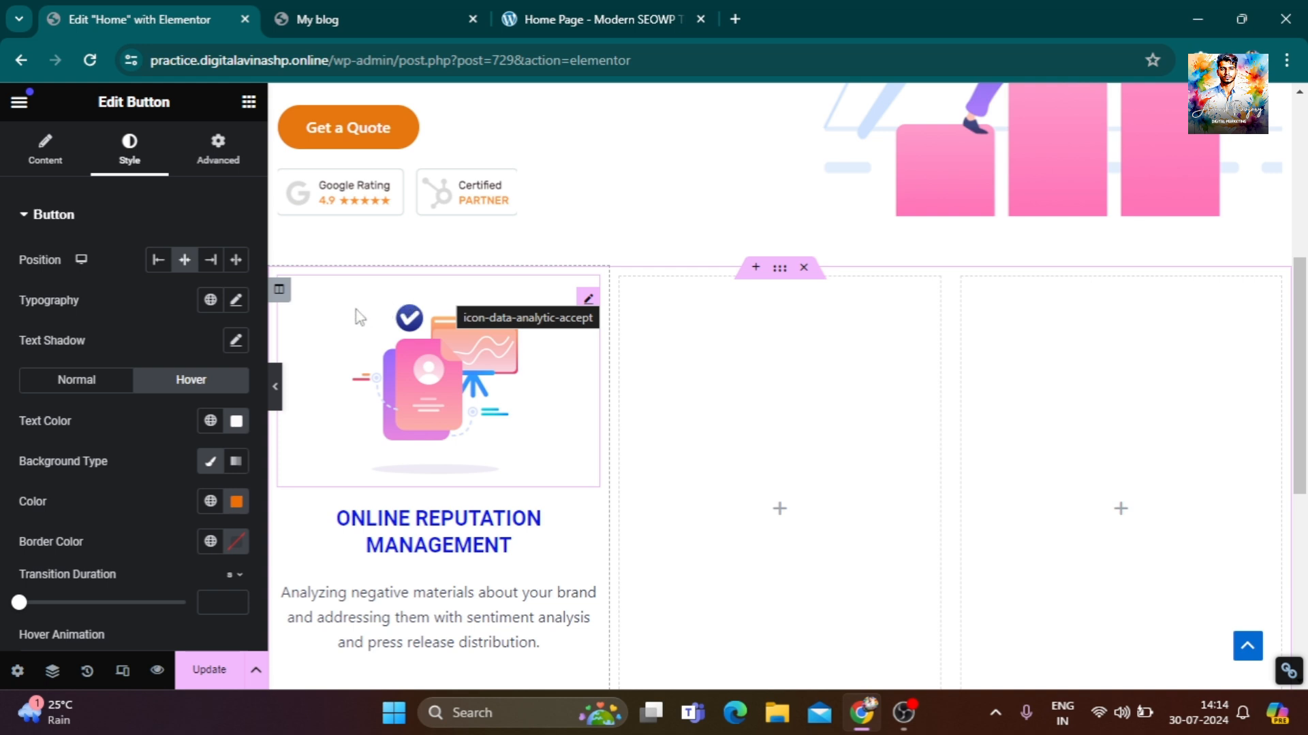
pyautogui.click(278, 291)
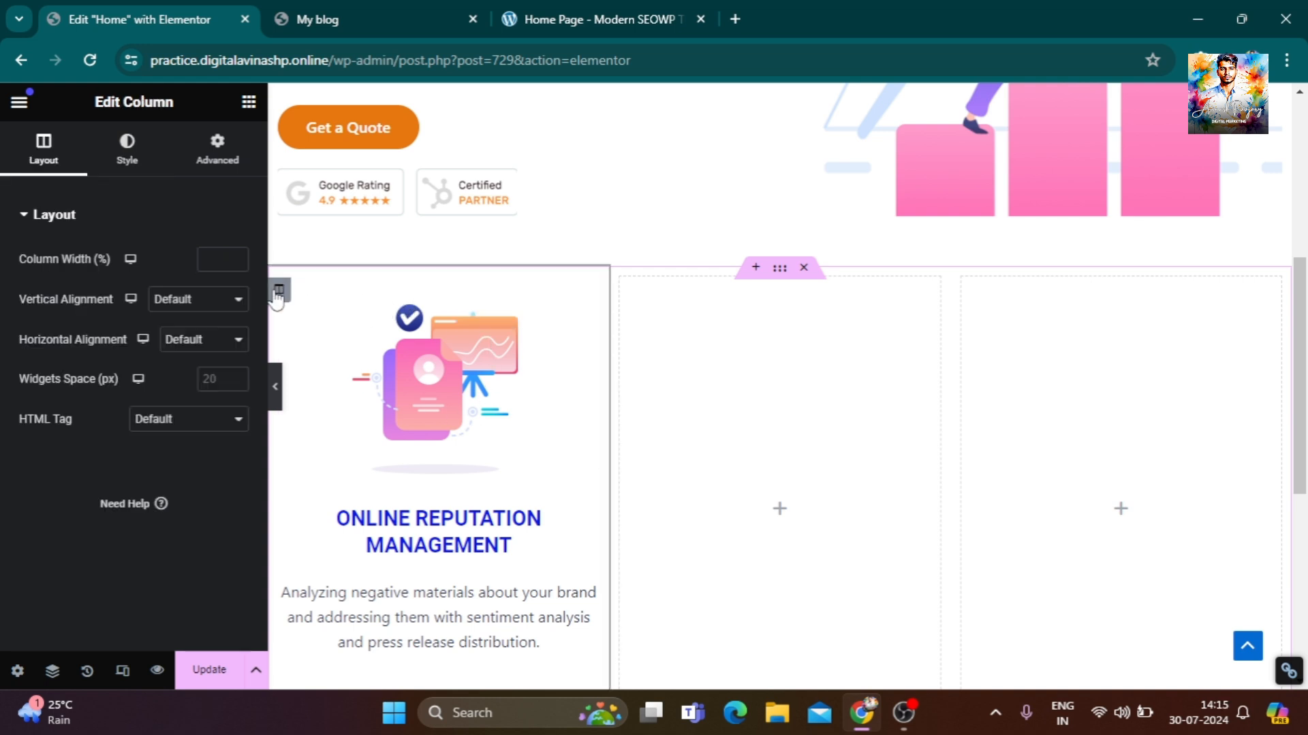
pyautogui.click(232, 164)
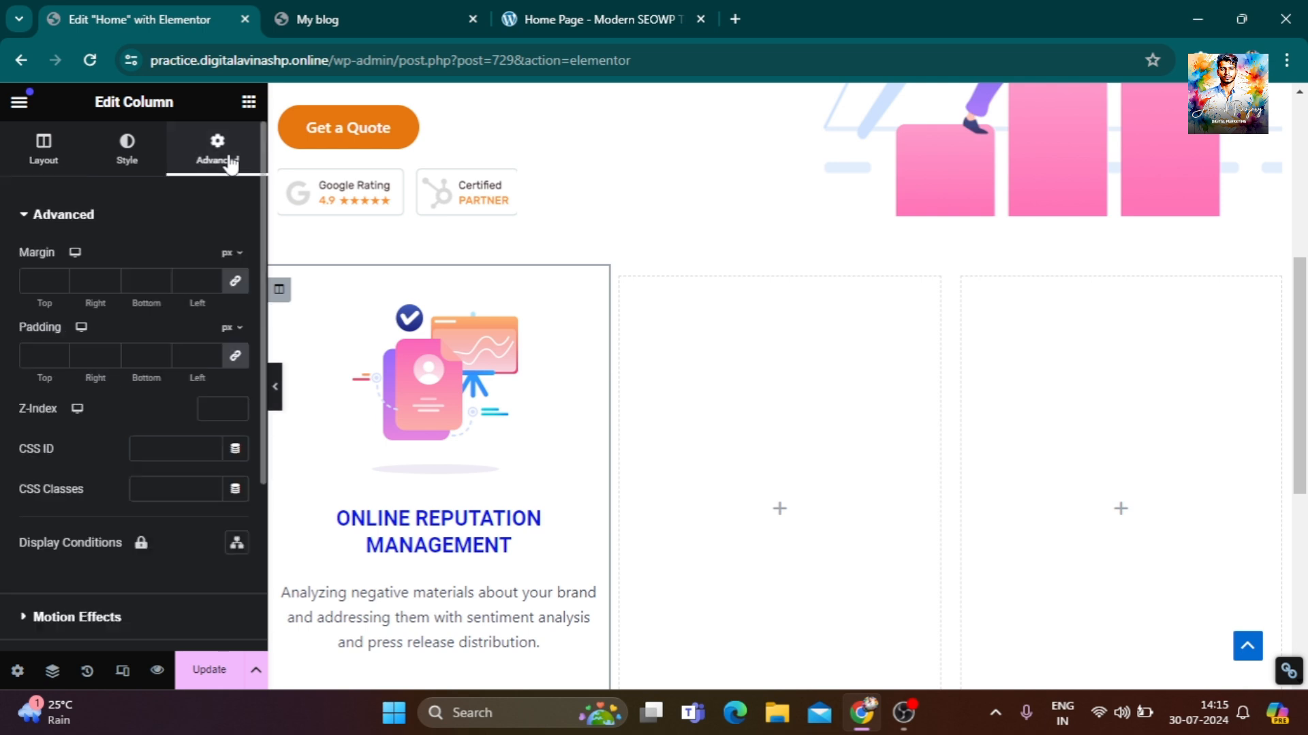
pyautogui.click(237, 285)
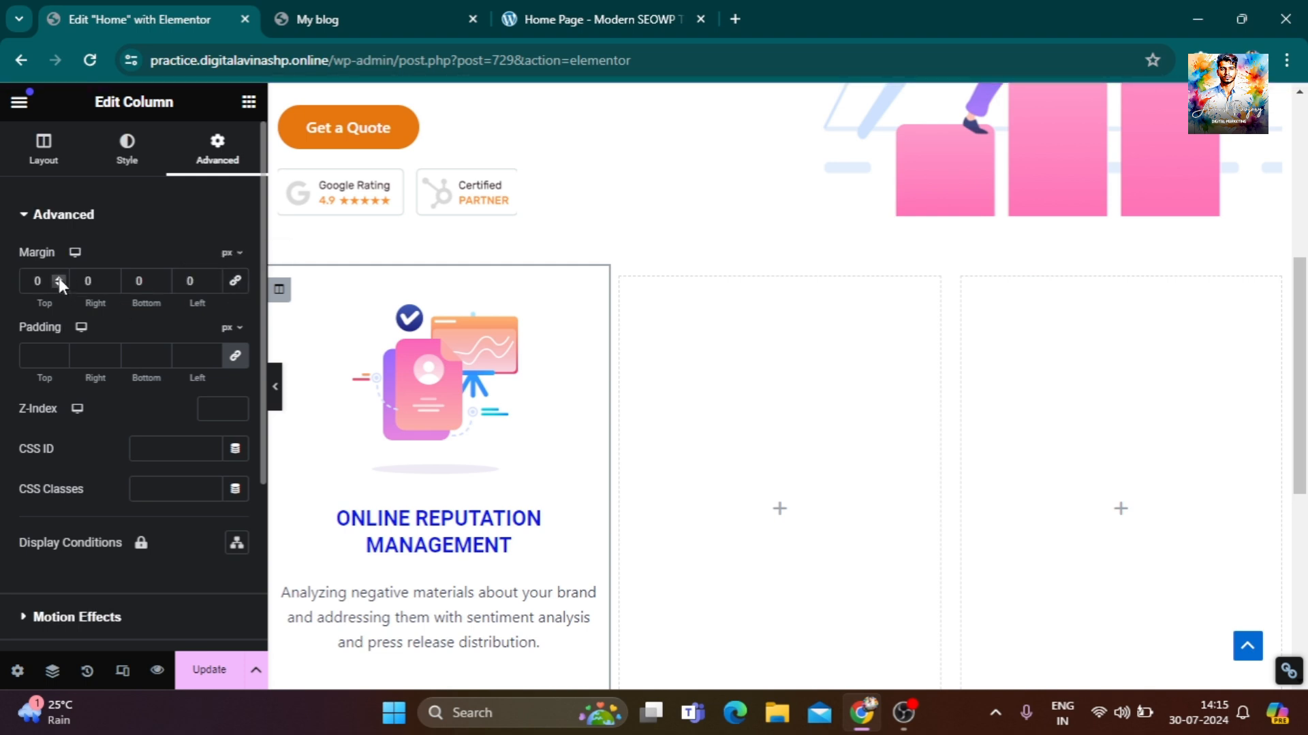
pyautogui.moveTo(58, 278); pyautogui.dragTo(58, 278)
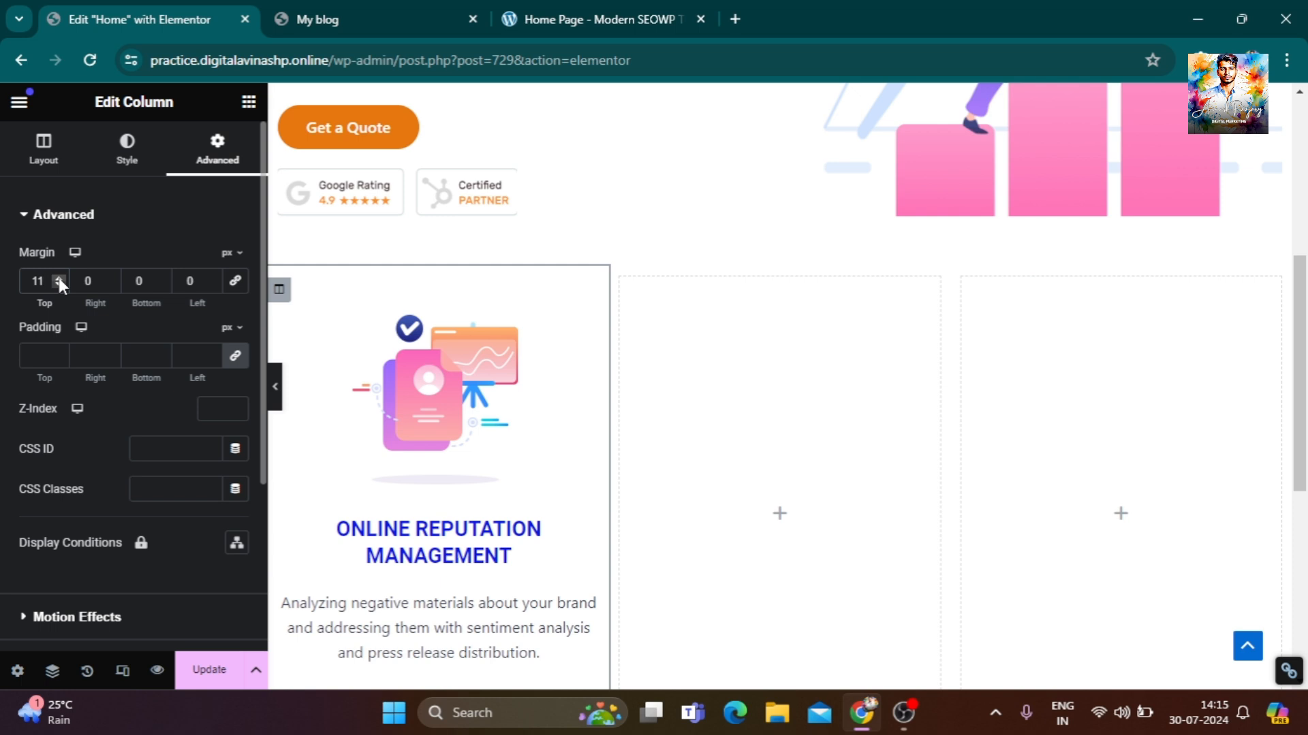
pyautogui.click(59, 278)
pyautogui.click(59, 278)
pyautogui.click(58, 278)
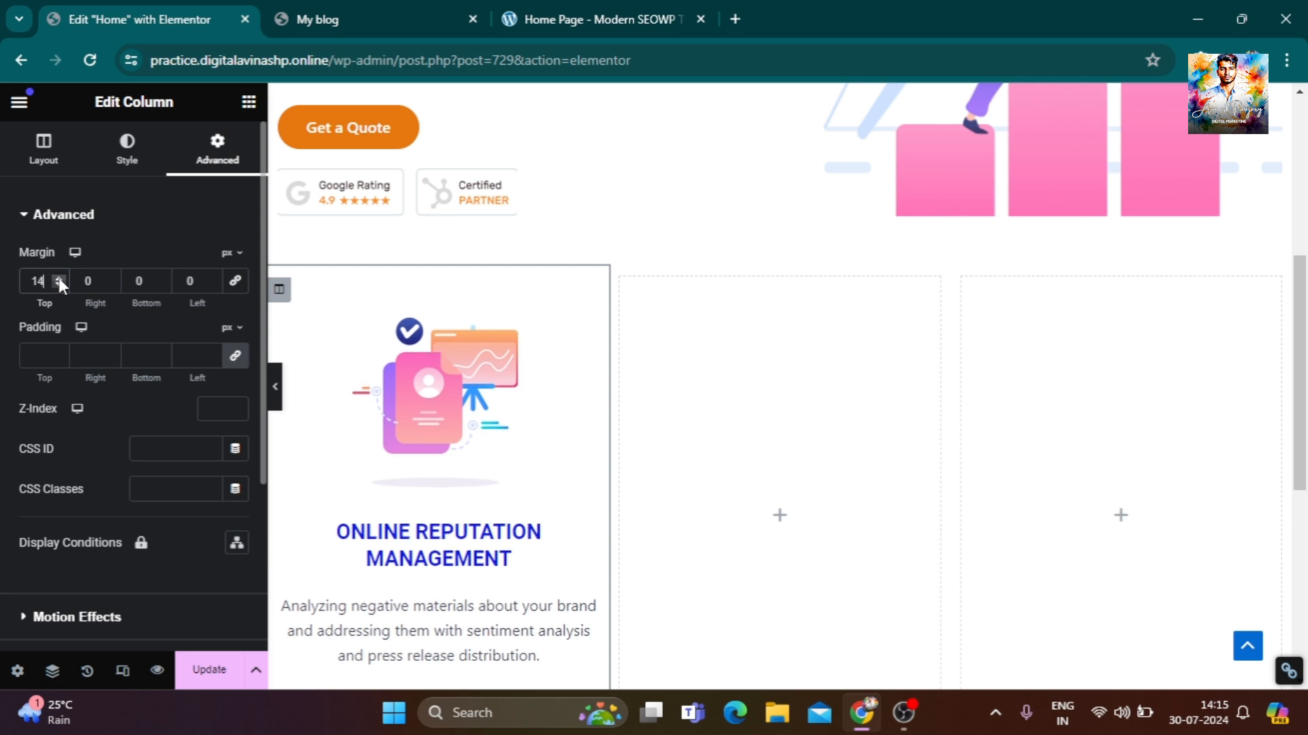
pyautogui.click(58, 278)
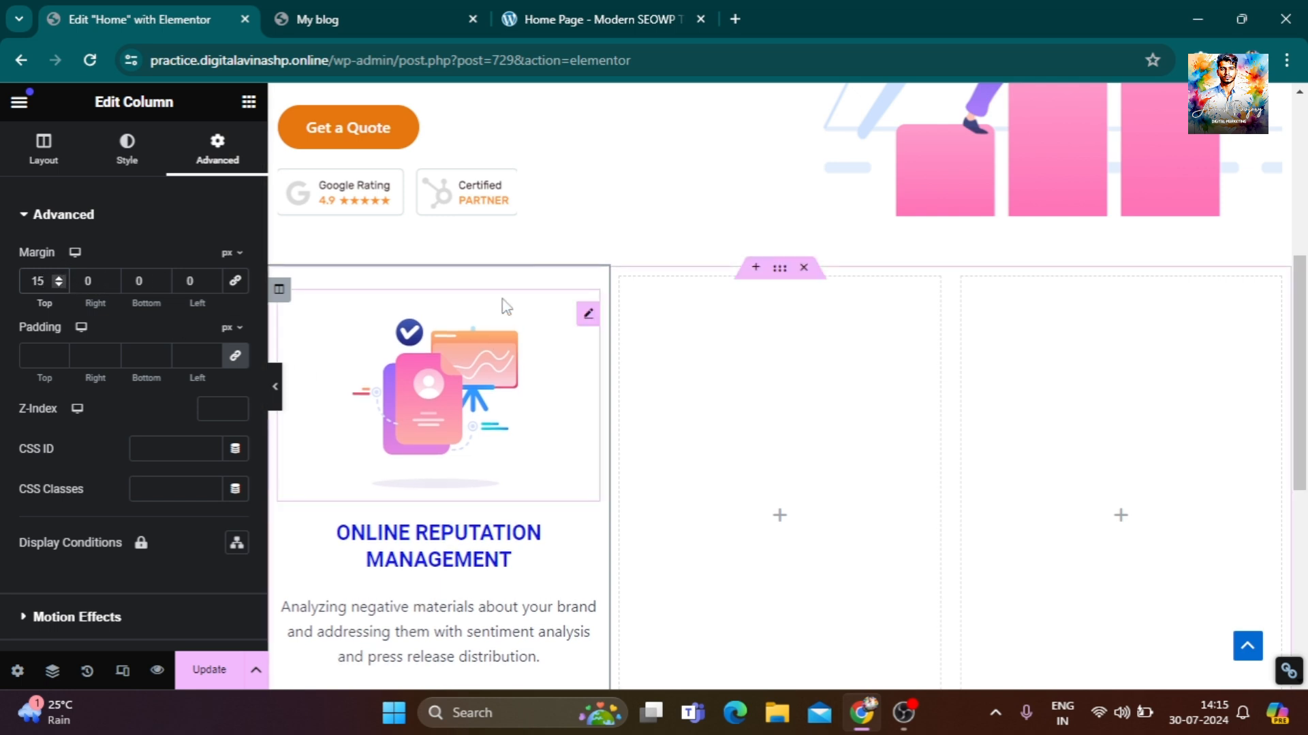
# Update the Home page and reload the live site to check the first service card.
pyautogui.click(232, 666)
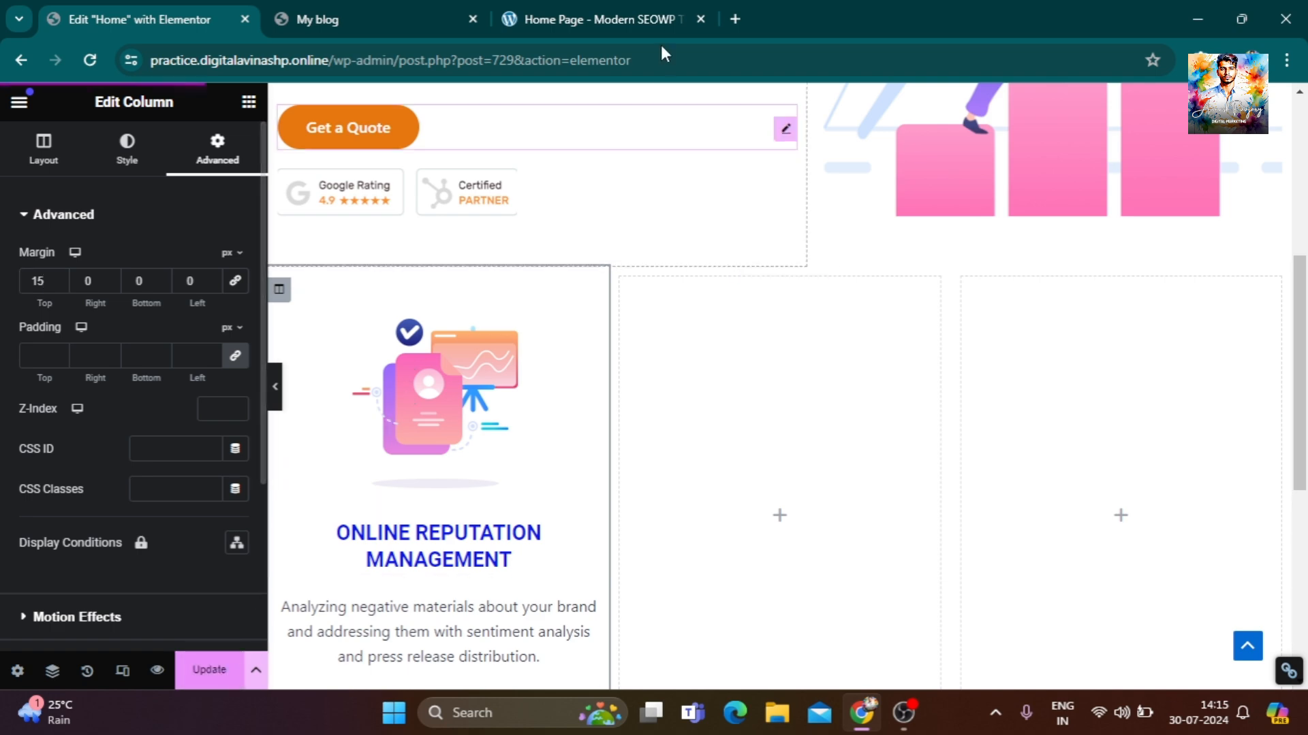
pyautogui.click(599, 14)
pyautogui.click(430, 9)
pyautogui.scroll(3, 429, 570)
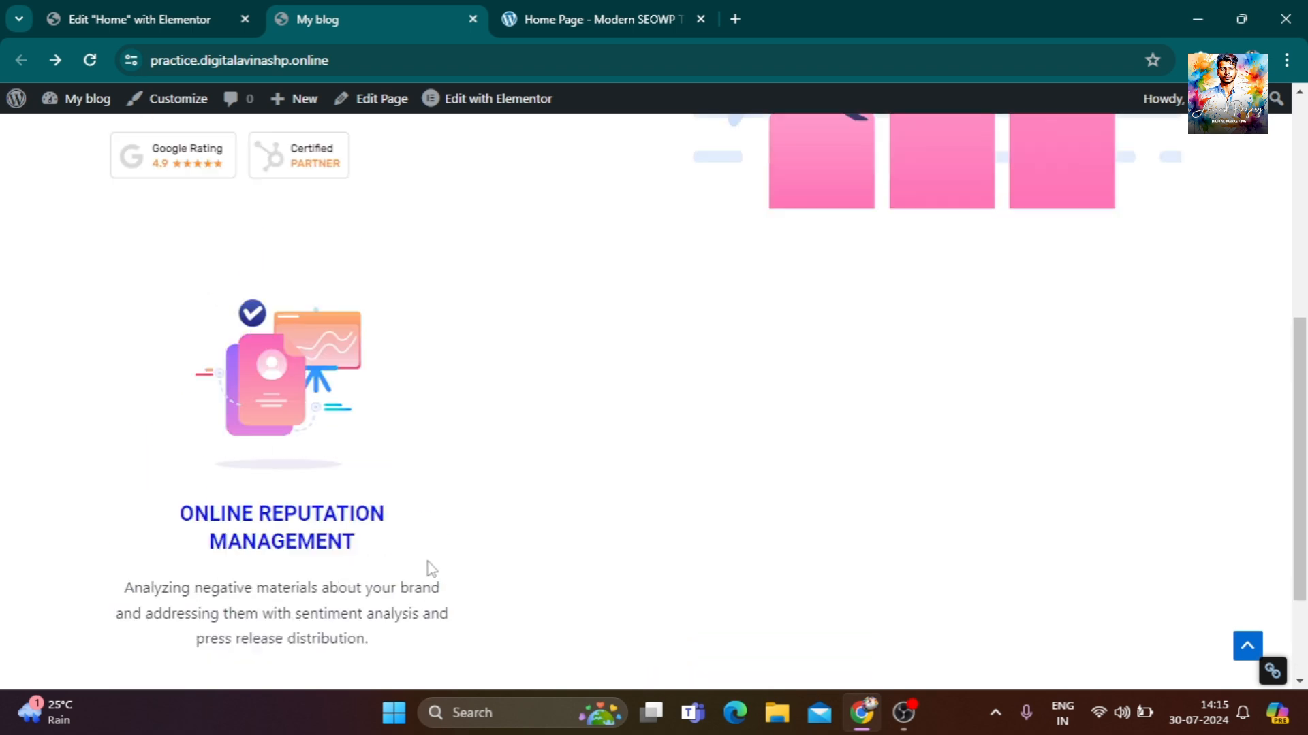
pyautogui.click(91, 61)
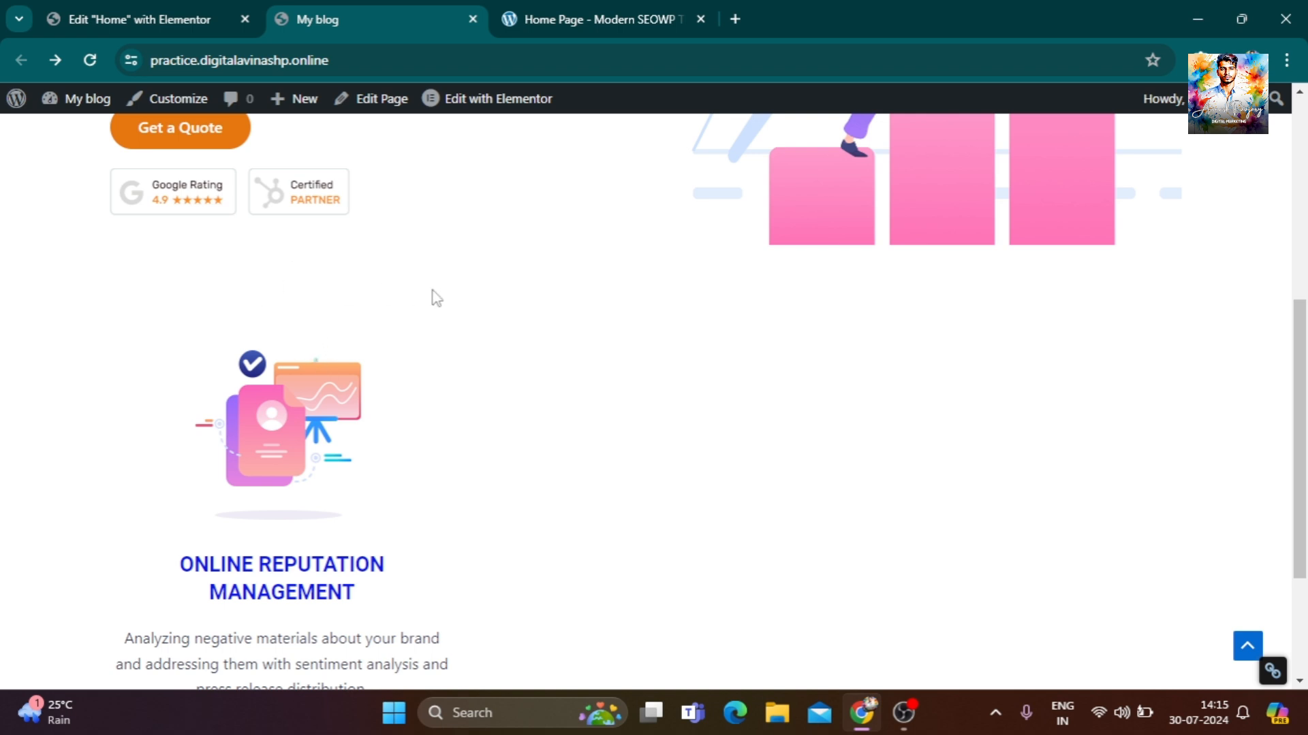
pyautogui.scroll(-3, 432, 295)
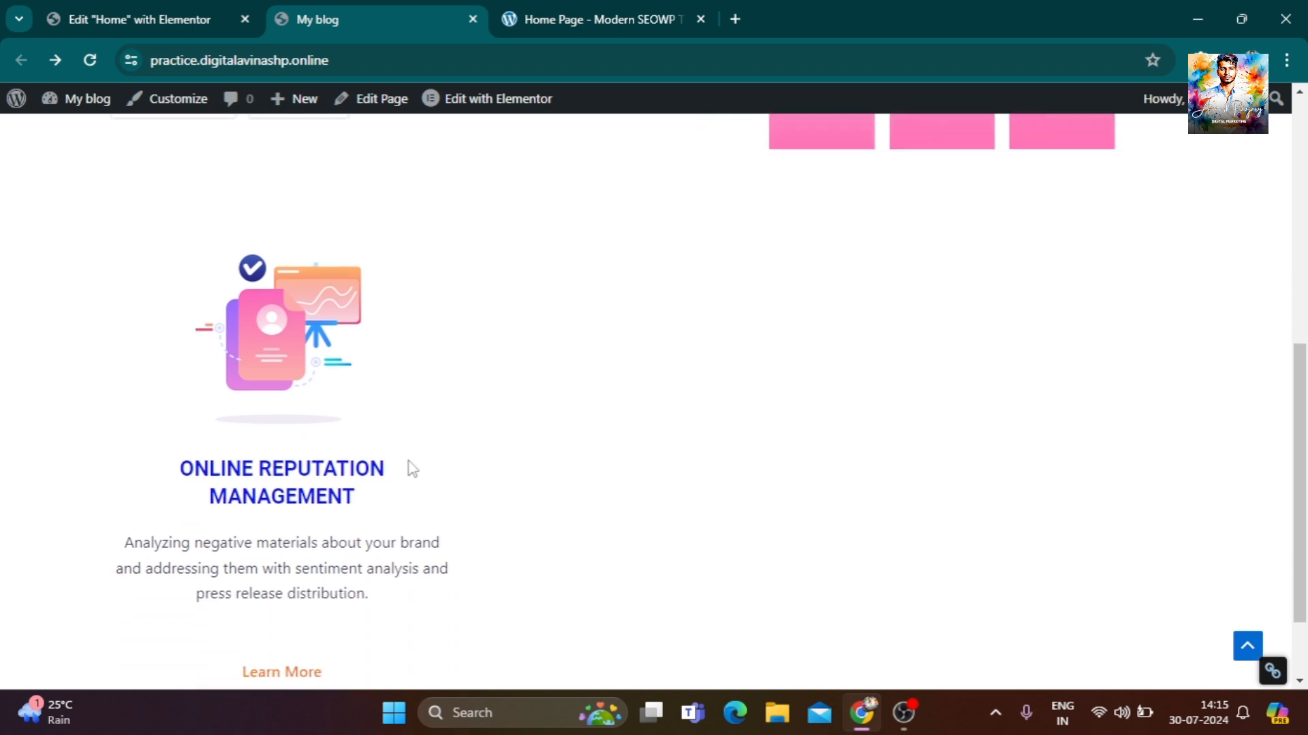
# Compare the first service card's spacing and box style on the reference site with the live page and the editor.
pyautogui.click(597, 8)
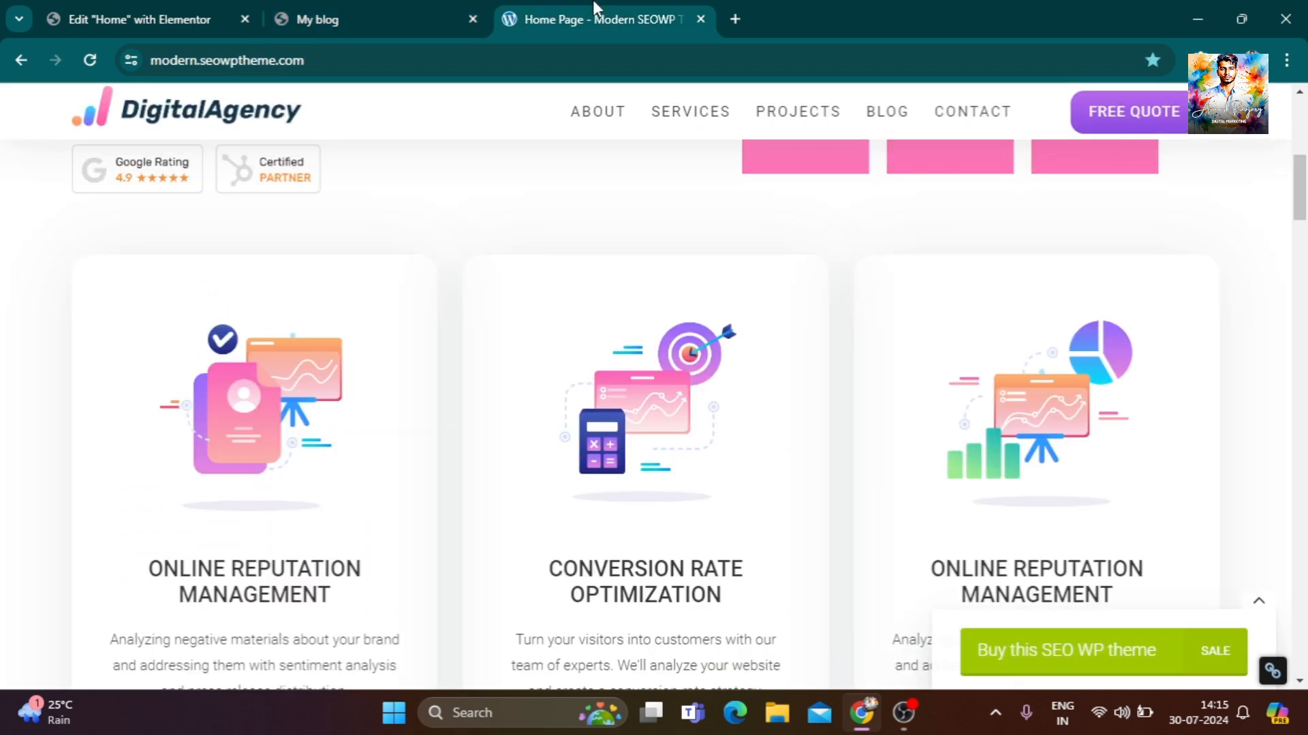
pyautogui.click(117, 19)
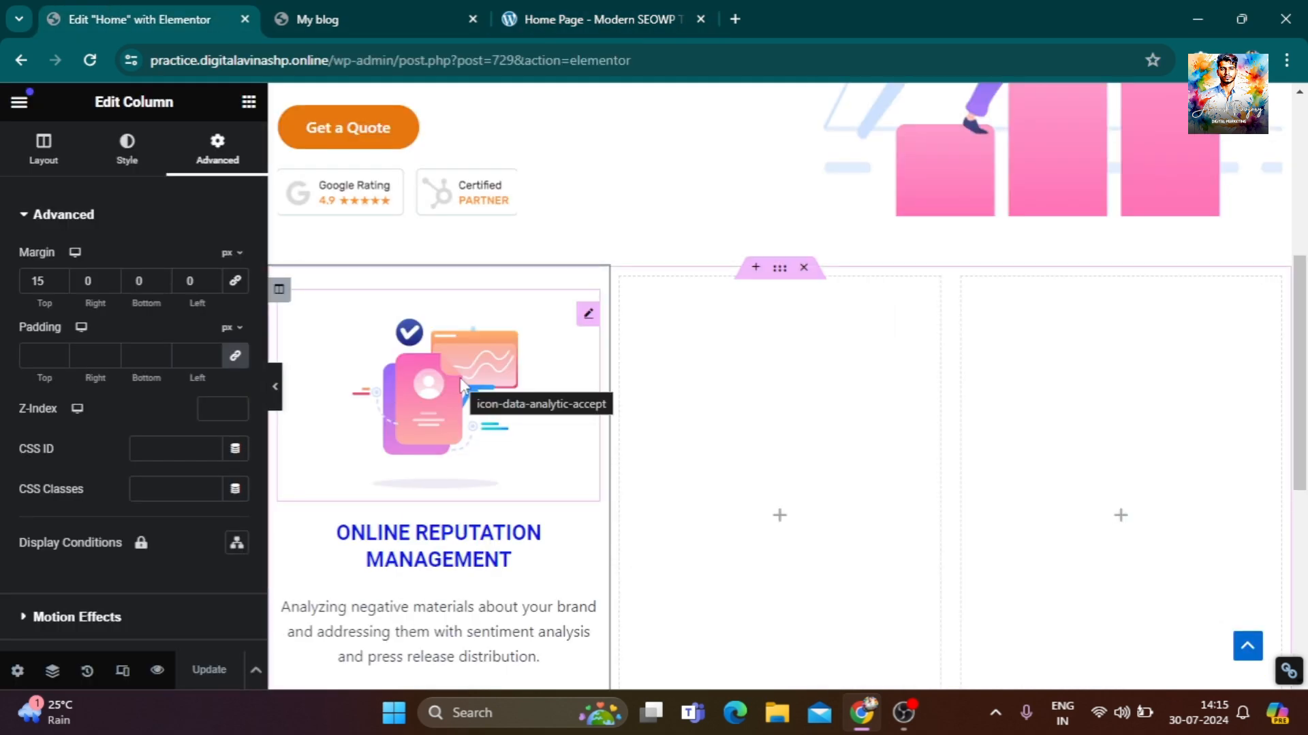
pyautogui.moveTo(50, 279); pyautogui.dragTo(30, 280)
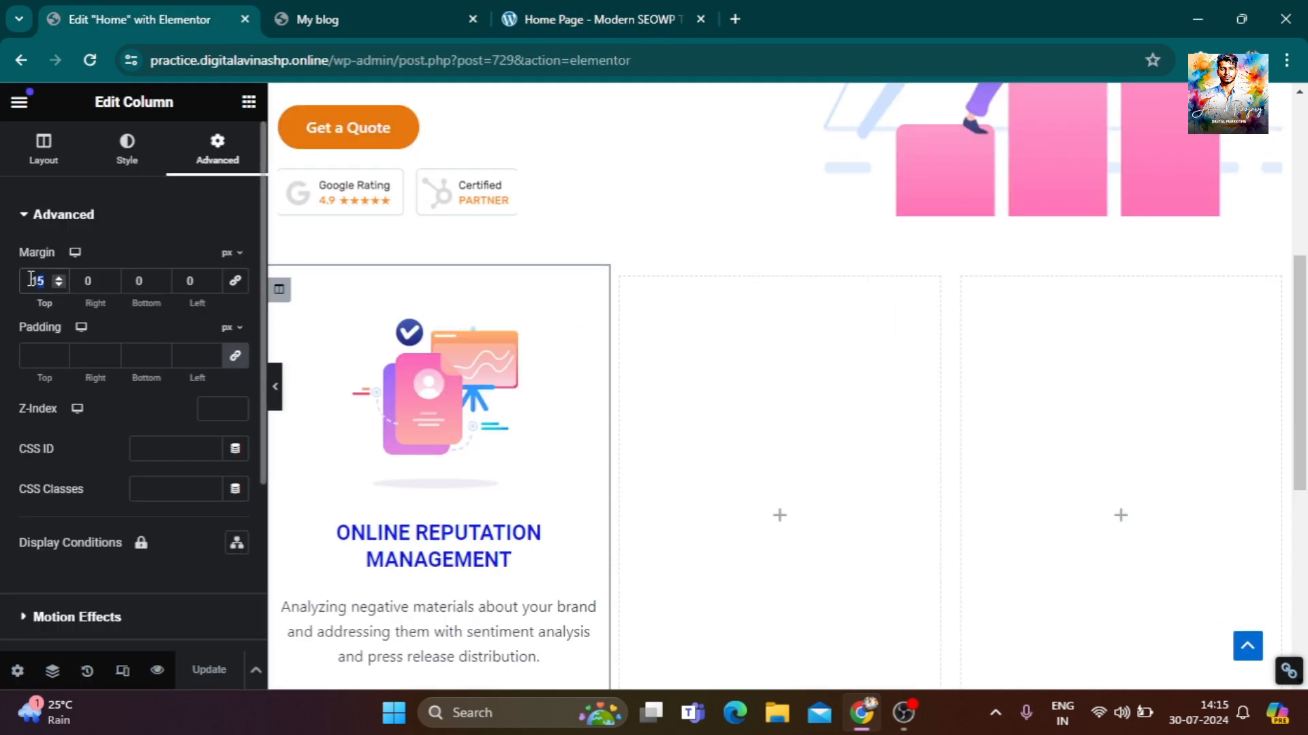
pyautogui.click(623, 15)
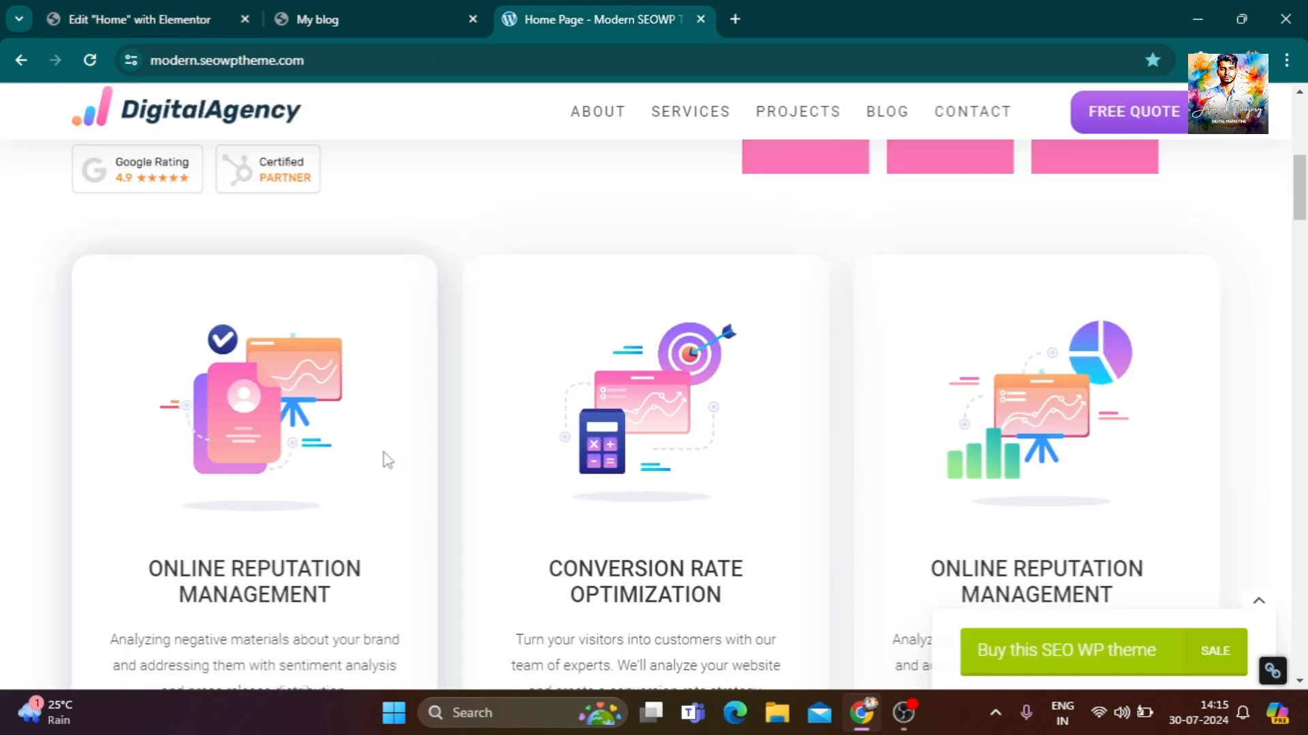
pyautogui.click(409, 10)
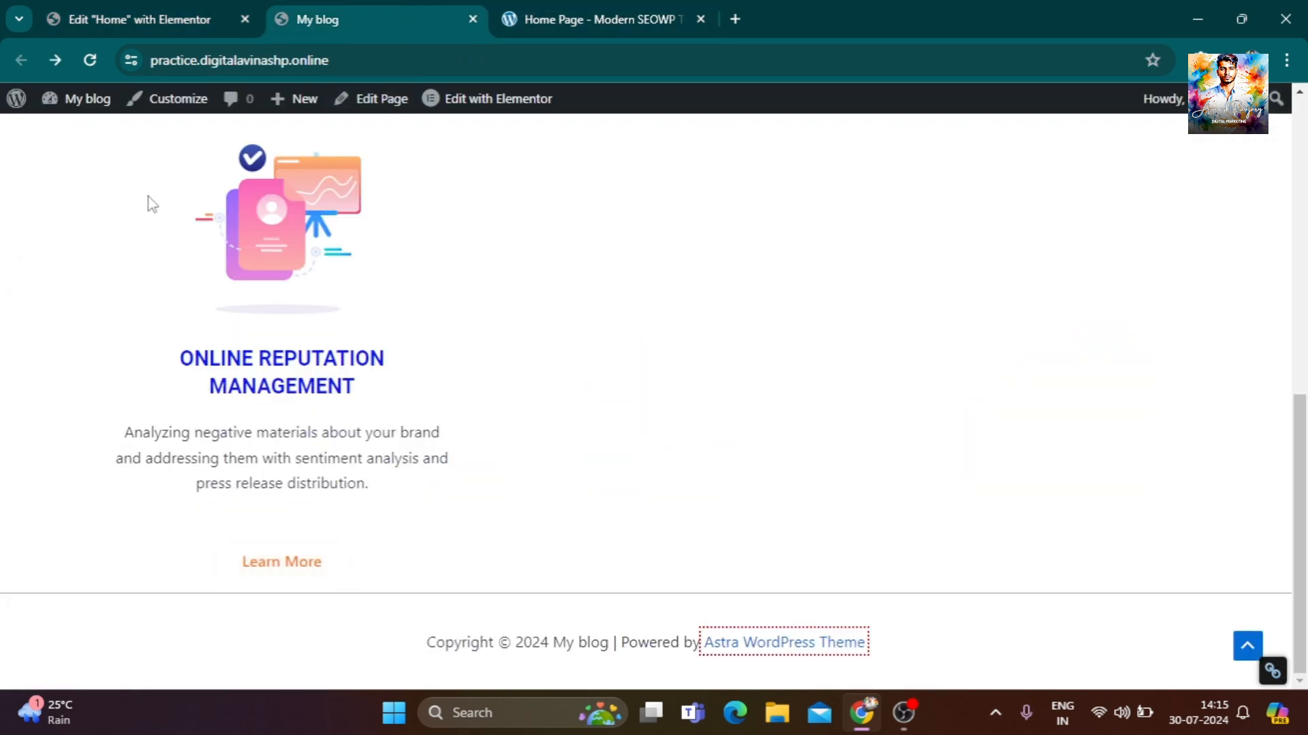
pyautogui.click(604, 8)
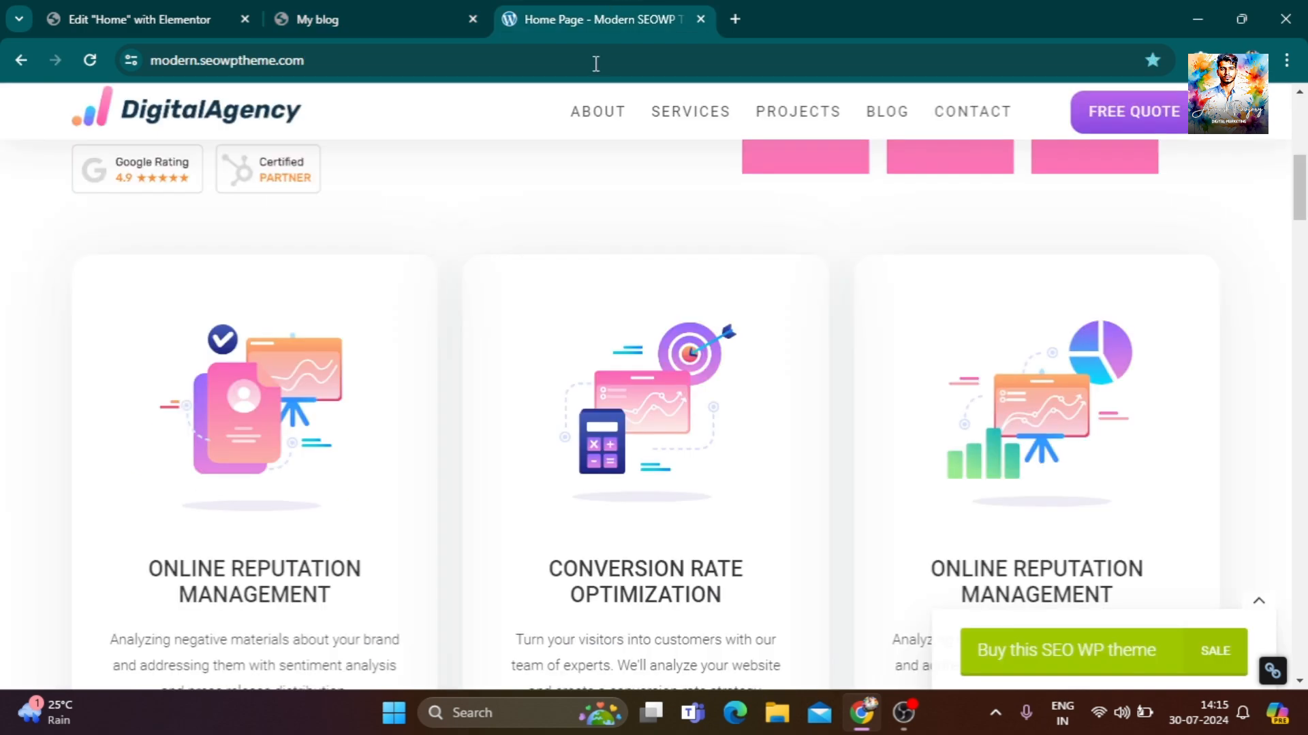
pyautogui.scroll(-2, 329, 569)
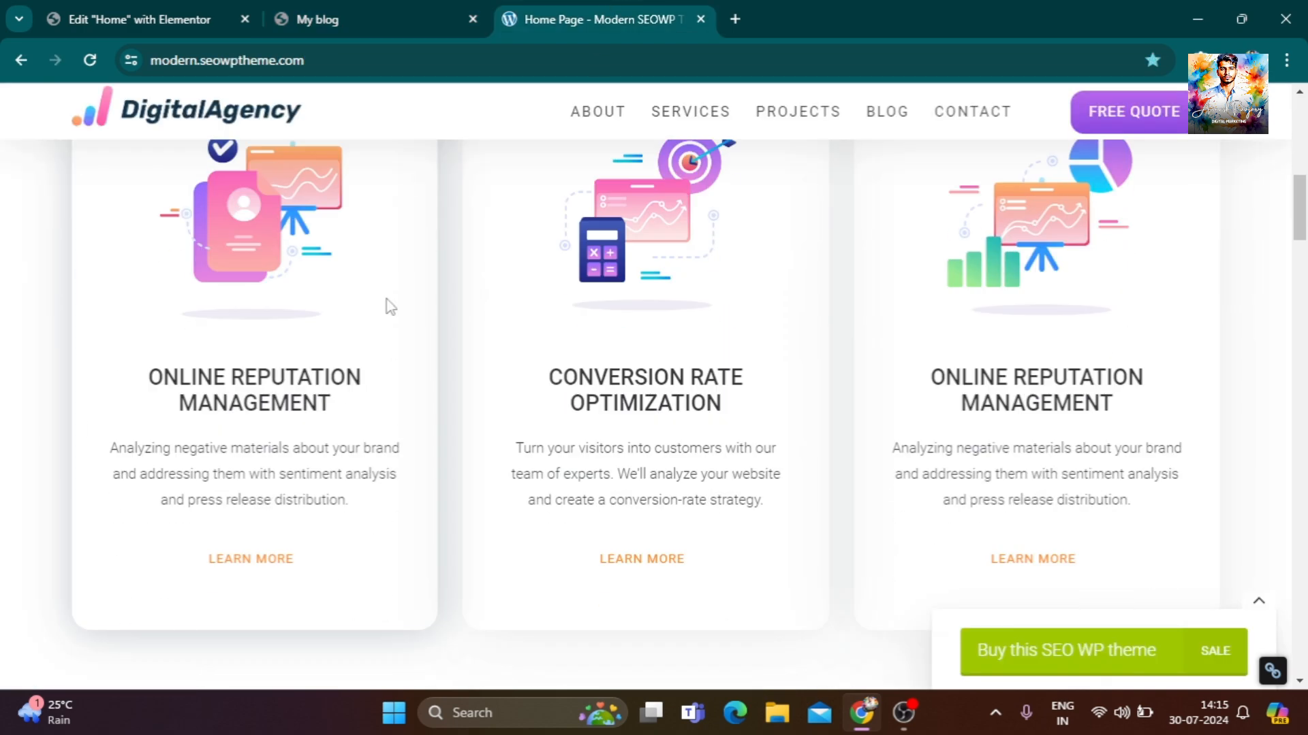
pyautogui.click(190, 10)
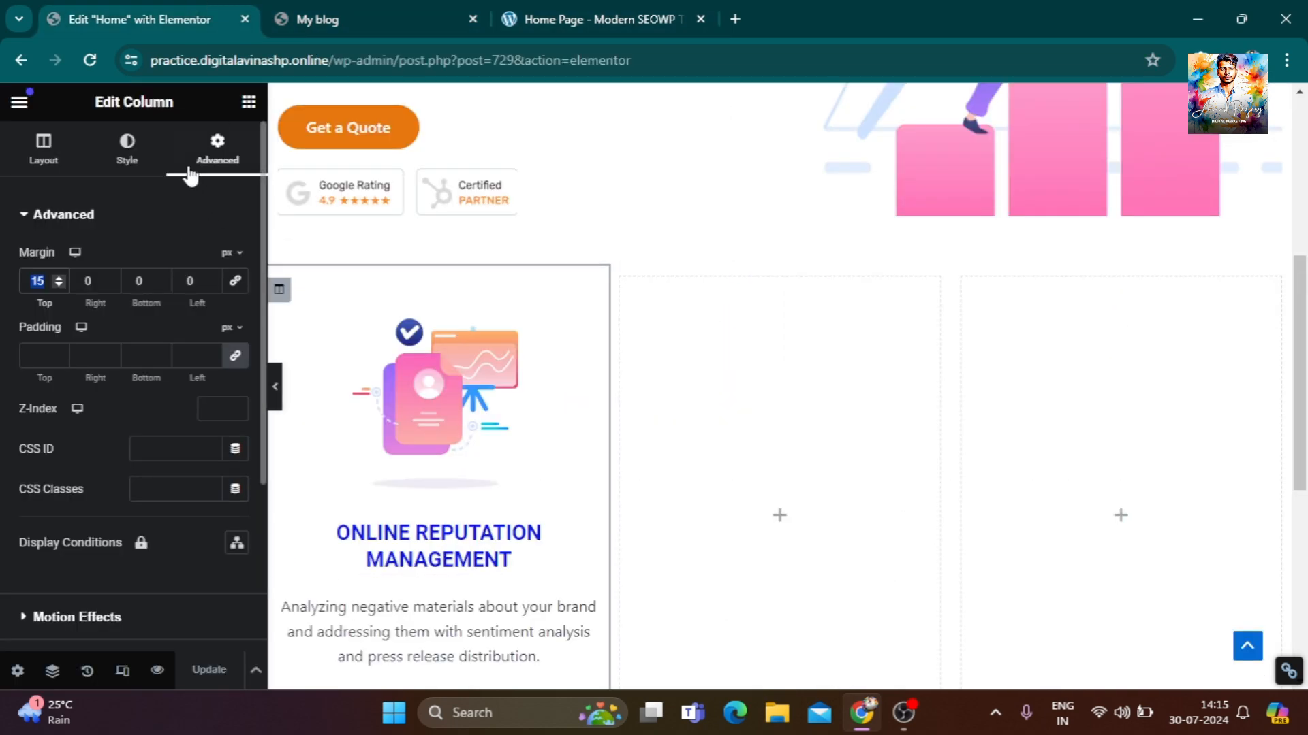
# Link the first service card column's four margins and reset them to 0 px.
pyautogui.click(235, 280)
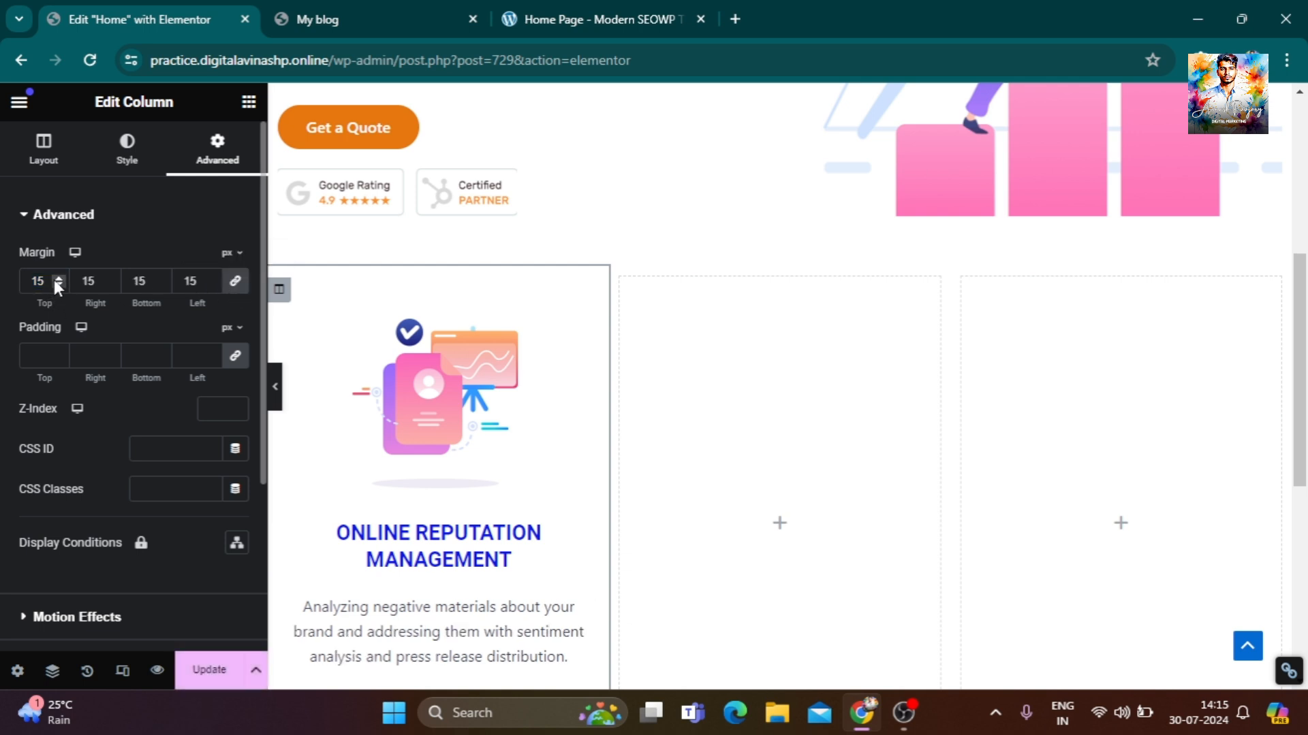
pyautogui.moveTo(48, 280); pyautogui.dragTo(122, 257)
pyautogui.write('5')
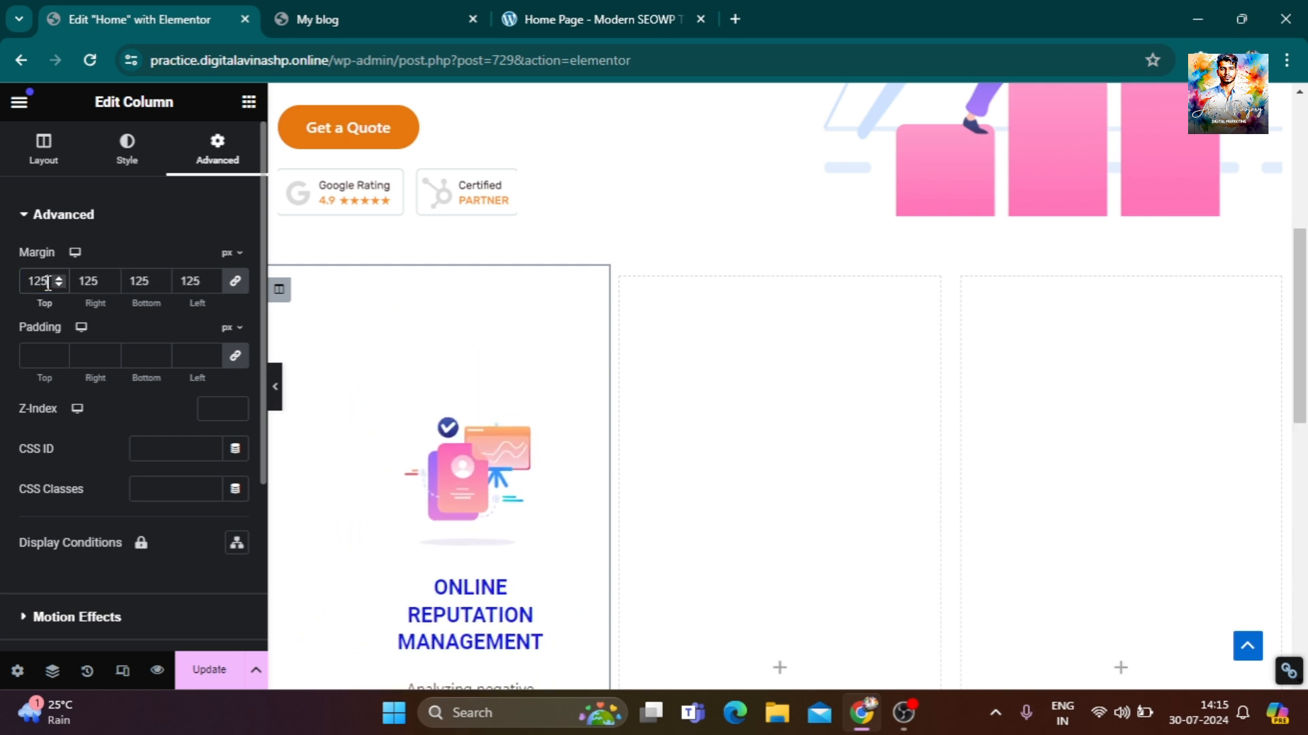
pyautogui.write('0')
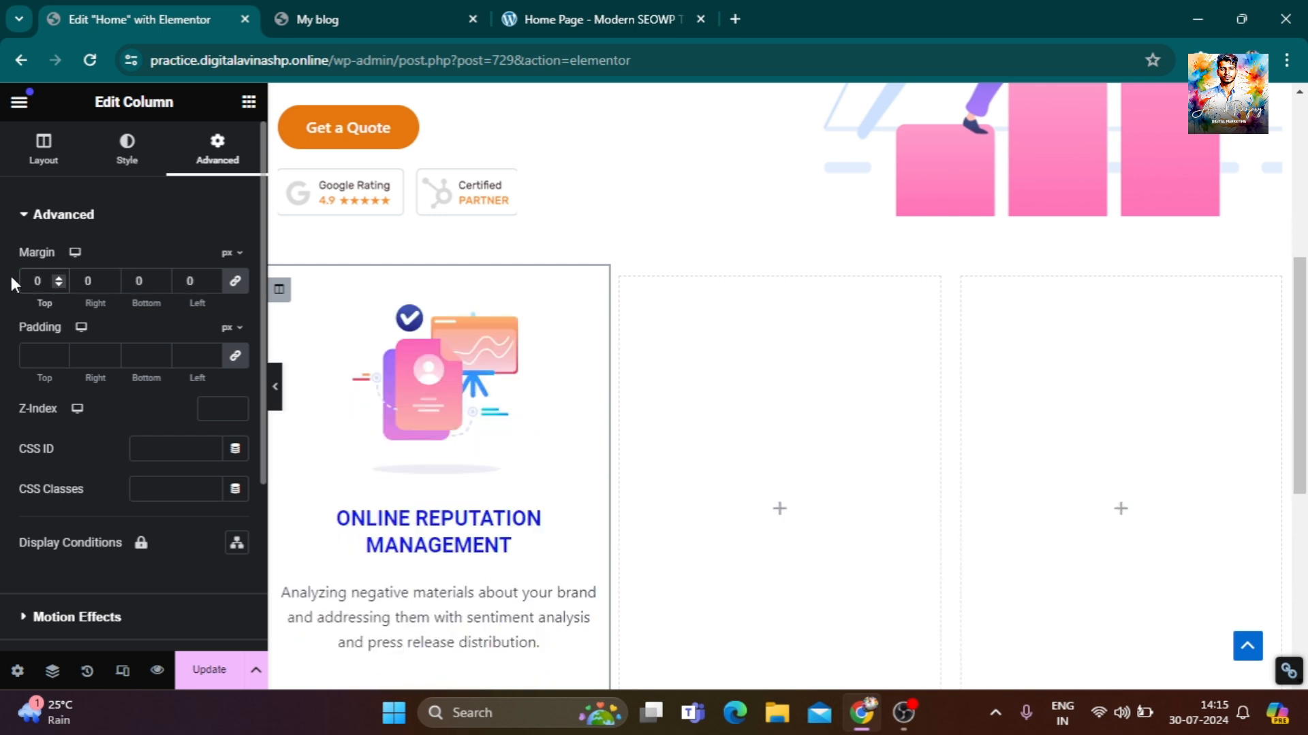
# Raise the first service card column's linked margins to 10 px on all sides.
pyautogui.click(59, 278)
pyautogui.click(60, 277)
pyautogui.click(60, 278)
pyautogui.click(60, 277)
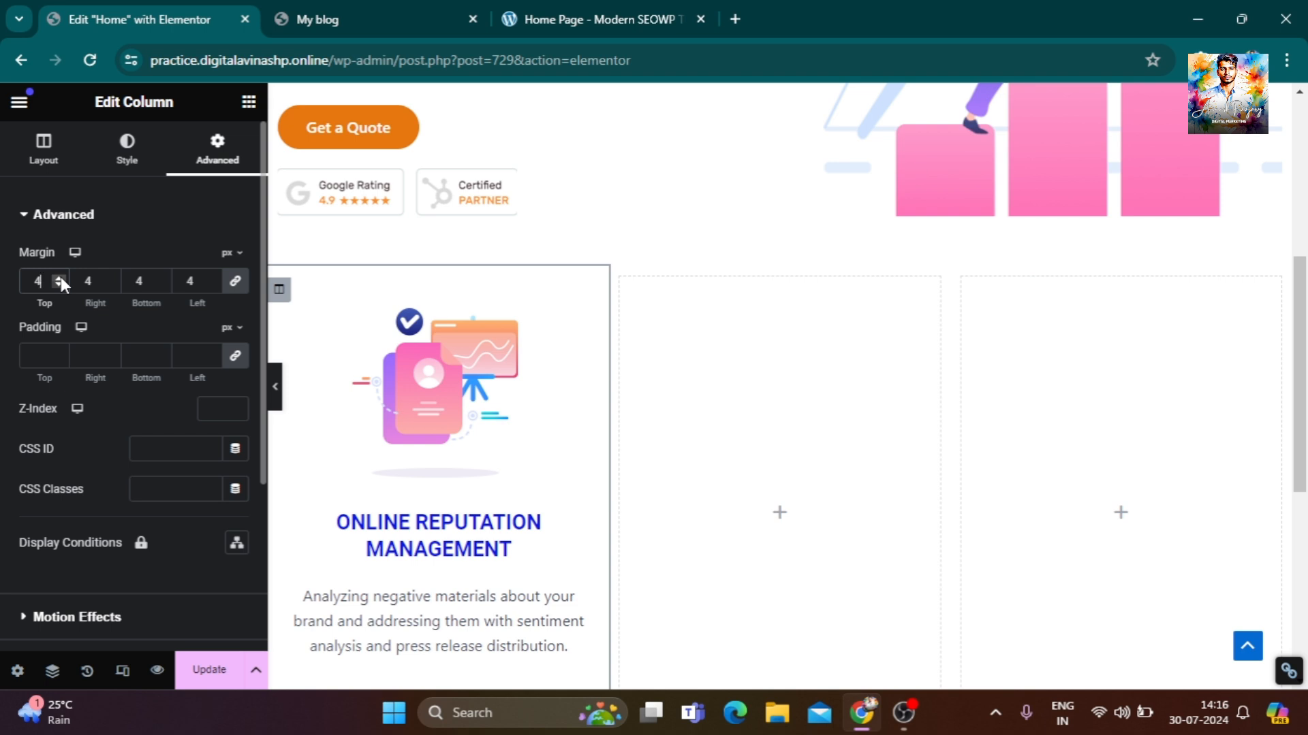
pyautogui.click(60, 277)
pyautogui.click(60, 277)
pyautogui.click(61, 277)
pyautogui.click(60, 277)
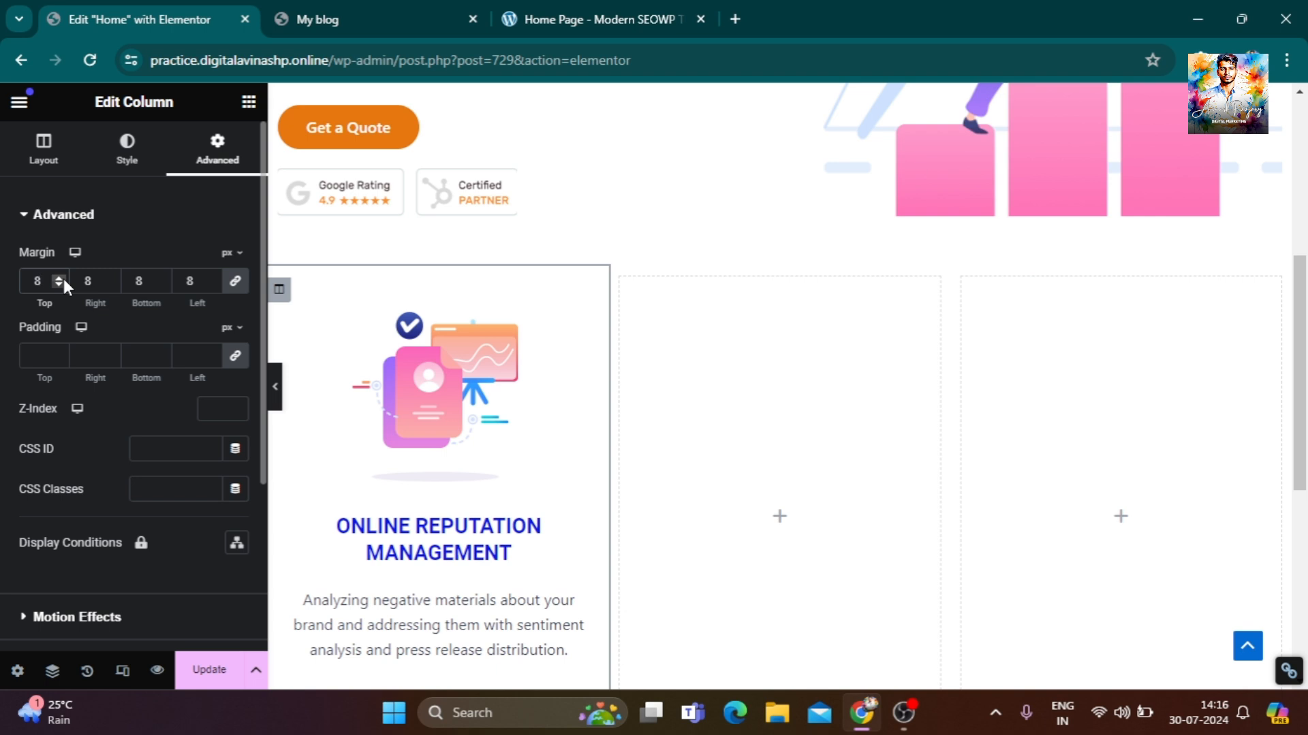
pyautogui.click(60, 277)
pyautogui.click(60, 278)
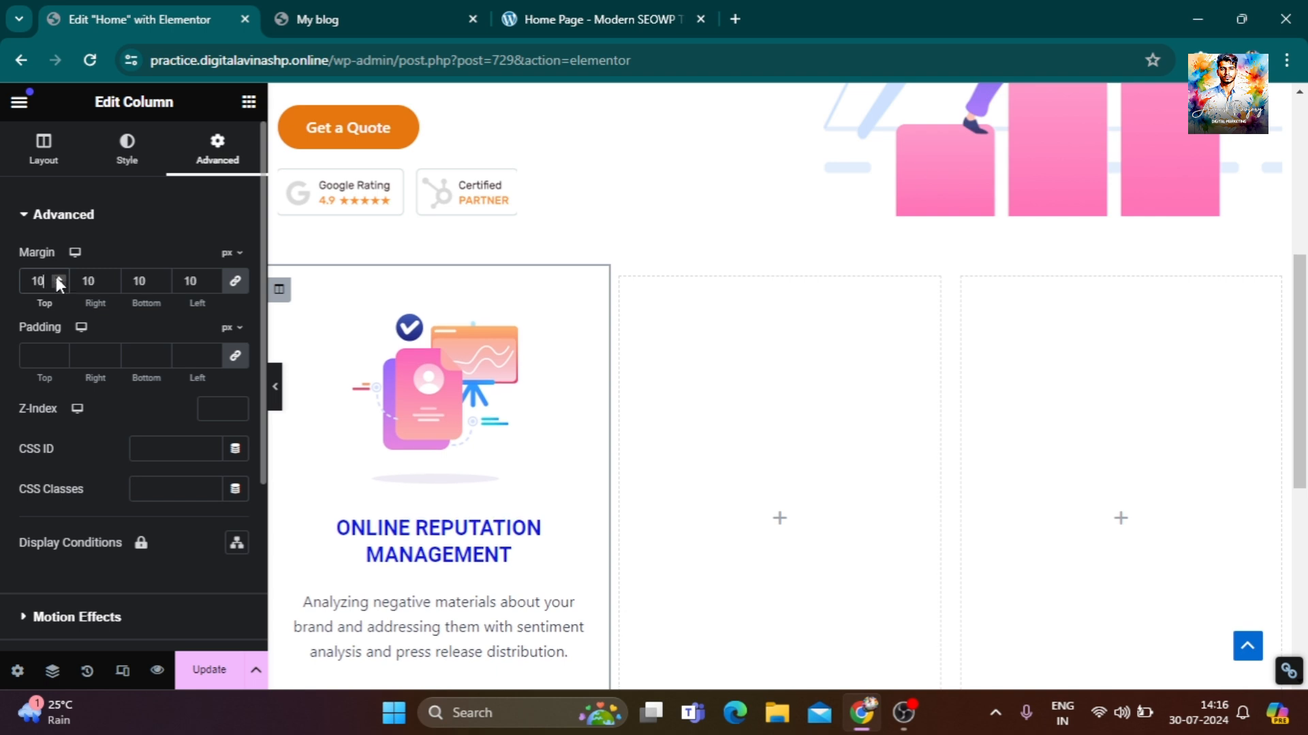
# Preview the first service card without the editing panel and compare its spacing with the reference site's service cards.
pyautogui.scroll(-2, 565, 460)
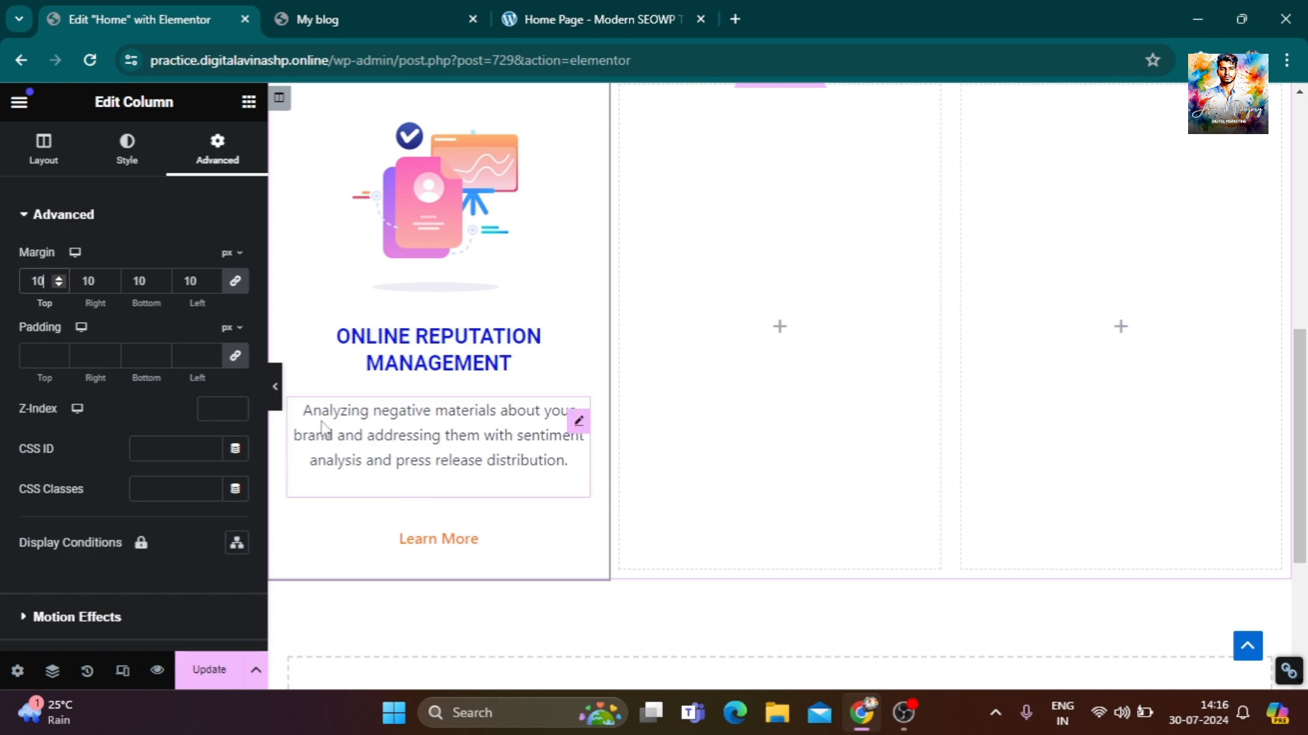
pyautogui.click(274, 389)
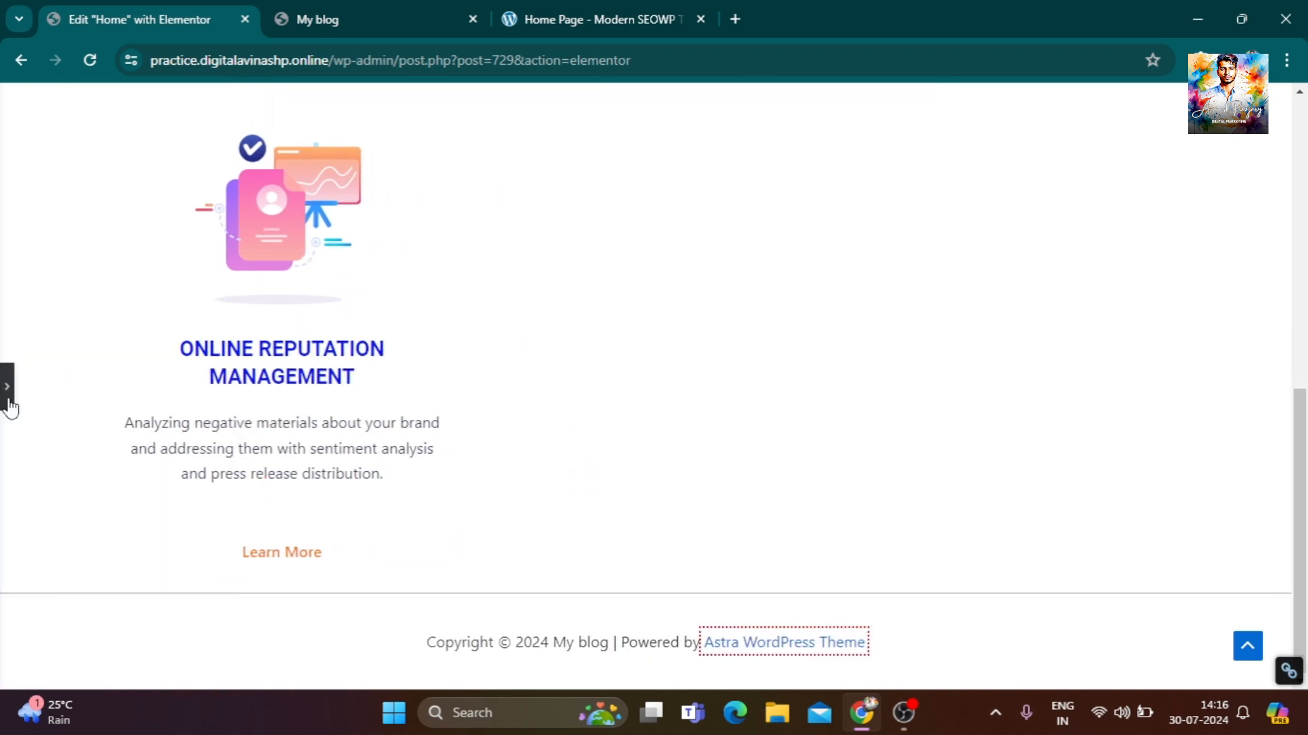
pyautogui.click(7, 398)
pyautogui.scroll(3, 481, 545)
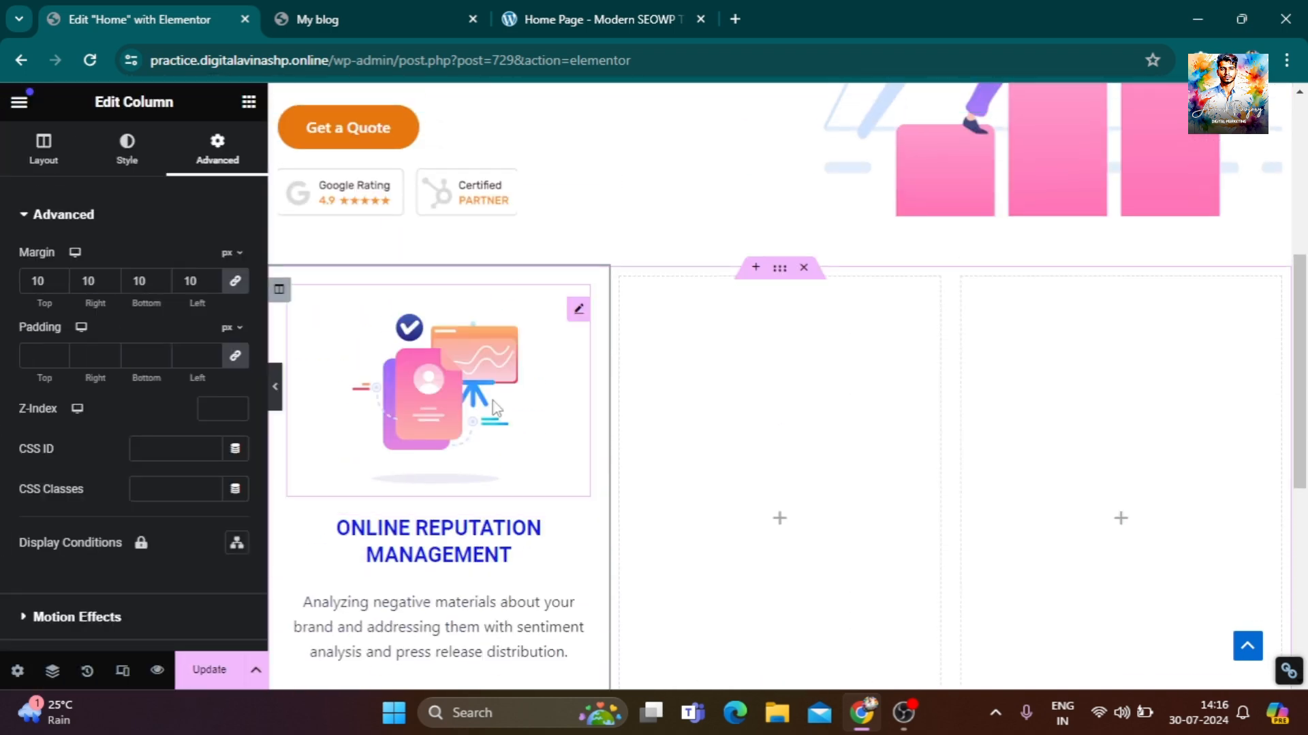
pyautogui.click(579, 19)
pyautogui.scroll(3, 405, 545)
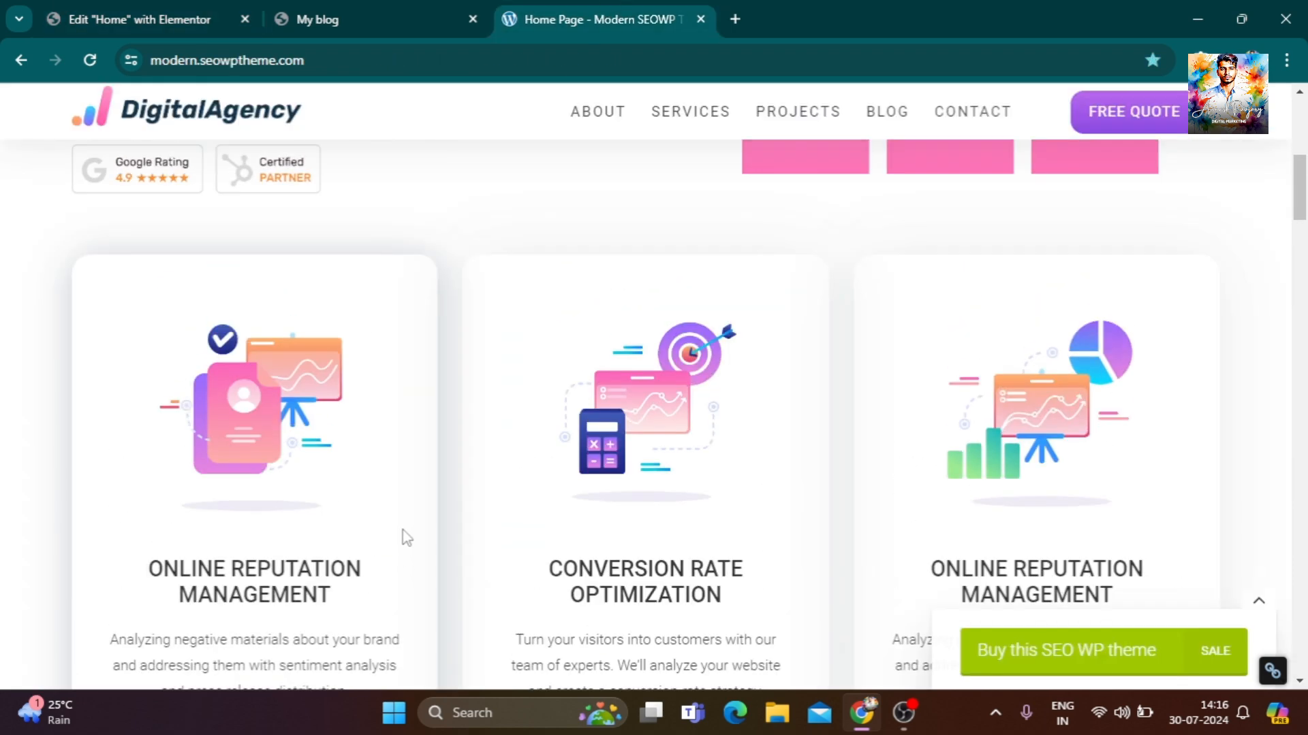
pyautogui.scroll(-3, 435, 504)
pyautogui.scroll(2, 398, 599)
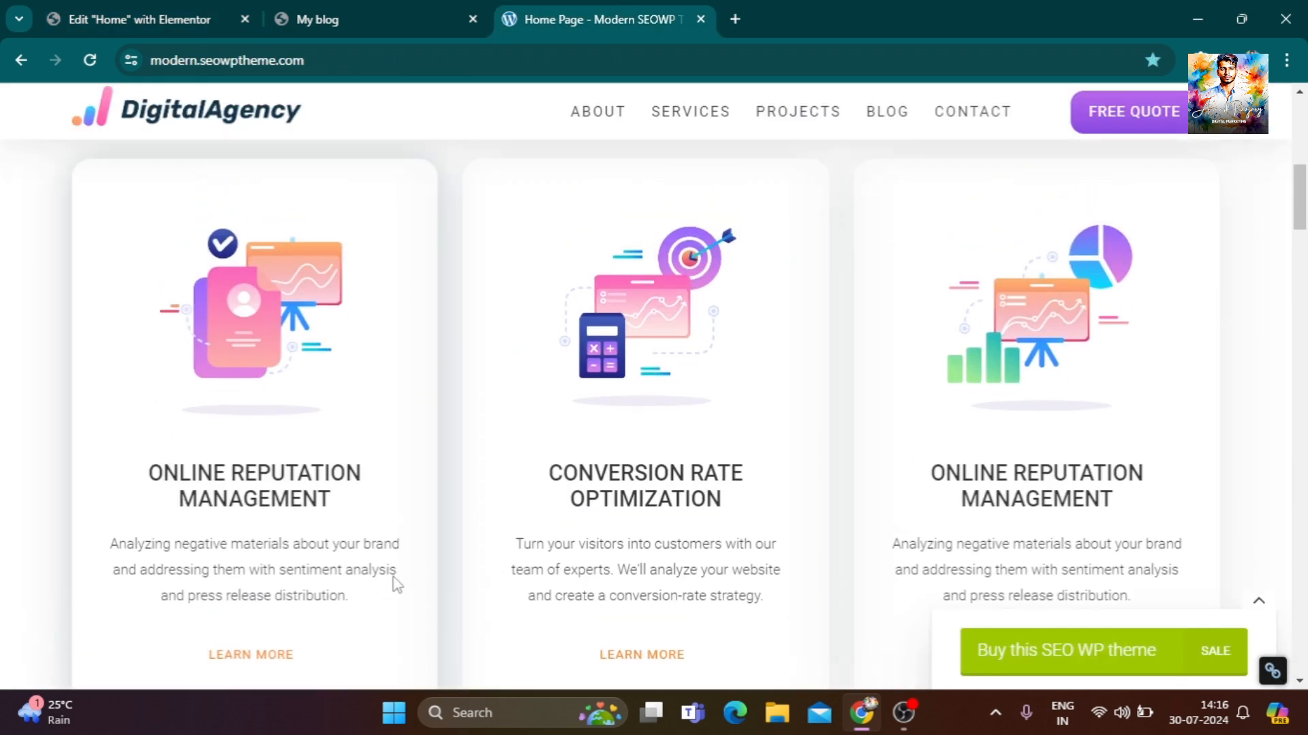
pyautogui.click(147, 10)
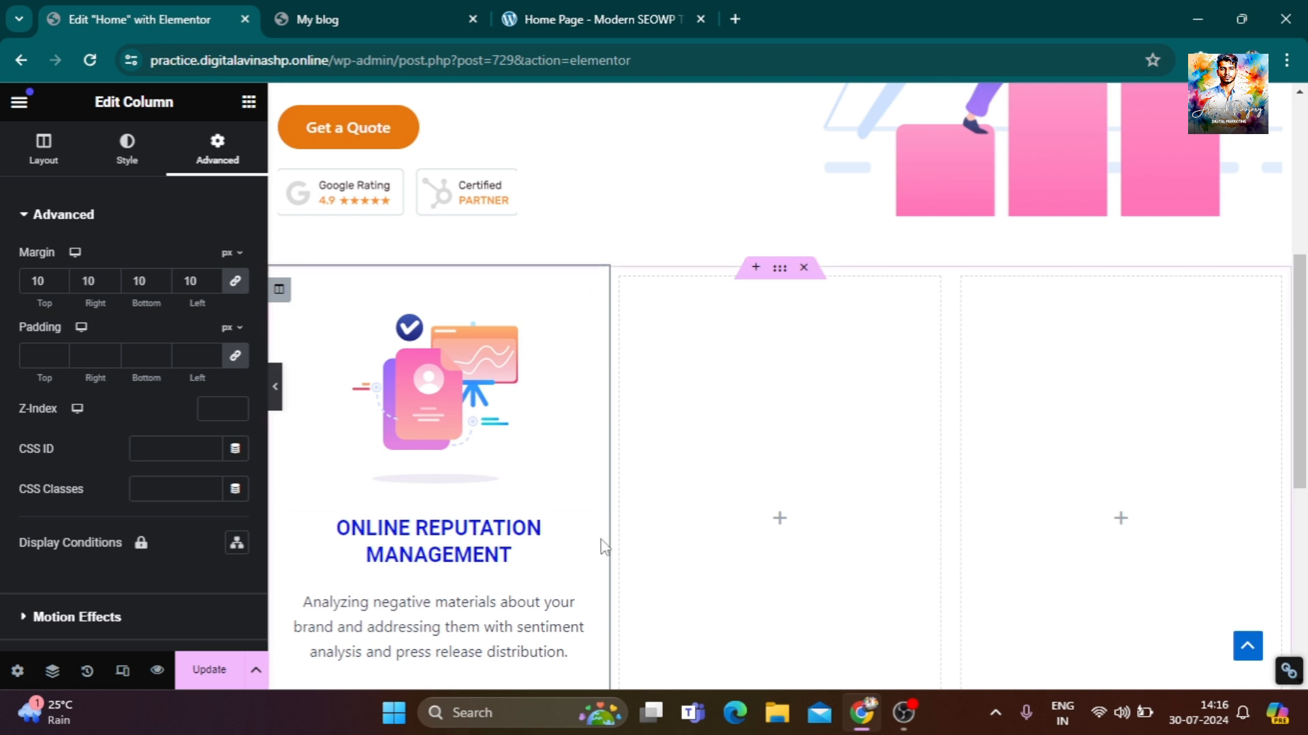
# Update the Home page and preview it from the header to the footer without the editing panel.
pyautogui.scroll(-2, 601, 543)
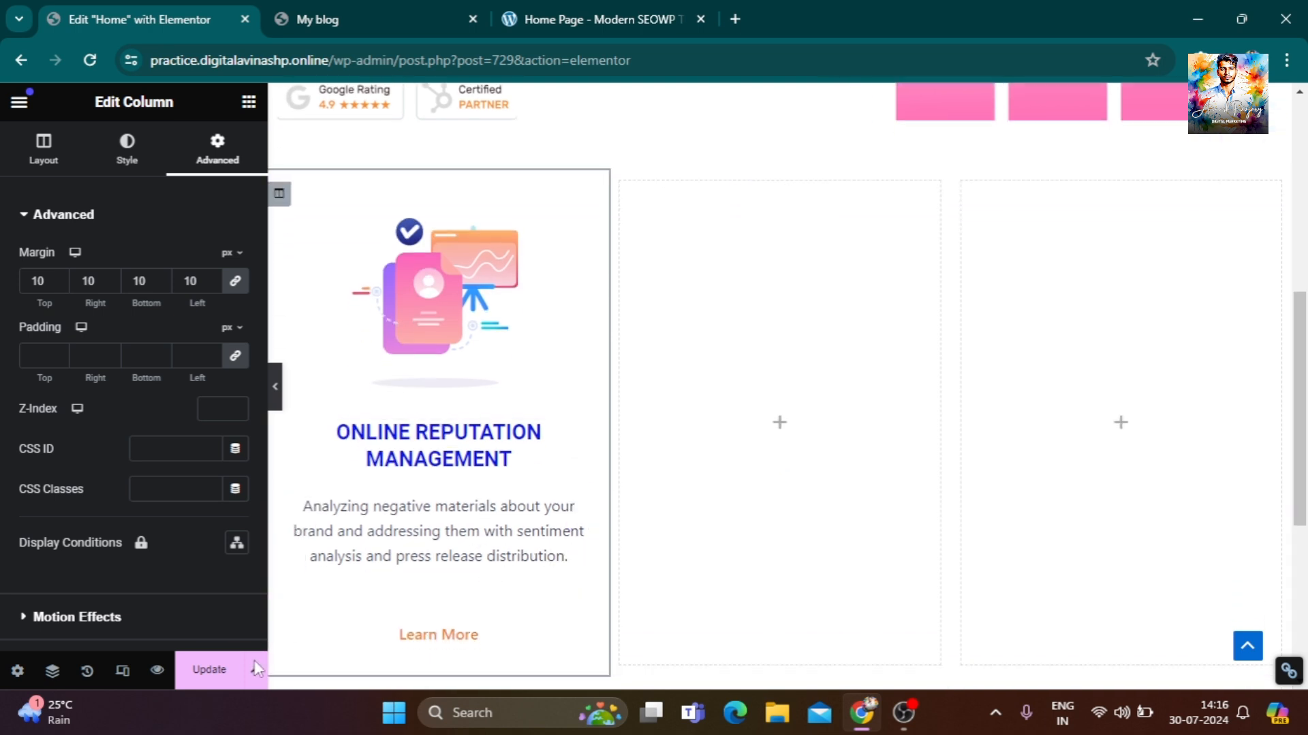
pyautogui.click(225, 674)
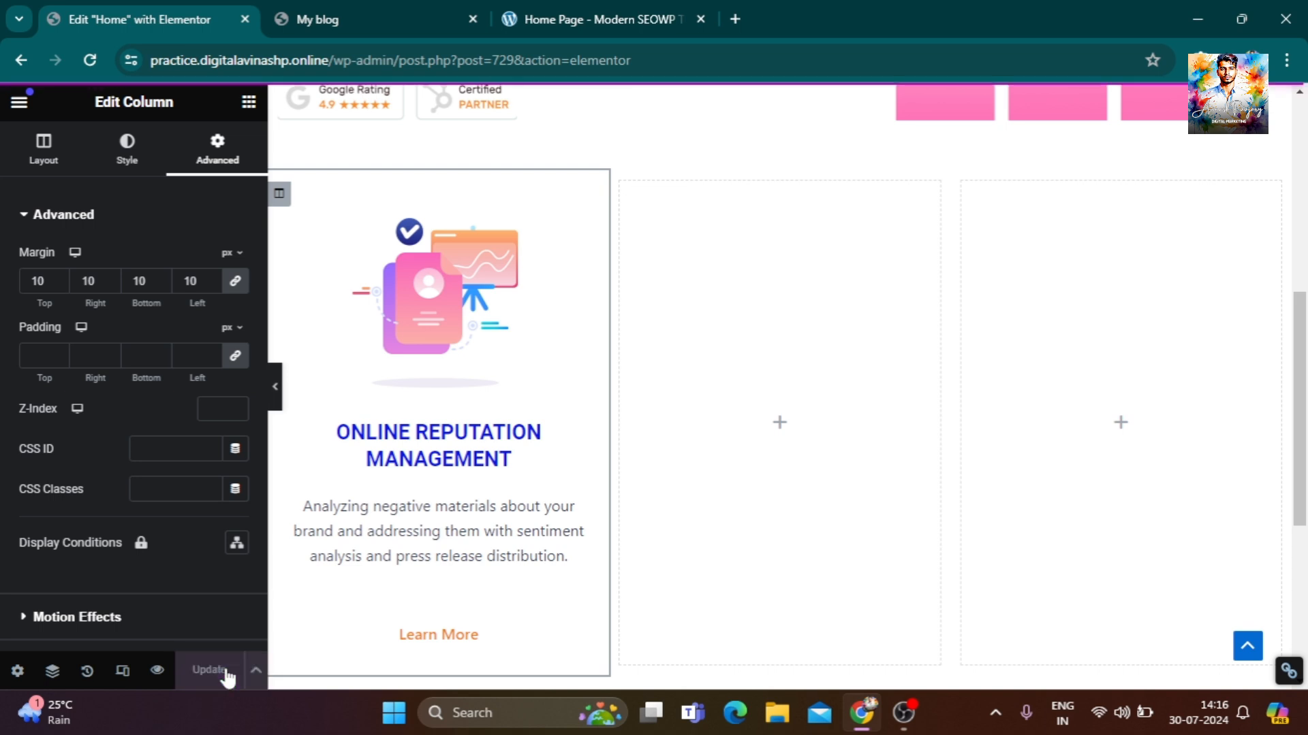
pyautogui.click(277, 388)
pyautogui.scroll(6, 545, 572)
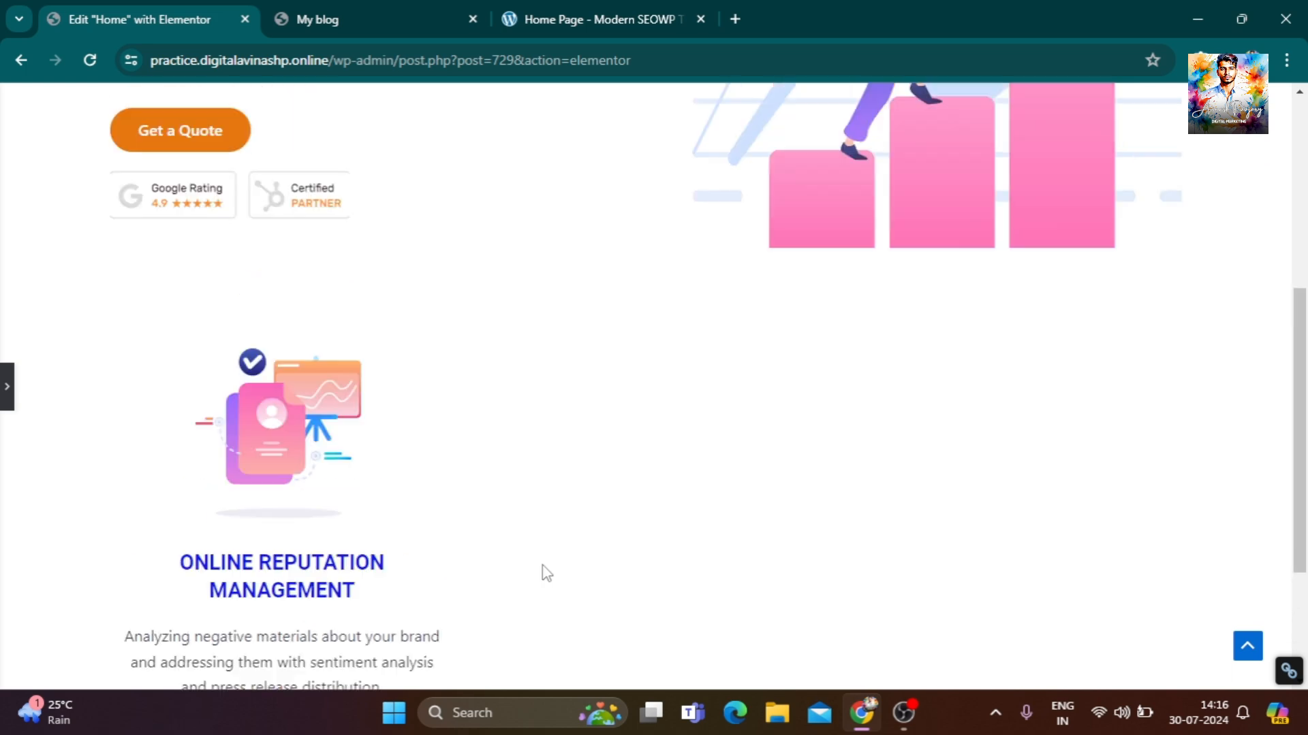
pyautogui.scroll(-1, 565, 502)
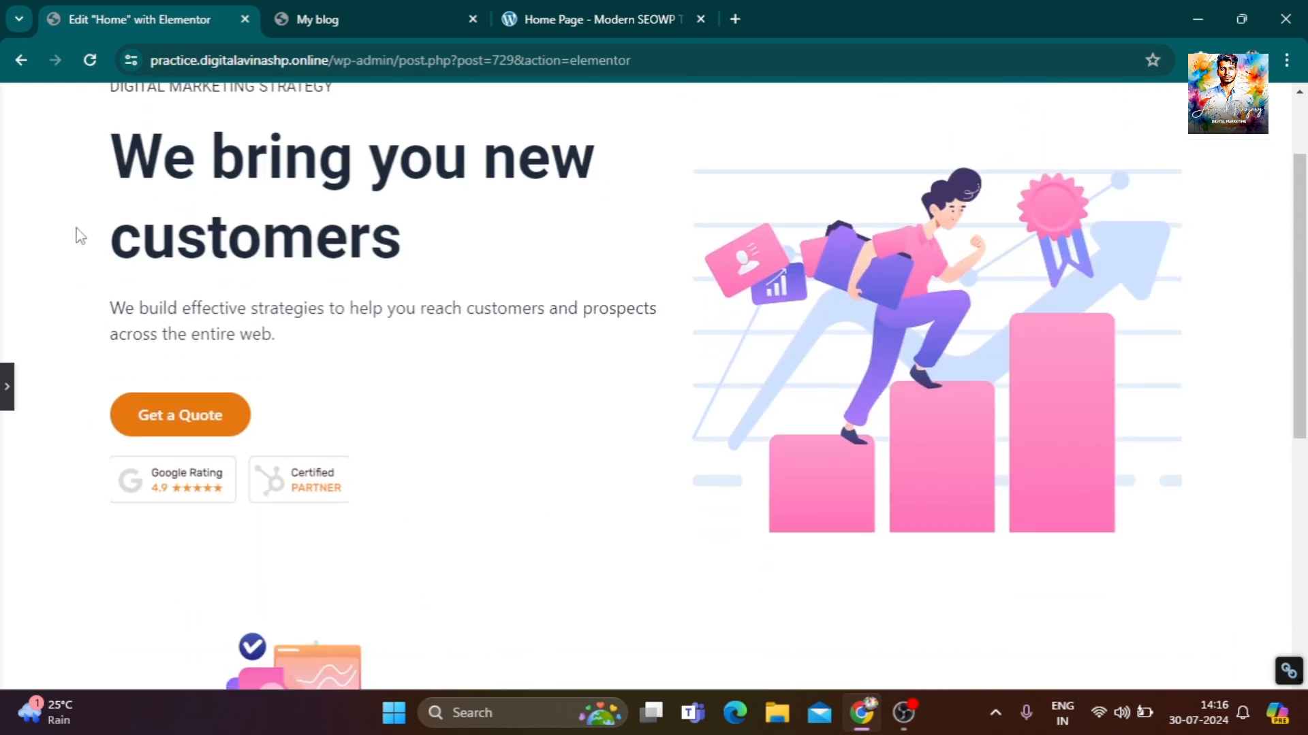
pyautogui.scroll(-7, 953, 408)
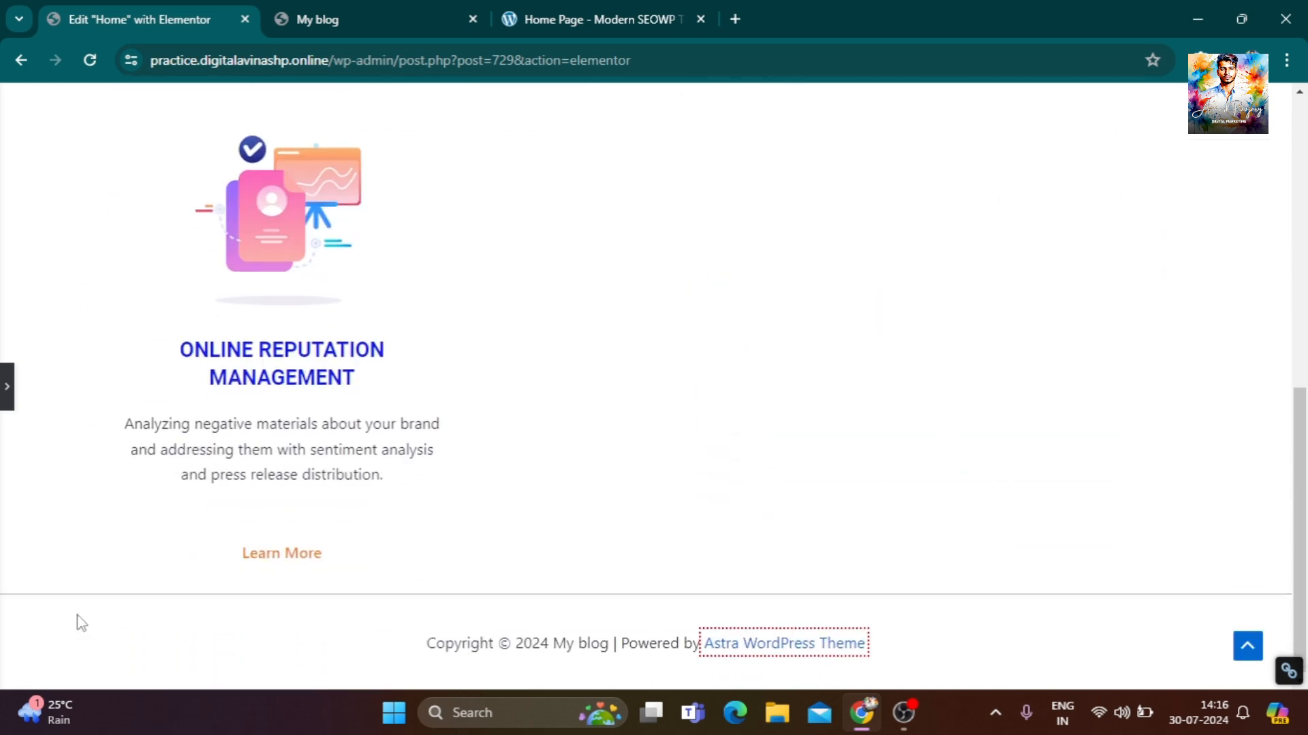
pyautogui.scroll(7, 89, 545)
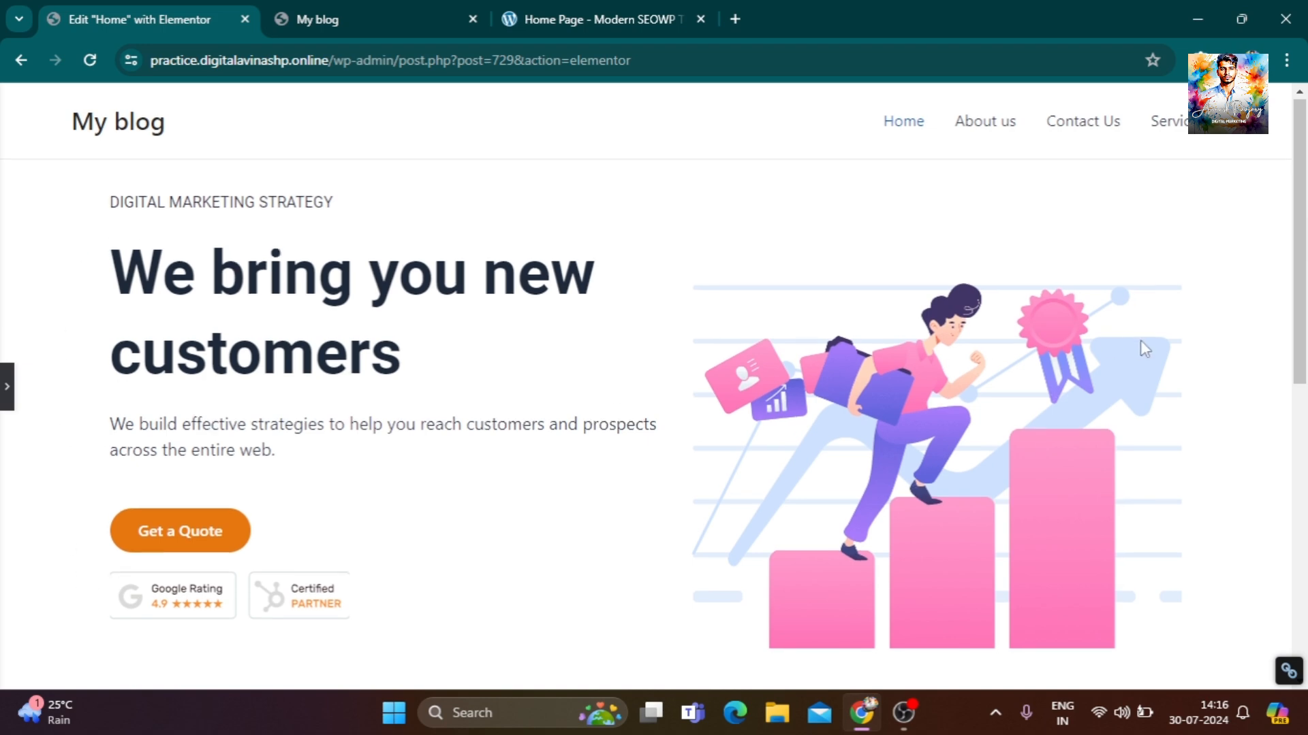
pyautogui.scroll(-3, 1140, 340)
# Examine the hero section and service cards on the reference site and return to the Elementor editor.
pyautogui.click(612, 19)
pyautogui.scroll(4, 304, 495)
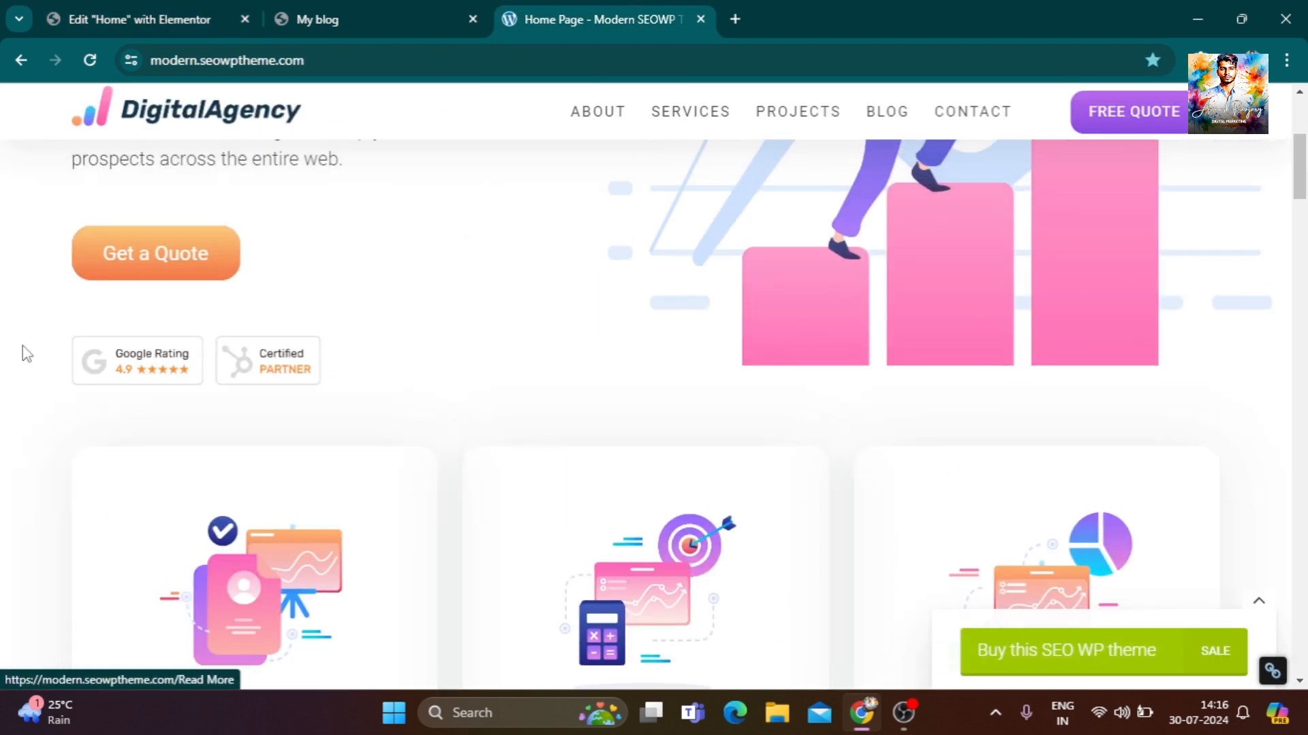
pyautogui.scroll(5, 1242, 391)
pyautogui.scroll(-10, 436, 395)
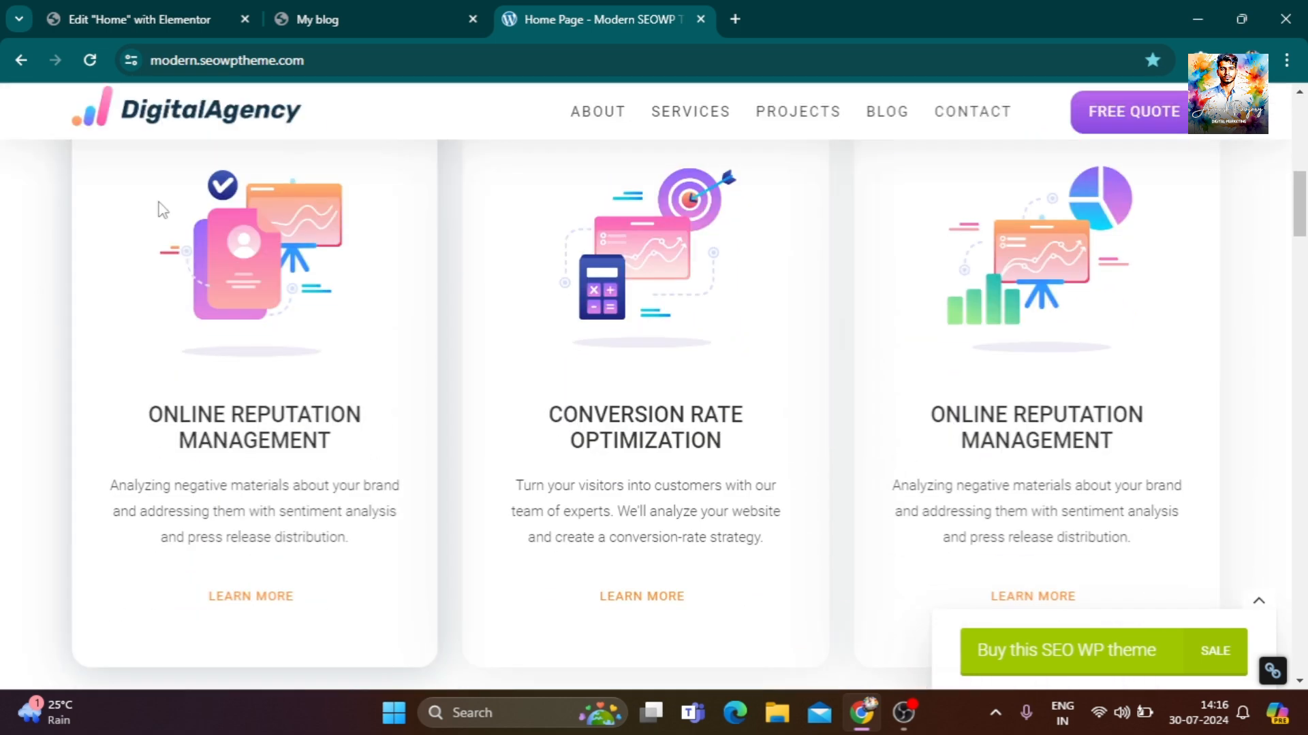
pyautogui.click(106, 13)
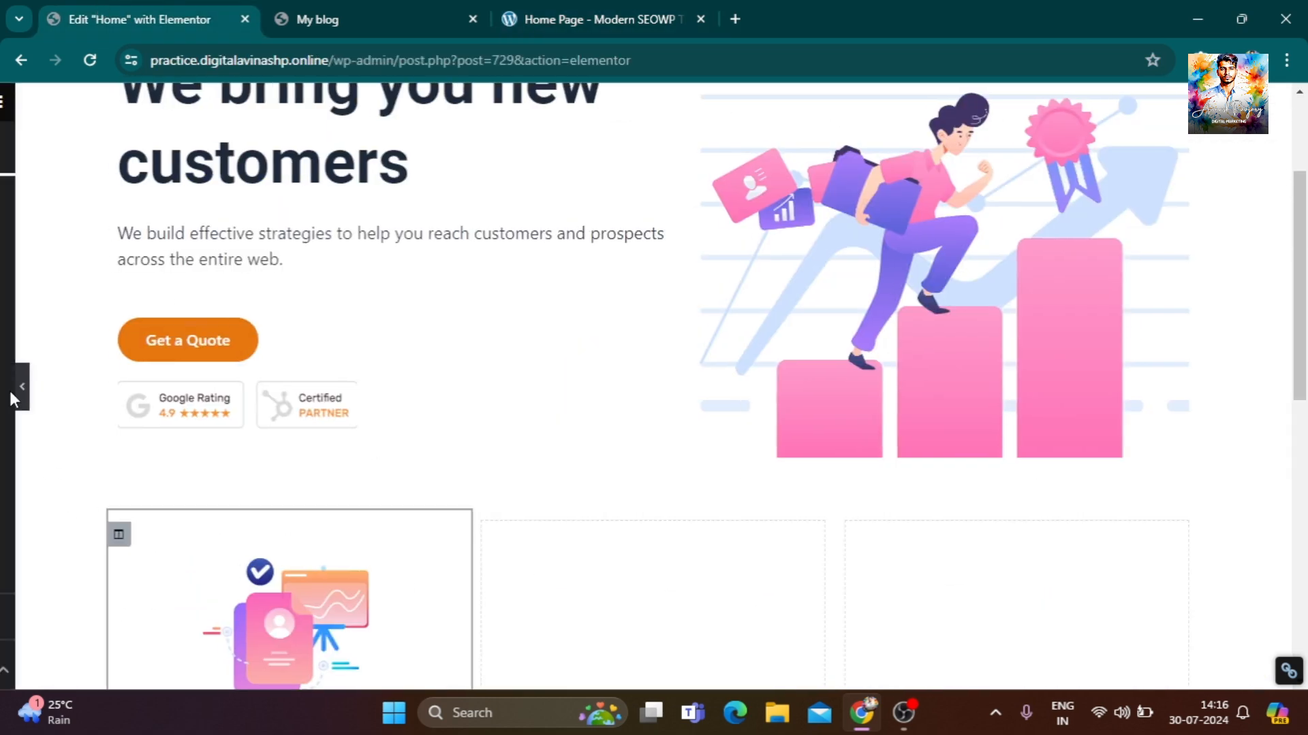
# Switch to the SEOWP reference page and sample the hero section's background colour at the page edge with ColorZilla.
pyautogui.click(8, 392)
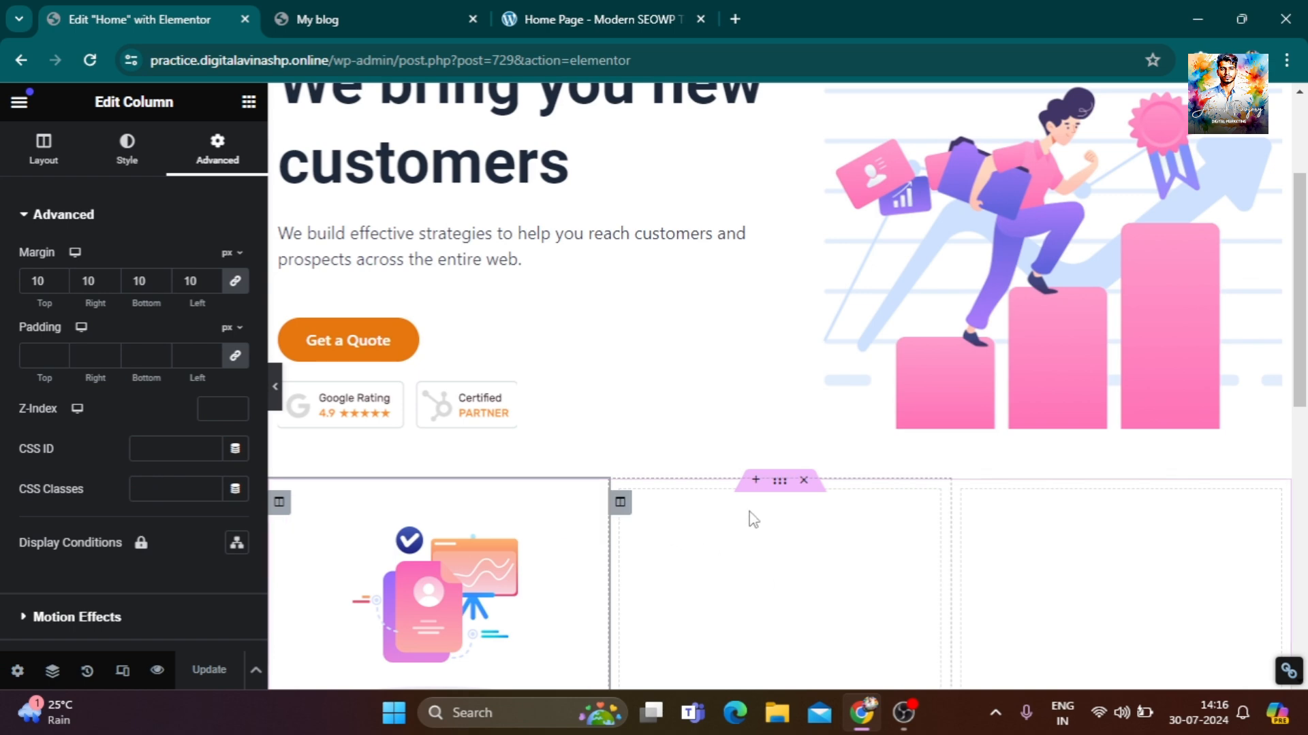
pyautogui.click(594, 15)
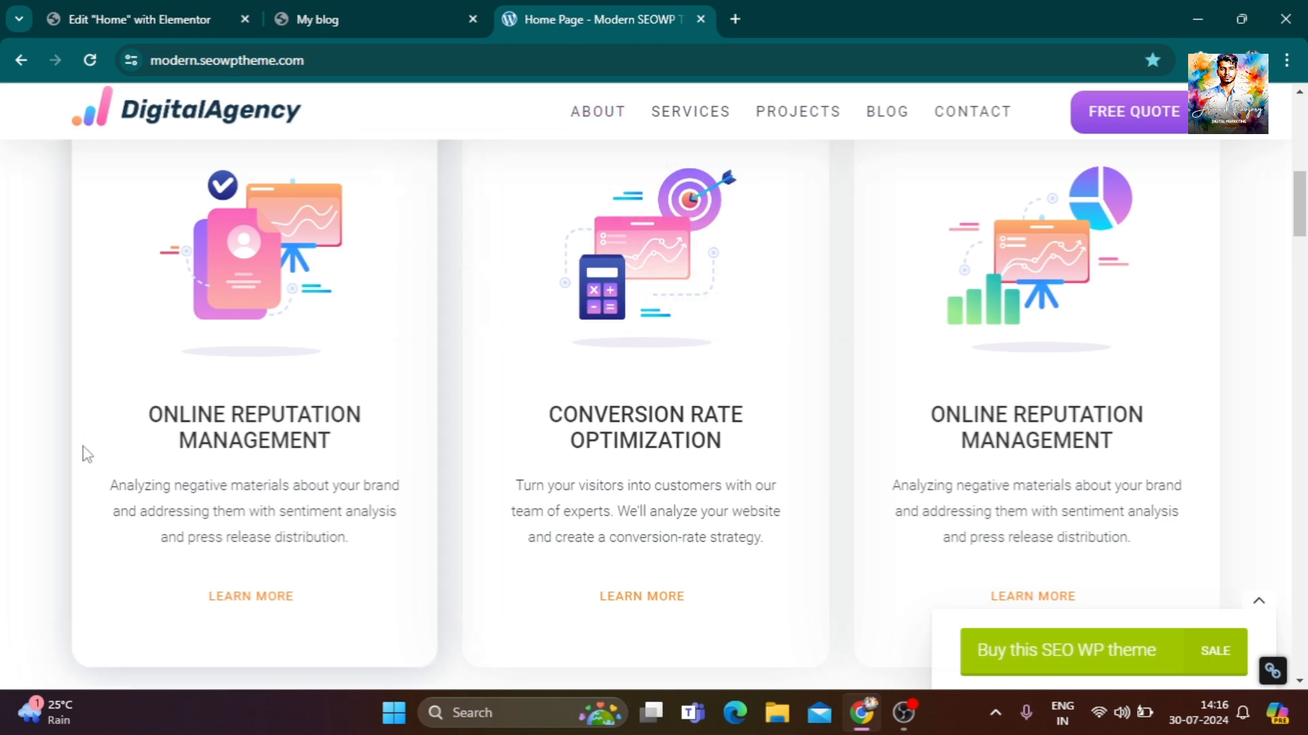
pyautogui.scroll(8, 75, 439)
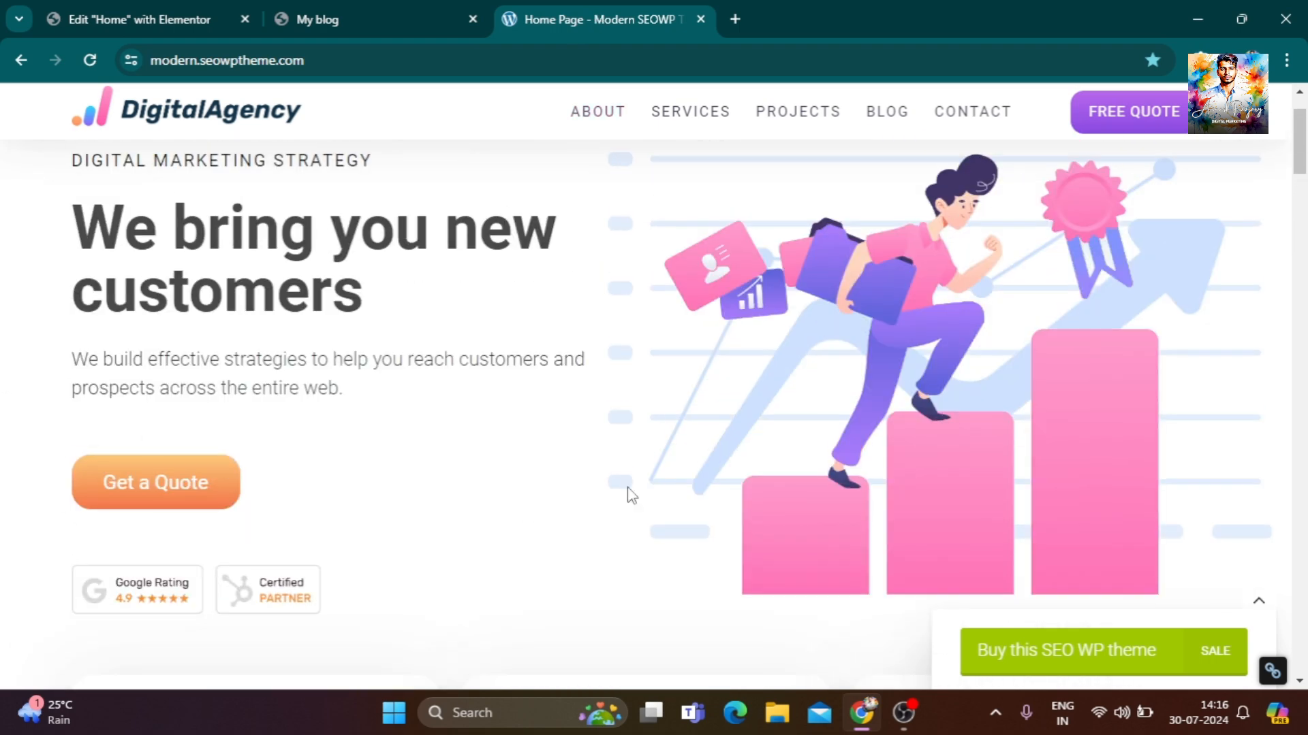
pyautogui.click(1200, 60)
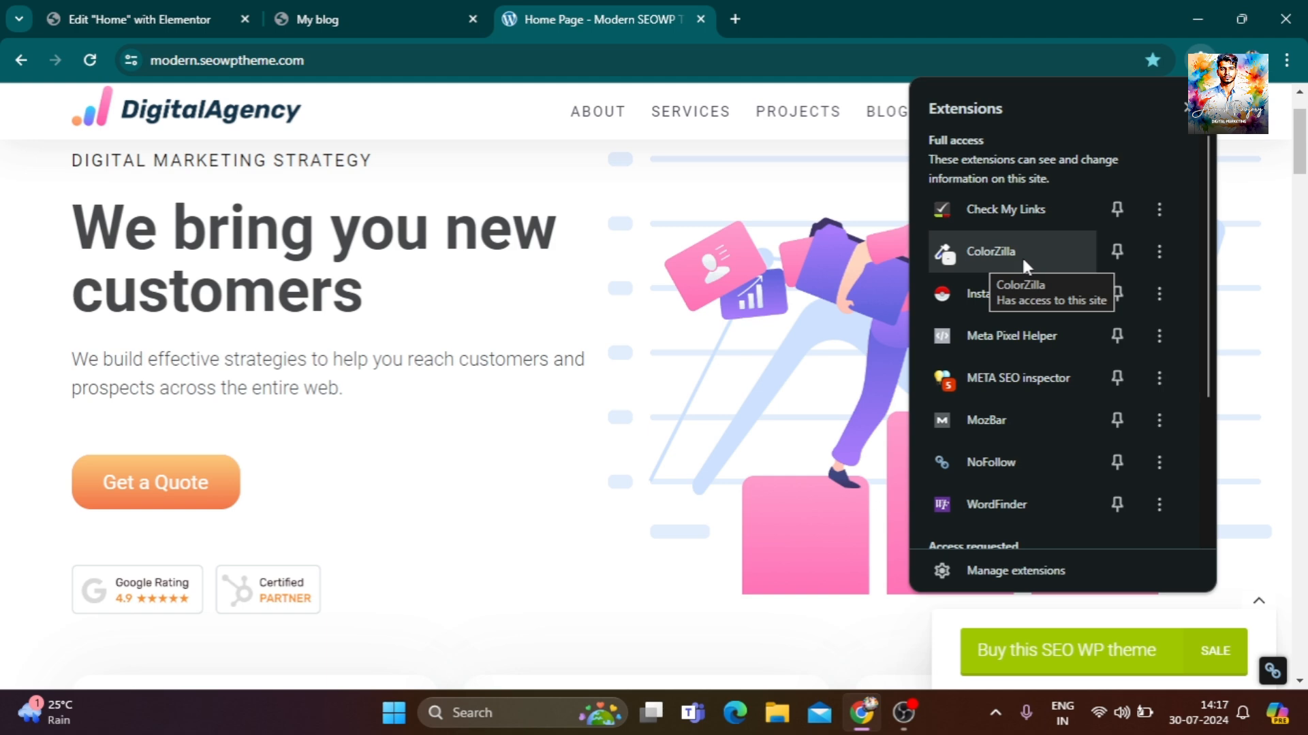
pyautogui.click(987, 253)
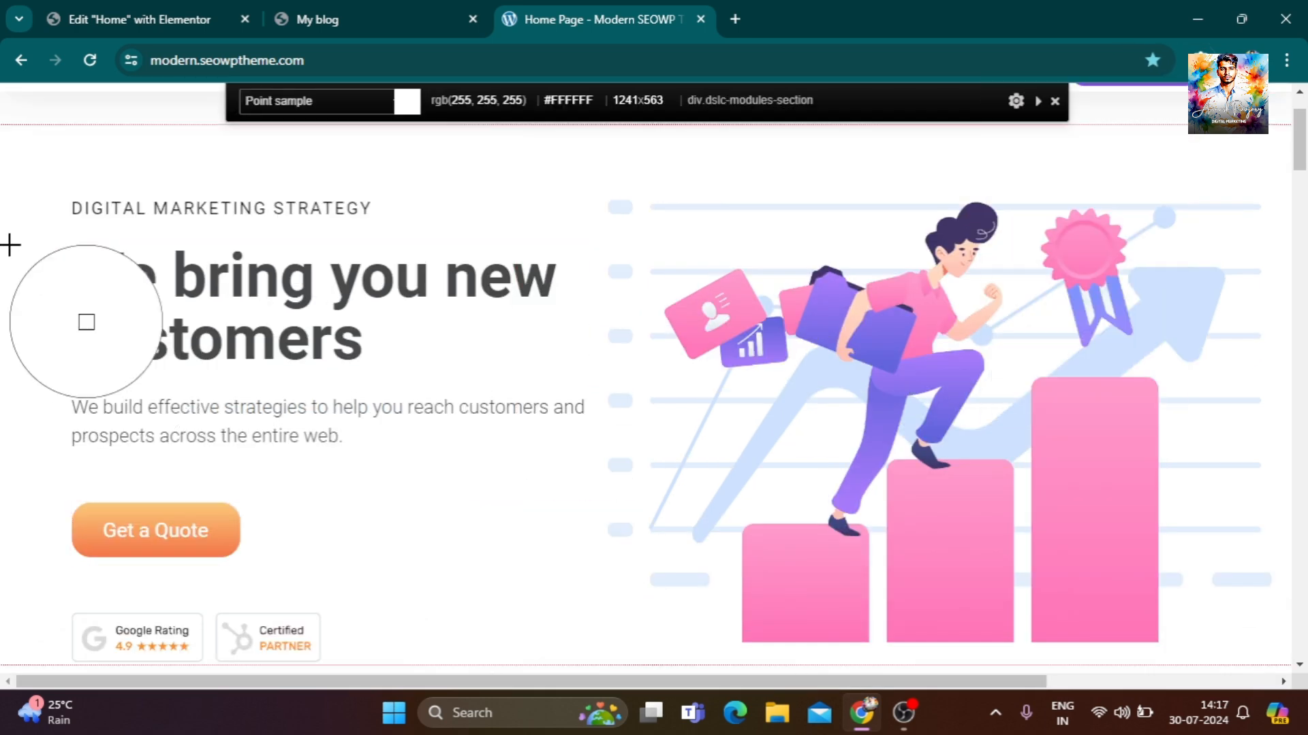
pyautogui.click(3, 199)
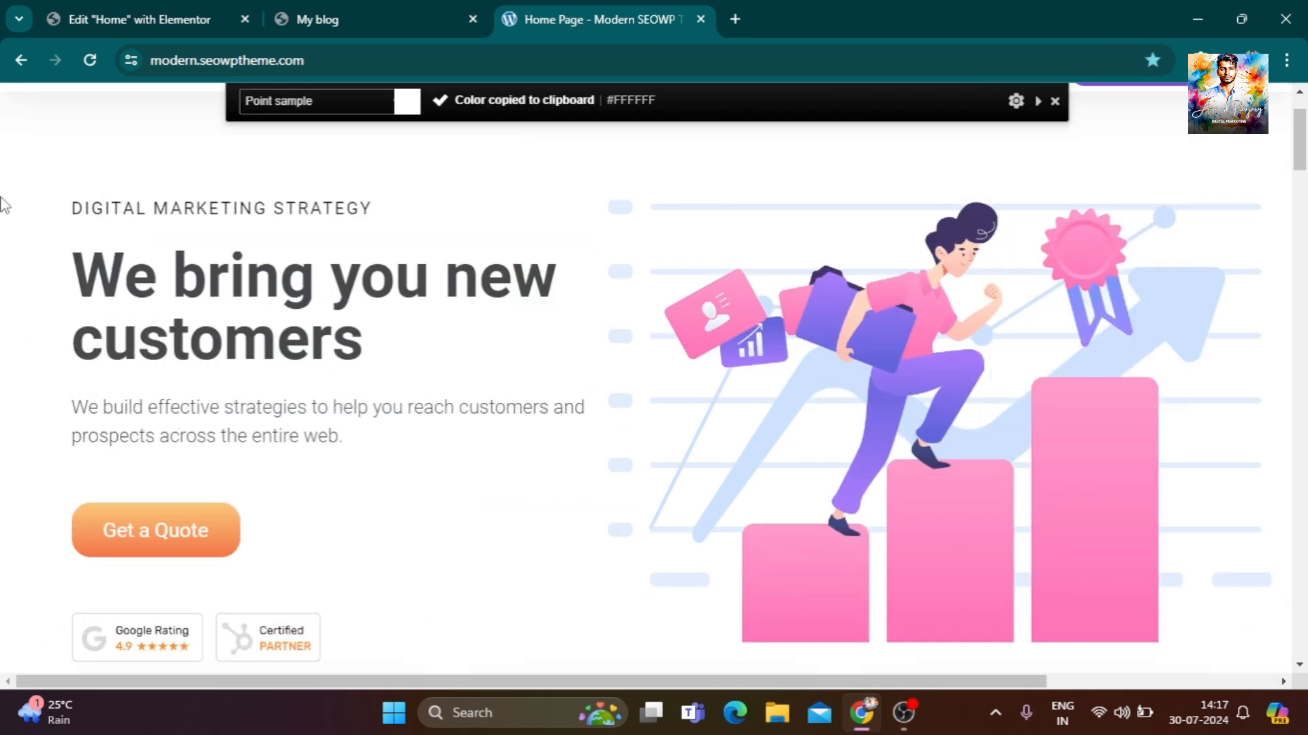
pyautogui.scroll(-1, 4, 204)
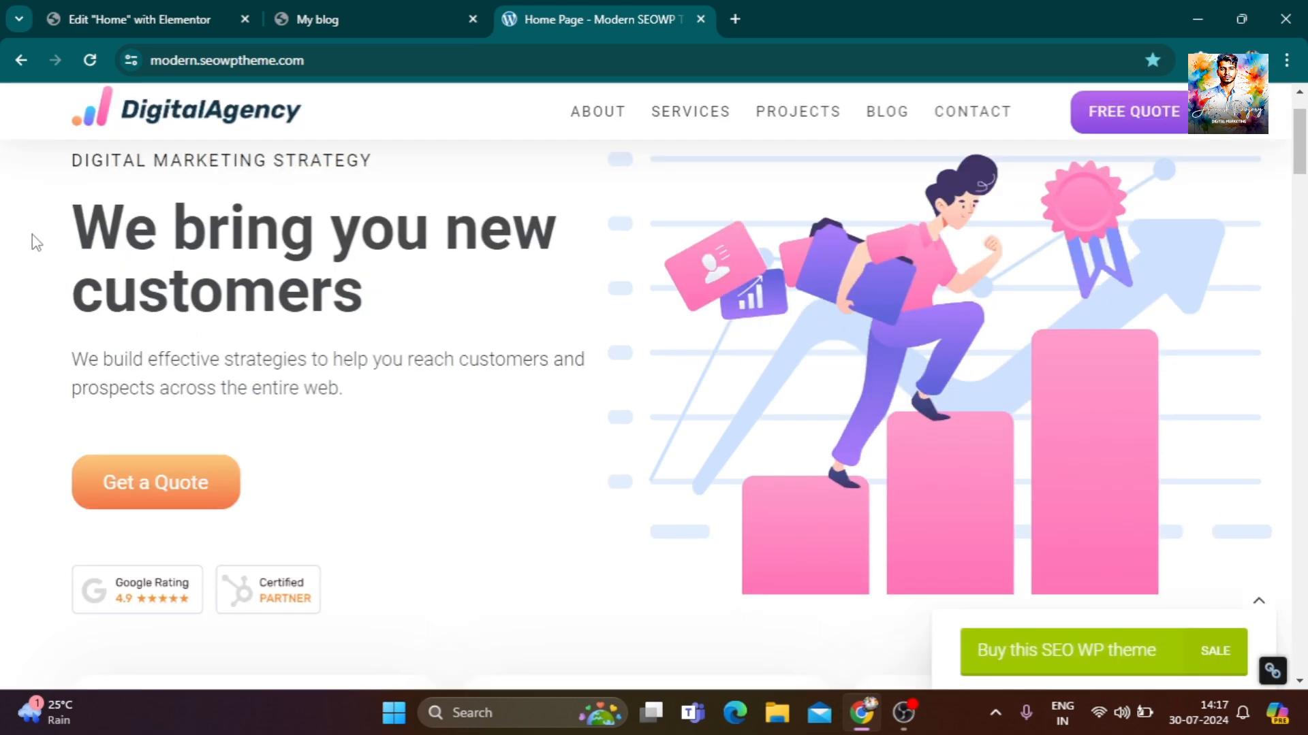
# Return to the Elementor editor and open the Home page's body background colour for editing in the page settings.
pyautogui.click(224, 11)
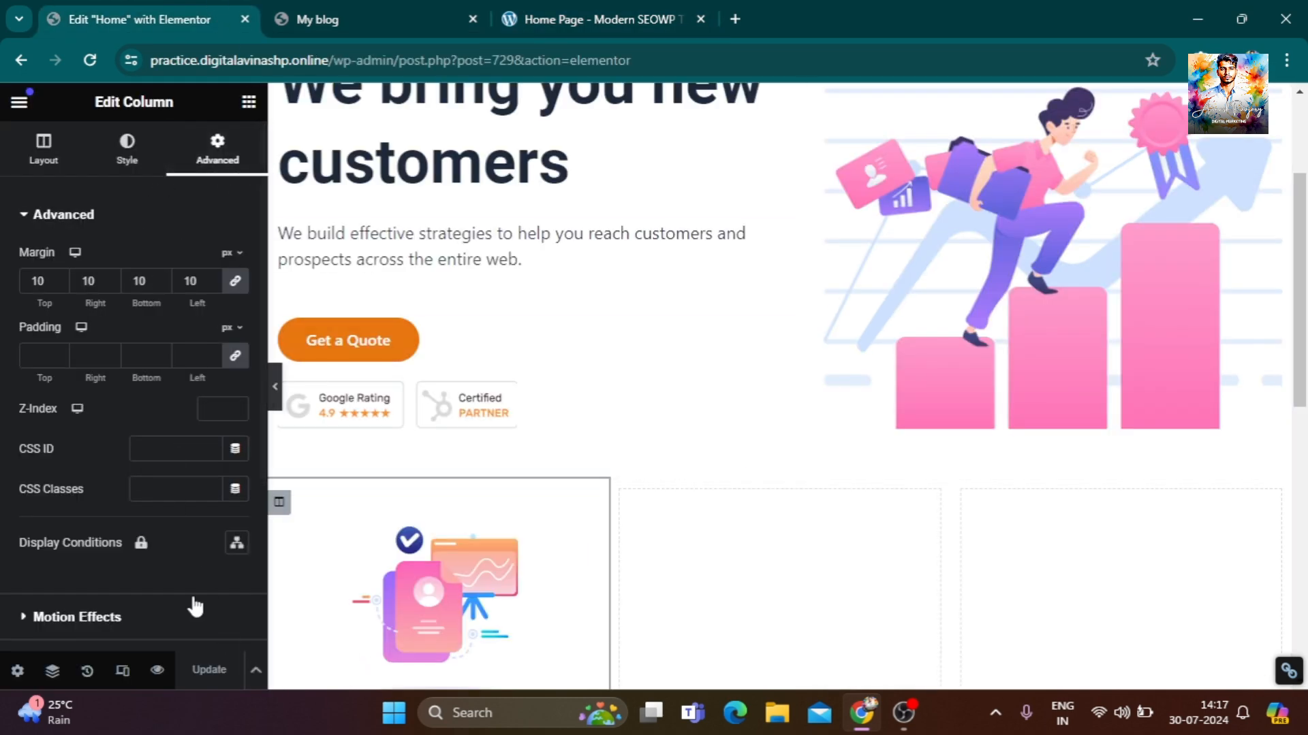
pyautogui.click(17, 675)
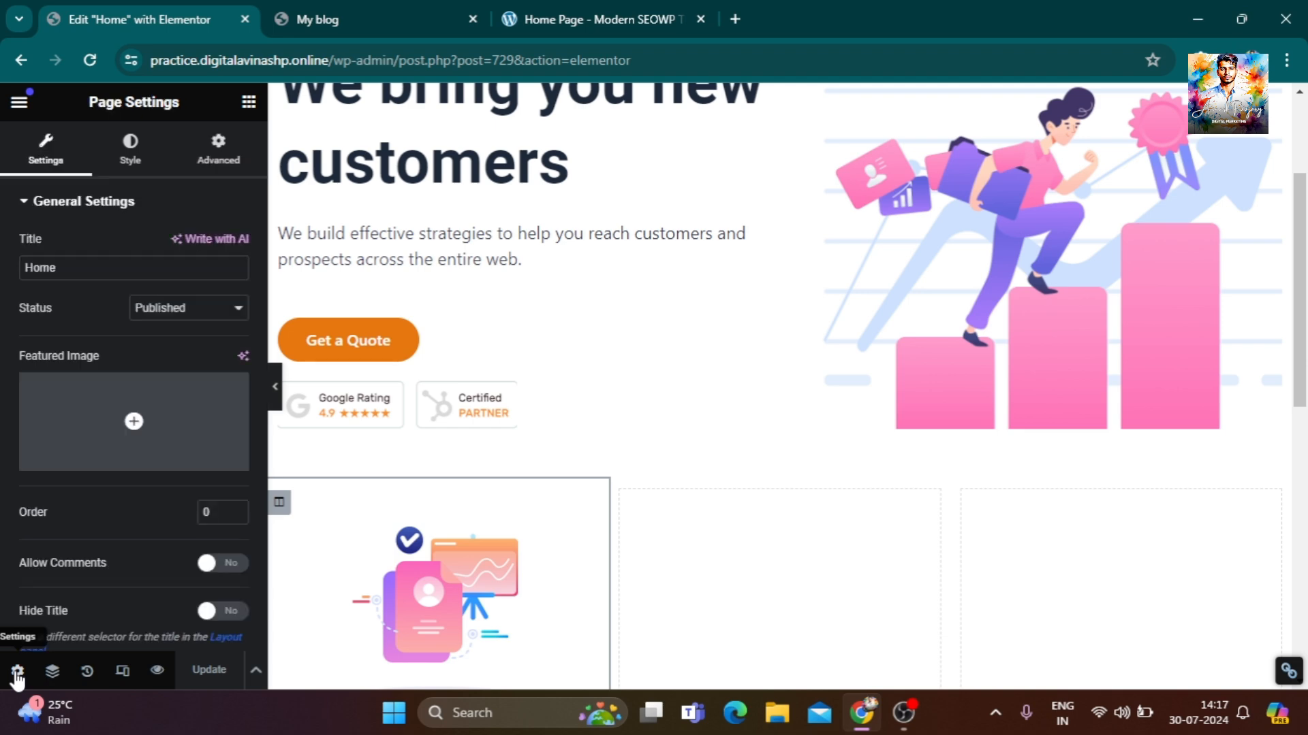
pyautogui.click(139, 160)
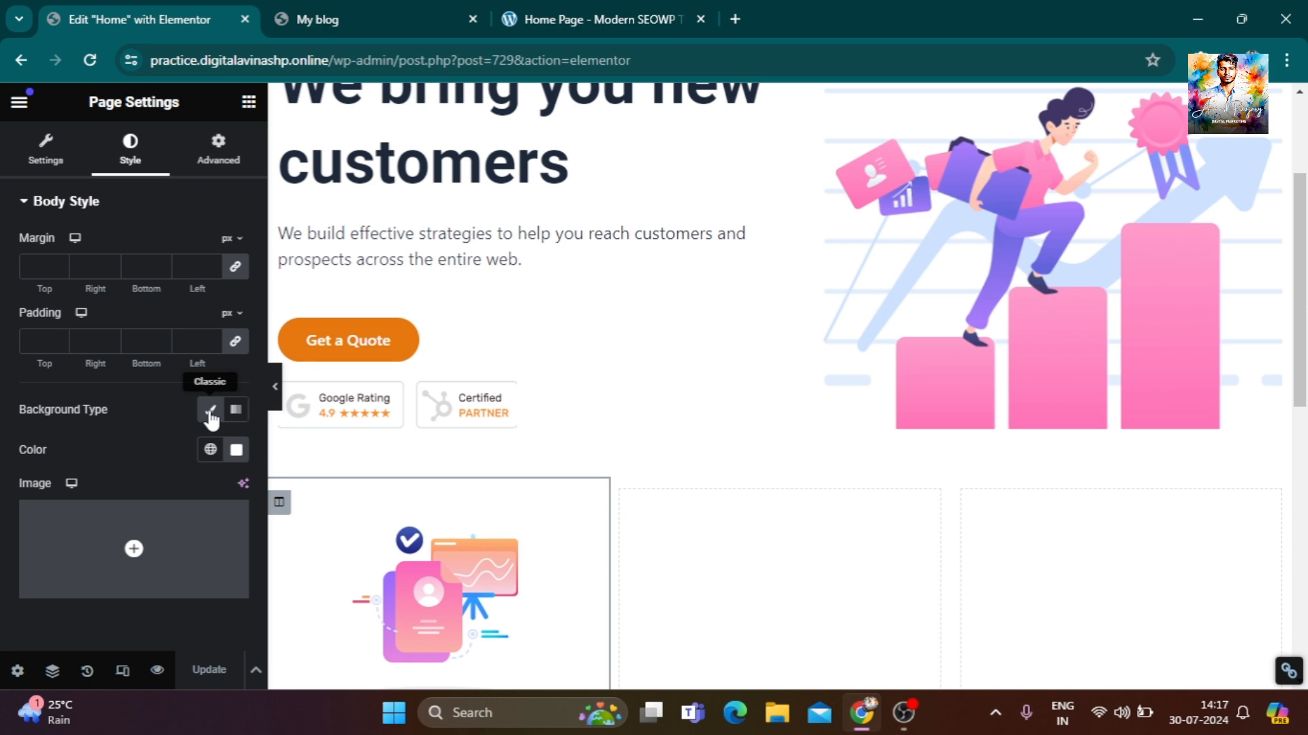
pyautogui.click(239, 455)
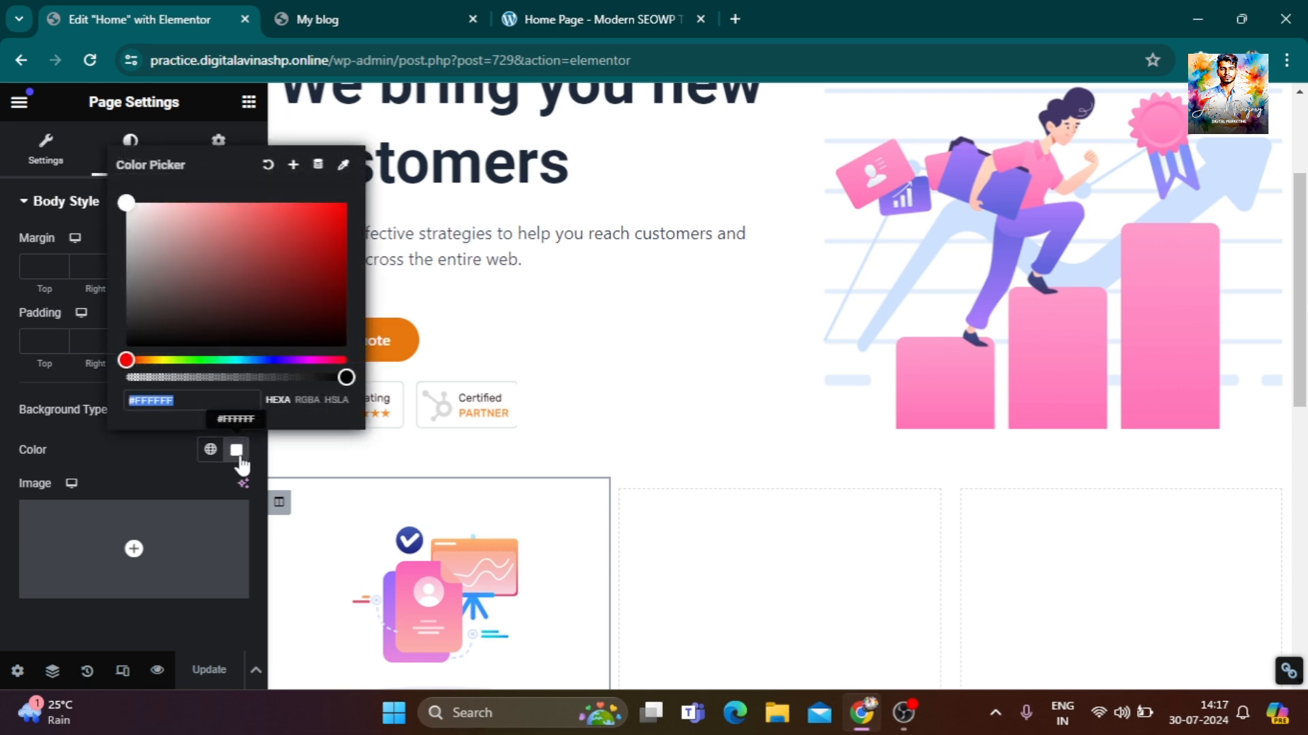
pyautogui.click(191, 408)
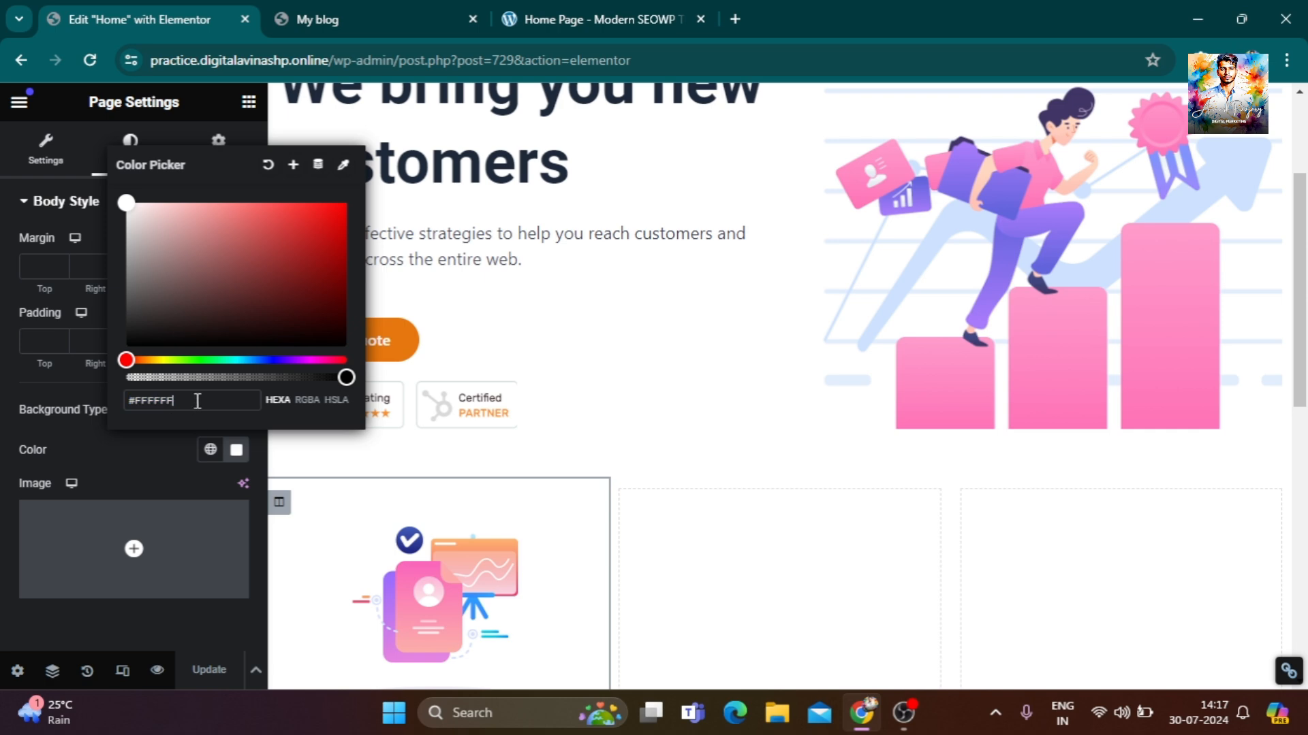
pyautogui.moveTo(198, 401); pyautogui.dragTo(123, 402)
# Sample the reference page's background colour beside the Google Rating and Certified Partner badges with ColorZilla.
pyautogui.click(599, 19)
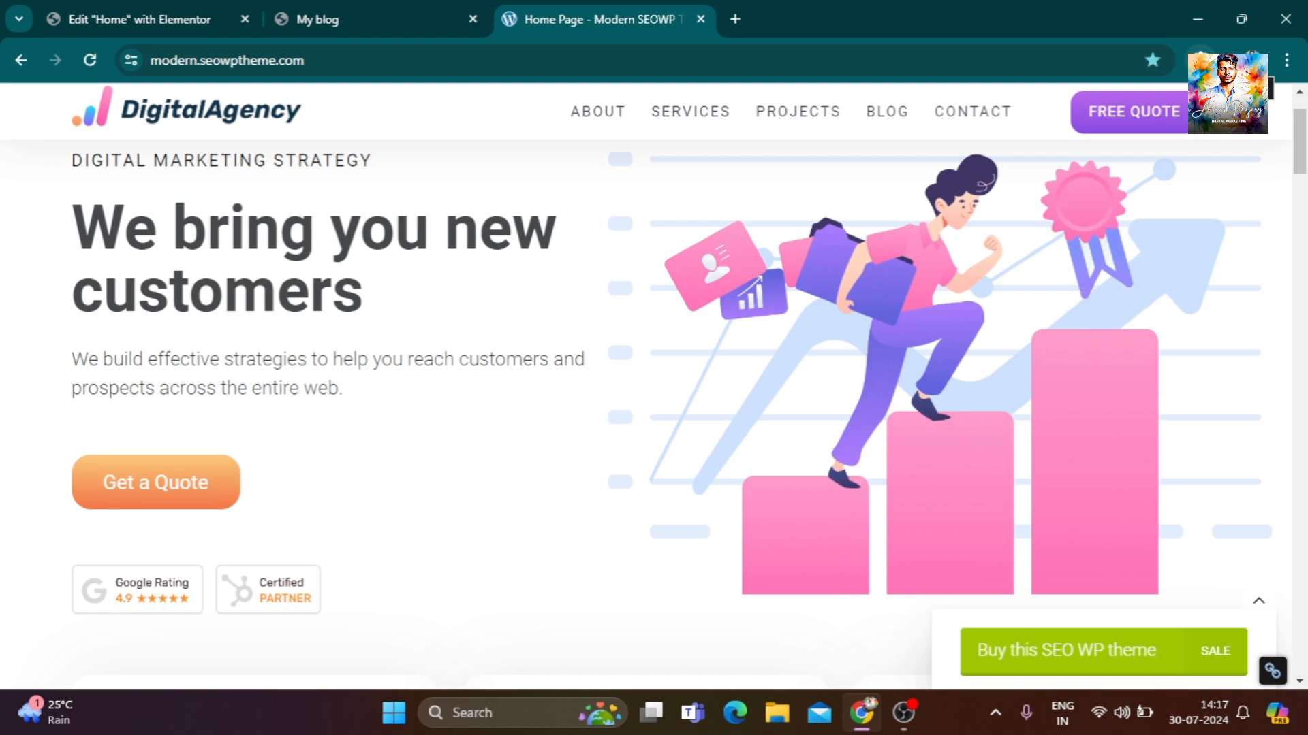
pyautogui.click(1201, 60)
pyautogui.click(1019, 246)
pyautogui.scroll(-1, 396, 478)
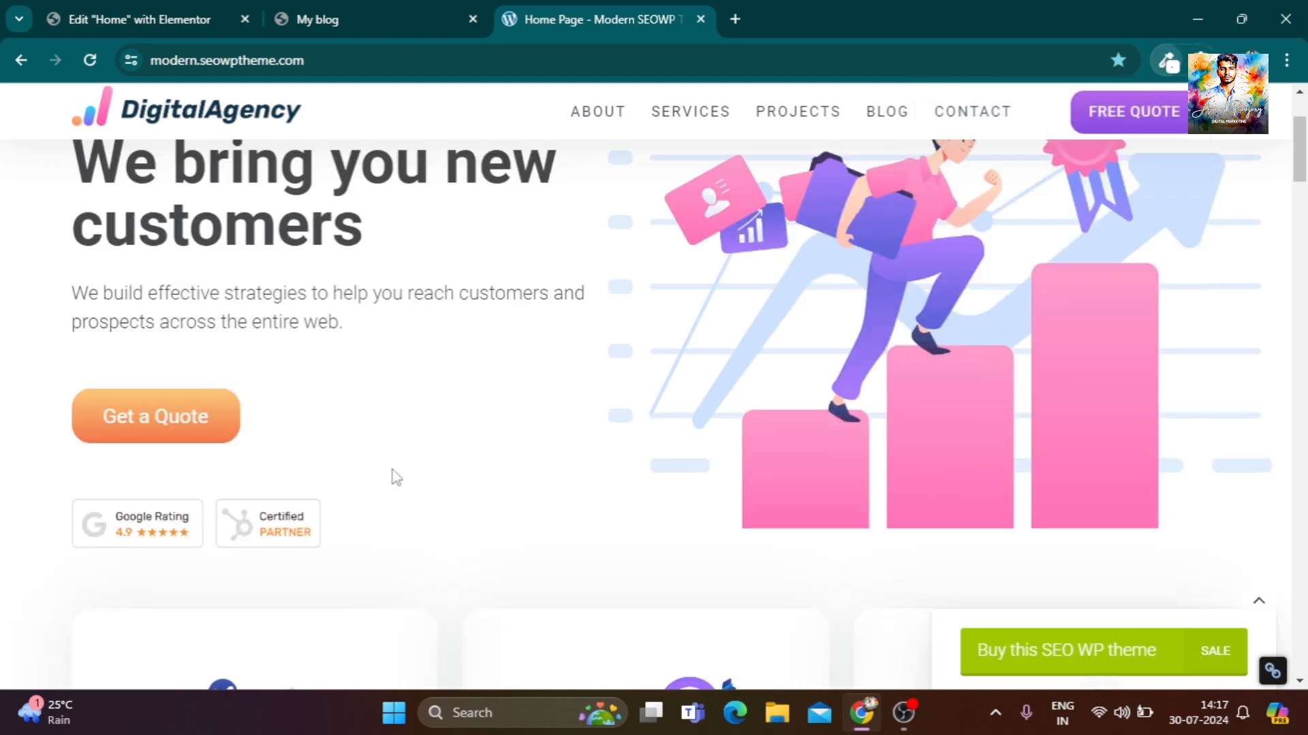
pyautogui.scroll(-3, 397, 478)
pyautogui.click(489, 334)
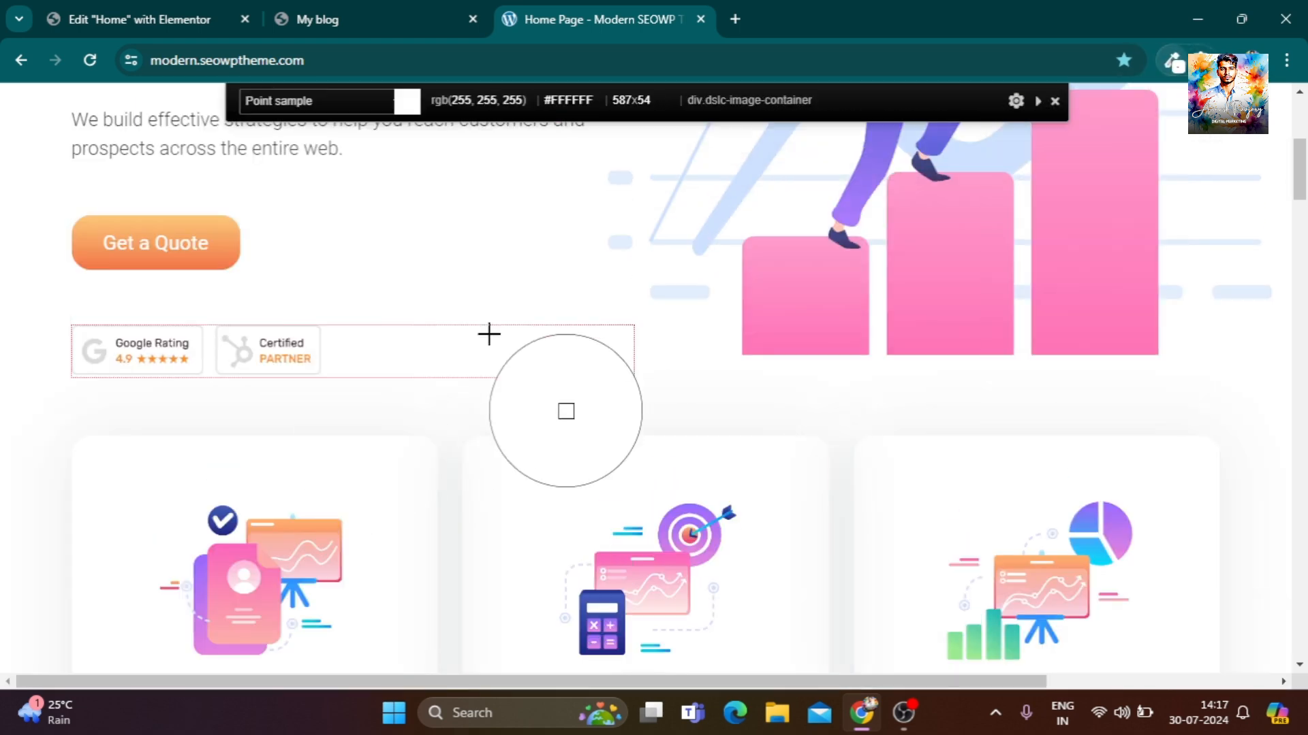
pyautogui.click(368, 344)
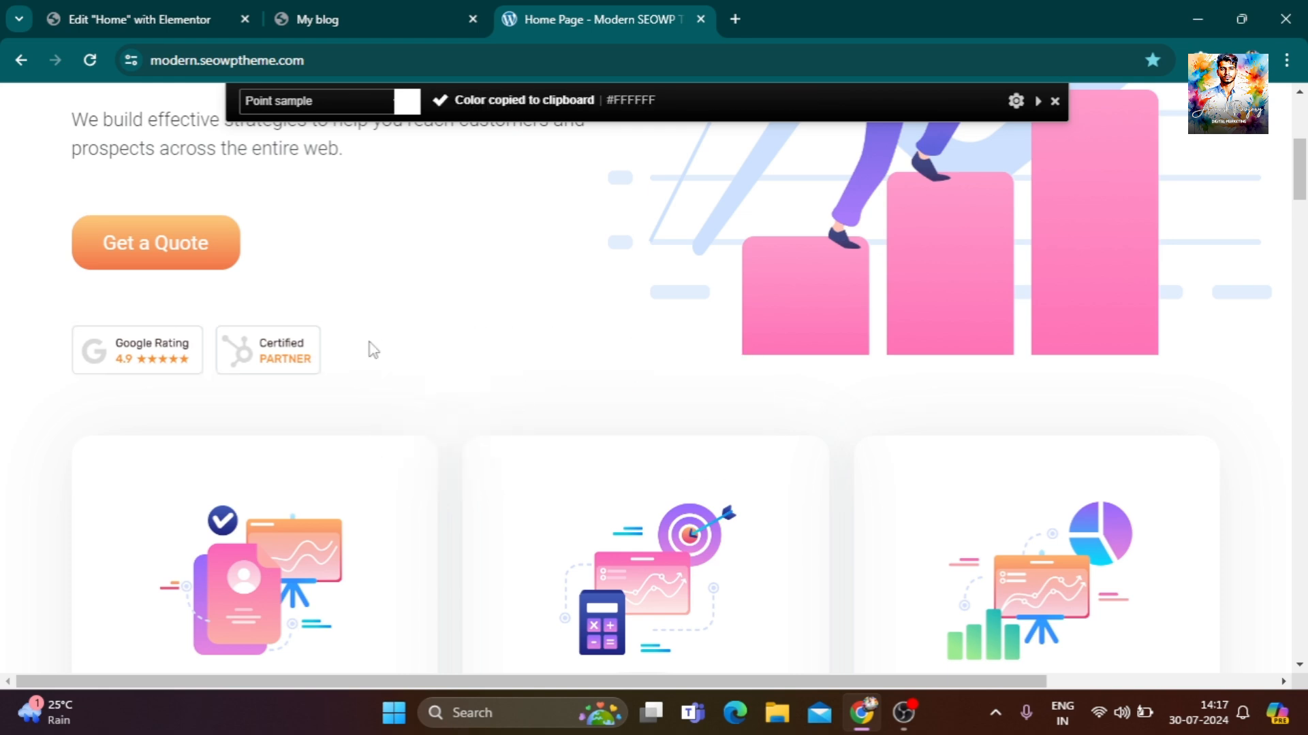
pyautogui.scroll(-1, 239, 417)
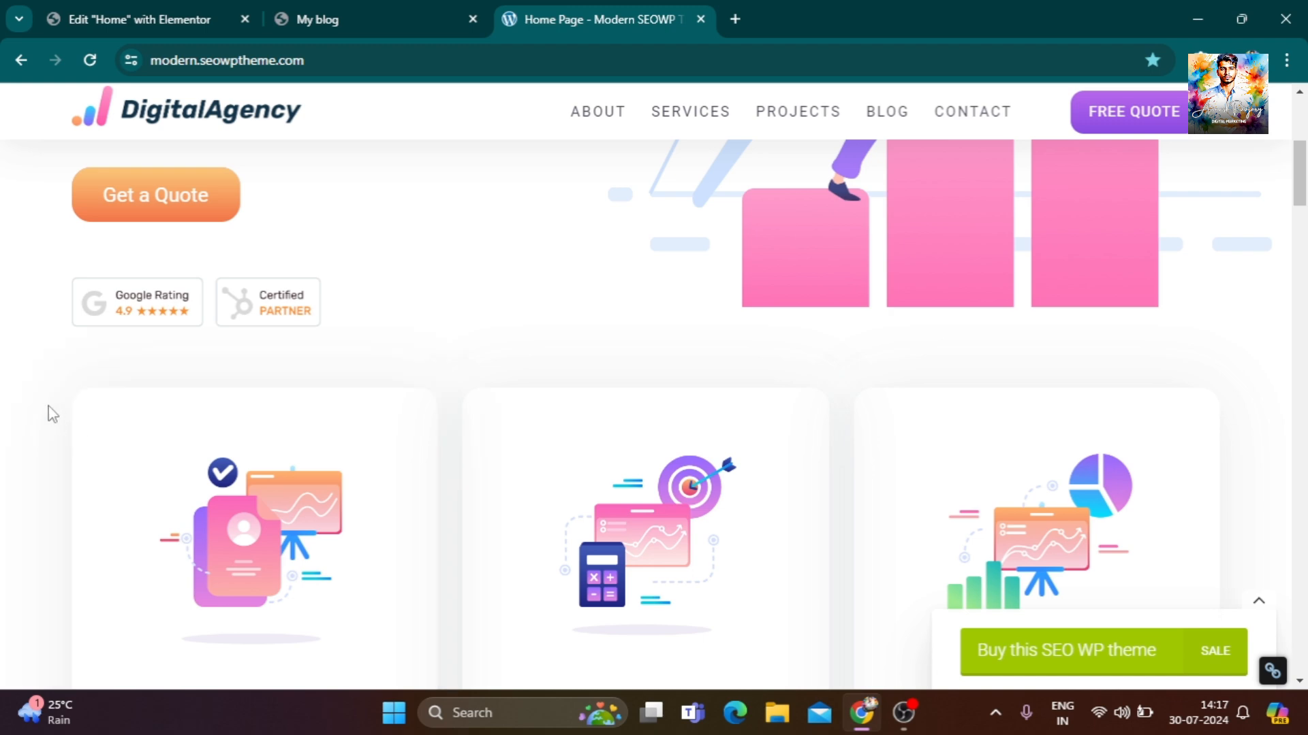
# Copy the background colour #FCFCFC from just below the service cards on the reference page with ColorZilla.
pyautogui.click(1200, 60)
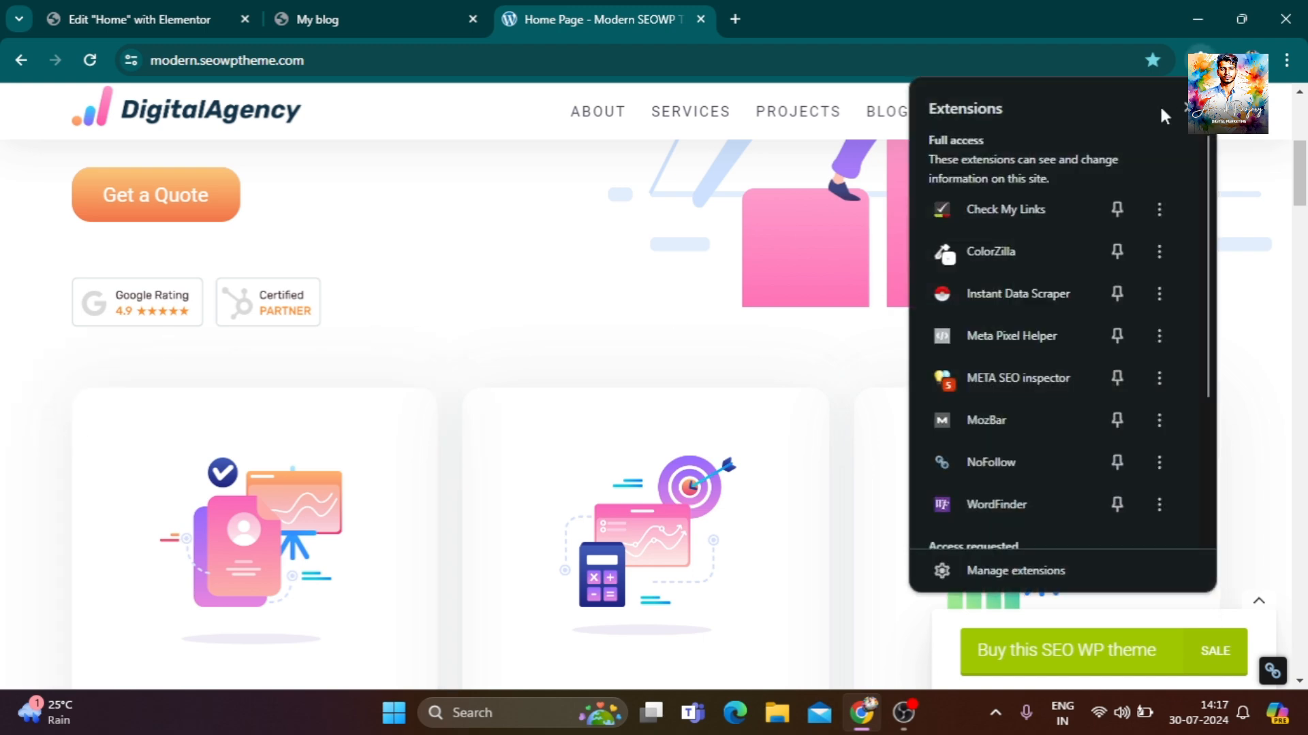
pyautogui.click(1004, 248)
pyautogui.scroll(-7, 165, 553)
pyautogui.scroll(-4, 164, 553)
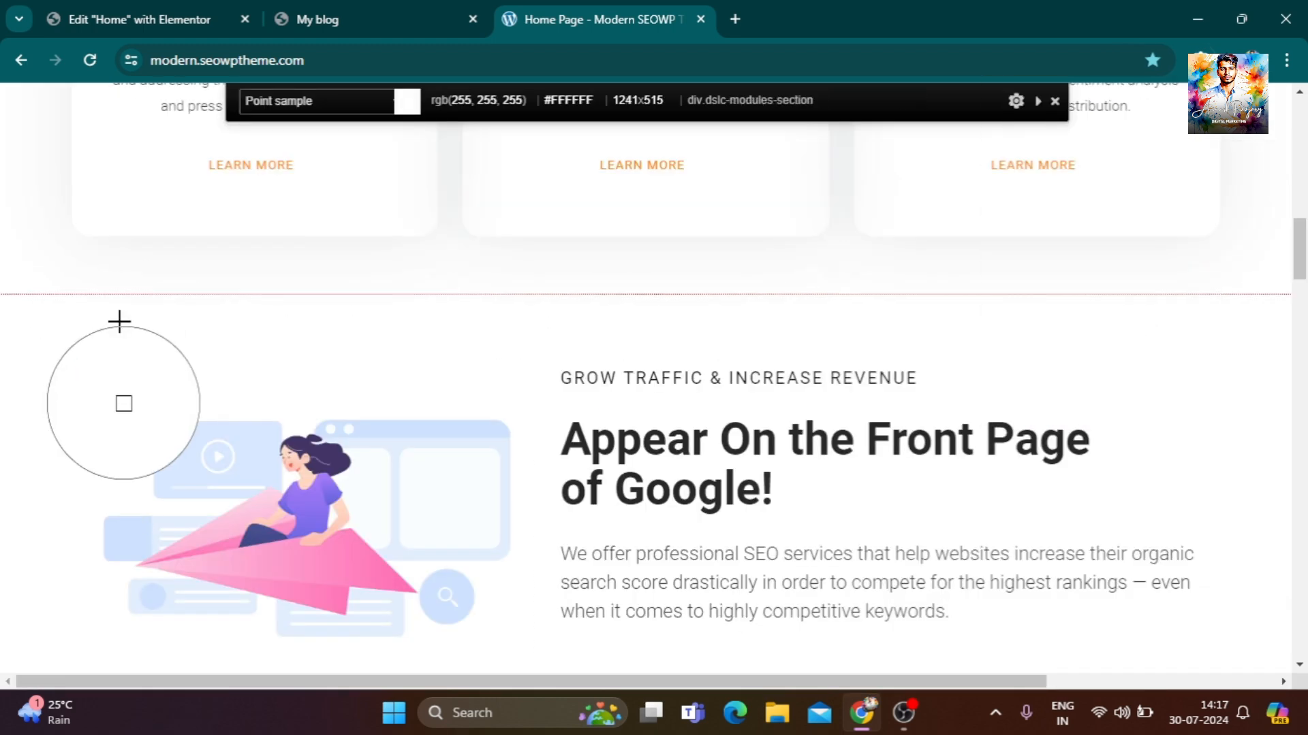
pyautogui.click(339, 271)
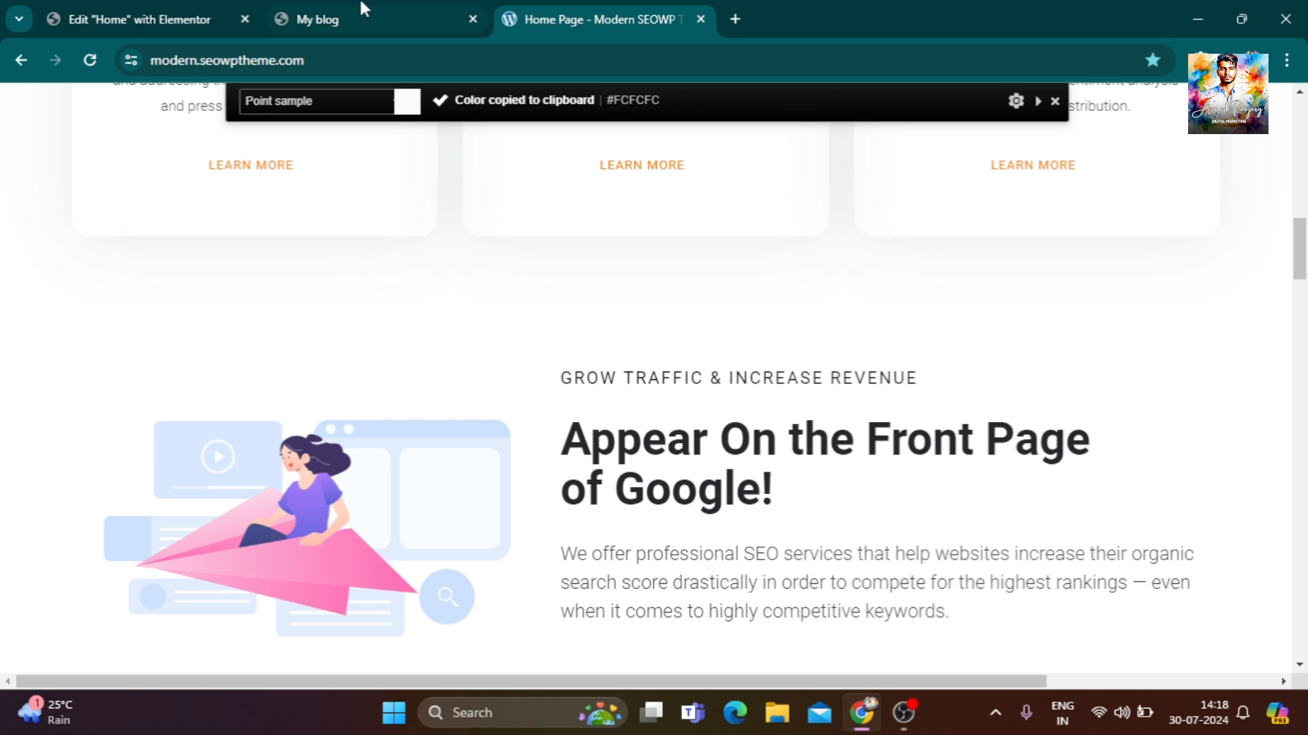
# Set the Home page's body background colour to #FCFCFC in Elementor and update the page.
pyautogui.click(170, 15)
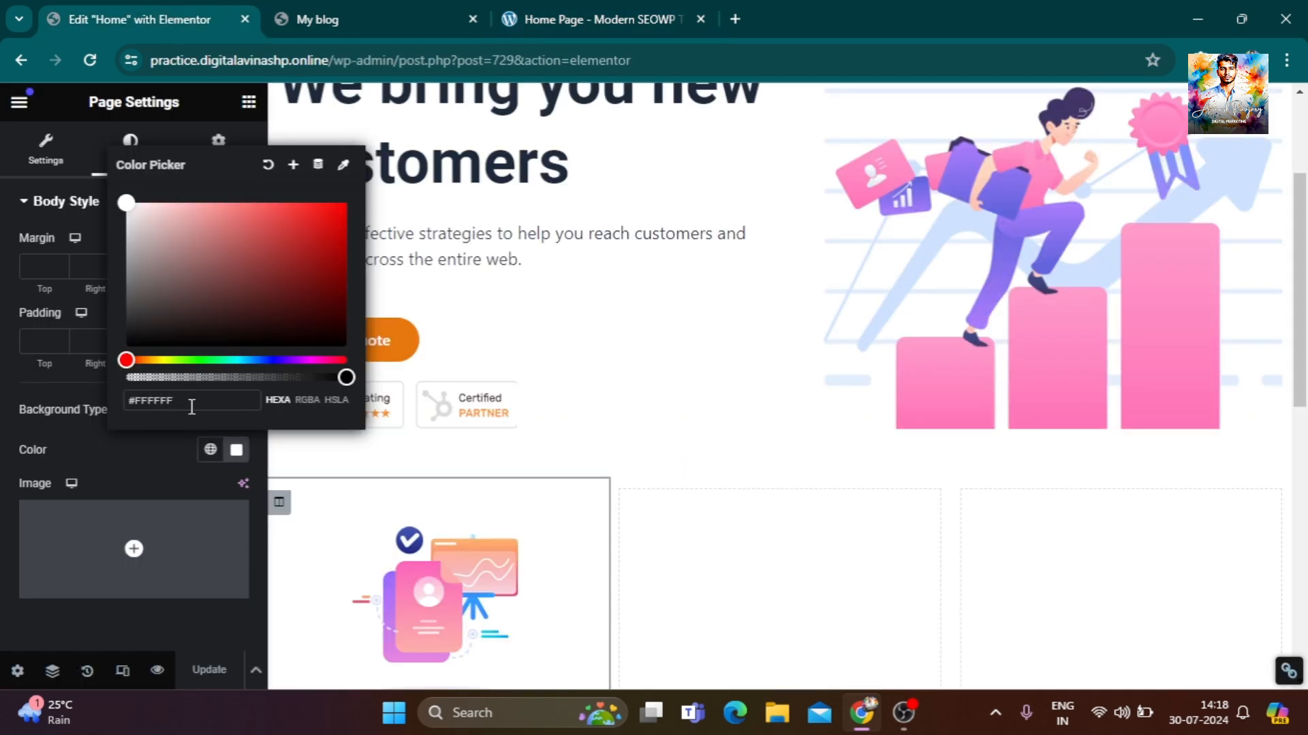
pyautogui.moveTo(178, 403); pyautogui.dragTo(72, 392)
pyautogui.hotkey('ctrl', 'v')
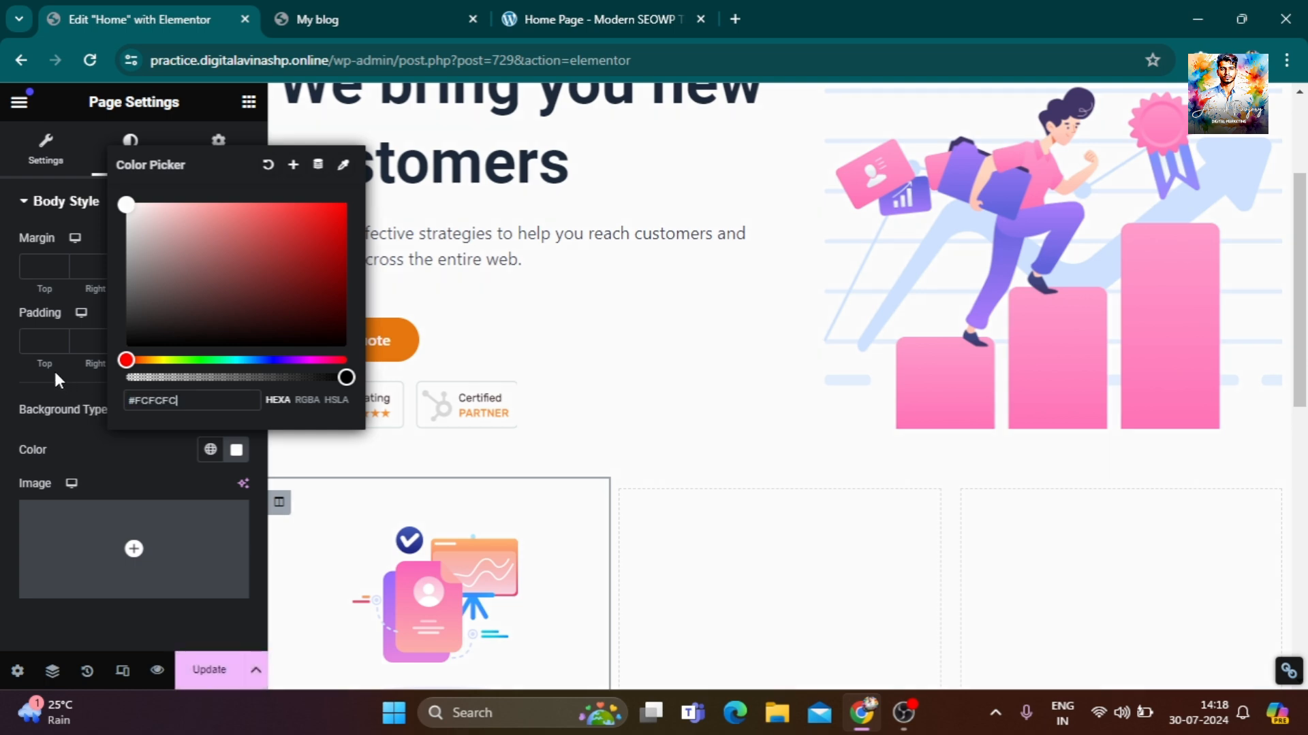
pyautogui.click(221, 672)
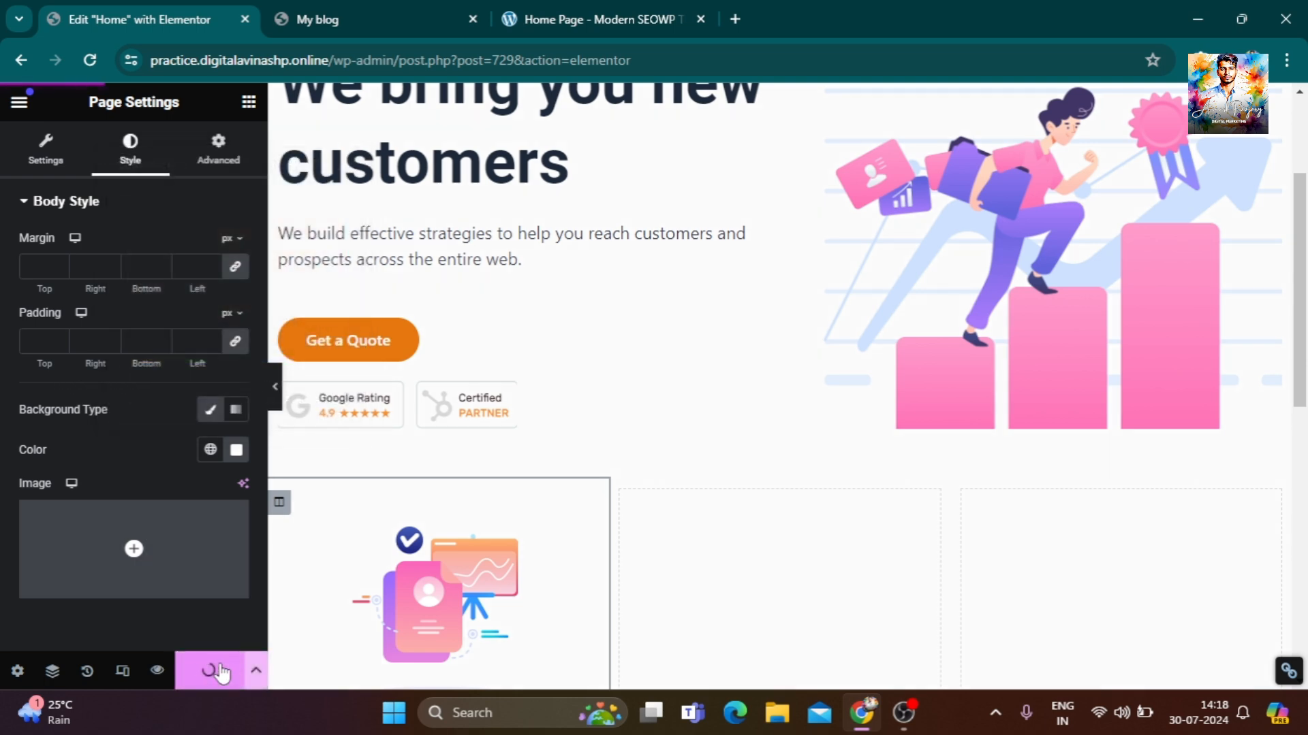
# Examine the new page background without the editing panel, compare it with the reference page, and restore the panel.
pyautogui.click(277, 390)
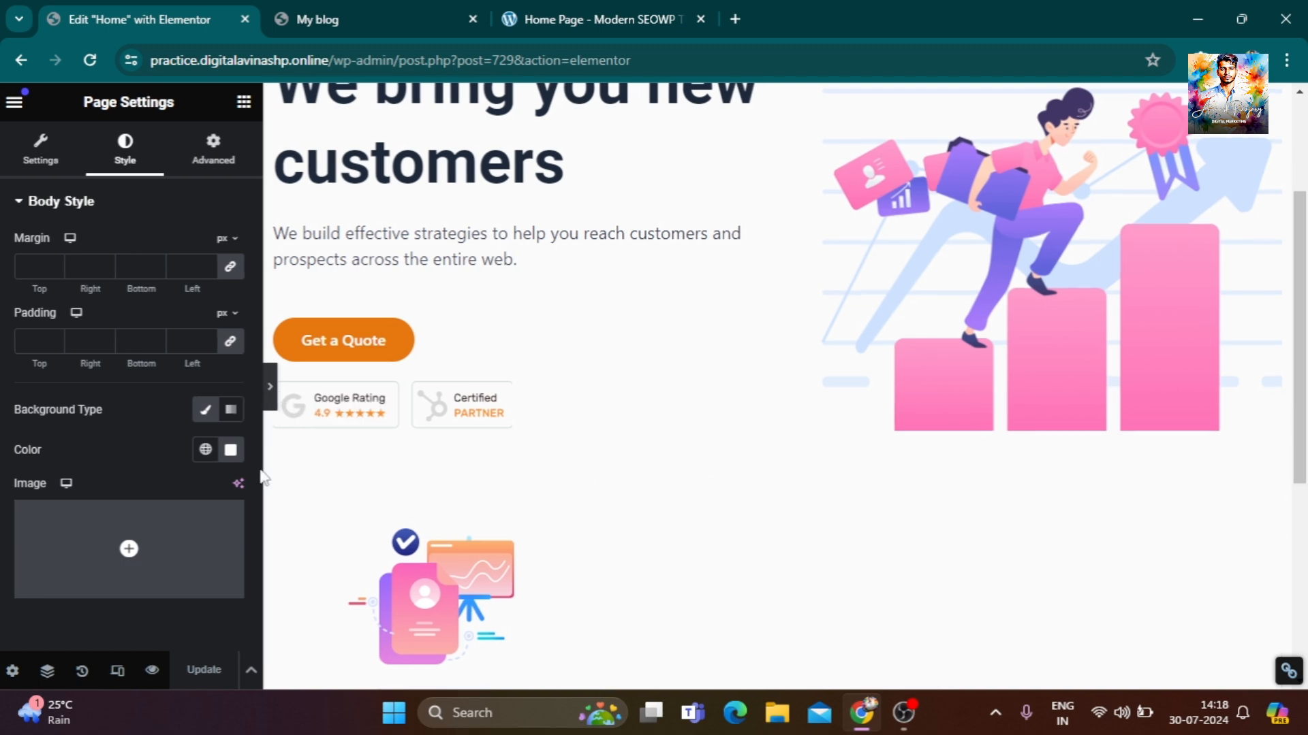
pyautogui.scroll(3, 1017, 462)
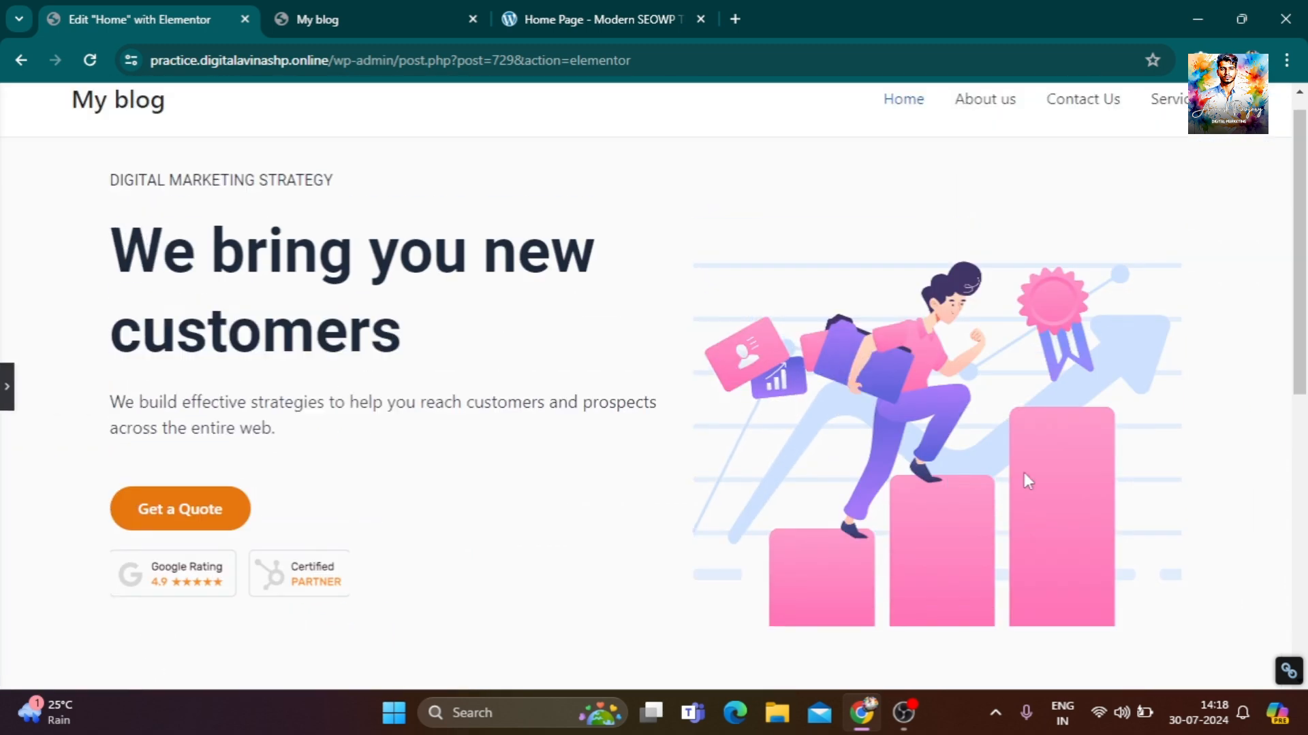
pyautogui.click(633, 14)
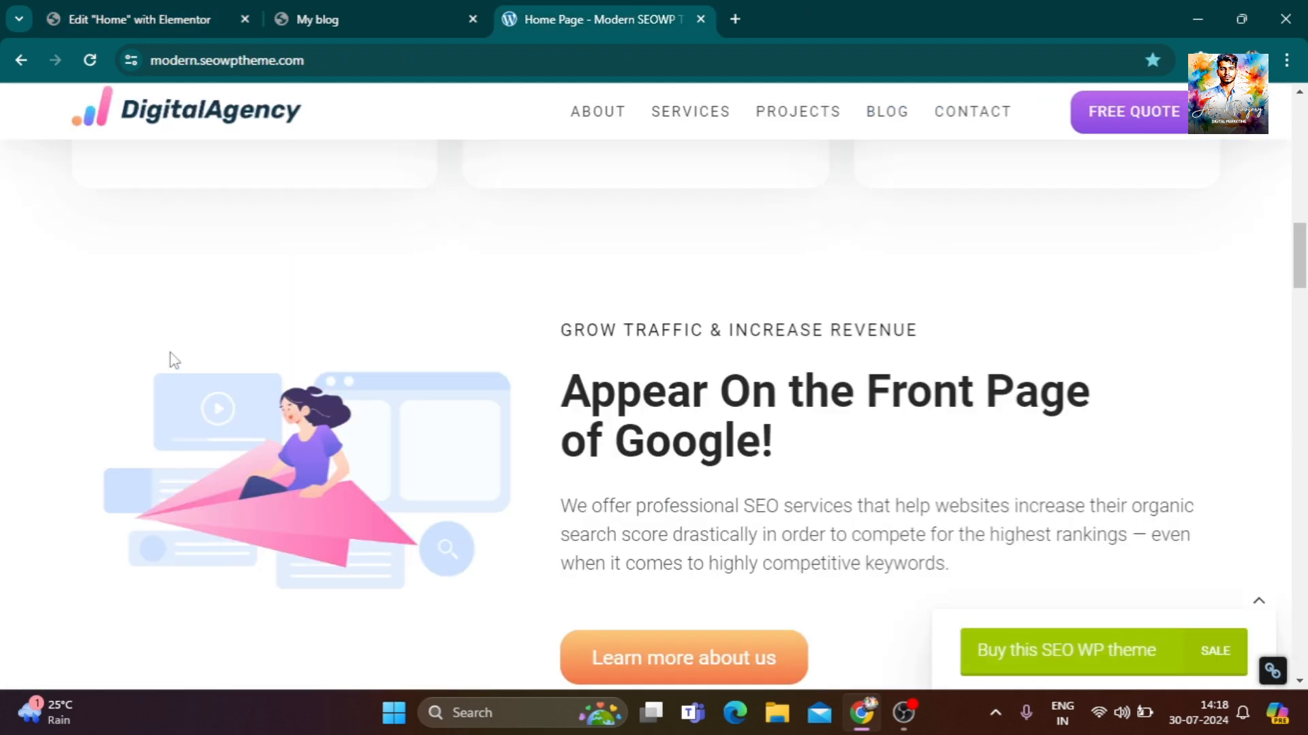
pyautogui.click(183, 10)
pyautogui.scroll(-4, 500, 511)
pyautogui.scroll(-4, 501, 511)
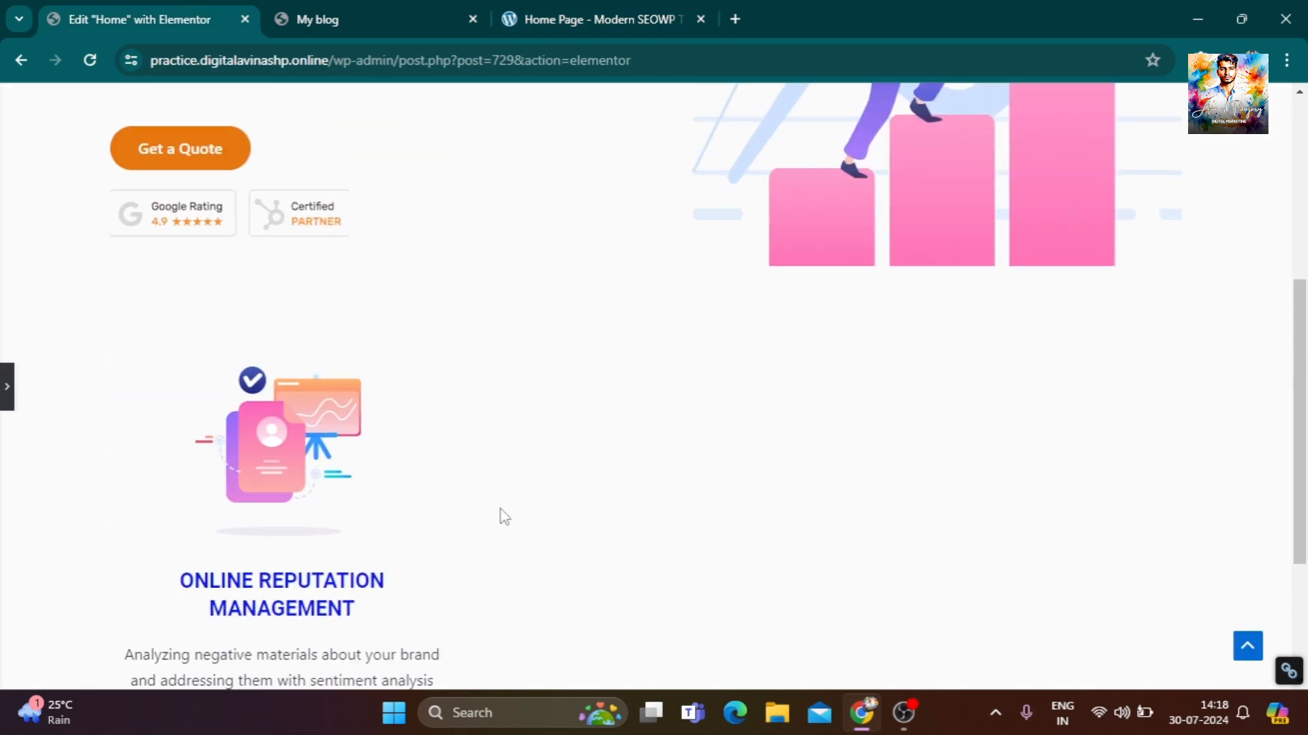
pyautogui.scroll(6, 317, 451)
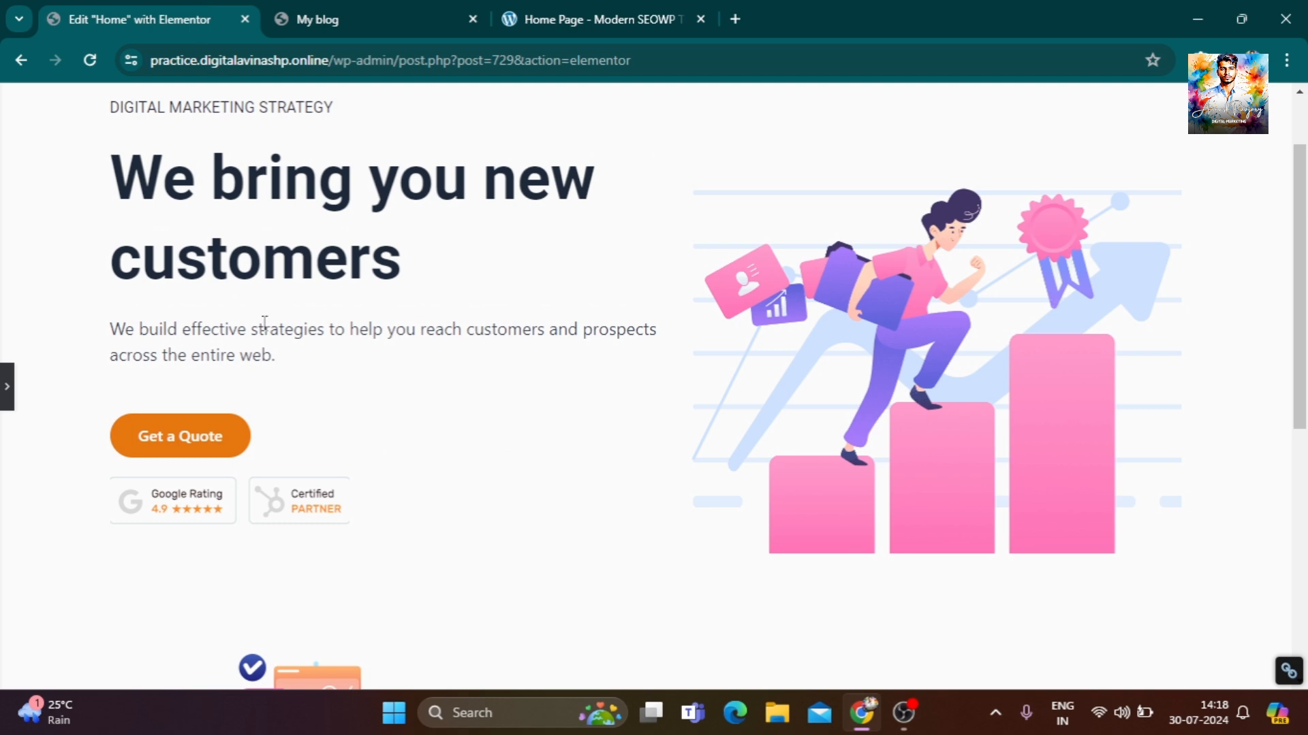
pyautogui.click(7, 378)
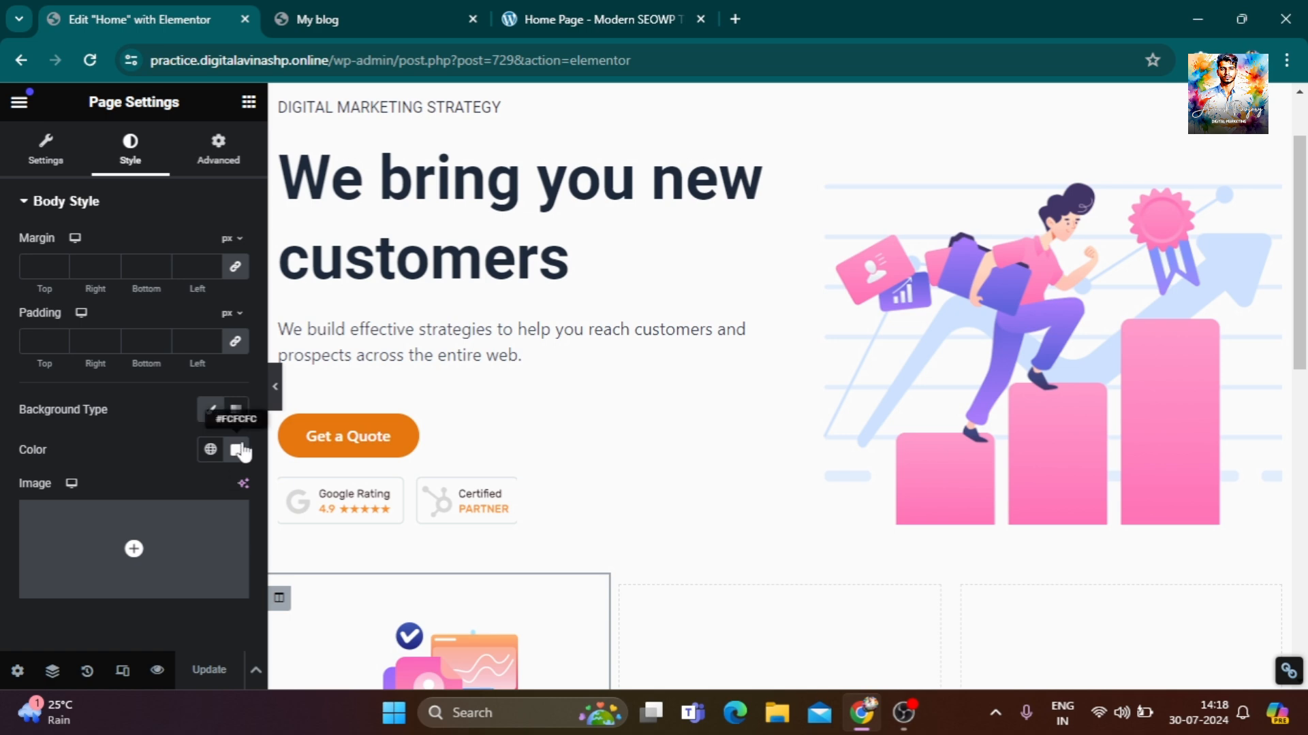
# Sample the reference page's background colour below the paper-plane illustration, above the purple section, with ColorZilla.
pyautogui.click(592, 14)
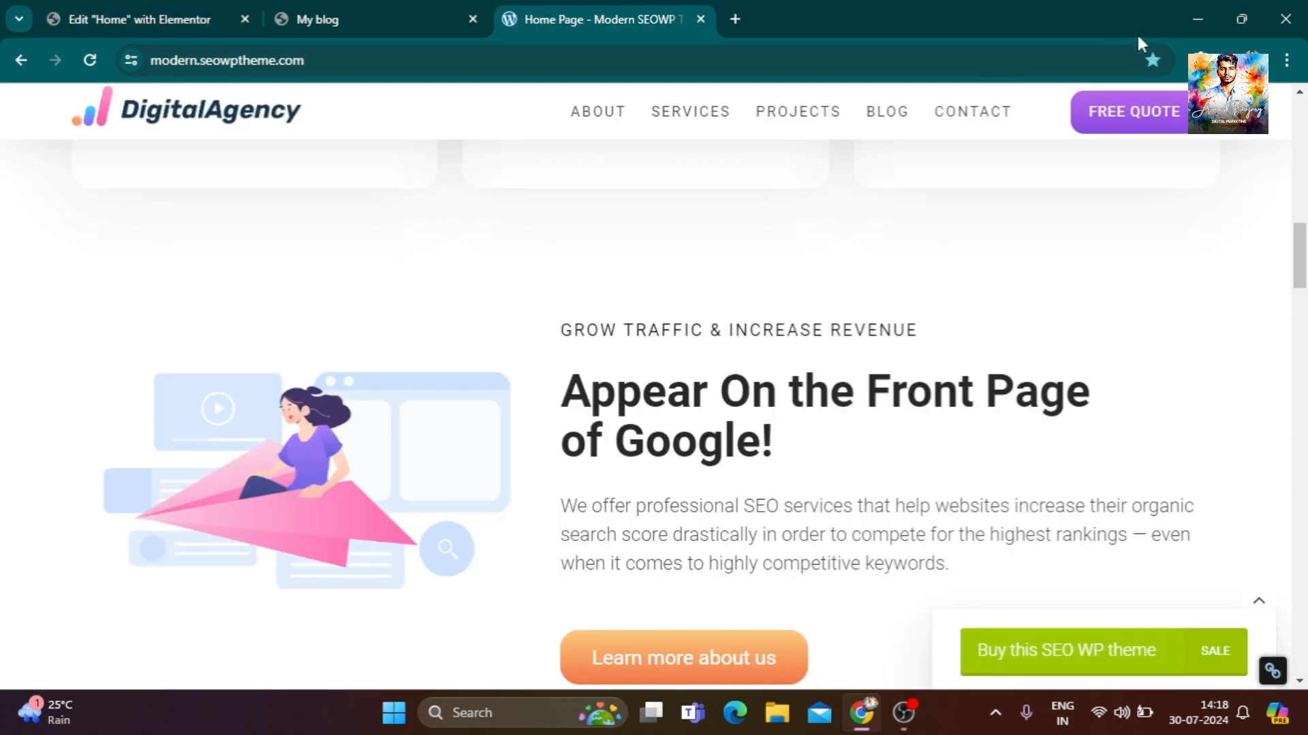
pyautogui.click(1202, 60)
pyautogui.click(1028, 245)
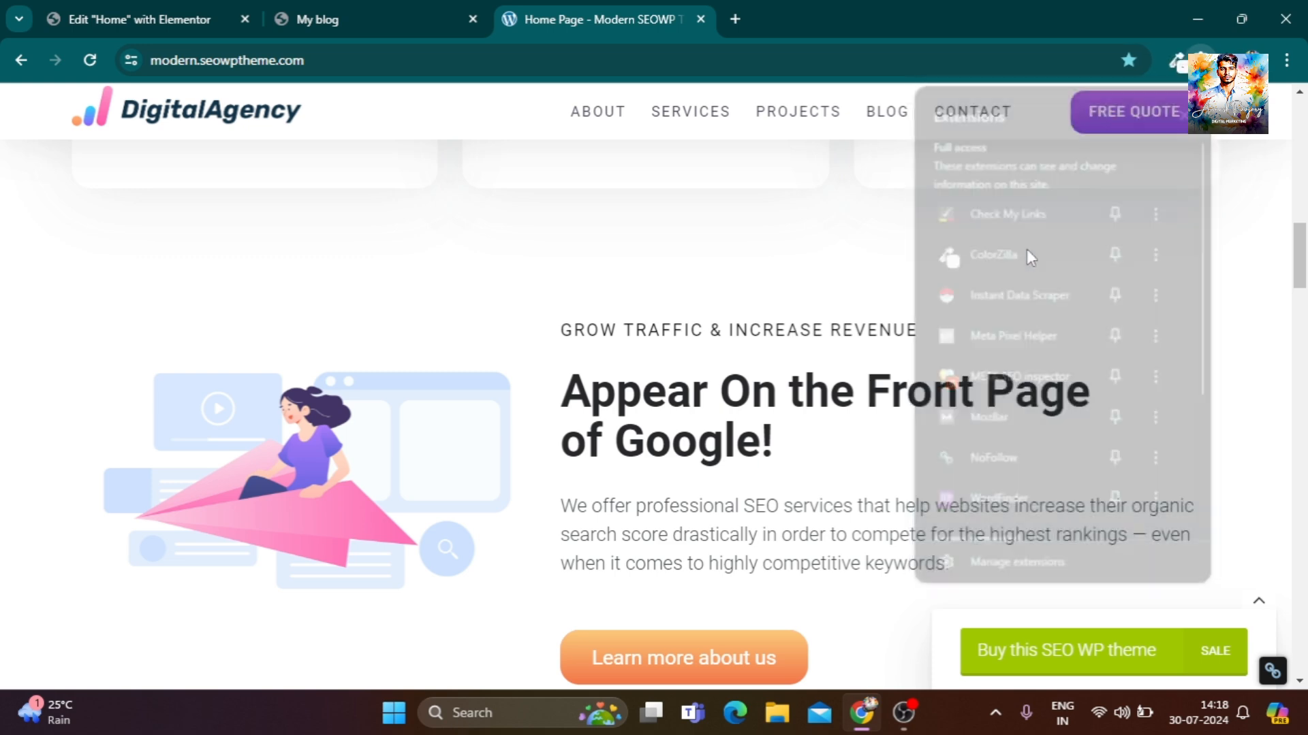
pyautogui.scroll(-8, 774, 540)
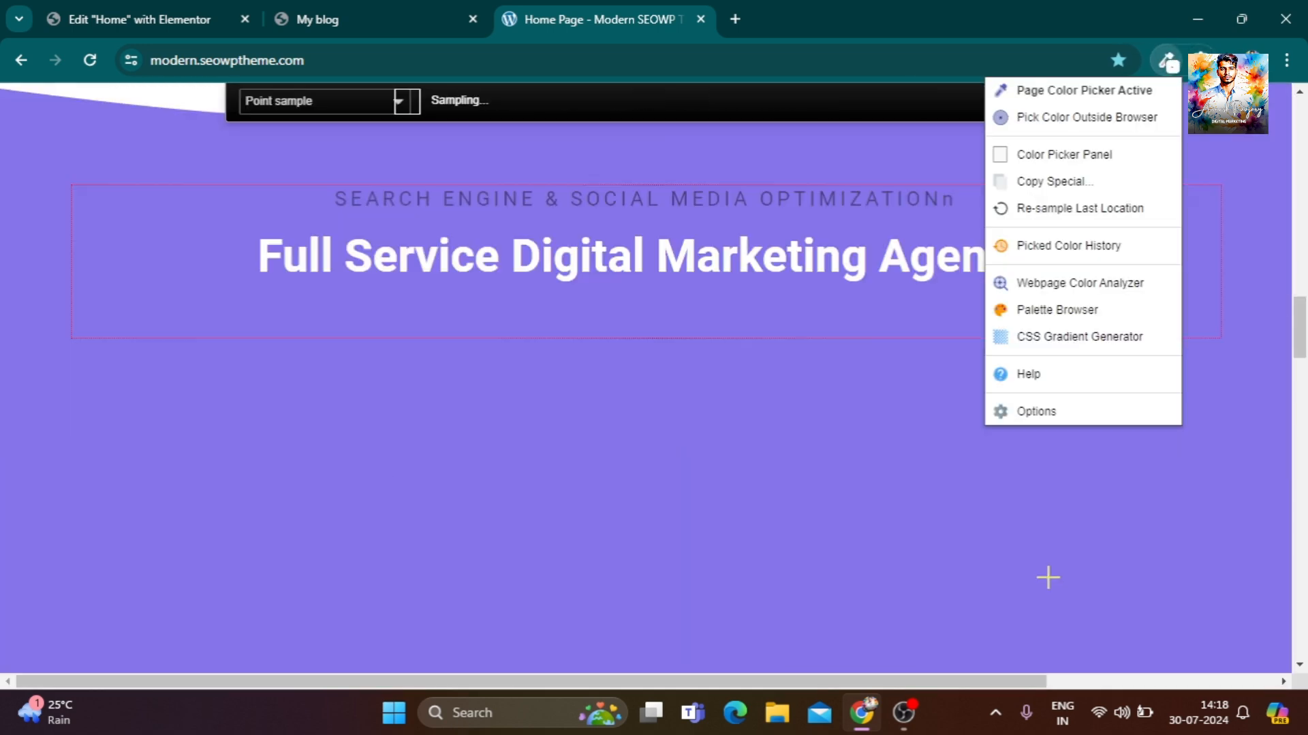
pyautogui.scroll(3, 616, 514)
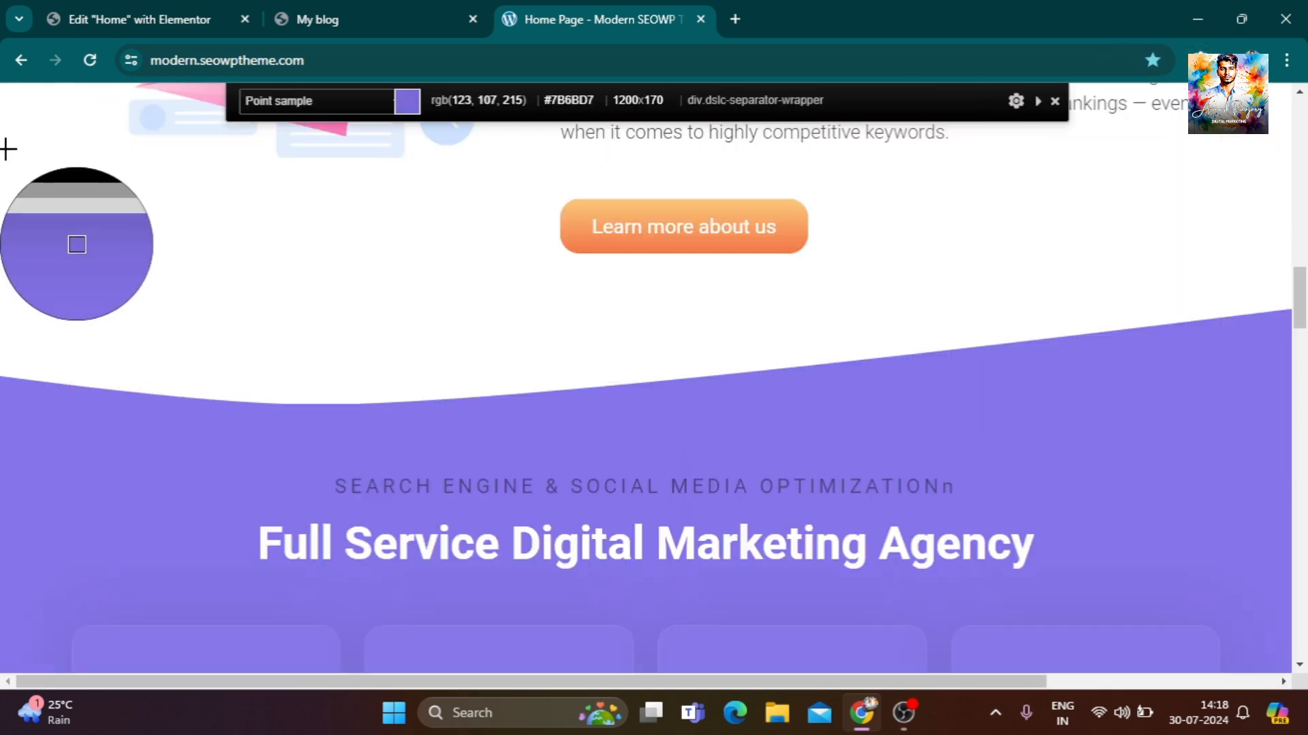
pyautogui.scroll(3, 246, 298)
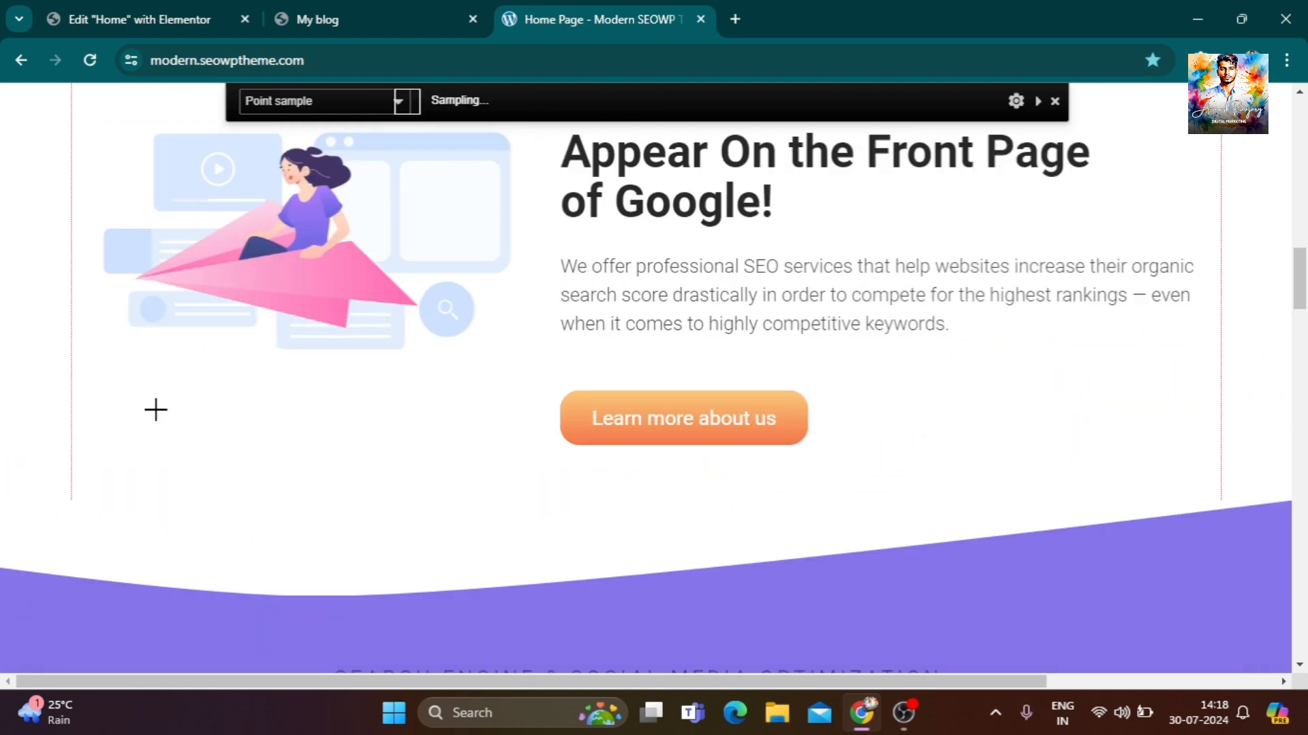
pyautogui.click(276, 406)
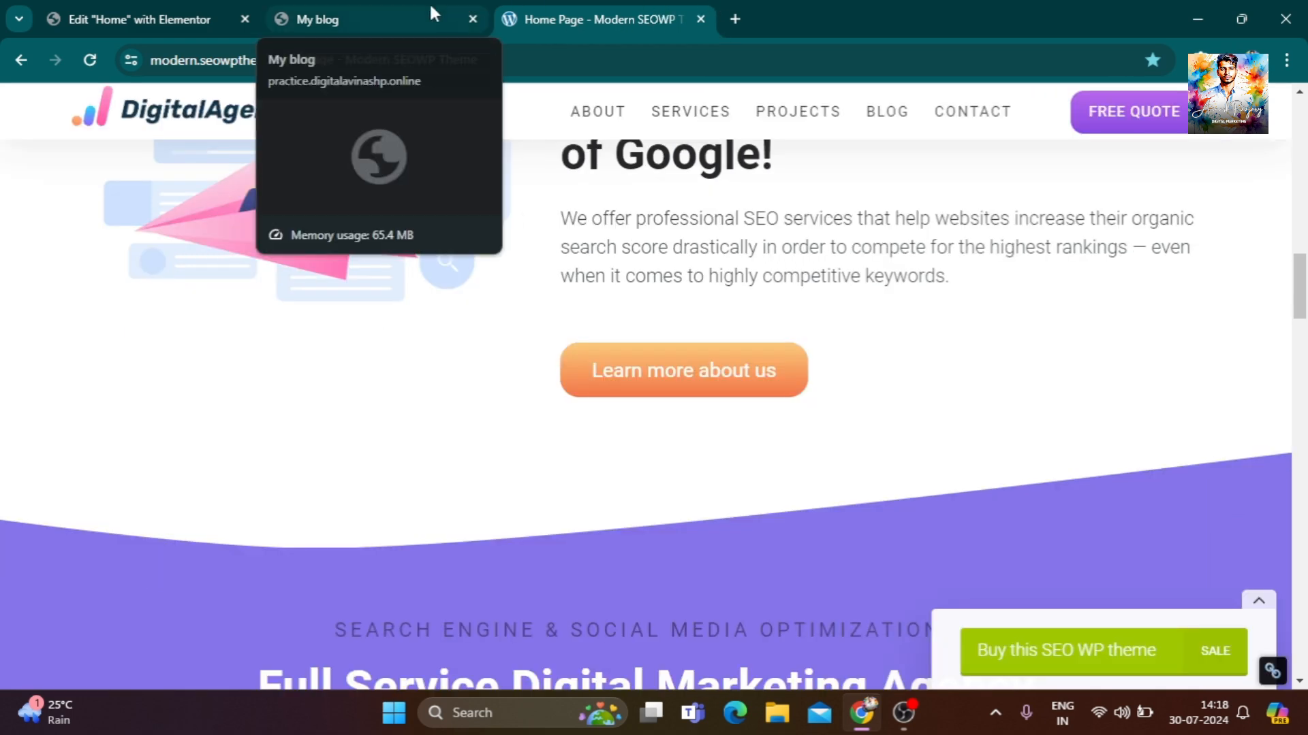
# Set the Home page's body background colour to #FFFFFF in Elementor and update the page.
pyautogui.click(238, 10)
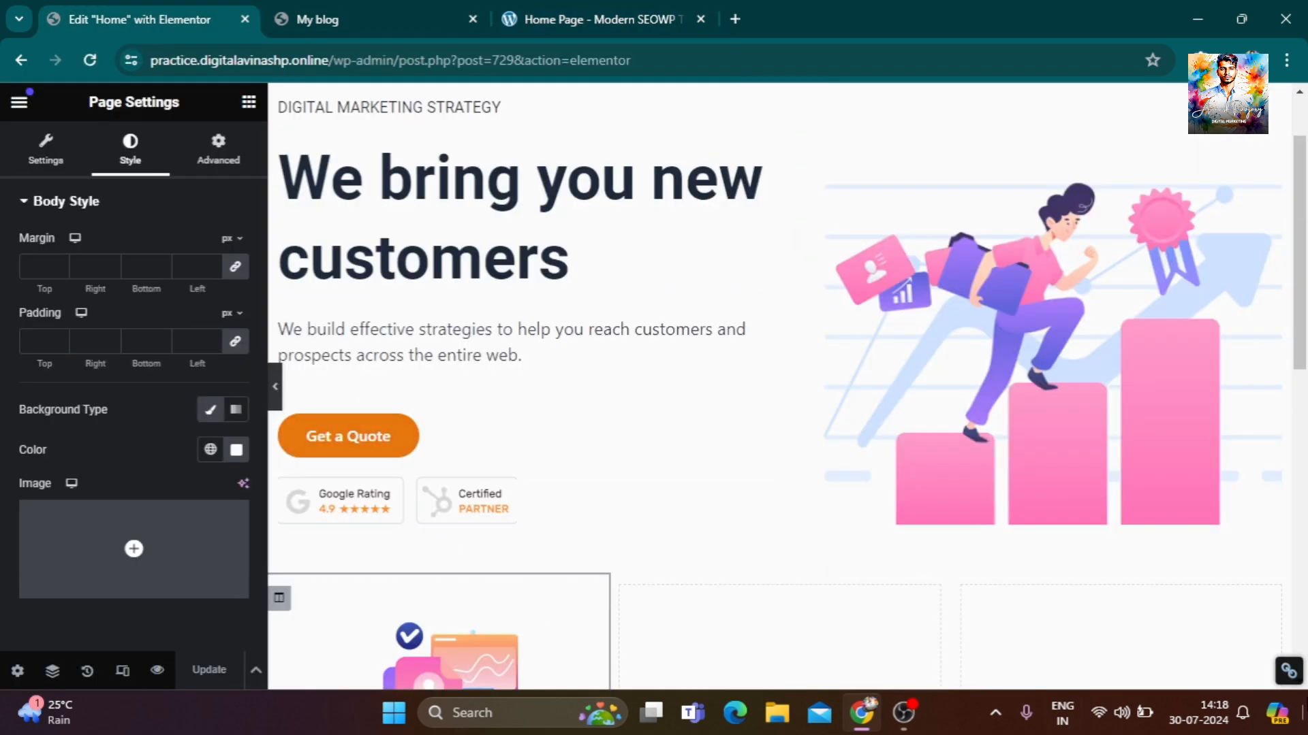
pyautogui.click(237, 449)
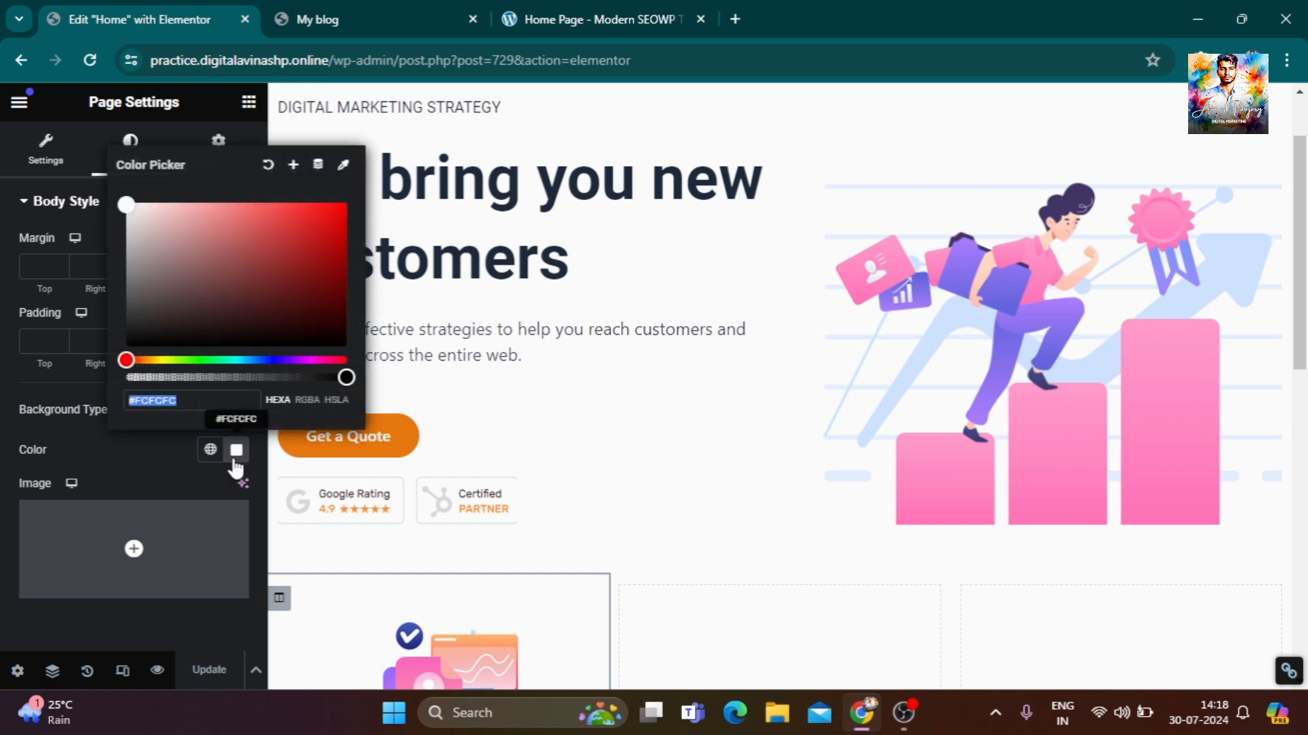
pyautogui.hotkey('ctrl', 'v')
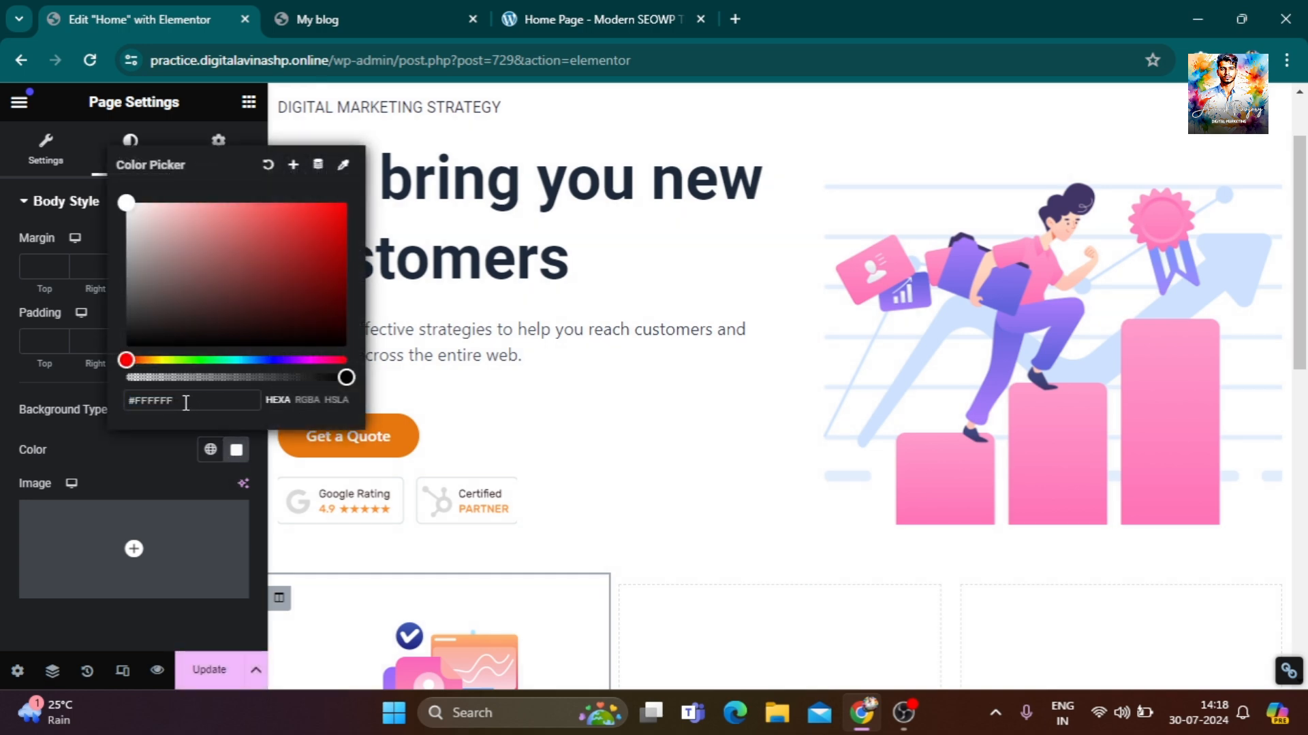
pyautogui.click(209, 669)
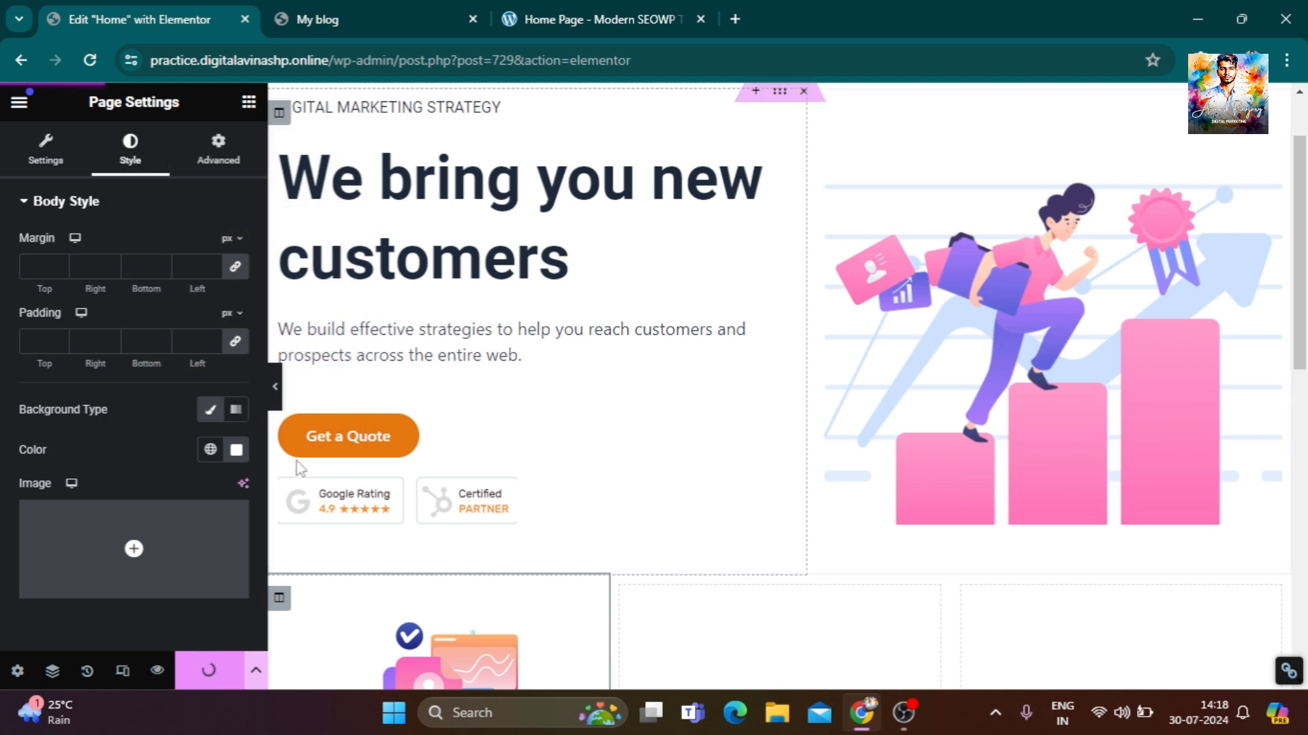
# Review the white page background without the editing panel, and examine the service cards' rounded corners and shadows on the reference page.
pyautogui.click(278, 387)
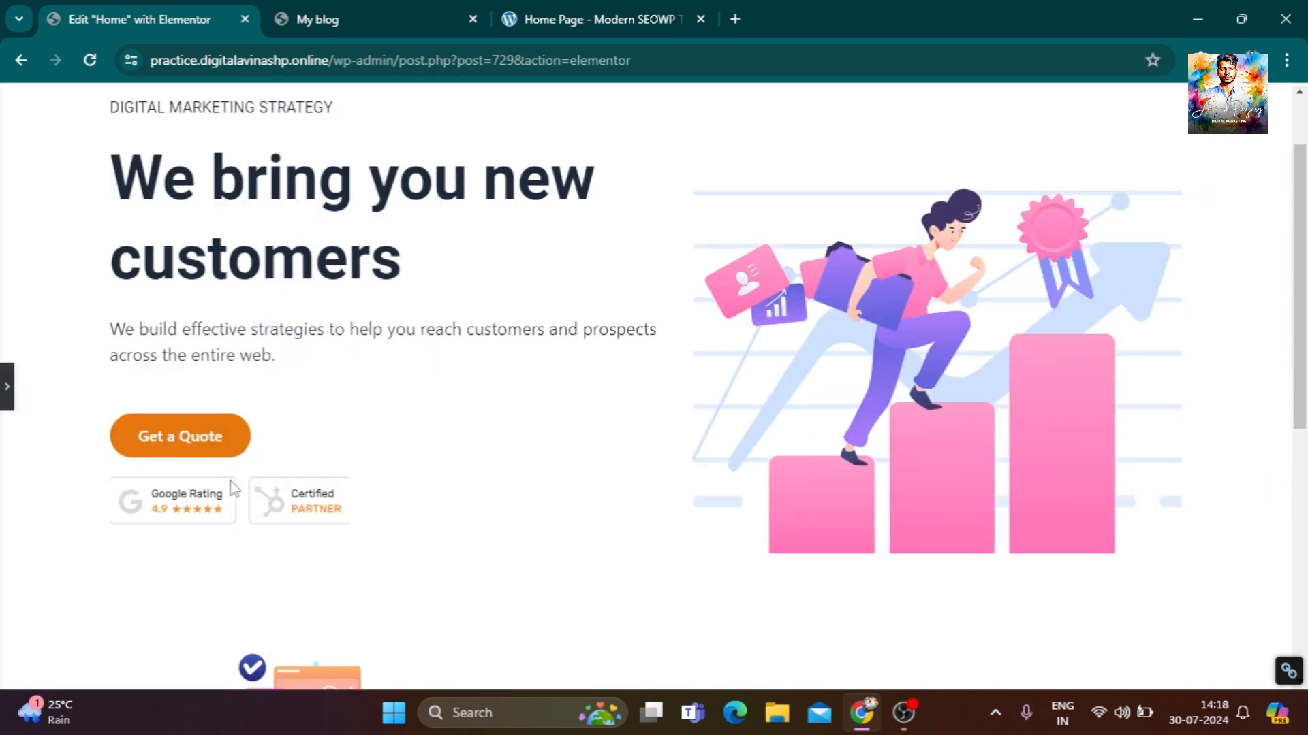
pyautogui.scroll(-7, 926, 360)
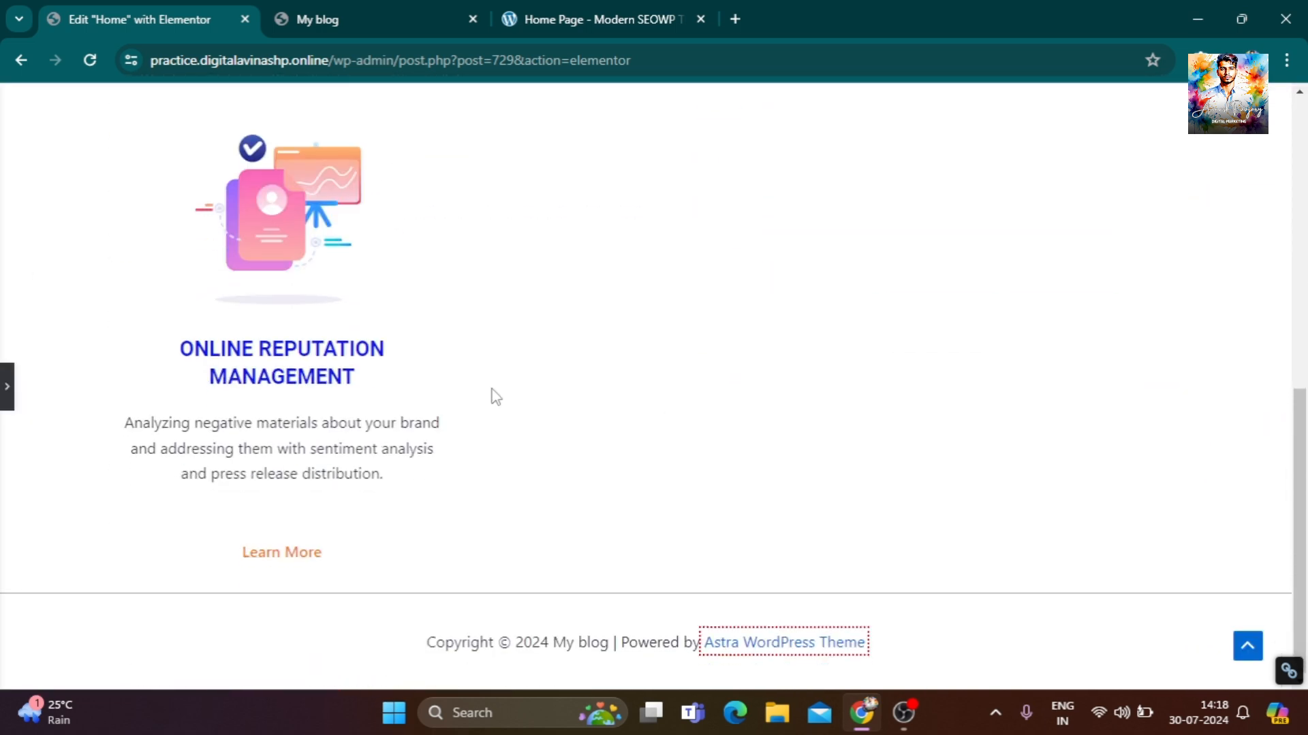
pyautogui.click(6, 392)
pyautogui.scroll(1, 674, 436)
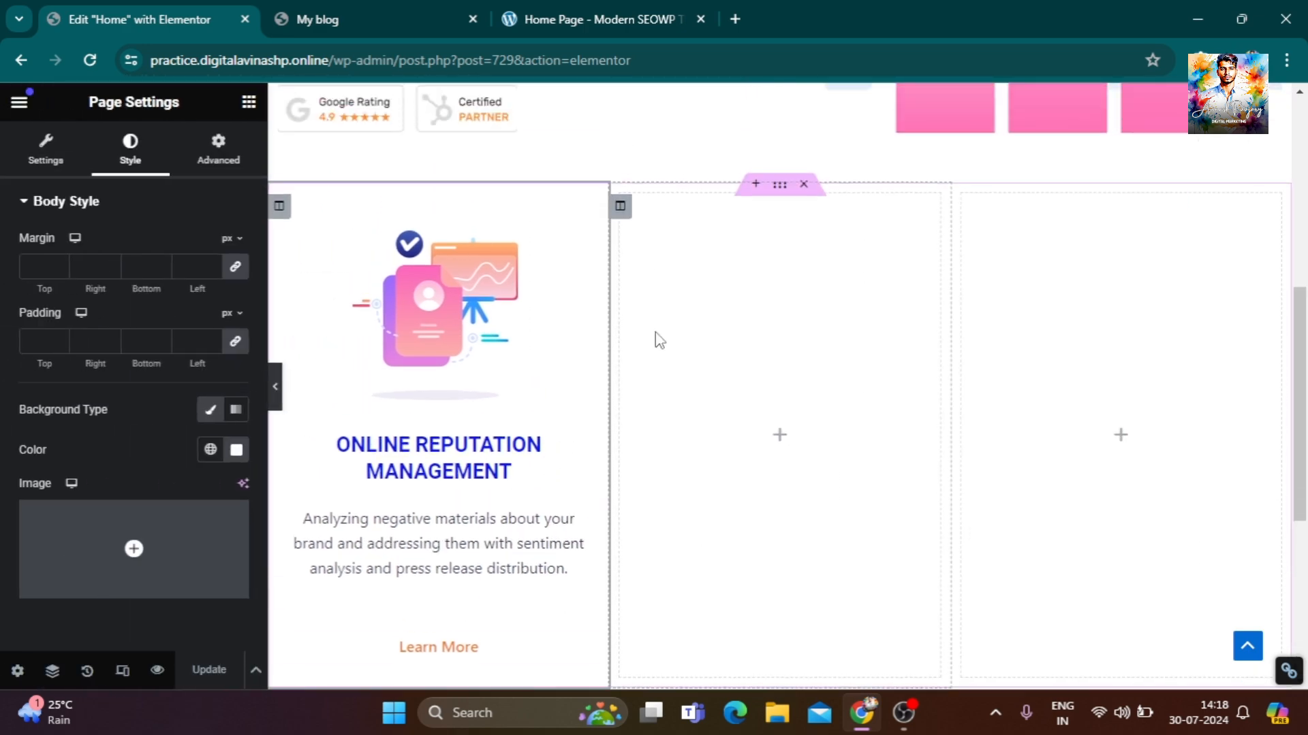
pyautogui.click(637, 19)
pyautogui.scroll(-5, 611, 419)
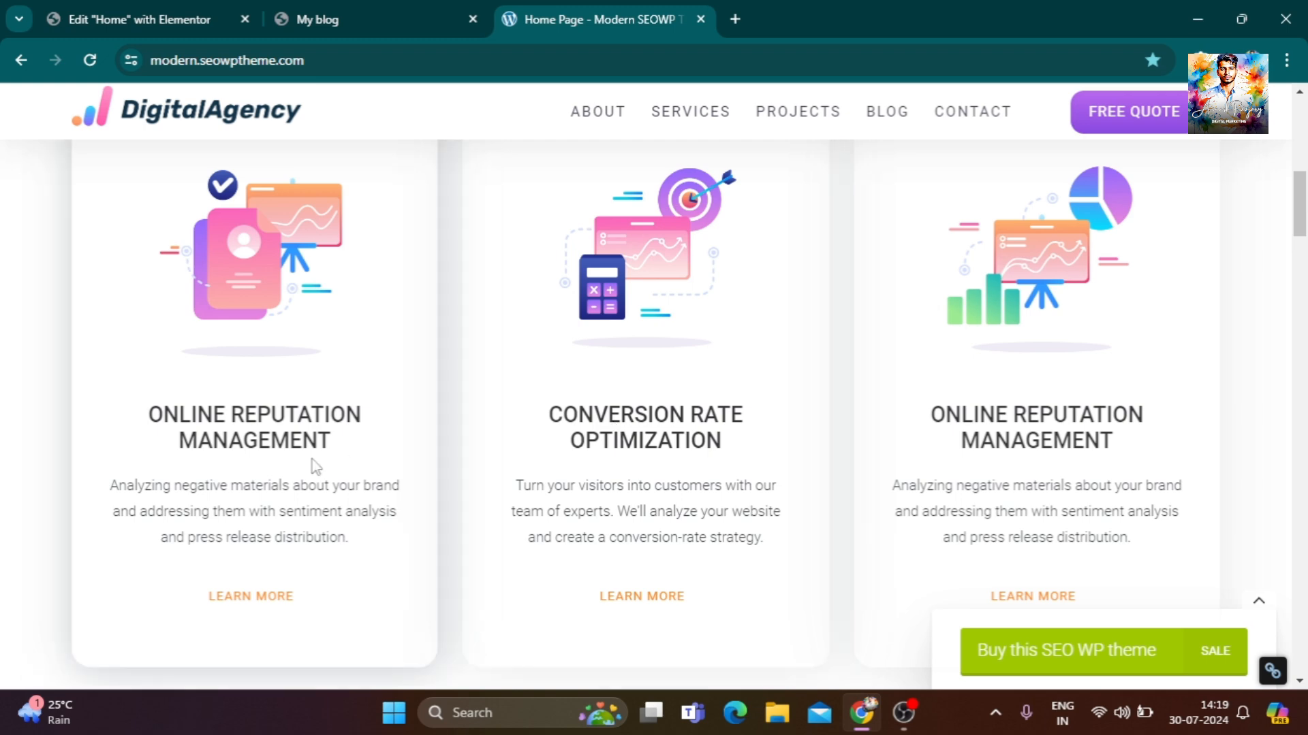
pyautogui.scroll(3, 316, 466)
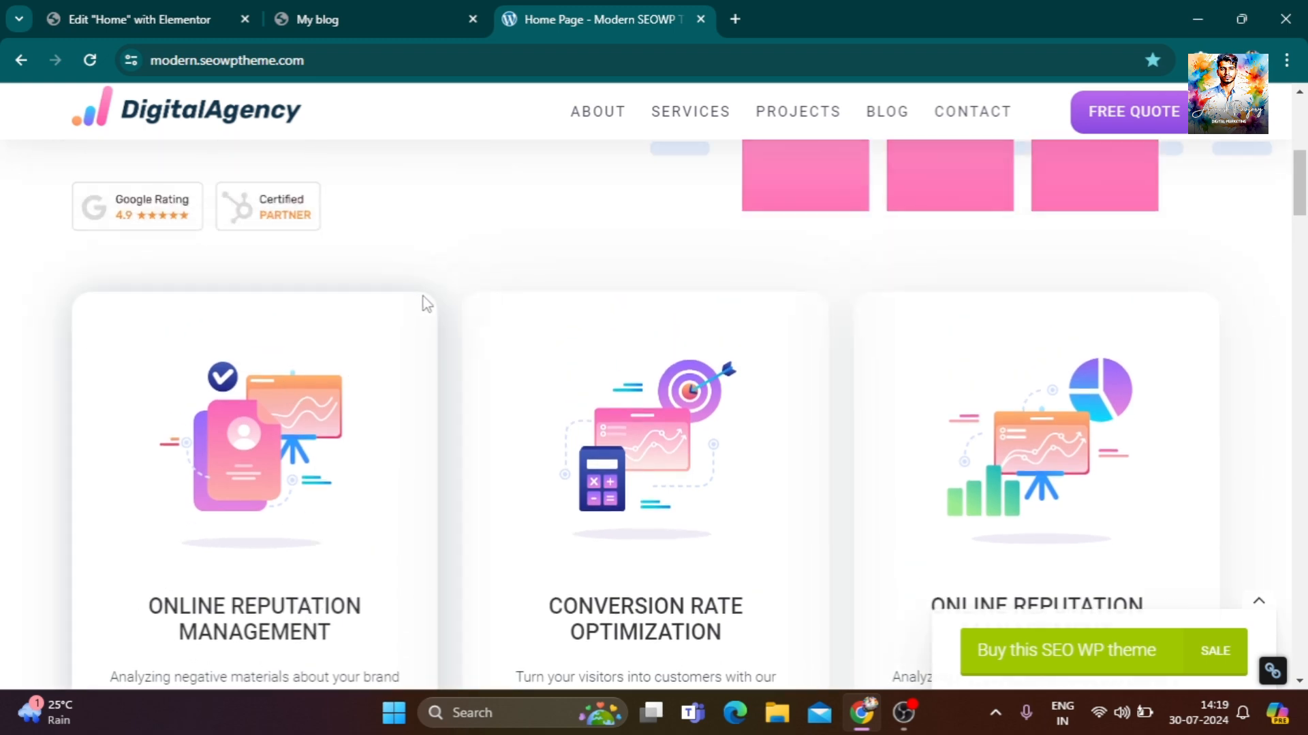
pyautogui.scroll(-3, 436, 409)
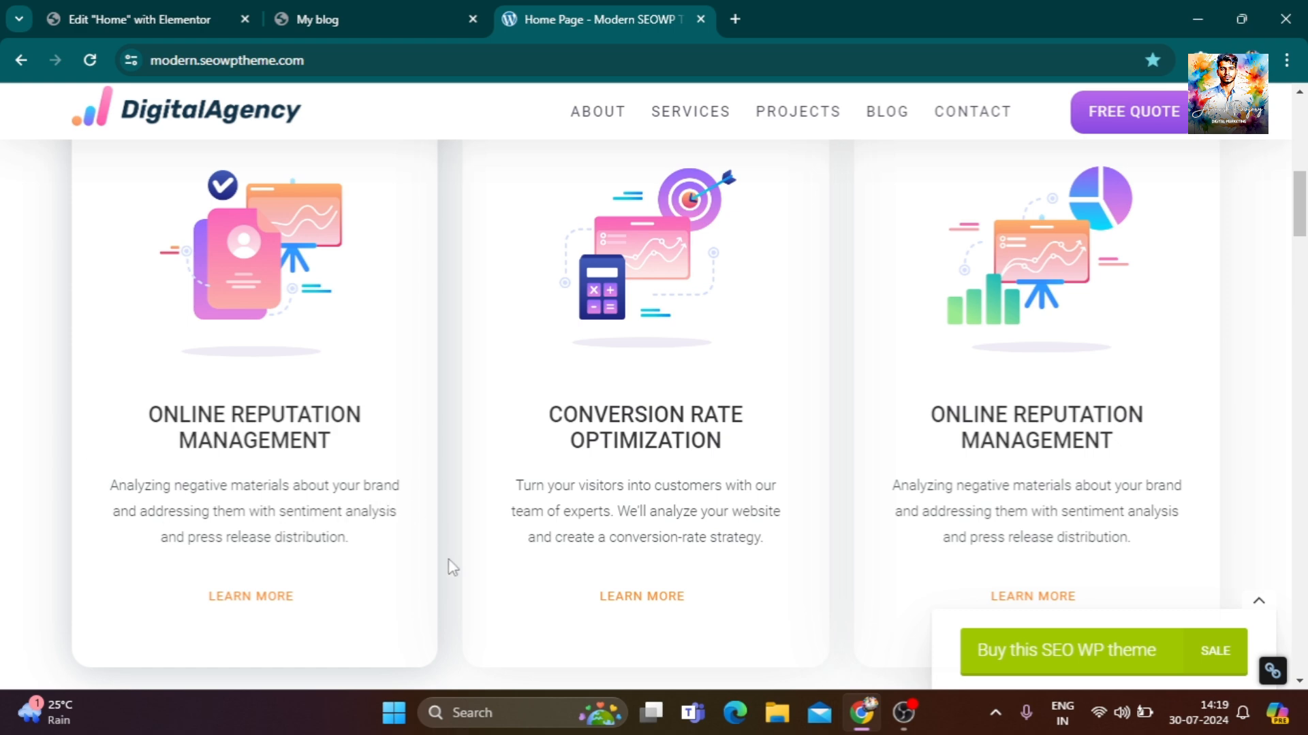
pyautogui.scroll(3, 281, 458)
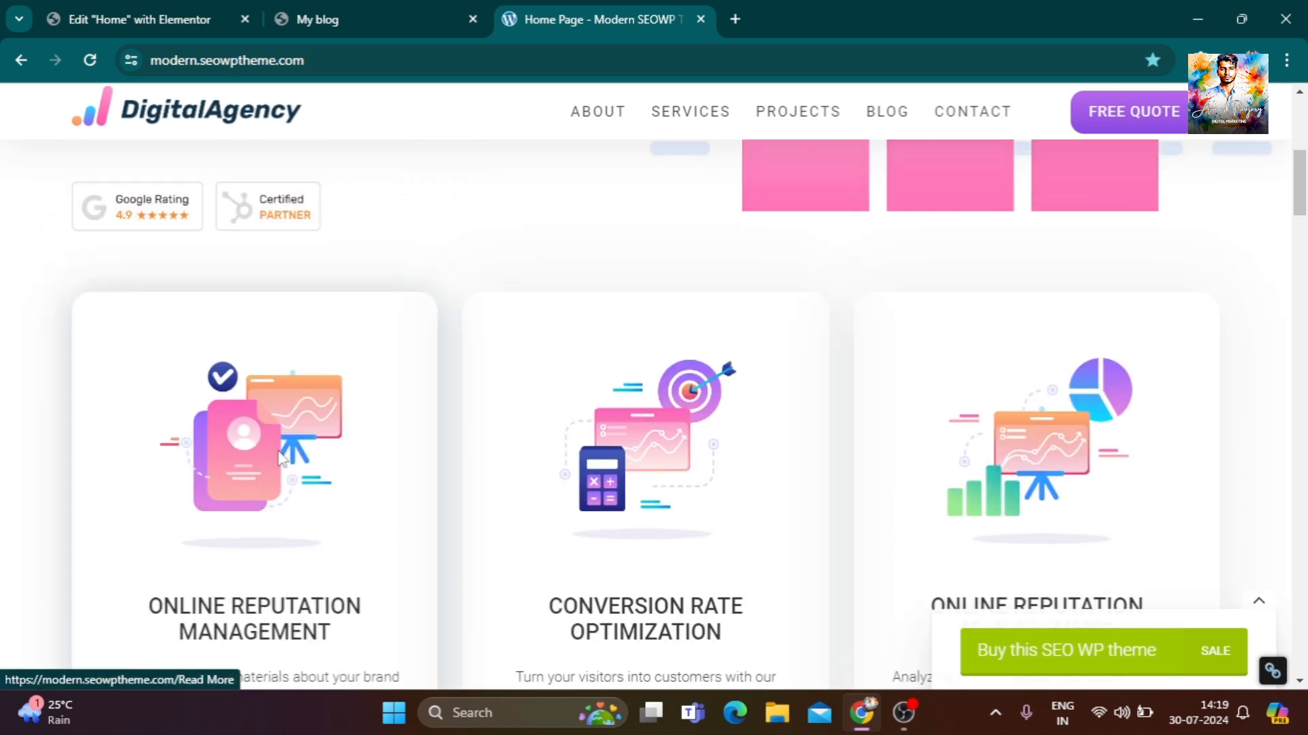
pyautogui.scroll(-4, 282, 458)
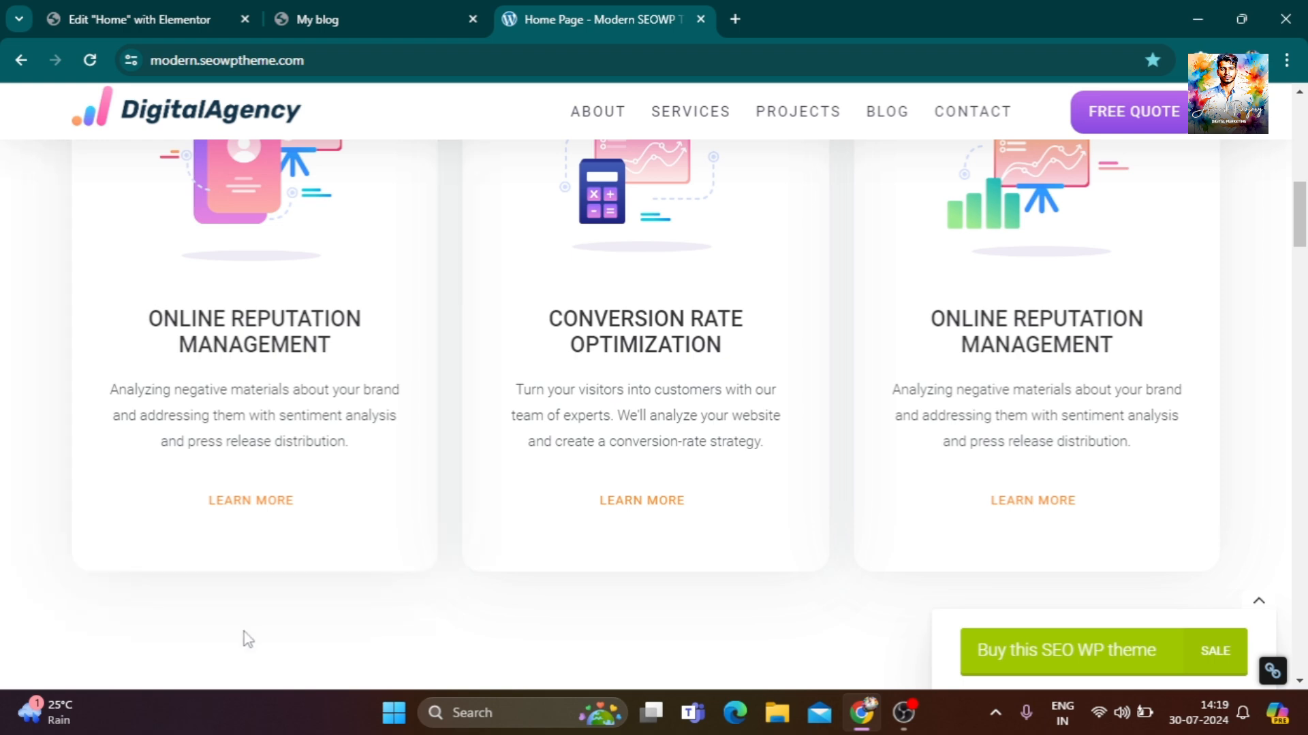
pyautogui.scroll(4, 244, 632)
# In Elementor, set the Online Reputation Management column's border radius to 20 px on all four corners.
pyautogui.click(120, 22)
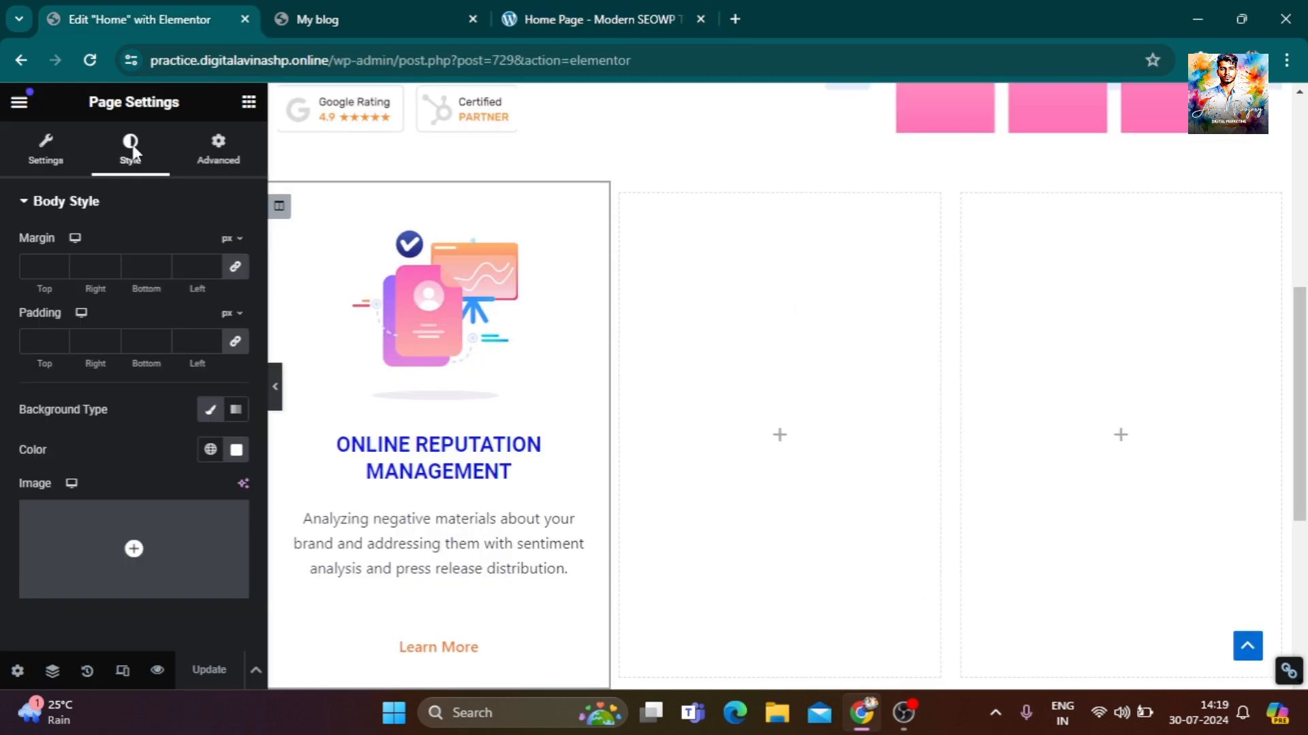
pyautogui.click(279, 206)
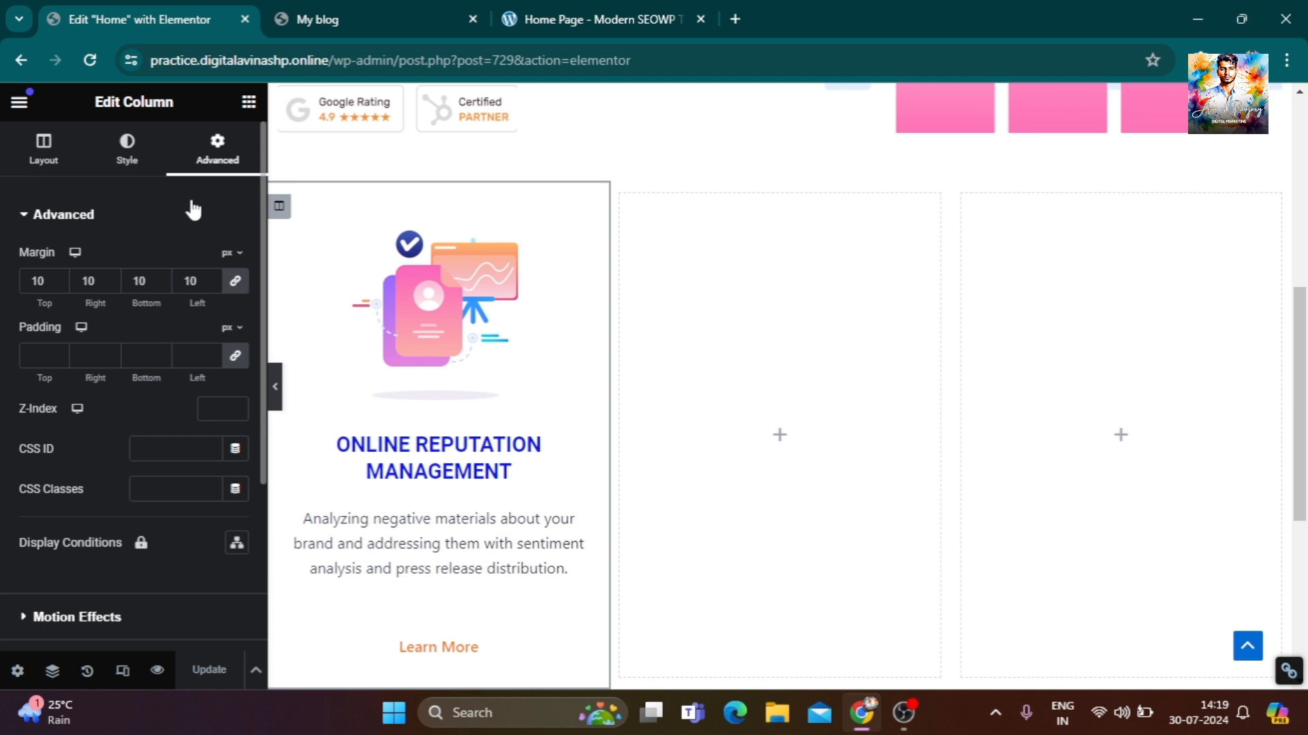
pyautogui.click(121, 169)
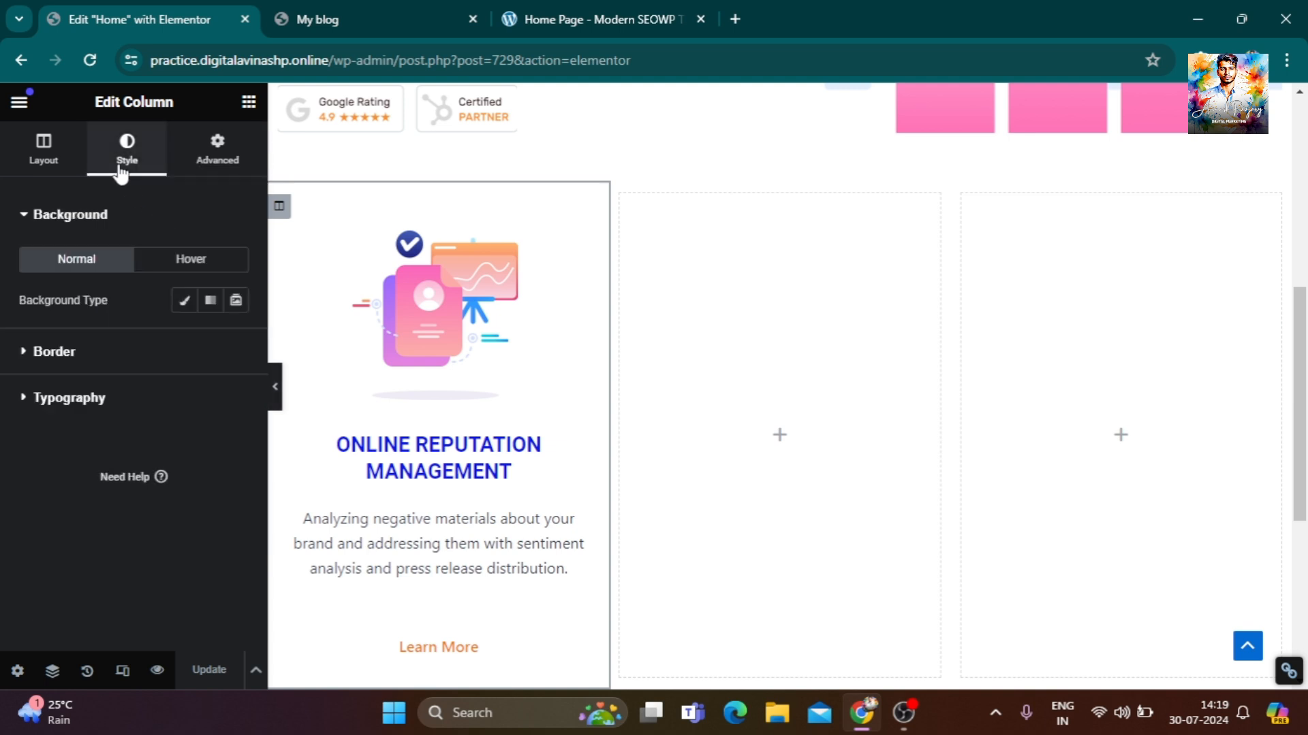
pyautogui.click(88, 352)
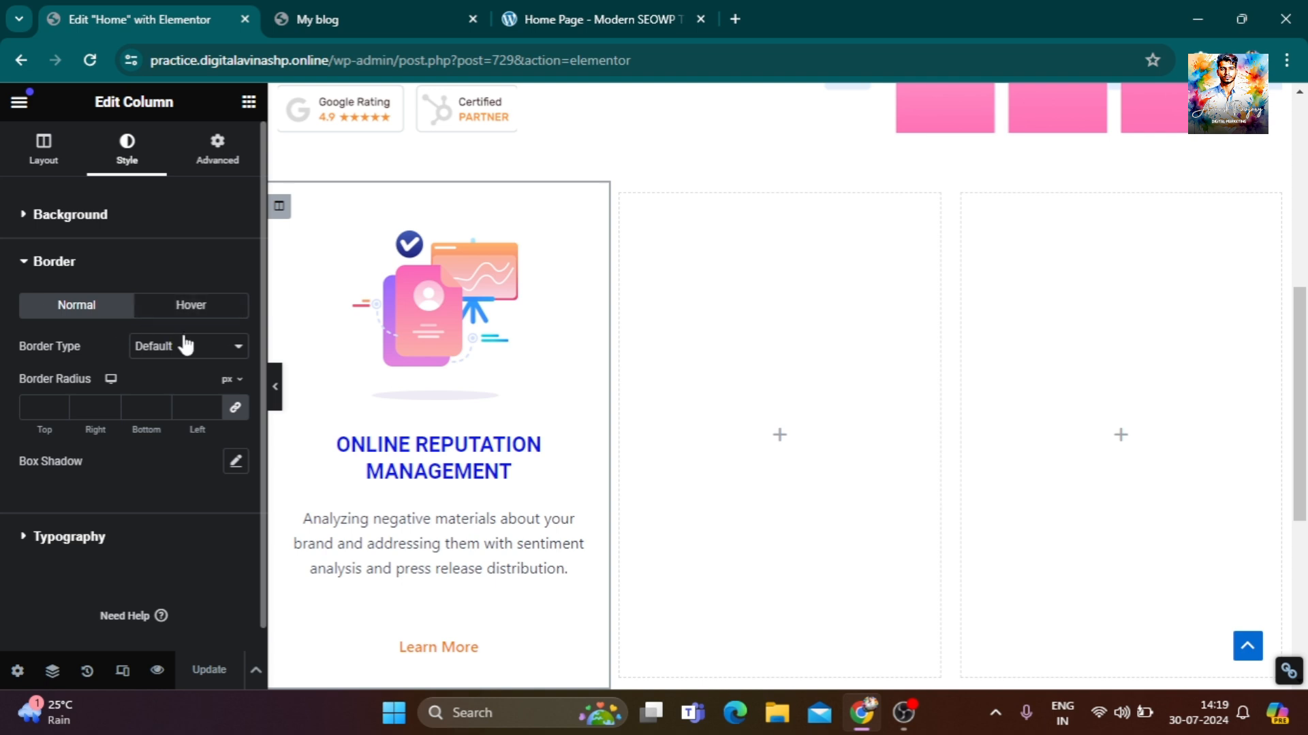
pyautogui.click(58, 404)
pyautogui.click(58, 404)
pyautogui.click(59, 403)
pyautogui.click(58, 403)
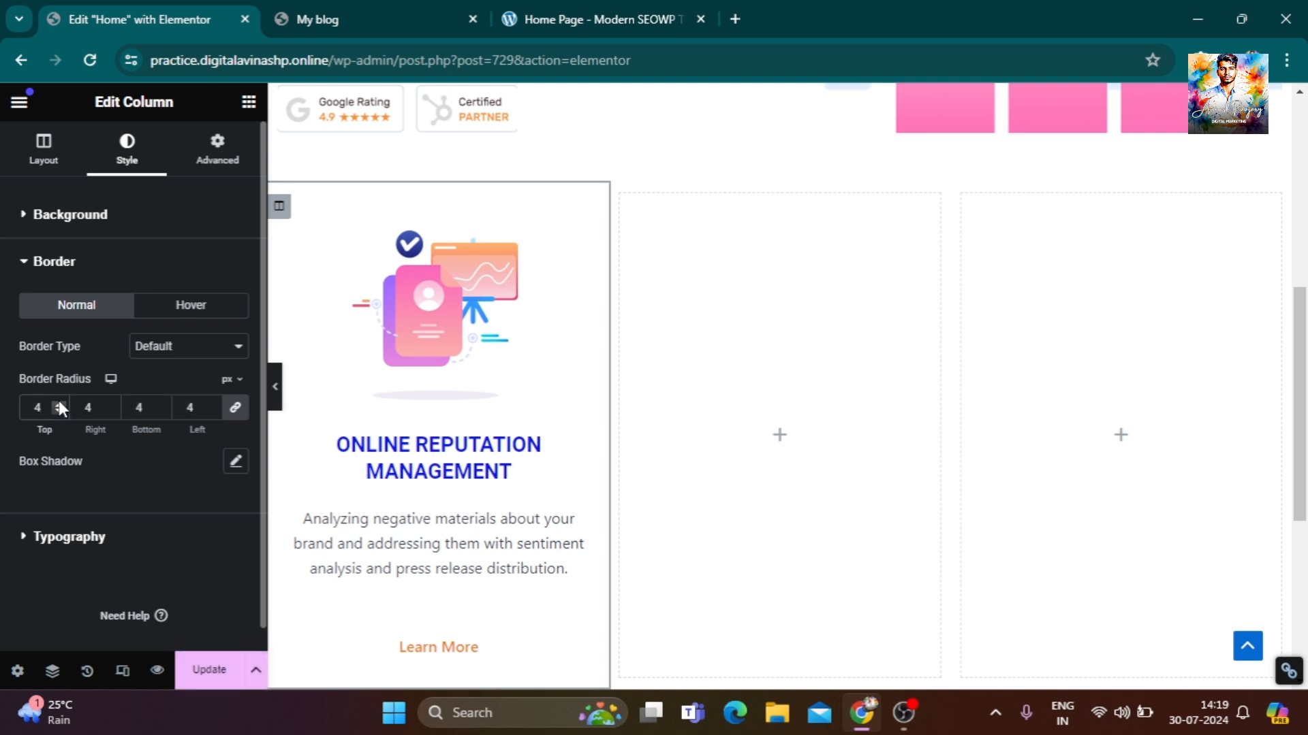
pyautogui.click(58, 403)
pyautogui.click(59, 404)
pyautogui.click(59, 404)
pyautogui.click(59, 404)
pyautogui.click(59, 404)
pyautogui.click(58, 404)
pyautogui.click(58, 403)
pyautogui.click(58, 404)
pyautogui.click(58, 403)
pyautogui.click(58, 404)
pyautogui.click(59, 403)
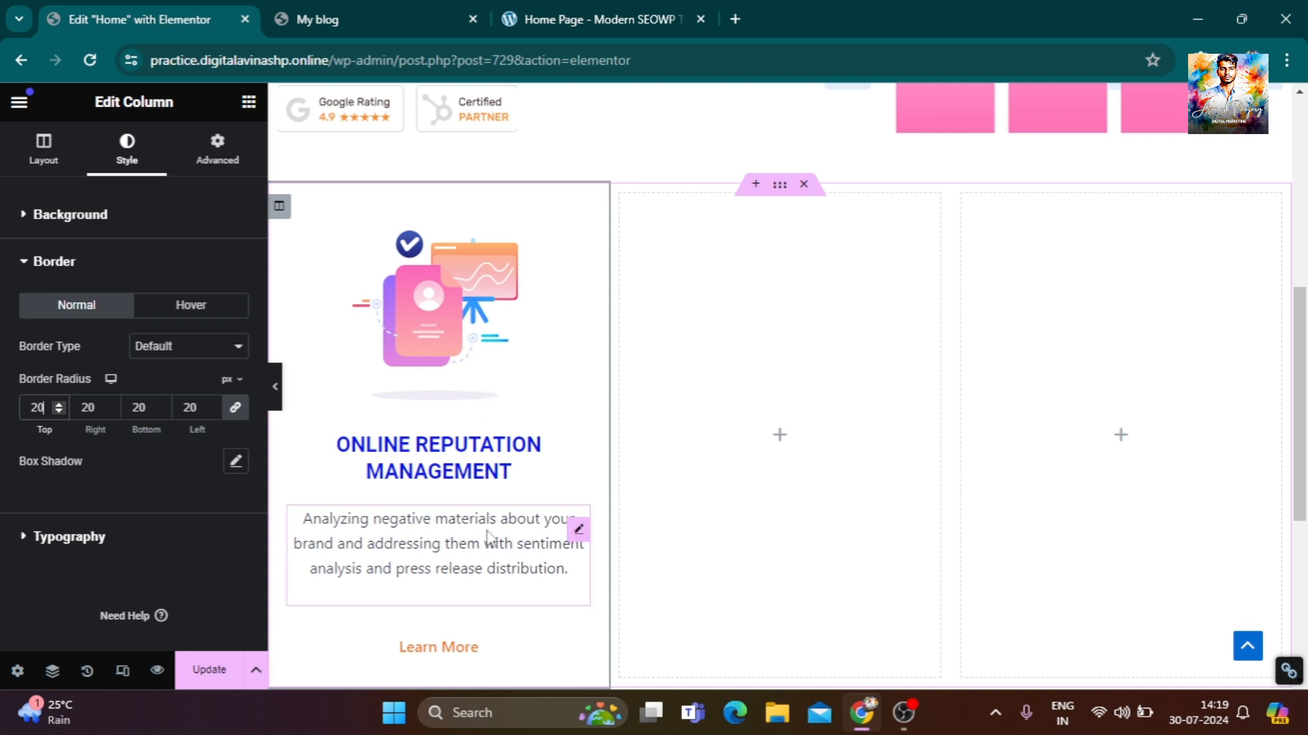
# Try a solid border 2 px wide on all sides of the Online Reputation Management column.
pyautogui.click(217, 348)
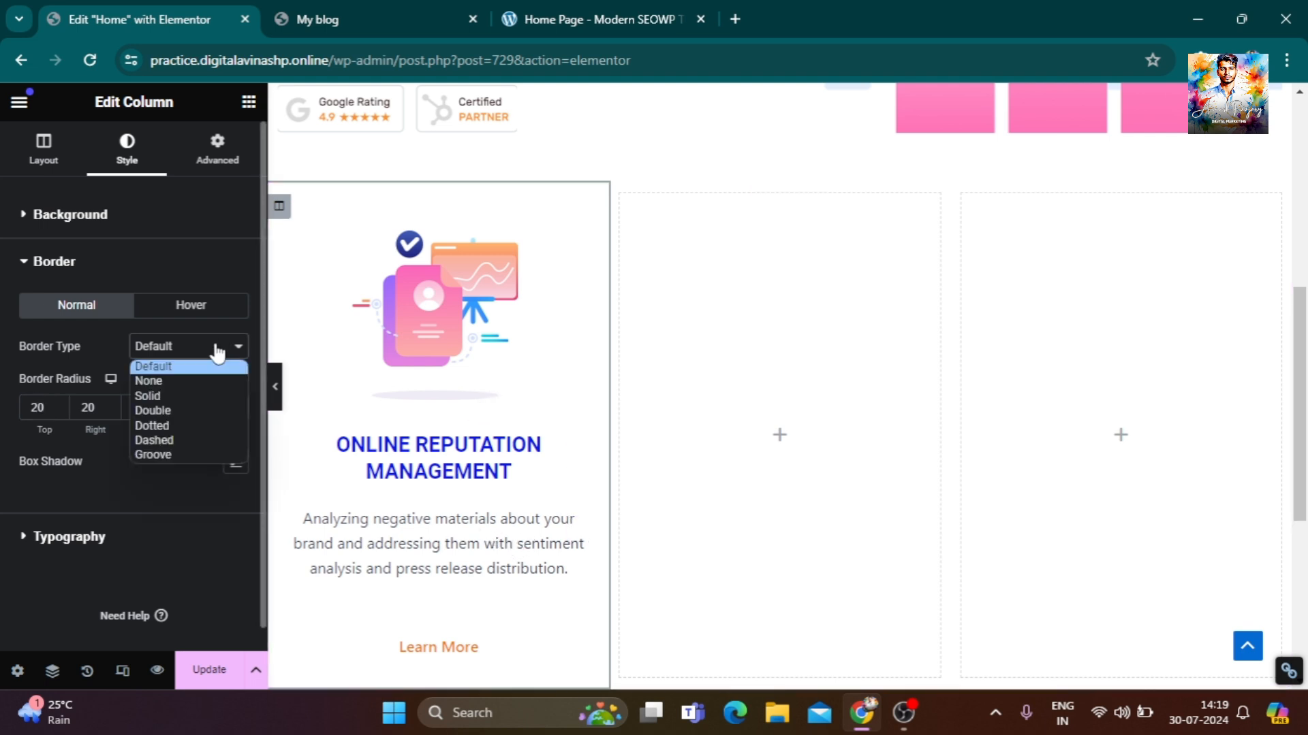
pyautogui.click(192, 401)
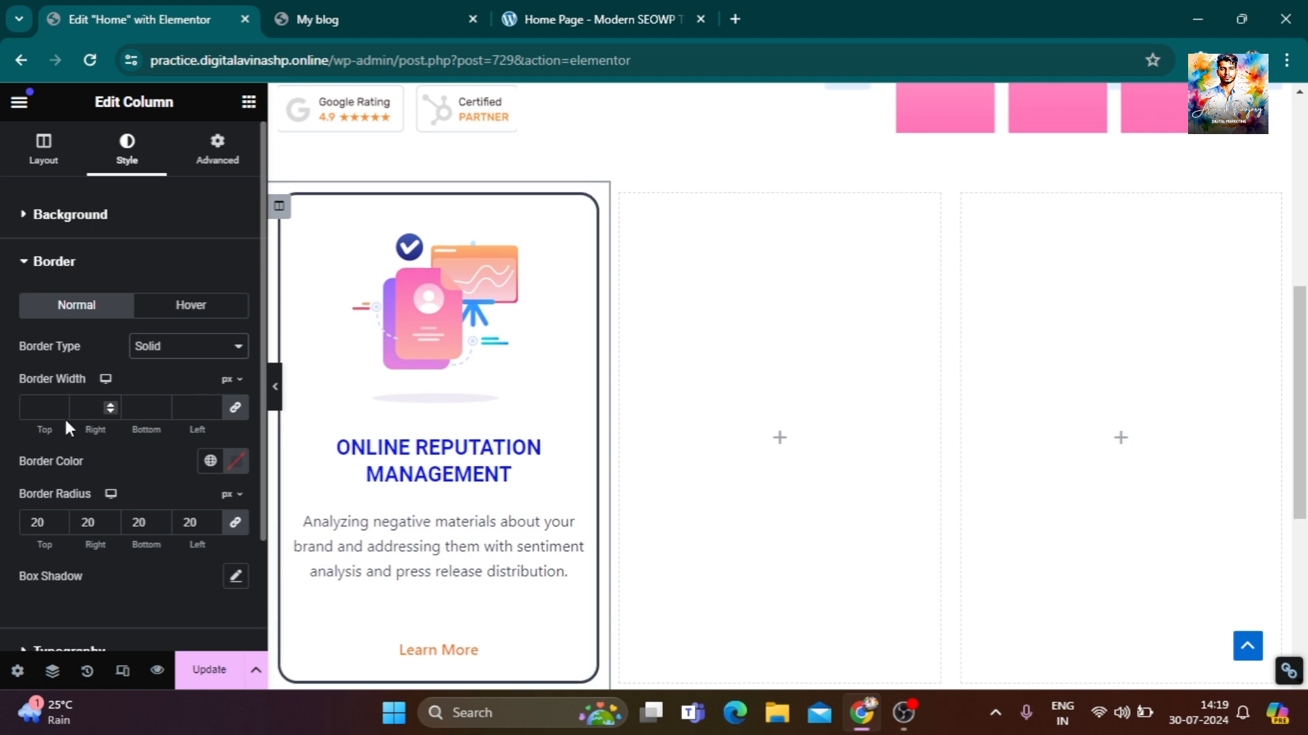
pyautogui.click(47, 406)
pyautogui.write('2')
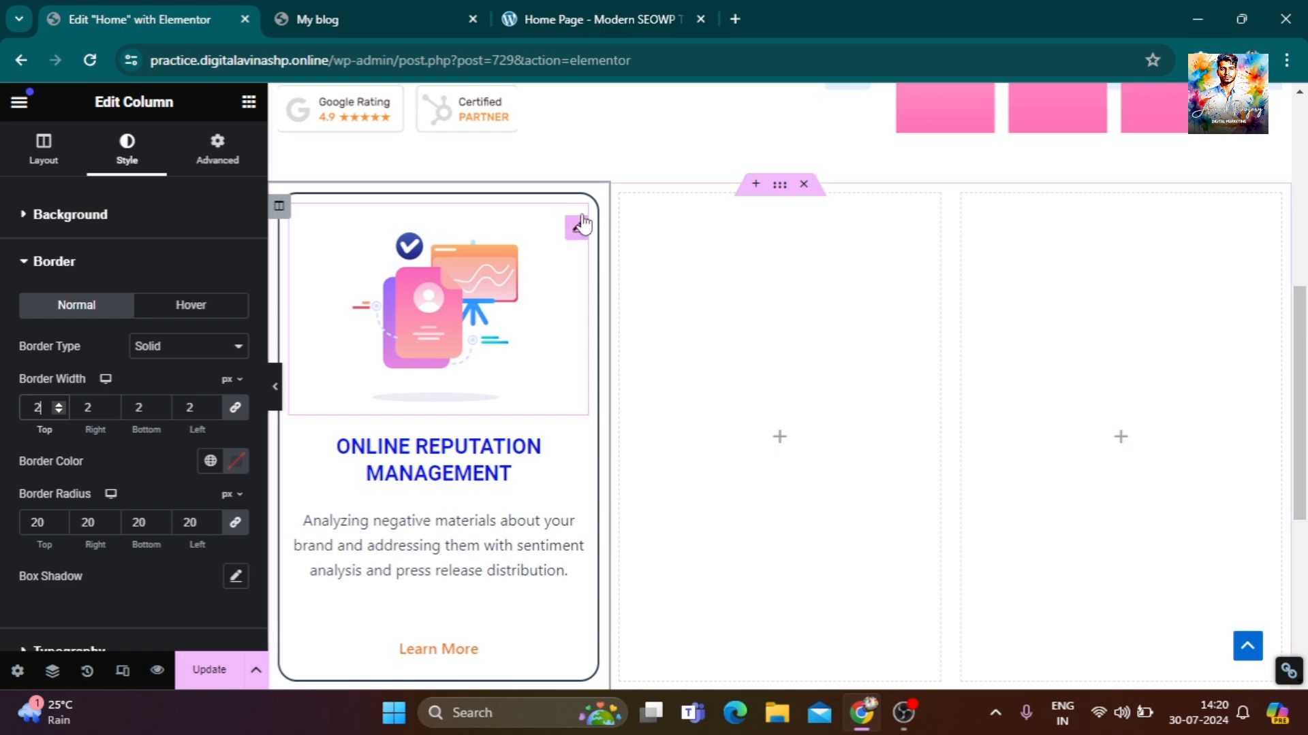
# Increase the Online Reputation Management column's border radius to 25 px on all four corners.
pyautogui.click(62, 518)
pyautogui.click(62, 517)
pyautogui.click(61, 517)
pyautogui.click(63, 518)
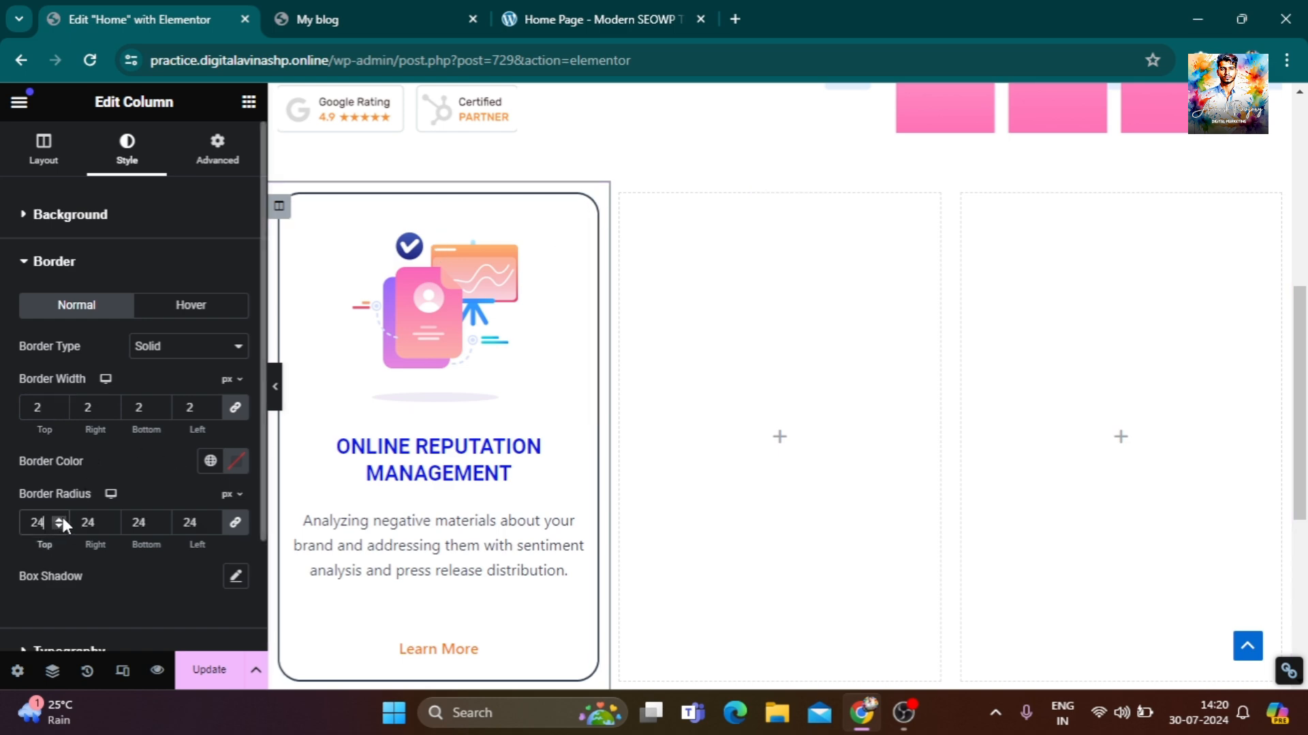
pyautogui.click(62, 518)
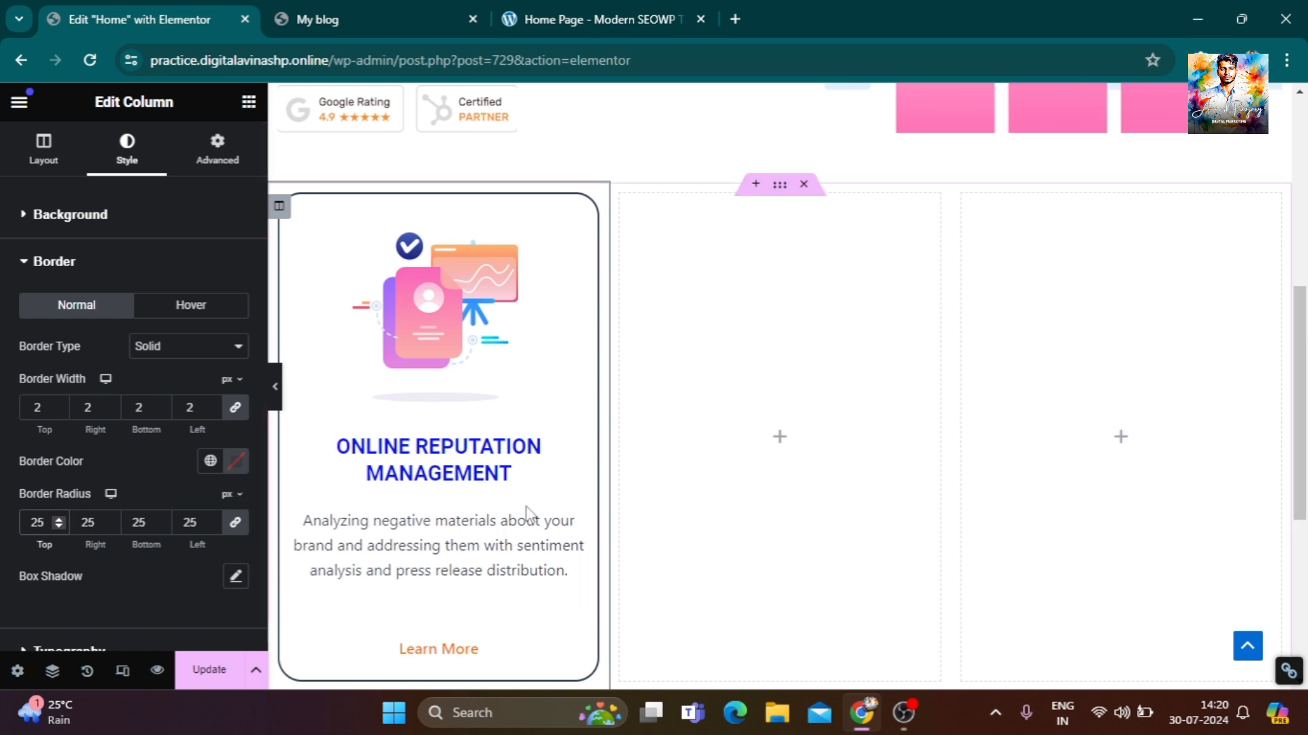
# Return the column's border type to Default and add a box shadow to the card.
pyautogui.scroll(-3, 535, 521)
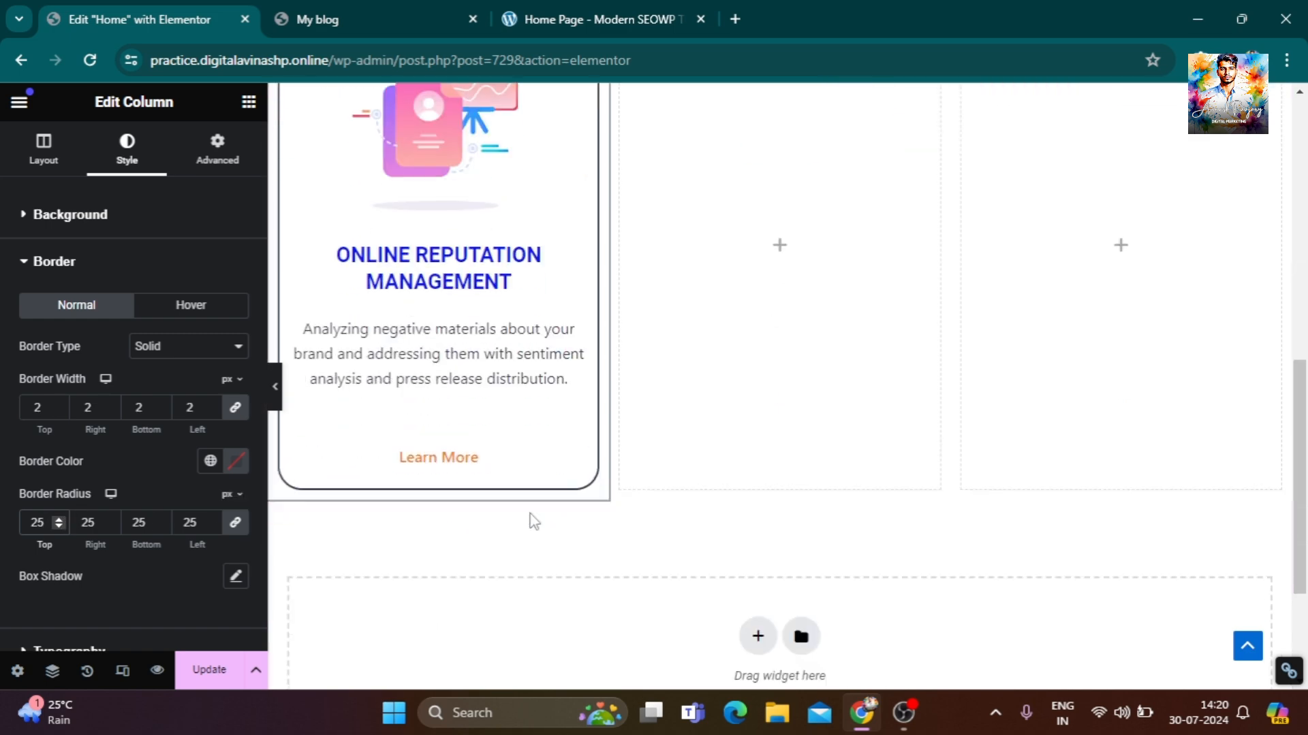
pyautogui.click(197, 350)
pyautogui.click(185, 371)
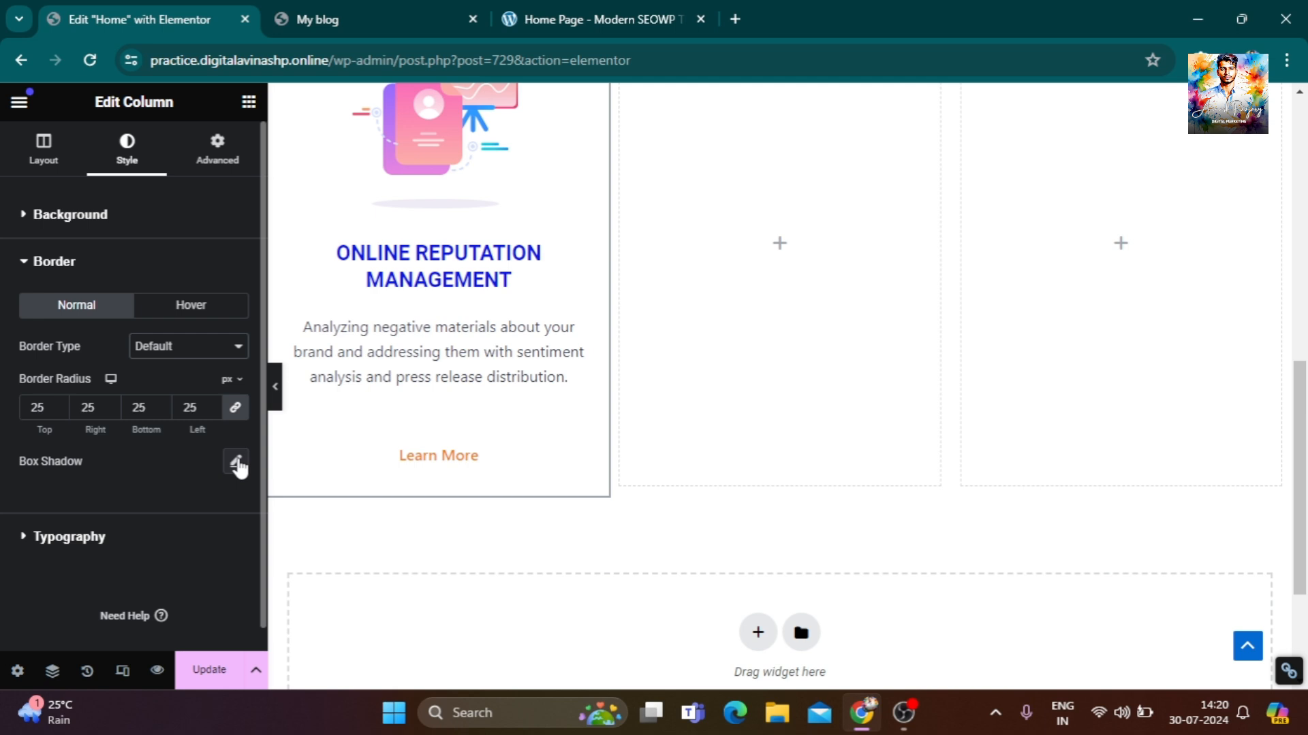
pyautogui.click(237, 463)
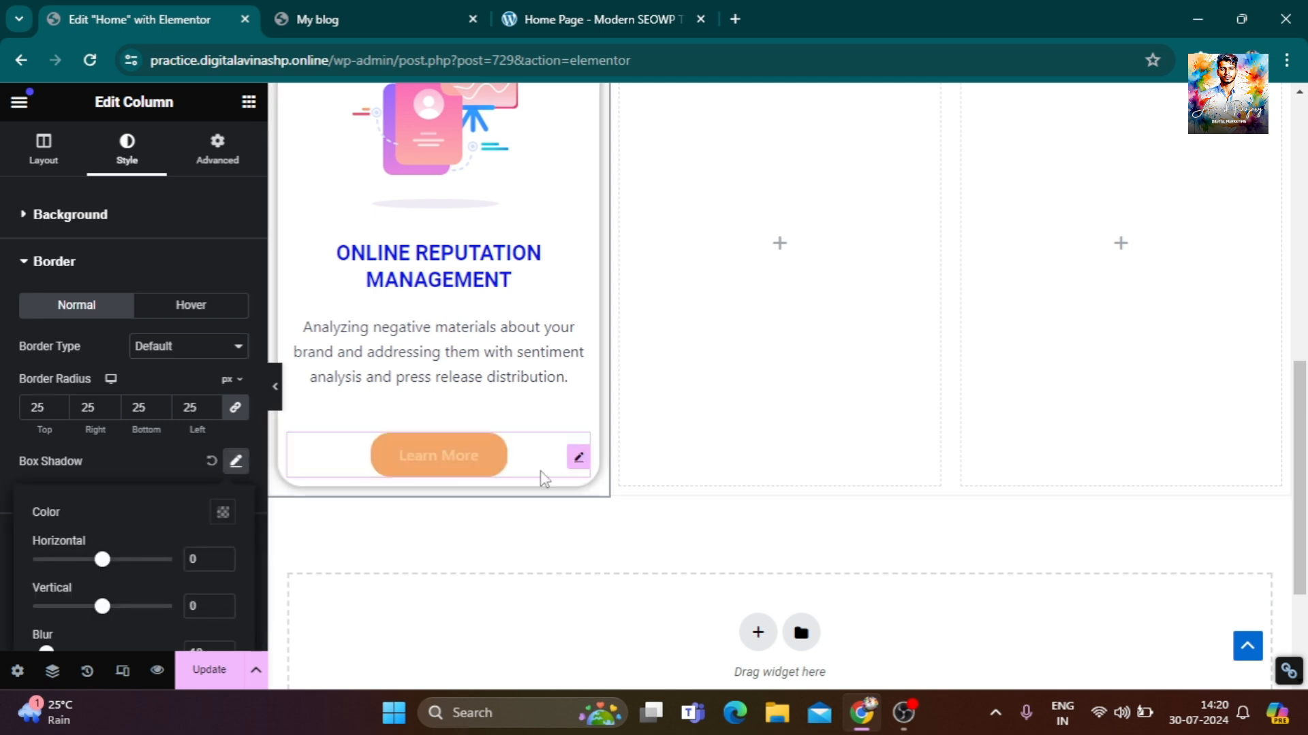
# Try red and green tones at 0.5 opacity for the card's box shadow colour.
pyautogui.click(222, 513)
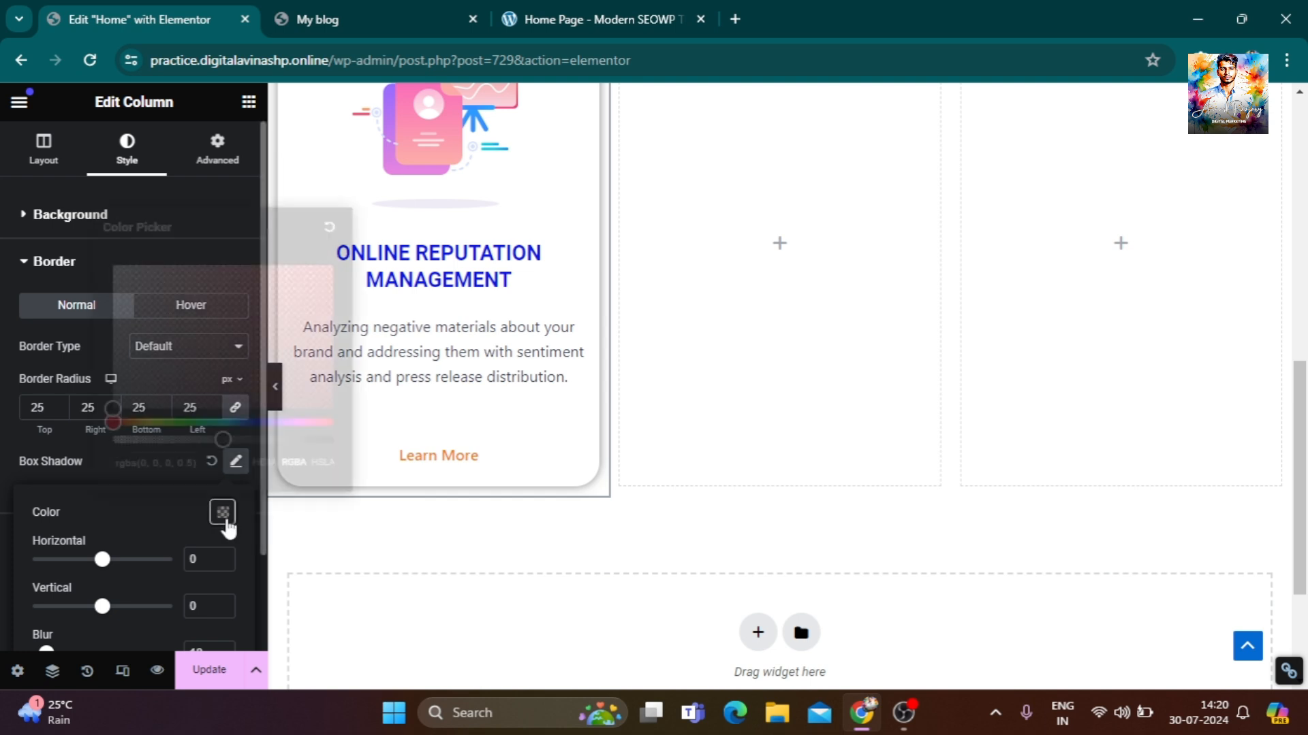
pyautogui.moveTo(113, 409); pyautogui.dragTo(253, 277)
pyautogui.scroll(3, 706, 446)
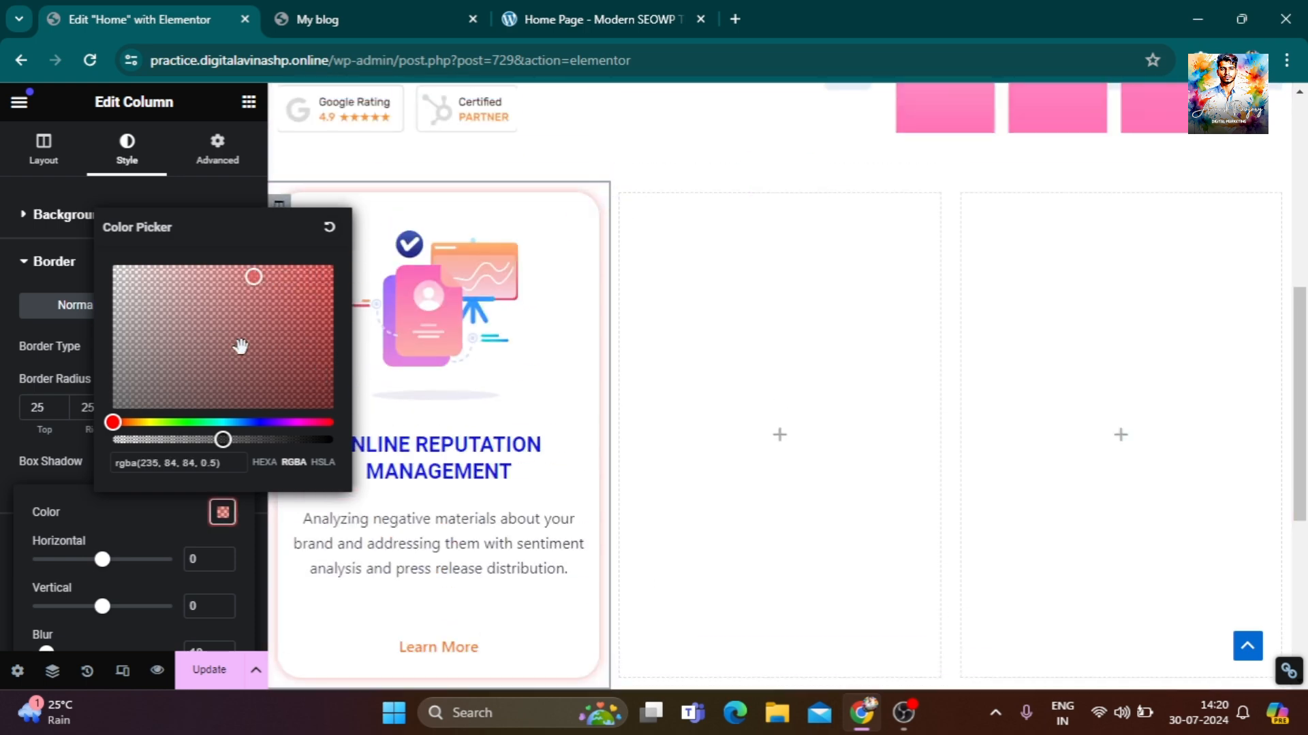
pyautogui.moveTo(111, 421); pyautogui.dragTo(189, 422)
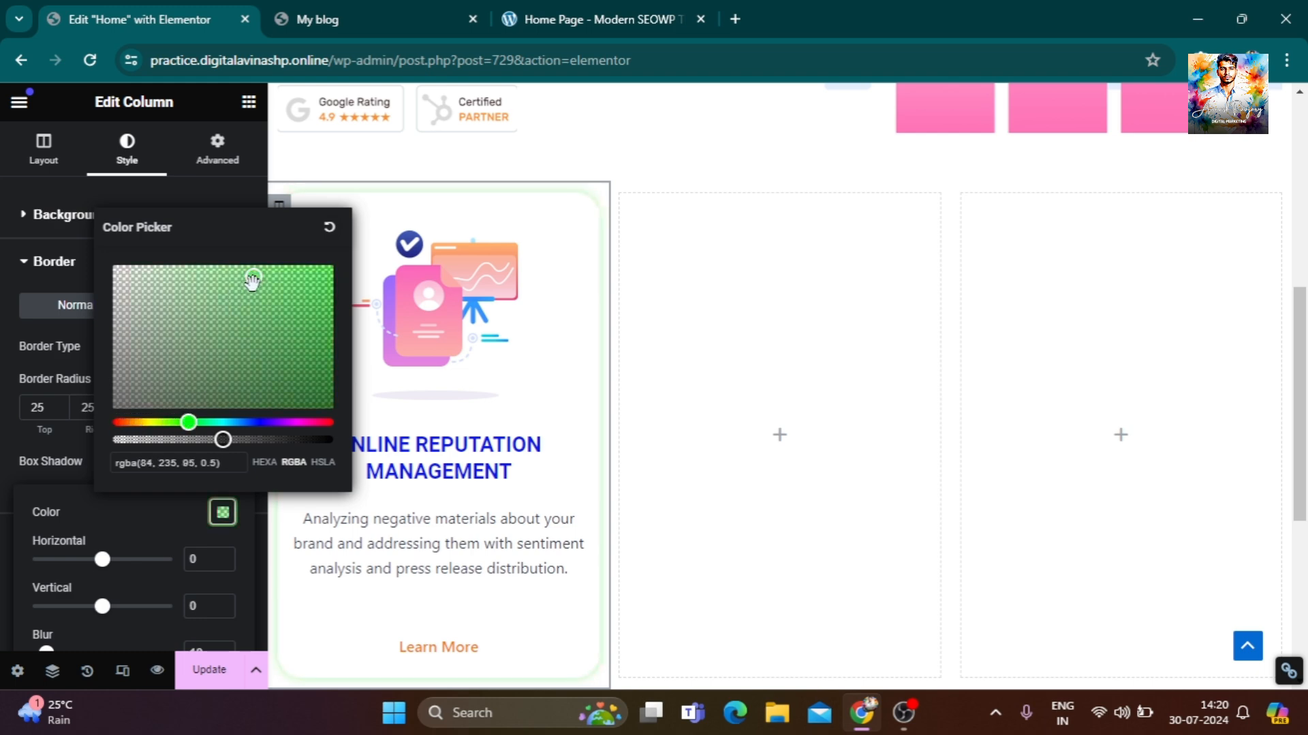
pyautogui.moveTo(252, 277); pyautogui.dragTo(310, 309)
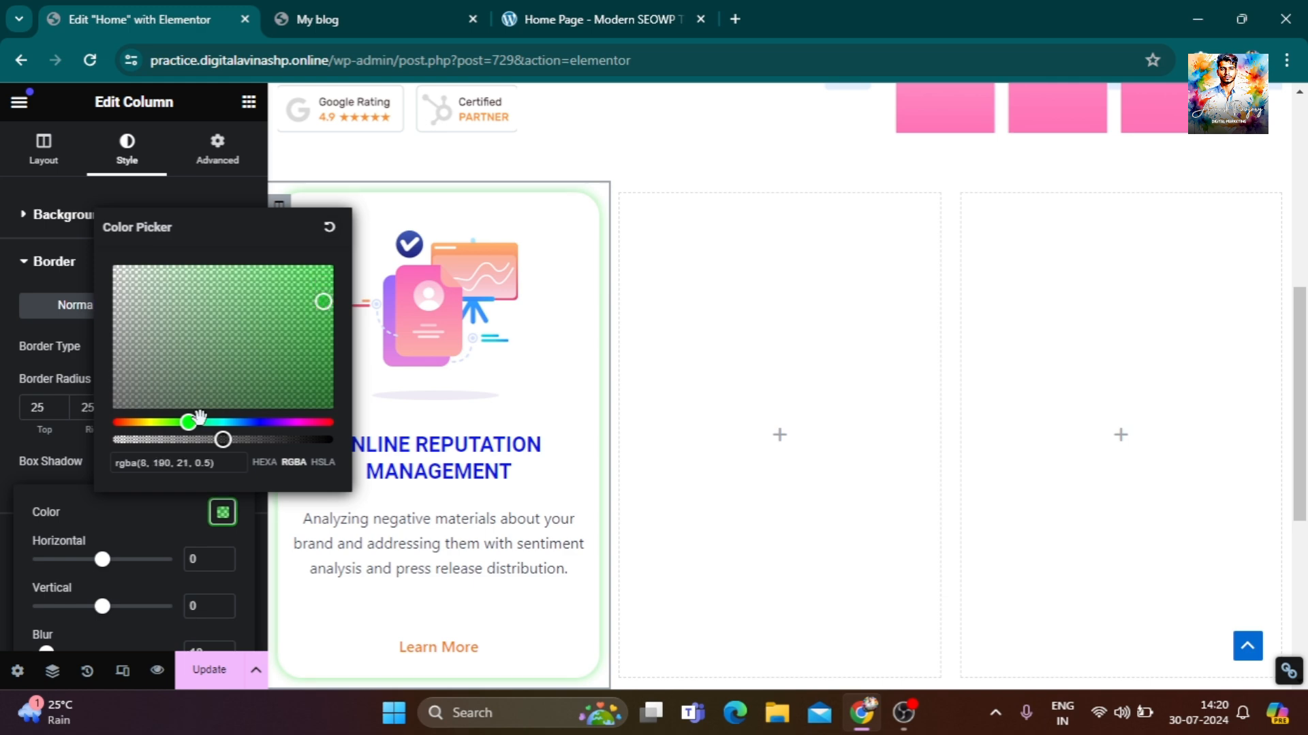
pyautogui.moveTo(199, 417); pyautogui.dragTo(109, 421)
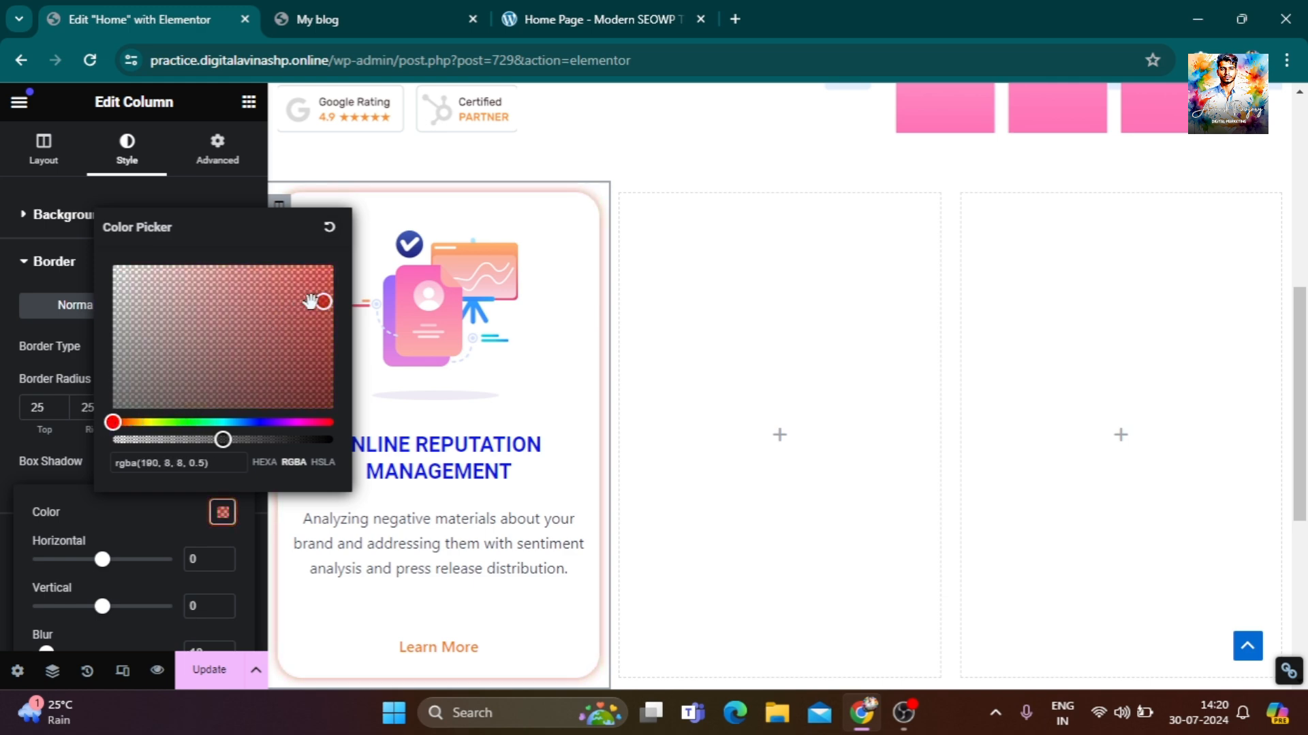
# Set the card's box shadow to a grey of about rgba(167, 165, 165, 0.5) and compare the card with the reference page.
pyautogui.moveTo(310, 302); pyautogui.dragTo(114, 313)
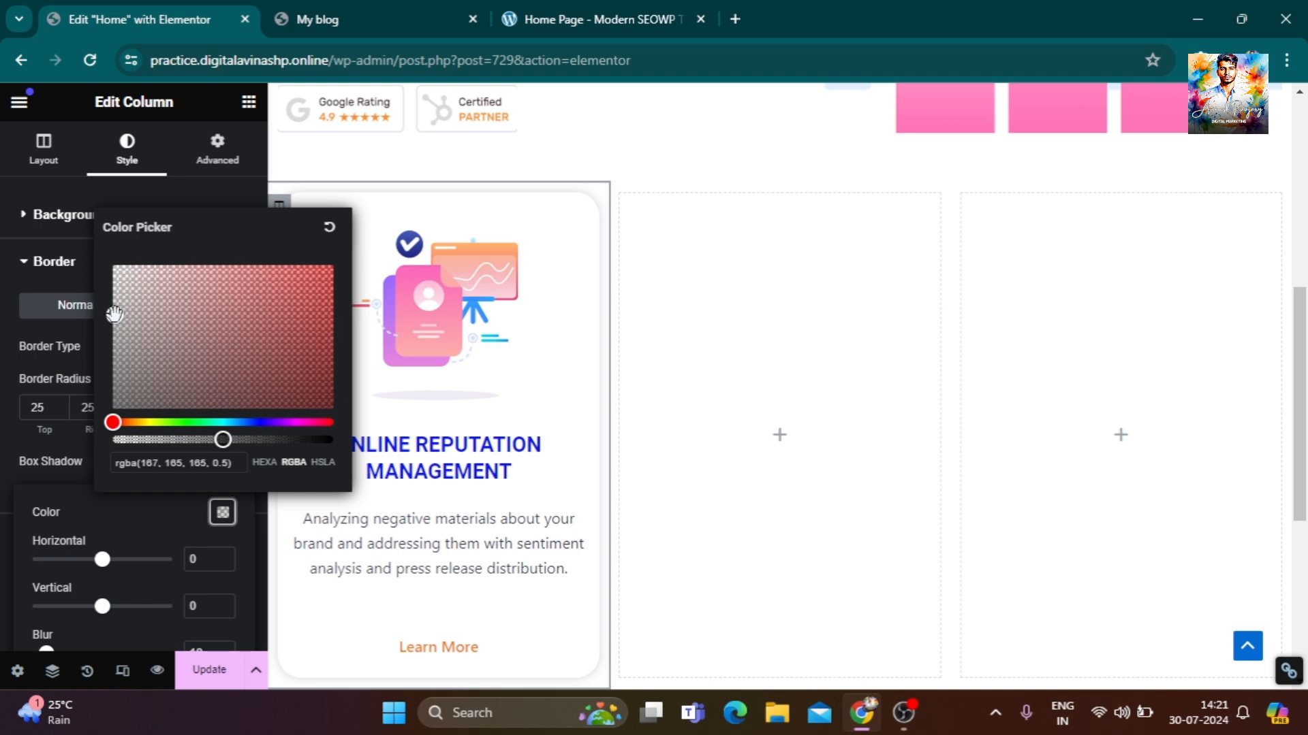
pyautogui.click(22, 473)
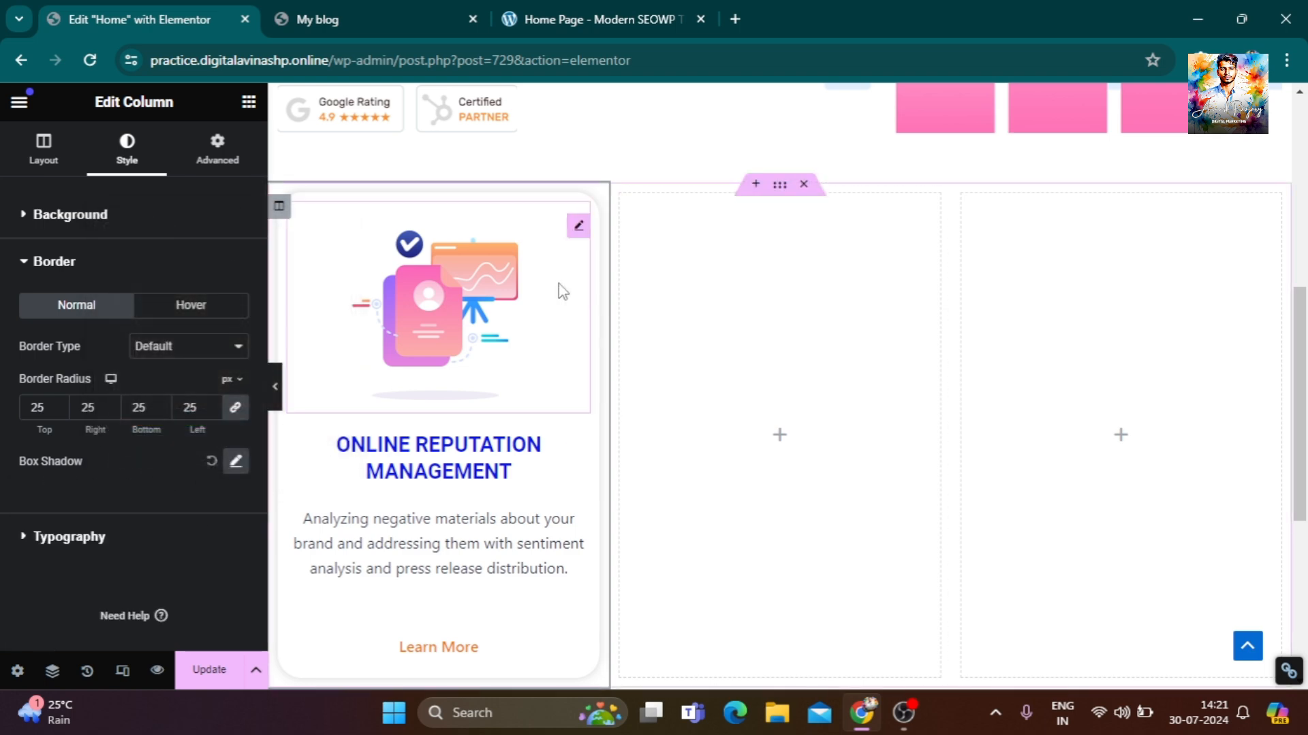
pyautogui.click(275, 389)
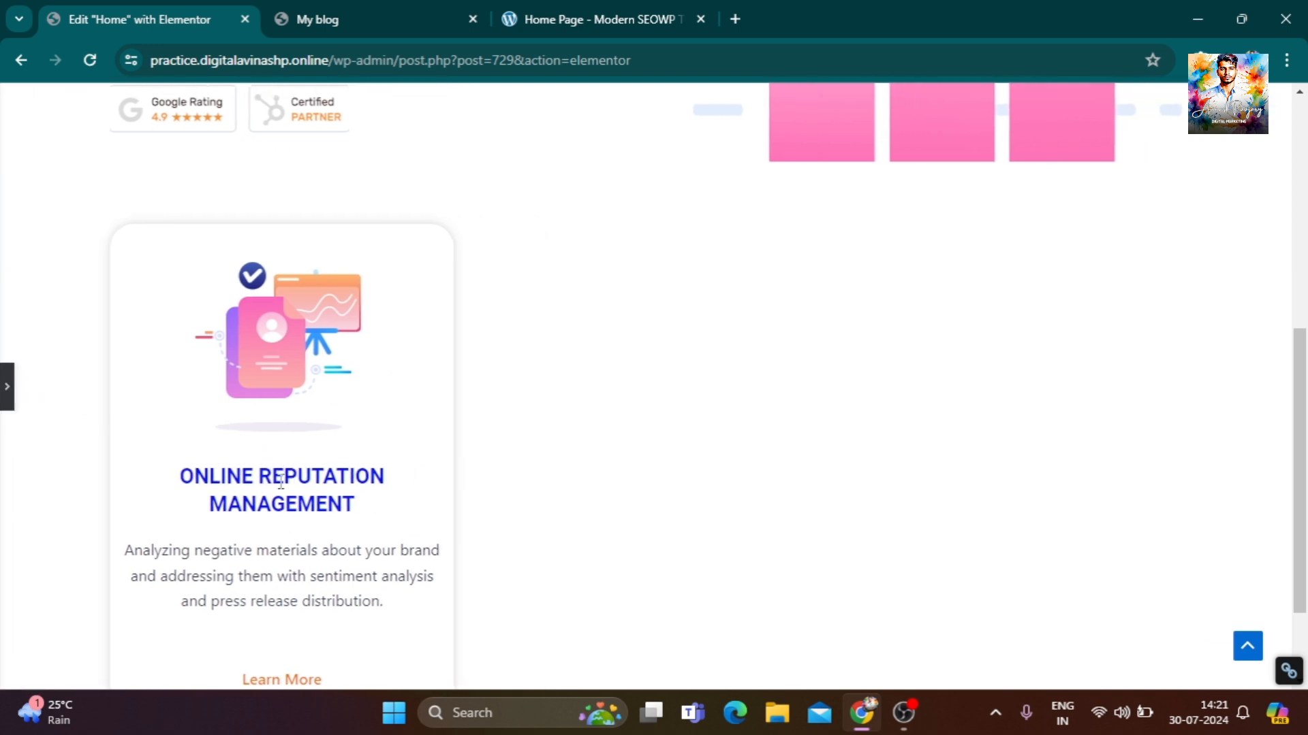
pyautogui.click(576, 19)
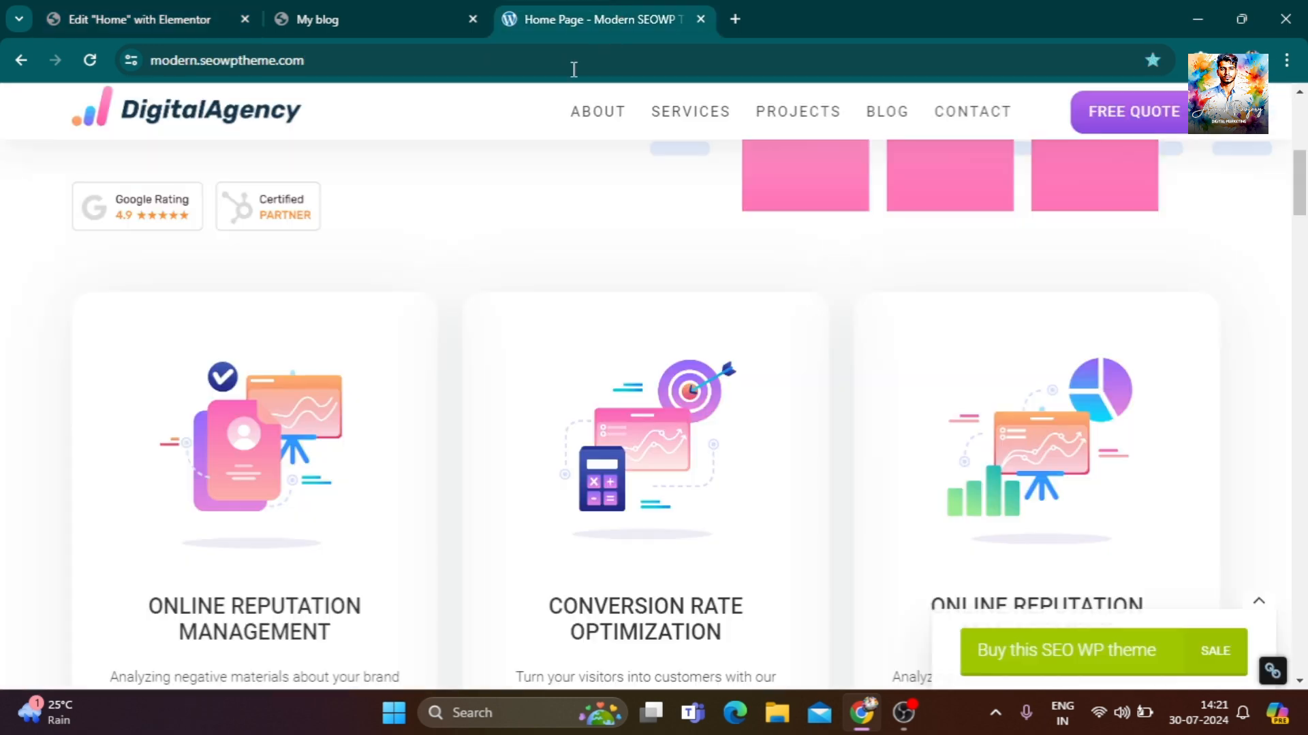
# Add a hover-state box shadow to the Online Reputation Management column in the Elementor editor and try spreads of 16 and -6.
pyautogui.click(160, 8)
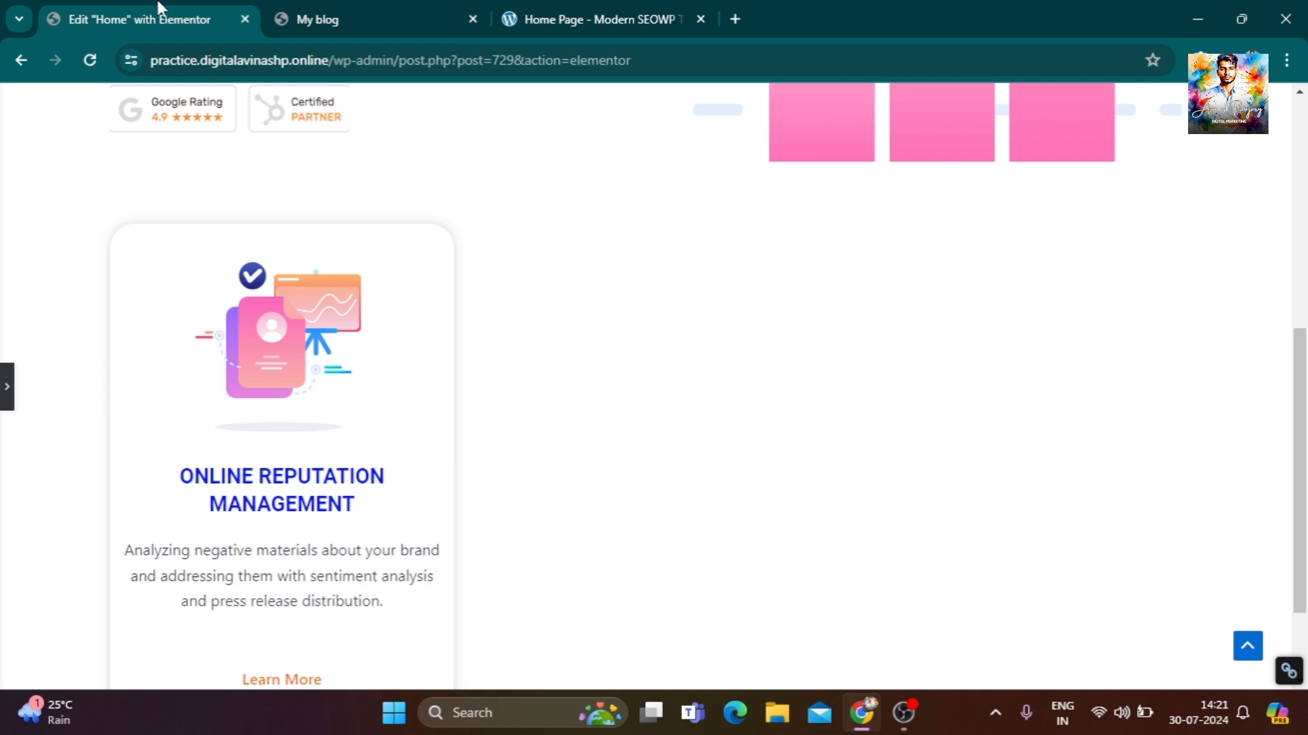
pyautogui.click(10, 400)
pyautogui.click(178, 317)
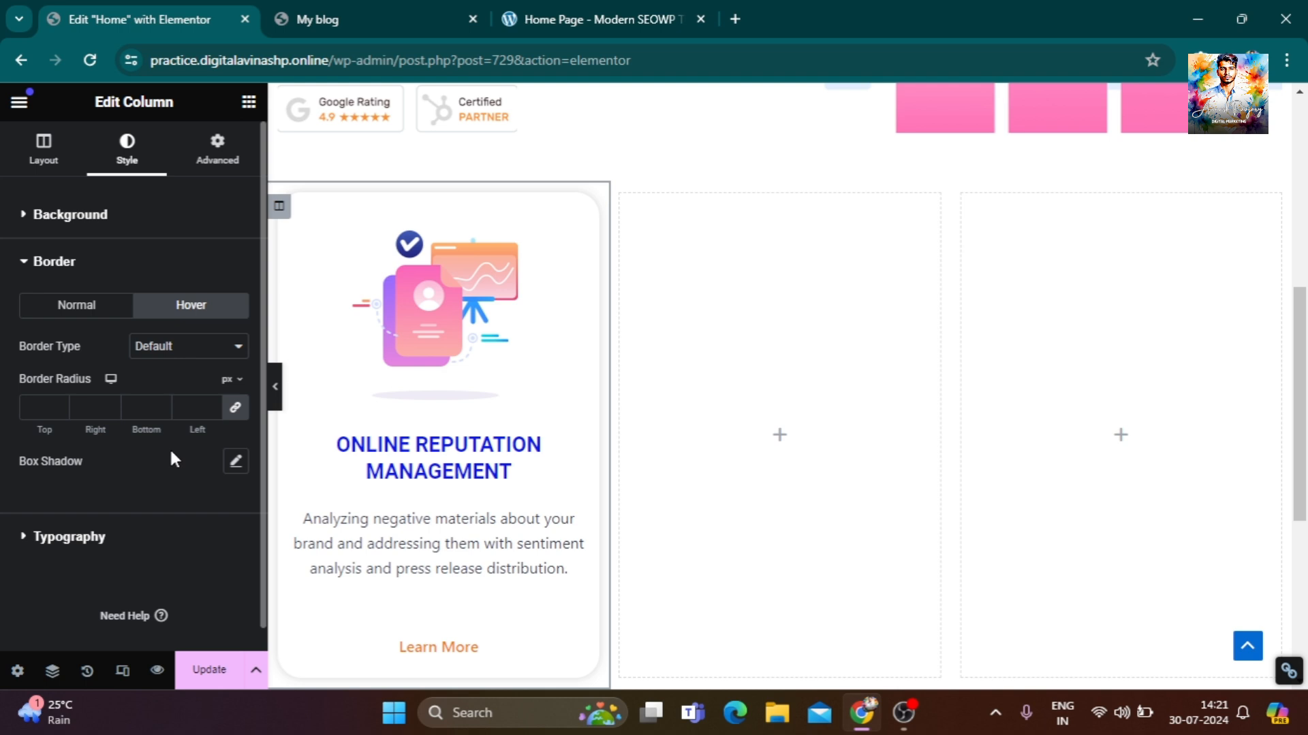
pyautogui.click(235, 463)
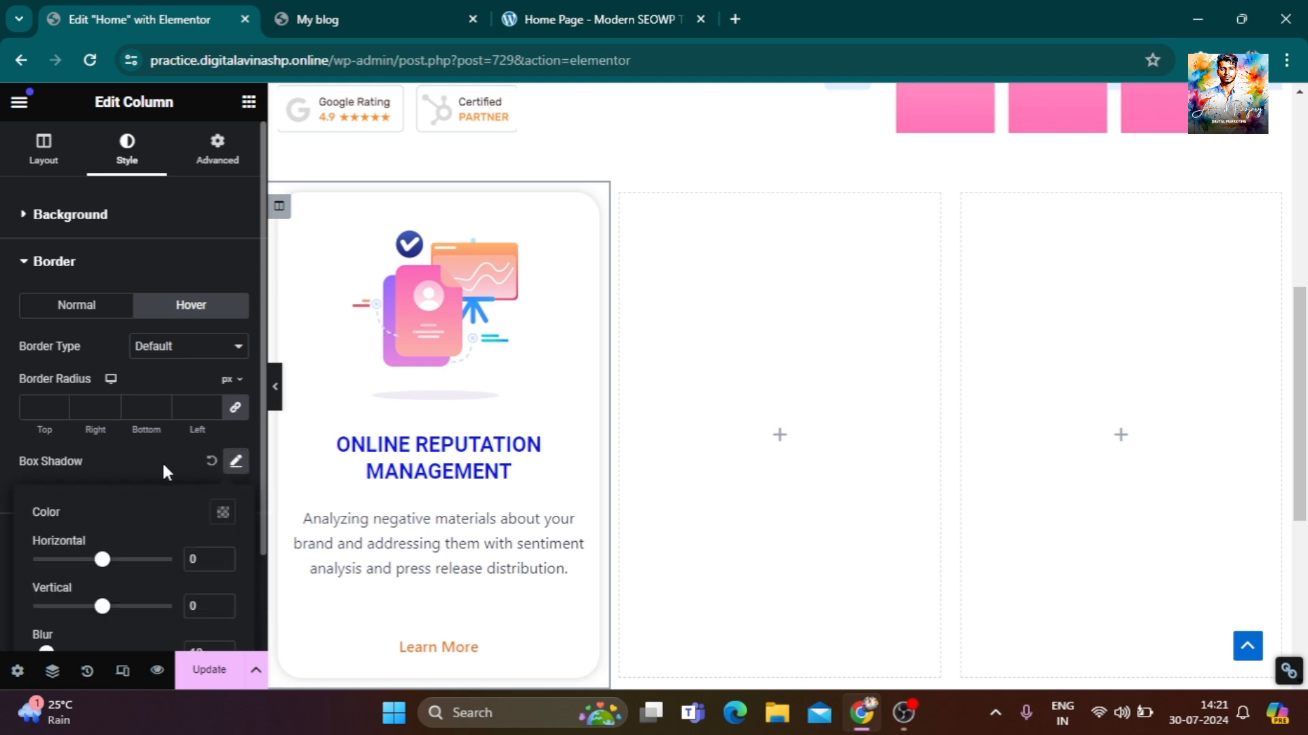
pyautogui.scroll(-3, 164, 460)
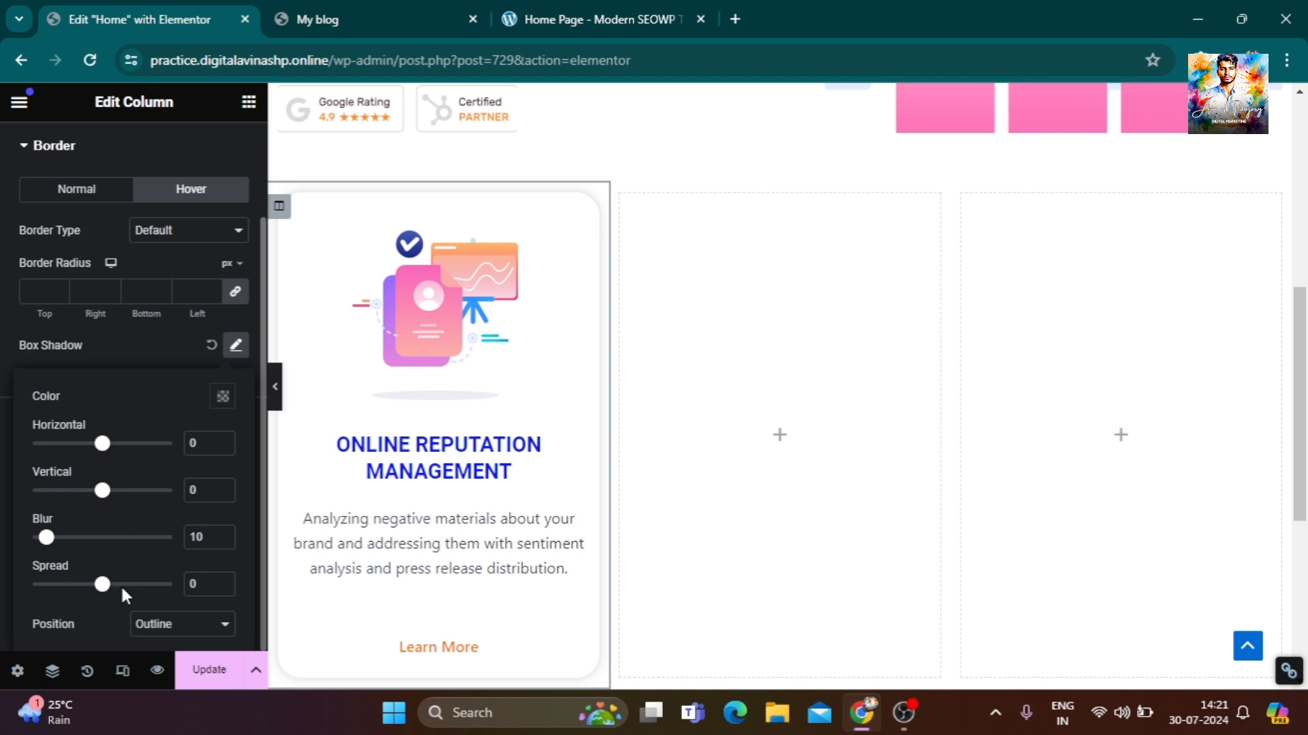
pyautogui.moveTo(107, 590); pyautogui.dragTo(120, 590)
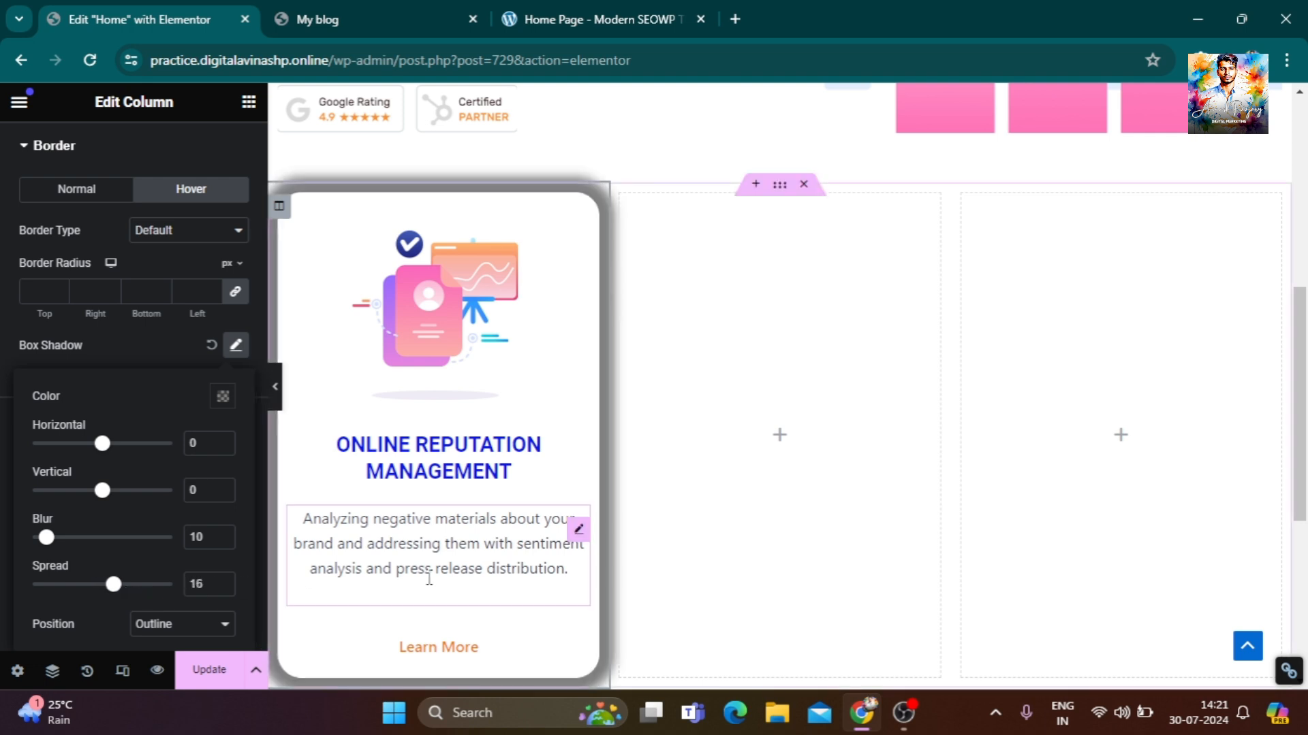
pyautogui.moveTo(114, 584)
pyautogui.mouseDown()
pyautogui.moveTo(168, 584)
pyautogui.moveTo(93, 589)
pyautogui.mouseUp()
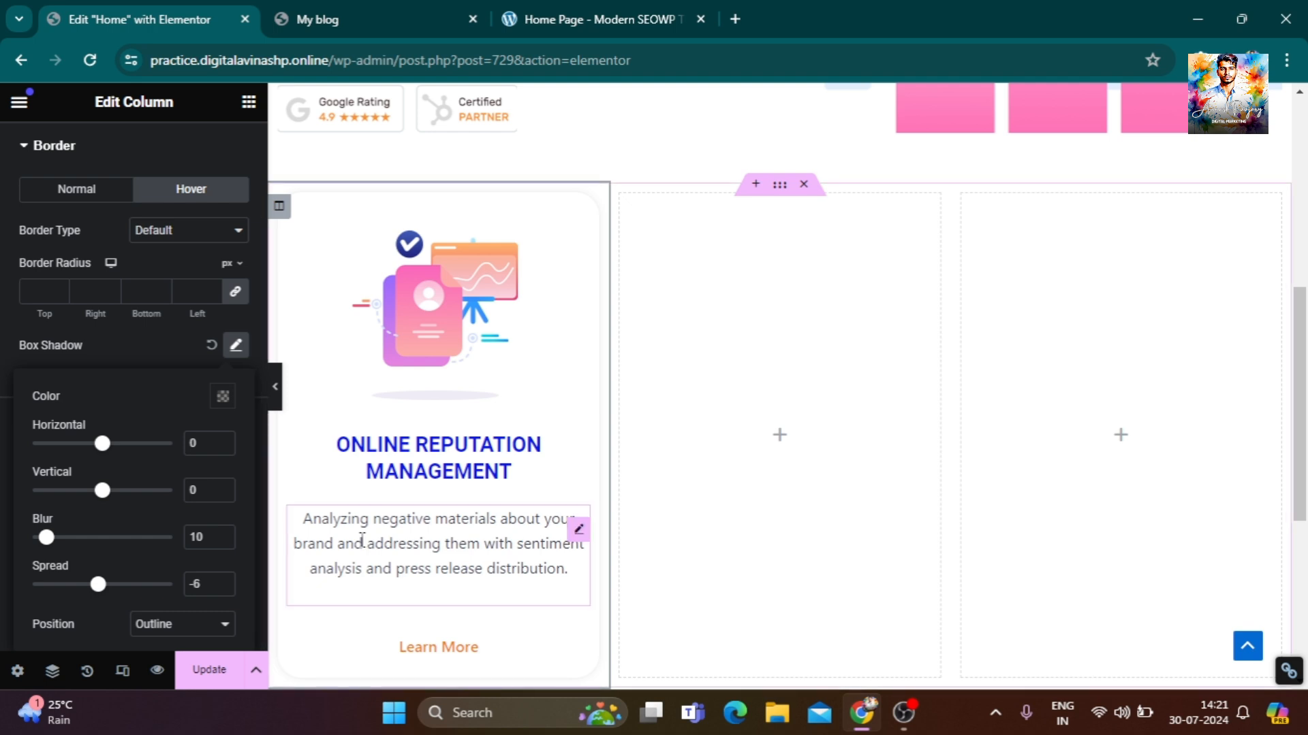
# Adjust the column's hover box shadow spread to 7.
pyautogui.click(224, 581)
pyautogui.click(223, 580)
pyautogui.click(223, 581)
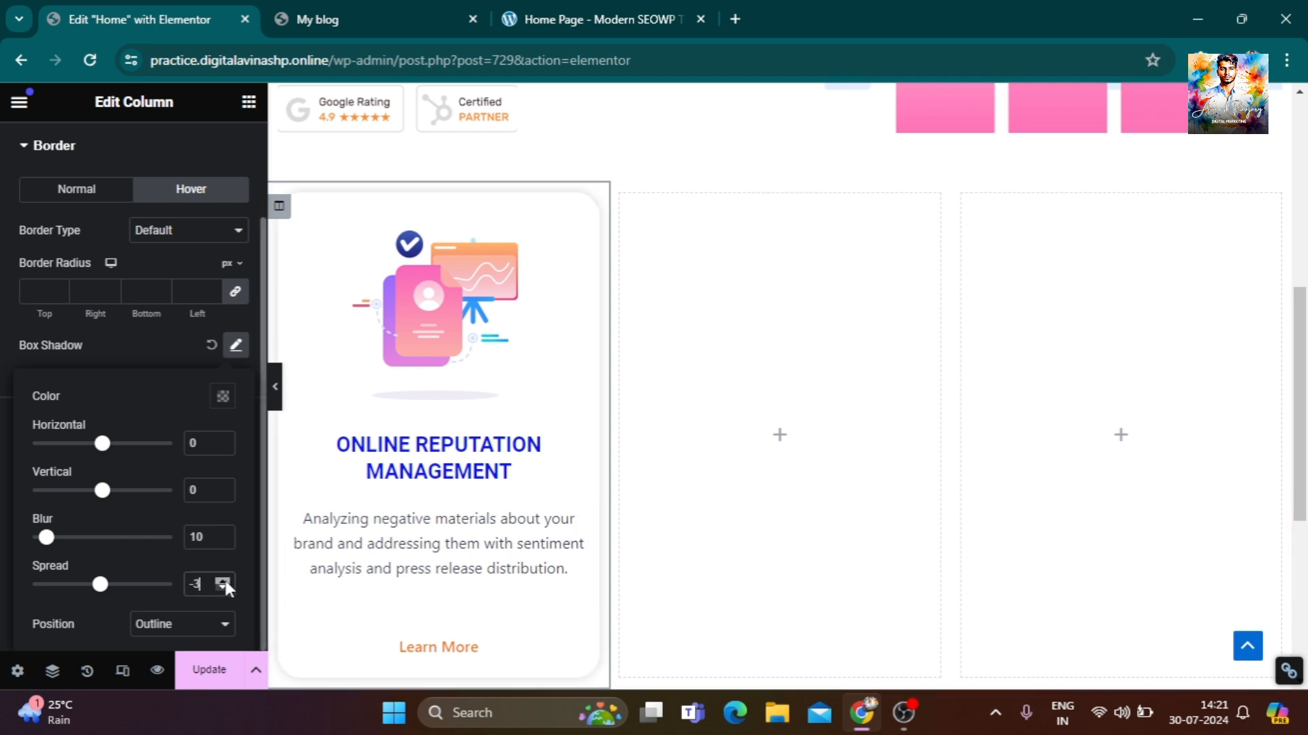
pyautogui.click(224, 589)
pyautogui.click(223, 588)
pyautogui.click(223, 581)
pyautogui.click(223, 581)
pyautogui.click(223, 581)
pyautogui.click(224, 581)
pyautogui.click(224, 580)
pyautogui.click(223, 581)
pyautogui.click(223, 581)
pyautogui.click(223, 581)
pyautogui.click(223, 581)
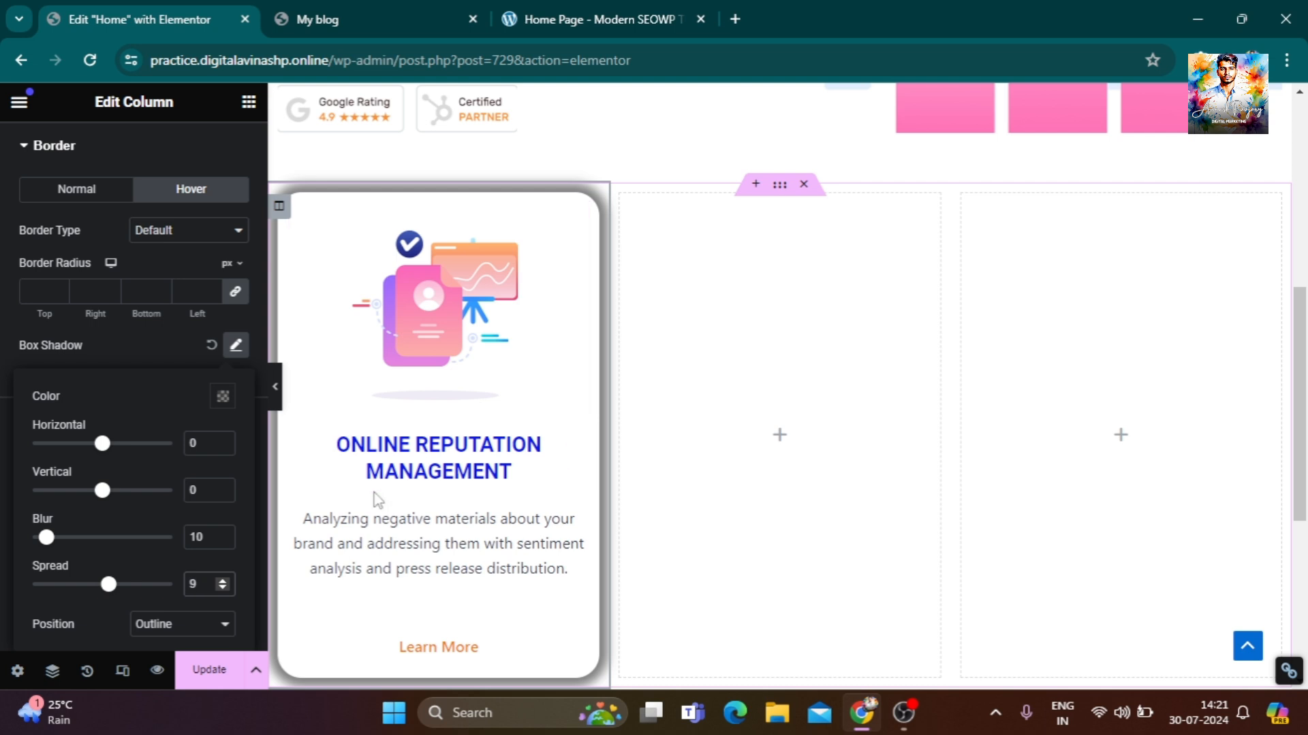
pyautogui.click(222, 589)
pyautogui.click(221, 589)
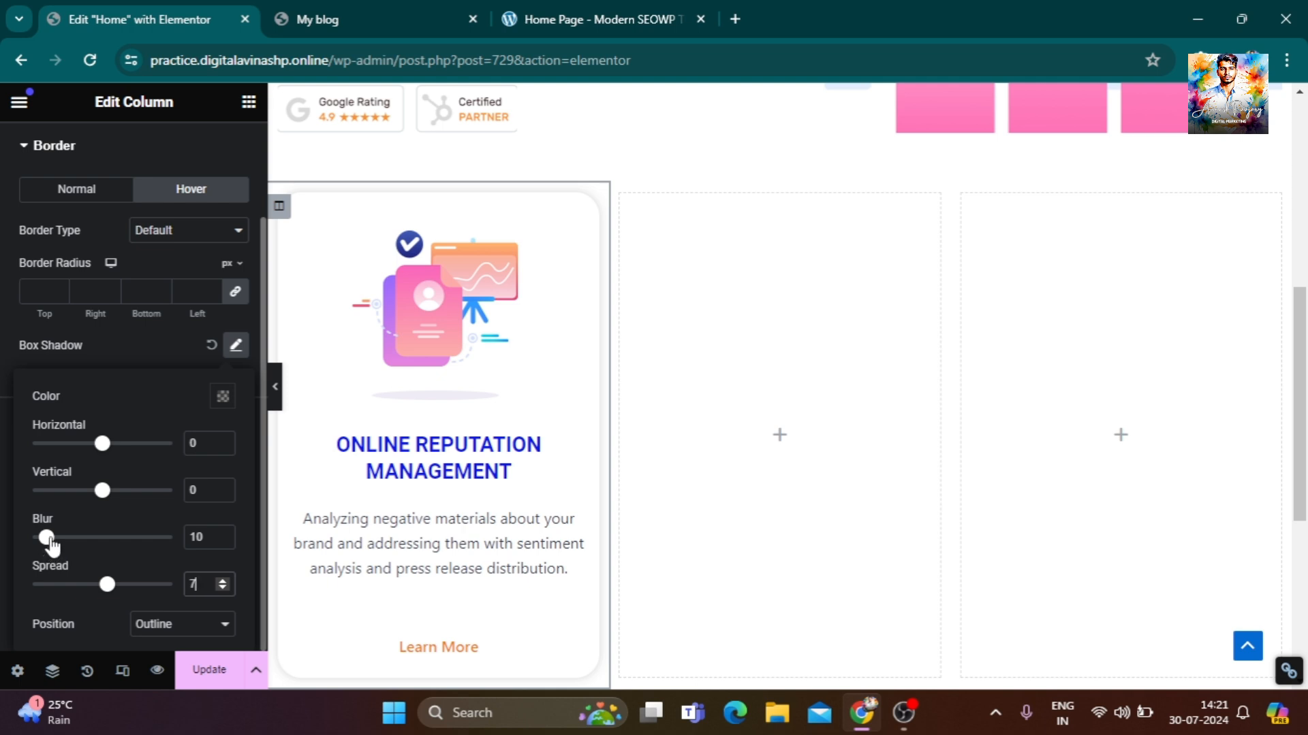
# Raise the column's hover box shadow blur to 65 and update the page.
pyautogui.moveTo(50, 539); pyautogui.dragTo(87, 540)
pyautogui.moveTo(71, 548); pyautogui.dragTo(92, 533)
pyautogui.moveTo(71, 537); pyautogui.dragTo(76, 536)
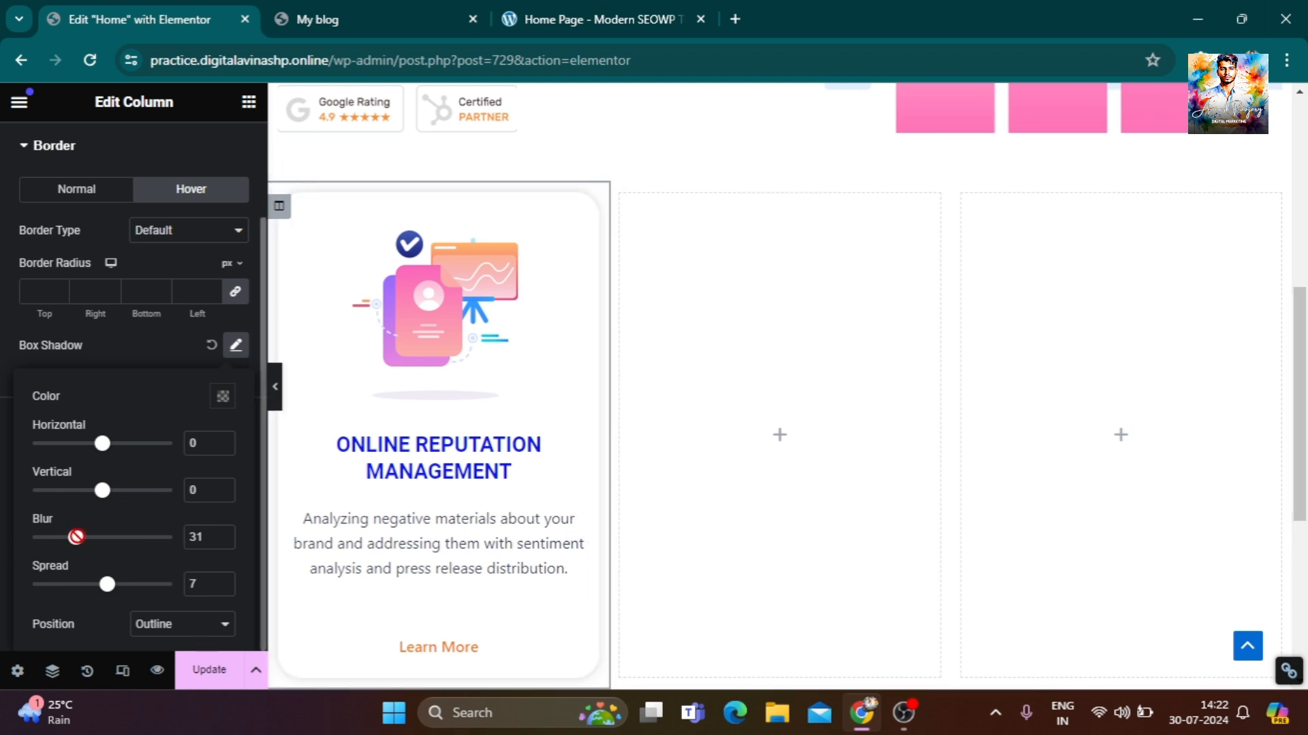
pyautogui.click(222, 534)
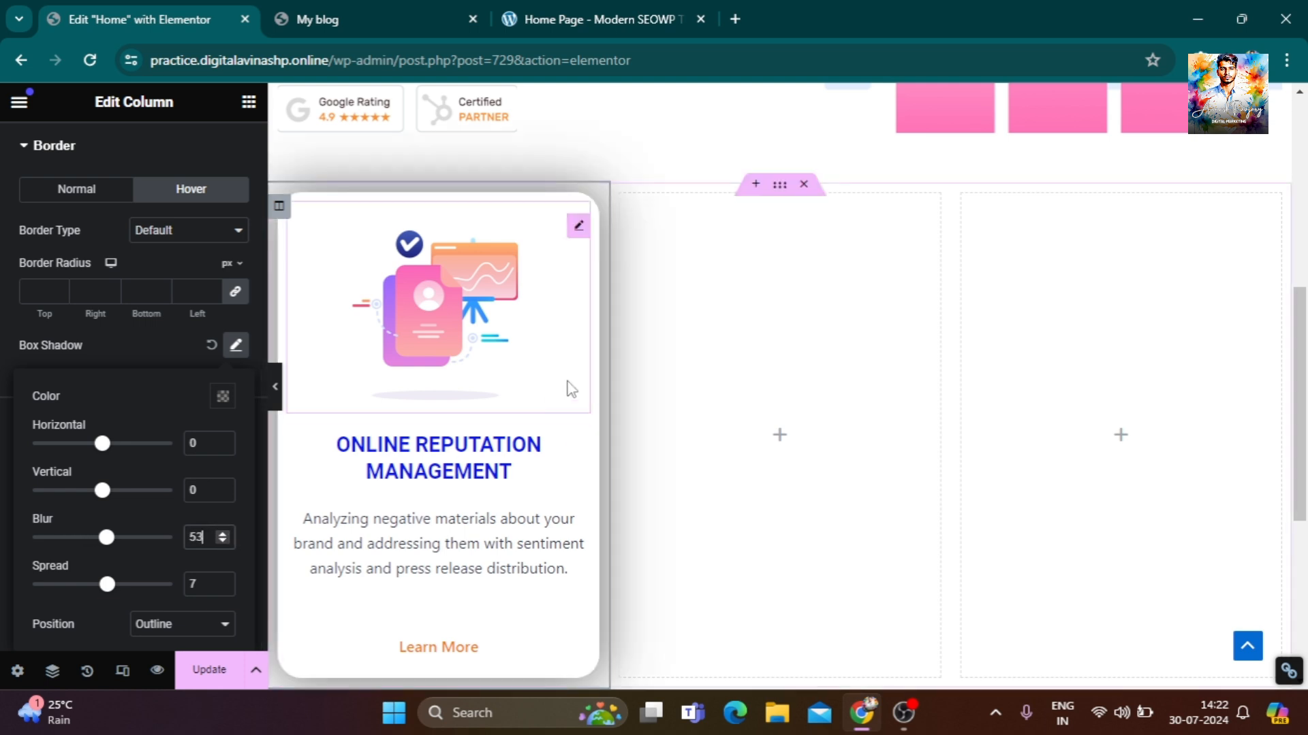
pyautogui.moveTo(106, 538); pyautogui.dragTo(175, 544)
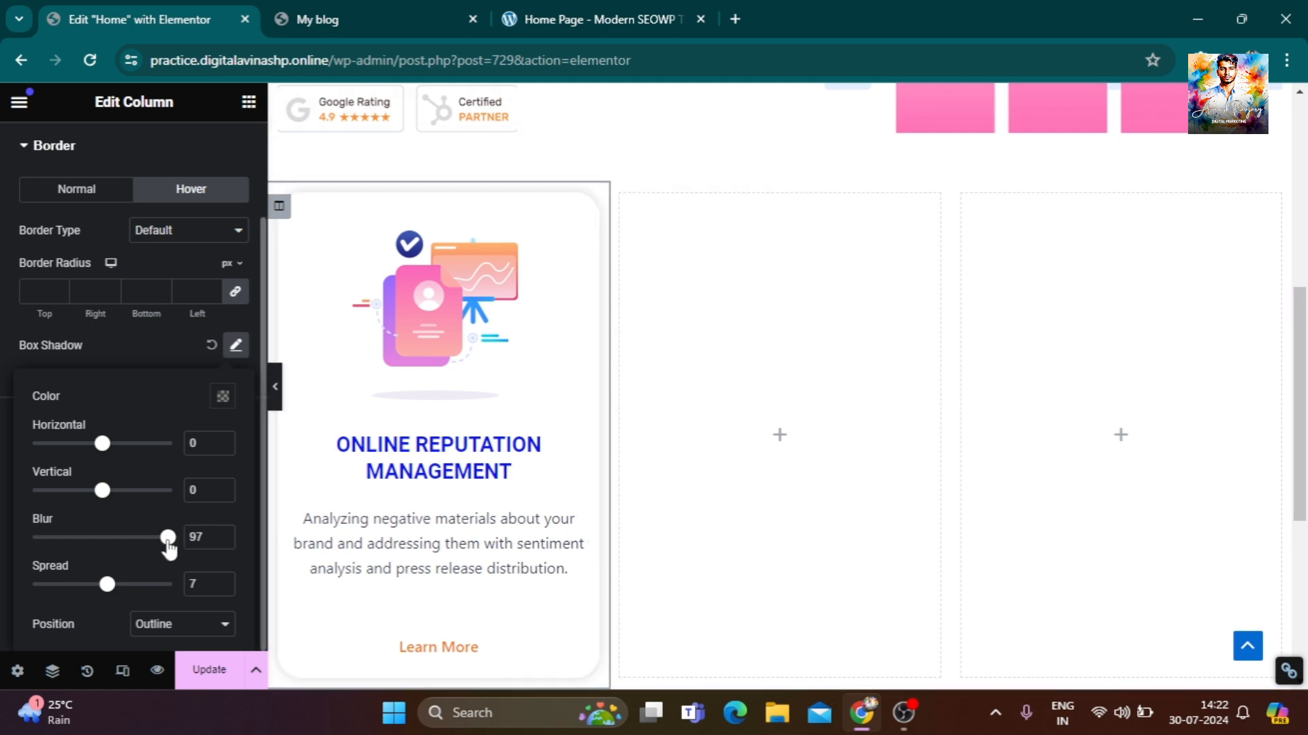
pyautogui.moveTo(168, 543); pyautogui.dragTo(125, 548)
pyautogui.click(216, 673)
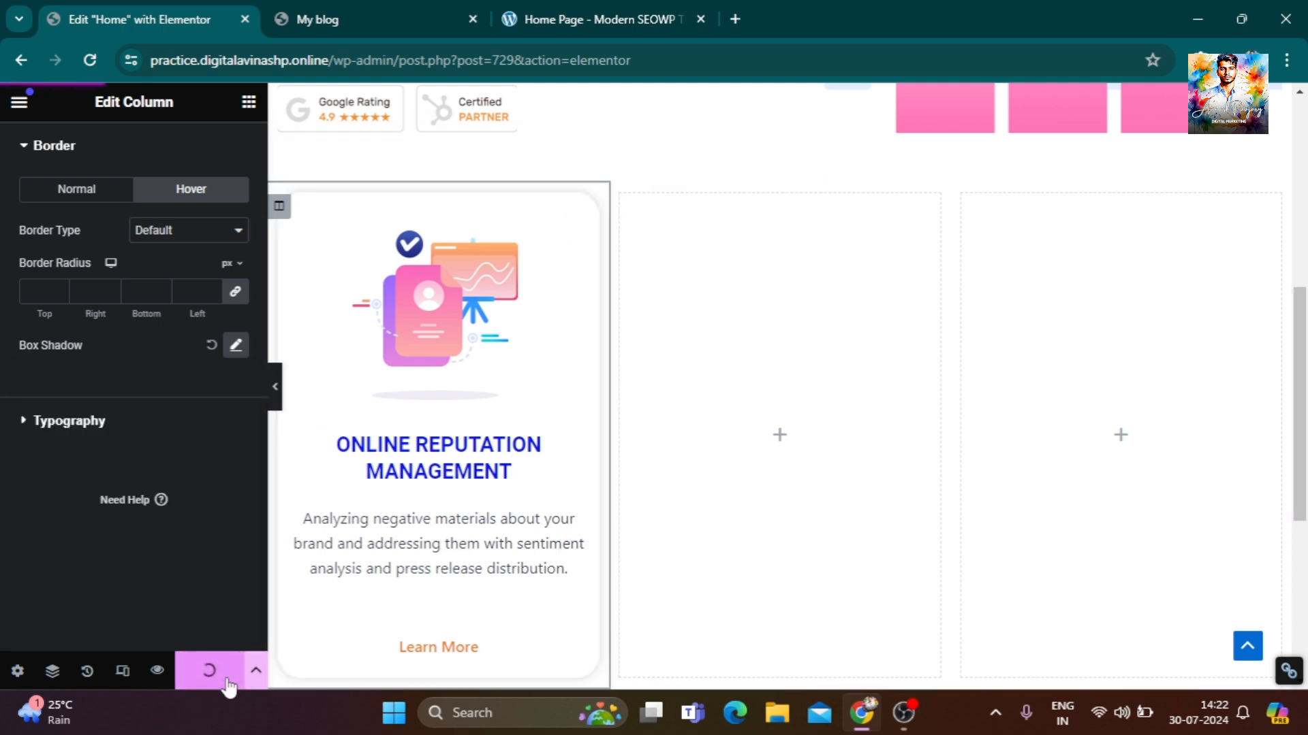
# Preview the card's hover shadow at full width and compare it with the service card on the reference page.
pyautogui.click(273, 391)
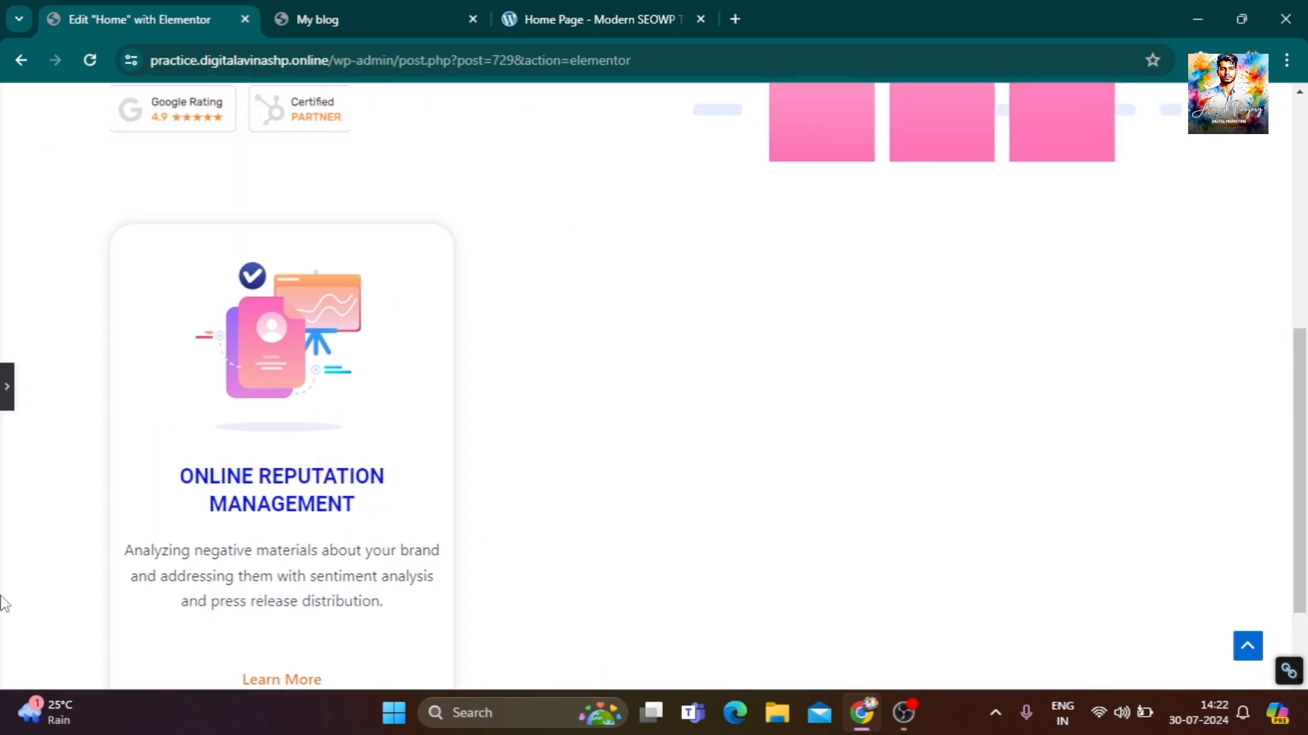
pyautogui.scroll(-2, 2, 525)
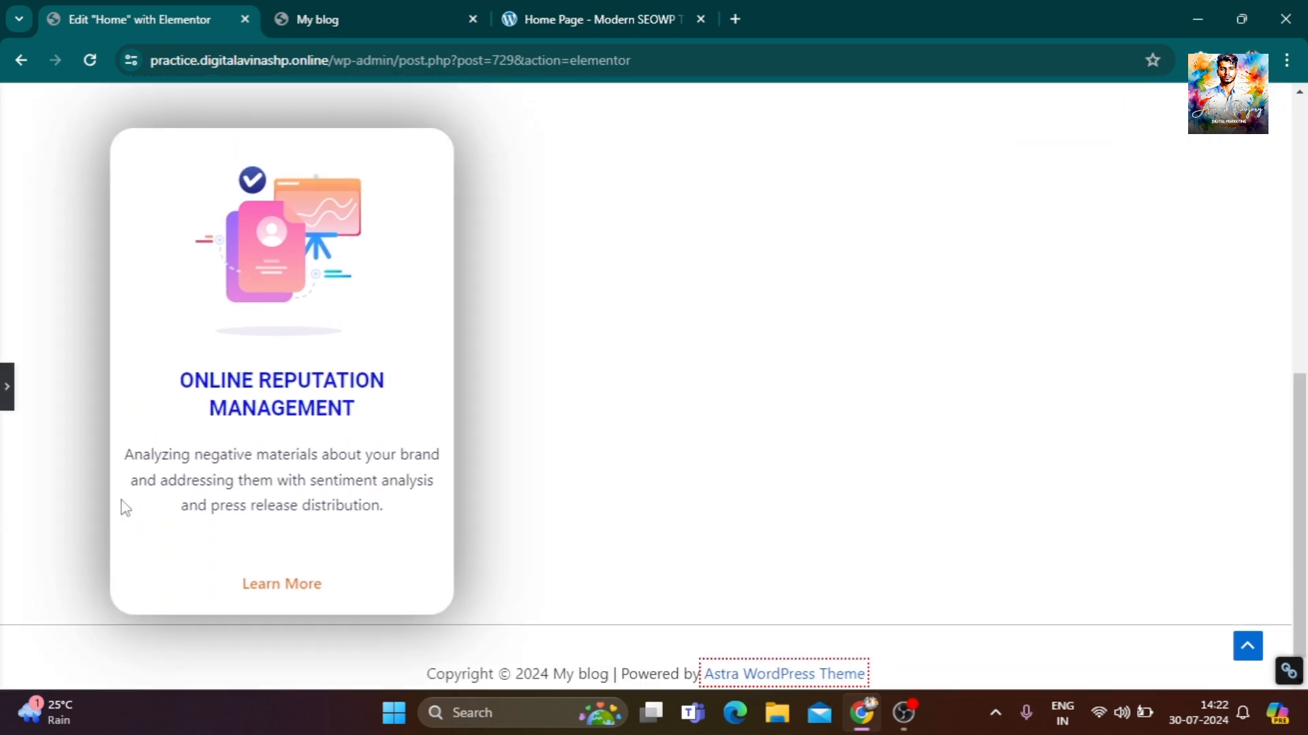
pyautogui.click(606, 17)
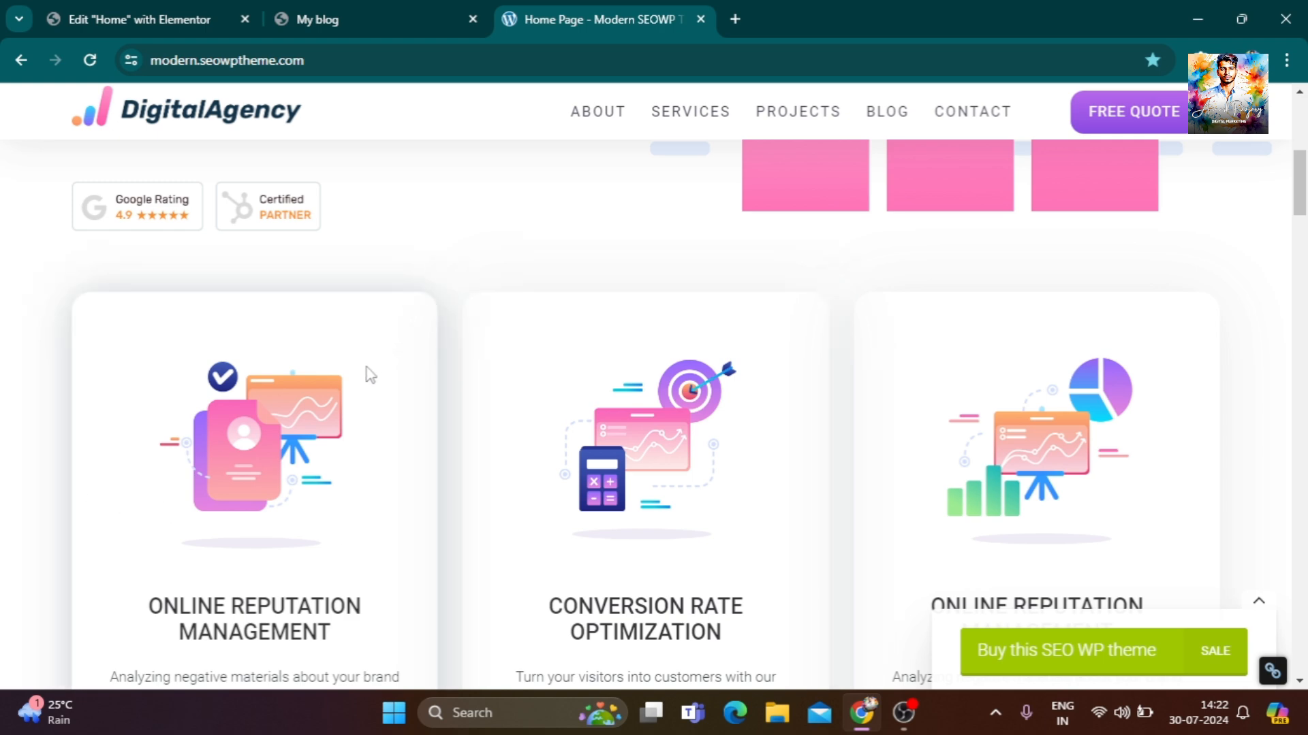
pyautogui.click(231, 14)
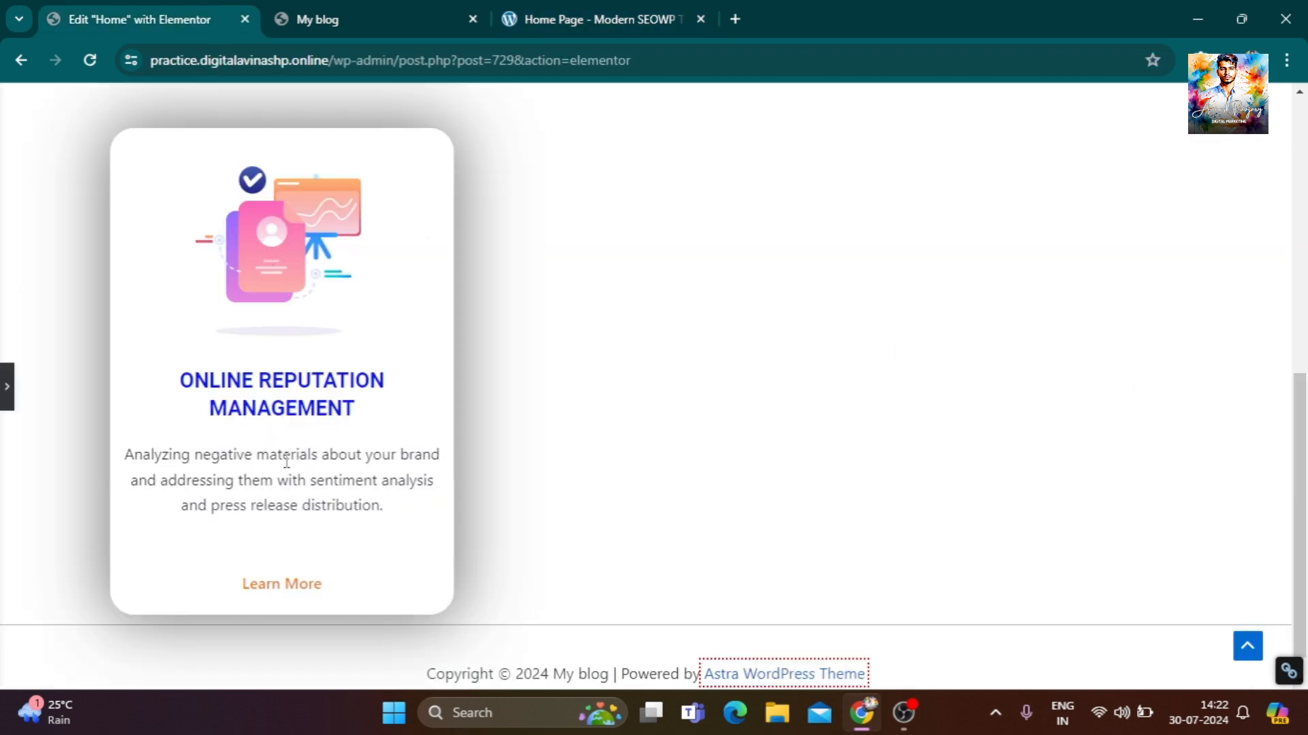
# Increase the hover box shadow's spread to 9 and compare the card with the reference page again.
pyautogui.click(7, 387)
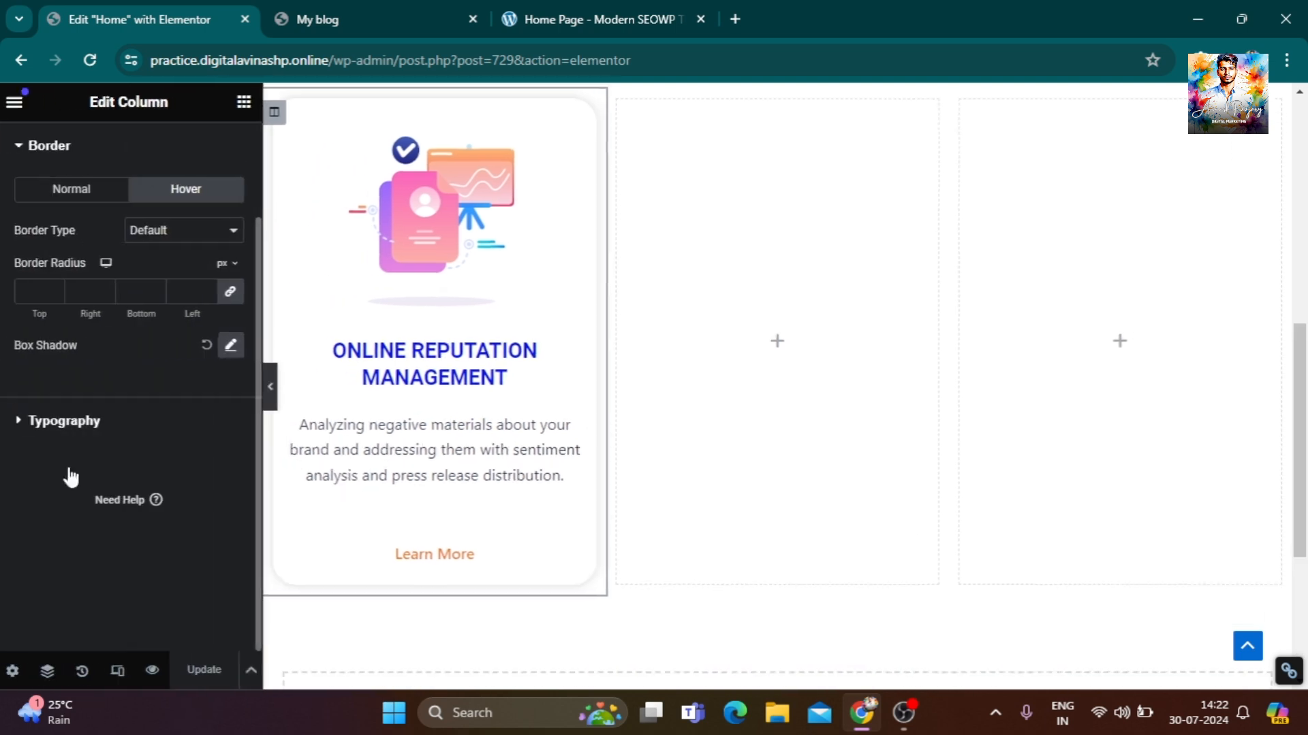
pyautogui.click(236, 347)
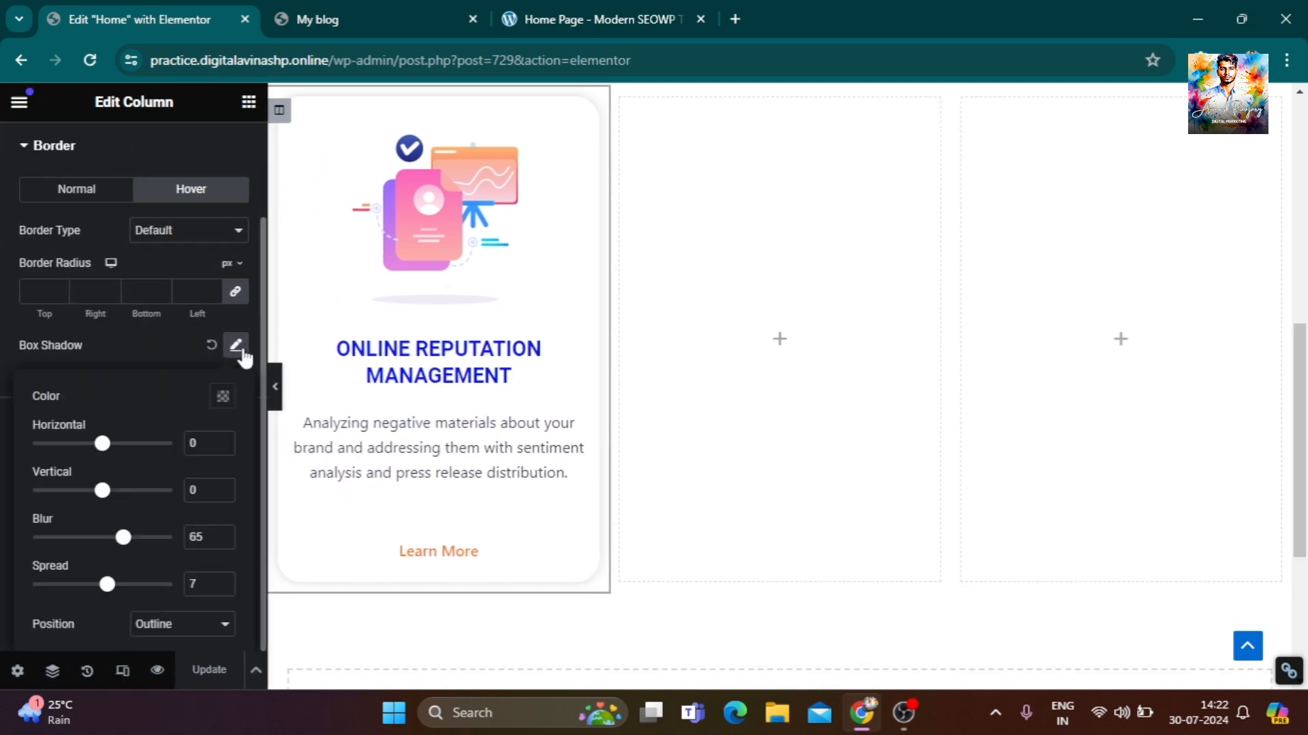
pyautogui.click(222, 582)
pyautogui.click(222, 582)
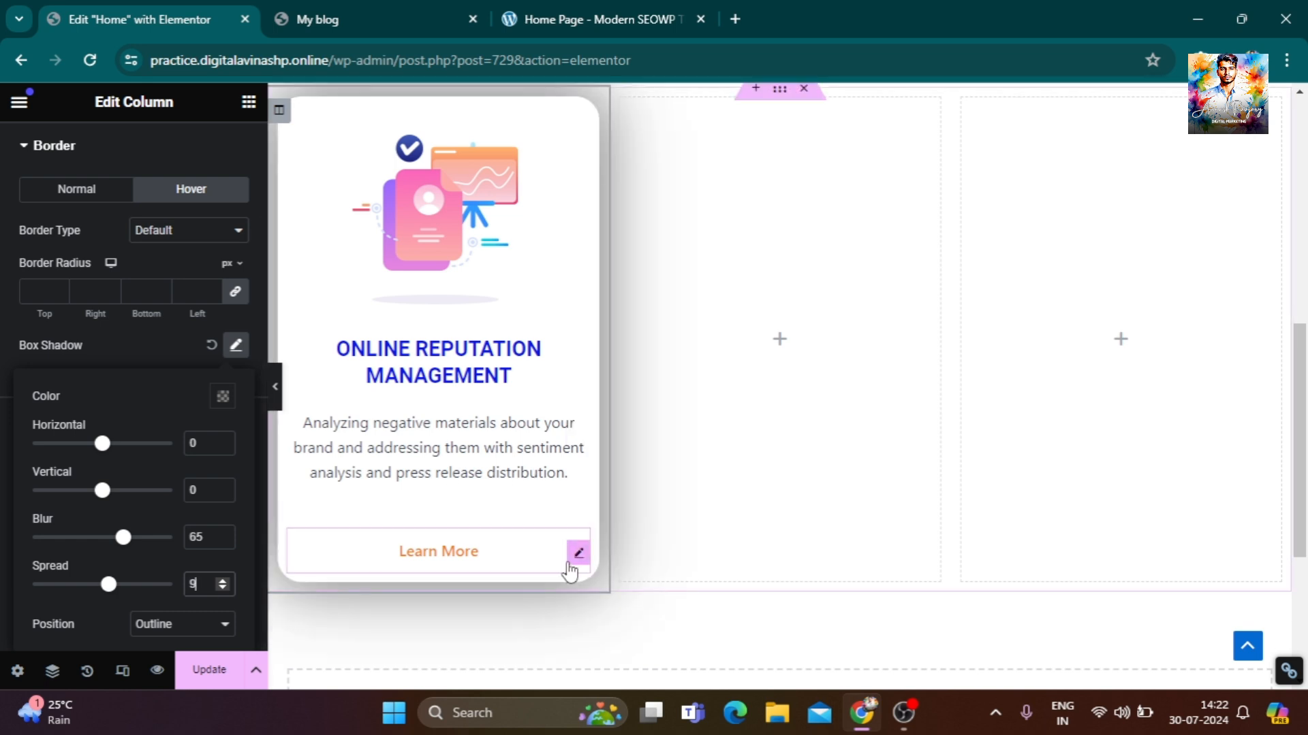
pyautogui.click(275, 387)
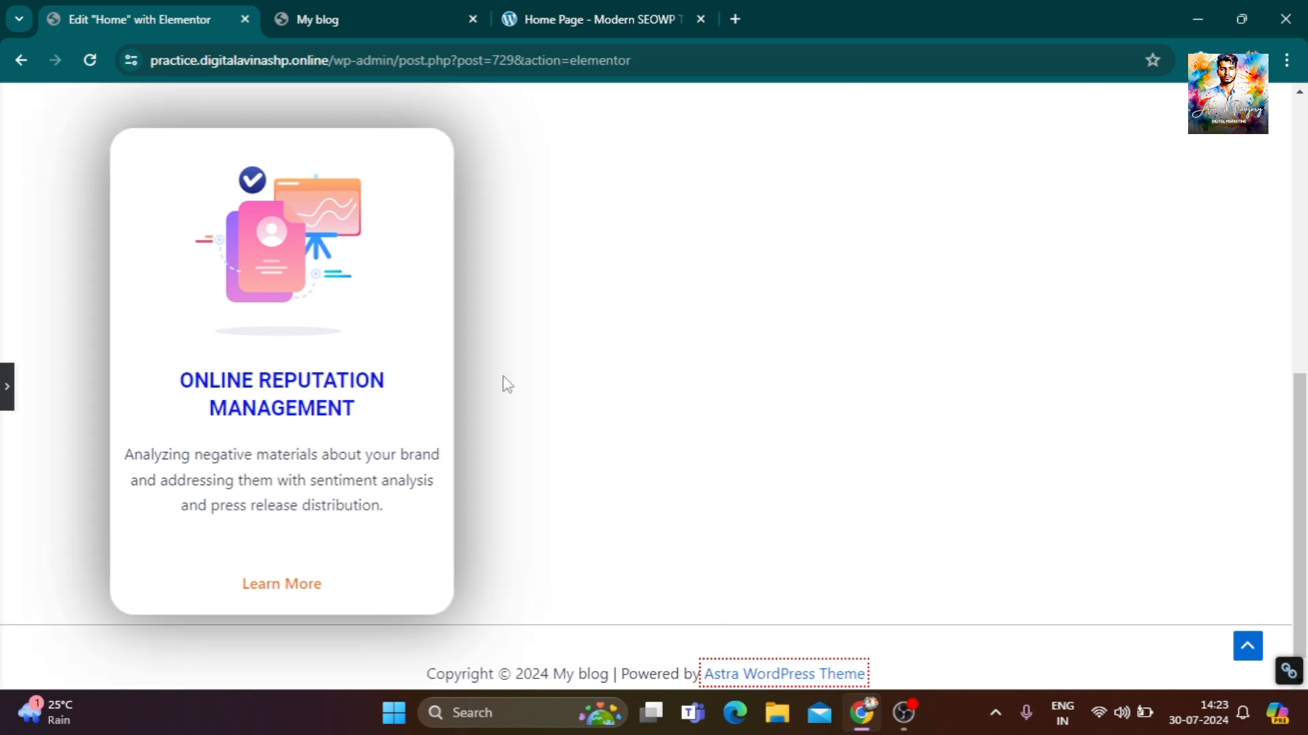
pyautogui.click(666, 12)
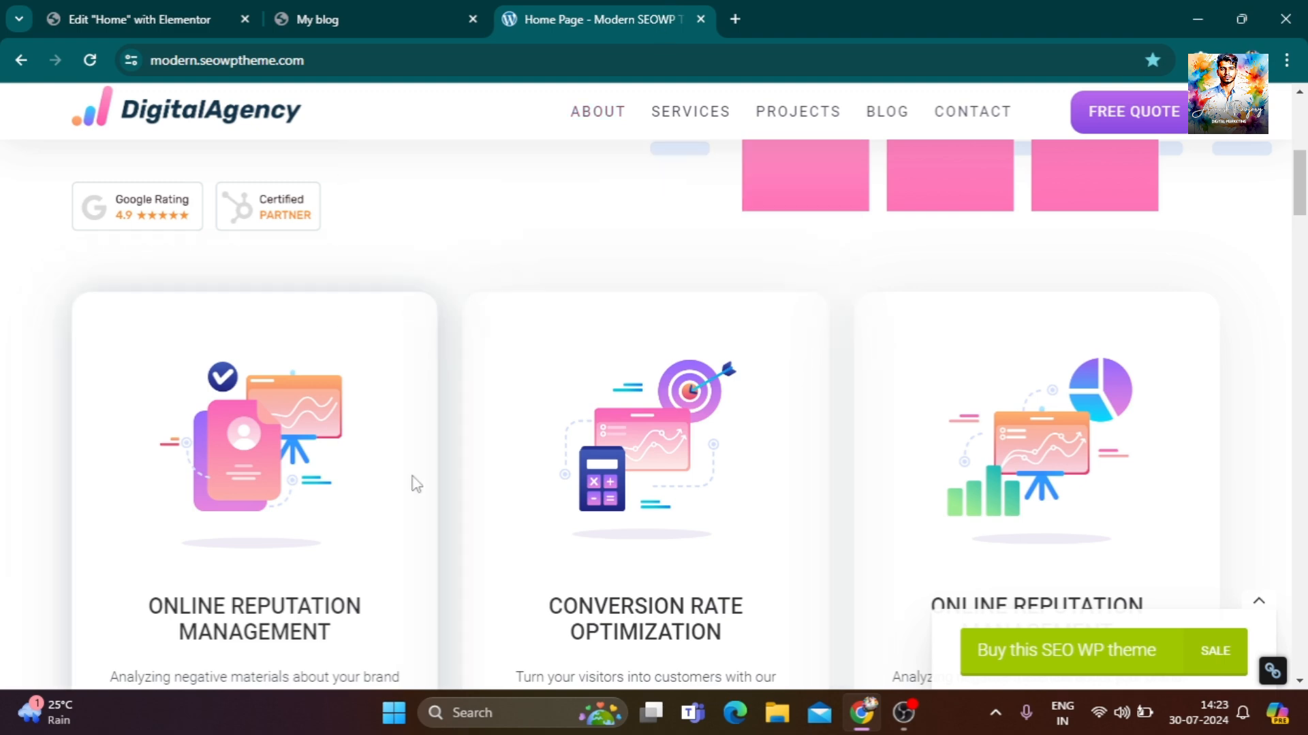
pyautogui.click(191, 15)
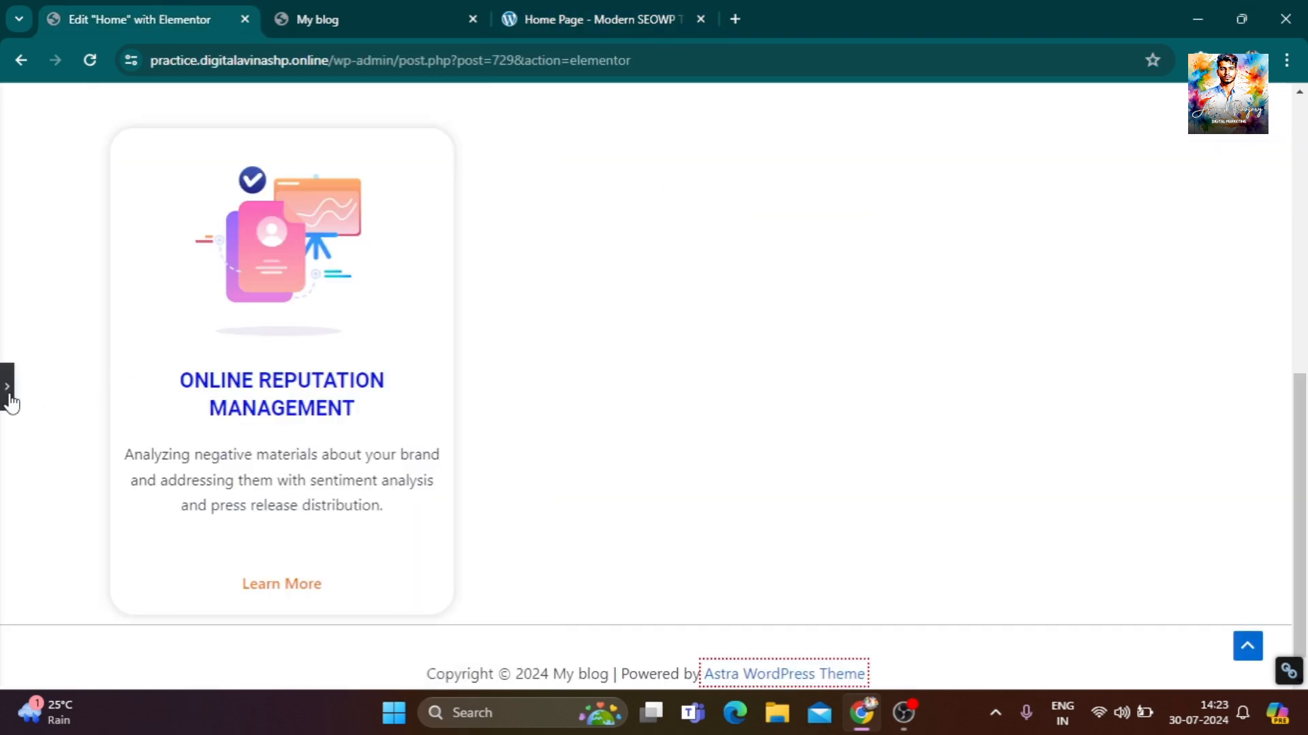
# Set the hover box shadow's blur to 75, preview the card, and update the page.
pyautogui.click(7, 388)
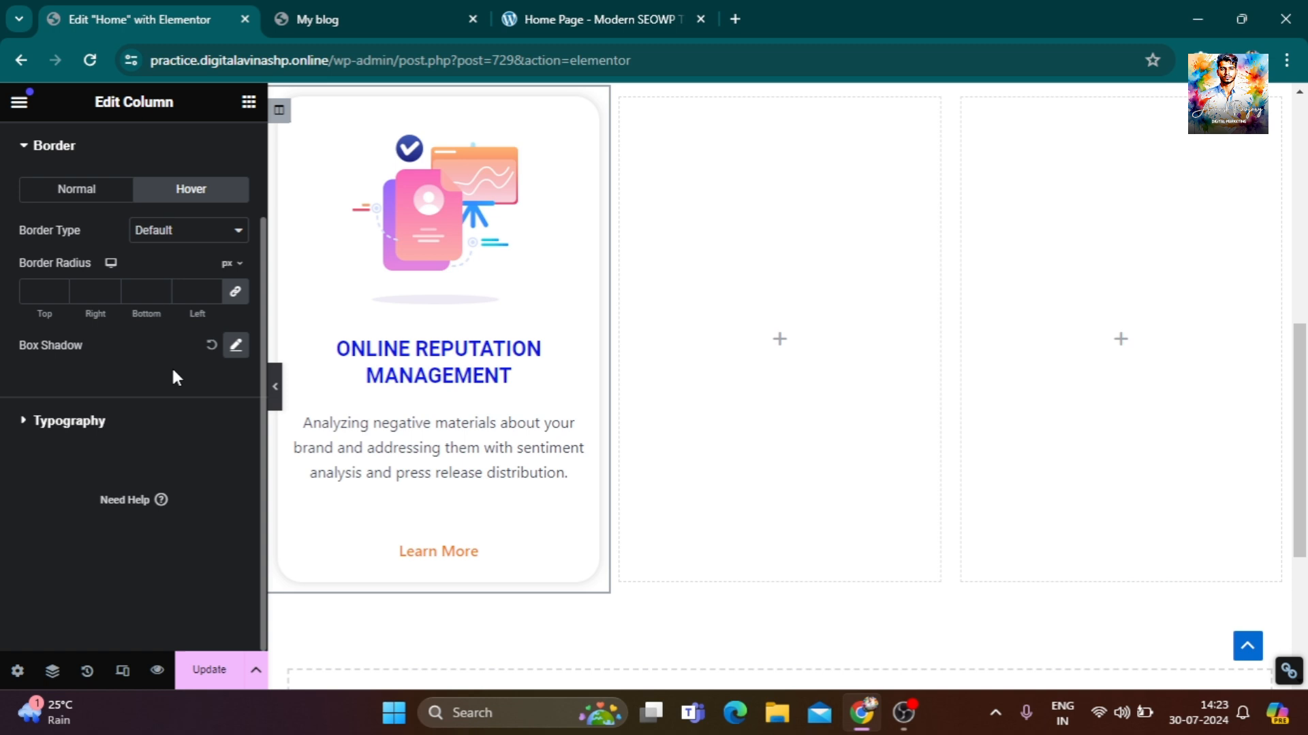
pyautogui.click(236, 346)
pyautogui.moveTo(122, 545); pyautogui.dragTo(110, 545)
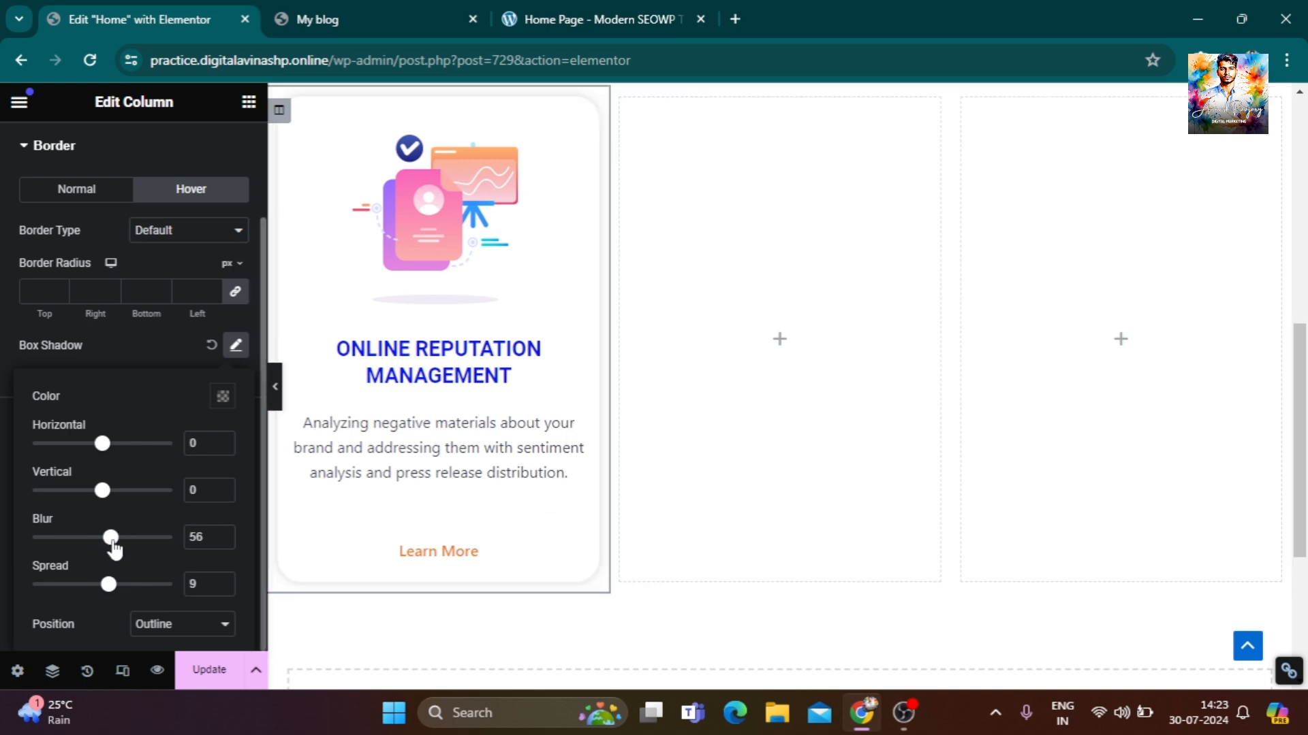
pyautogui.moveTo(113, 545); pyautogui.dragTo(140, 548)
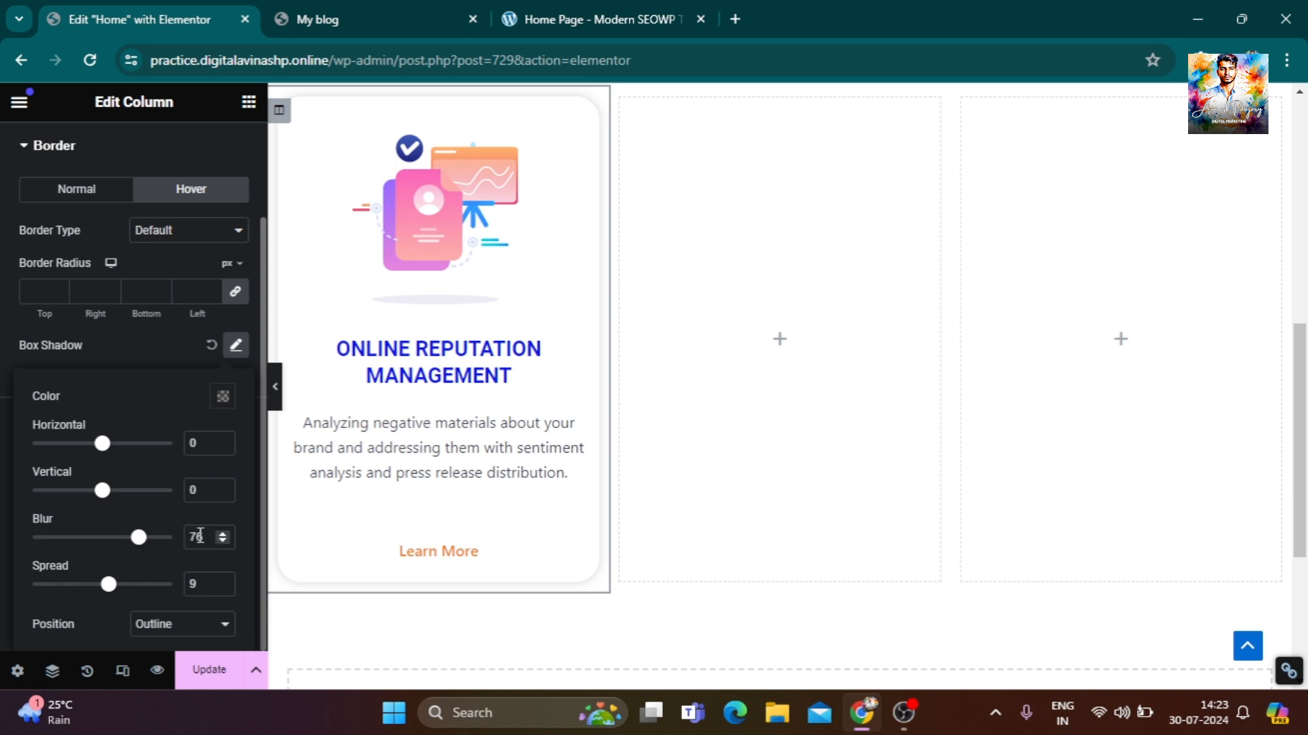
pyautogui.click(220, 539)
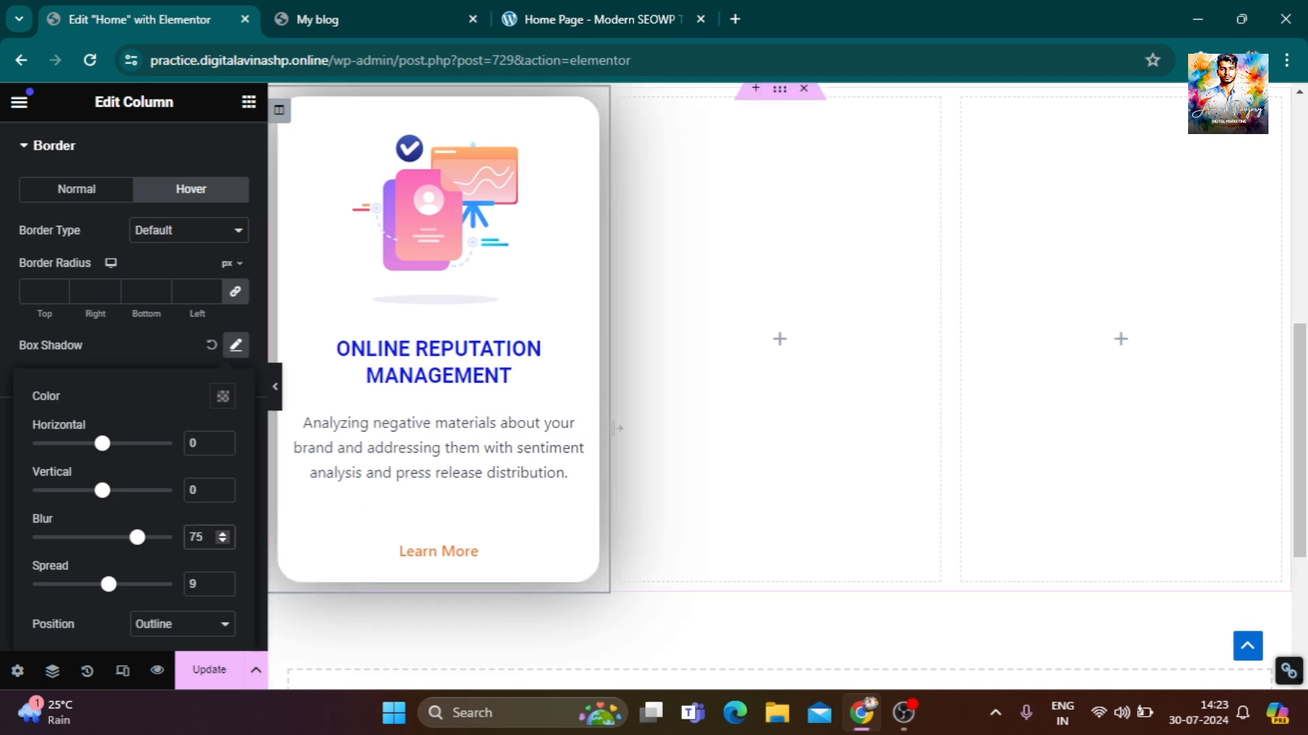
pyautogui.click(276, 387)
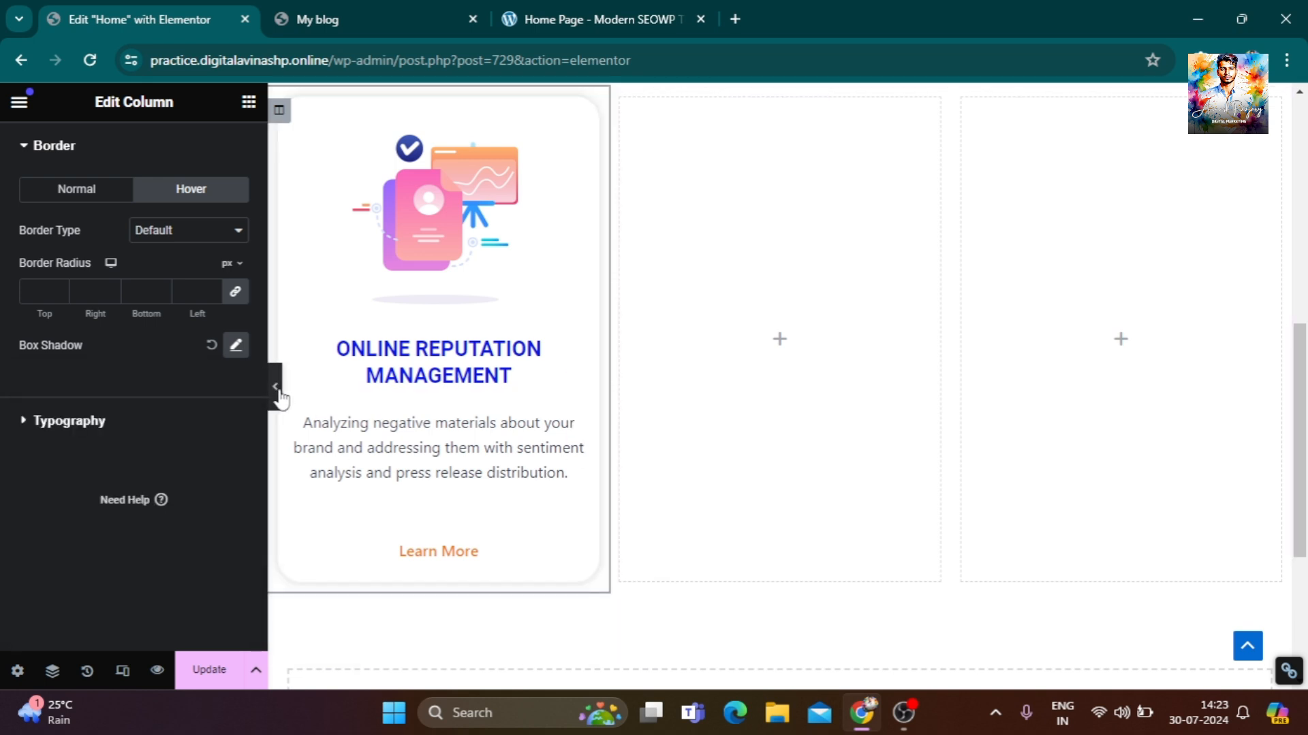
pyautogui.click(276, 389)
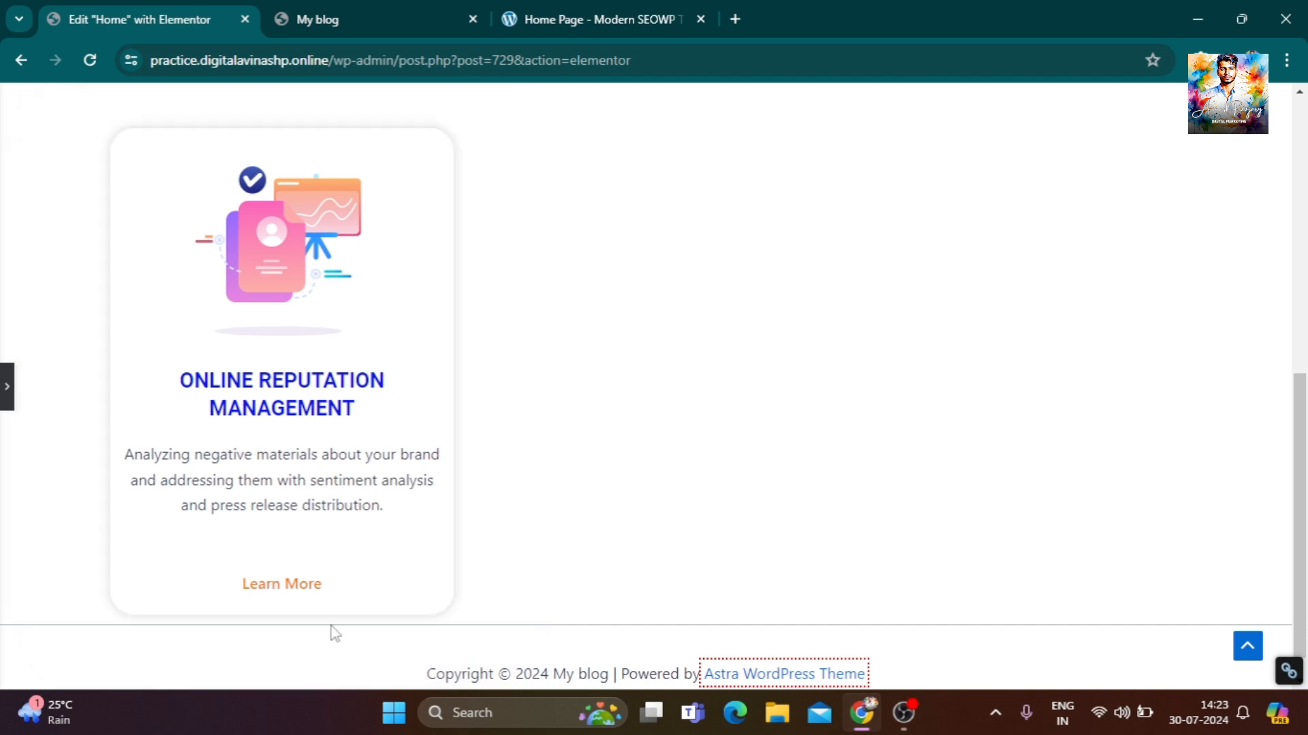
pyautogui.click(9, 391)
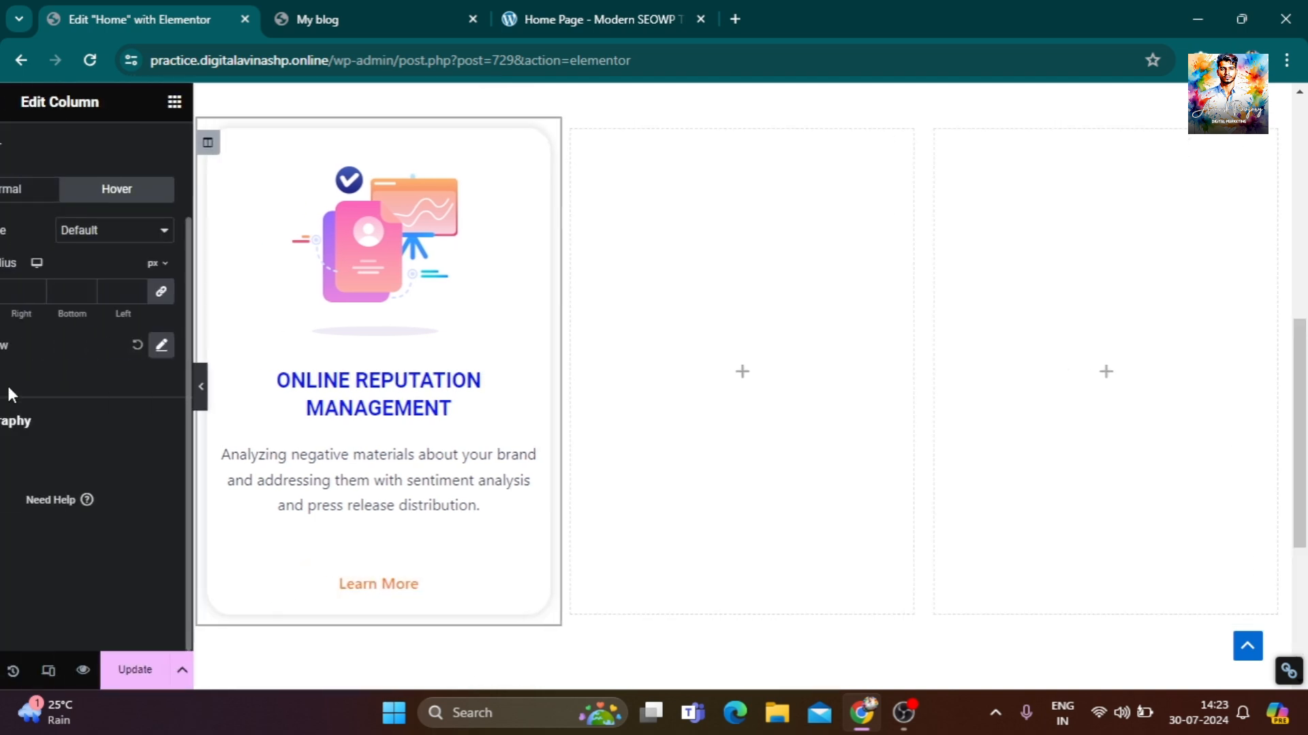
pyautogui.click(205, 671)
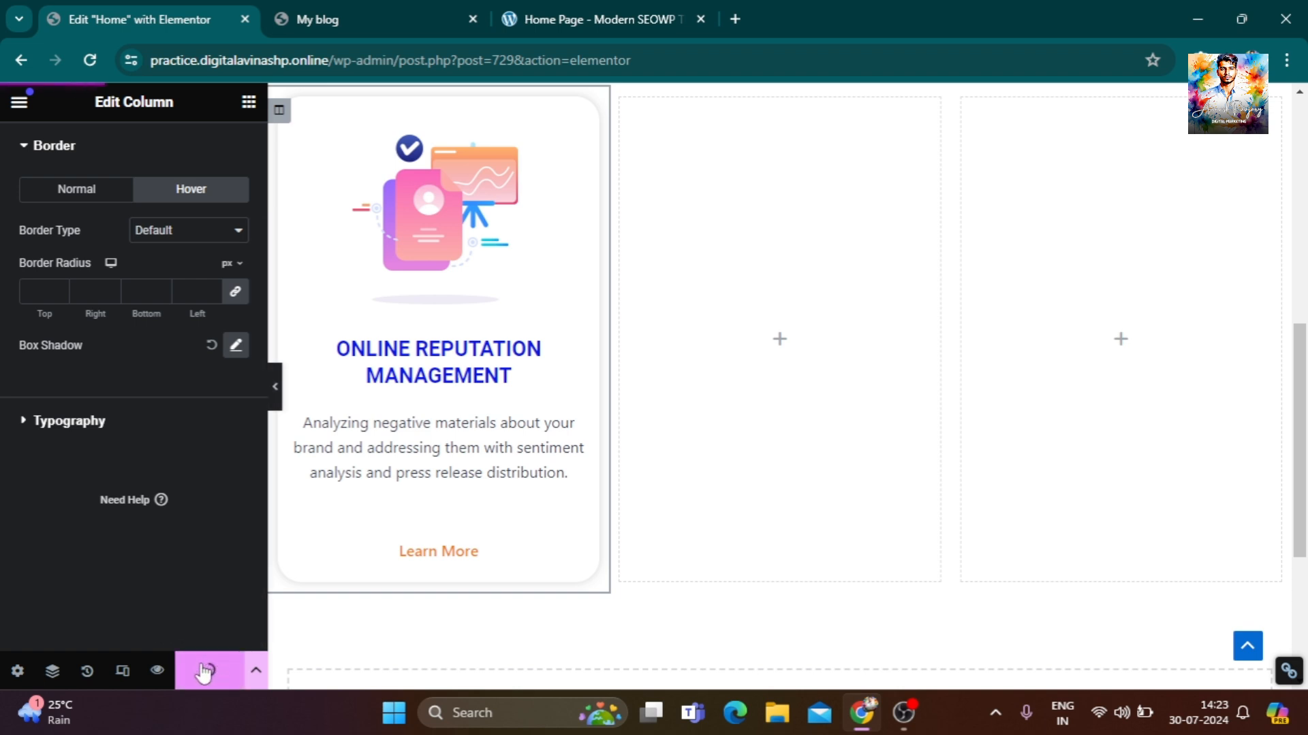
# Compare the hover shadow on the live site's card with the reference page's cards, and return to the Elementor editor.
pyautogui.click(329, 14)
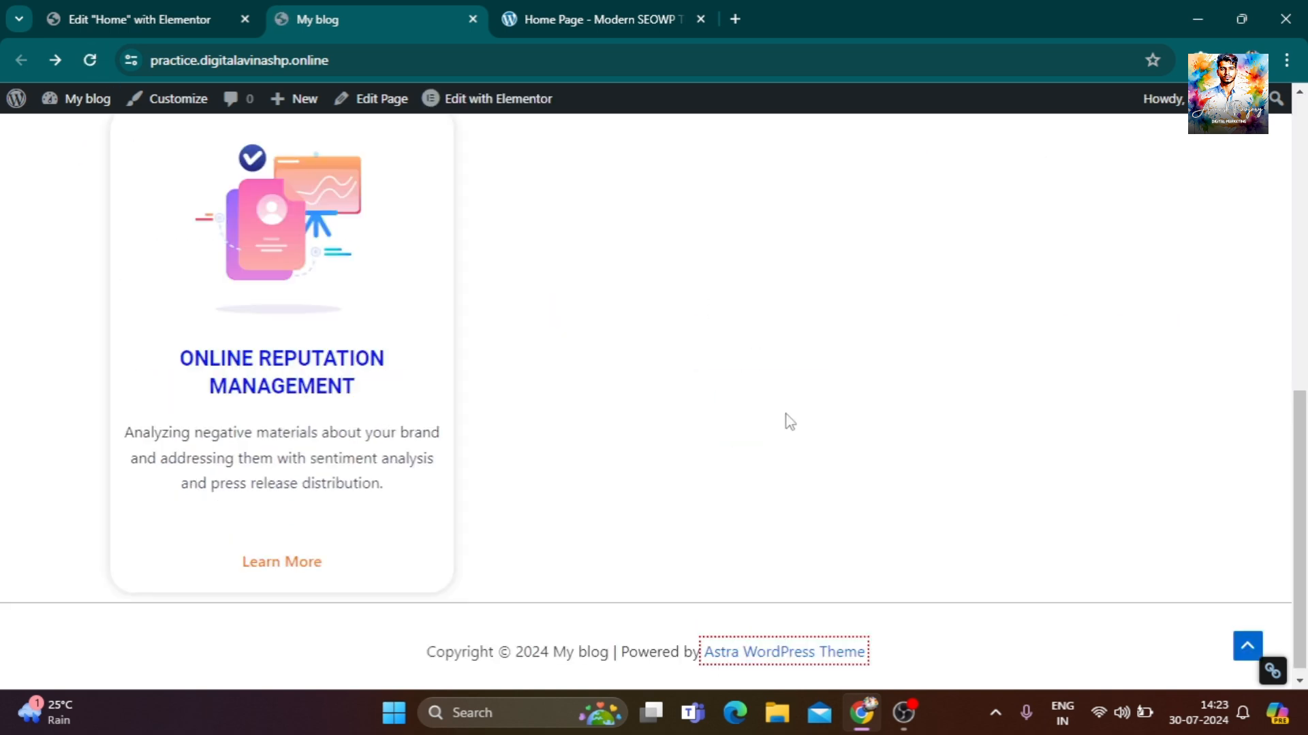
pyautogui.scroll(3, 784, 415)
pyautogui.scroll(-3, 691, 414)
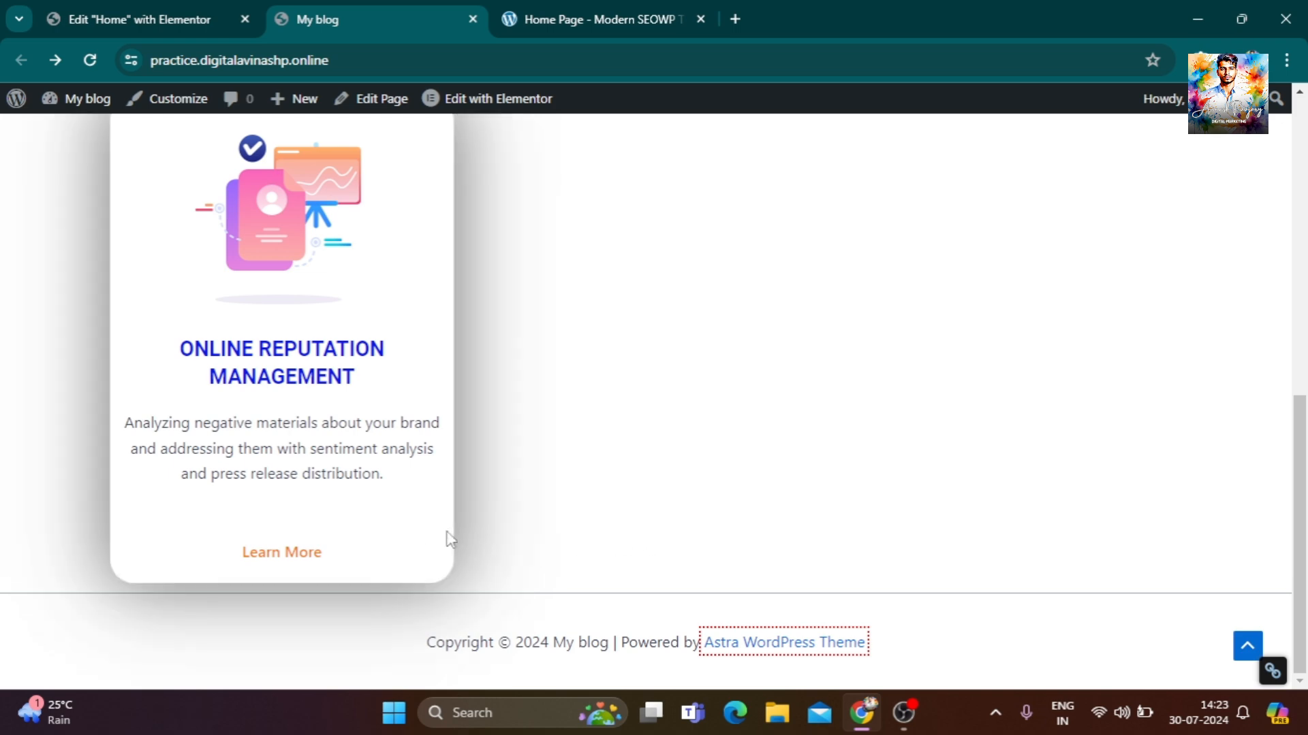
pyautogui.click(572, 10)
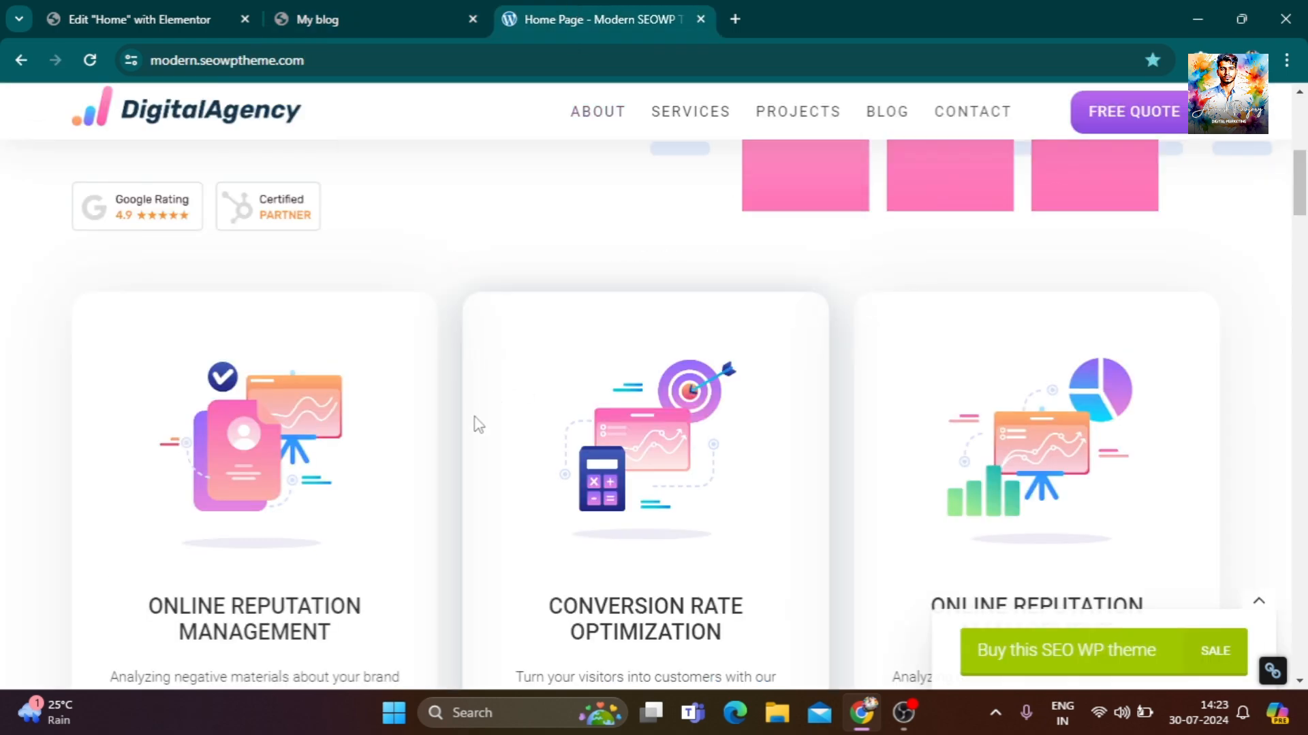
pyautogui.click(129, 19)
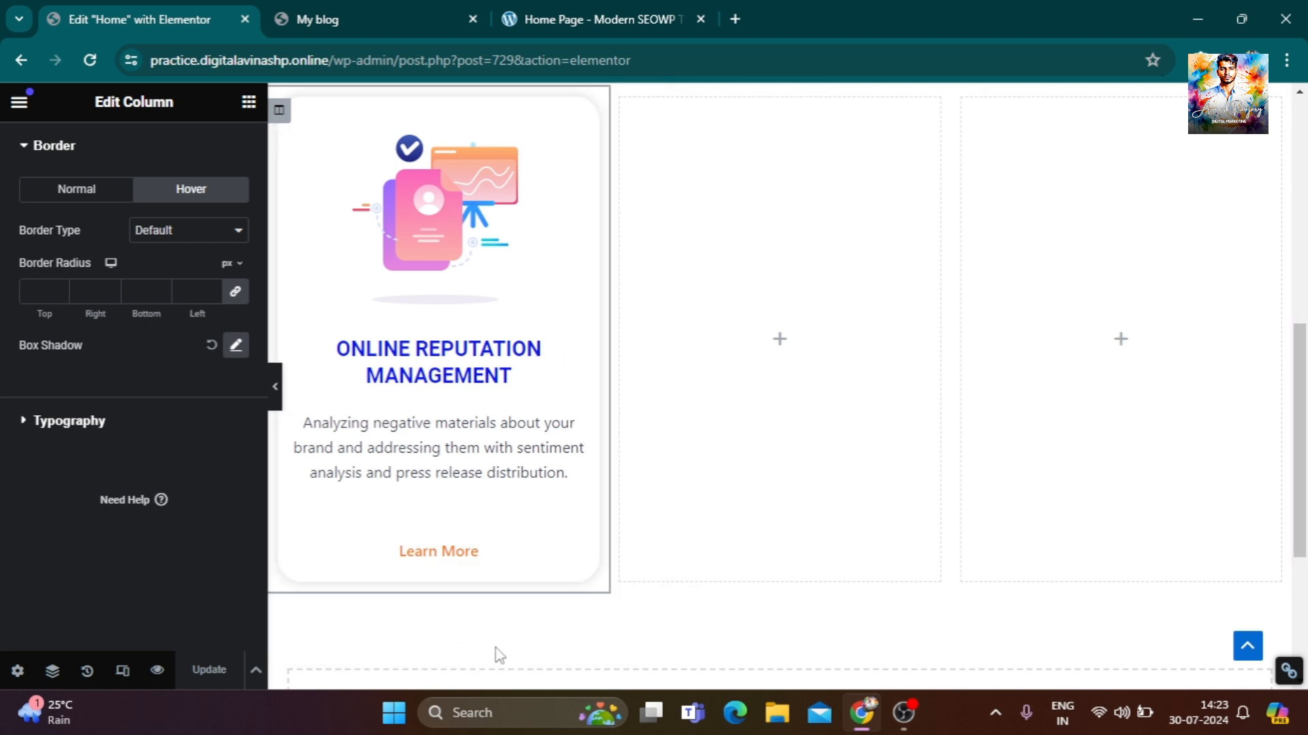
# Give the service card column a classic white background, #FFFFFF, and update the page.
pyautogui.click(277, 388)
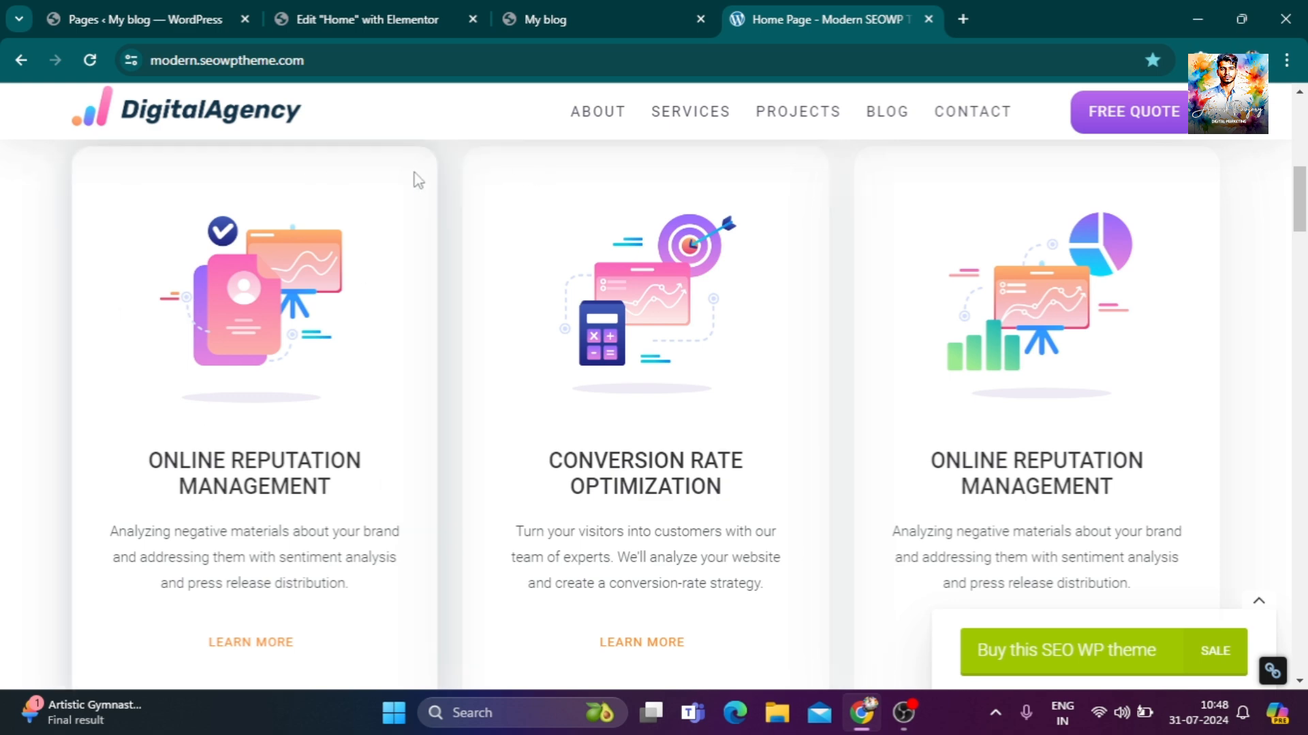
pyautogui.click(409, 15)
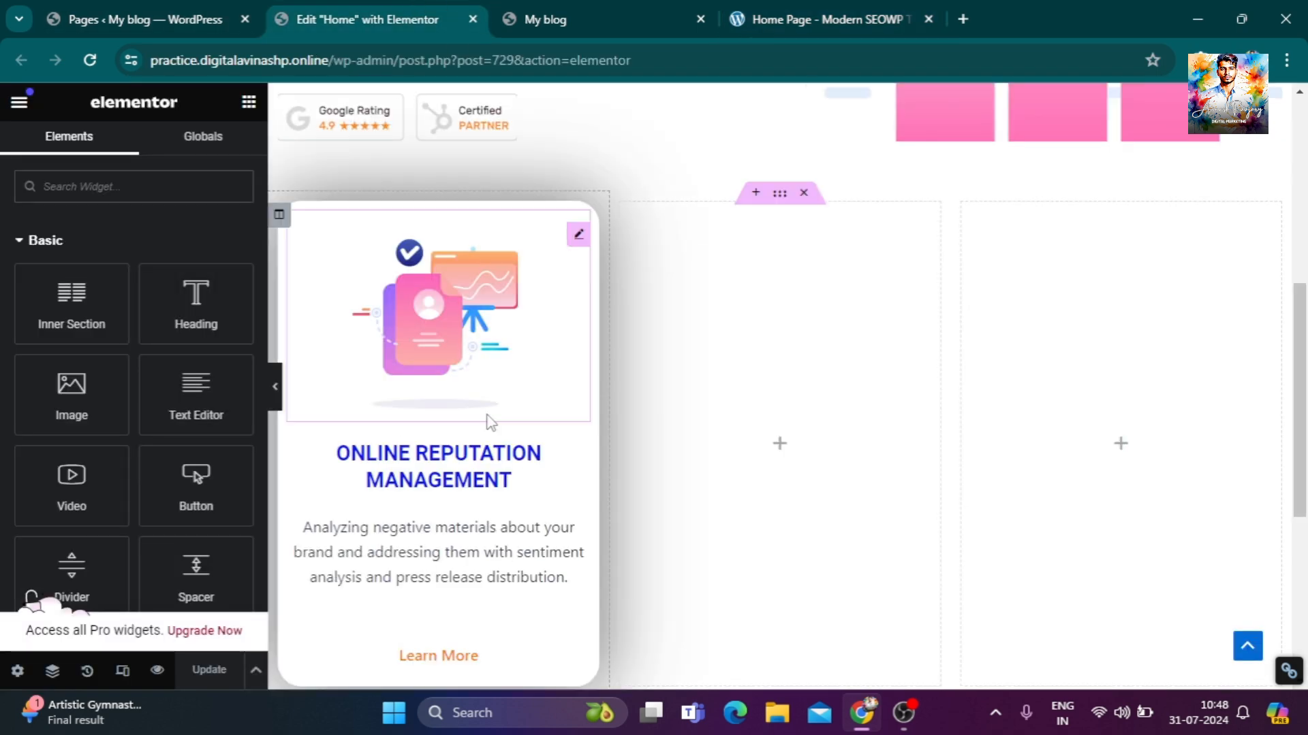
pyautogui.click(280, 215)
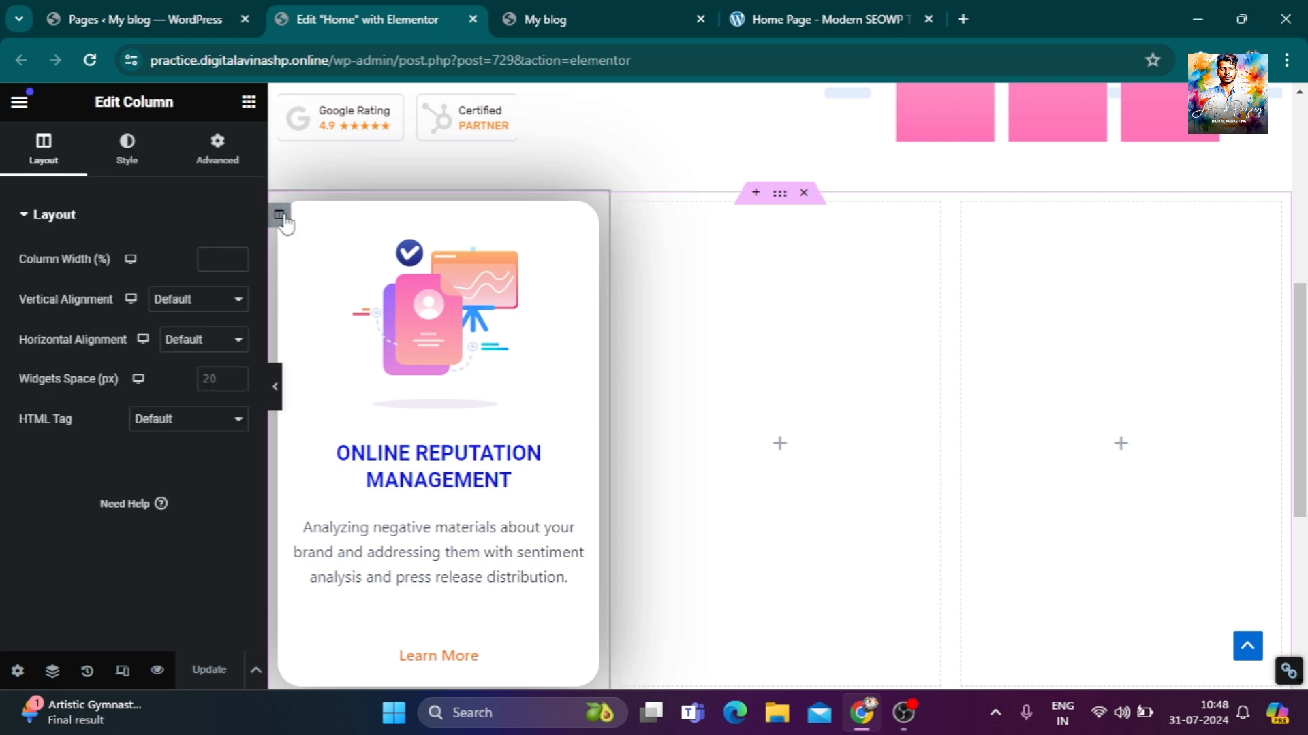
pyautogui.click(145, 171)
pyautogui.click(184, 301)
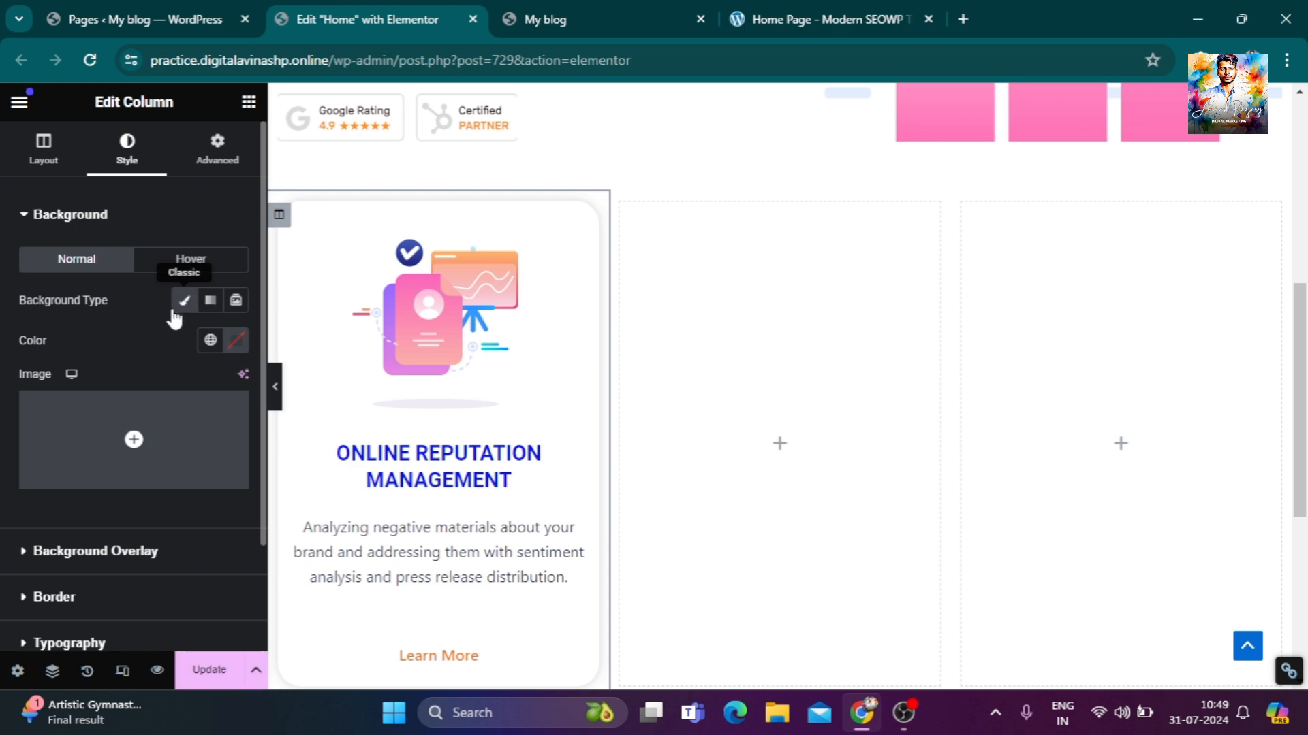
pyautogui.click(239, 342)
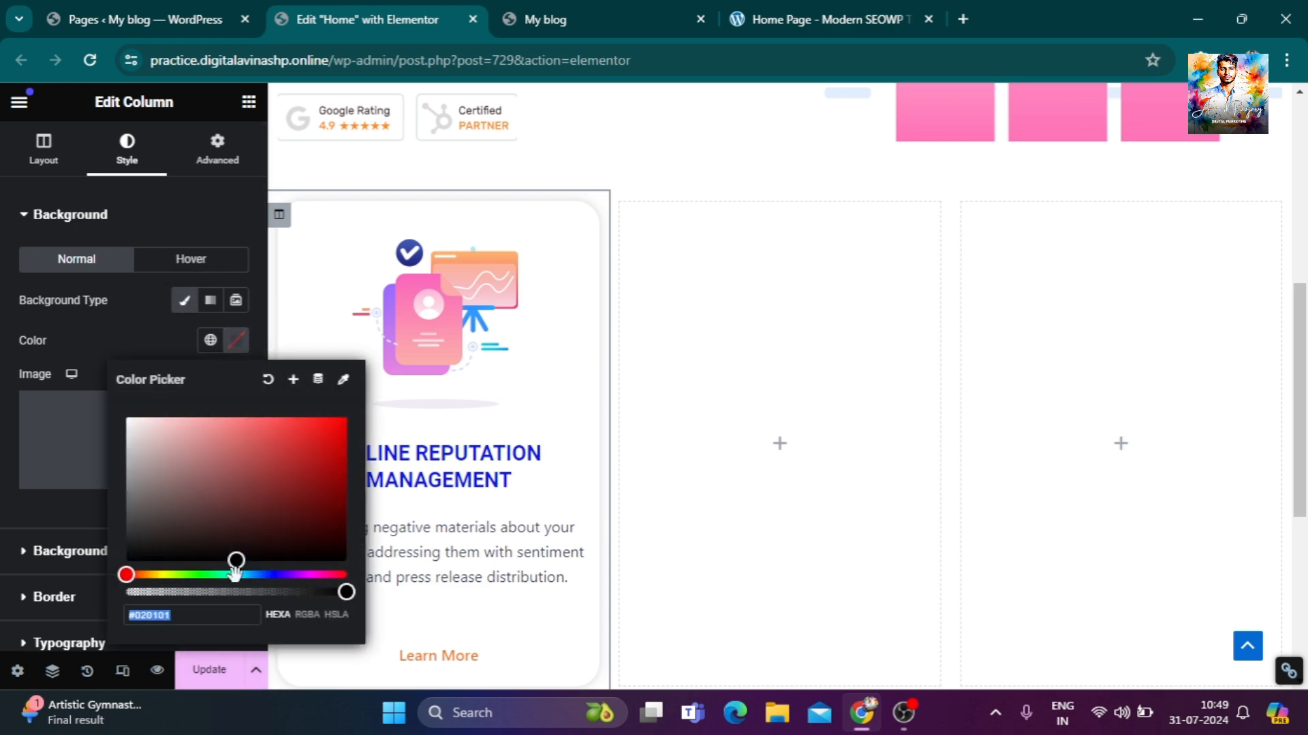
pyautogui.moveTo(232, 558); pyautogui.dragTo(123, 417)
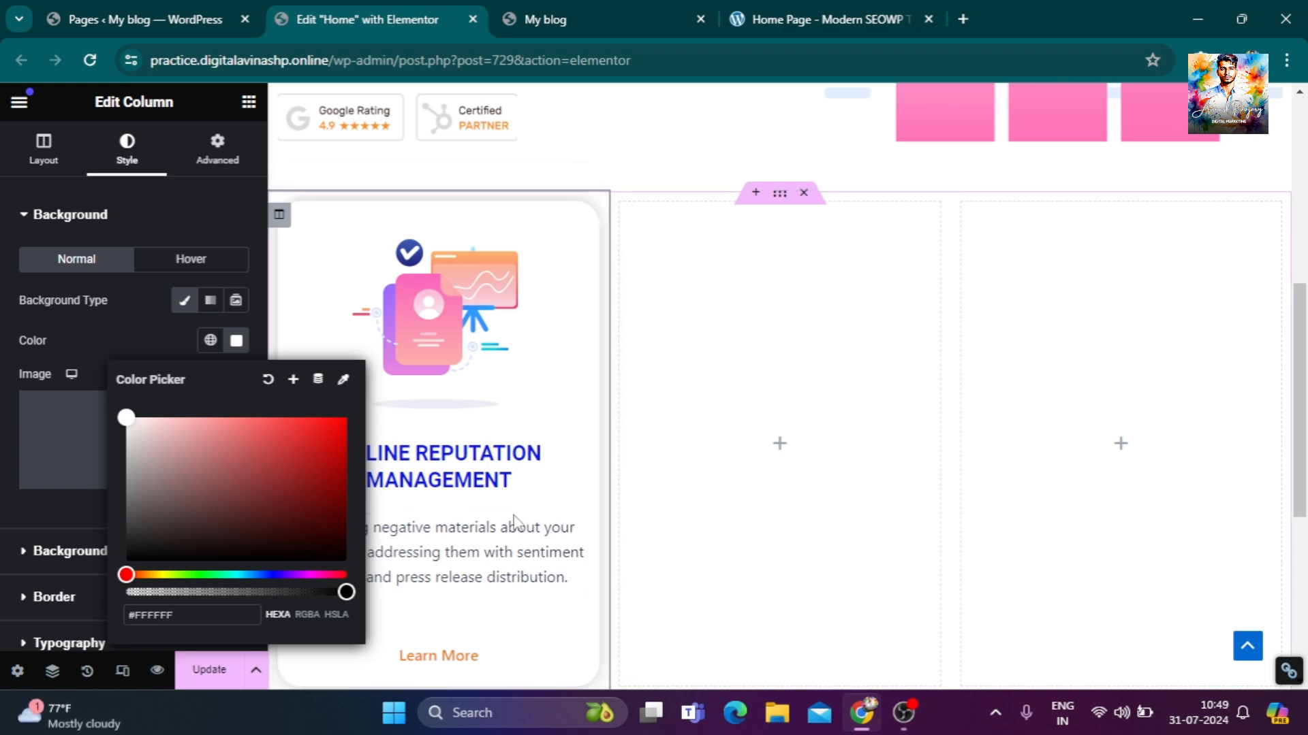
pyautogui.click(209, 670)
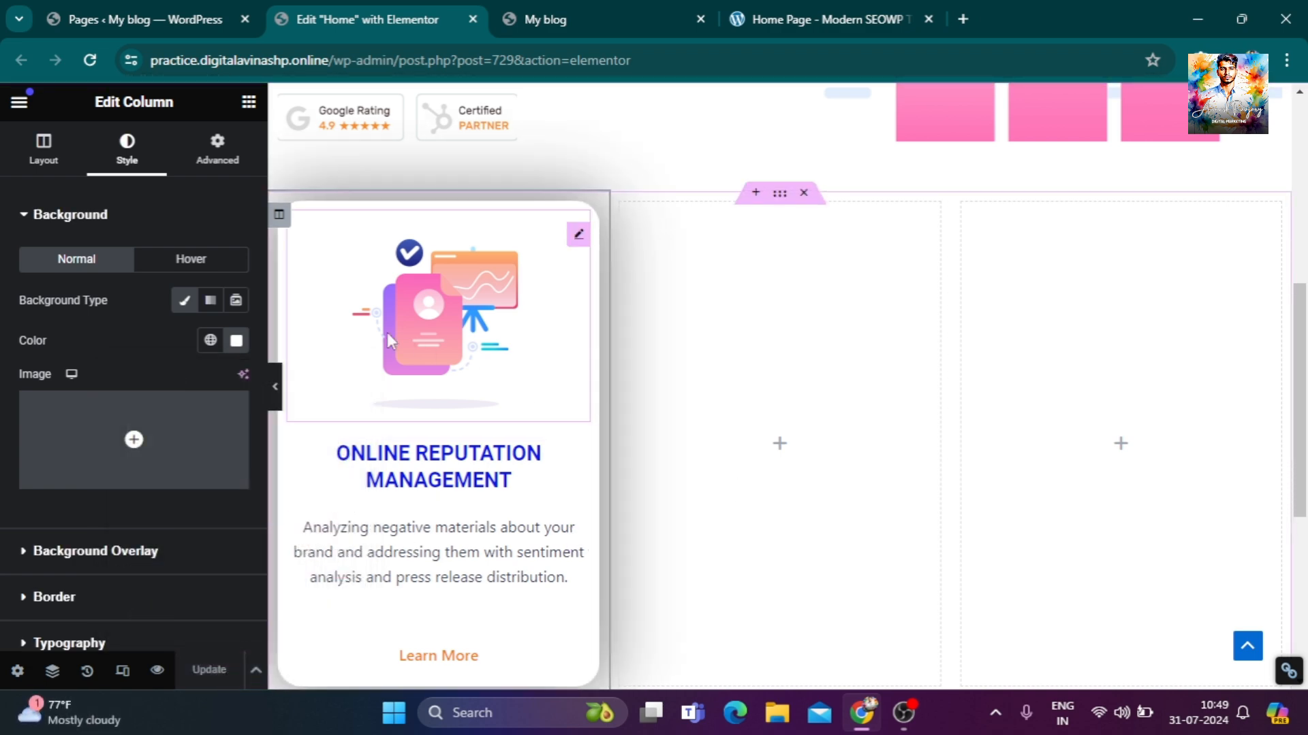
# Preview the service card's white background and hover shadow at full width, and return to editing.
pyautogui.click(275, 387)
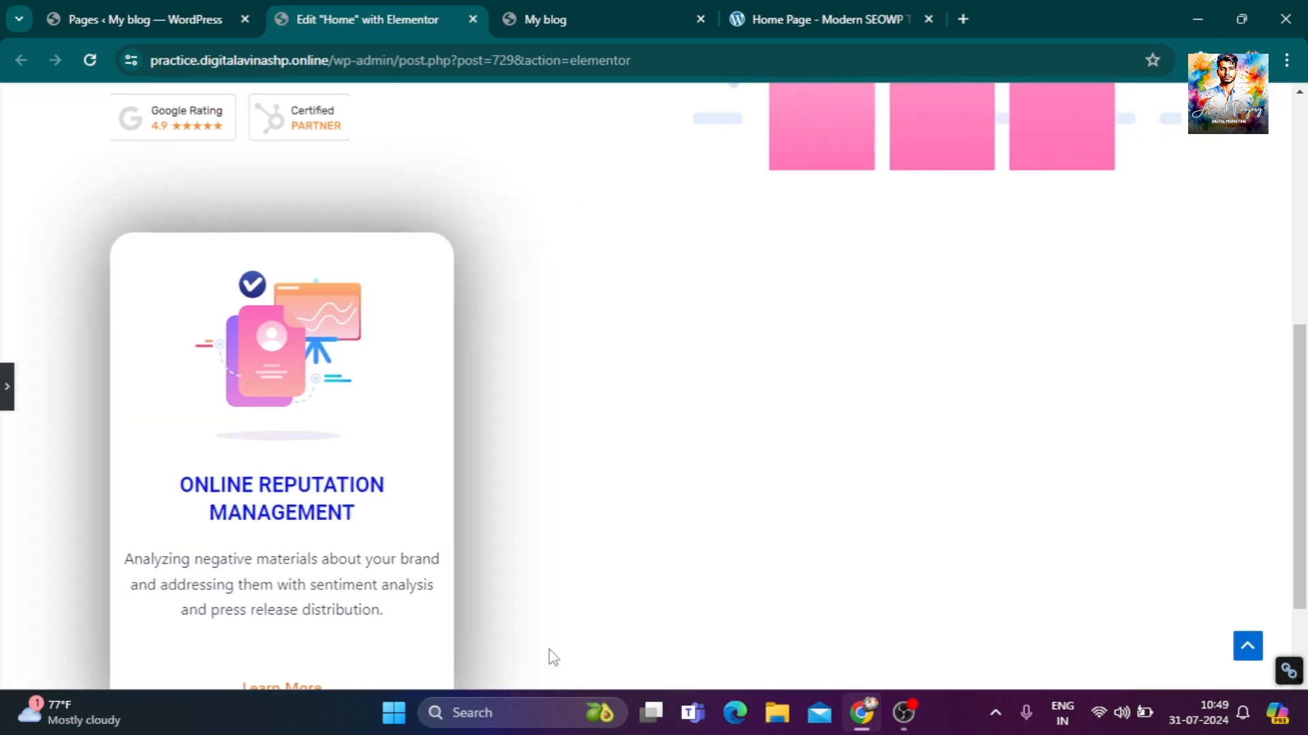
pyautogui.scroll(-2, 770, 569)
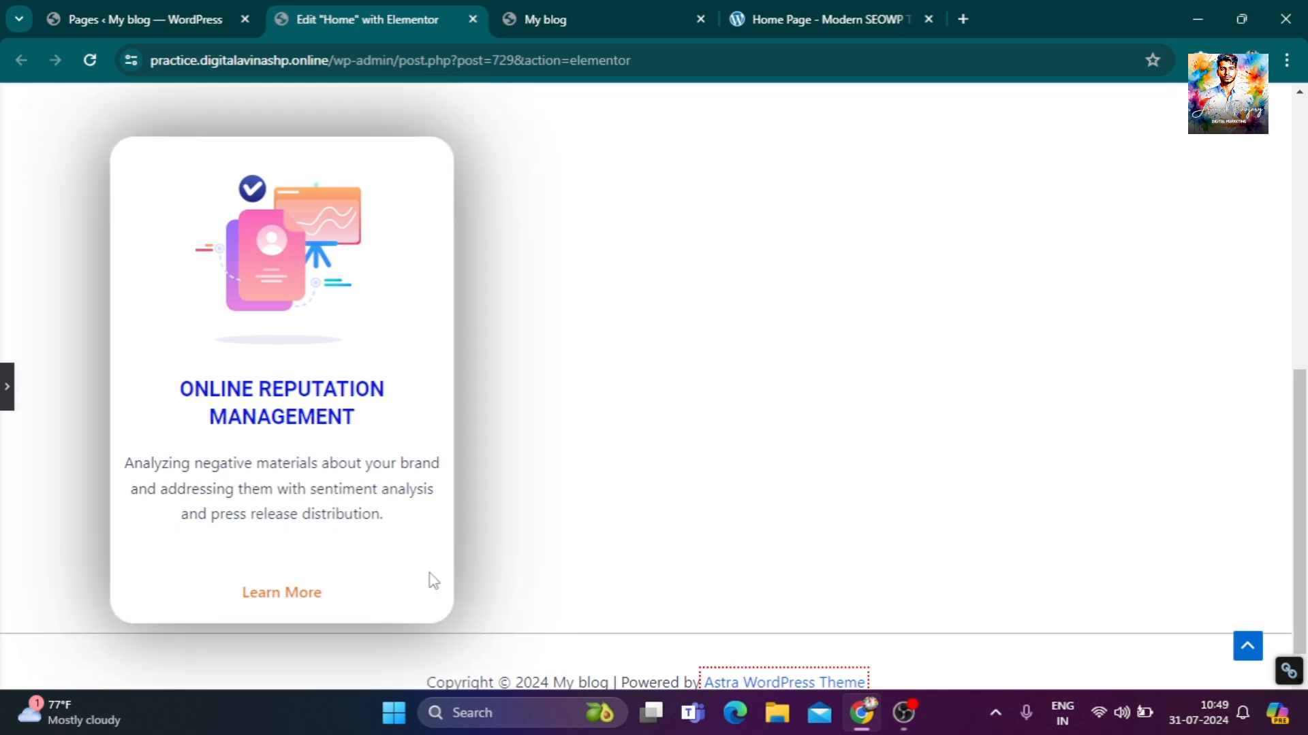
pyautogui.click(8, 388)
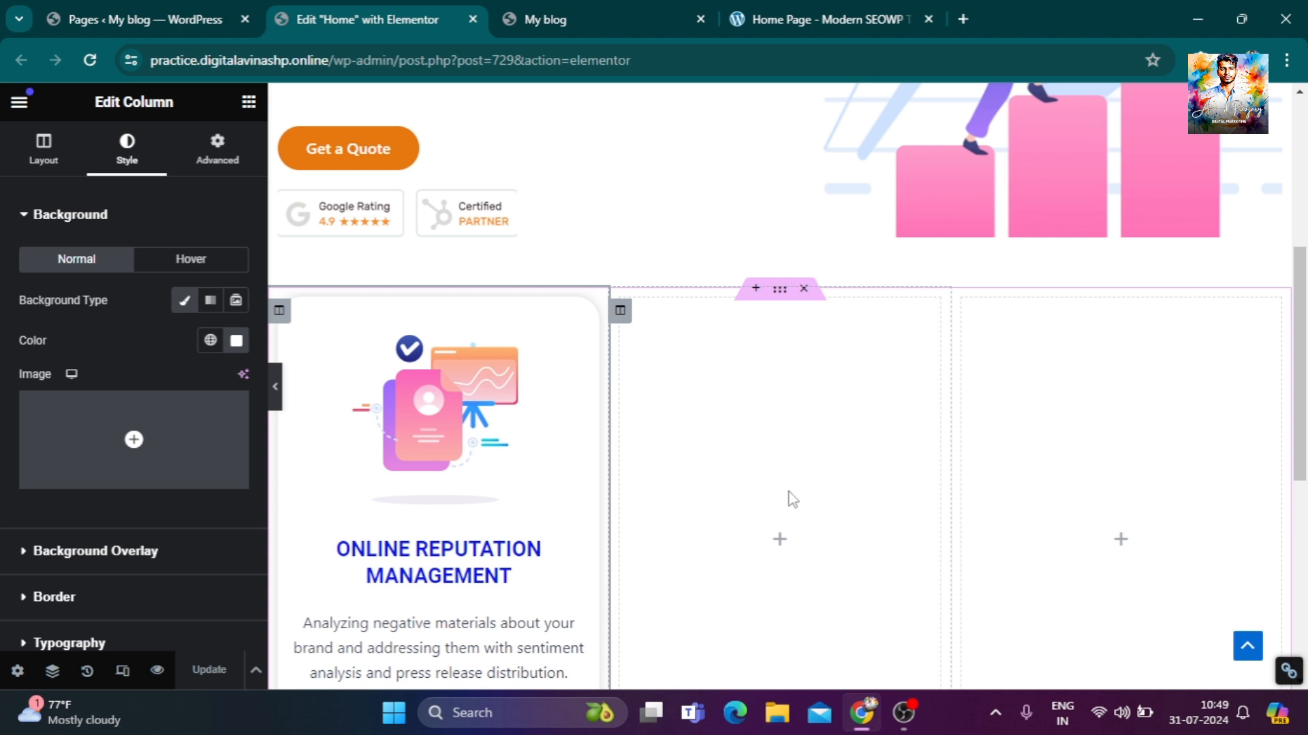
# Duplicate the Online Reputation Management card column twice to make three service cards.
pyautogui.rightClick(280, 313)
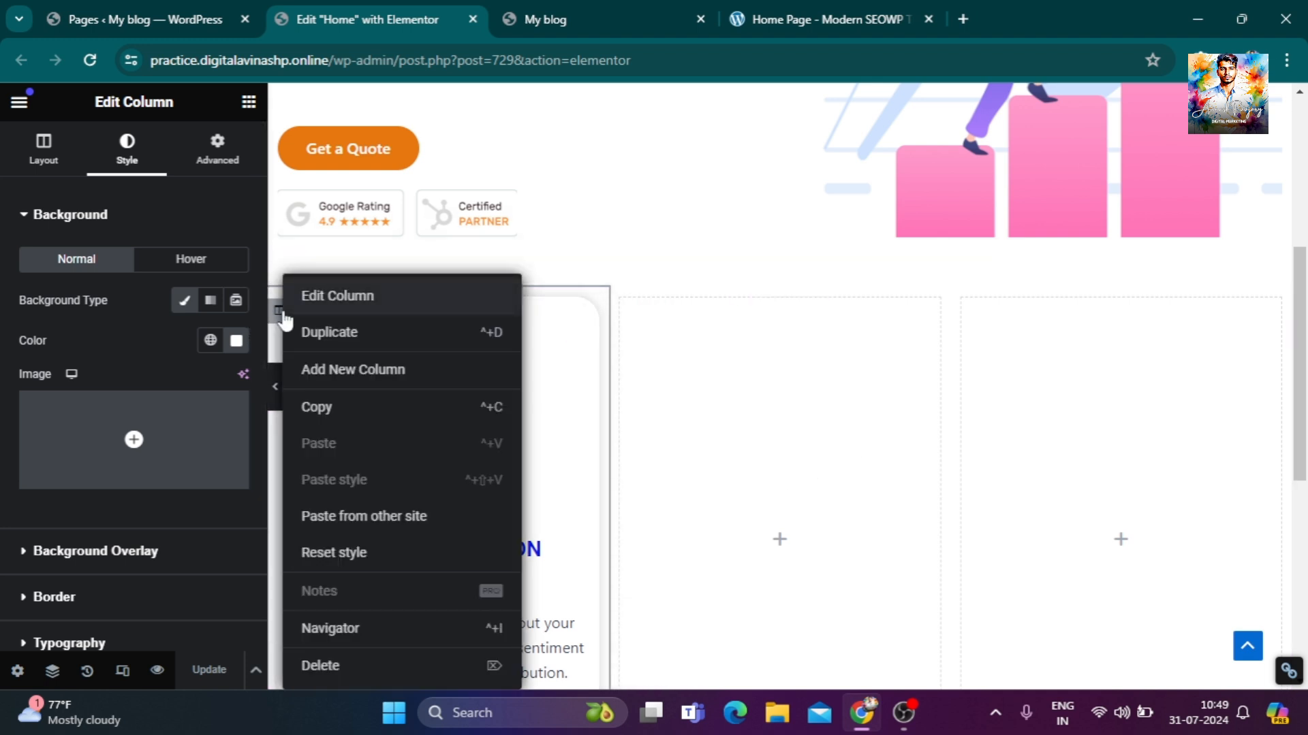
pyautogui.click(319, 335)
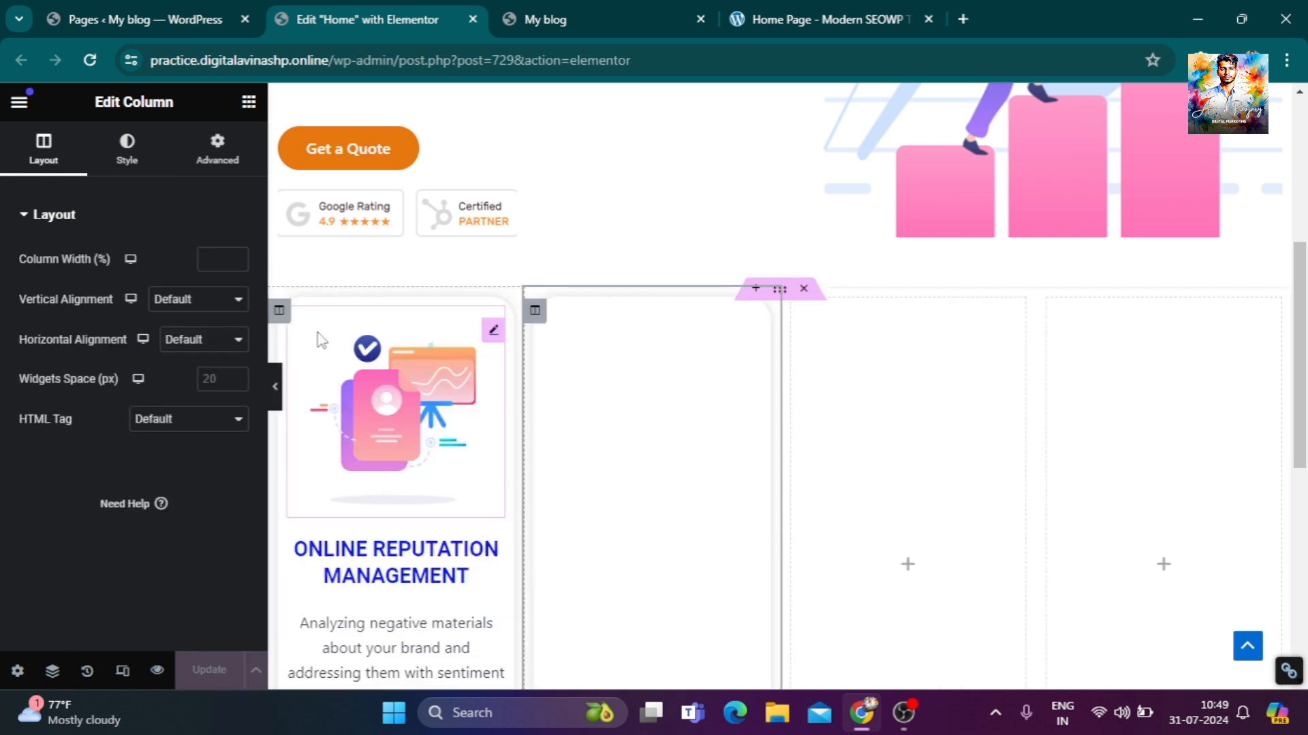
pyautogui.rightClick(535, 310)
pyautogui.click(578, 333)
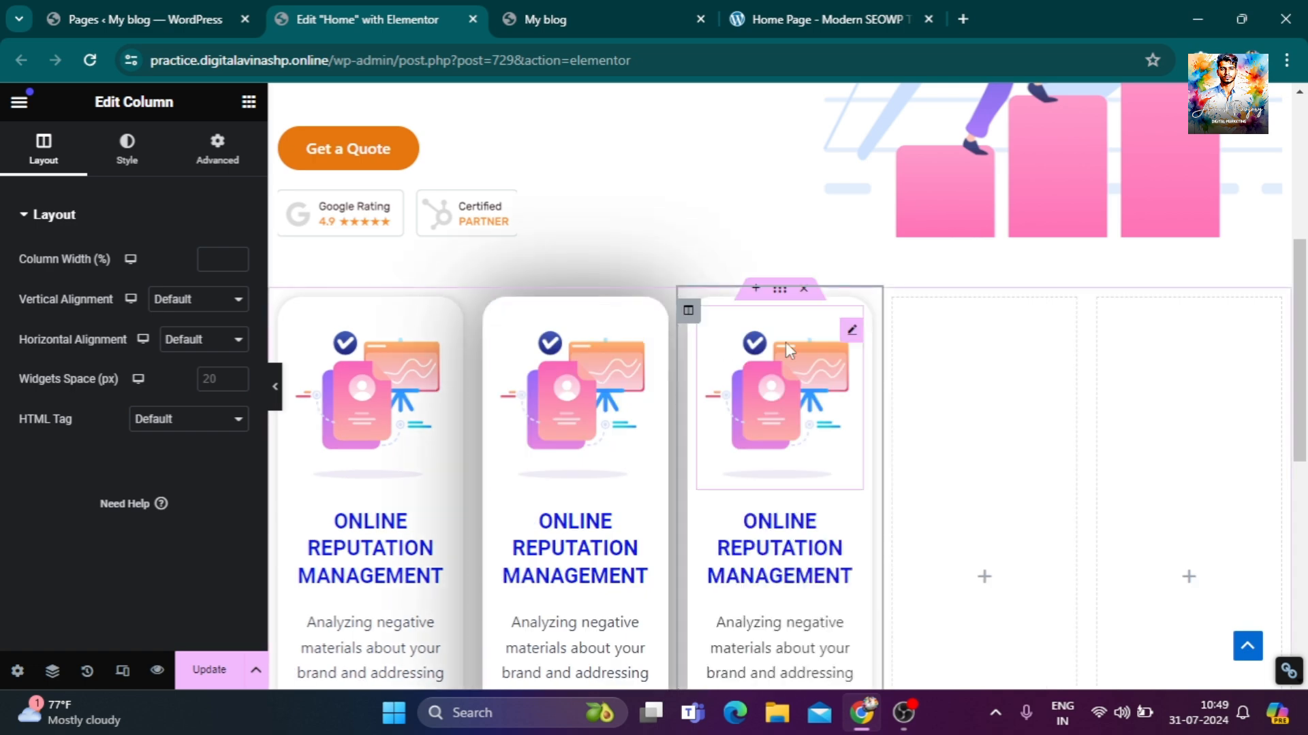
# Delete the two empty columns beside the service cards and update the page.
pyautogui.rightClick(895, 314)
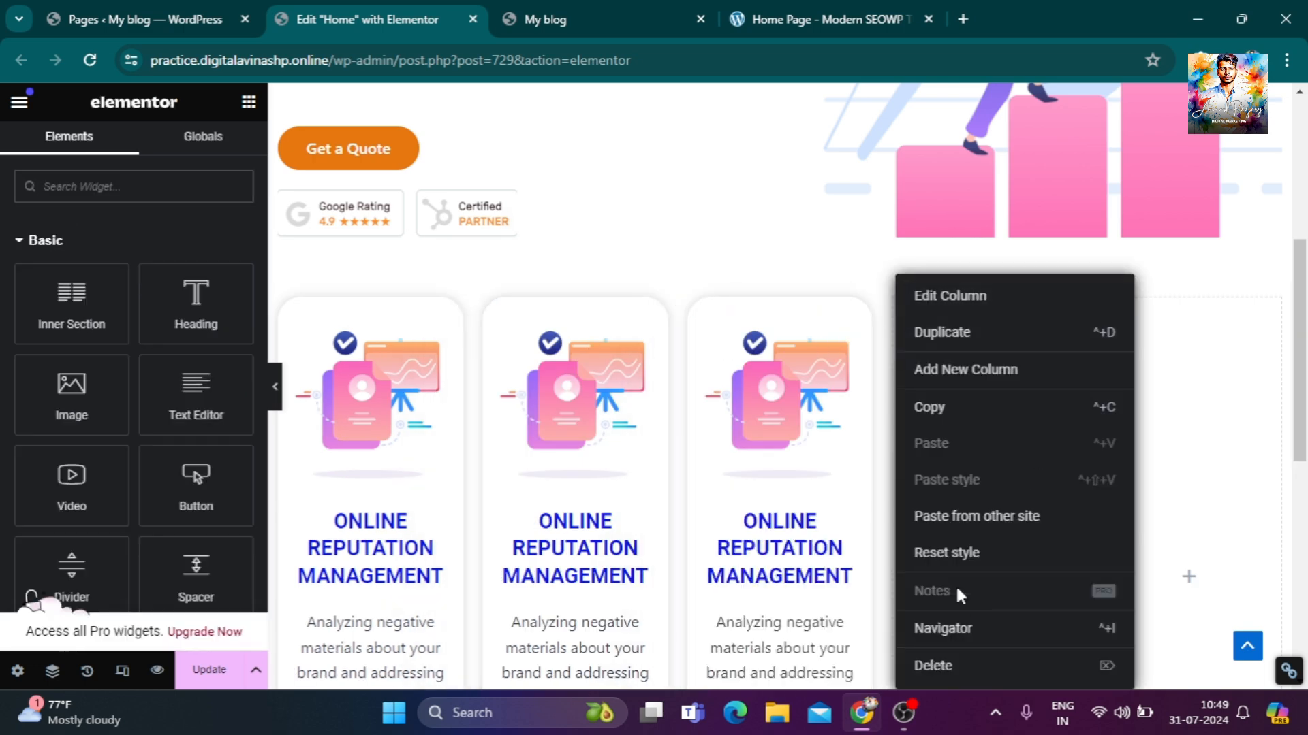
pyautogui.click(959, 665)
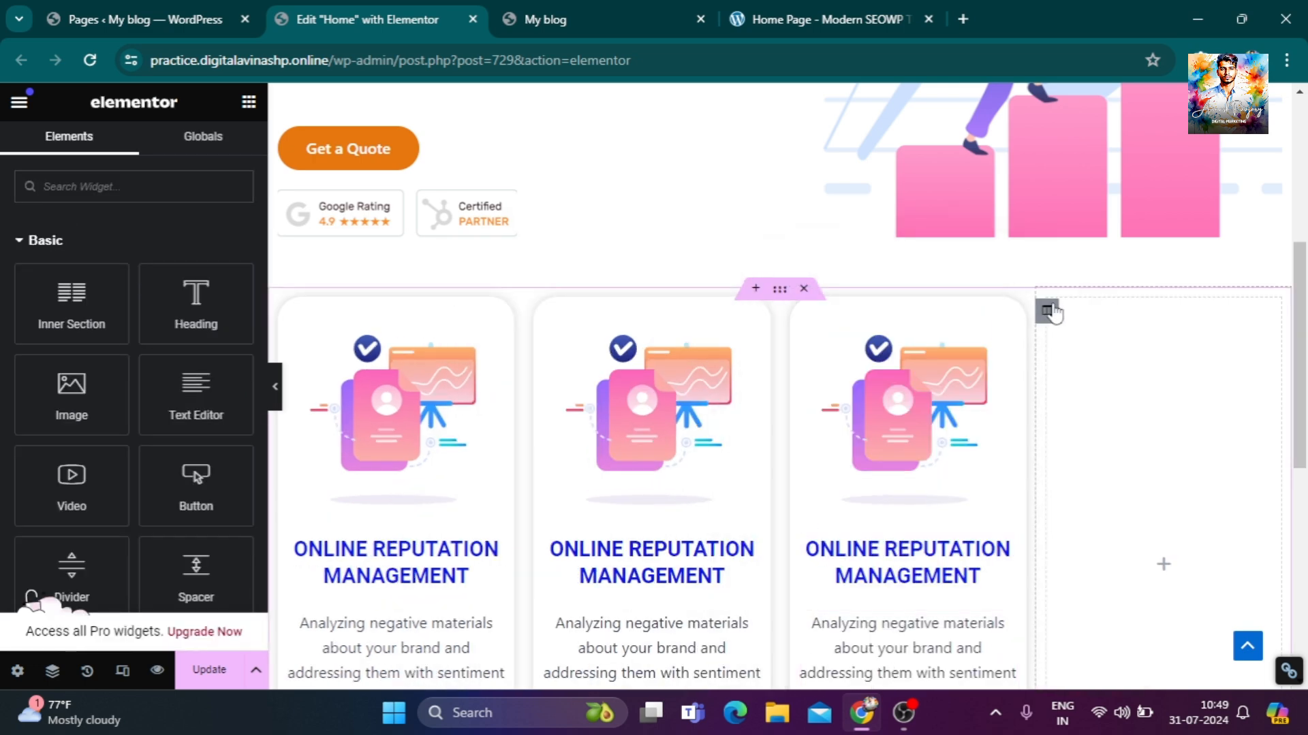
pyautogui.rightClick(1048, 313)
pyautogui.click(1153, 667)
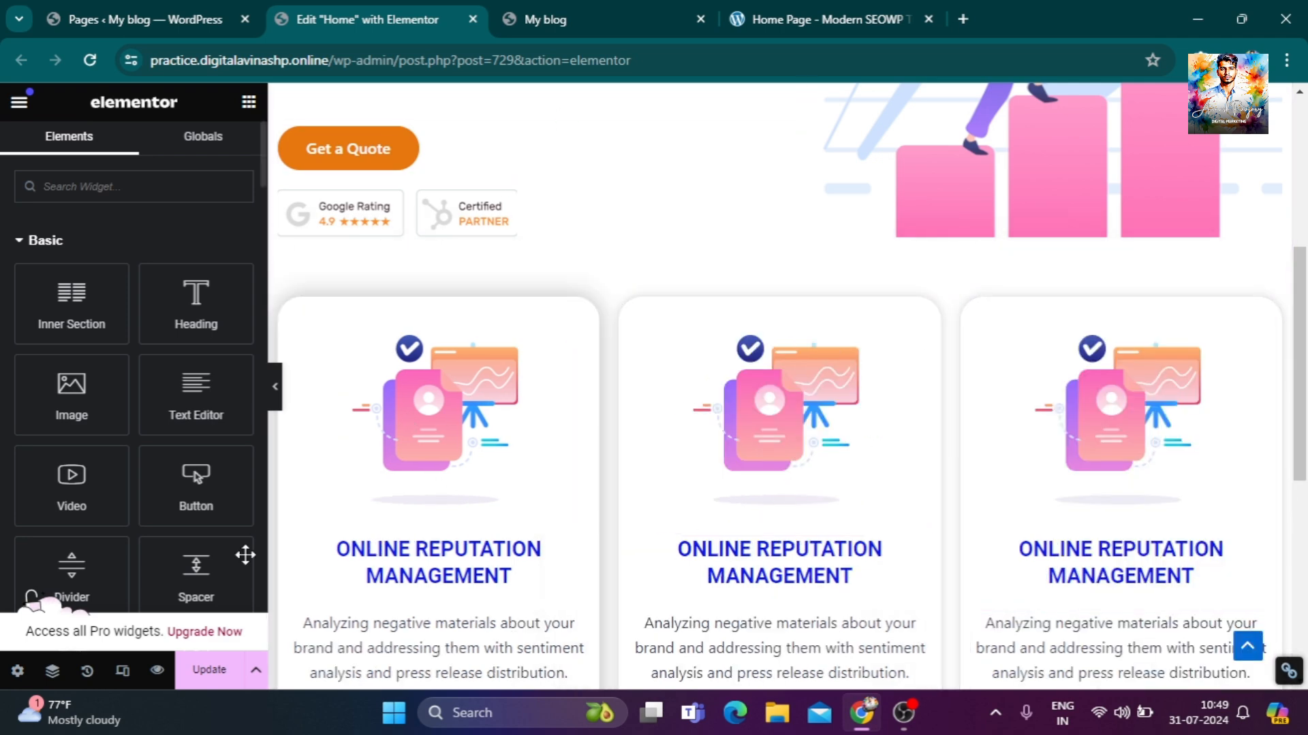
pyautogui.click(239, 675)
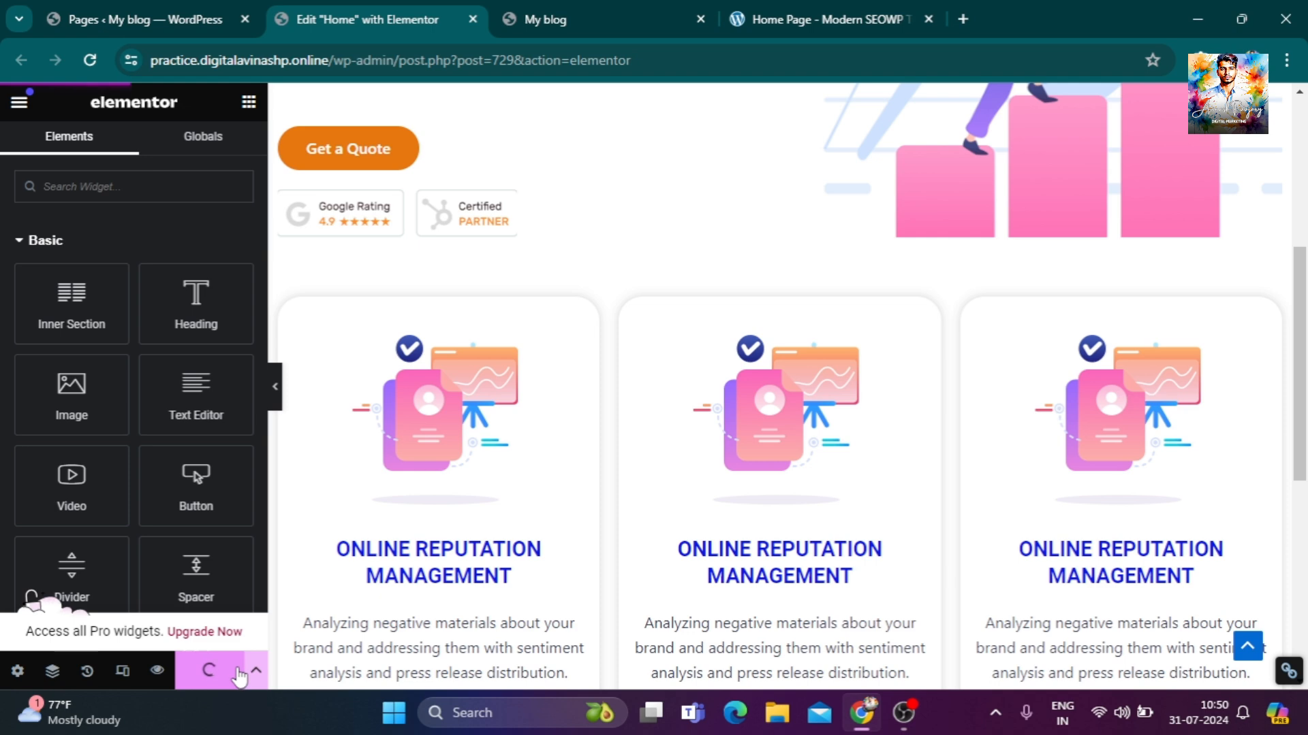
# Check the three service cards on the live site and compare them with the reference page's cards.
pyautogui.click(545, 8)
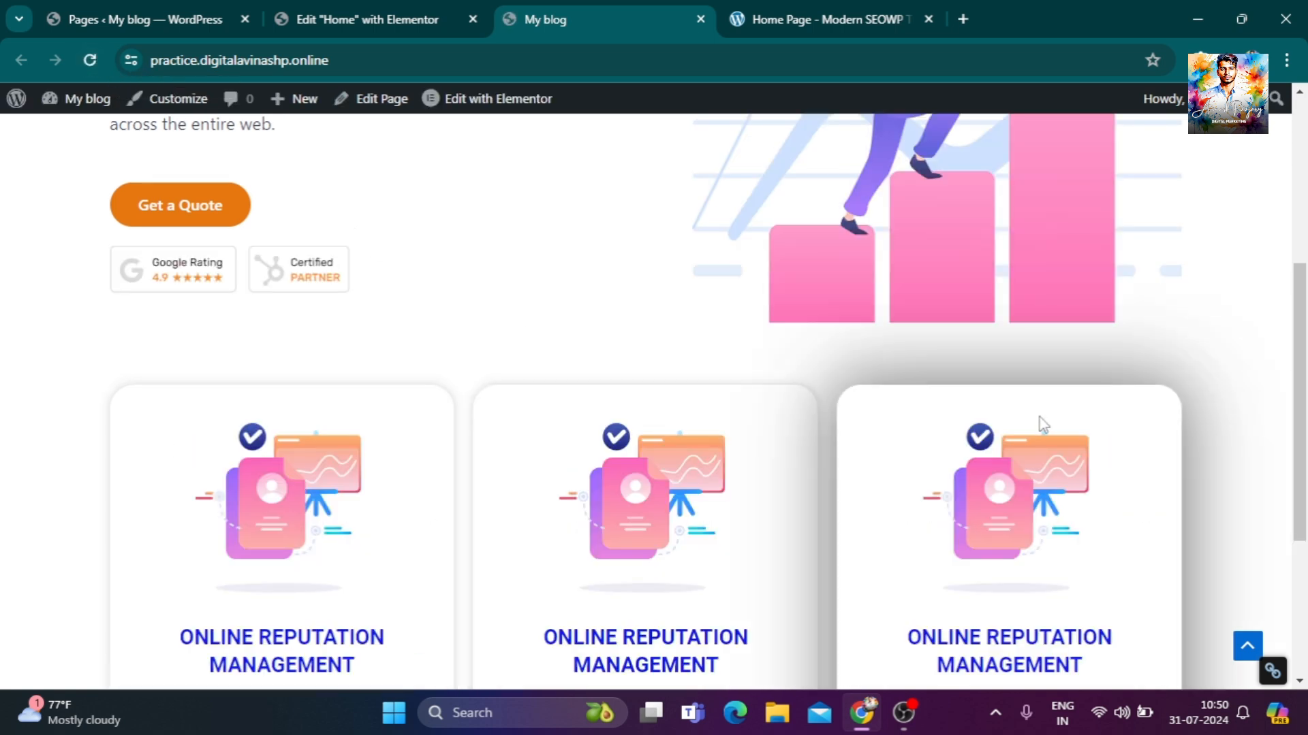
pyautogui.scroll(-1, 983, 540)
pyautogui.scroll(-2, 647, 545)
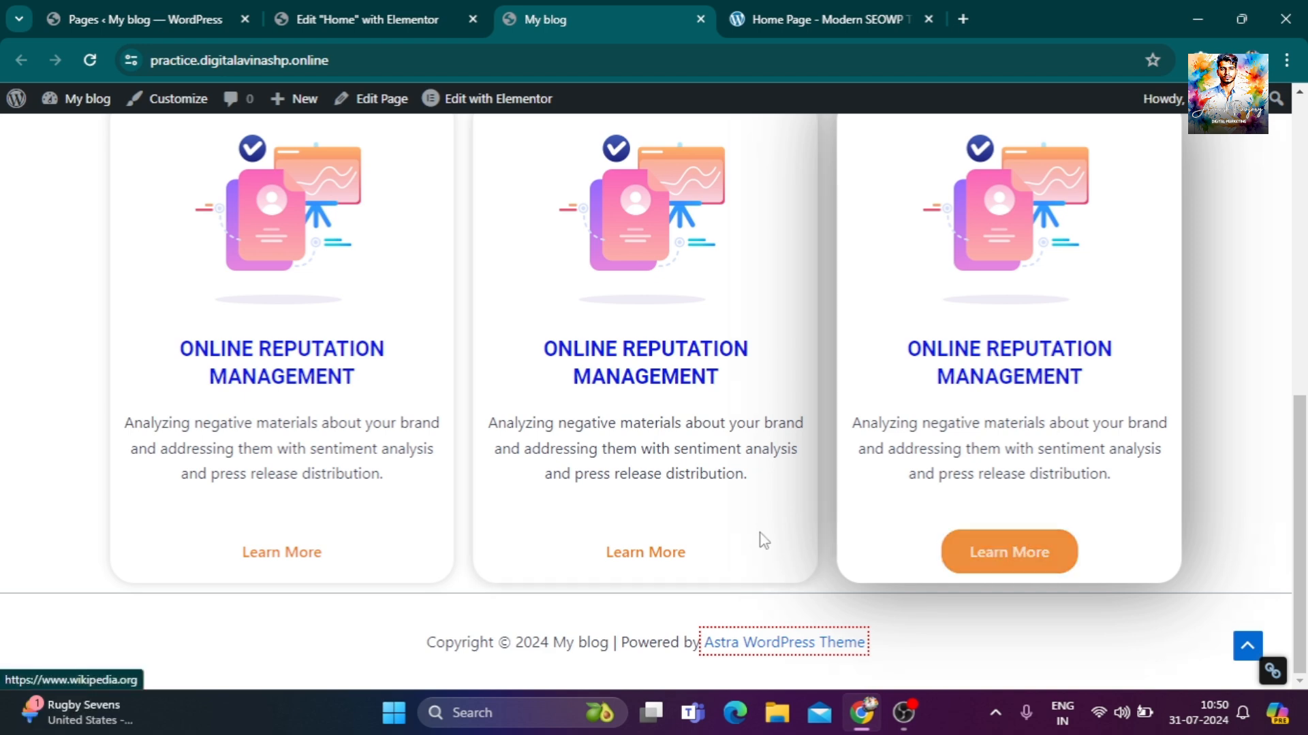
pyautogui.click(835, 22)
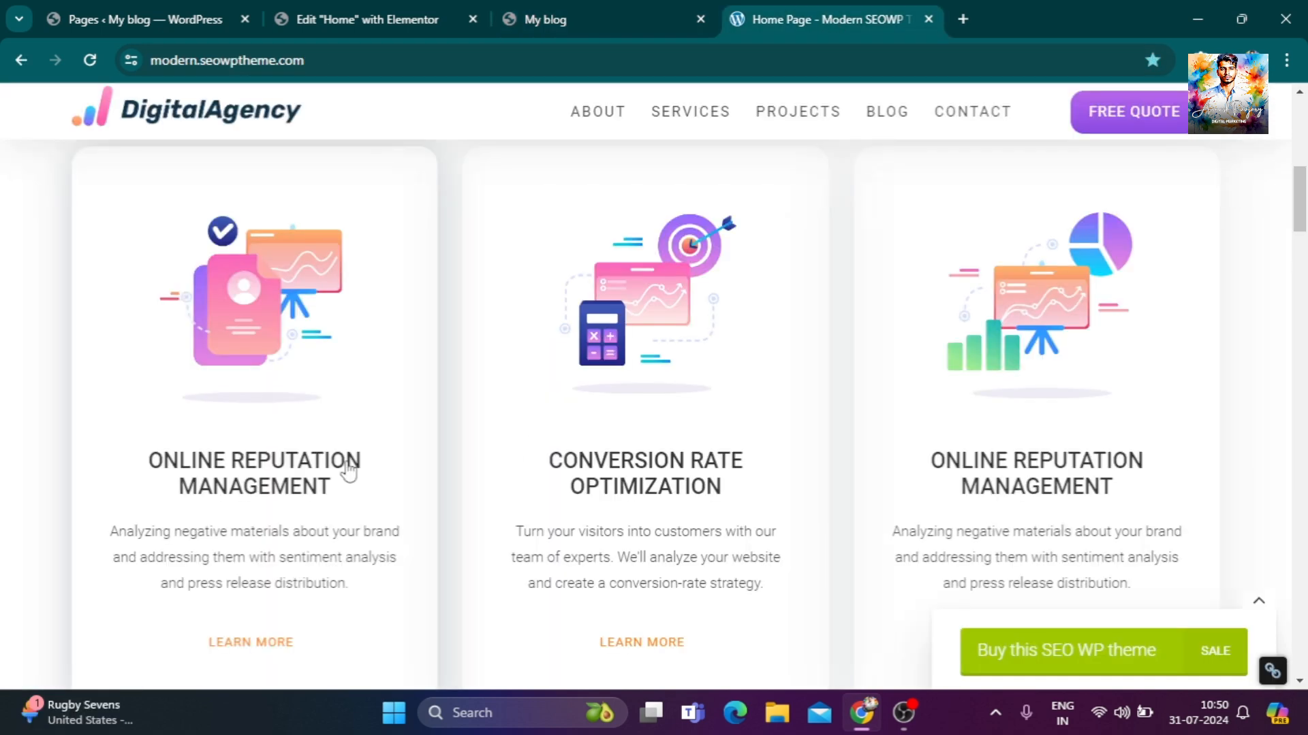
pyautogui.scroll(-2, 1088, 430)
pyautogui.scroll(2, 1088, 431)
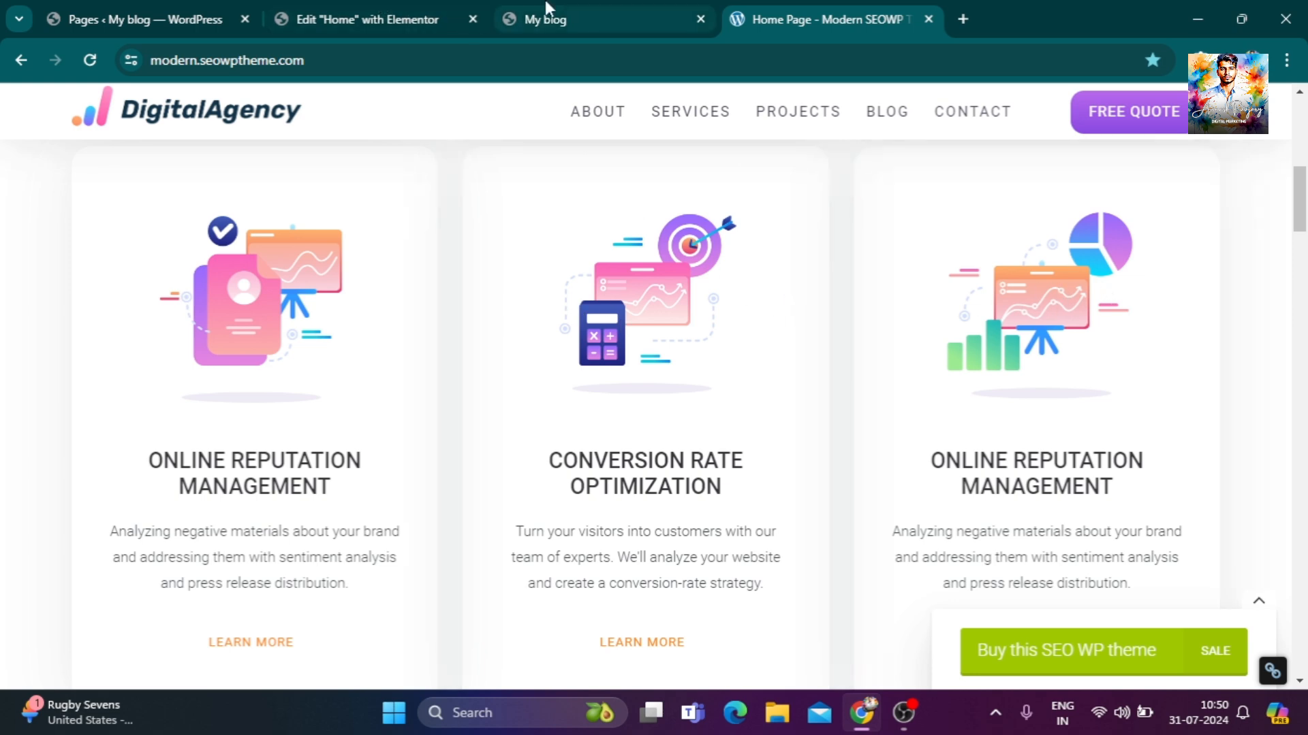
# Replace the middle card's image in the Elementor editor with the calculator and target illustration from the media library.
pyautogui.click(400, 15)
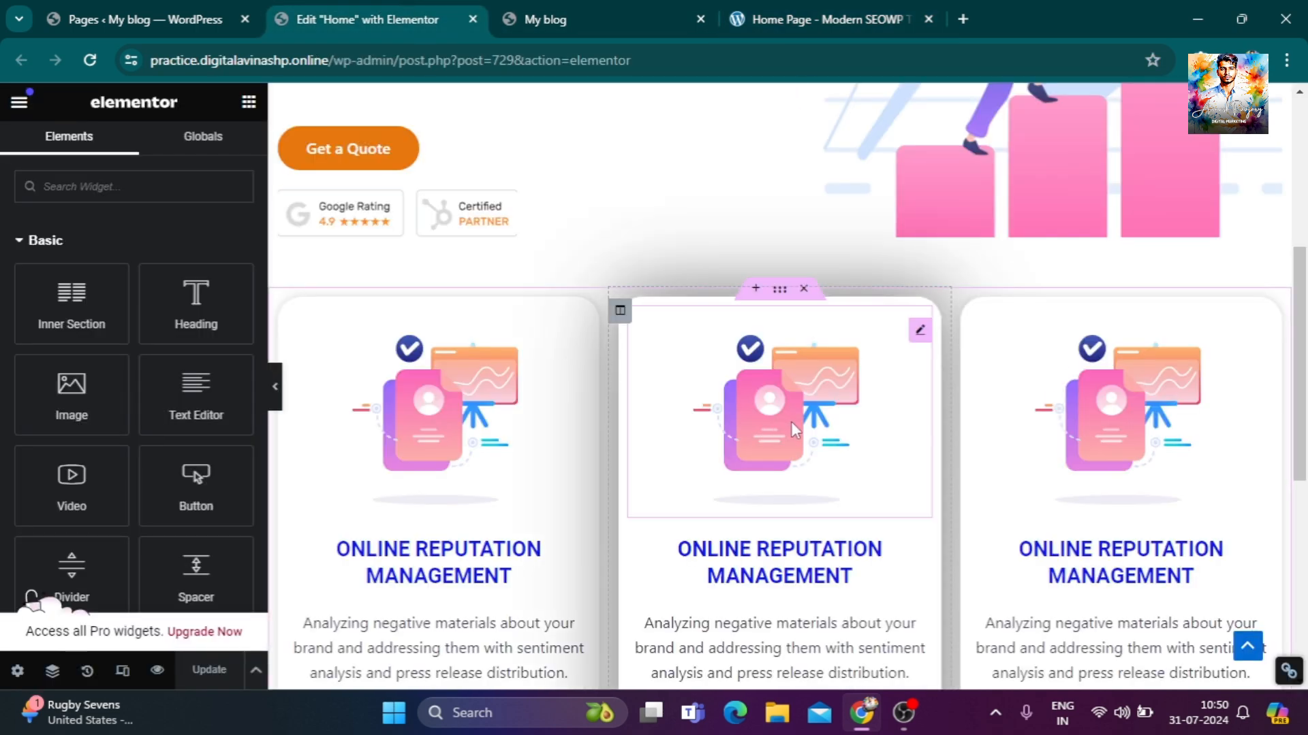
pyautogui.click(791, 422)
pyautogui.click(106, 357)
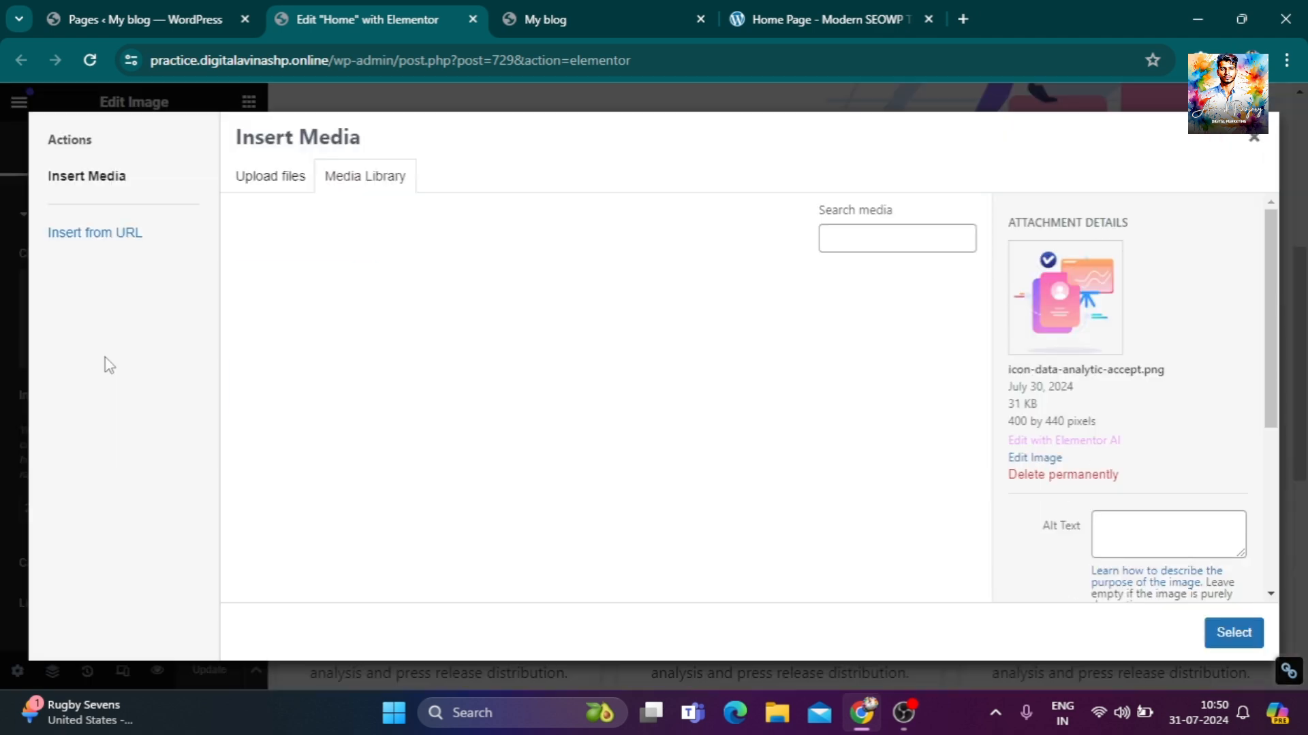
pyautogui.click(426, 385)
pyautogui.click(1260, 634)
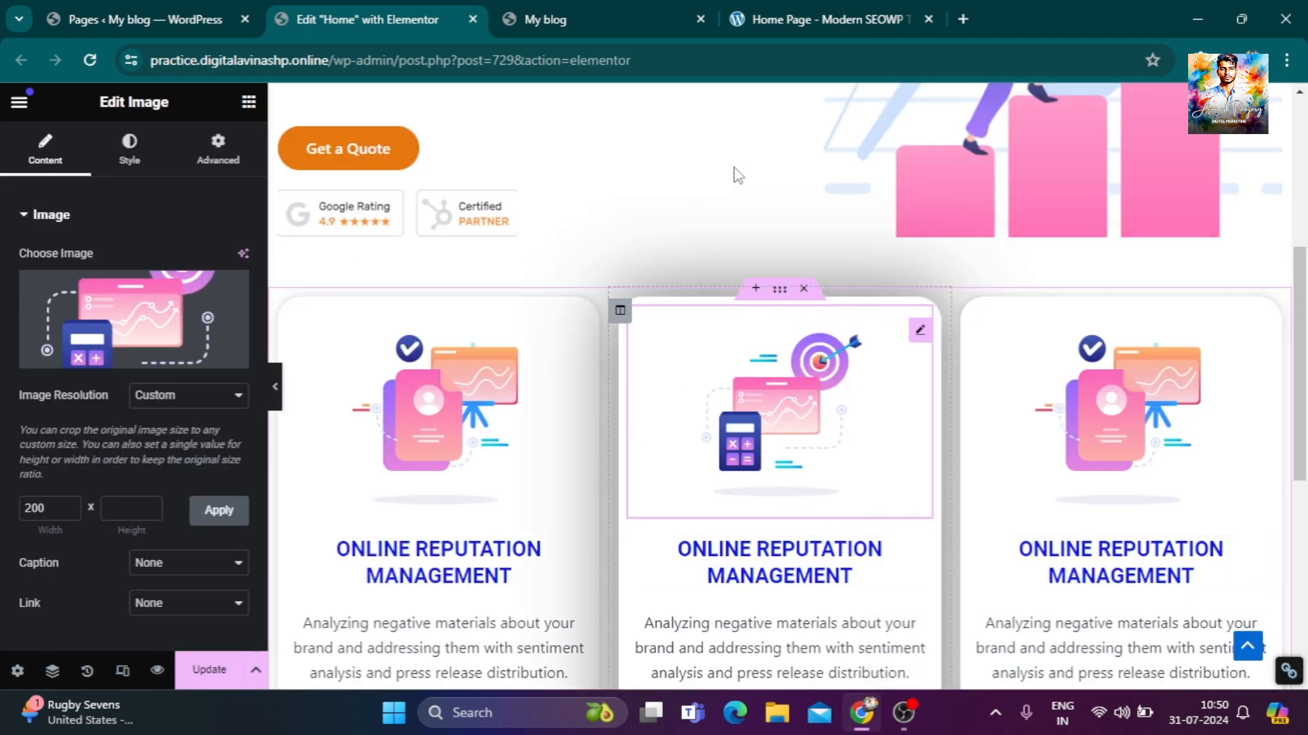
# Copy the middle card's heading from the reference page and set the matching heading to "CONVERSION RATE OPTIMIZATION".
pyautogui.click(811, 20)
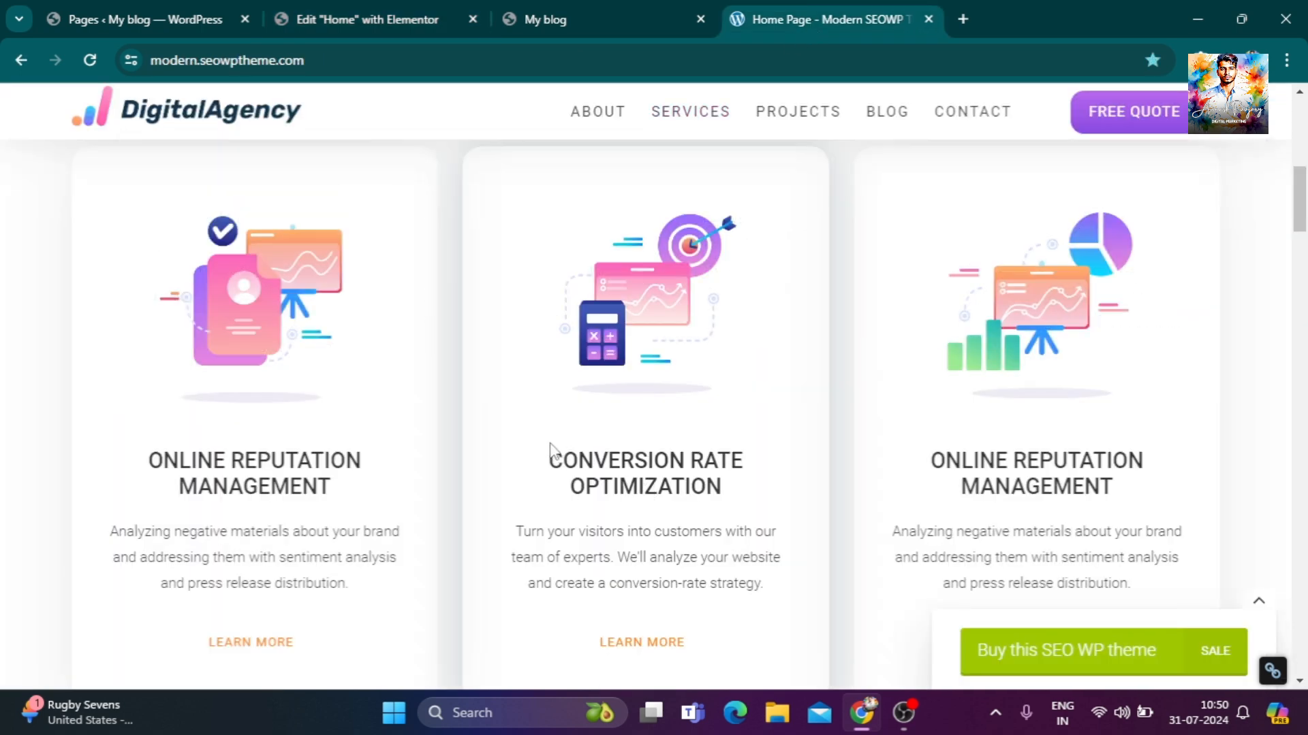
pyautogui.moveTo(551, 450); pyautogui.dragTo(535, 472)
pyautogui.hotkey('ctrl', 'c')
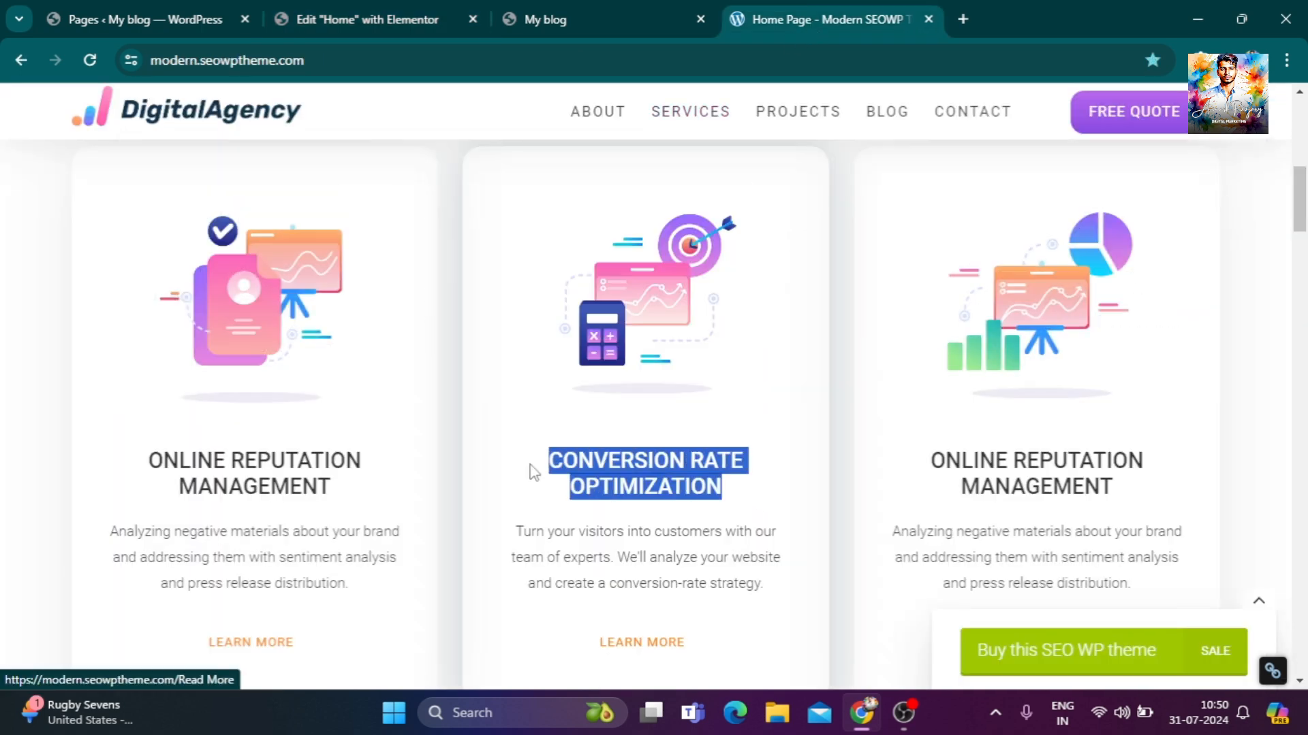
pyautogui.click(353, 15)
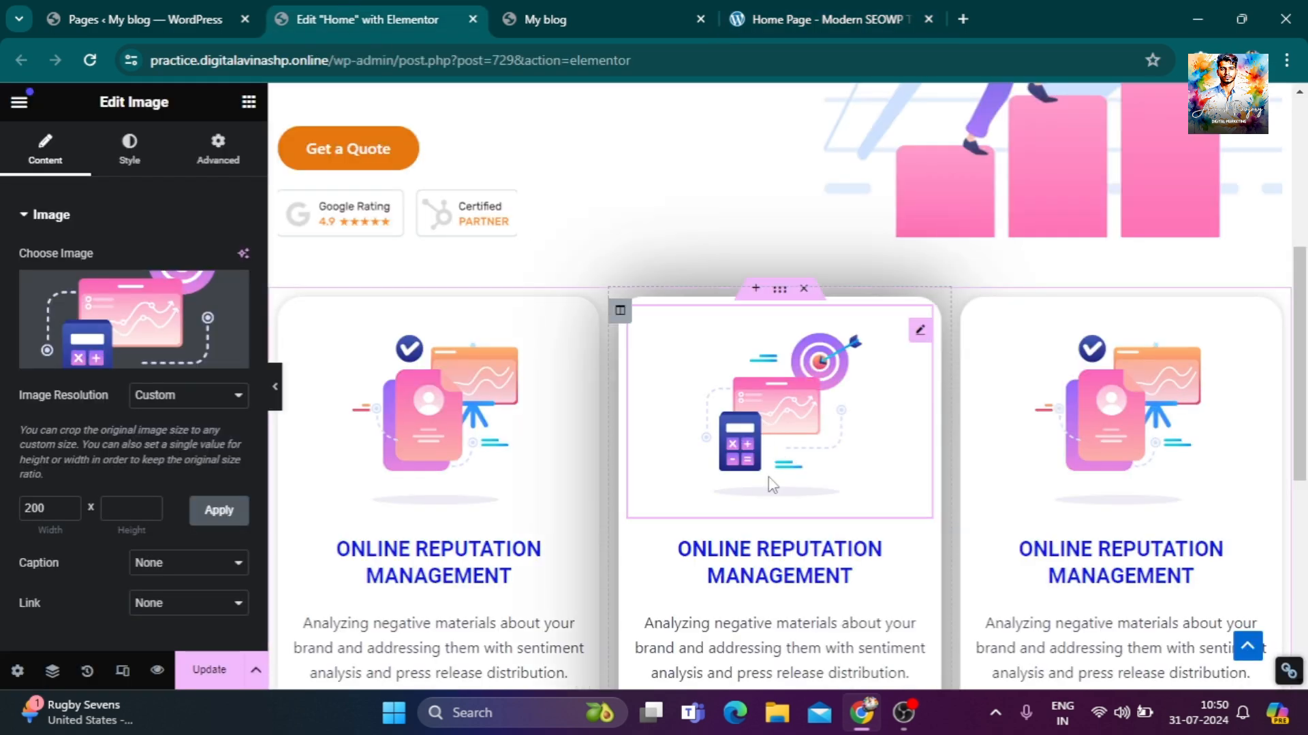
pyautogui.click(850, 575)
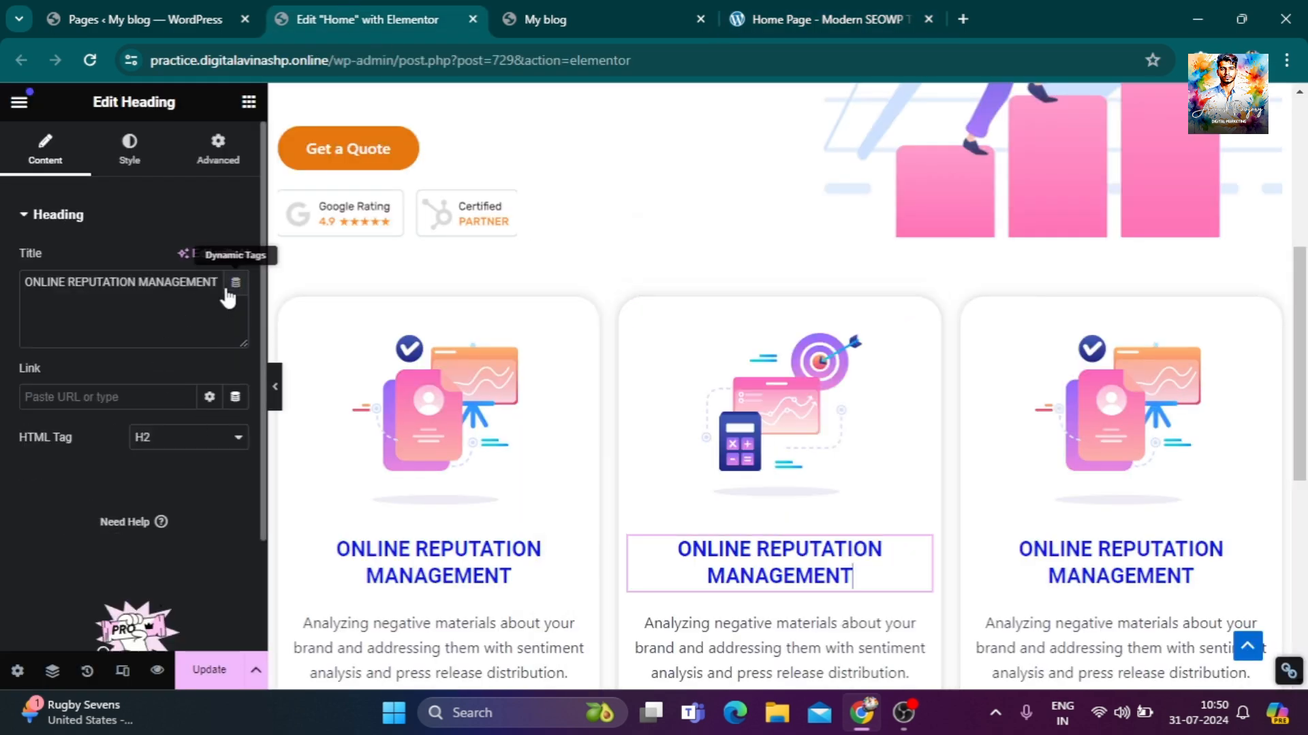
pyautogui.moveTo(219, 282); pyautogui.dragTo(18, 272)
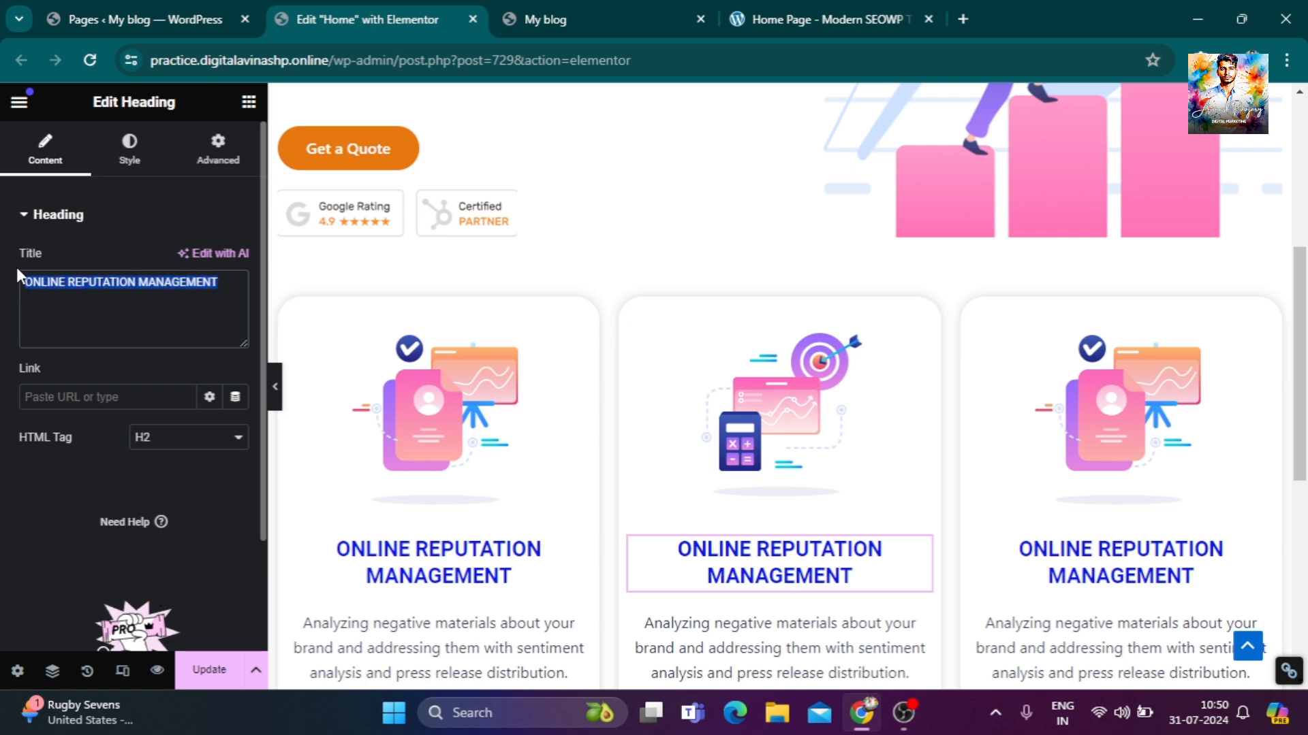
pyautogui.hotkey('ctrl', 'v')
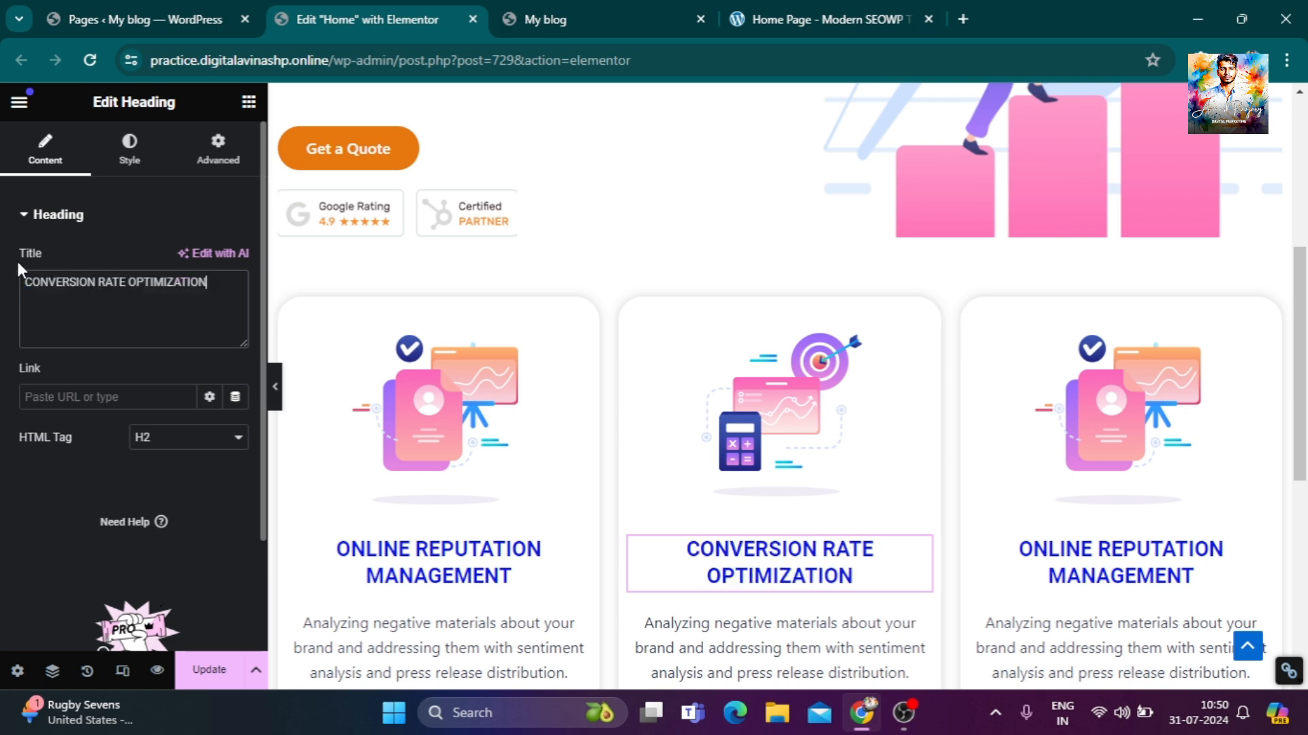
# Replace the middle card's description with the reference page's text beginning "Turn your visitors into customers with our team of experts.".
pyautogui.click(845, 26)
pyautogui.moveTo(502, 538); pyautogui.dragTo(792, 597)
pyautogui.hotkey('ctrl', 'c')
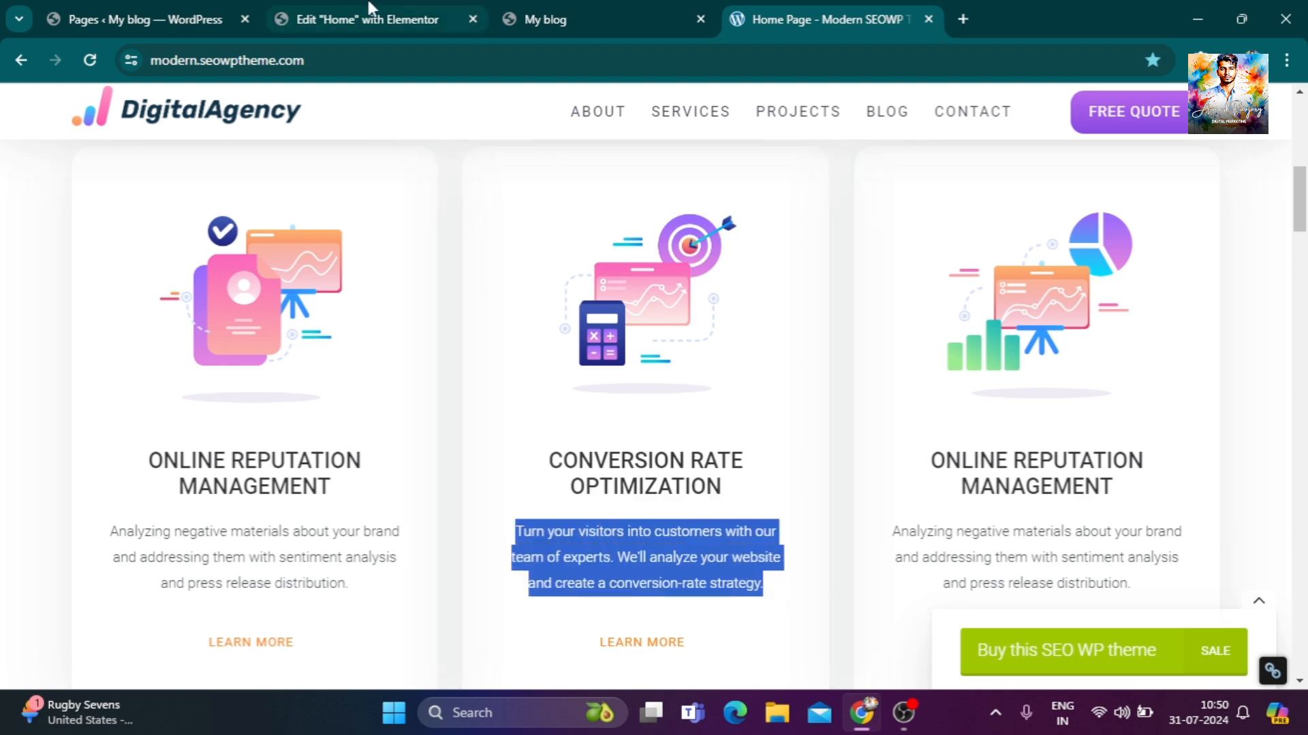
pyautogui.click(178, 15)
pyautogui.click(368, 19)
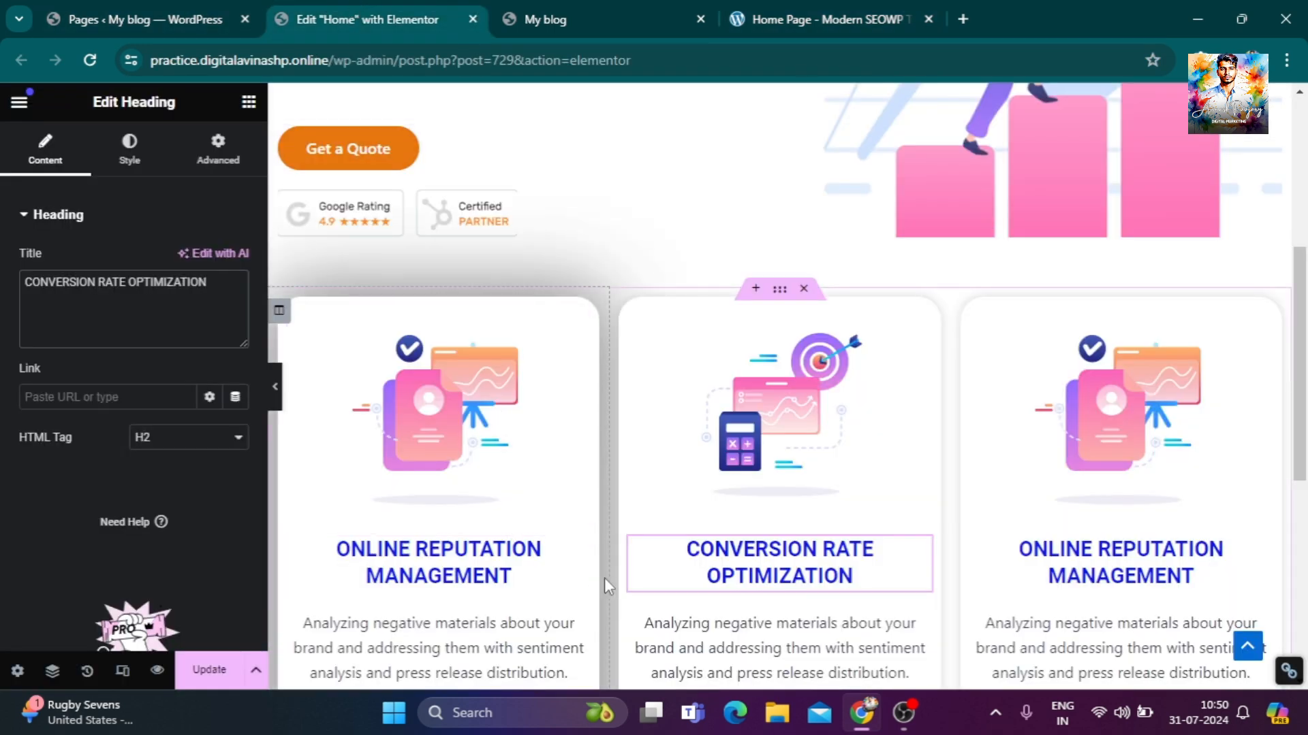
pyautogui.click(812, 651)
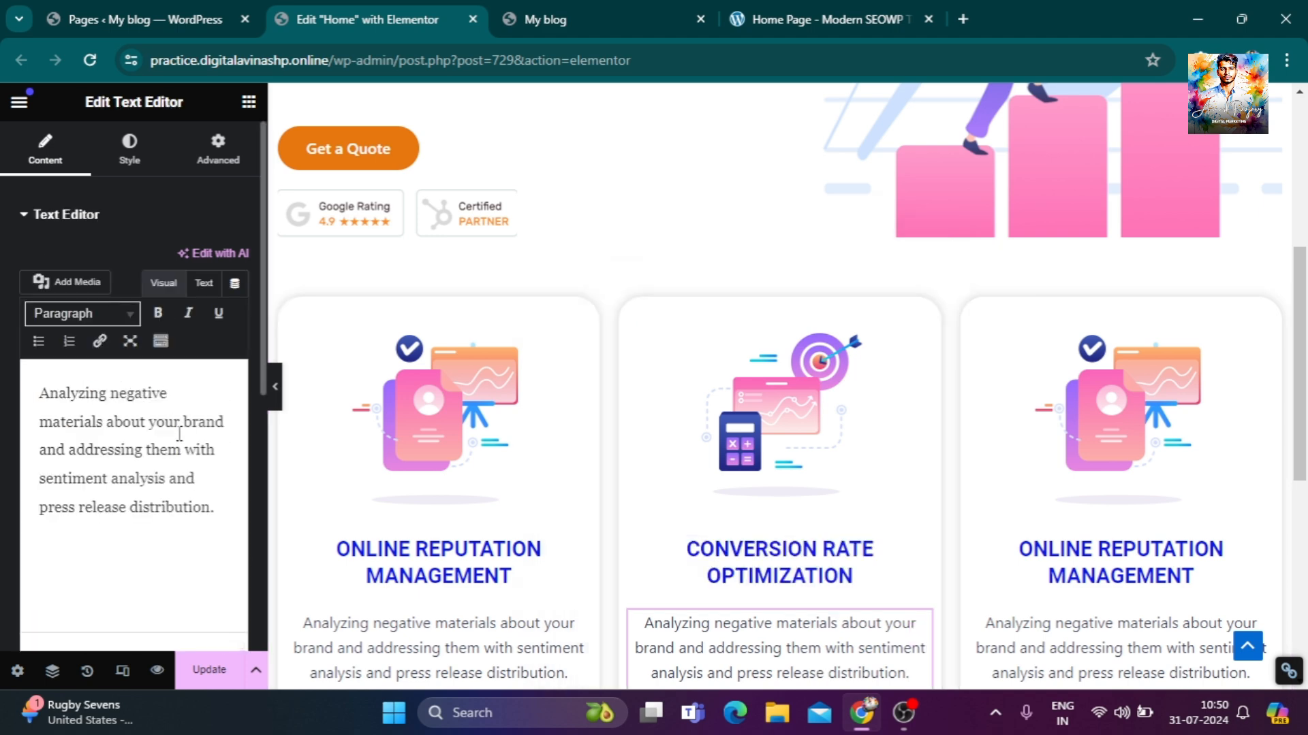
pyautogui.moveTo(230, 508); pyautogui.dragTo(9, 379)
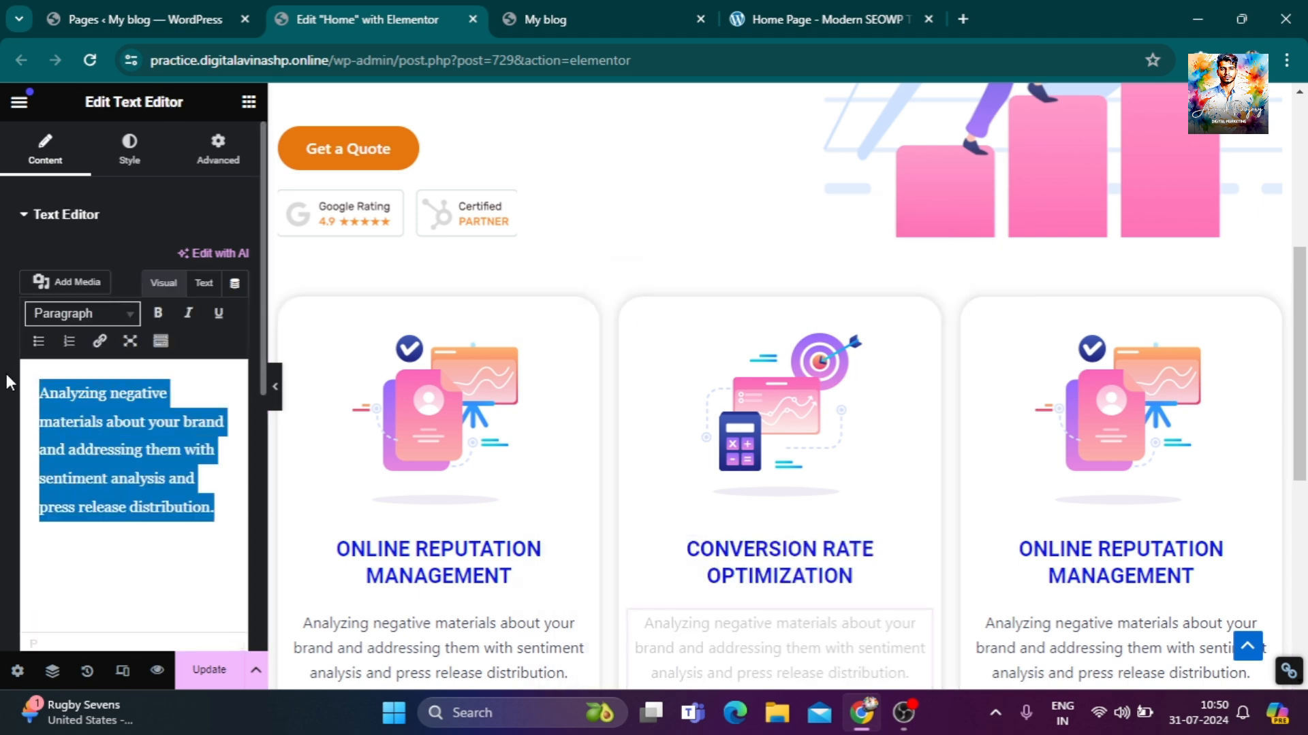
pyautogui.hotkey('ctrl', 'v')
pyautogui.scroll(-3, 838, 524)
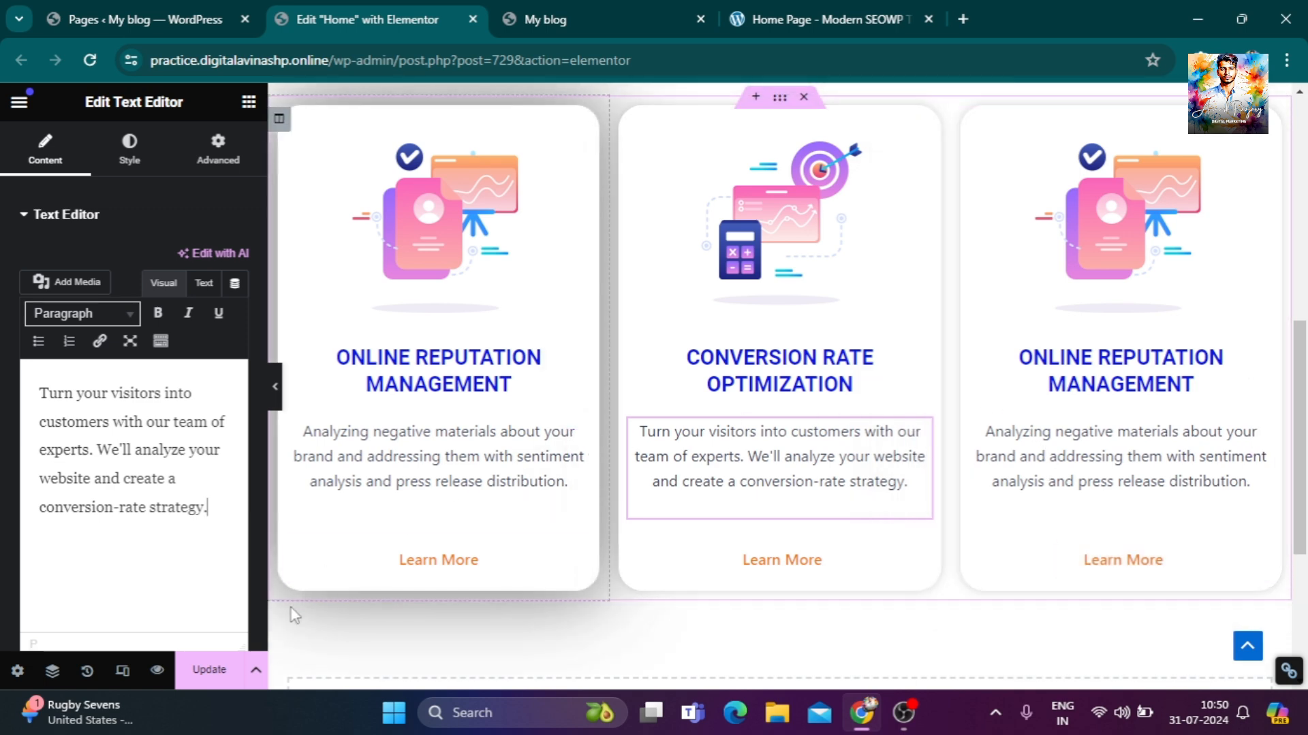
# Save the page's edits and look over the reference page's "Appear On the Front Page of Google!" section below its service cards.
pyautogui.click(231, 676)
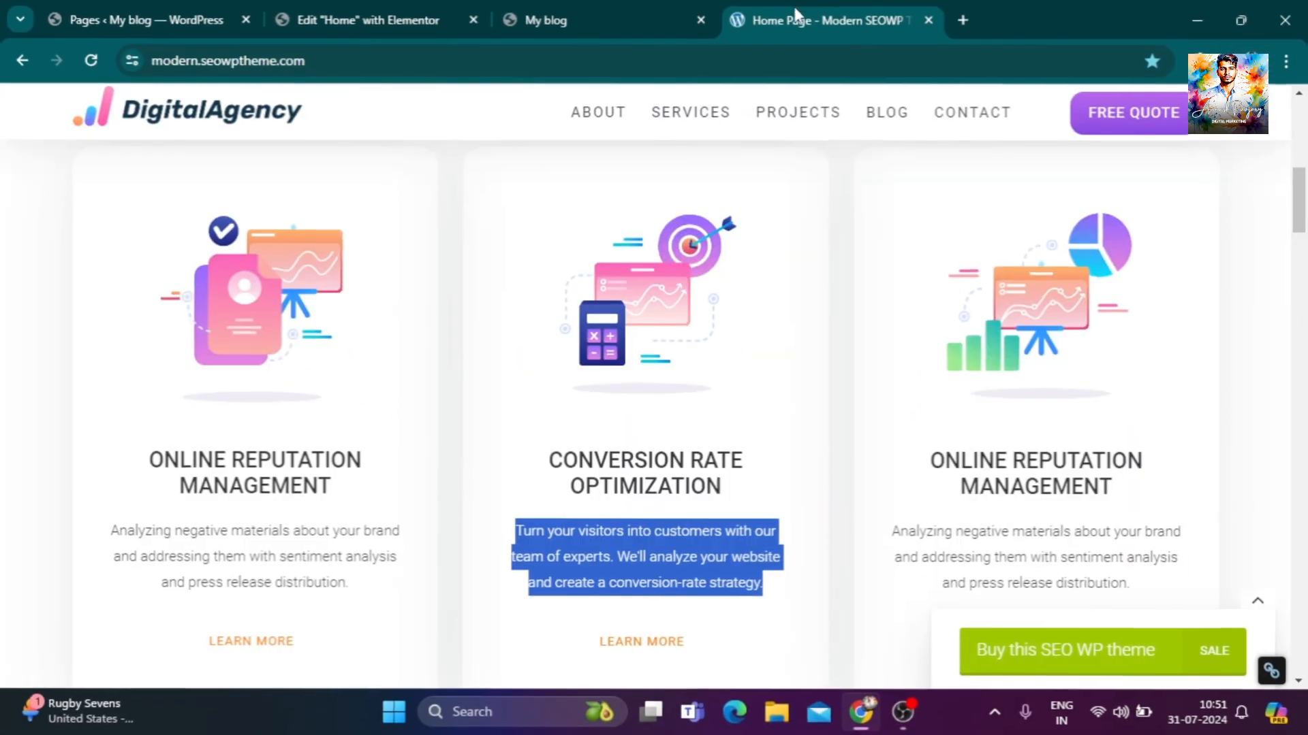
pyautogui.scroll(-4, 832, 504)
pyautogui.click(797, 470)
pyautogui.scroll(-6, 811, 476)
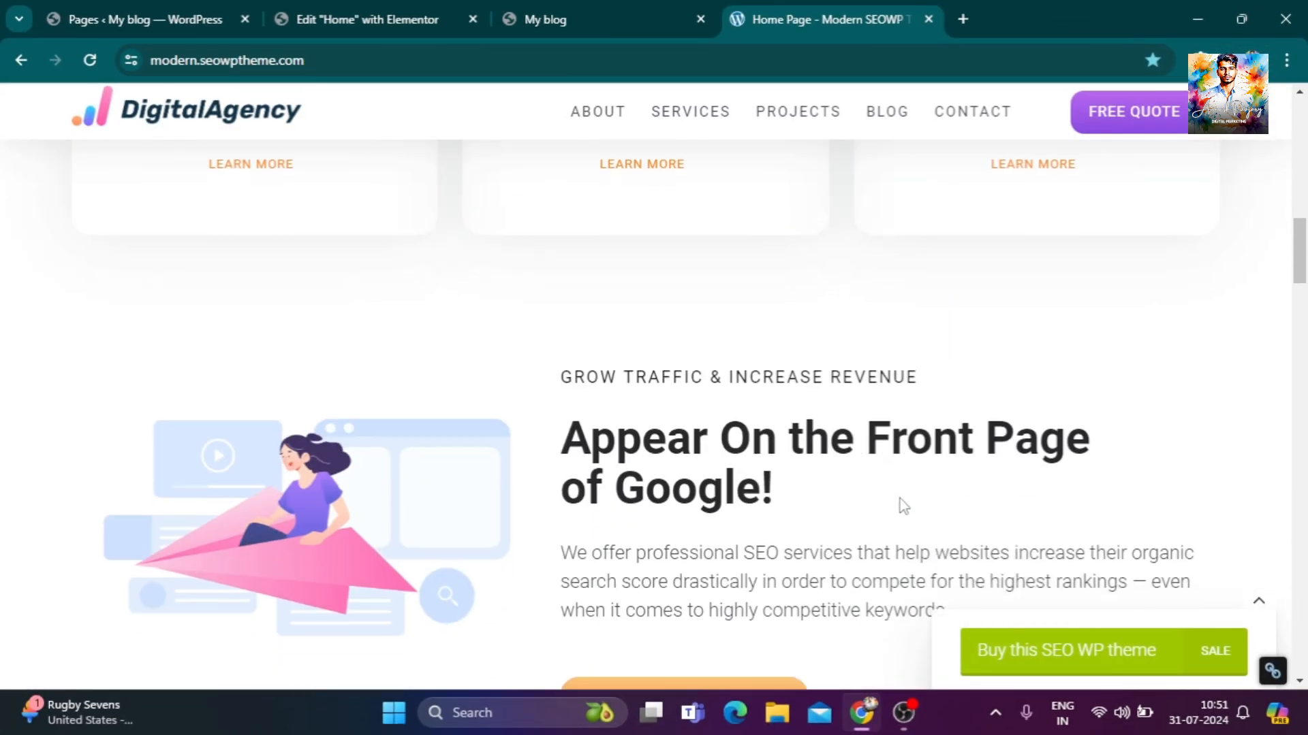
pyautogui.scroll(-2, 902, 508)
pyautogui.scroll(2, 768, 486)
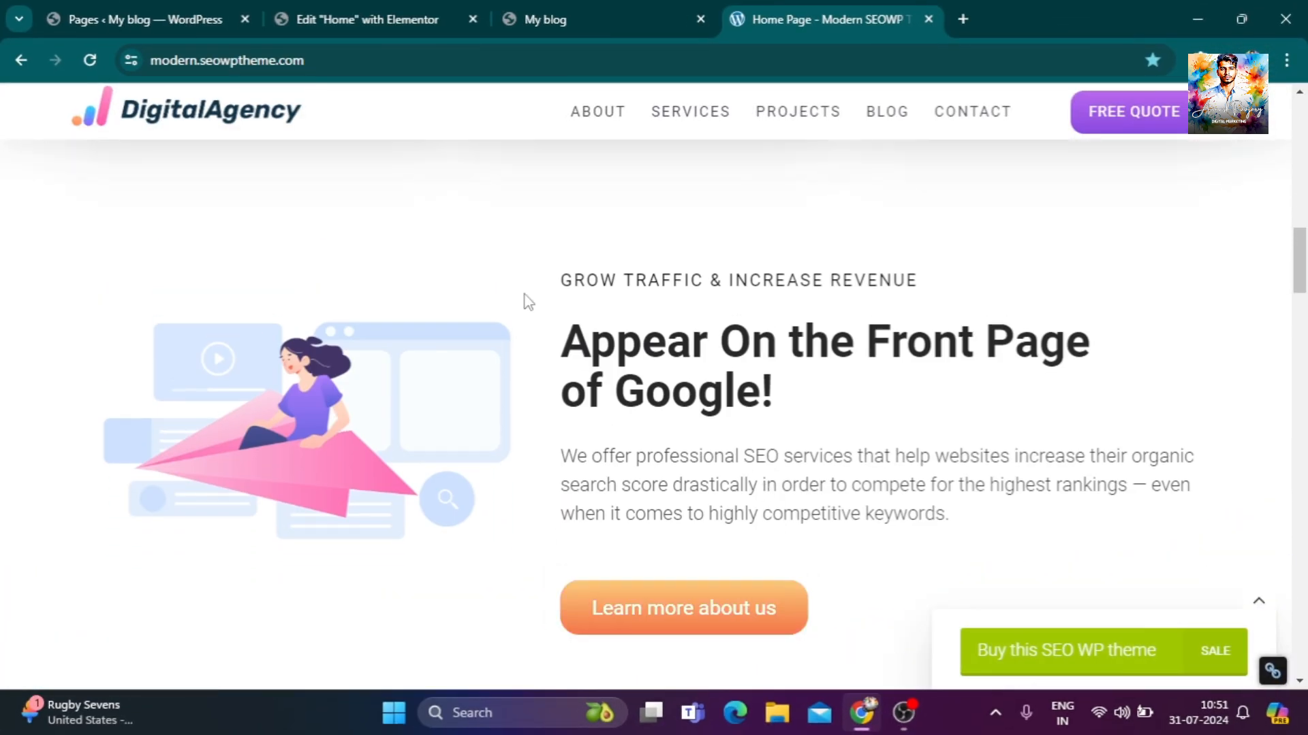
pyautogui.scroll(8, 1091, 477)
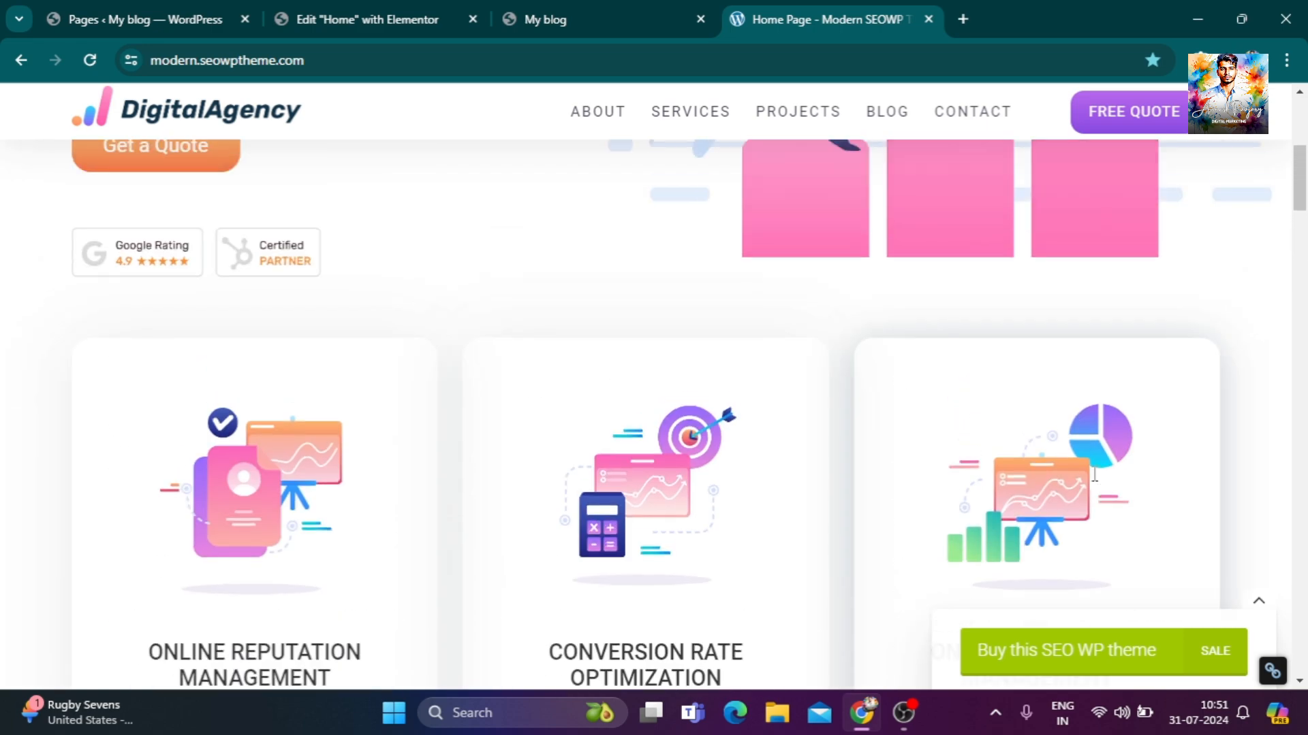
pyautogui.scroll(-6, 1090, 463)
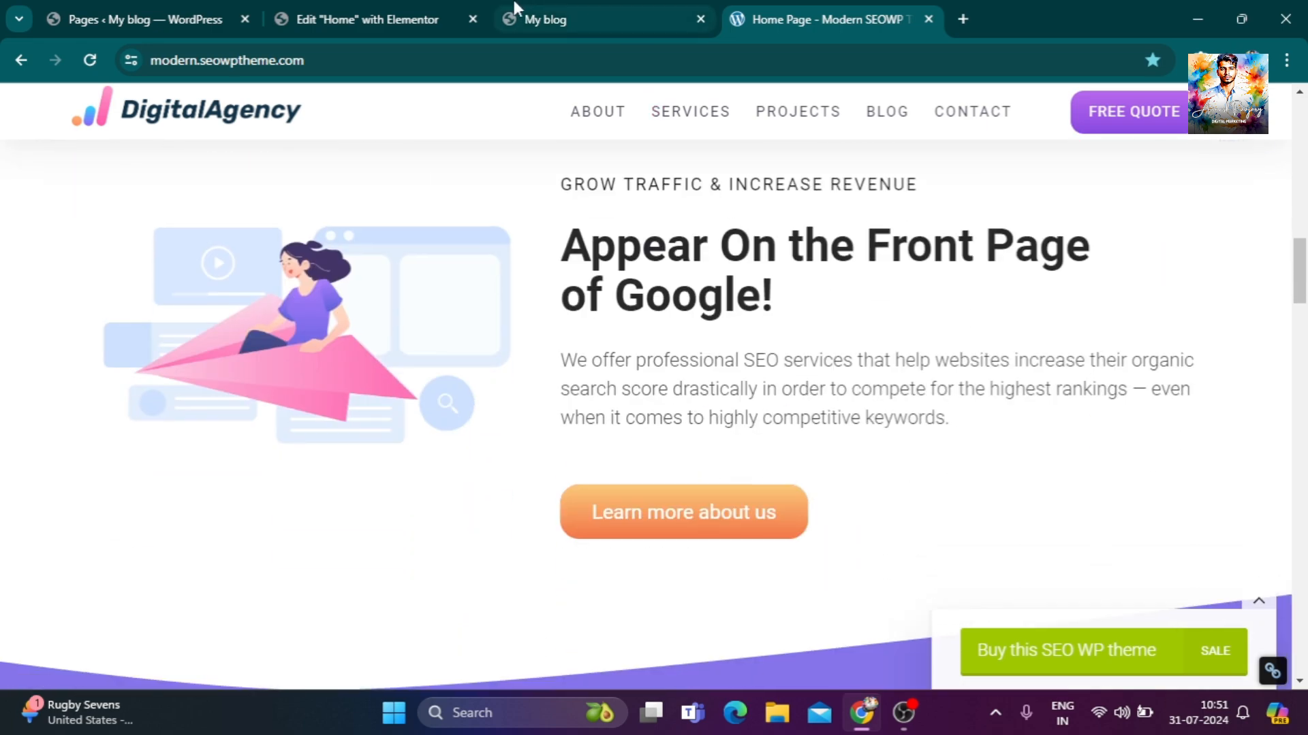
# Reload the live site and check the hero section and the middle card's new image, heading and description.
pyautogui.click(402, 19)
pyautogui.click(545, 19)
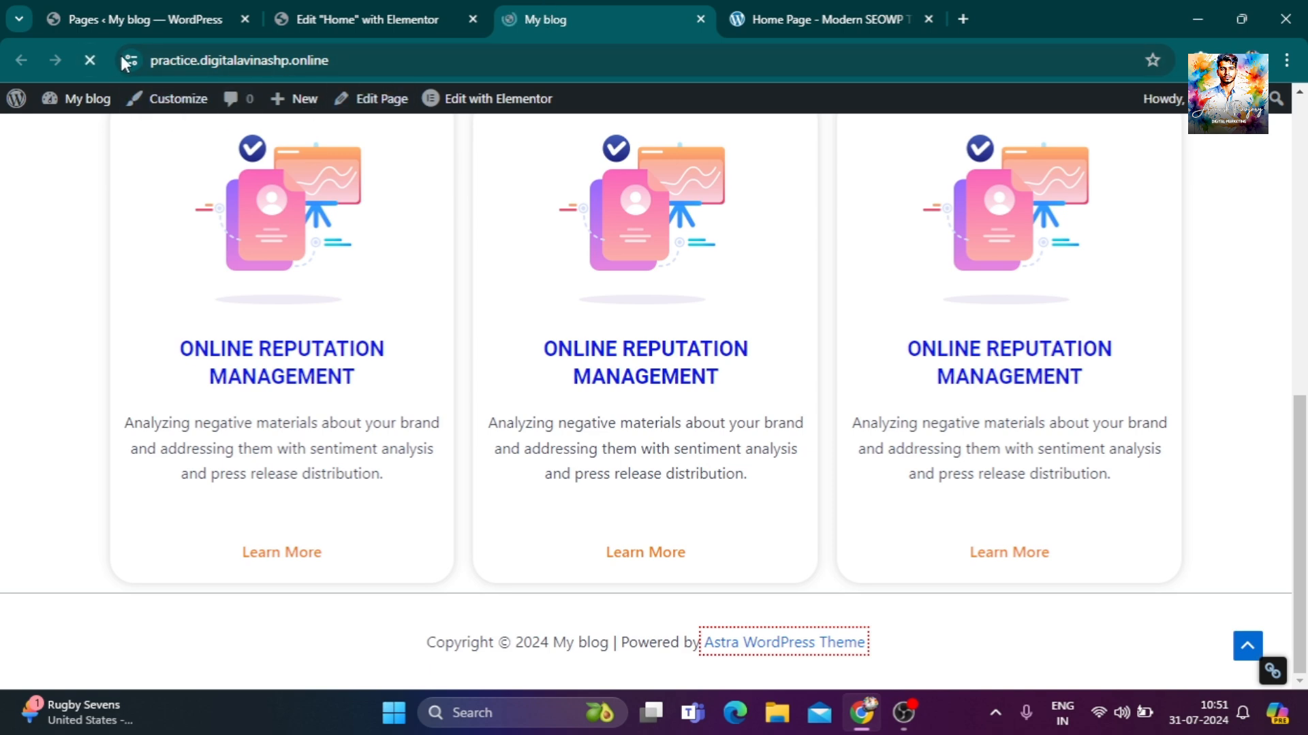
pyautogui.scroll(7, 985, 558)
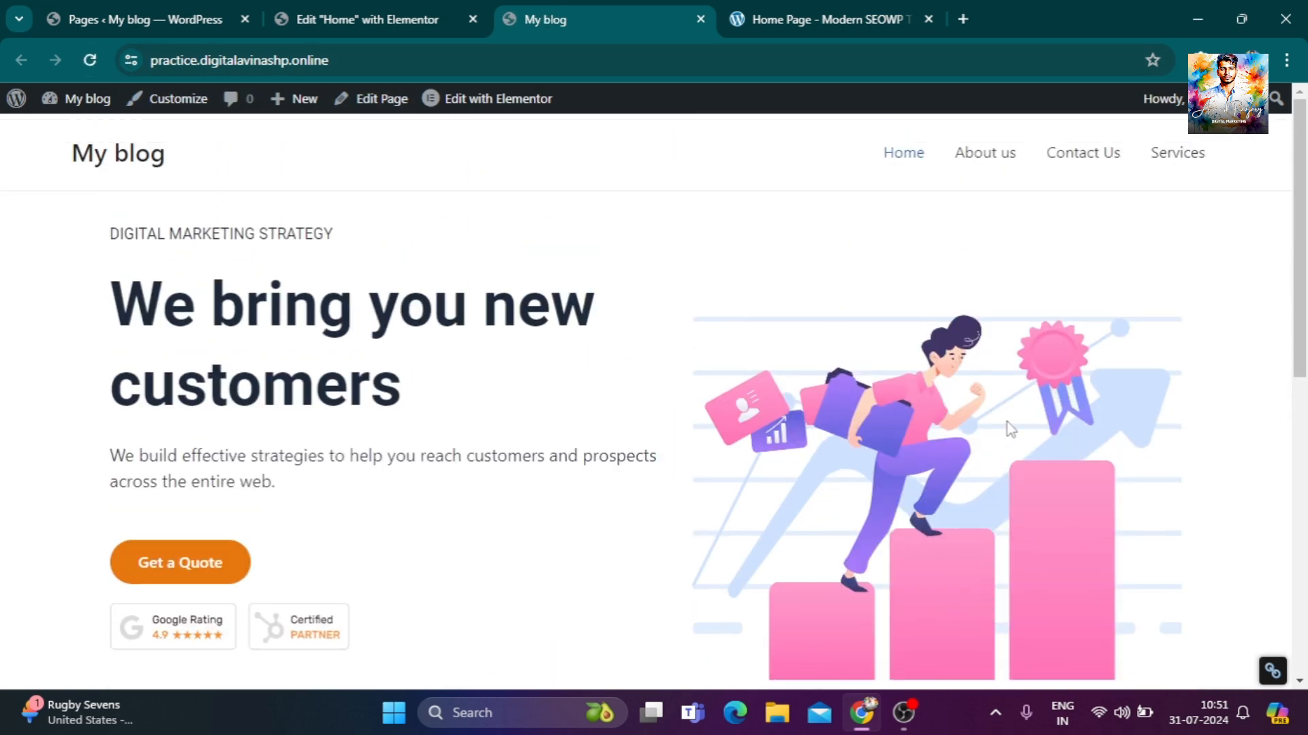
pyautogui.scroll(-3, 1010, 430)
pyautogui.scroll(-1, 1011, 433)
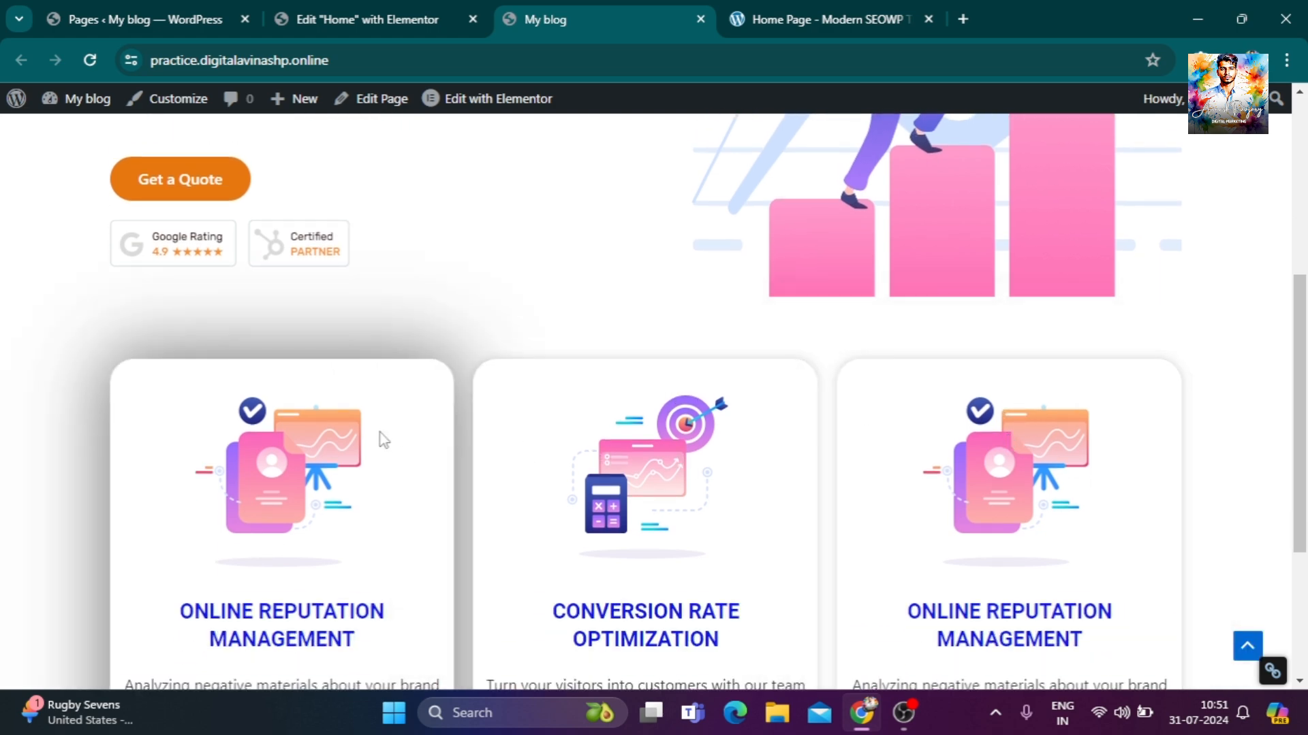
pyautogui.scroll(-4, 1058, 503)
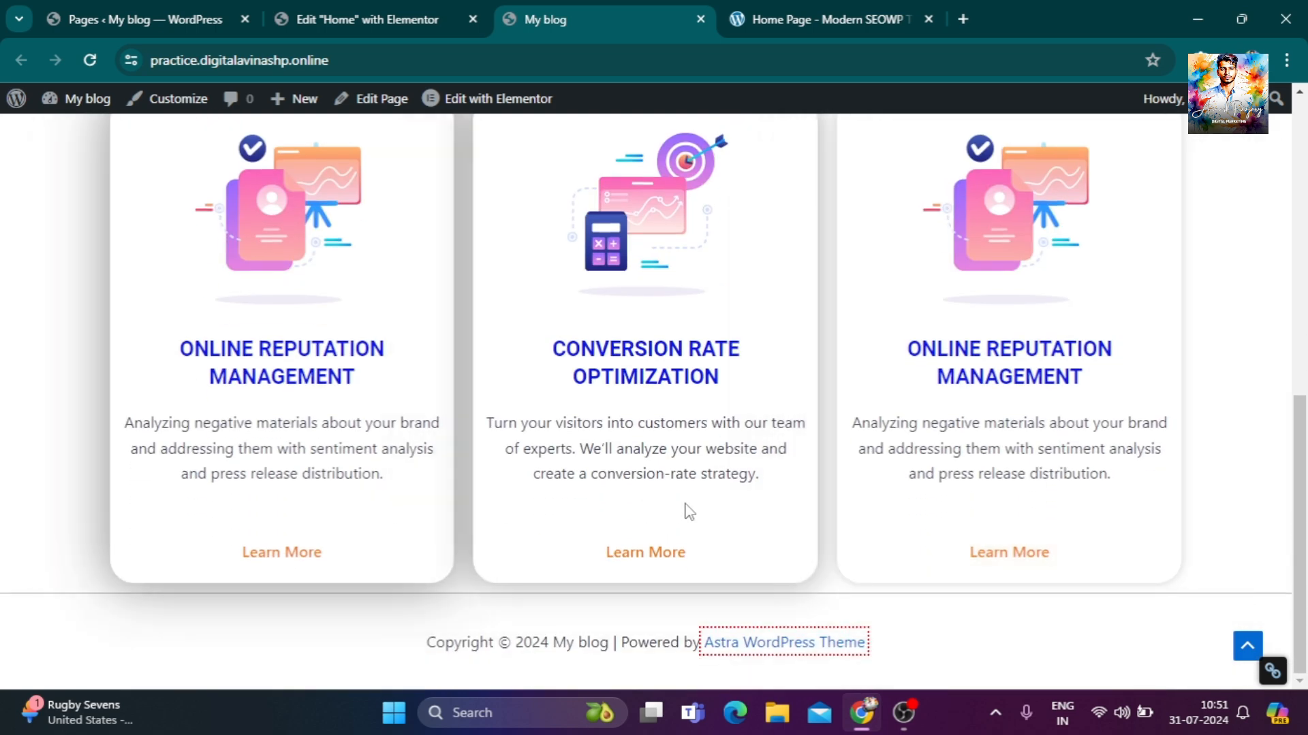
# Compare the reference page's hero layout with its "Appear On the Front Page of Google!" section.
pyautogui.click(368, 19)
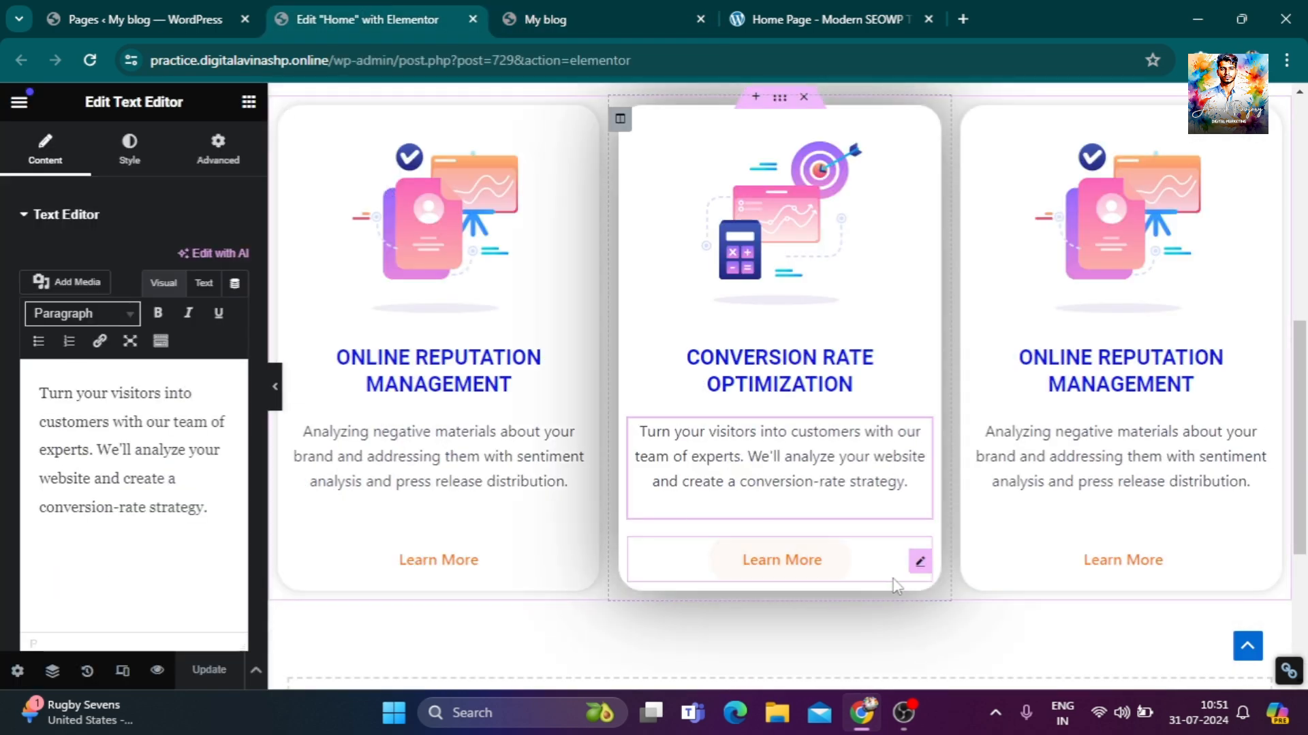
pyautogui.scroll(-1, 906, 593)
pyautogui.click(797, 19)
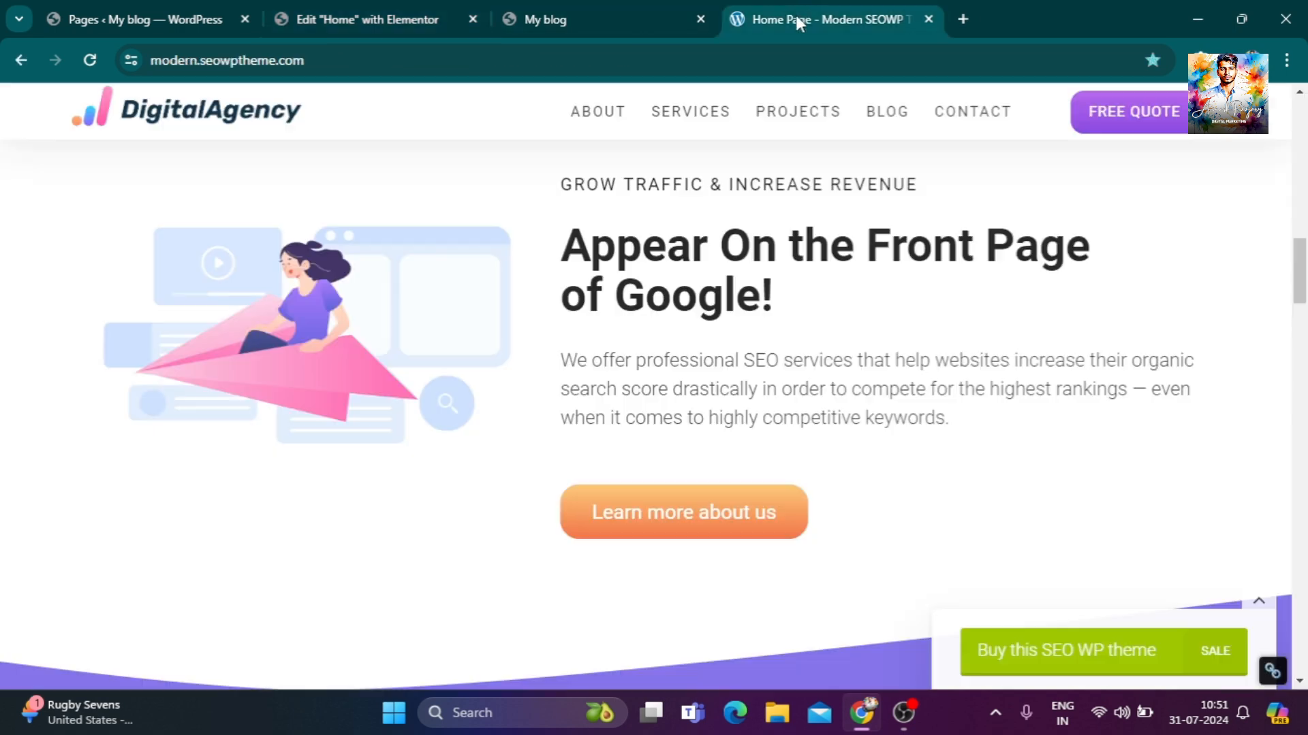
pyautogui.scroll(4, 886, 491)
pyautogui.scroll(-3, 1025, 495)
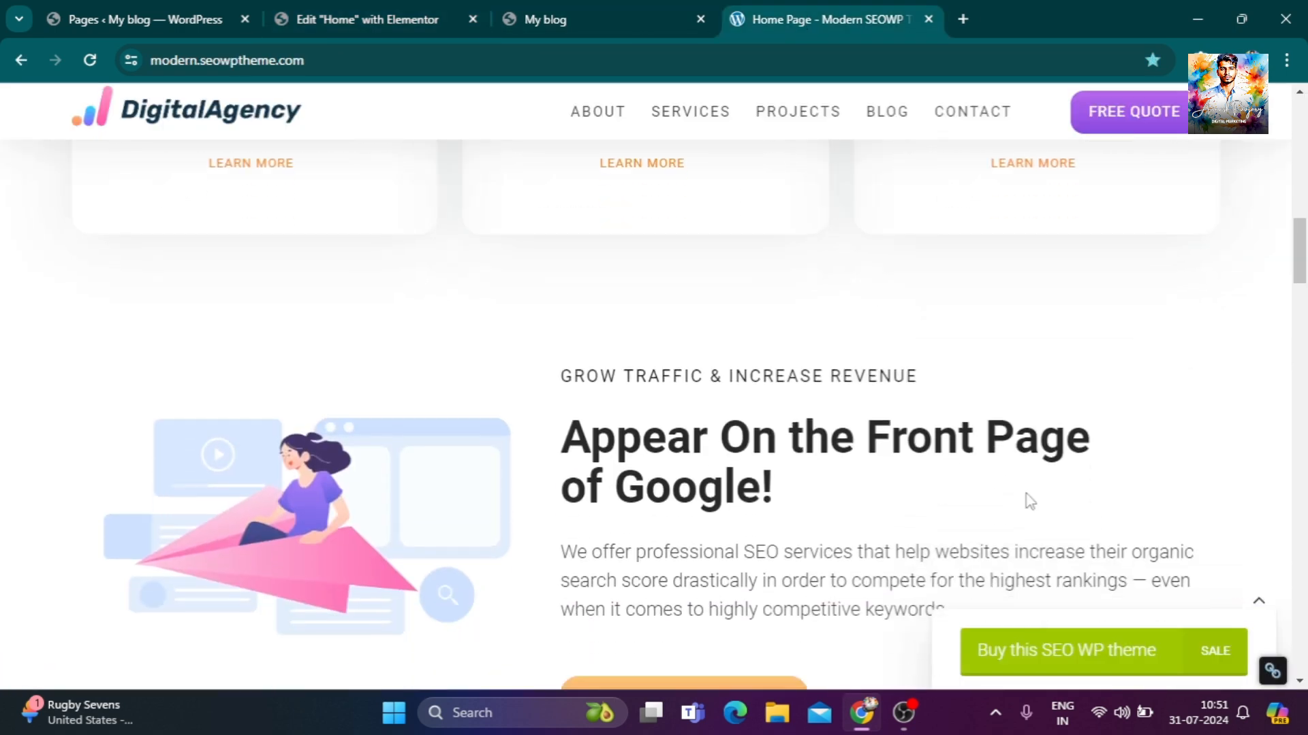
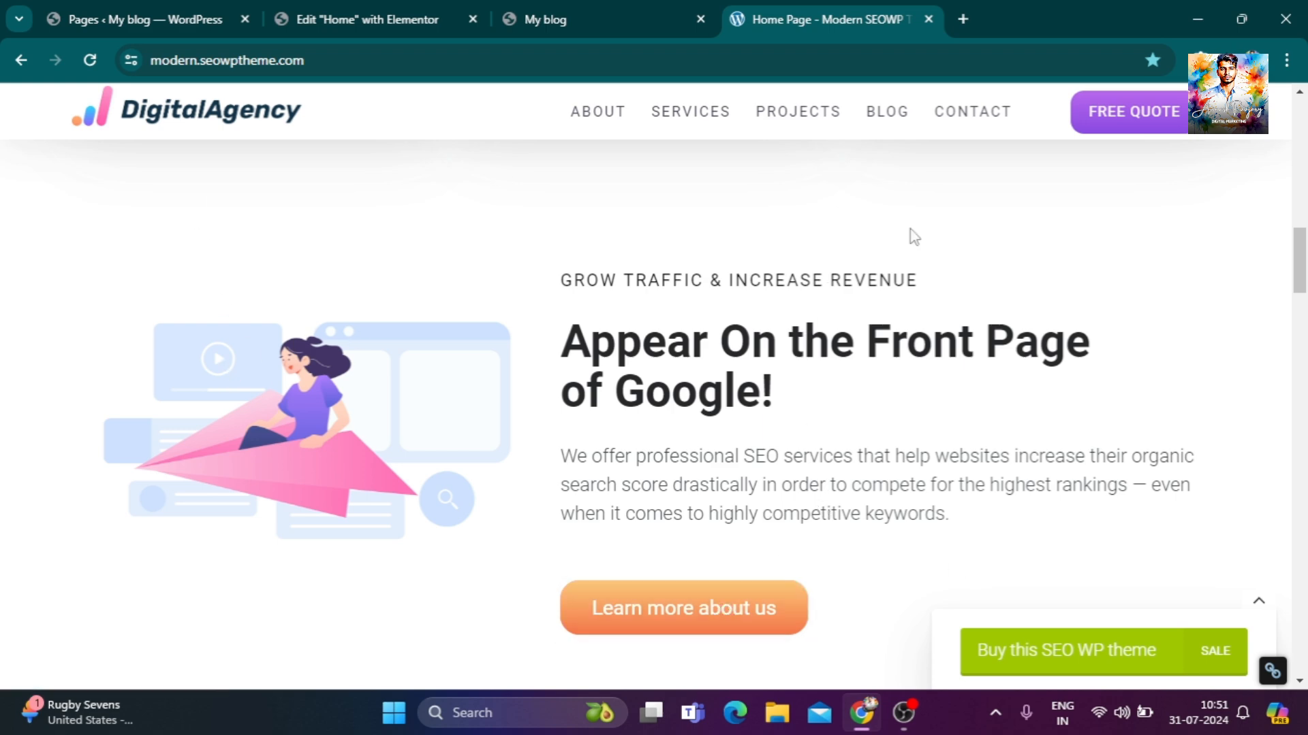
pyautogui.scroll(15, 998, 438)
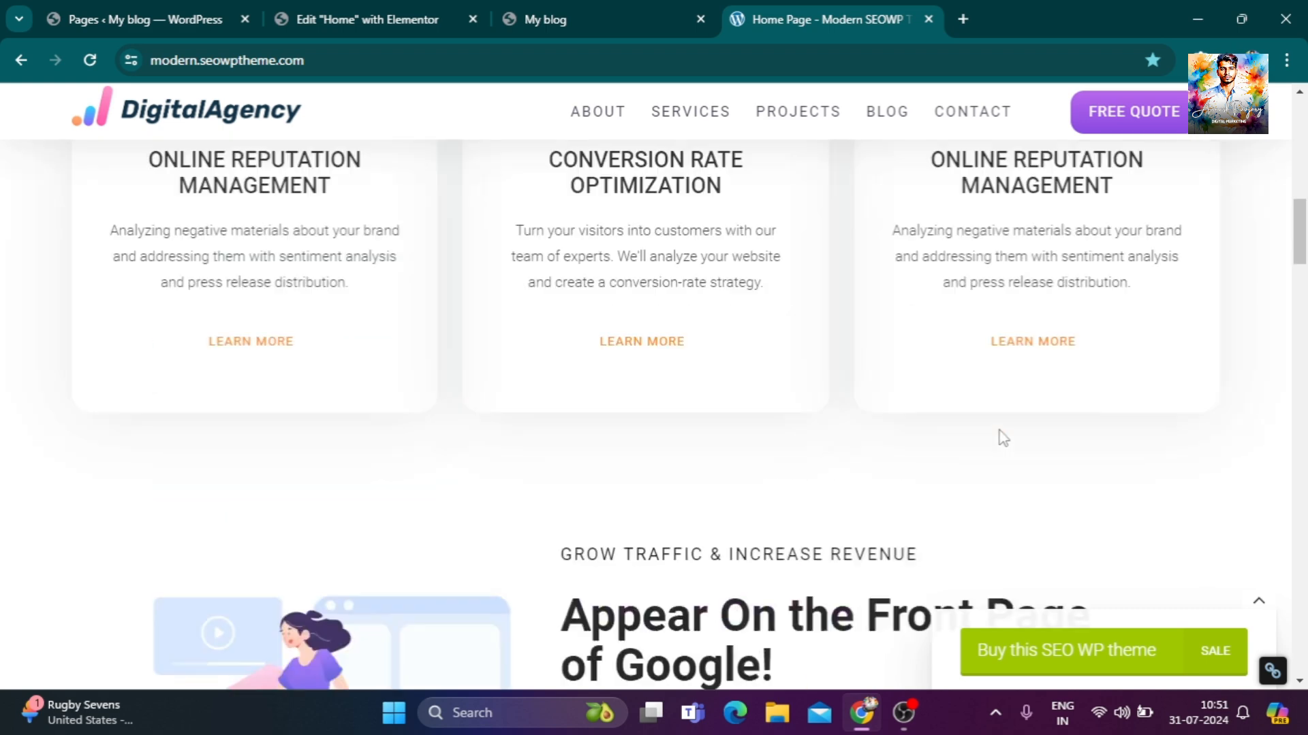
pyautogui.scroll(-2, 389, 333)
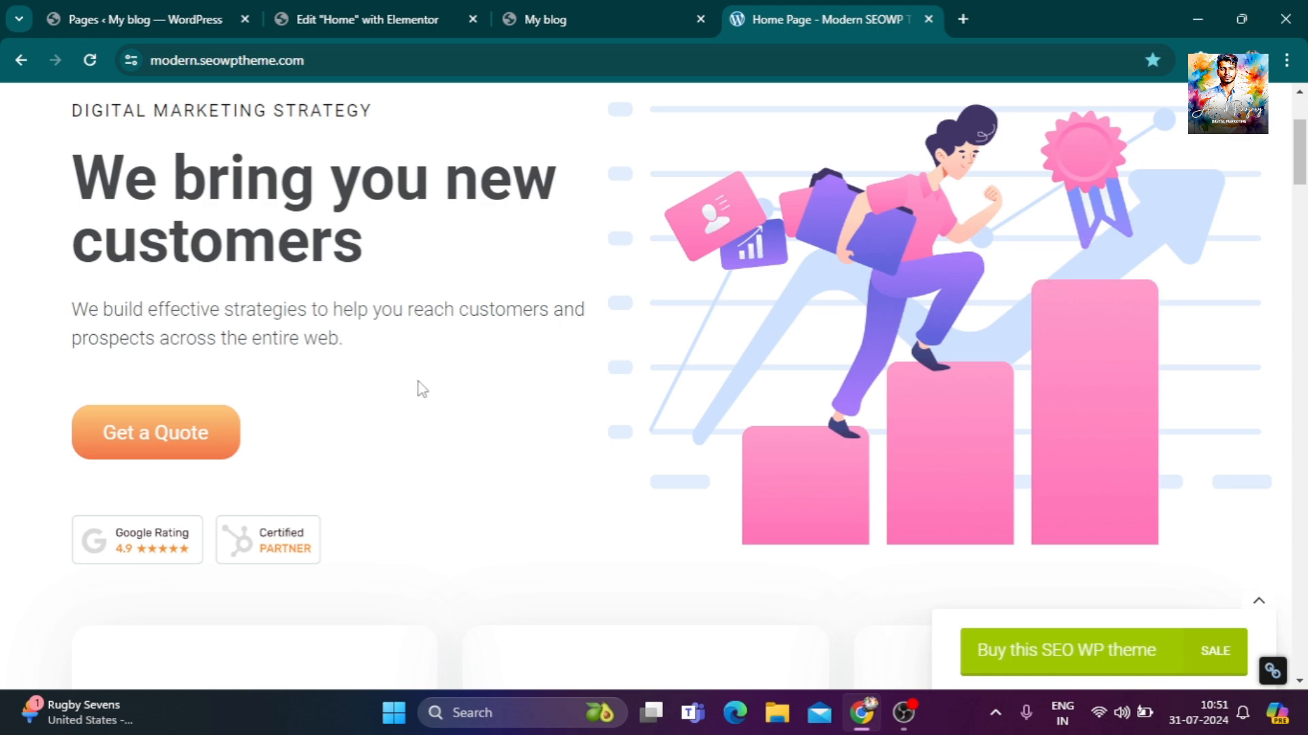
pyautogui.scroll(-10, 417, 388)
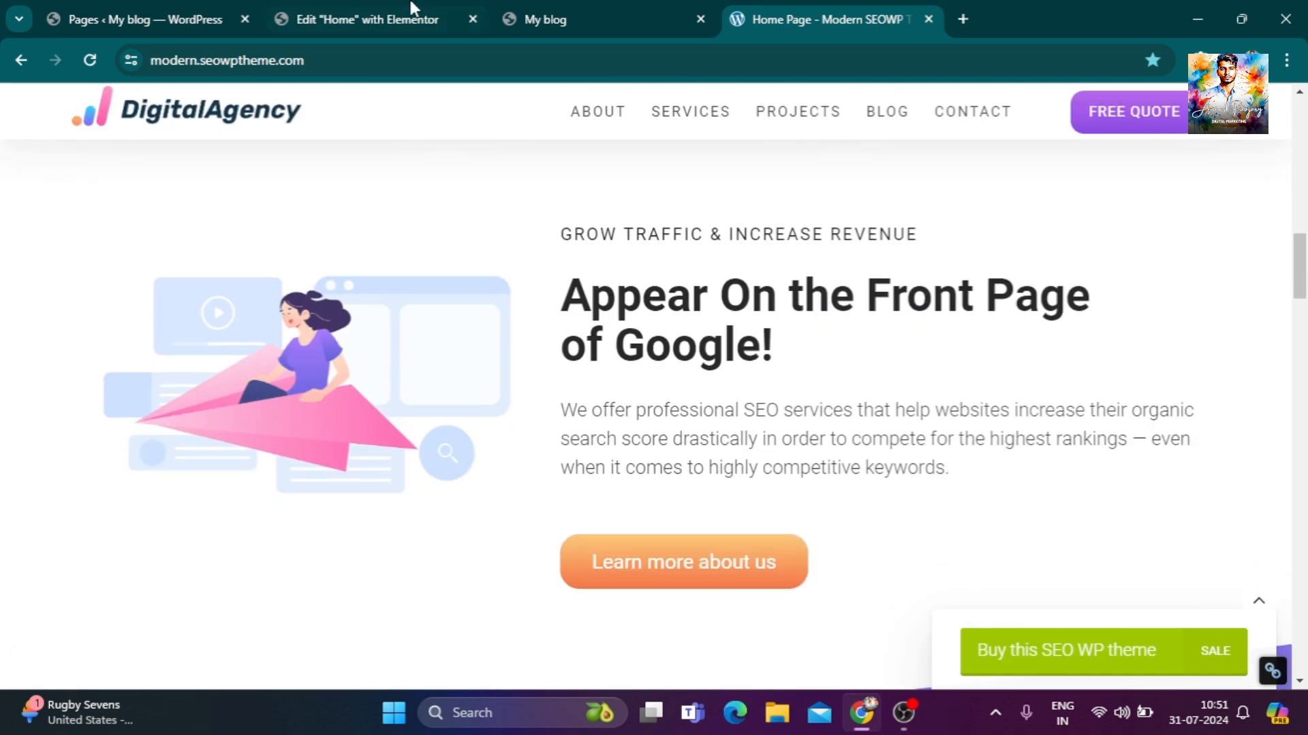
# Duplicate the "We bring you new customers" hero section in the Elementor editor.
pyautogui.click(412, 9)
pyautogui.scroll(5, 885, 613)
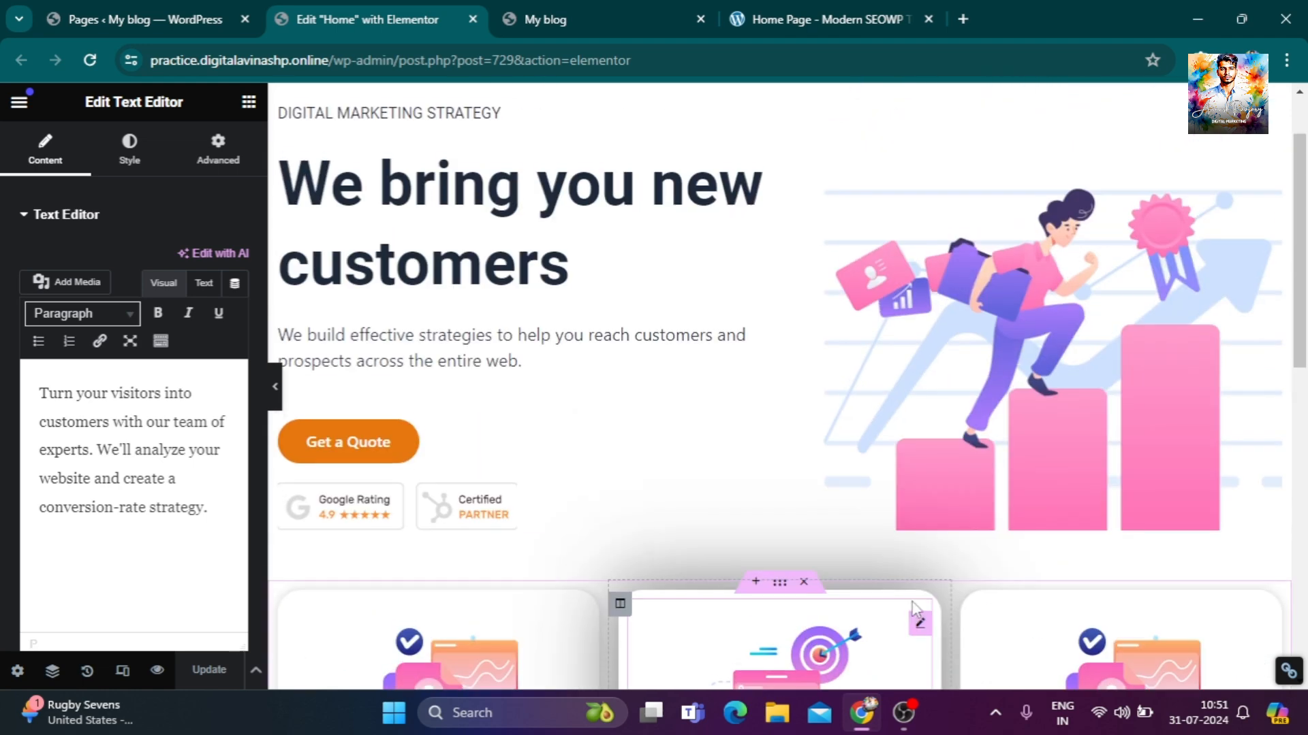
pyautogui.scroll(2, 913, 606)
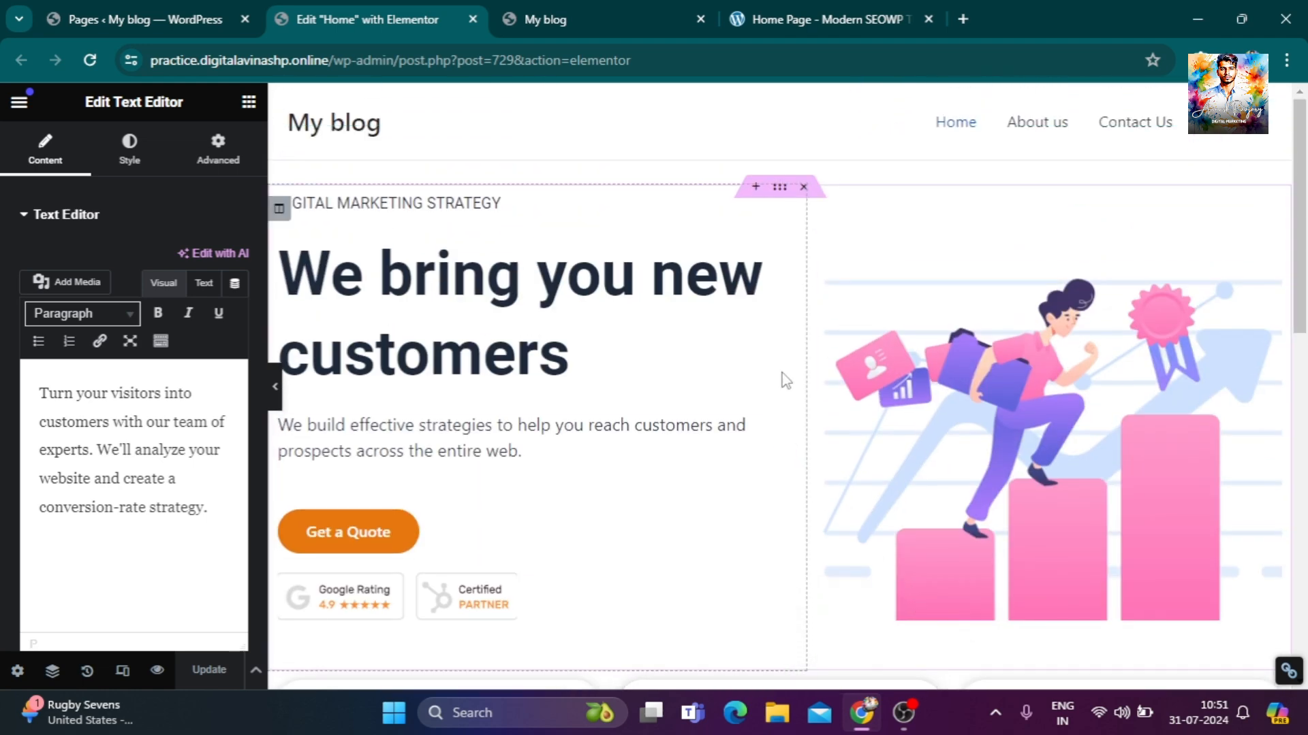
pyautogui.rightClick(783, 198)
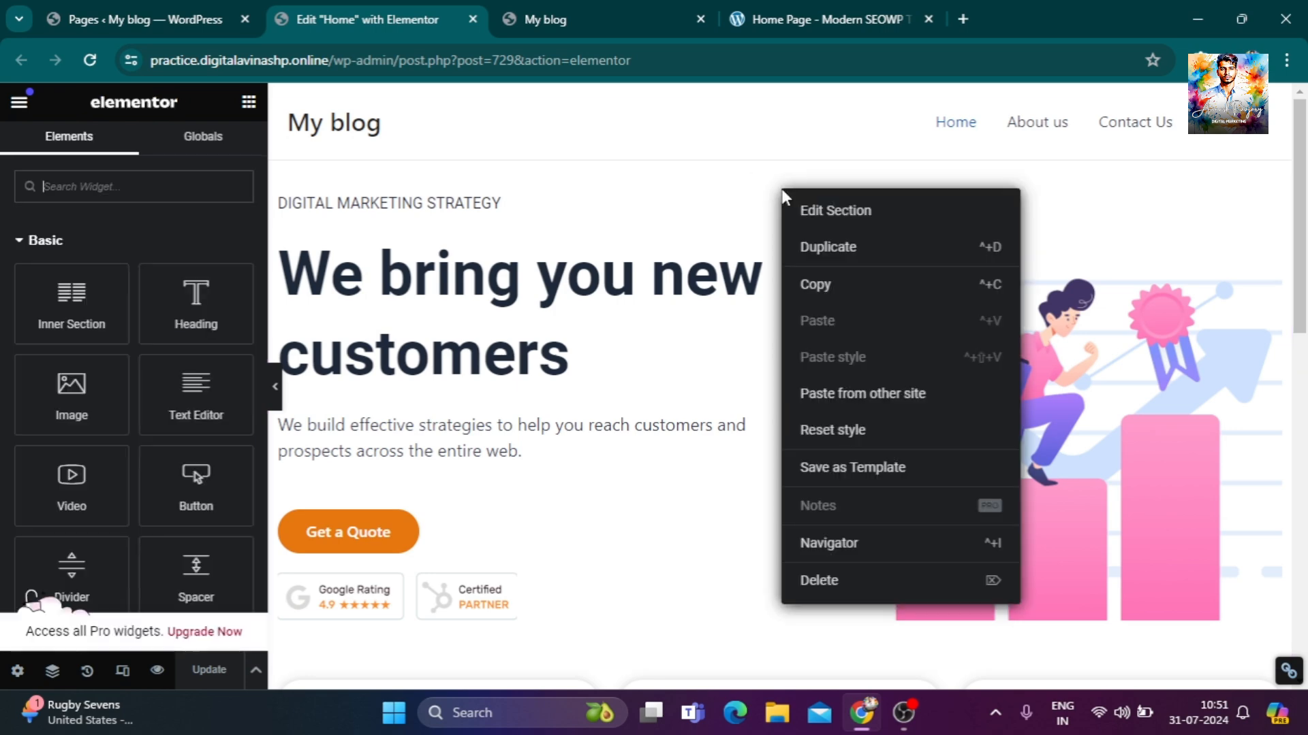
pyautogui.click(826, 250)
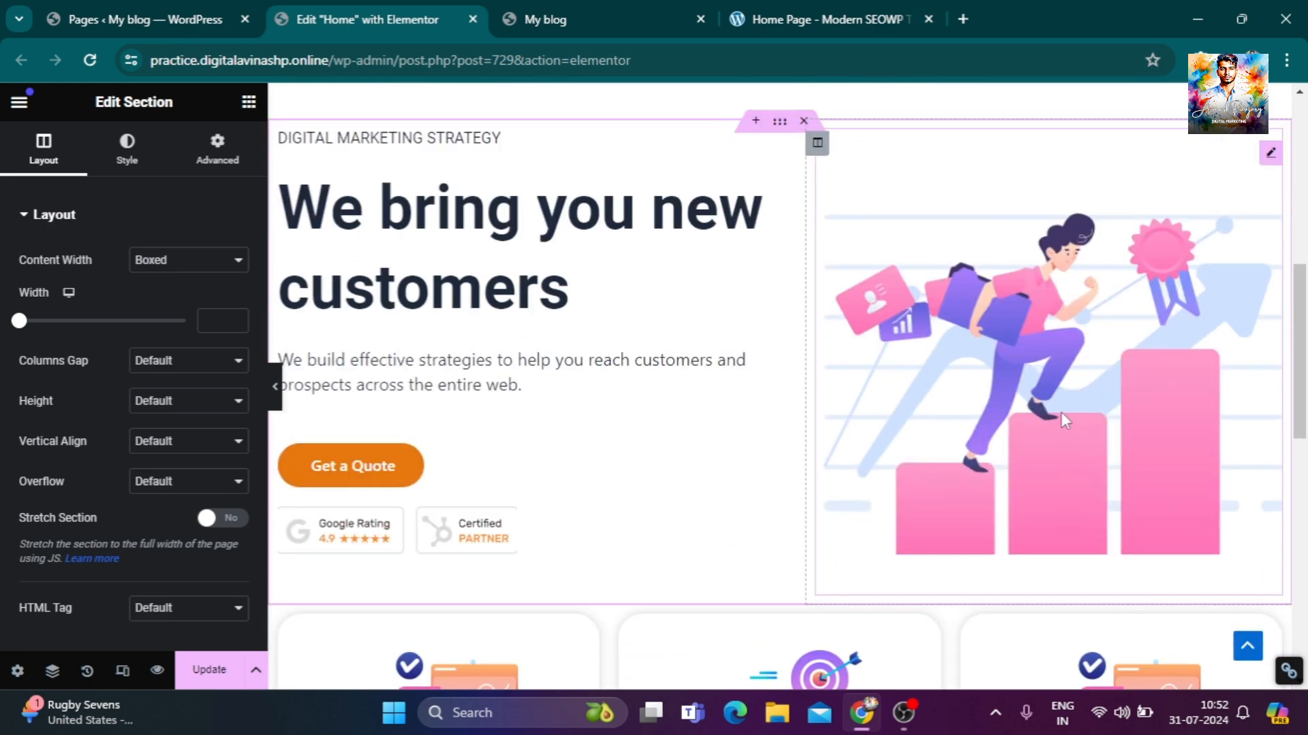
# Move the duplicated hero section below the three service cards and check the resulting section order.
pyautogui.scroll(-7, 1061, 411)
pyautogui.scroll(5, 1053, 436)
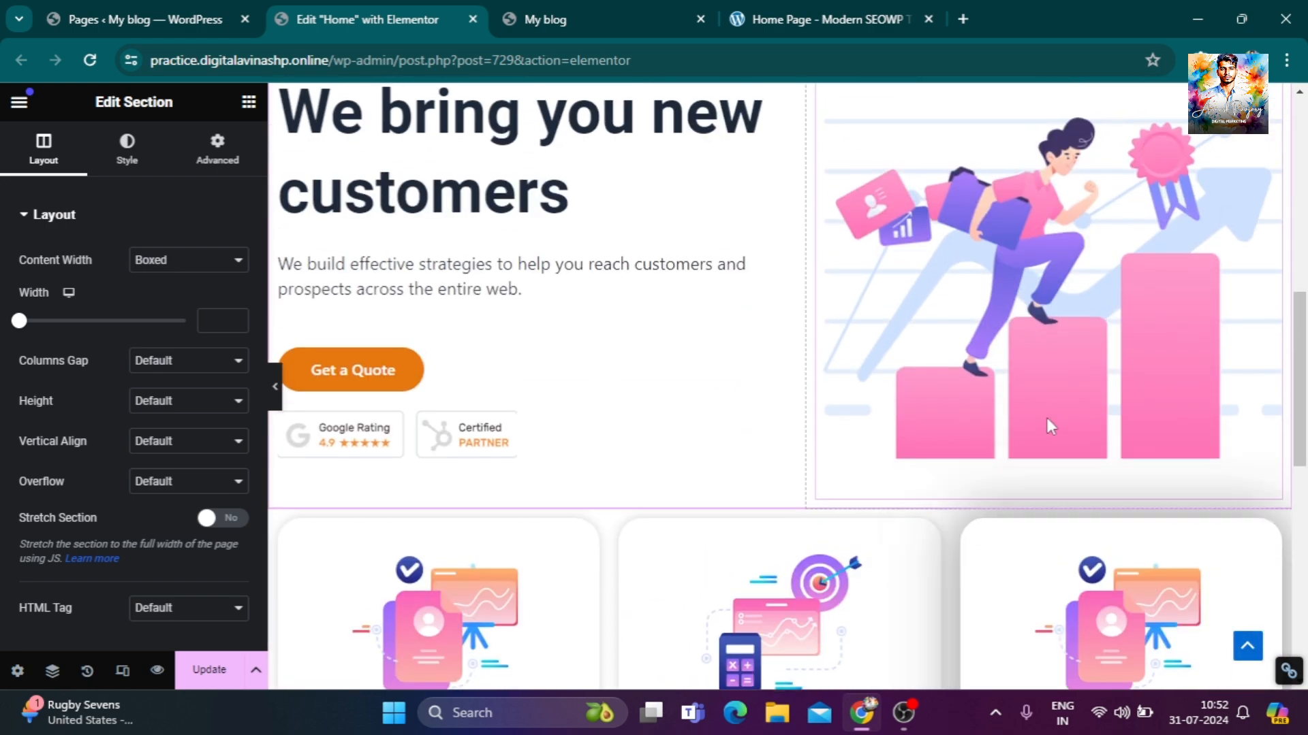
pyautogui.scroll(3, 1046, 418)
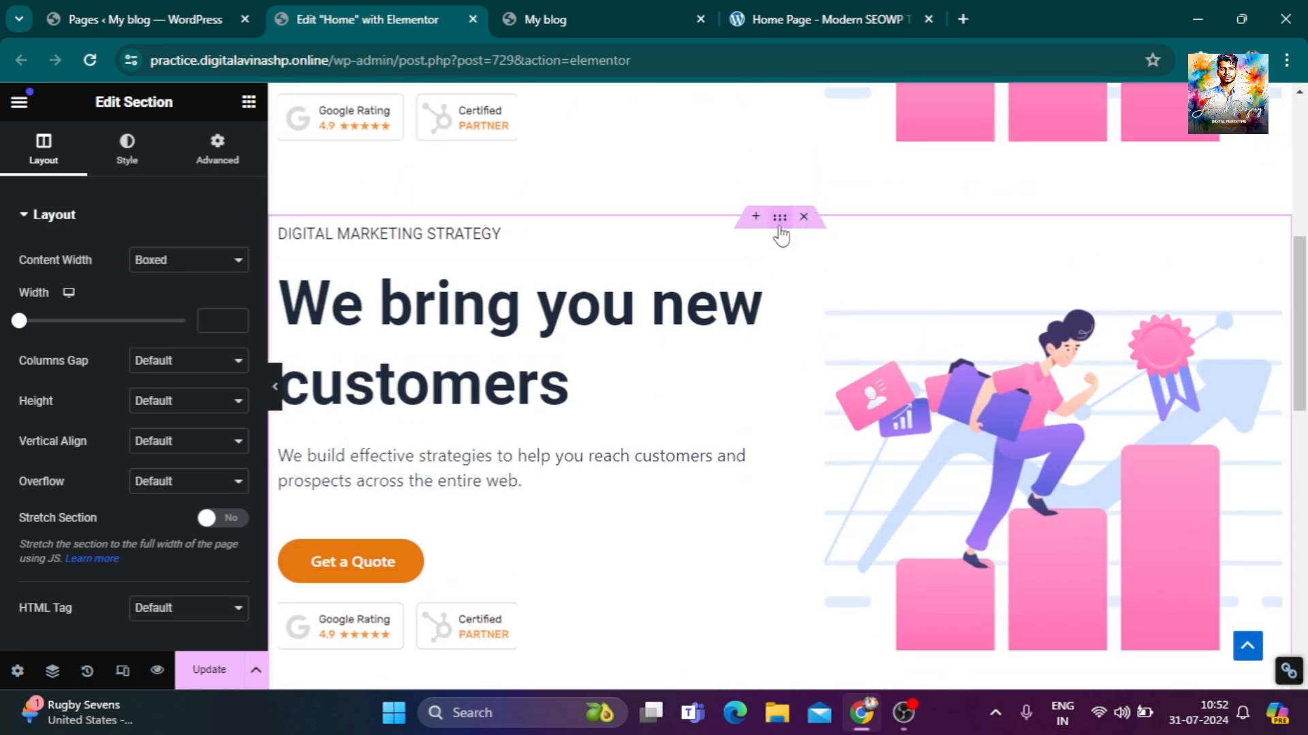
pyautogui.moveTo(780, 229); pyautogui.dragTo(793, 725)
pyautogui.scroll(-1, 1072, 455)
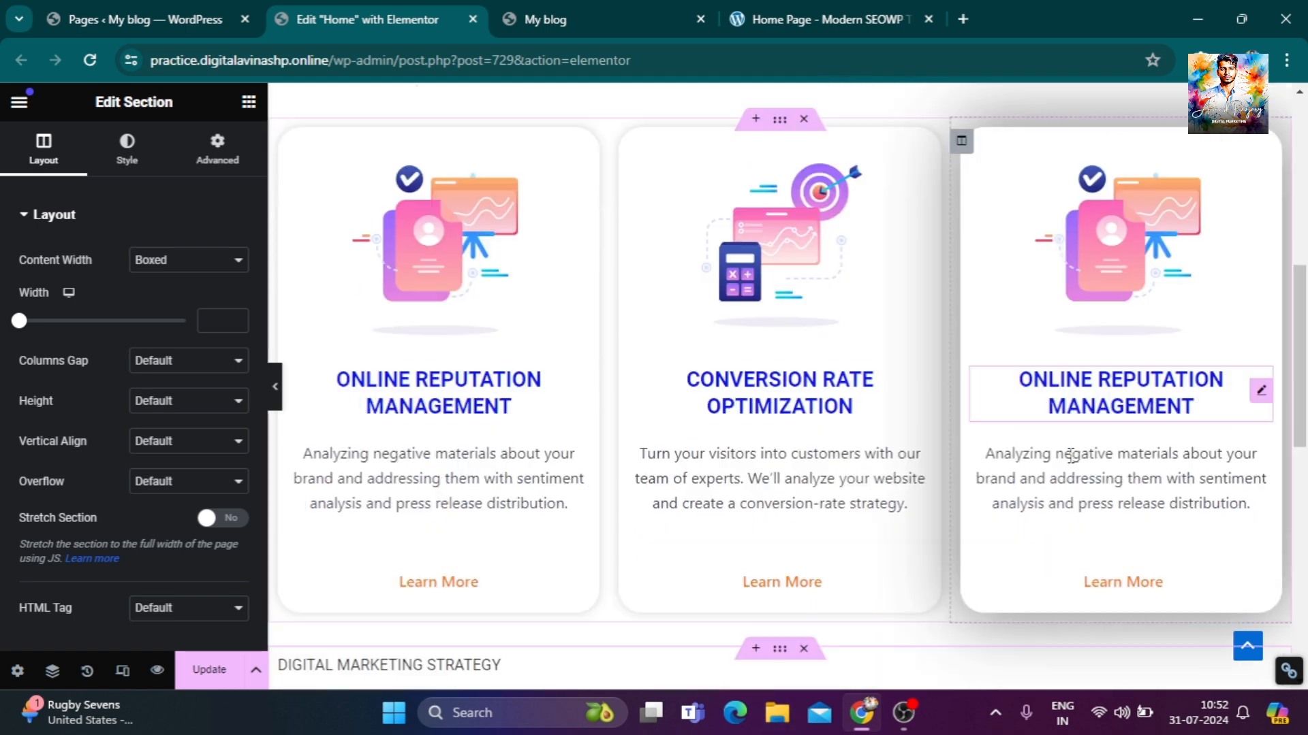
pyautogui.scroll(-8, 1071, 455)
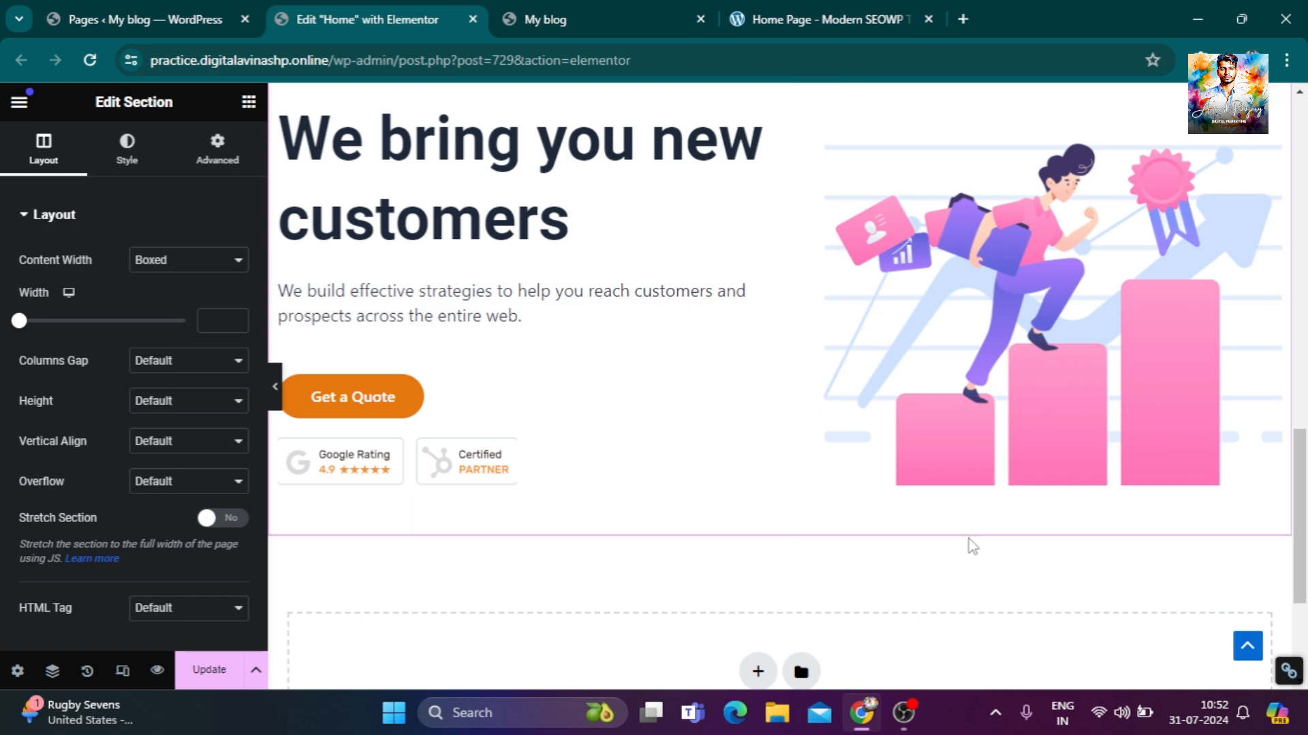
pyautogui.scroll(7, 902, 519)
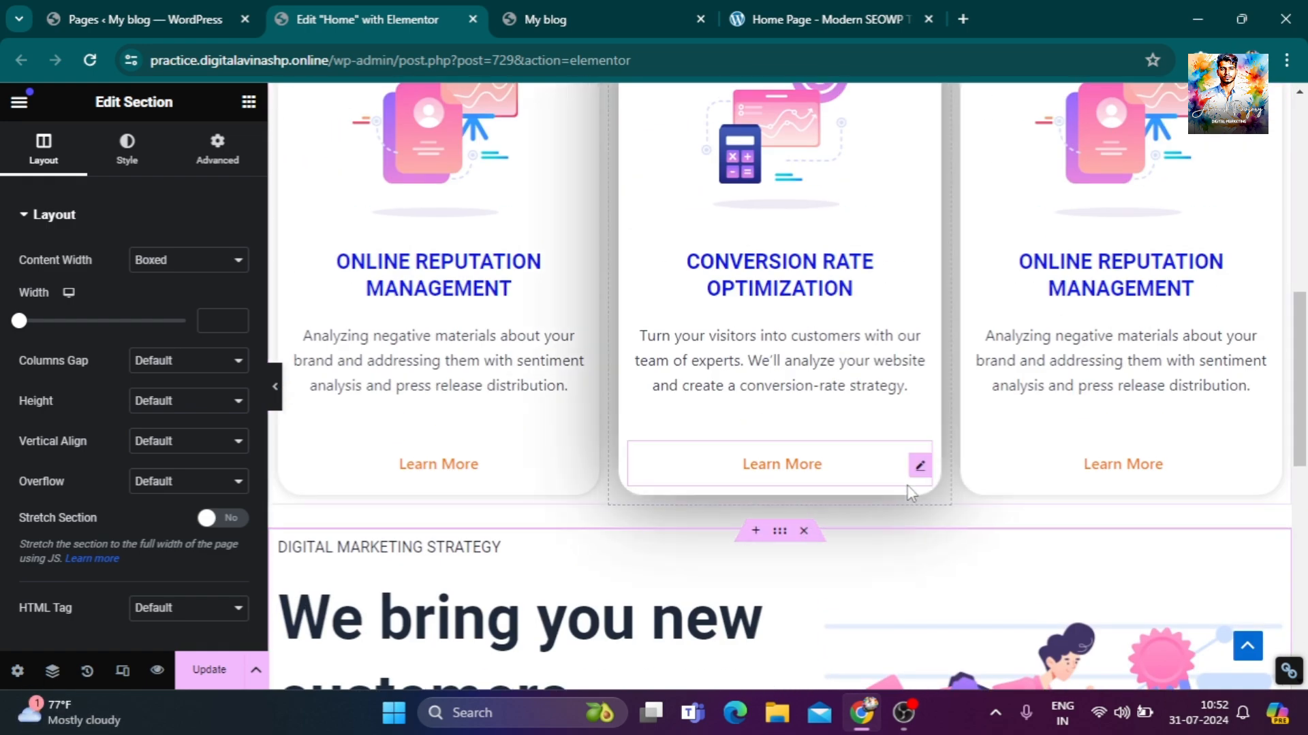
pyautogui.scroll(9, 942, 540)
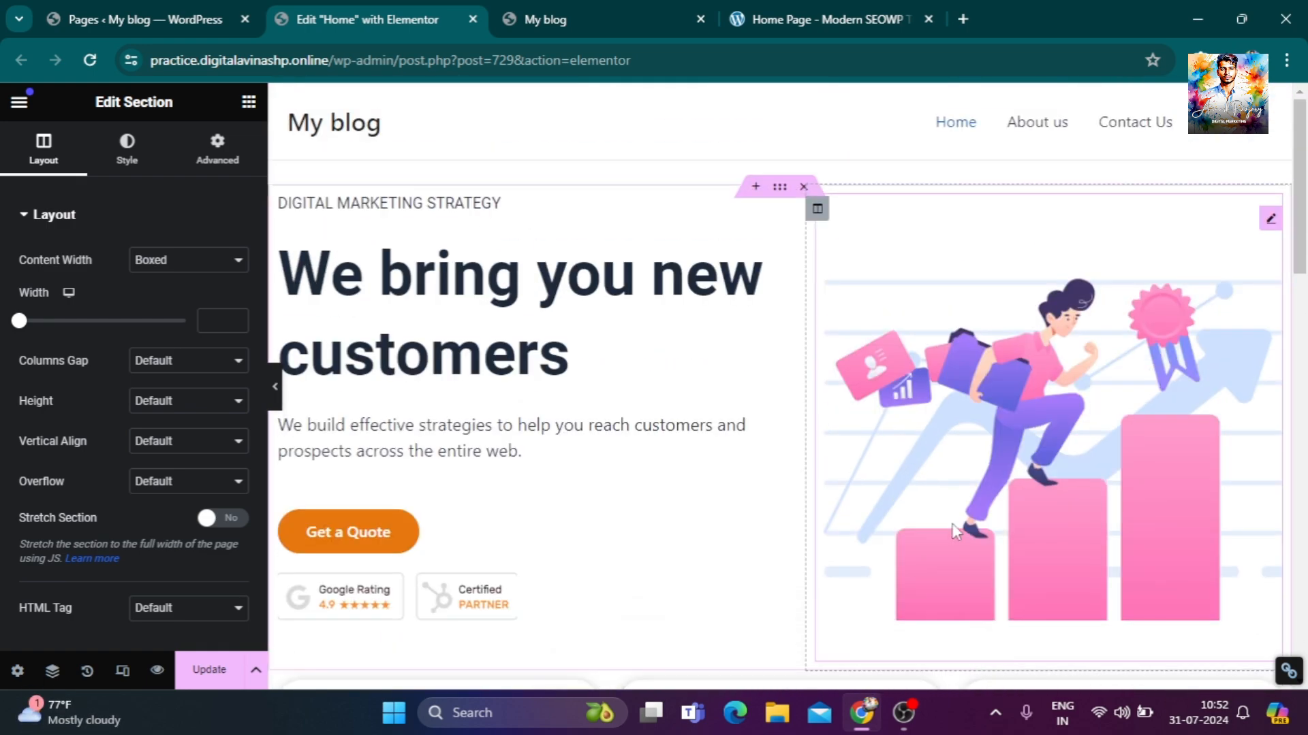
pyautogui.scroll(-5, 956, 531)
pyautogui.scroll(-6, 959, 538)
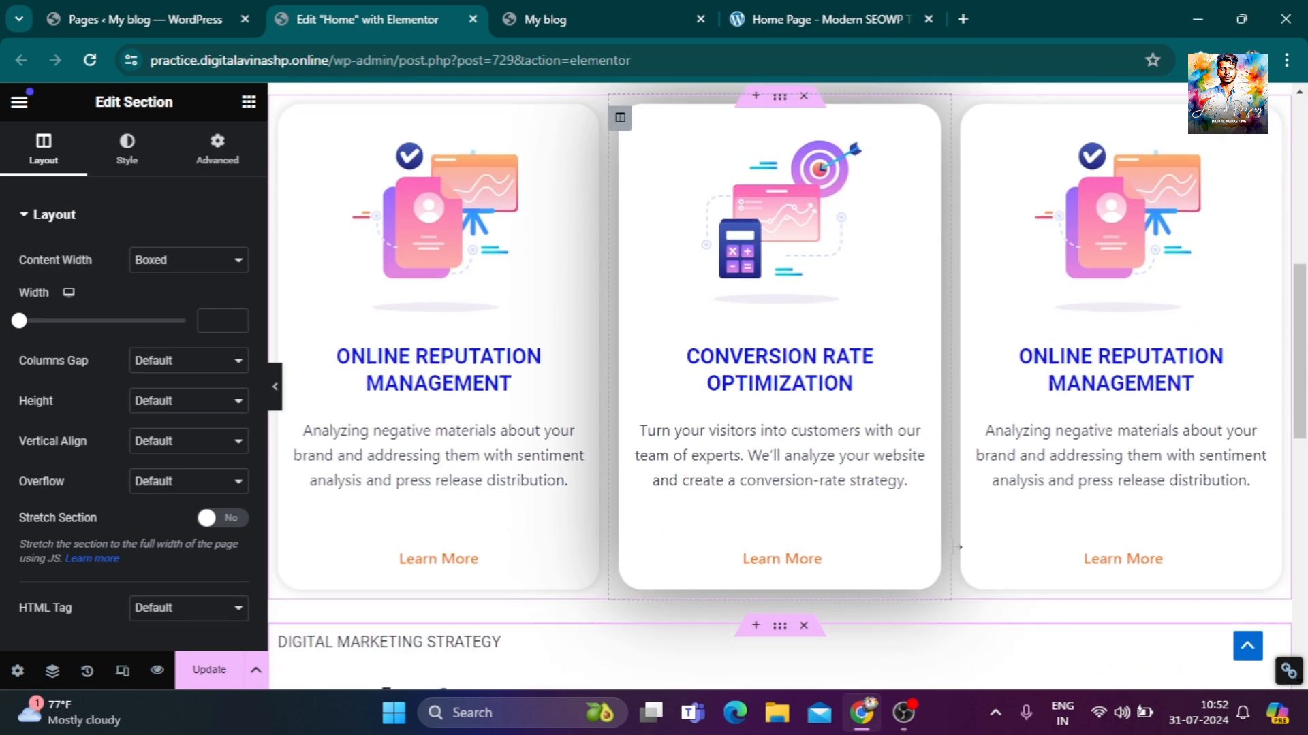
pyautogui.scroll(-4, 951, 559)
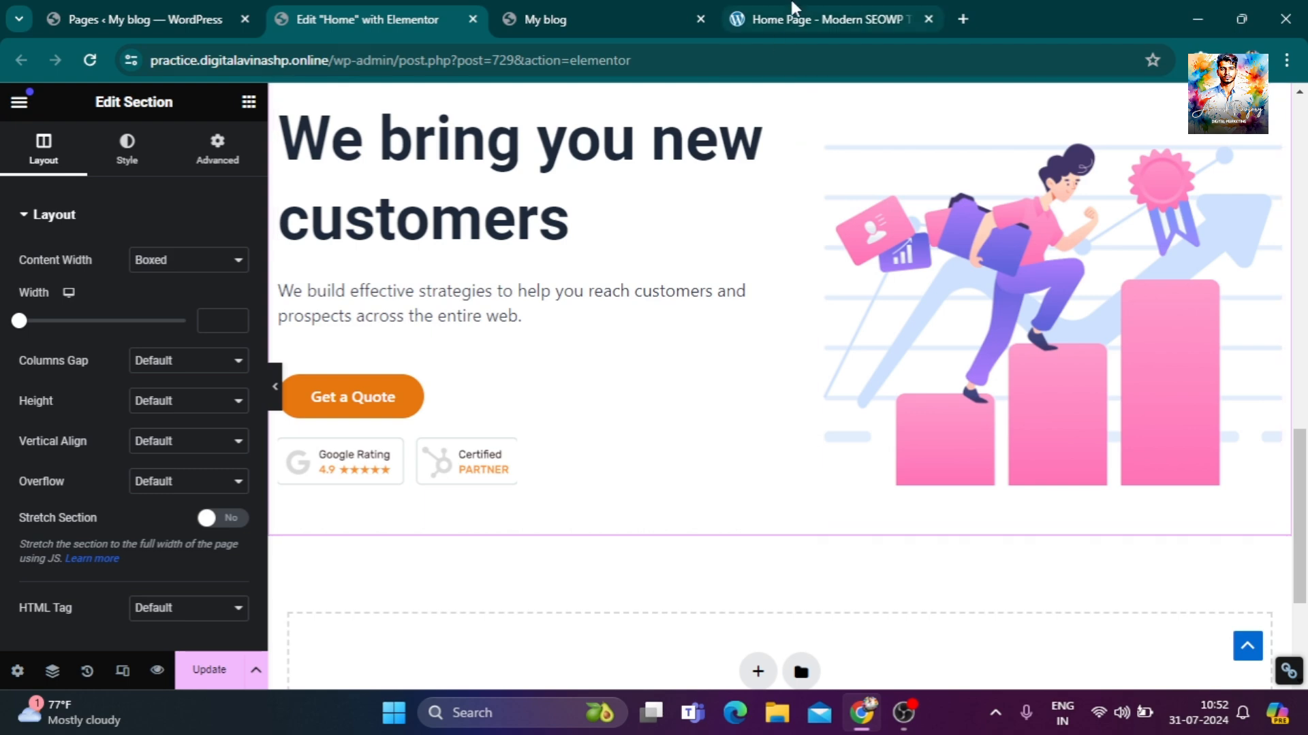
# Following the reference page, move the duplicated section's image column to the left of its text column and save the page.
pyautogui.click(803, 19)
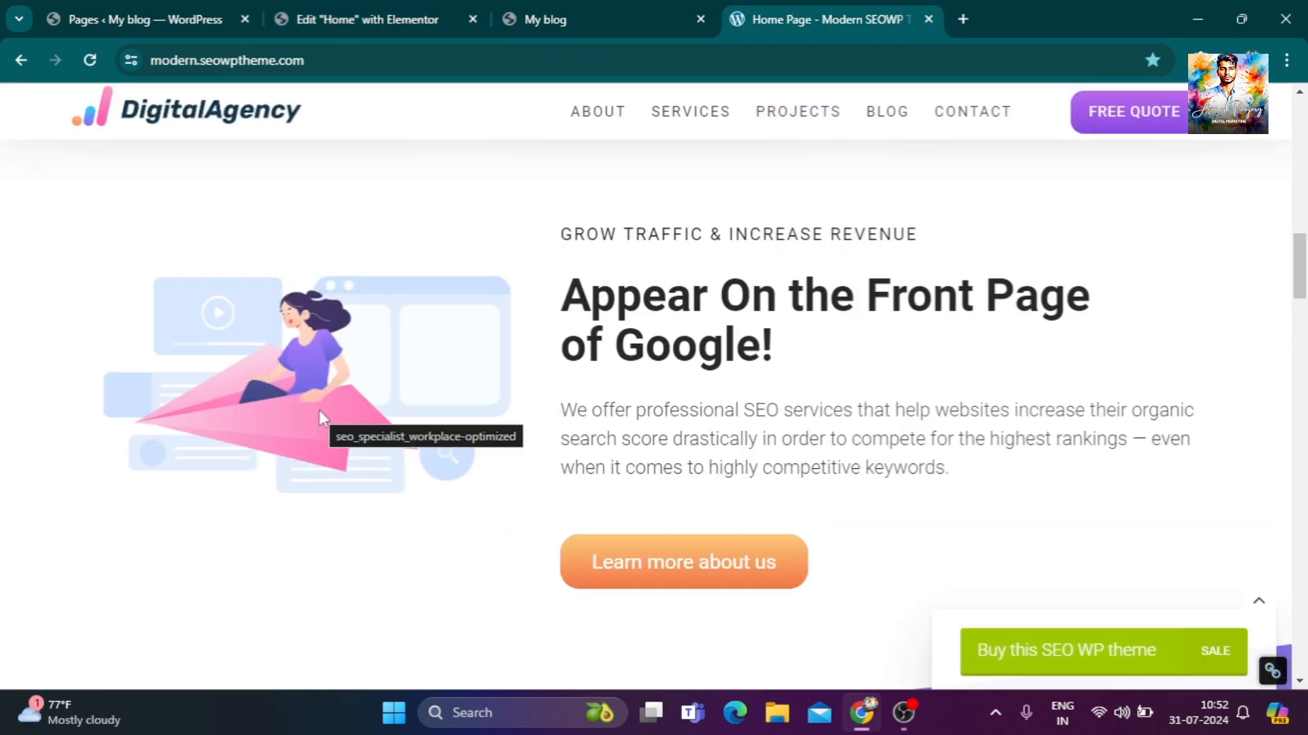
pyautogui.click(408, 19)
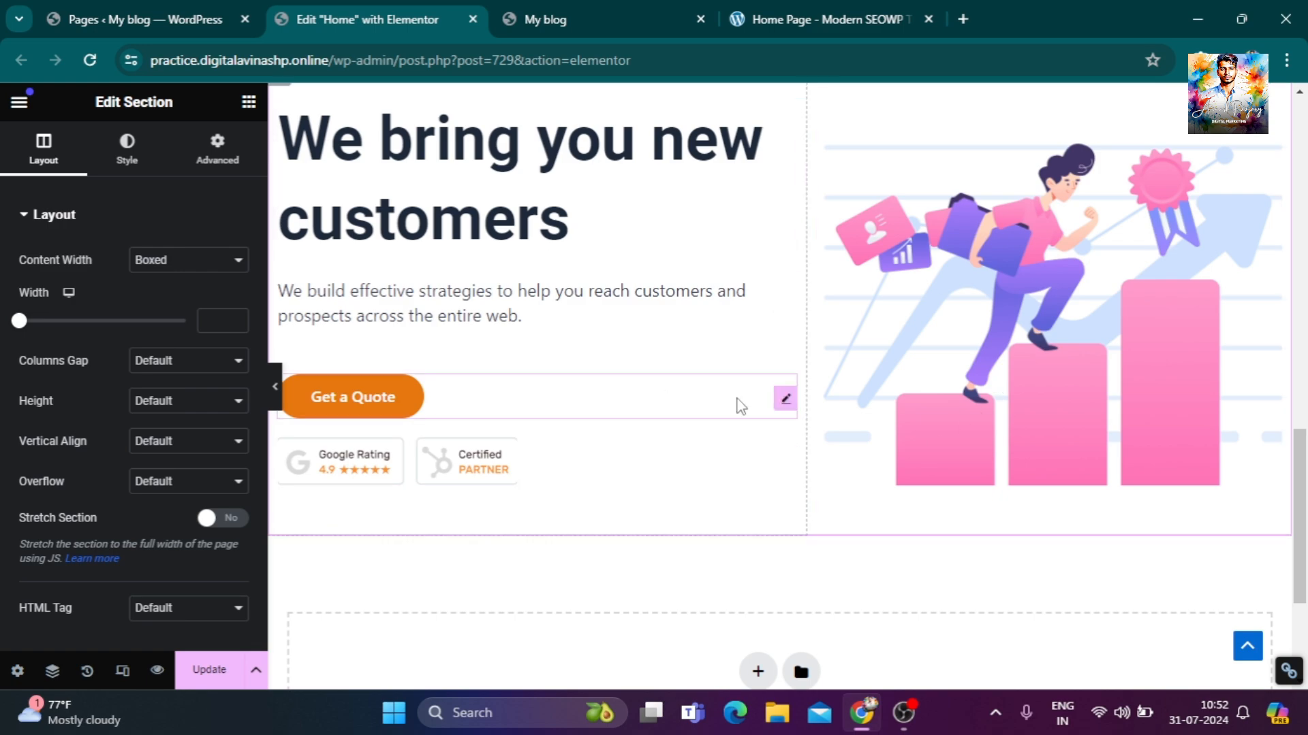
pyautogui.scroll(1, 1012, 408)
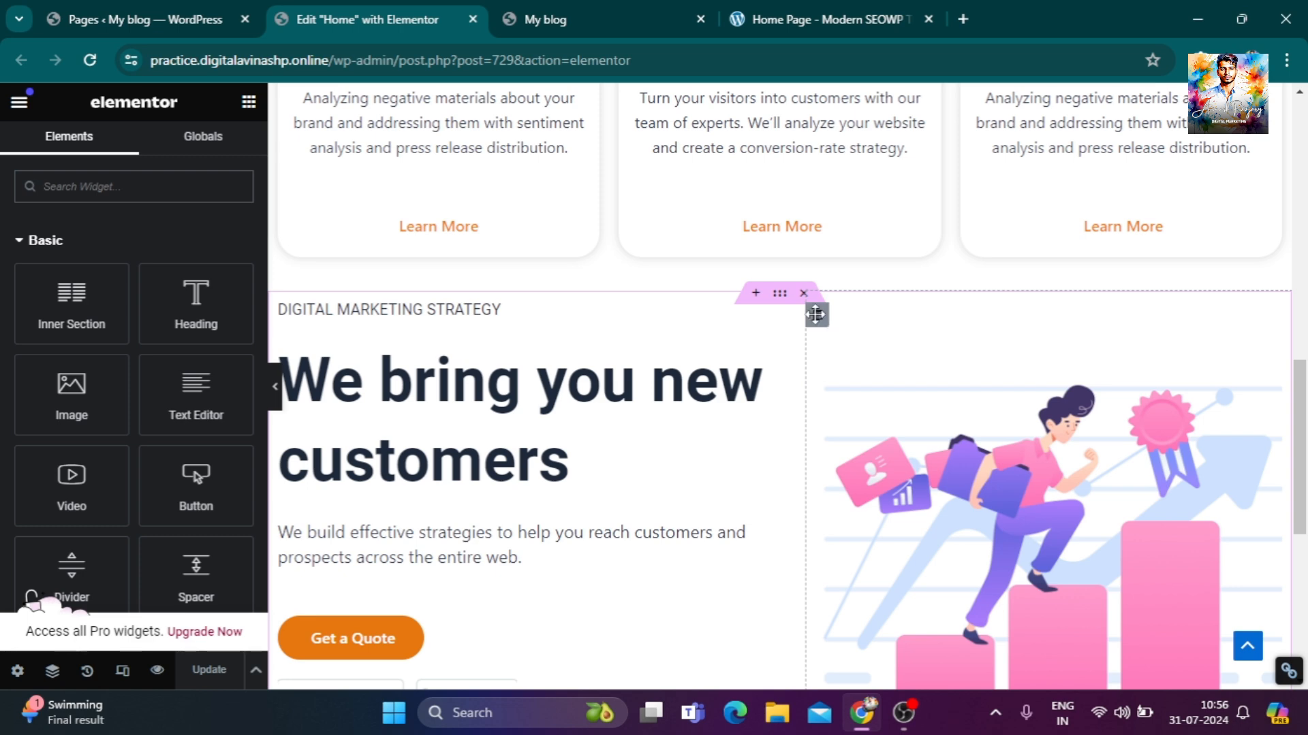
pyautogui.moveTo(817, 316); pyautogui.dragTo(298, 320)
pyautogui.scroll(-1, 981, 537)
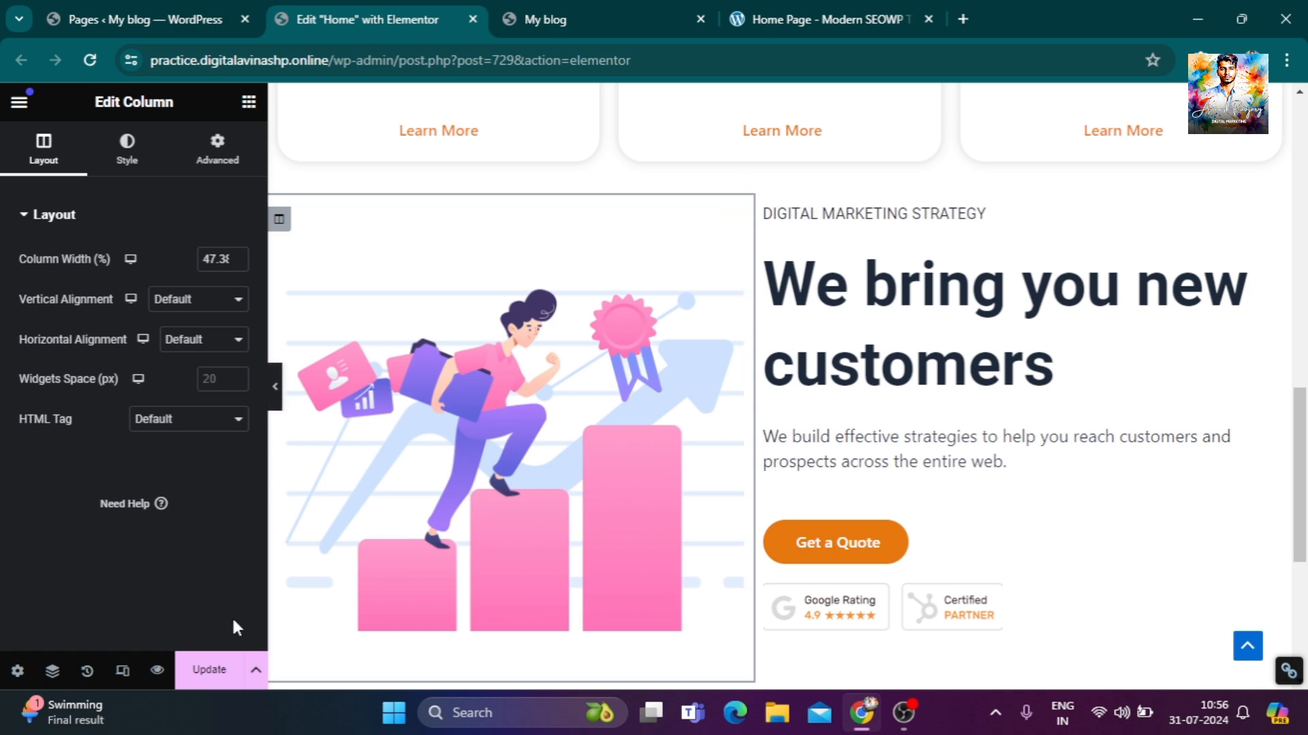
pyautogui.click(231, 669)
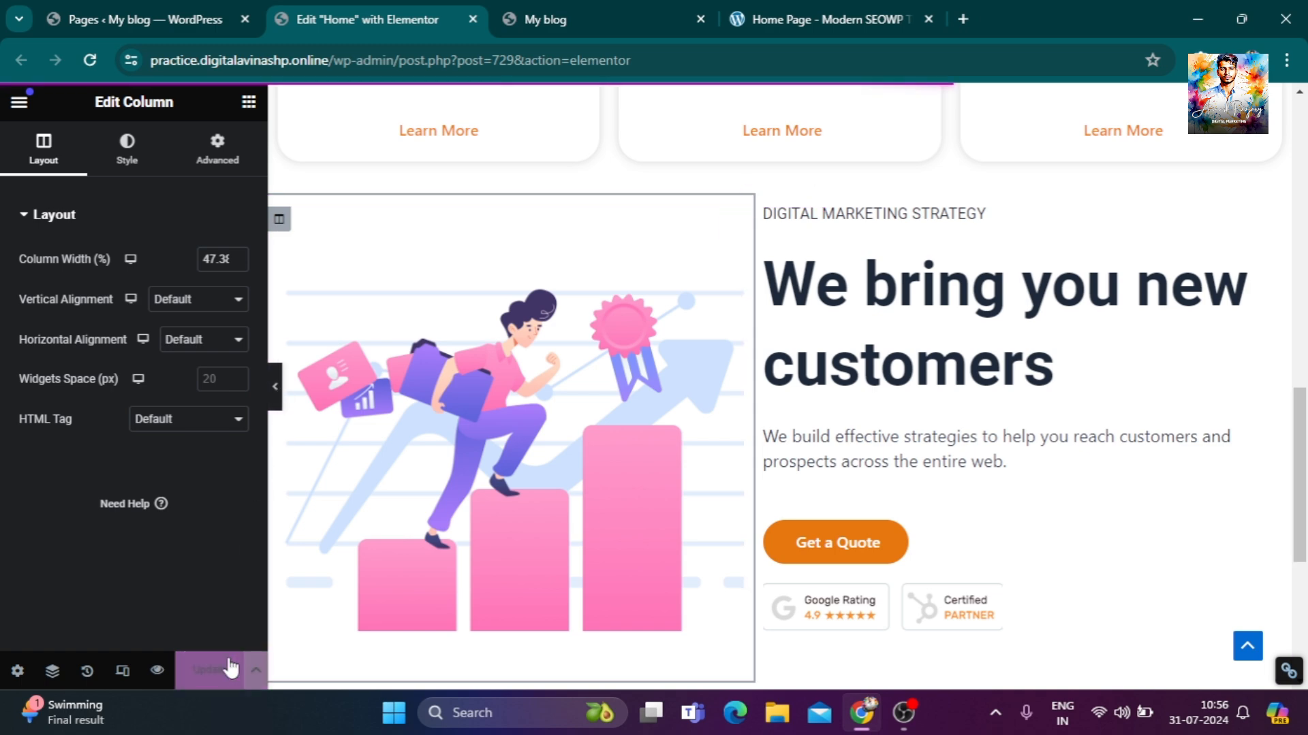
# Collapse the editor panel and review the full-width page from the hero down to the duplicated section.
pyautogui.click(271, 388)
pyautogui.scroll(5, 887, 520)
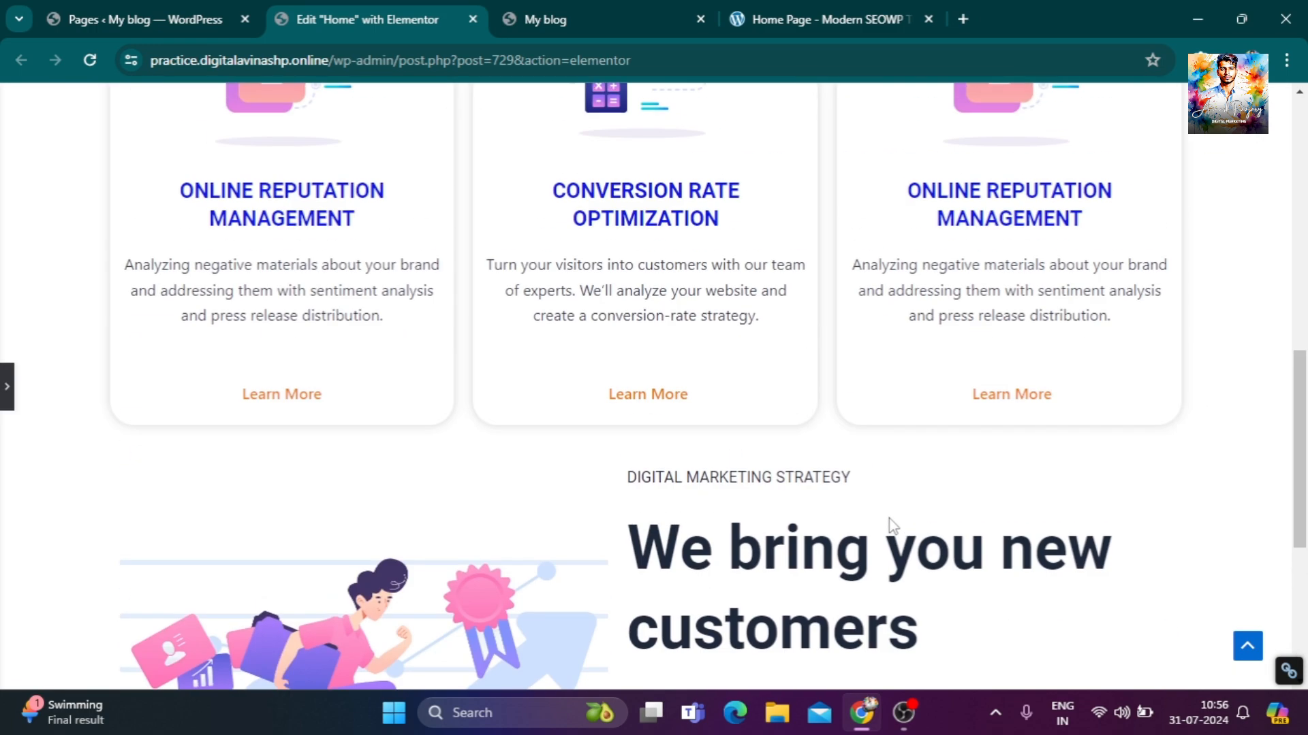
pyautogui.scroll(6, 889, 532)
pyautogui.scroll(-11, 890, 535)
pyautogui.scroll(11, 890, 536)
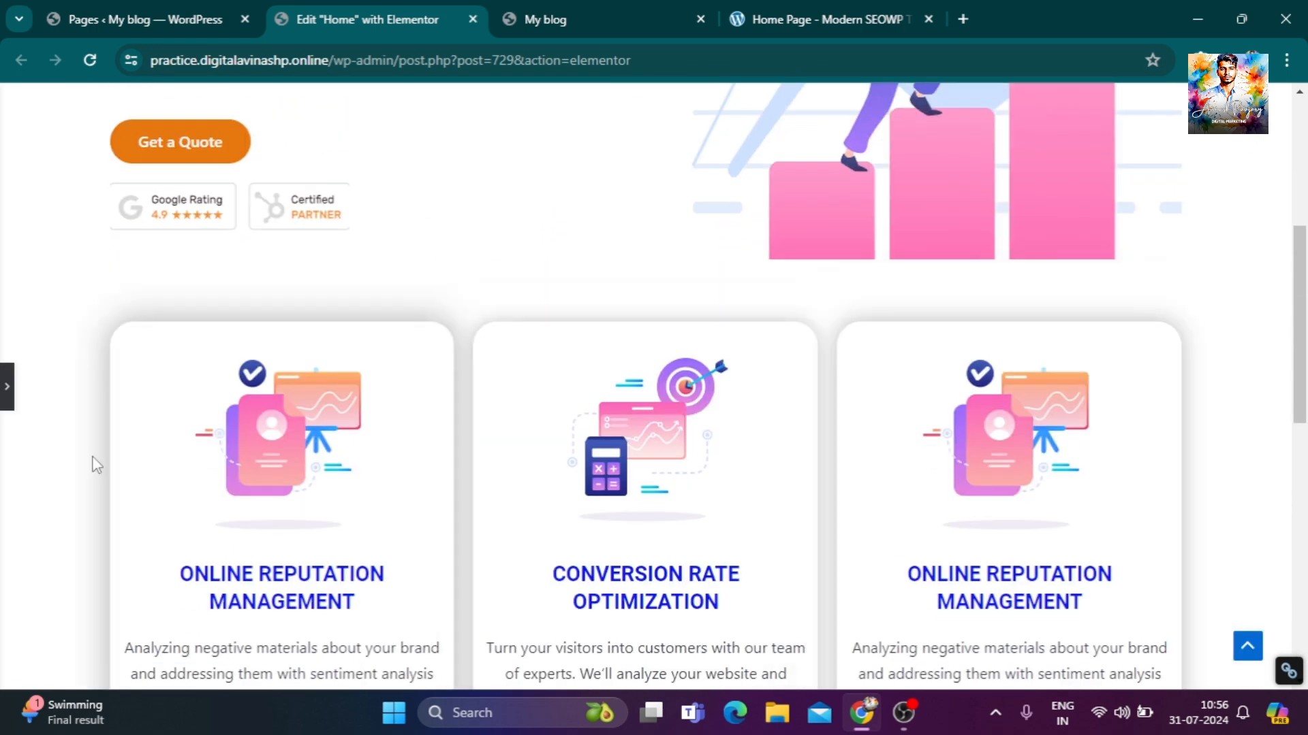
# Save the paper-plane illustration from the reference page's "Appear On the Front Page of Google!" section to Downloads as PNG illustrations-launchproduct.
pyautogui.click(9, 400)
pyautogui.scroll(-6, 791, 496)
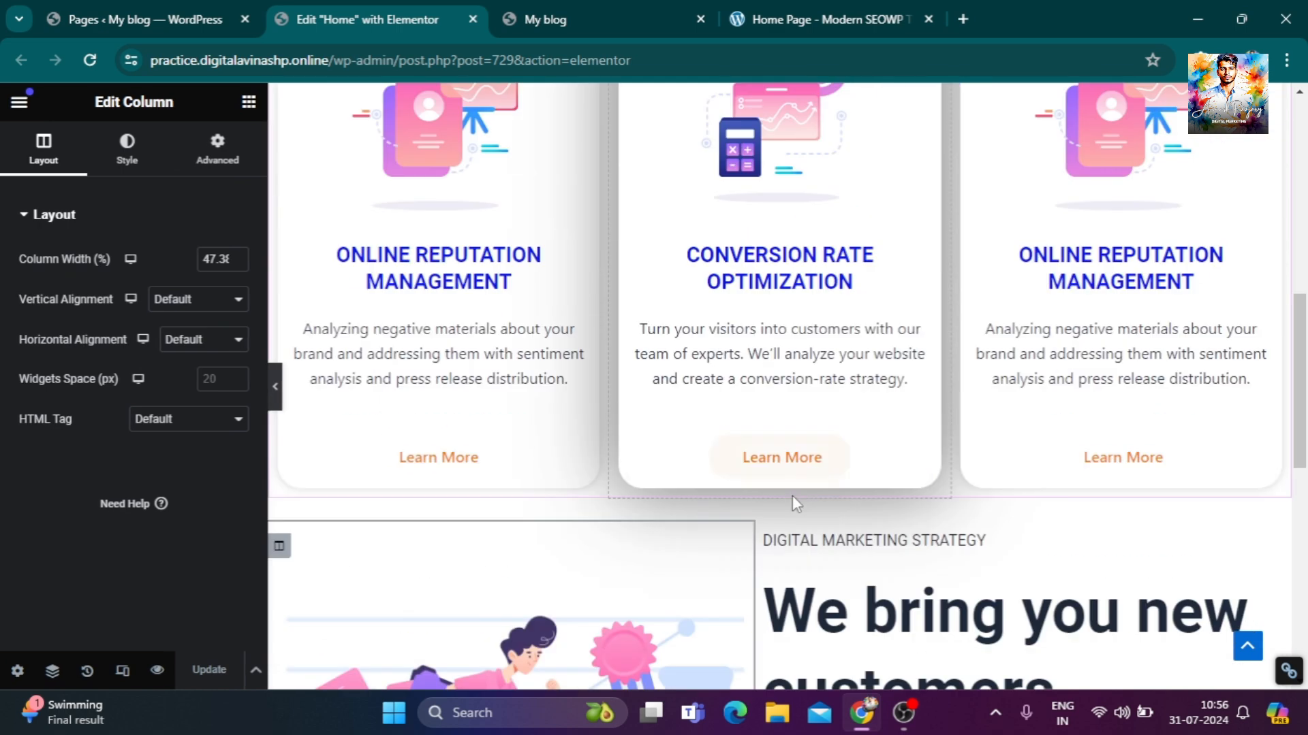
pyautogui.click(861, 18)
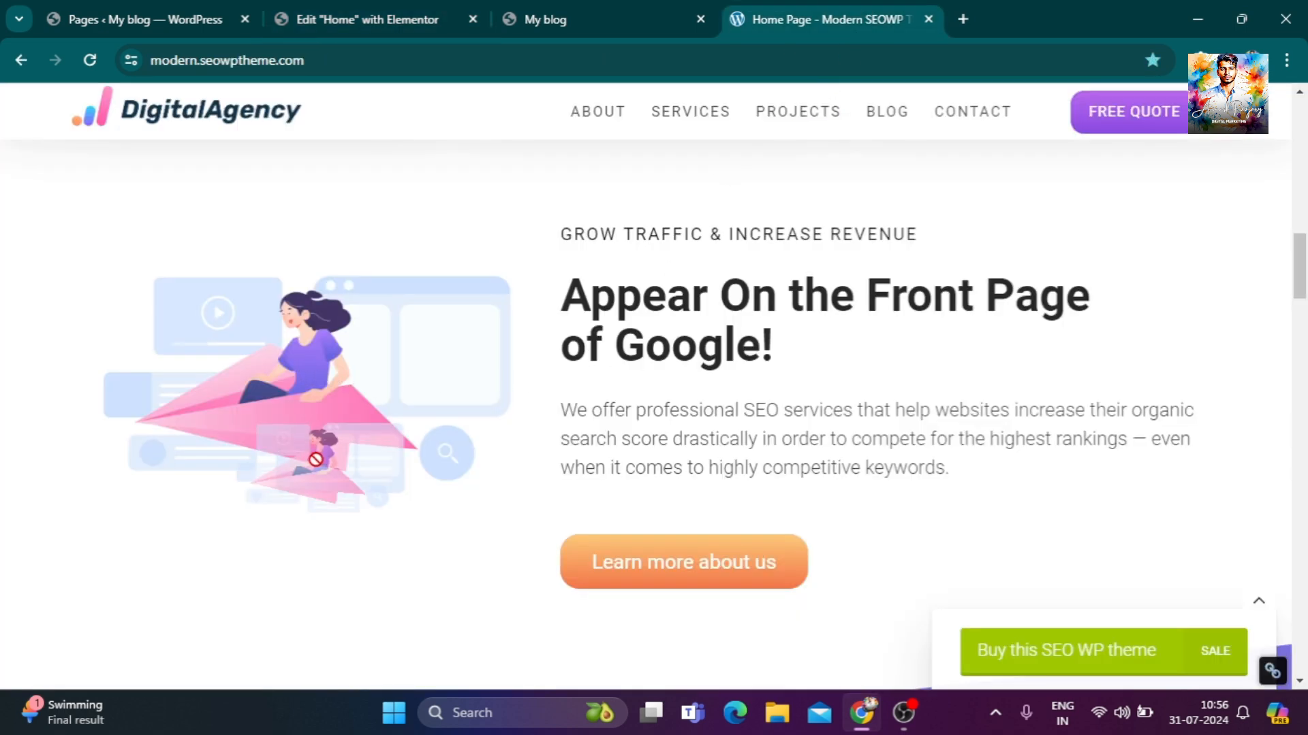
pyautogui.rightClick(279, 334)
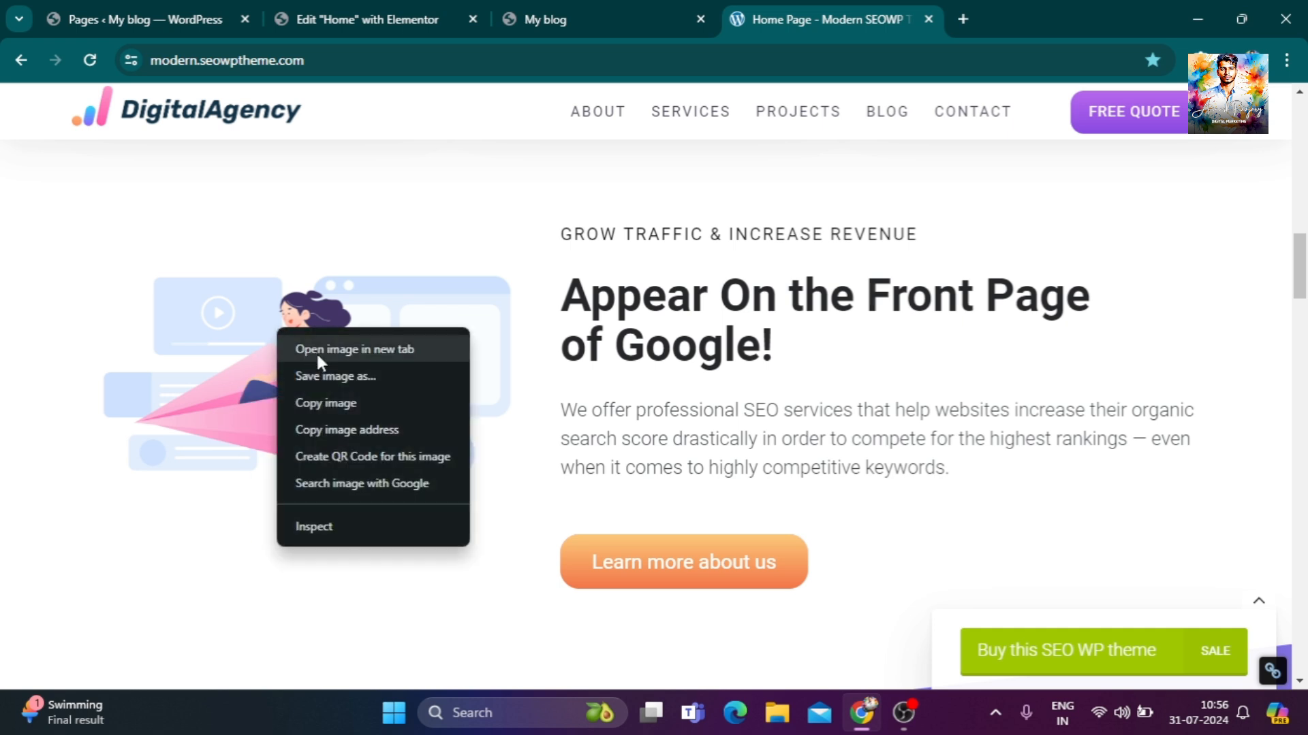
pyautogui.click(340, 376)
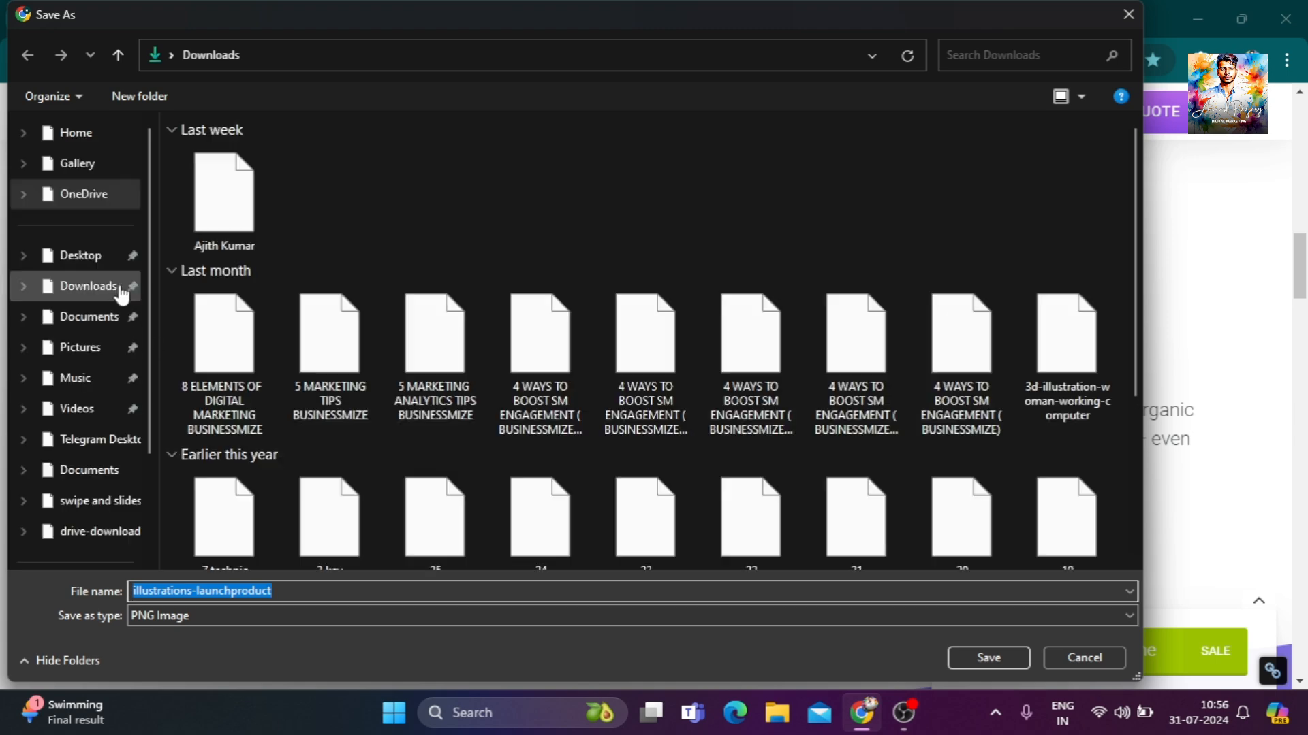
pyautogui.click(100, 228)
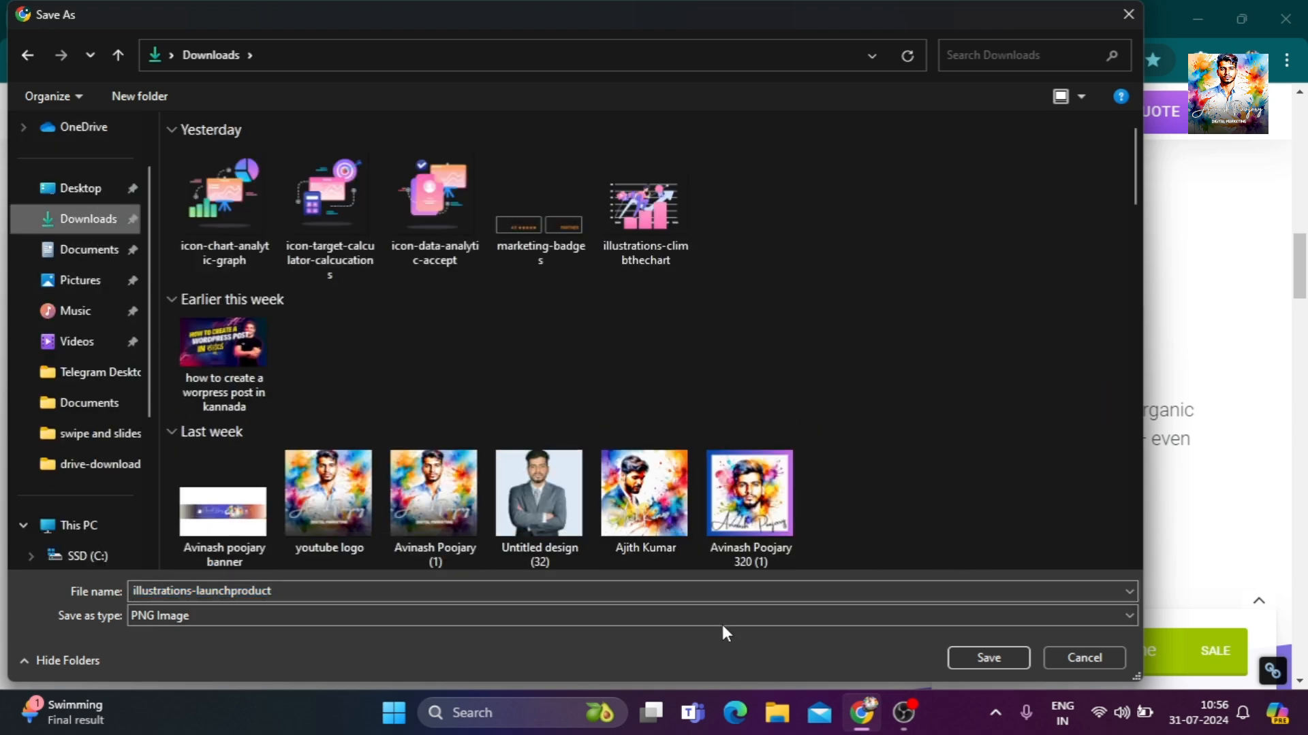
pyautogui.click(963, 661)
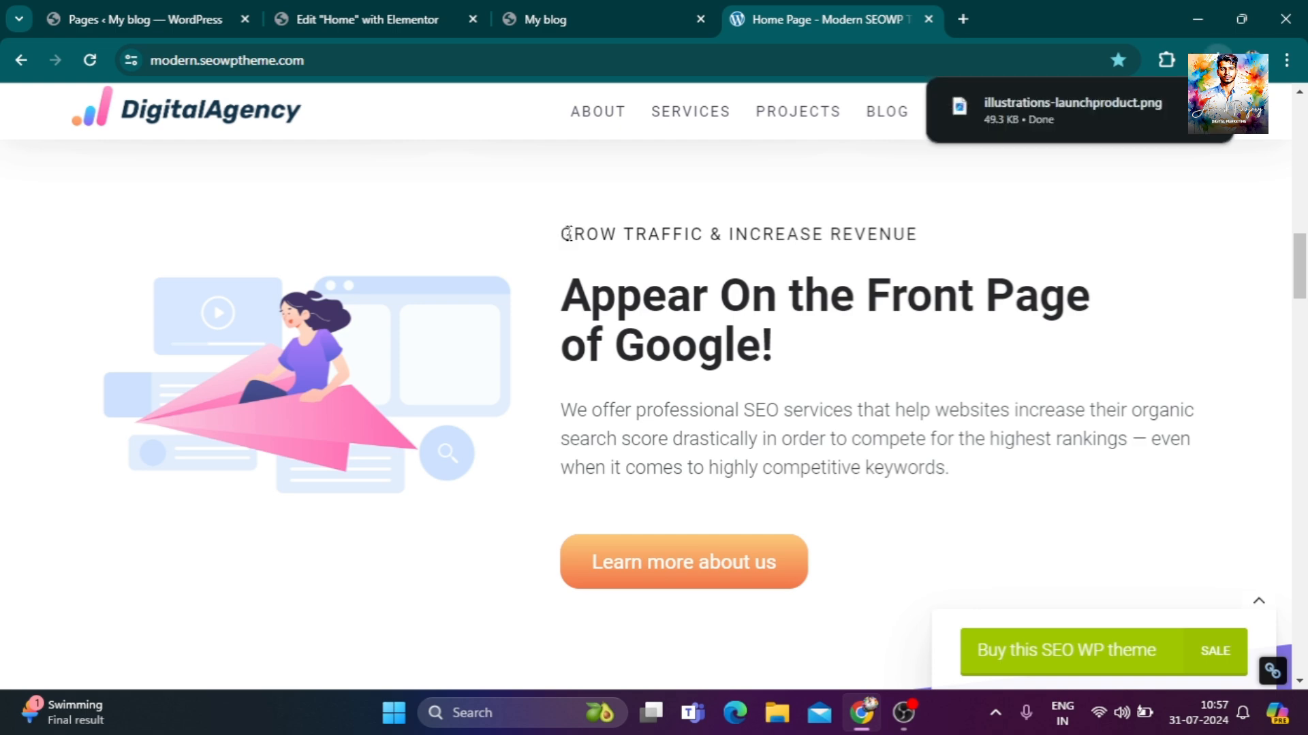
# Replace the duplicated section's small heading with the reference page's text "GROW TRAFFIC & INCREASE REVENUE".
pyautogui.moveTo(565, 233); pyautogui.dragTo(925, 240)
pyautogui.hotkey('ctrl', 'c')
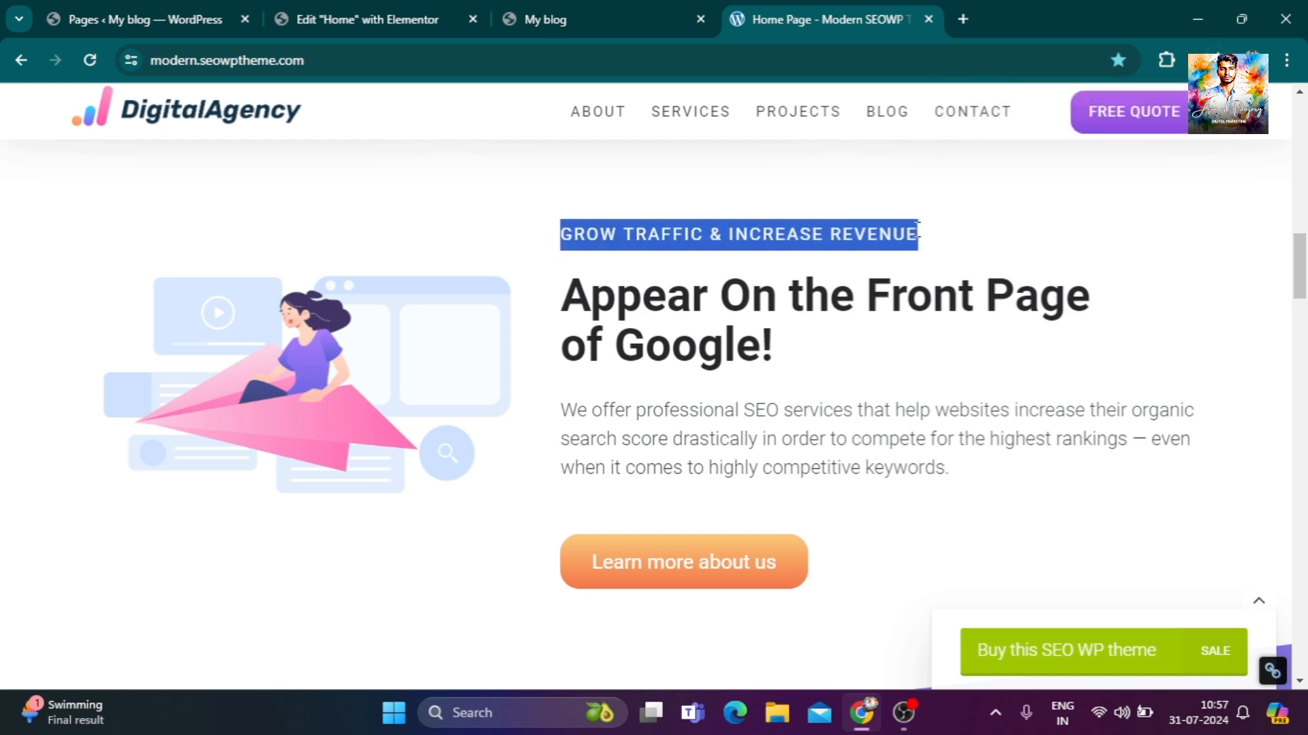
pyautogui.click(436, 16)
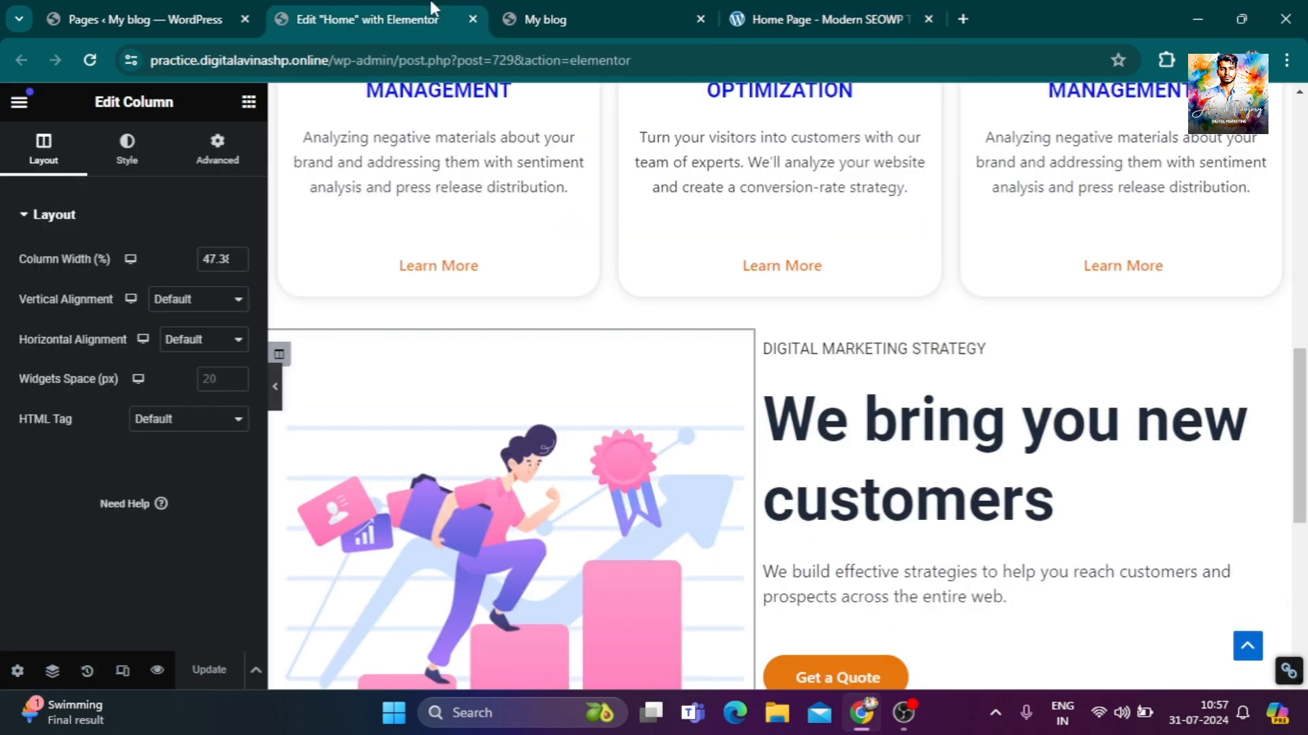
pyautogui.click(920, 354)
pyautogui.moveTo(204, 295); pyautogui.dragTo(2, 283)
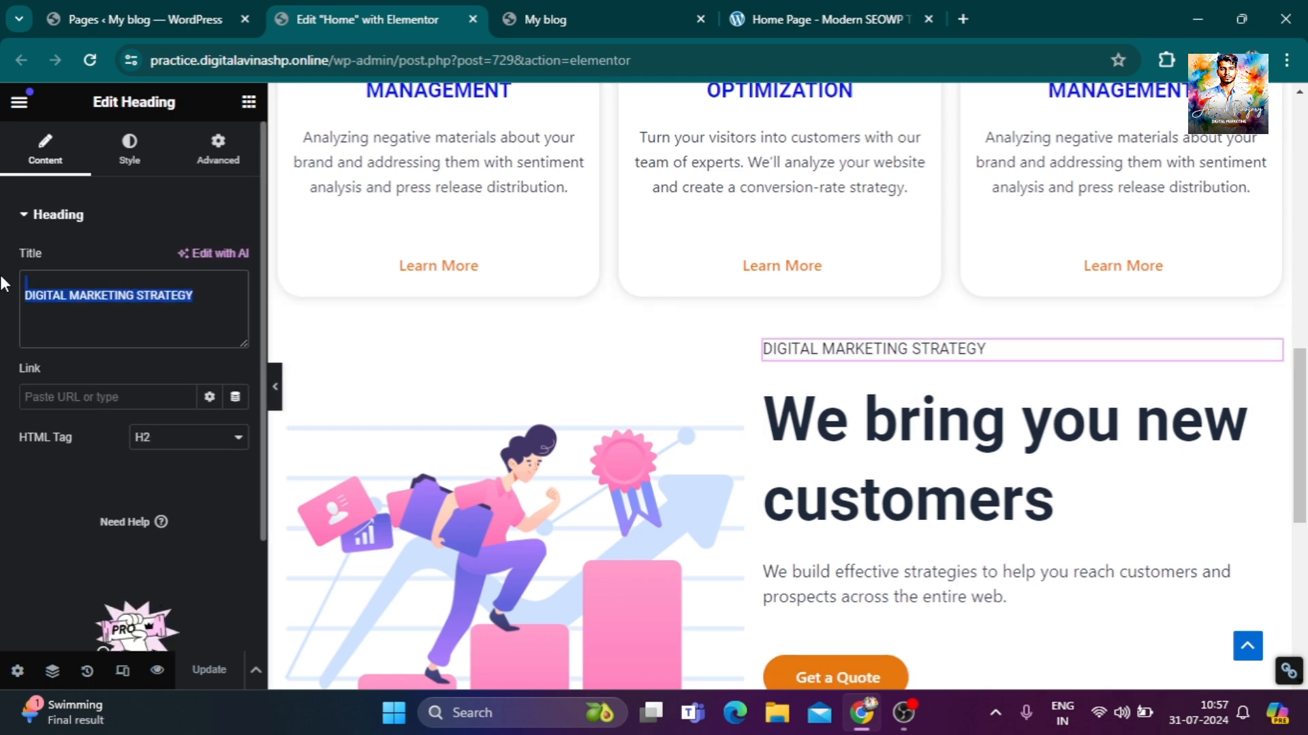
pyautogui.hotkey('ctrl', 'v')
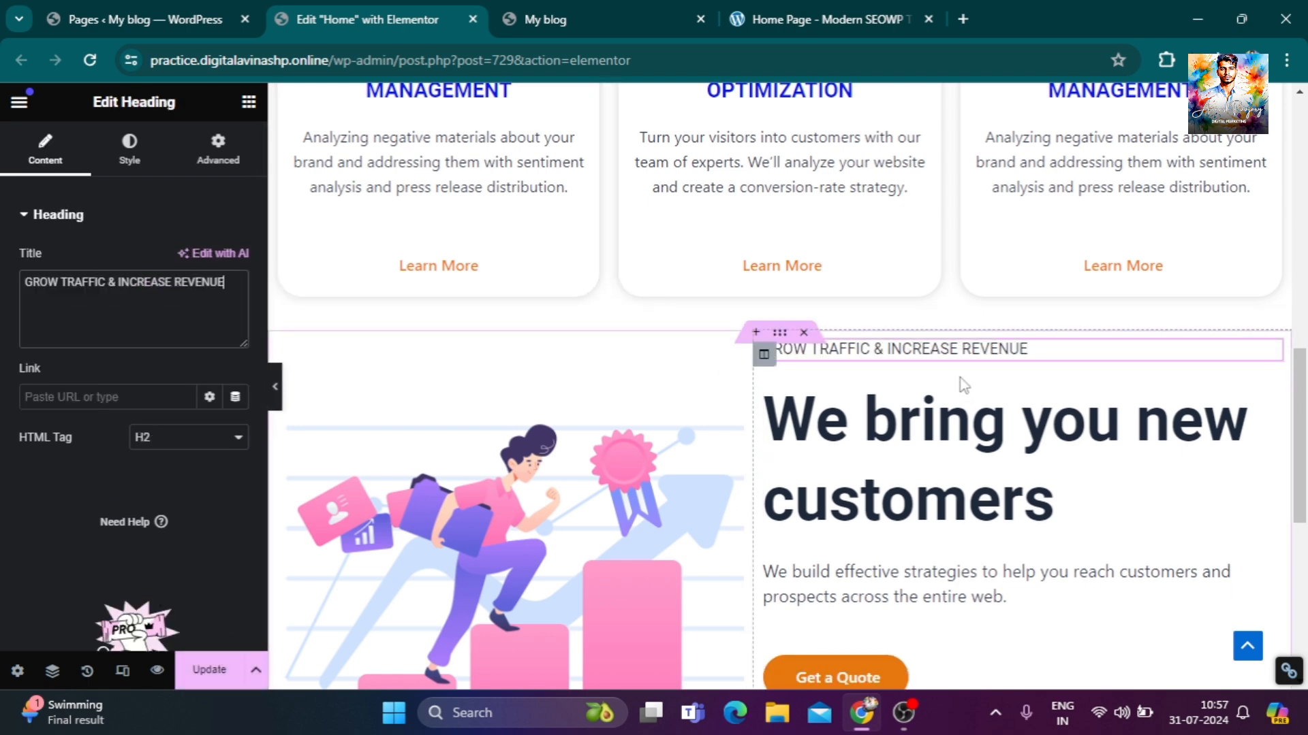
# Replace the duplicated section's main heading with the reference page's "Appear On the Front Page of Google!".
pyautogui.click(813, 7)
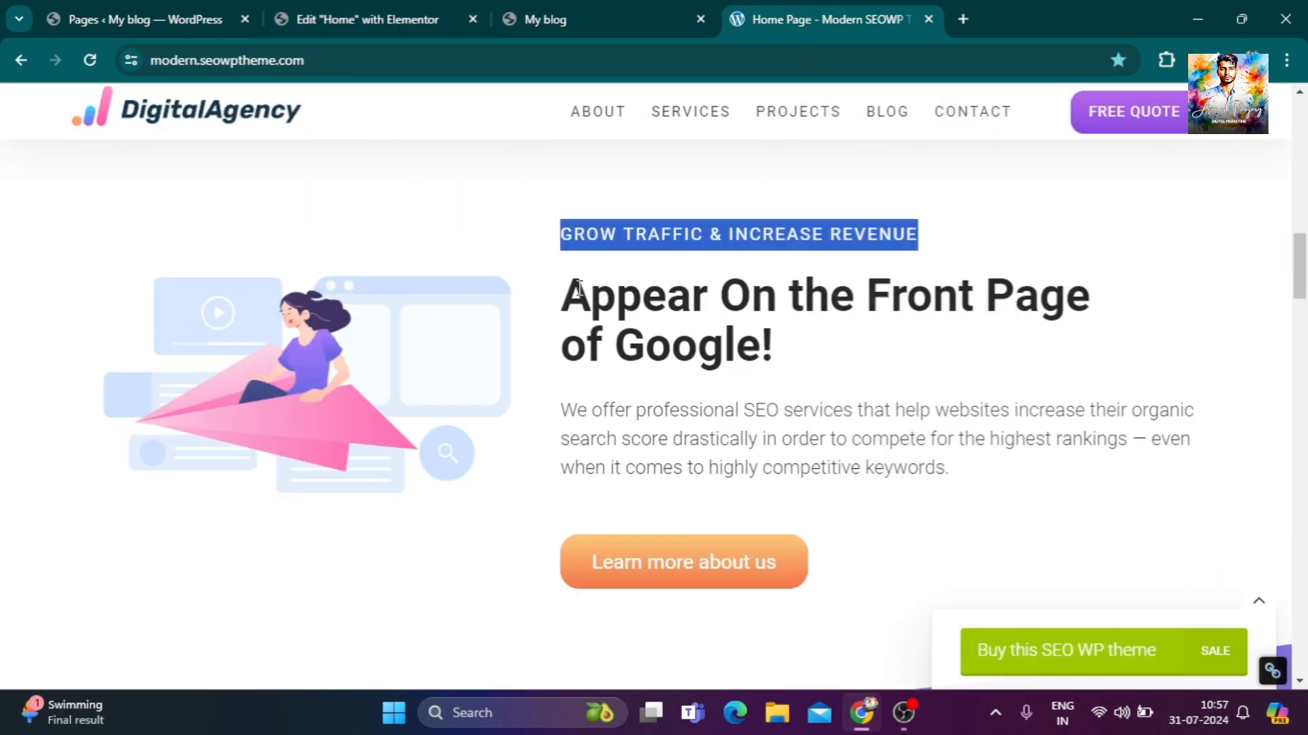
pyautogui.moveTo(570, 286); pyautogui.dragTo(798, 352)
pyautogui.hotkey('ctrl', 'c')
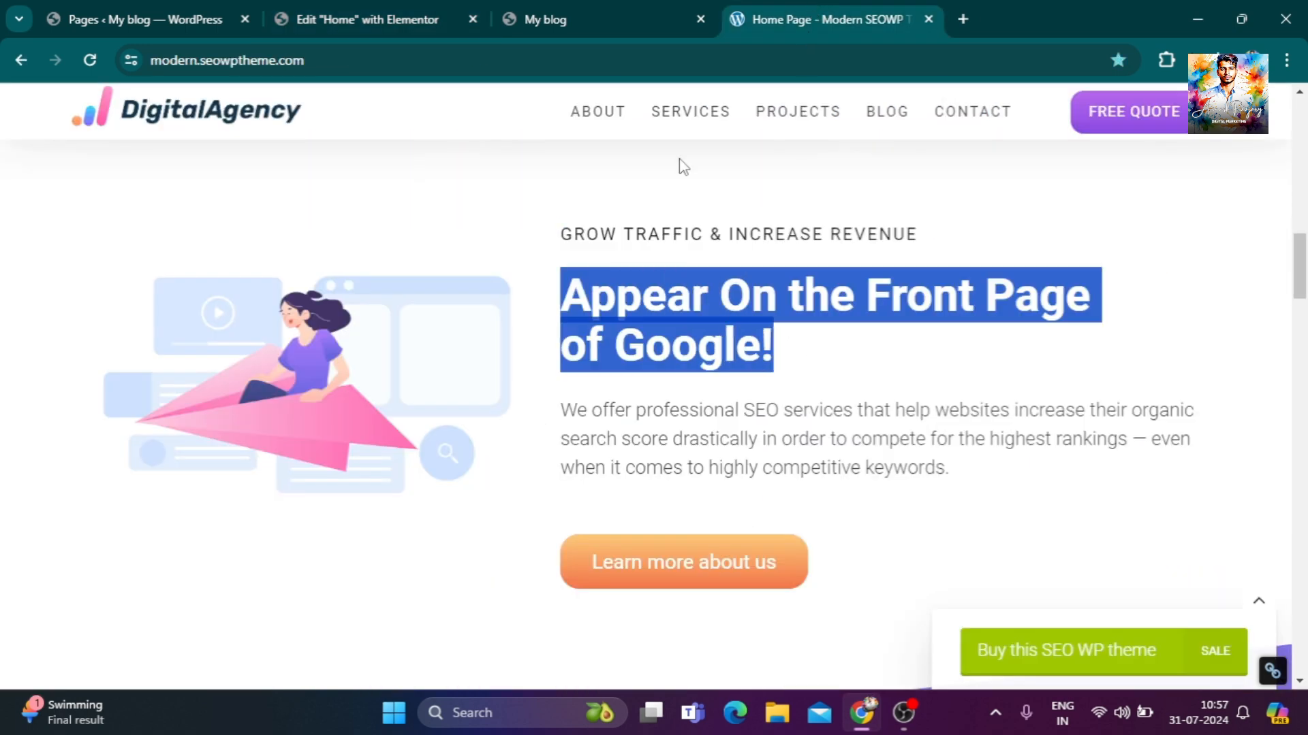
pyautogui.click(439, 10)
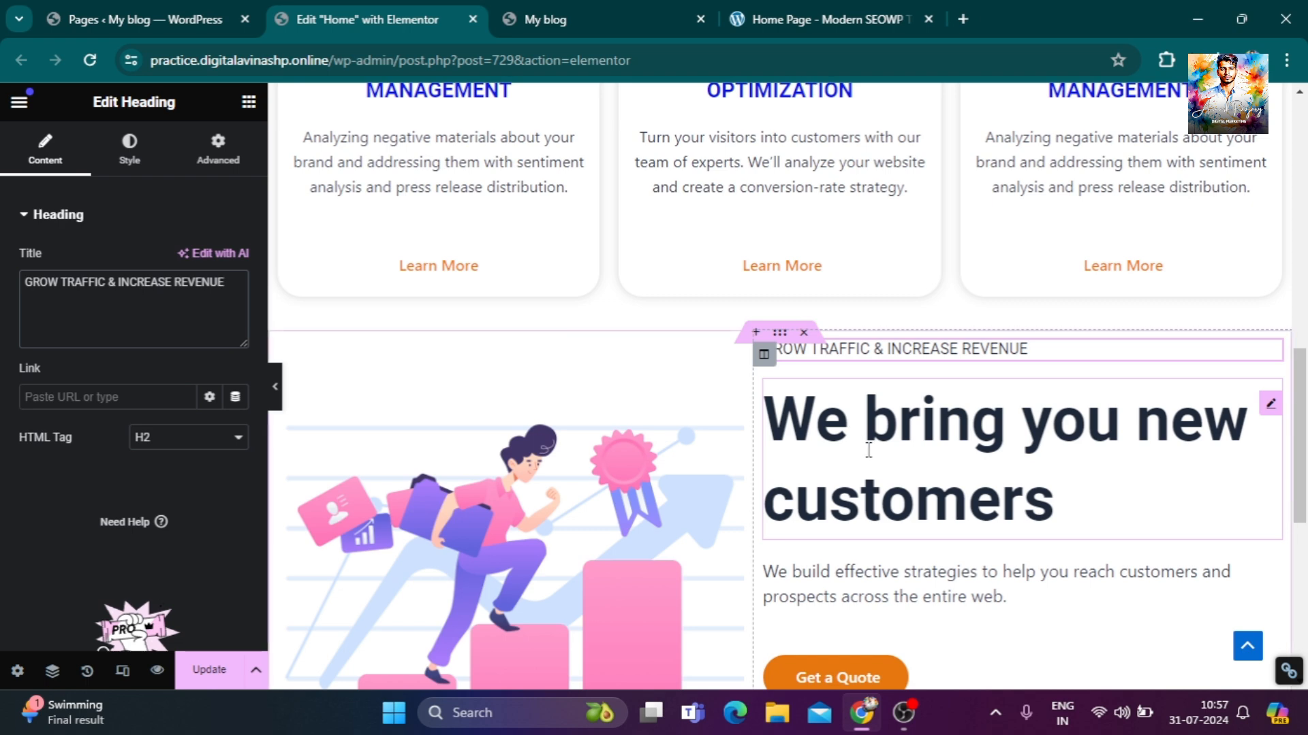
pyautogui.click(795, 465)
pyautogui.moveTo(197, 297); pyautogui.dragTo(2, 289)
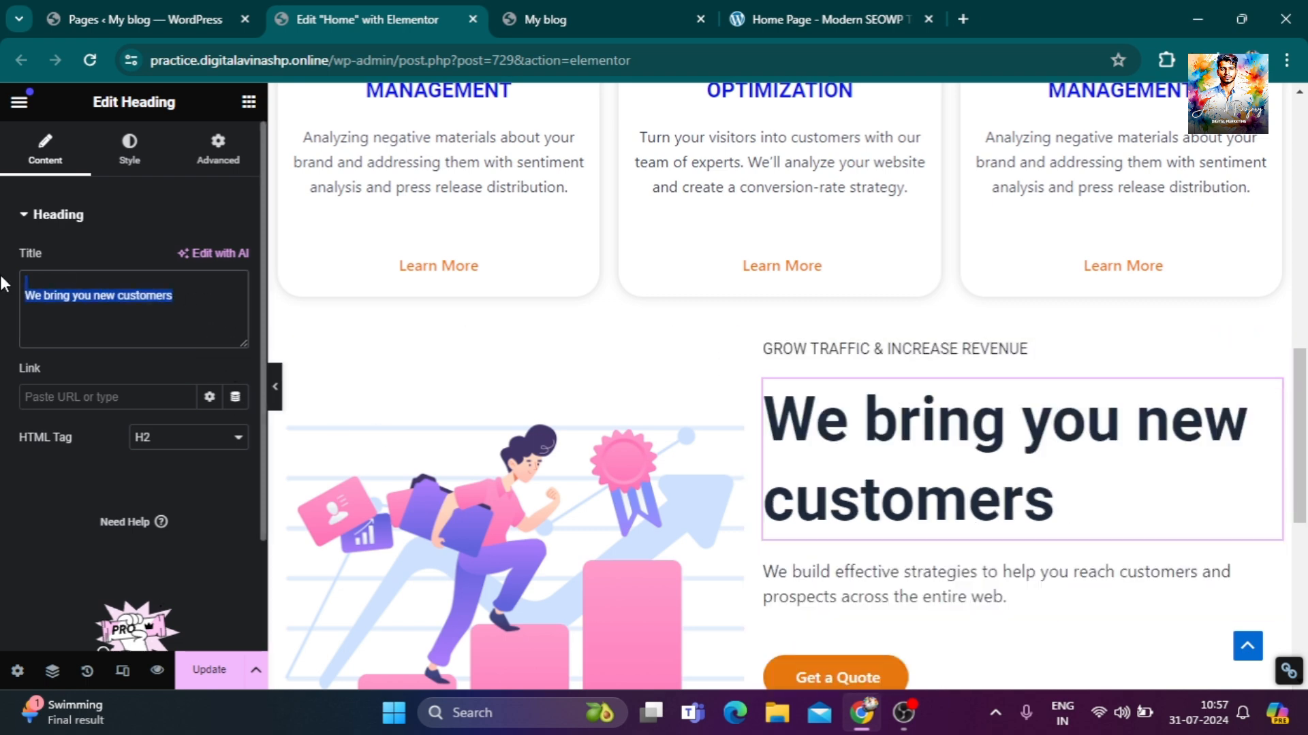
pyautogui.hotkey('ctrl', 'v')
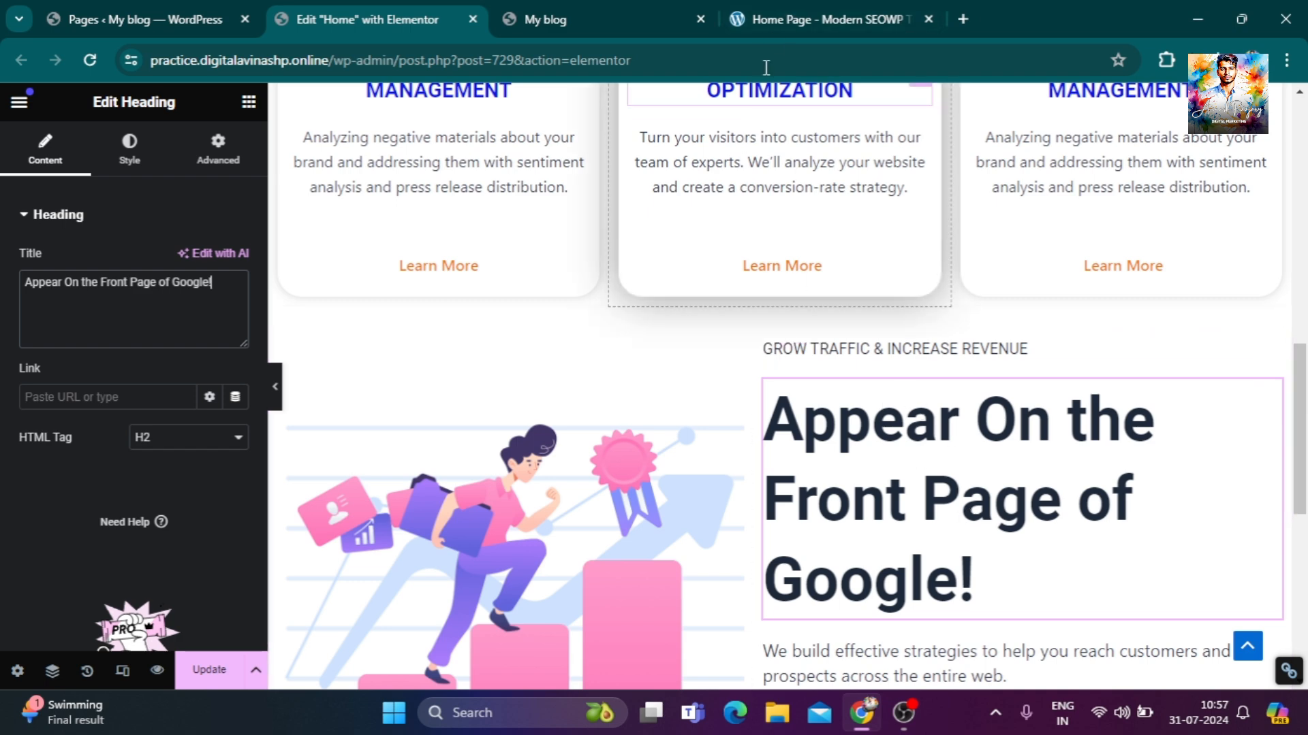
# Replace the duplicated section's paragraph with the reference text beginning "We offer professional SEO services that help websites increase their organic search score".
pyautogui.click(782, 20)
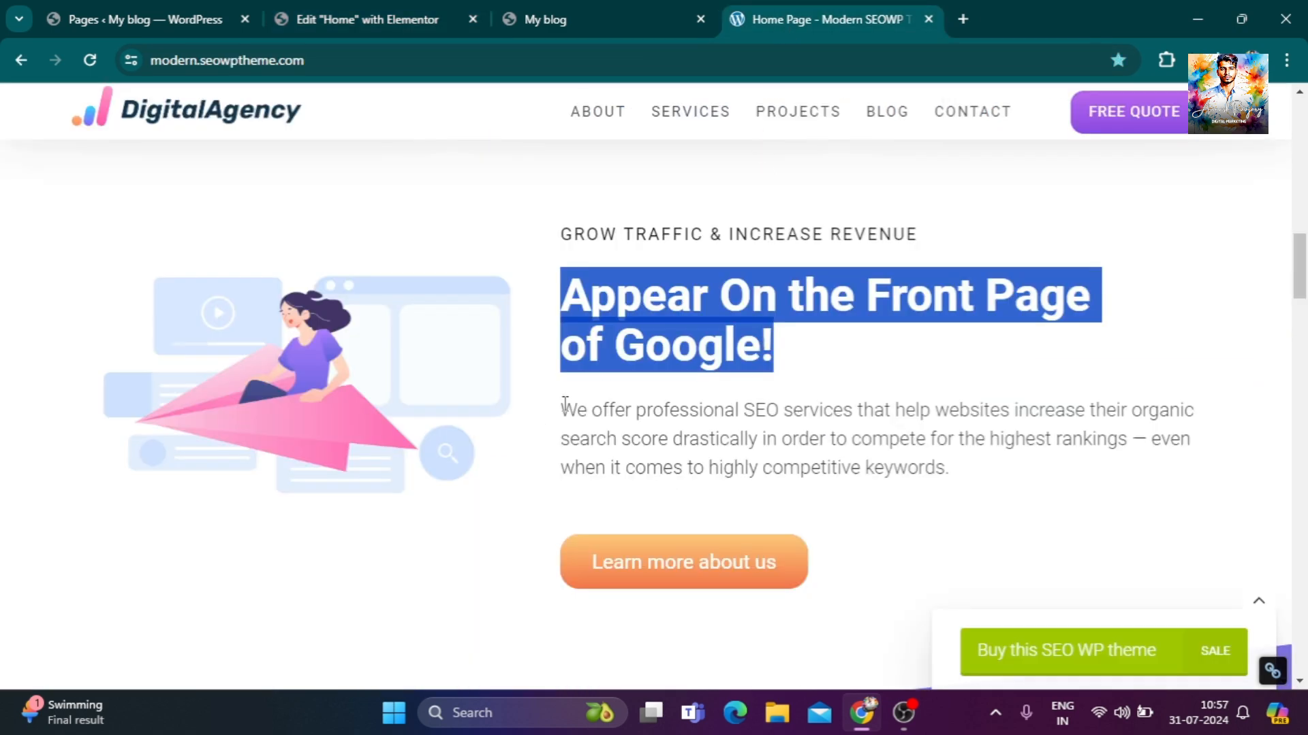
pyautogui.moveTo(562, 409); pyautogui.dragTo(975, 477)
pyautogui.hotkey('ctrl', 'c')
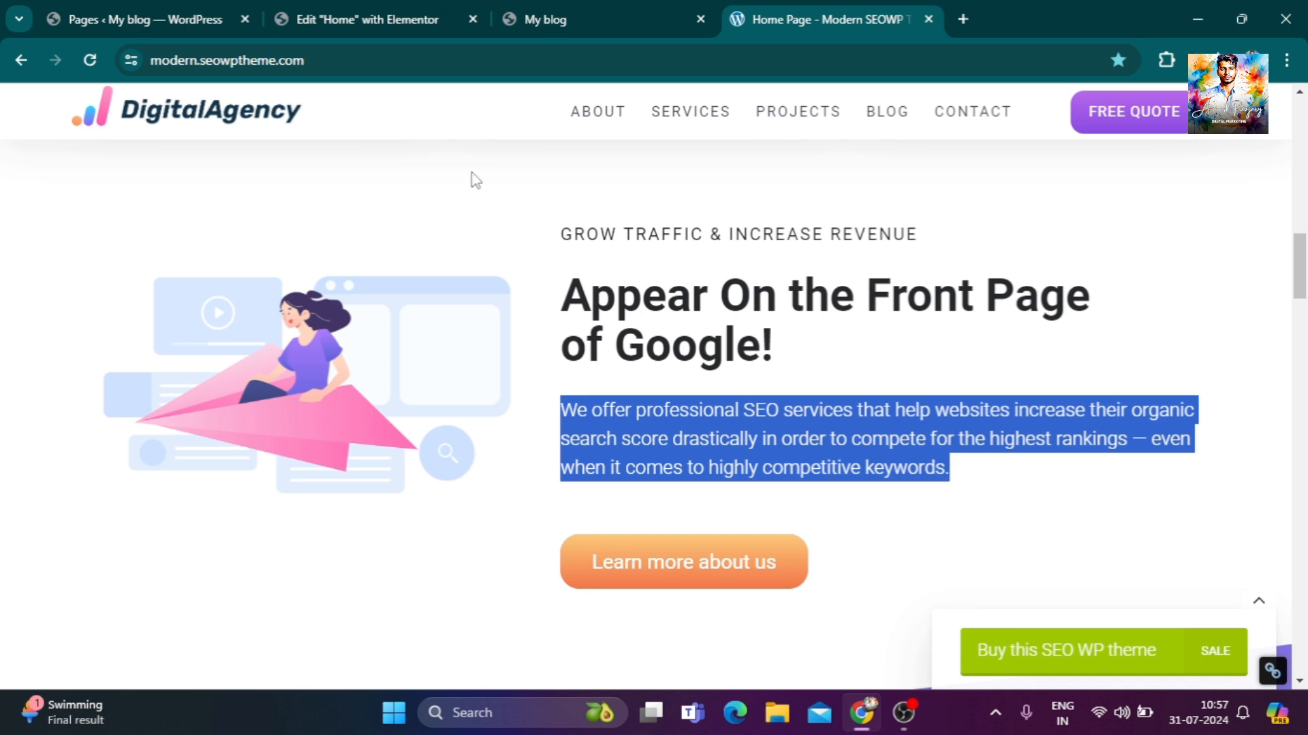
pyautogui.click(368, 19)
pyautogui.scroll(-4, 818, 442)
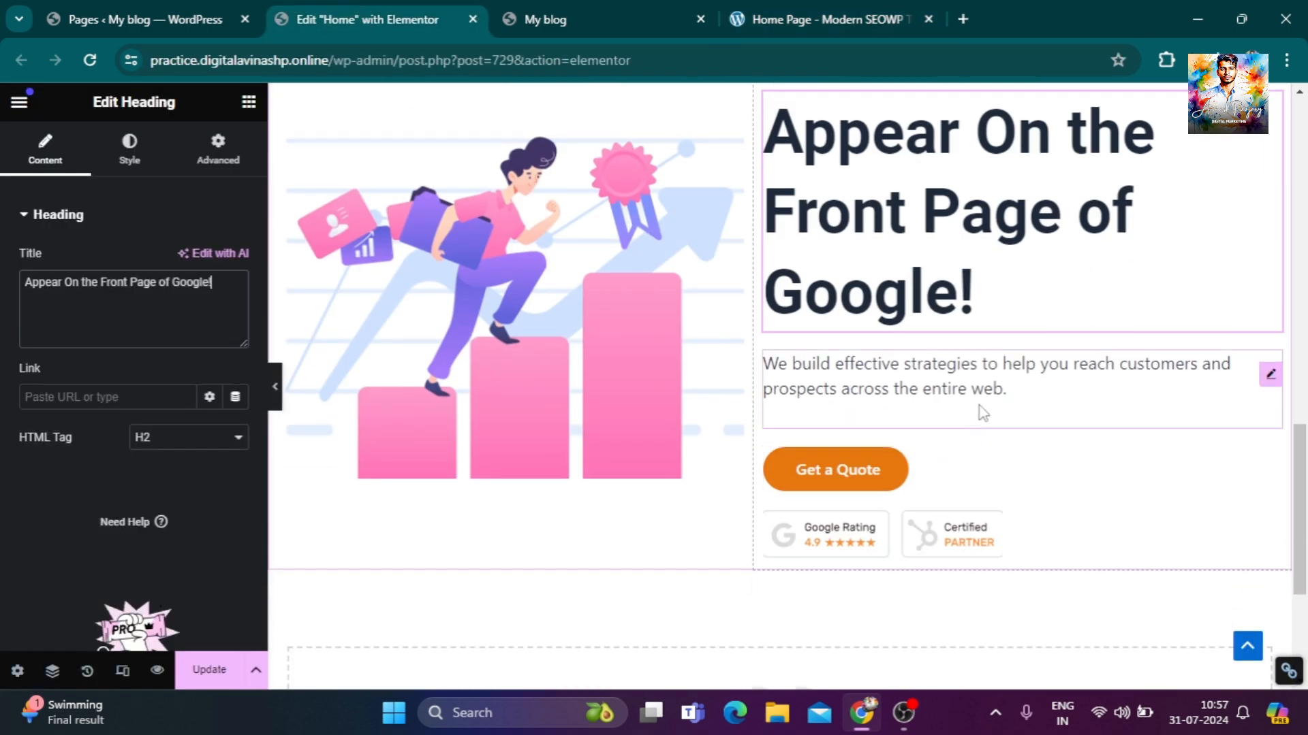
pyautogui.click(983, 412)
pyautogui.moveTo(187, 479); pyautogui.dragTo(133, 478)
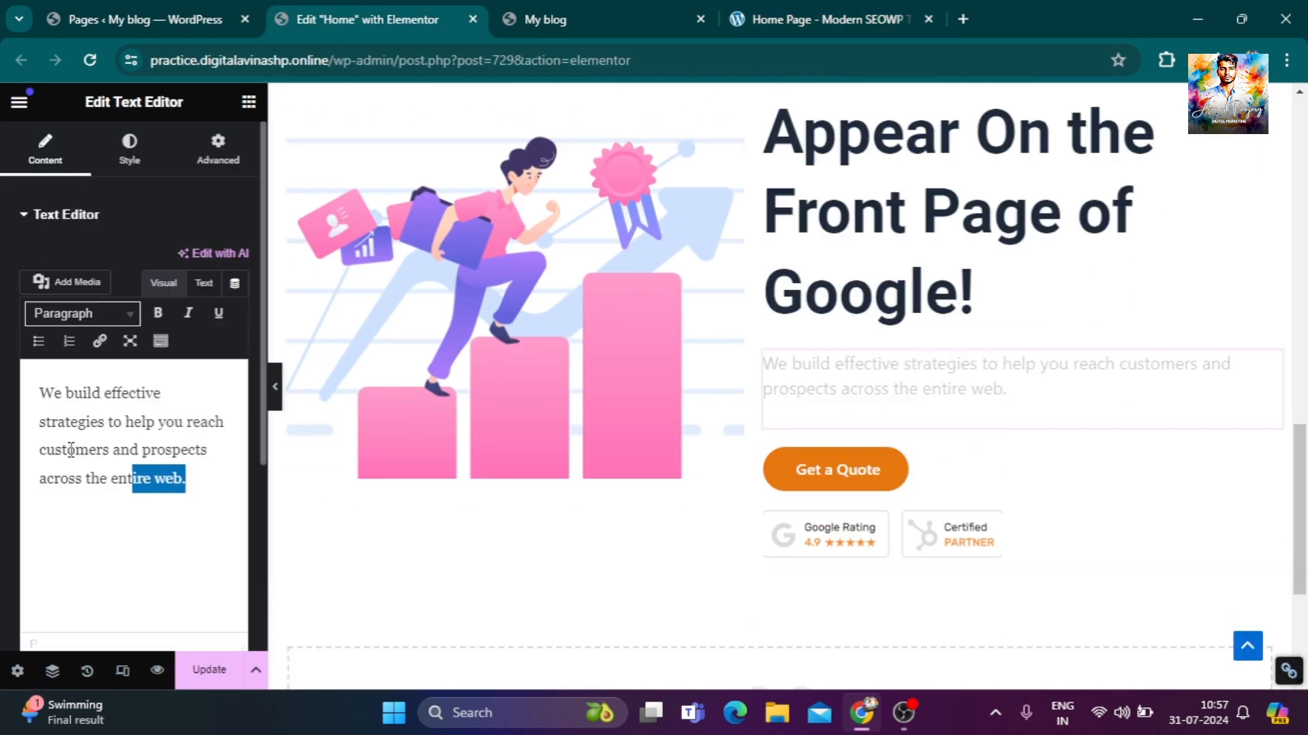
pyautogui.moveTo(71, 451); pyautogui.dragTo(9, 387)
pyautogui.hotkey('ctrl', 'v')
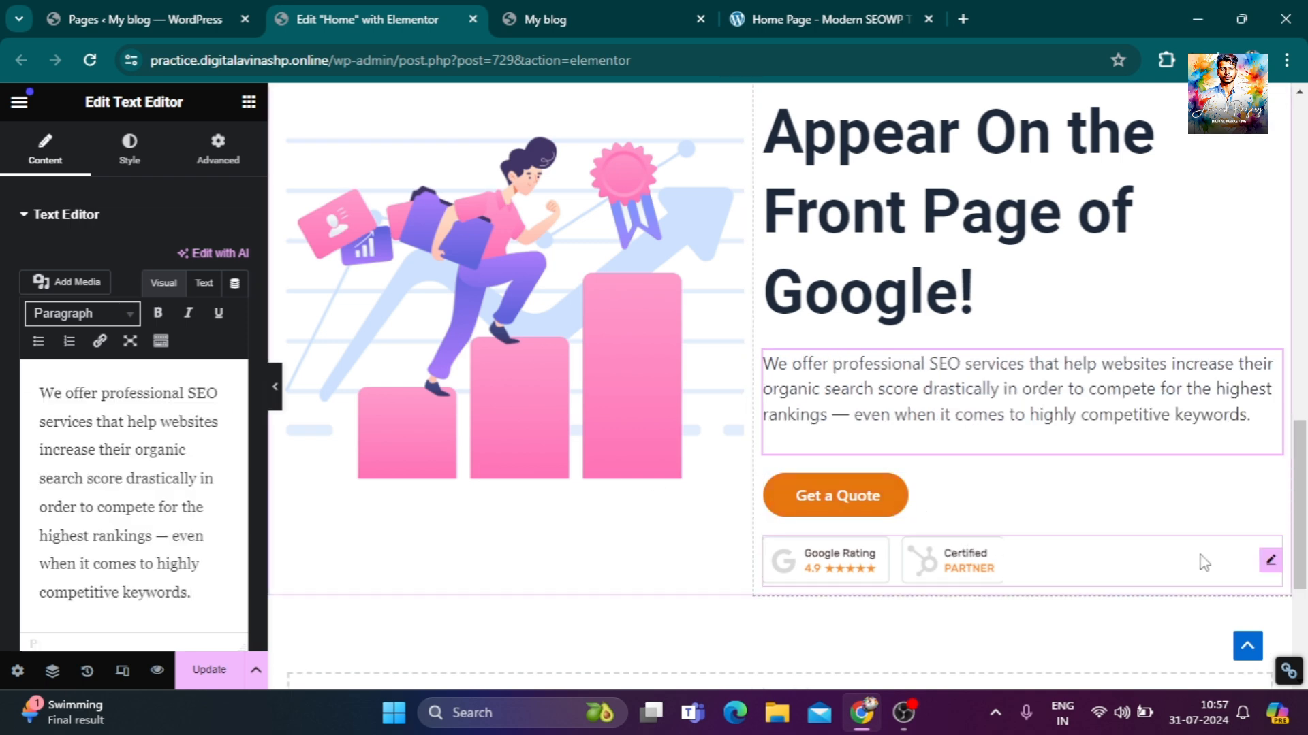
# Delete the rating badges image from the duplicated section and change its button text to the reference page's "Learn more about us".
pyautogui.rightClick(1264, 566)
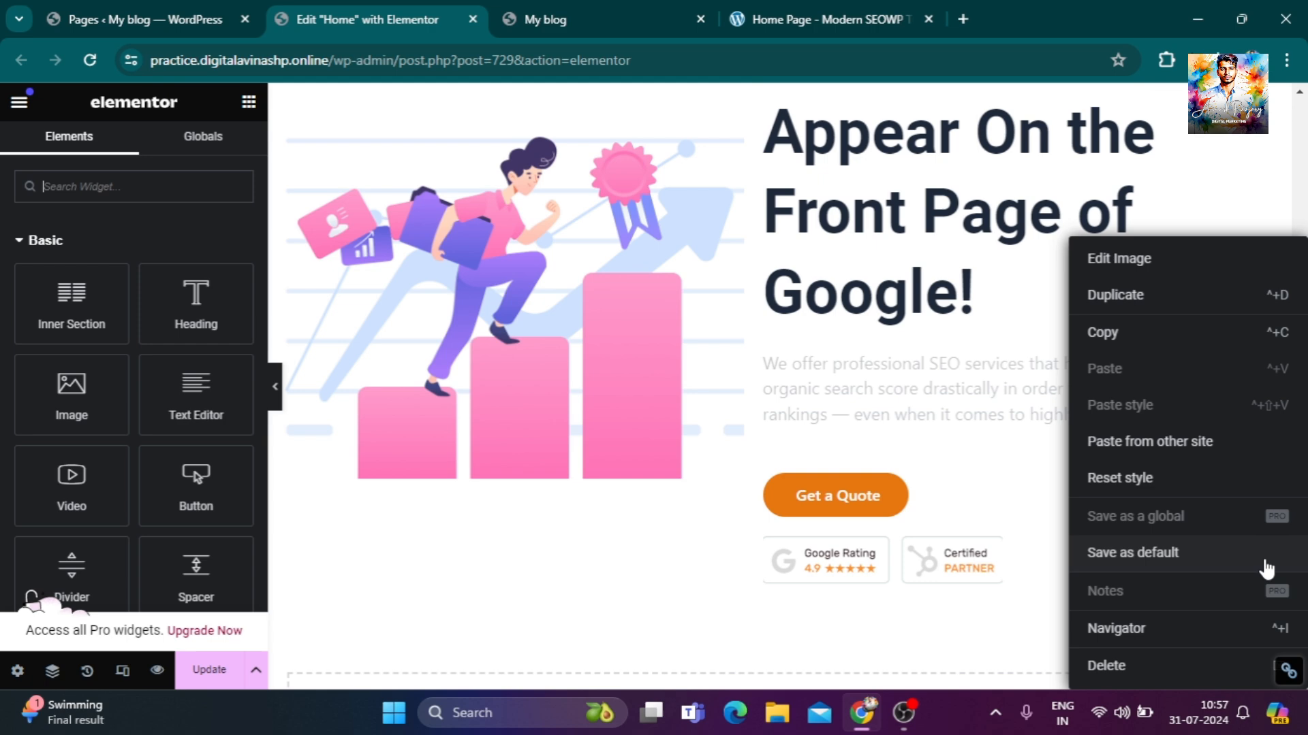
pyautogui.click(1190, 676)
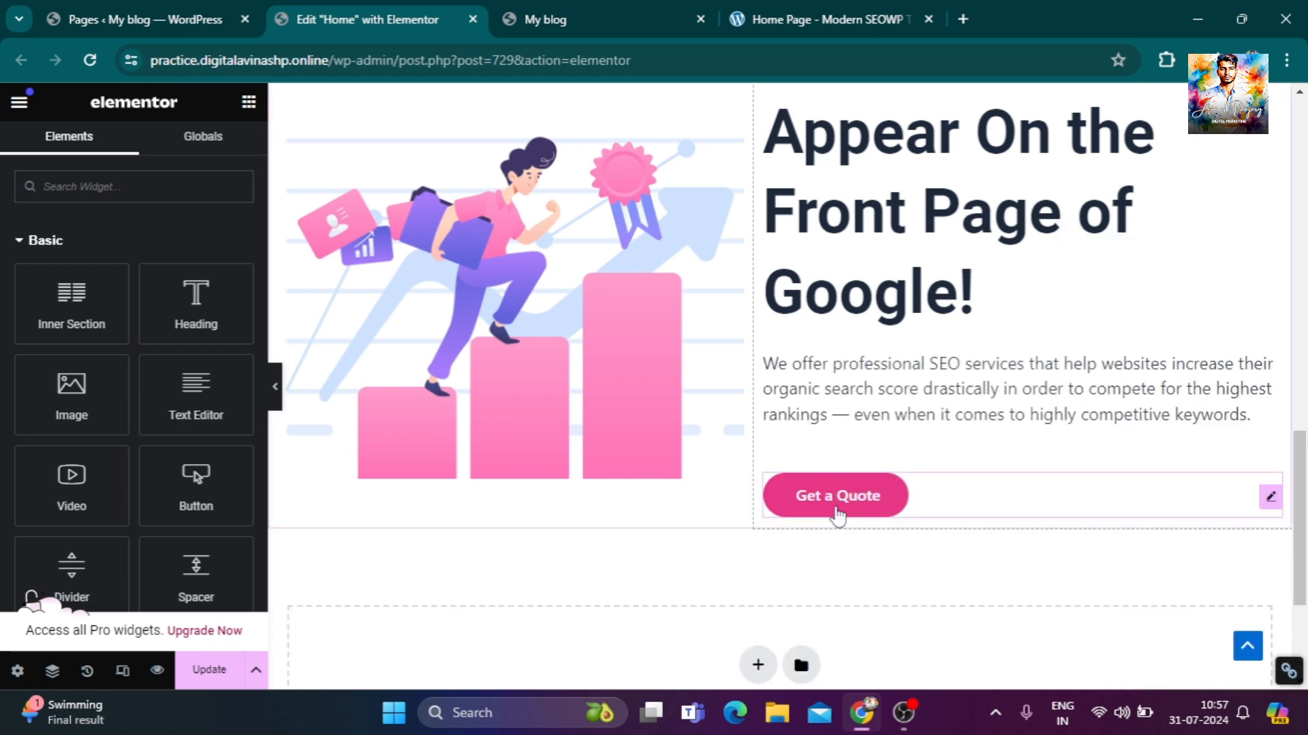
pyautogui.click(793, 17)
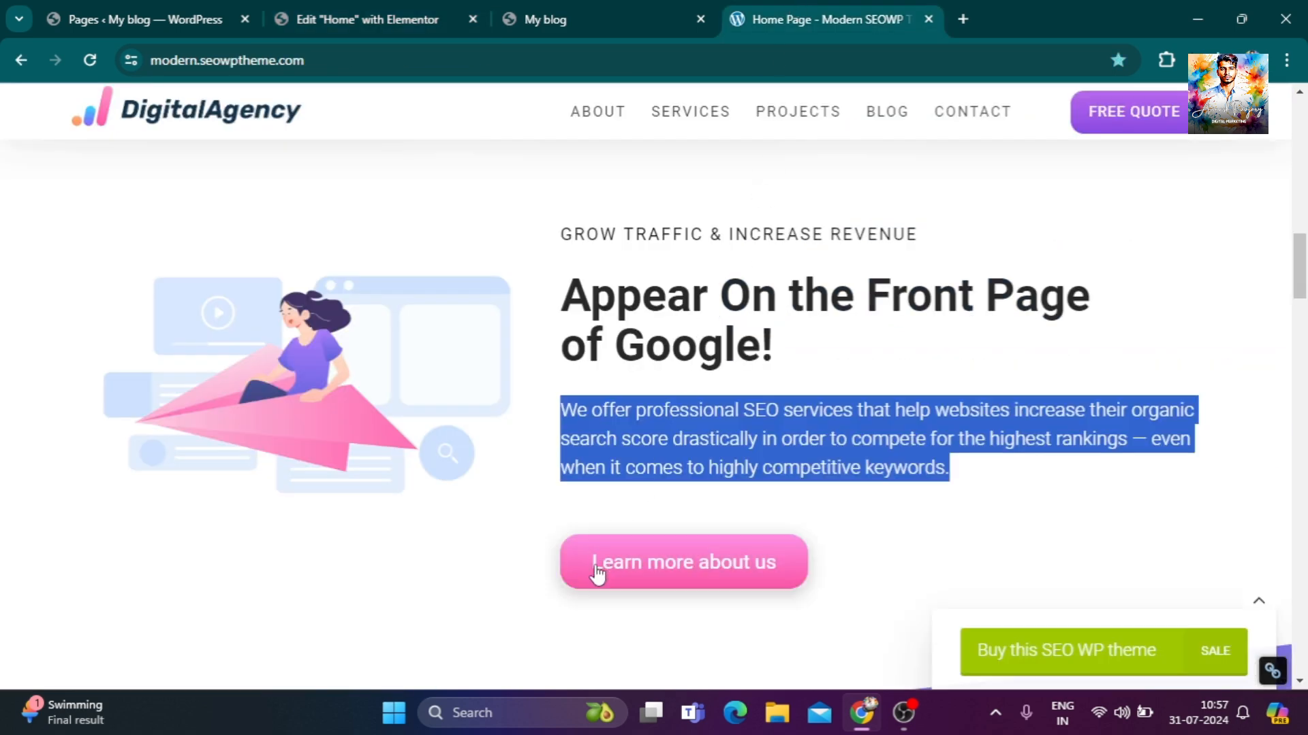
pyautogui.moveTo(543, 564); pyautogui.dragTo(591, 562)
pyautogui.hotkey('ctrl', 'c')
pyautogui.click(893, 574)
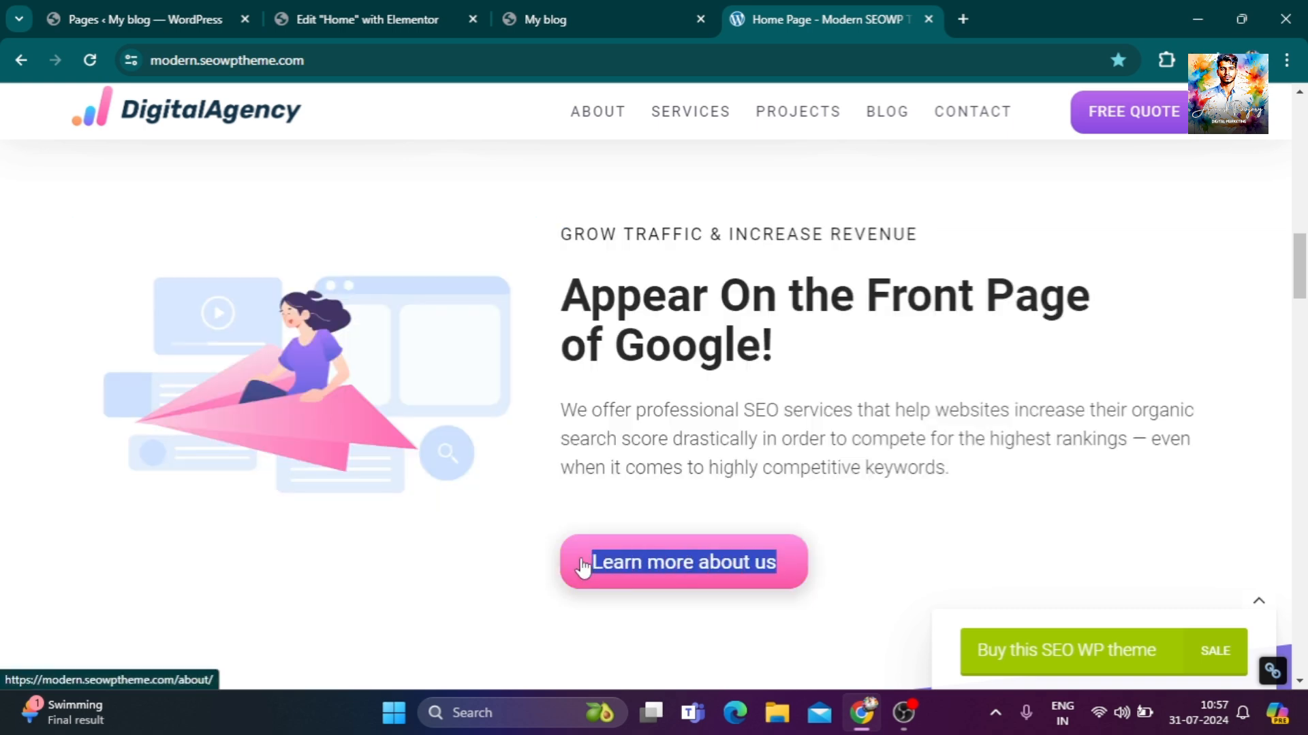
pyautogui.click(408, 14)
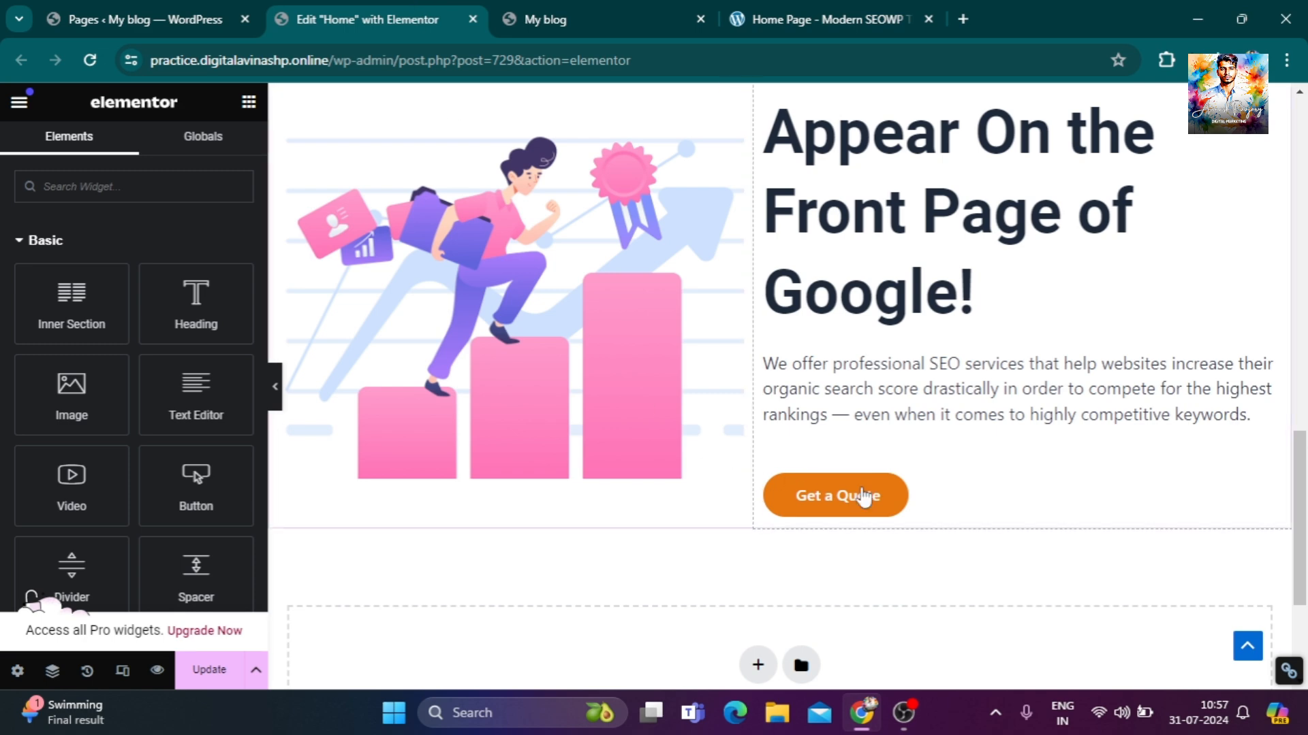
pyautogui.click(851, 508)
pyautogui.click(211, 302)
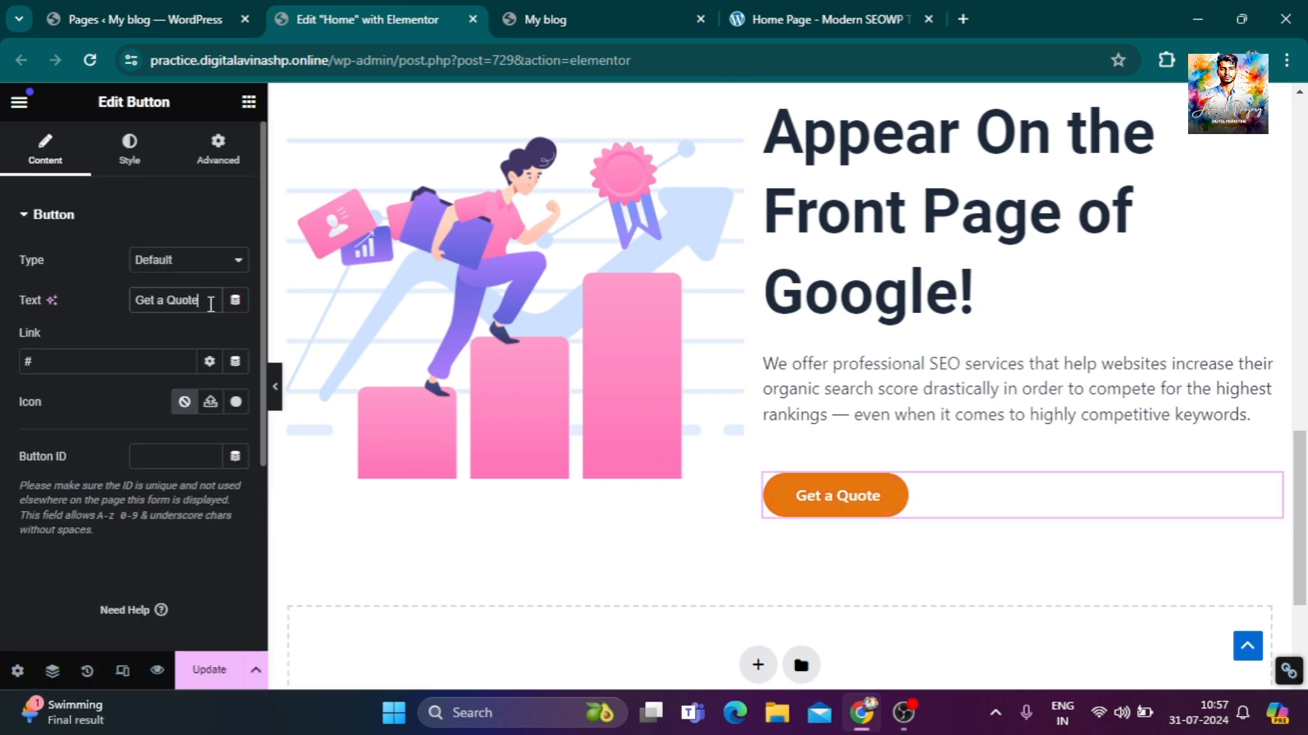
pyautogui.hotkey('ctrl', 'a')
pyautogui.hotkey('ctrl', 'v')
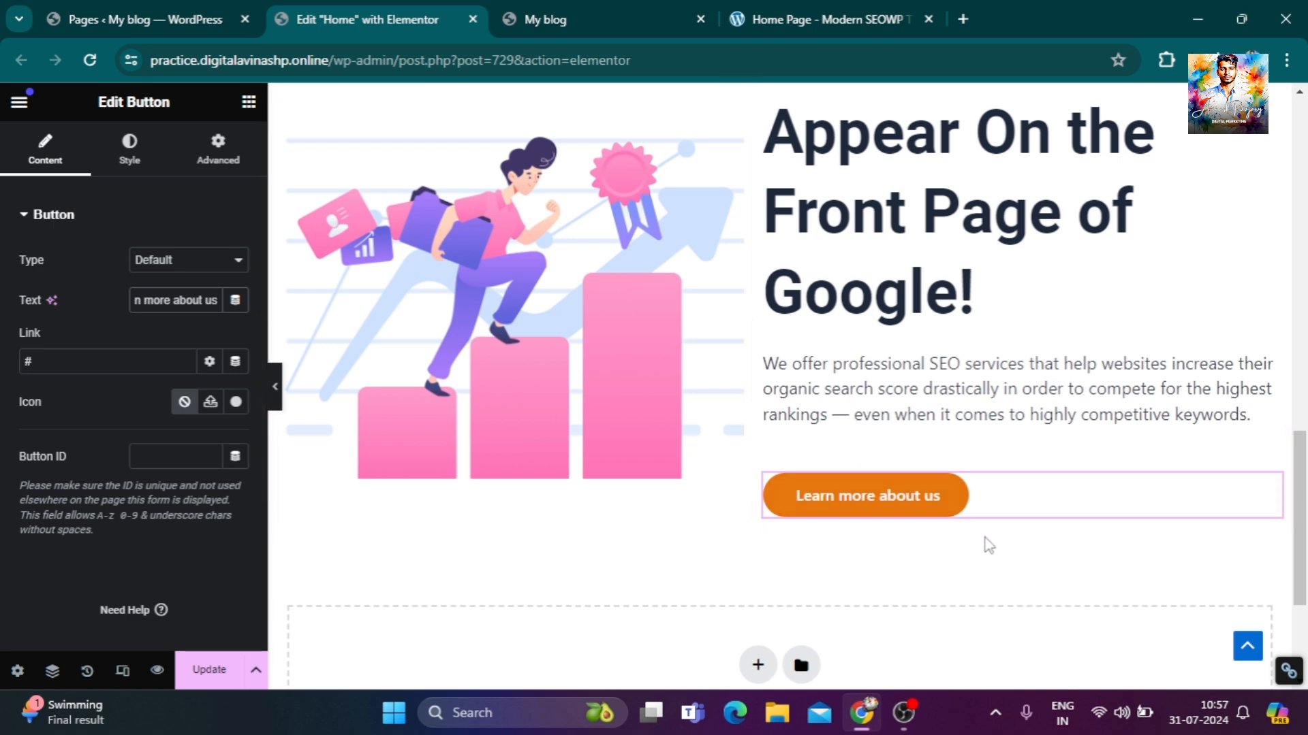
# Replace the duplicated section's image with an upload of illustrations-launchproduct from Downloads and compare the section with the reference page.
pyautogui.click(508, 330)
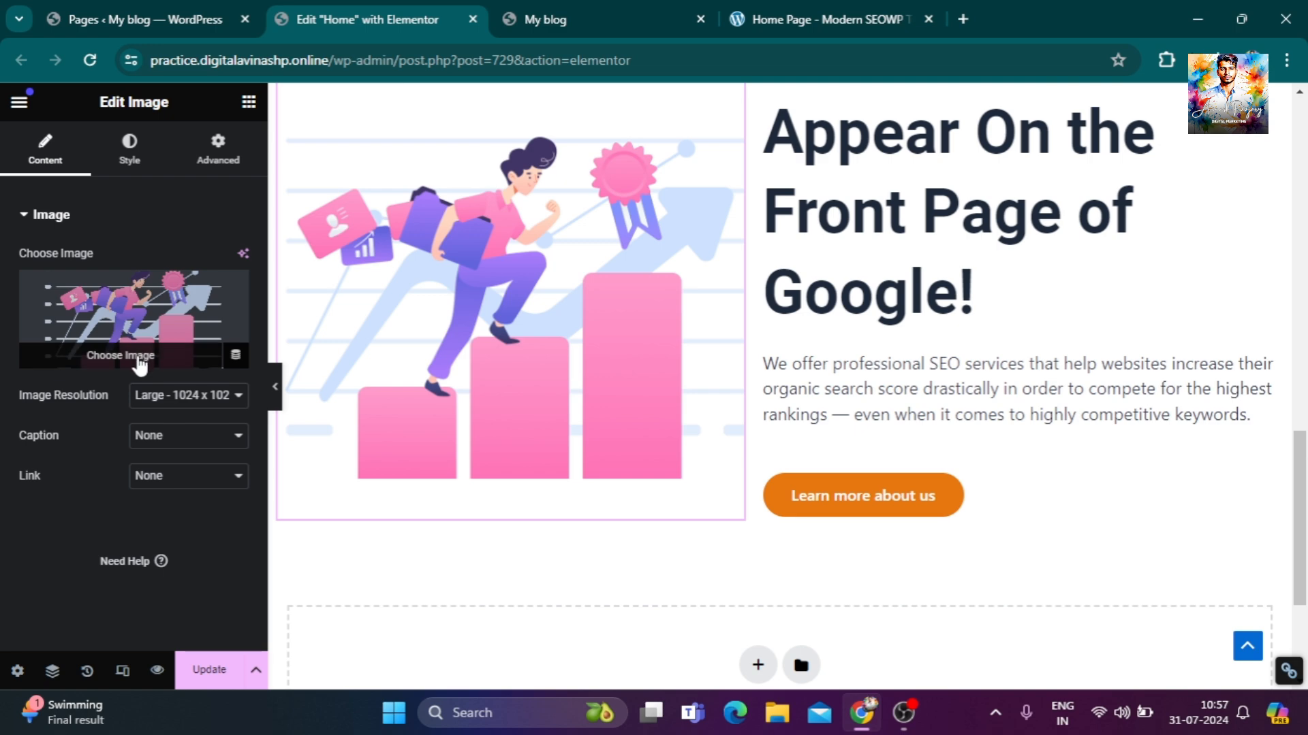
pyautogui.click(140, 356)
pyautogui.click(260, 191)
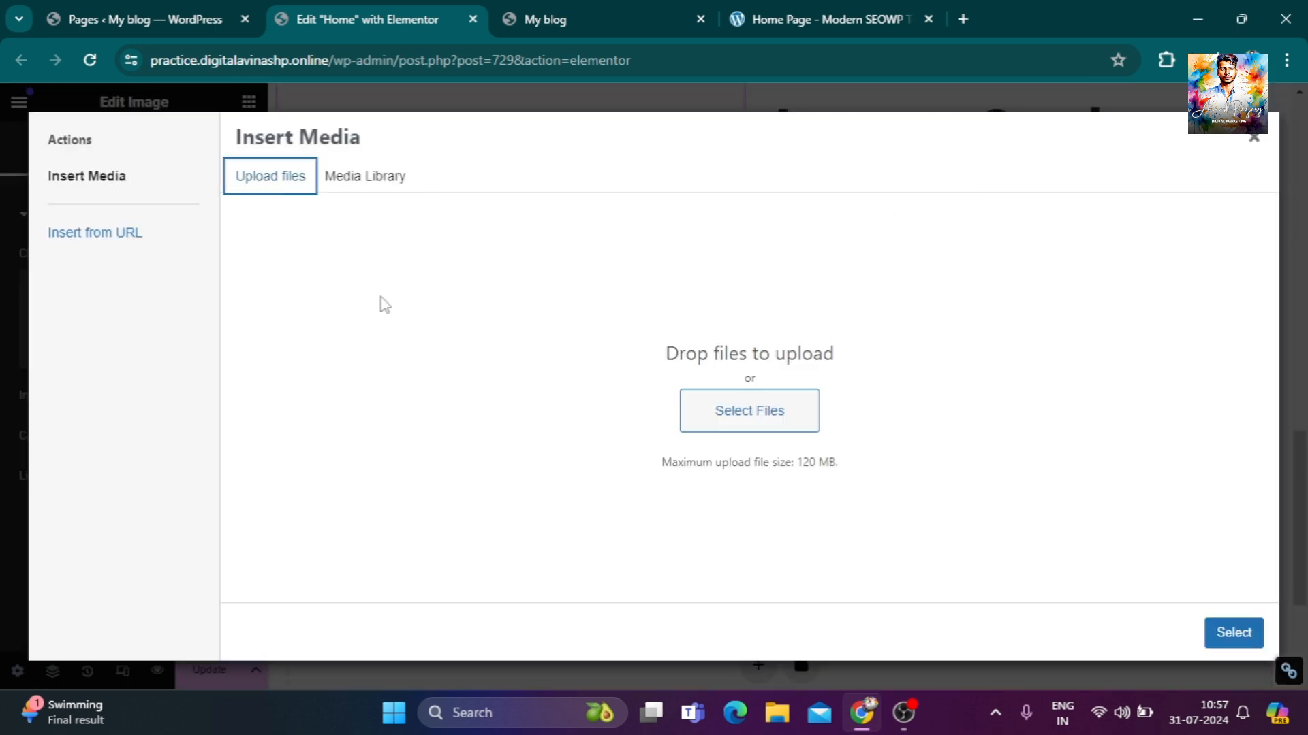
pyautogui.click(715, 411)
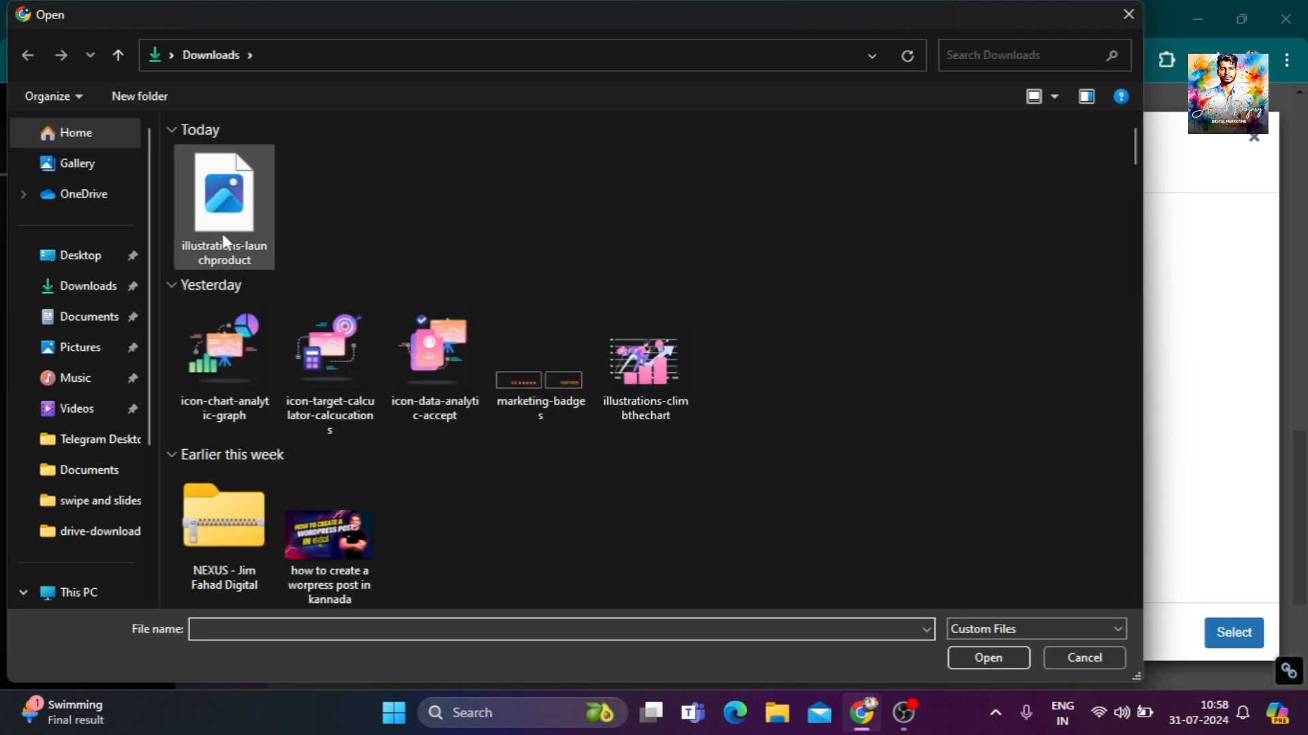
pyautogui.click(223, 235)
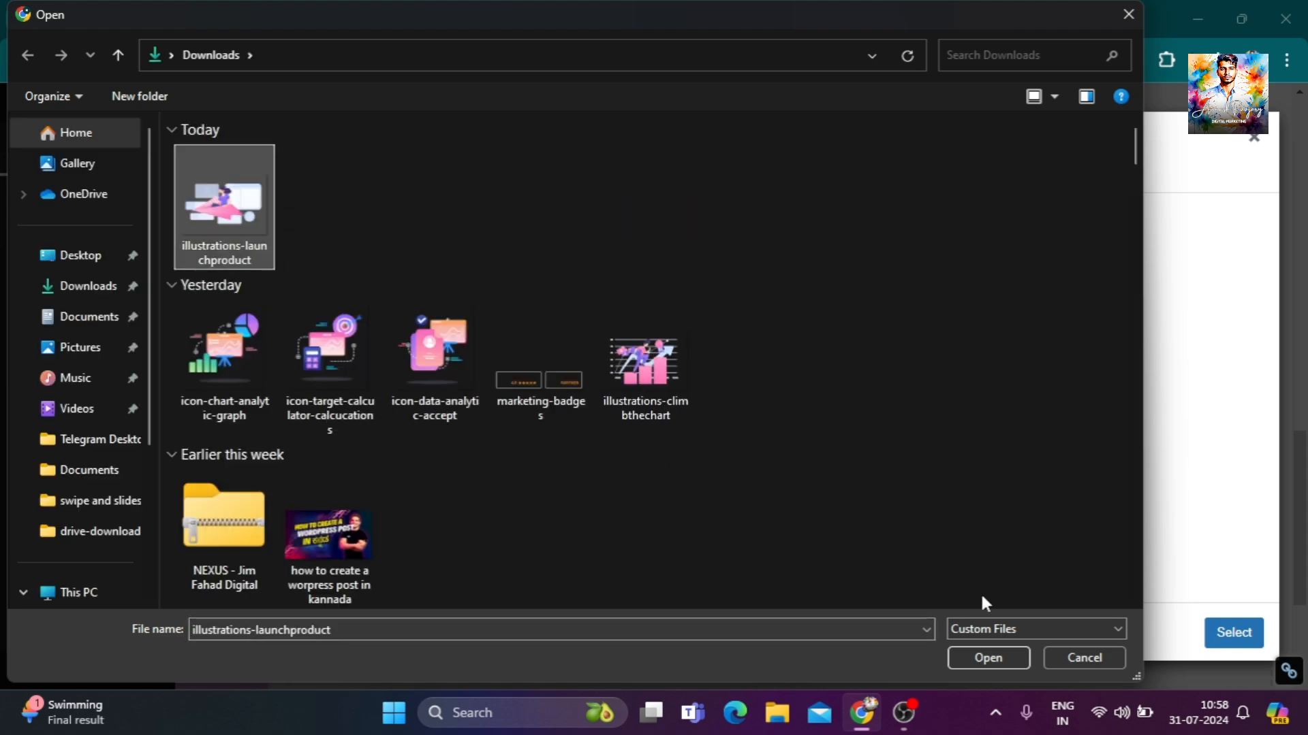
pyautogui.click(980, 658)
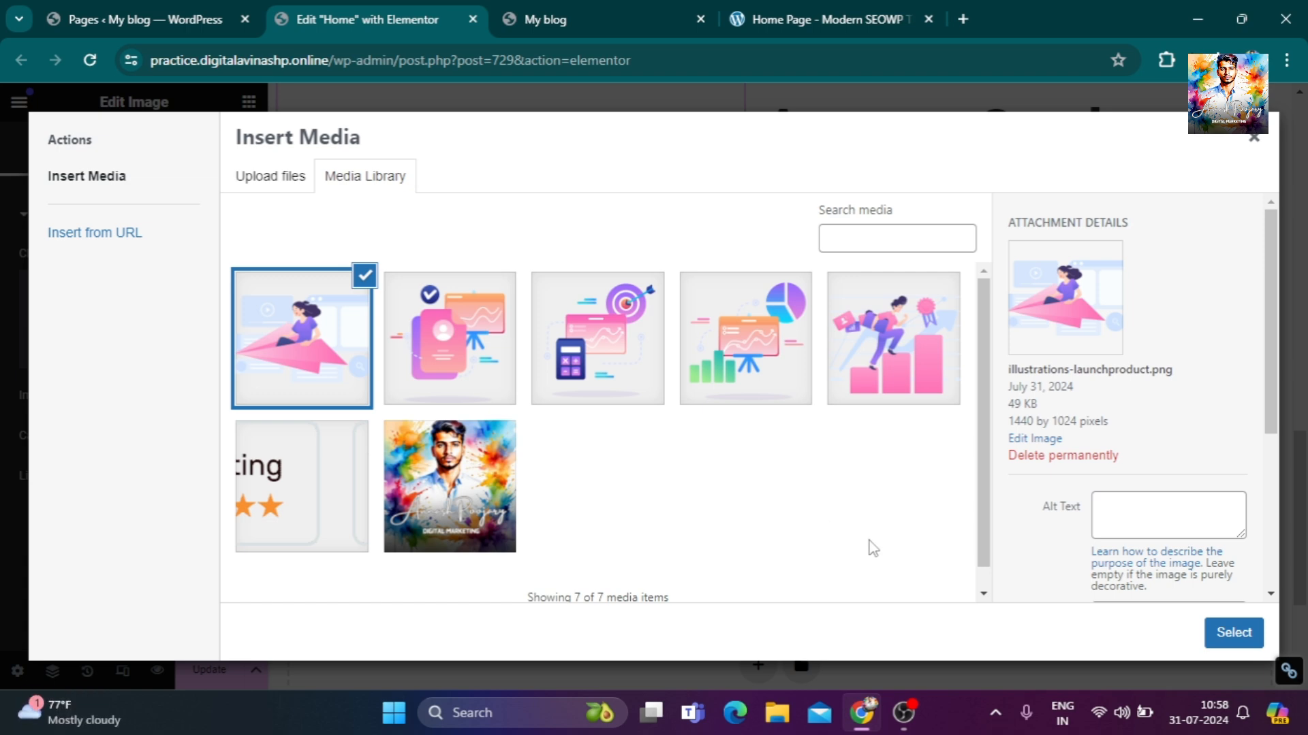
pyautogui.click(1226, 638)
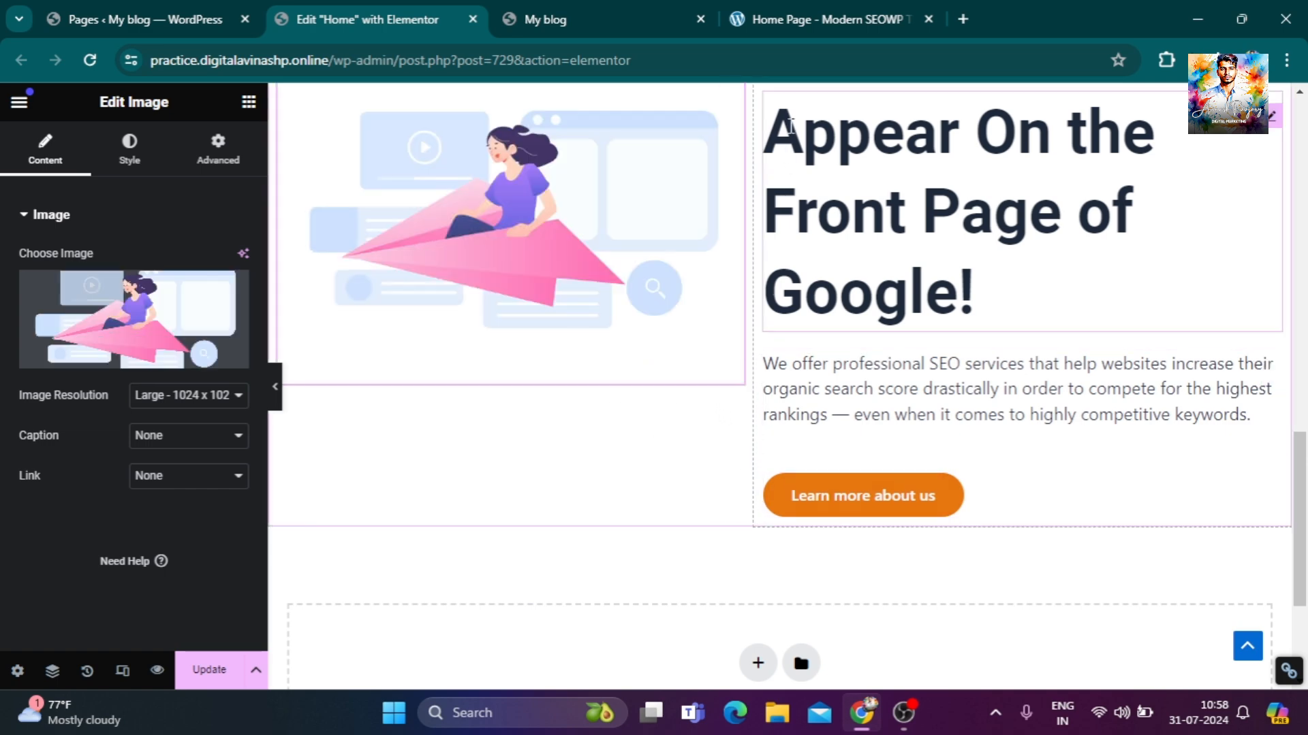
pyautogui.click(812, 5)
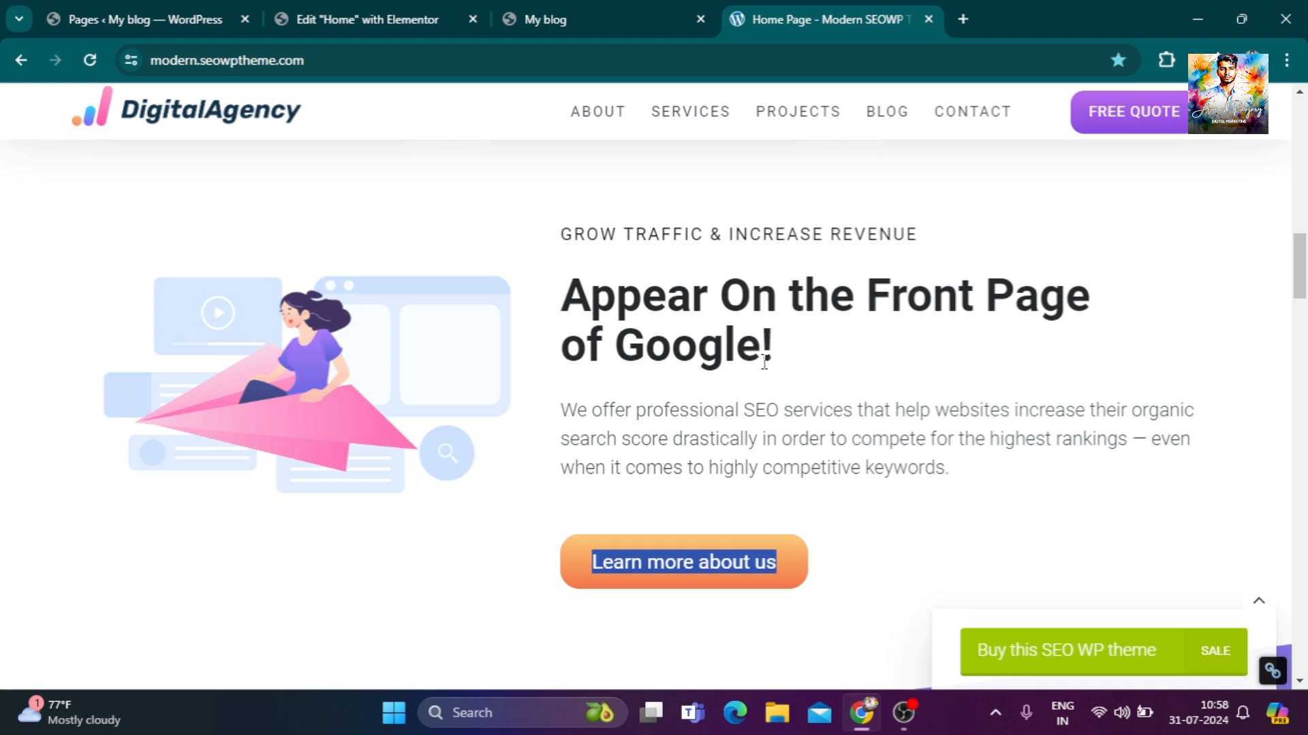
pyautogui.click(409, 13)
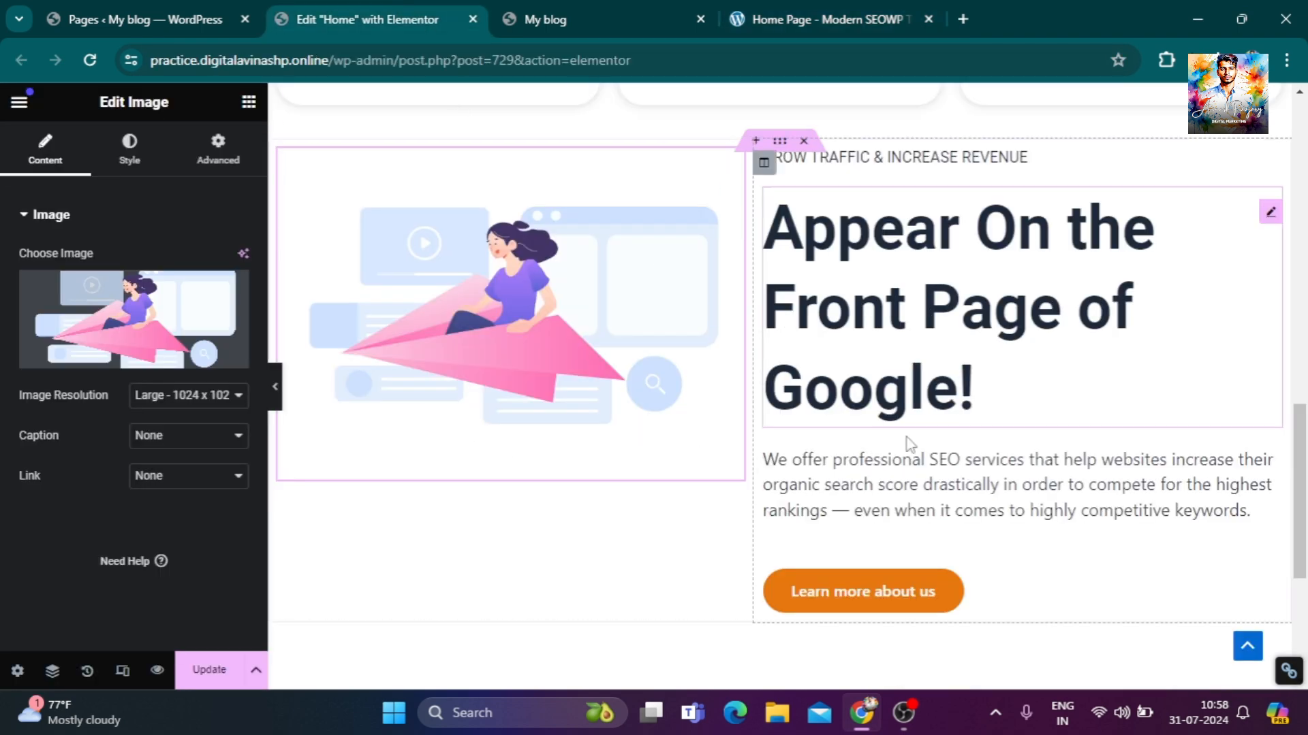
# Reduce the "Appear On the Front Page of Google!" heading's font size to 47 px and compare it with the reference page.
pyautogui.click(1171, 328)
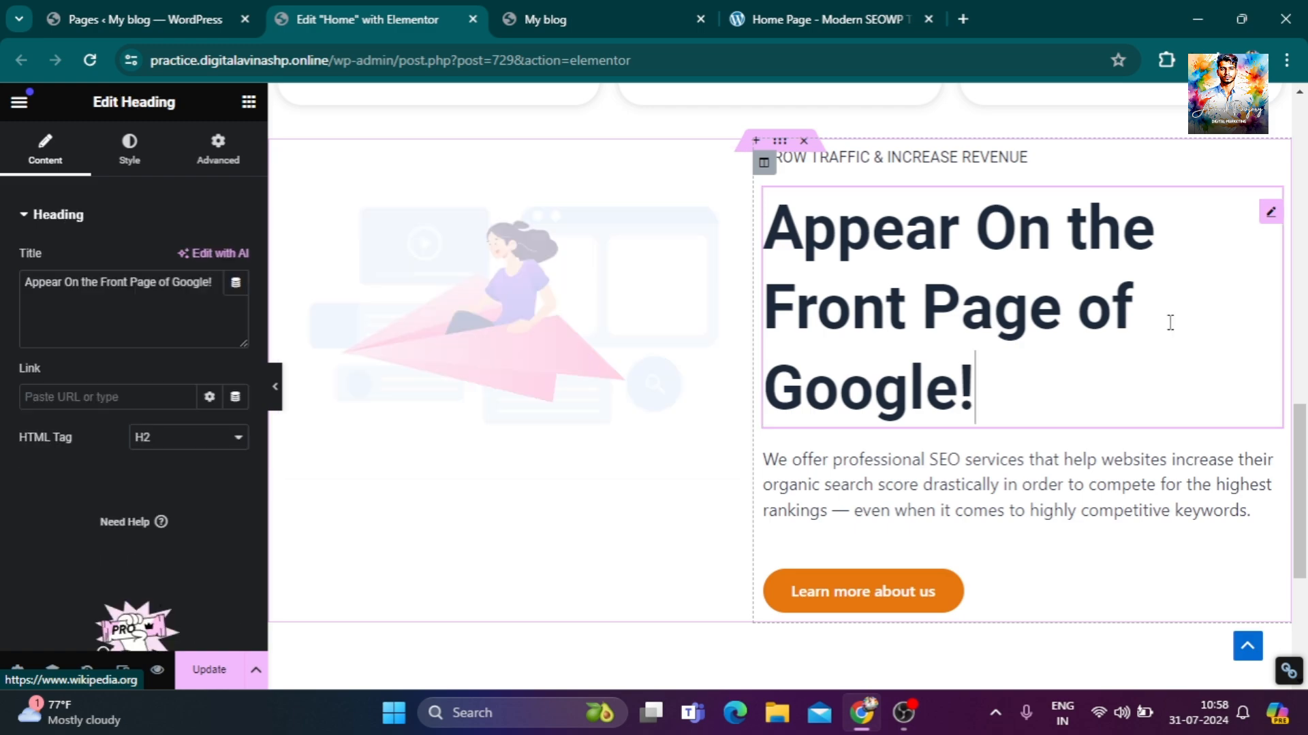
pyautogui.click(129, 163)
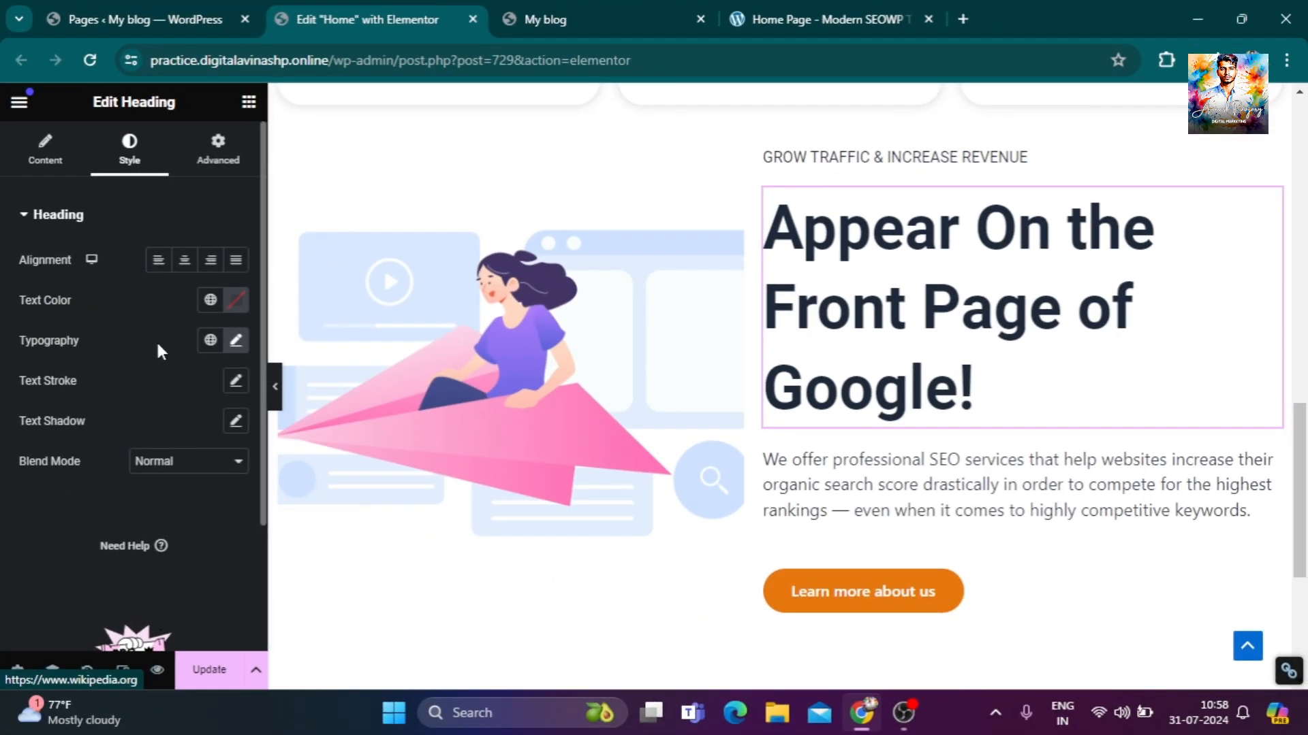
pyautogui.click(235, 341)
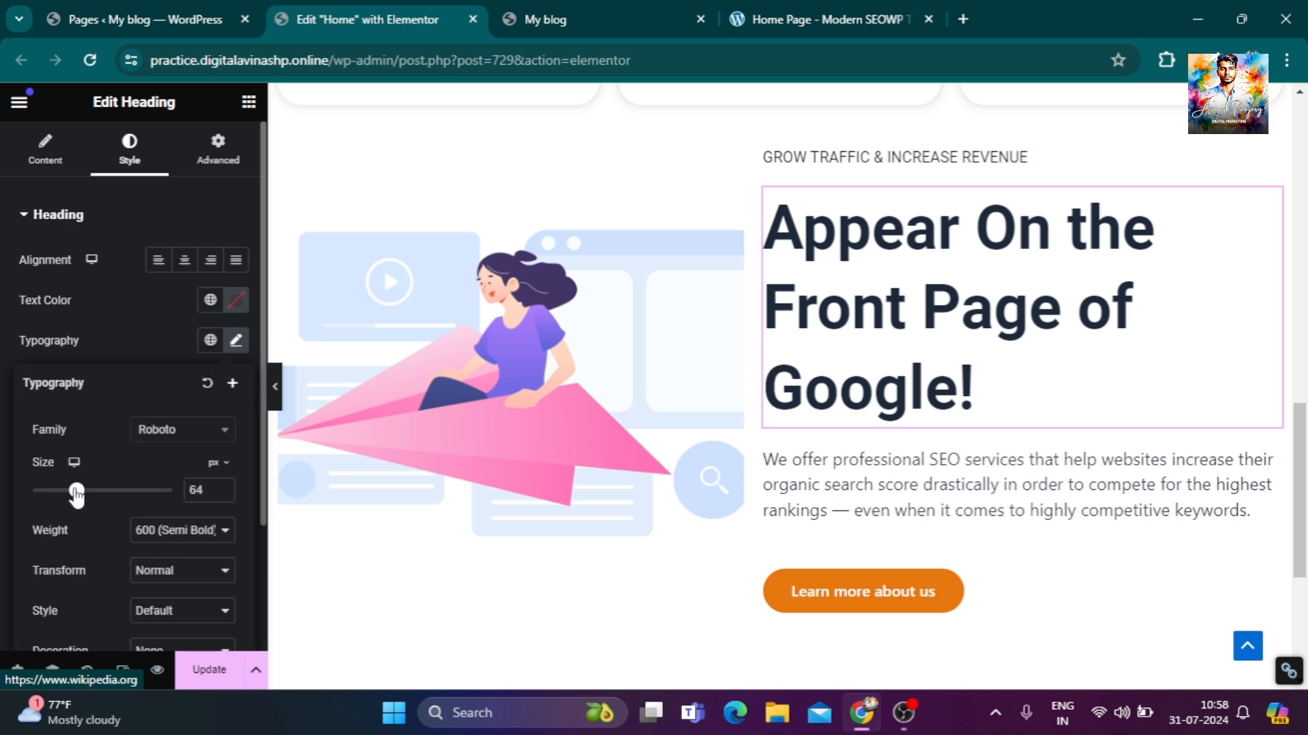
pyautogui.moveTo(77, 497); pyautogui.dragTo(73, 497)
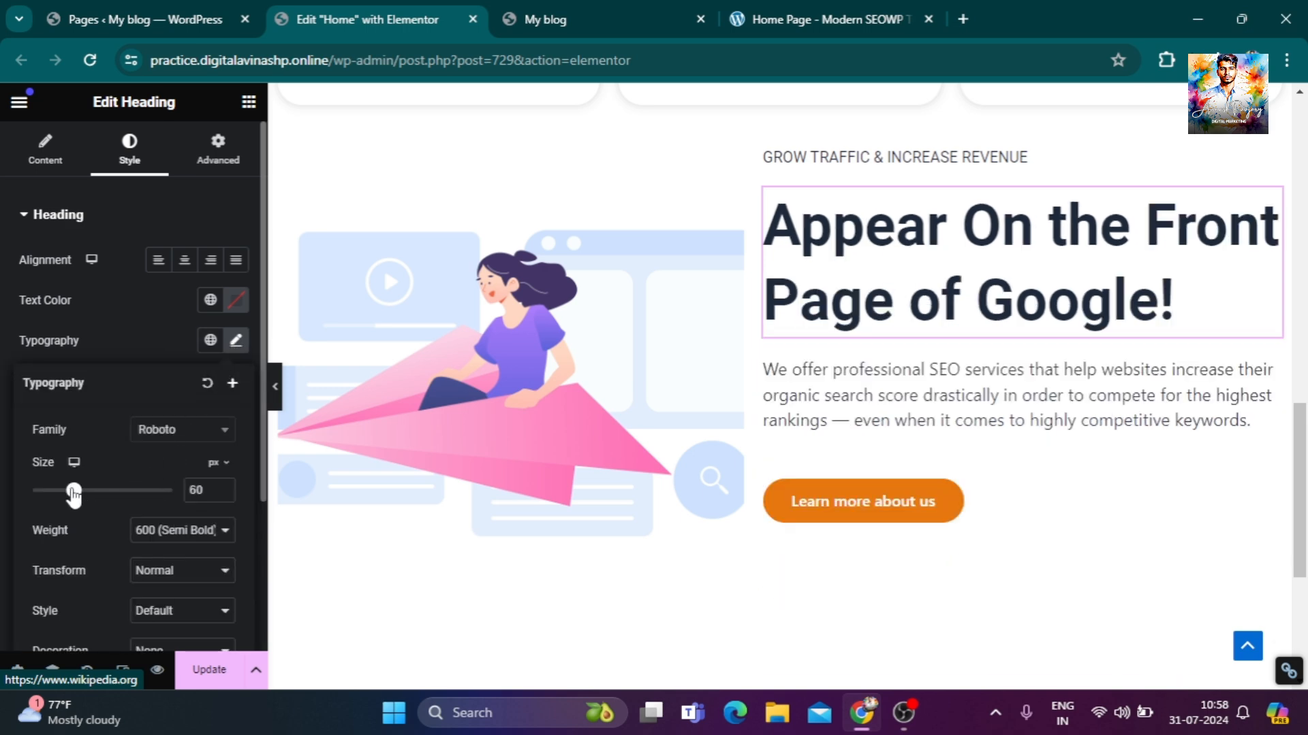
pyautogui.click(840, 15)
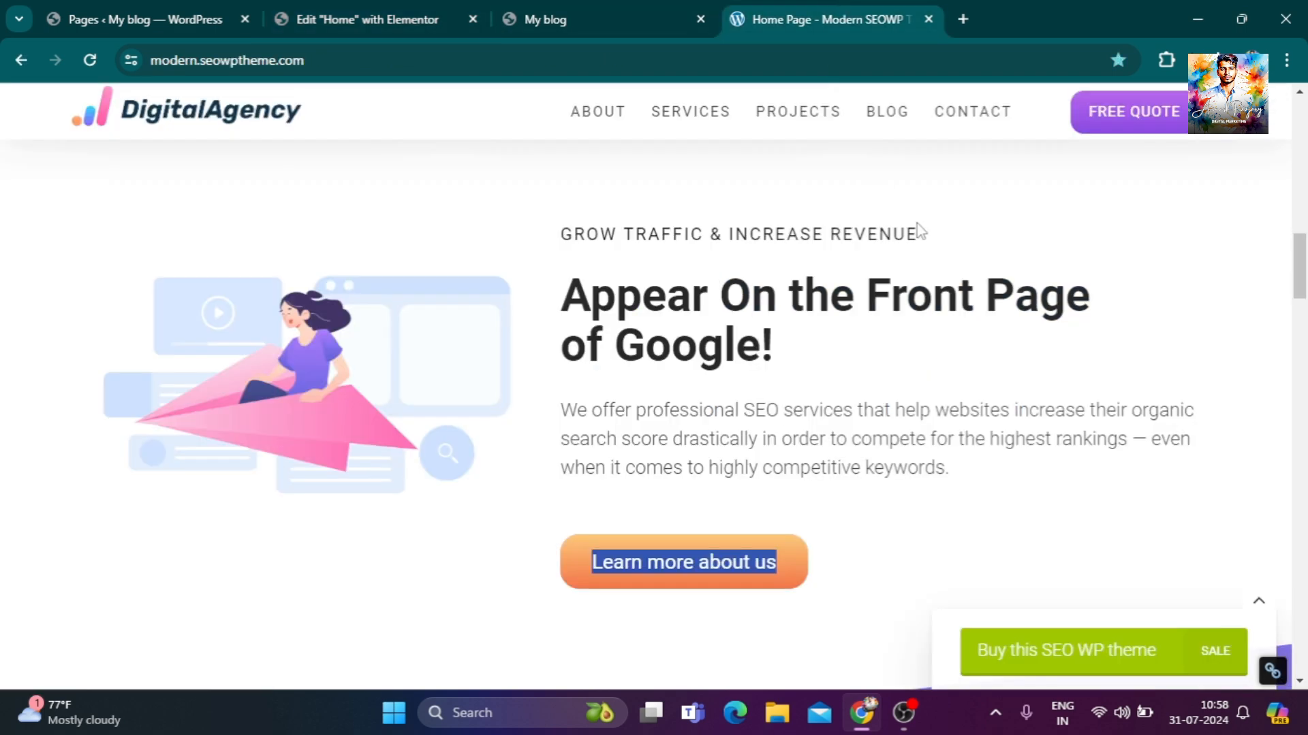
pyautogui.click(443, 11)
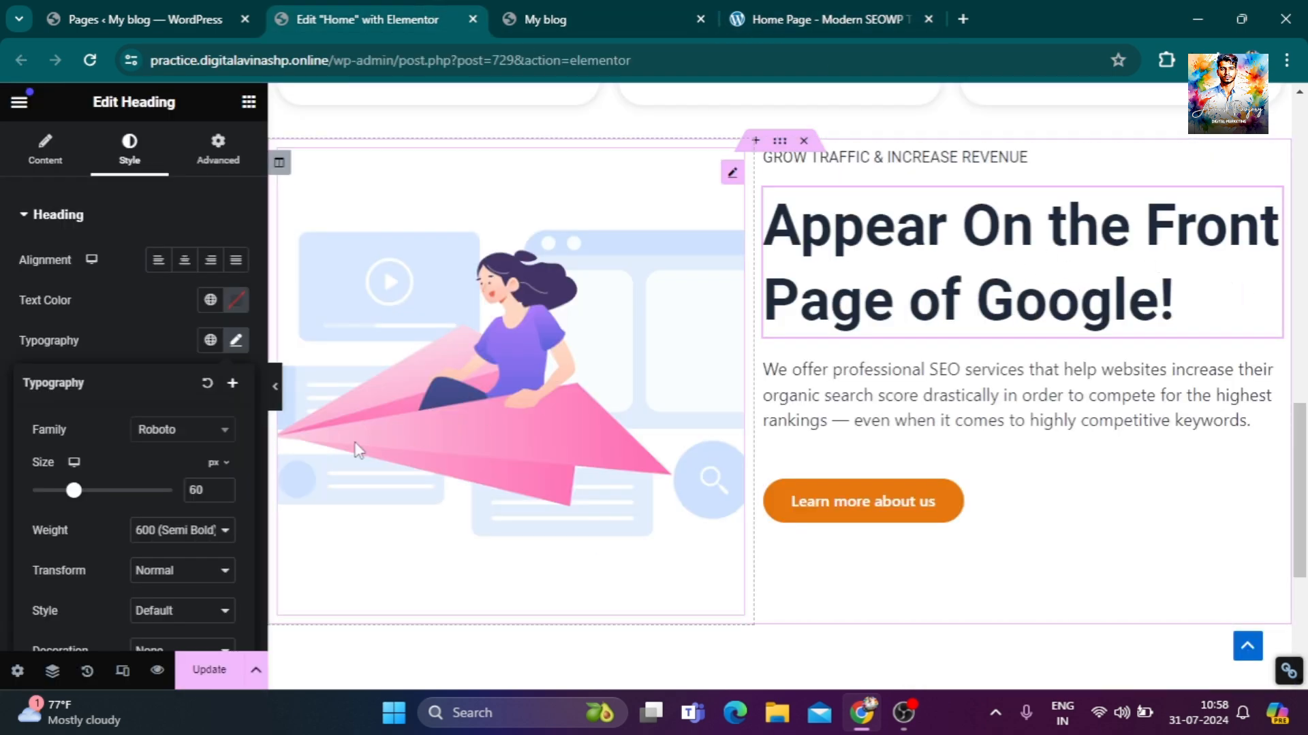
pyautogui.click(222, 493)
pyautogui.click(222, 493)
pyautogui.click(222, 494)
pyautogui.click(222, 494)
pyautogui.click(222, 493)
pyautogui.click(222, 493)
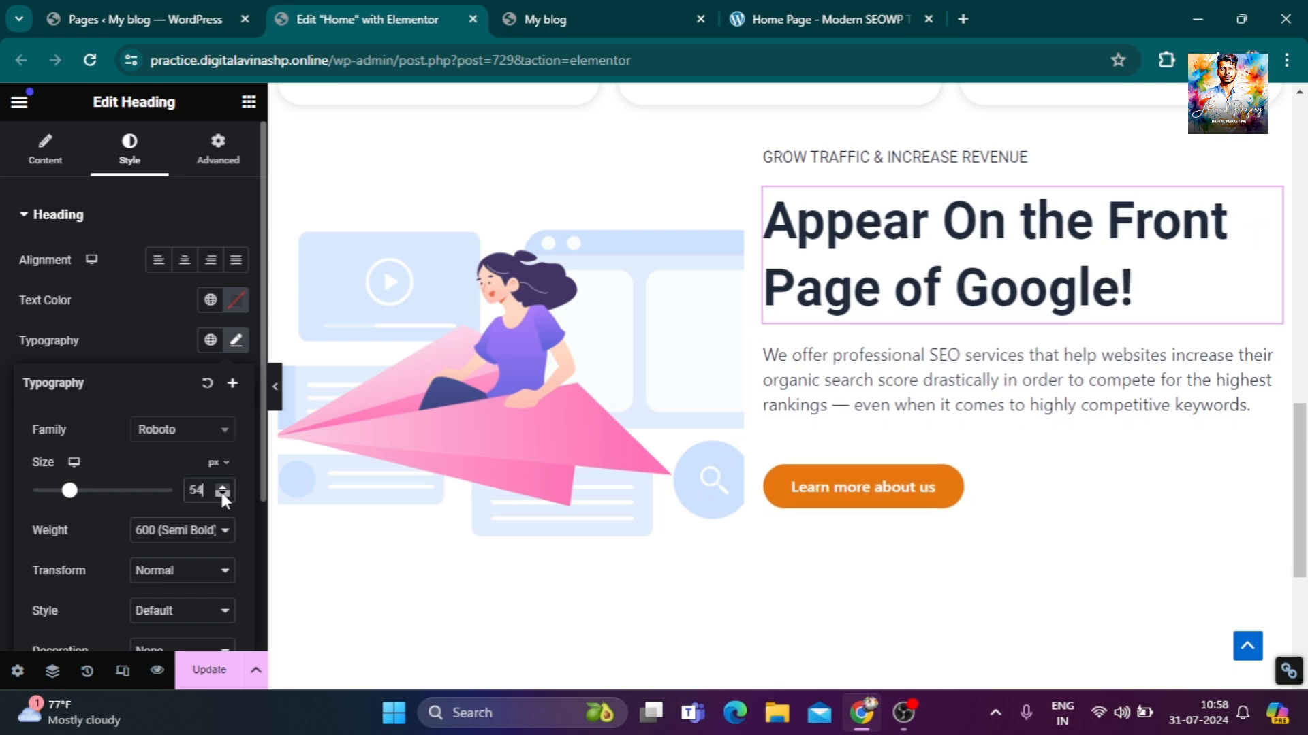
pyautogui.click(222, 494)
pyautogui.click(222, 494)
pyautogui.click(222, 495)
pyautogui.click(222, 494)
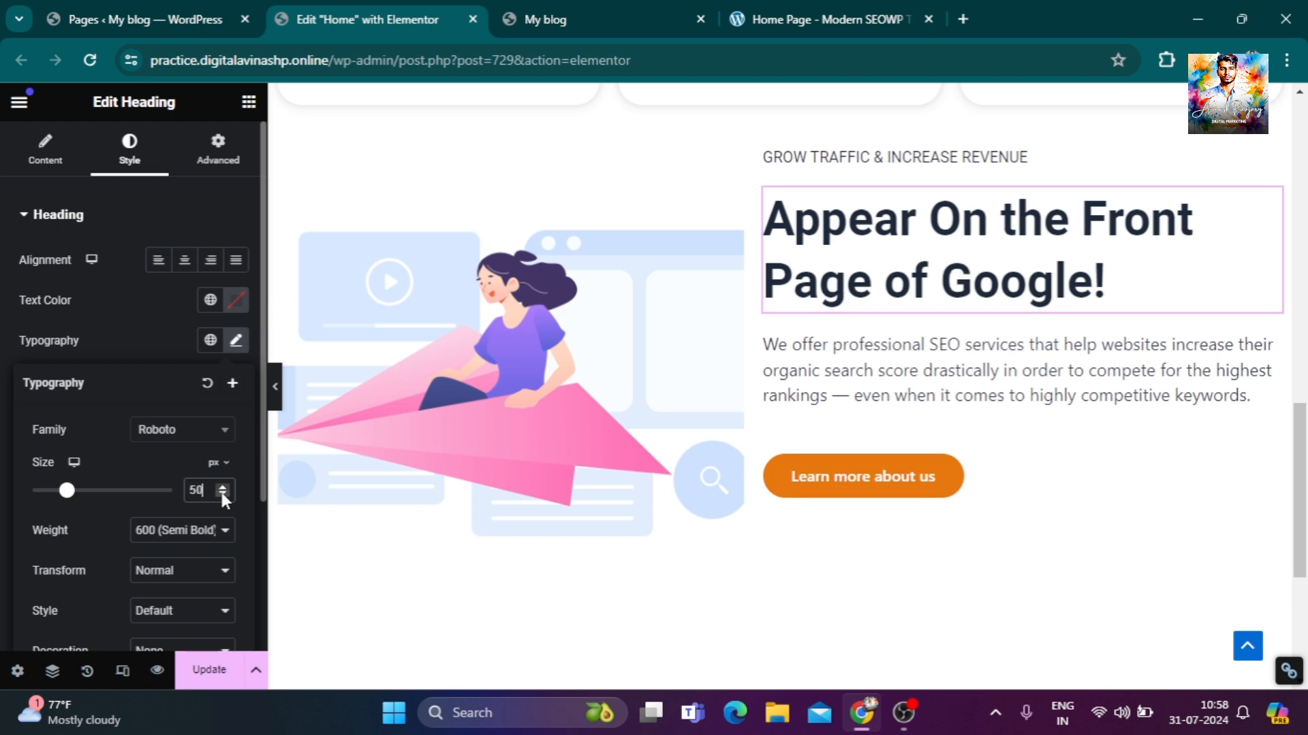
pyautogui.click(222, 494)
pyautogui.click(222, 494)
pyautogui.click(222, 495)
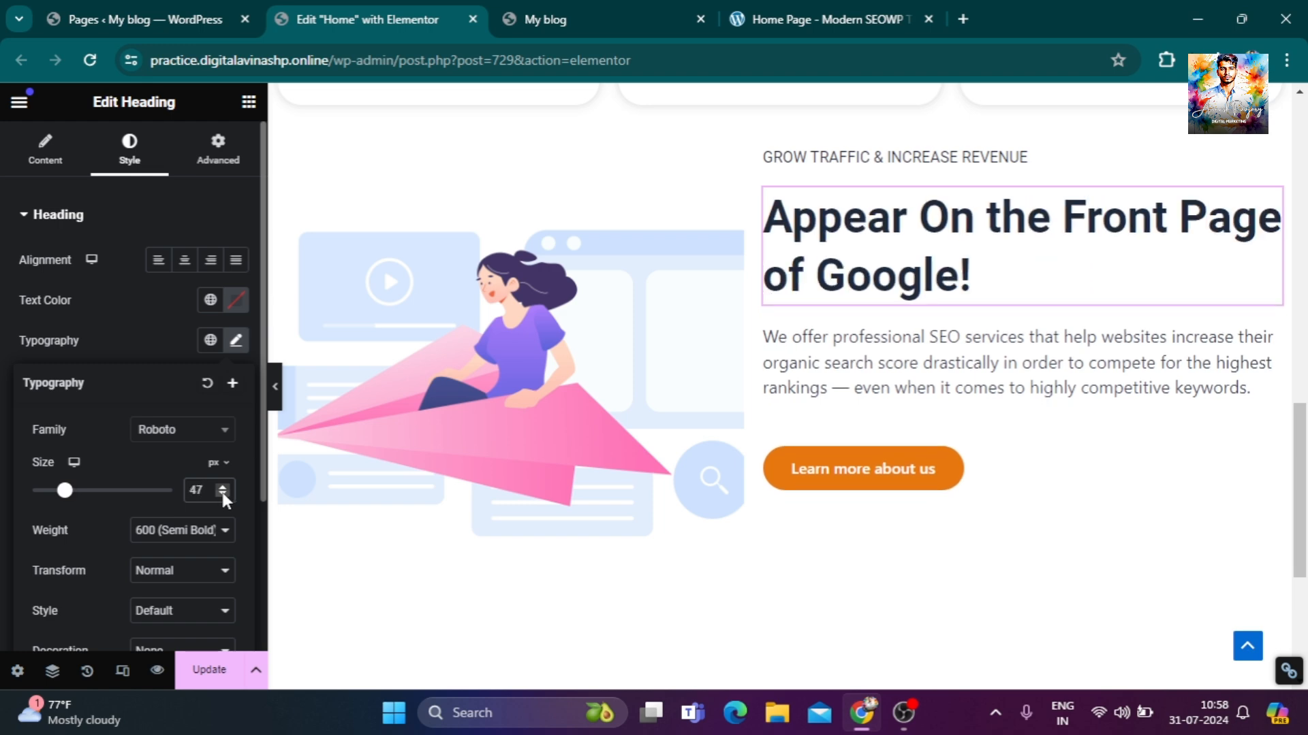
pyautogui.click(783, 20)
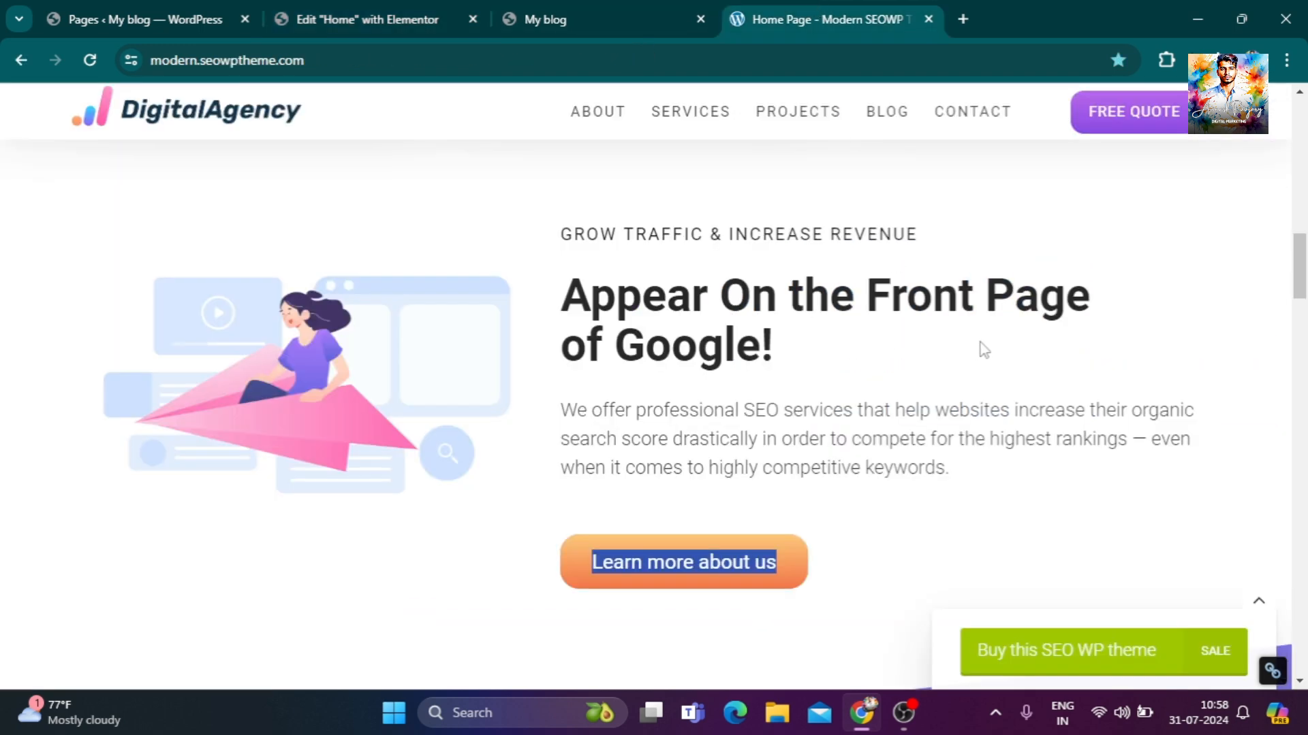
pyautogui.click(395, 21)
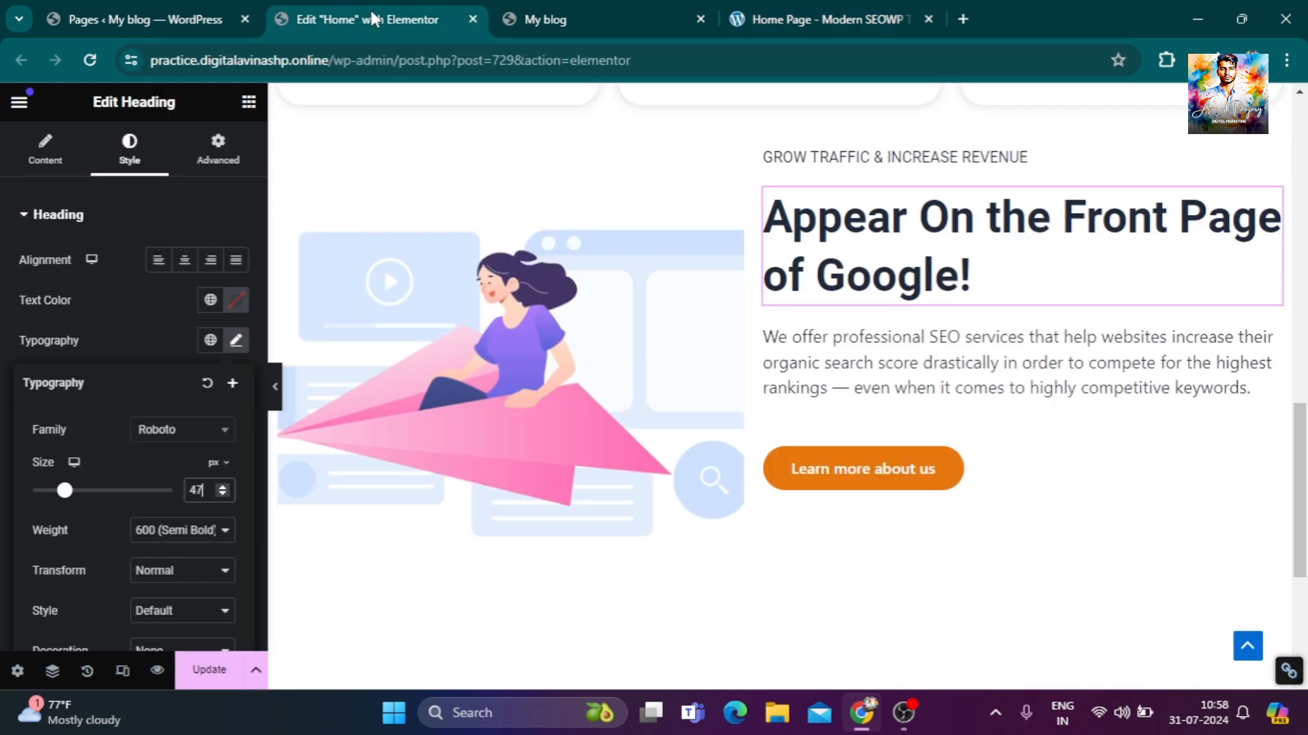
# Set the font size of the paragraph below the heading to 16 px, comparing its line breaks with the reference page.
pyautogui.click(1261, 411)
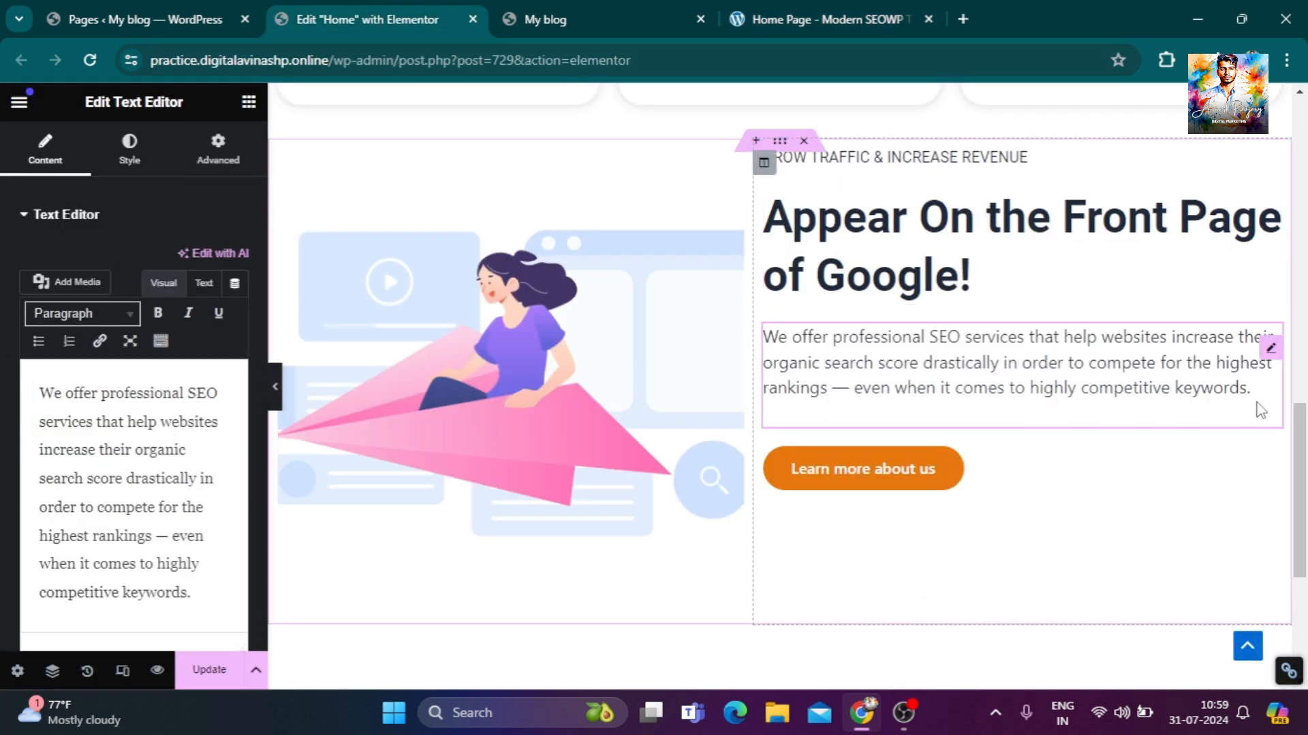
pyautogui.click(140, 155)
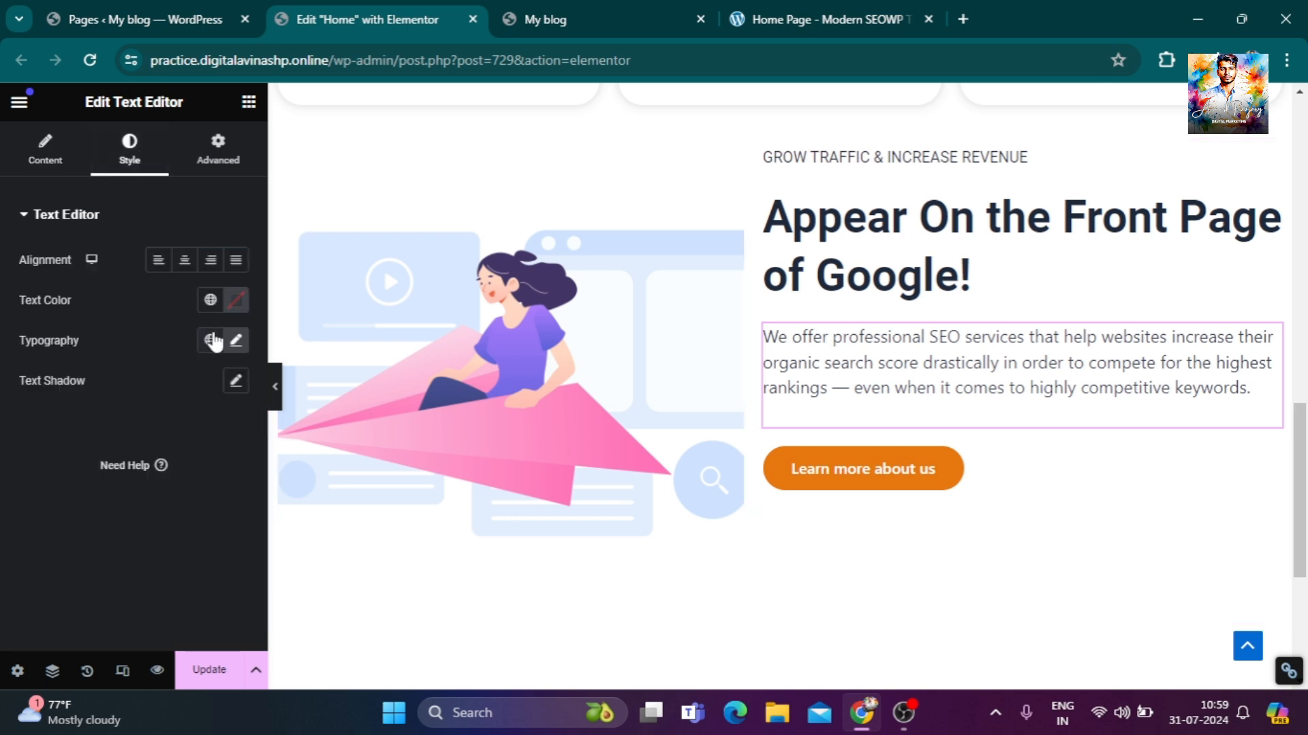
pyautogui.click(236, 340)
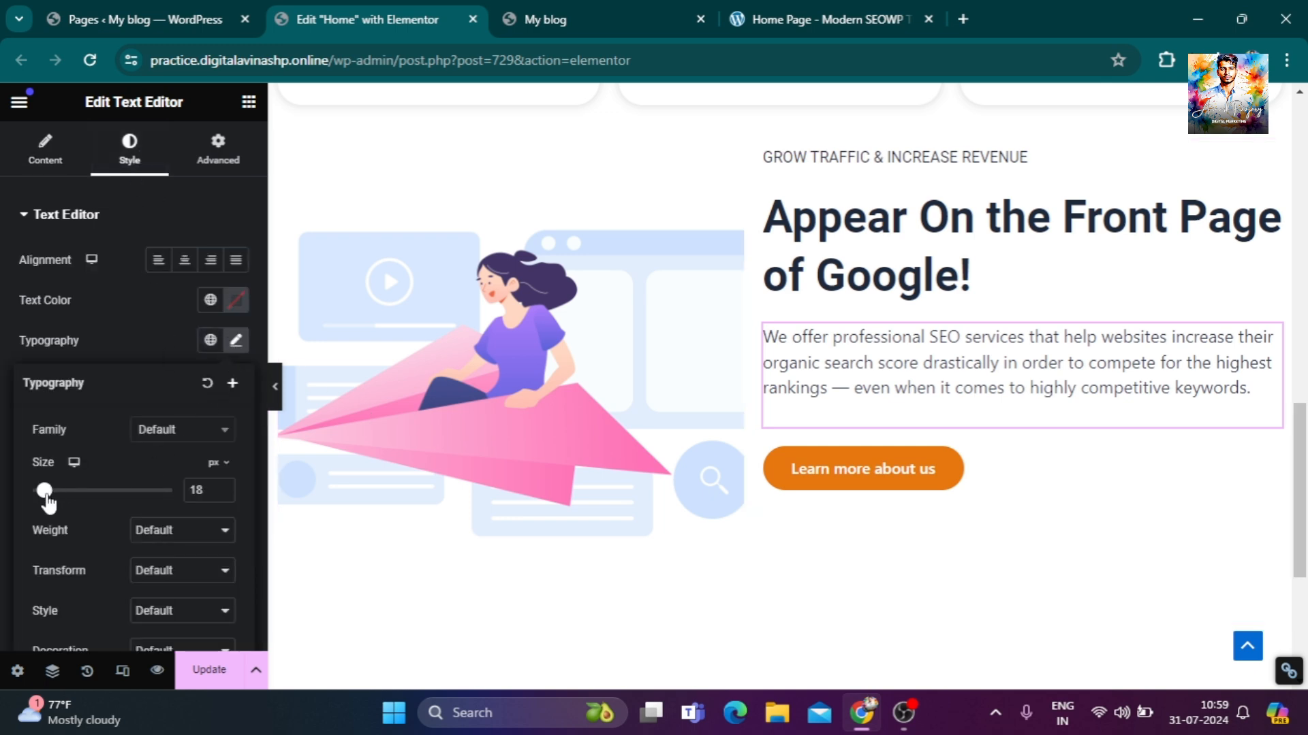
pyautogui.click(793, 19)
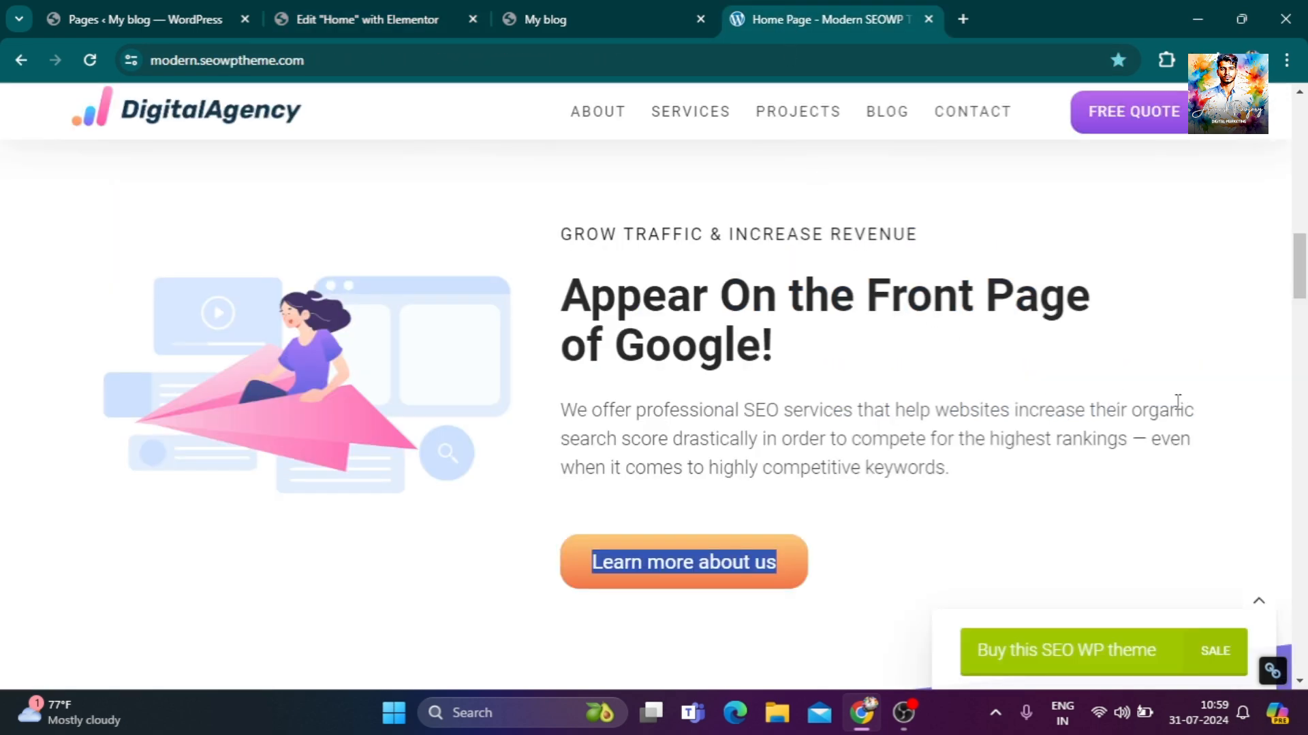
pyautogui.click(361, 19)
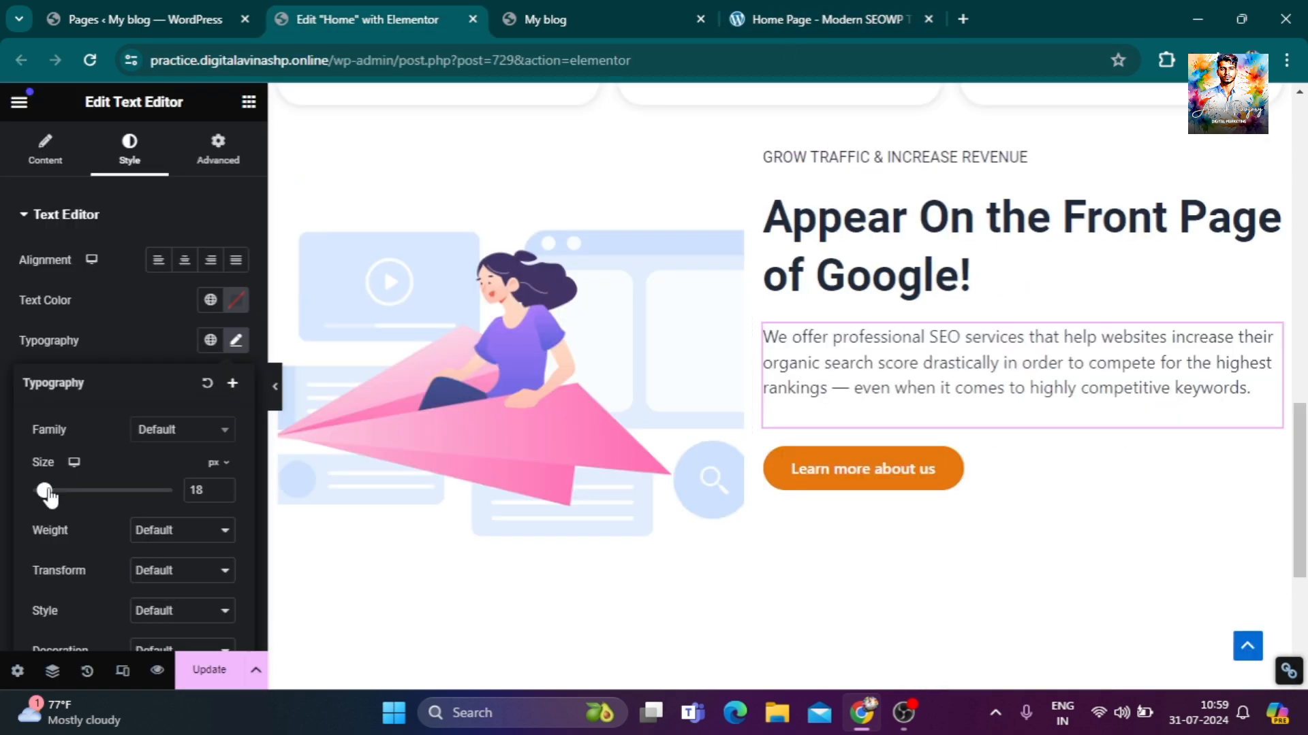
pyautogui.moveTo(47, 492); pyautogui.dragTo(53, 493)
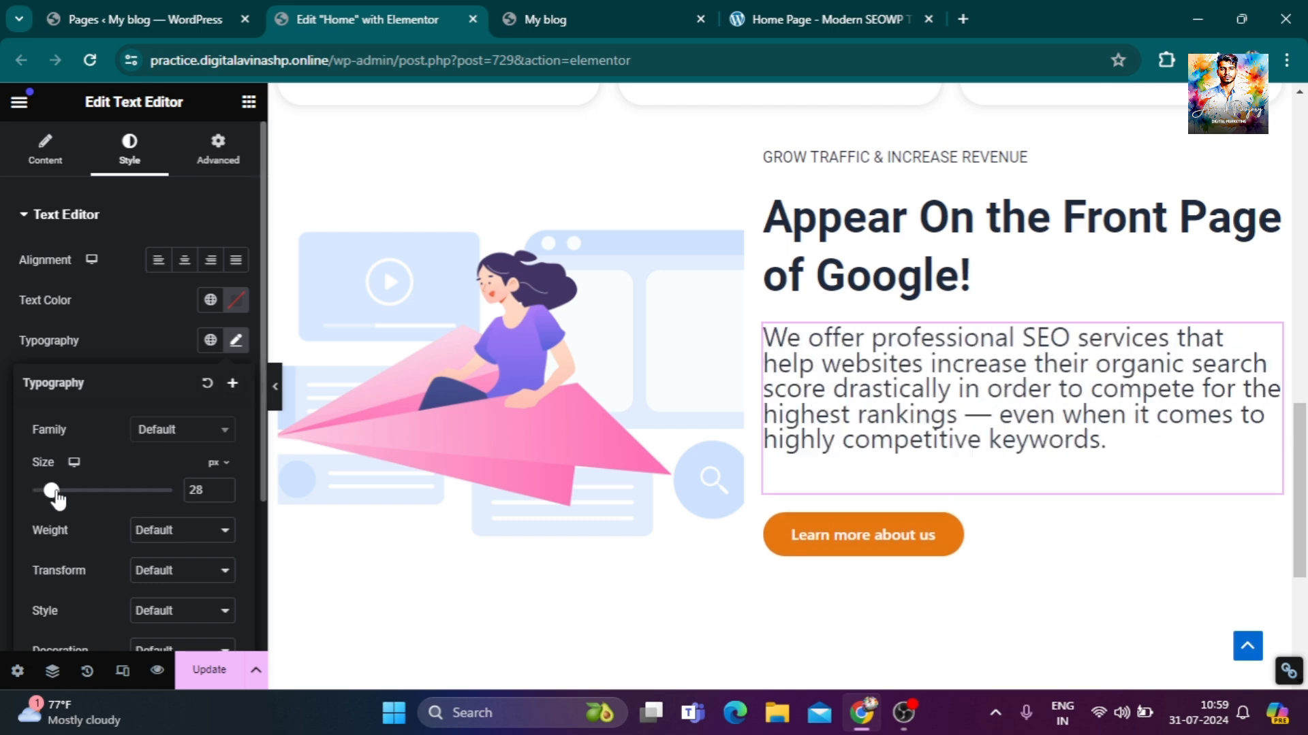
pyautogui.click(222, 495)
pyautogui.click(222, 494)
pyautogui.click(222, 495)
pyautogui.click(222, 494)
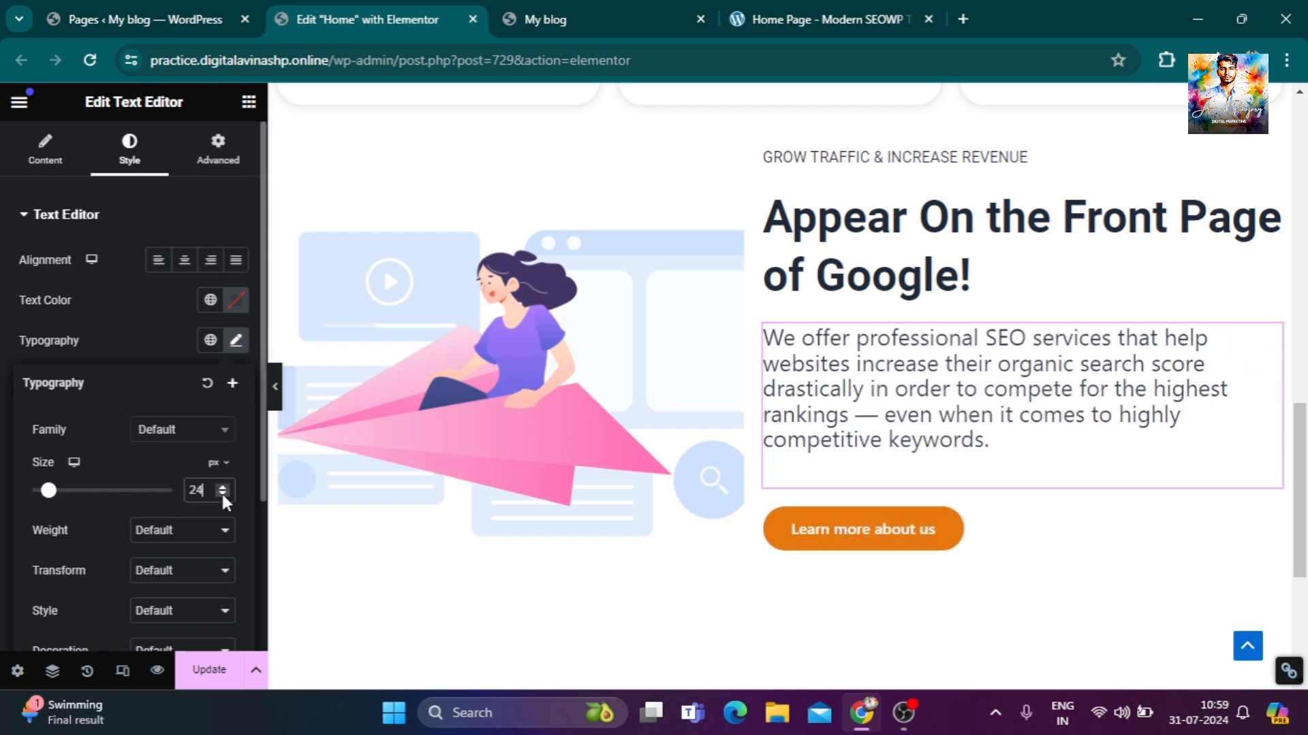
pyautogui.click(222, 495)
pyautogui.click(222, 495)
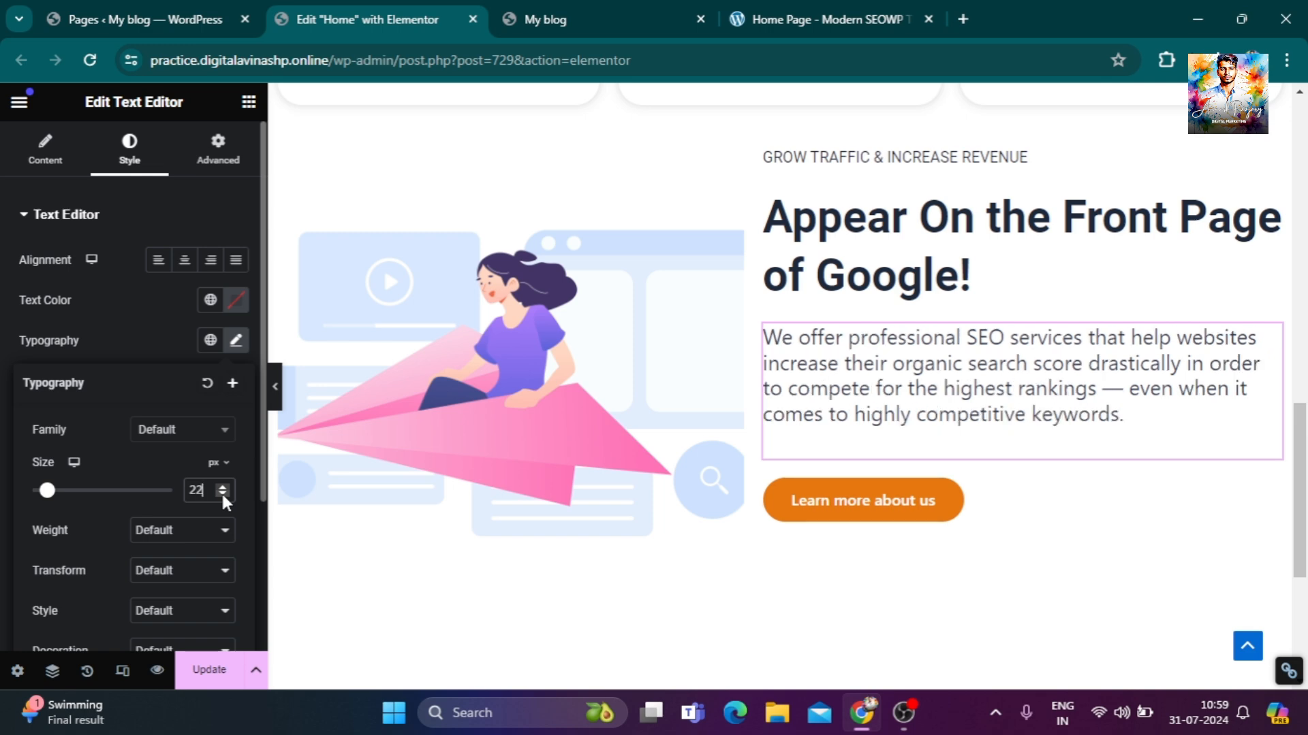
pyautogui.click(889, 7)
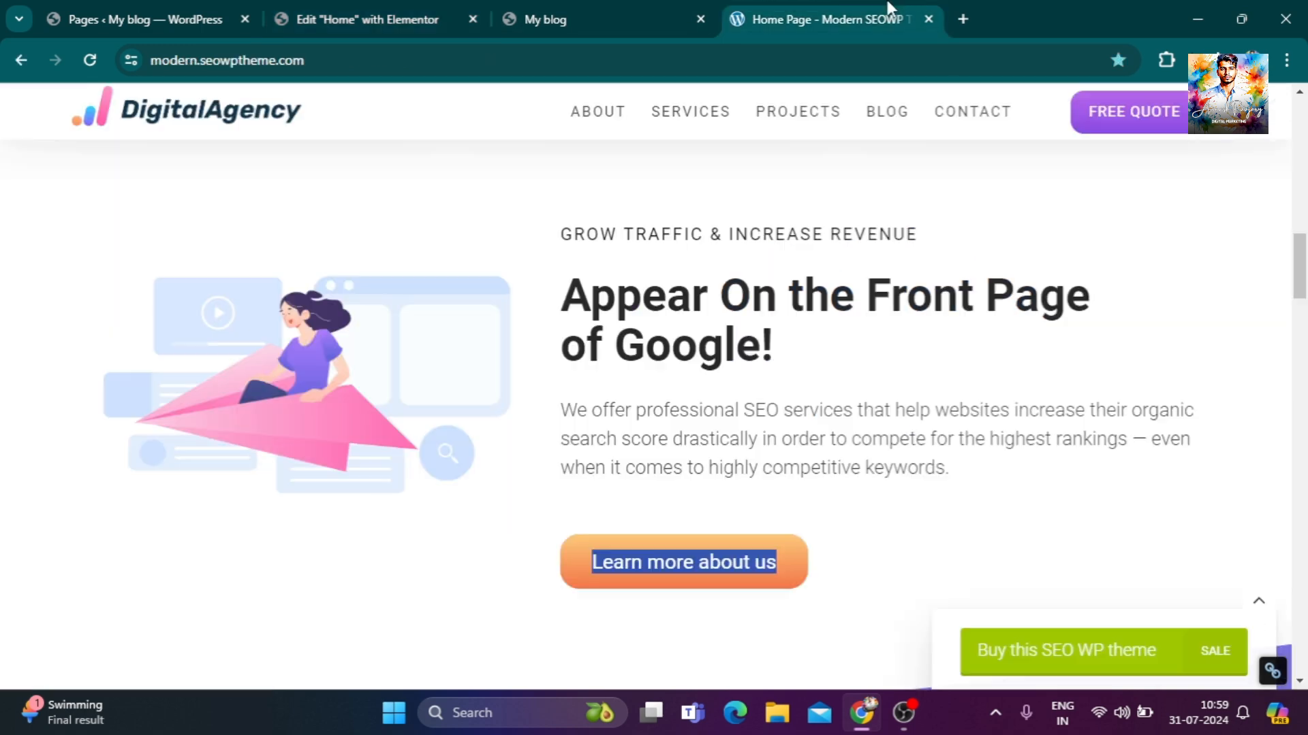
pyautogui.click(385, 12)
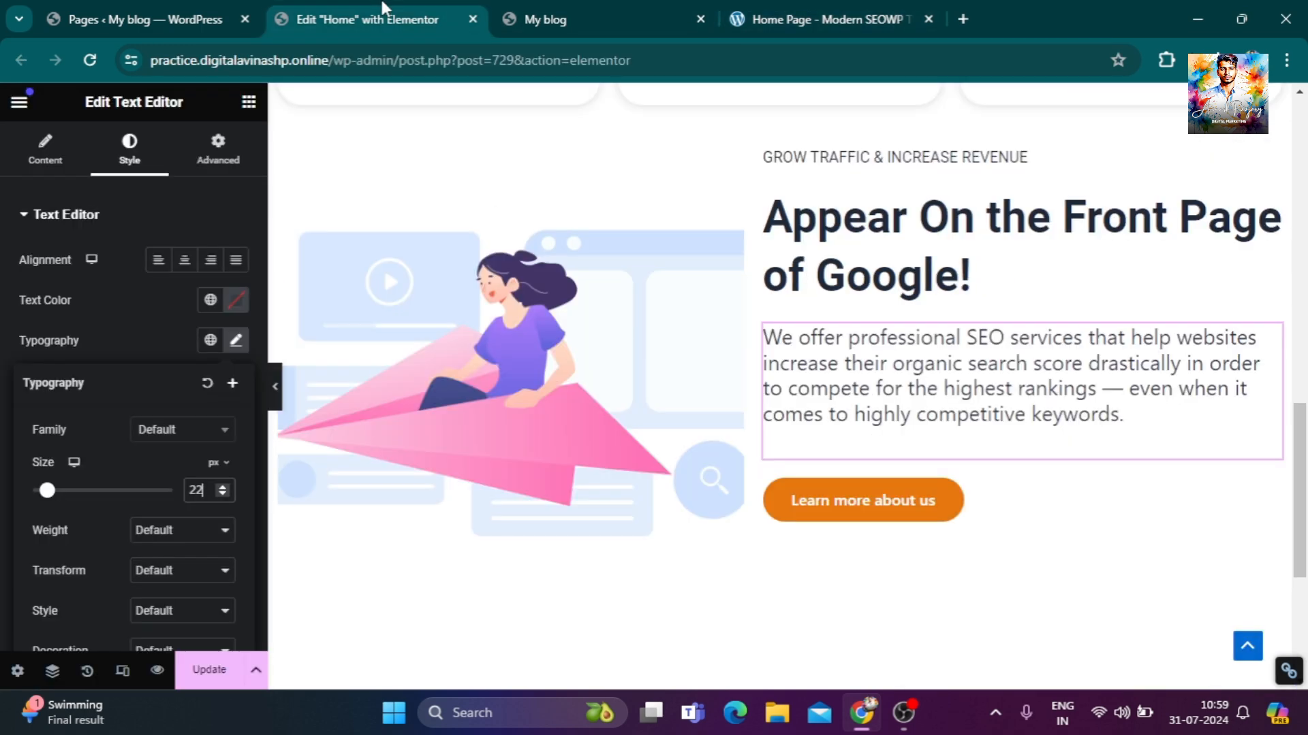
pyautogui.click(223, 492)
pyautogui.click(223, 492)
pyautogui.click(223, 492)
pyautogui.click(223, 492)
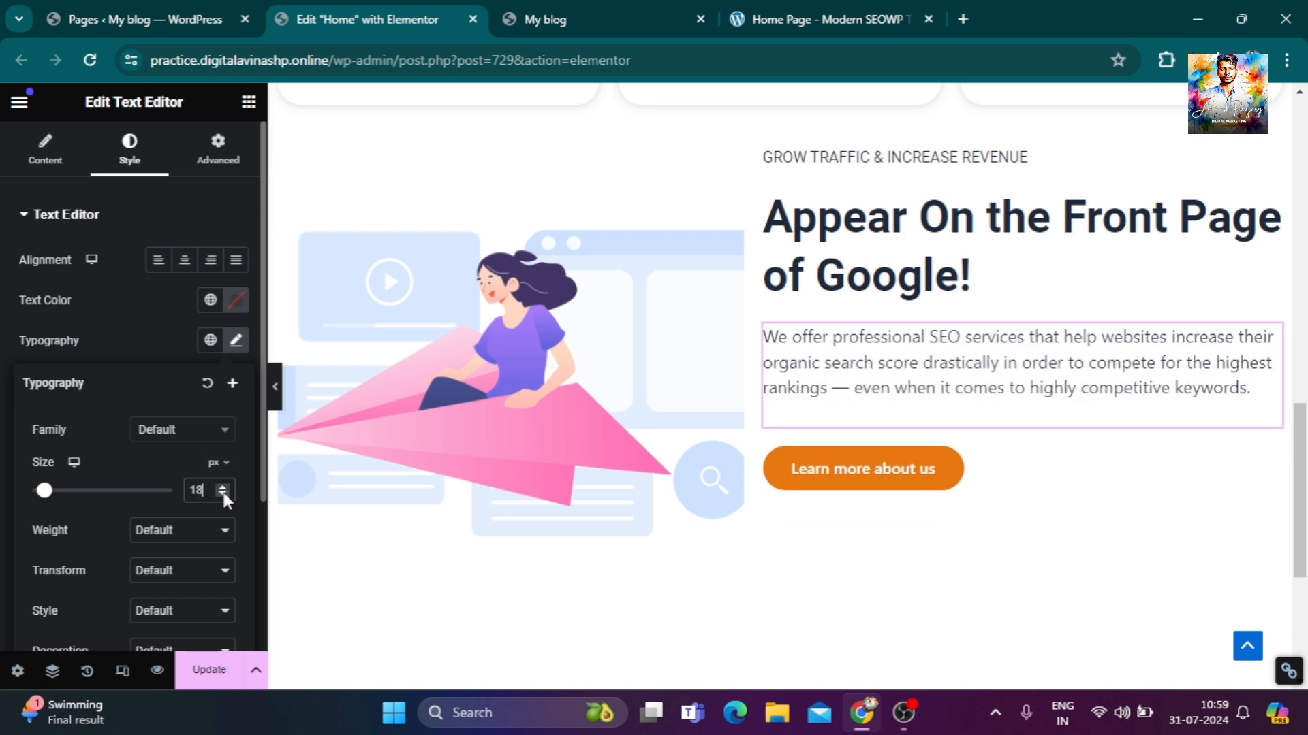
pyautogui.click(223, 492)
pyautogui.click(223, 492)
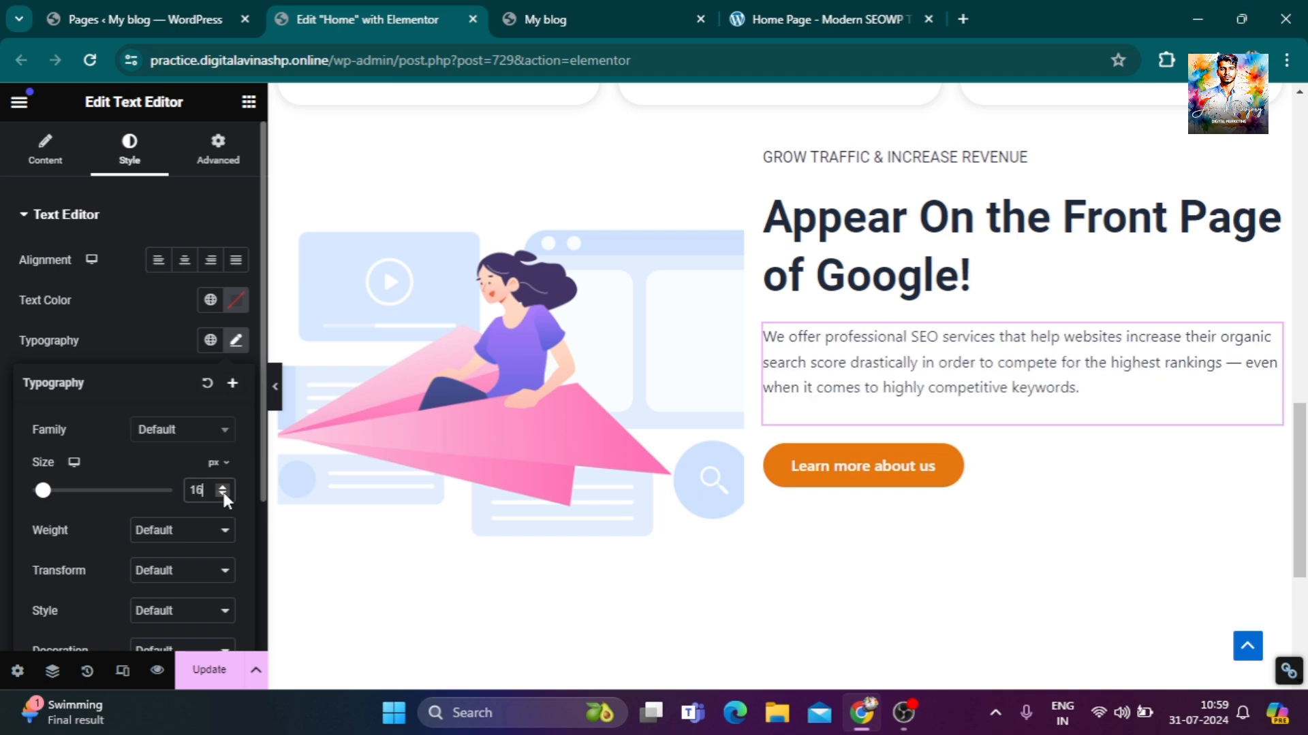
# Examine the reference section's fonts with the WhatFont extension and compare its layout with the rebuilt section, including at full width.
pyautogui.click(811, 20)
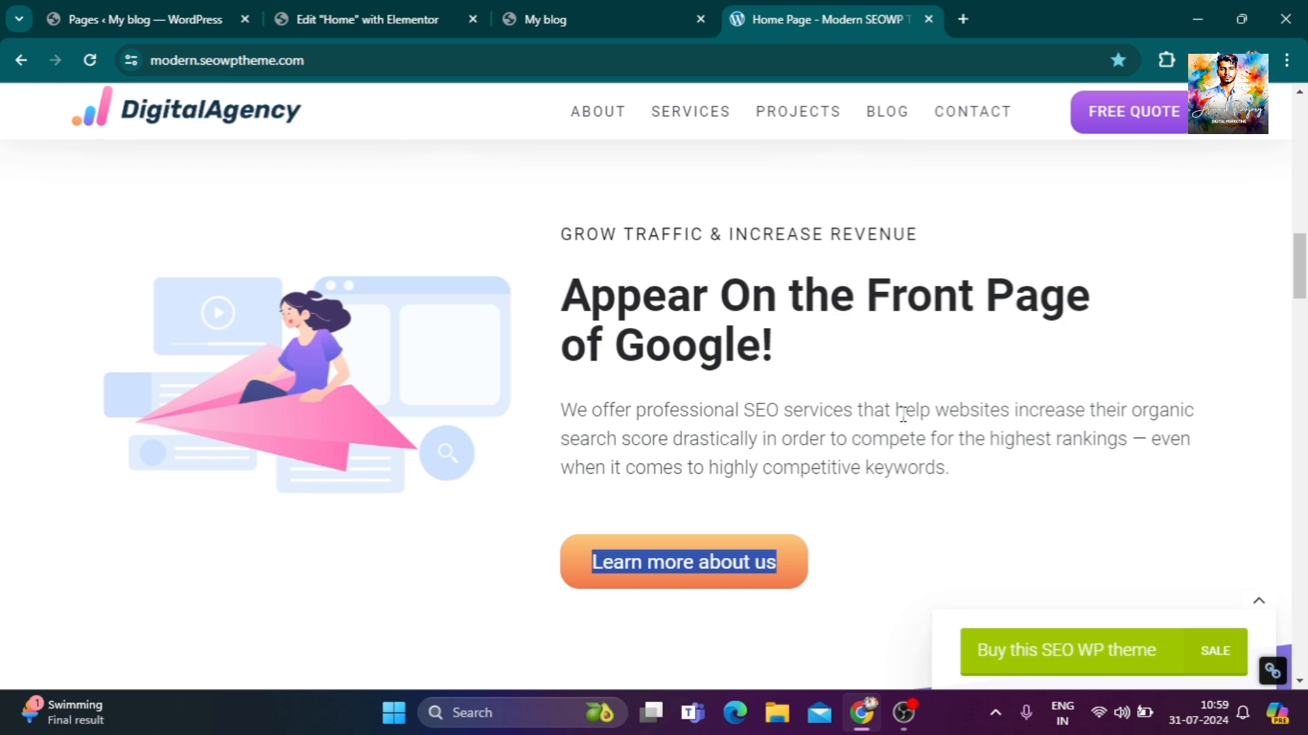
pyautogui.click(998, 509)
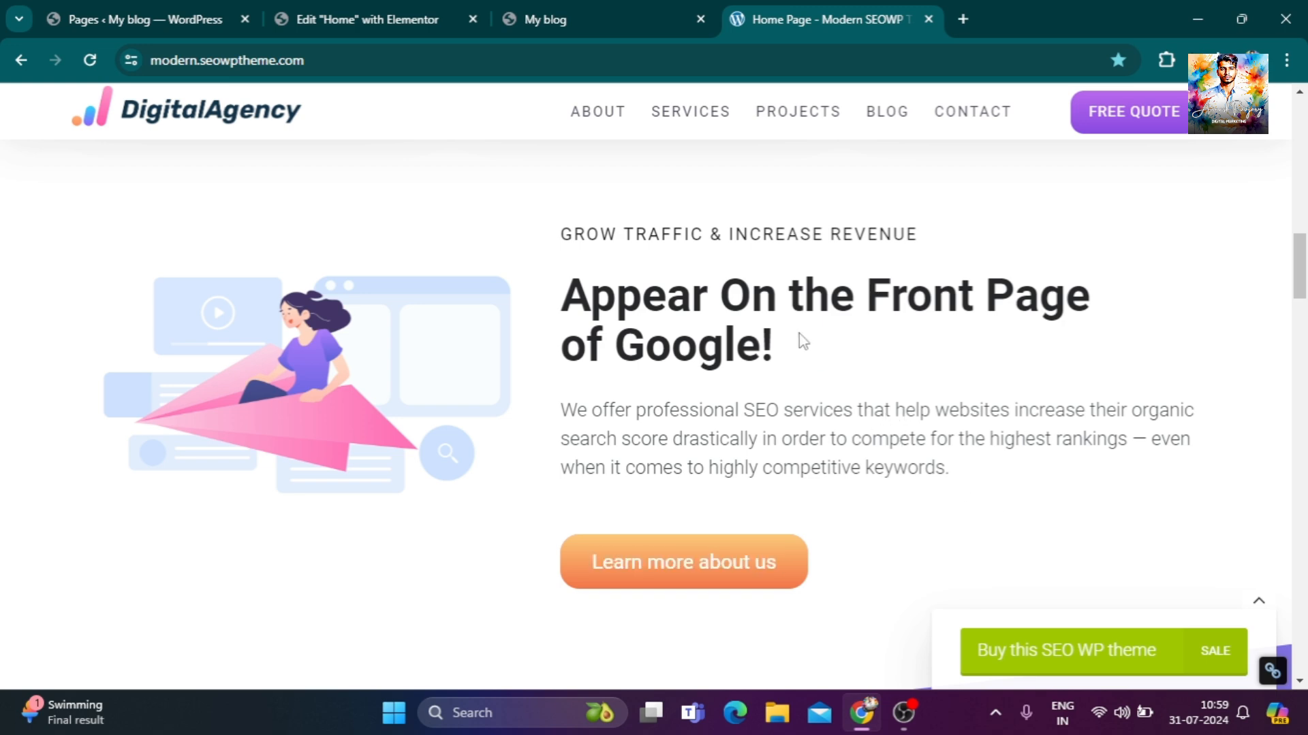
pyautogui.click(1166, 60)
pyautogui.scroll(-3, 980, 409)
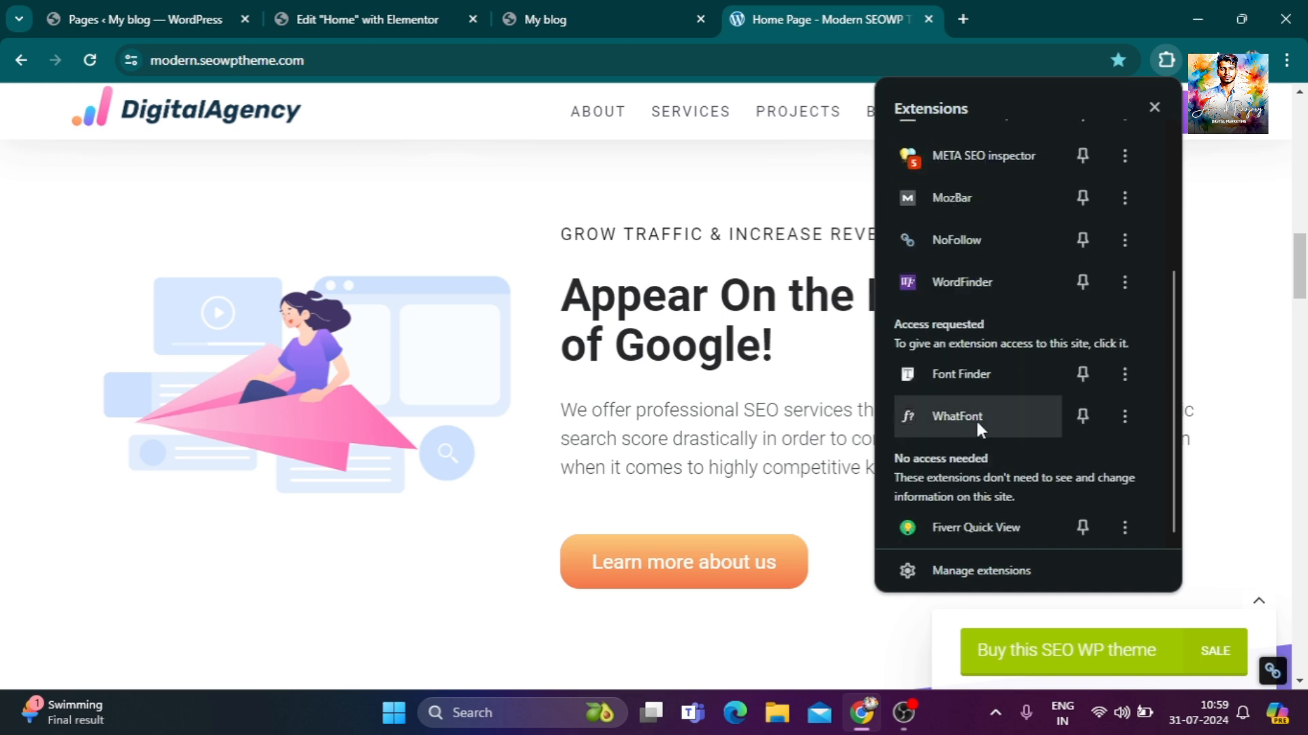
pyautogui.click(976, 419)
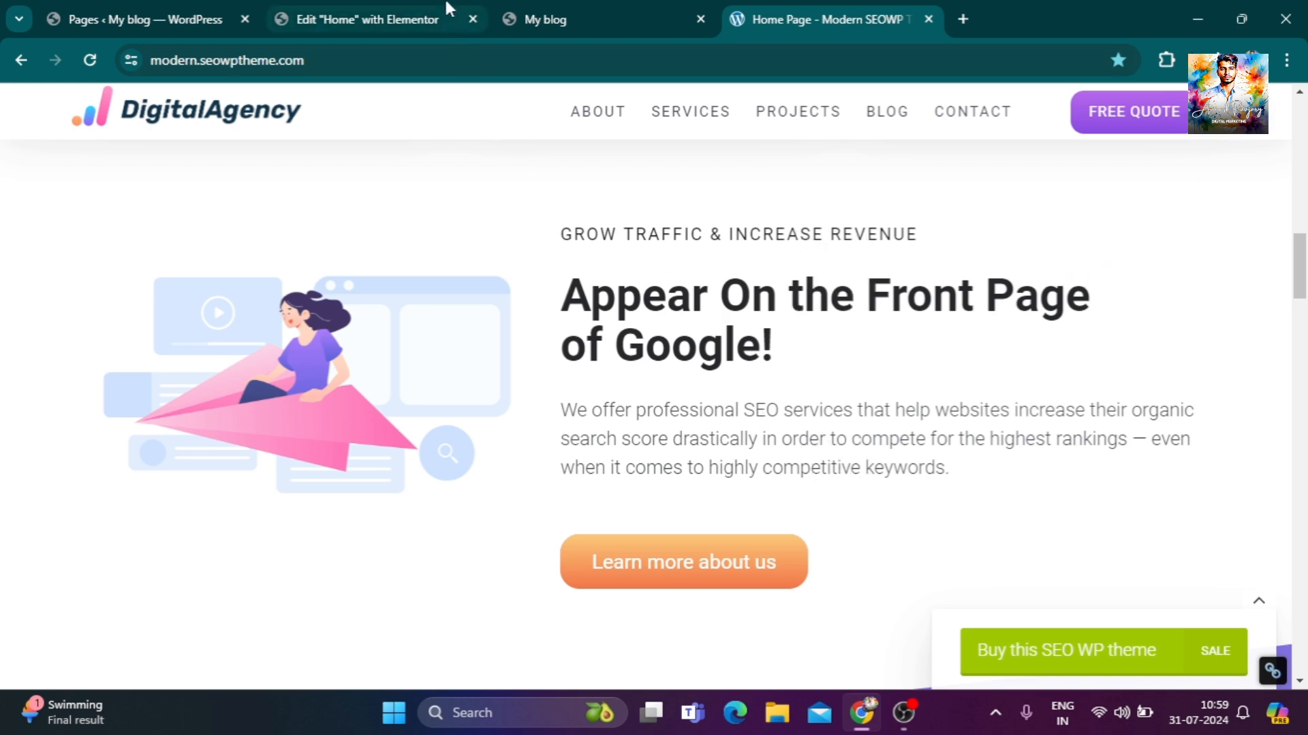
pyautogui.click(371, 19)
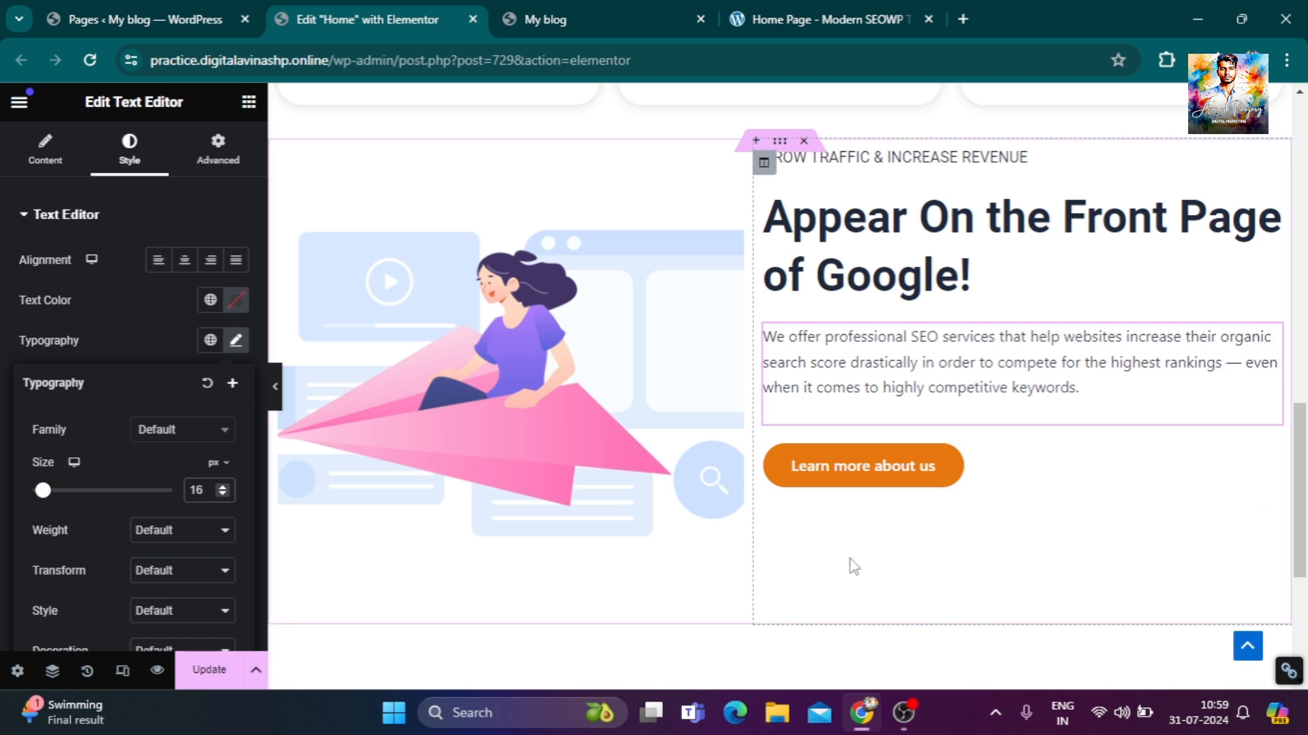
pyautogui.click(799, 14)
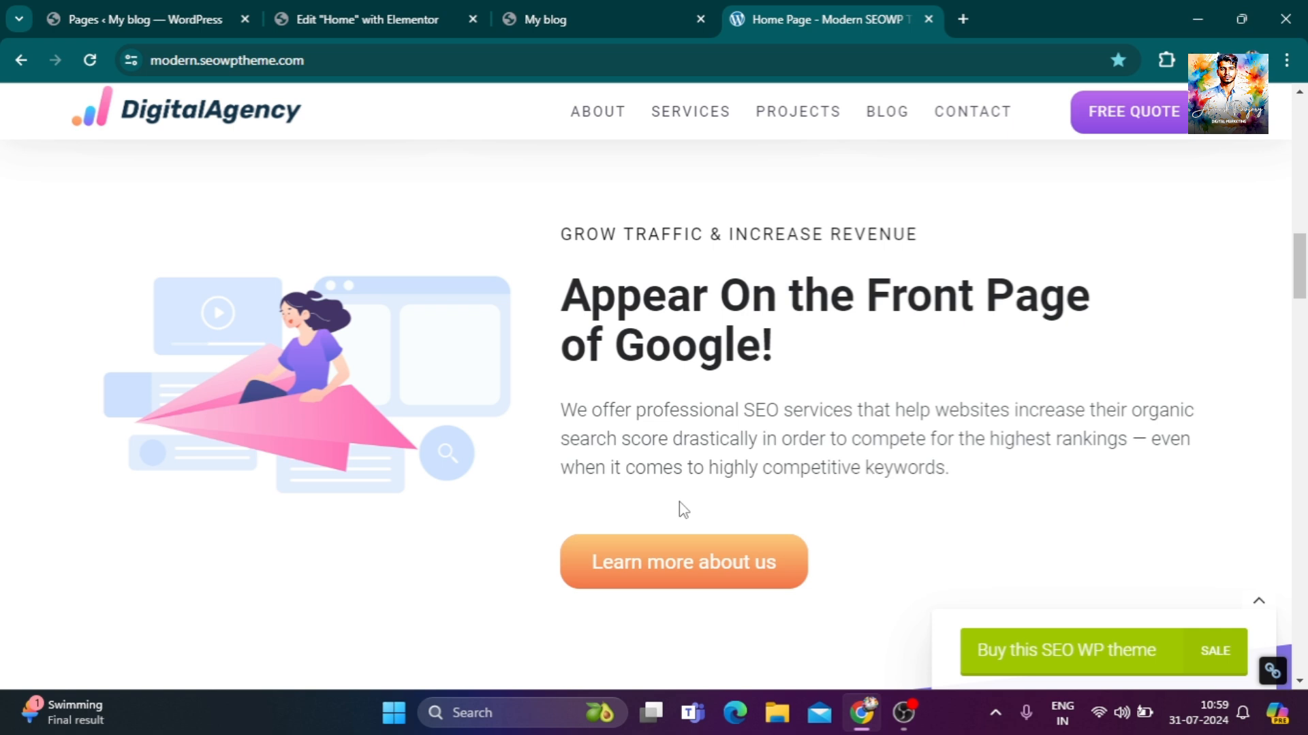
pyautogui.click(385, 15)
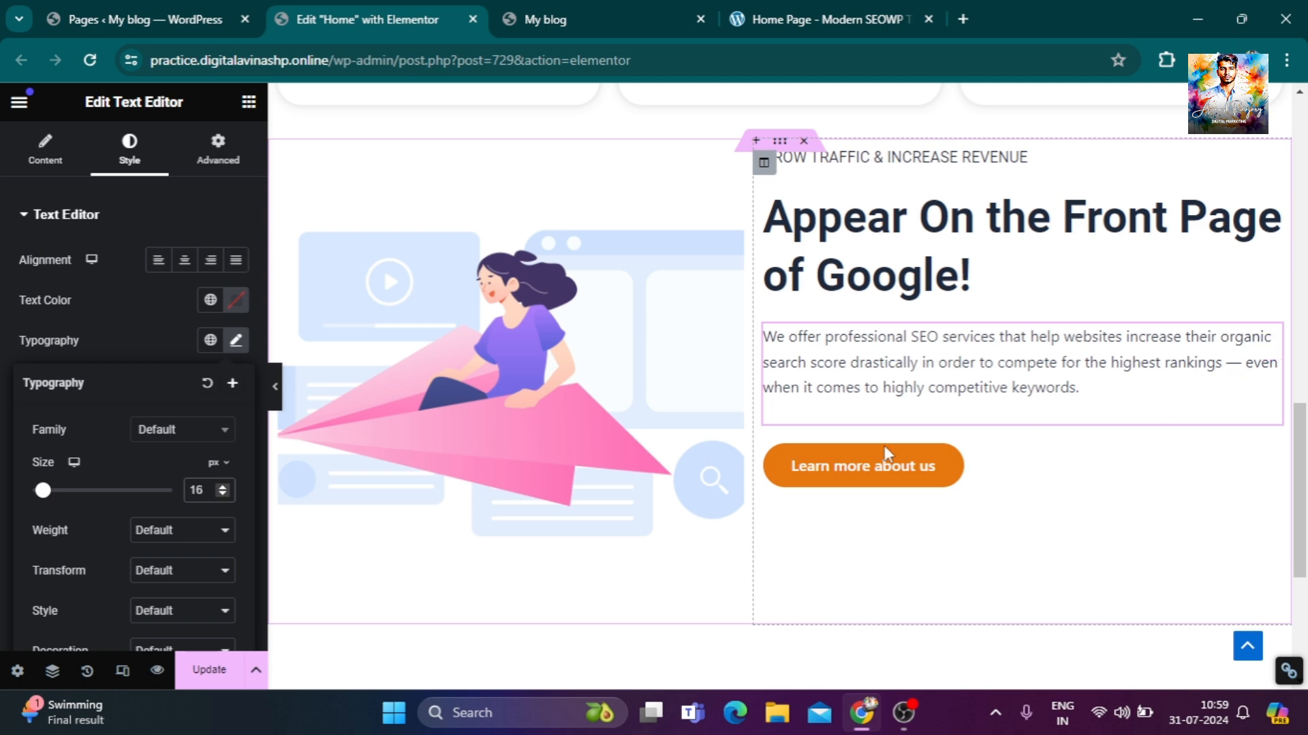
pyautogui.click(274, 395)
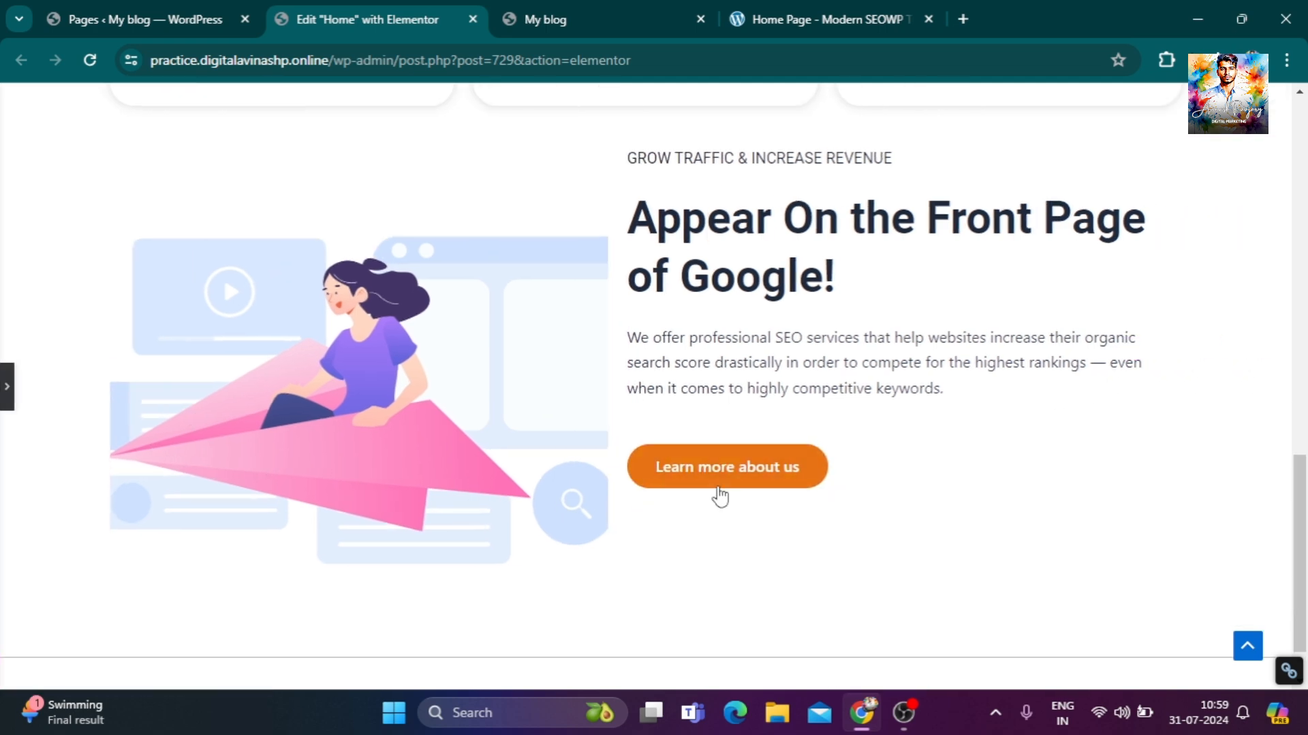
pyautogui.click(6, 389)
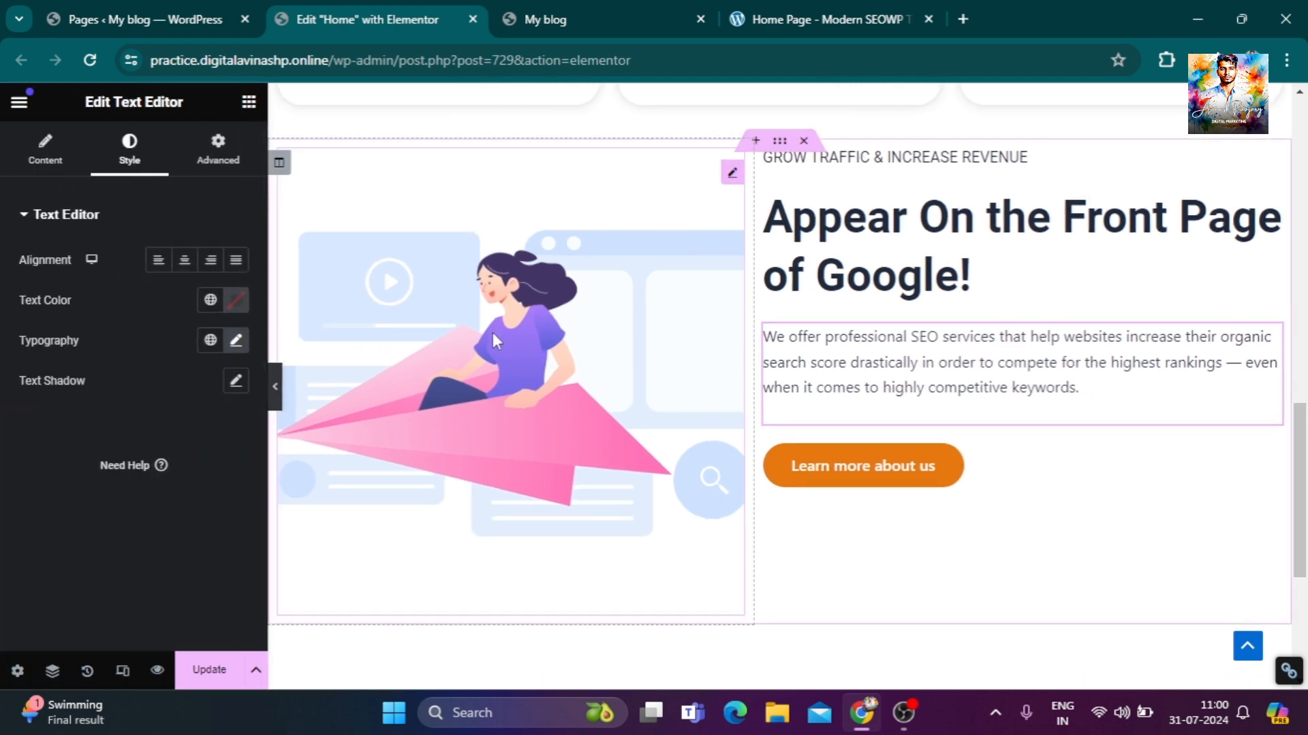
# Set the section image's resolution to Custom with a width of 200.
pyautogui.click(521, 403)
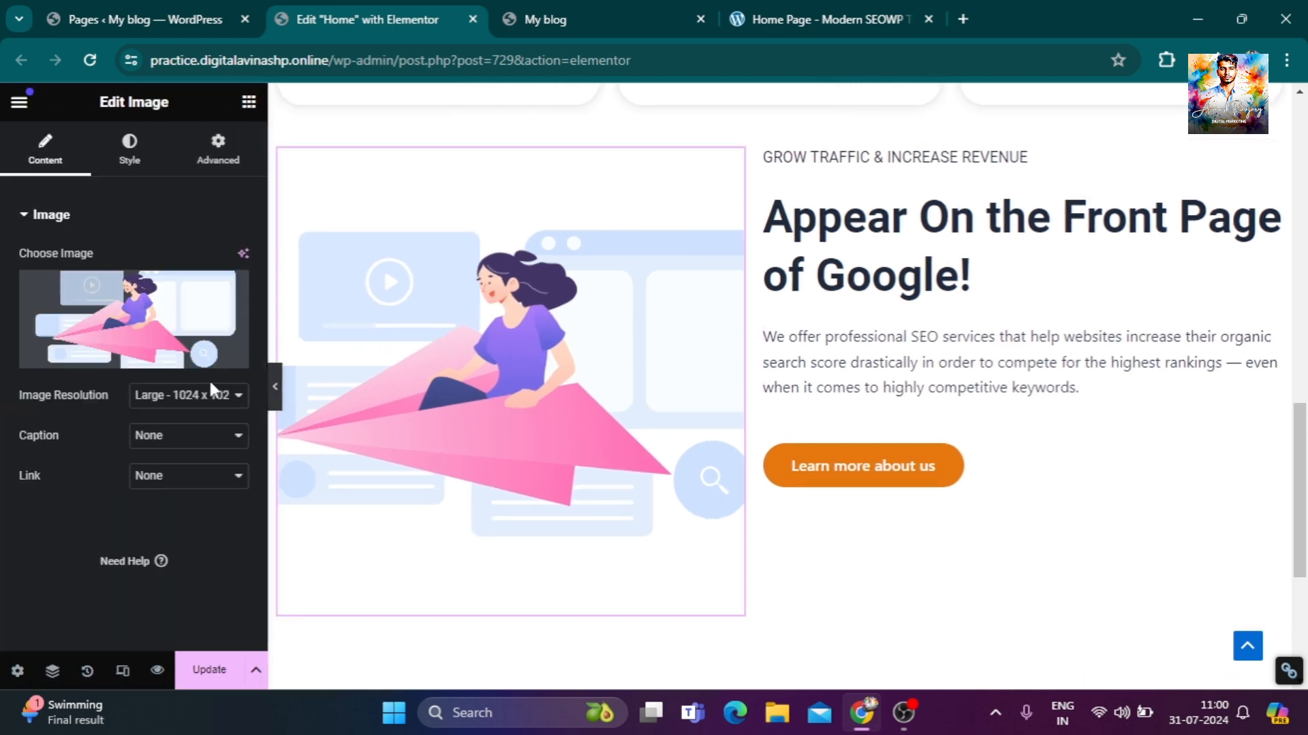
pyautogui.click(207, 407)
pyautogui.click(186, 512)
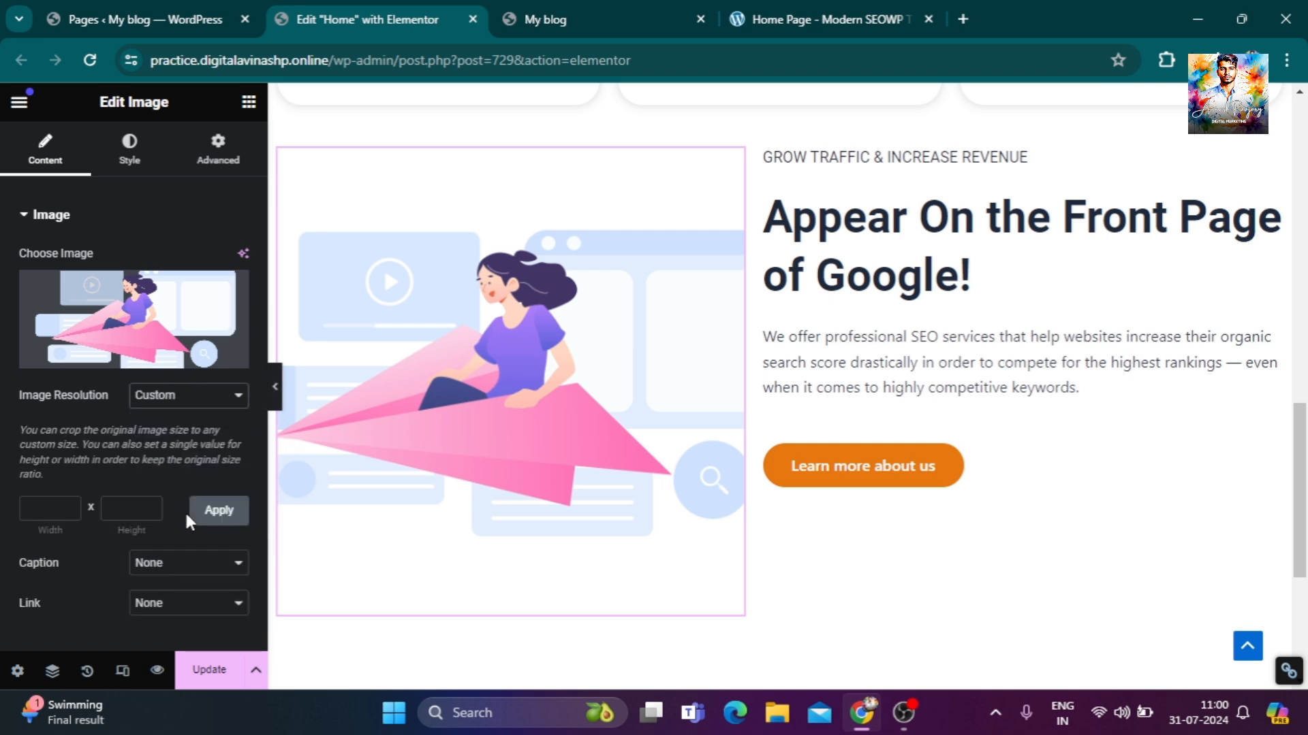
pyautogui.click(58, 506)
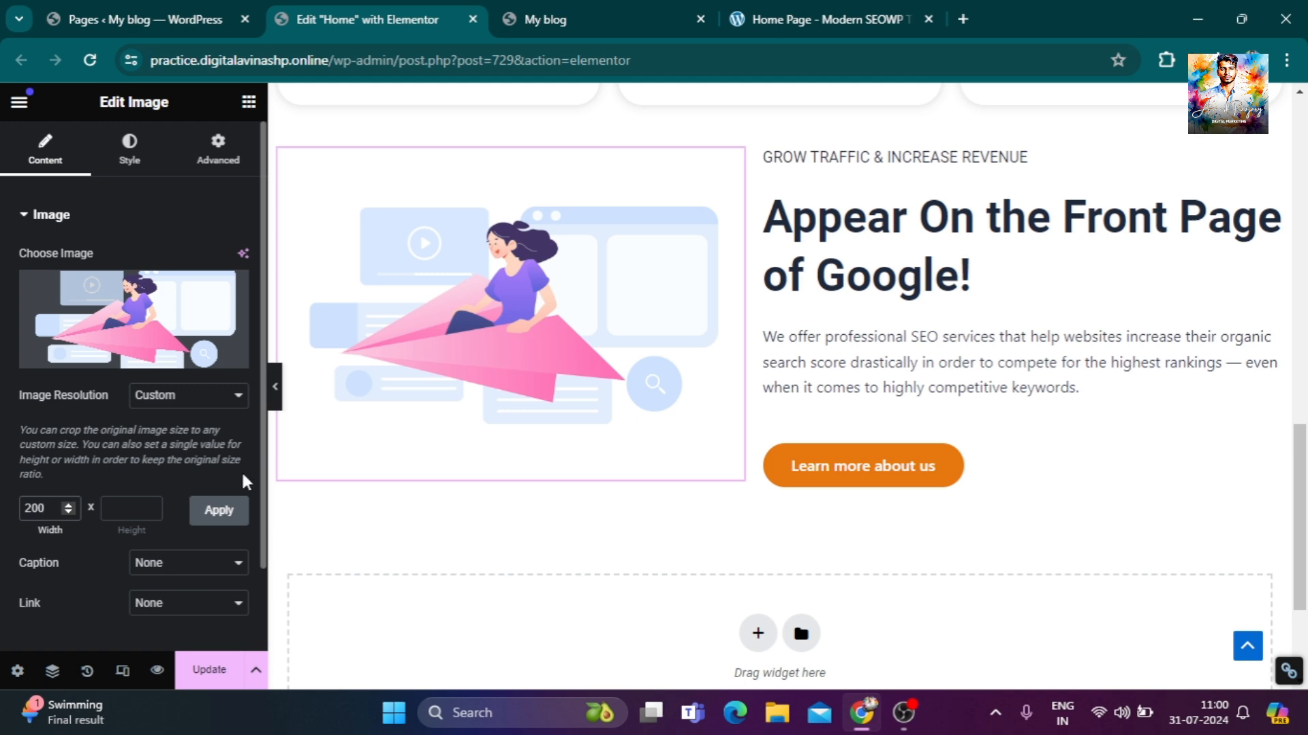
# Try custom widths of 200 and 300 and the Thumbnail resolution on the section image.
pyautogui.click(224, 512)
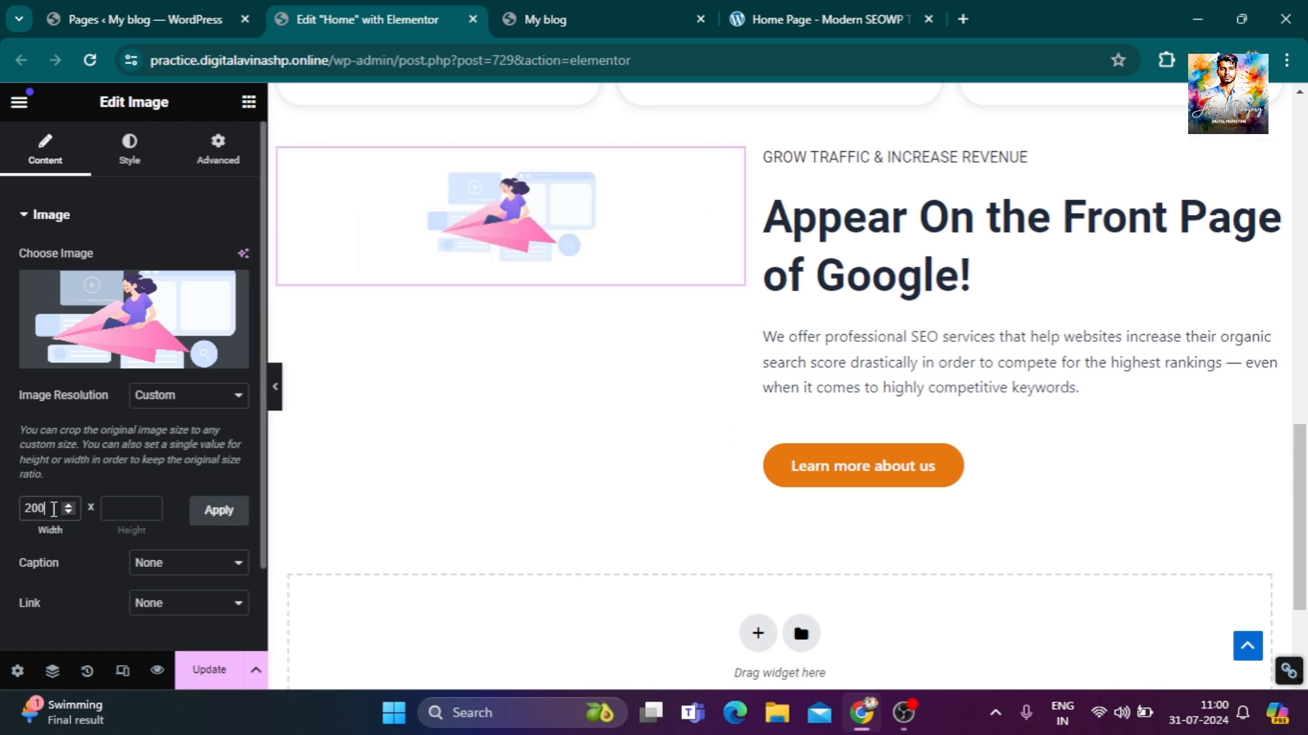
pyautogui.moveTo(54, 509); pyautogui.dragTo(14, 518)
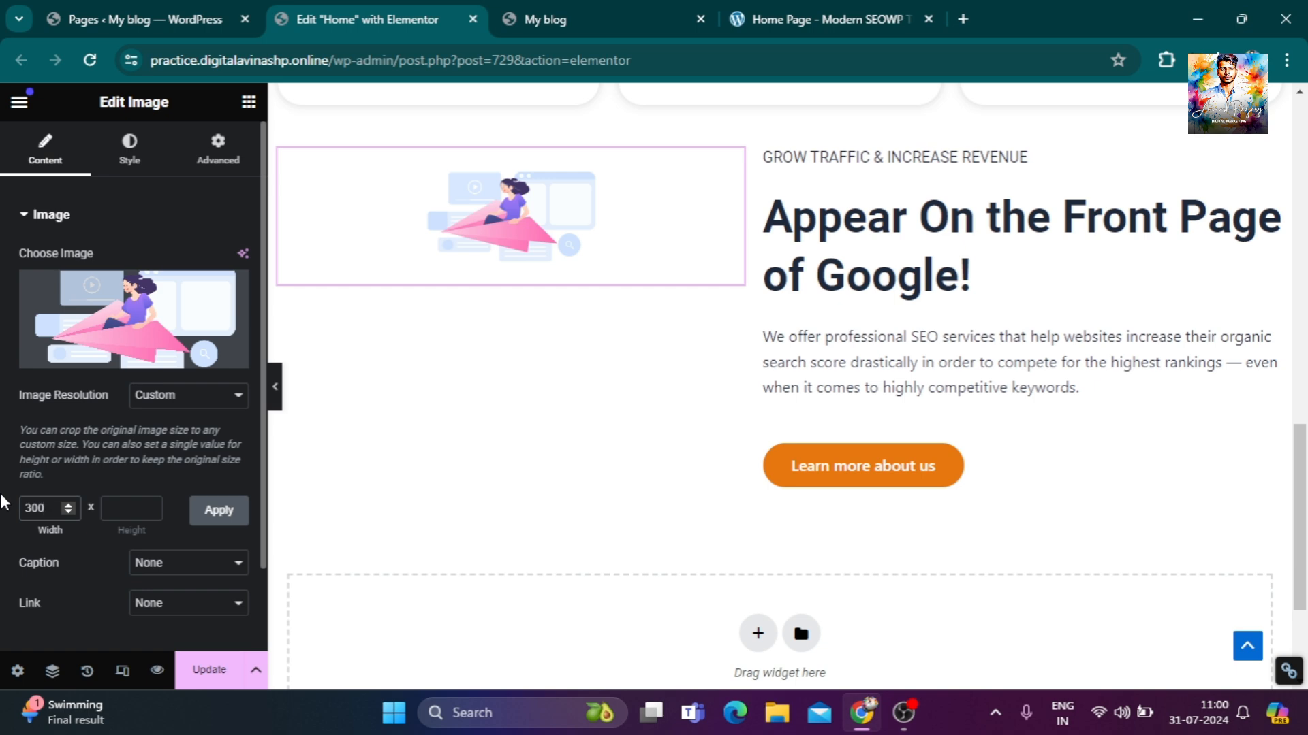
pyautogui.click(218, 512)
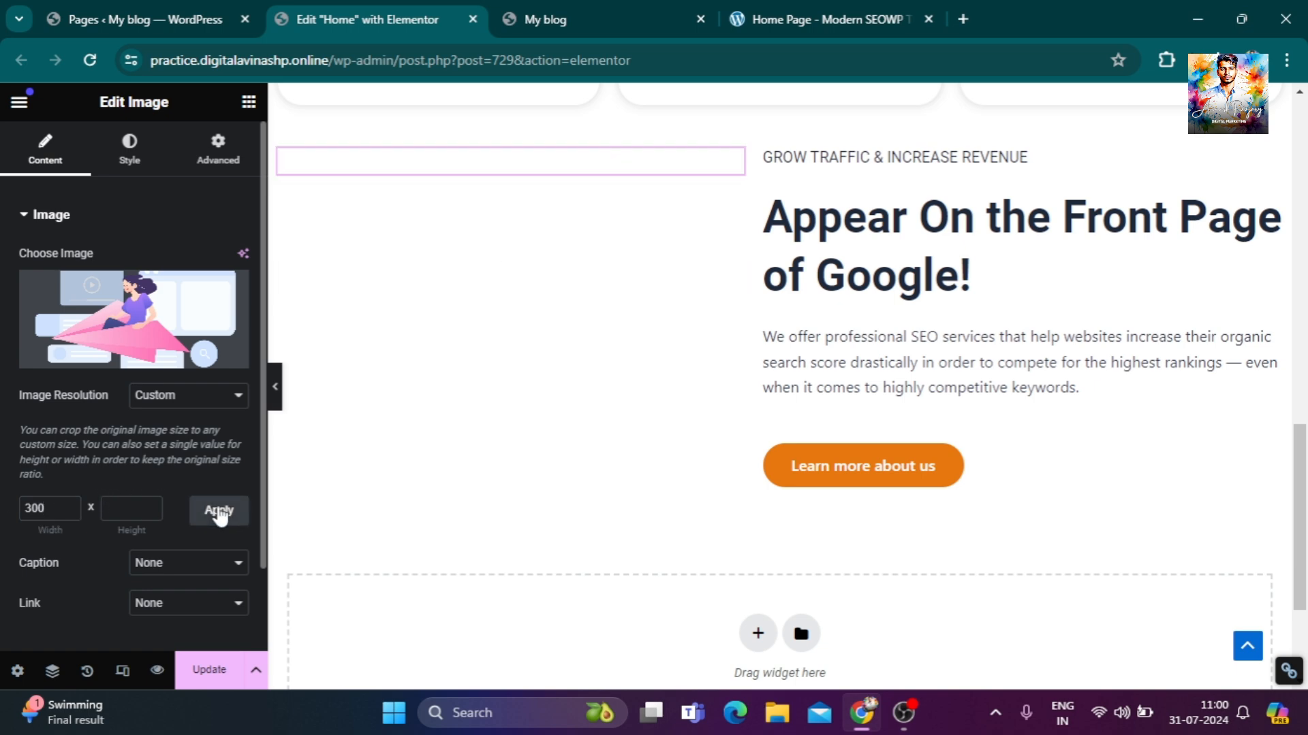
pyautogui.moveTo(51, 509); pyautogui.dragTo(10, 521)
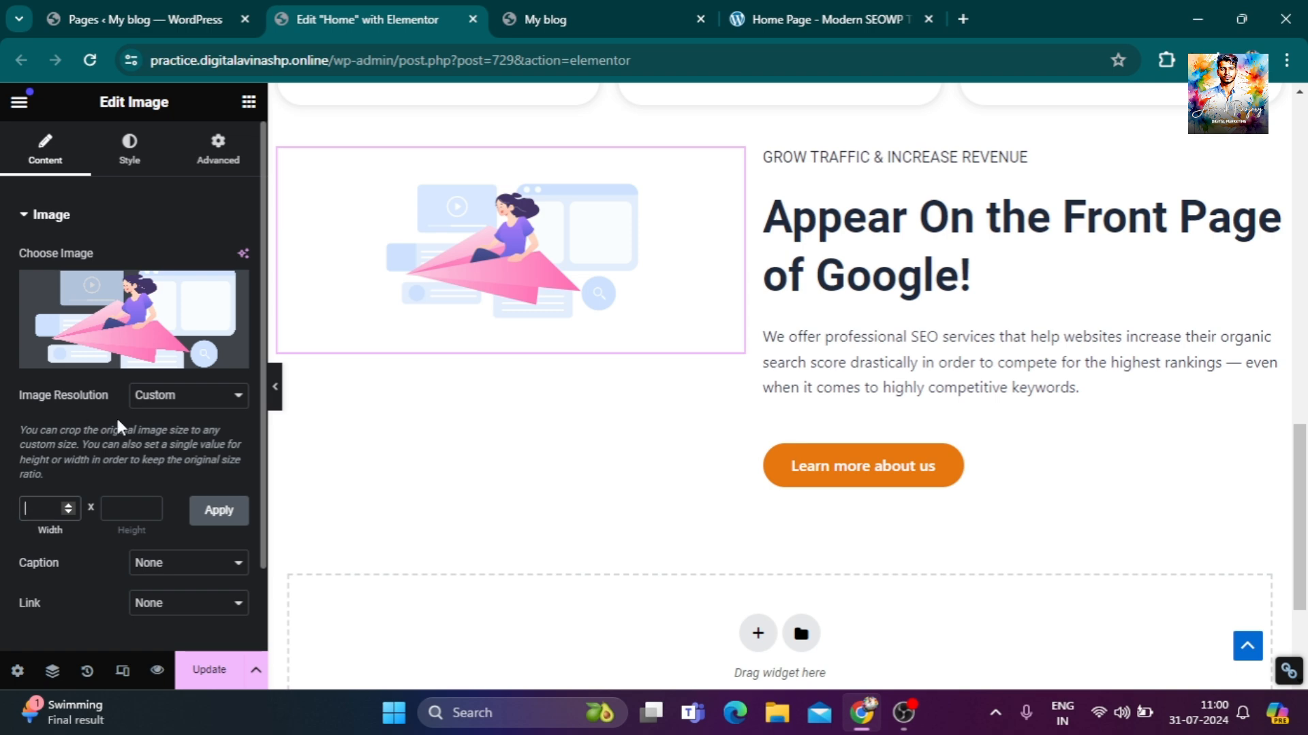
pyautogui.click(185, 396)
pyautogui.click(185, 414)
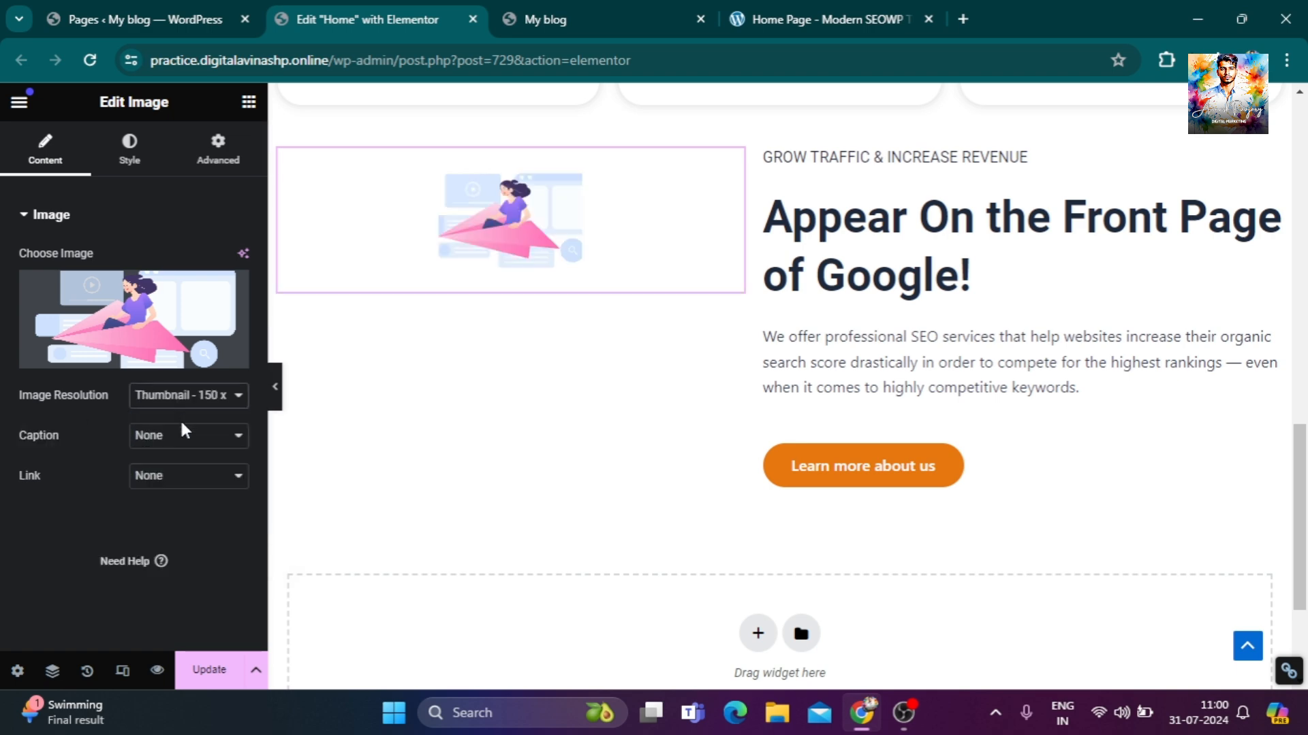
# Set the section image's resolution to Full and narrow its column to widen the text column, following the reference page.
pyautogui.click(184, 396)
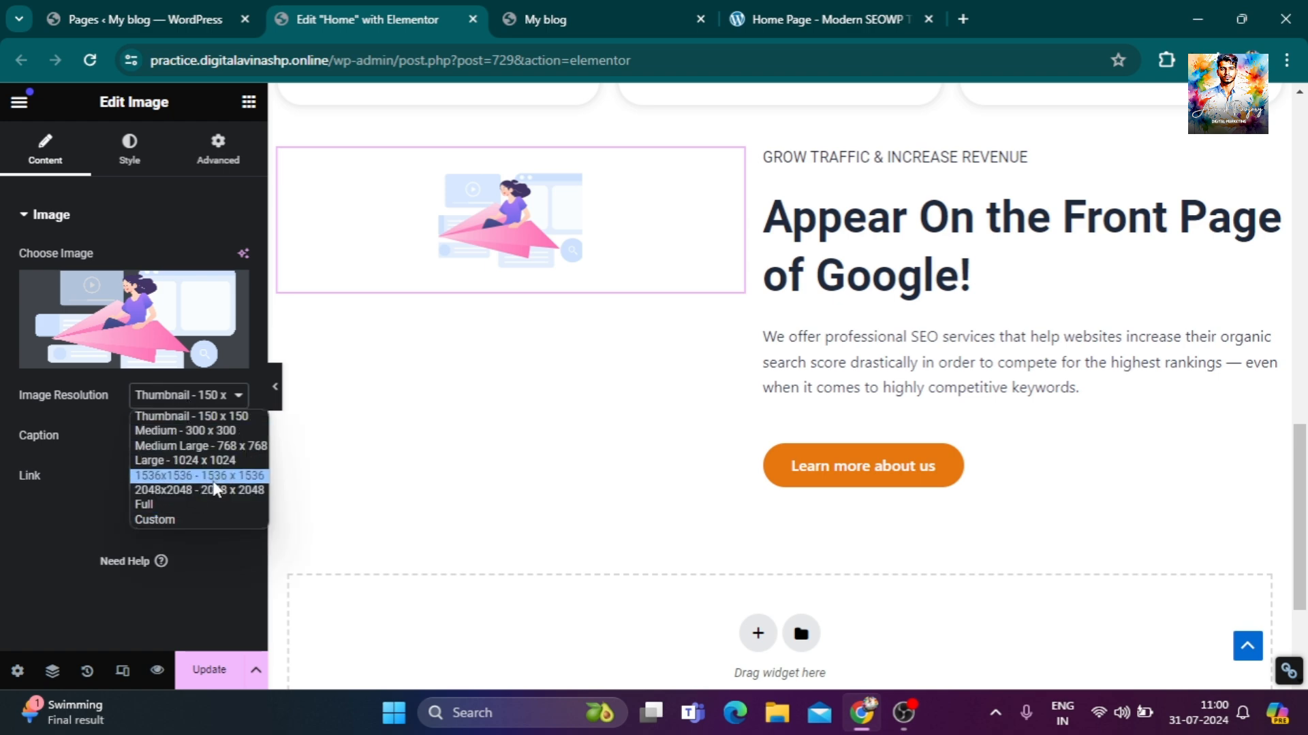
pyautogui.click(197, 504)
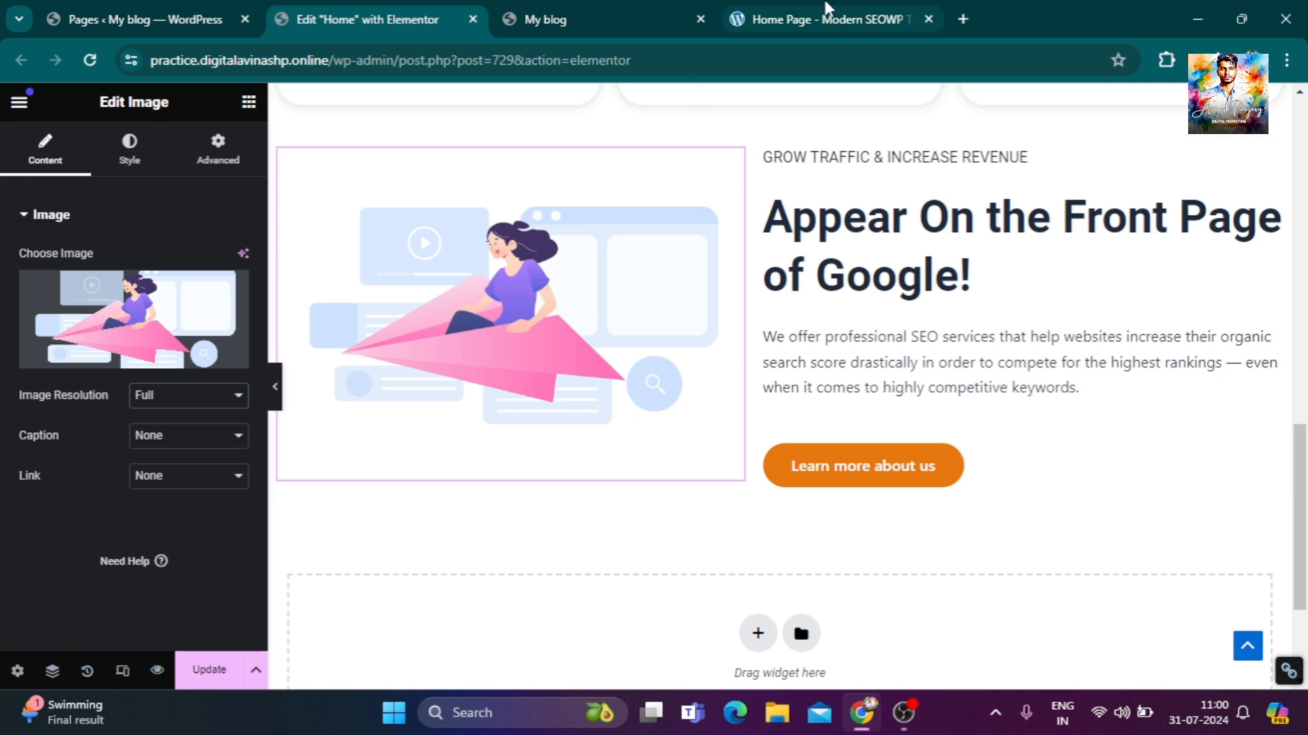
pyautogui.click(826, 9)
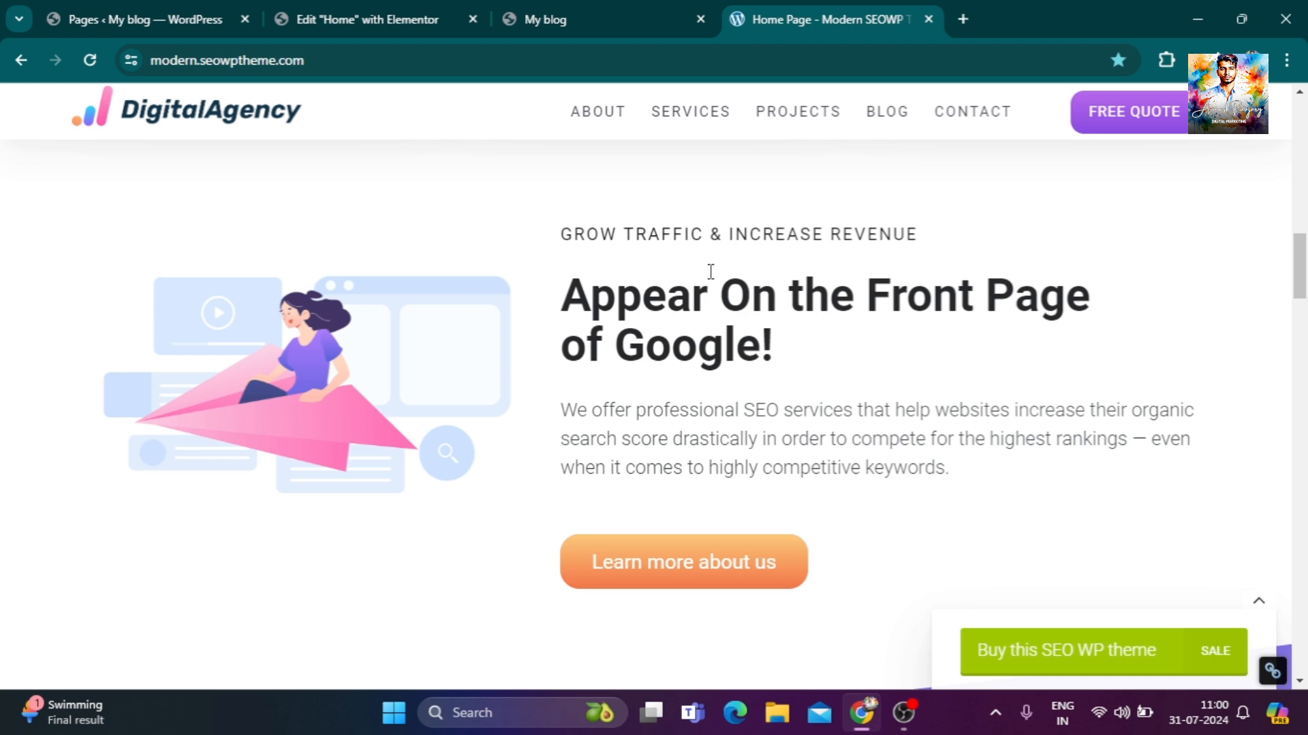
pyautogui.click(423, 21)
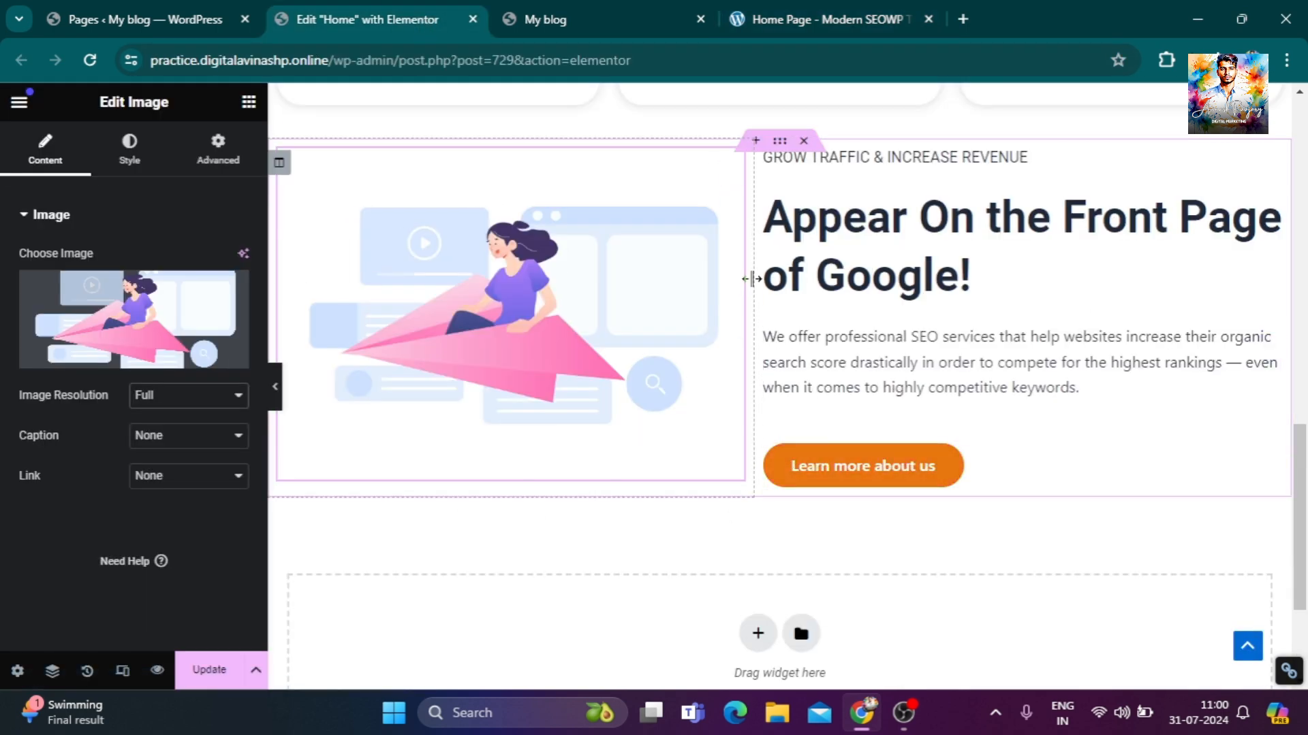
pyautogui.moveTo(752, 278); pyautogui.dragTo(679, 282)
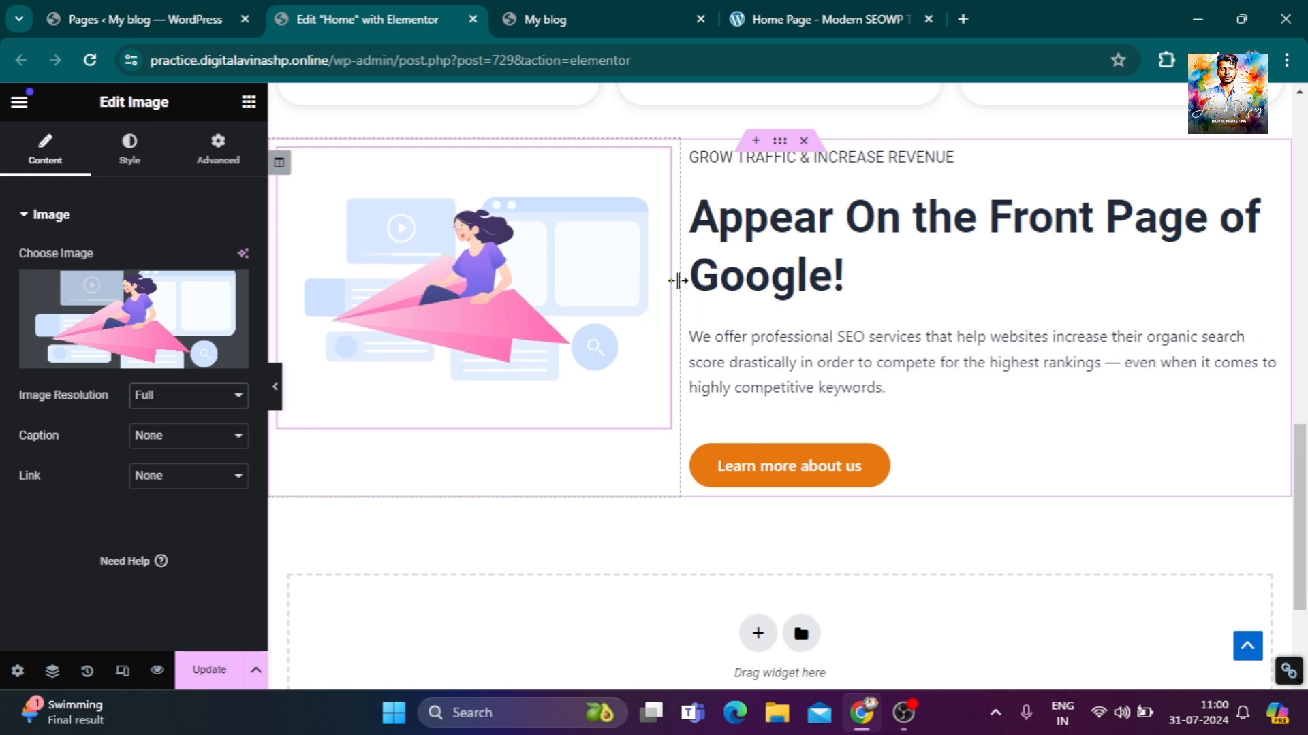
# Set the font size of the paragraph below the heading to 18 px, comparing the paragraph and button with the reference page.
pyautogui.click(988, 403)
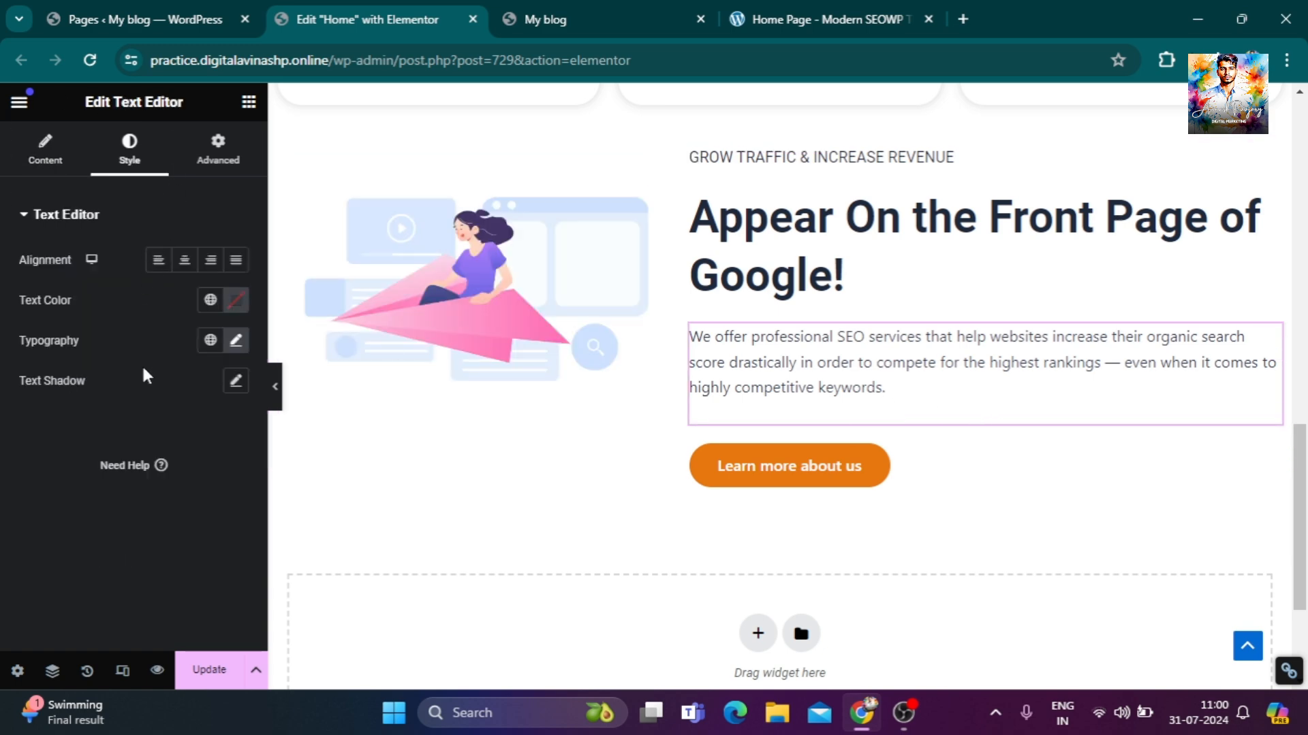
pyautogui.click(235, 341)
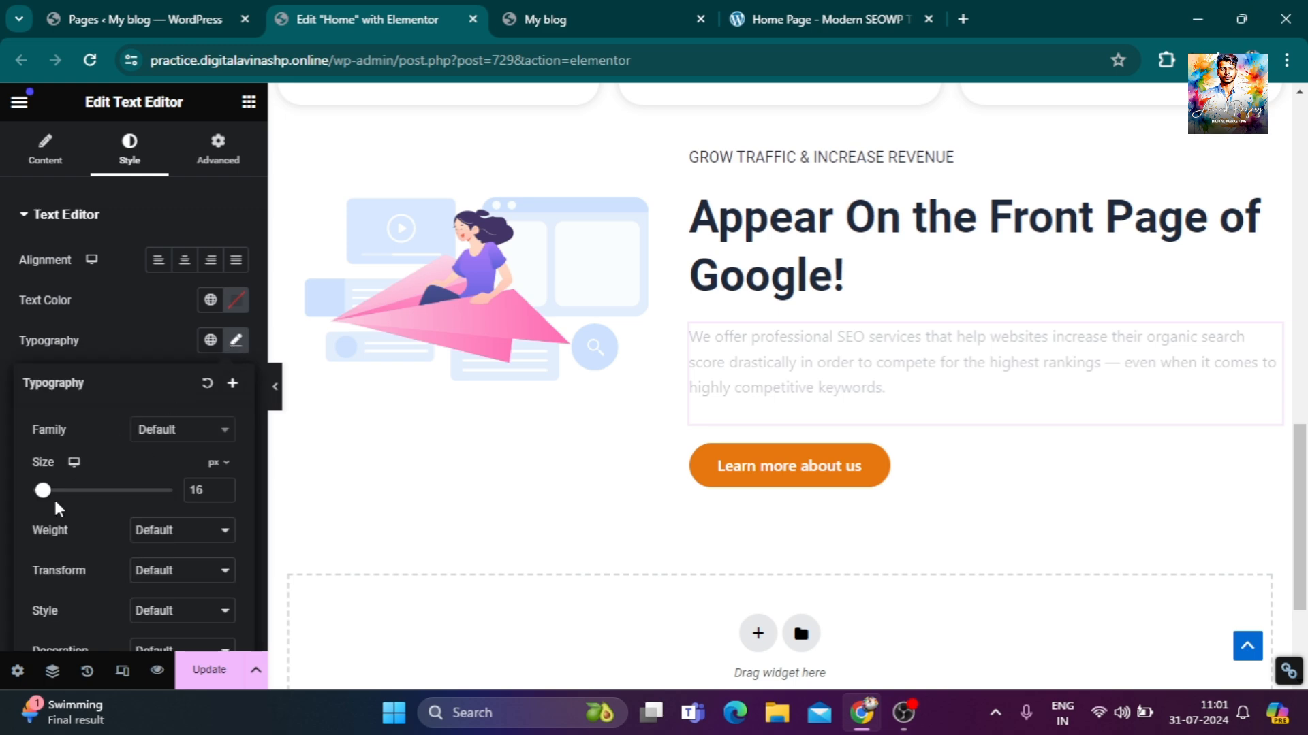
pyautogui.click(224, 488)
pyautogui.click(224, 489)
pyautogui.click(223, 488)
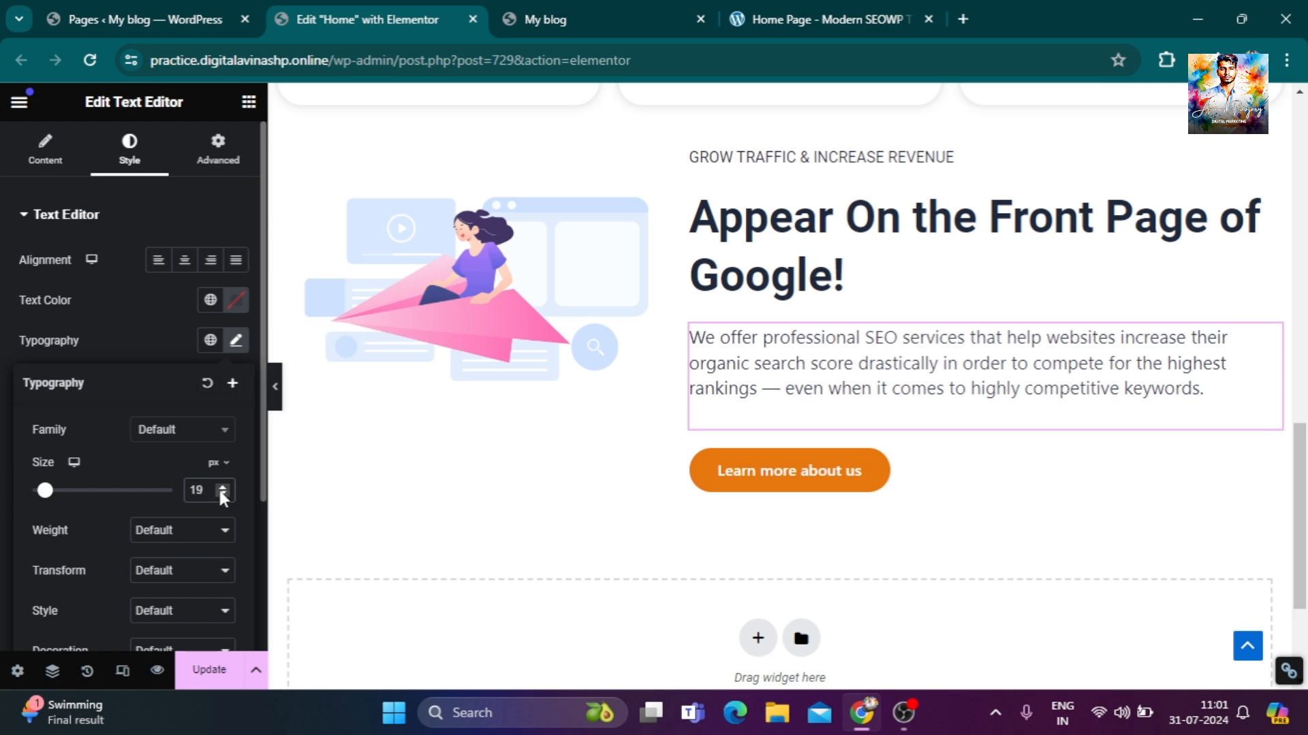
pyautogui.click(223, 495)
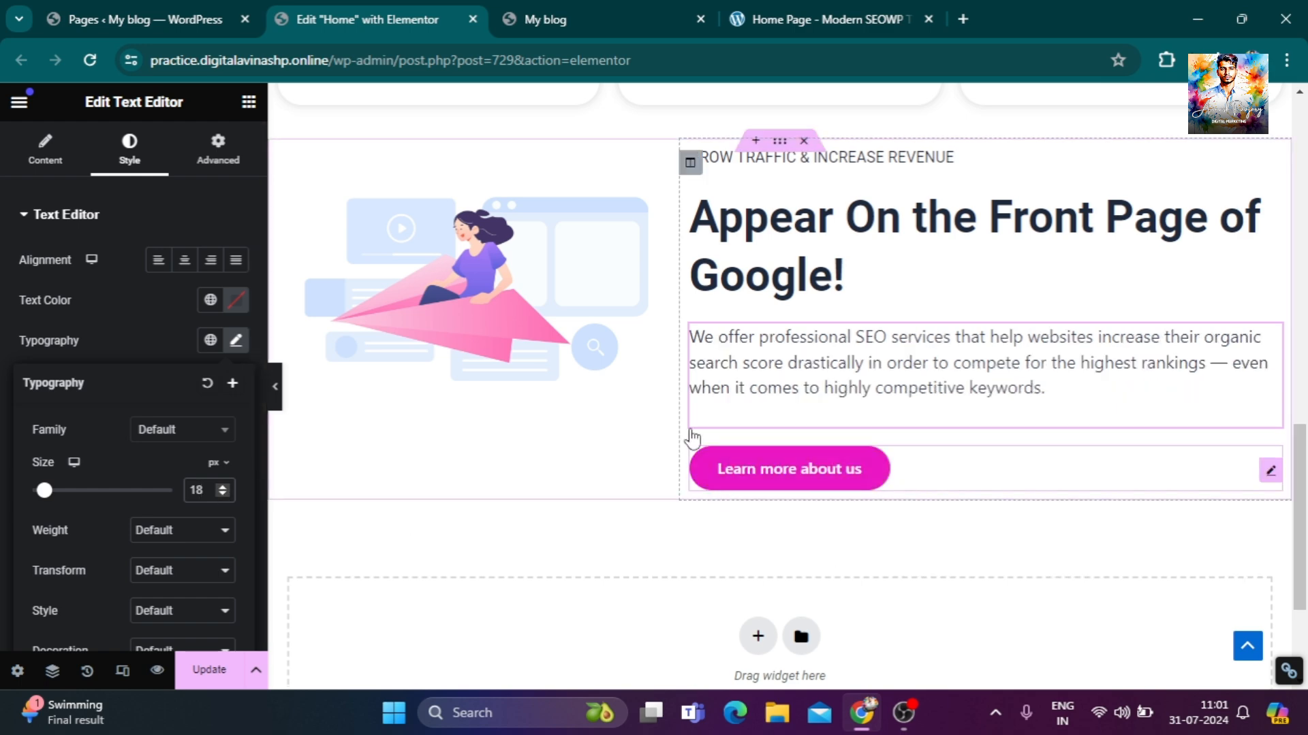
pyautogui.click(797, 15)
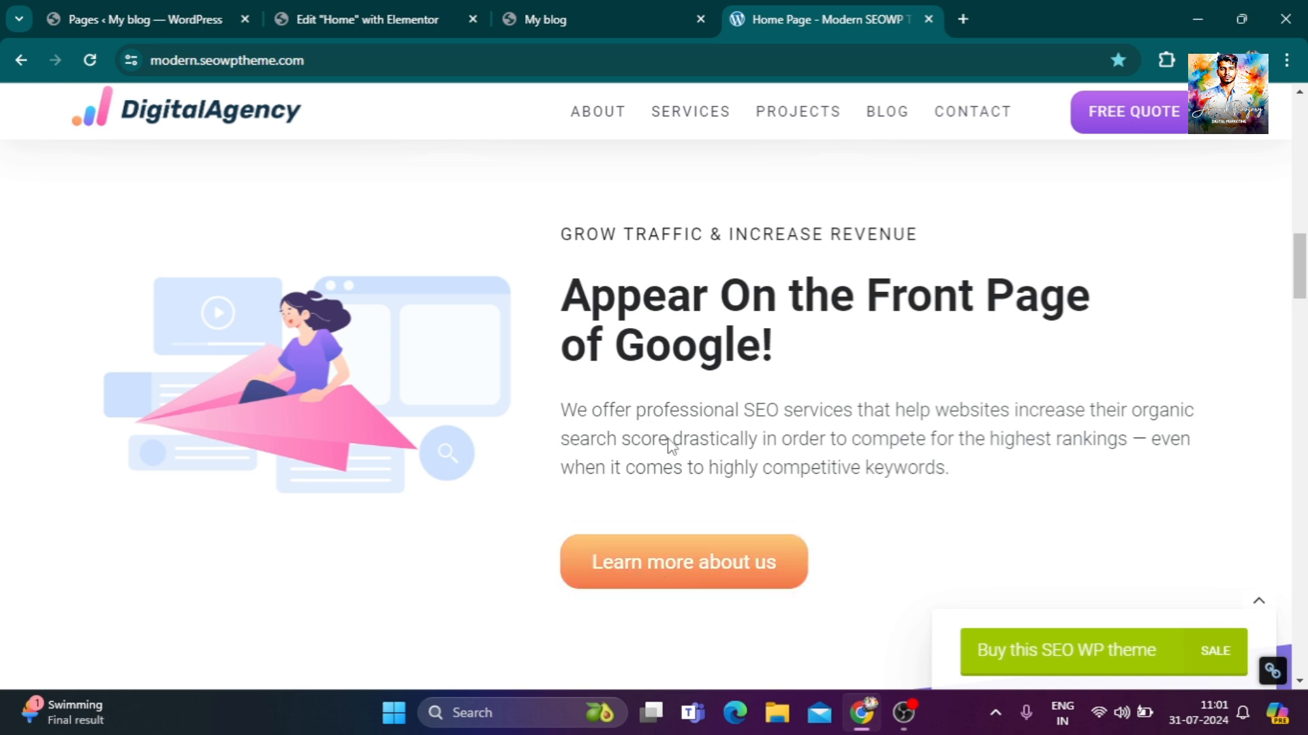
pyautogui.click(399, 15)
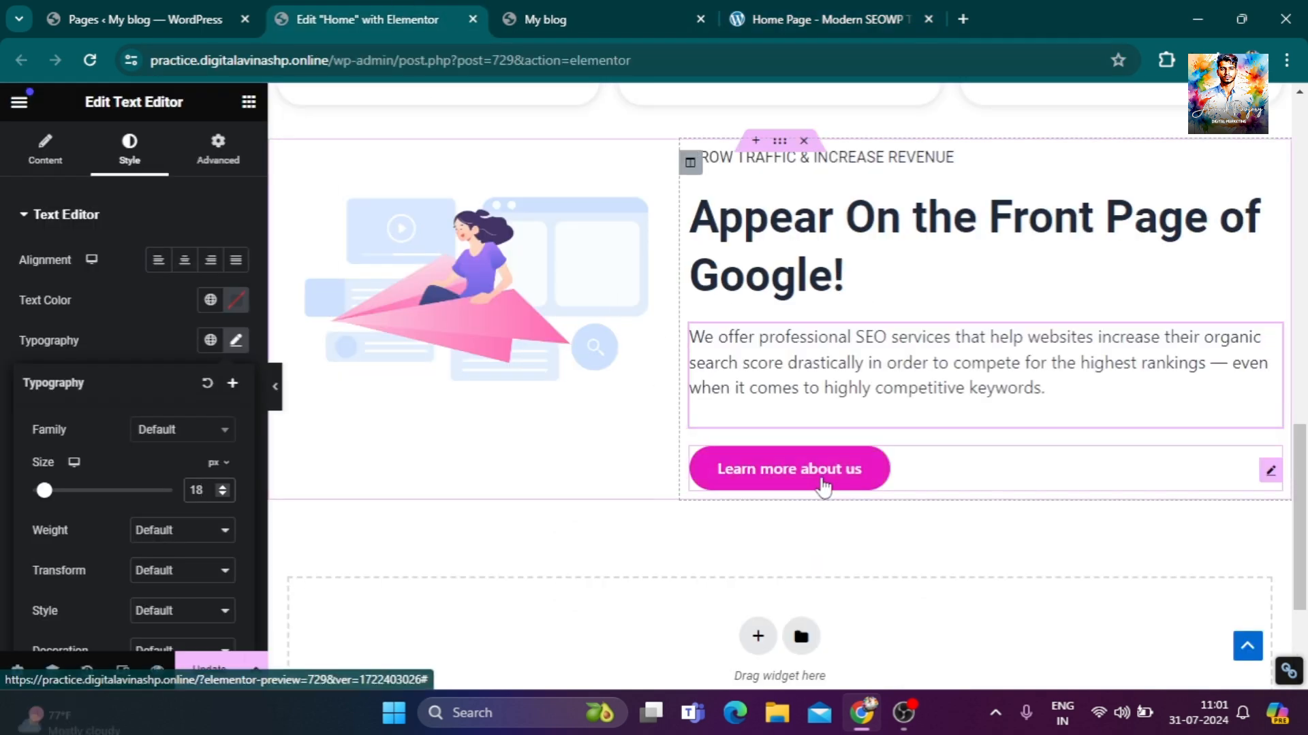
pyautogui.click(870, 18)
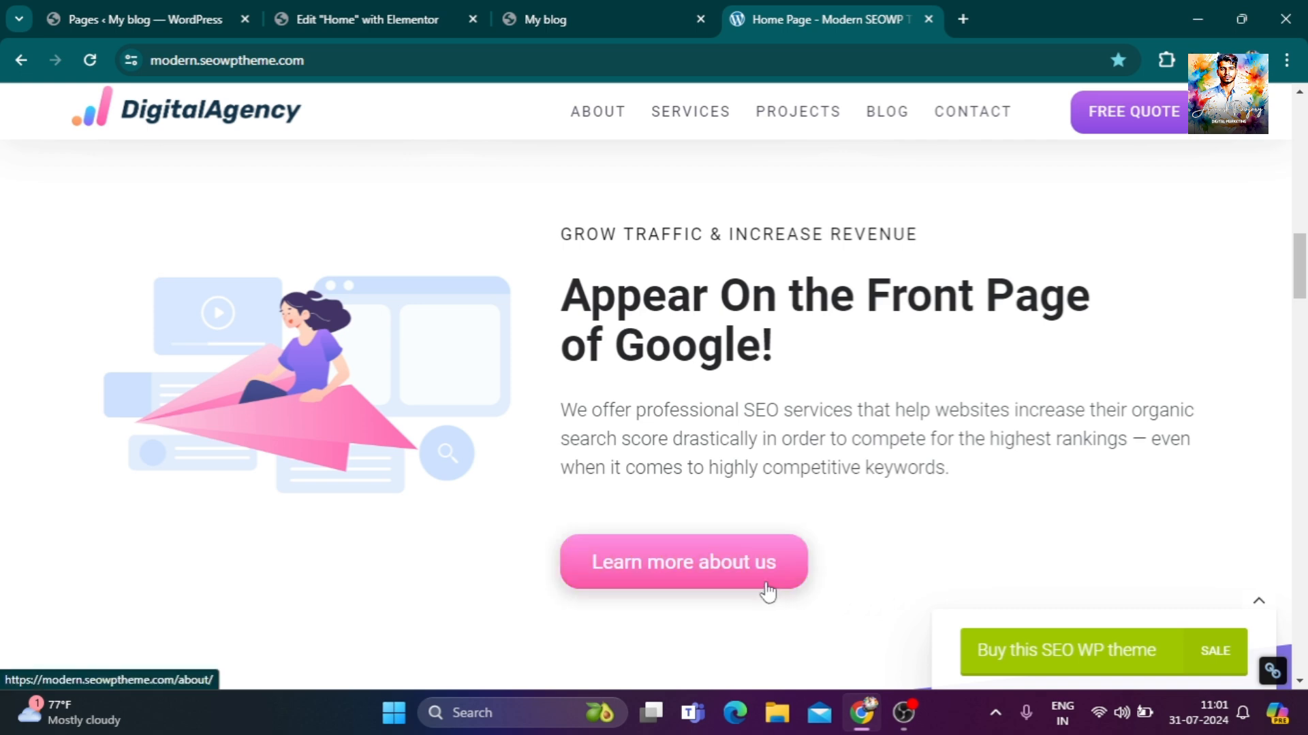
pyautogui.click(409, 17)
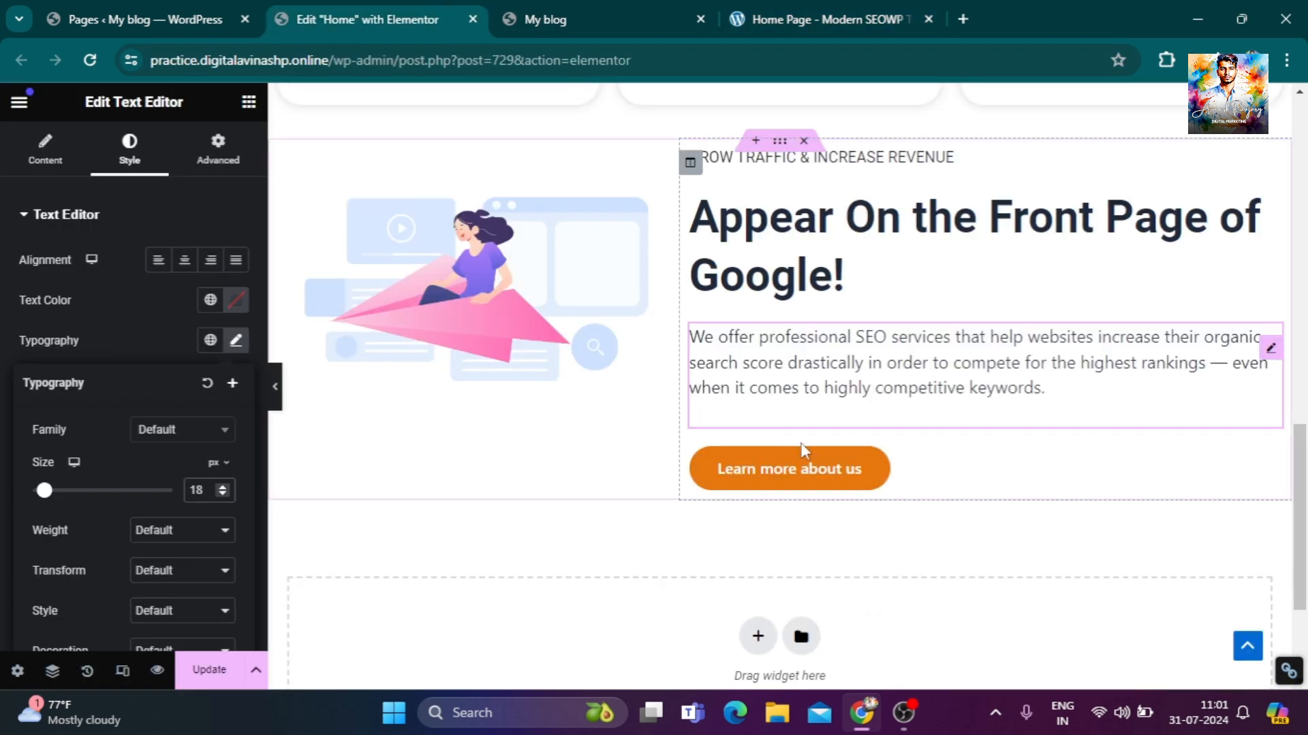
pyautogui.click(793, 19)
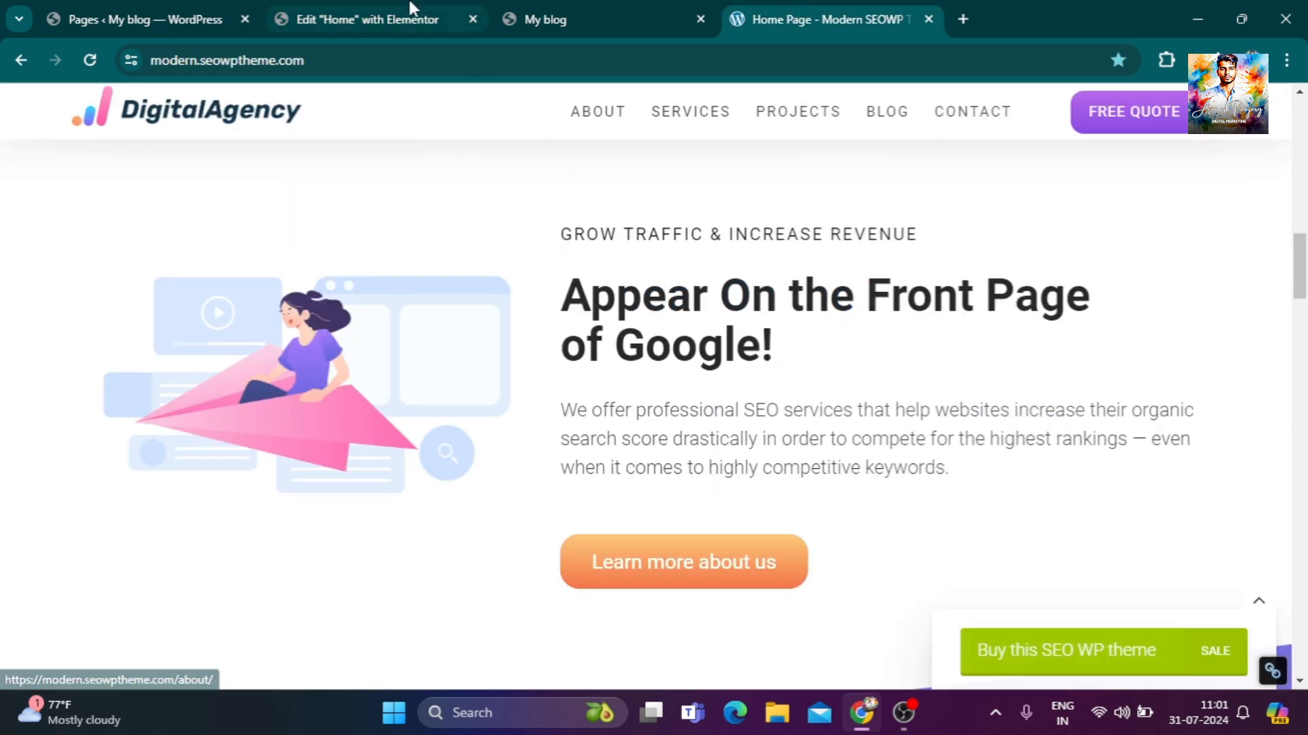
pyautogui.click(389, 10)
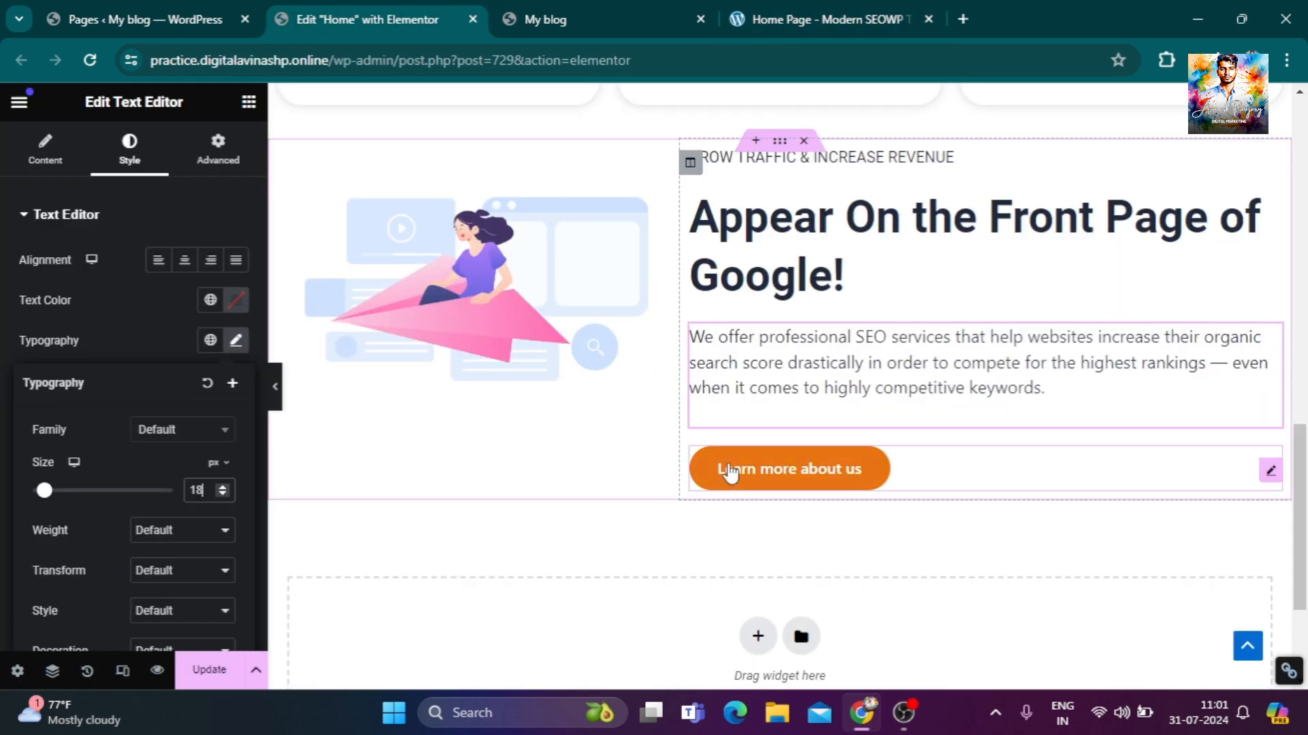
# Update the page and compare the published home page with the reference page's spacing above the section.
pyautogui.click(227, 671)
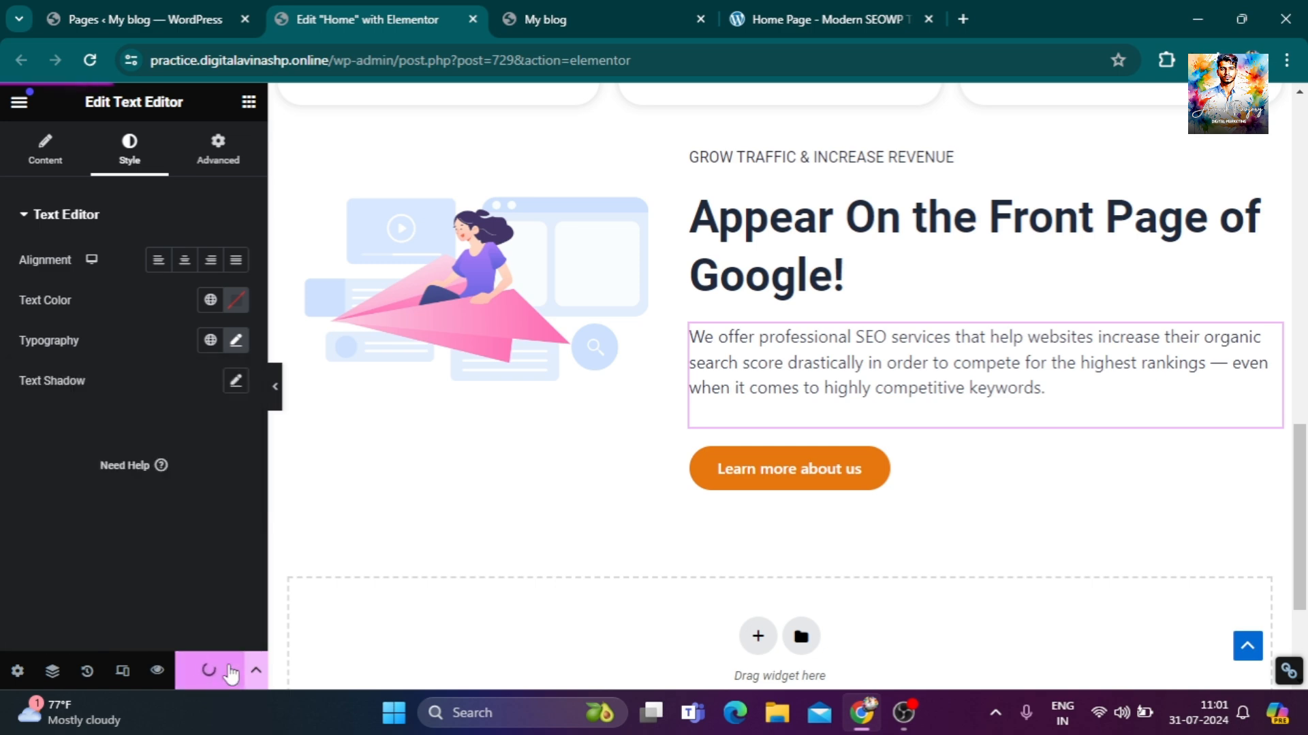
pyautogui.click(544, 17)
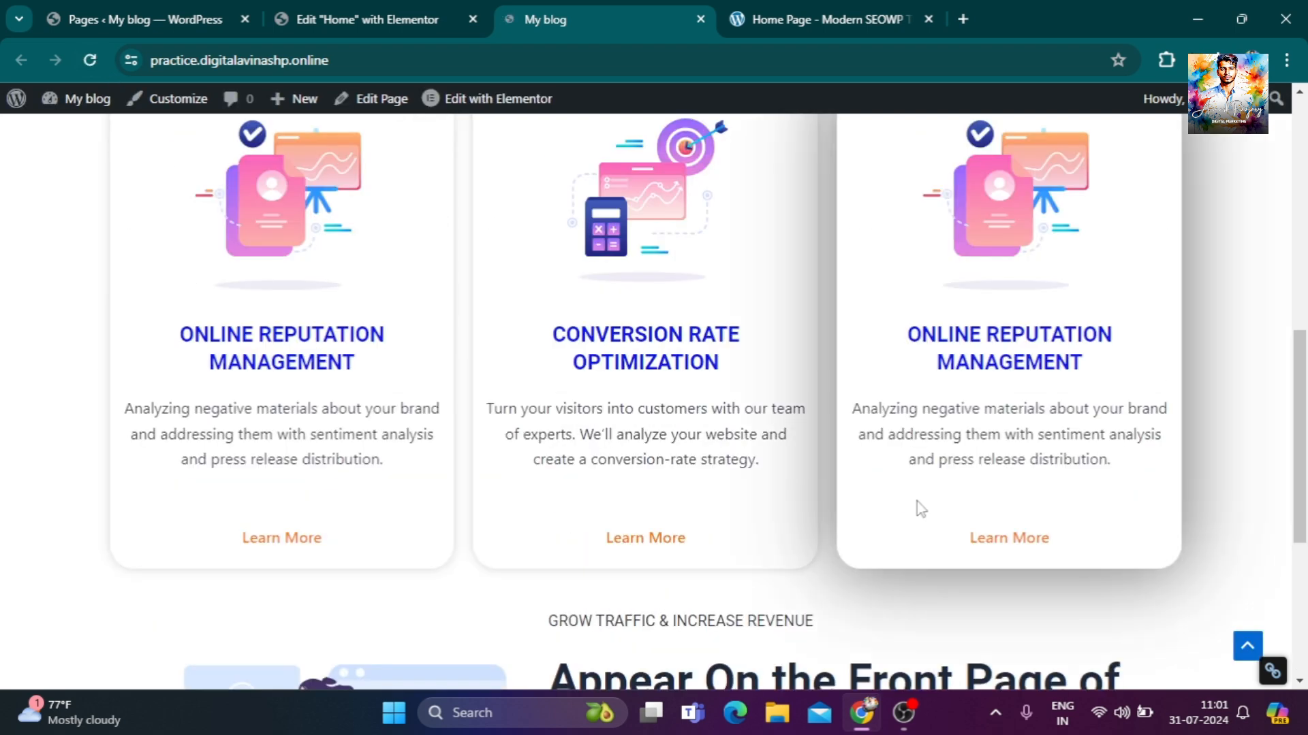
pyautogui.scroll(5, 770, 538)
pyautogui.click(844, 18)
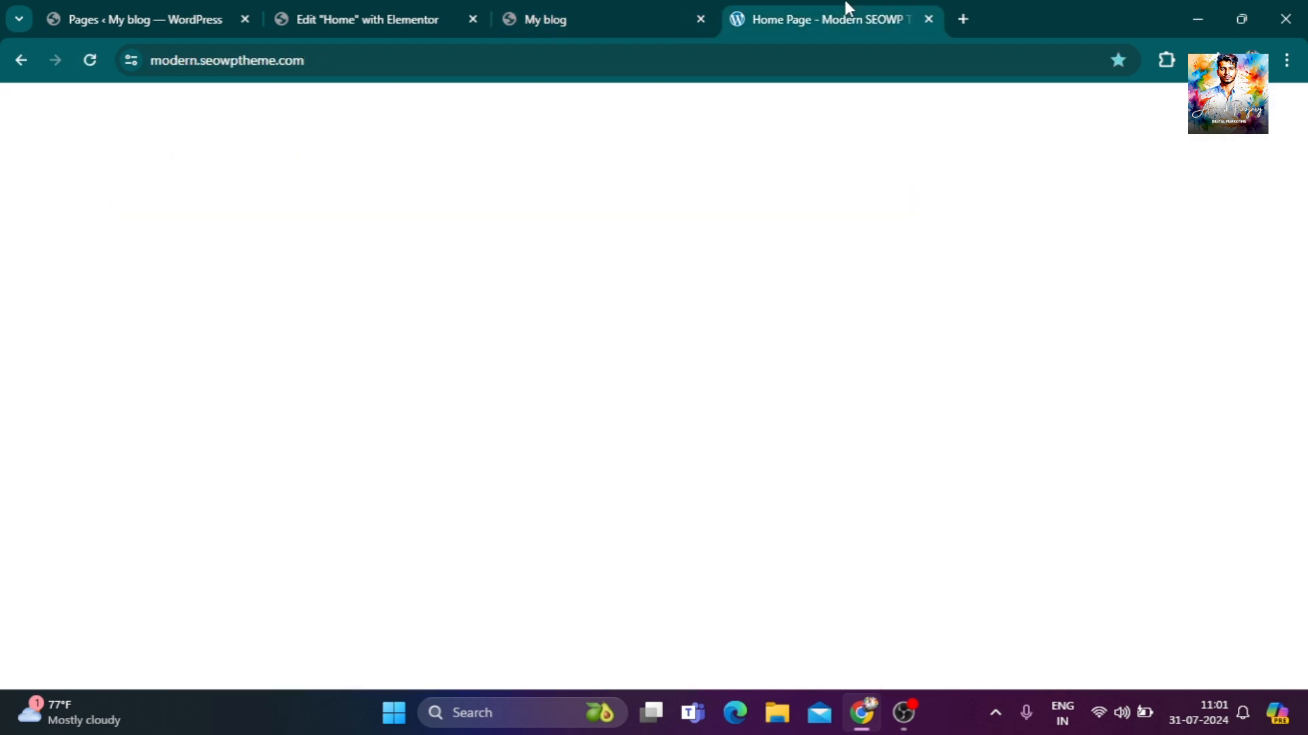
pyautogui.scroll(2, 755, 422)
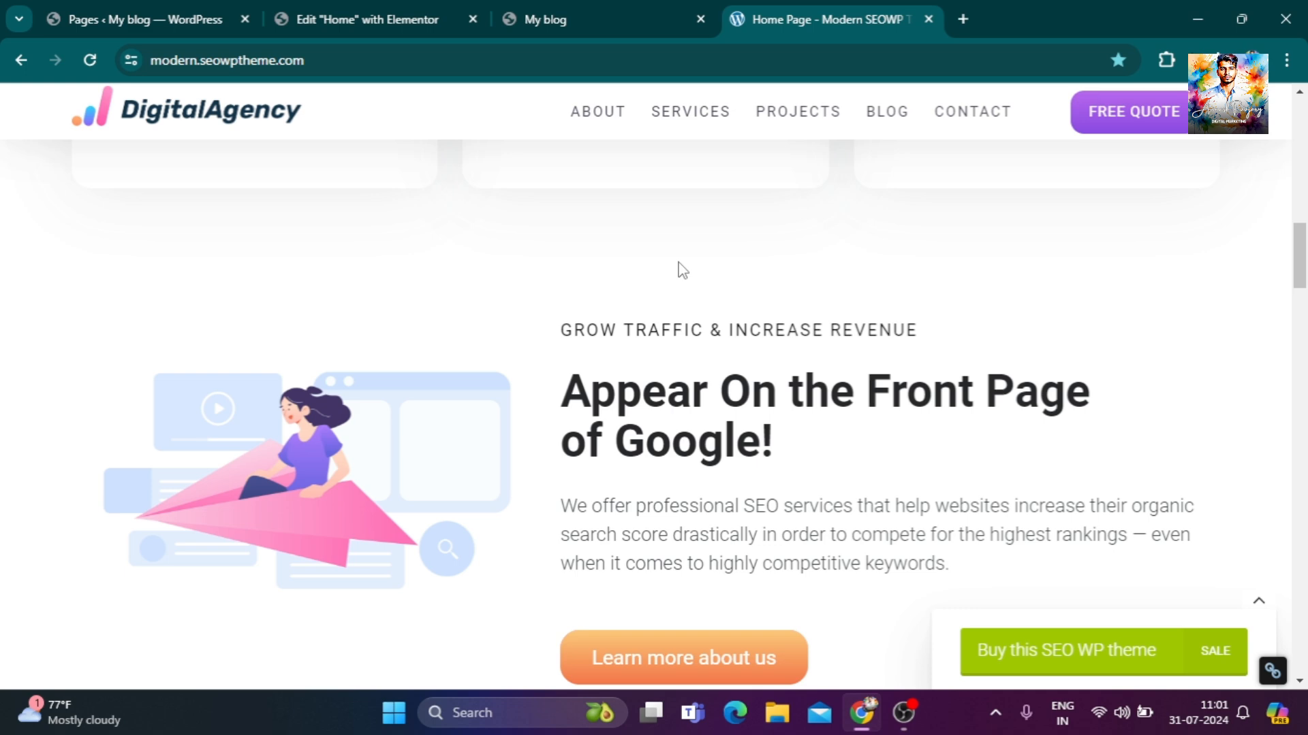
pyautogui.click(395, 14)
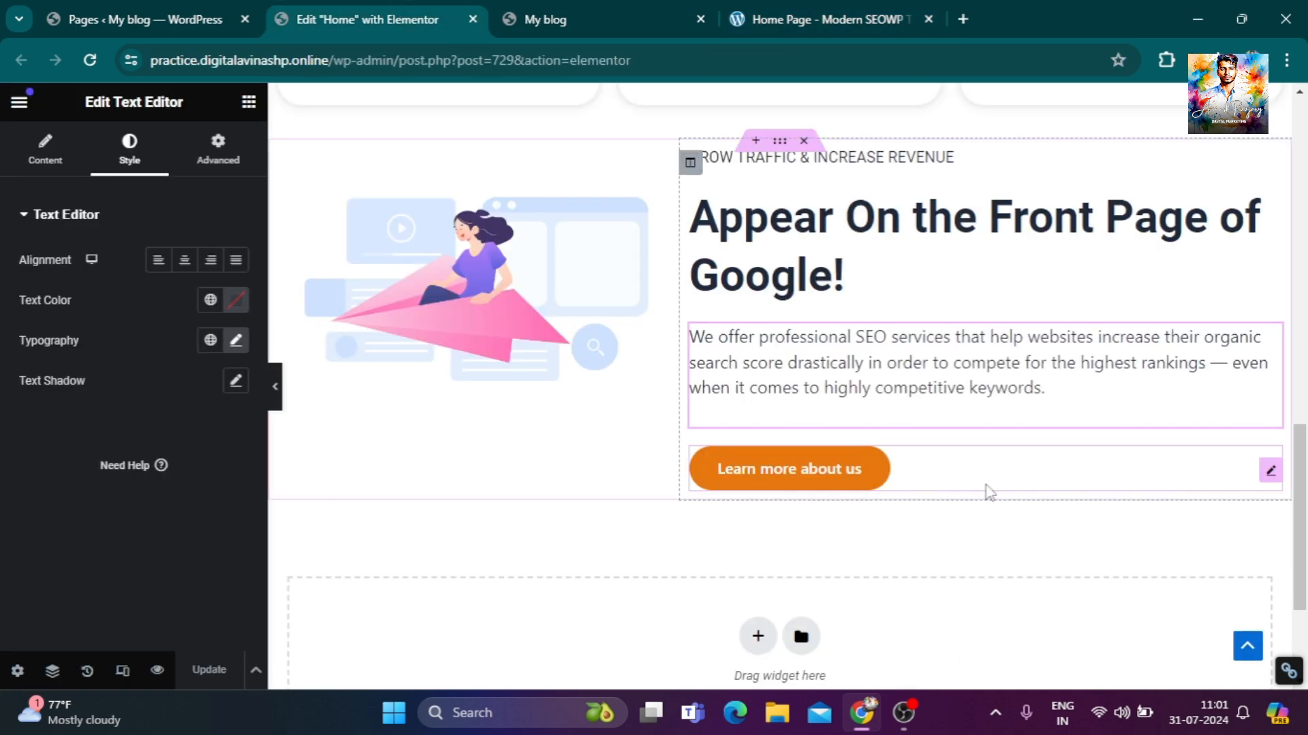
# Open the advanced margin settings of the "Appear On the Front Page of Google!" section.
pyautogui.scroll(3, 989, 492)
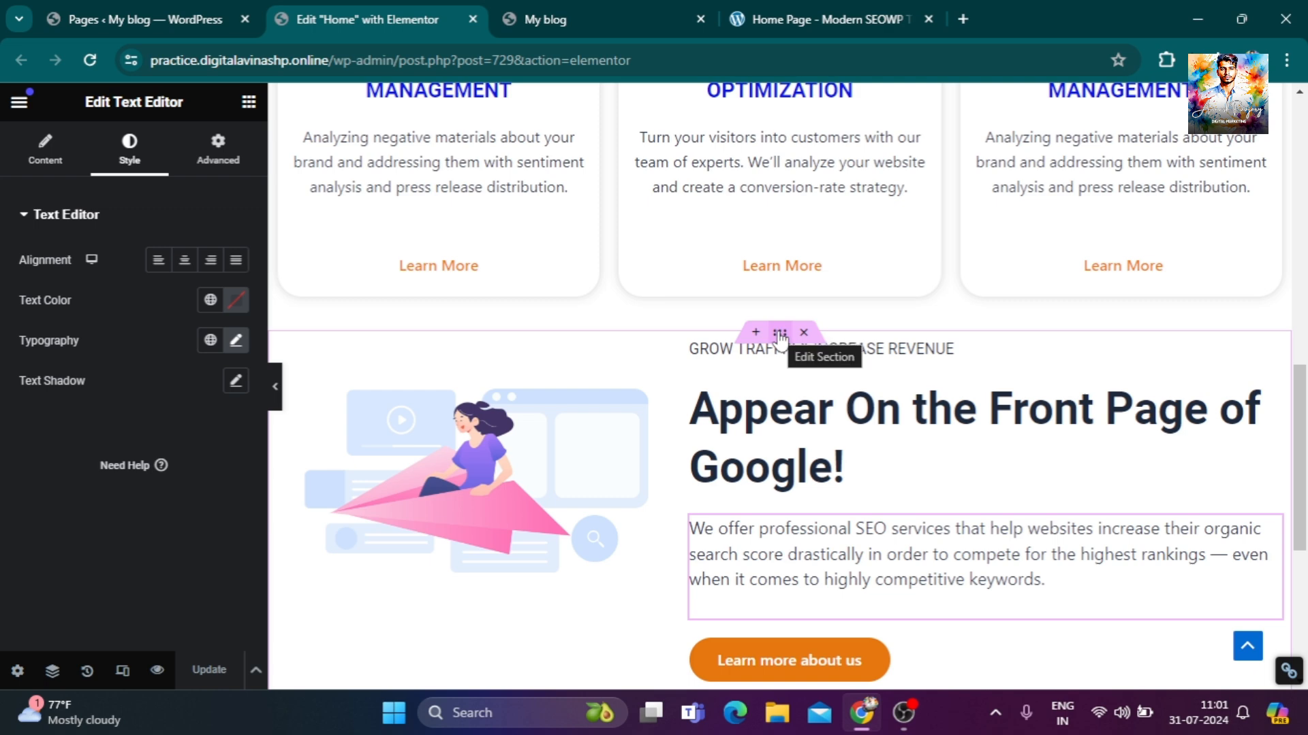
pyautogui.click(780, 334)
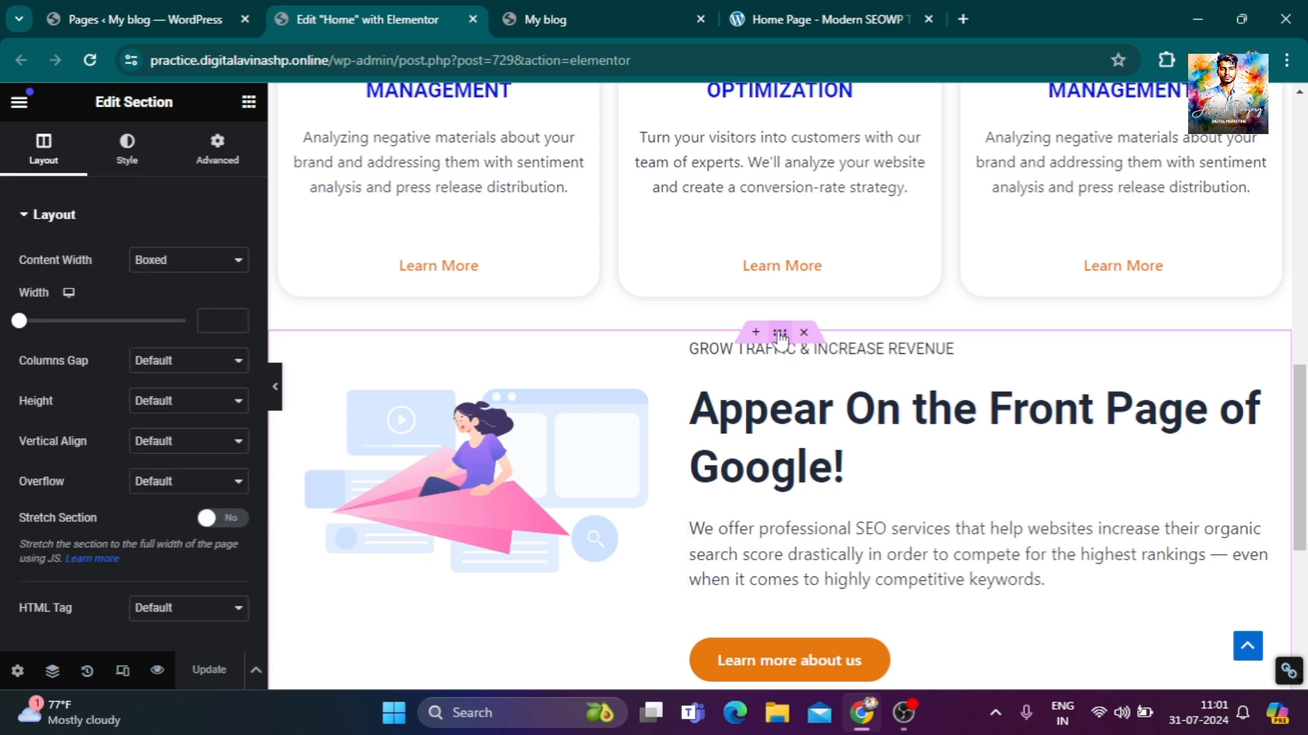
pyautogui.click(214, 163)
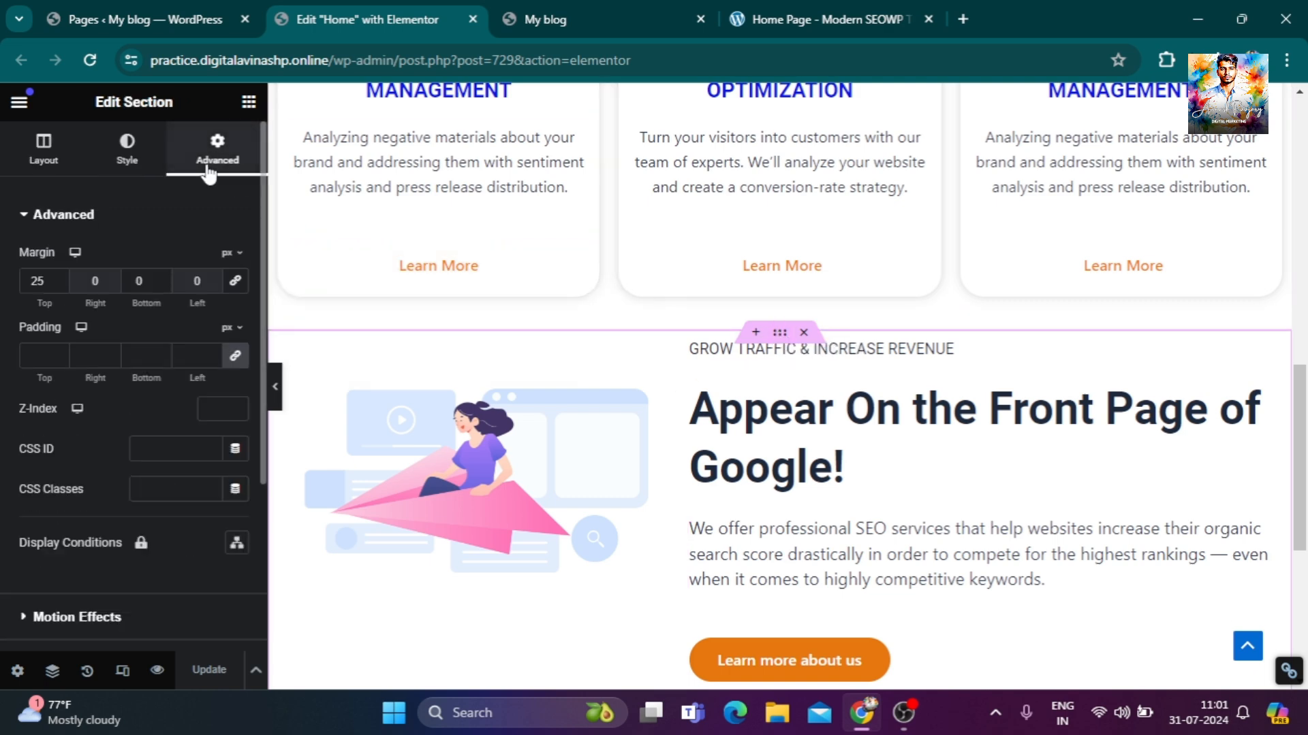
# Try a bottom margin of 25 px on the section and reset it to 0.
pyautogui.click(236, 283)
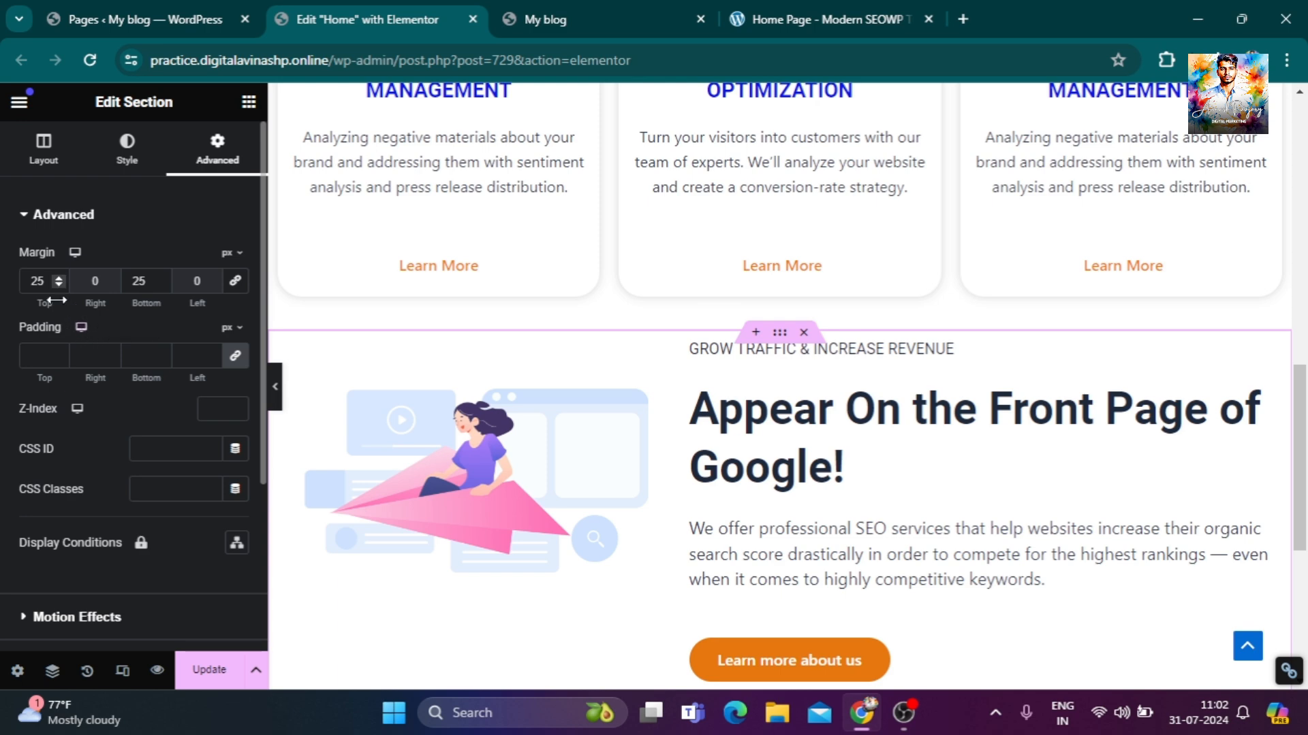
pyautogui.click(153, 280)
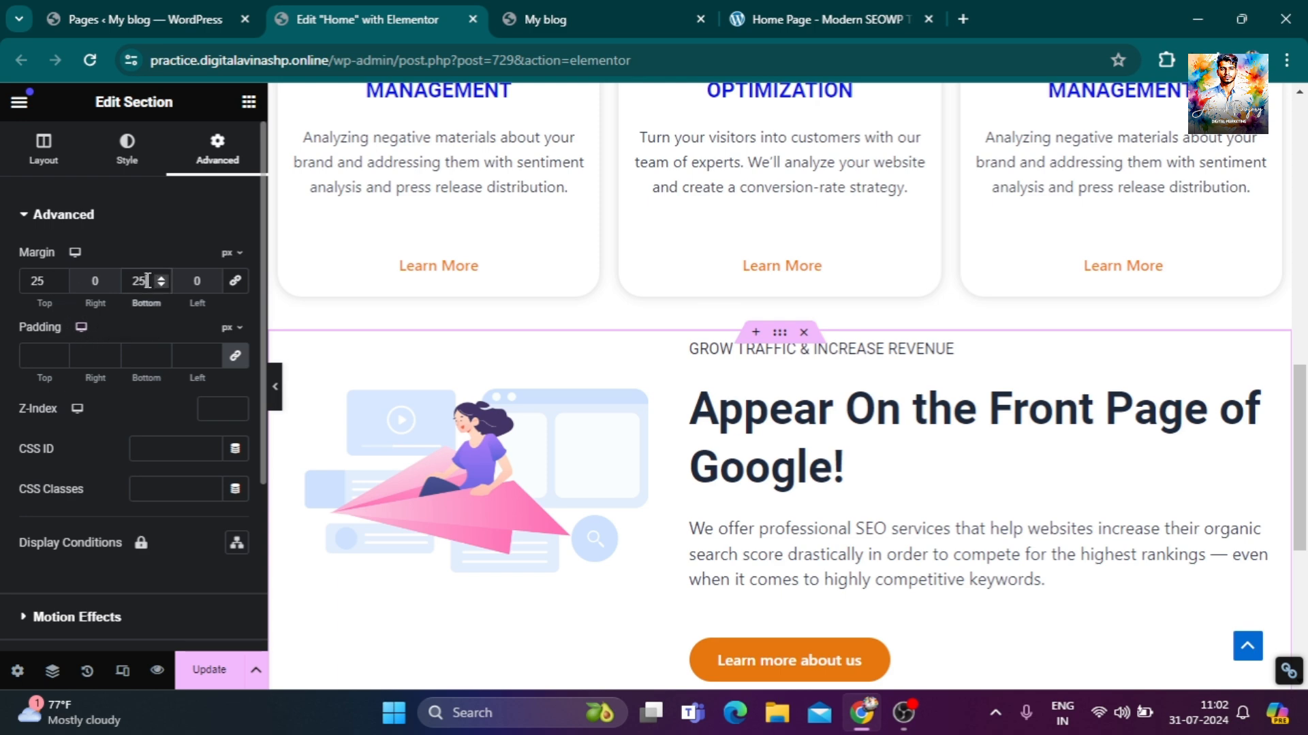
pyautogui.doubleClick(148, 280)
pyautogui.write('9')
pyautogui.moveTo(122, 283); pyautogui.dragTo(166, 322)
pyautogui.moveTo(158, 261); pyautogui.dragTo(161, 238)
pyautogui.click(160, 233)
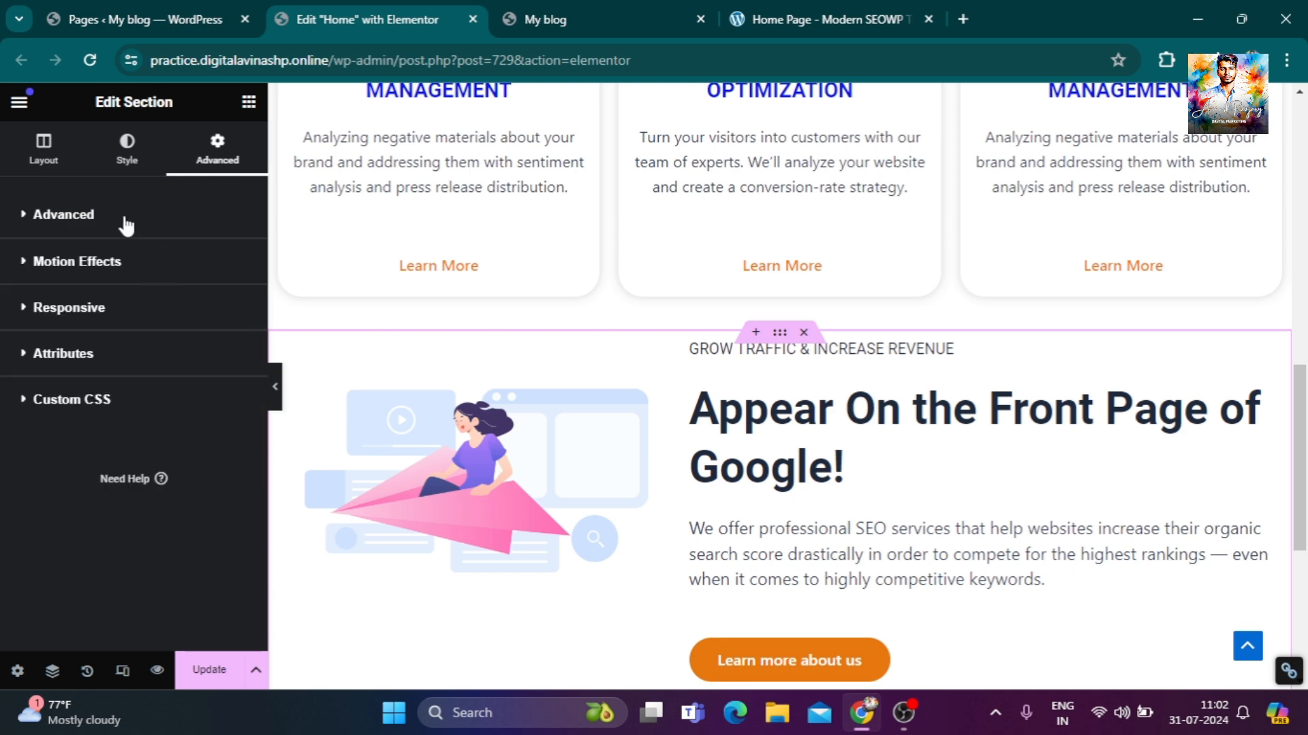
pyautogui.click(116, 231)
pyautogui.doubleClick(132, 280)
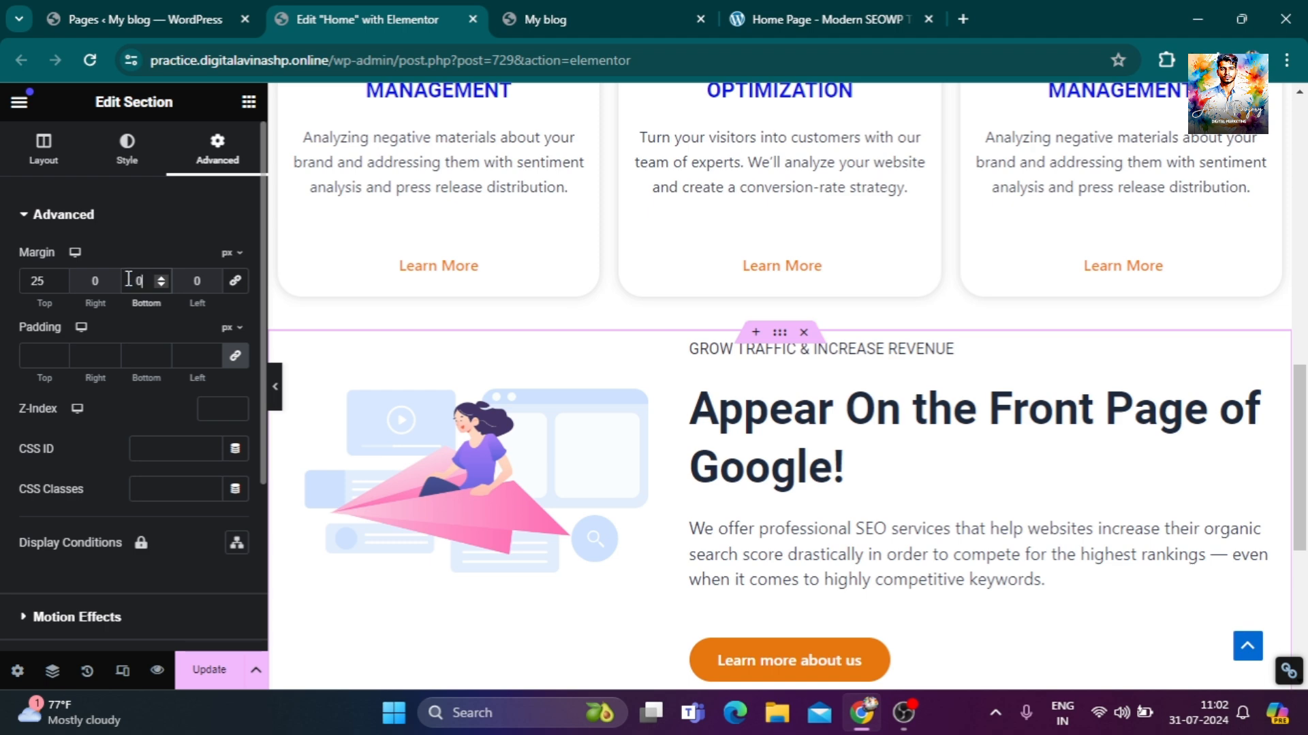
# Set the section's top margin to 70 px.
pyautogui.click(60, 278)
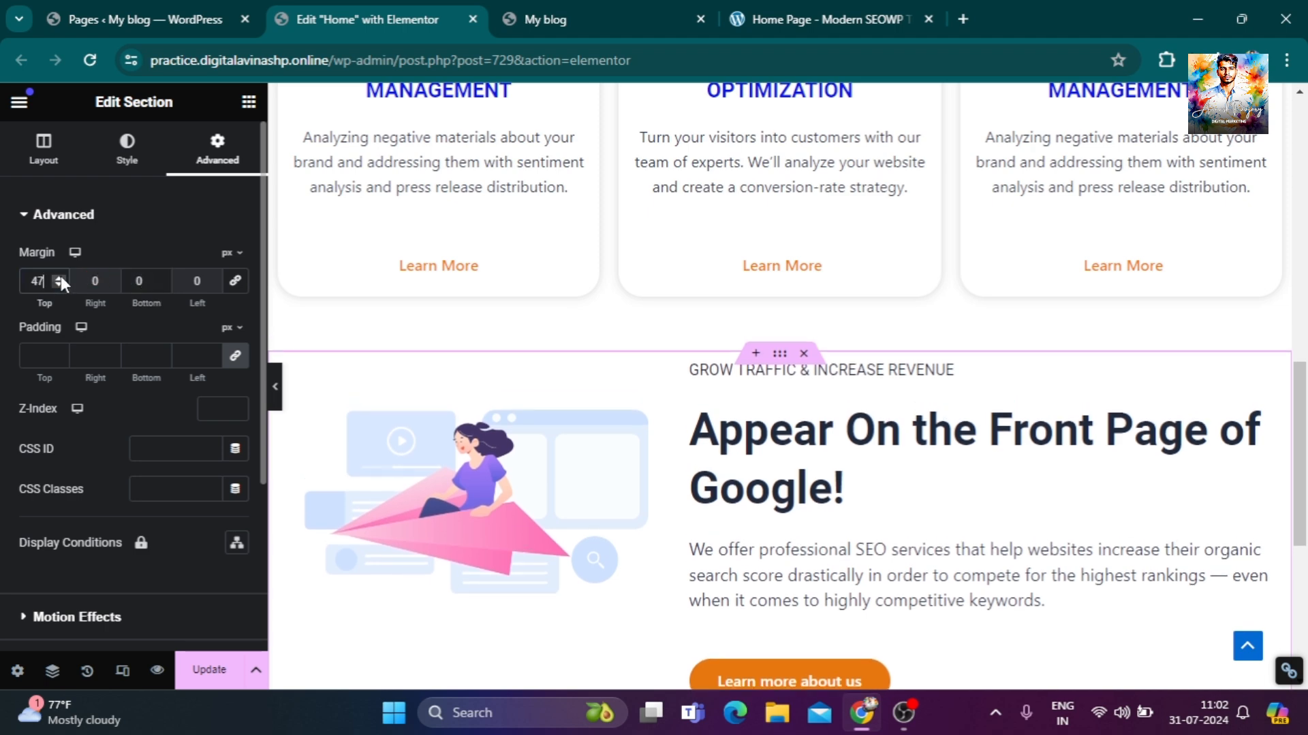
pyautogui.click(60, 276)
pyautogui.click(60, 276)
pyautogui.click(60, 276)
pyautogui.click(60, 278)
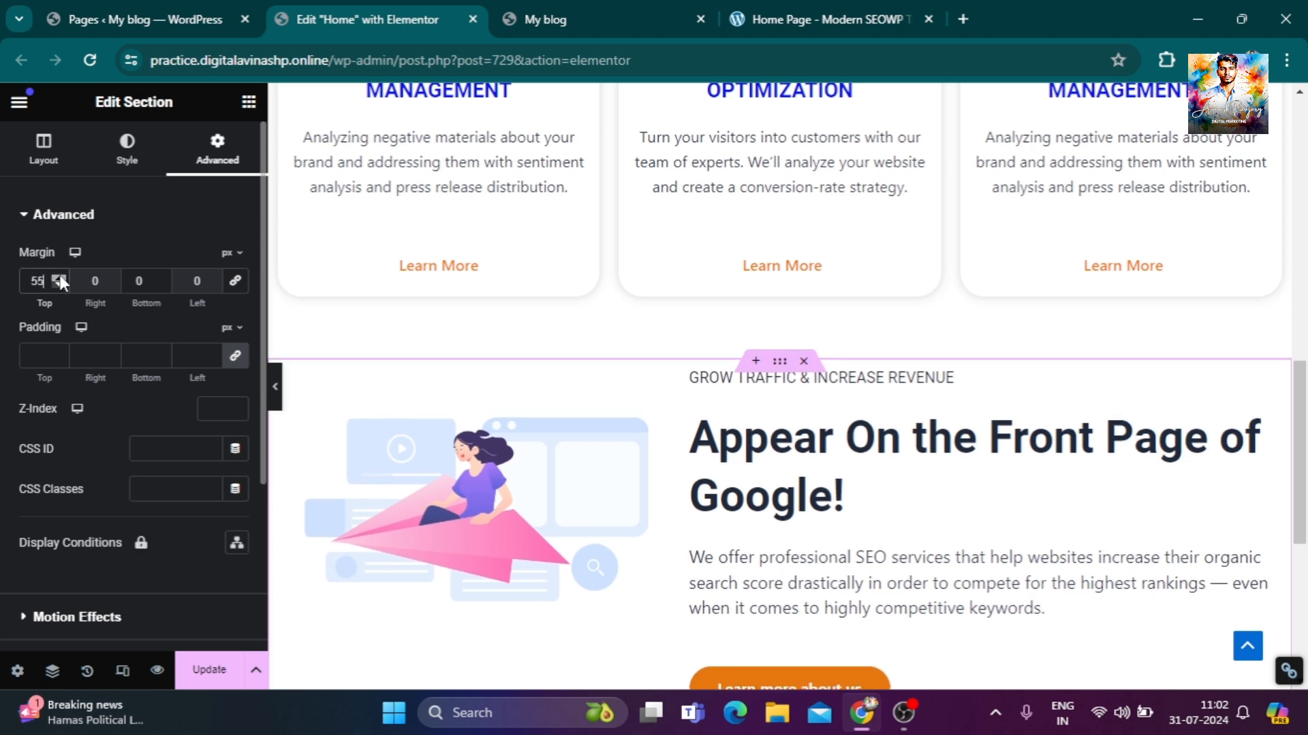
pyautogui.click(60, 276)
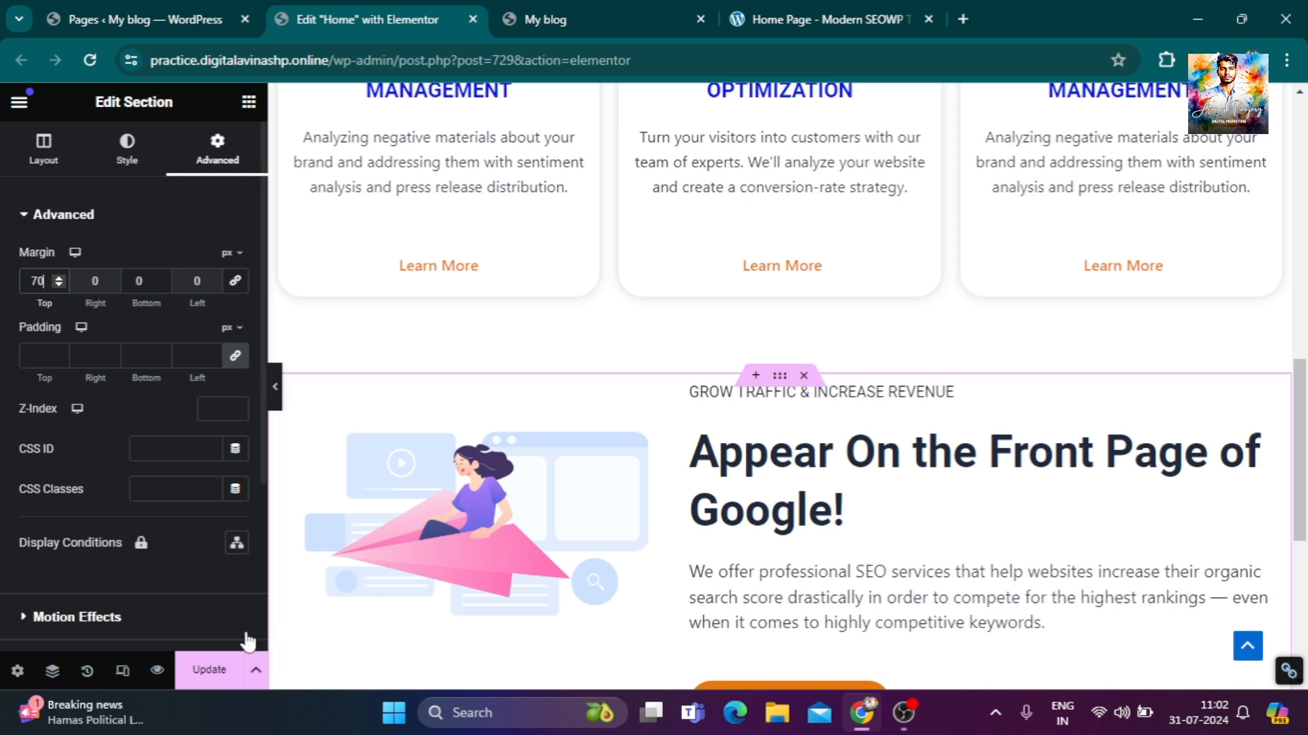
# Update the page with the new top margin and check the reloaded home page against the reference page.
pyautogui.click(220, 678)
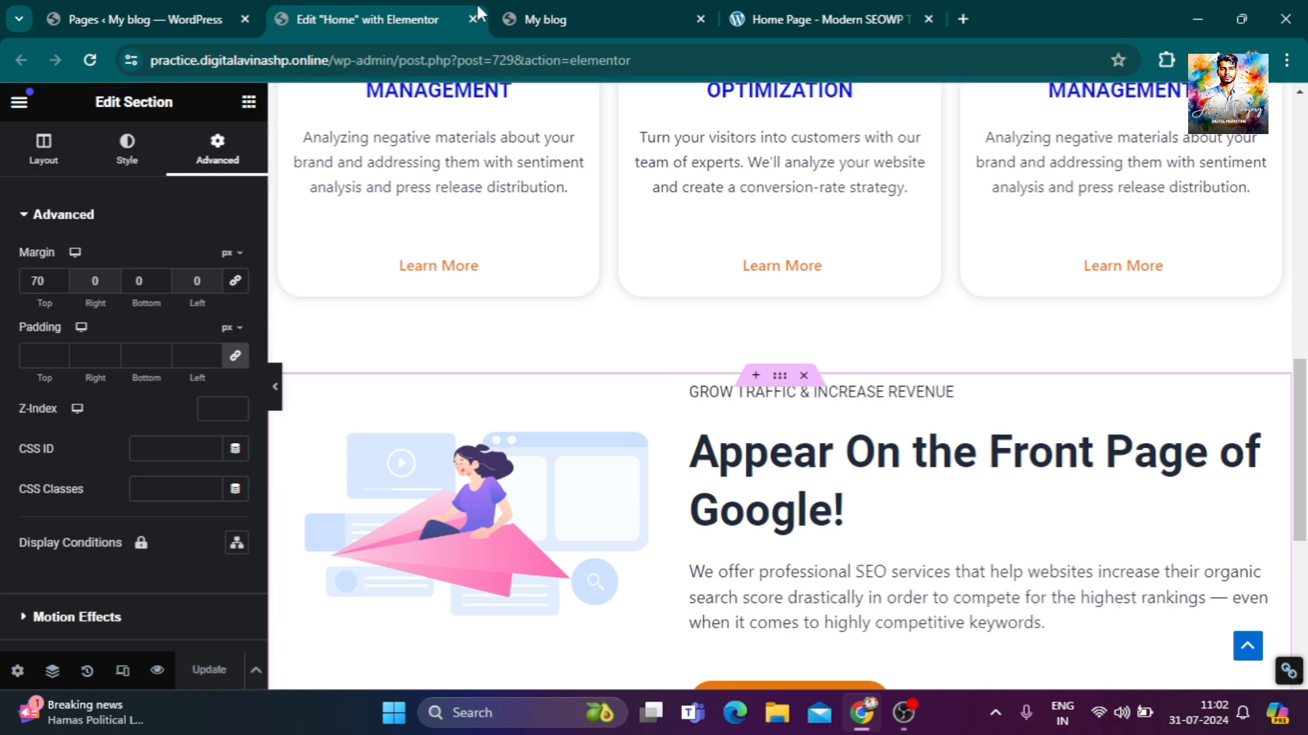
pyautogui.click(567, 15)
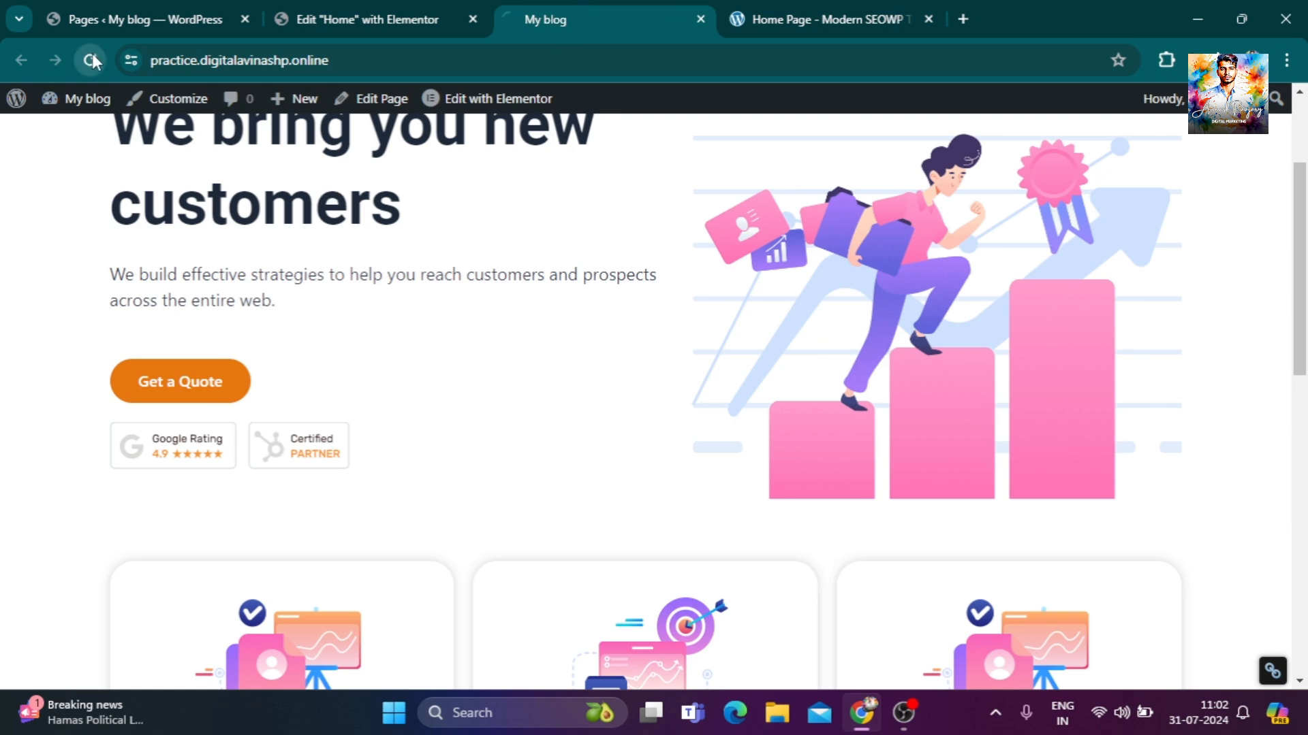
pyautogui.scroll(-10, 753, 502)
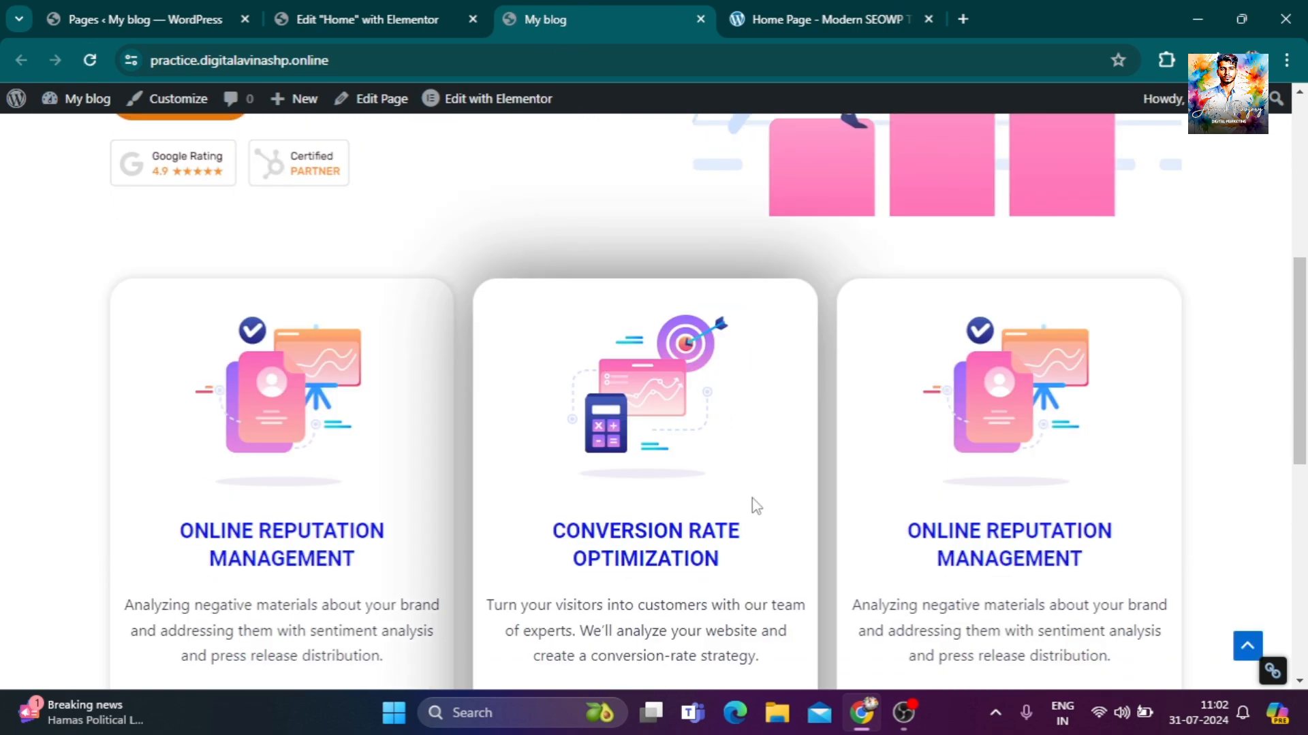
pyautogui.click(811, 14)
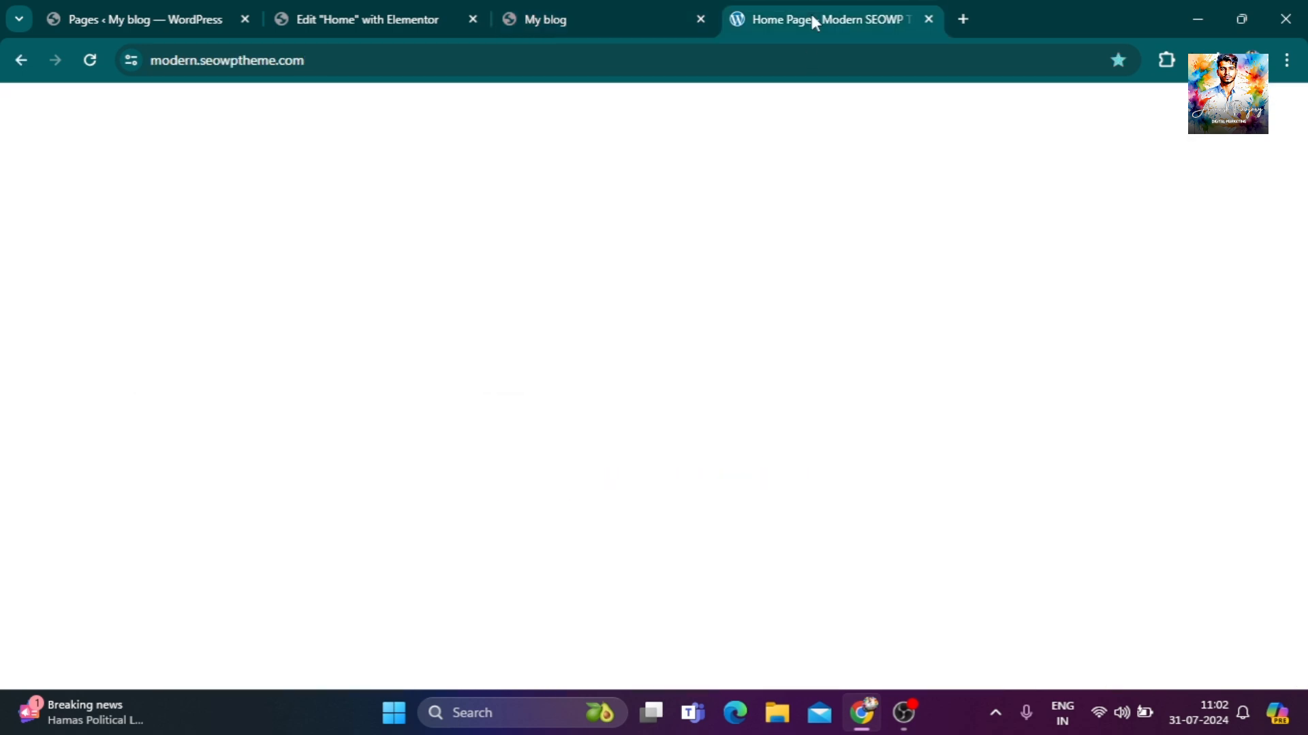
pyautogui.click(408, 14)
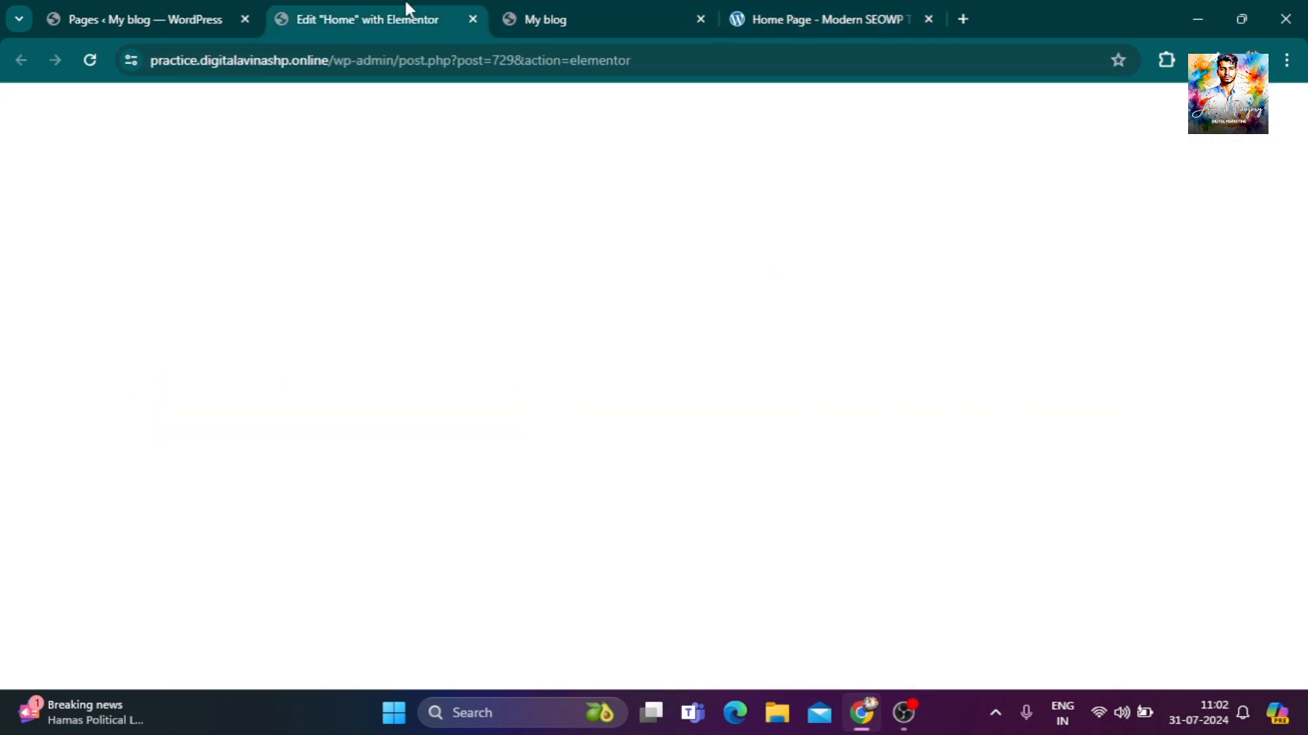
pyautogui.click(623, 20)
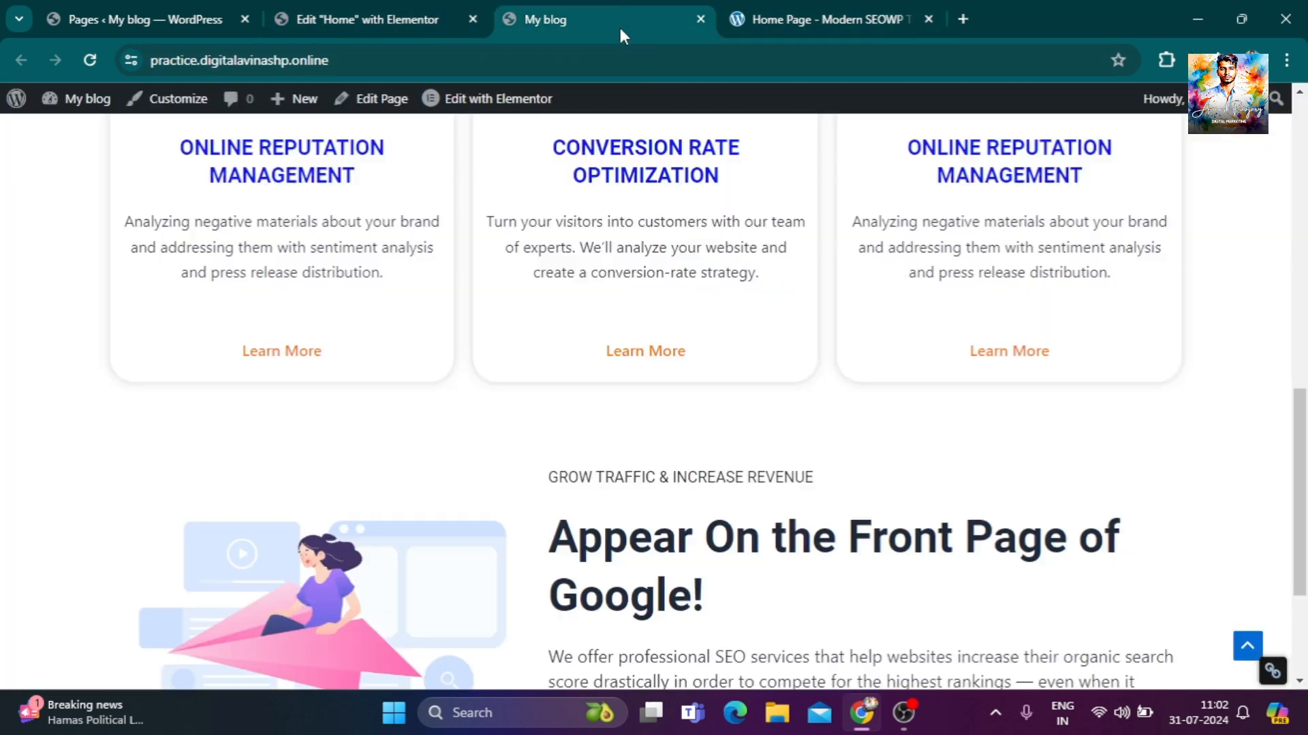
# Review the published home page's layout and spacing from the hero section down to the "Appear On the Front Page of Google!" section and footer.
pyautogui.scroll(-3, 810, 469)
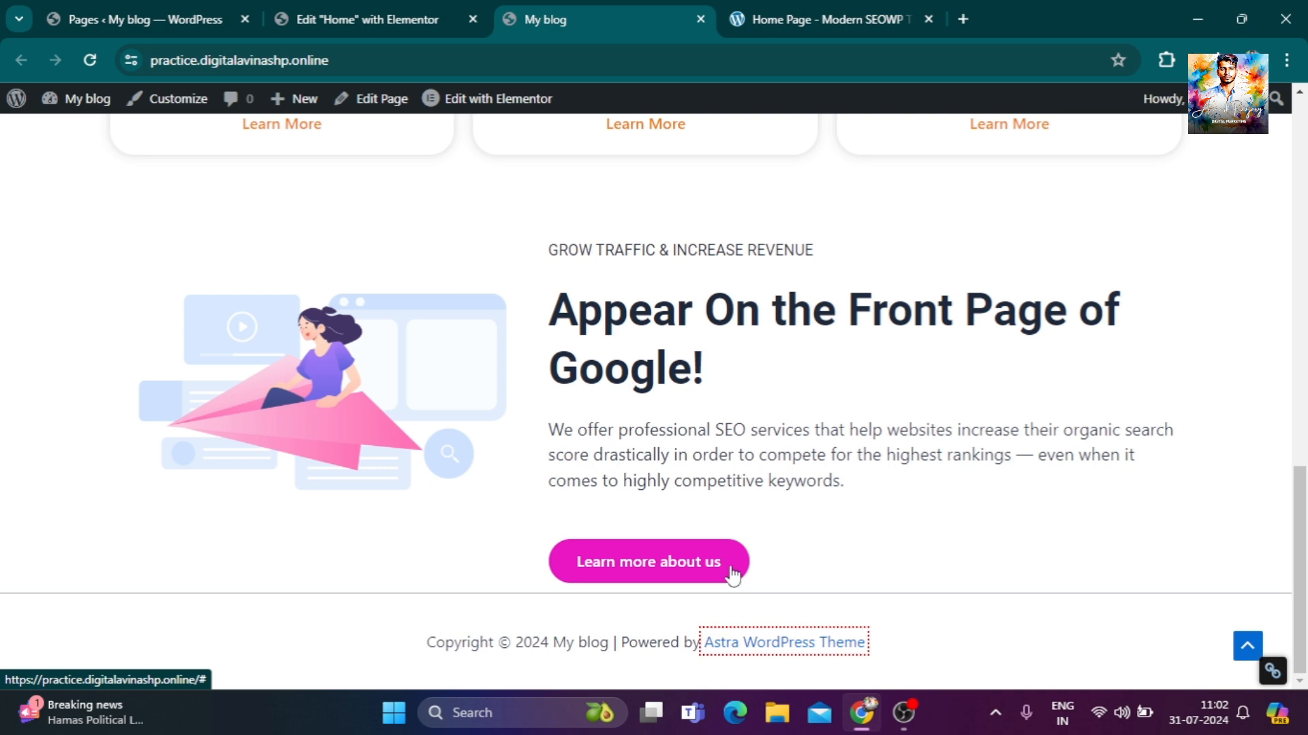
pyautogui.scroll(10, 733, 575)
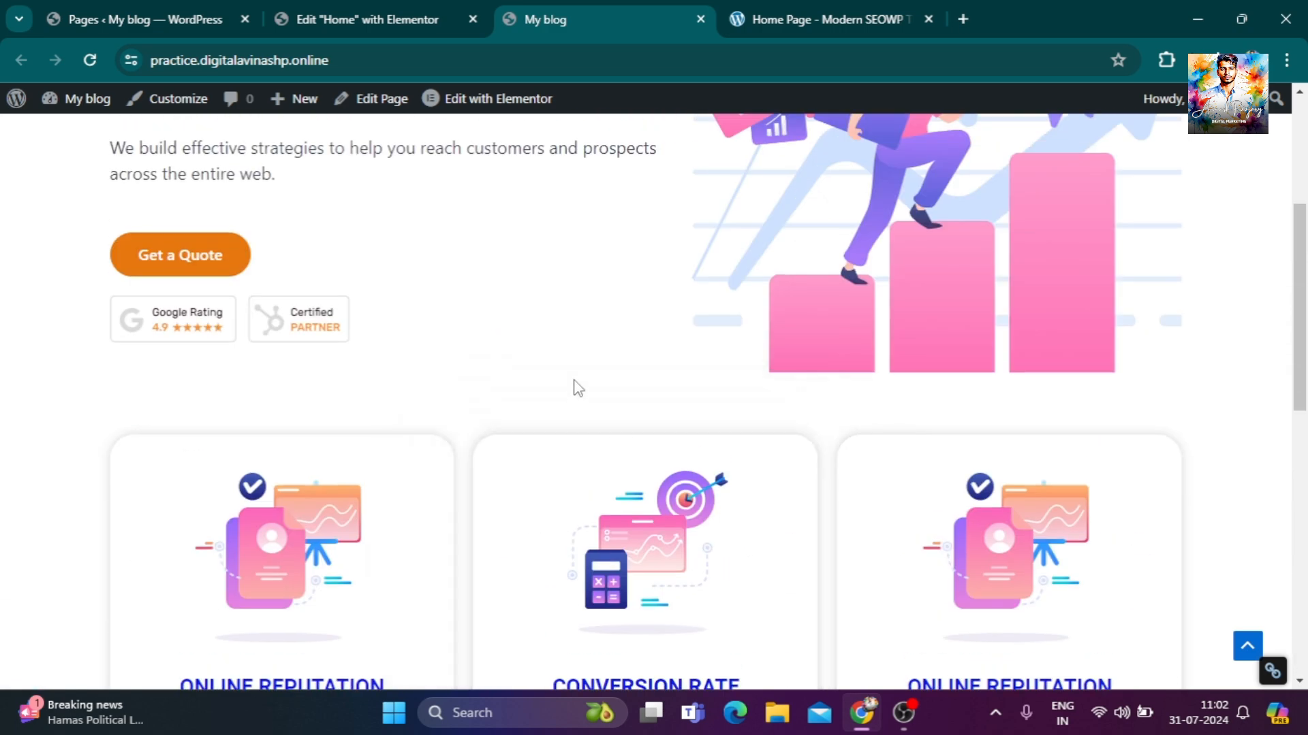
pyautogui.scroll(3, 703, 414)
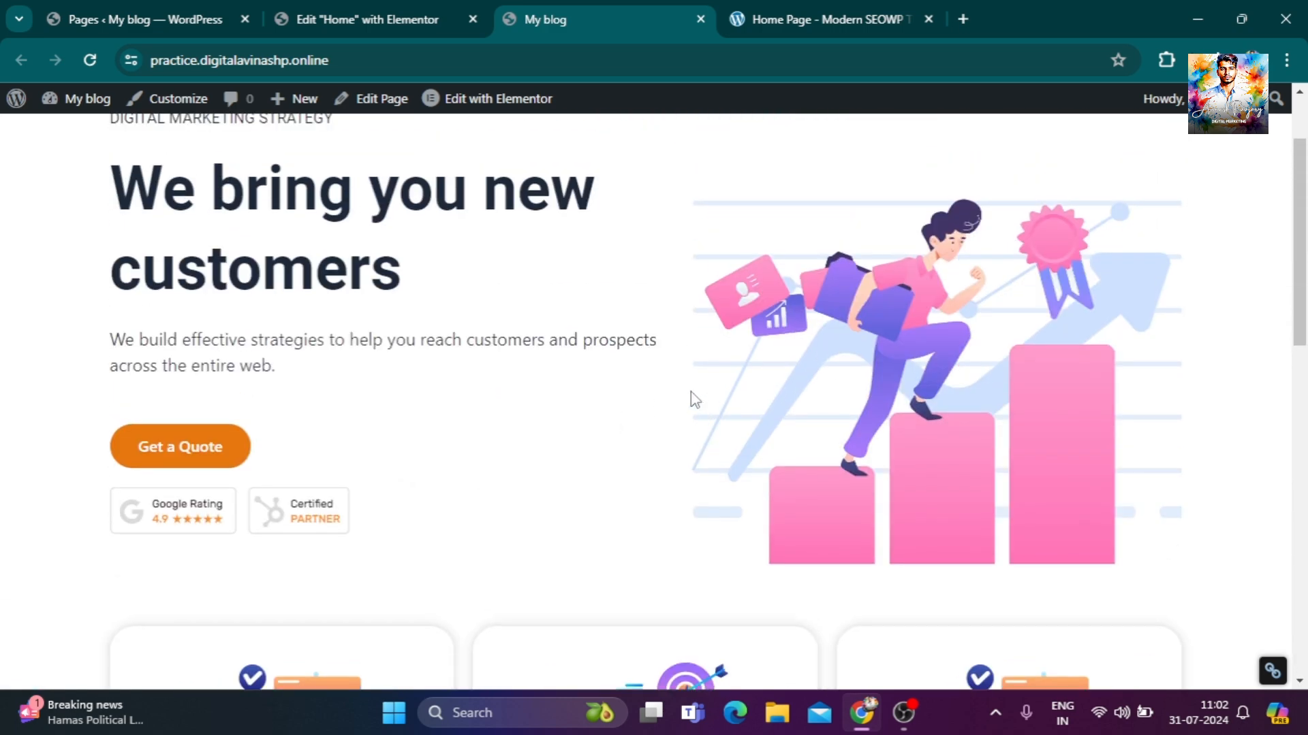
pyautogui.scroll(1, 690, 399)
pyautogui.scroll(-12, 691, 402)
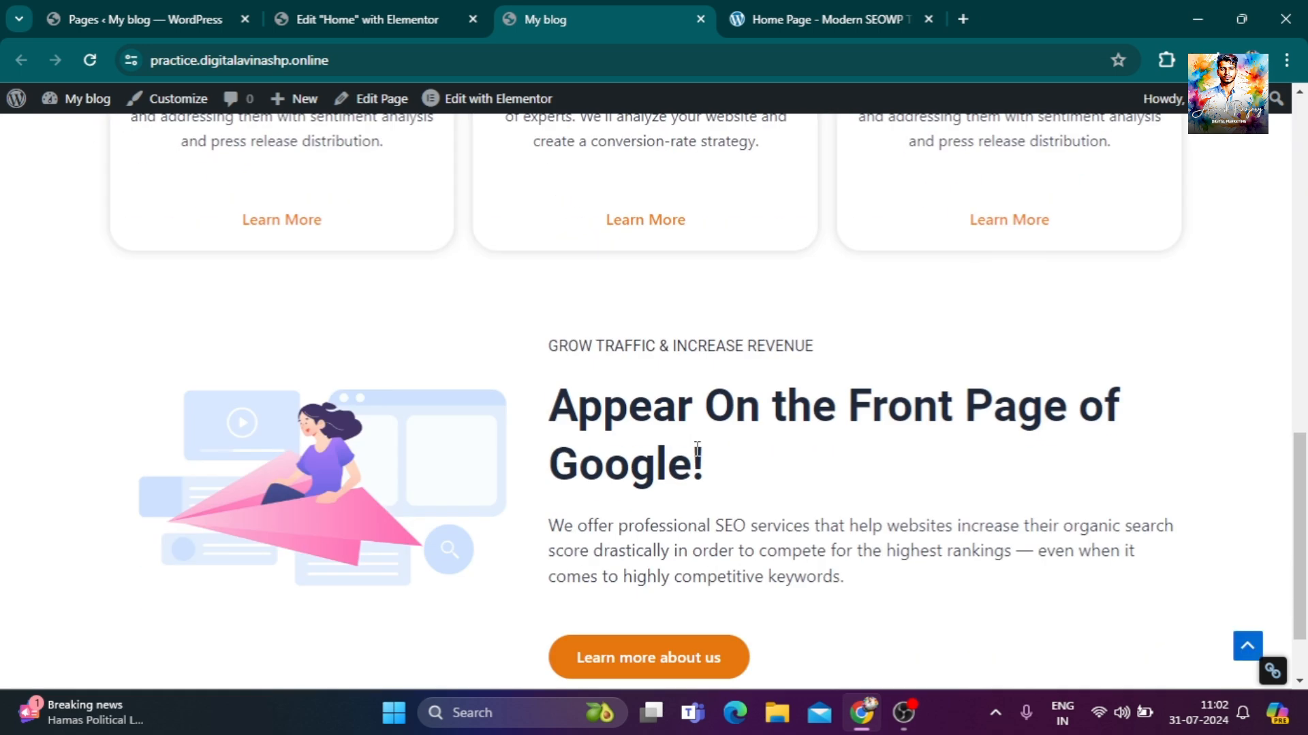
pyautogui.scroll(-2, 697, 449)
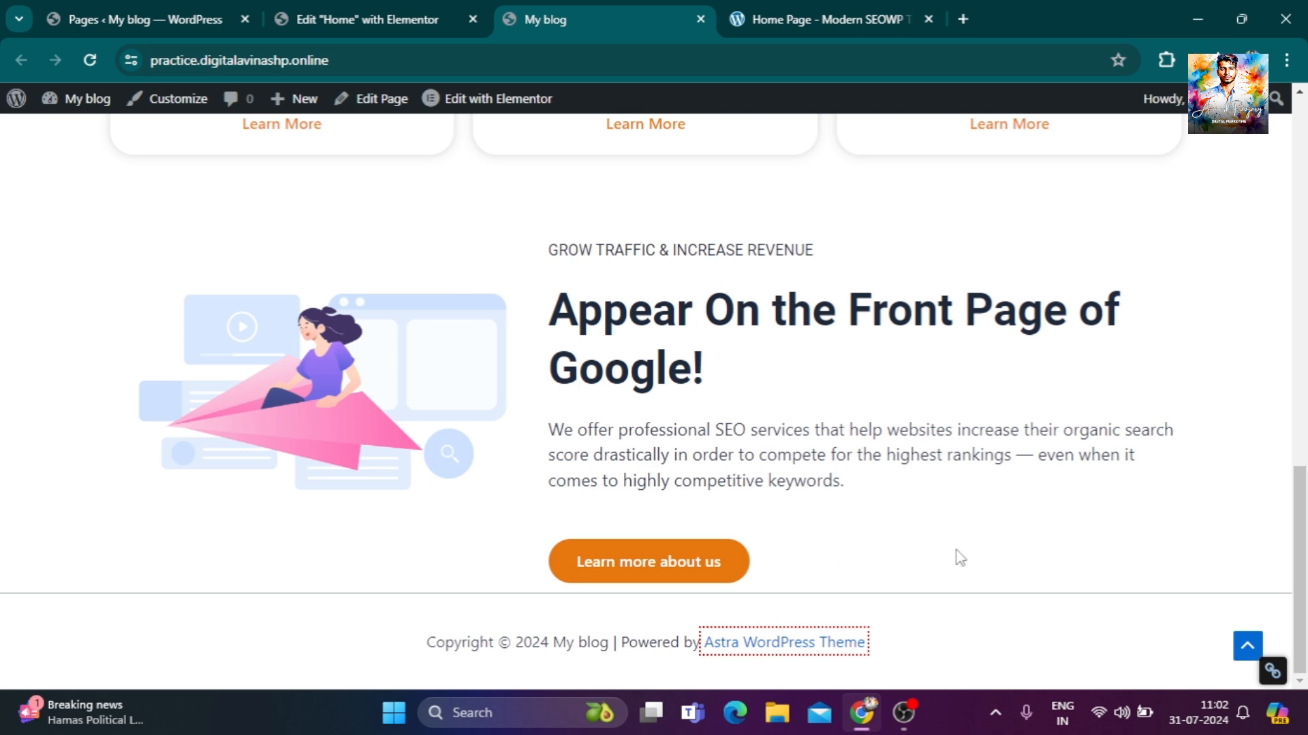
pyautogui.scroll(14, 942, 552)
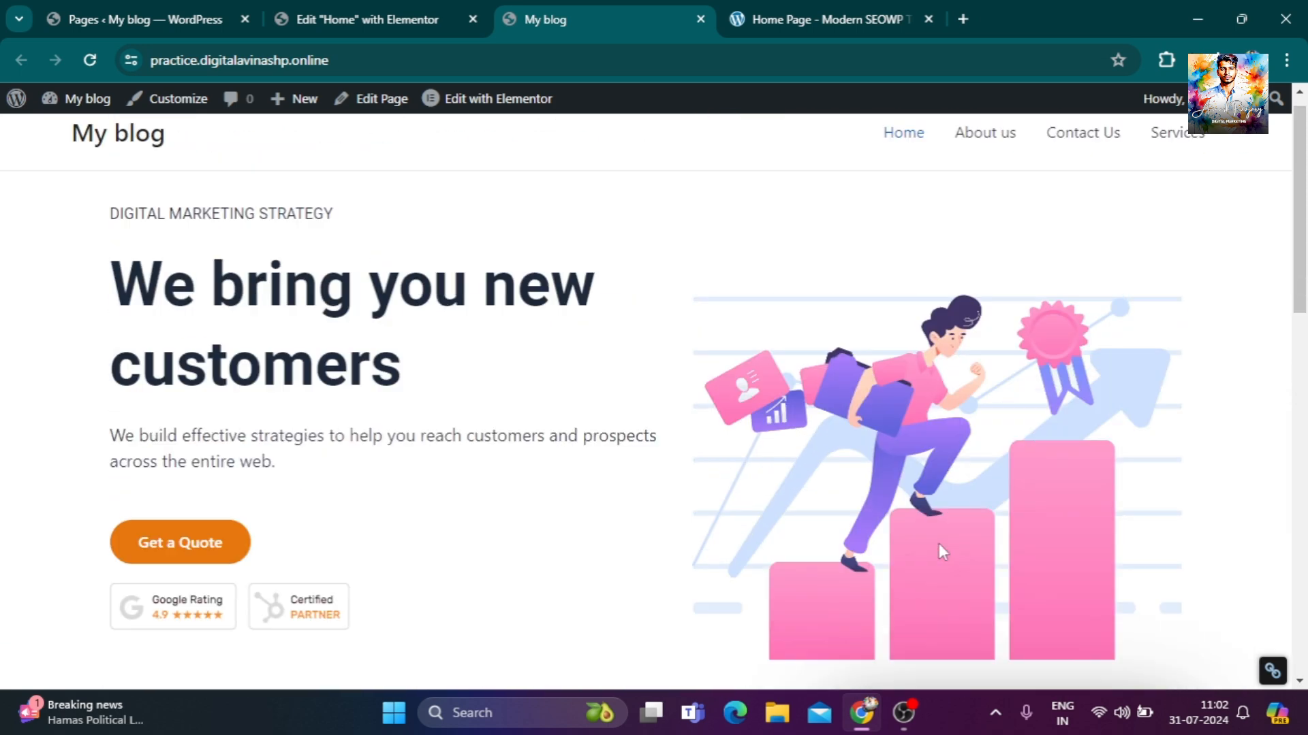